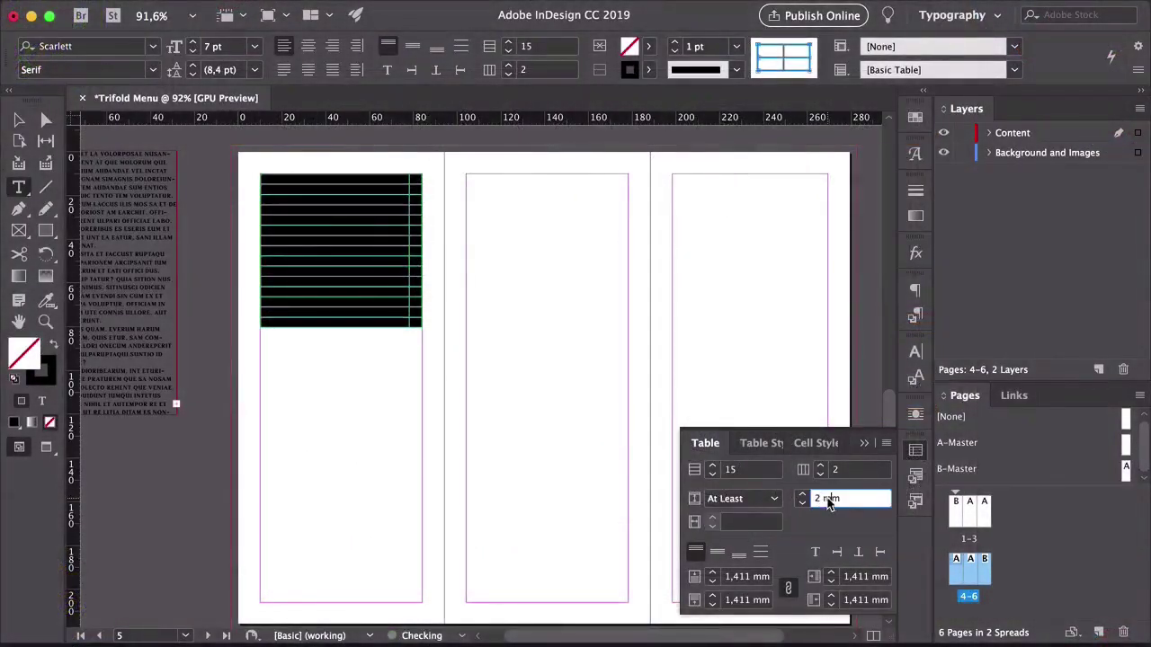
Set the table's minimum row height to 15 mm, nudge it to 14 mm, and show PDF Marks and Bleeds
{"action": "type", "text": "15"}
{"action": "key", "text": "Tab"}
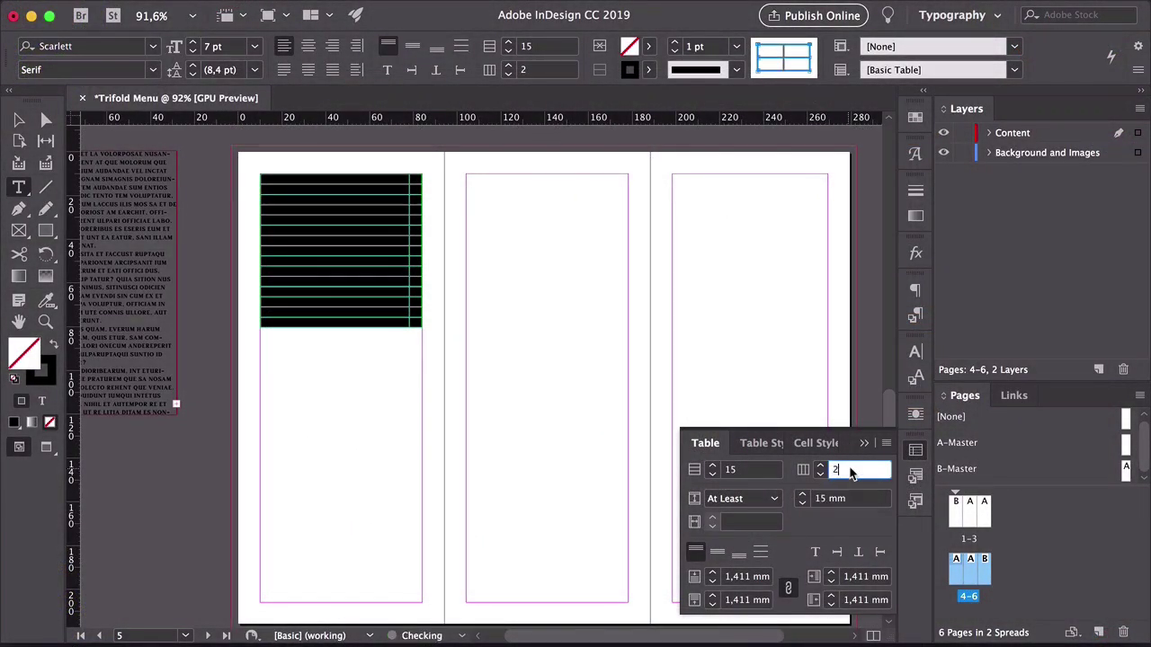
{"action": "left_click", "coordinate": [849, 500]}
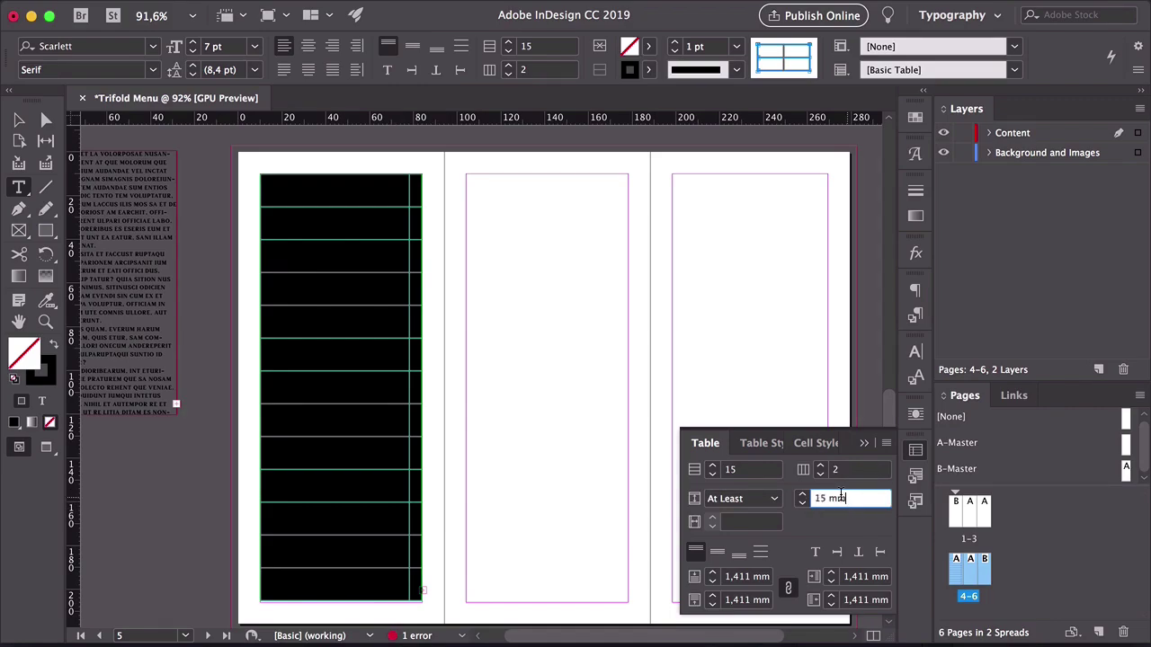
{"action": "key", "text": "Down"}
{"action": "left_click", "coordinate": [323, 142]}
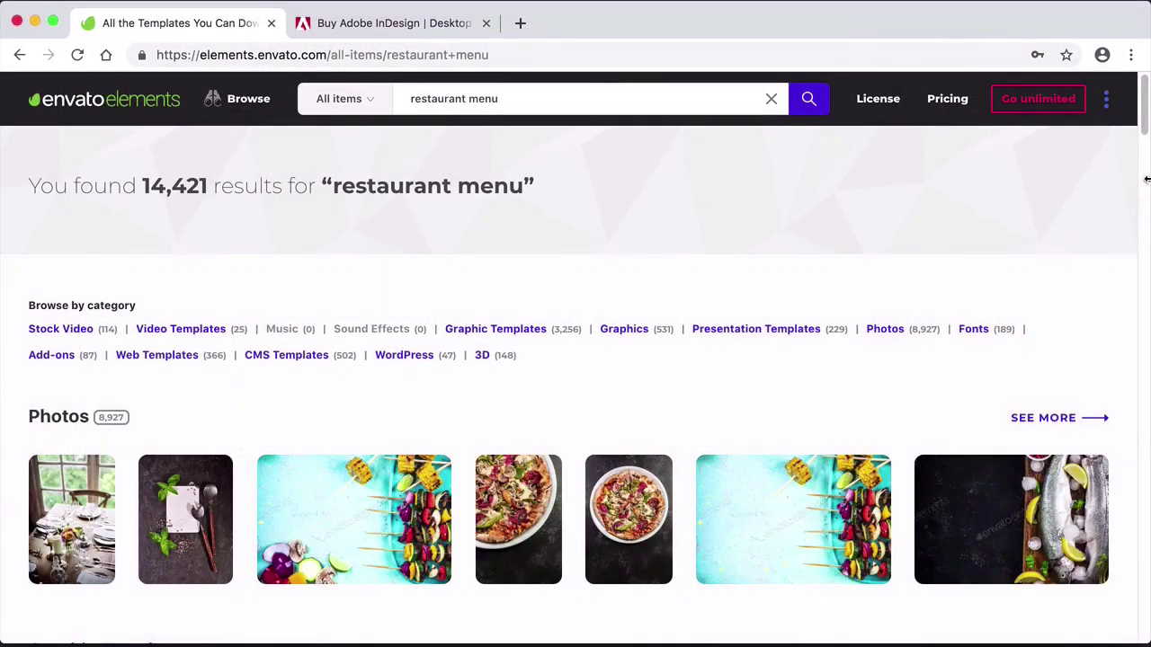
Filter the Envato restaurant menu results to the 3,256 Graphic Templates and scroll through them
{"action": "scroll", "coordinate": [1146, 180], "scroll_direction": "down", "scroll_amount": 4}
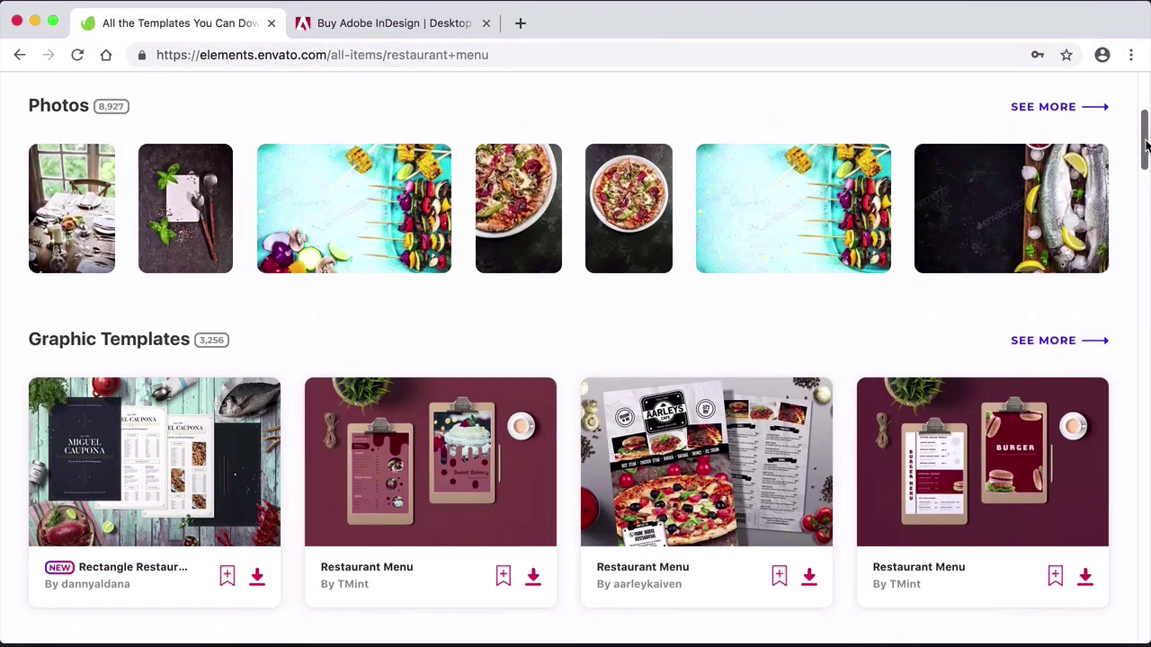
{"action": "left_click", "coordinate": [167, 338]}
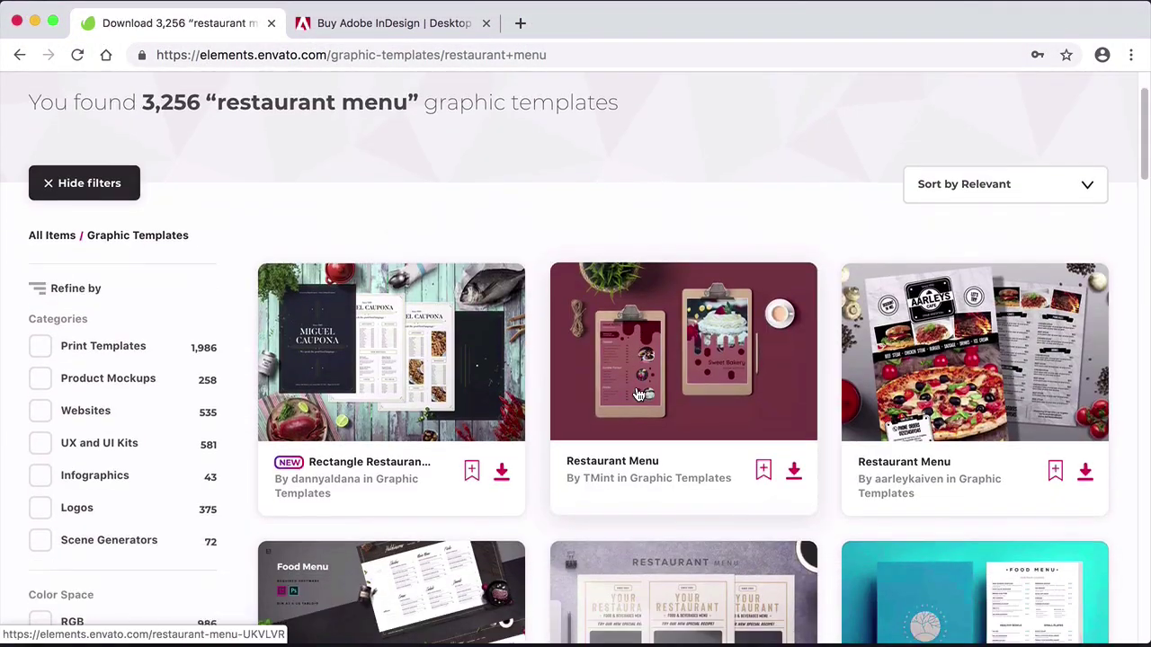
{"action": "scroll", "coordinate": [1146, 183], "scroll_direction": "down", "scroll_amount": 1}
{"action": "left_click_drag", "start_coordinate": [1146, 183], "coordinate": [1145, 245]}
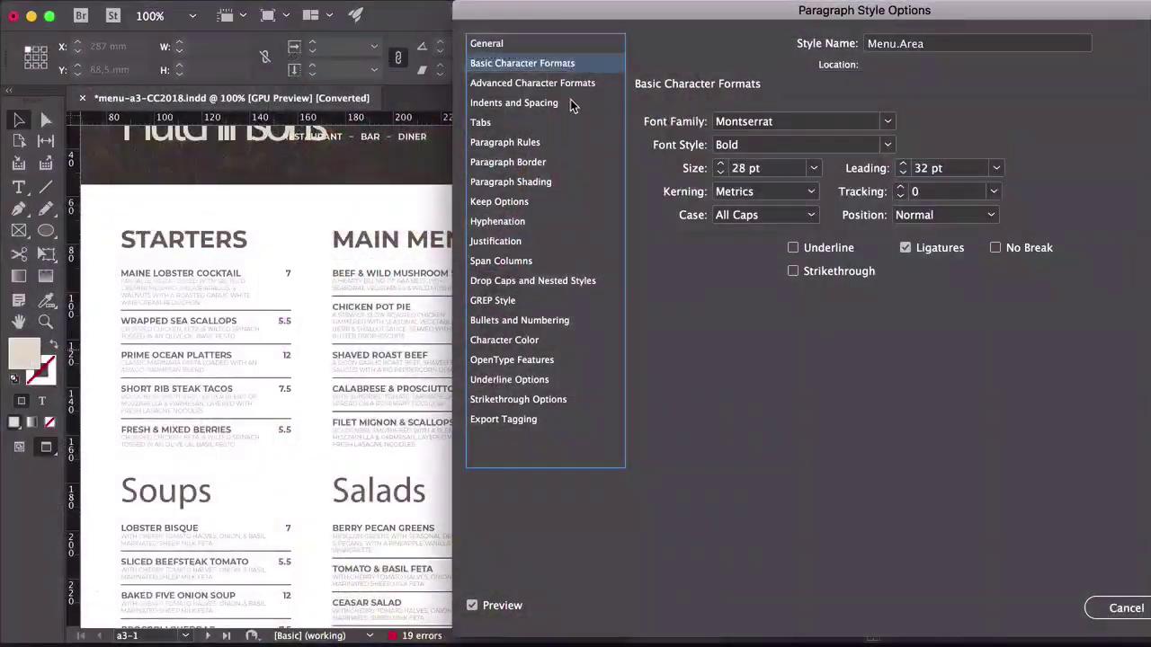
Duplicate the black swatch and apply a new fill colour to the BAR ISABEL heading text
{"action": "left_click", "coordinate": [889, 147]}
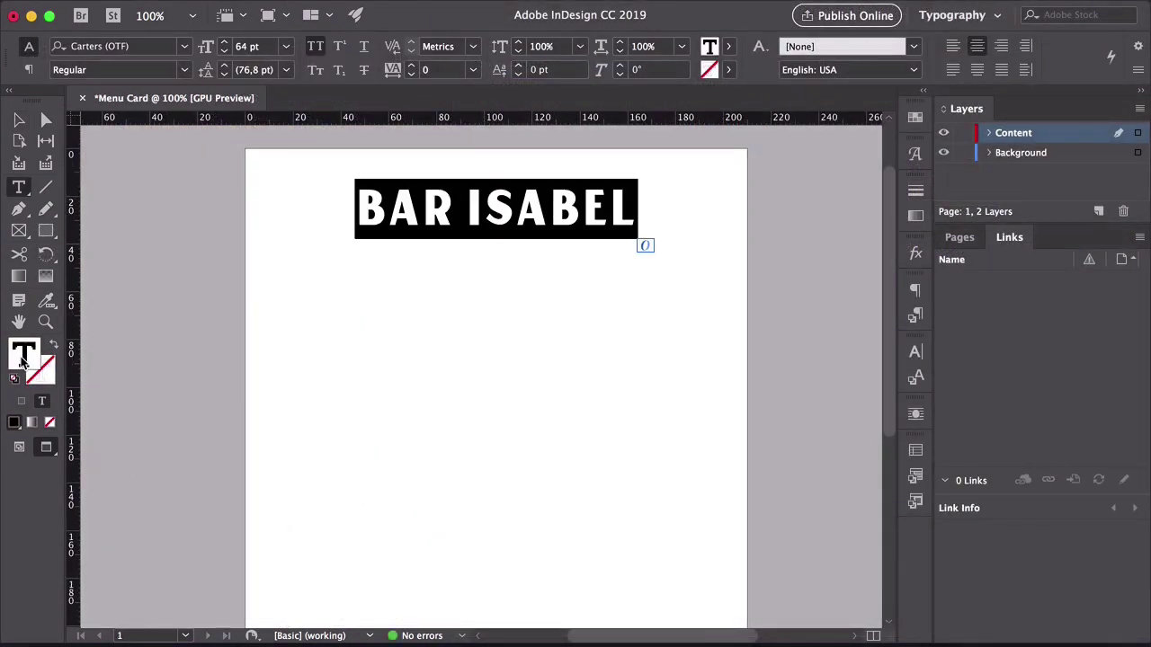
{"action": "left_click", "coordinate": [915, 118]}
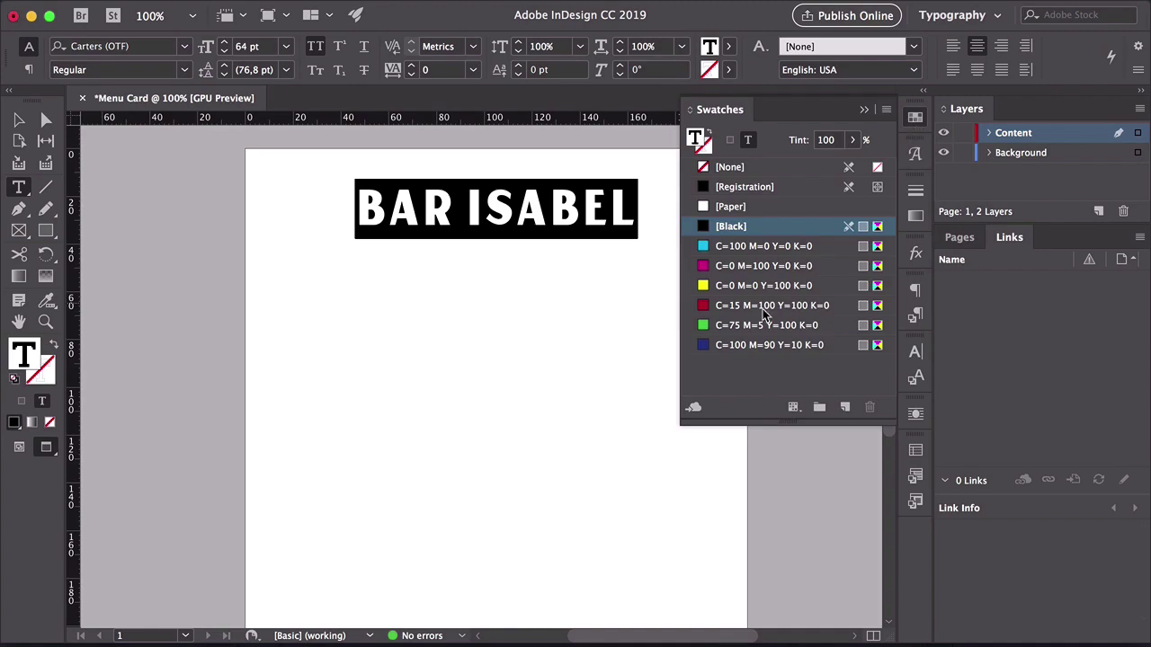
{"action": "left_click", "coordinate": [845, 408]}
{"action": "left_click", "coordinate": [768, 345]}
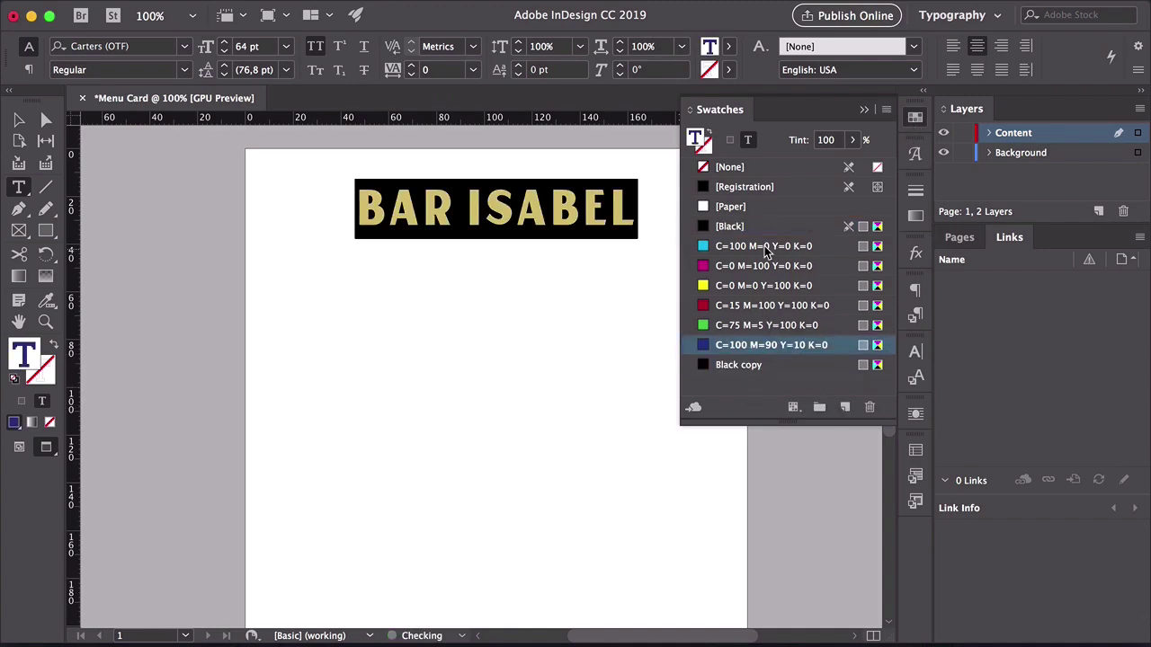
Delete the extra swatches and drag pages 2 and 3 beside page 1 as one spread
{"action": "left_click", "coordinate": [765, 246], "text": "shift"}
{"action": "left_click", "coordinate": [870, 407]}
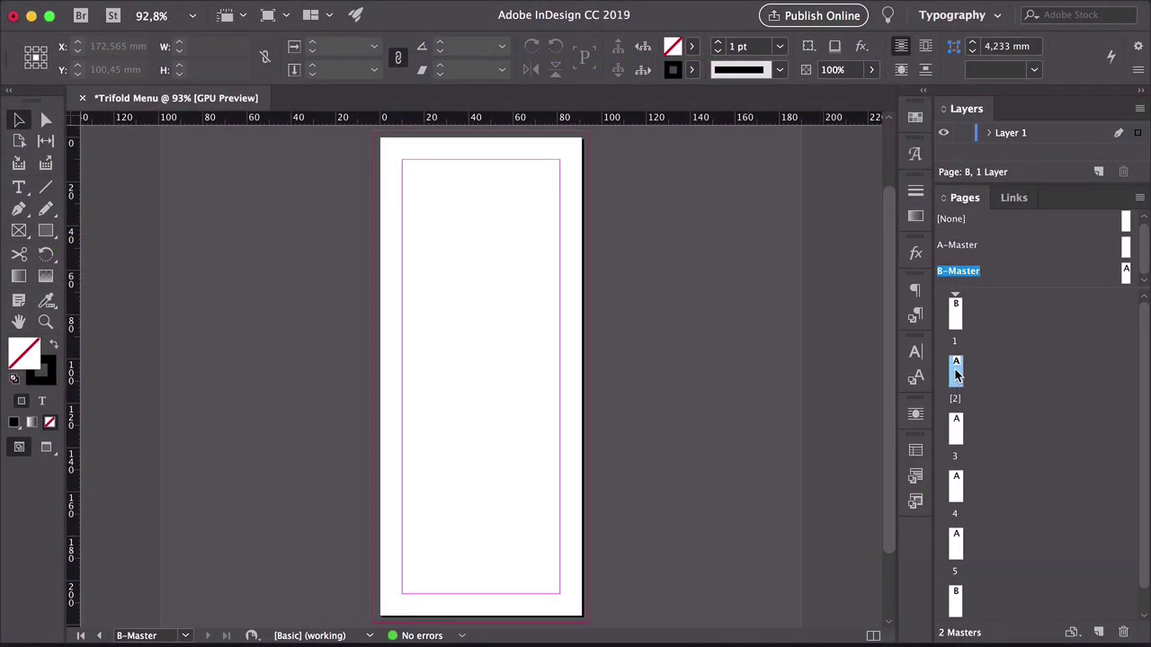
{"action": "left_click_drag", "start_coordinate": [956, 375], "coordinate": [979, 325]}
{"action": "left_click_drag", "start_coordinate": [955, 427], "coordinate": [978, 376]}
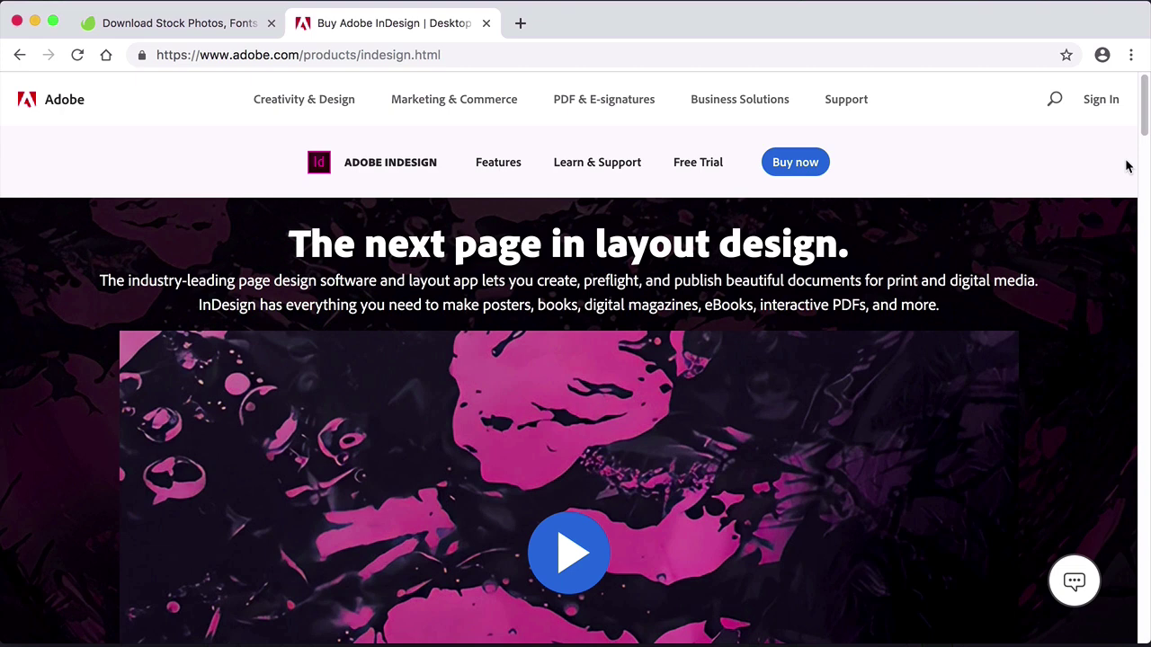
Scroll through the features on Adobe's InDesign product page
{"action": "left_click_drag", "start_coordinate": [1146, 105], "coordinate": [1147, 80]}
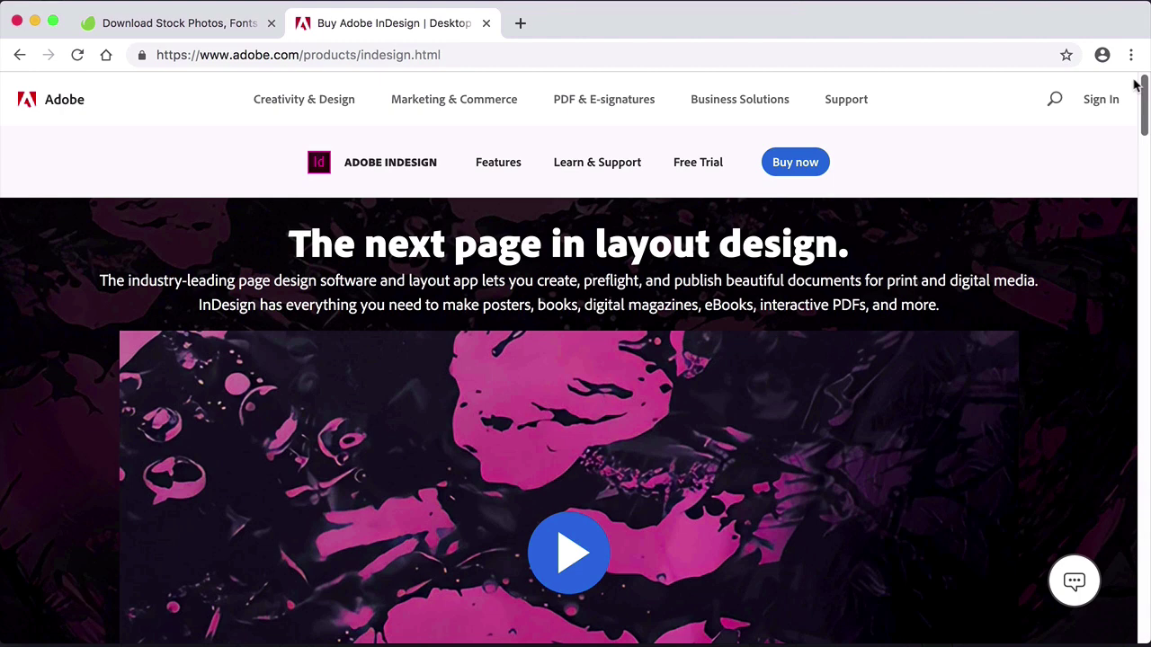
On the Envato Elements tab, search for 'restaurant menu'
{"action": "left_click", "coordinate": [170, 25]}
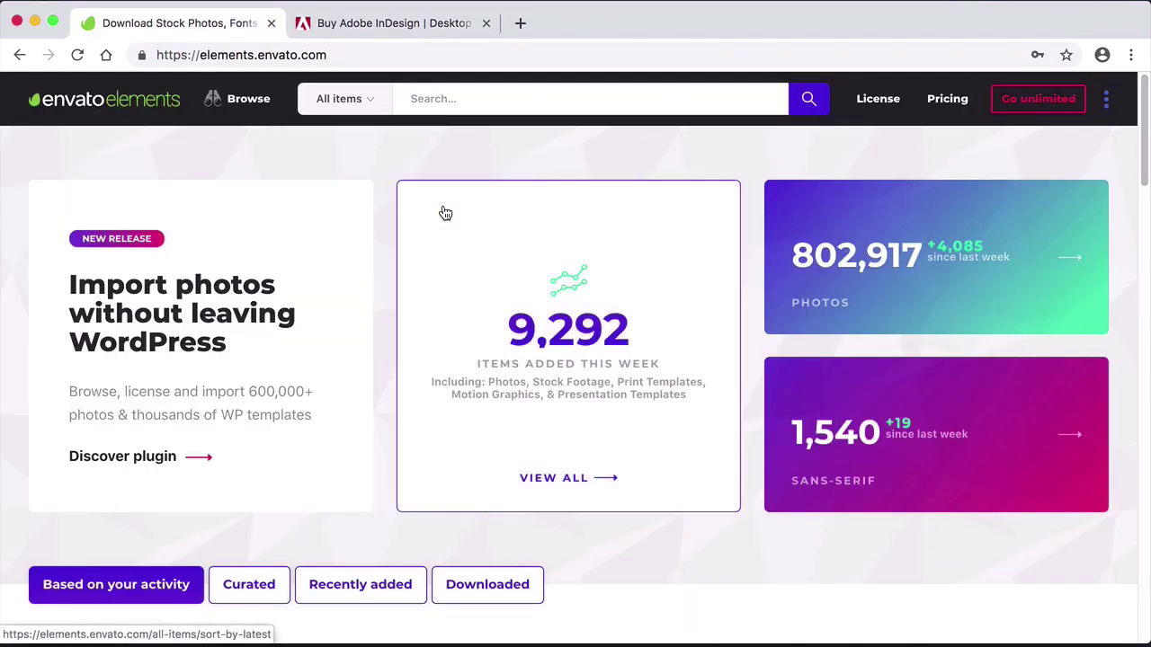
{"action": "mouse_move", "coordinate": [1147, 116]}
{"action": "left_mouse_down"}
{"action": "mouse_move", "coordinate": [1147, 227]}
{"action": "mouse_move", "coordinate": [1147, 115]}
{"action": "left_mouse_up"}
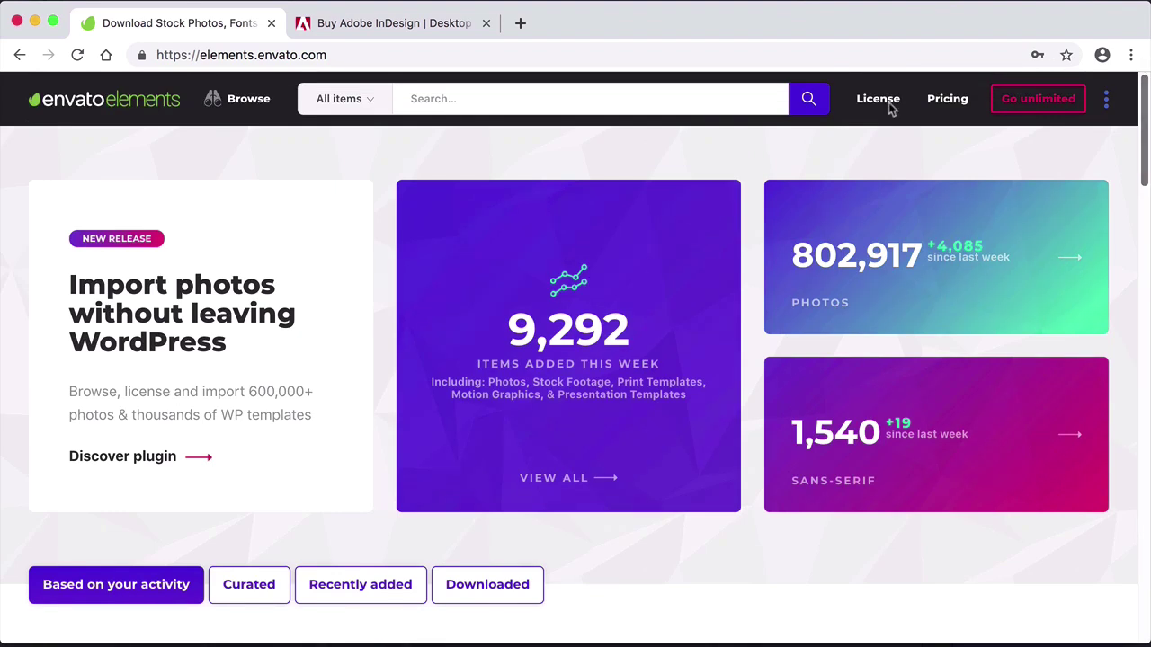
{"action": "left_click", "coordinate": [575, 104]}
{"action": "type", "text": "re"}
{"action": "left_click", "coordinate": [572, 129]}
{"action": "left_click", "coordinate": [809, 105]}
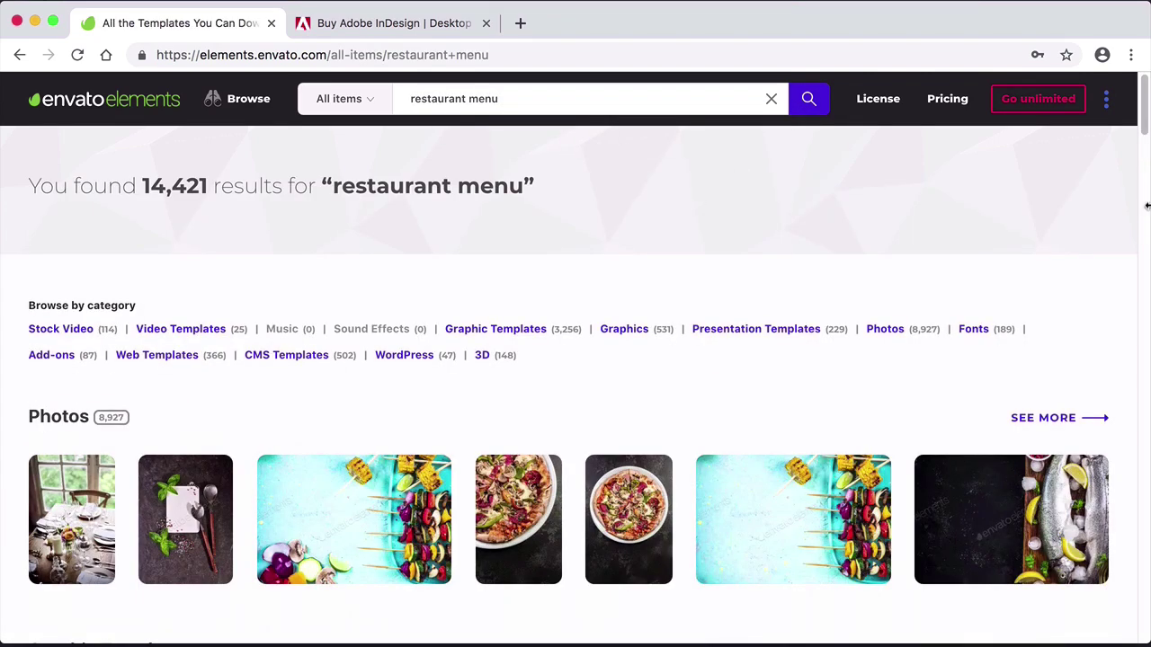
Narrow results to Graphic Templates with the Adobe InDesign filter (164), then minimise the browser
{"action": "scroll", "coordinate": [124, 345], "scroll_direction": "down", "scroll_amount": 4}
{"action": "left_click", "coordinate": [124, 344]}
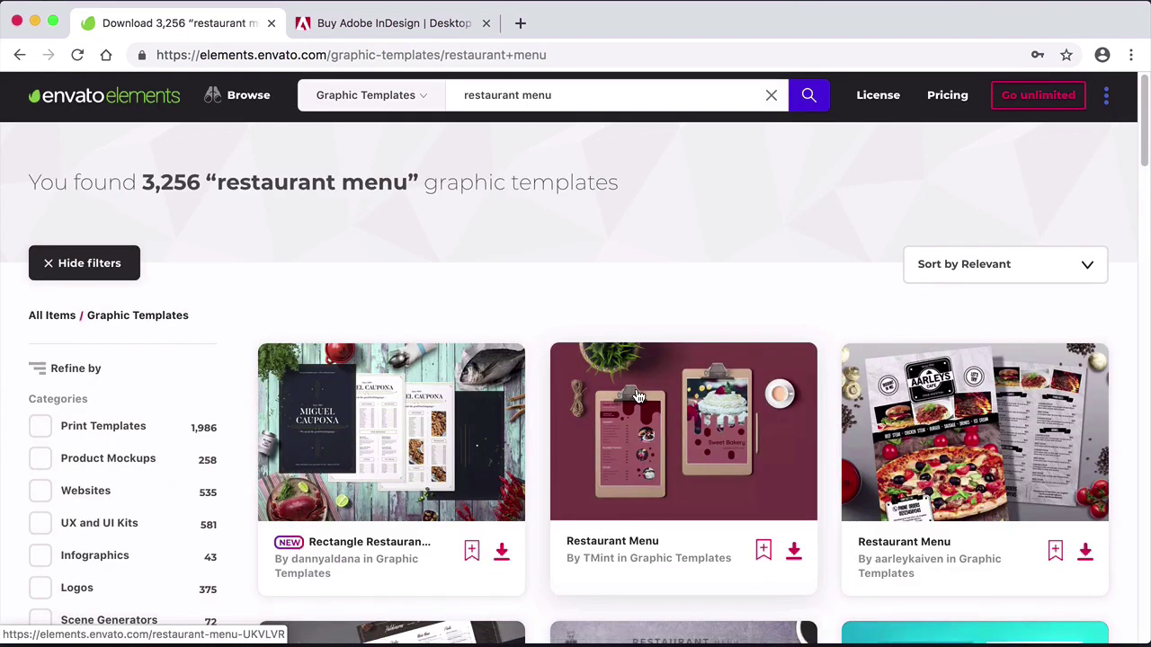
{"action": "scroll", "coordinate": [1145, 330], "scroll_direction": "down", "scroll_amount": 15}
{"action": "scroll", "coordinate": [1145, 329], "scroll_direction": "up", "scroll_amount": 10}
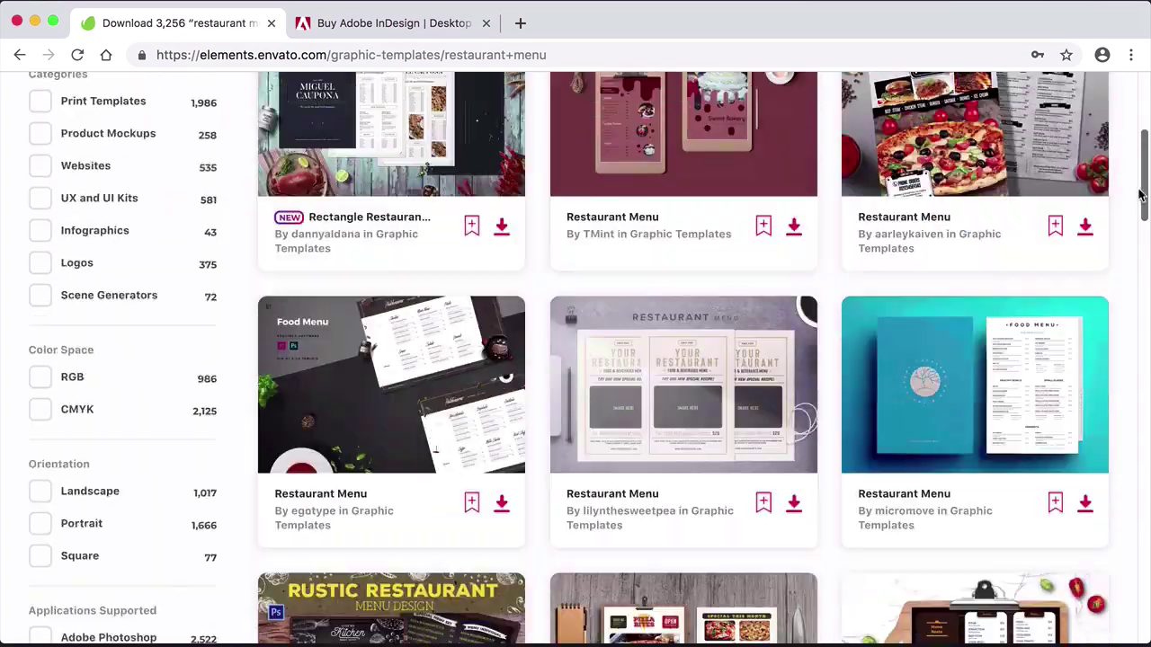
{"action": "scroll", "coordinate": [1145, 329], "scroll_direction": "down", "scroll_amount": 5}
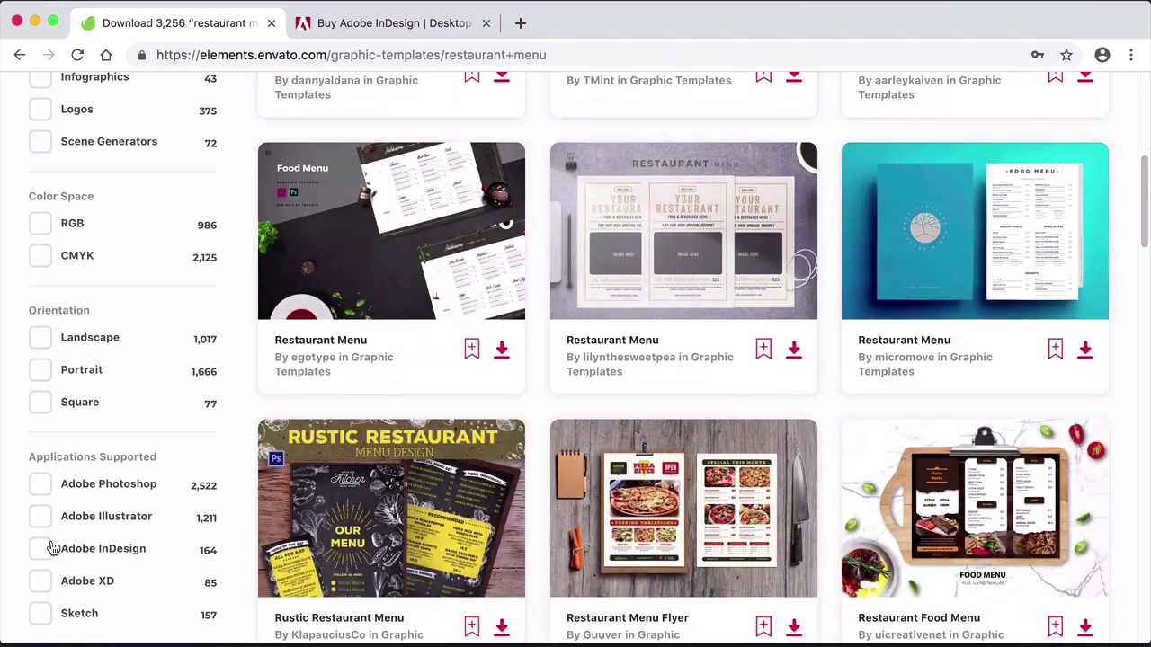
{"action": "left_click", "coordinate": [49, 549]}
{"action": "scroll", "coordinate": [1132, 207], "scroll_direction": "up", "scroll_amount": 5}
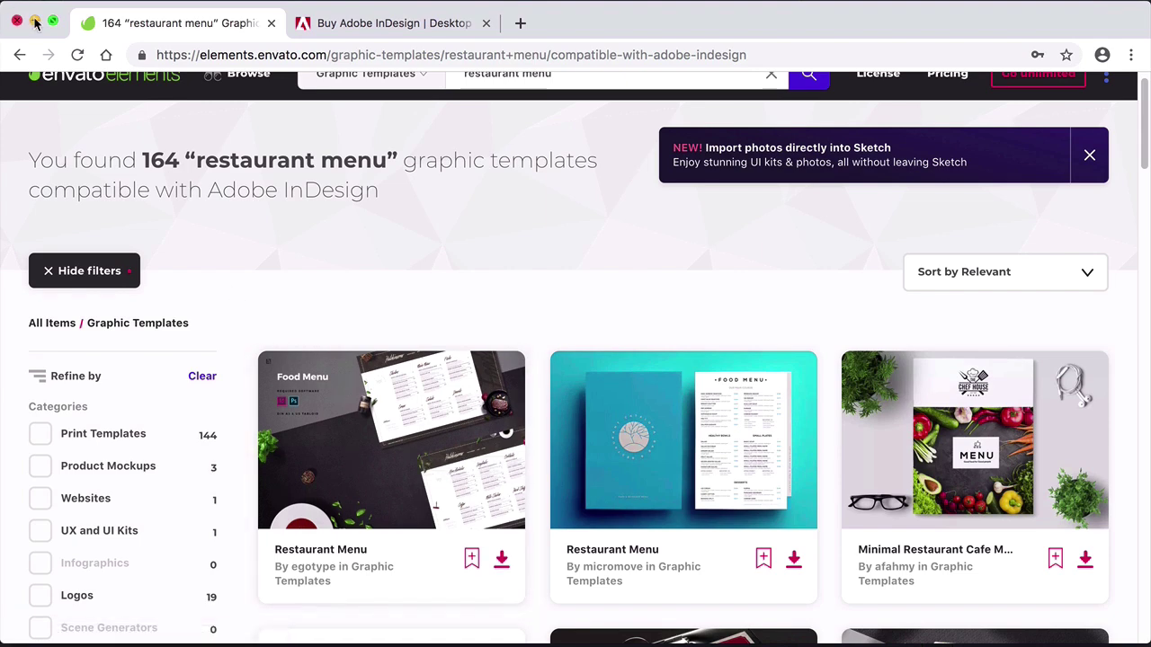
{"action": "key", "text": "super+m"}
Extract the downloaded template zip and move the zip file to the Trash
{"action": "left_click", "coordinate": [334, 223]}
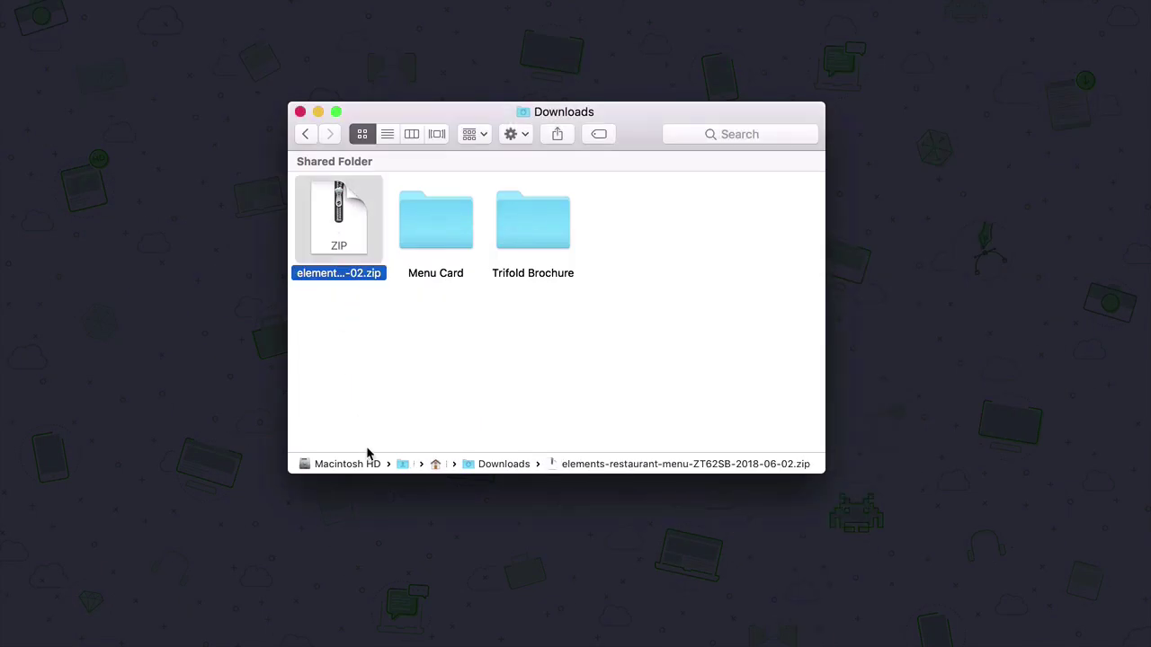
{"action": "double_click", "coordinate": [342, 220]}
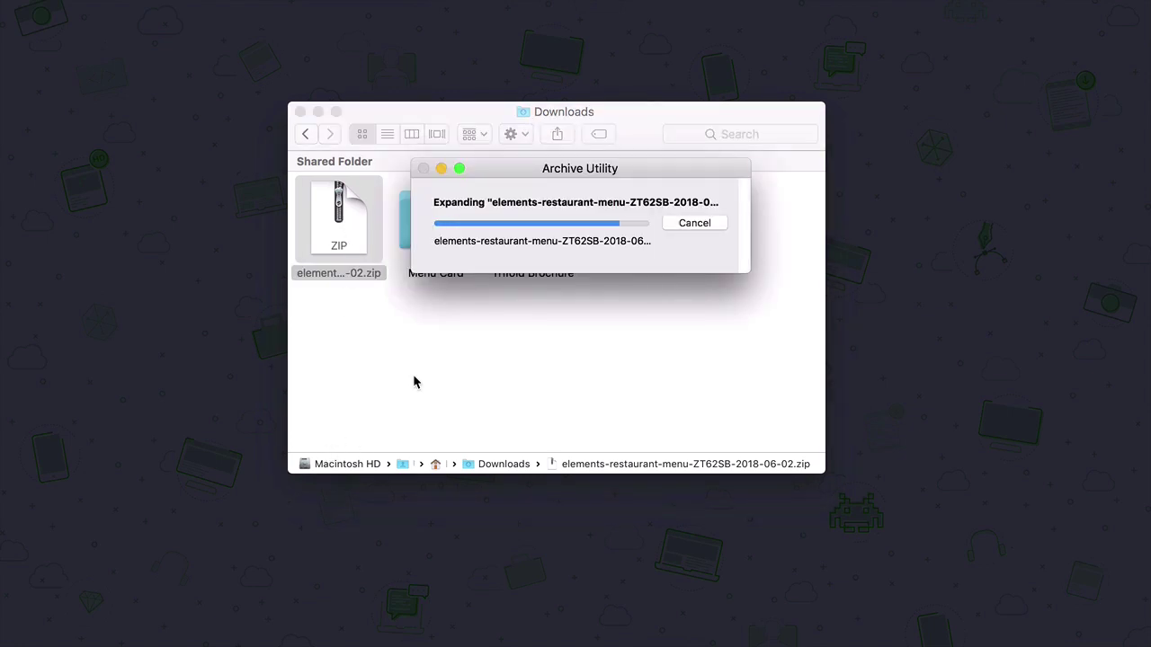
{"action": "left_click", "coordinate": [413, 374]}
{"action": "left_click_drag", "start_coordinate": [450, 257], "coordinate": [855, 621]}
Look over the Menu Card and Trifold Brochure folders, then open the template package's Indesign folder
{"action": "left_click", "coordinate": [438, 228]}
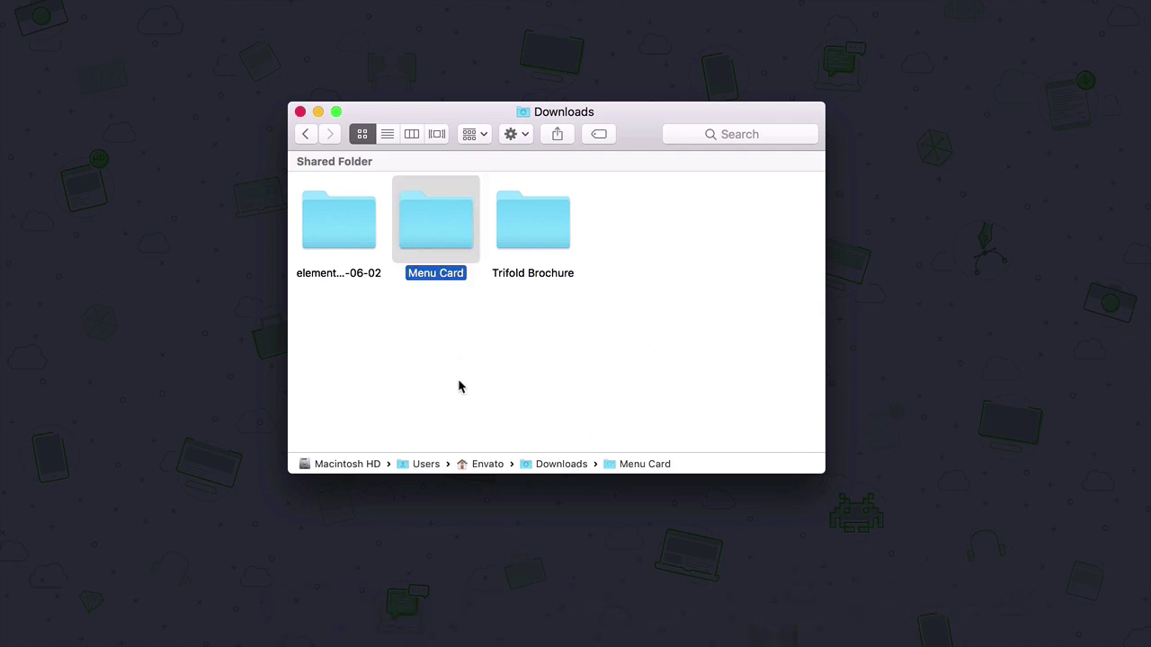
{"action": "left_click", "coordinate": [527, 238]}
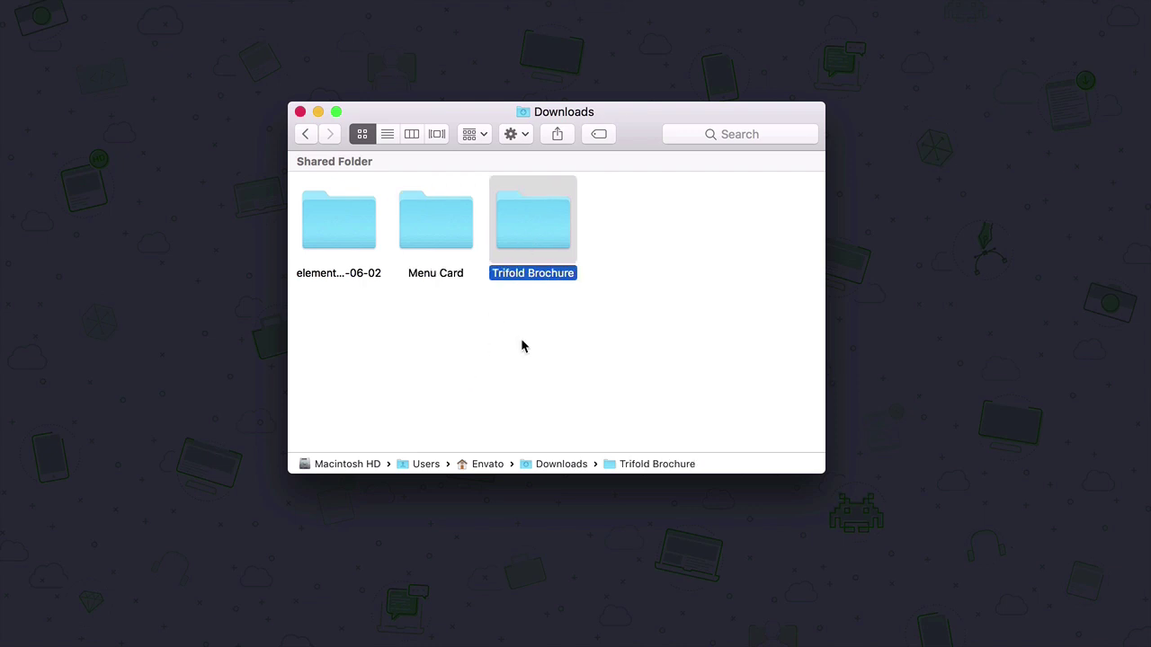
{"action": "left_click", "coordinate": [328, 224]}
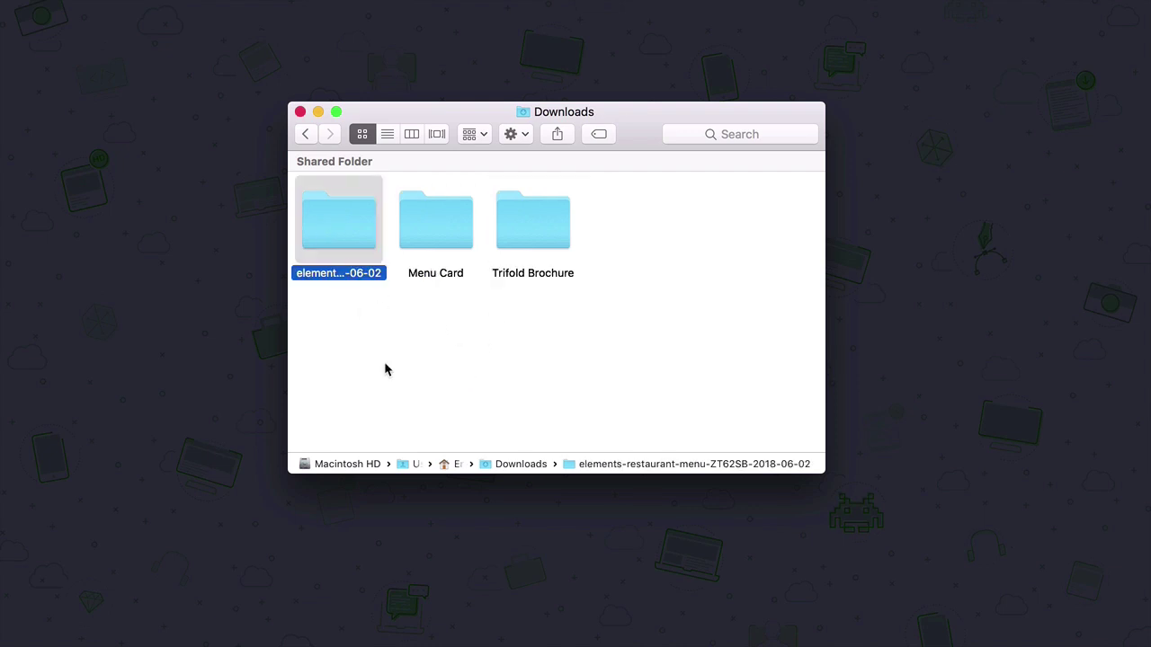
{"action": "double_click", "coordinate": [352, 235]}
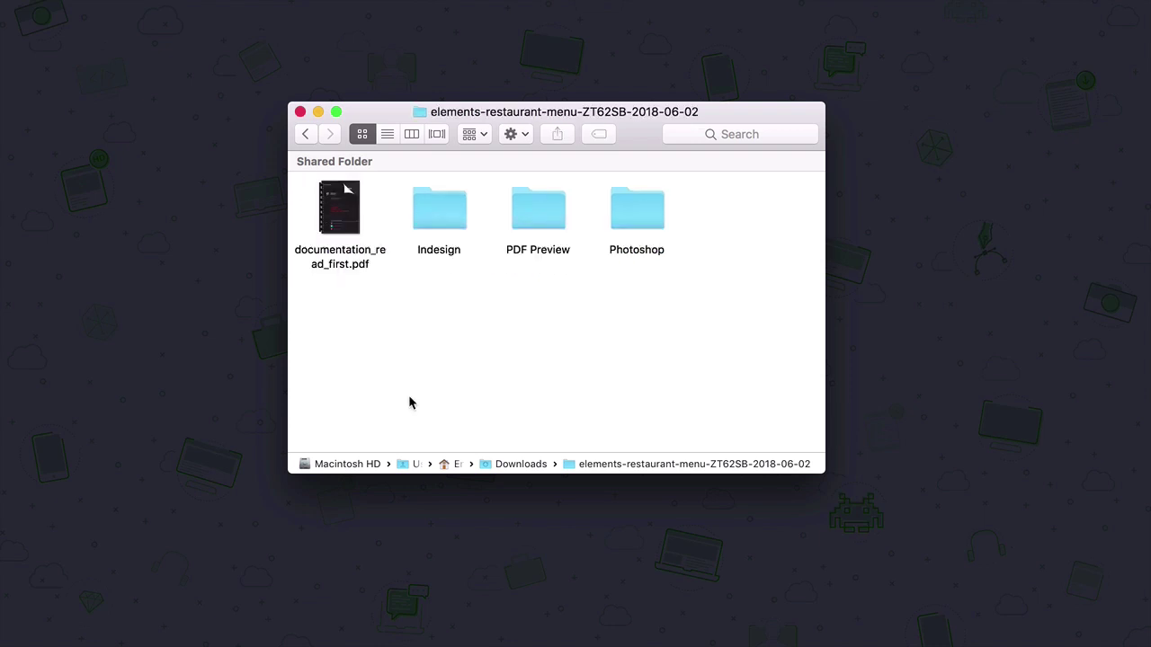
{"action": "double_click", "coordinate": [454, 221]}
Browse the Links, DIN A3 and US Tabloid subfolders, then return to Downloads
{"action": "double_click", "coordinate": [433, 226]}
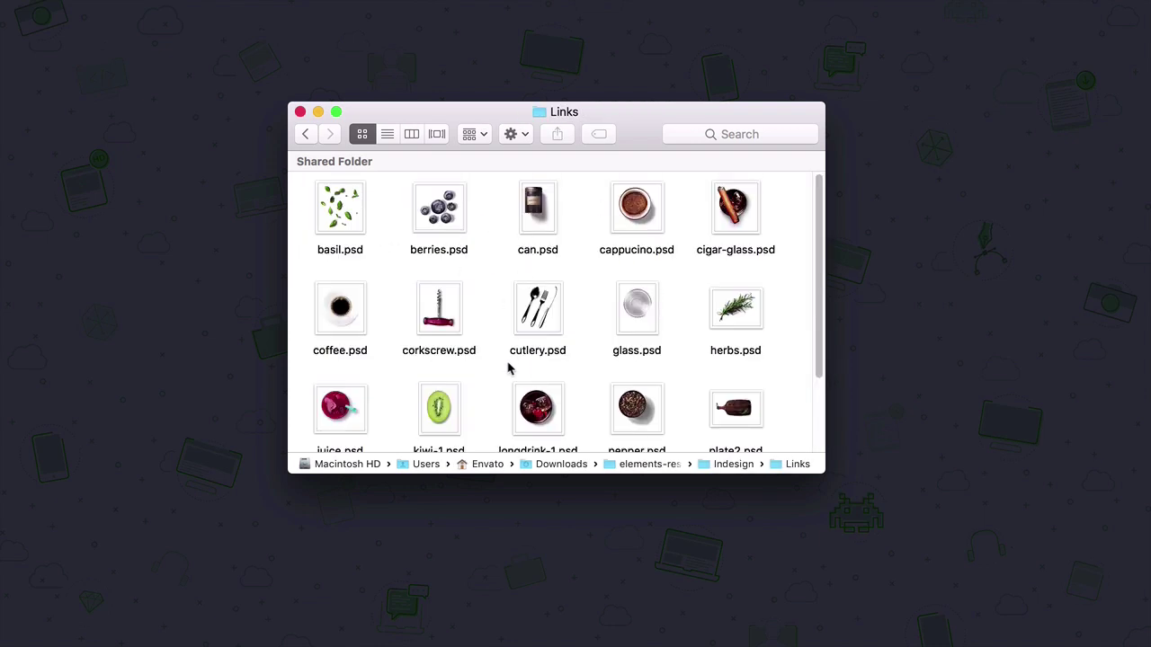
{"action": "left_click", "coordinate": [304, 135]}
{"action": "double_click", "coordinate": [329, 201]}
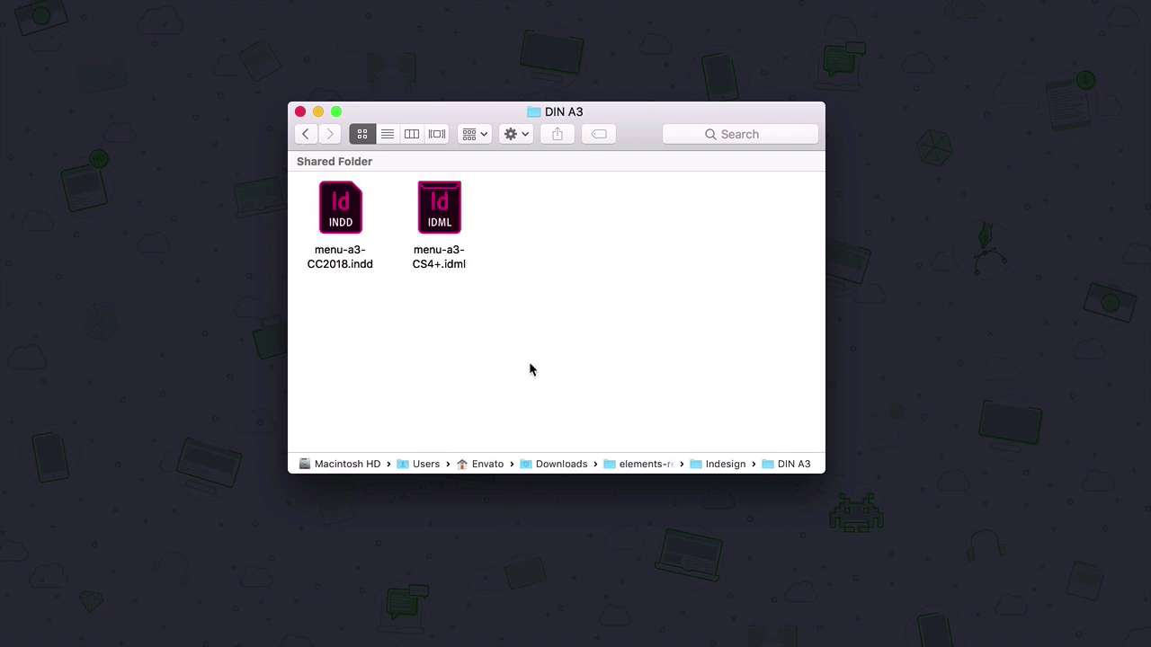
{"action": "left_click", "coordinate": [305, 135]}
{"action": "double_click", "coordinate": [537, 209]}
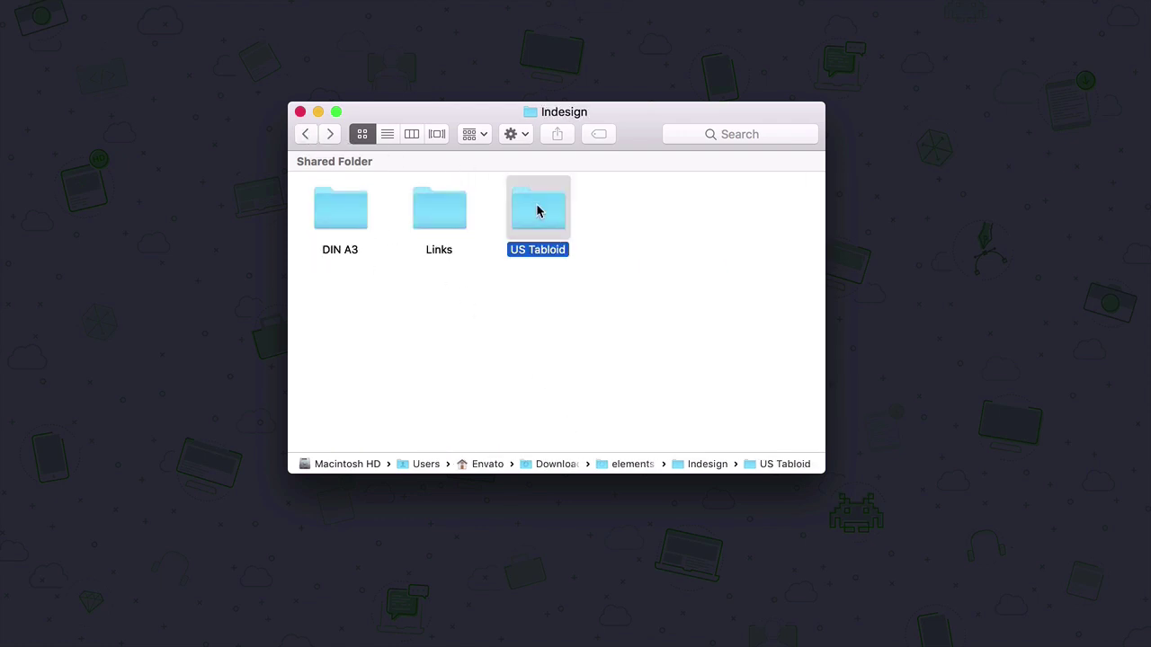
{"action": "left_click", "coordinate": [304, 135]}
{"action": "left_click", "coordinate": [305, 135]}
{"action": "left_click", "coordinate": [305, 134]}
{"action": "left_click", "coordinate": [433, 229]}
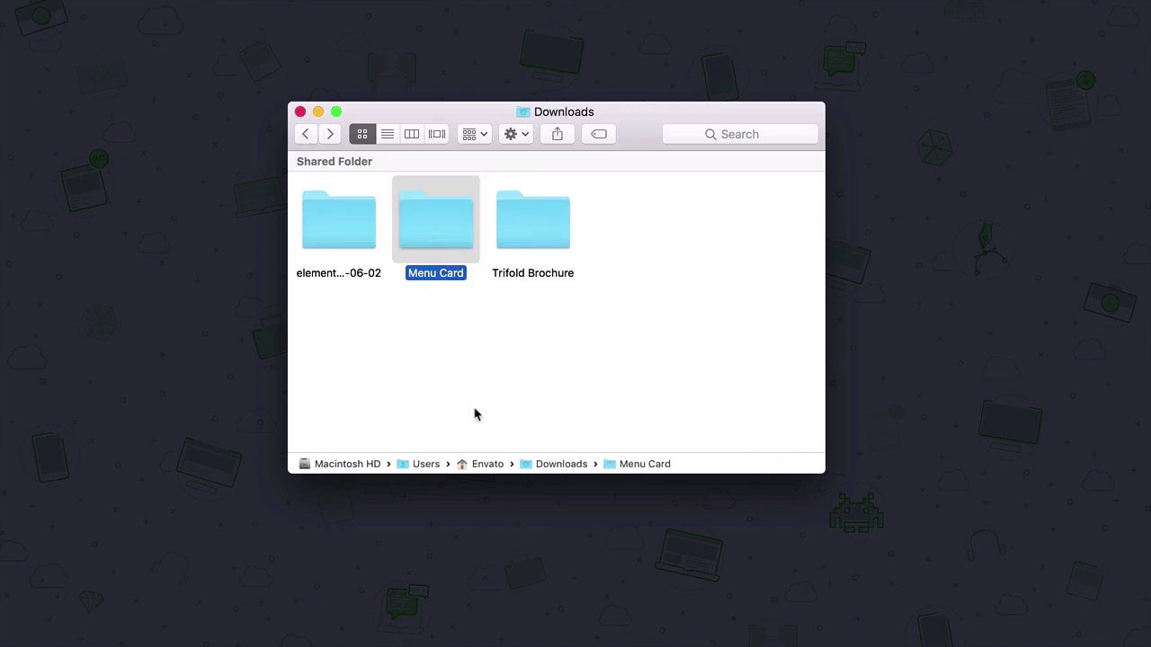
In Menu Card, open the Swistblnk Carter Layered folder and preview the Carters Regular font
{"action": "double_click", "coordinate": [431, 241]}
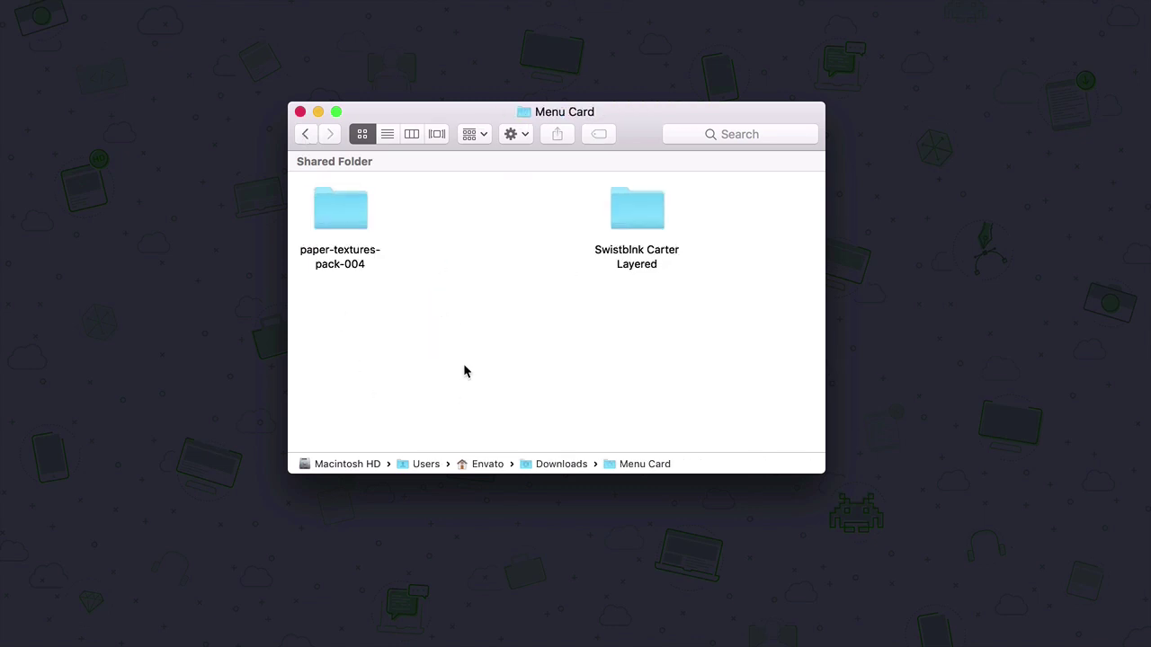
{"action": "left_click_drag", "start_coordinate": [616, 224], "coordinate": [468, 230]}
{"action": "double_click", "coordinate": [467, 231]}
{"action": "left_click", "coordinate": [534, 216]}
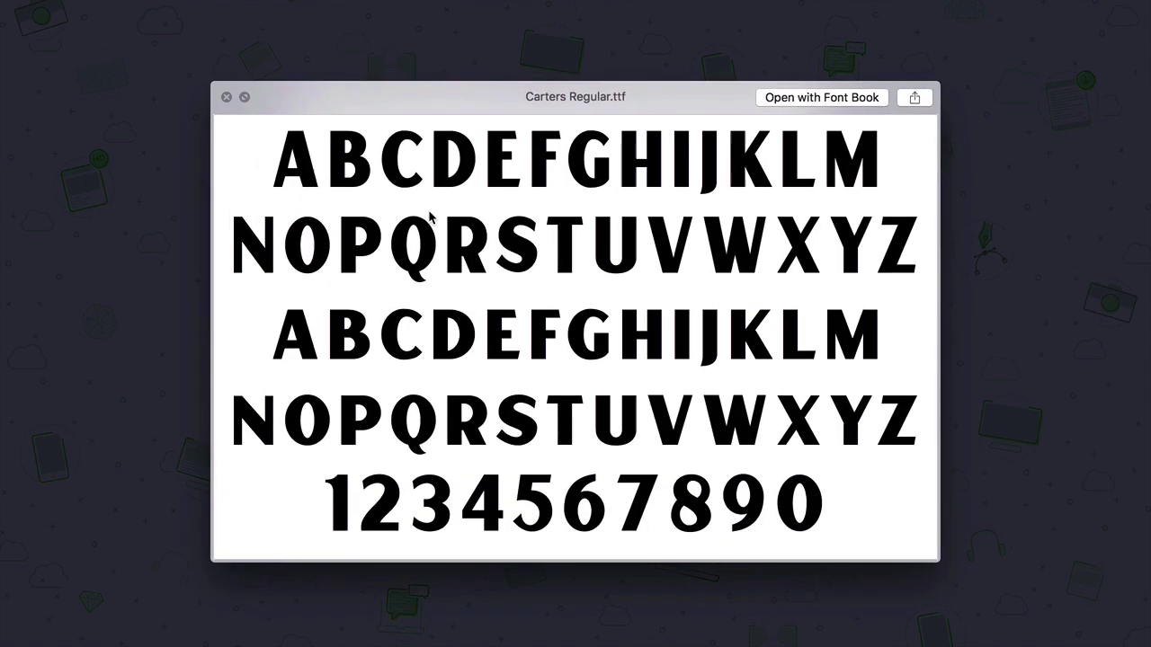
{"action": "key", "text": "space"}
Browse the paper-textures-pack-004 Textures folder, then return to Downloads
{"action": "double_click", "coordinate": [304, 134]}
{"action": "double_click", "coordinate": [337, 207]}
{"action": "double_click", "coordinate": [434, 211]}
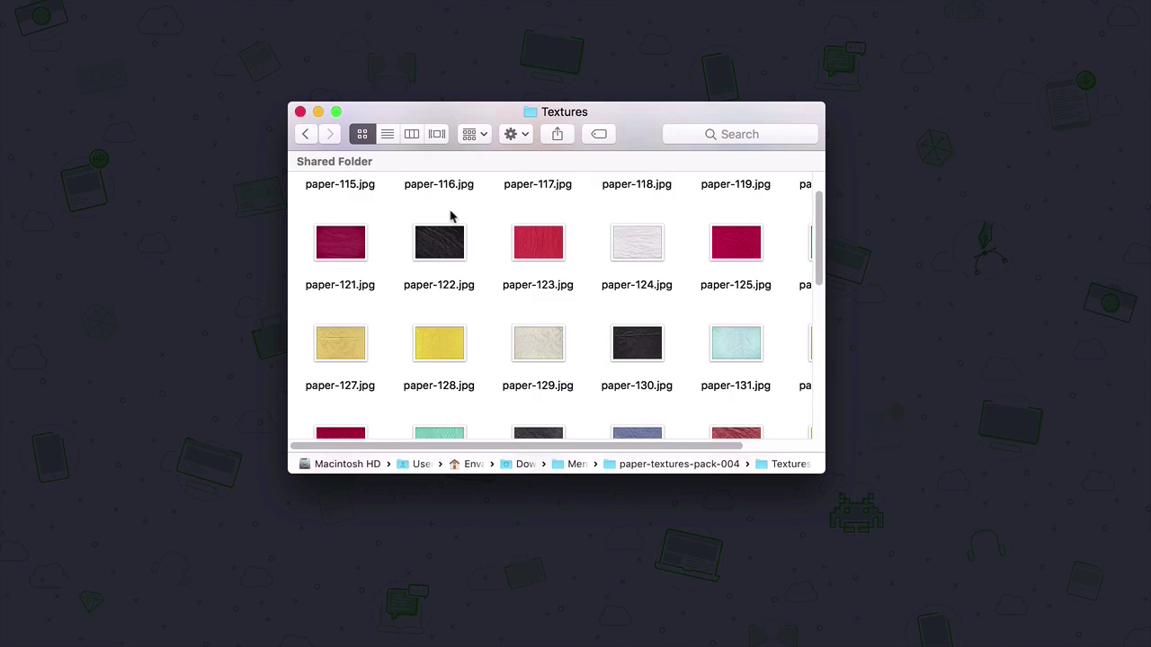
{"action": "scroll", "coordinate": [643, 420], "scroll_direction": "down", "scroll_amount": 2}
{"action": "scroll", "coordinate": [640, 422], "scroll_direction": "down", "scroll_amount": 1}
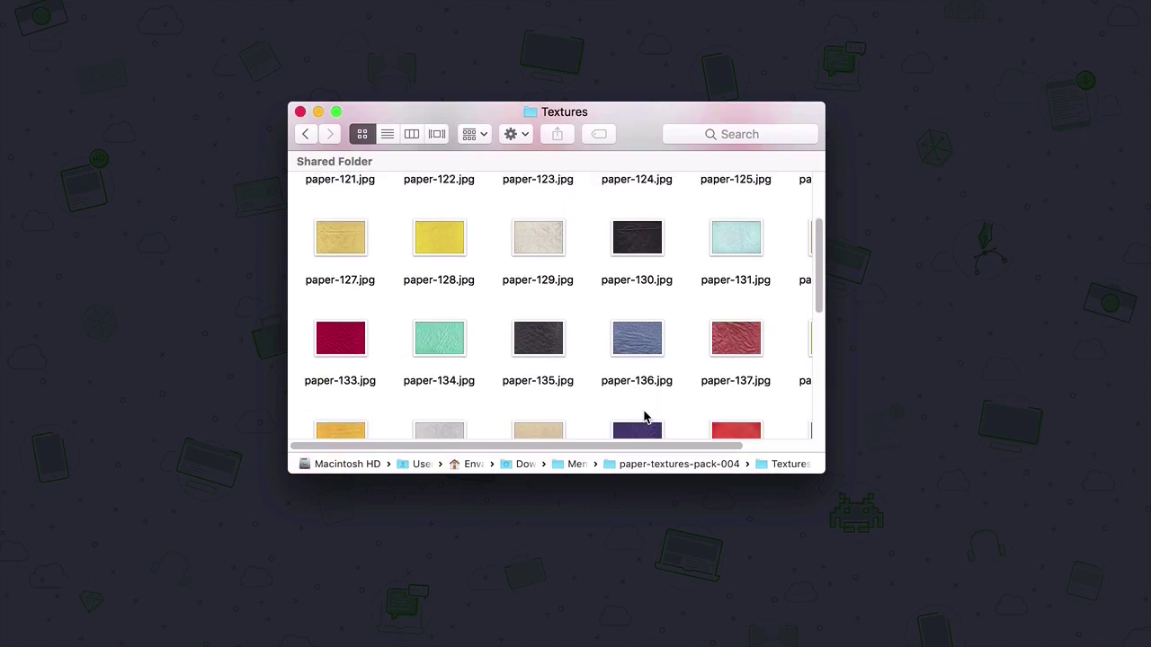
{"action": "scroll", "coordinate": [418, 233], "scroll_direction": "up", "scroll_amount": 3}
{"action": "left_click", "coordinate": [307, 134]}
{"action": "left_click", "coordinate": [313, 136]}
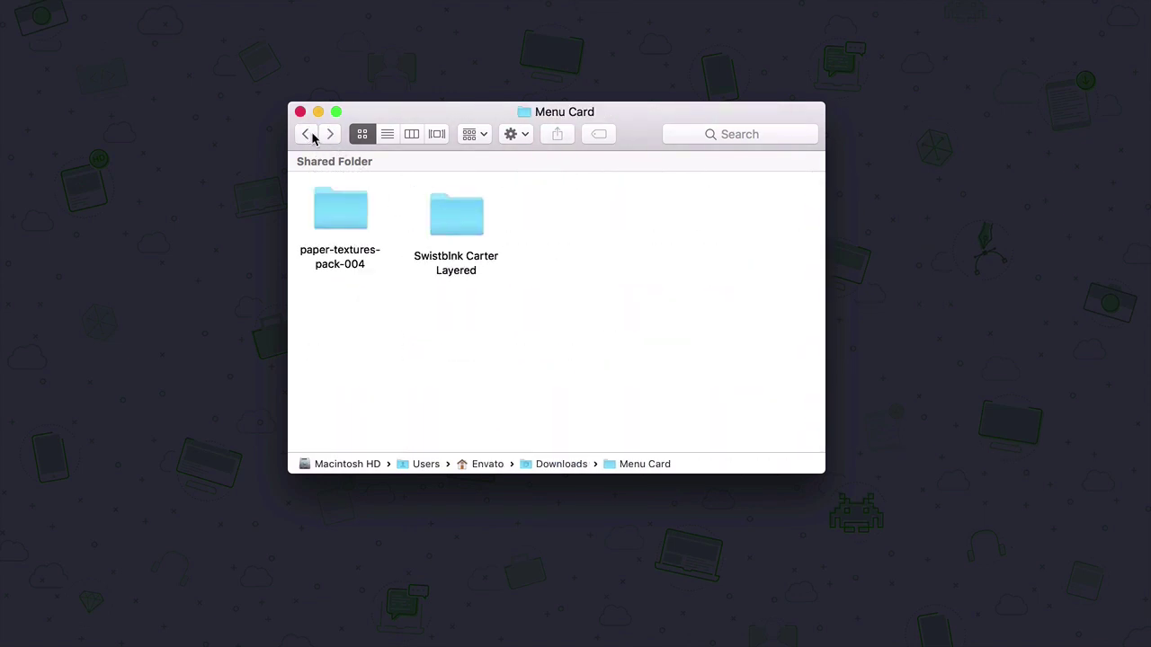
{"action": "left_click", "coordinate": [313, 139]}
Open Trifold Brochure > Swistblnk Scarlett Serif and select both Scarlett Serif font files
{"action": "double_click", "coordinate": [535, 236]}
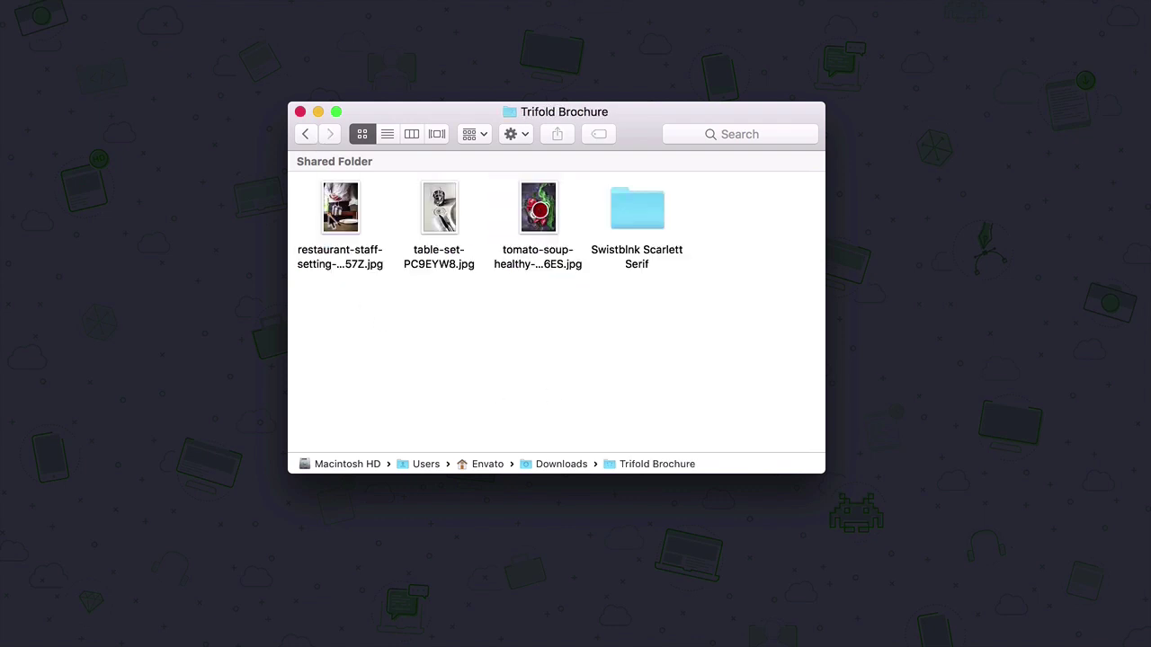
{"action": "double_click", "coordinate": [629, 216]}
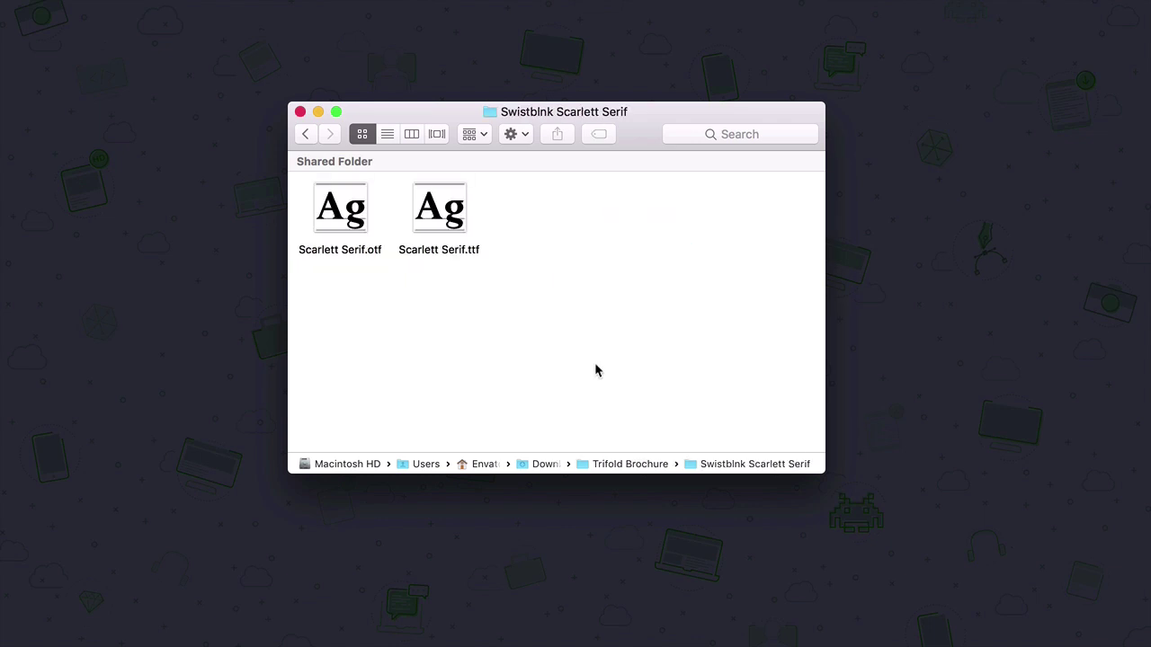
{"action": "left_click_drag", "start_coordinate": [327, 311], "coordinate": [435, 213]}
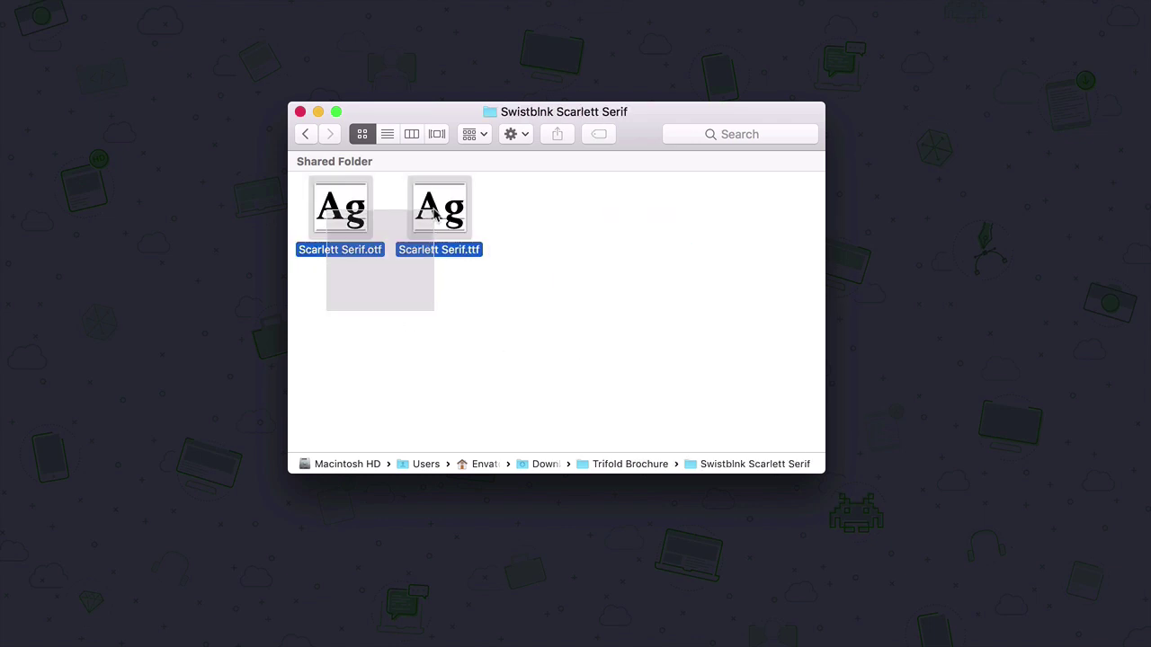
Add both Scarlett Serif files to Font Book's Envato collection, minimise it, and return to Downloads
{"action": "left_click", "coordinate": [546, 633]}
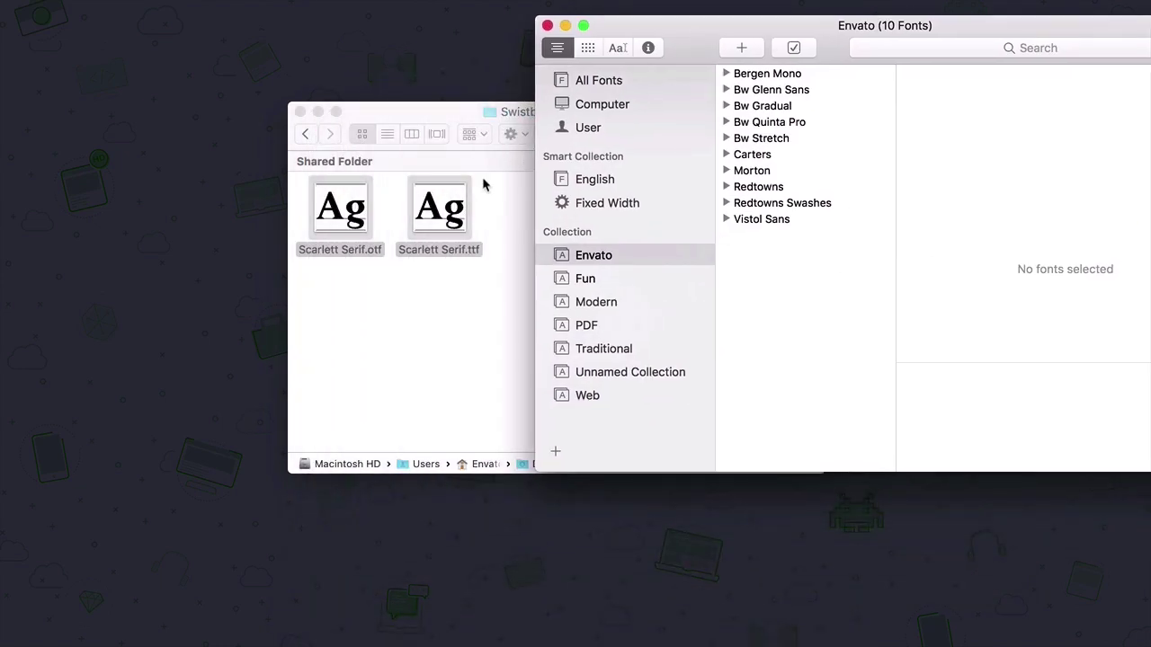
{"action": "left_click_drag", "start_coordinate": [482, 184], "coordinate": [835, 303]}
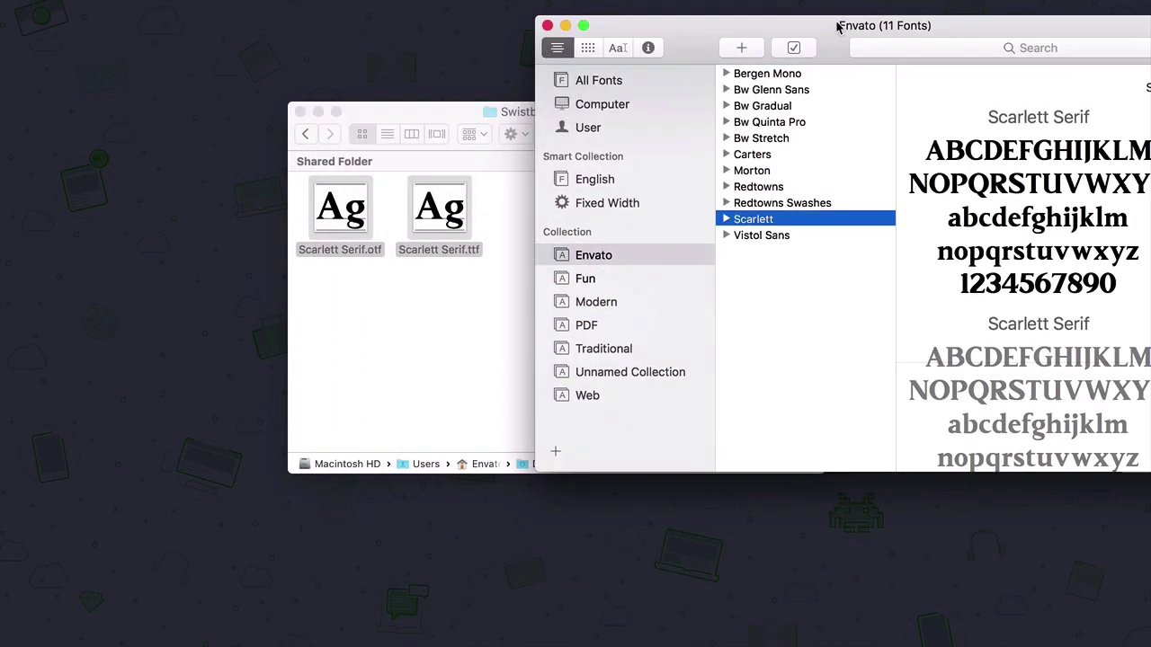
{"action": "left_click", "coordinate": [565, 26]}
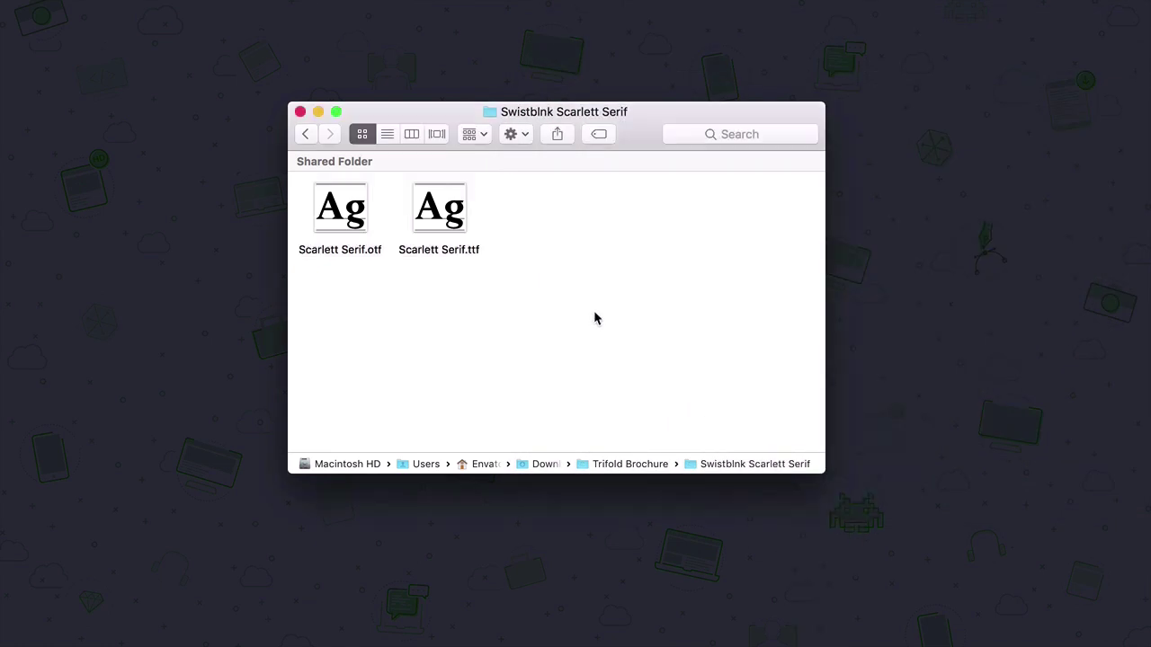
{"action": "left_click", "coordinate": [307, 135]}
{"action": "left_click", "coordinate": [306, 135]}
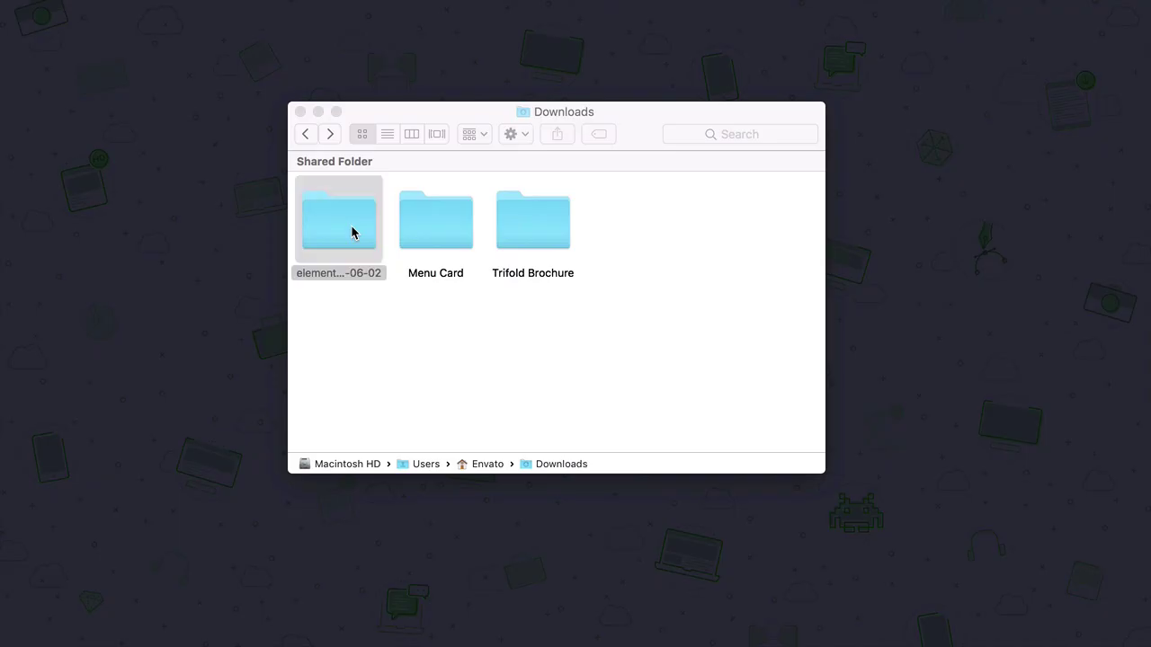
Quick Look documentation_read_first.pdf in the template package and page through to its third page
{"action": "double_click", "coordinate": [354, 231]}
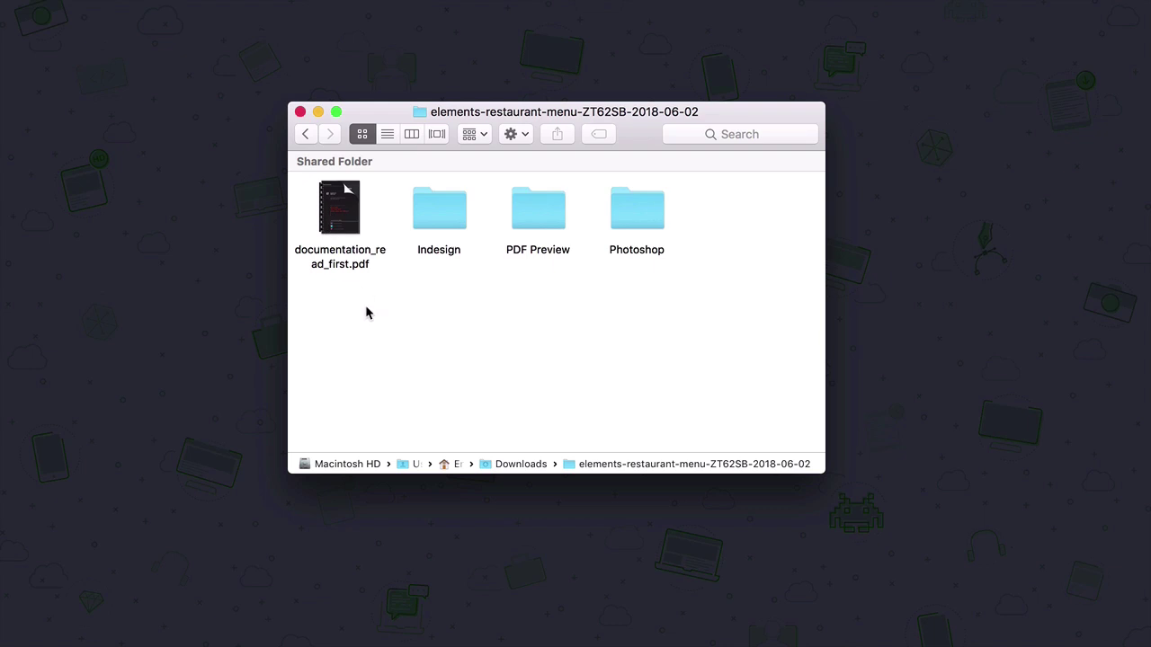
{"action": "left_click", "coordinate": [354, 256]}
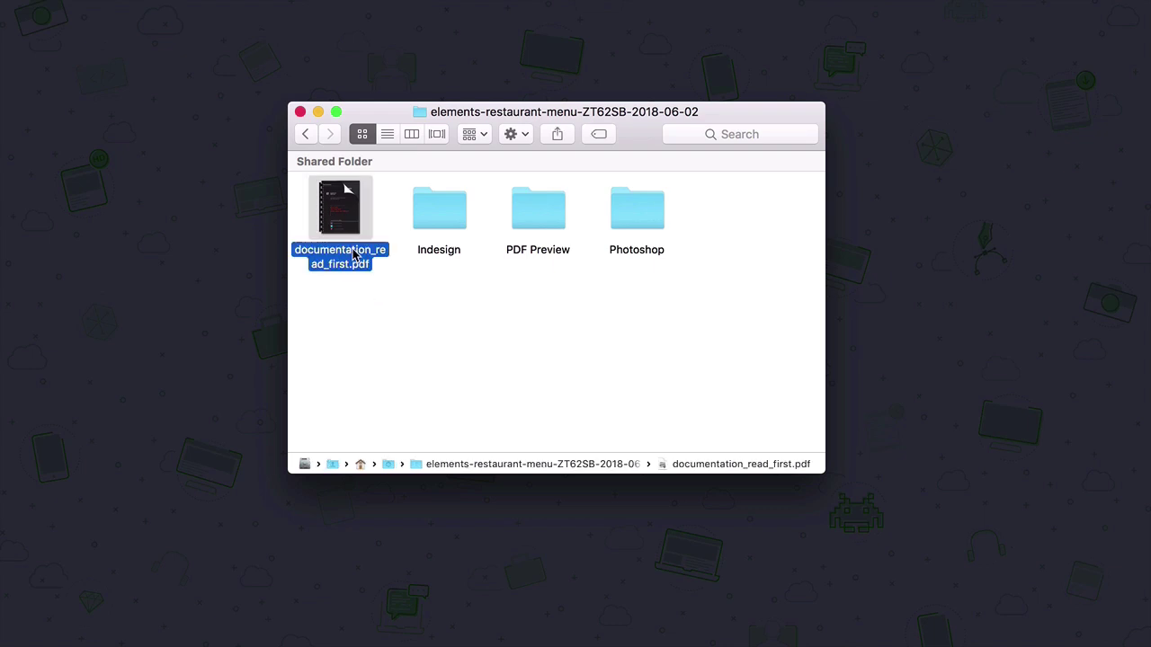
{"action": "key", "text": "space"}
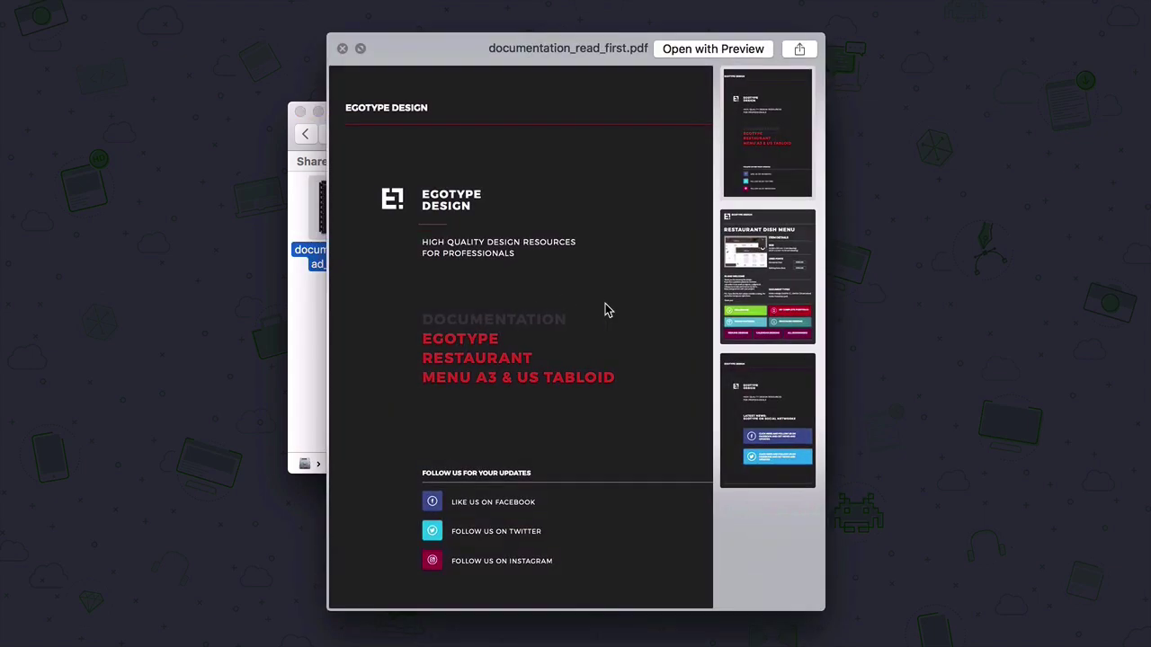
{"action": "scroll", "coordinate": [604, 304], "scroll_direction": "down", "scroll_amount": 5}
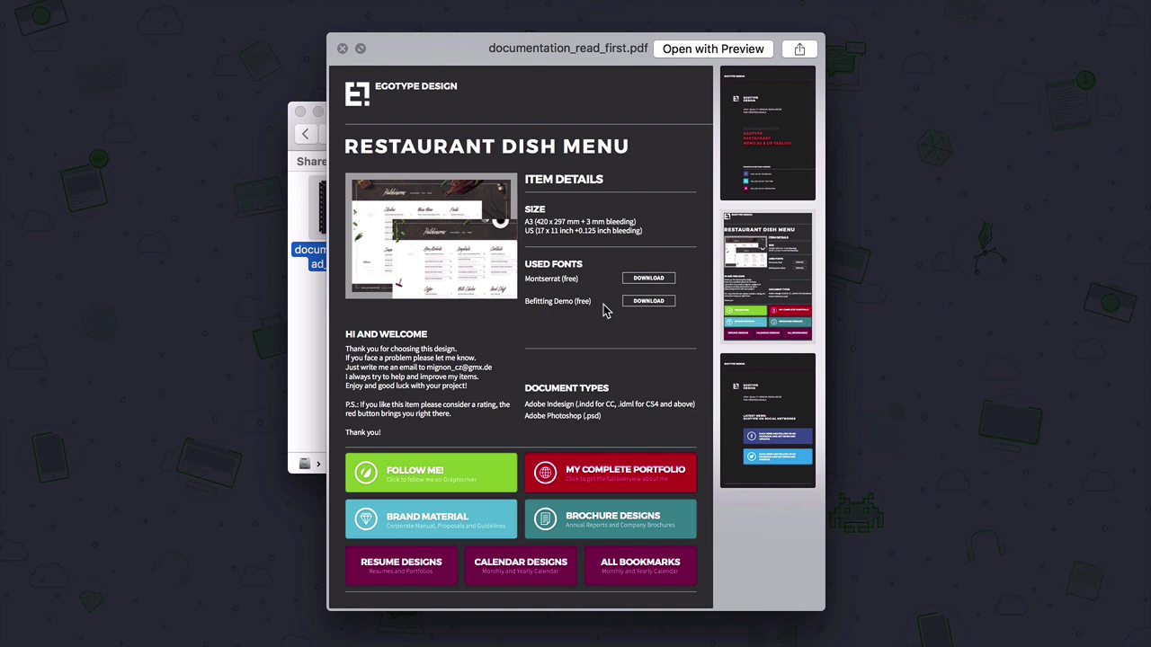
{"action": "key", "text": "Down"}
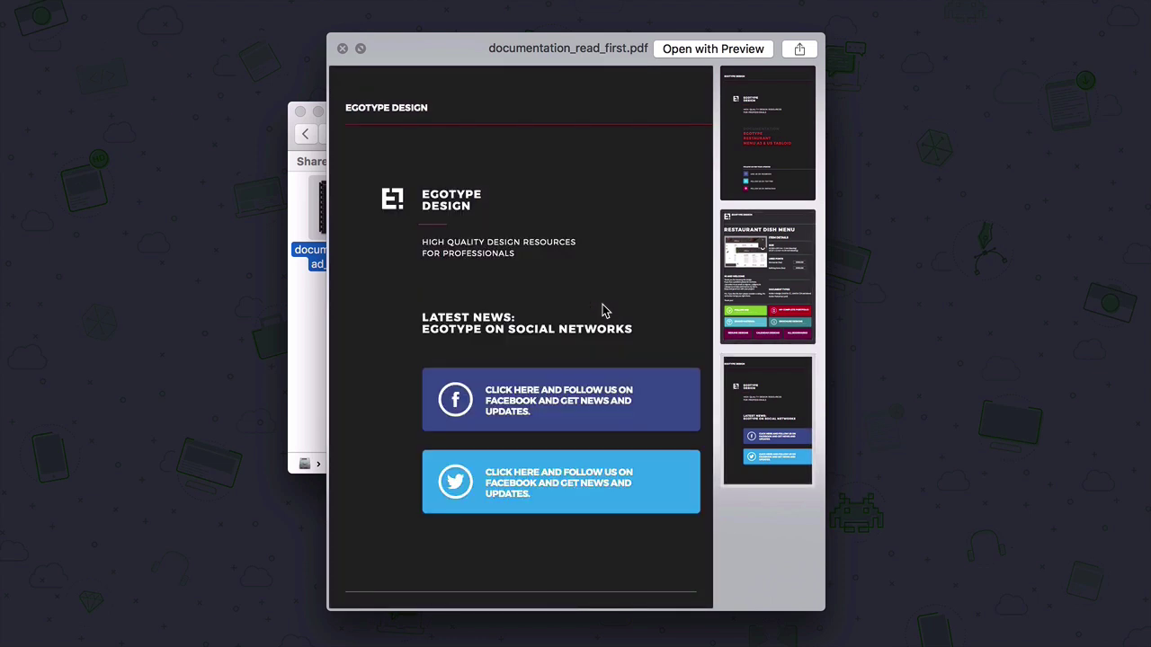
{"action": "key", "text": "space"}
Open Indesign > Links and scroll through the template's images
{"action": "left_click", "coordinate": [438, 217]}
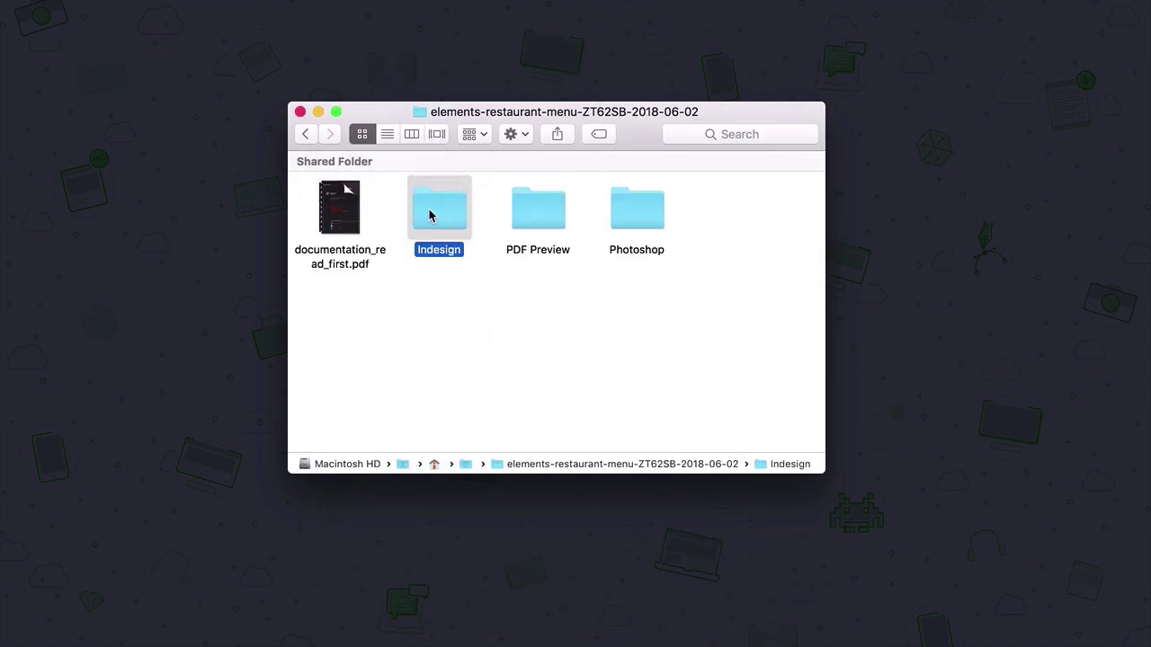
{"action": "double_click", "coordinate": [446, 219]}
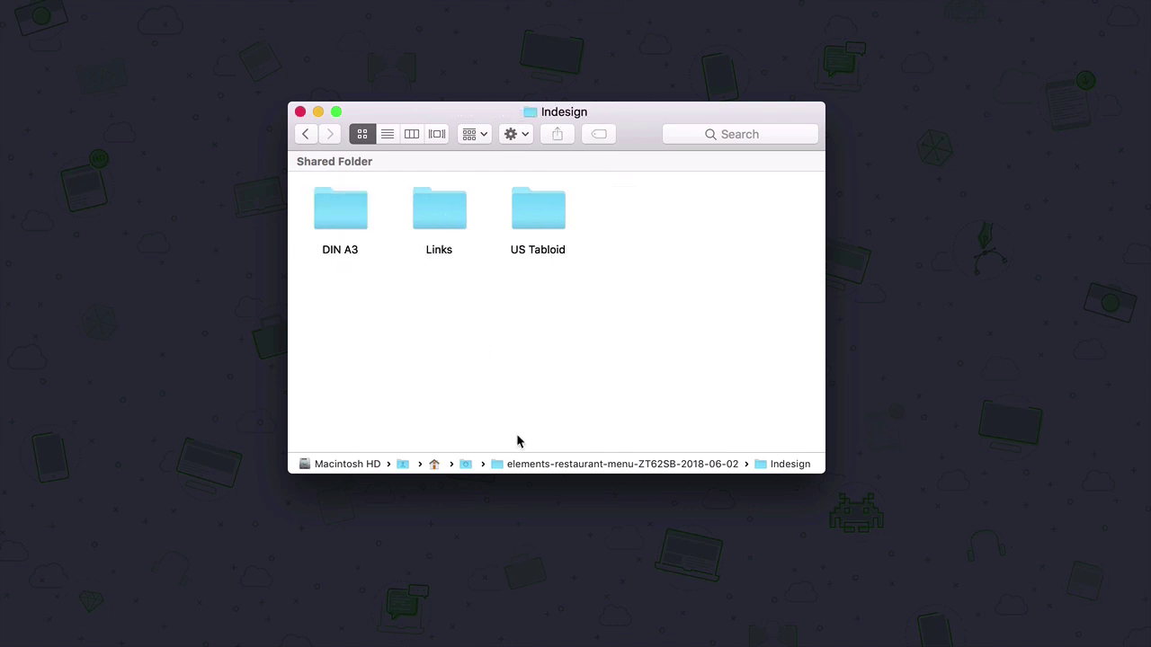
{"action": "double_click", "coordinate": [448, 222]}
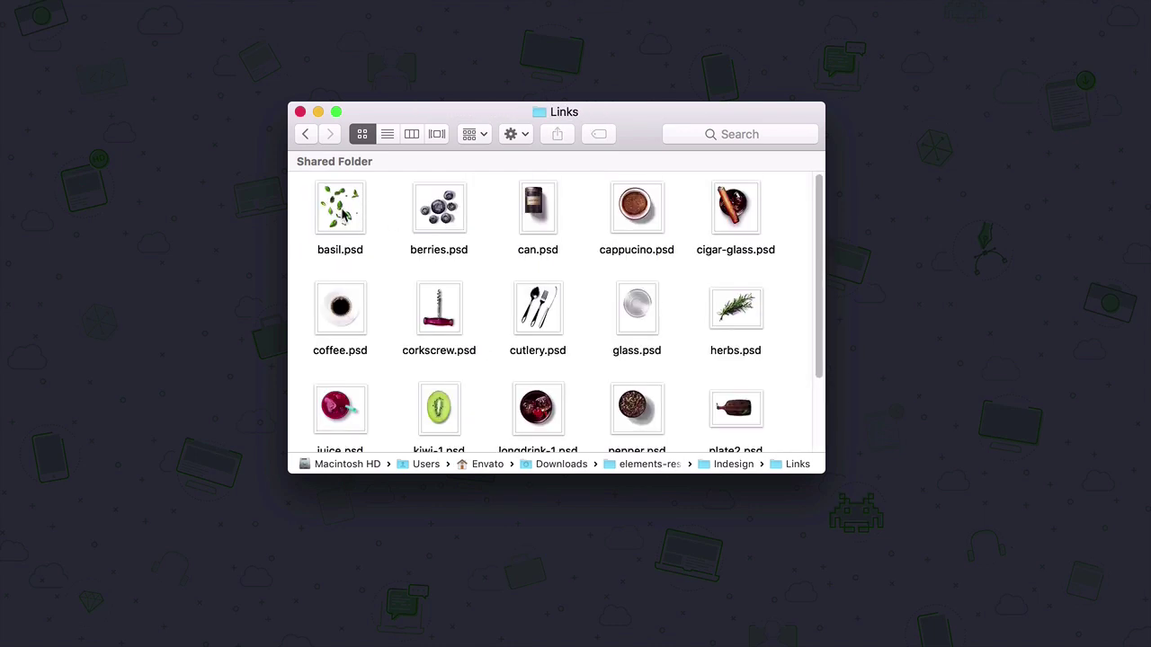
{"action": "scroll", "coordinate": [545, 243], "scroll_direction": "down", "scroll_amount": 5}
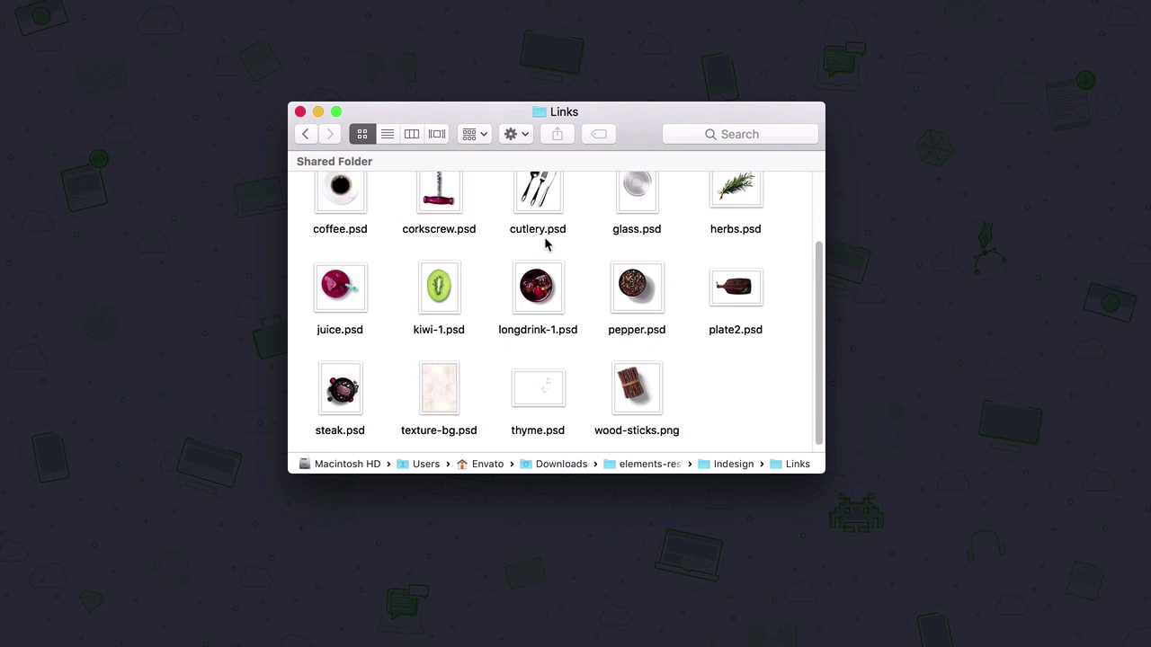
{"action": "scroll", "coordinate": [545, 243], "scroll_direction": "up", "scroll_amount": 5}
Go back, open DIN A3 and select menu-a3-CC2018.indd
{"action": "left_click", "coordinate": [302, 134]}
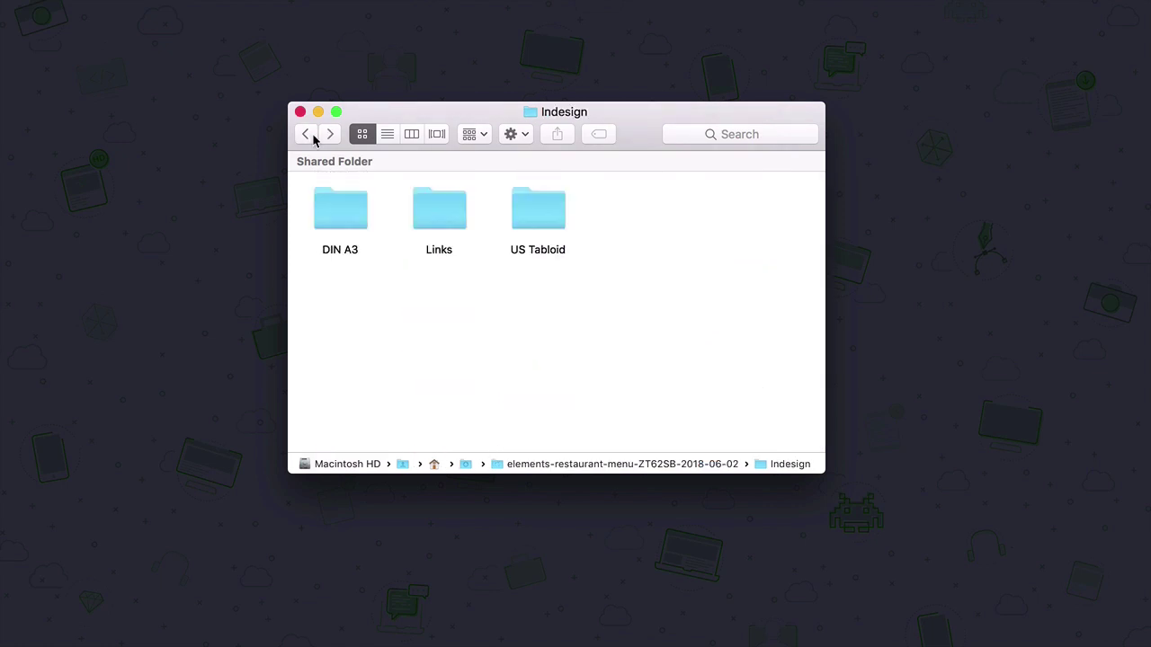
{"action": "double_click", "coordinate": [338, 208]}
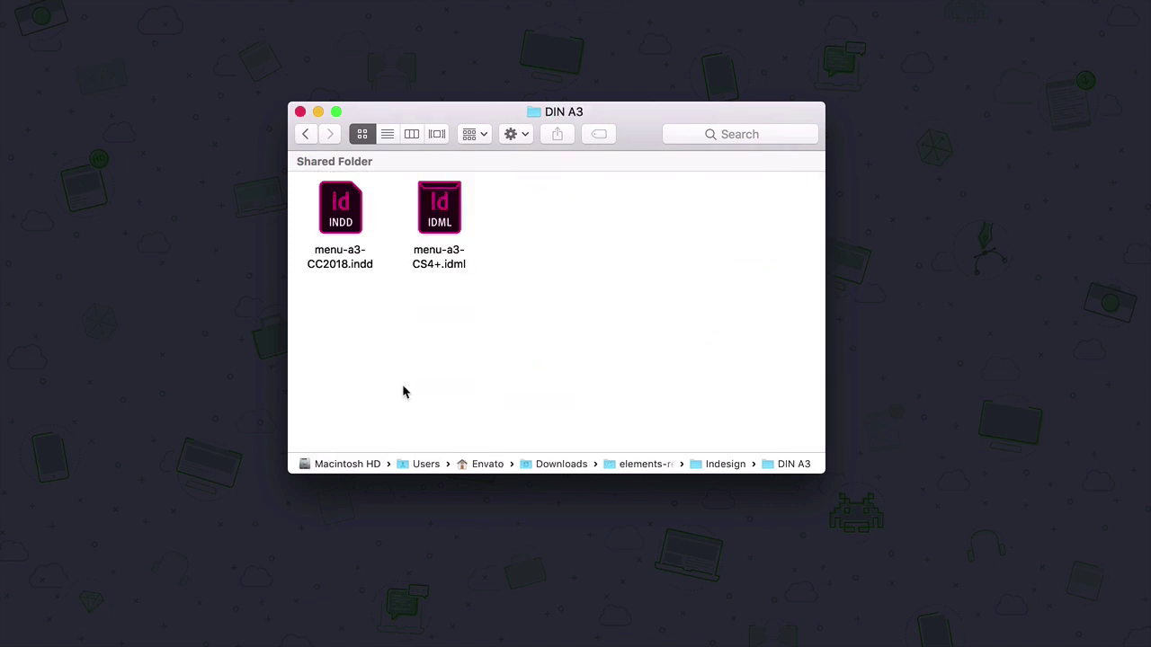
{"action": "left_click", "coordinate": [341, 227]}
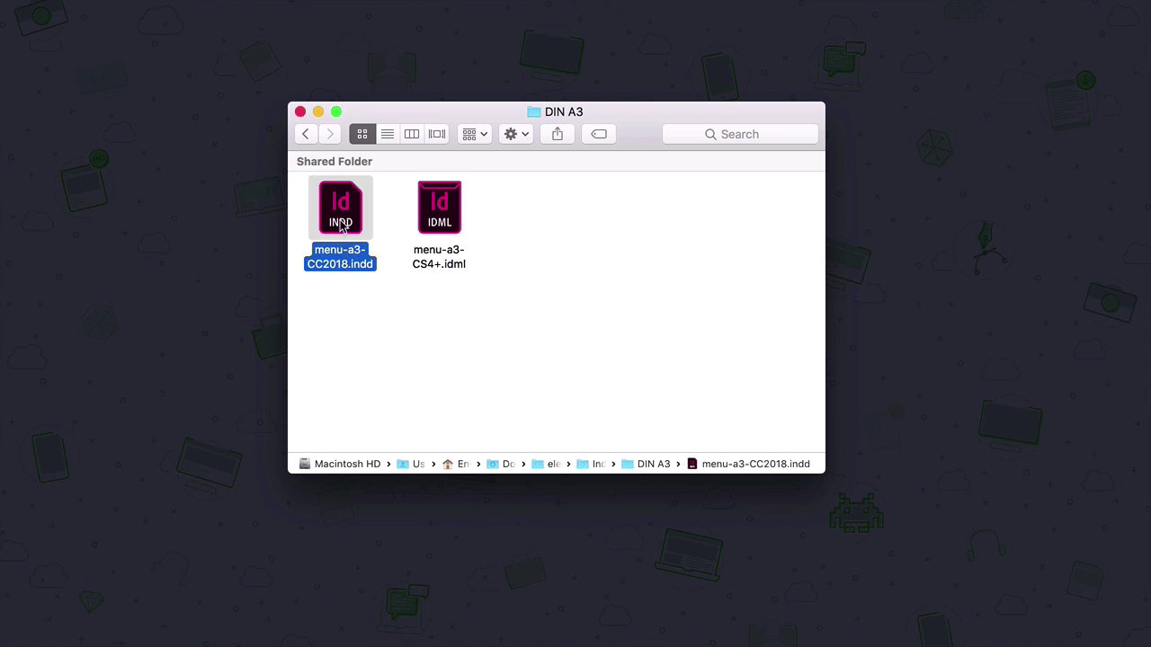
Open menu-a3-CC2018.indd, acknowledging the 40 missing links and the two missing fonts
{"action": "double_click", "coordinate": [341, 227]}
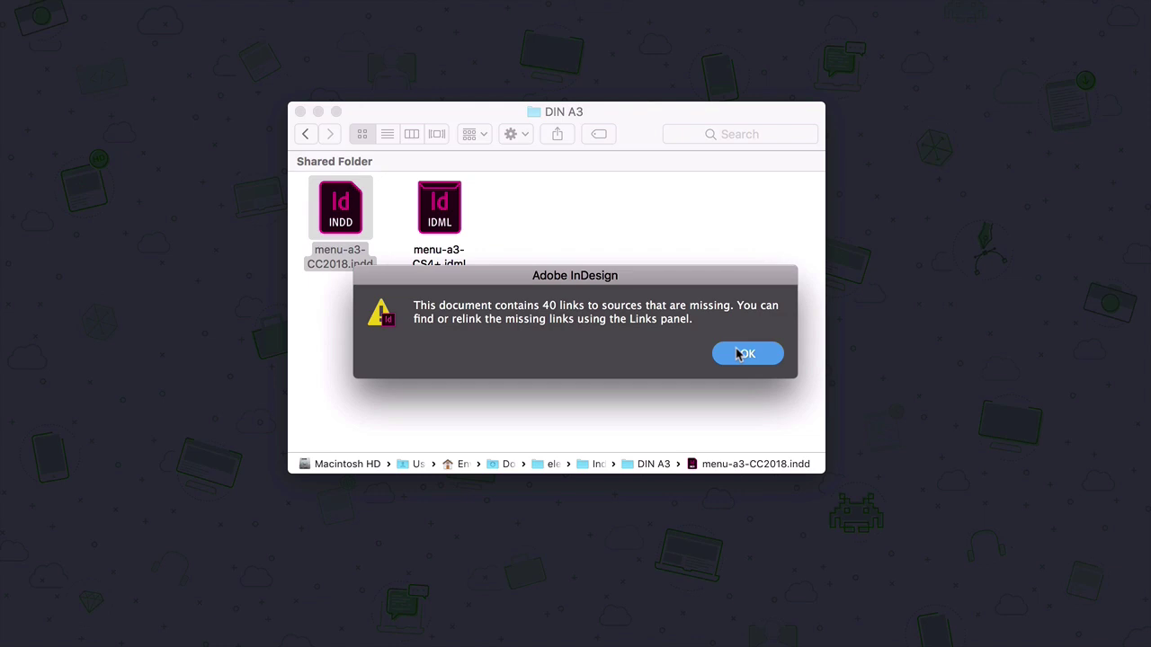
{"action": "left_click", "coordinate": [739, 354]}
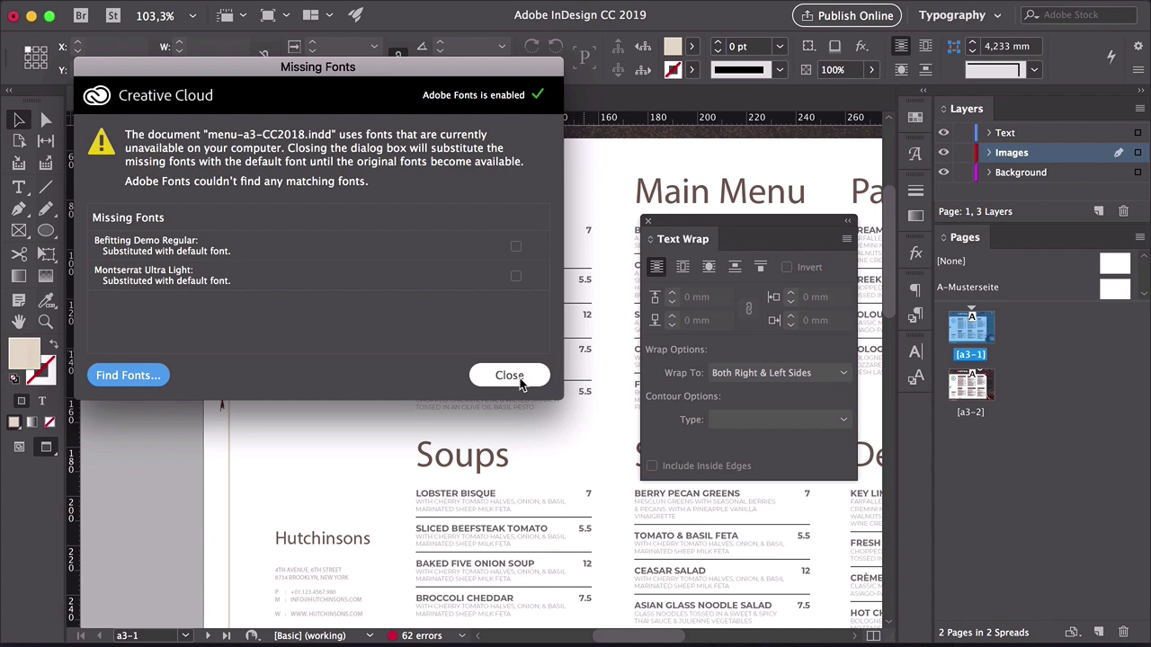
{"action": "left_click", "coordinate": [515, 378]}
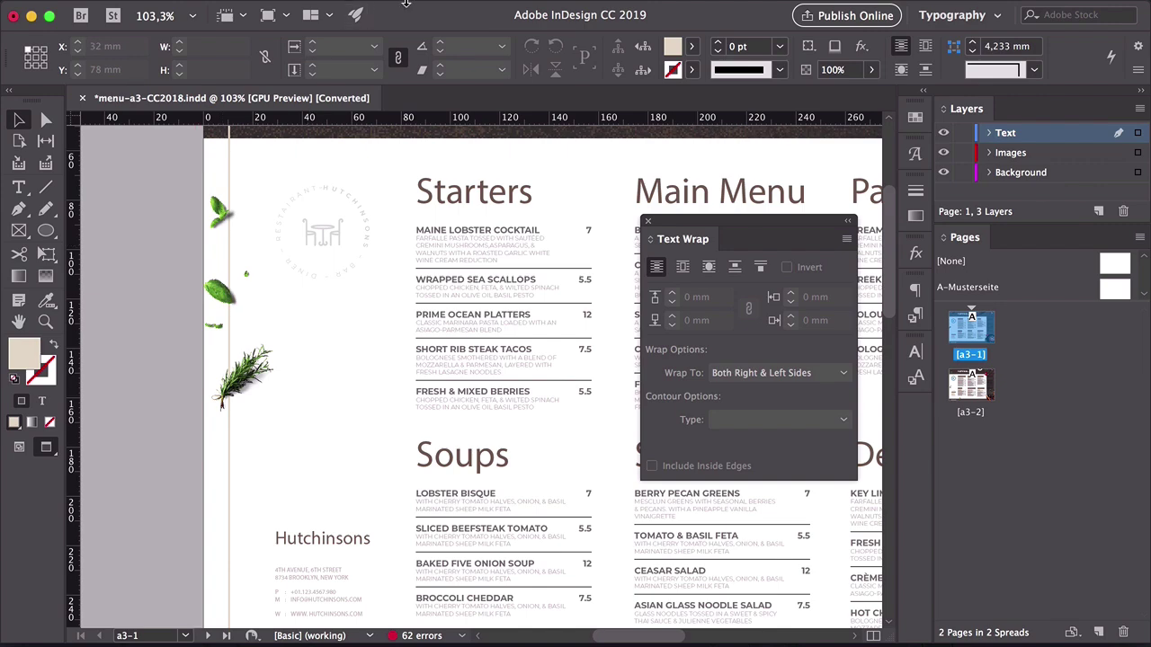
Show the Links panel, check basil.psd's link info, and select all links through longdrink-1.psd
{"action": "left_click", "coordinate": [481, 11]}
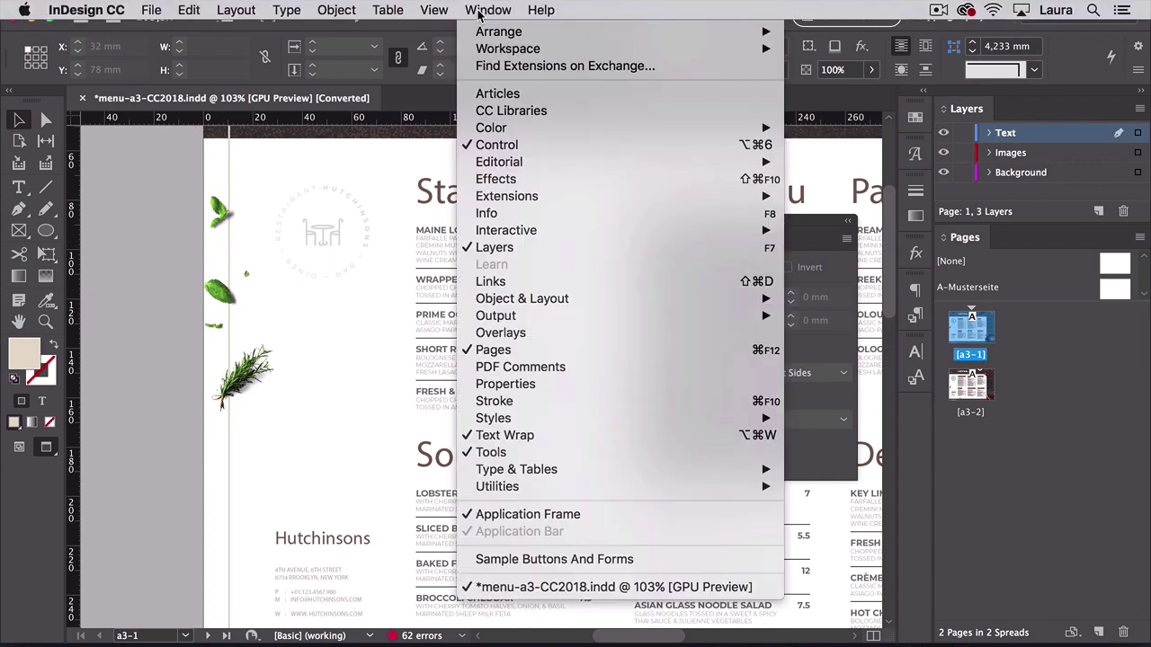
{"action": "left_click", "coordinate": [547, 281]}
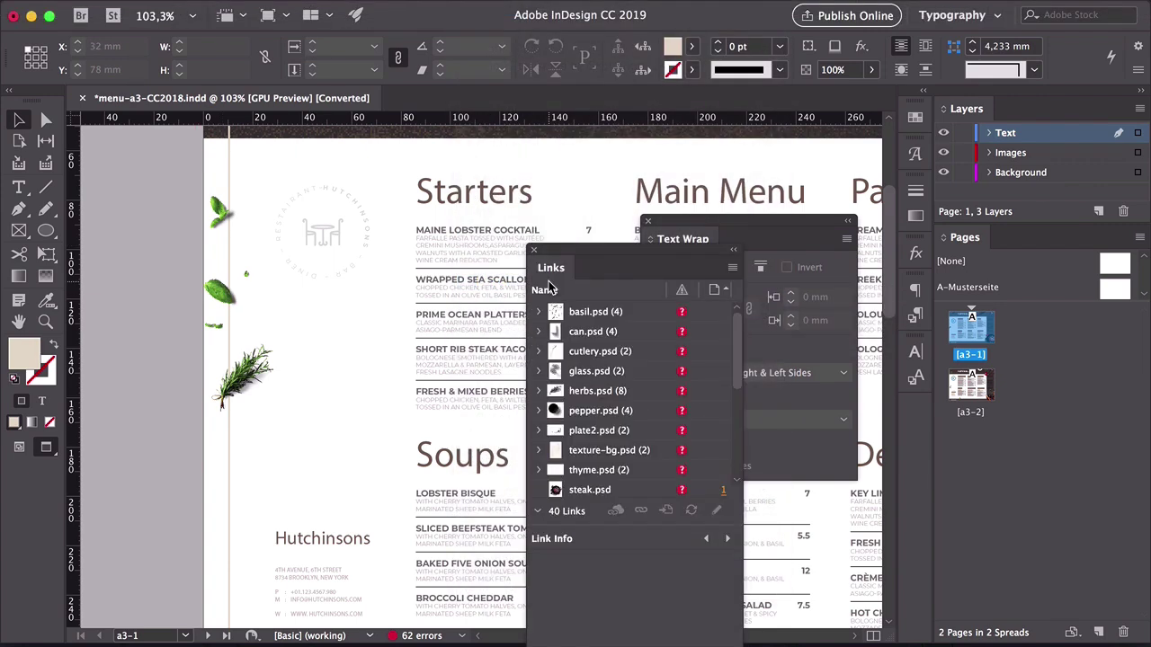
{"action": "left_click_drag", "start_coordinate": [598, 249], "coordinate": [600, 172]}
{"action": "scroll", "coordinate": [629, 380], "scroll_direction": "down", "scroll_amount": 10}
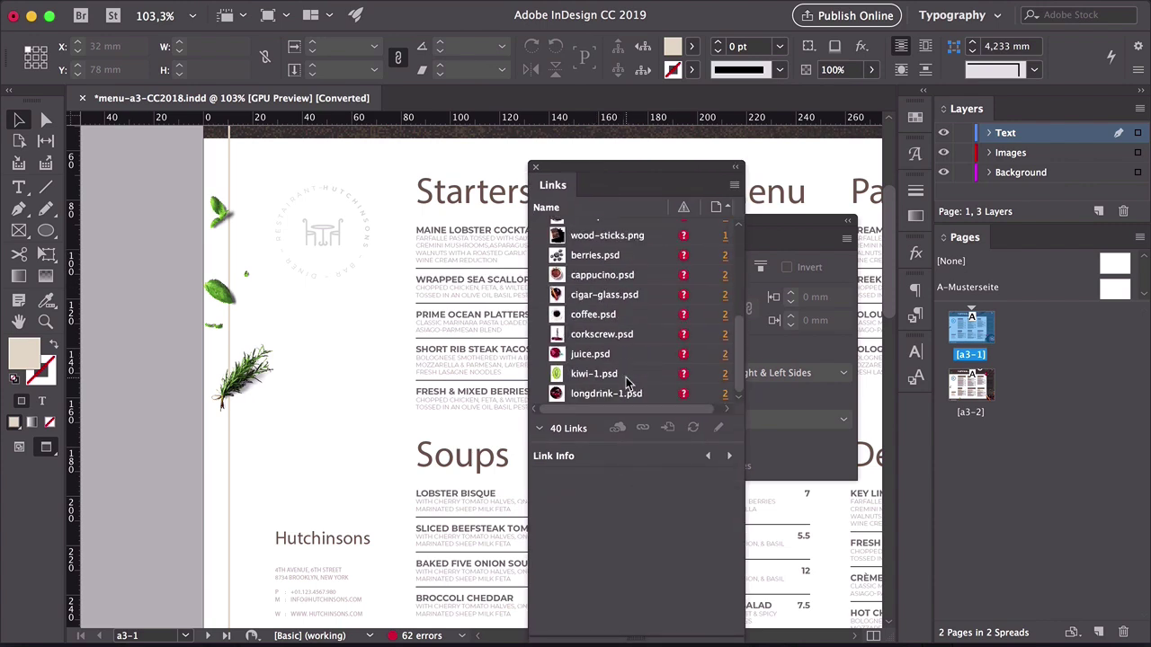
{"action": "scroll", "coordinate": [627, 382], "scroll_direction": "up", "scroll_amount": 5}
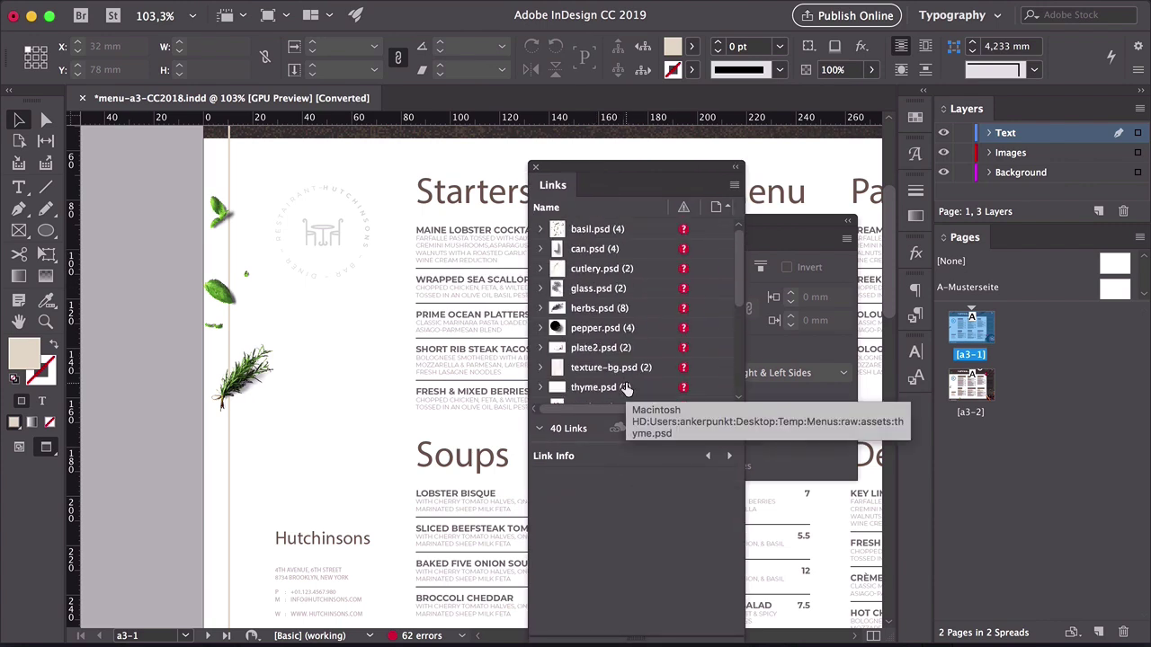
{"action": "left_click", "coordinate": [592, 229]}
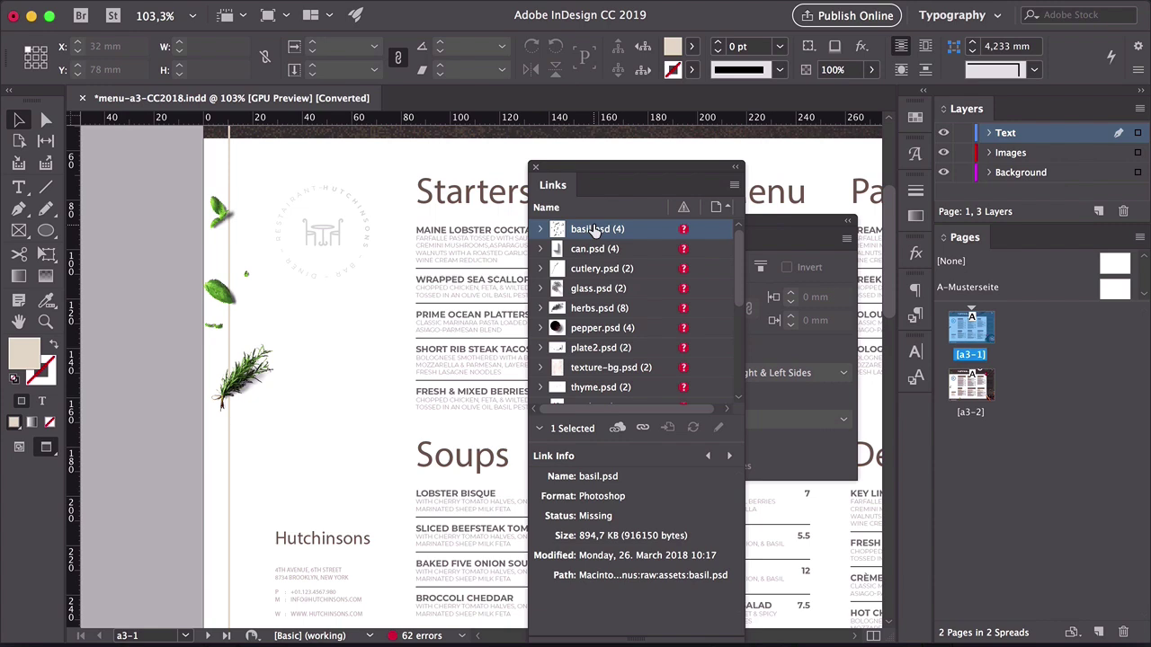
{"action": "scroll", "coordinate": [604, 396], "scroll_direction": "down", "scroll_amount": 5}
{"action": "left_click", "coordinate": [601, 393], "text": "shift"}
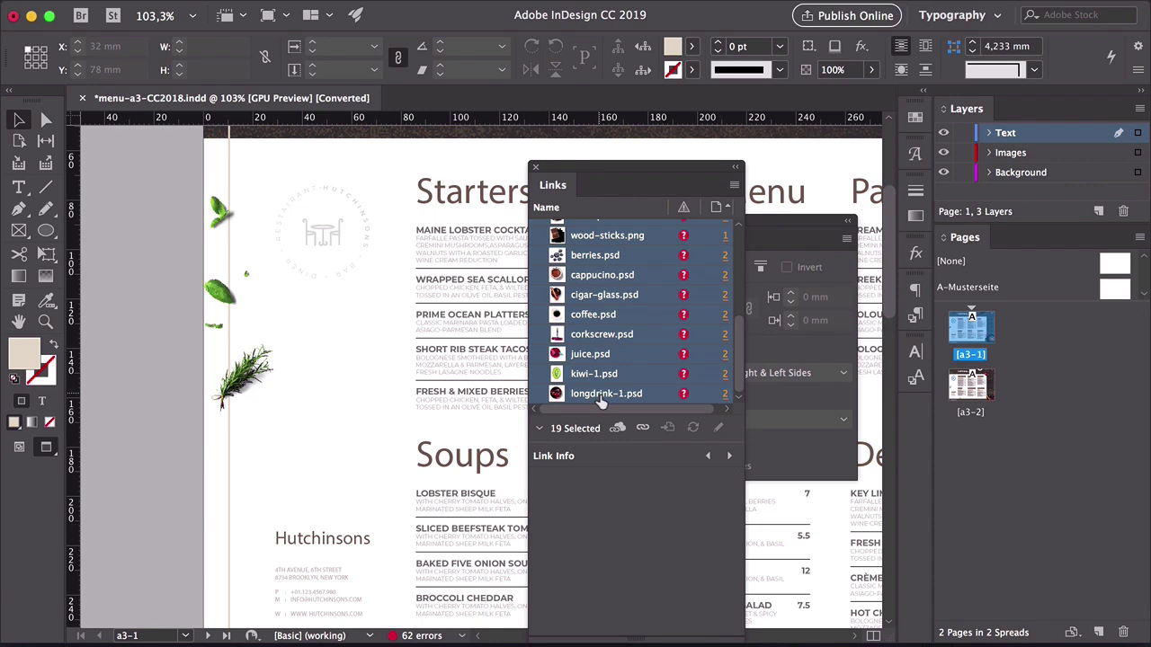
Relink the selected images to basil.psd and the other files in Downloads' template Indesign > Links folder
{"action": "left_click", "coordinate": [643, 429]}
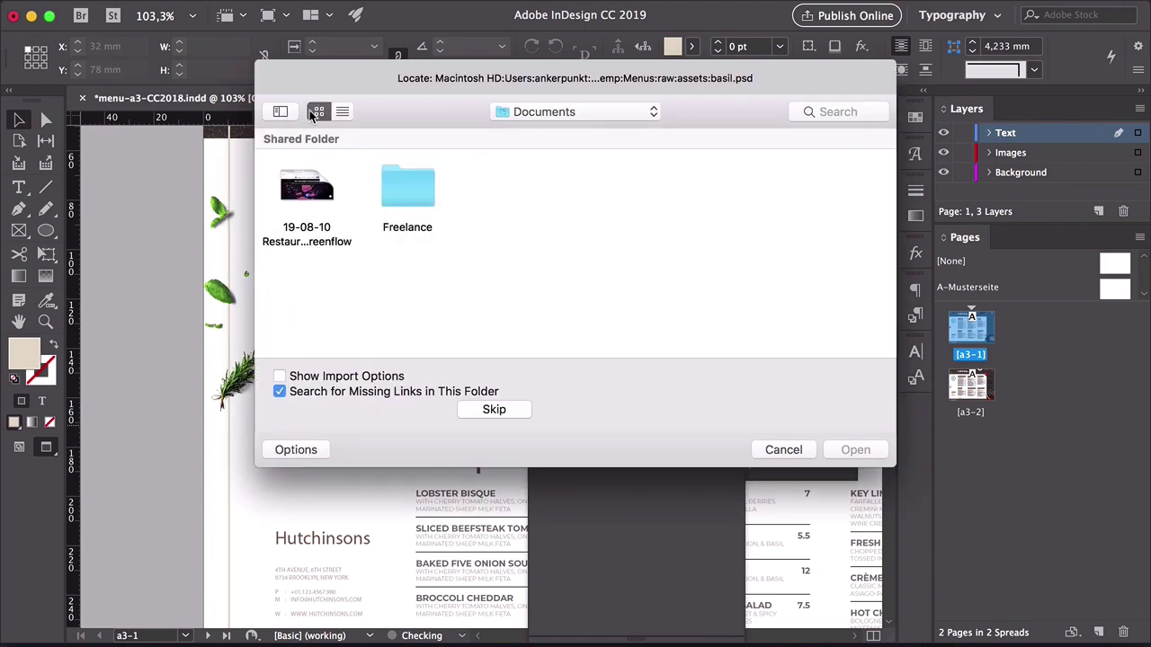
{"action": "left_click", "coordinate": [512, 113]}
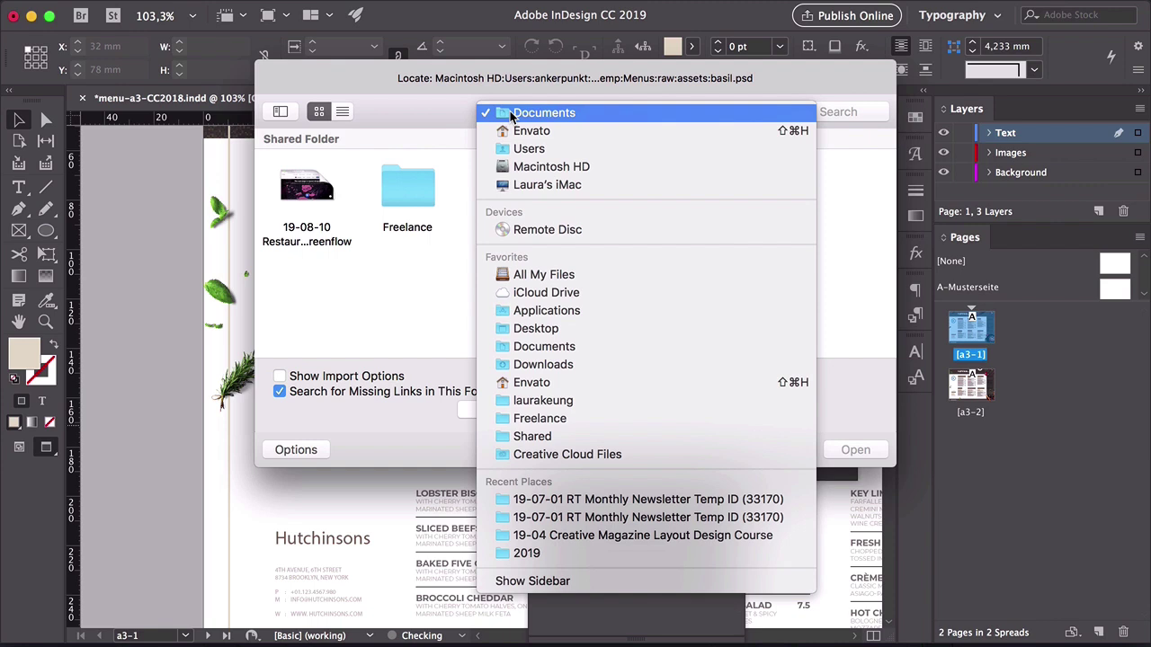
{"action": "left_click", "coordinate": [543, 364]}
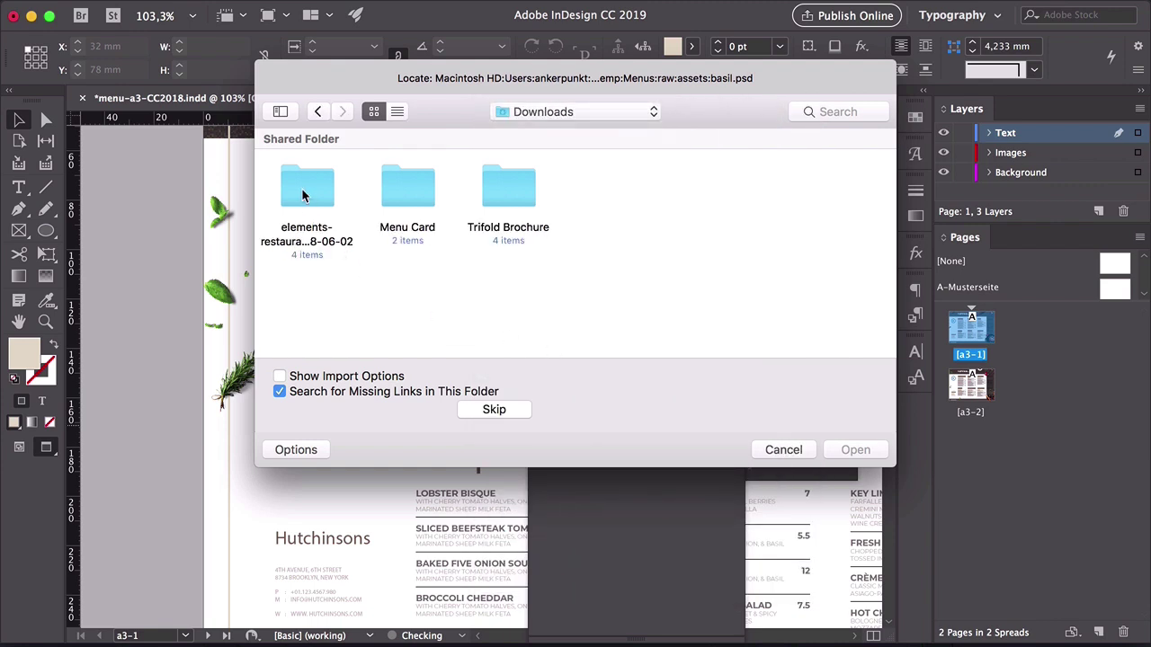
{"action": "double_click", "coordinate": [303, 196]}
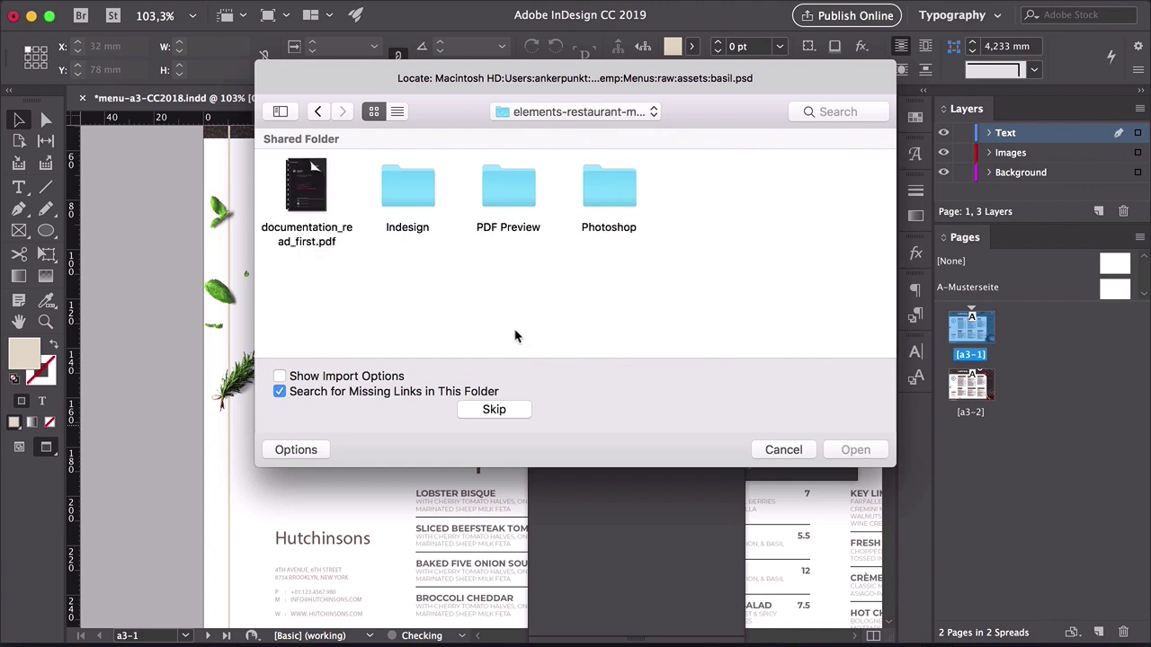
{"action": "left_click", "coordinate": [412, 198]}
{"action": "double_click", "coordinate": [423, 196]}
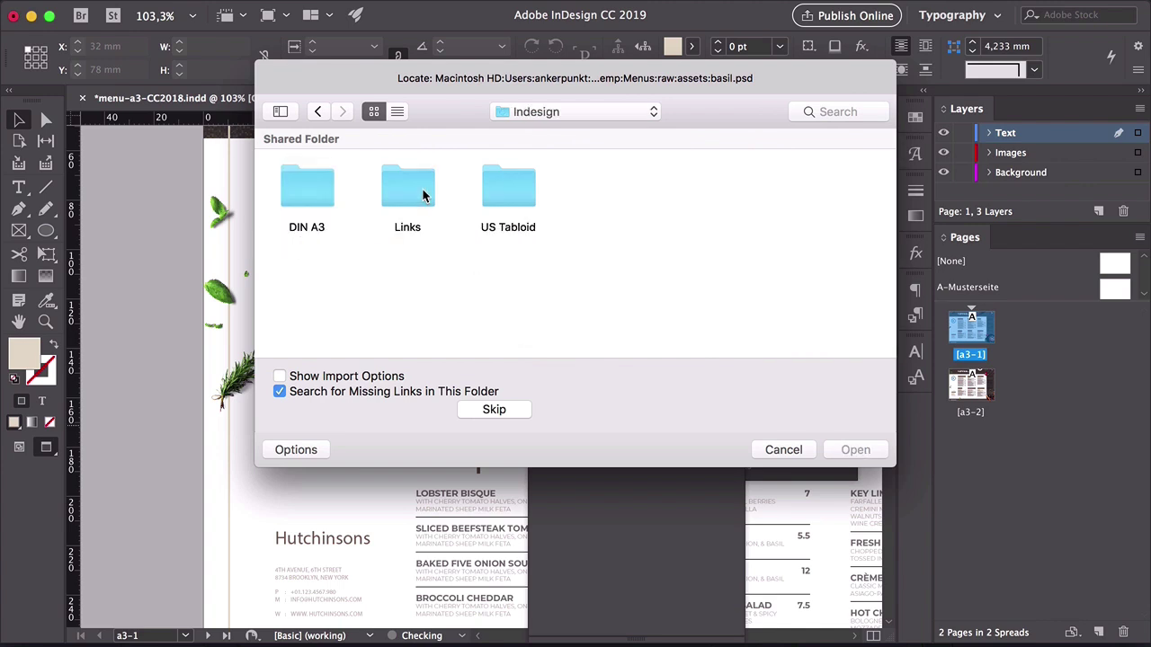
{"action": "double_click", "coordinate": [422, 196]}
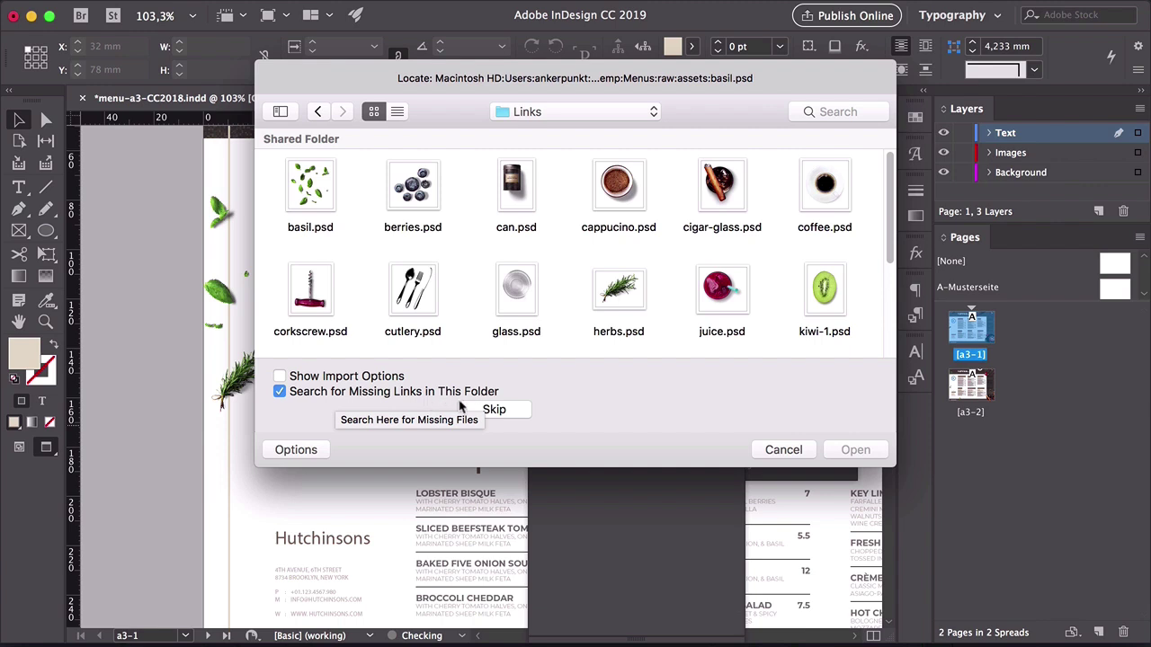
{"action": "left_click", "coordinate": [325, 189]}
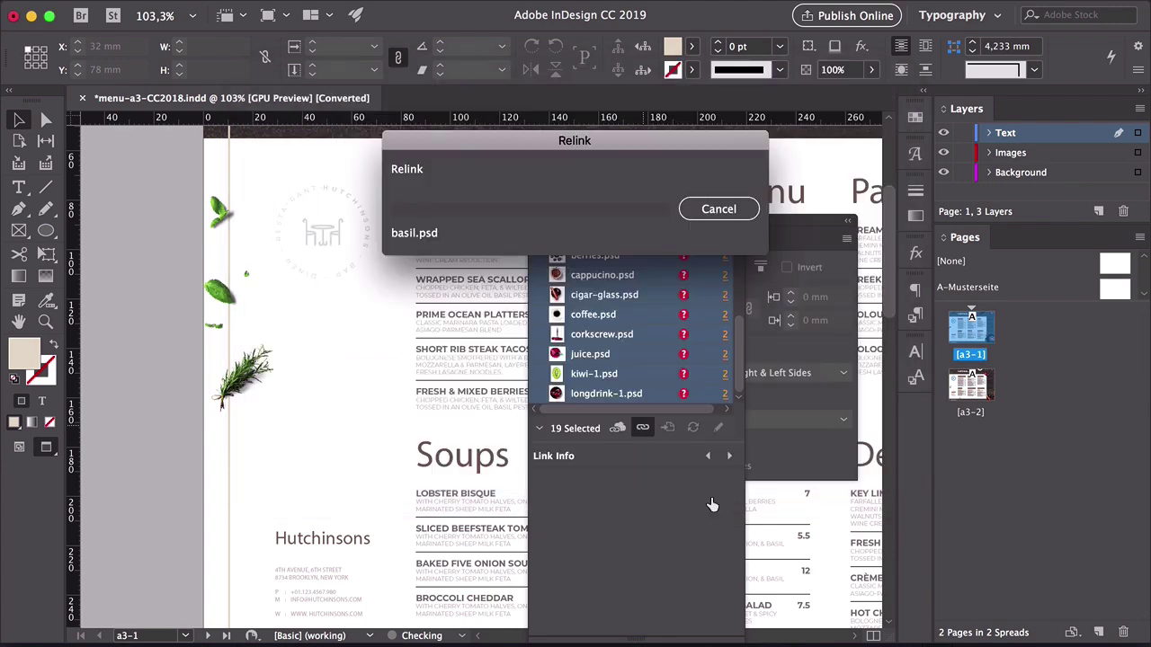
{"action": "left_click", "coordinate": [859, 449]}
{"action": "key", "text": "Return"}
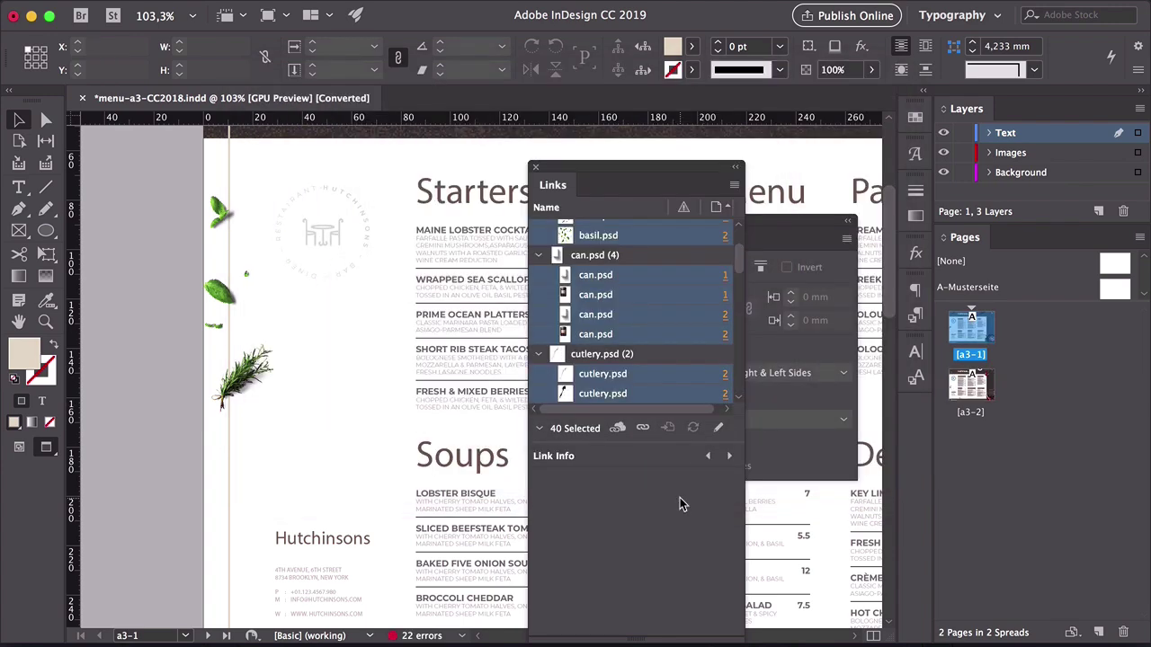
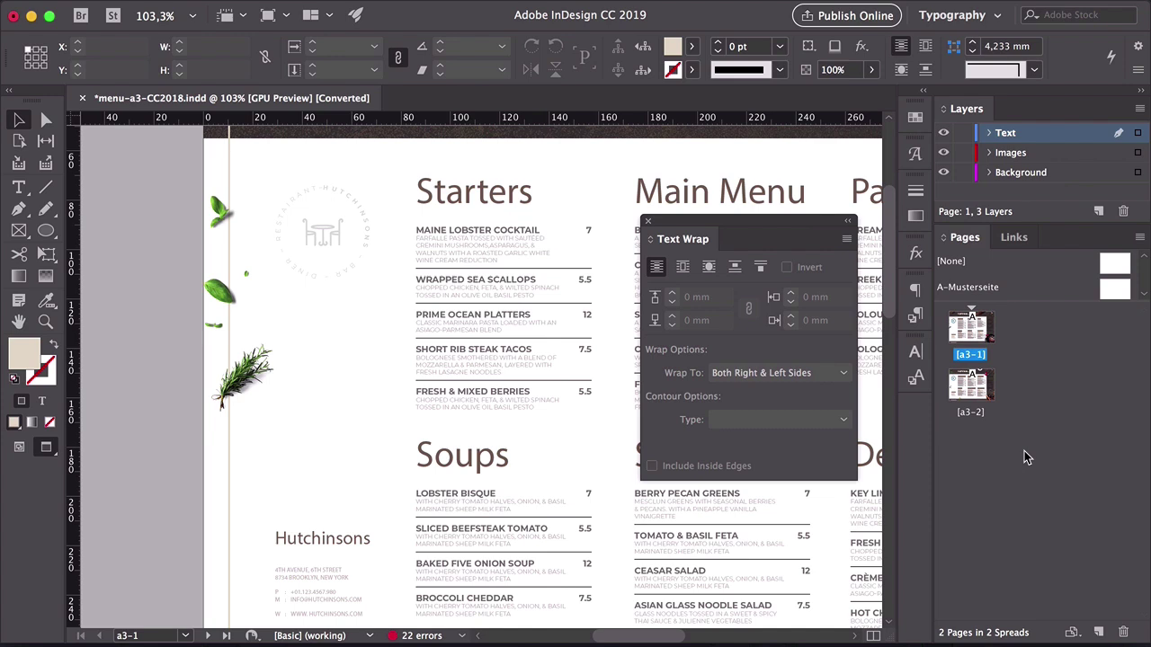
Lock the Images and Background layers
{"action": "left_click", "coordinate": [367, 377]}
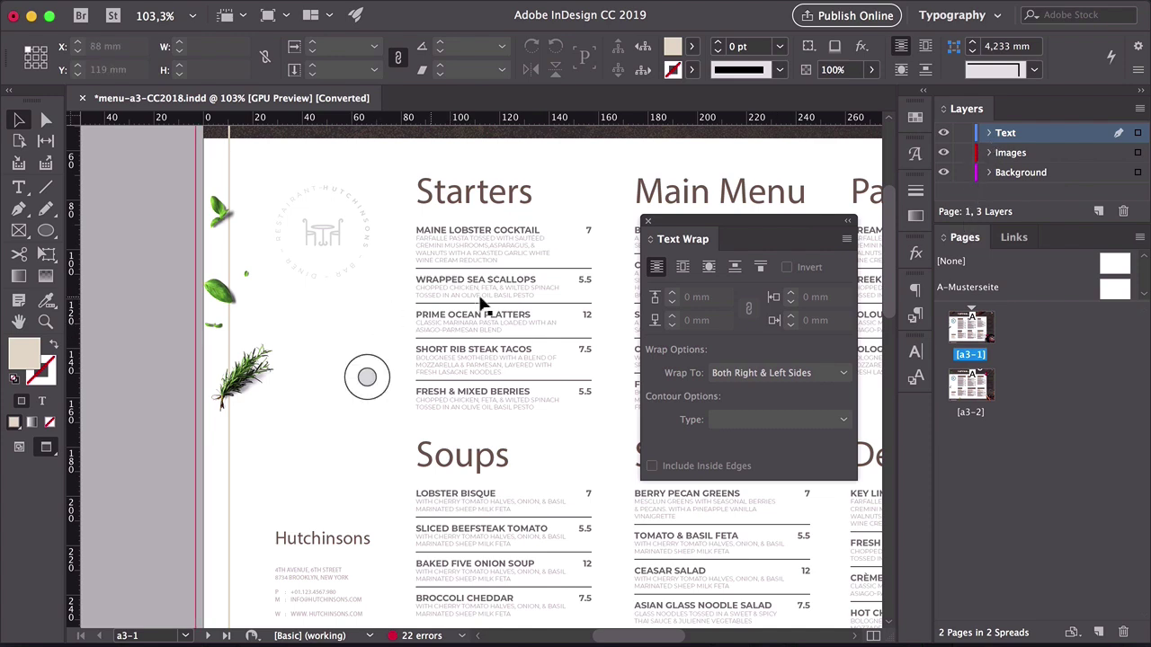
{"action": "left_click_drag", "start_coordinate": [364, 378], "coordinate": [393, 451]}
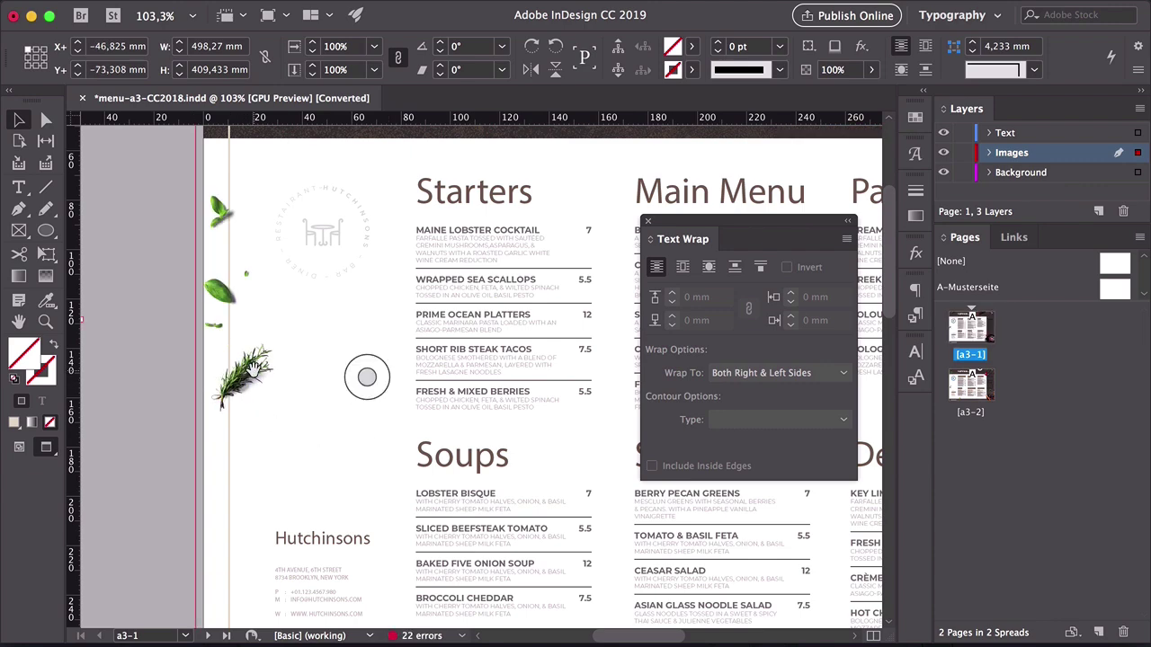
{"action": "key", "text": "super+minus"}
{"action": "key", "text": "super+minus"}
{"action": "left_click", "coordinate": [840, 348]}
{"action": "left_click", "coordinate": [963, 152]}
{"action": "left_click", "coordinate": [963, 172]}
Zoom to 100% on the Starters list and show the paragraph styles list
{"action": "left_click", "coordinate": [603, 300], "text": "super"}
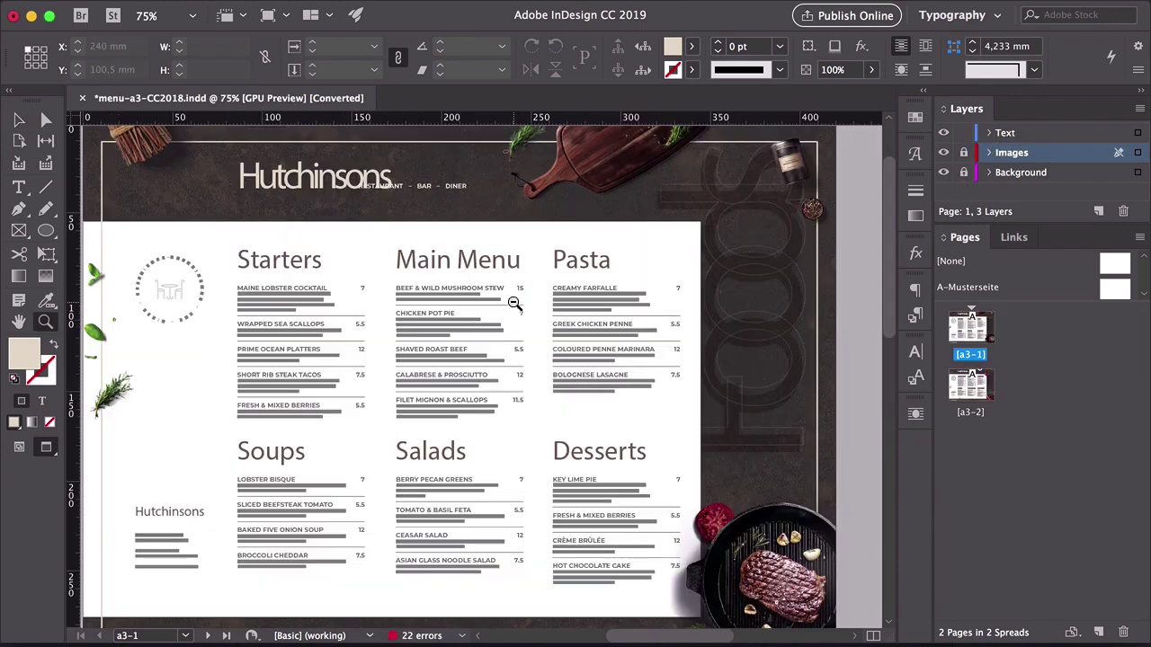
{"action": "left_click_drag", "start_coordinate": [535, 296], "coordinate": [581, 282]}
{"action": "left_click", "coordinate": [309, 274], "text": "super"}
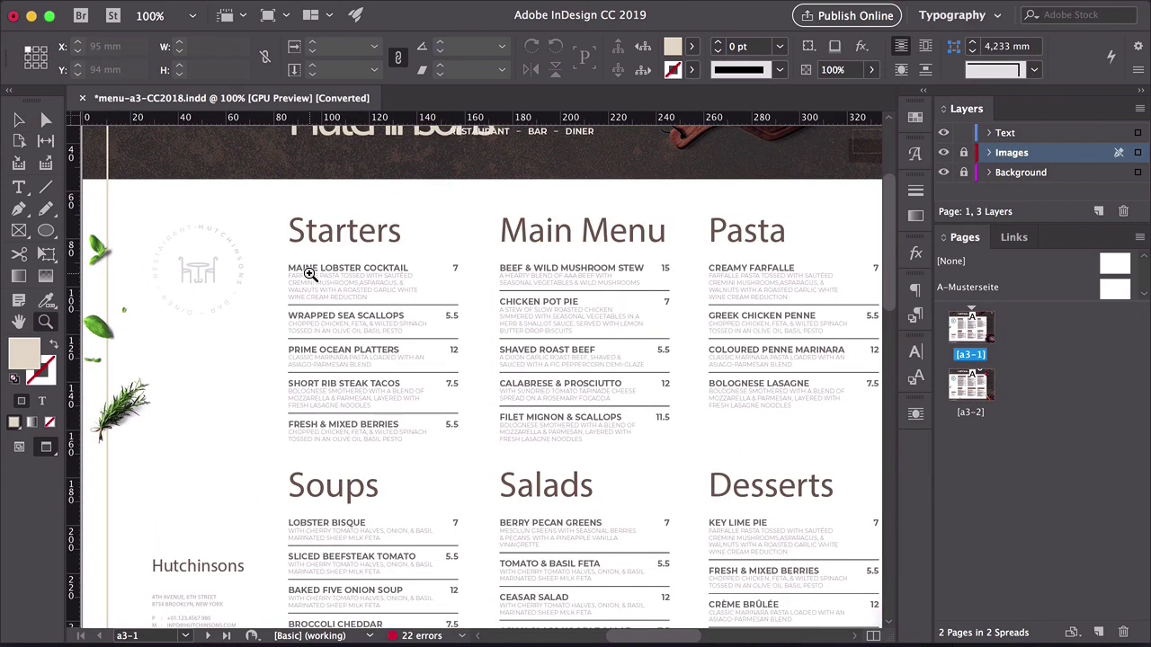
{"action": "left_click", "coordinate": [917, 314]}
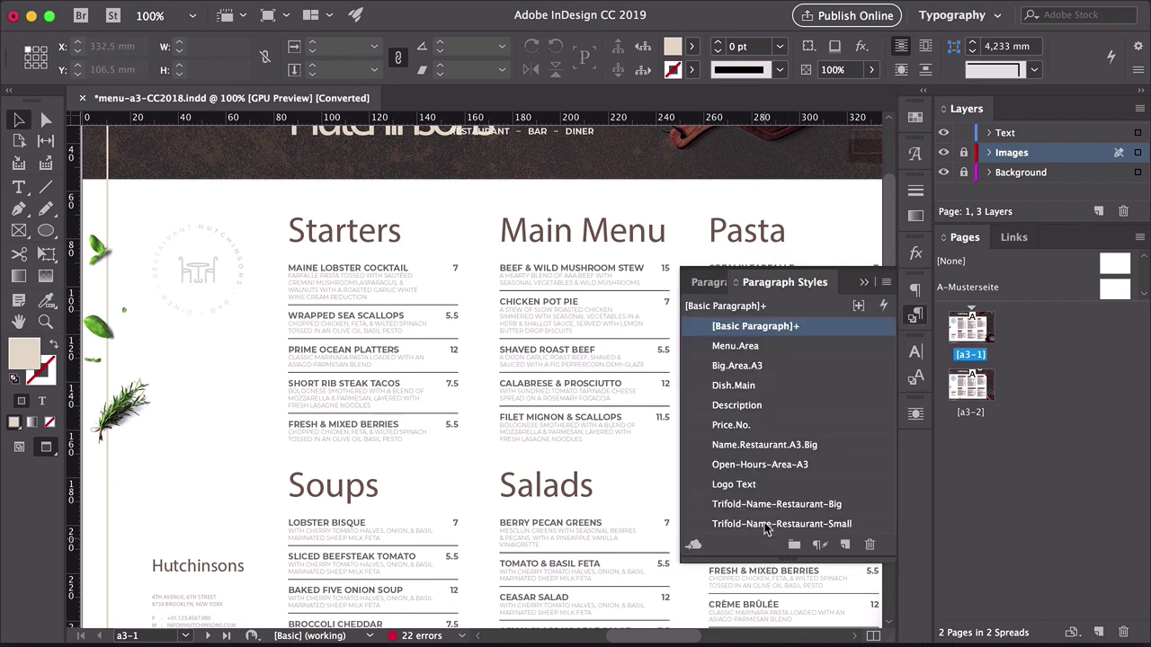
{"action": "left_click", "coordinate": [752, 351]}
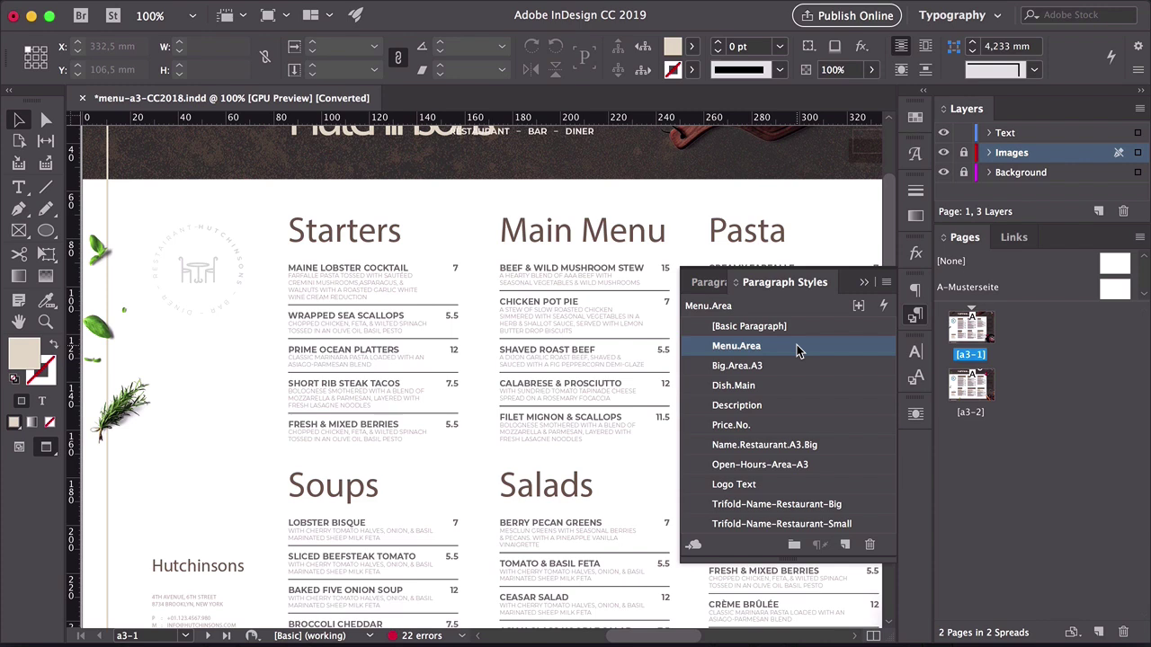
Check the paragraph styles of the Starters dish name, description and heading
{"action": "left_click", "coordinate": [383, 285]}
{"action": "double_click", "coordinate": [351, 269]}
{"action": "left_click", "coordinate": [351, 267]}
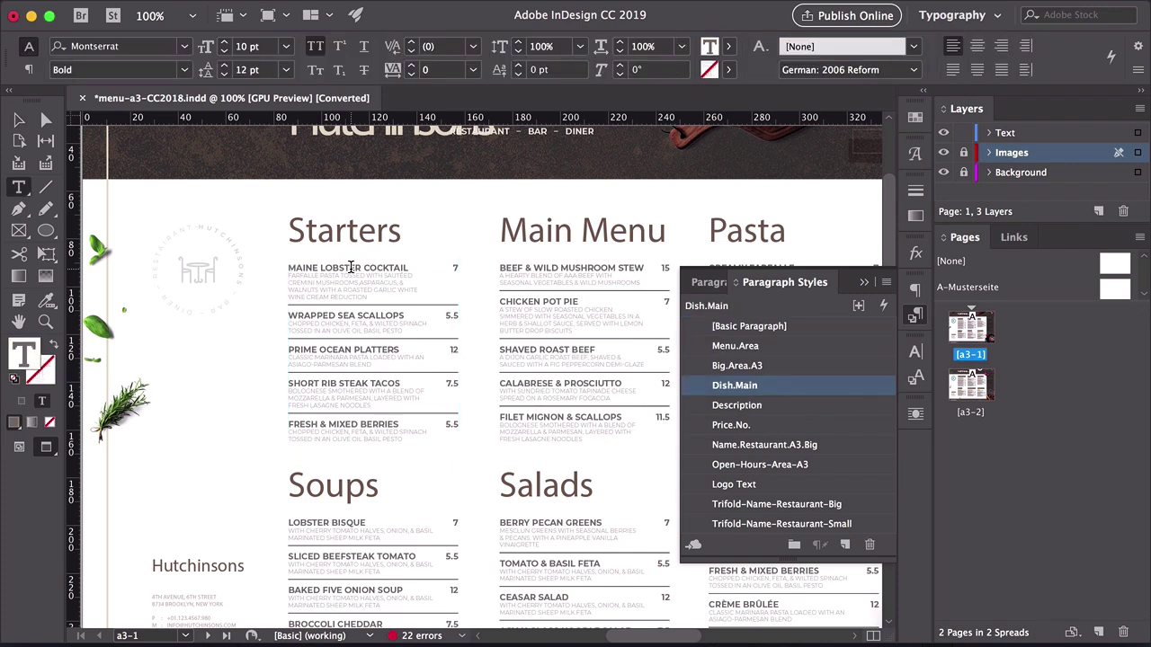
{"action": "left_click", "coordinate": [351, 287]}
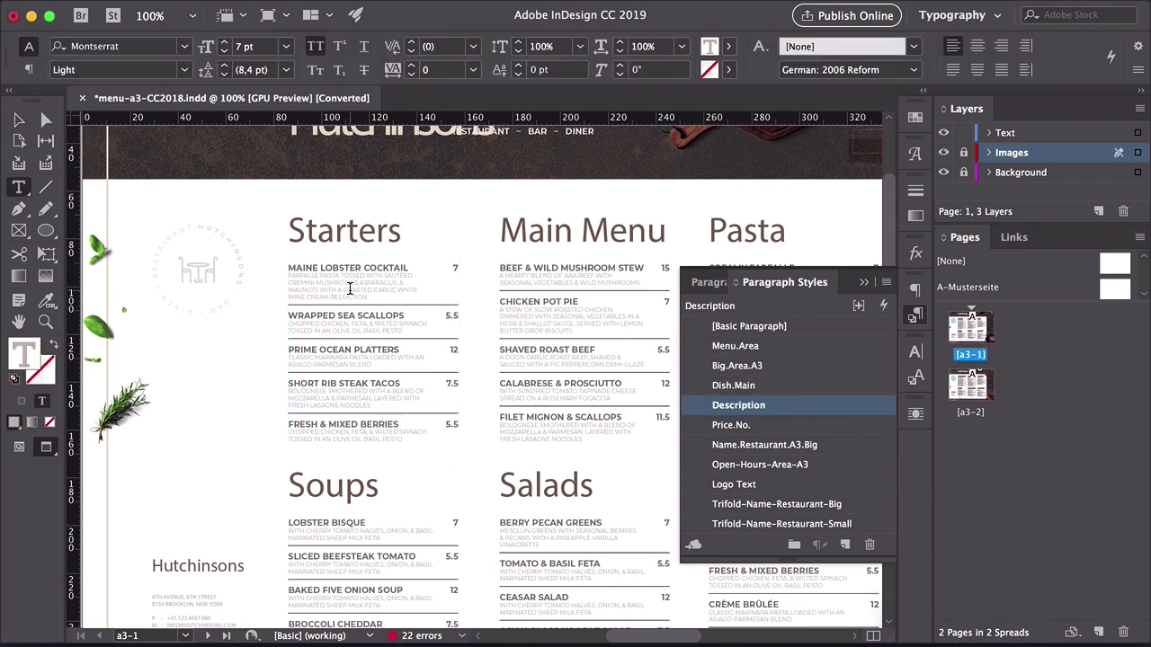
{"action": "left_click", "coordinate": [356, 231]}
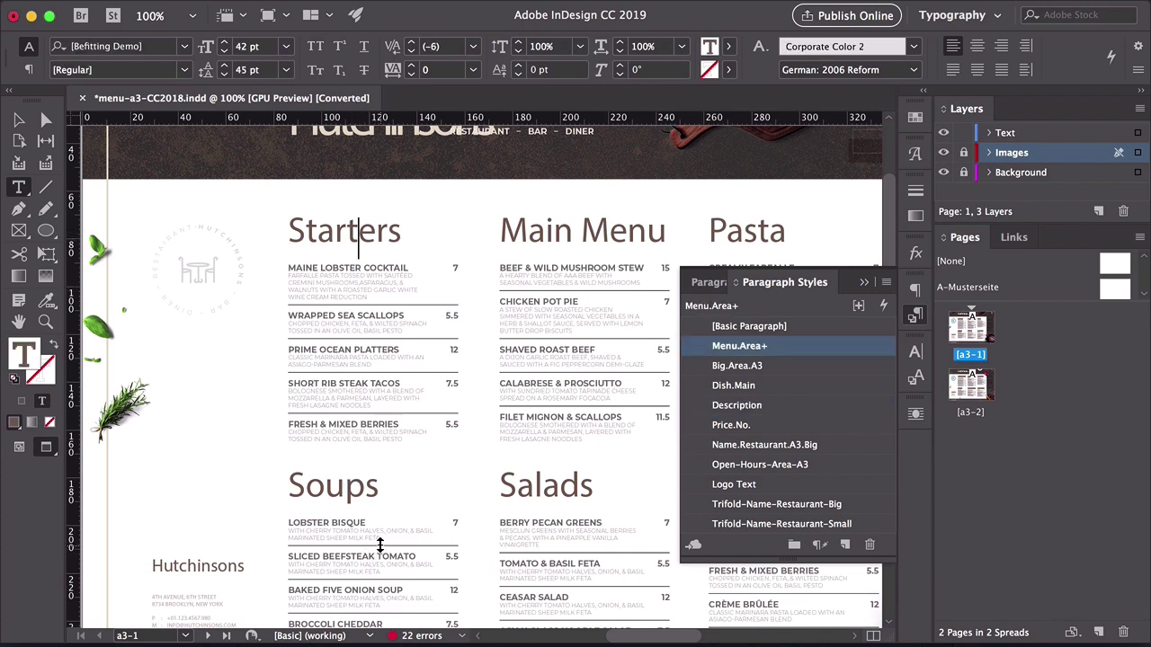
Select the Starters heading frame on the Text layer
{"action": "left_click", "coordinate": [19, 120]}
{"action": "scroll", "coordinate": [455, 191], "scroll_direction": "right", "scroll_amount": 2}
{"action": "left_click", "coordinate": [455, 190]}
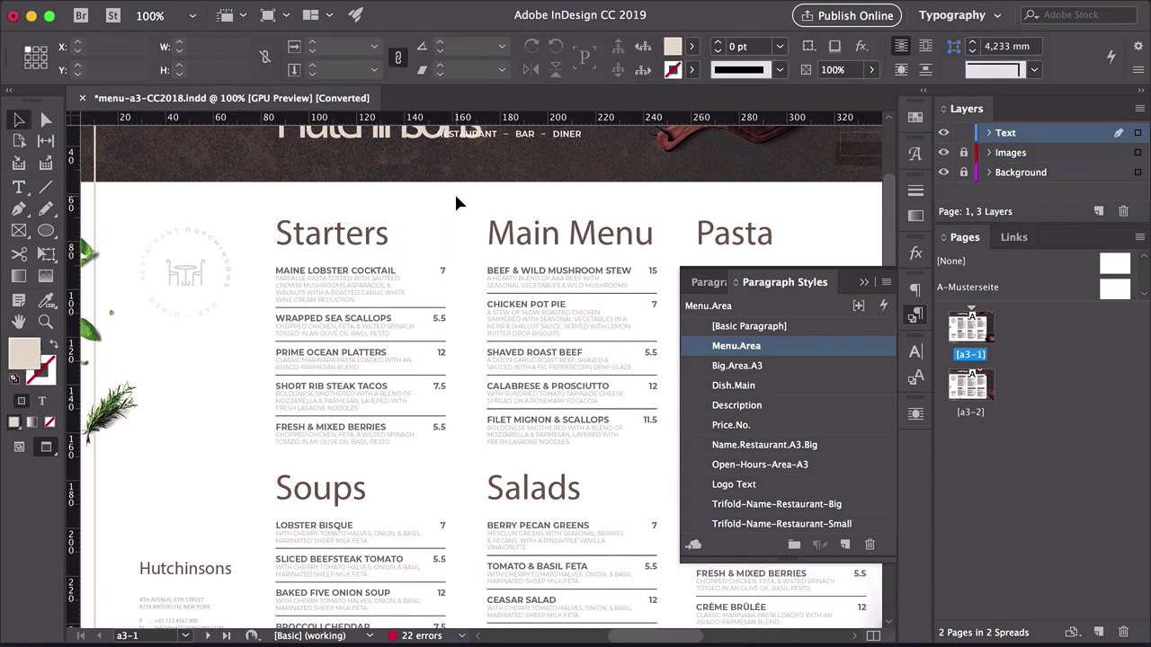
{"action": "double_click", "coordinate": [345, 234]}
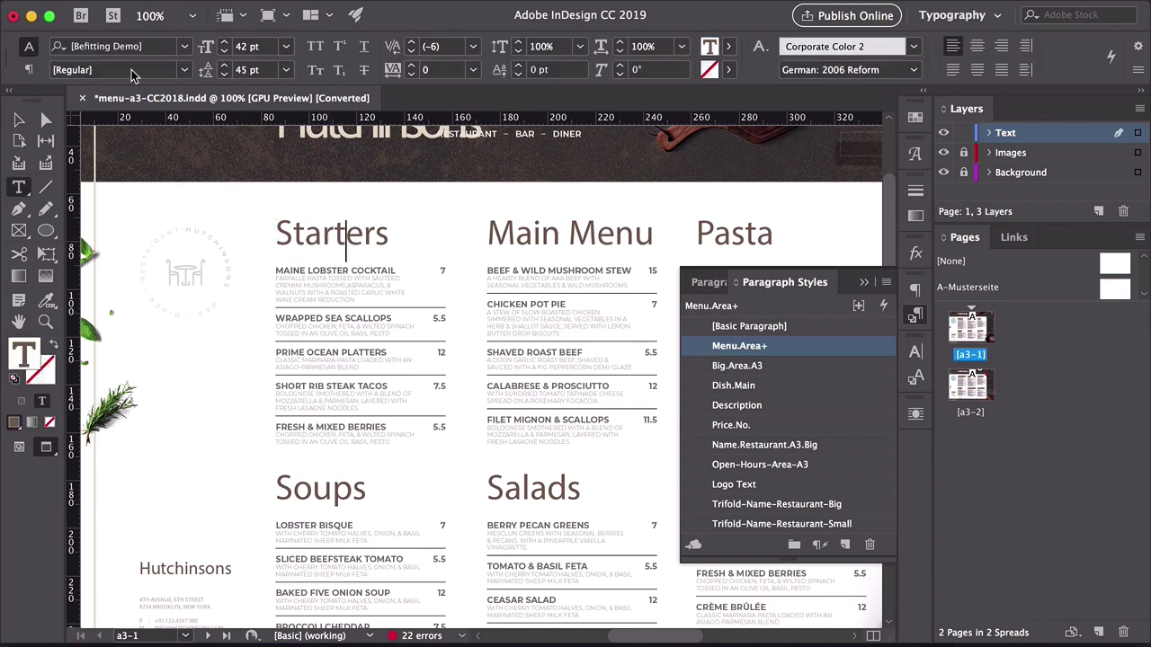
{"action": "left_click", "coordinate": [320, 269]}
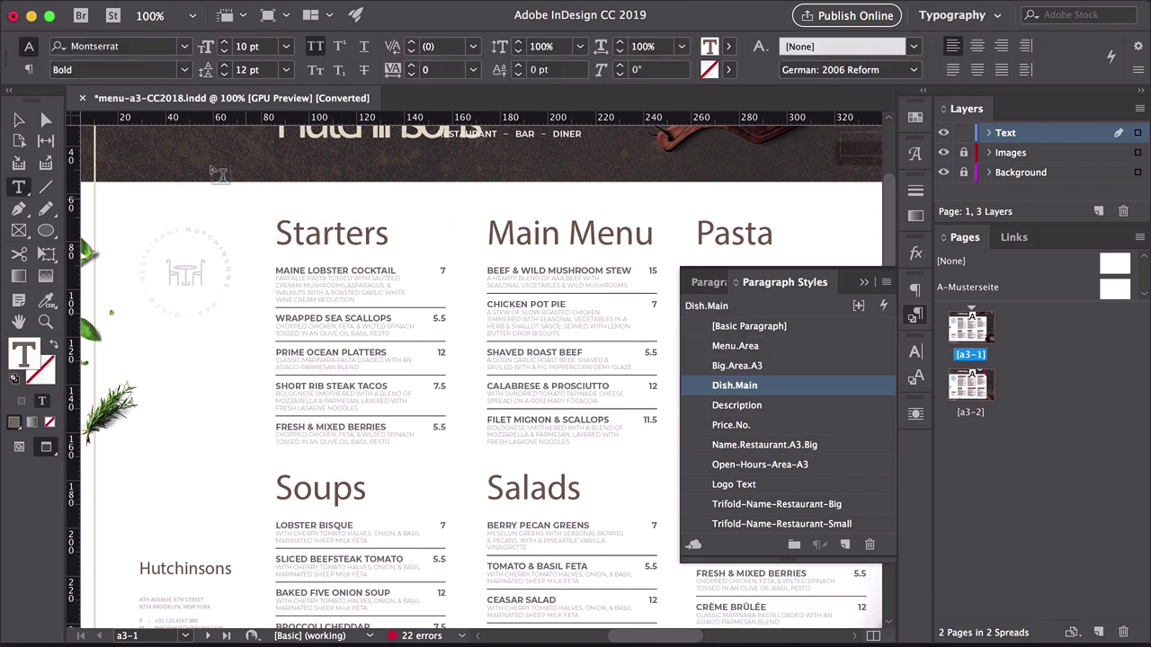
{"action": "key", "text": "Up"}
{"action": "key", "text": "Escape"}
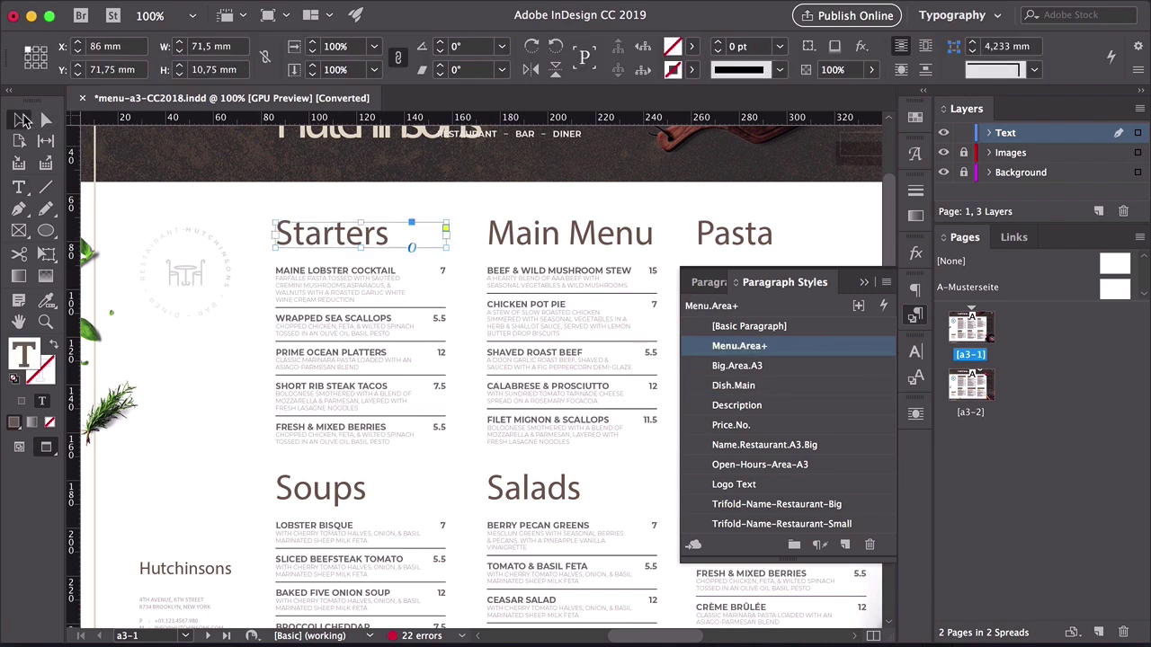
{"action": "left_click", "coordinate": [467, 283]}
{"action": "key", "text": "super+z"}
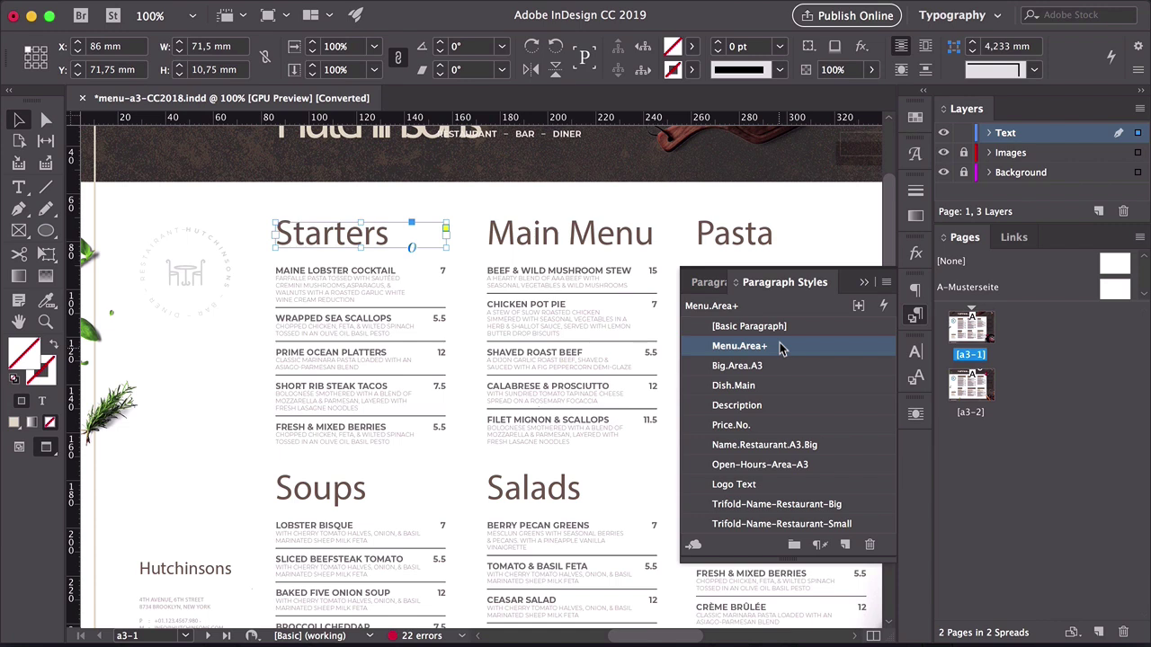
Apply Menu.Area to the Starters, Main Menu and Pasta headings, then edit the Menu.Area style
{"action": "left_click", "coordinate": [780, 348], "text": "alt"}
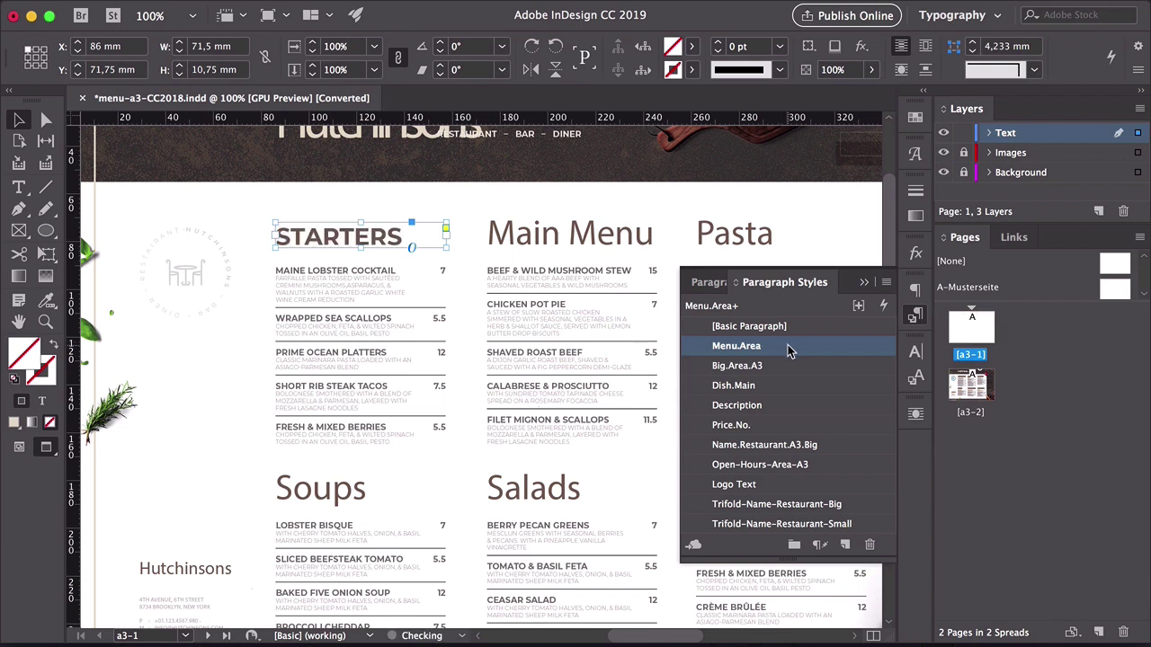
{"action": "left_click", "coordinate": [575, 241]}
{"action": "left_click", "coordinate": [780, 351], "text": "alt"}
{"action": "left_click", "coordinate": [733, 234]}
{"action": "left_click", "coordinate": [781, 346], "text": "alt"}
{"action": "scroll", "coordinate": [477, 378], "scroll_direction": "right", "scroll_amount": 3}
{"action": "double_click", "coordinate": [783, 349]}
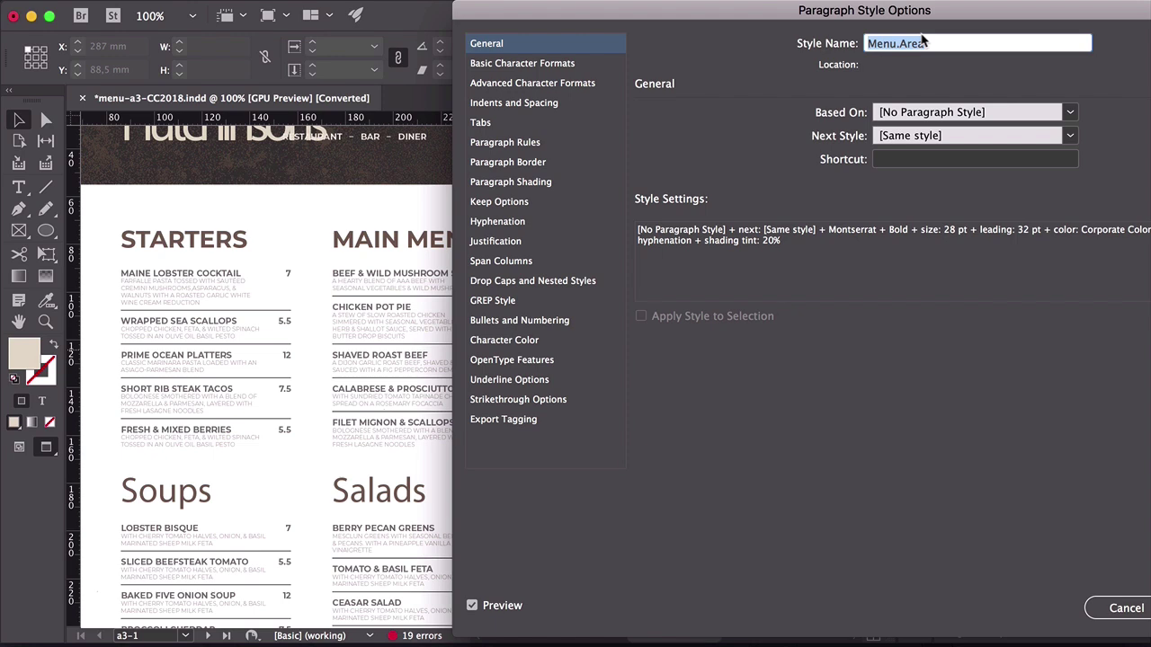
Set the Menu.Area font style to Montserrat Thin Italic and confirm
{"action": "left_click", "coordinate": [568, 65]}
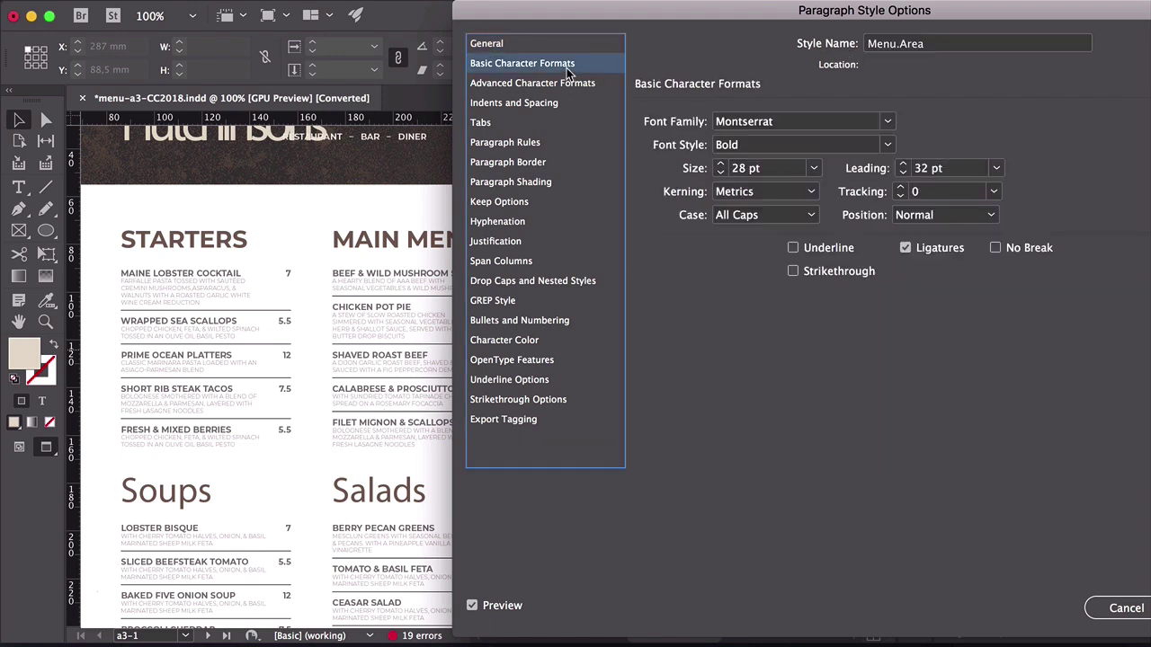
{"action": "left_click", "coordinate": [888, 146]}
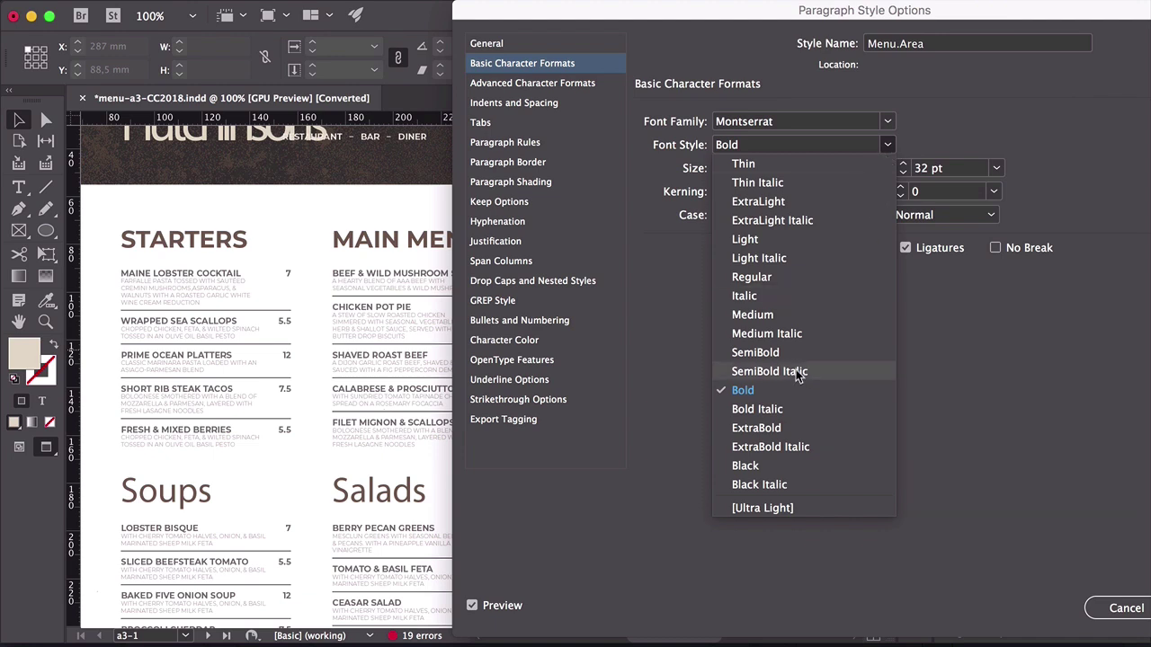
{"action": "left_click", "coordinate": [757, 182]}
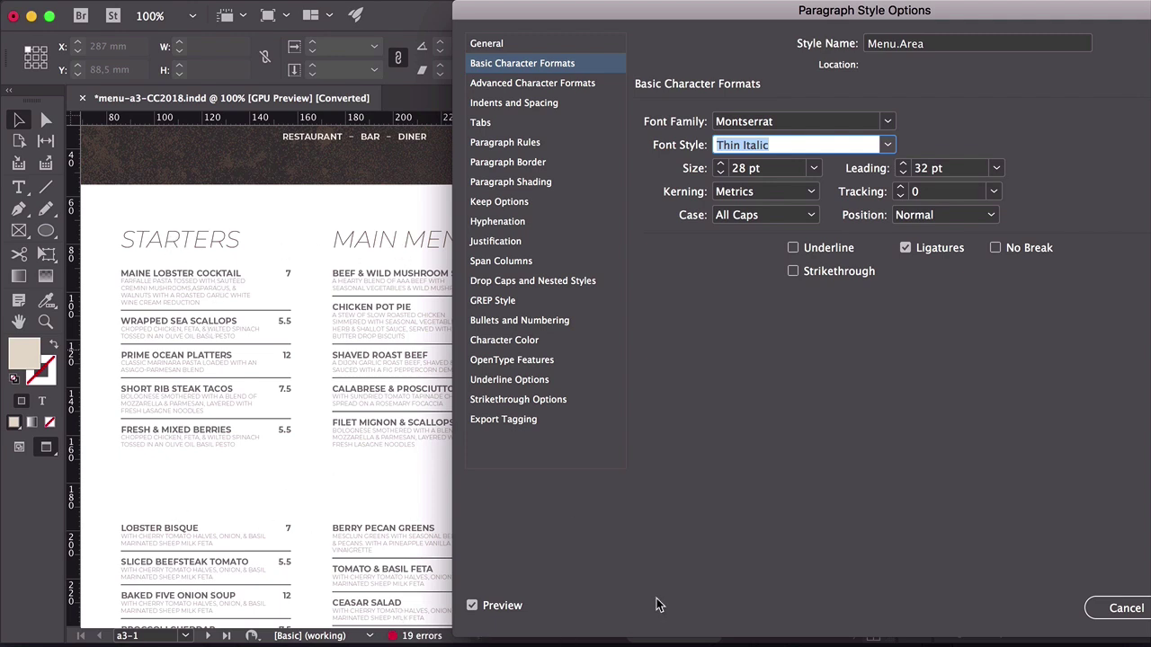
{"action": "left_click_drag", "start_coordinate": [1090, 9], "coordinate": [1014, 7]}
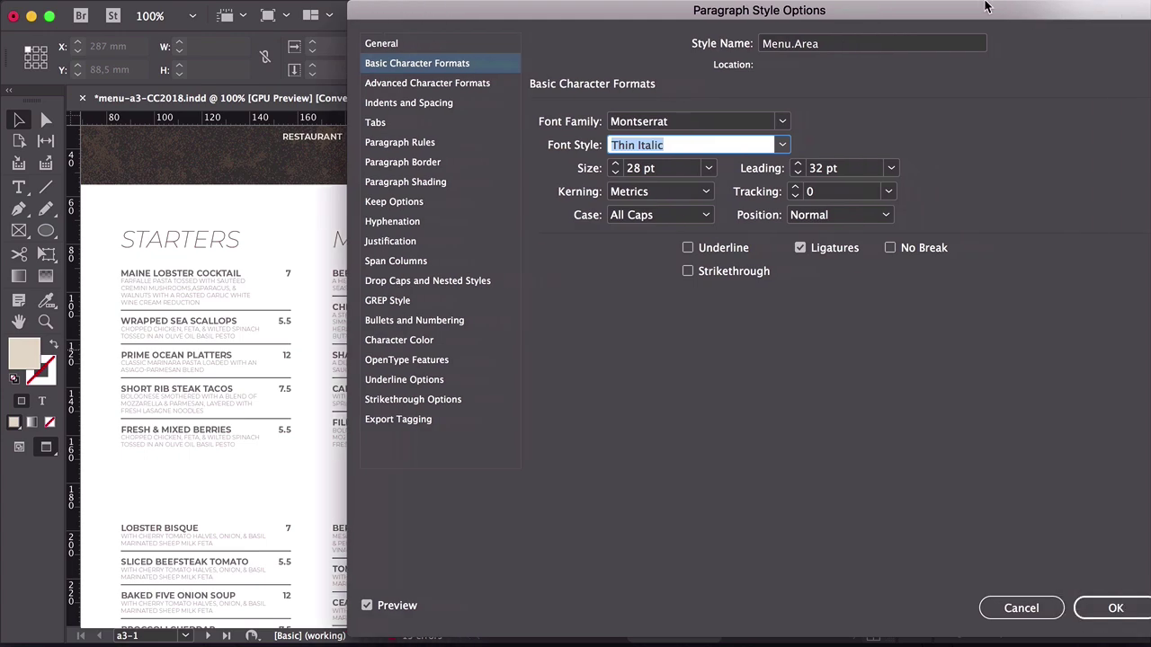
{"action": "left_click", "coordinate": [1050, 608]}
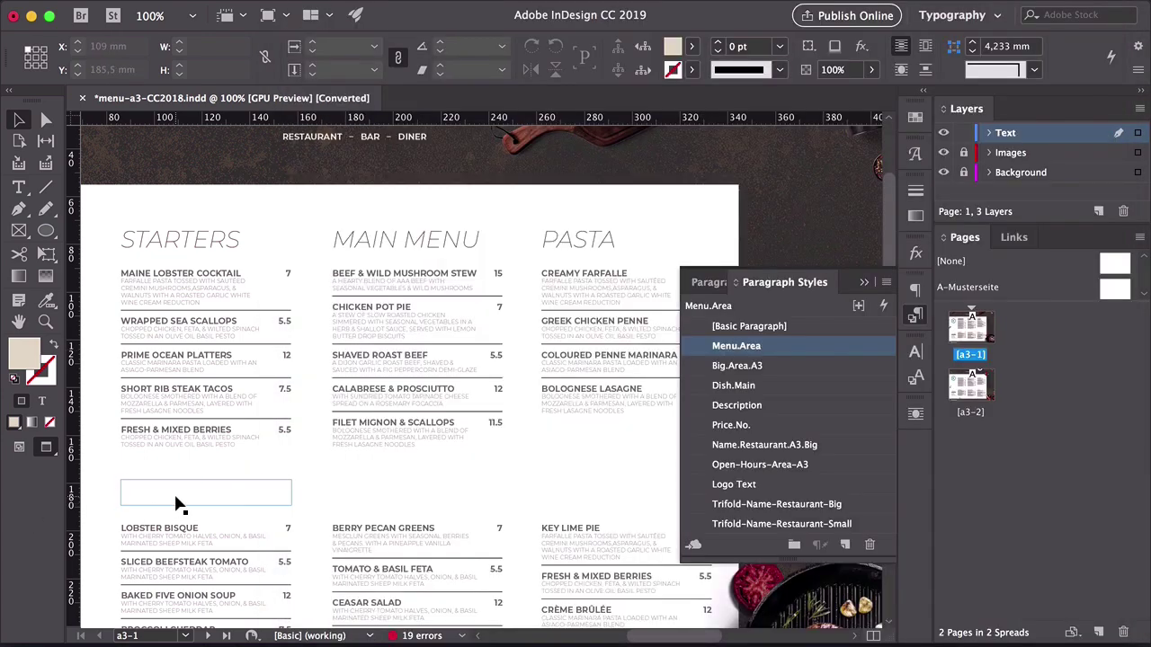
Type 'Salads' and 'Desserts' into the empty middle and right column heading frames
{"action": "left_click", "coordinate": [192, 487]}
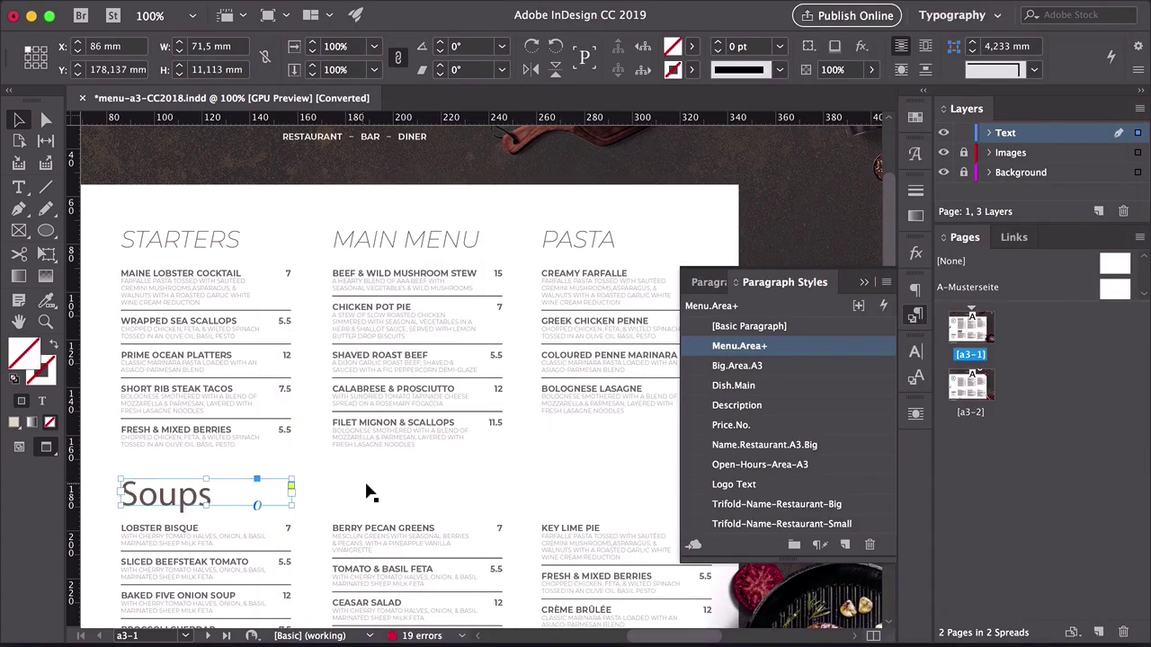
{"action": "left_click", "coordinate": [418, 485]}
{"action": "type", "text": "Salads"}
{"action": "left_click", "coordinate": [634, 483]}
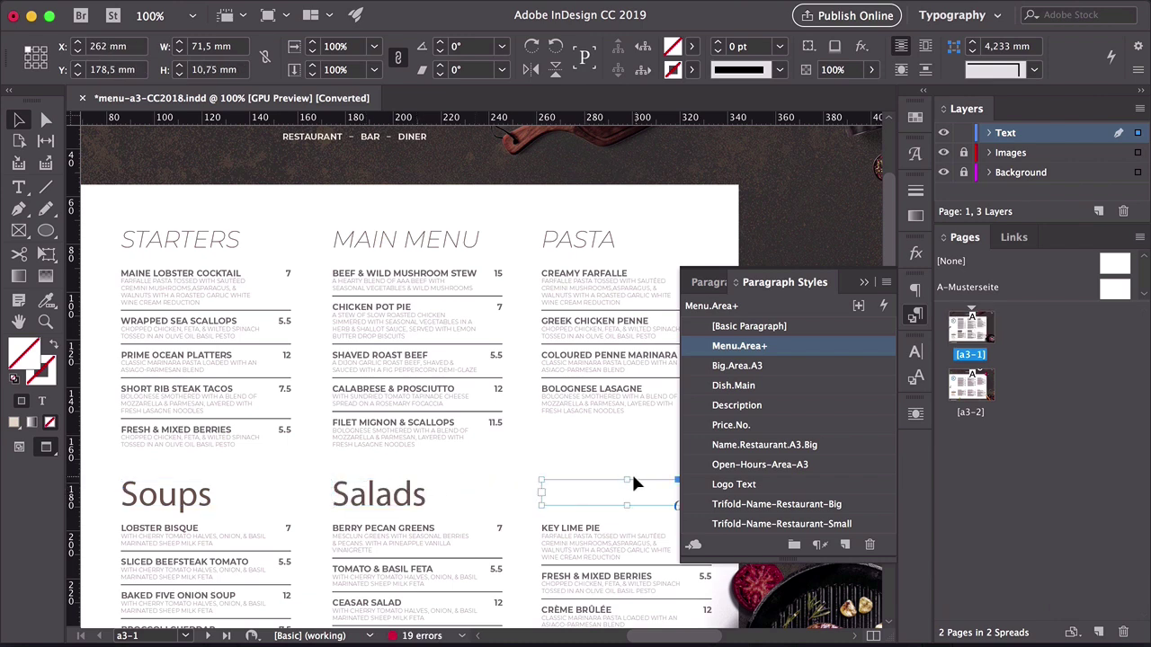
{"action": "type", "text": "Desserts"}
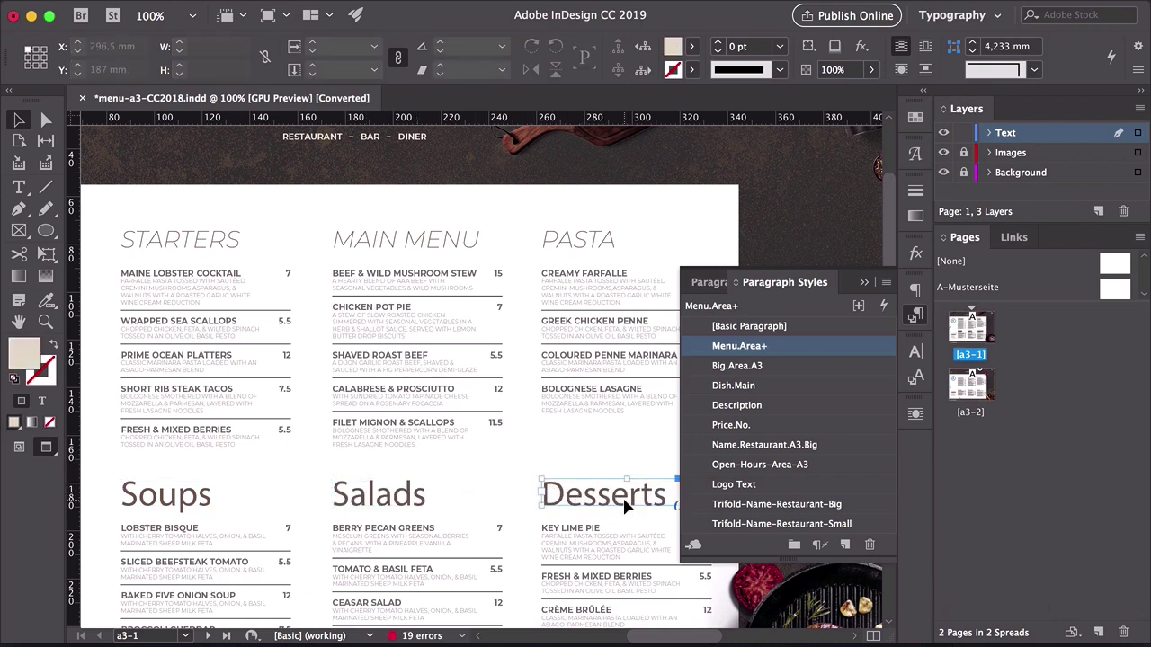
{"action": "key", "text": "Escape"}
Apply Menu.Area to the Desserts, Salads and Soups headings, then edit the style
{"action": "left_click", "coordinate": [842, 351]}
{"action": "left_click", "coordinate": [410, 505]}
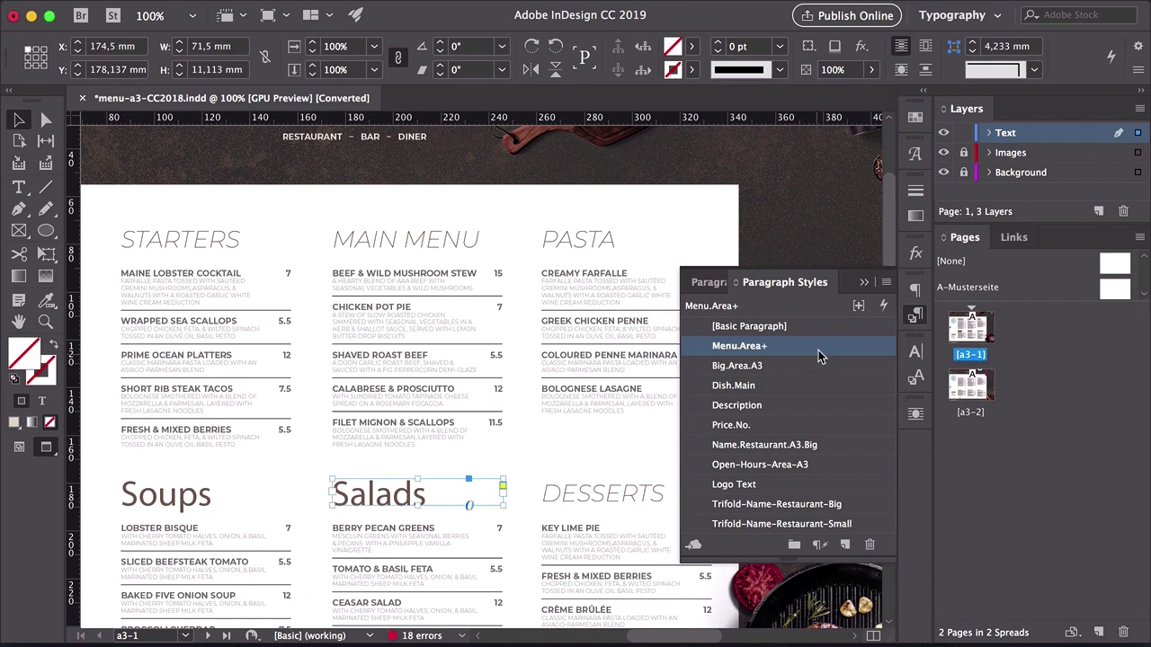
{"action": "left_click", "coordinate": [755, 347]}
{"action": "left_click", "coordinate": [862, 345]}
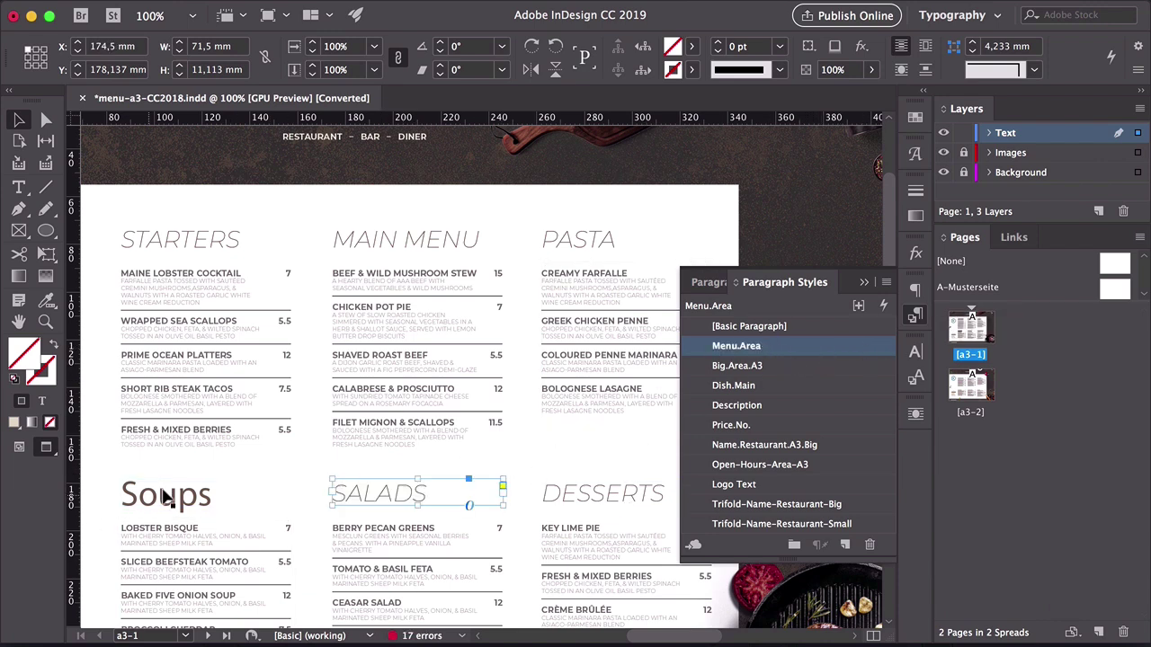
{"action": "left_click", "coordinate": [180, 506]}
{"action": "left_click", "coordinate": [835, 340]}
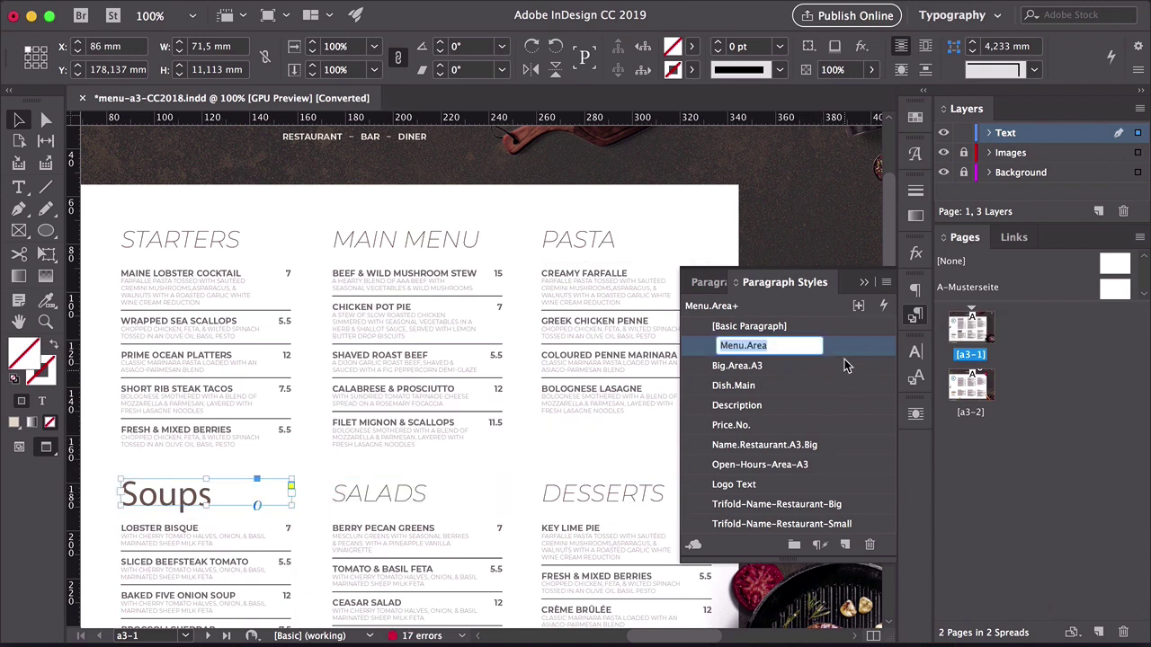
{"action": "left_click", "coordinate": [848, 344]}
{"action": "left_click", "coordinate": [639, 423]}
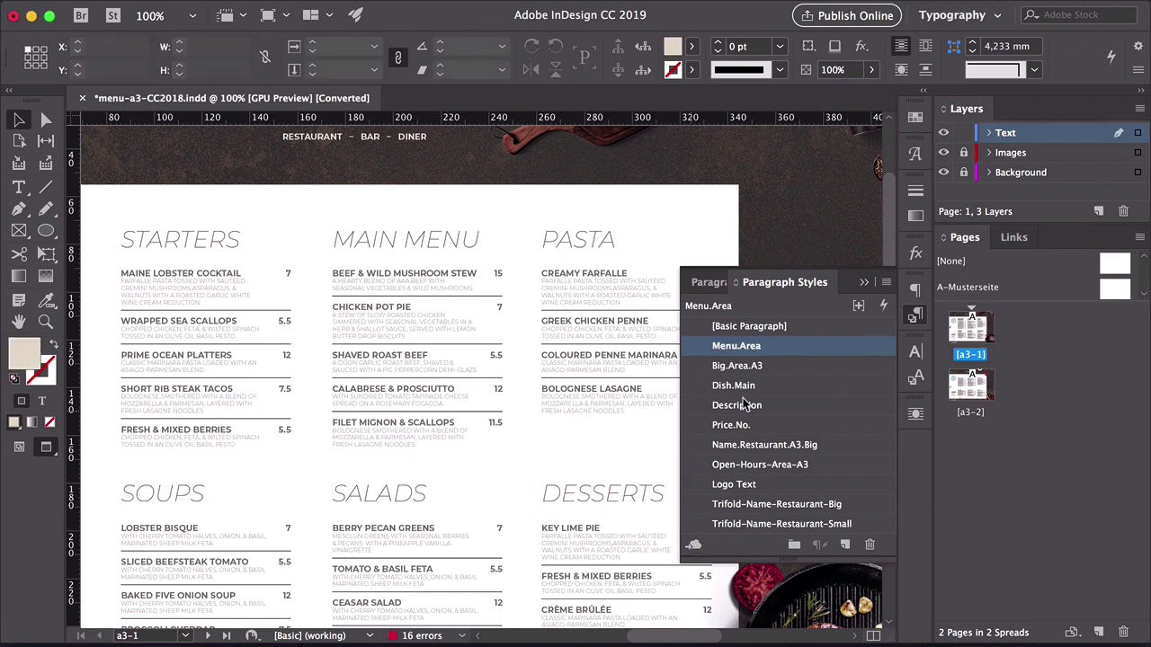
{"action": "left_click", "coordinate": [784, 349]}
{"action": "double_click", "coordinate": [846, 340]}
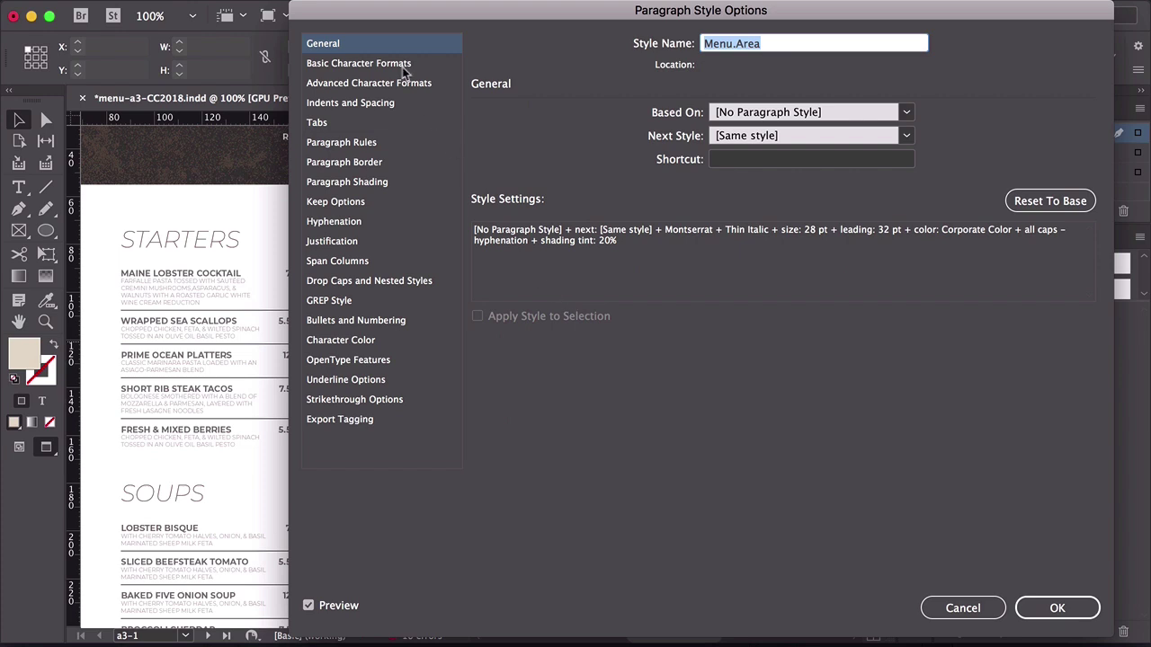
Change Menu.Area's font to Carters (OTF) Regular, then zoom out to the whole page
{"action": "left_click", "coordinate": [358, 62]}
{"action": "double_click", "coordinate": [592, 122]}
{"action": "type", "text": "Carters (OTF"}
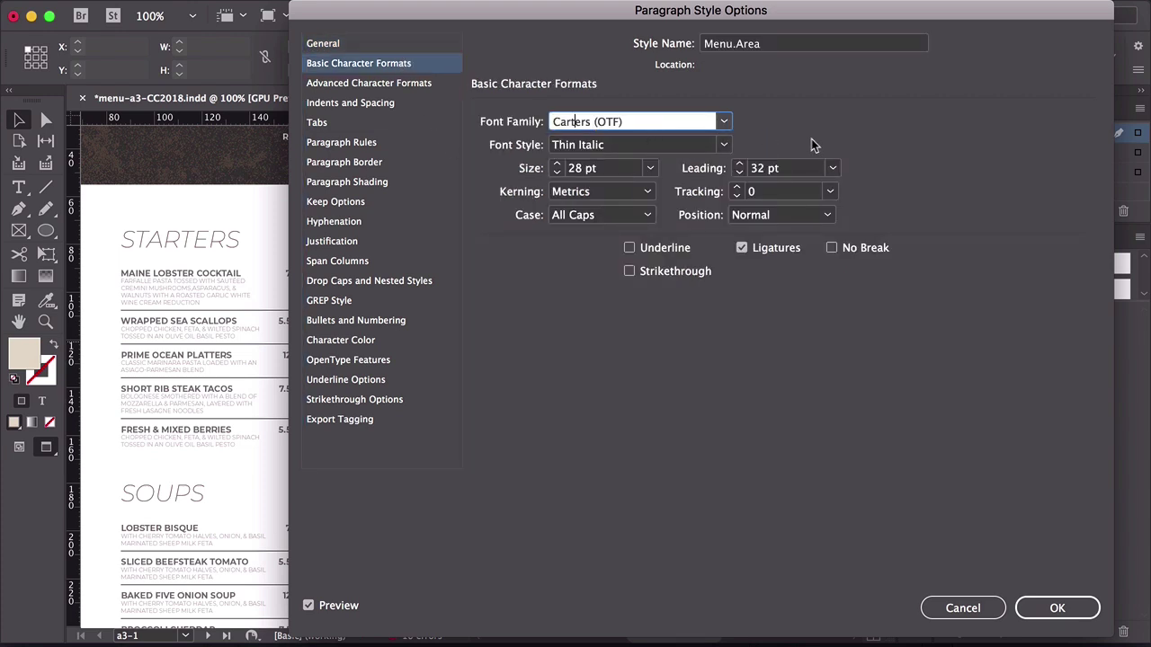
{"action": "key", "text": "Tab"}
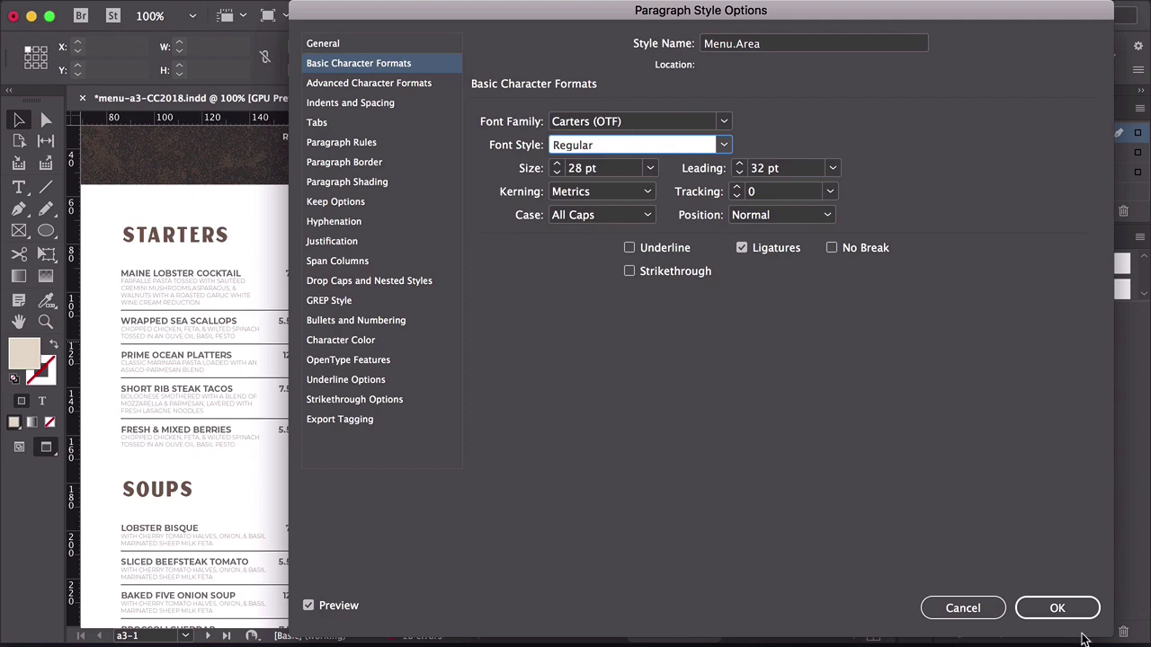
{"action": "left_click", "coordinate": [1056, 607]}
{"action": "key", "text": "z"}
{"action": "left_click_drag", "start_coordinate": [359, 306], "coordinate": [457, 306]}
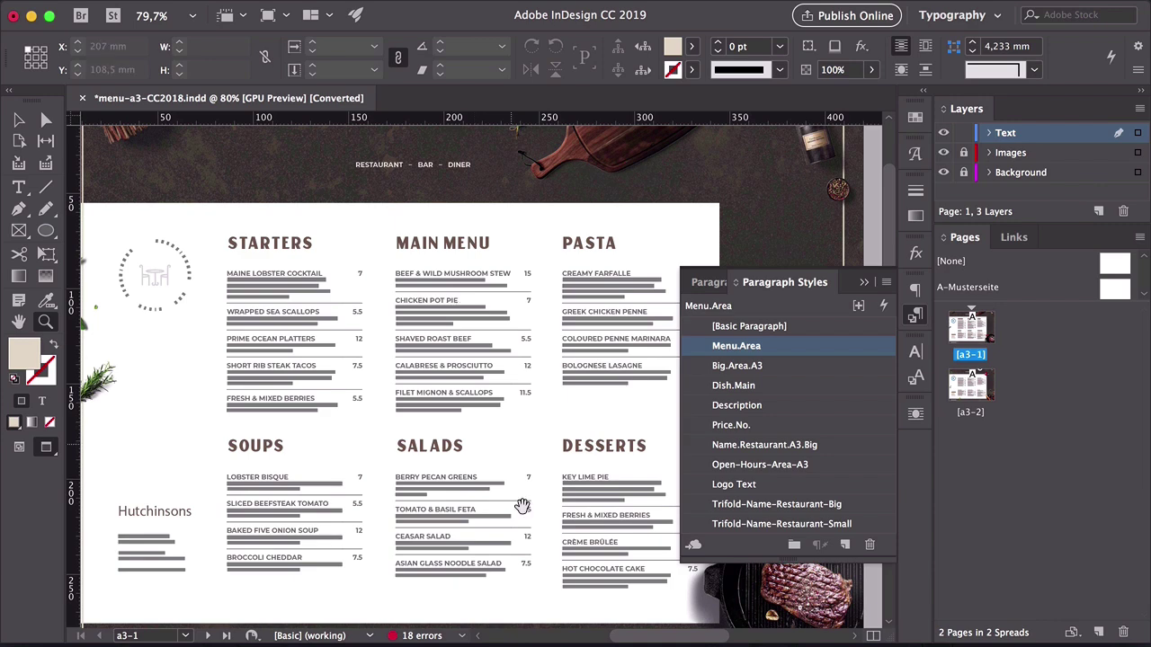
Apply plain Menu.Area, clearing overrides, to all six drinks headings on page two
{"action": "scroll", "coordinate": [457, 305], "scroll_direction": "down", "scroll_amount": 10}
{"action": "key", "text": "w"}
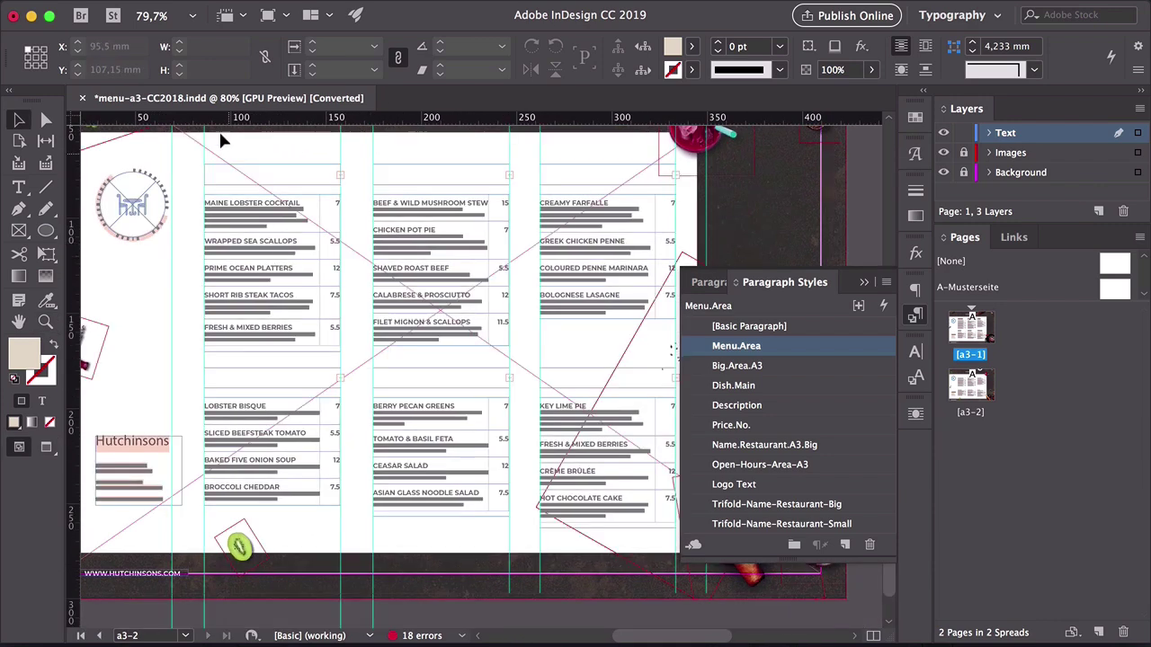
{"action": "key", "text": "super+a"}
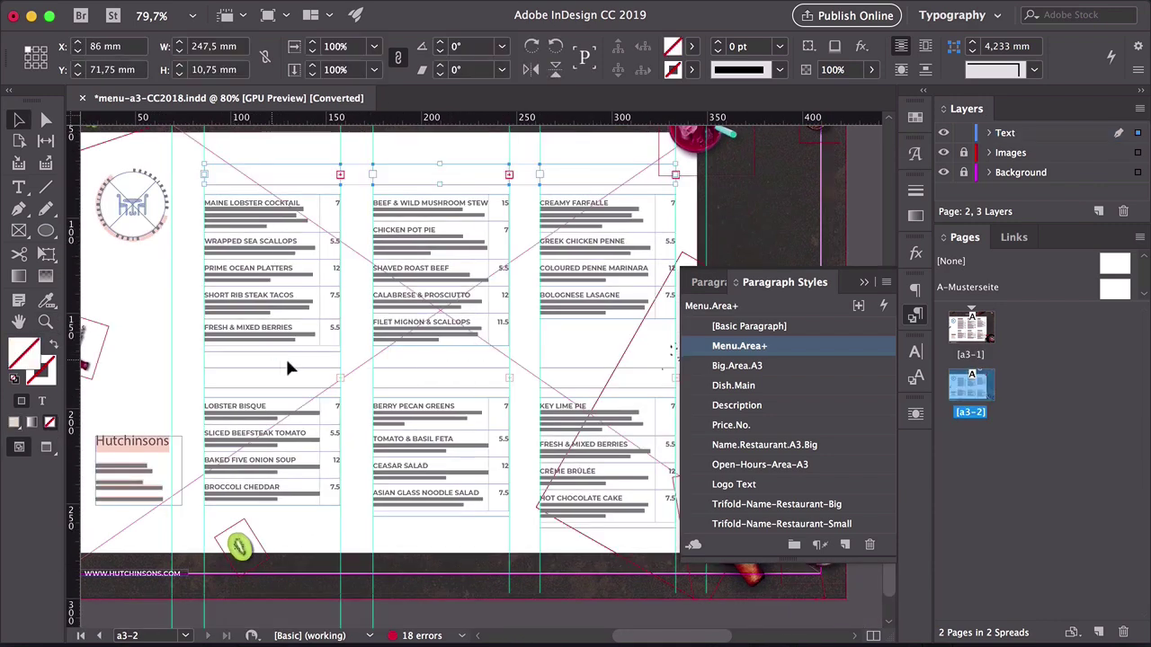
{"action": "left_click_drag", "start_coordinate": [288, 364], "coordinate": [596, 390]}
{"action": "mouse_move", "coordinate": [803, 353]}
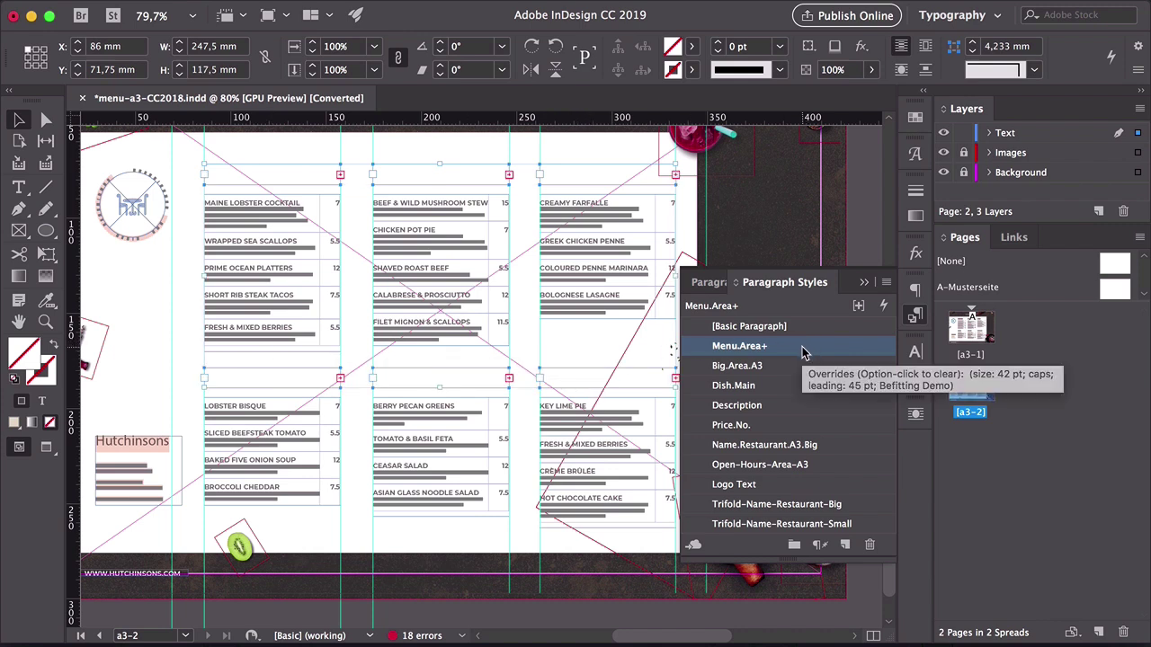
{"action": "left_click", "coordinate": [803, 346], "text": "alt"}
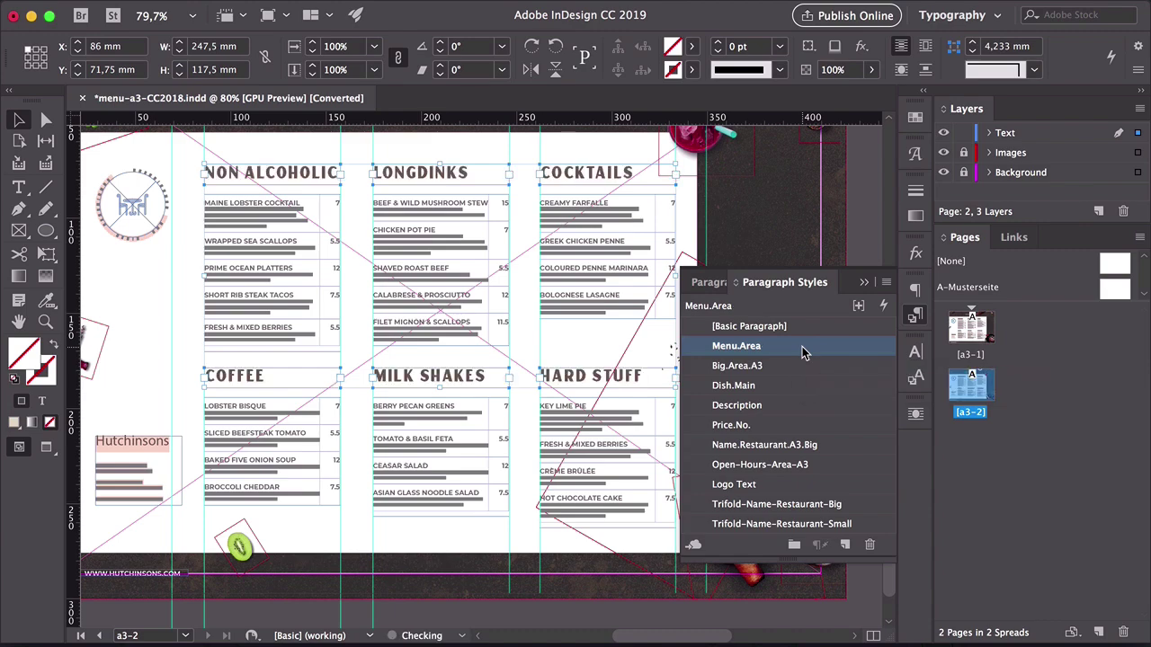
{"action": "key", "text": "super+shift+a"}
{"action": "key", "text": "w"}
Return to page one and place the caret in a Starters description line
{"action": "scroll", "coordinate": [585, 381], "scroll_direction": "up", "scroll_amount": 15}
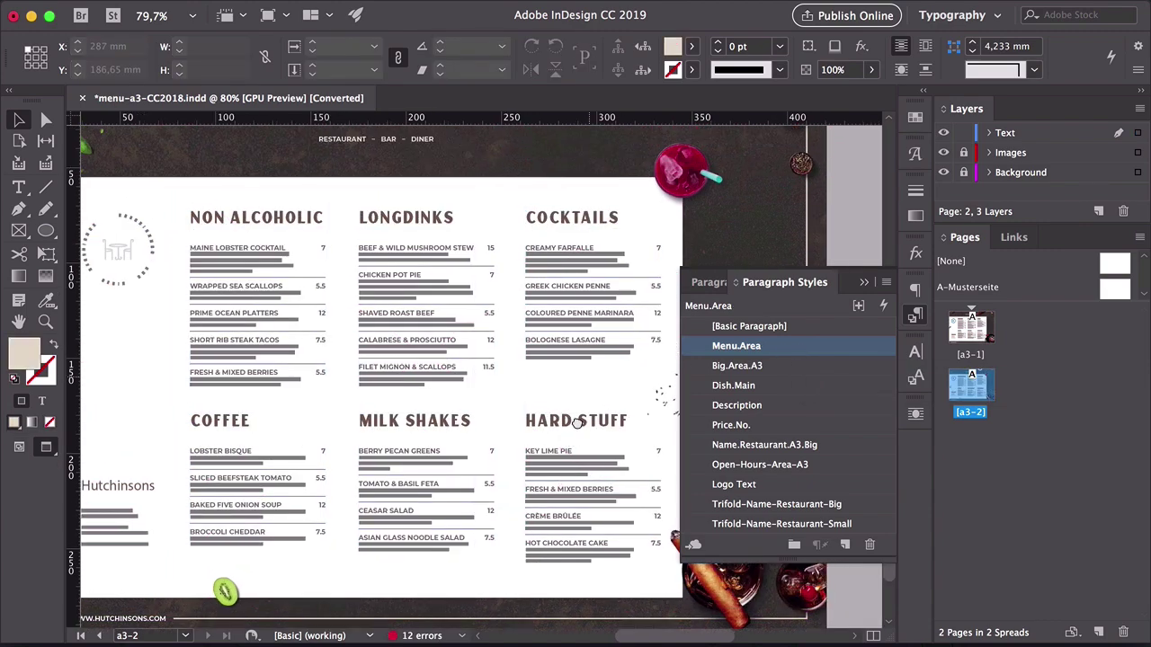
{"action": "scroll", "coordinate": [450, 399], "scroll_direction": "up", "scroll_amount": 3}
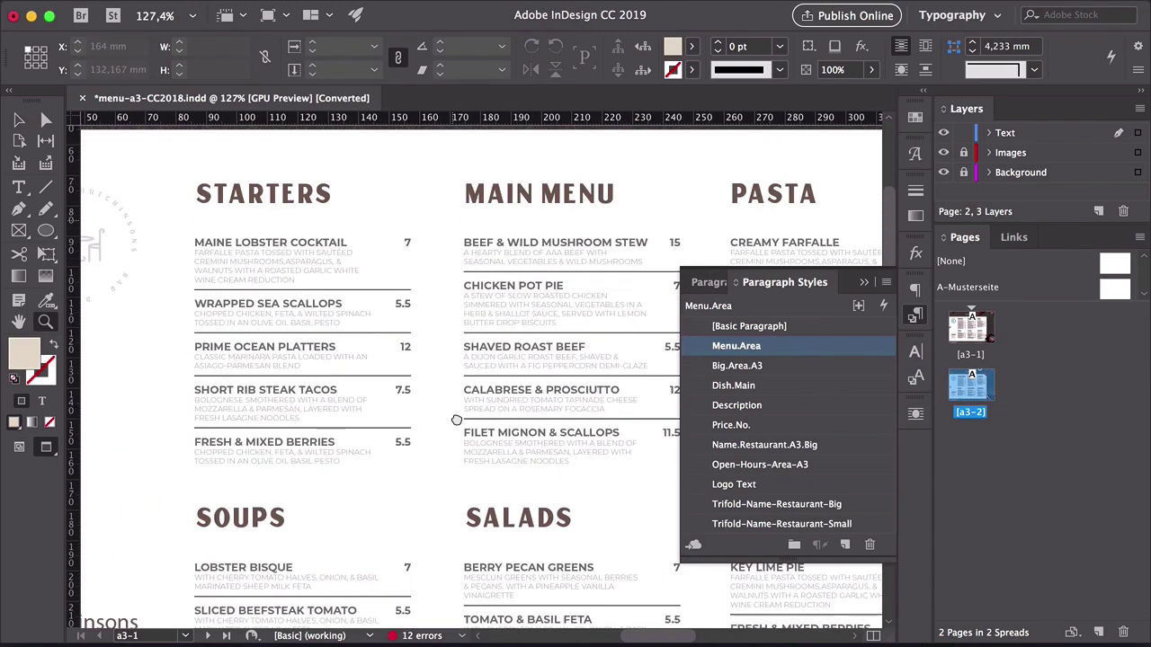
{"action": "scroll", "coordinate": [441, 378], "scroll_direction": "up", "scroll_amount": 3}
{"action": "scroll", "coordinate": [442, 398], "scroll_direction": "down", "scroll_amount": 2}
{"action": "key", "text": "v"}
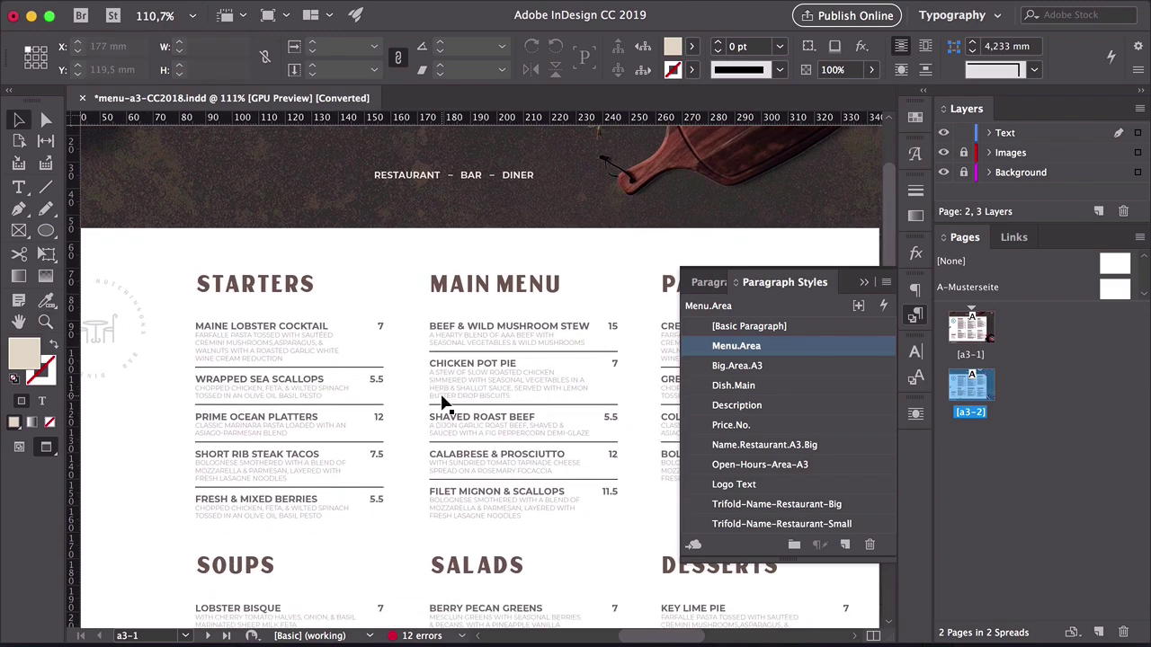
{"action": "left_click", "coordinate": [322, 368]}
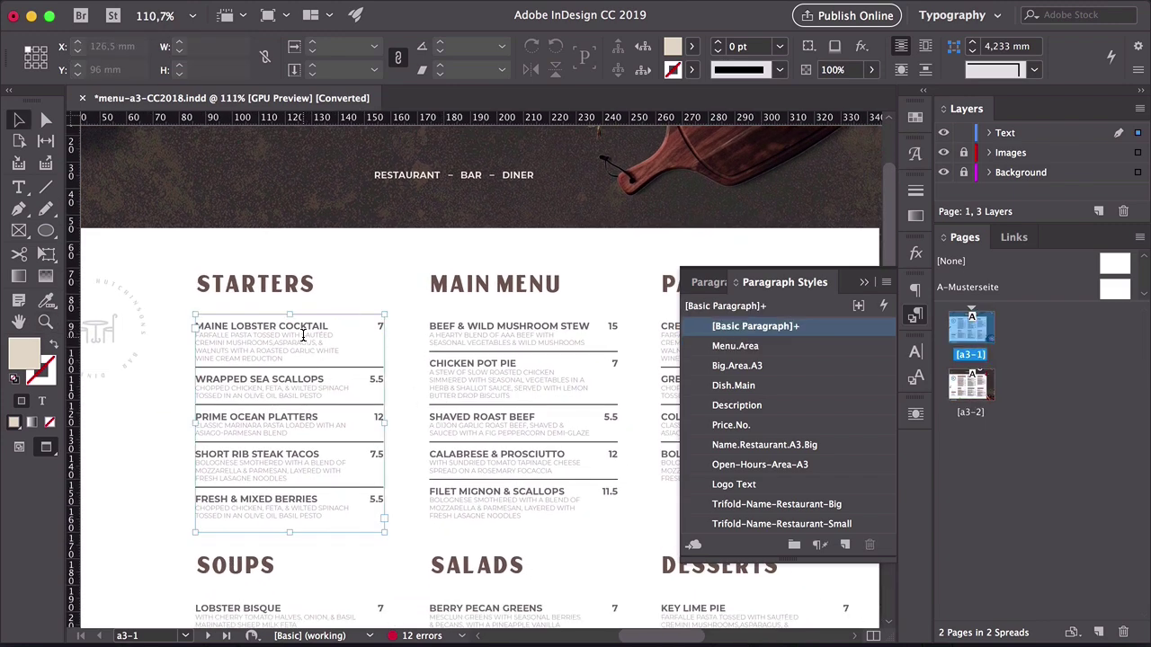
{"action": "double_click", "coordinate": [304, 332]}
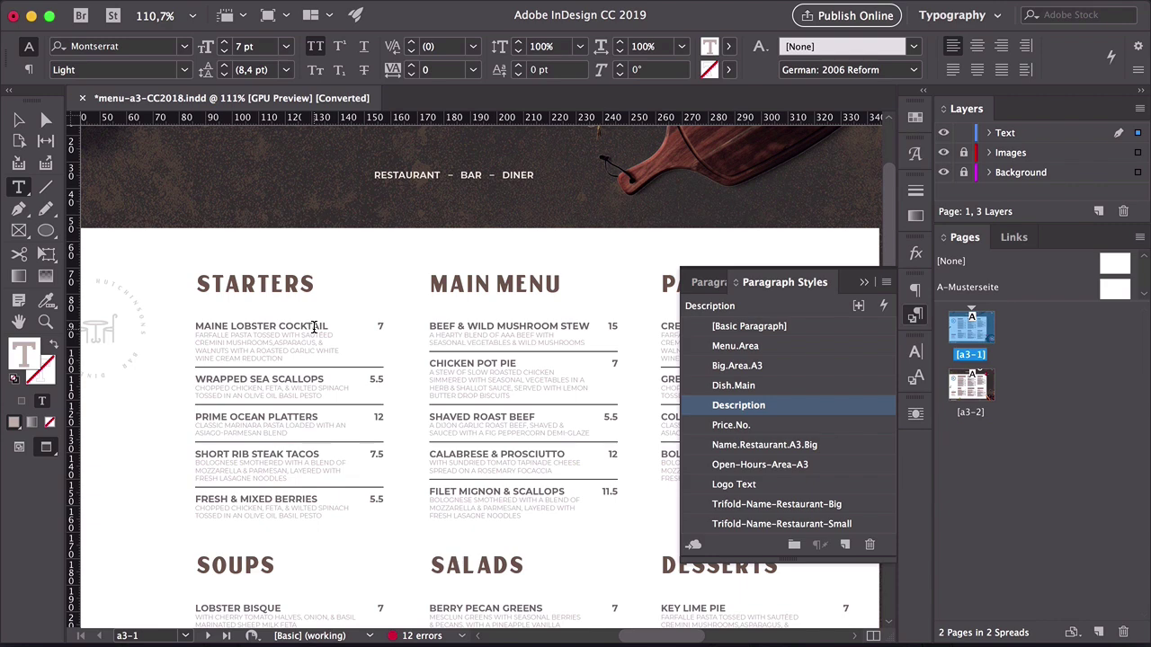
{"action": "left_click", "coordinate": [314, 327]}
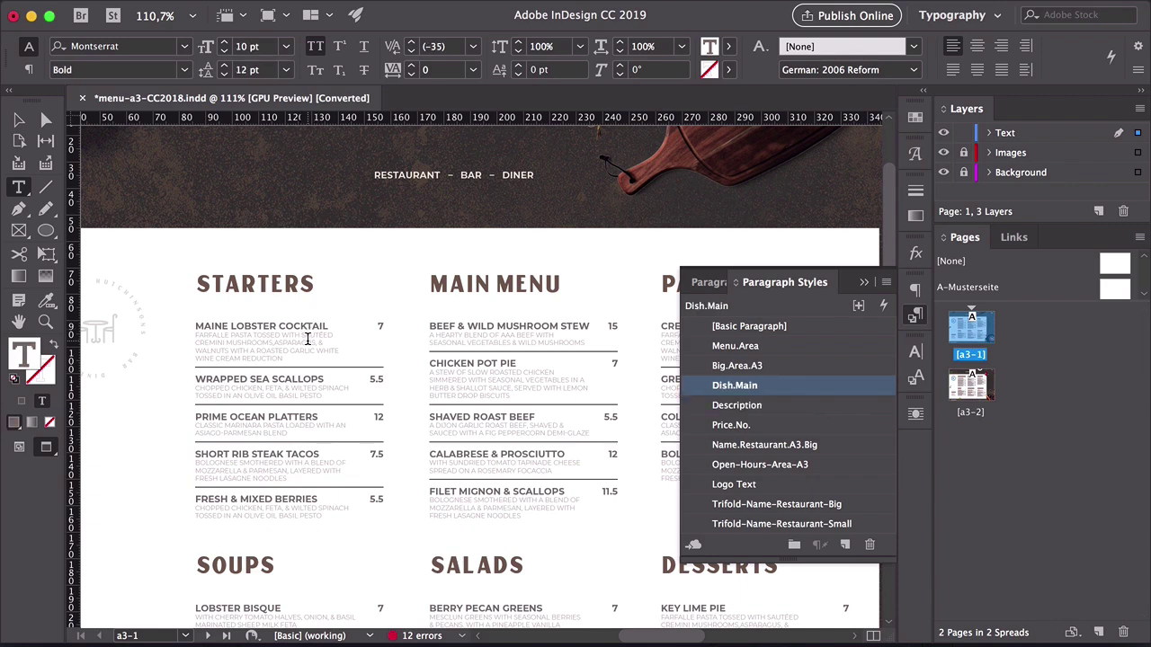
{"action": "left_click", "coordinate": [306, 339]}
{"action": "left_click", "coordinate": [18, 119]}
{"action": "left_click", "coordinate": [422, 306]}
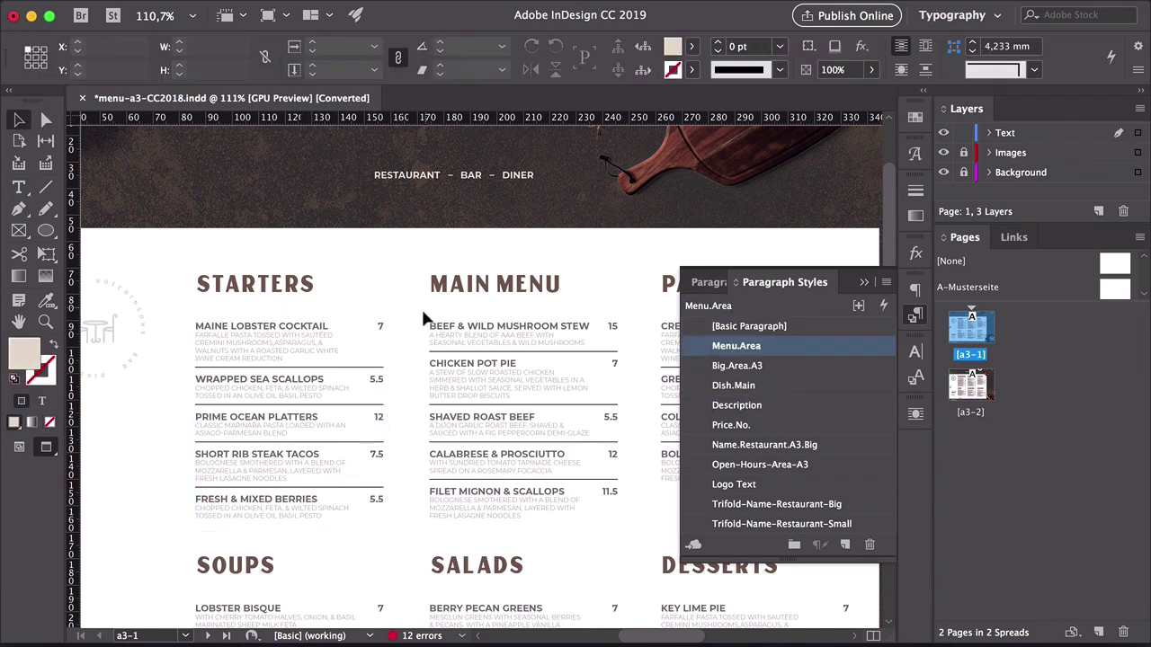
{"action": "double_click", "coordinate": [779, 410]}
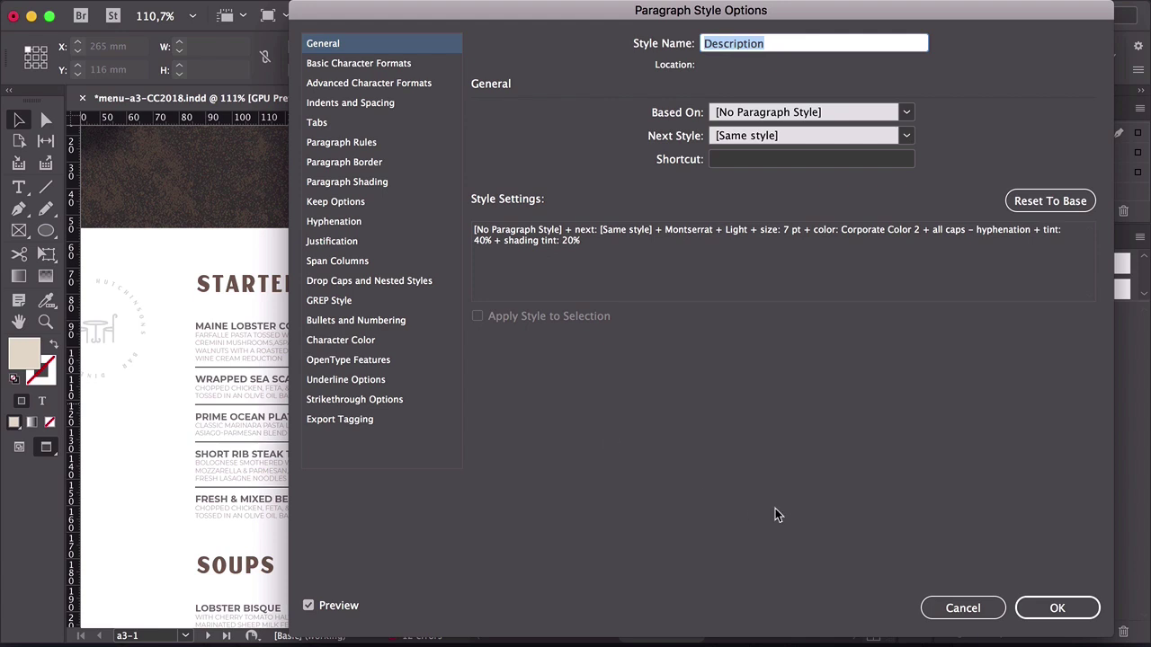
{"action": "left_click", "coordinate": [330, 63]}
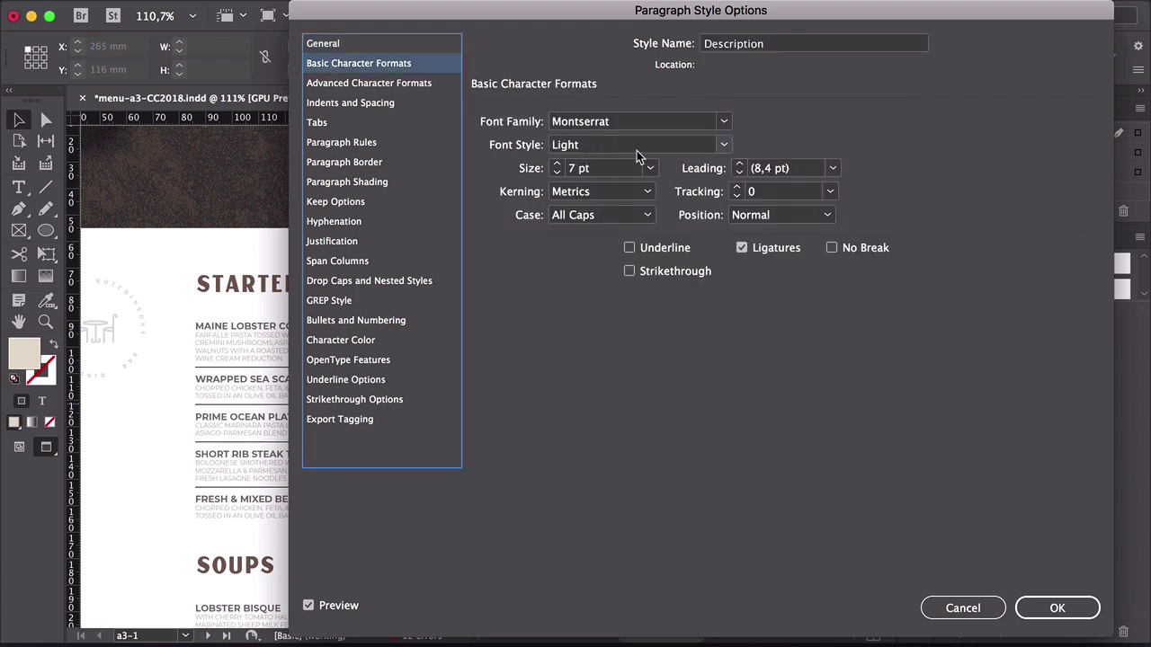
{"action": "left_click", "coordinate": [724, 145]}
{"action": "left_click", "coordinate": [633, 277]}
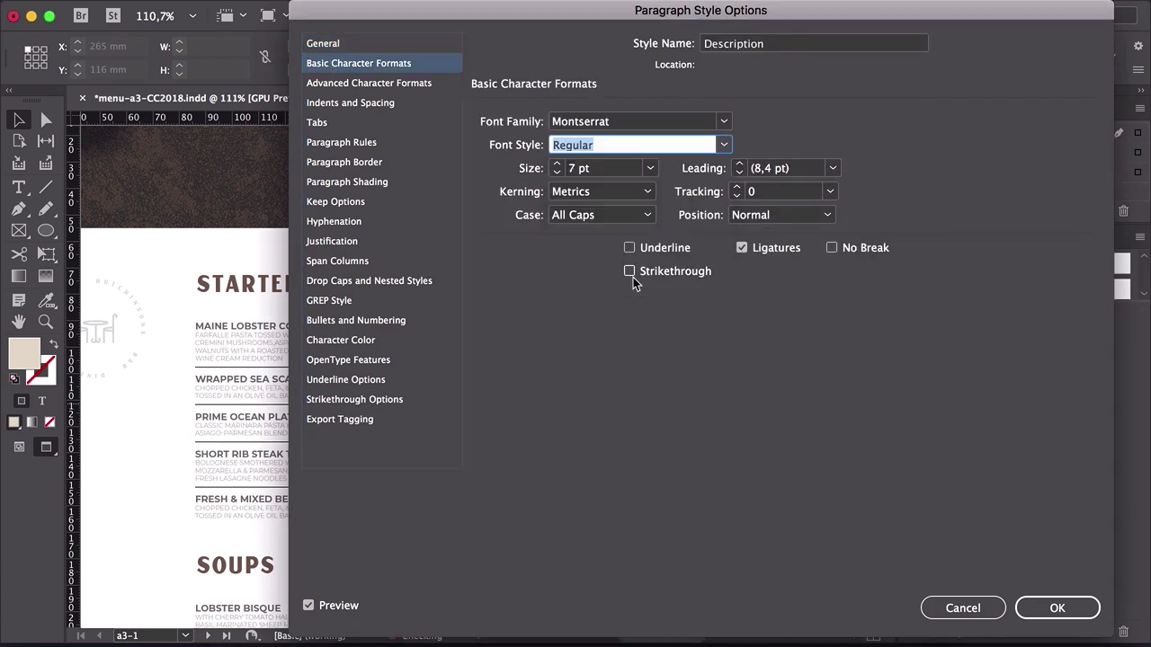
{"action": "left_click", "coordinate": [649, 171]}
{"action": "left_click", "coordinate": [642, 160]}
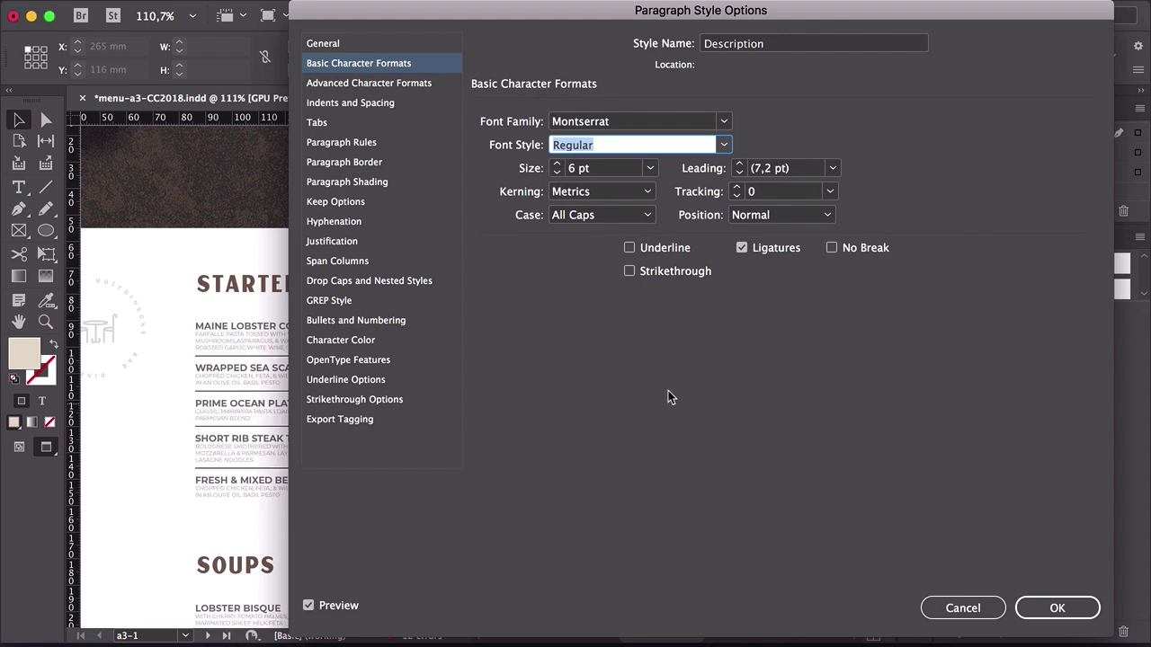
{"action": "left_click_drag", "start_coordinate": [668, 10], "coordinate": [999, 10]}
{"action": "left_click", "coordinate": [888, 165]}
{"action": "left_click", "coordinate": [888, 172]}
{"action": "left_click_drag", "start_coordinate": [865, 9], "coordinate": [503, 24]}
{"action": "left_click", "coordinate": [526, 163]}
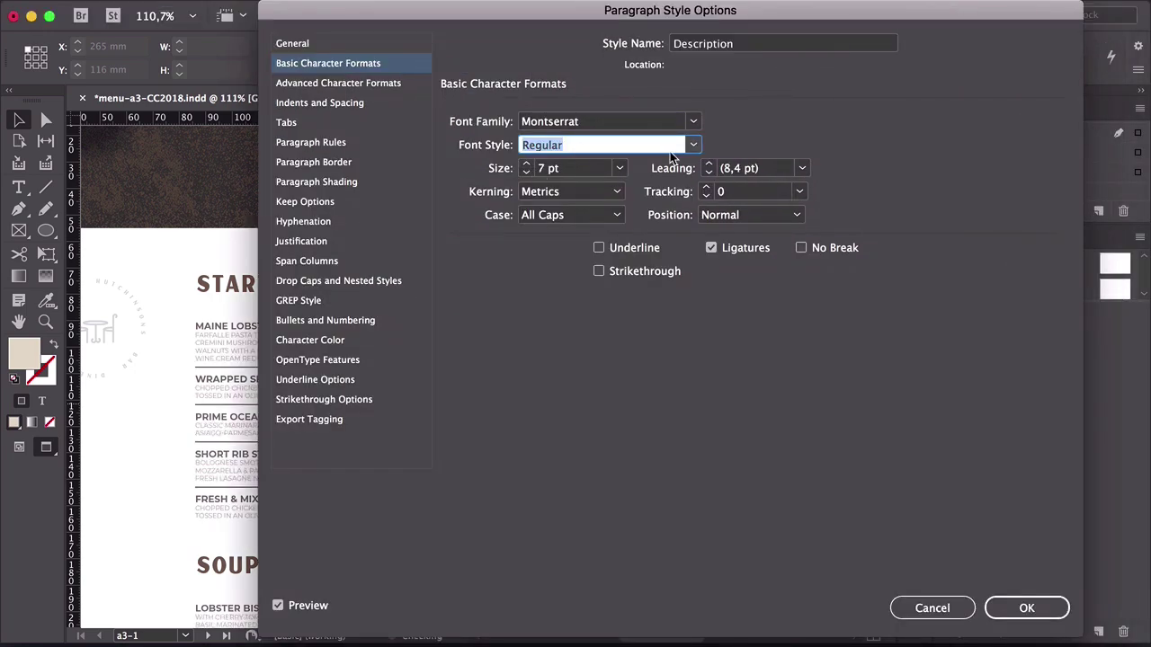
{"action": "left_click", "coordinate": [708, 164]}
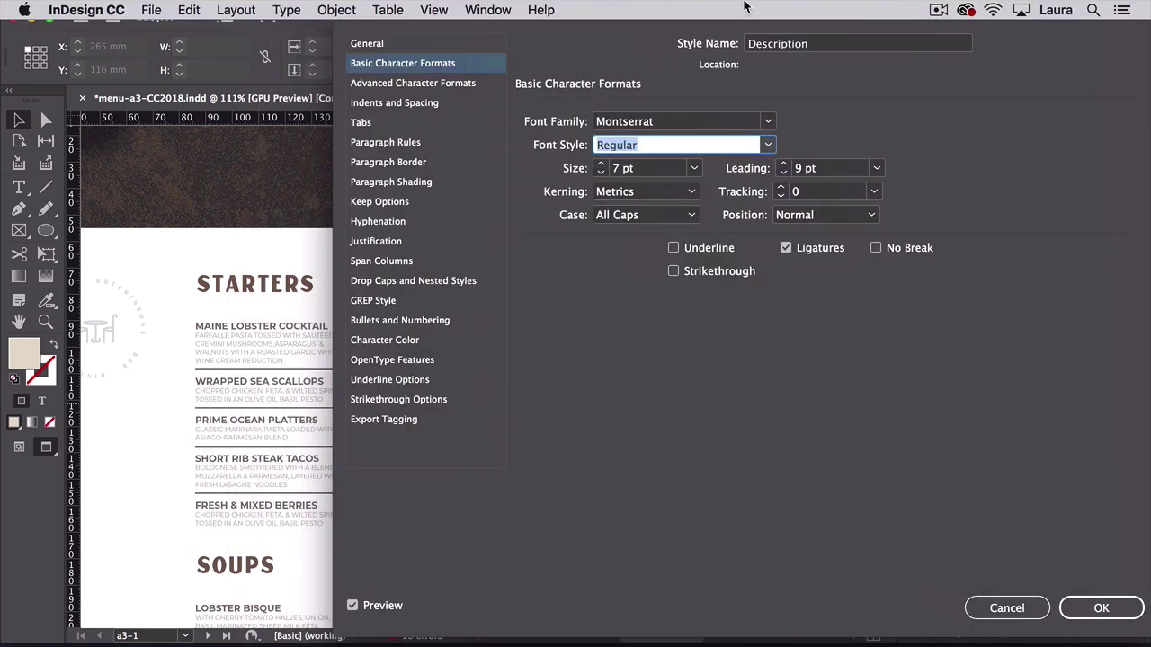
{"action": "left_click", "coordinate": [783, 164]}
{"action": "left_click", "coordinate": [782, 164]}
{"action": "left_click", "coordinate": [782, 165]}
{"action": "left_click", "coordinate": [782, 172]}
{"action": "left_click", "coordinate": [782, 171]}
{"action": "left_click", "coordinate": [782, 171]}
{"action": "left_click", "coordinate": [782, 172]}
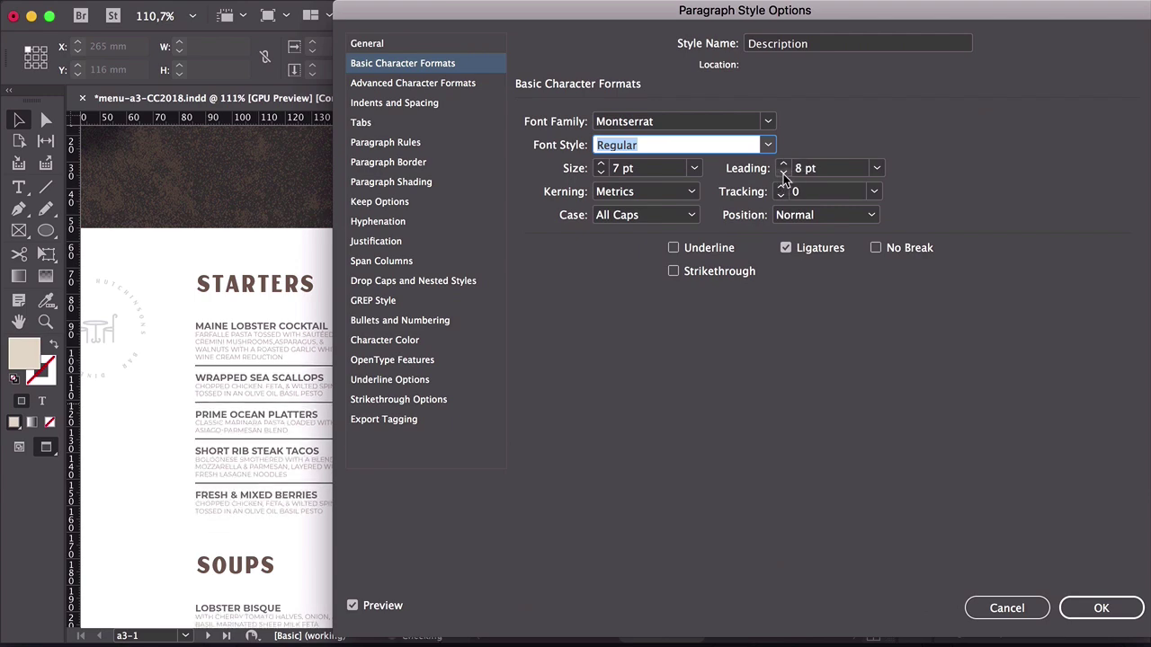
{"action": "left_click", "coordinate": [1000, 608]}
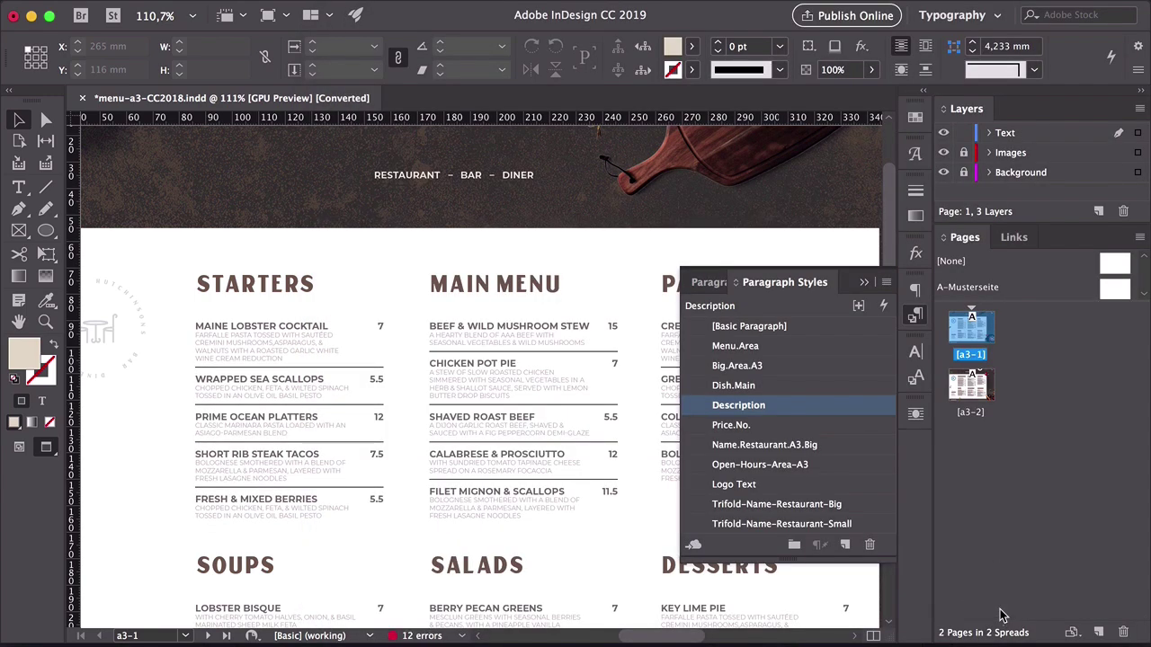
{"action": "left_click", "coordinate": [914, 120]}
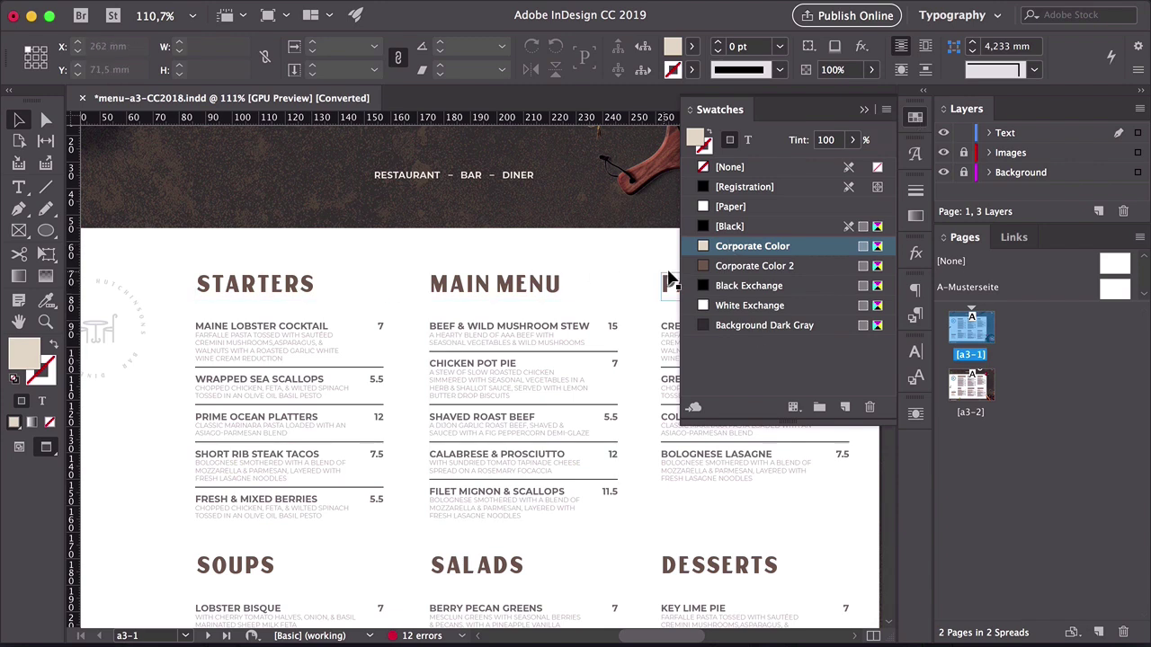
{"action": "left_click", "coordinate": [782, 266]}
{"action": "double_click", "coordinate": [782, 266]}
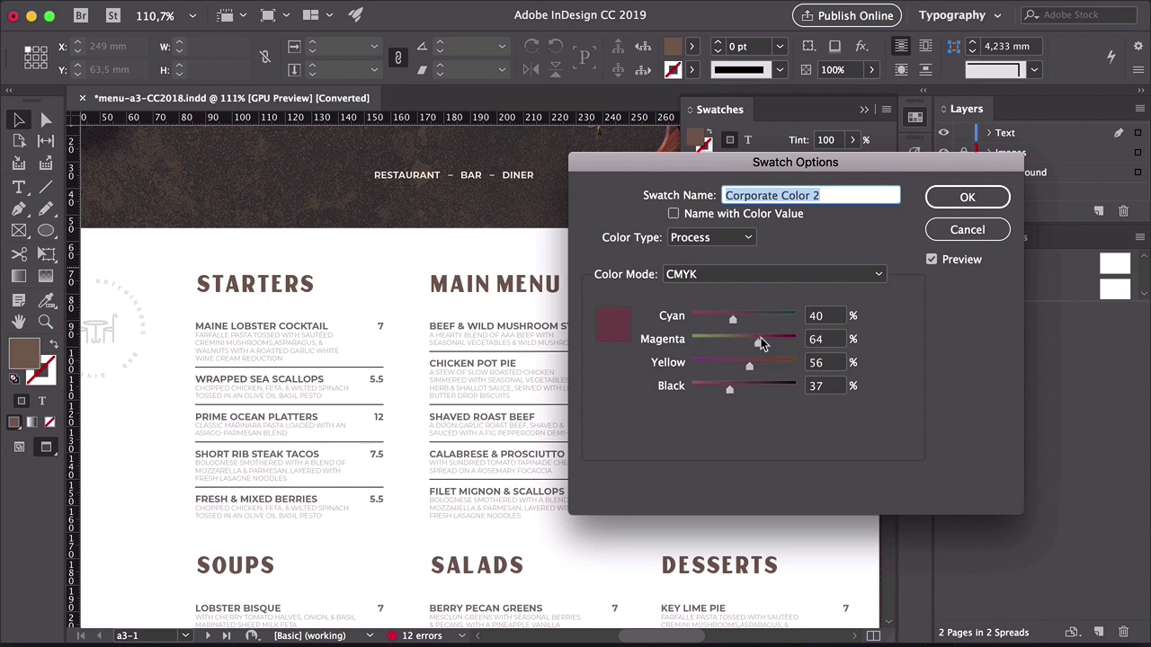
{"action": "left_click_drag", "start_coordinate": [742, 343], "coordinate": [803, 335]}
{"action": "mouse_move", "coordinate": [732, 320]}
{"action": "left_mouse_down"}
{"action": "mouse_move", "coordinate": [718, 320]}
{"action": "mouse_move", "coordinate": [727, 320]}
{"action": "left_mouse_up"}
{"action": "left_click_drag", "start_coordinate": [730, 393], "coordinate": [689, 390]}
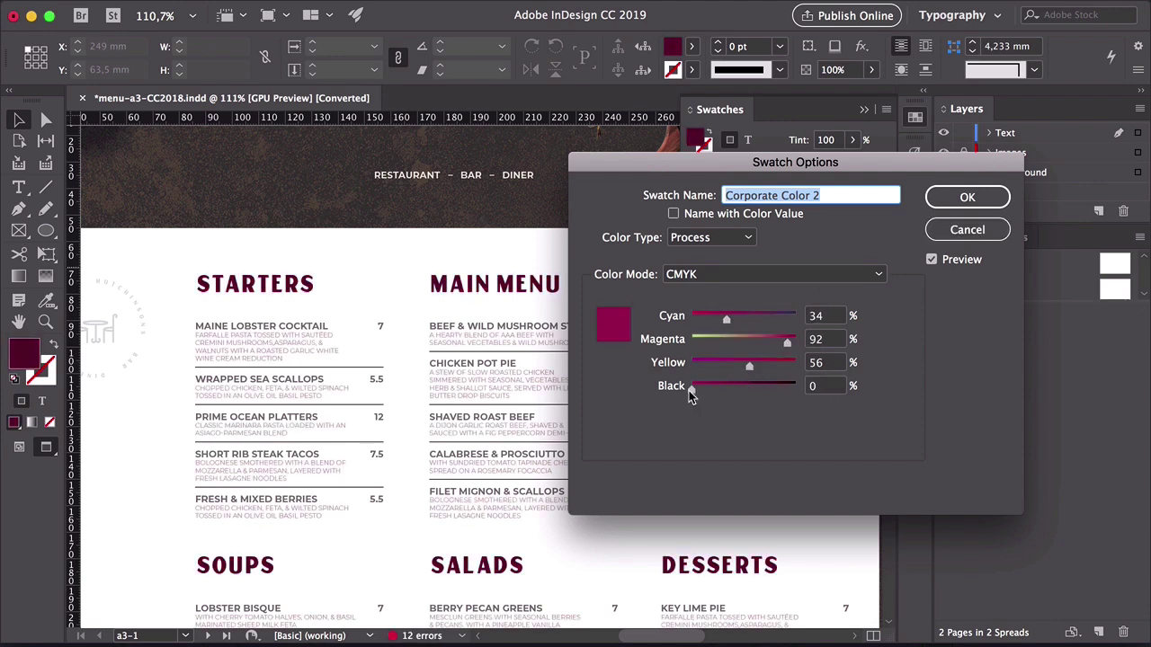
{"action": "left_click", "coordinate": [967, 197]}
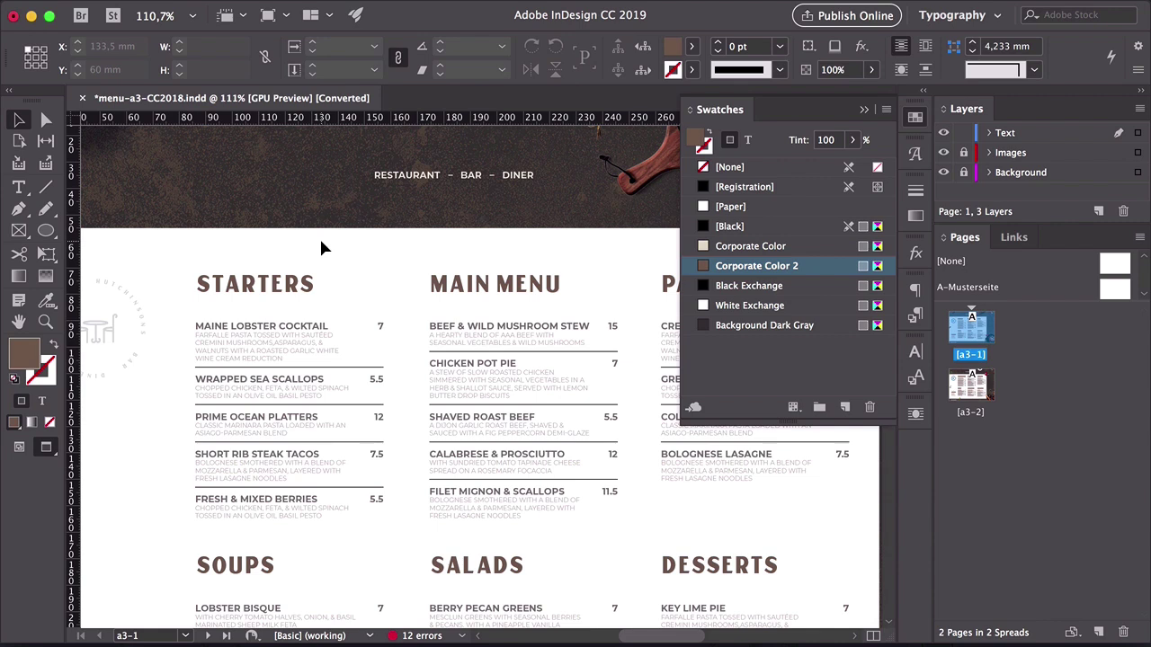
{"action": "double_click", "coordinate": [303, 325]}
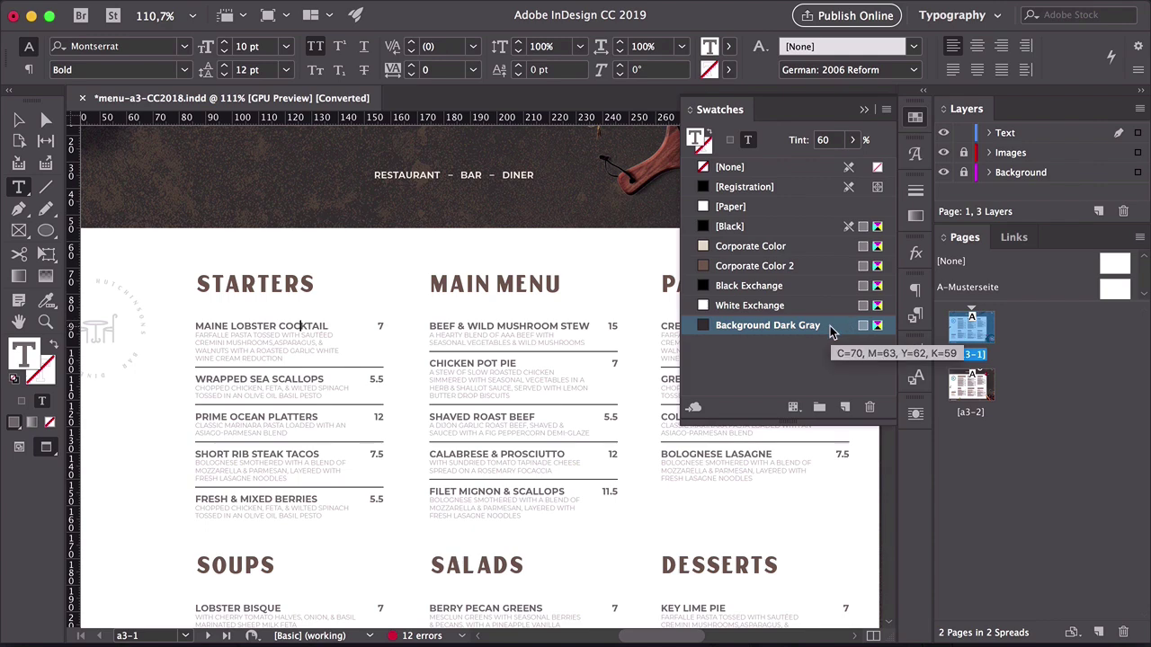
{"action": "double_click", "coordinate": [767, 326]}
{"action": "left_click_drag", "start_coordinate": [757, 342], "coordinate": [714, 322]}
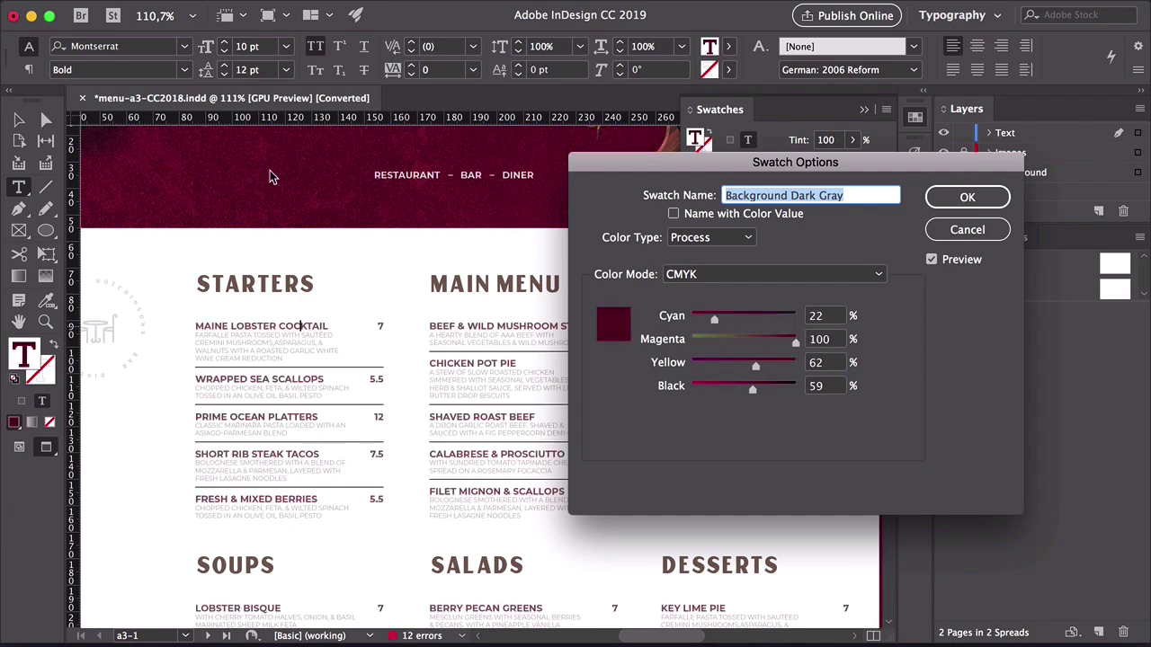
{"action": "left_click", "coordinate": [956, 231]}
{"action": "key", "text": "Escape"}
{"action": "key", "text": "z"}
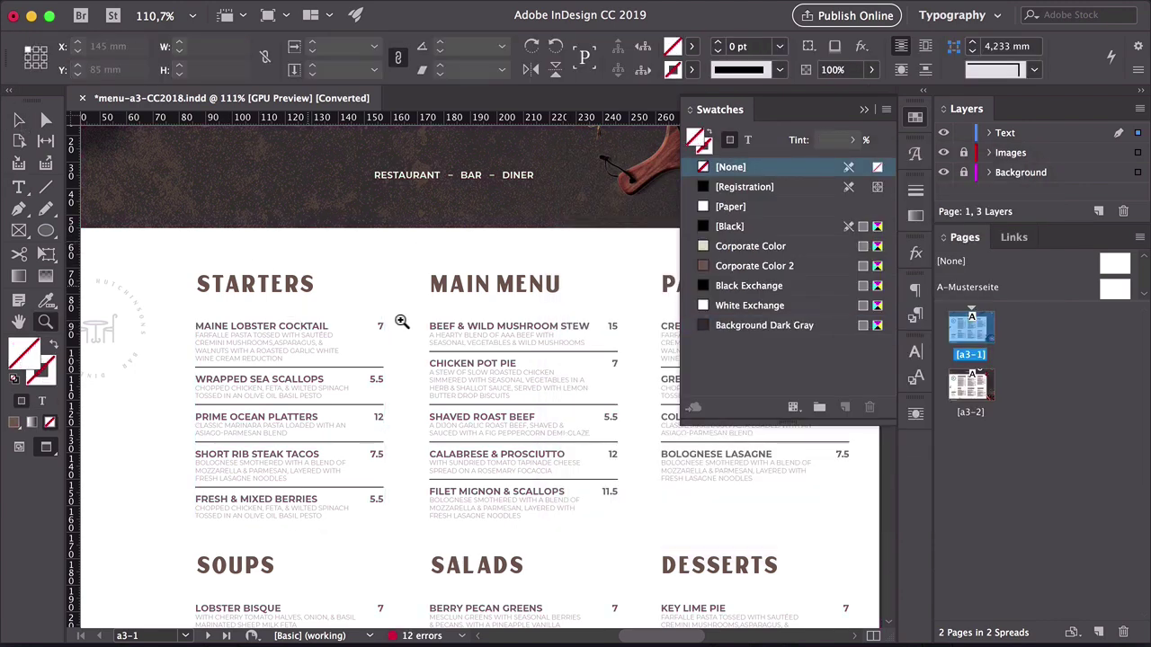
{"action": "left_click_drag", "start_coordinate": [401, 321], "coordinate": [360, 300]}
{"action": "key", "text": "t"}
{"action": "left_click_drag", "start_coordinate": [401, 269], "coordinate": [229, 269]}
{"action": "left_click", "coordinate": [352, 310]}
{"action": "left_click_drag", "start_coordinate": [353, 311], "coordinate": [219, 259]}
{"action": "key", "text": "Escape"}
{"action": "key", "text": "w"}
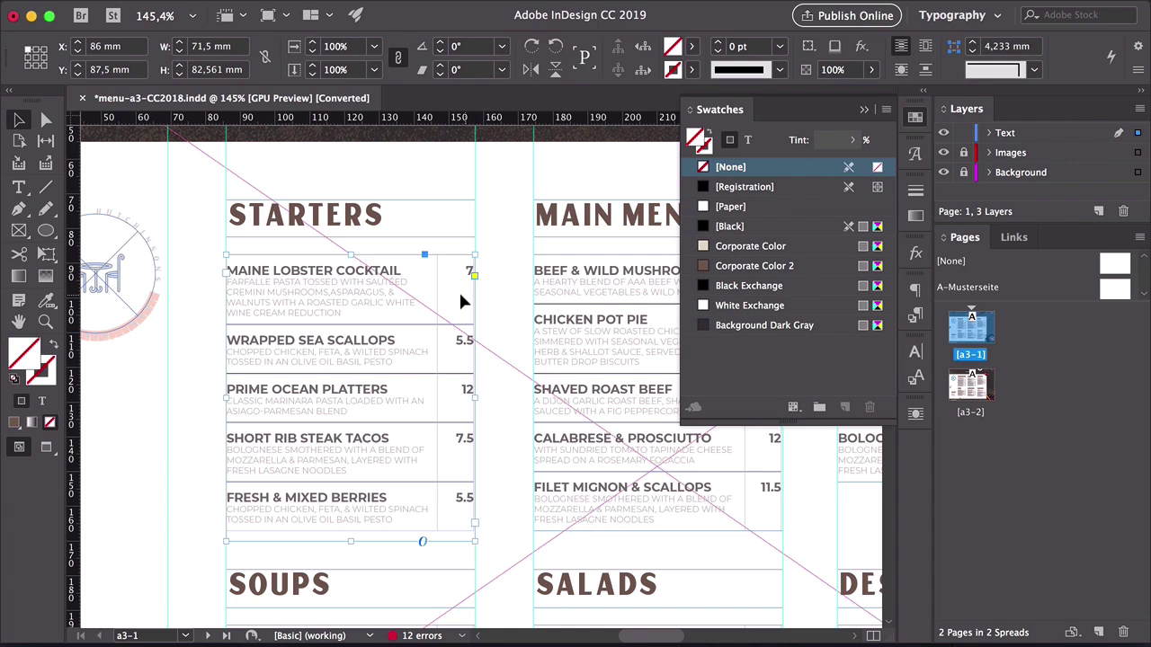
{"action": "left_click", "coordinate": [504, 235]}
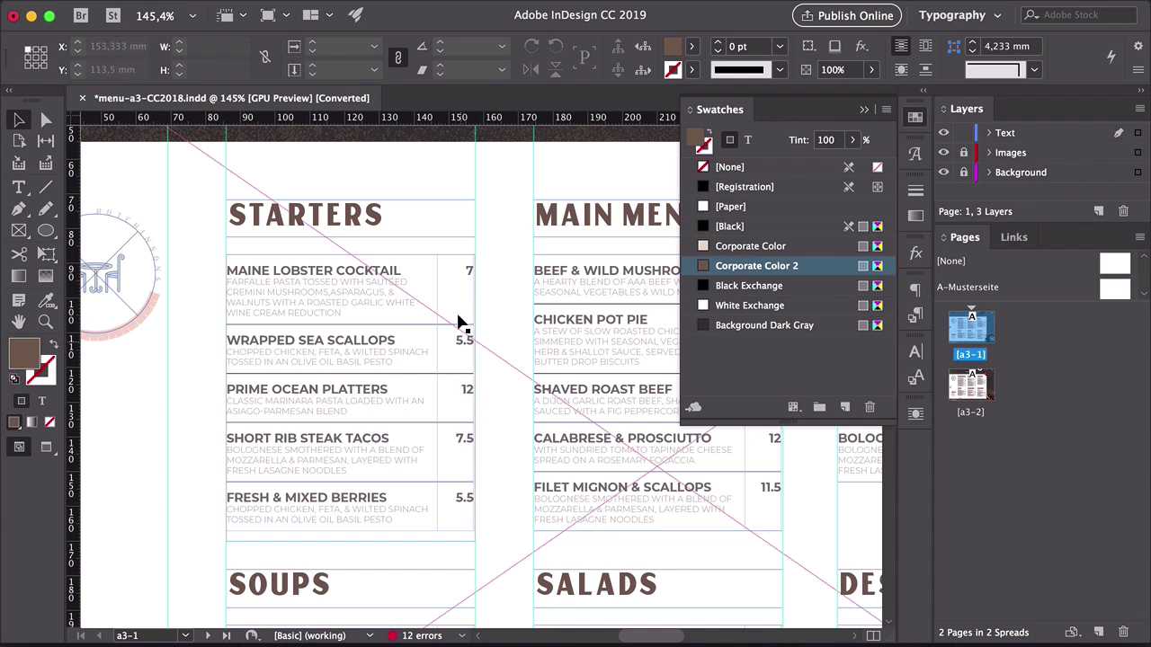
{"action": "key", "text": "super+z"}
{"action": "key", "text": "super+shift+z"}
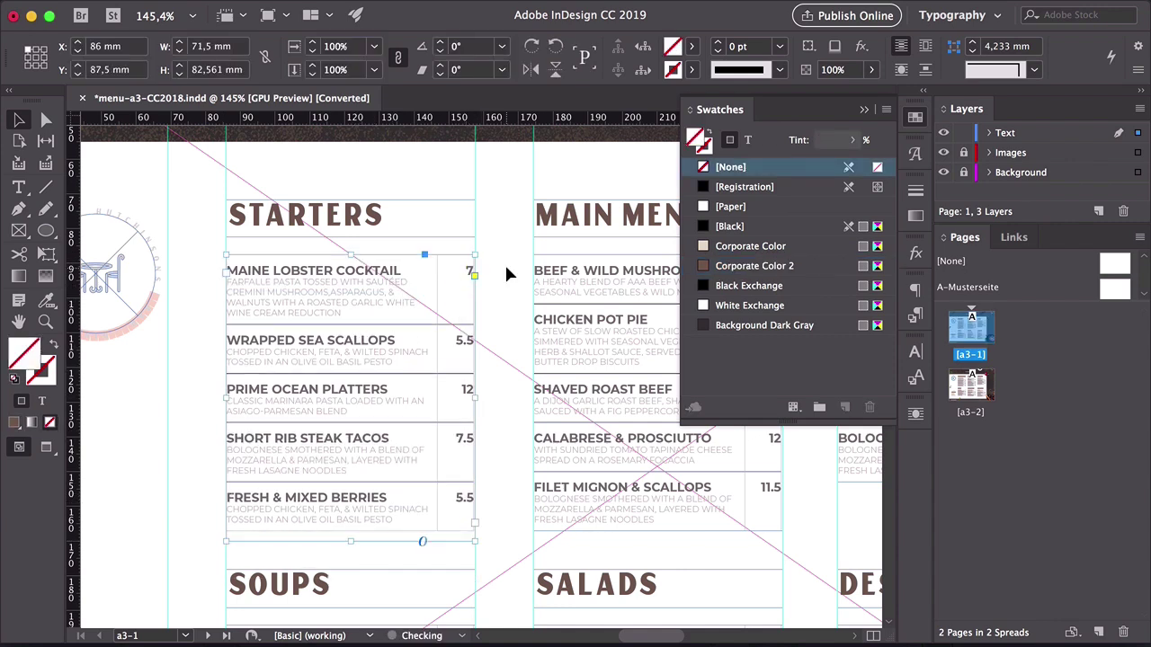
{"action": "double_click", "coordinate": [355, 275]}
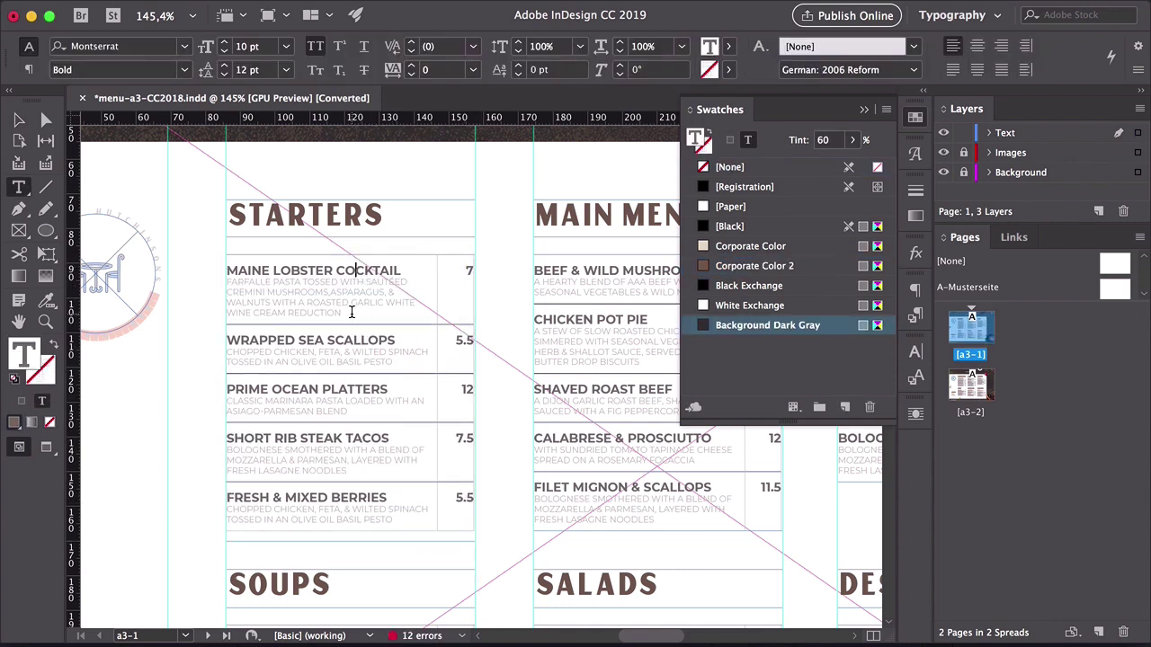
Retype the lobster starter as DISH 1 with a placeholder description
{"action": "left_click", "coordinate": [914, 315]}
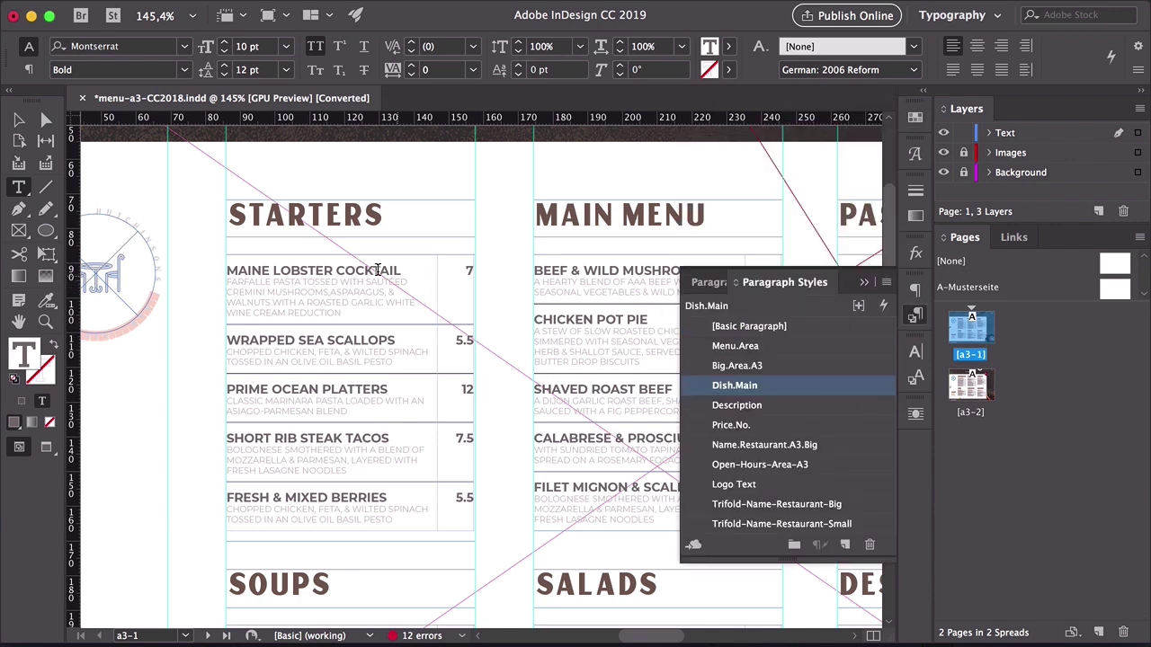
{"action": "left_click_drag", "start_coordinate": [344, 315], "coordinate": [238, 270]}
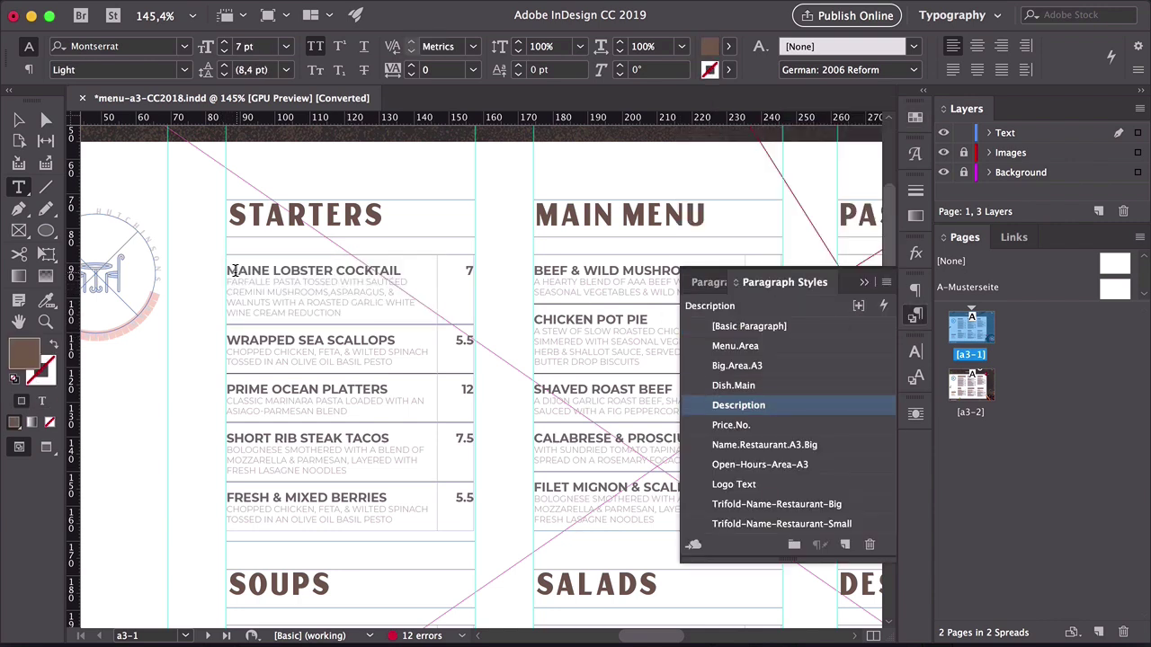
{"action": "left_click", "coordinate": [250, 270]}
{"action": "left_click", "coordinate": [419, 275]}
{"action": "key", "text": "shift+alt+Left"}
{"action": "type", "text": "DISH 1"}
{"action": "key", "text": "shift+alt+Left"}
{"action": "key", "text": "shift+alt+Left"}
{"action": "key", "text": "shift+alt+Left"}
{"action": "key", "text": "shift+alt+Left"}
{"action": "type", "text": "DISH 1"}
{"action": "key", "text": "Right"}
{"action": "key", "text": "shift+super+Down"}
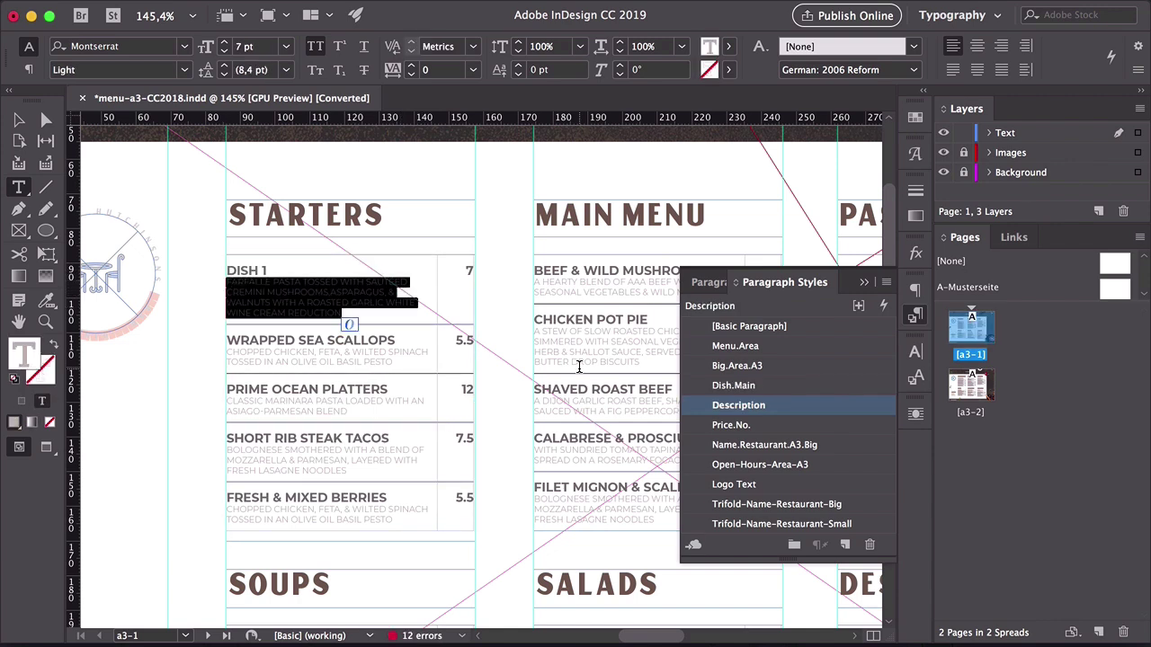
{"action": "type", "text": "DESCRIPTION"}
Retype the scallops starter as DISH 2 in Dish.Main style with a DESCRIPTION line
{"action": "key", "text": "Right"}
{"action": "key", "text": "shift+super+Down"}
{"action": "key", "text": "shift+super+Down"}
{"action": "type", "text": "DISH"}
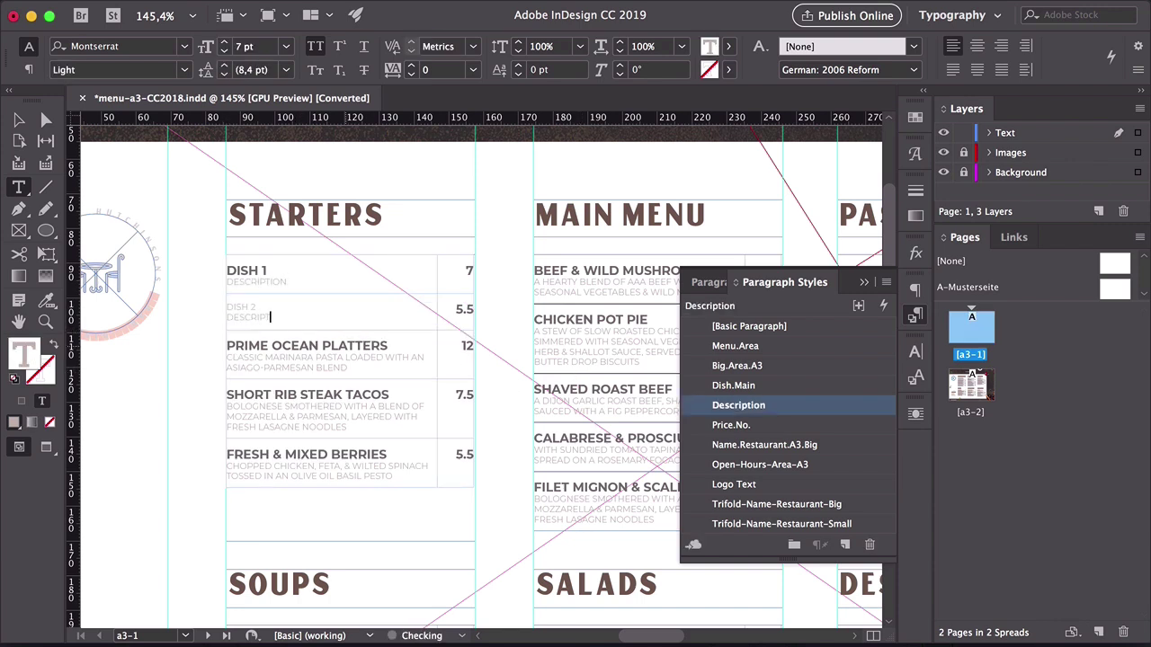
{"action": "double_click", "coordinate": [253, 308]}
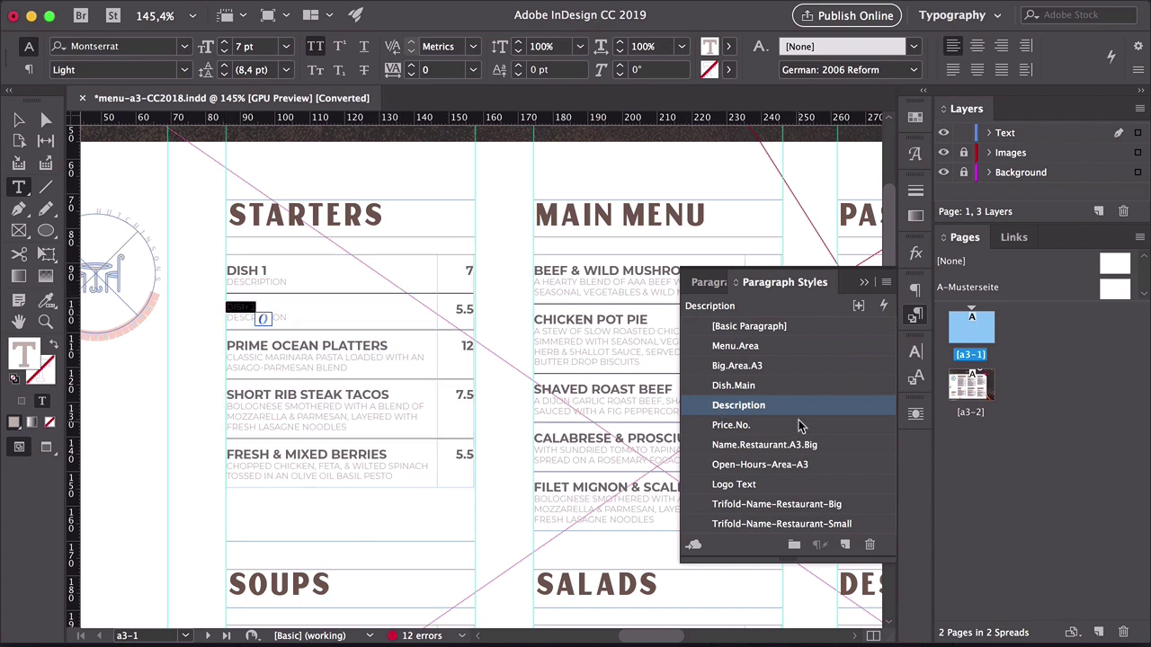
{"action": "left_click", "coordinate": [782, 387]}
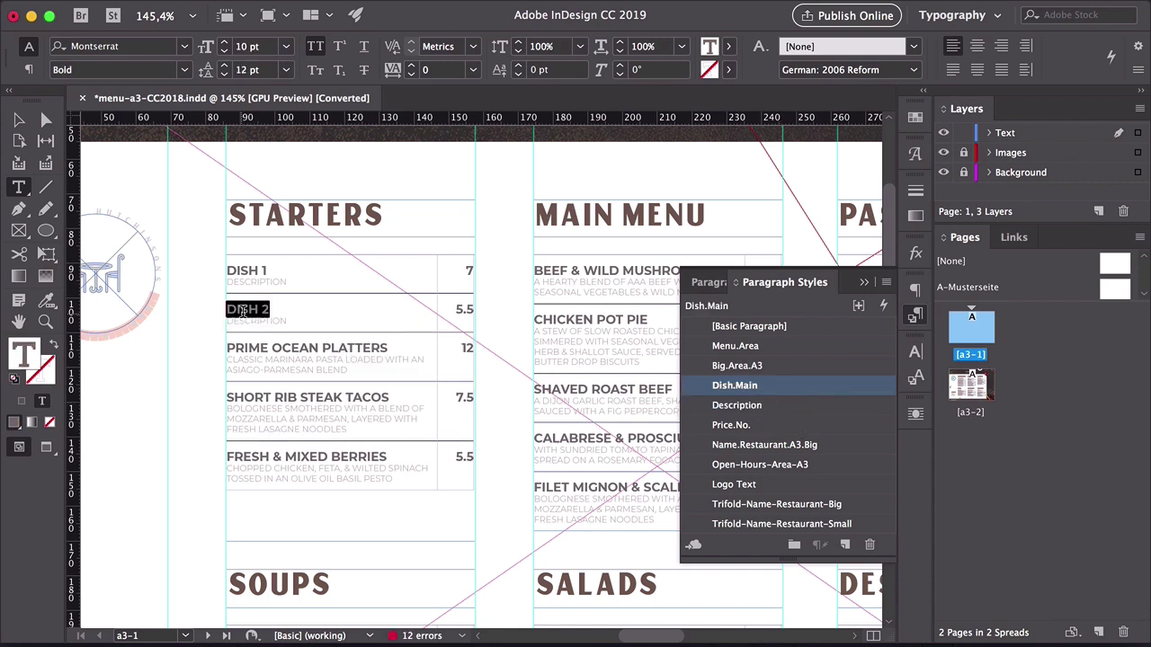
{"action": "left_click", "coordinate": [323, 326]}
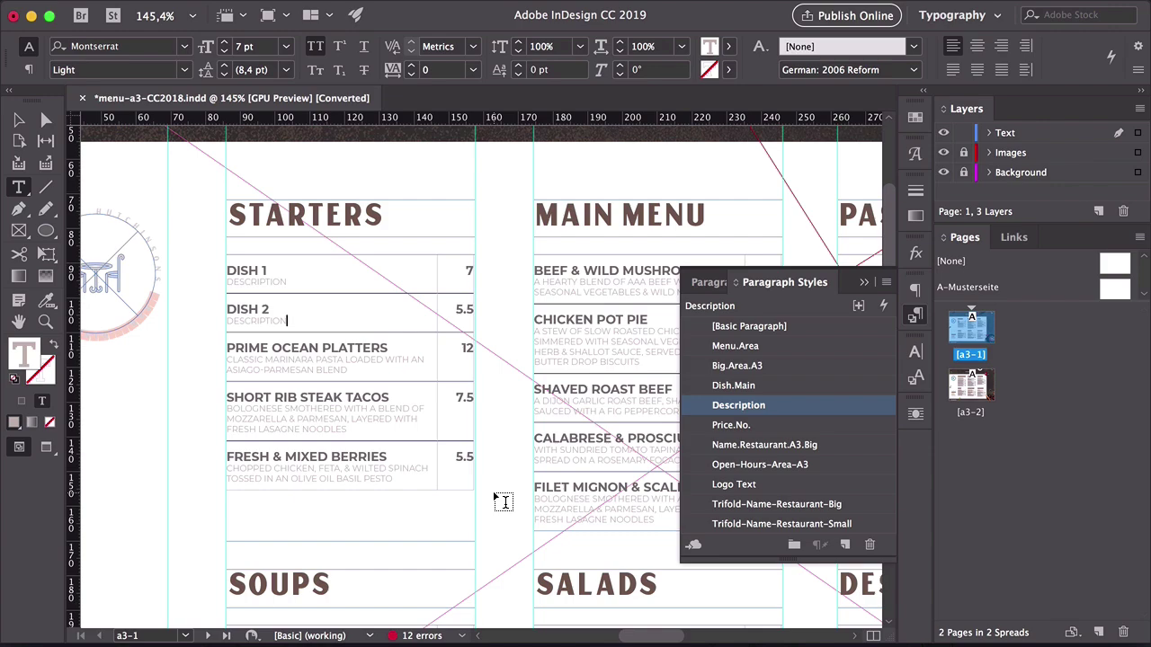
Zoom out to the whole page, then in on the Hutchinsons contact block
{"action": "key", "text": "Escape"}
{"action": "key", "text": "w"}
{"action": "key", "text": "z"}
{"action": "key", "text": "super+1"}
{"action": "key", "text": "super+0"}
{"action": "left_click_drag", "start_coordinate": [443, 253], "coordinate": [381, 300]}
{"action": "left_click_drag", "start_coordinate": [171, 492], "coordinate": [214, 495]}
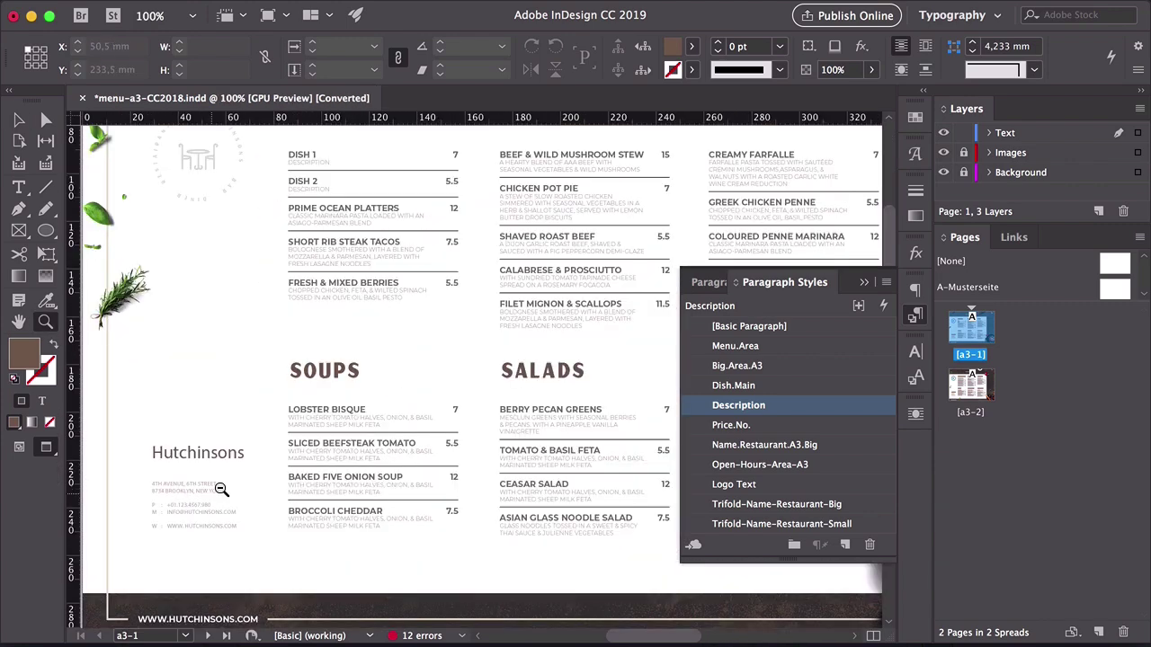
Reapply Trifold-Name-Restaurant-Small to the Hutchinsons name, clearing overrides
{"action": "key", "text": "v"}
{"action": "left_click", "coordinate": [223, 452]}
{"action": "double_click", "coordinate": [223, 452]}
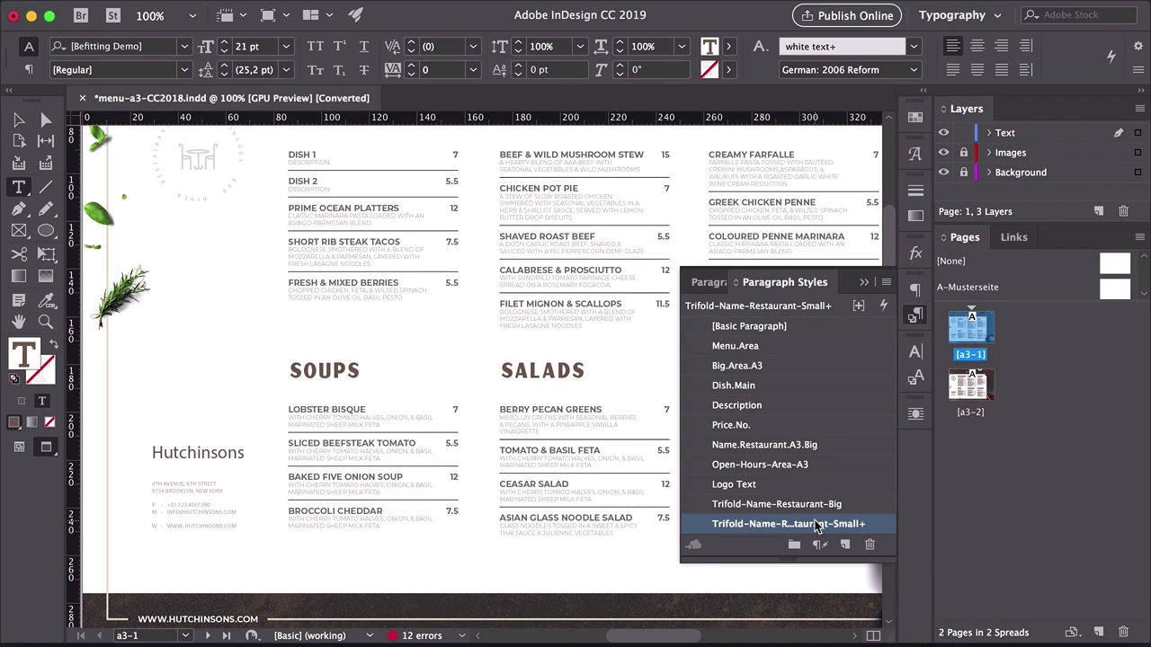
{"action": "left_click", "coordinate": [817, 524], "text": "alt"}
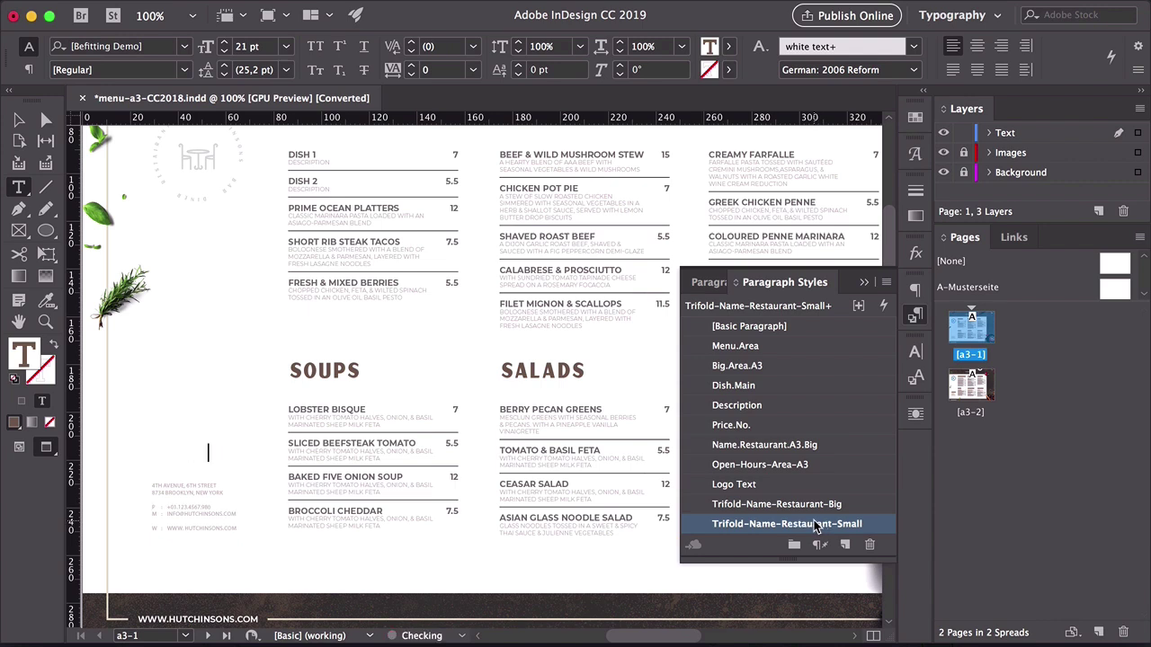
Colour the Hutchinsons name line with the Black Exchange swatch
{"action": "double_click", "coordinate": [193, 454]}
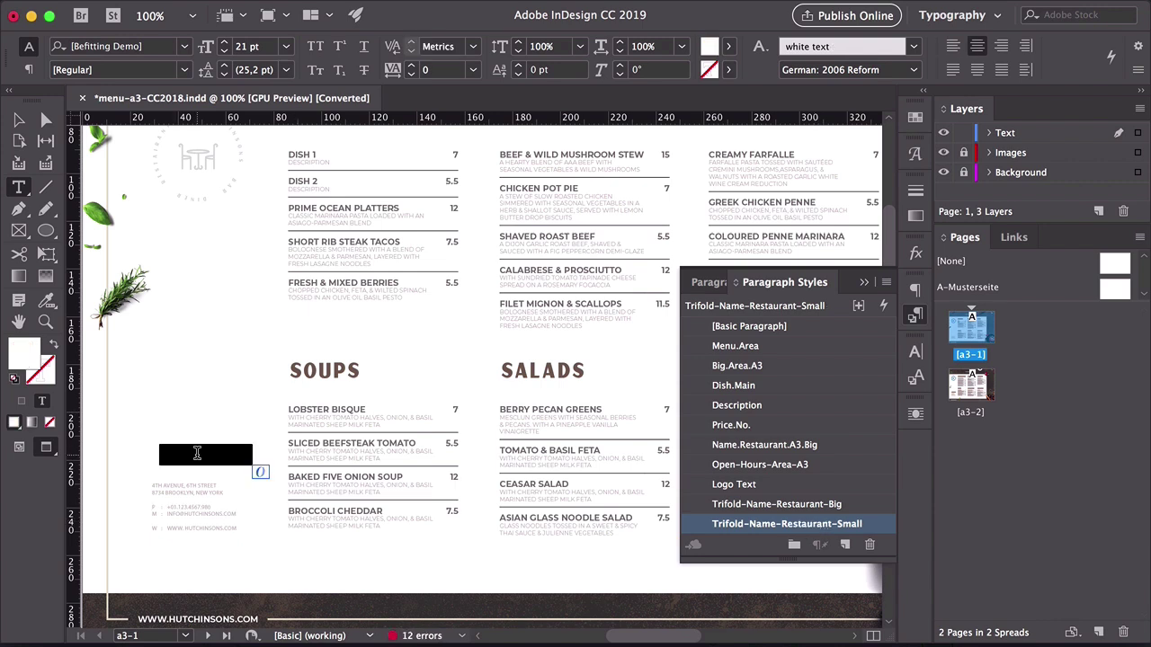
{"action": "triple_click", "coordinate": [196, 453]}
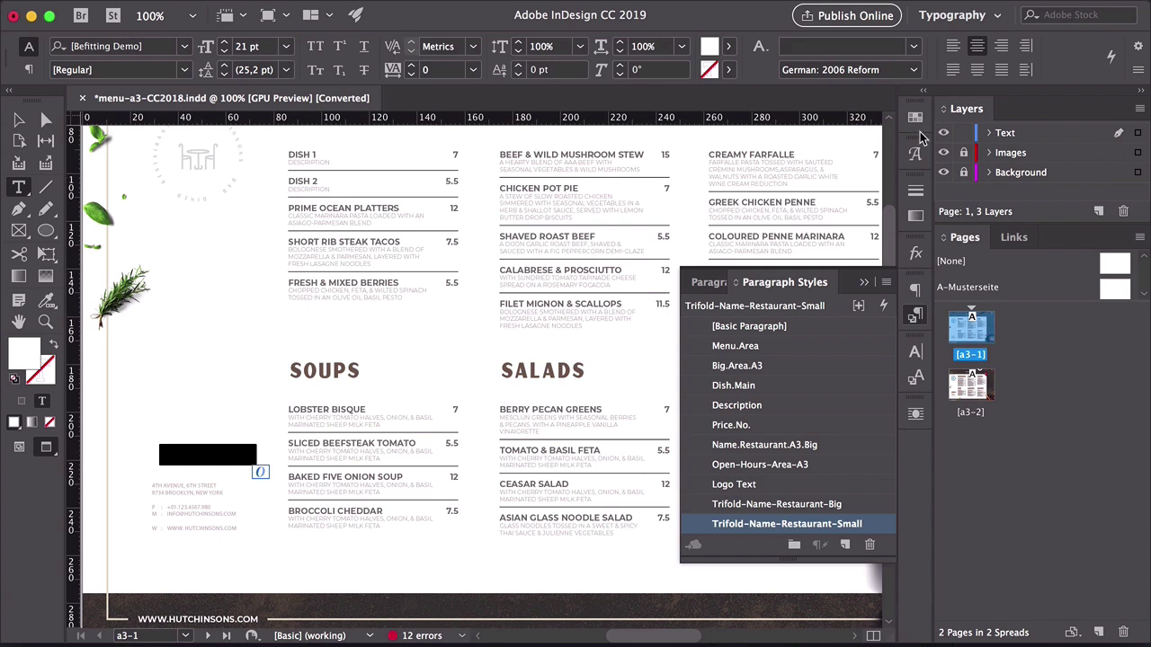
{"action": "left_click", "coordinate": [914, 117]}
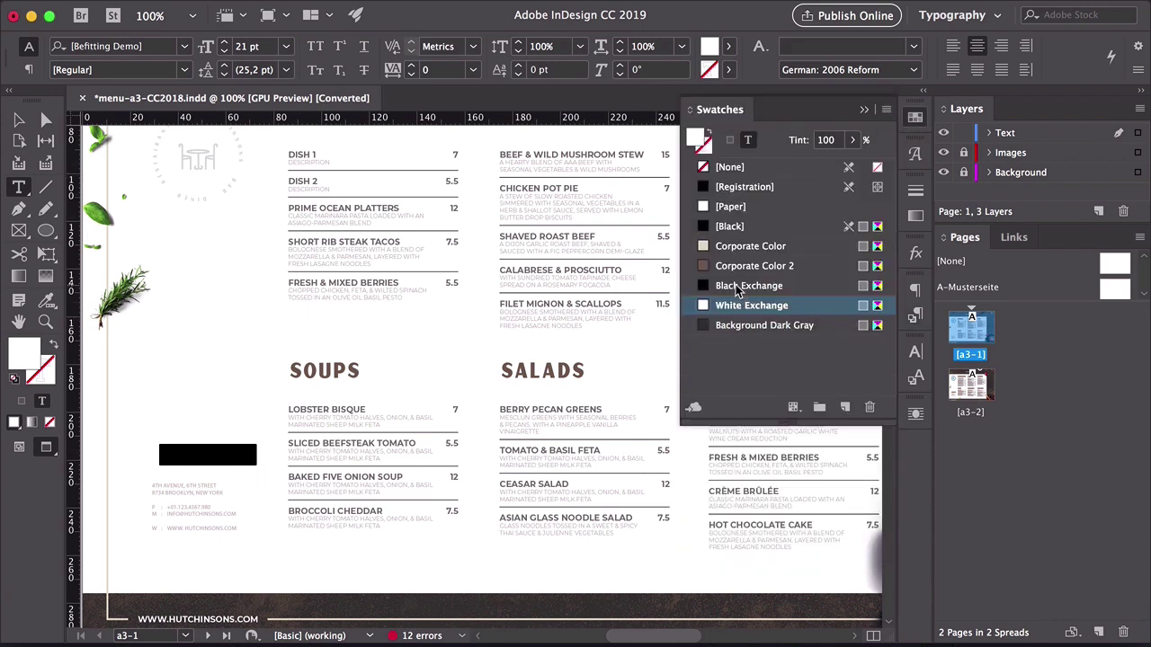
{"action": "left_click", "coordinate": [737, 286]}
{"action": "left_click", "coordinate": [18, 120]}
{"action": "left_click", "coordinate": [225, 389]}
{"action": "left_click", "coordinate": [864, 108]}
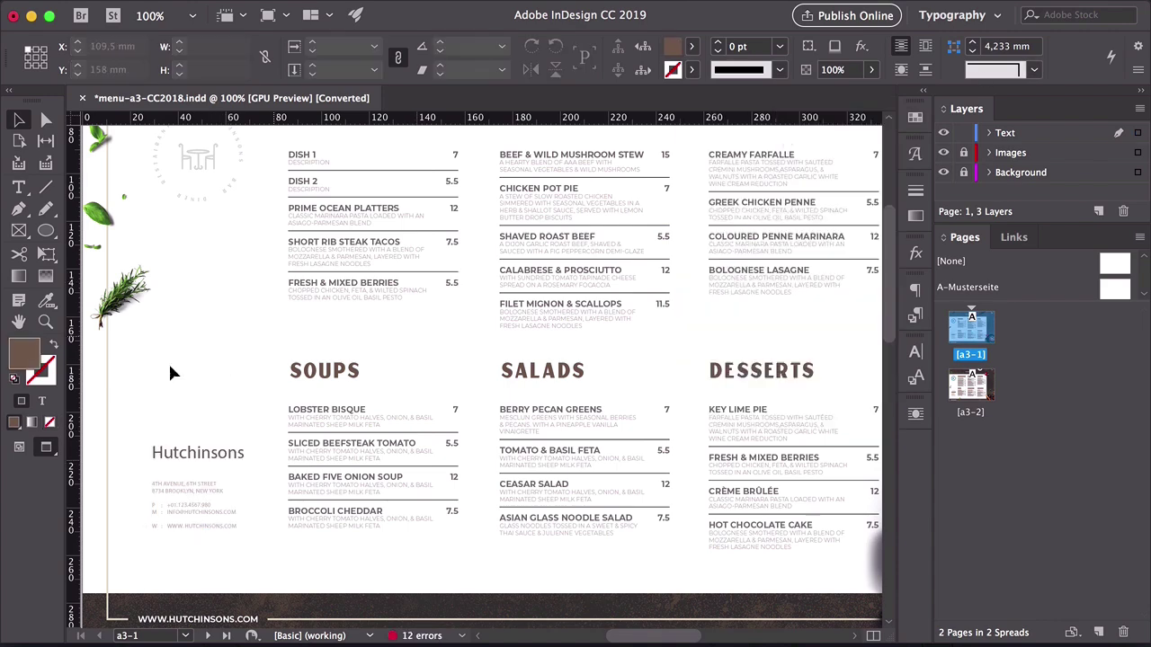
Scroll to page a3-2 and inspect the Longdinks and Non Alcoholic frames with guides shown
{"action": "scroll", "coordinate": [443, 376], "scroll_direction": "down", "scroll_amount": 4}
{"action": "scroll", "coordinate": [443, 367], "scroll_direction": "down", "scroll_amount": 15}
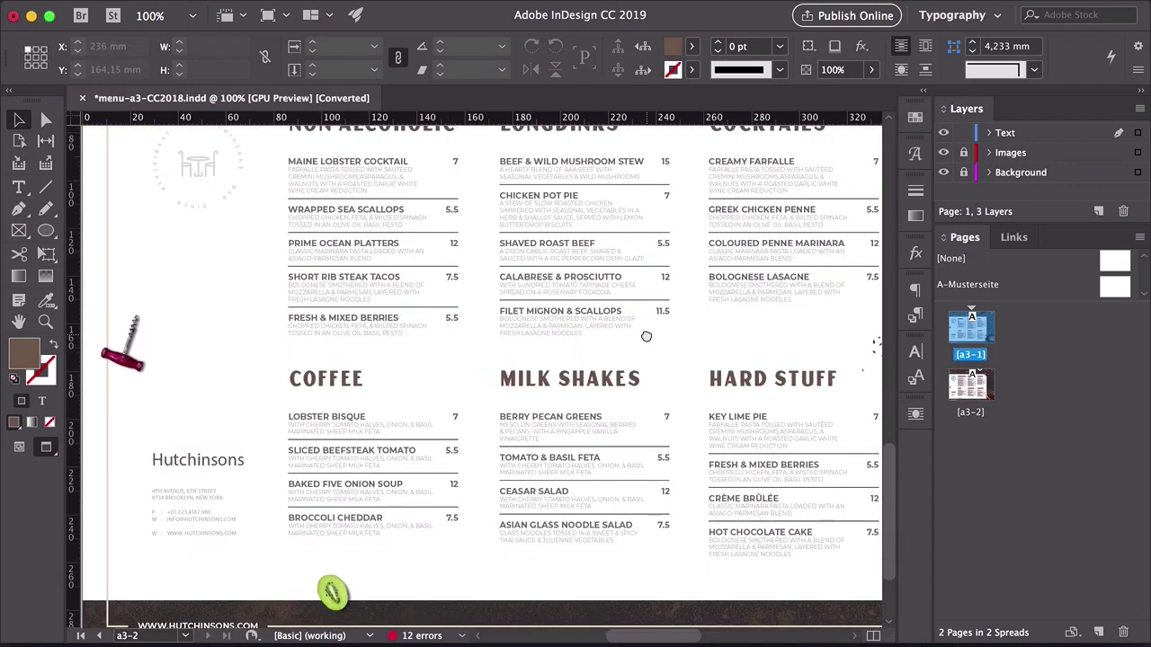
{"action": "scroll", "coordinate": [646, 334], "scroll_direction": "down", "scroll_amount": 5}
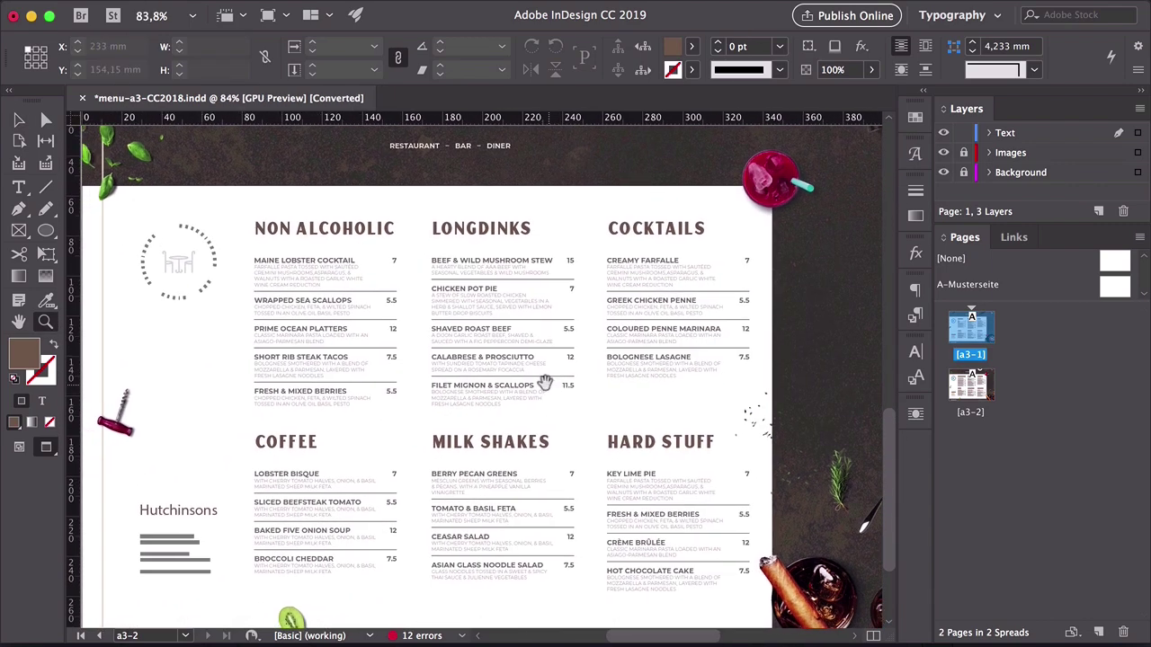
{"action": "key", "text": "v"}
{"action": "left_click", "coordinate": [530, 364]}
{"action": "key", "text": "w"}
{"action": "left_click", "coordinate": [330, 404]}
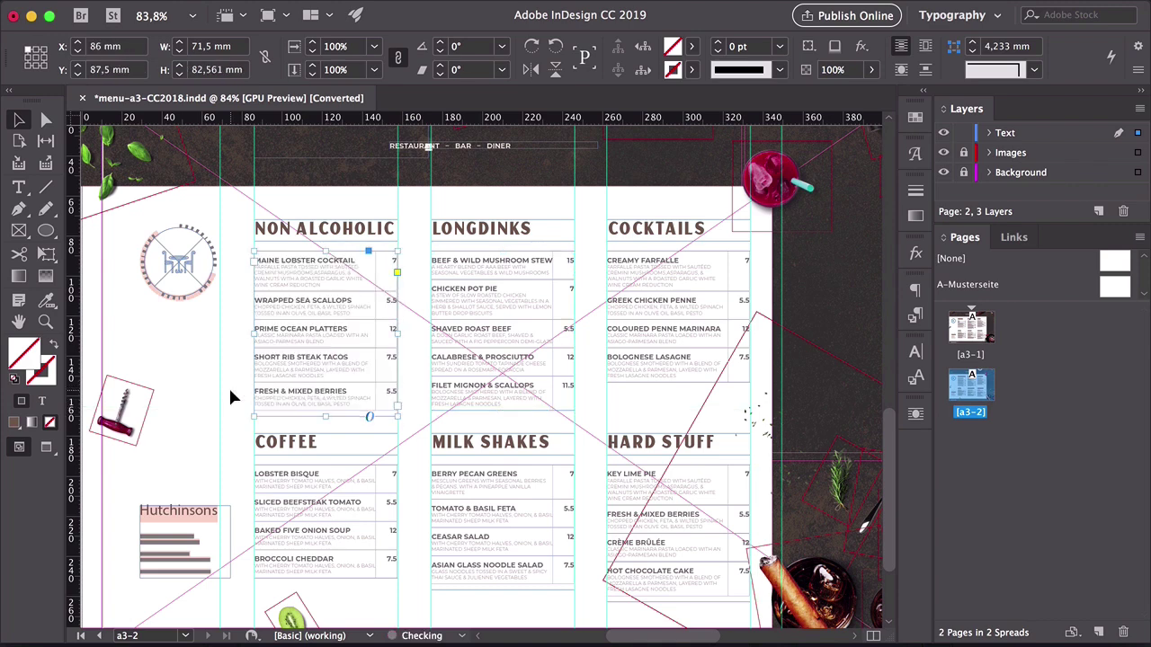
{"action": "key", "text": "w"}
{"action": "scroll", "coordinate": [381, 373], "scroll_direction": "up", "scroll_amount": 3}
{"action": "key", "text": "w"}
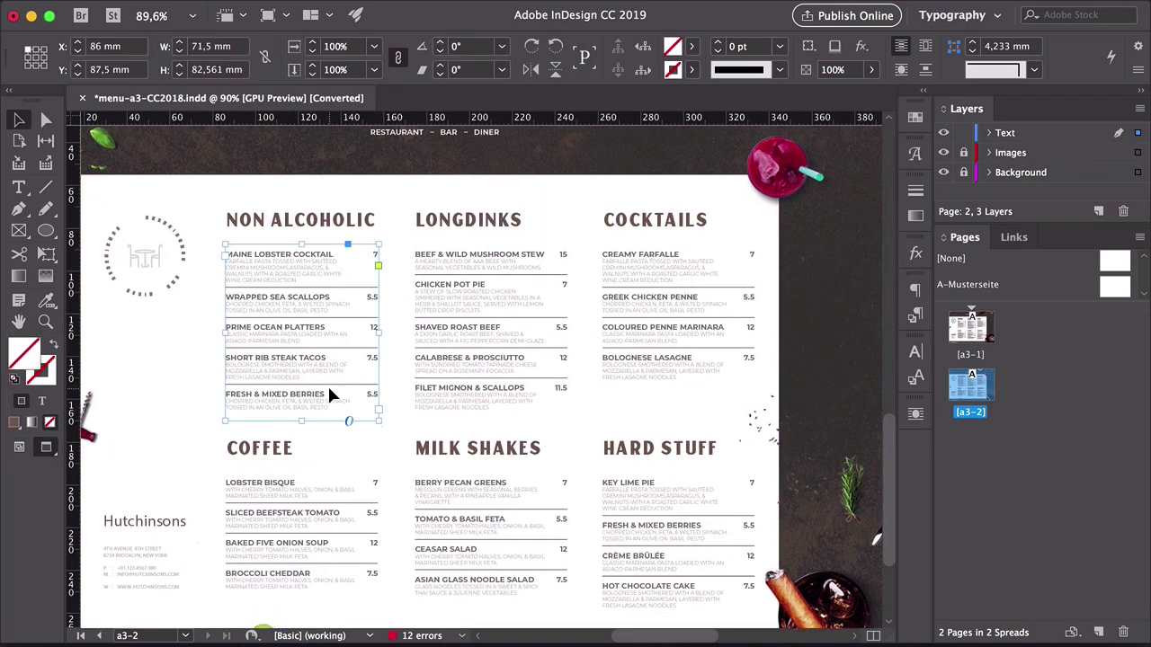
{"action": "left_click", "coordinate": [648, 395]}
{"action": "scroll", "coordinate": [649, 393], "scroll_direction": "up", "scroll_amount": 10}
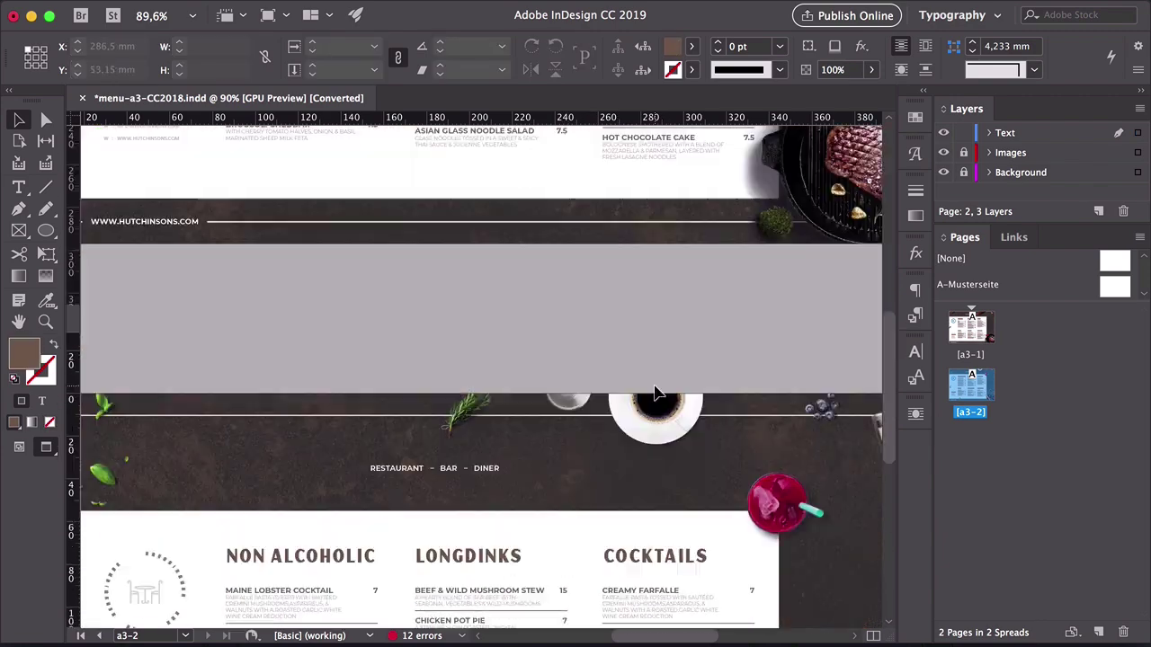
{"action": "scroll", "coordinate": [652, 393], "scroll_direction": "down", "scroll_amount": 10}
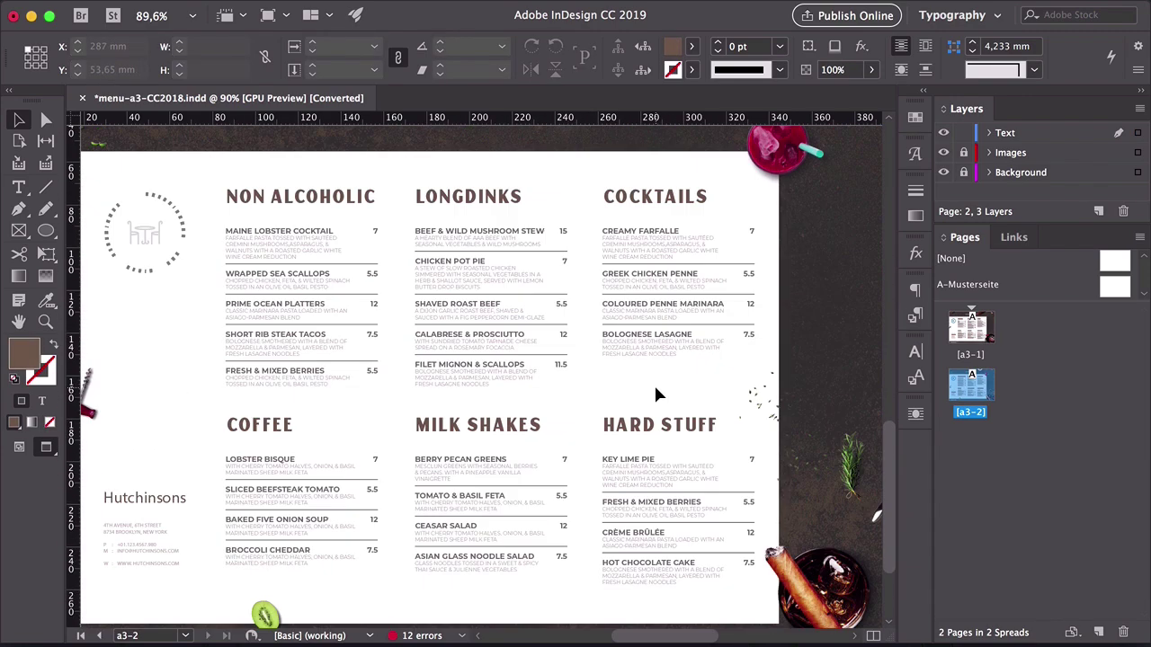
Lengthen the Cocktails text frame by dragging its bottom edge downward
{"action": "key", "text": "super+1"}
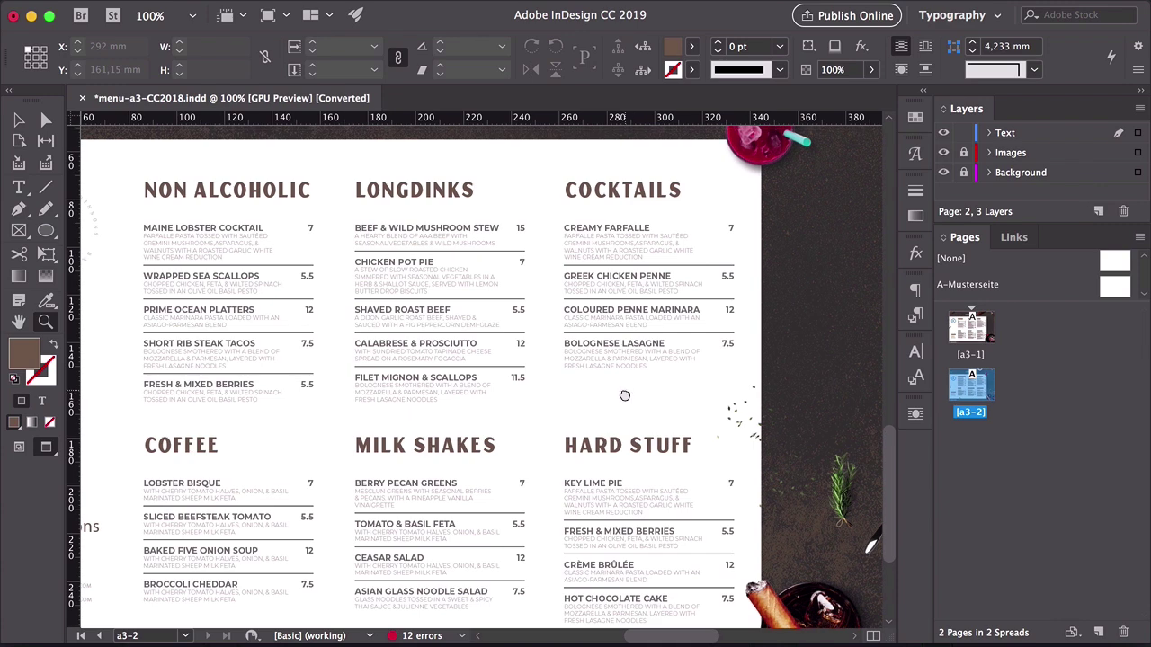
{"action": "left_click", "coordinate": [635, 374]}
{"action": "key", "text": "w"}
{"action": "left_click_drag", "start_coordinate": [648, 375], "coordinate": [659, 421]}
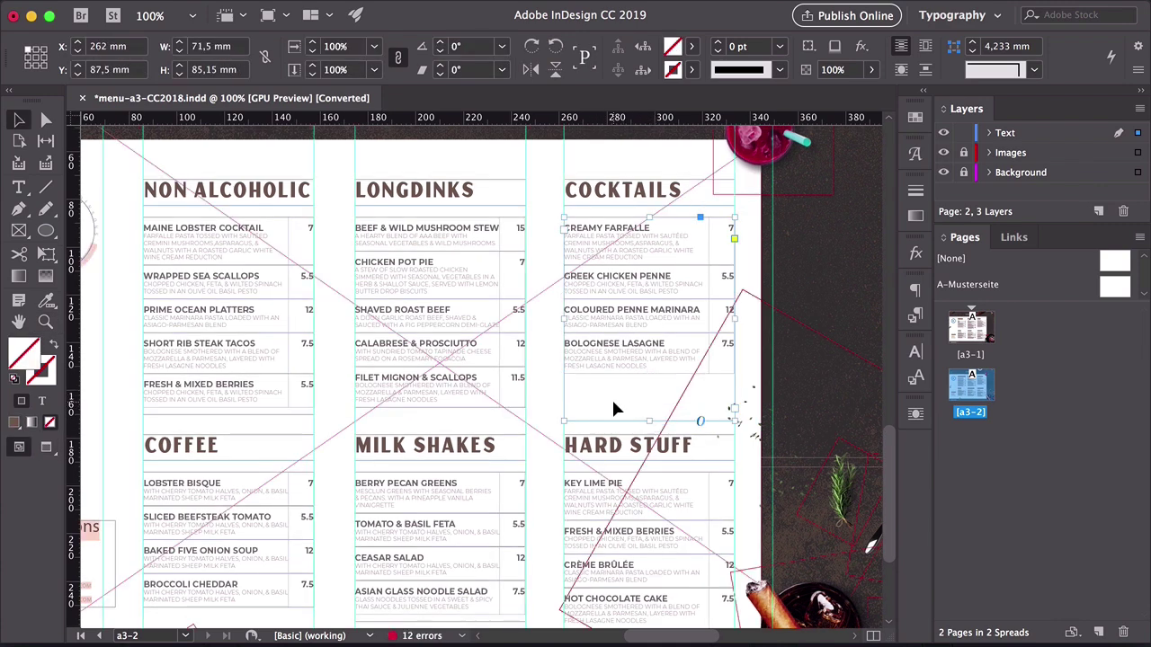
Show the Table panel, zoom to 150% and start editing the Bolognese Lasagne cell
{"action": "mouse_move", "coordinate": [439, 7]}
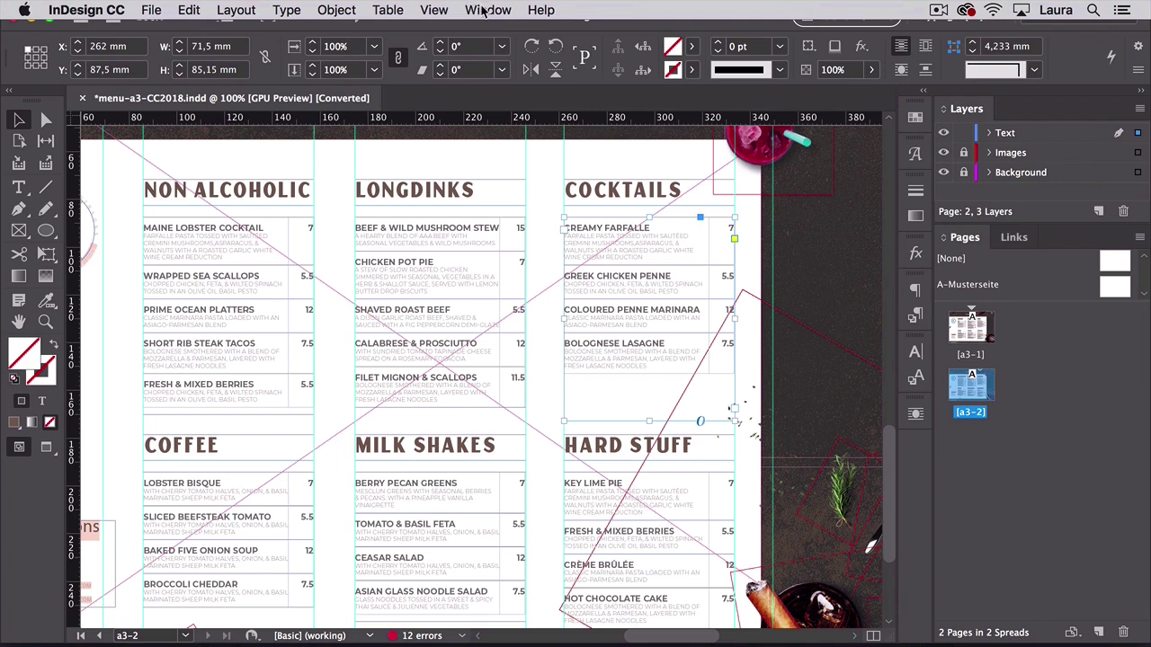
{"action": "left_click", "coordinate": [486, 9]}
{"action": "mouse_move", "coordinate": [611, 469]}
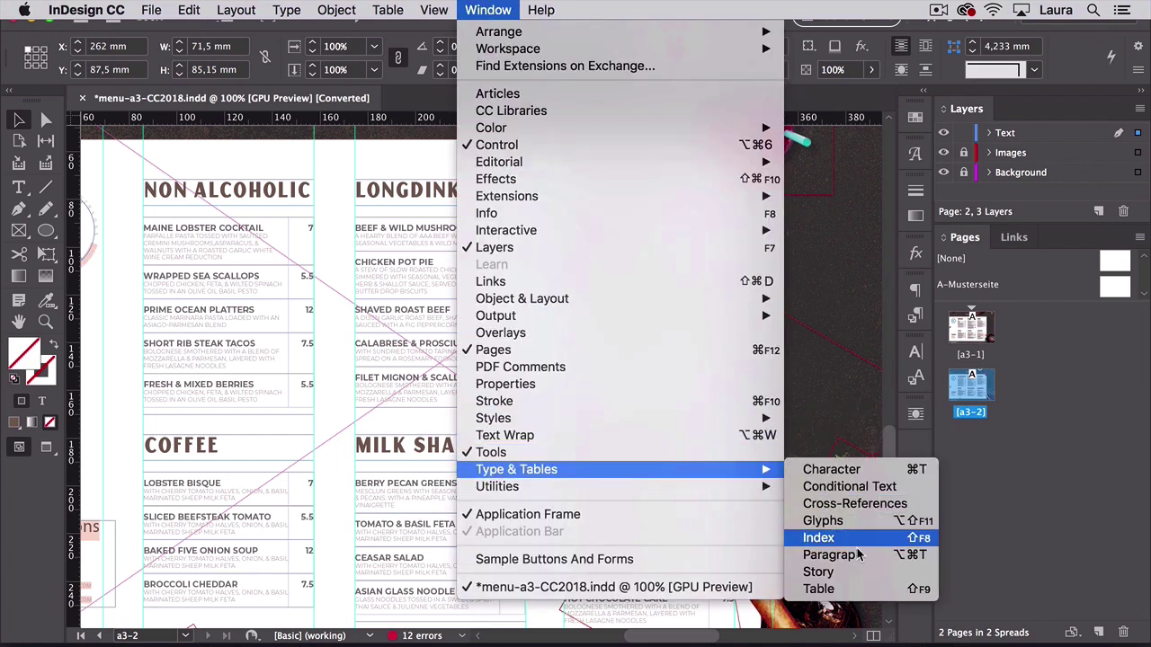
{"action": "left_click", "coordinate": [869, 589]}
{"action": "left_click_drag", "start_coordinate": [605, 342], "coordinate": [797, 231]}
{"action": "key", "text": "z"}
{"action": "left_click", "coordinate": [625, 320]}
{"action": "left_click_drag", "start_coordinate": [625, 320], "coordinate": [444, 347]}
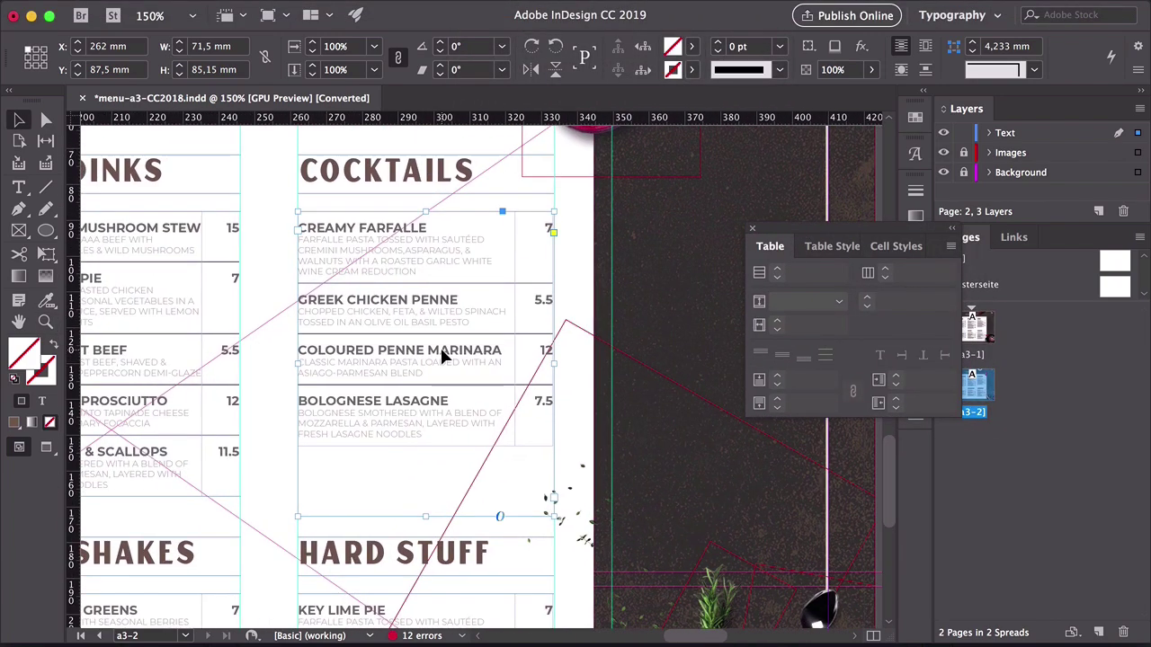
{"action": "key", "text": "v"}
{"action": "double_click", "coordinate": [480, 422]}
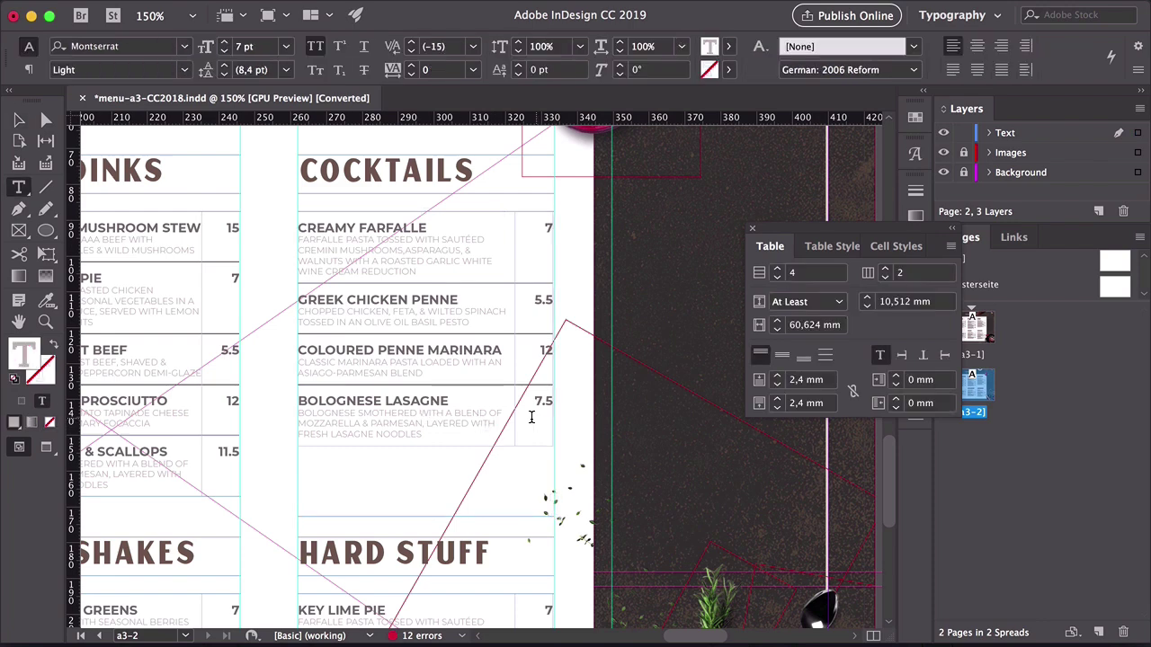
Add a fifth row to the Cocktails table, type DISH 1 and apply the Dish.Main style
{"action": "left_click", "coordinate": [778, 269]}
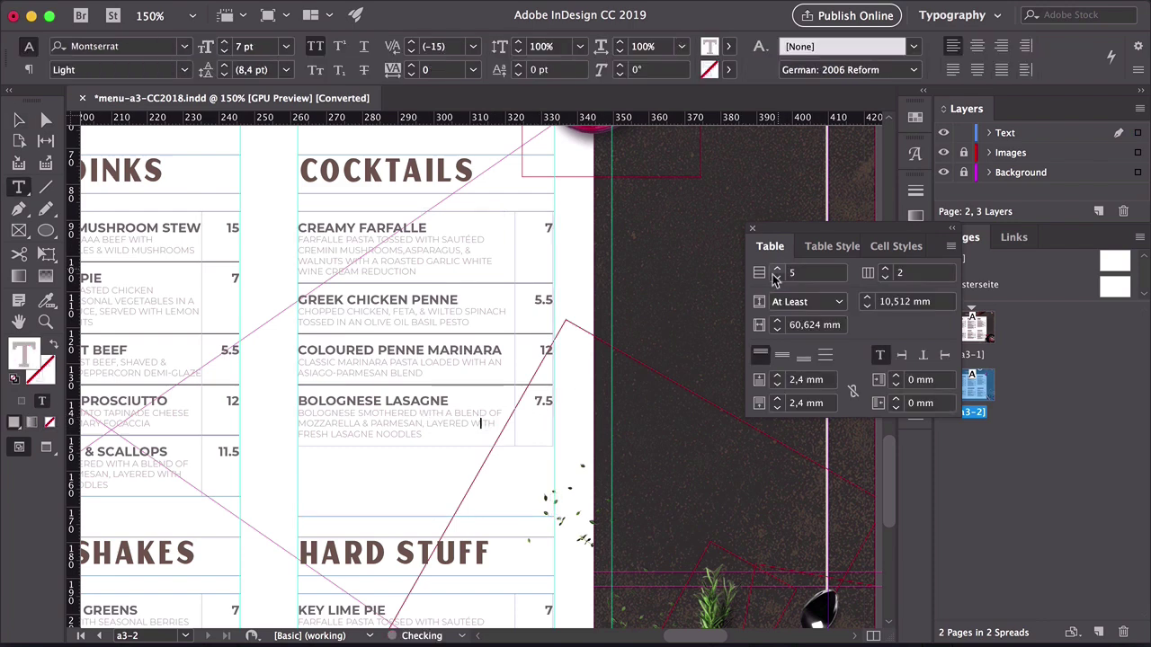
{"action": "left_click", "coordinate": [497, 470]}
{"action": "type", "text": "DISH 1"}
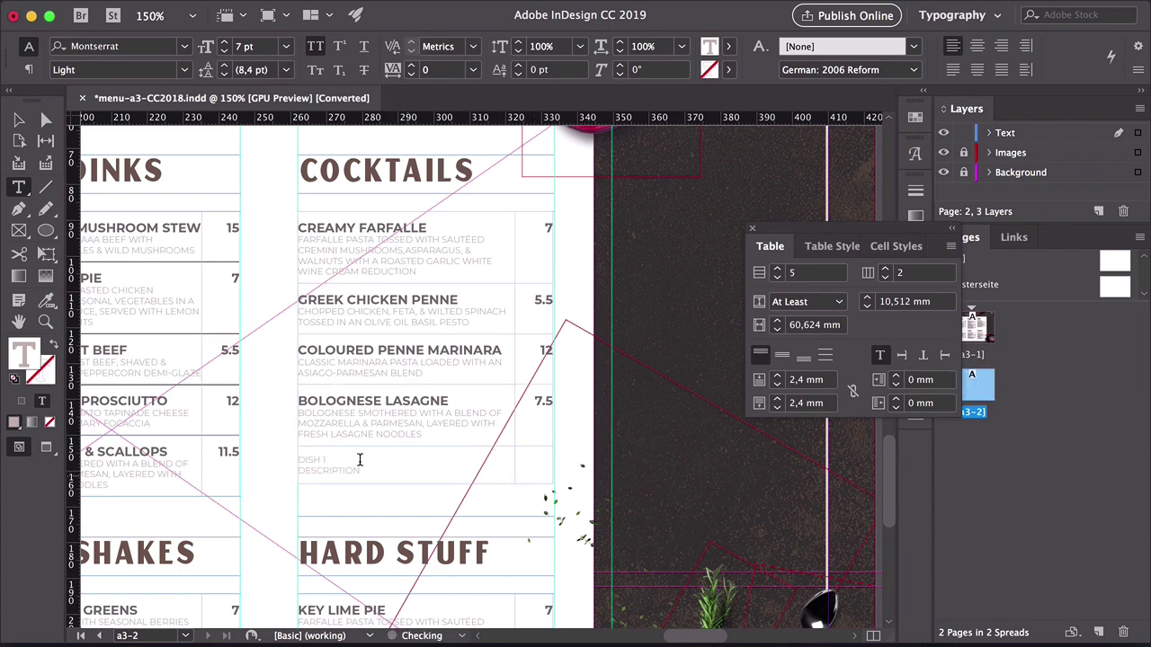
{"action": "left_click_drag", "start_coordinate": [854, 228], "coordinate": [751, 107]}
{"action": "left_click", "coordinate": [915, 378]}
{"action": "left_click", "coordinate": [919, 356]}
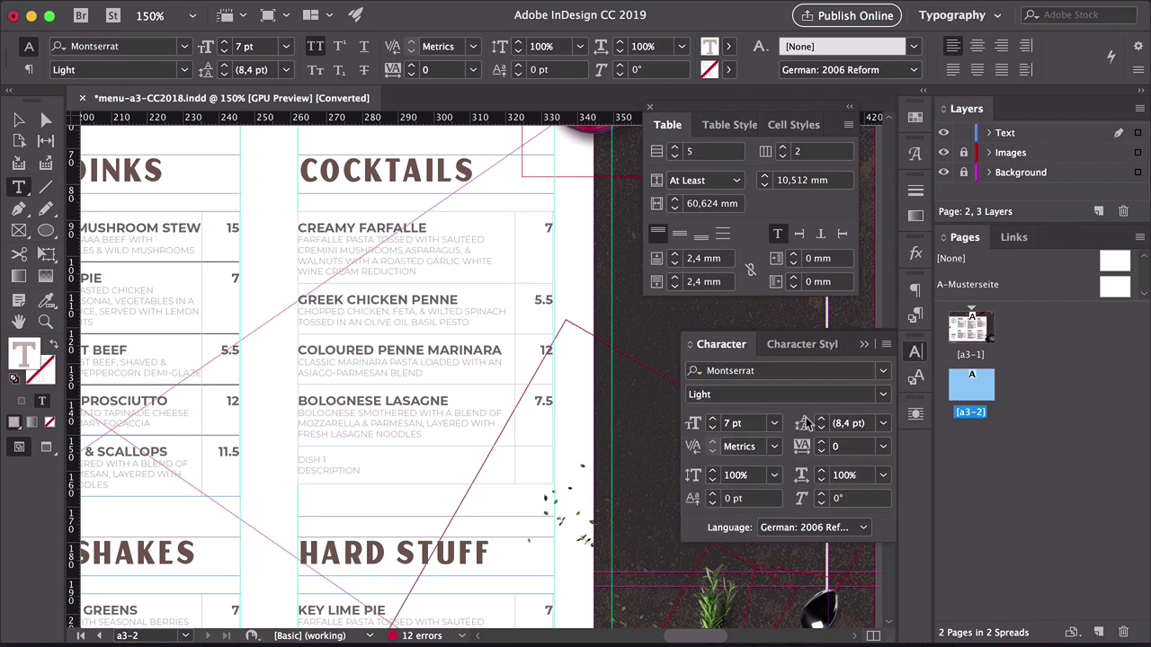
{"action": "left_click", "coordinate": [914, 314]}
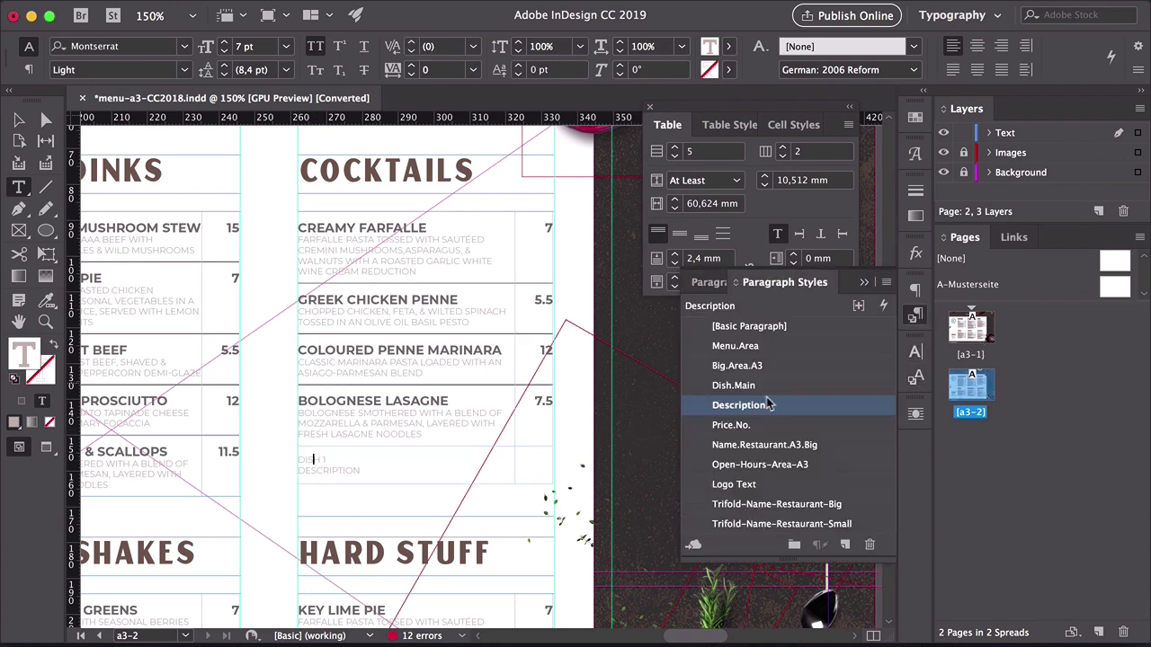
{"action": "triple_click", "coordinate": [334, 459]}
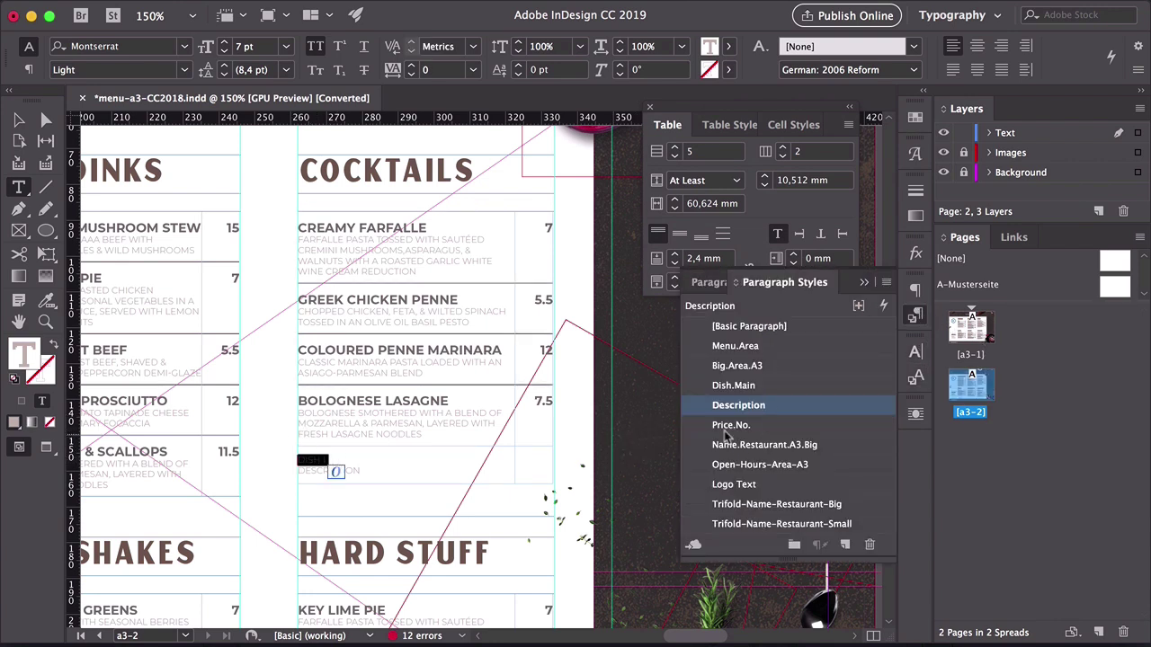
{"action": "left_click", "coordinate": [773, 385]}
Enter price 10 in the new row and apply Price.No. after undoing wrong styles
{"action": "left_click", "coordinate": [355, 475]}
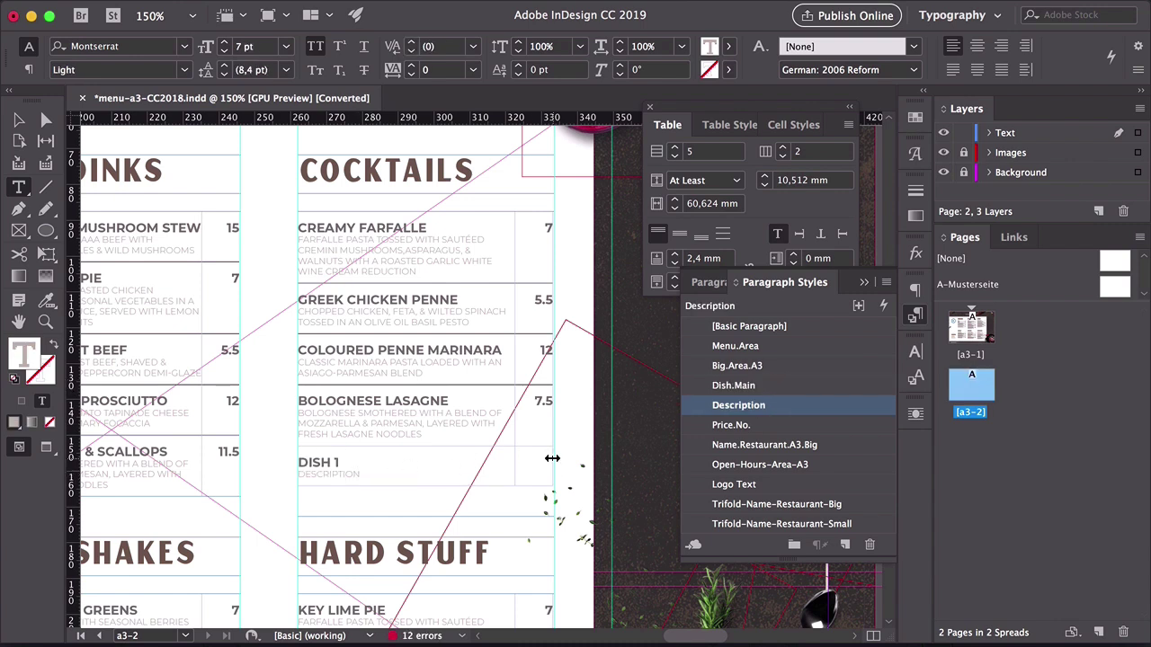
{"action": "left_click", "coordinate": [529, 466]}
{"action": "type", "text": "10"}
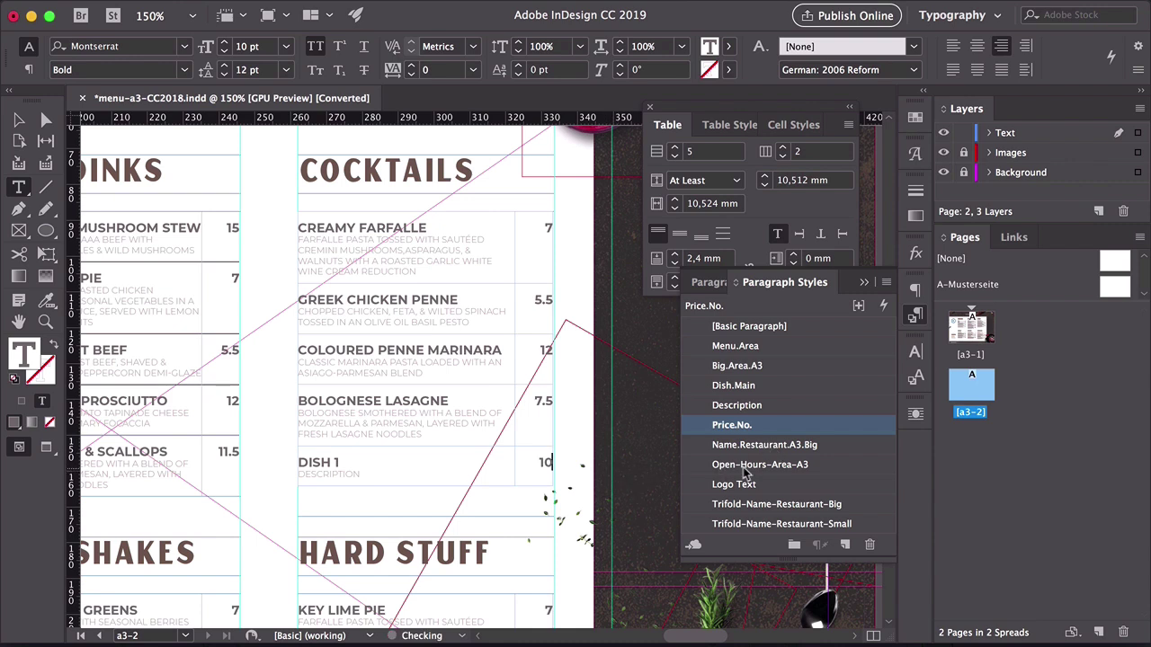
{"action": "left_click", "coordinate": [766, 447]}
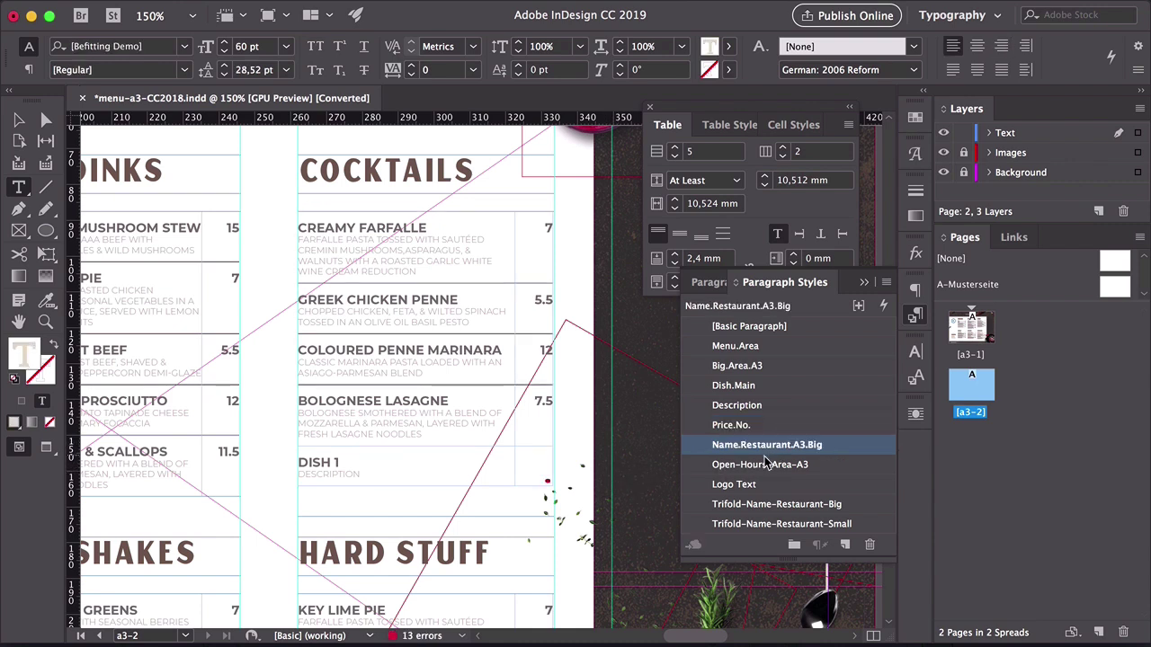
{"action": "key", "text": "ctrl+z"}
{"action": "left_click", "coordinate": [760, 465]}
{"action": "key", "text": "ctrl+z"}
{"action": "left_click", "coordinate": [753, 486]}
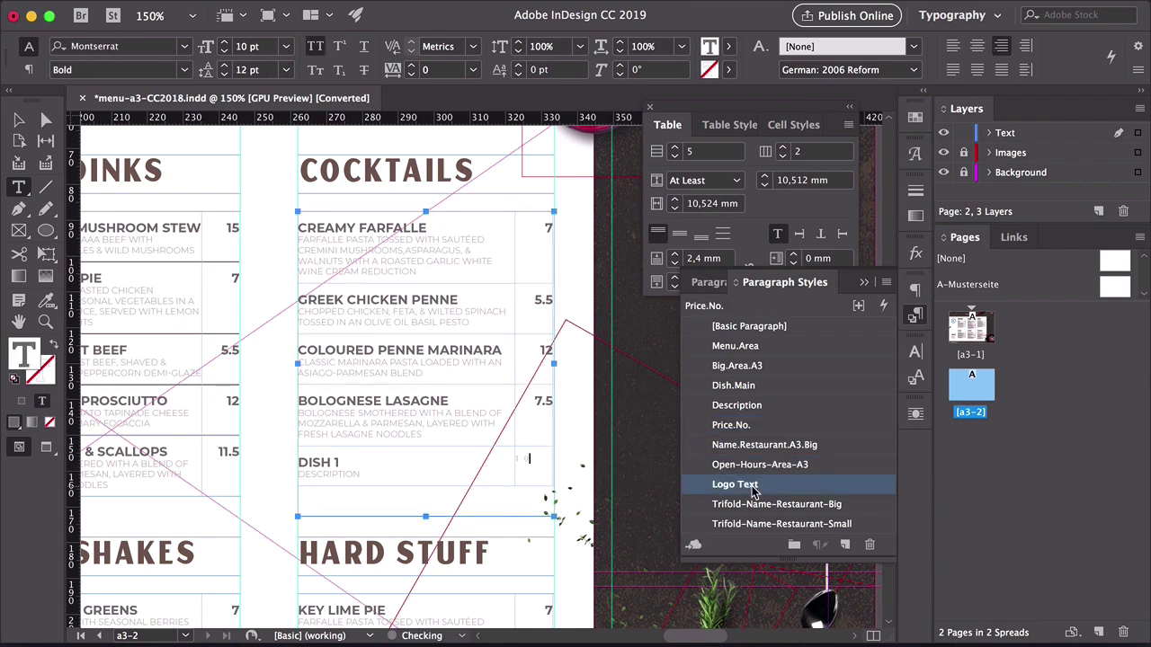
{"action": "left_click", "coordinate": [751, 428]}
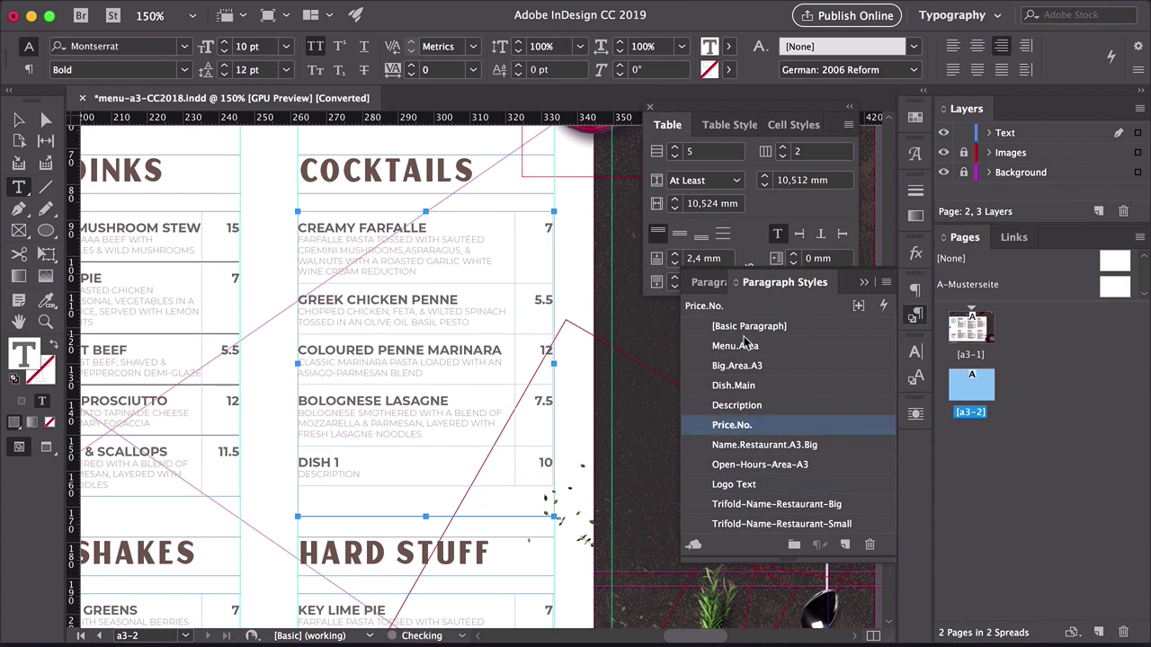
Compare other paragraph styles on the price, settle on Price.No., and deselect the table
{"action": "left_click", "coordinate": [746, 346]}
{"action": "left_click", "coordinate": [743, 374]}
{"action": "left_click", "coordinate": [743, 384]}
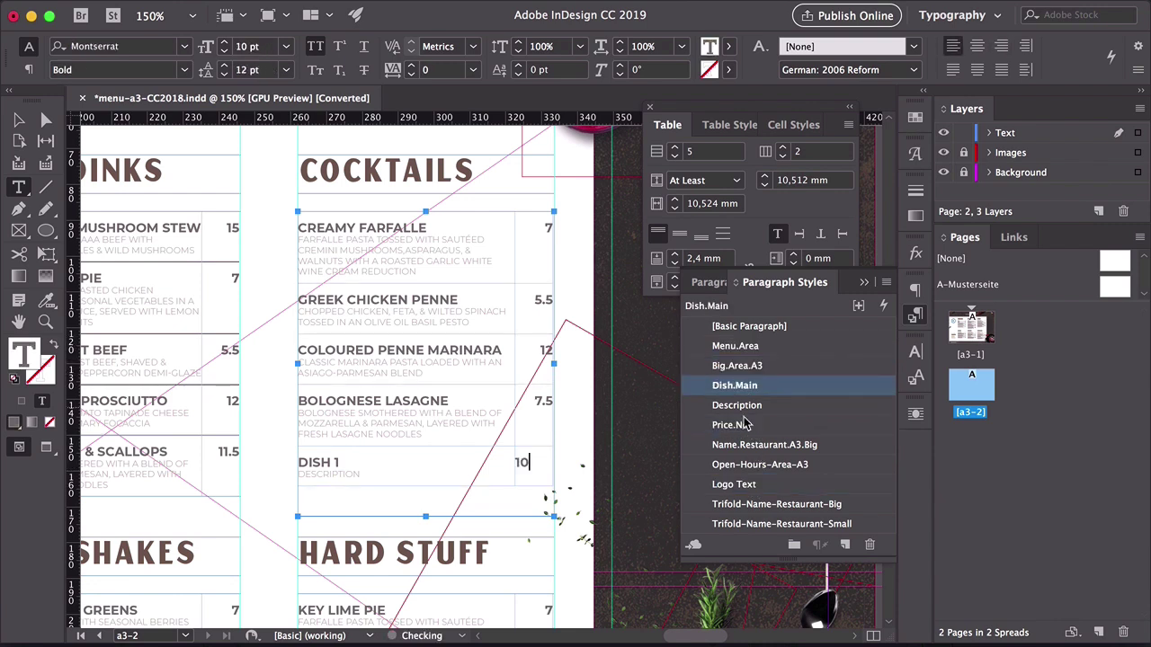
{"action": "left_click", "coordinate": [746, 405]}
{"action": "left_click", "coordinate": [746, 425]}
{"action": "key", "text": "Escape"}
{"action": "left_click", "coordinate": [265, 153]}
{"action": "double_click", "coordinate": [783, 406]}
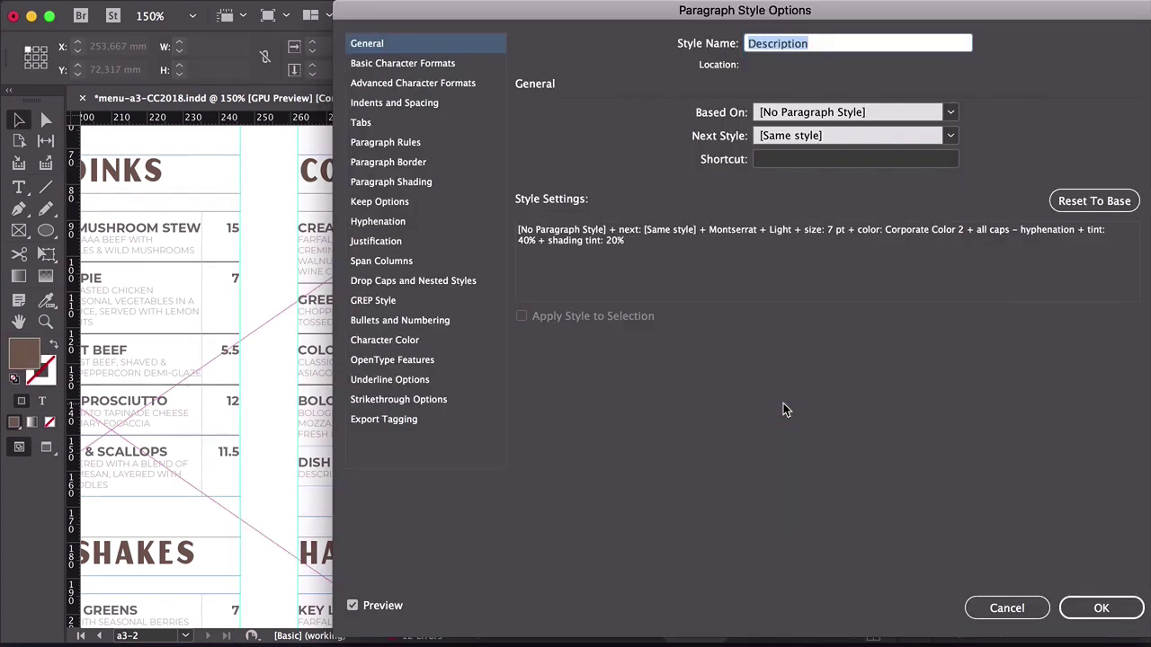
{"action": "left_click", "coordinate": [439, 65]}
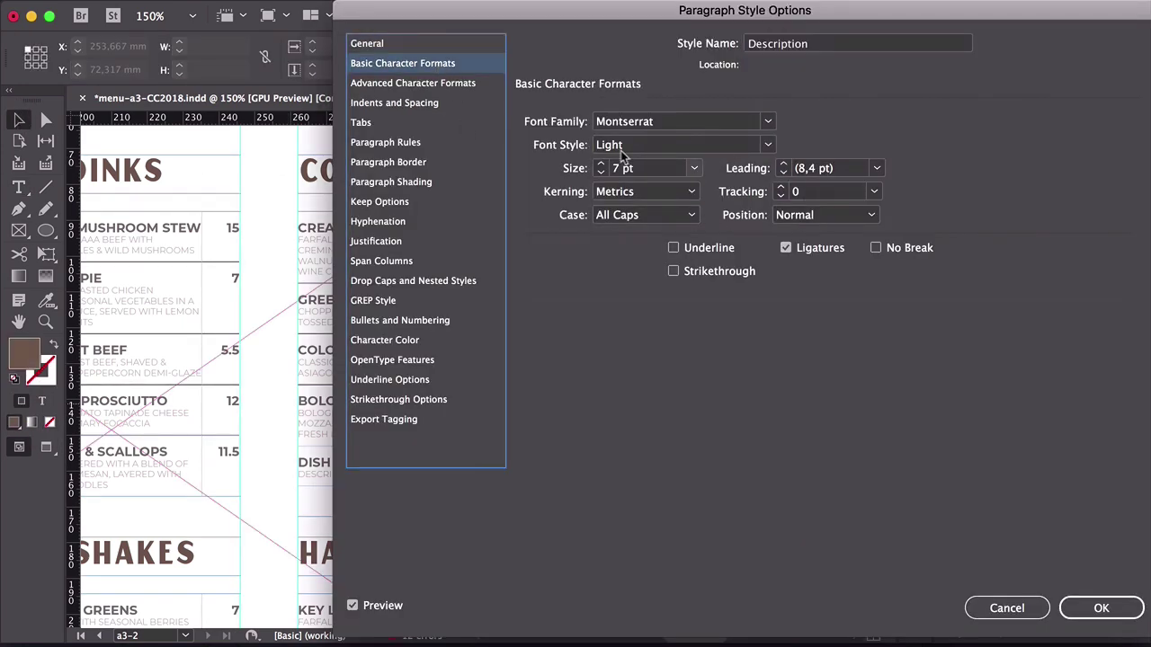
{"action": "left_click", "coordinate": [441, 85]}
{"action": "left_click", "coordinate": [426, 104]}
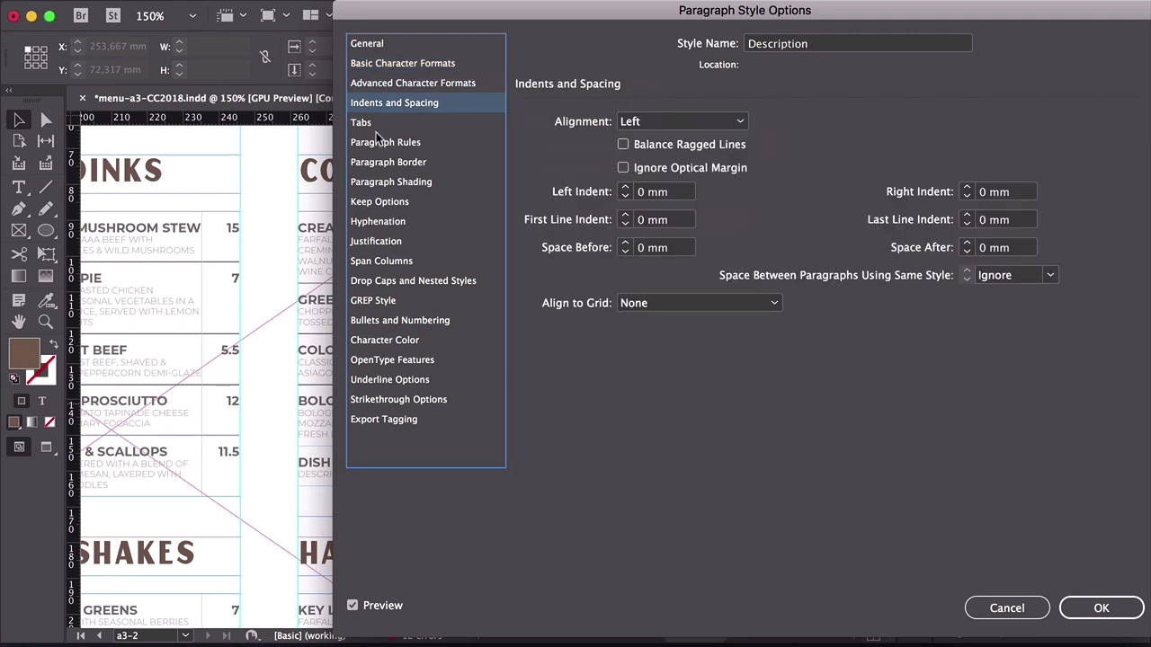
{"action": "left_click", "coordinate": [401, 338]}
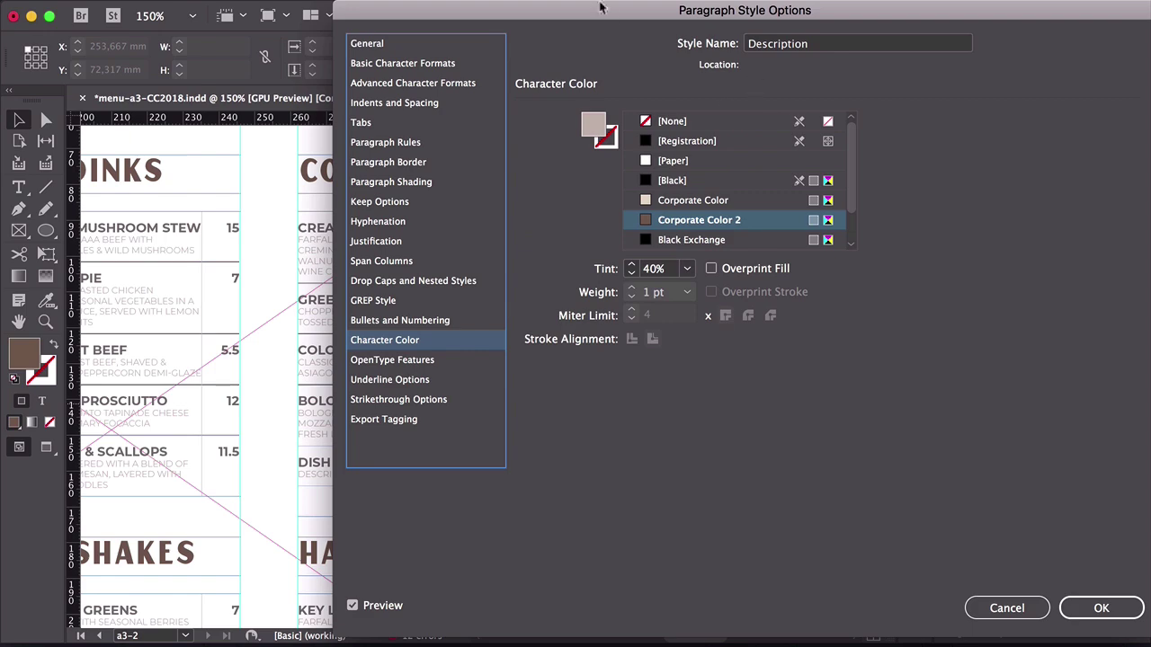
{"action": "left_click", "coordinate": [1099, 609]}
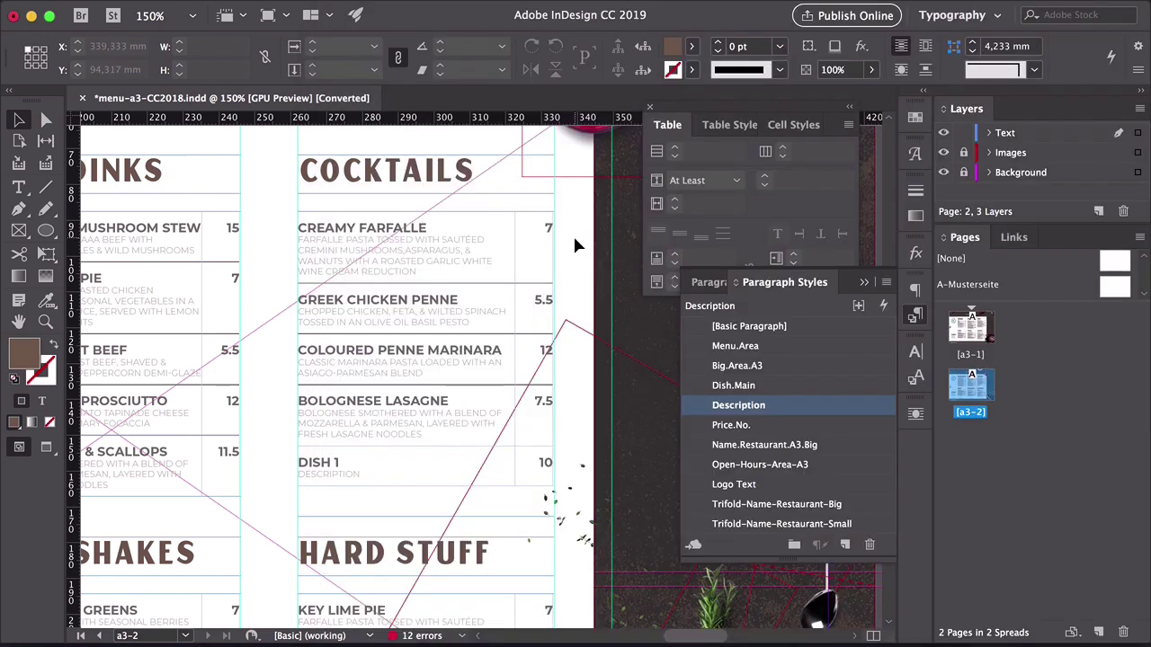
Select Cocktails table rows and paste the Bolognese Lasagne row over DISH 1
{"action": "key", "text": "w"}
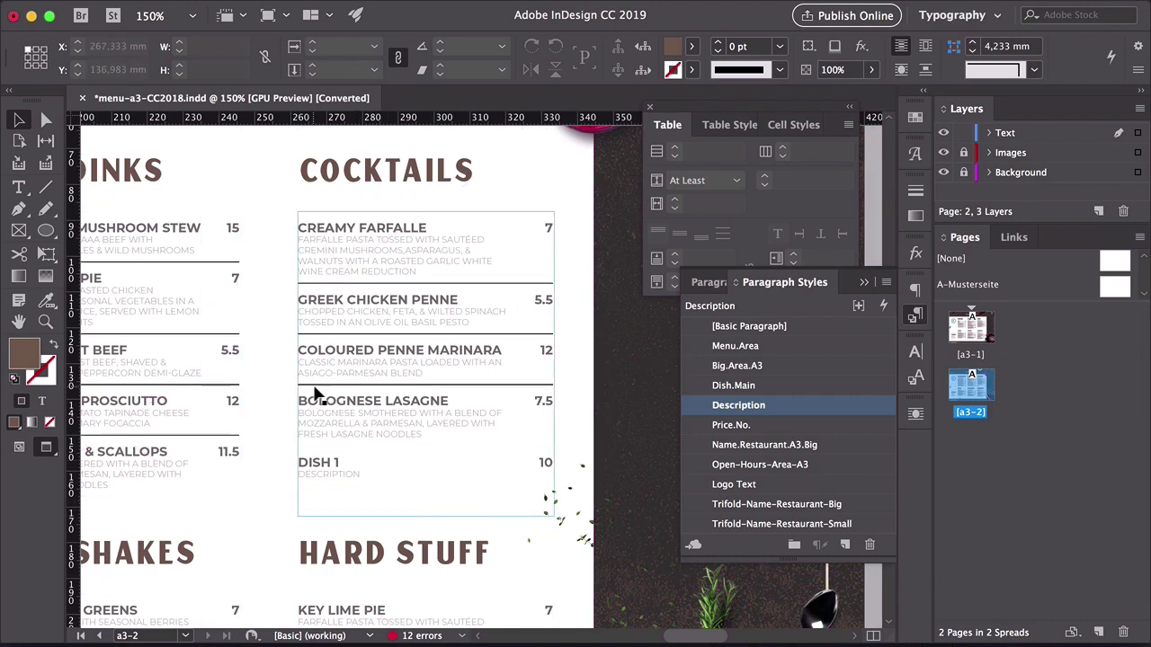
{"action": "double_click", "coordinate": [463, 398]}
{"action": "double_click", "coordinate": [463, 398]}
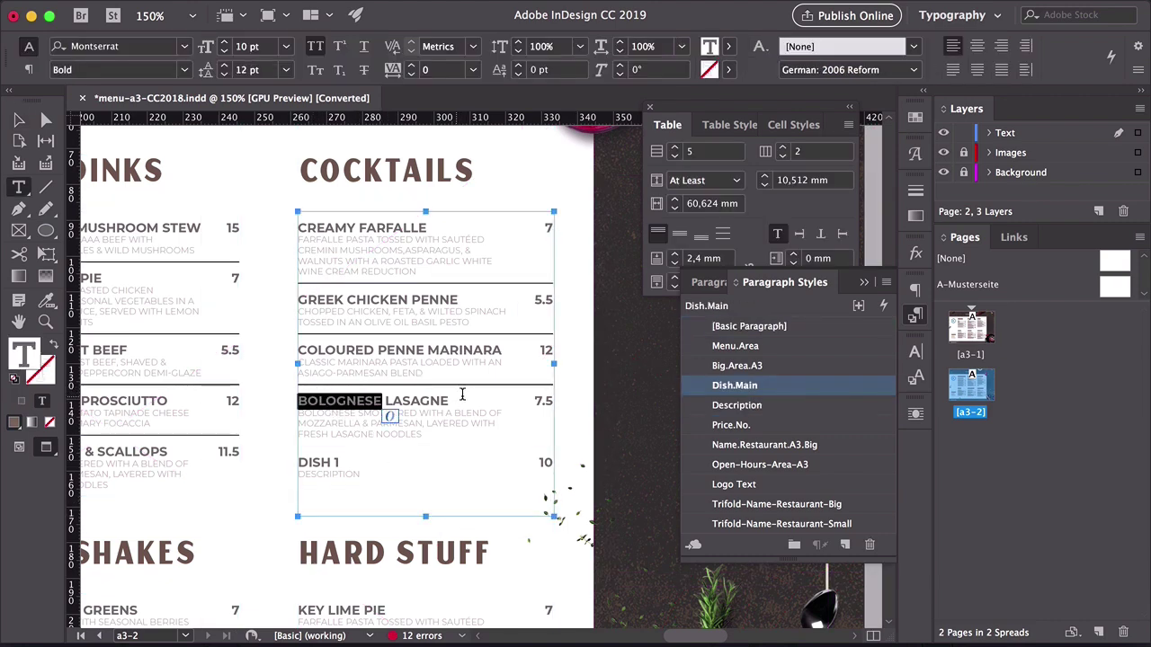
{"action": "left_click", "coordinate": [864, 284]}
{"action": "left_click_drag", "start_coordinate": [769, 101], "coordinate": [757, 90]}
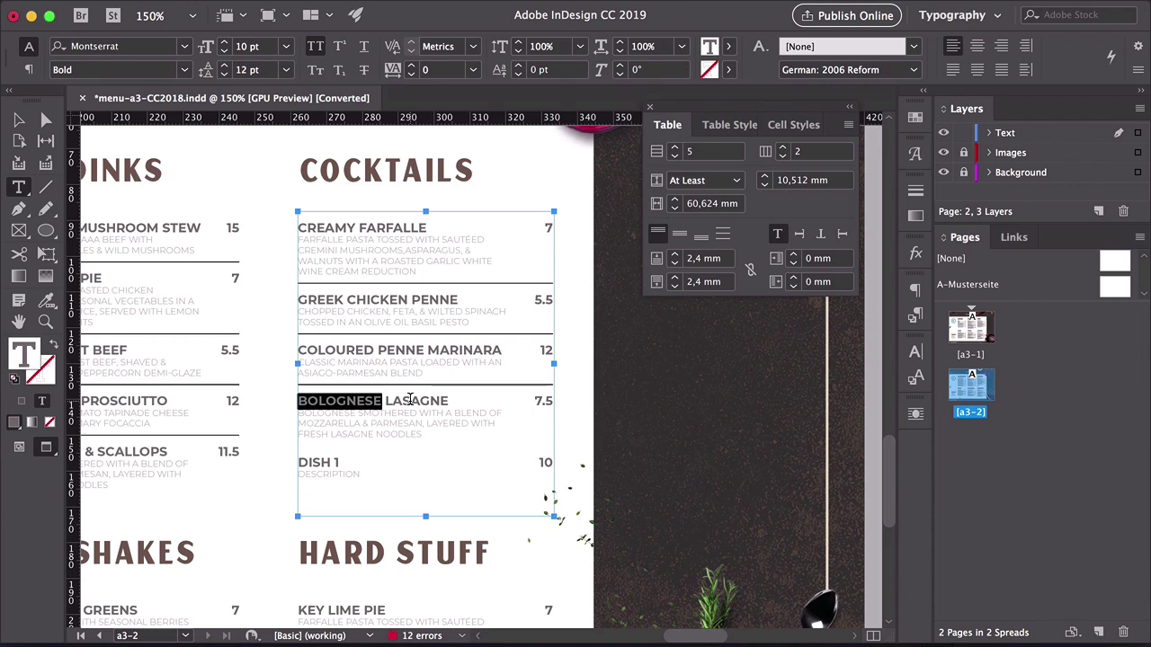
{"action": "left_click_drag", "start_coordinate": [299, 350], "coordinate": [531, 355]}
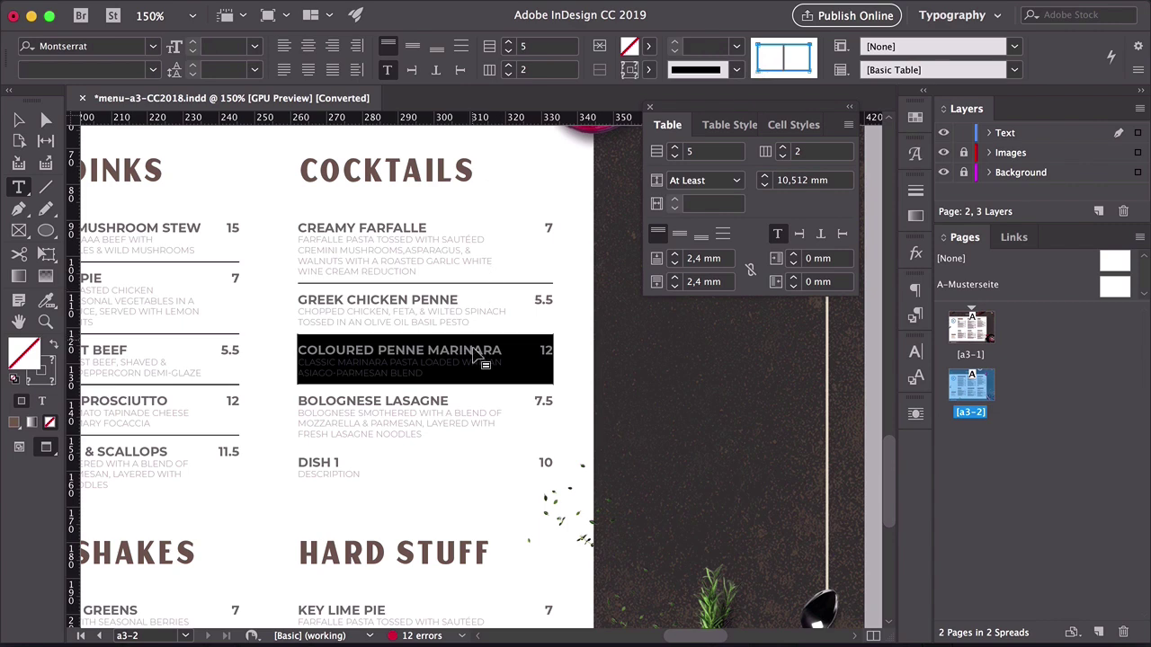
{"action": "left_click", "coordinate": [425, 354]}
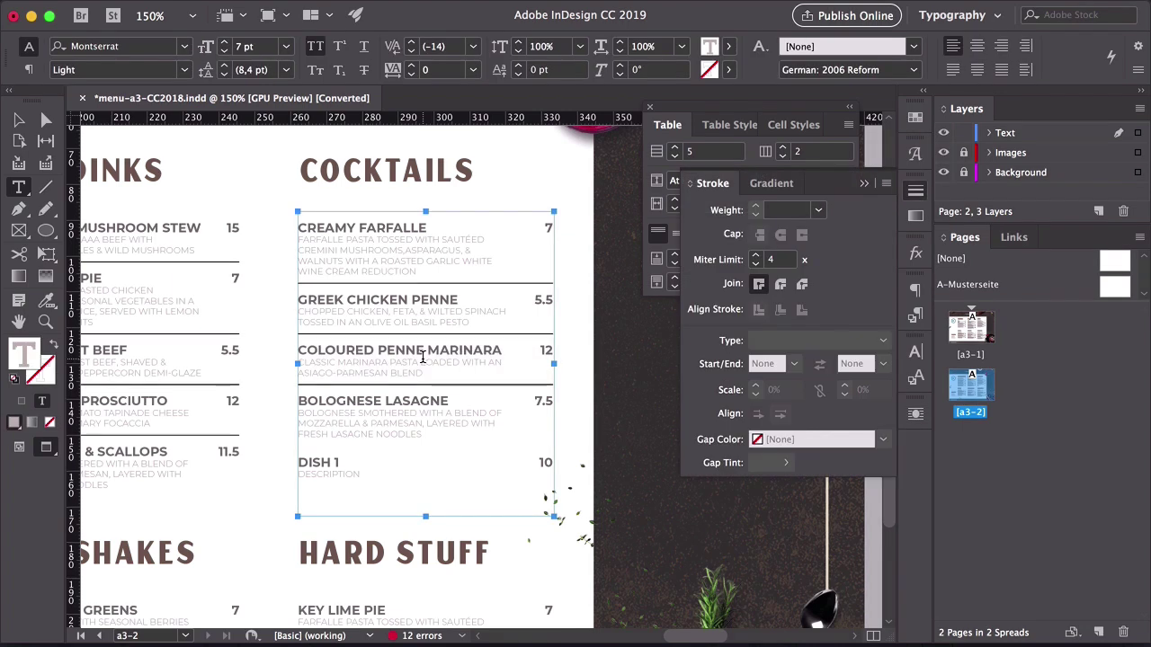
{"action": "left_click_drag", "start_coordinate": [300, 299], "coordinate": [539, 296]}
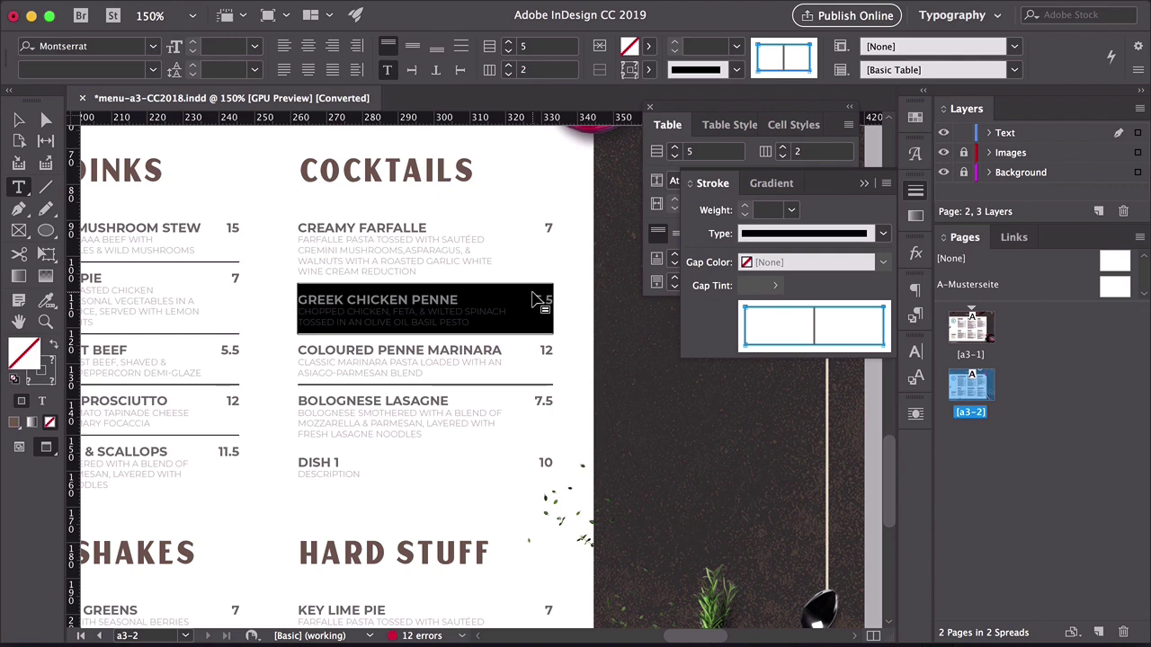
{"action": "left_click", "coordinate": [539, 309]}
{"action": "left_click_drag", "start_coordinate": [305, 406], "coordinate": [539, 413]}
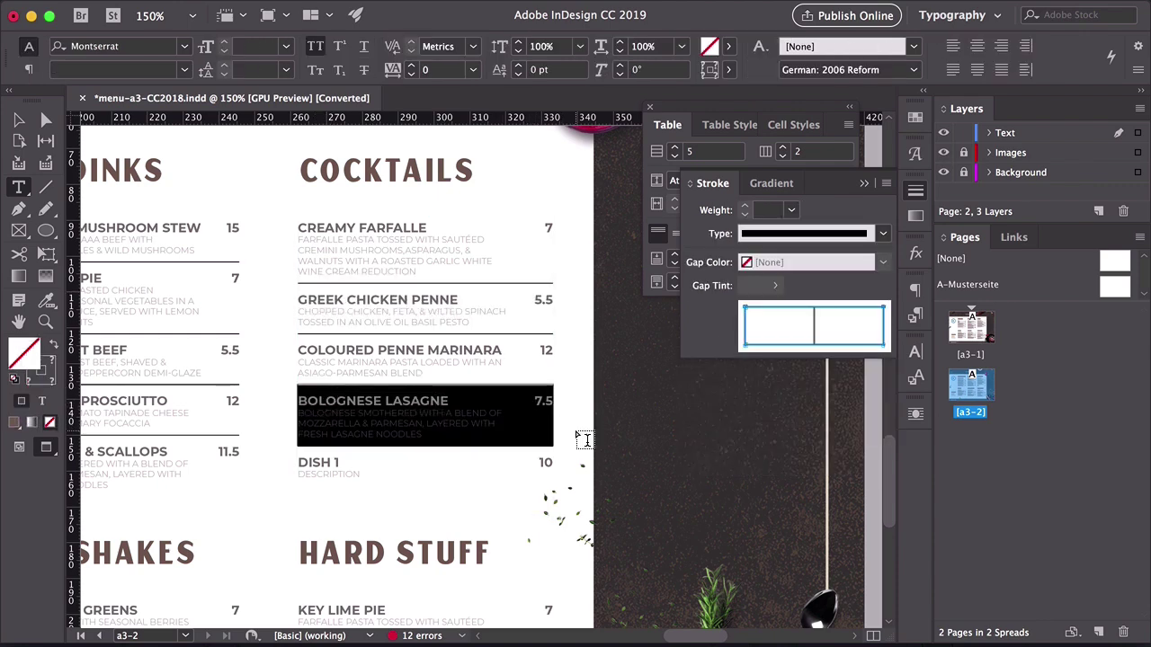
{"action": "left_click_drag", "start_coordinate": [367, 476], "coordinate": [539, 481]}
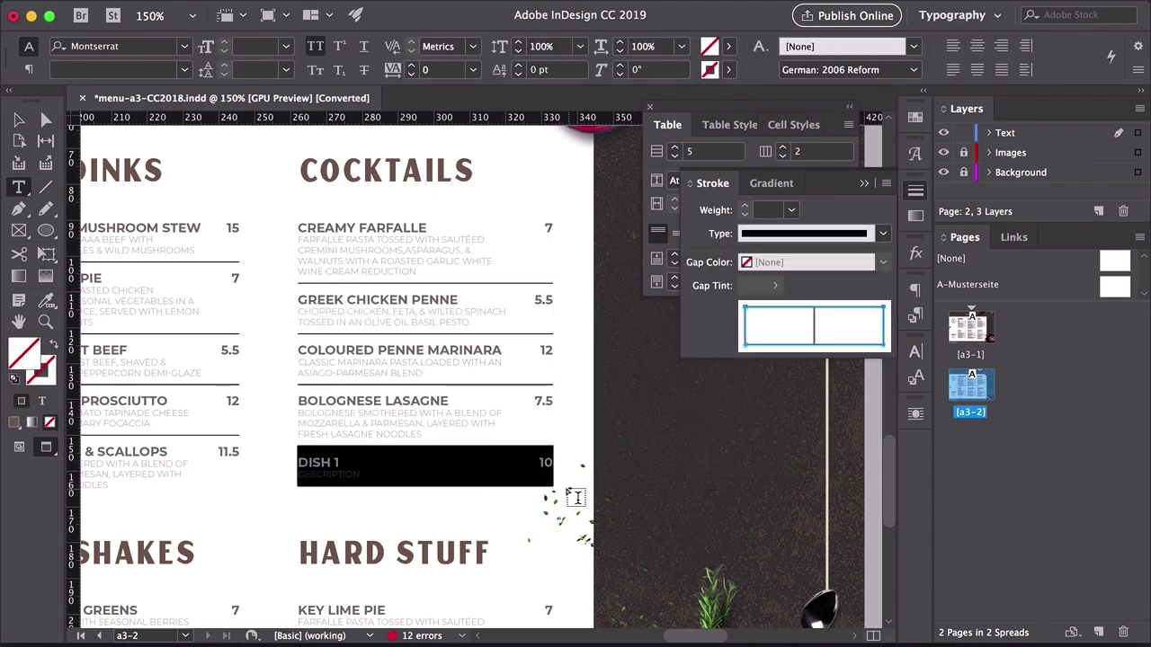
{"action": "type", "text": "BOLOGNESE LASAGNE BOLOGNESE SMOTHERED WITH A BLEND OF MOZZARELLA & PARMESAN, LAYERED WITH FRESH LASAGNE NOODLES\t7.5"}
Zoom in on the Cocktails table and undo the pasted Bolognese Lasagne row
{"action": "key", "text": "Escape"}
{"action": "key", "text": "z"}
{"action": "left_click", "coordinate": [544, 505]}
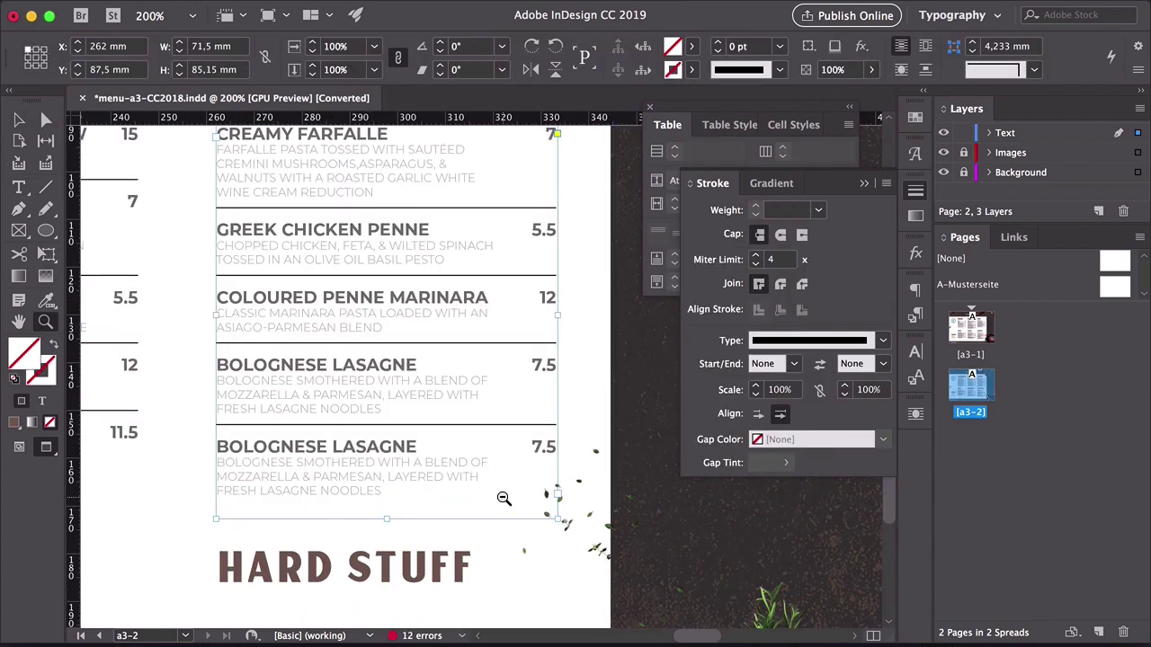
{"action": "key", "text": "v"}
{"action": "key", "text": "super+z"}
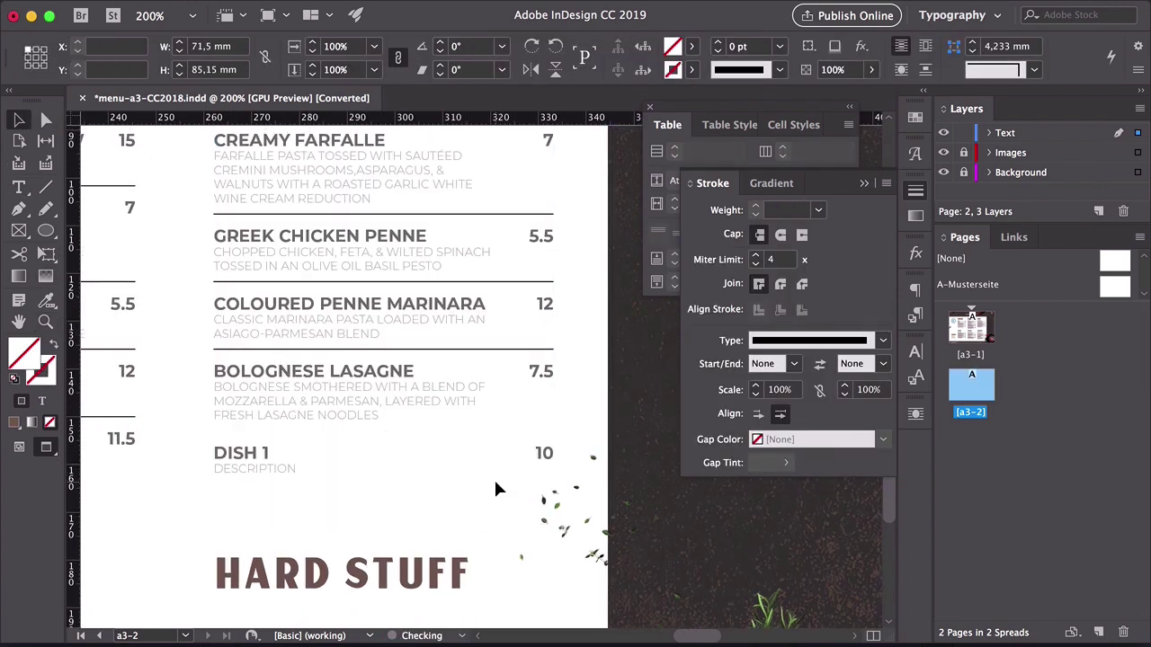
Give the DISH 1 row a 0,5 pt stroke, excluding the middle vertical line
{"action": "key", "text": "t"}
{"action": "left_click", "coordinate": [323, 453]}
{"action": "left_click_drag", "start_coordinate": [227, 452], "coordinate": [544, 459]}
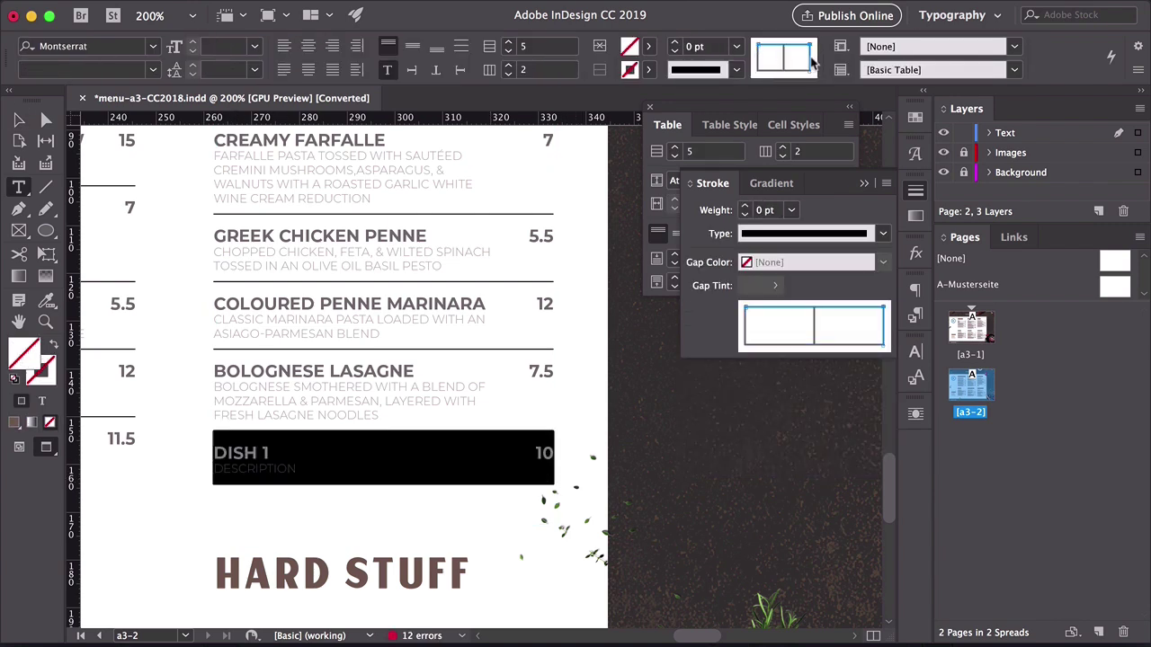
{"action": "left_click", "coordinate": [296, 373]}
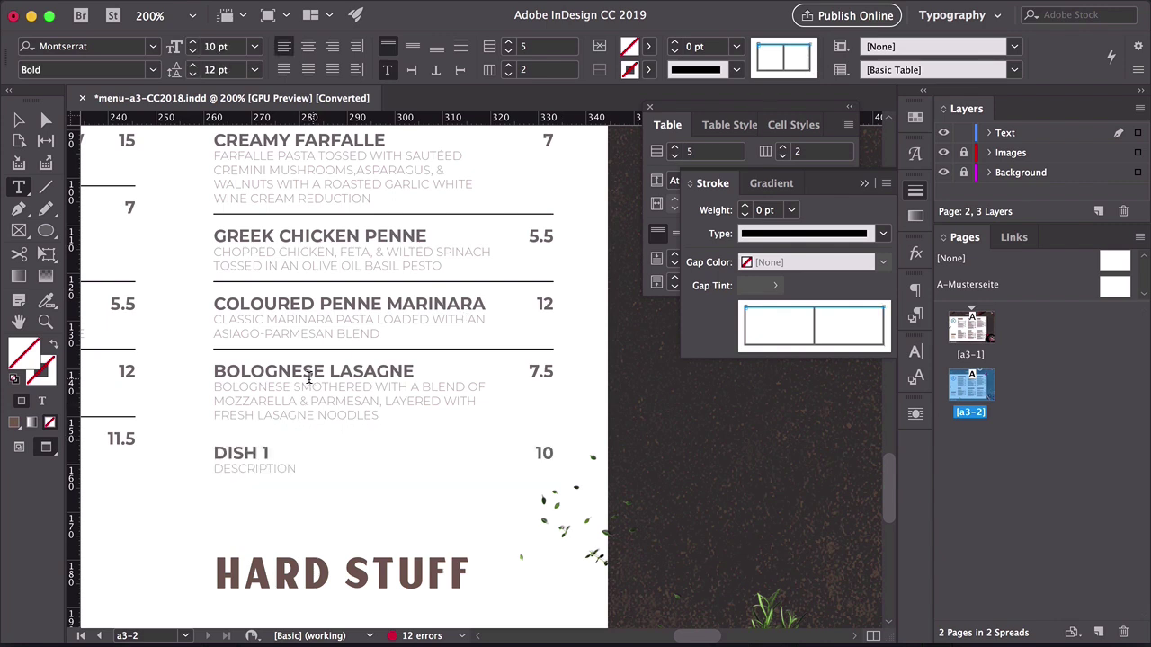
{"action": "left_click_drag", "start_coordinate": [278, 371], "coordinate": [556, 400]}
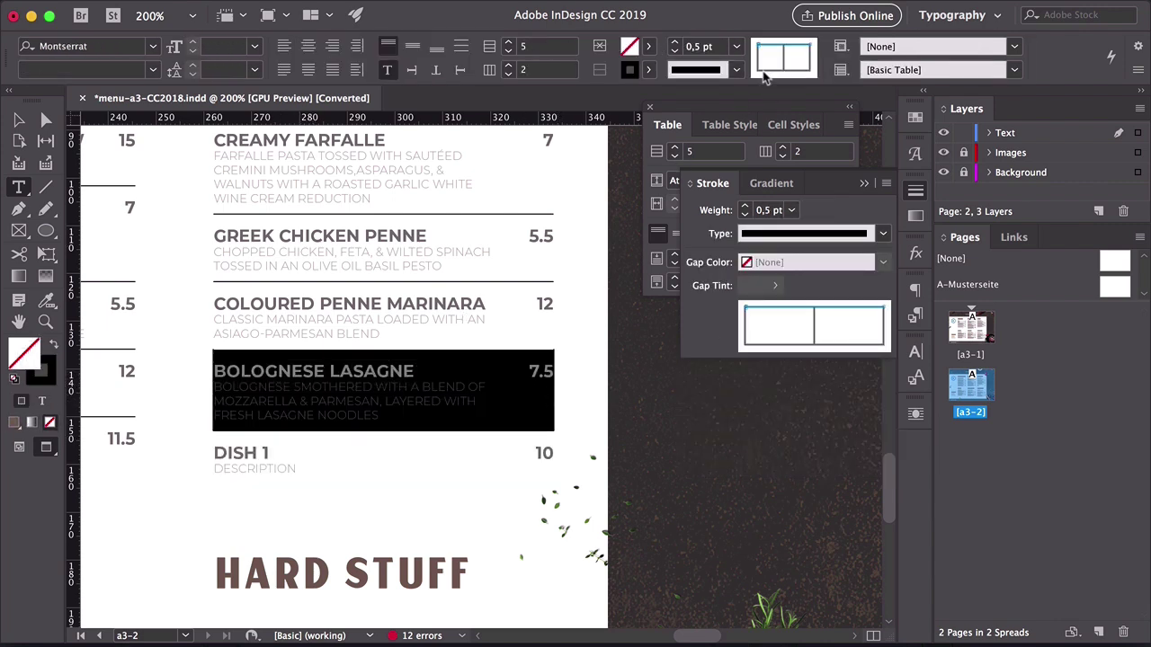
{"action": "left_click_drag", "start_coordinate": [380, 462], "coordinate": [548, 460]}
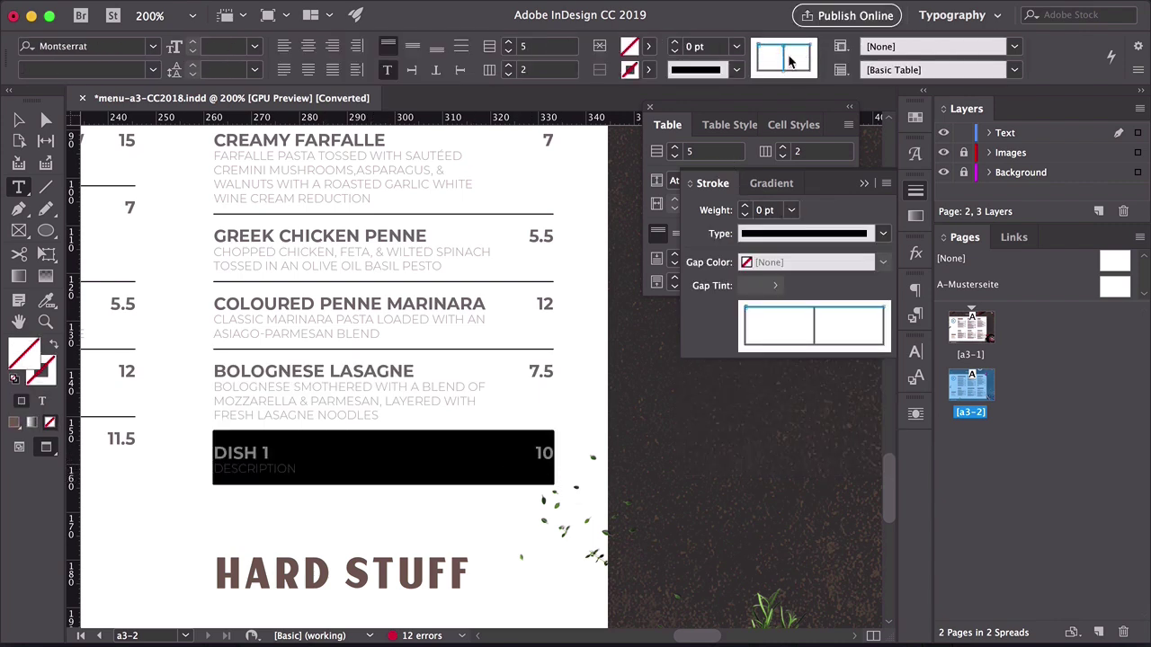
{"action": "left_click", "coordinate": [791, 61]}
{"action": "left_click", "coordinate": [736, 46]}
{"action": "left_click", "coordinate": [710, 101]}
Deselect the row and zoom out to show page 1
{"action": "left_click", "coordinate": [402, 459]}
{"action": "key", "text": "super+minus"}
{"action": "key", "text": "super+minus"}
{"action": "left_click_drag", "start_coordinate": [356, 329], "coordinate": [158, 300]}
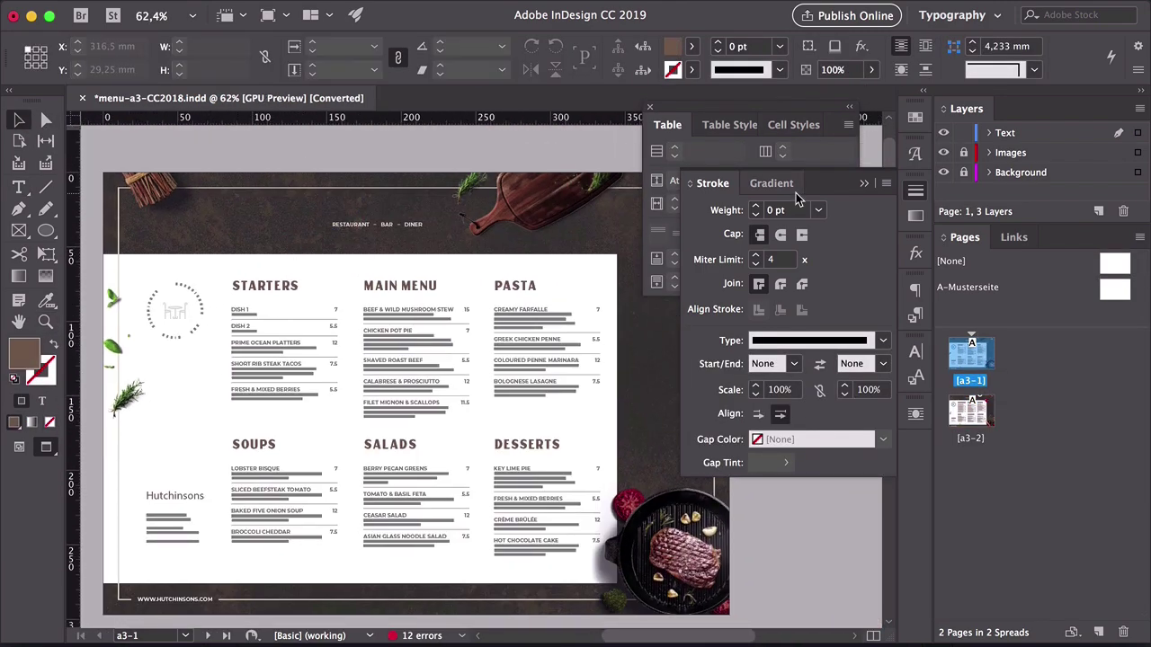
Paste the Hutchinsons name frame into the page 1 header and select its text with Paragraph Styles open
{"action": "left_click", "coordinate": [864, 184]}
{"action": "key", "text": "super+v"}
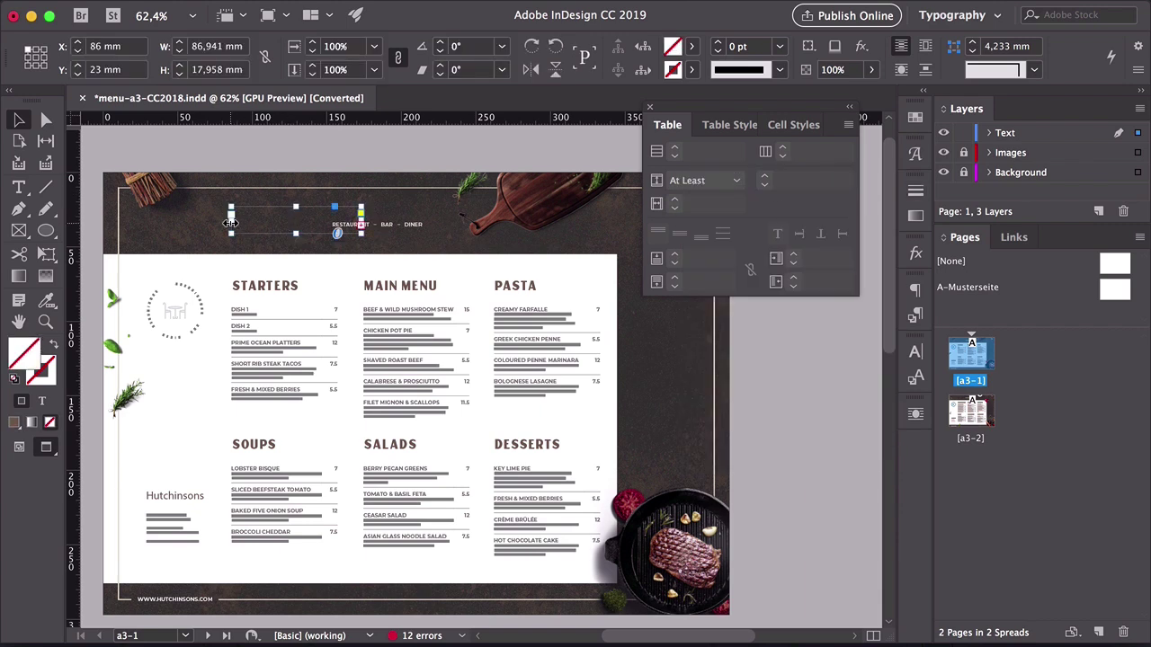
{"action": "double_click", "coordinate": [276, 222]}
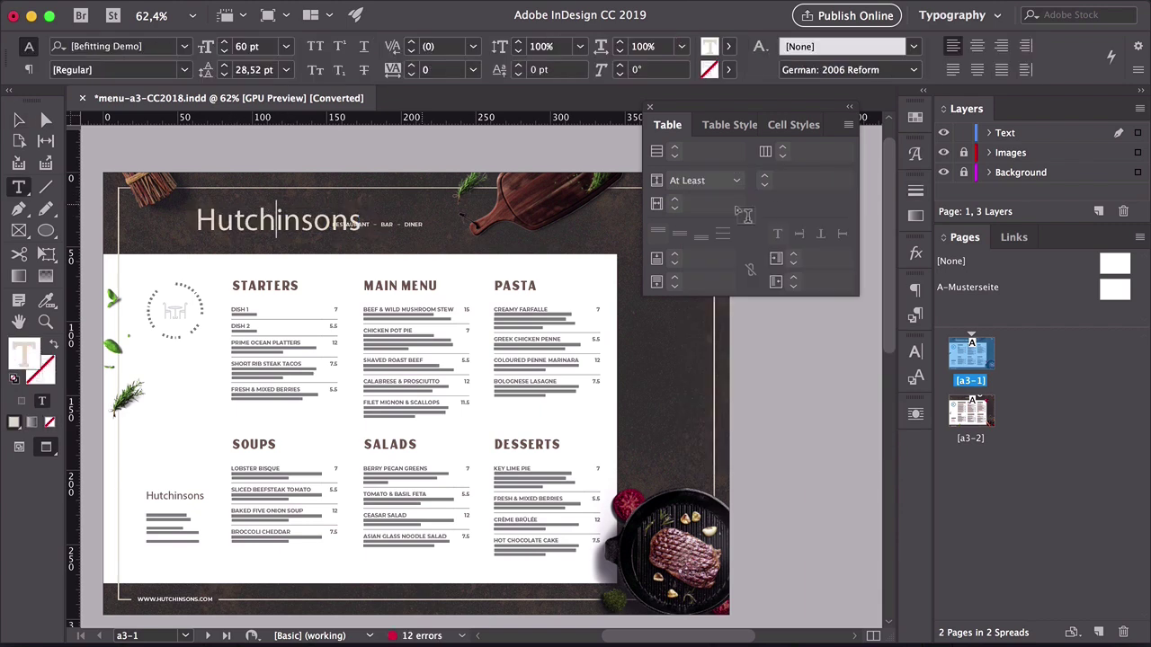
{"action": "left_click_drag", "start_coordinate": [723, 124], "coordinate": [921, 447]}
{"action": "left_click", "coordinate": [915, 314]}
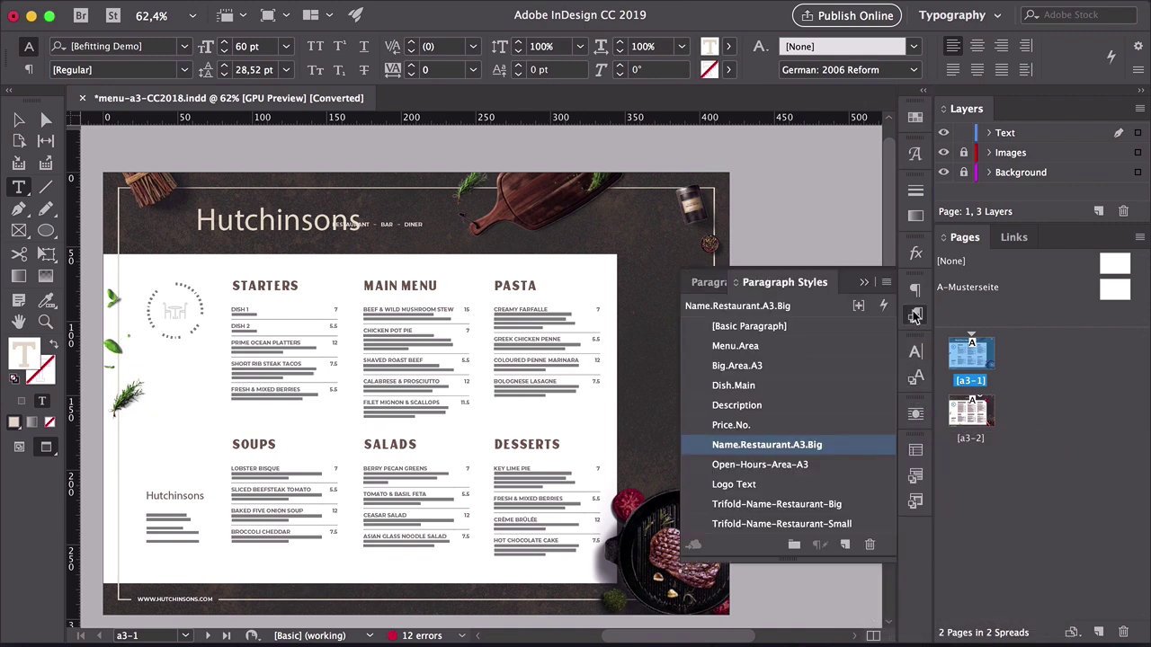
{"action": "key", "text": "super+a"}
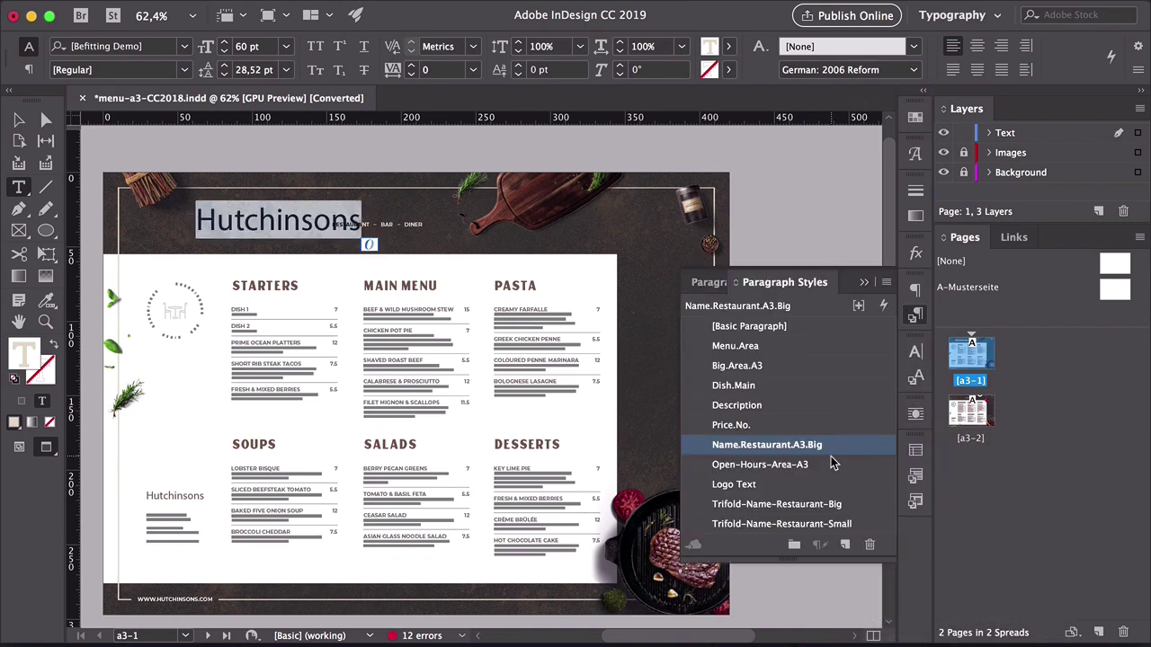
{"action": "key", "text": "Escape"}
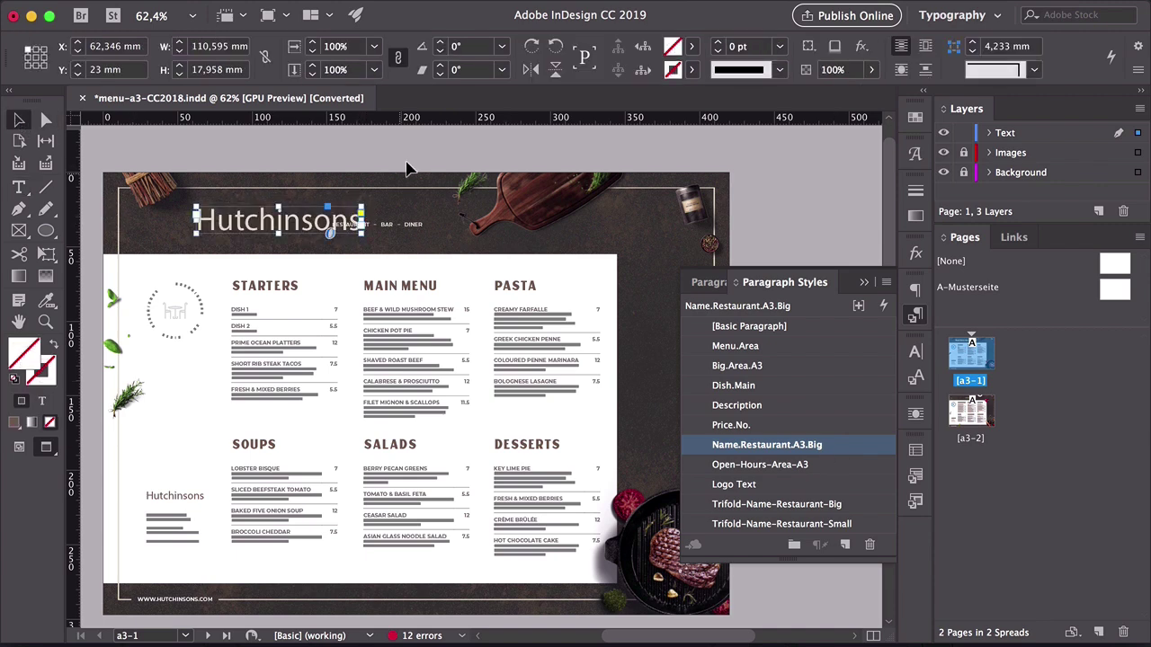
Shift the Hutchinsons name frame further left in the header
{"action": "left_click", "coordinate": [404, 166]}
{"action": "left_click_drag", "start_coordinate": [325, 232], "coordinate": [279, 232]}
{"action": "left_click", "coordinate": [350, 159]}
Lock the Text layer, unlock Background and select page 2's bleed-size background frame
{"action": "left_click", "coordinate": [418, 215]}
{"action": "scroll", "coordinate": [387, 413], "scroll_direction": "down", "scroll_amount": 10}
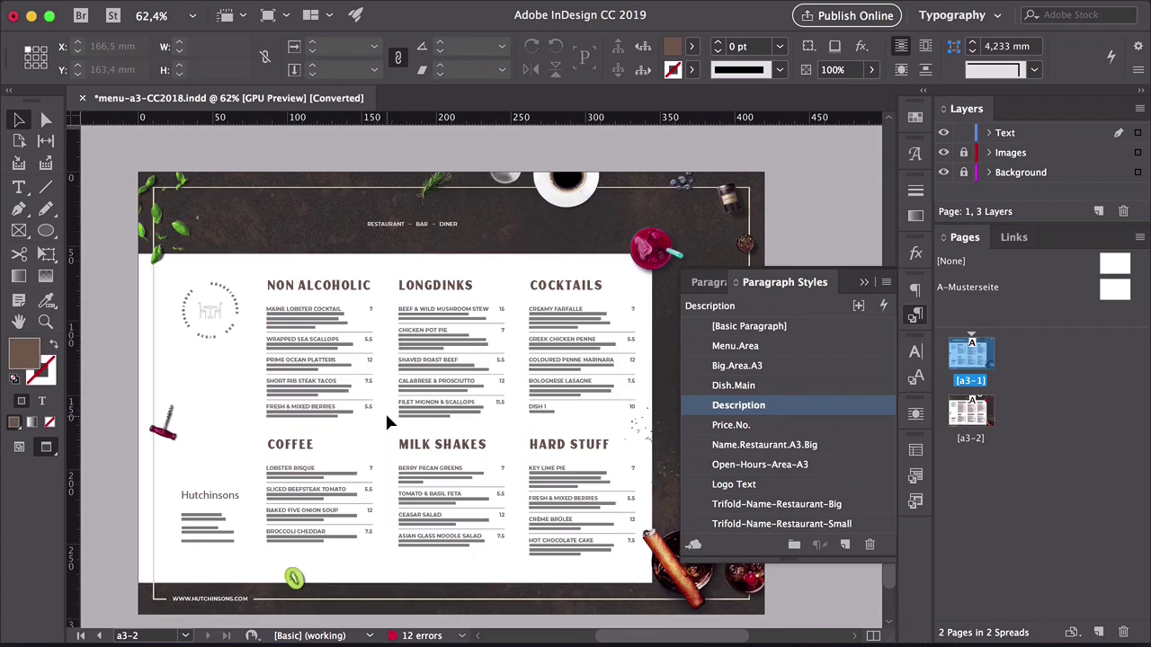
{"action": "left_click", "coordinate": [962, 133]}
{"action": "left_click", "coordinate": [963, 172]}
{"action": "left_click", "coordinate": [303, 200]}
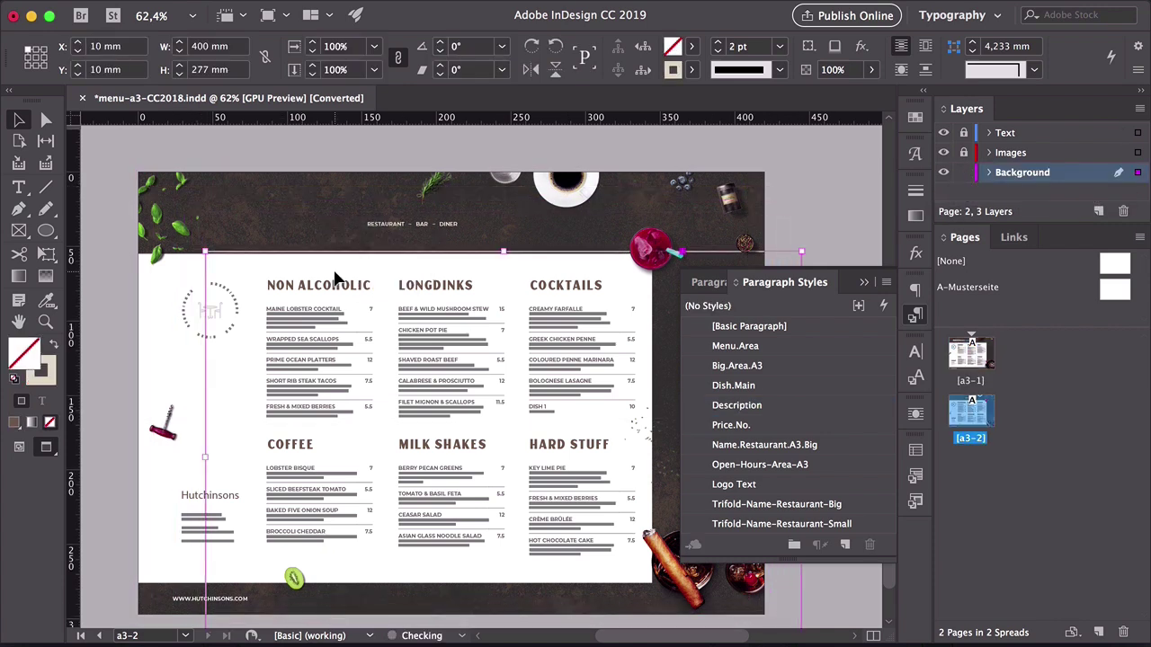
{"action": "left_click", "coordinate": [296, 191]}
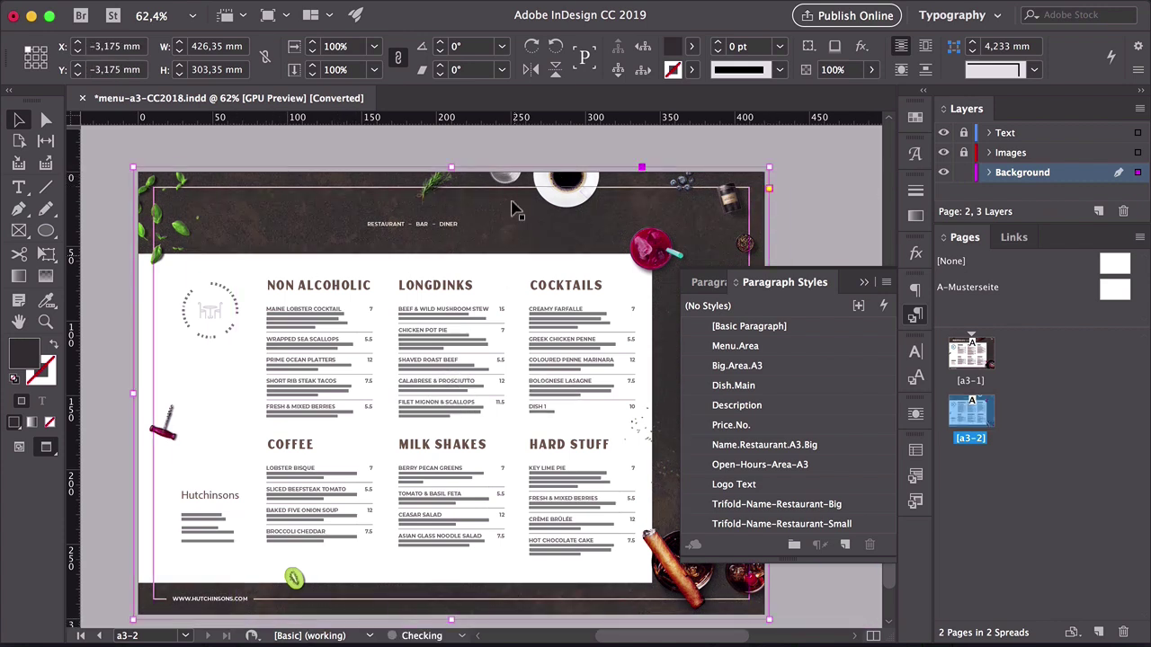
{"action": "left_click", "coordinate": [289, 138]}
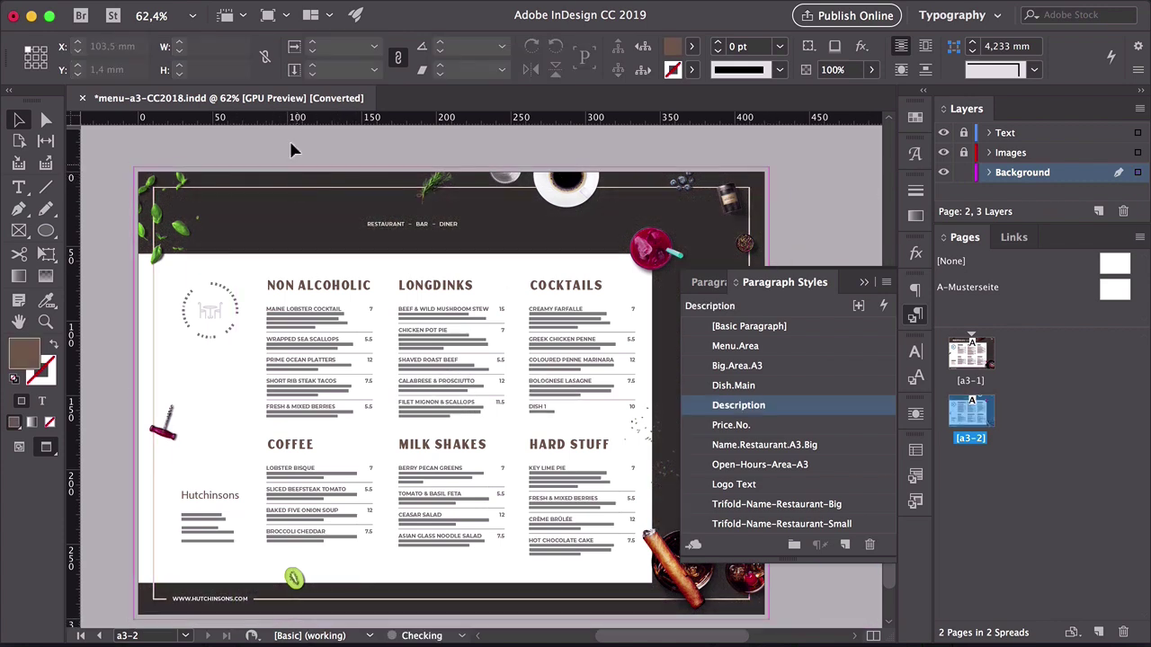
{"action": "left_click", "coordinate": [198, 270]}
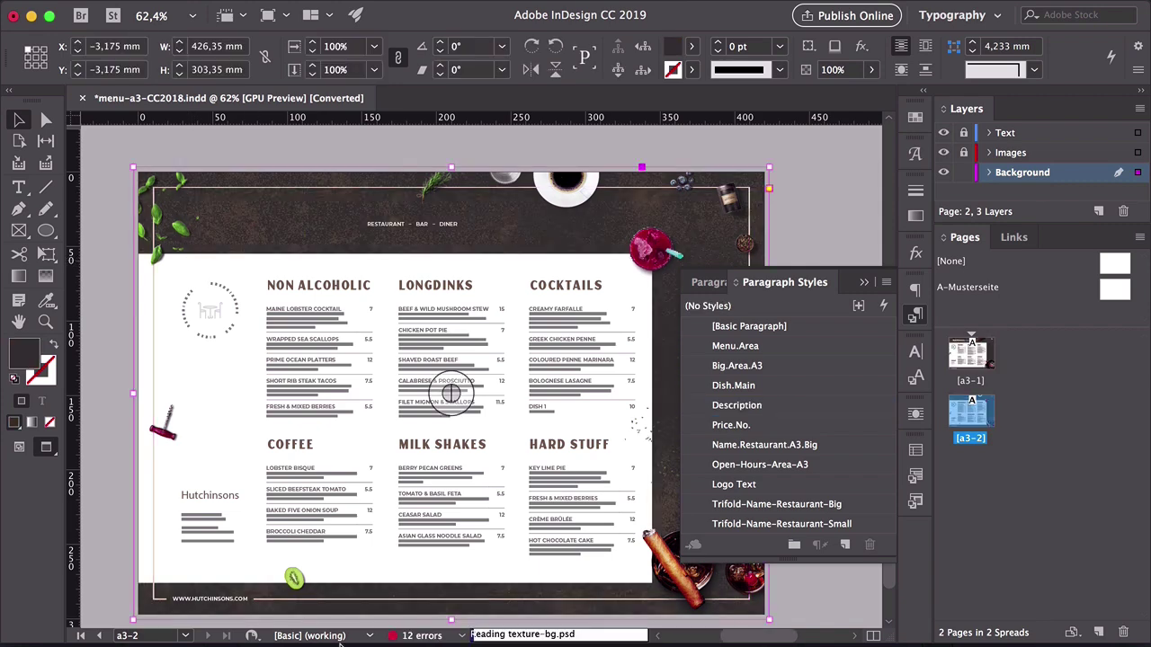
Place paper-116.jpg from Menu Card > paper-textures-pack-004 > Textures into the background frame
{"action": "left_click", "coordinate": [323, 635]}
{"action": "left_click", "coordinate": [304, 134]}
{"action": "left_click", "coordinate": [304, 134]}
{"action": "left_click", "coordinate": [304, 134]}
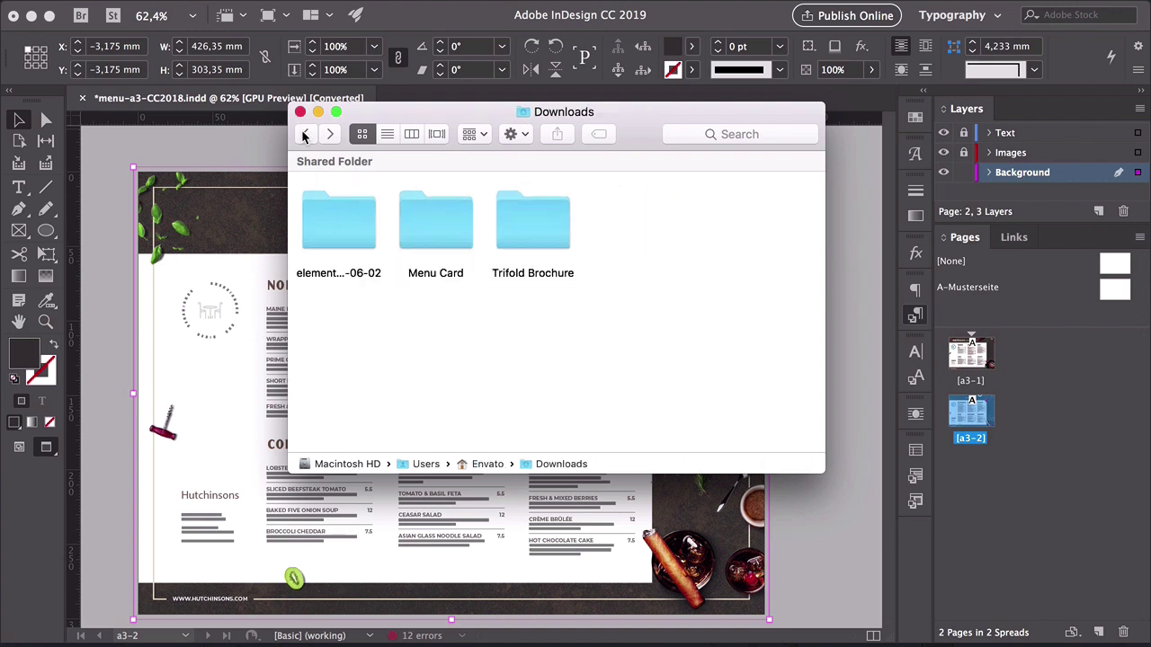
{"action": "double_click", "coordinate": [435, 229]}
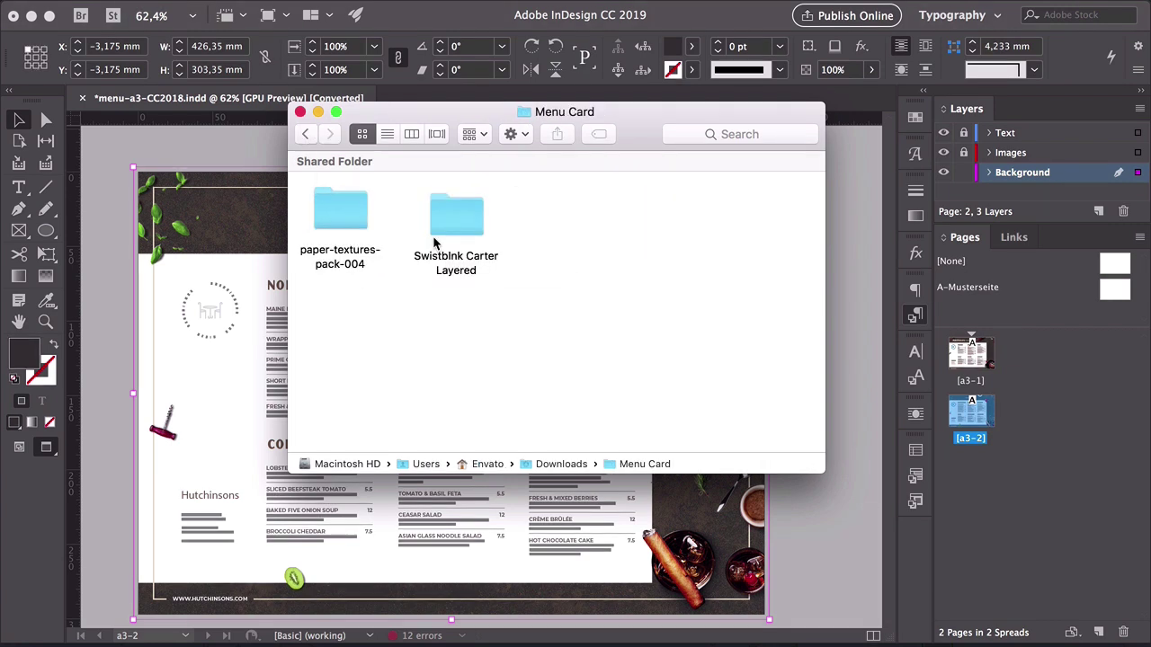
{"action": "double_click", "coordinate": [351, 214]}
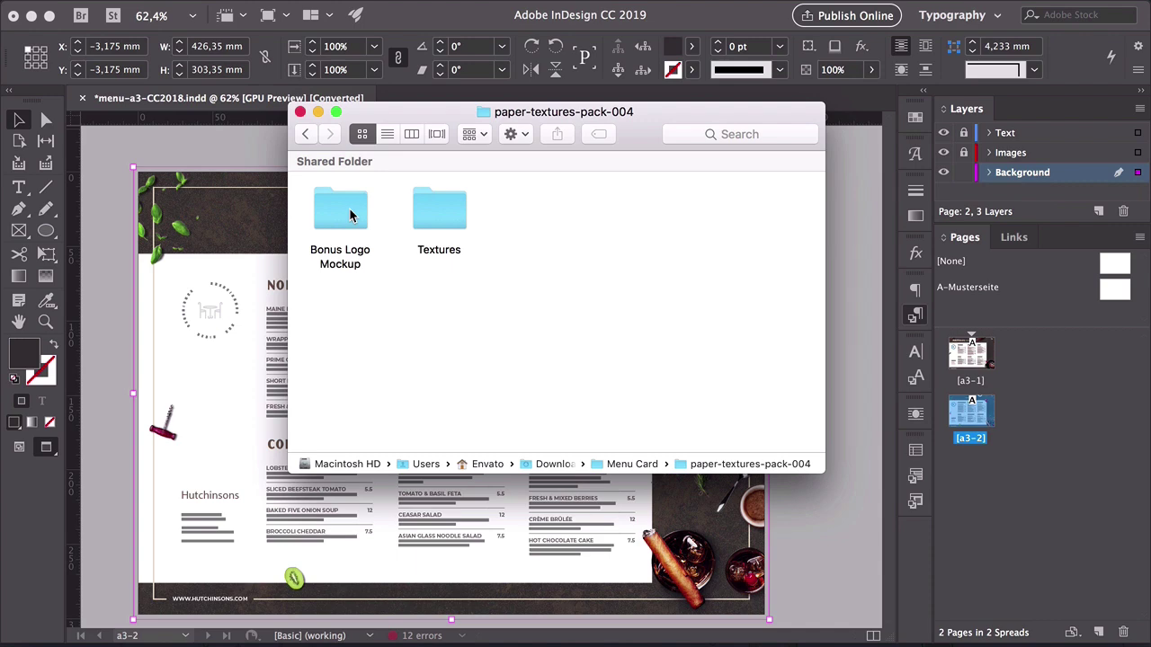
{"action": "double_click", "coordinate": [440, 212]}
{"action": "left_click_drag", "start_coordinate": [439, 212], "coordinate": [241, 178]}
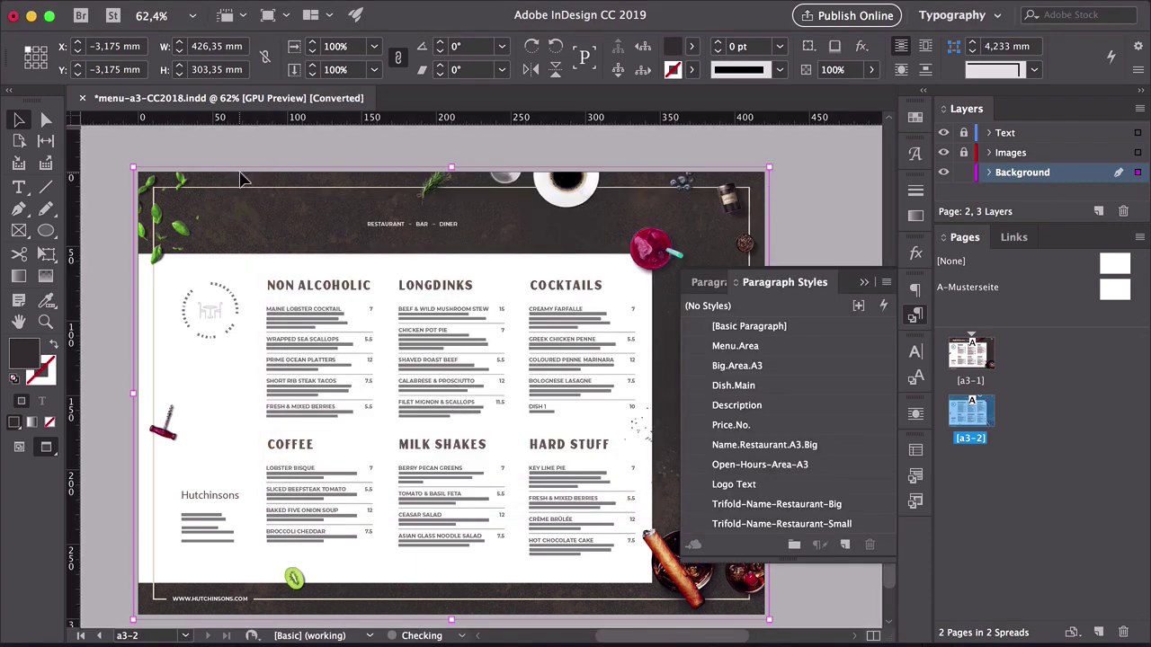
Undo the texture's accidental 90° rotation and stretch its frame across the drinks page
{"action": "left_click", "coordinate": [291, 230]}
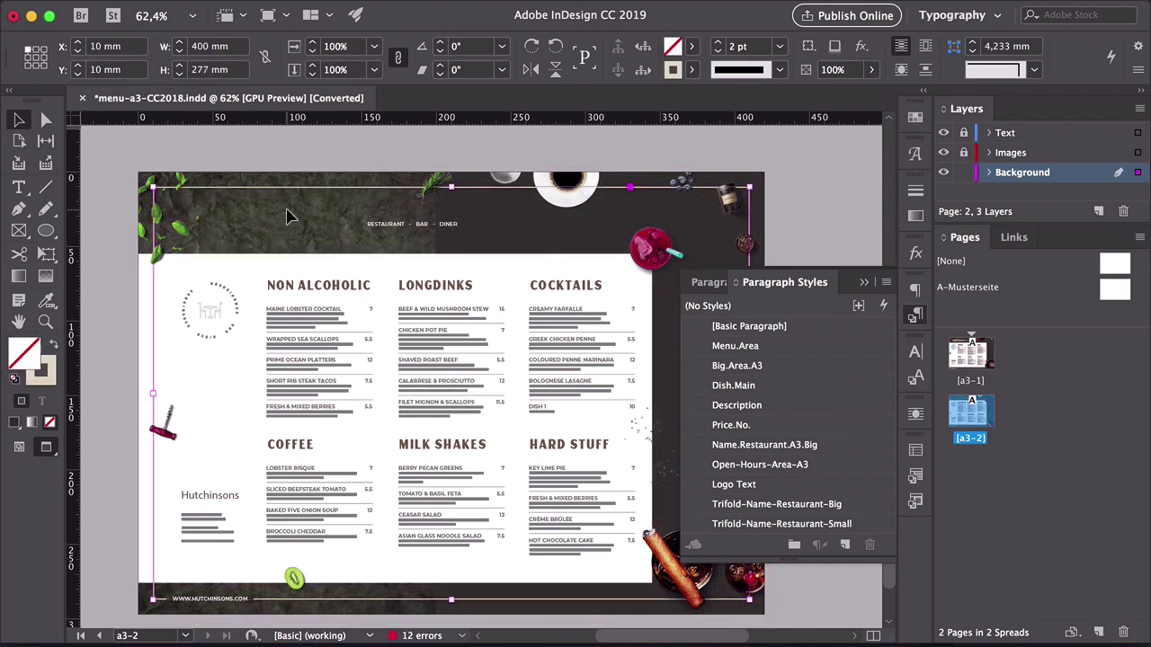
{"action": "key", "text": "a"}
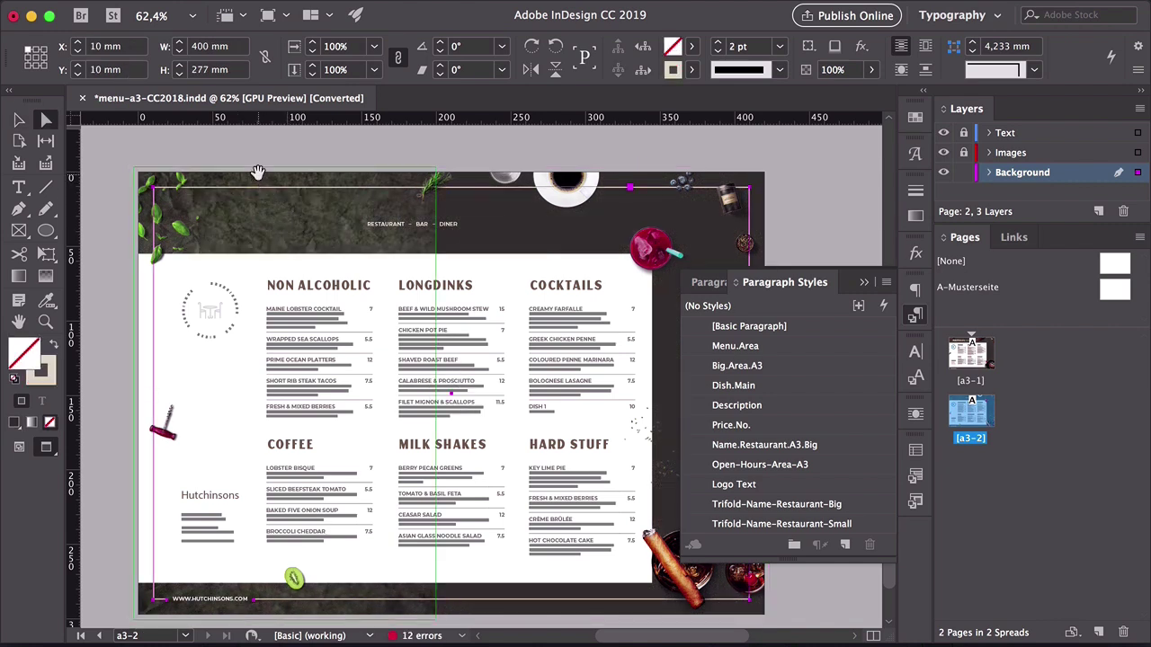
{"action": "key", "text": "r"}
{"action": "left_click_drag", "start_coordinate": [39, 107], "coordinate": [123, 390]}
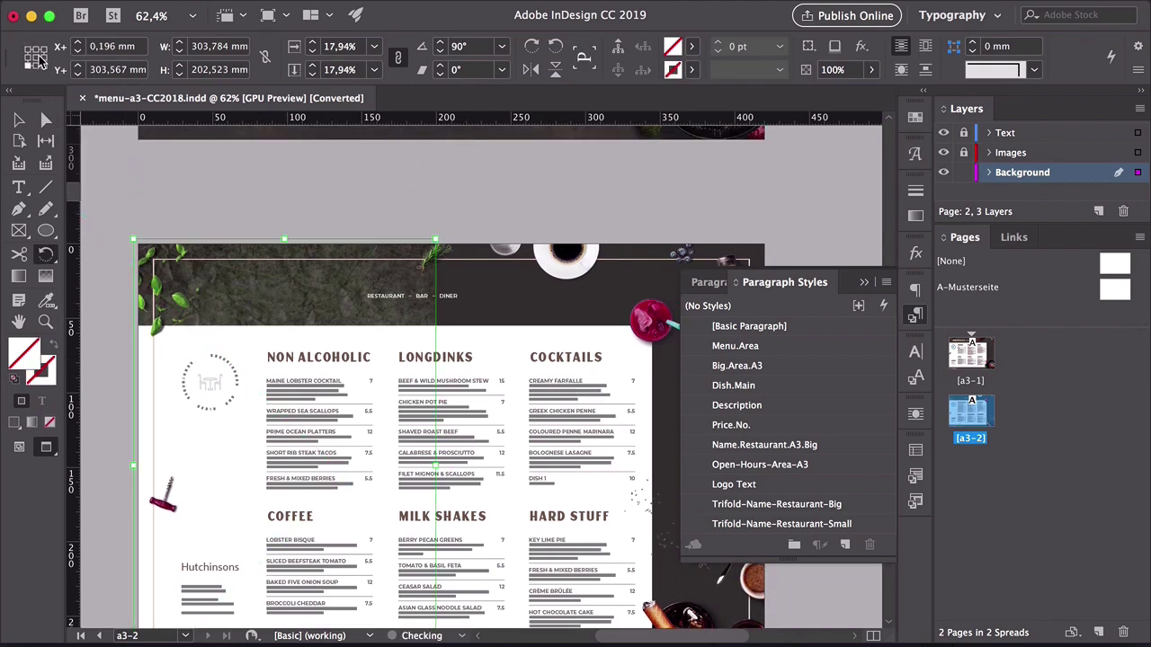
{"action": "key", "text": "super+z"}
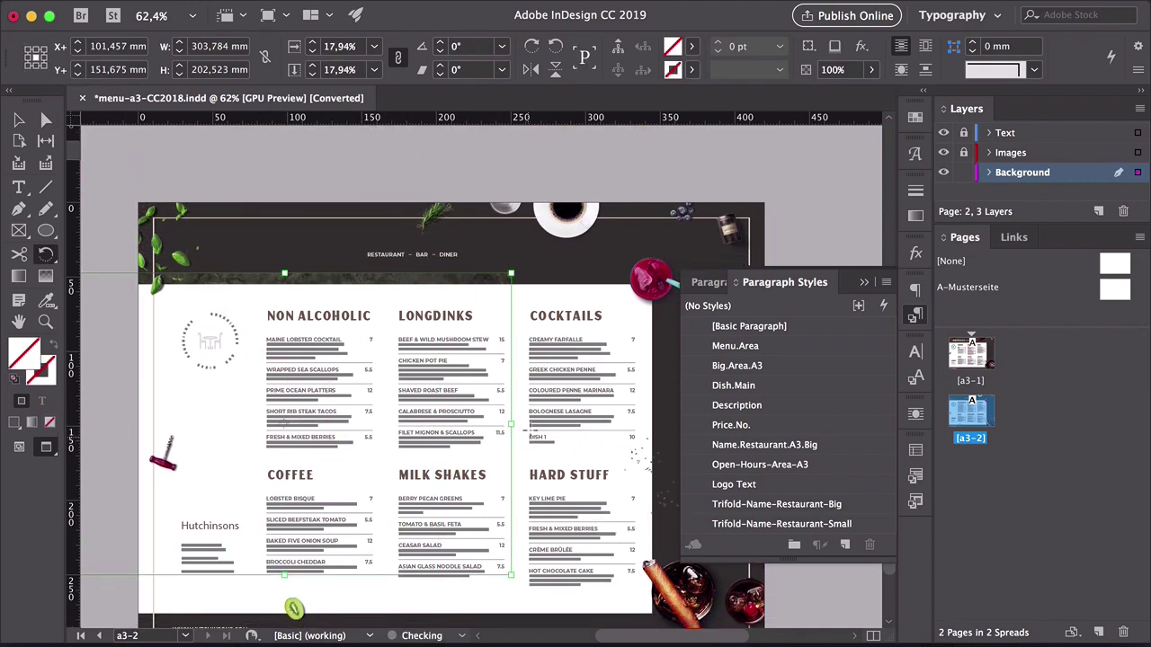
{"action": "key", "text": "v"}
{"action": "left_click_drag", "start_coordinate": [518, 434], "coordinate": [765, 405]}
Widen the background texture frame past the page's right edge
{"action": "scroll", "coordinate": [721, 265], "scroll_direction": "down", "scroll_amount": 2}
{"action": "key", "text": "a"}
{"action": "left_click", "coordinate": [721, 265]}
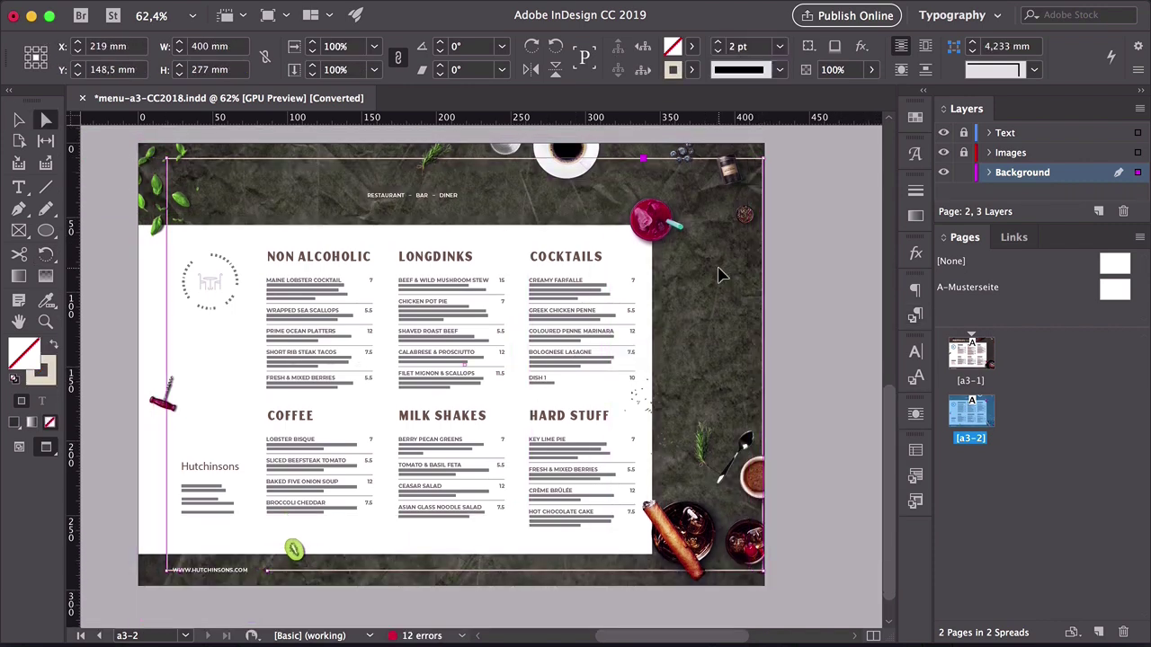
{"action": "left_click", "coordinate": [841, 157]}
{"action": "left_click", "coordinate": [765, 361]}
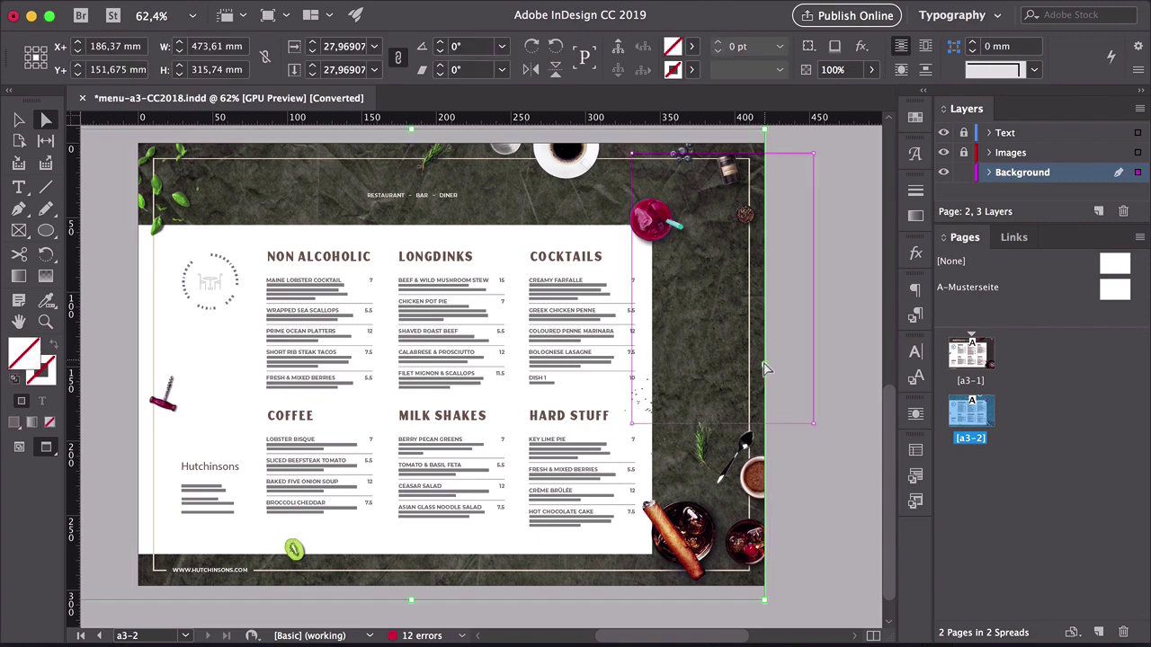
{"action": "left_click_drag", "start_coordinate": [765, 362], "coordinate": [778, 365]}
{"action": "key", "text": "v"}
{"action": "left_click", "coordinate": [811, 542]}
Select the texture image inside its frame, then the Starters page's background image
{"action": "scroll", "coordinate": [811, 540], "scroll_direction": "up", "scroll_amount": 5}
{"action": "scroll", "coordinate": [816, 543], "scroll_direction": "up", "scroll_amount": 5}
{"action": "scroll", "coordinate": [815, 543], "scroll_direction": "down", "scroll_amount": 12}
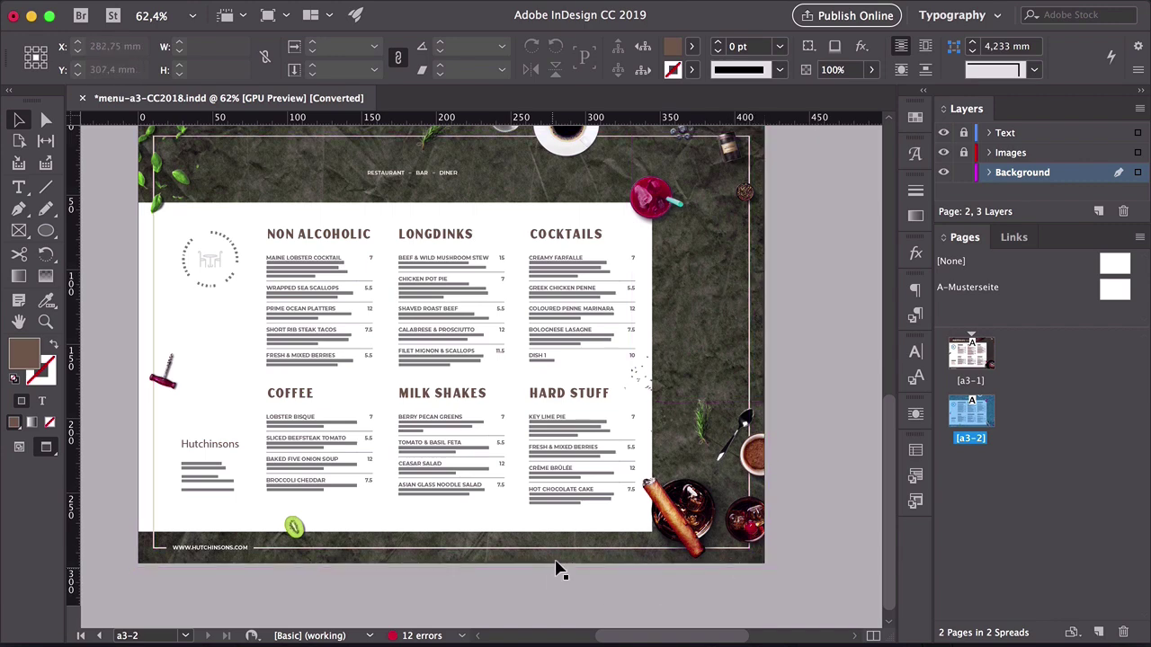
{"action": "left_click", "coordinate": [600, 570]}
{"action": "double_click", "coordinate": [564, 558]}
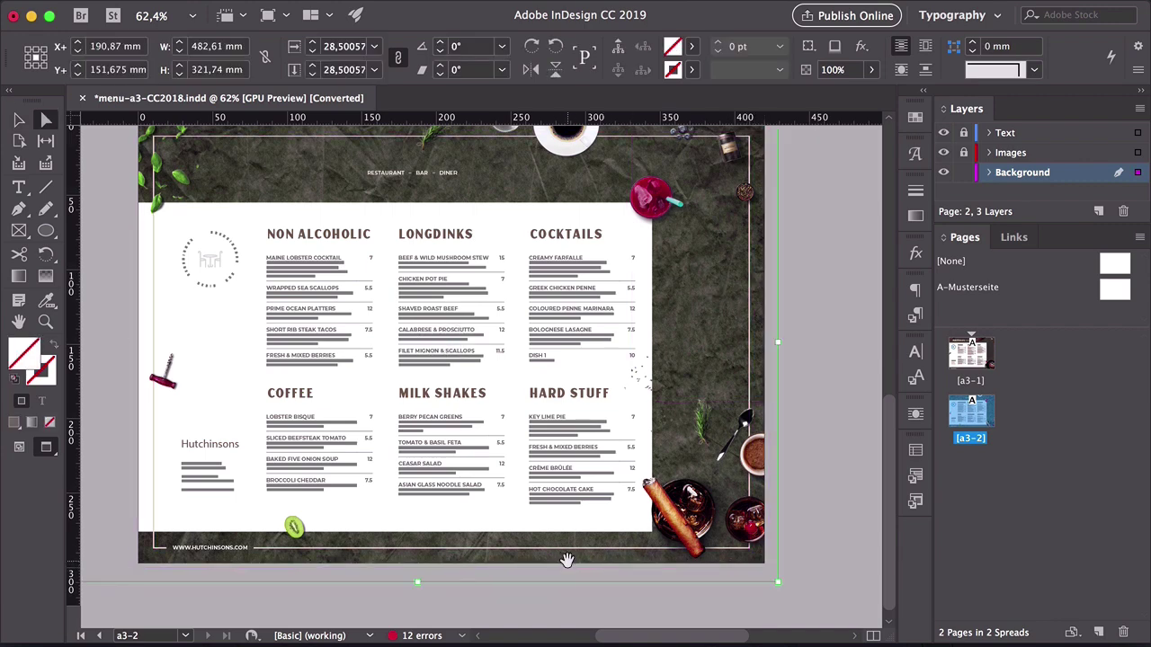
{"action": "scroll", "coordinate": [568, 560], "scroll_direction": "up", "scroll_amount": 10}
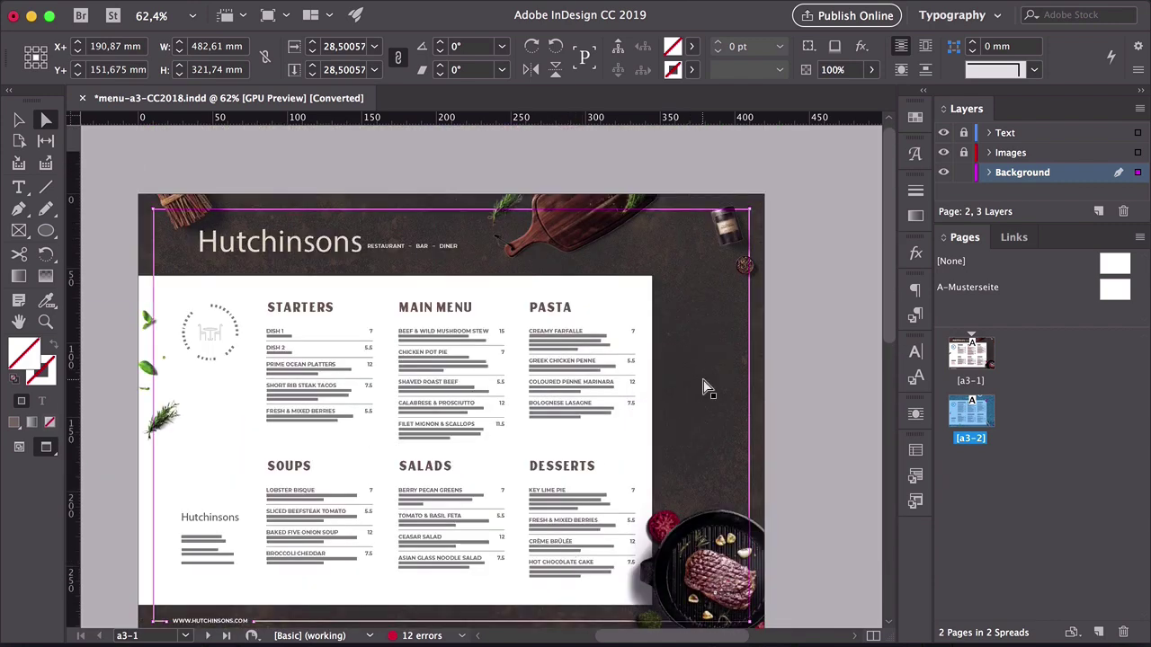
{"action": "scroll", "coordinate": [706, 388], "scroll_direction": "down", "scroll_amount": 1}
{"action": "left_click", "coordinate": [680, 168]}
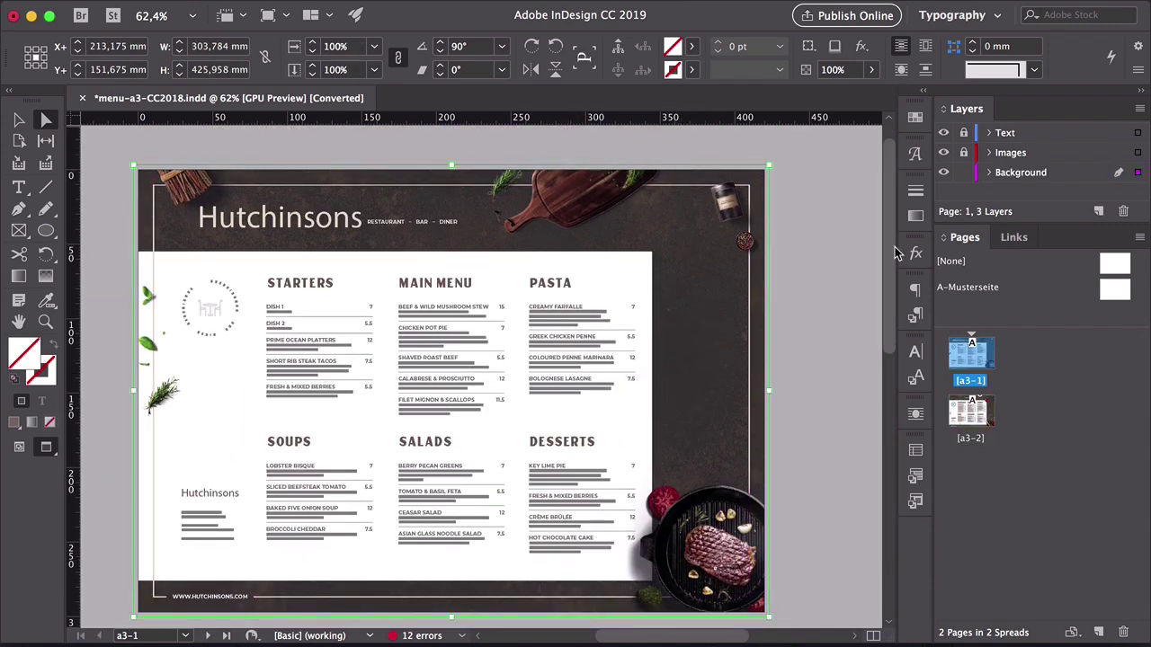
Delete the Starters page's dark background image and paste the green texture into its empty frame
{"action": "key", "text": "Delete"}
{"action": "key", "text": "v"}
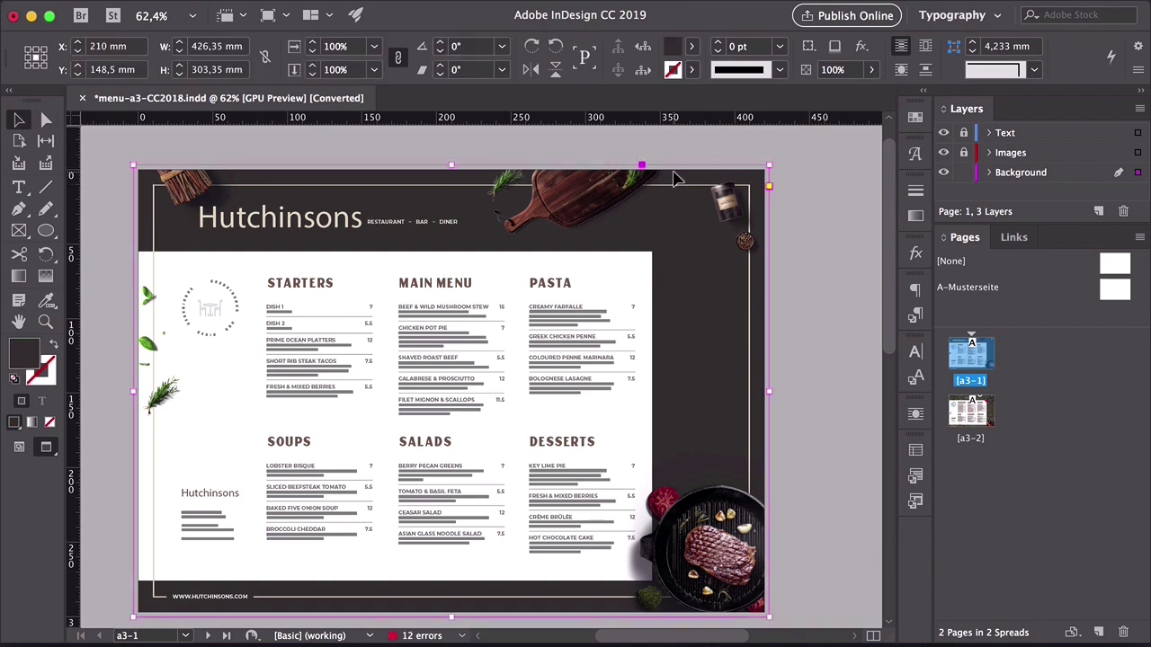
{"action": "right_click", "coordinate": [676, 178]}
{"action": "left_click", "coordinate": [703, 168]}
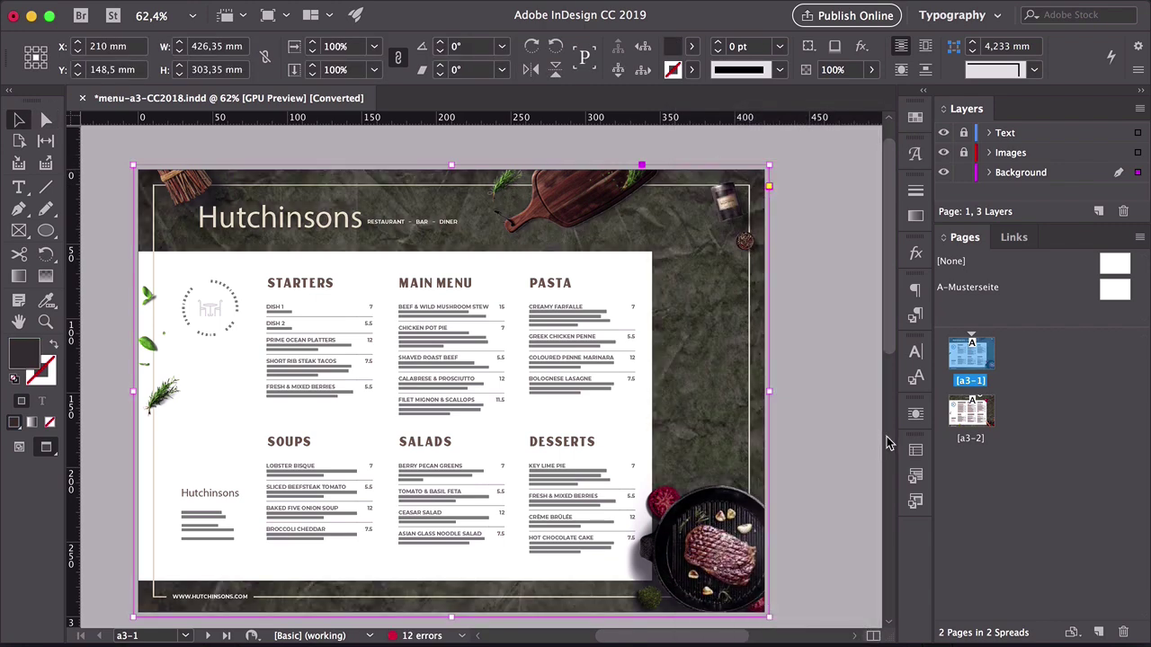
{"action": "left_click", "coordinate": [863, 420]}
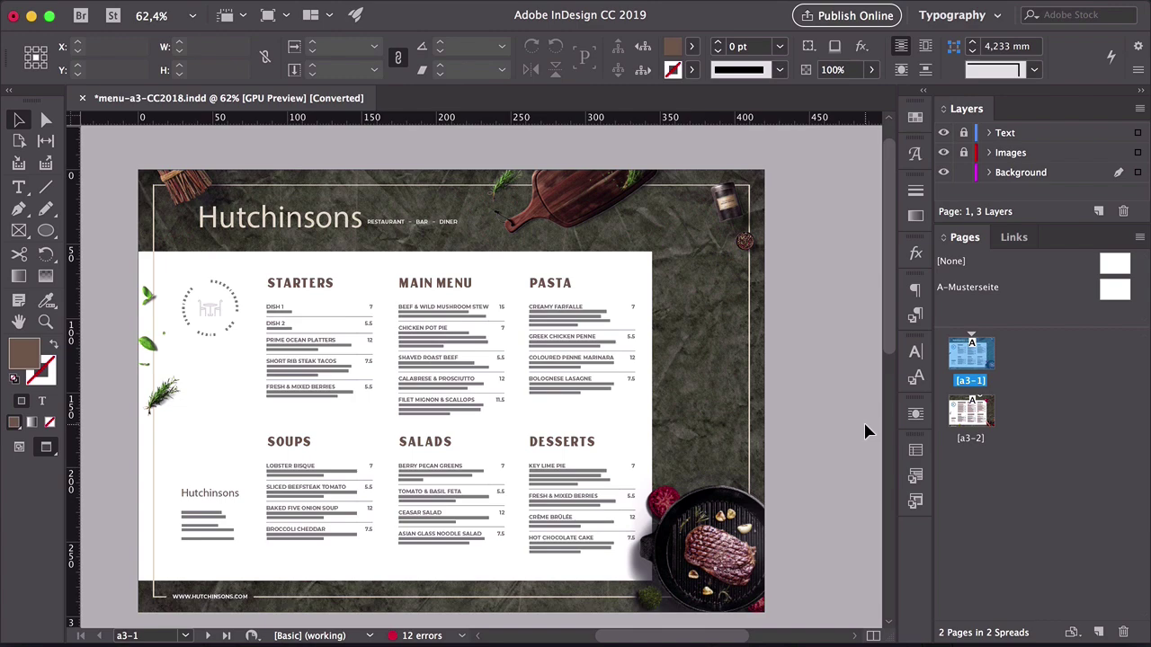
{"action": "scroll", "coordinate": [859, 432], "scroll_direction": "left", "scroll_amount": 3}
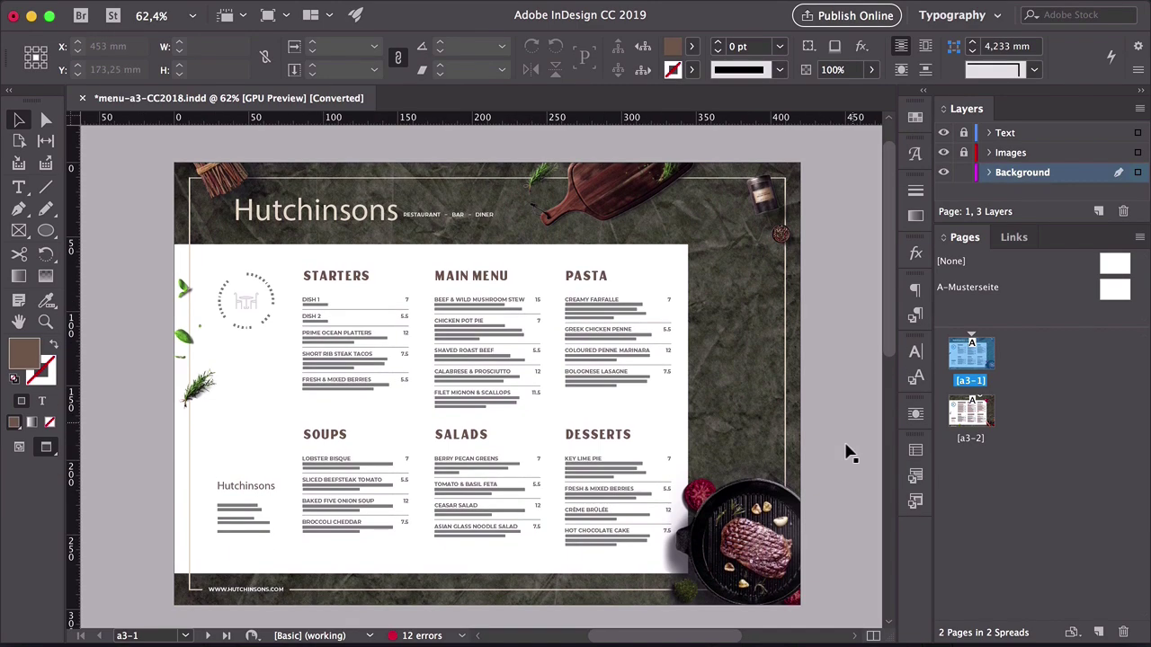
{"action": "scroll", "coordinate": [847, 469], "scroll_direction": "down", "scroll_amount": 5}
{"action": "scroll", "coordinate": [850, 463], "scroll_direction": "down", "scroll_amount": 3}
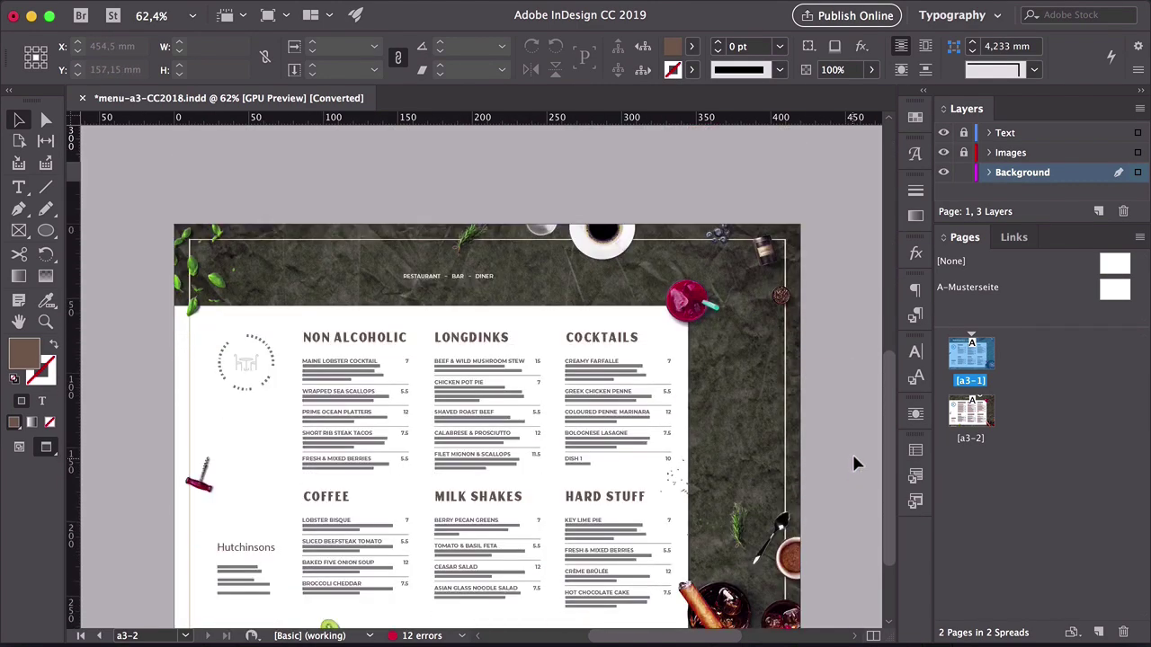
{"action": "scroll", "coordinate": [852, 459], "scroll_direction": "down", "scroll_amount": 3}
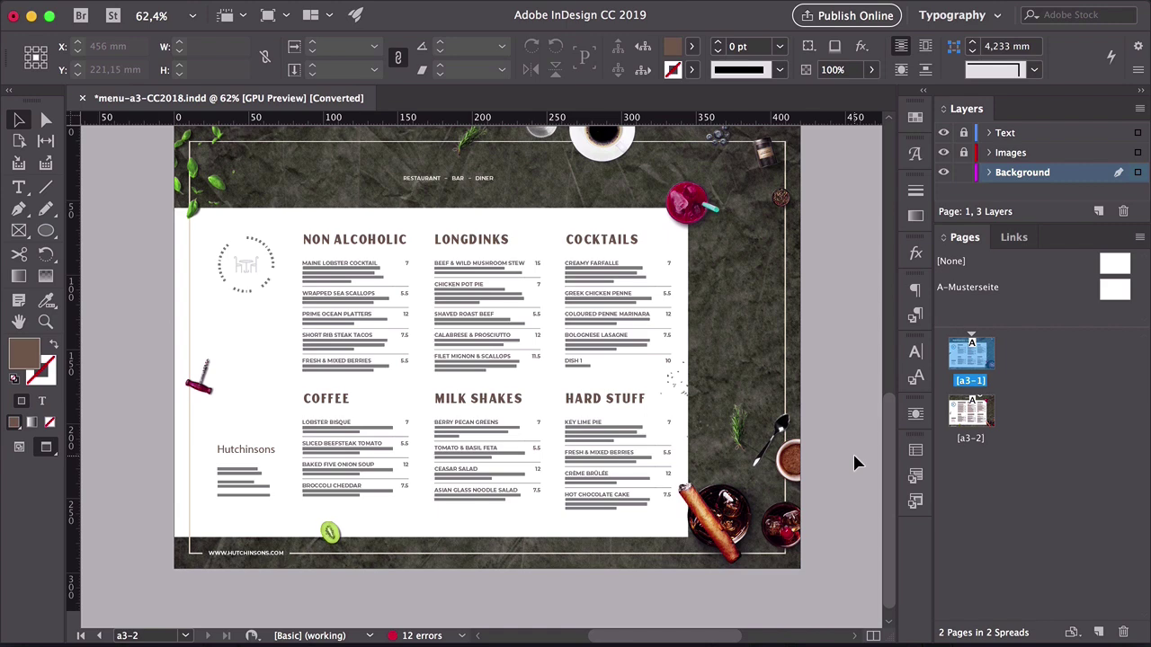
Lock the Background layer and select the full-page image frame on the Images layer
{"action": "left_click", "coordinate": [962, 172]}
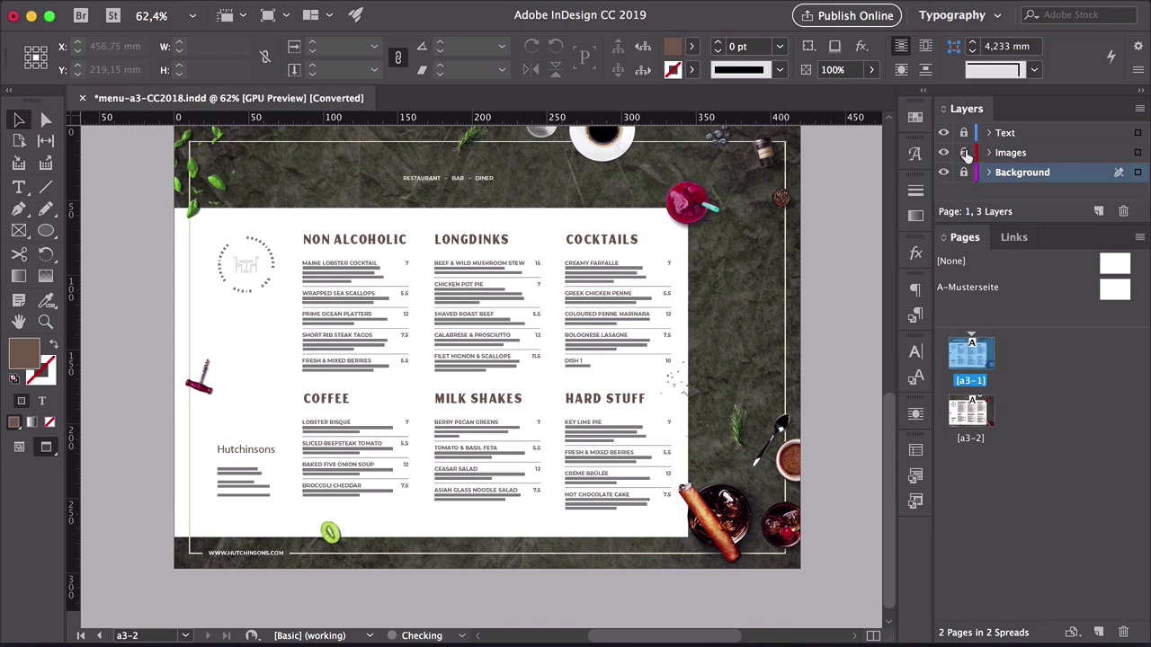
{"action": "left_click", "coordinate": [486, 350]}
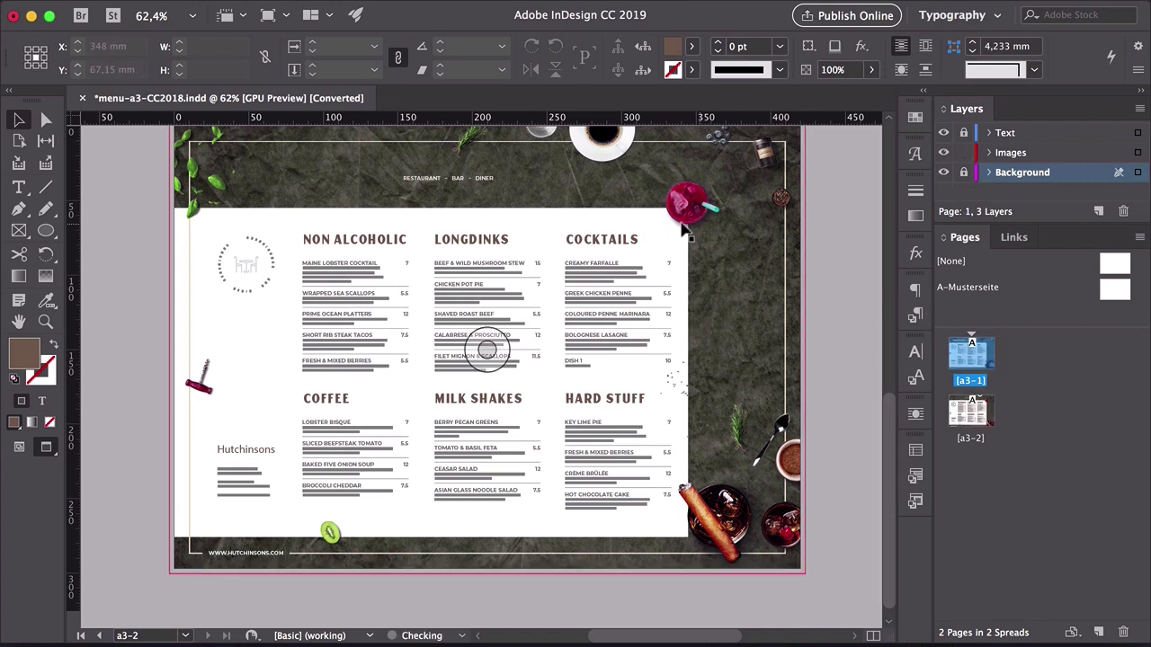
{"action": "left_click", "coordinate": [771, 353]}
{"action": "scroll", "coordinate": [771, 354], "scroll_direction": "up", "scroll_amount": 1}
{"action": "scroll", "coordinate": [771, 353], "scroll_direction": "right", "scroll_amount": 1}
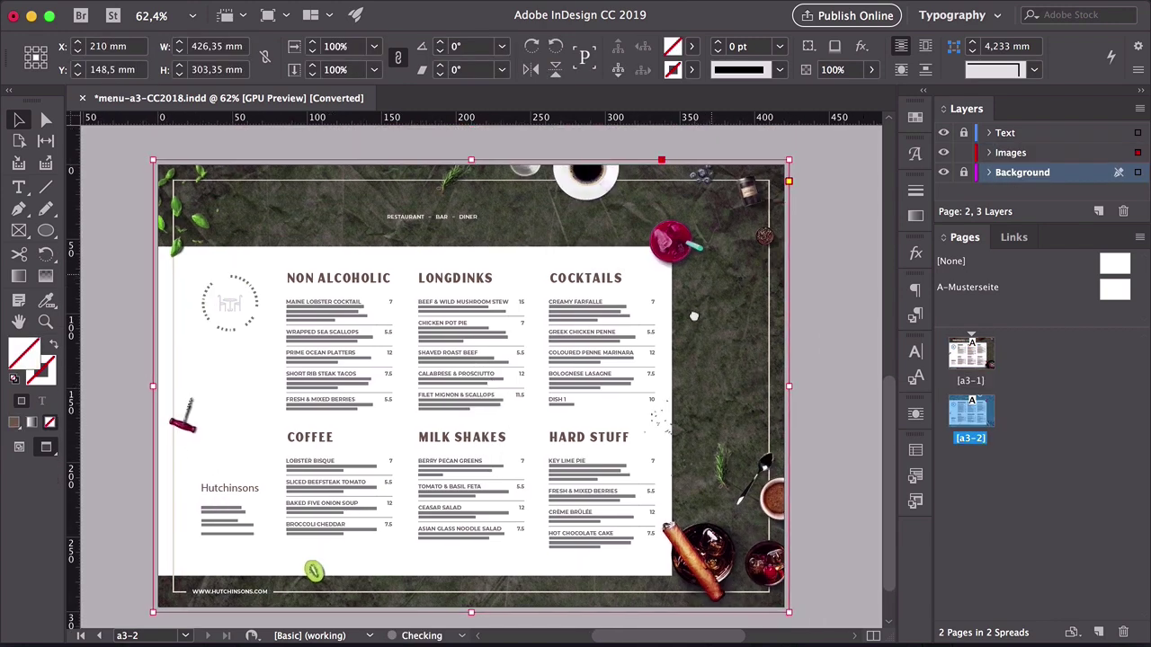
Move the cherry drink picture slightly down and right beside the Cocktails column
{"action": "key", "text": "a"}
{"action": "left_click", "coordinate": [676, 239]}
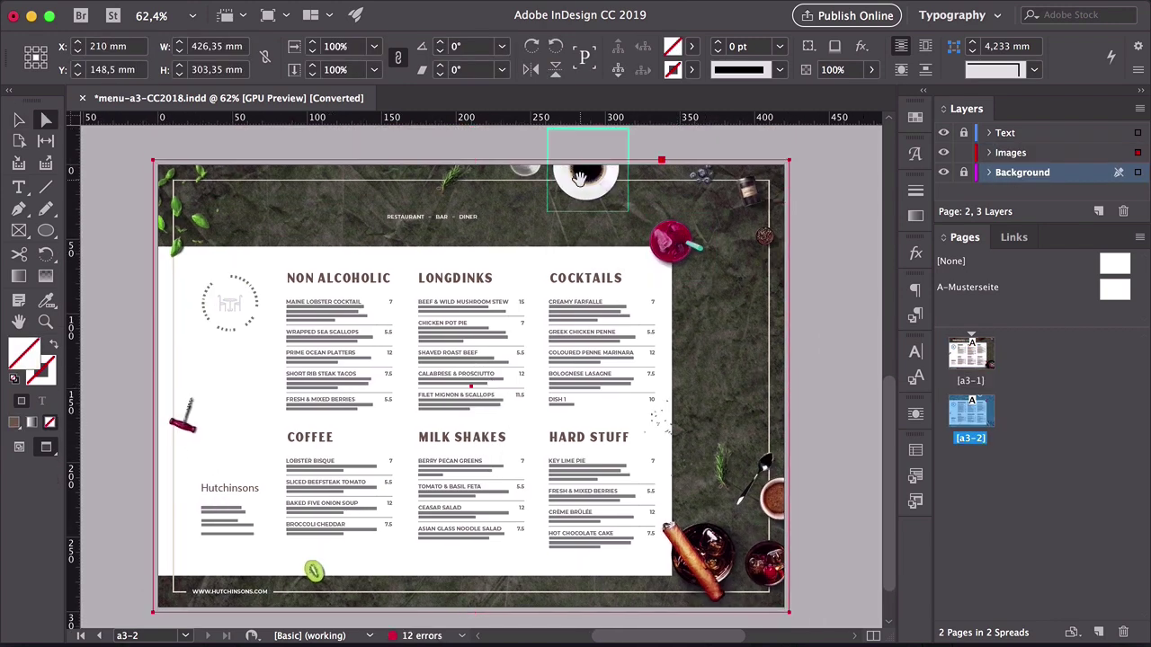
{"action": "mouse_move", "coordinate": [682, 233]}
{"action": "left_mouse_down"}
{"action": "mouse_move", "coordinate": [719, 285]}
{"action": "mouse_move", "coordinate": [687, 240]}
{"action": "left_mouse_up"}
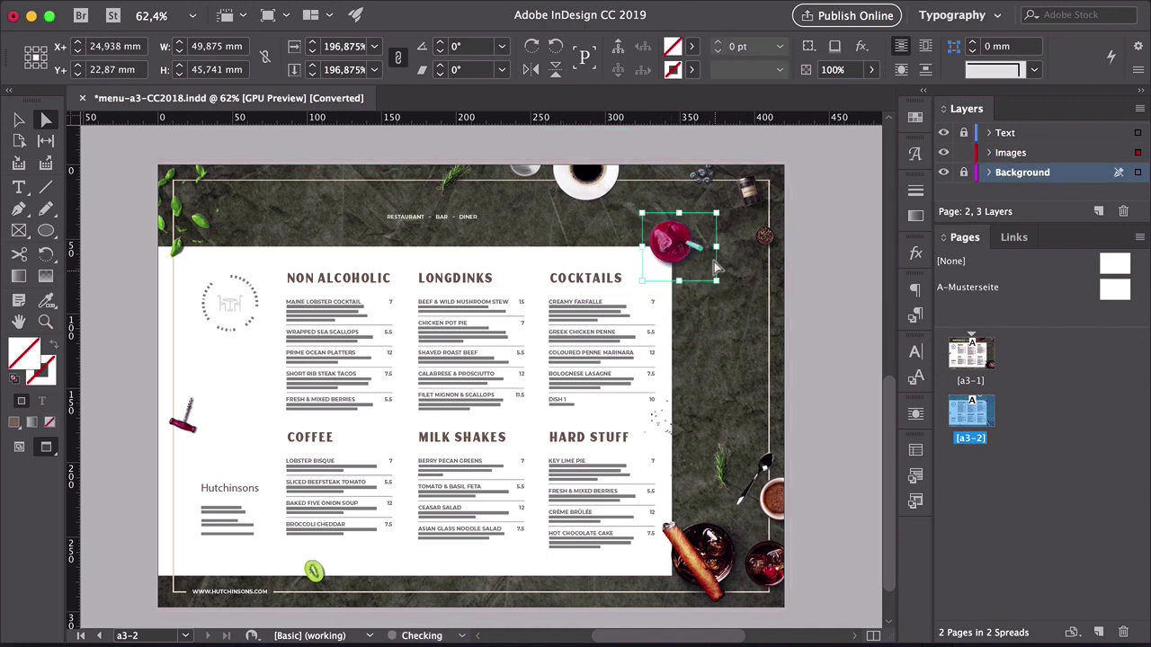
{"action": "left_click", "coordinate": [819, 239]}
{"action": "left_click", "coordinate": [685, 241]}
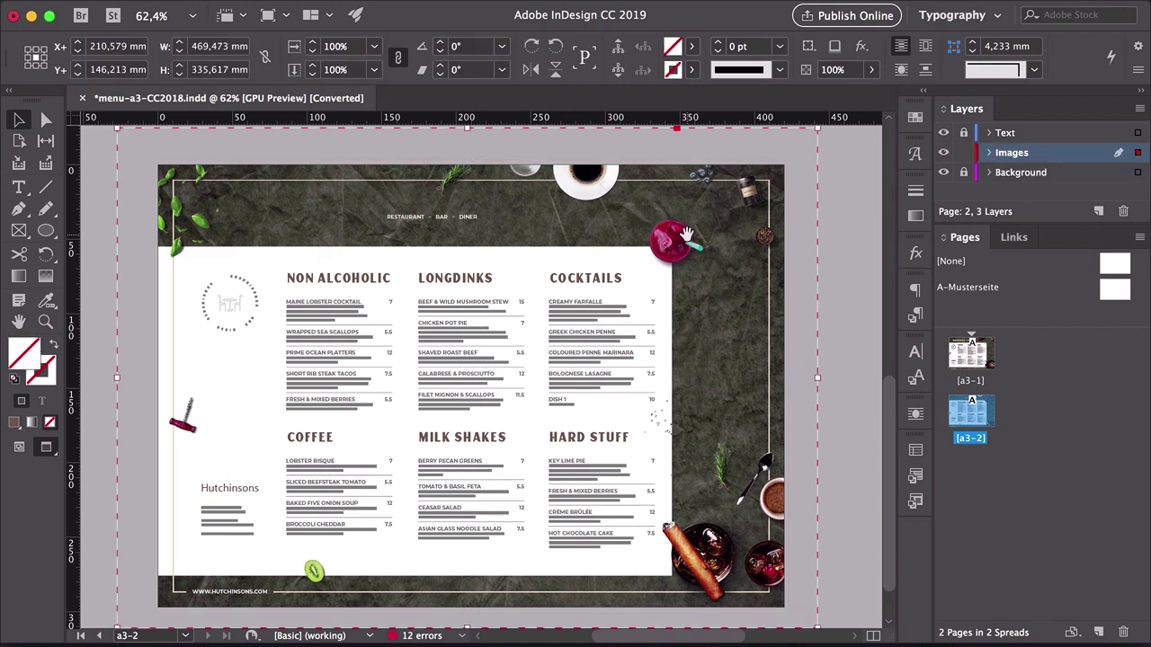
{"action": "left_click_drag", "start_coordinate": [685, 241], "coordinate": [719, 304]}
{"action": "left_click", "coordinate": [755, 200]}
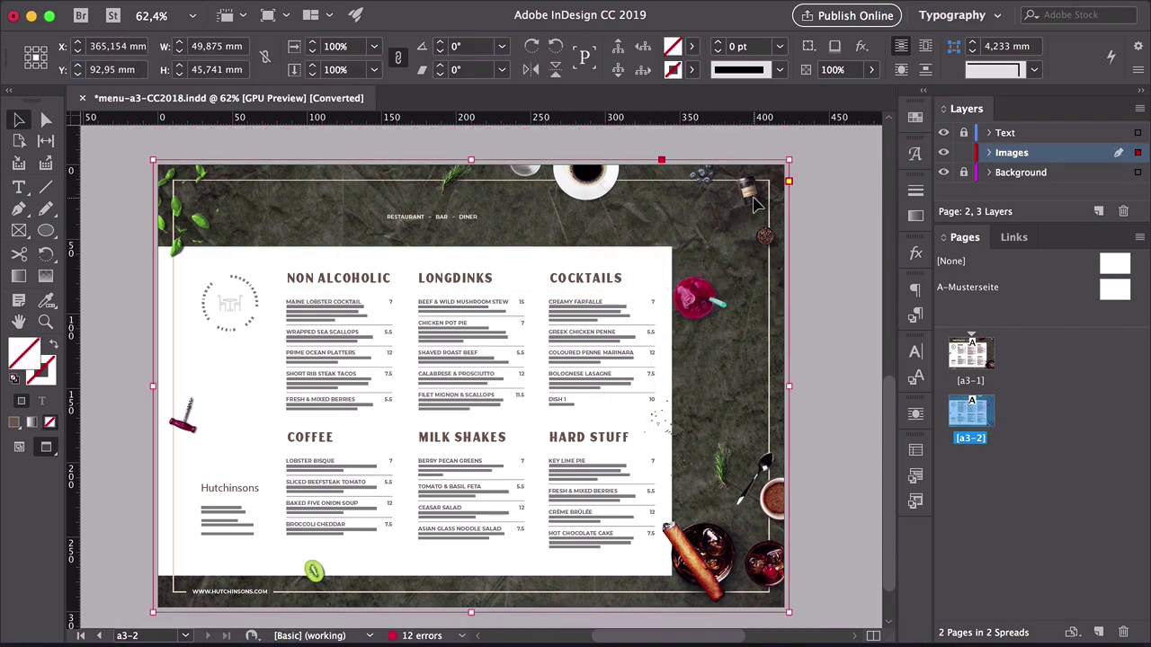
{"action": "left_click", "coordinate": [749, 202]}
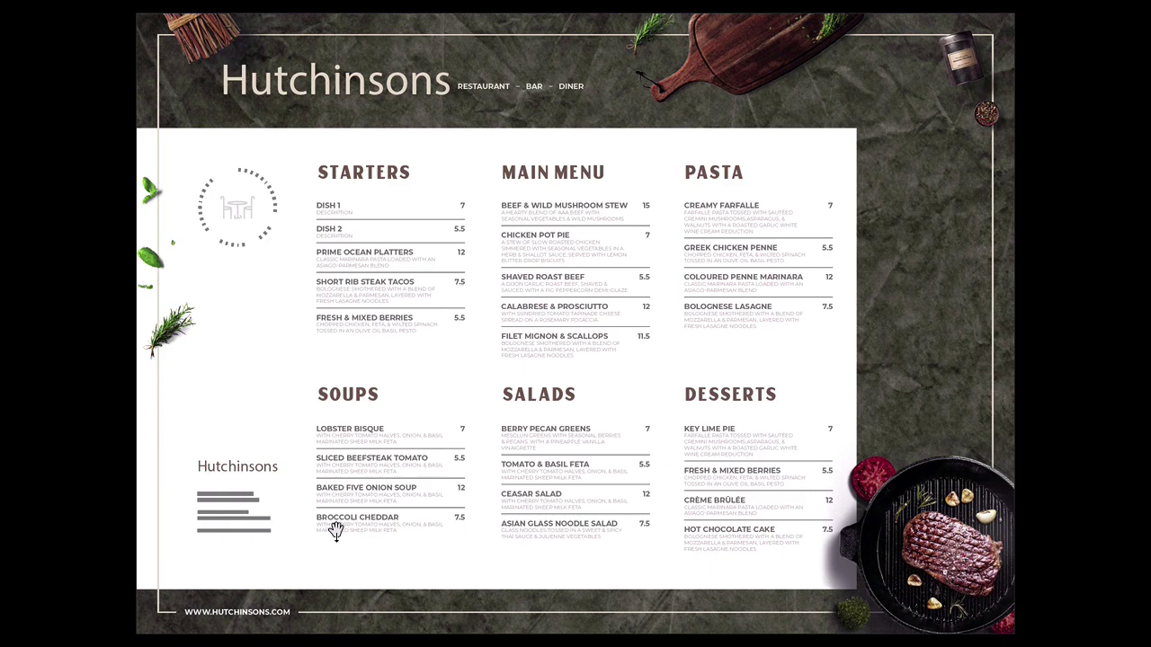
Advance the full-screen preview from the food page to the drinks page
{"action": "key", "text": "Right"}
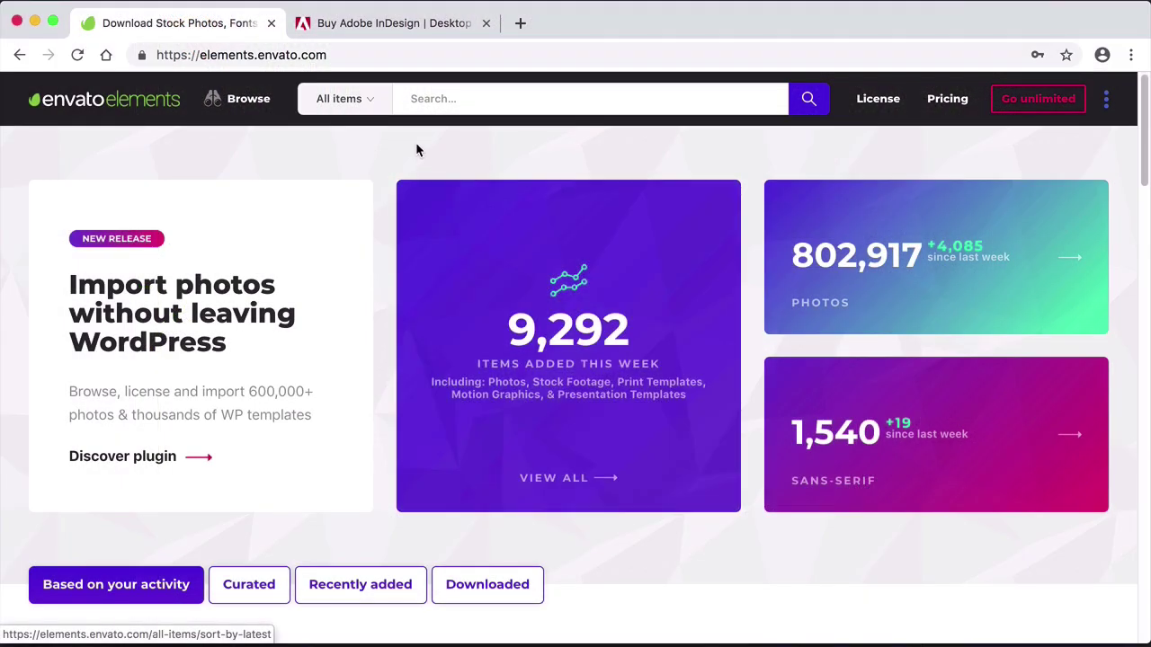
Search Envato Elements for 'restaurant menu' using the search suggestion
{"action": "left_click_drag", "start_coordinate": [1147, 124], "coordinate": [1147, 57]}
{"action": "left_click", "coordinate": [575, 99]}
{"action": "type", "text": "restaurant menu"}
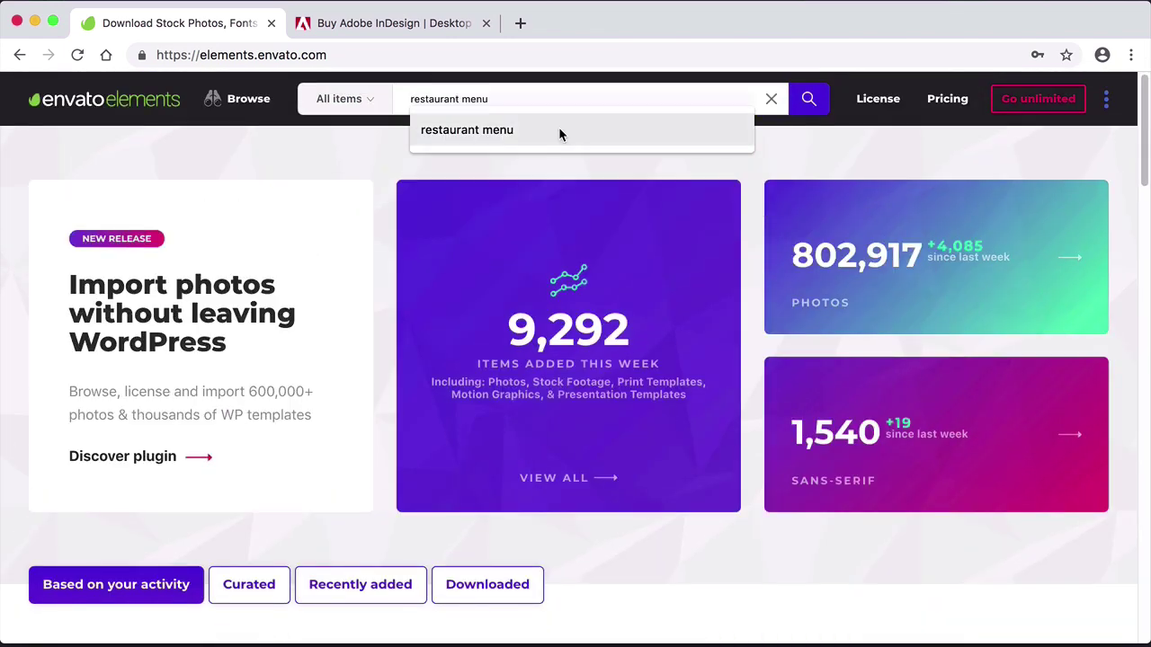
{"action": "left_click", "coordinate": [561, 134]}
{"action": "left_click", "coordinate": [808, 99]}
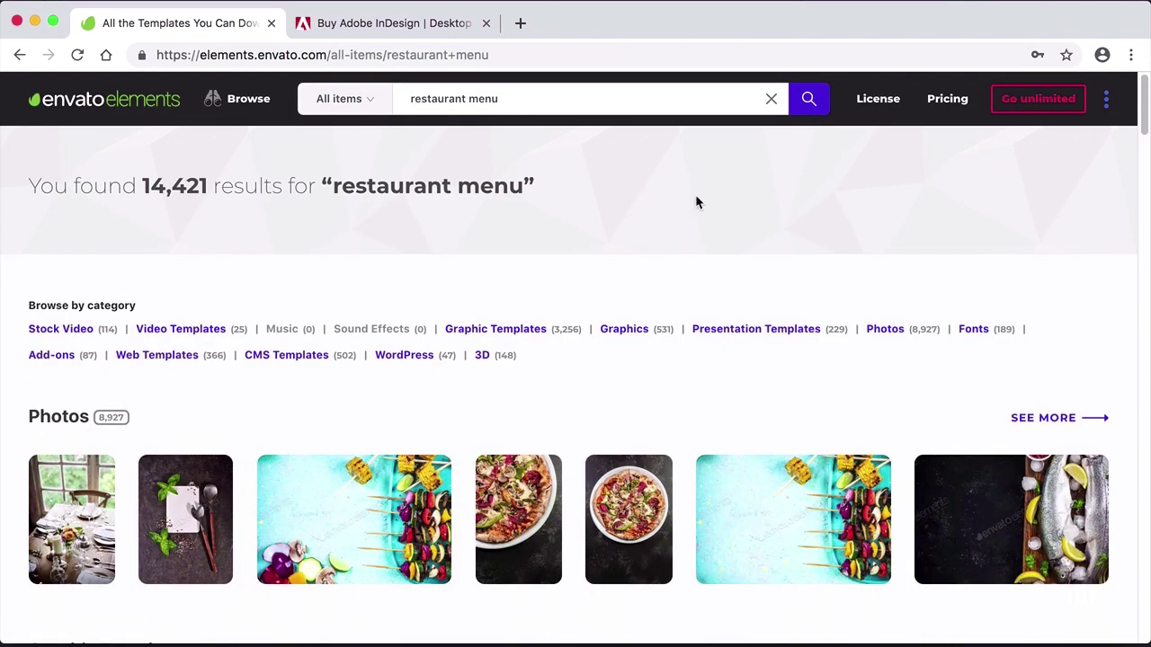
Narrow the results to the 3,256 'restaurant menu' Graphic Templates
{"action": "scroll", "coordinate": [1140, 148], "scroll_direction": "down", "scroll_amount": 5}
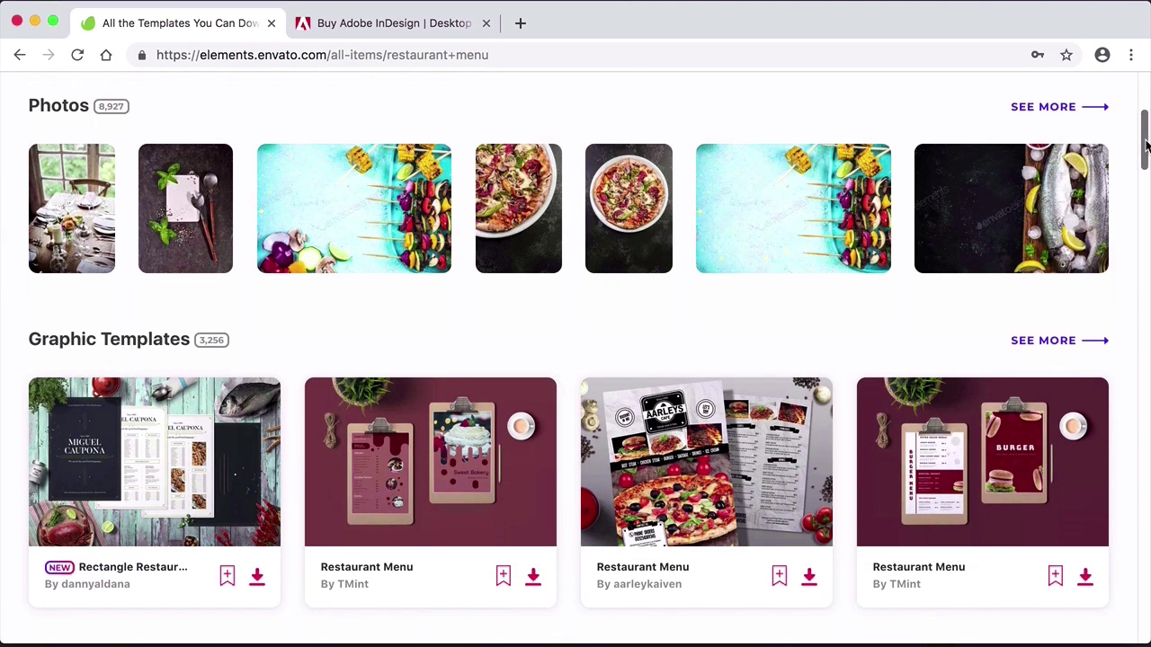
{"action": "left_click", "coordinate": [135, 339]}
{"action": "scroll", "coordinate": [626, 396], "scroll_direction": "down", "scroll_amount": 2}
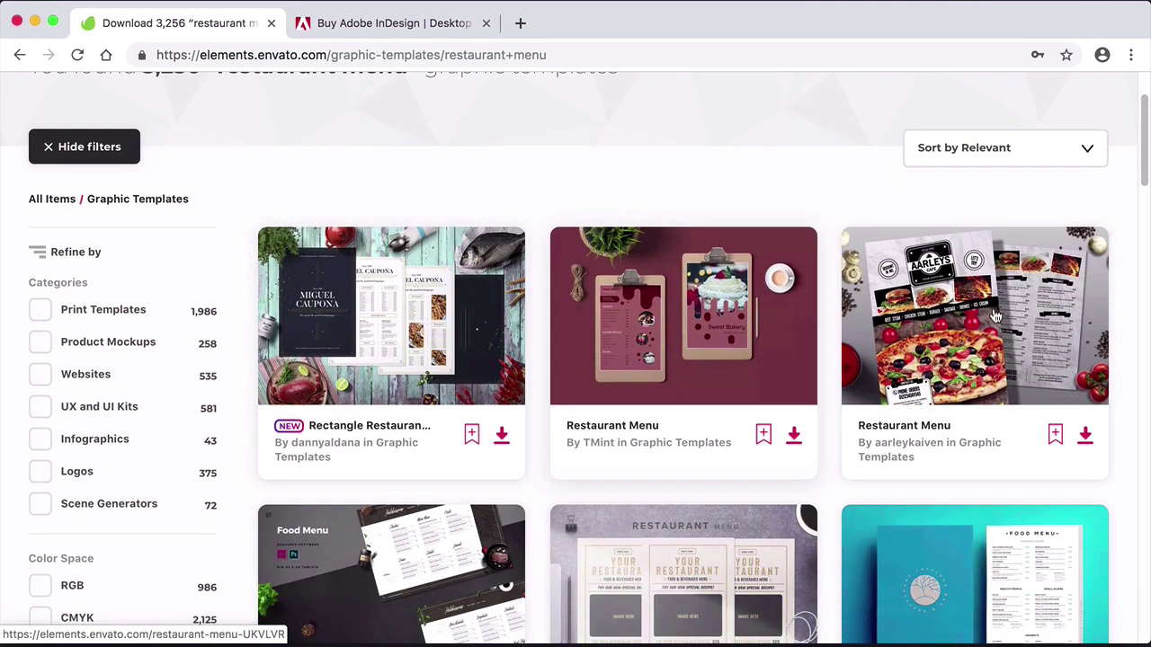
{"action": "left_click_drag", "start_coordinate": [1147, 162], "coordinate": [1146, 207]}
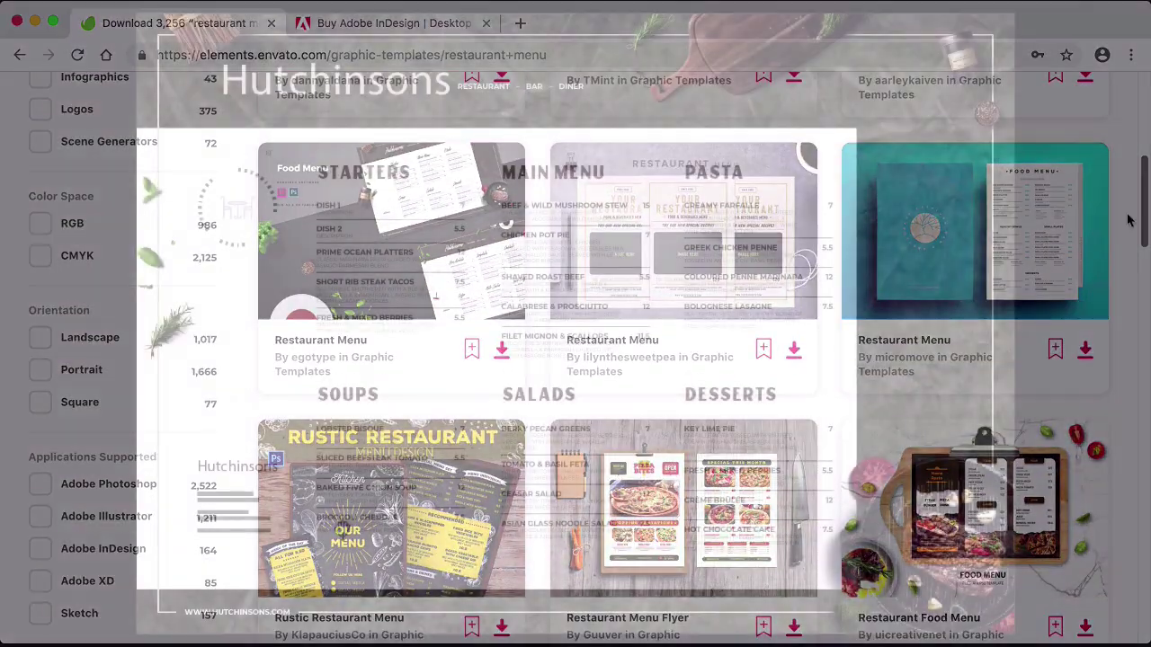
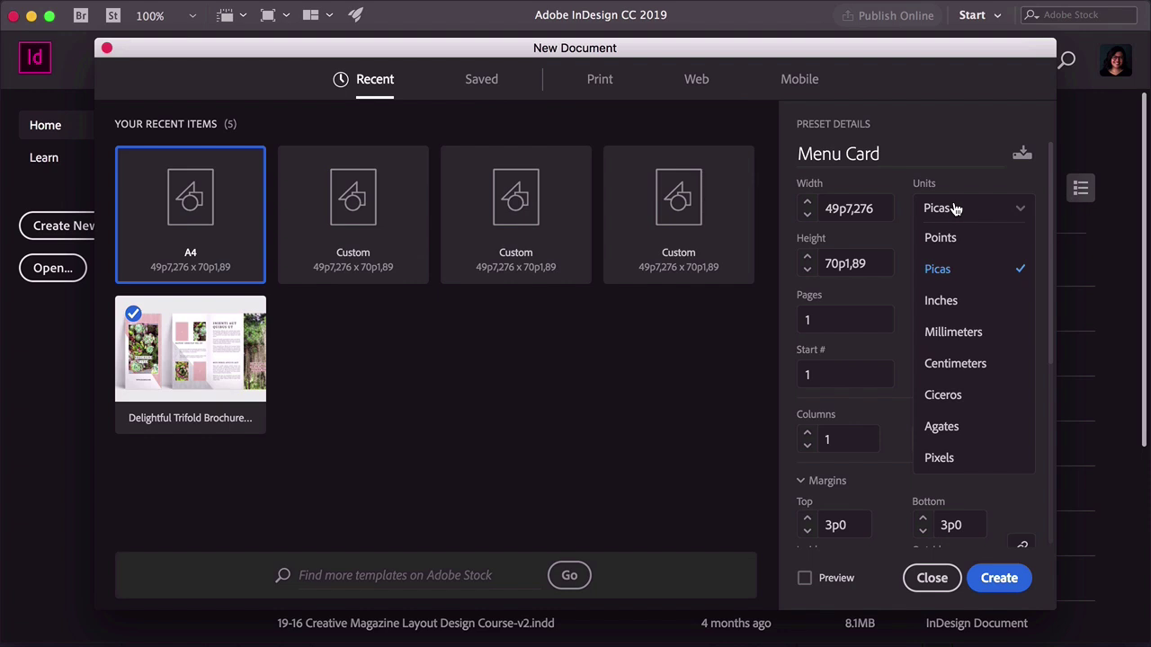
Start from the A4 print preset in millimetres with Facing Pages turned off
{"action": "left_click", "coordinate": [953, 332]}
{"action": "left_click", "coordinate": [599, 80]}
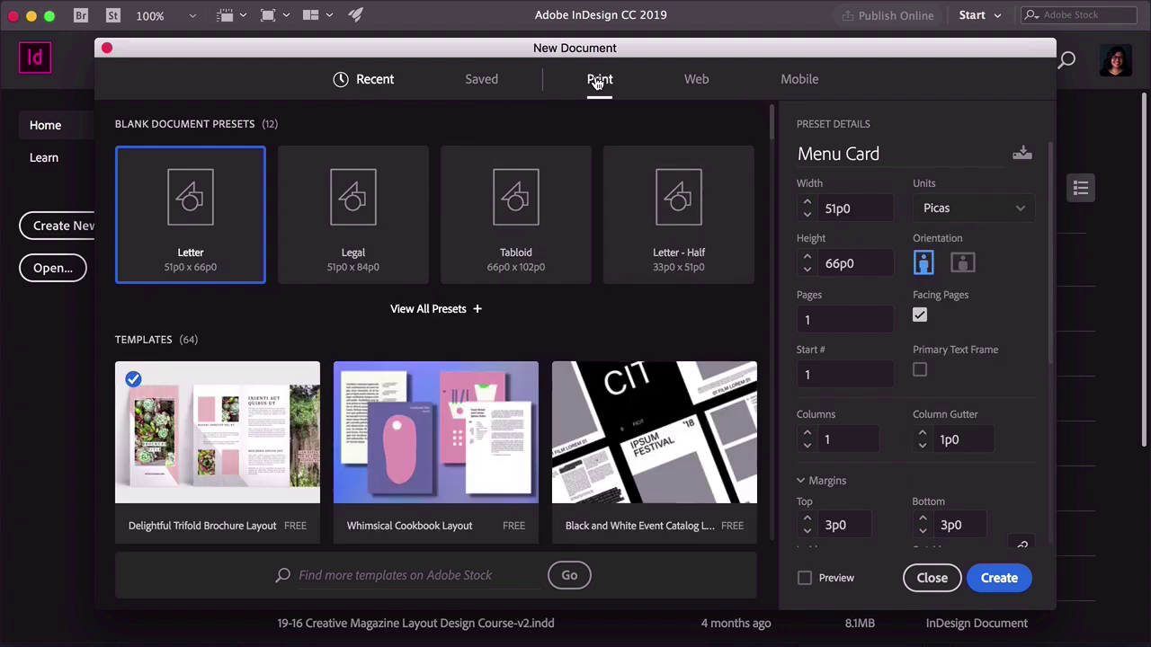
{"action": "left_click", "coordinate": [441, 312]}
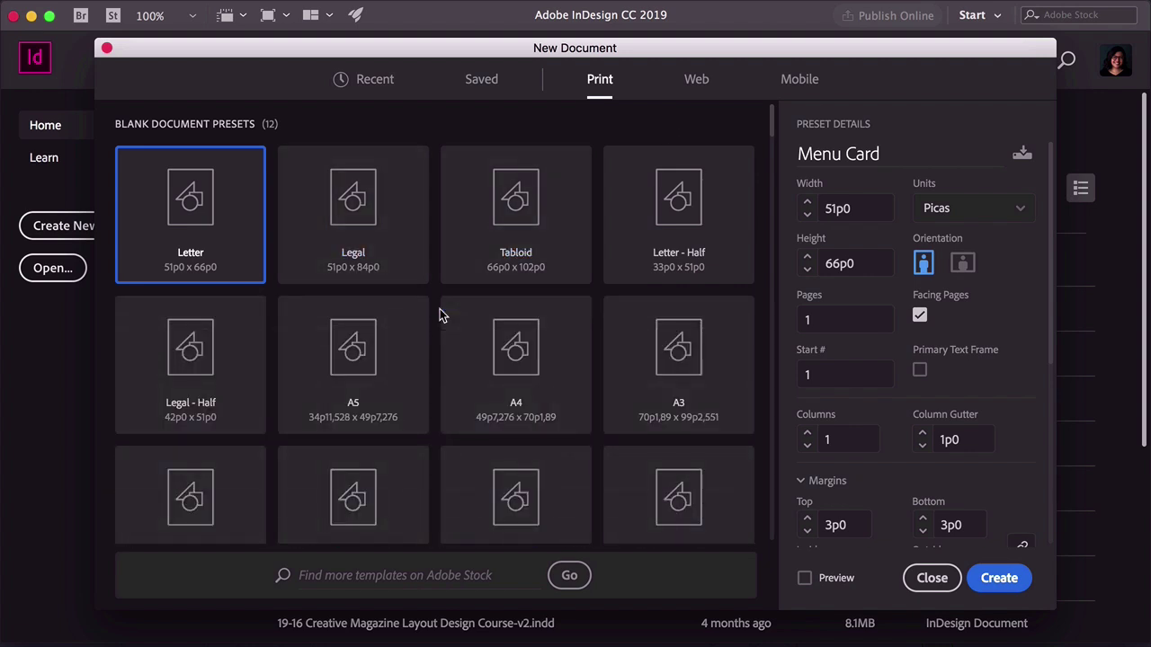
{"action": "left_click", "coordinate": [490, 346]}
{"action": "left_click", "coordinate": [948, 210]}
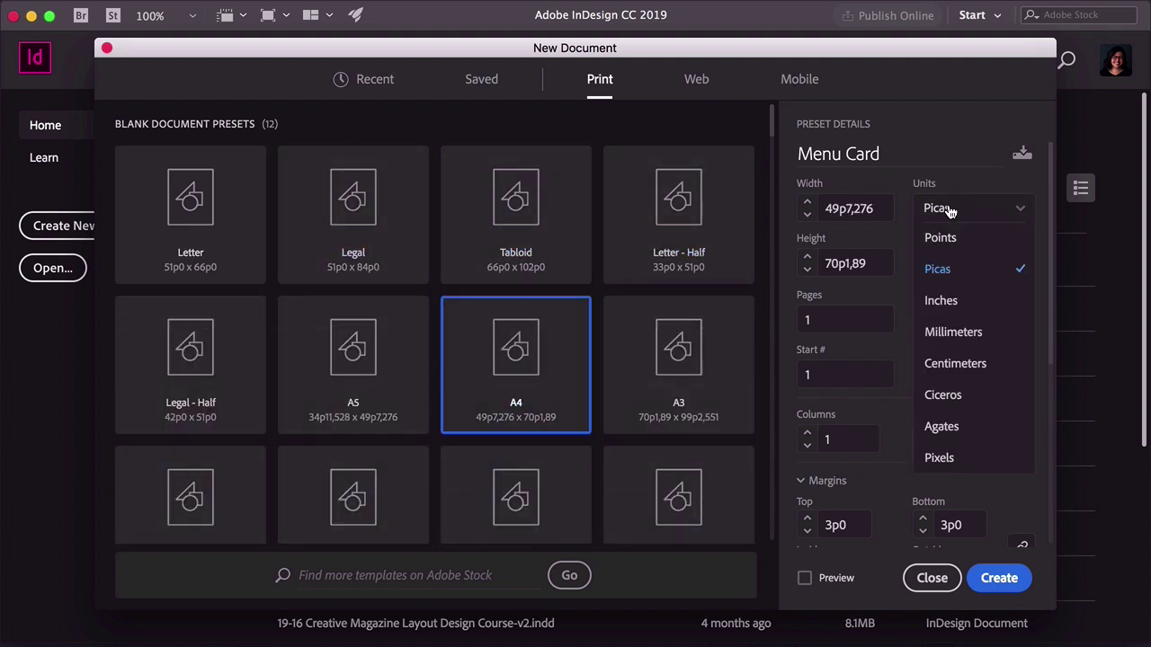
{"action": "left_click", "coordinate": [944, 333]}
{"action": "left_click", "coordinate": [920, 317]}
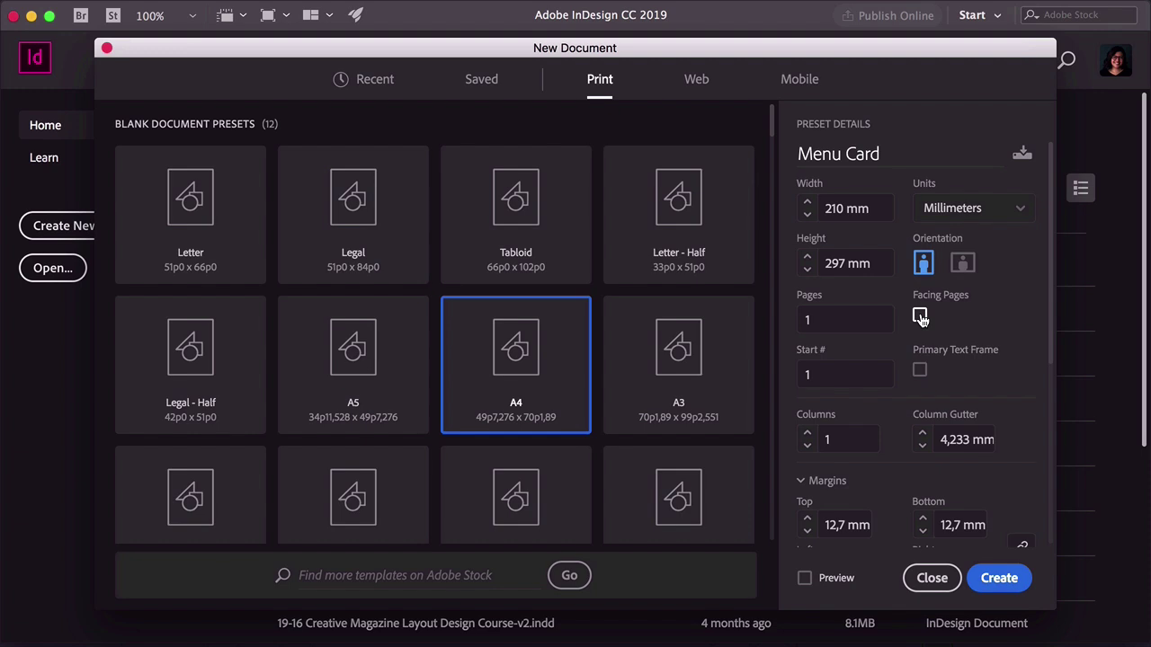
Set 3 columns with a 5 mm gutter
{"action": "left_click", "coordinate": [808, 433]}
{"action": "left_click", "coordinate": [808, 433]}
{"action": "left_click_drag", "start_coordinate": [969, 439], "coordinate": [942, 440]}
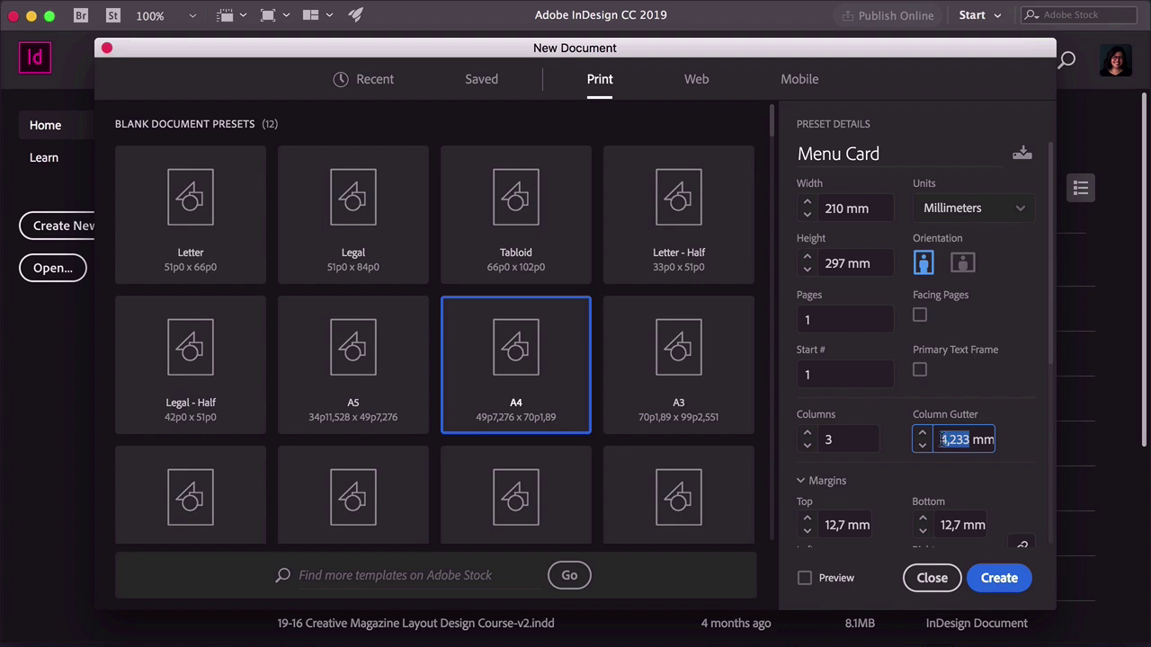
{"action": "type", "text": "5"}
{"action": "left_click", "coordinate": [813, 480]}
Set all four margins to 15 mm
{"action": "scroll", "coordinate": [899, 432], "scroll_direction": "down", "scroll_amount": 1}
{"action": "left_click", "coordinate": [832, 447]}
{"action": "scroll", "coordinate": [824, 395], "scroll_direction": "down", "scroll_amount": 2}
{"action": "left_click", "coordinate": [825, 395]}
{"action": "type", "text": "15"}
{"action": "left_click", "coordinate": [1021, 420]}
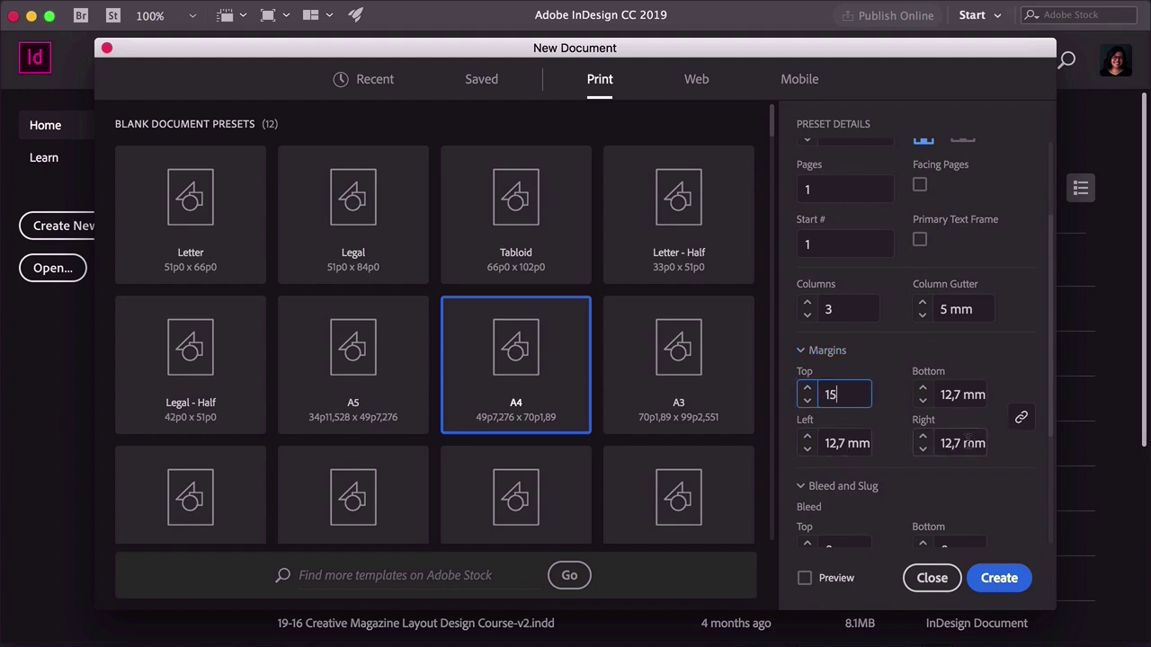
{"action": "left_click", "coordinate": [953, 443]}
Set a 3 mm bleed on all sides
{"action": "scroll", "coordinate": [944, 369], "scroll_direction": "down", "scroll_amount": 2}
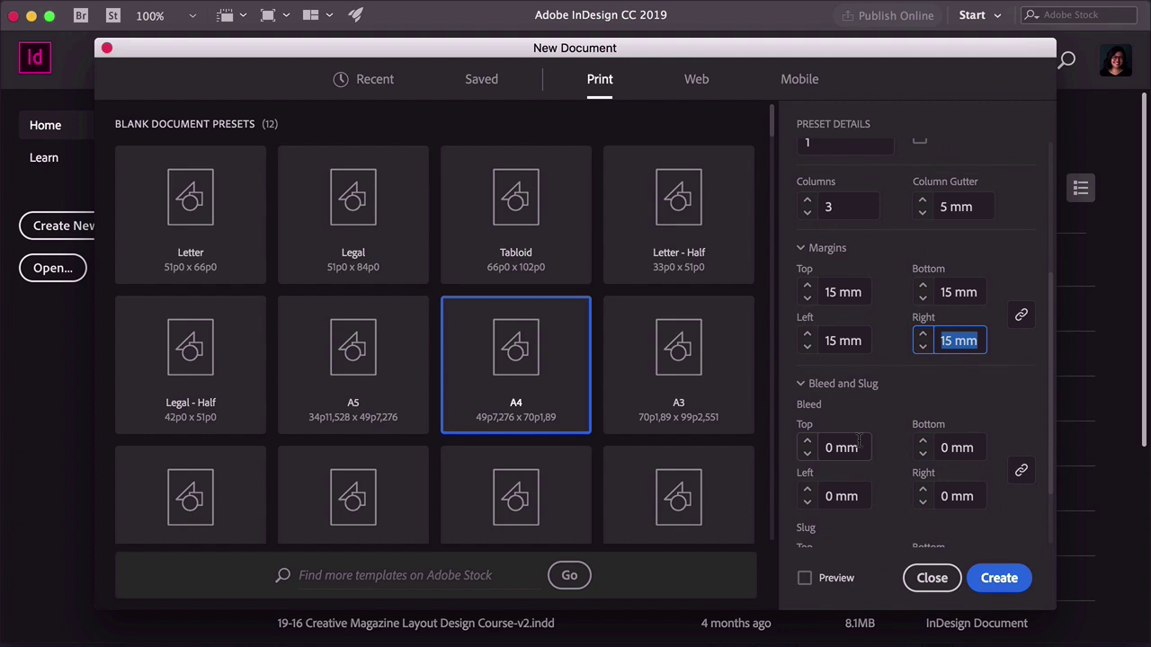
{"action": "scroll", "coordinate": [858, 443], "scroll_direction": "down", "scroll_amount": 2}
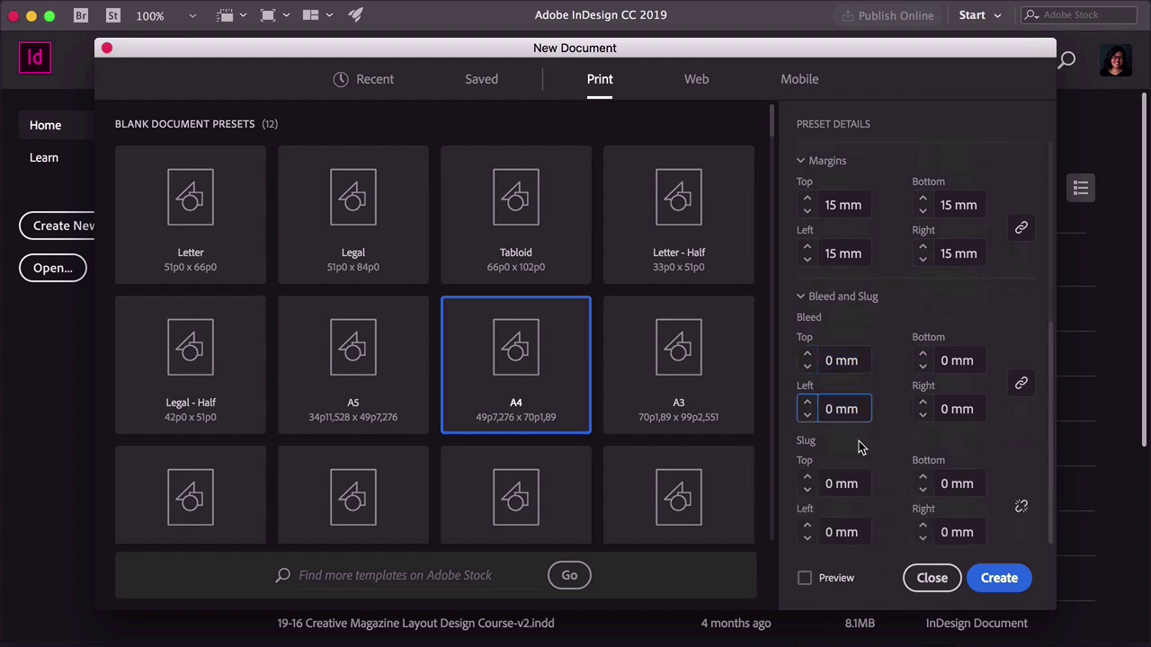
{"action": "left_click", "coordinate": [852, 360]}
{"action": "type", "text": "3"}
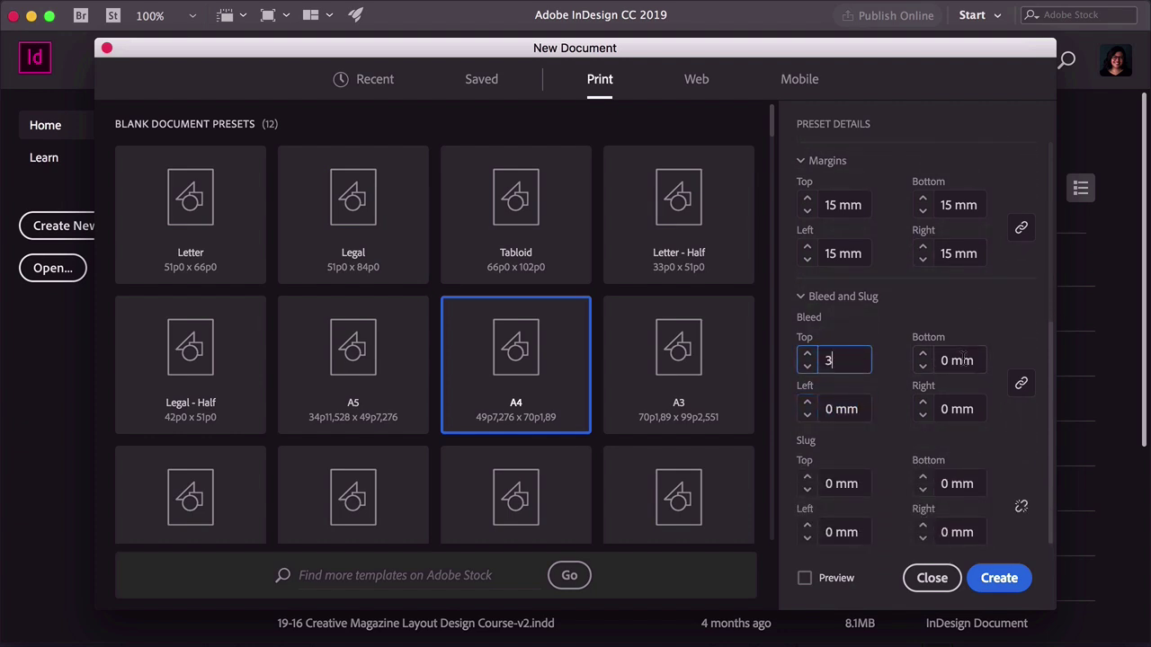
{"action": "key", "text": "Tab"}
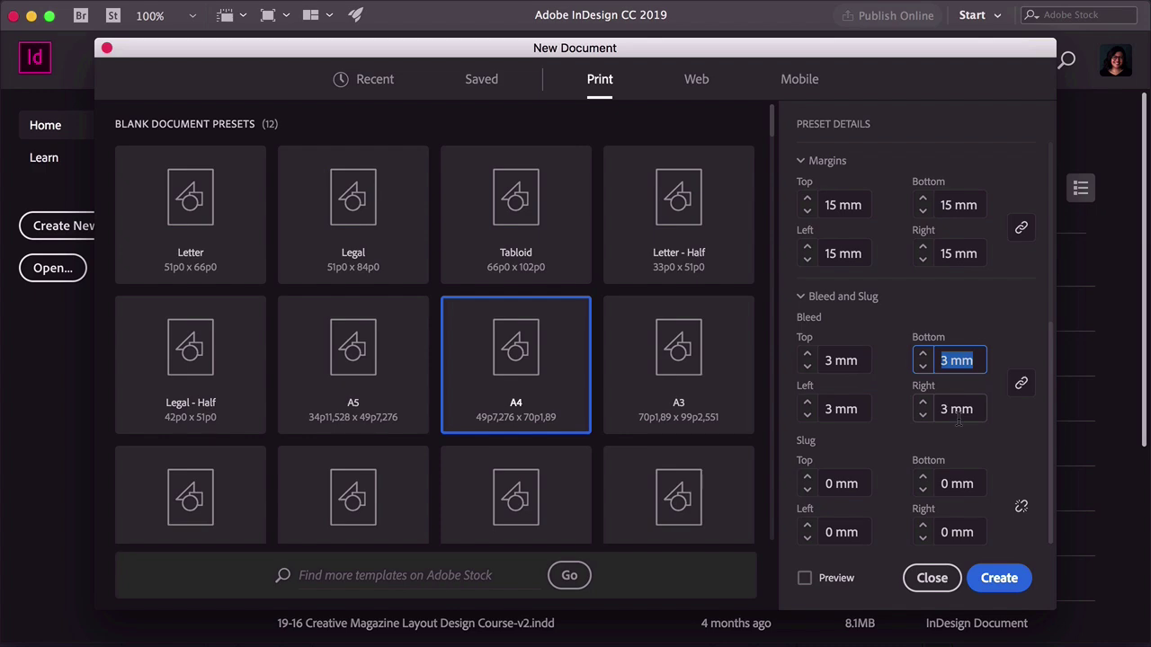
{"action": "left_click", "coordinate": [1034, 320]}
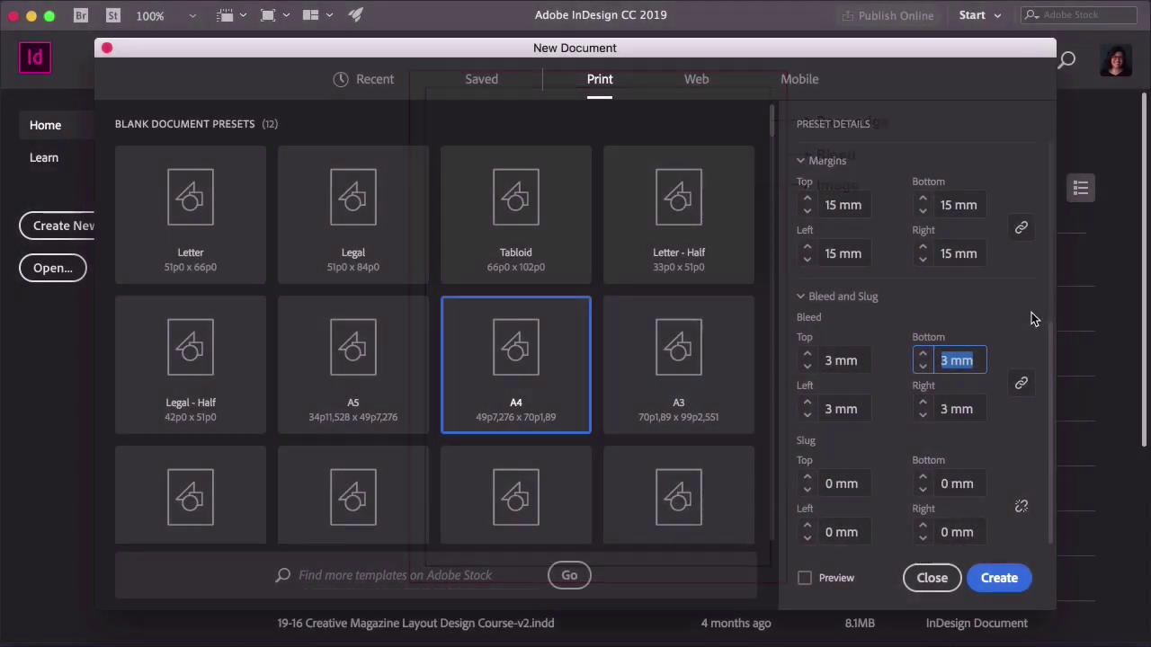
Create the three-column A4 Menu Card document from the finished preset details
{"action": "scroll", "coordinate": [1032, 333], "scroll_direction": "up", "scroll_amount": 3}
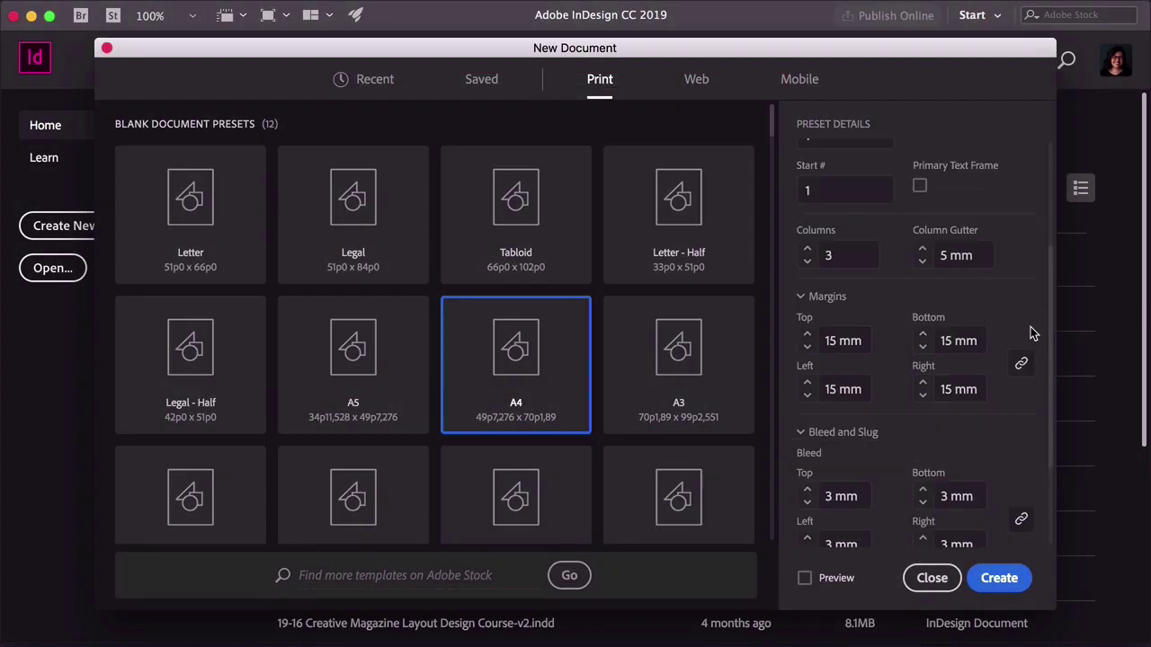
{"action": "scroll", "coordinate": [1032, 333], "scroll_direction": "up", "scroll_amount": 3}
{"action": "left_click", "coordinate": [1018, 582]}
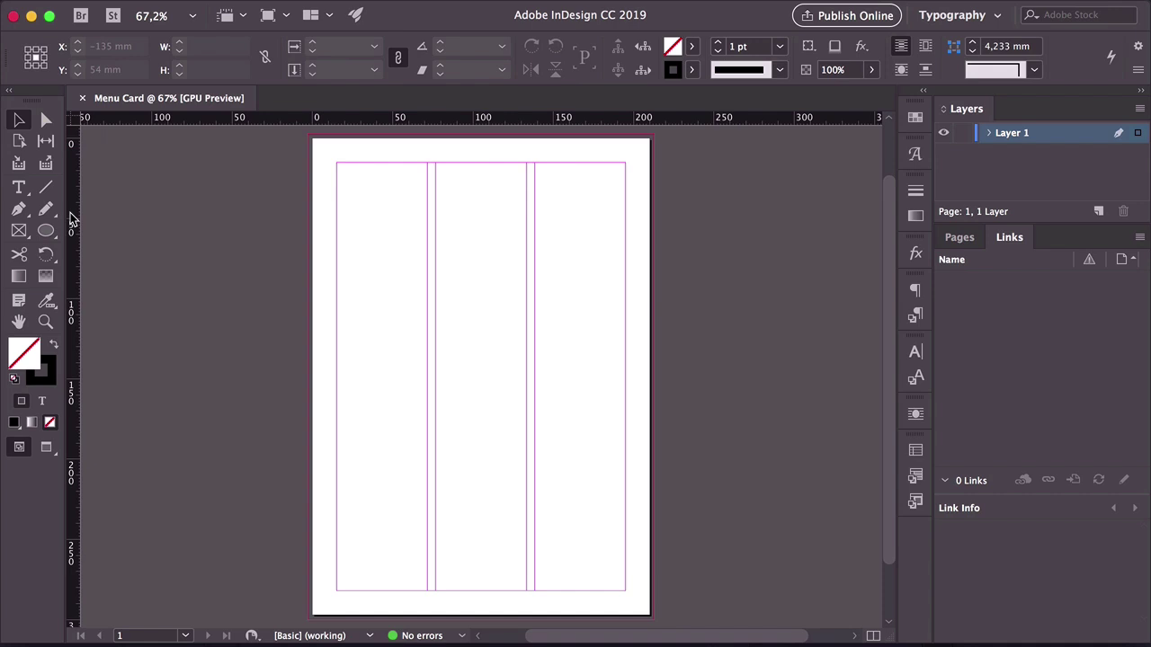
Place a vertical guide at X 105 mm and draw a small rectangle in the column gap
{"action": "left_click_drag", "start_coordinate": [72, 219], "coordinate": [482, 235]}
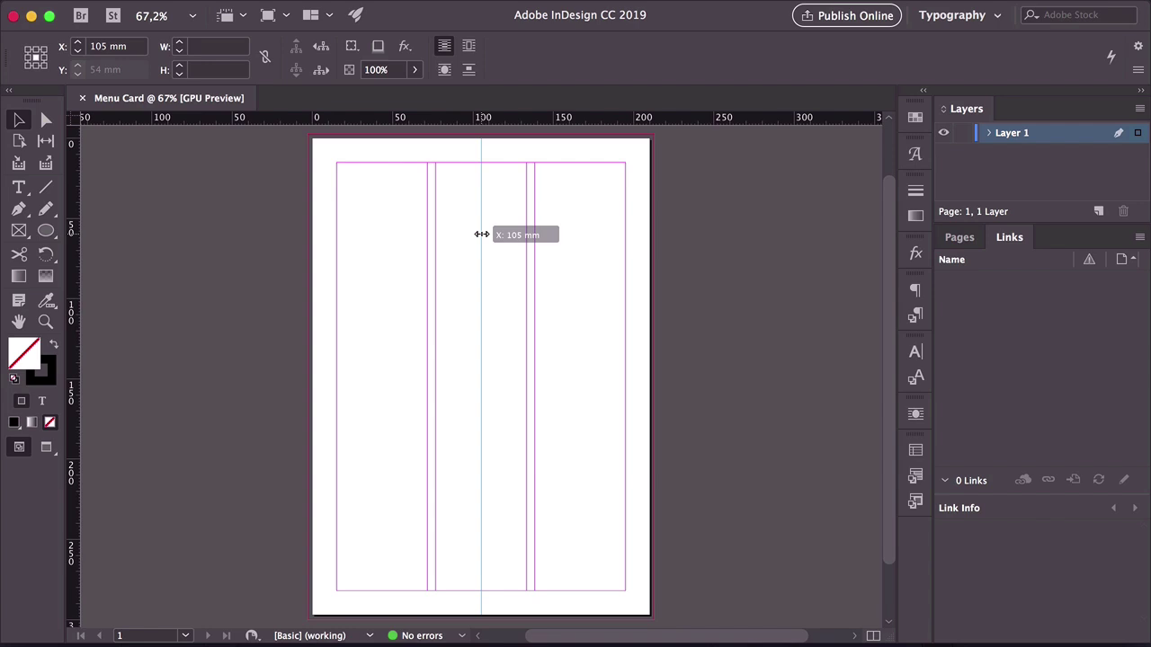
{"action": "left_click_drag", "start_coordinate": [482, 234], "coordinate": [481, 237]}
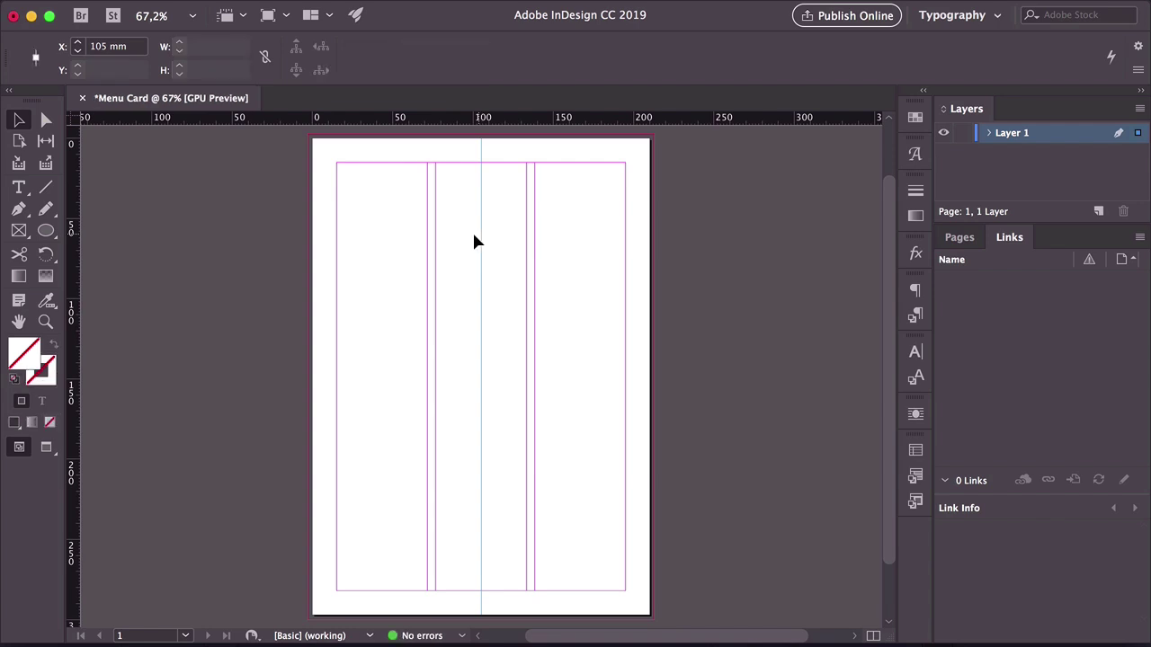
{"action": "left_click", "coordinate": [49, 233]}
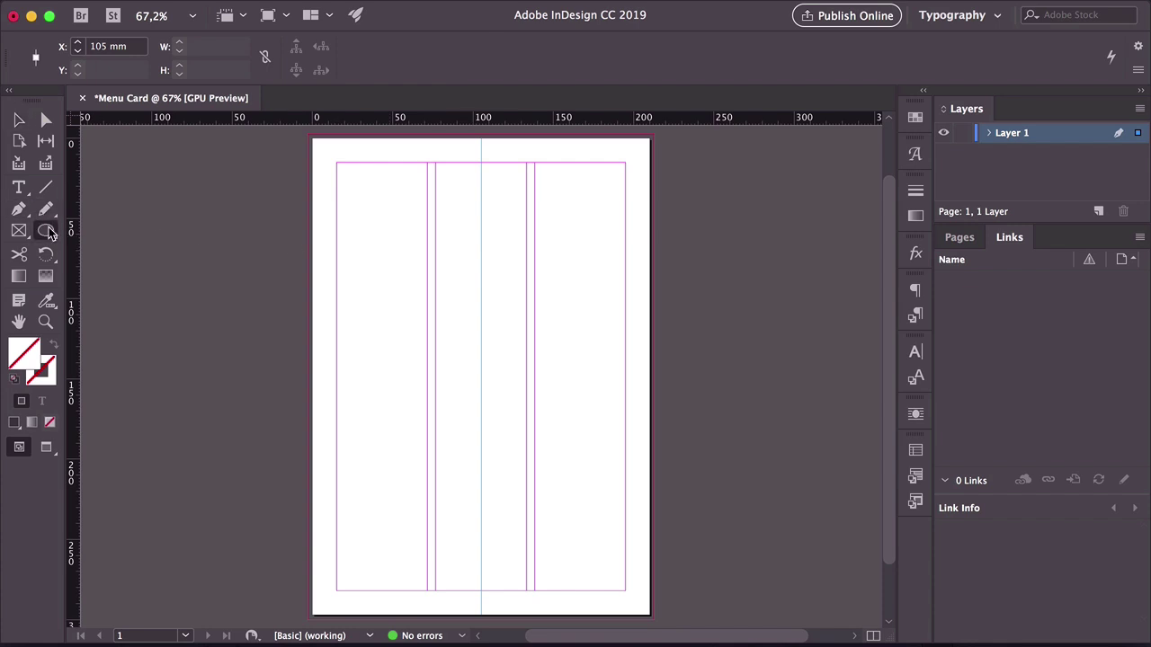
{"action": "left_click_drag", "start_coordinate": [49, 234], "coordinate": [103, 250]}
{"action": "left_click_drag", "start_coordinate": [427, 185], "coordinate": [435, 192]}
{"action": "key", "text": "v"}
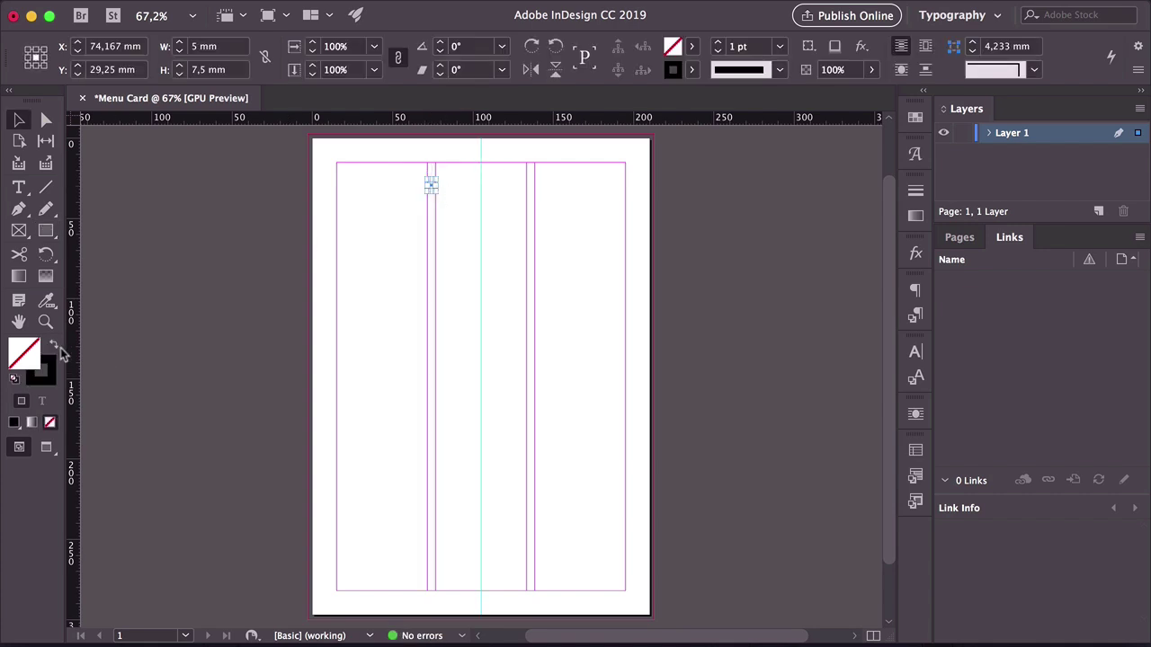
Give the rectangle a black fill with no stroke and a 5 mm width
{"action": "left_click", "coordinate": [53, 345]}
{"action": "left_click", "coordinate": [335, 248]}
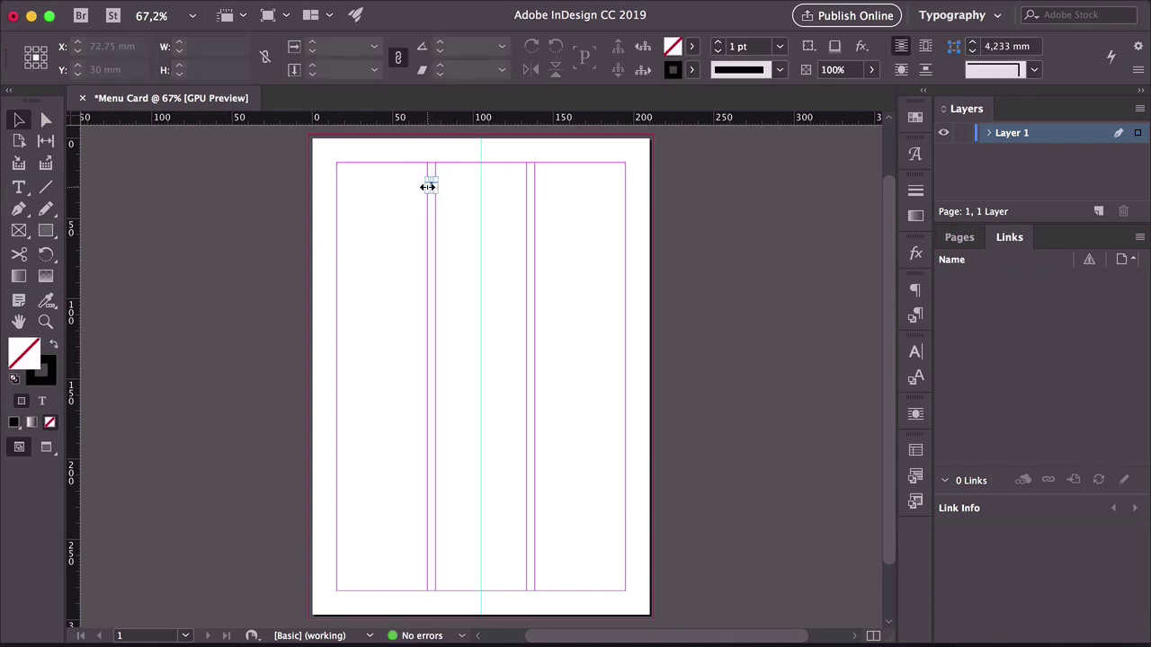
{"action": "left_click", "coordinate": [430, 185]}
{"action": "left_click_drag", "start_coordinate": [428, 186], "coordinate": [429, 186]}
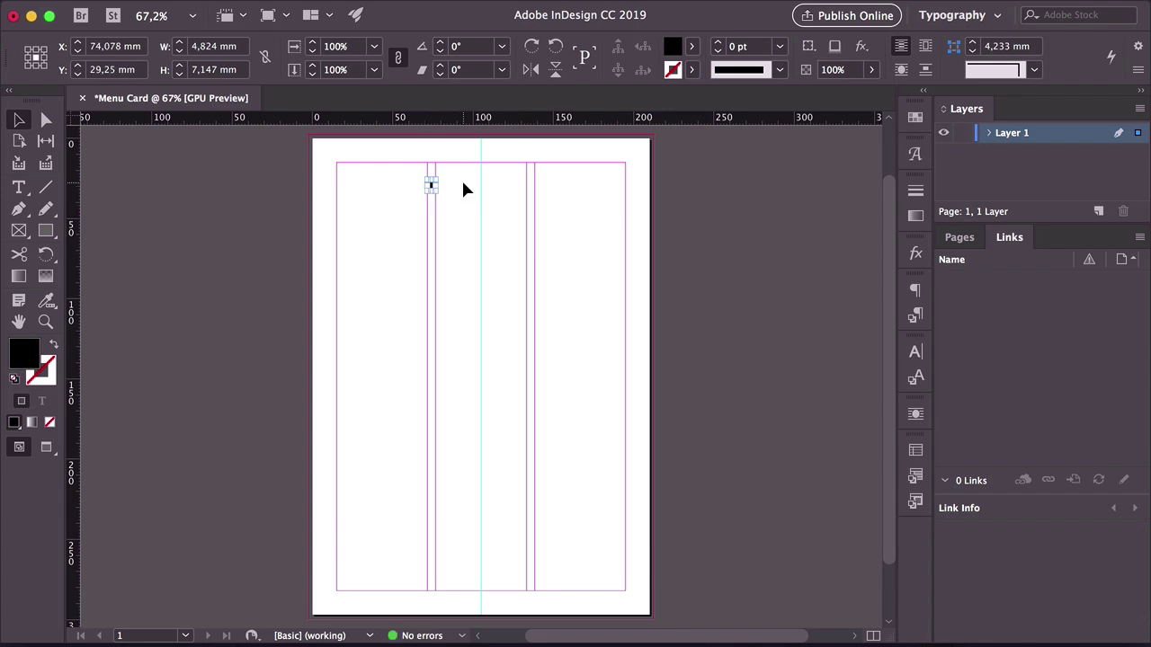
{"action": "left_click", "coordinate": [216, 51]}
{"action": "type", "text": "1"}
{"action": "key", "text": "Return"}
{"action": "left_click", "coordinate": [500, 198]}
{"action": "key", "text": "super+z"}
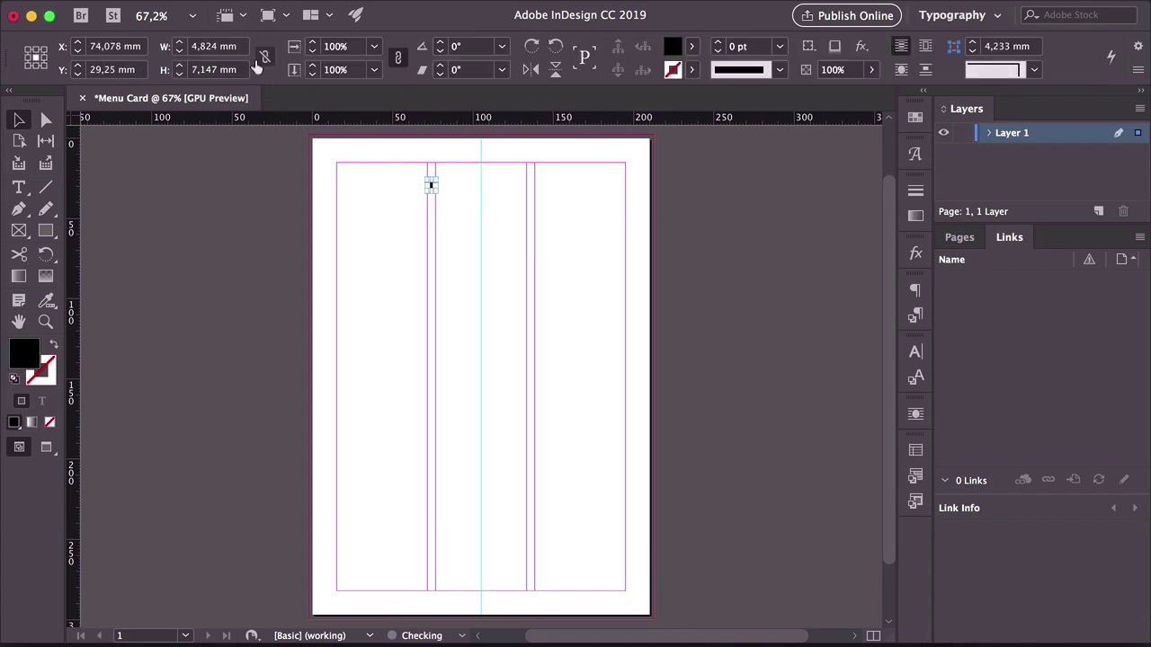
{"action": "left_click", "coordinate": [227, 48]}
{"action": "type", "text": "5"}
{"action": "key", "text": "Return"}
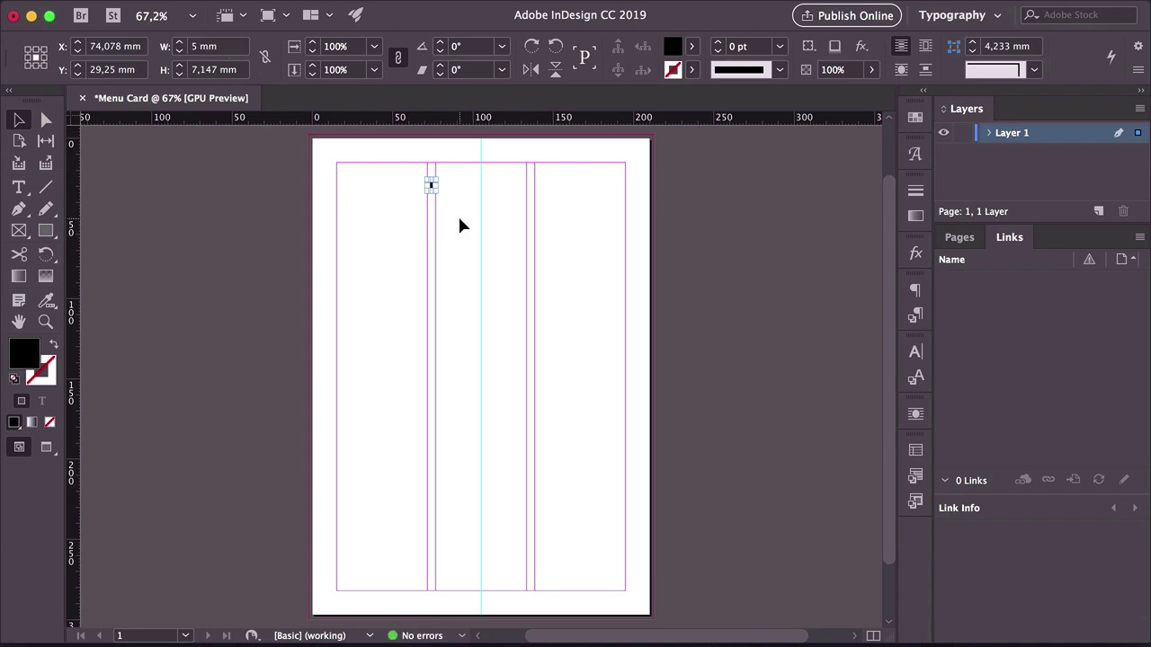
Move the rectangle against the centre guide and add a second guide at its edge
{"action": "key", "text": "z"}
{"action": "left_click", "coordinate": [465, 184]}
{"action": "key", "text": "v"}
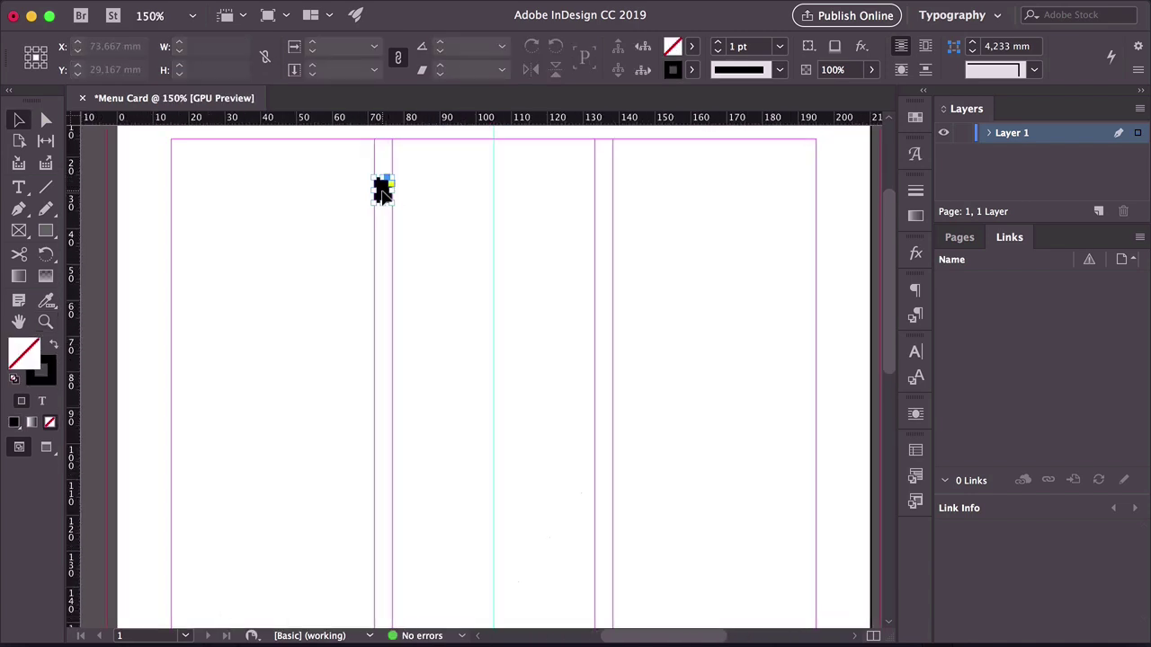
{"action": "left_click", "coordinate": [386, 191]}
{"action": "left_click", "coordinate": [419, 188]}
{"action": "left_click", "coordinate": [384, 190]}
{"action": "left_click_drag", "start_coordinate": [387, 199], "coordinate": [497, 202]}
{"action": "left_click_drag", "start_coordinate": [73, 225], "coordinate": [499, 205]}
Delete the temporary measuring rectangle
{"action": "left_click", "coordinate": [494, 184]}
{"action": "key", "text": "Delete"}
{"action": "scroll", "coordinate": [490, 179], "scroll_direction": "down", "scroll_amount": 5}
{"action": "scroll", "coordinate": [524, 321], "scroll_direction": "down", "scroll_amount": 3}
{"action": "scroll", "coordinate": [557, 277], "scroll_direction": "down", "scroll_amount": 2}
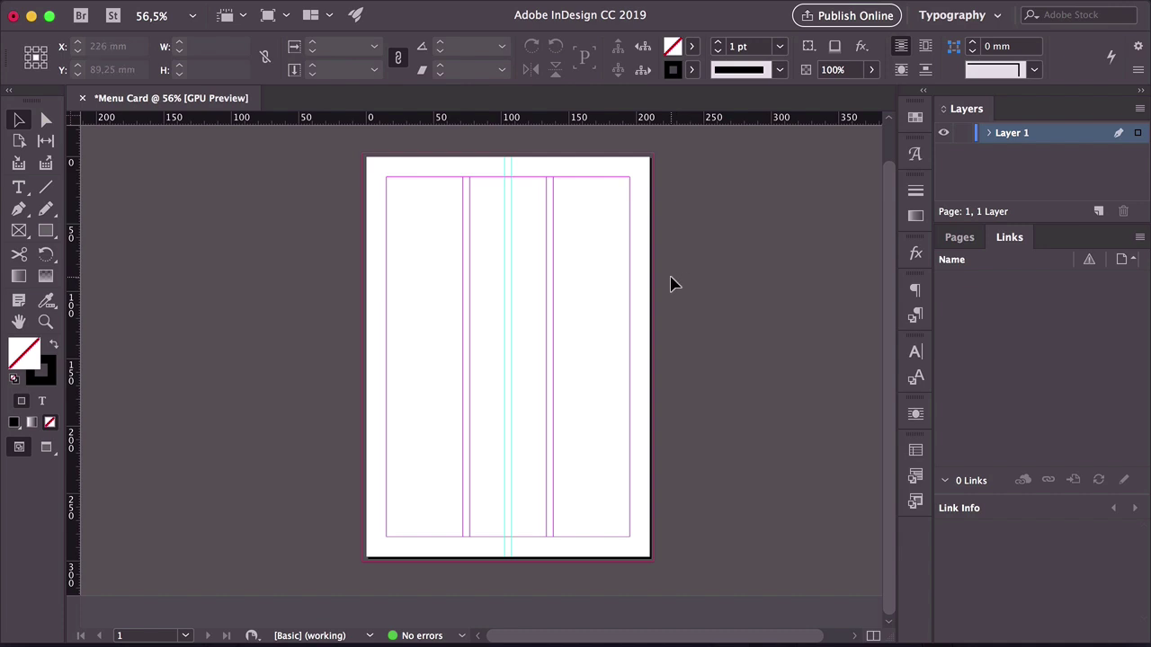
Rename Layer 1 to Background and add a new layer named Content above it
{"action": "double_click", "coordinate": [1016, 135]}
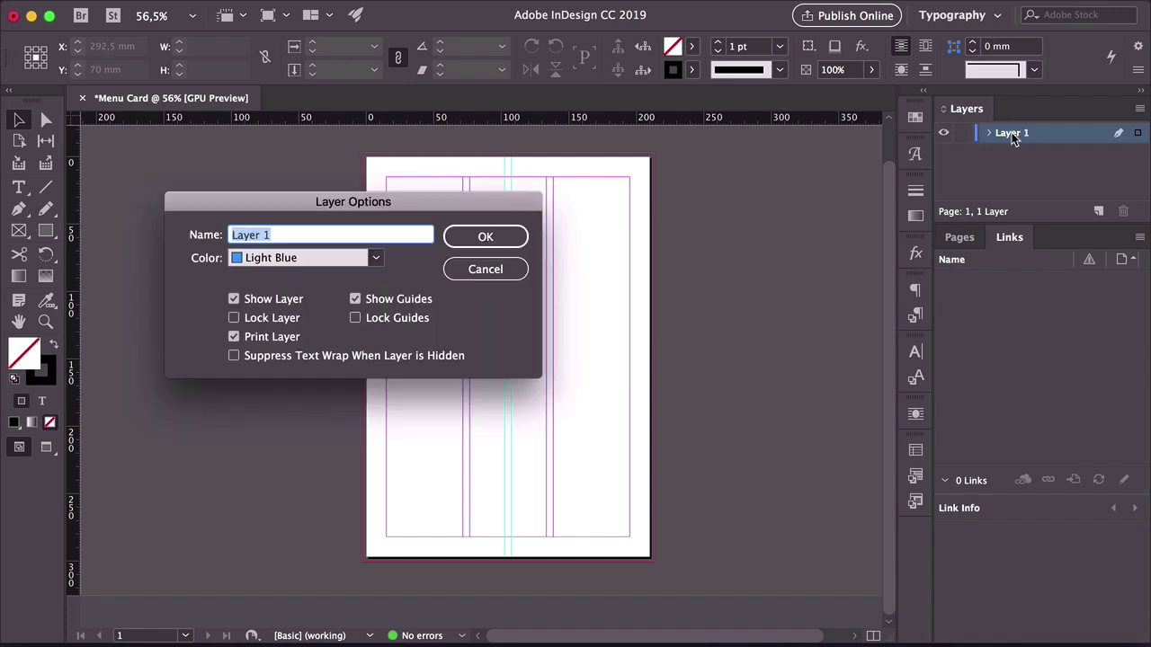
{"action": "type", "text": "Background"}
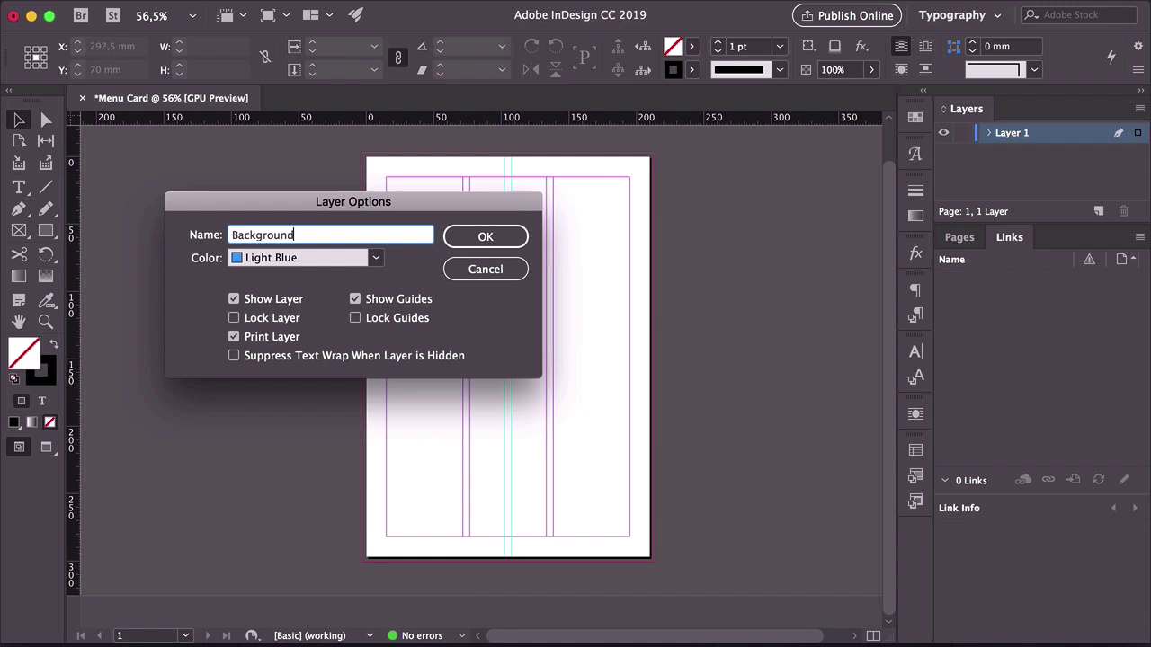
{"action": "key", "text": "Return"}
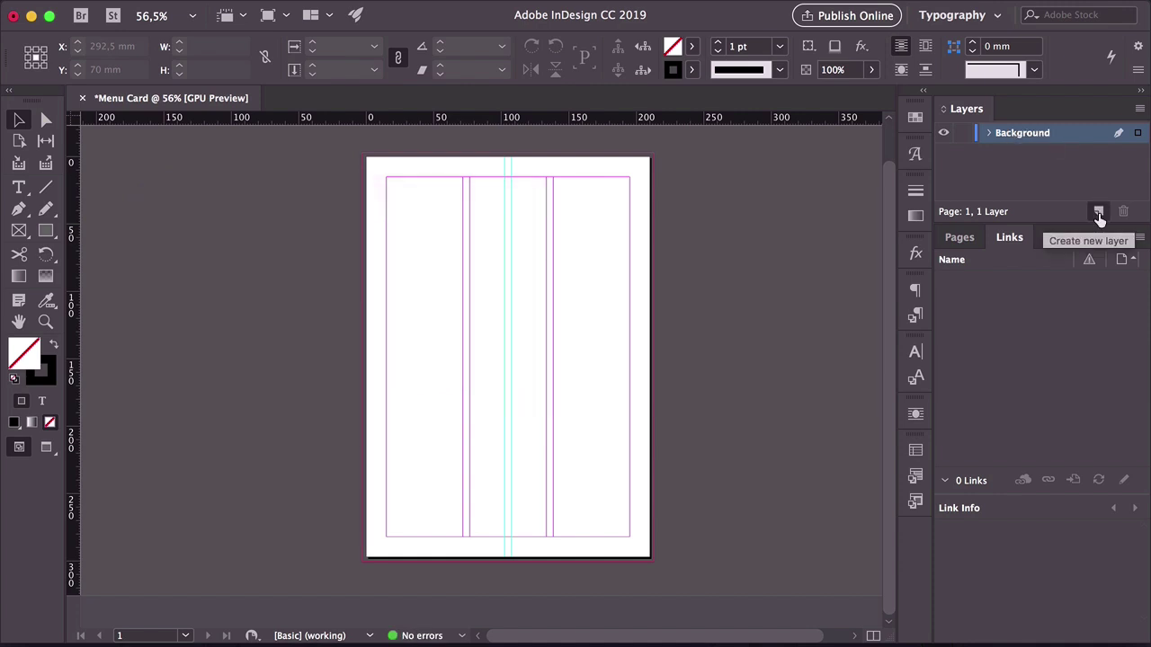
{"action": "left_click", "coordinate": [1097, 213]}
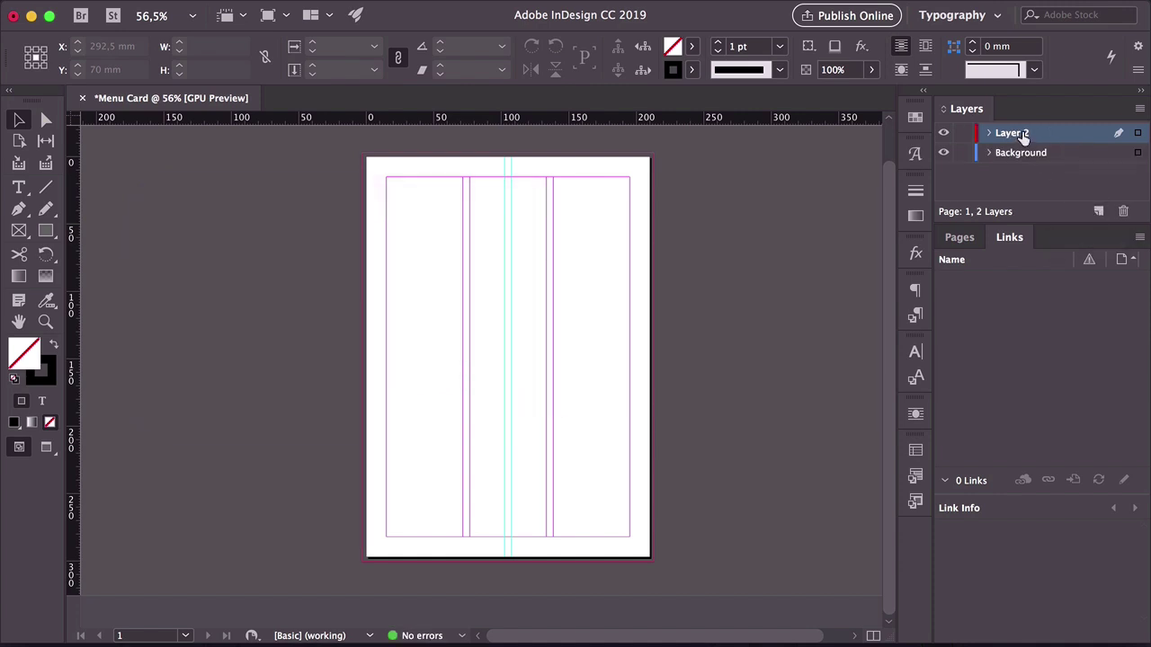
{"action": "double_click", "coordinate": [1023, 135]}
{"action": "type", "text": "Content"}
{"action": "key", "text": "Return"}
{"action": "left_click", "coordinate": [1052, 173]}
{"action": "left_click", "coordinate": [943, 133]}
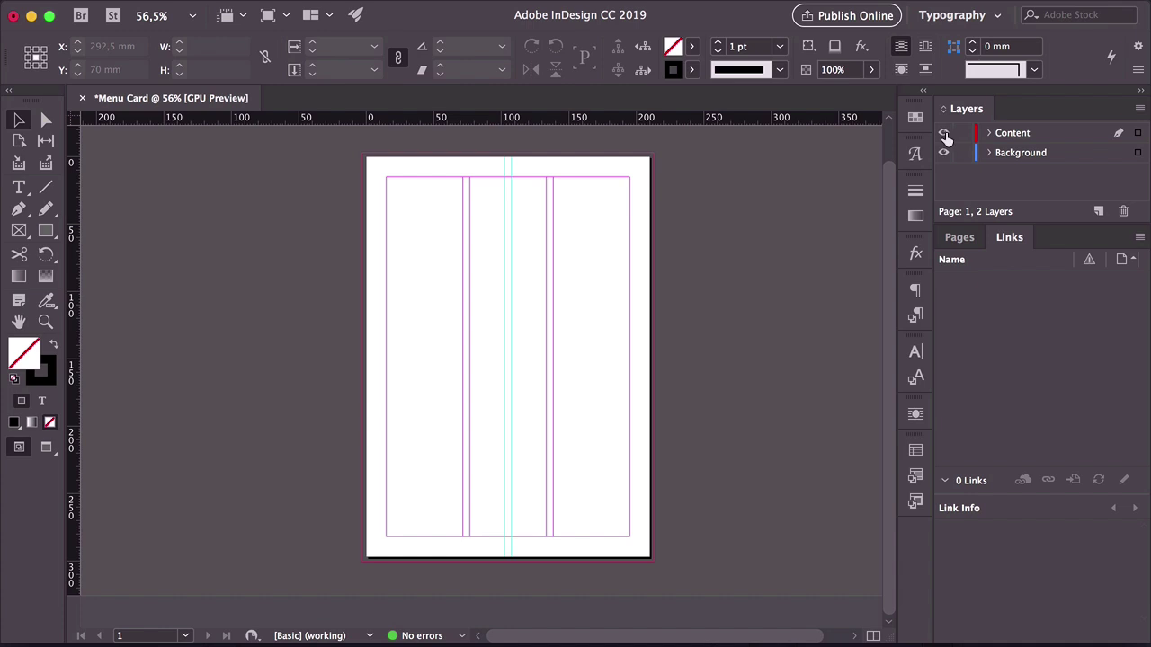
{"action": "left_click", "coordinate": [943, 133]}
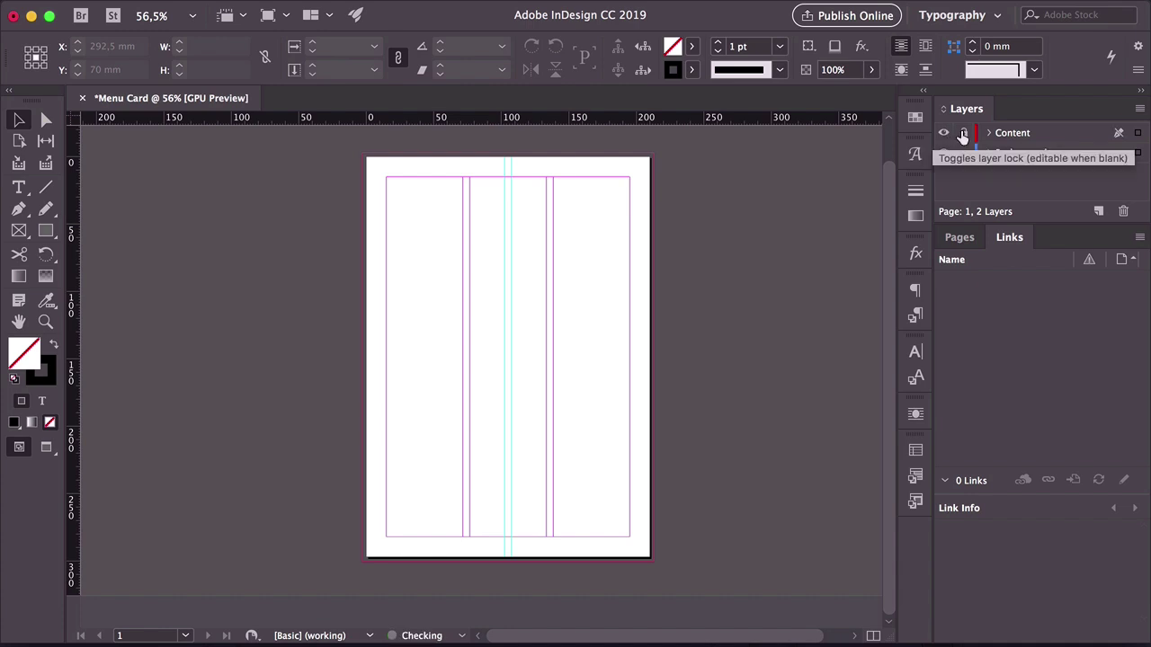
Draw a small rectangle near the page's top right and move it to the Background layer
{"action": "left_click", "coordinate": [42, 228]}
{"action": "left_click_drag", "start_coordinate": [590, 212], "coordinate": [630, 250]}
{"action": "key", "text": "v"}
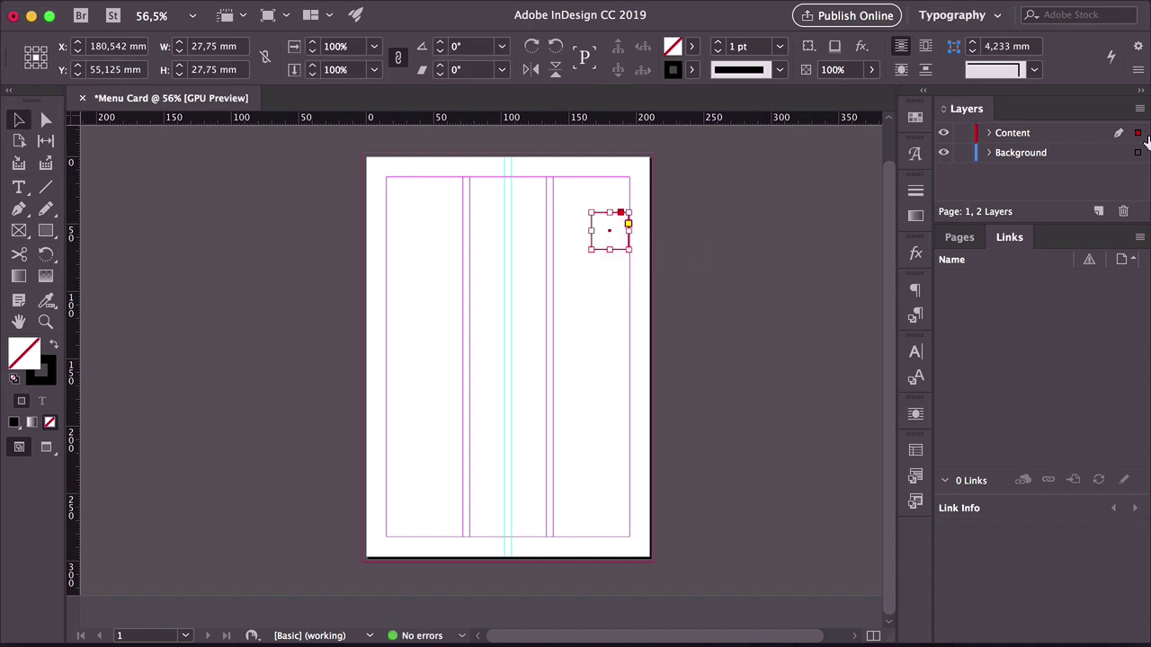
{"action": "mouse_move", "coordinate": [1137, 133]}
{"action": "left_mouse_down"}
{"action": "mouse_move", "coordinate": [1140, 155]}
{"action": "mouse_move", "coordinate": [1139, 133]}
{"action": "left_mouse_up"}
{"action": "left_click", "coordinate": [747, 240]}
{"action": "left_click_drag", "start_coordinate": [714, 196], "coordinate": [614, 281]}
{"action": "left_click", "coordinate": [616, 288]}
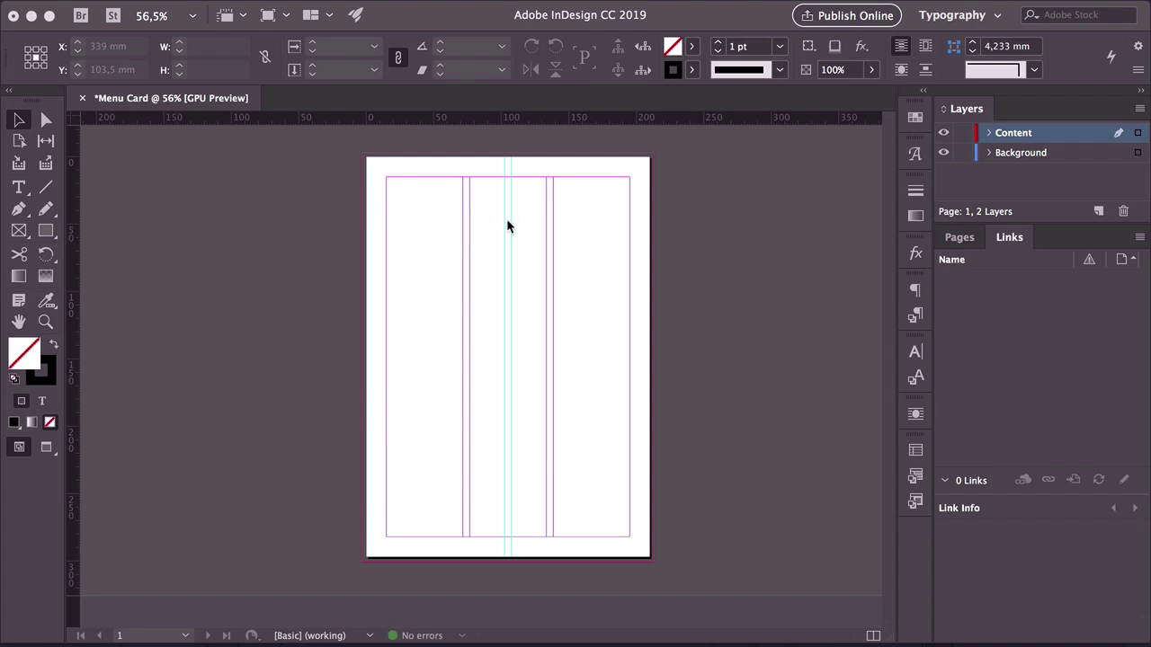
Add a text frame across the top reading 'Bar Isabel', set in all caps and centred
{"action": "scroll", "coordinate": [524, 224], "scroll_direction": "up", "scroll_amount": 2}
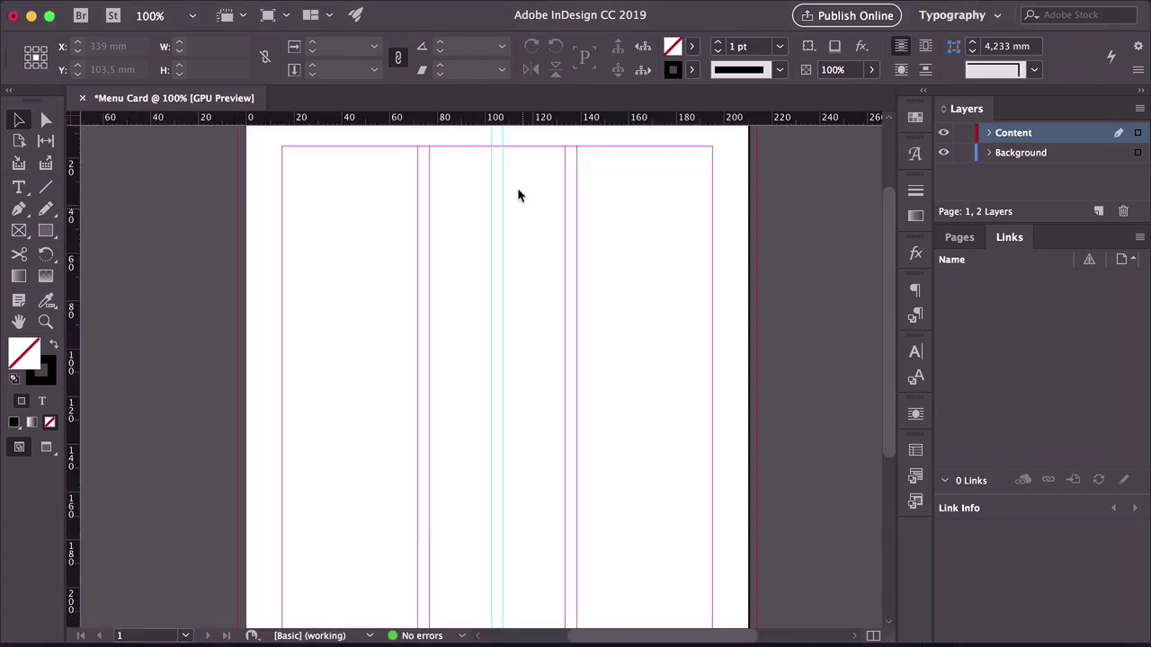
{"action": "scroll", "coordinate": [520, 220], "scroll_direction": "up", "scroll_amount": 2}
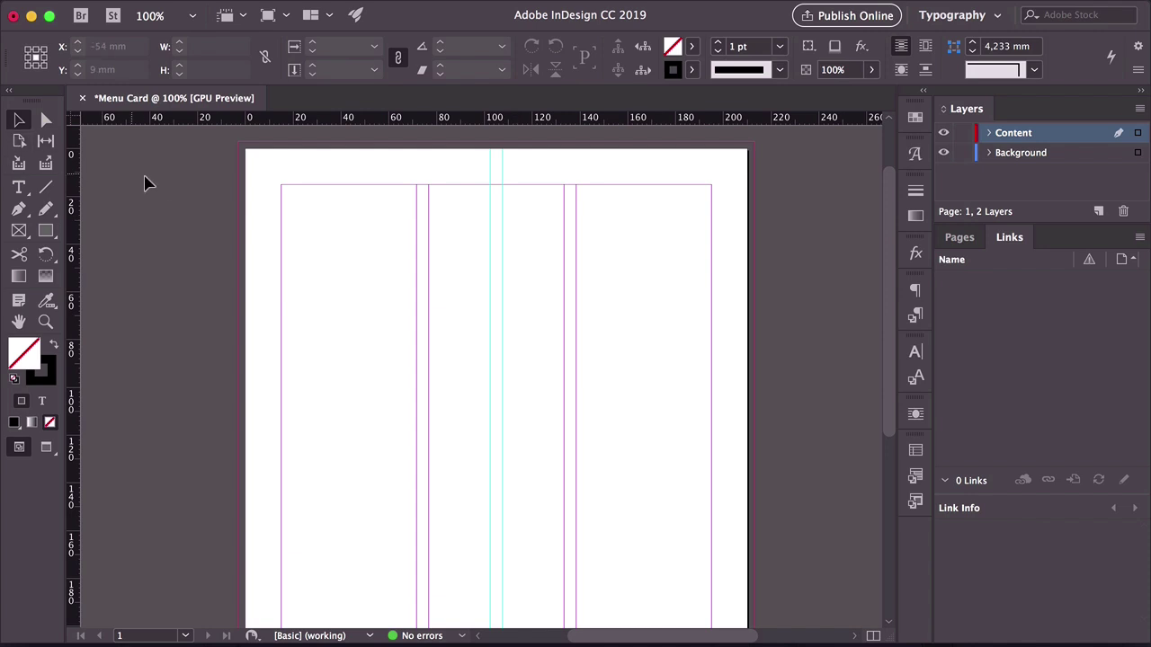
{"action": "left_click", "coordinate": [19, 187]}
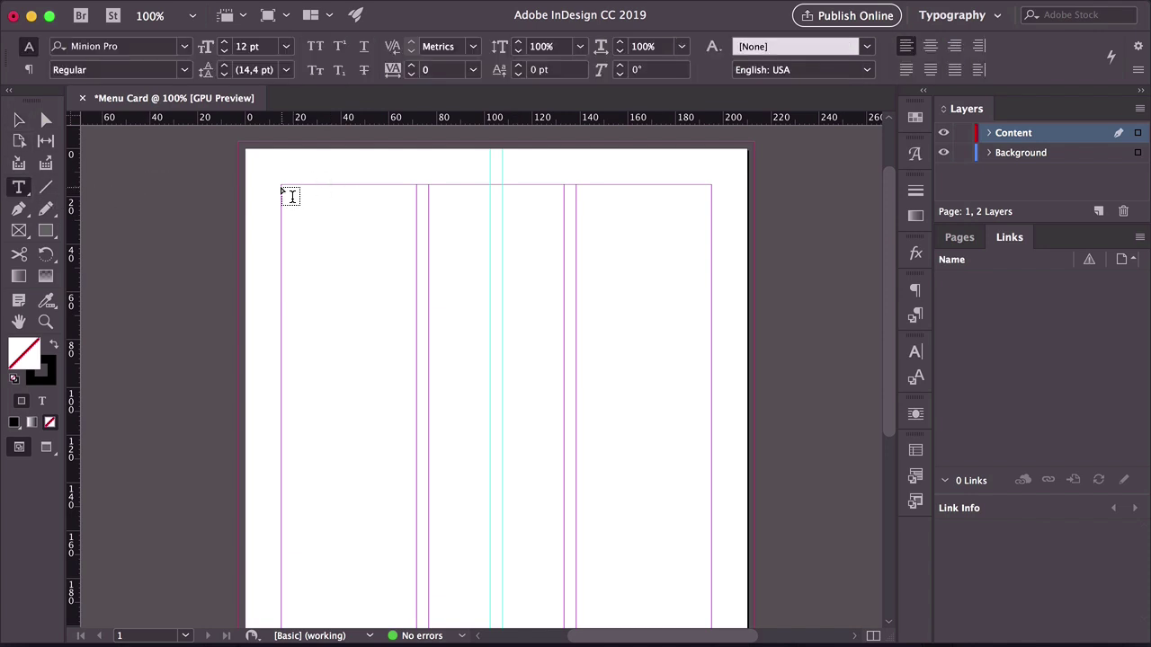
{"action": "left_click_drag", "start_coordinate": [281, 185], "coordinate": [709, 288]}
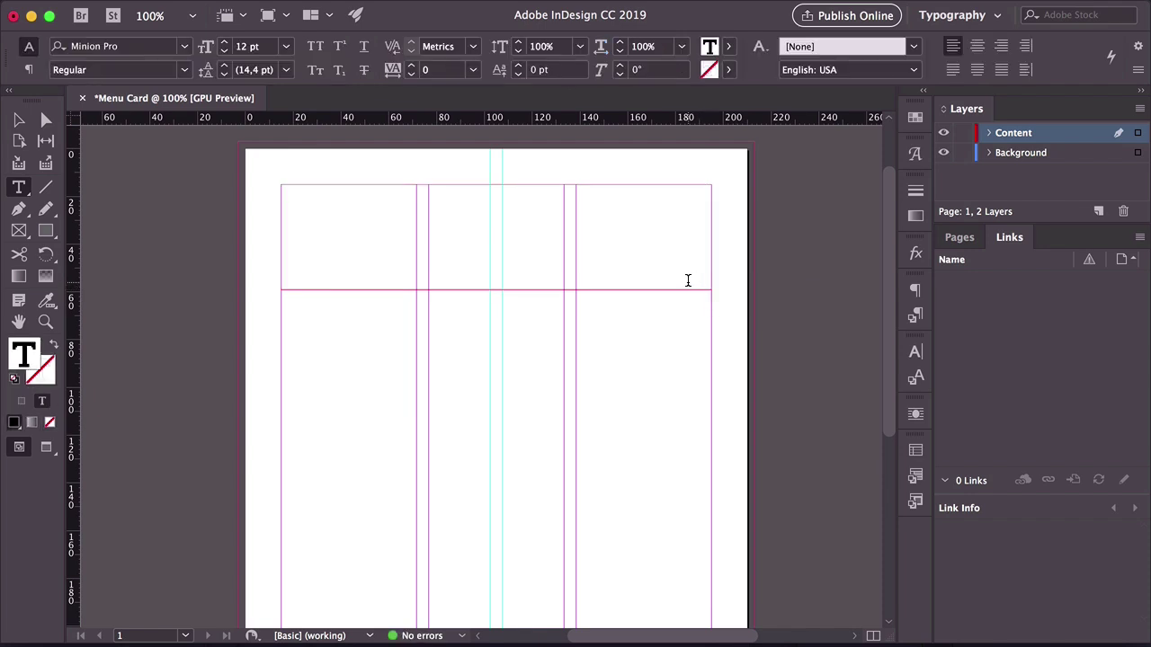
{"action": "type", "text": "Bar Isabel"}
{"action": "key", "text": "super+a"}
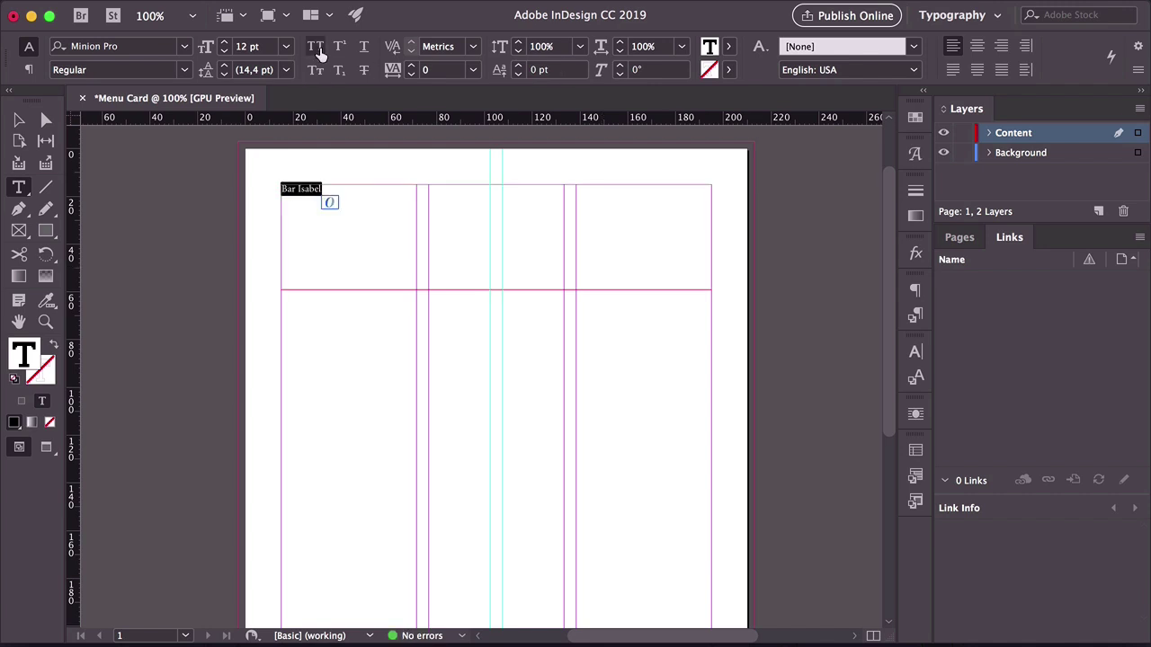
{"action": "left_click", "coordinate": [319, 51]}
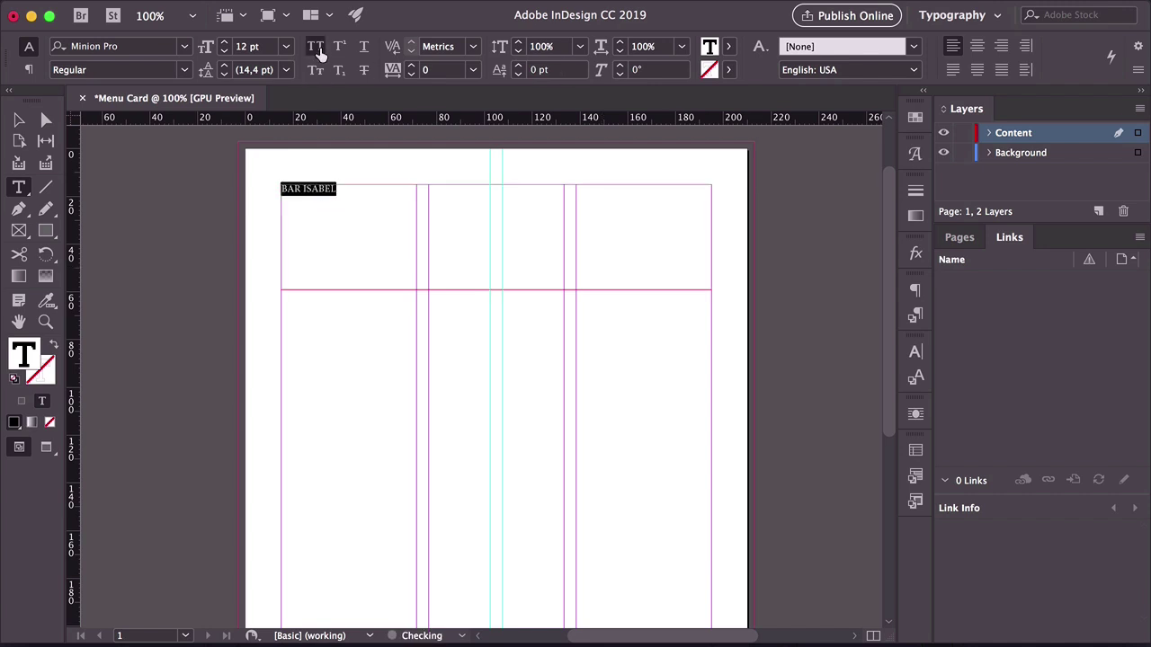
{"action": "left_click", "coordinate": [977, 46]}
Set the headline in Carters (OTF) Regular at 64 pt and fit the frame to it
{"action": "left_click", "coordinate": [147, 49]}
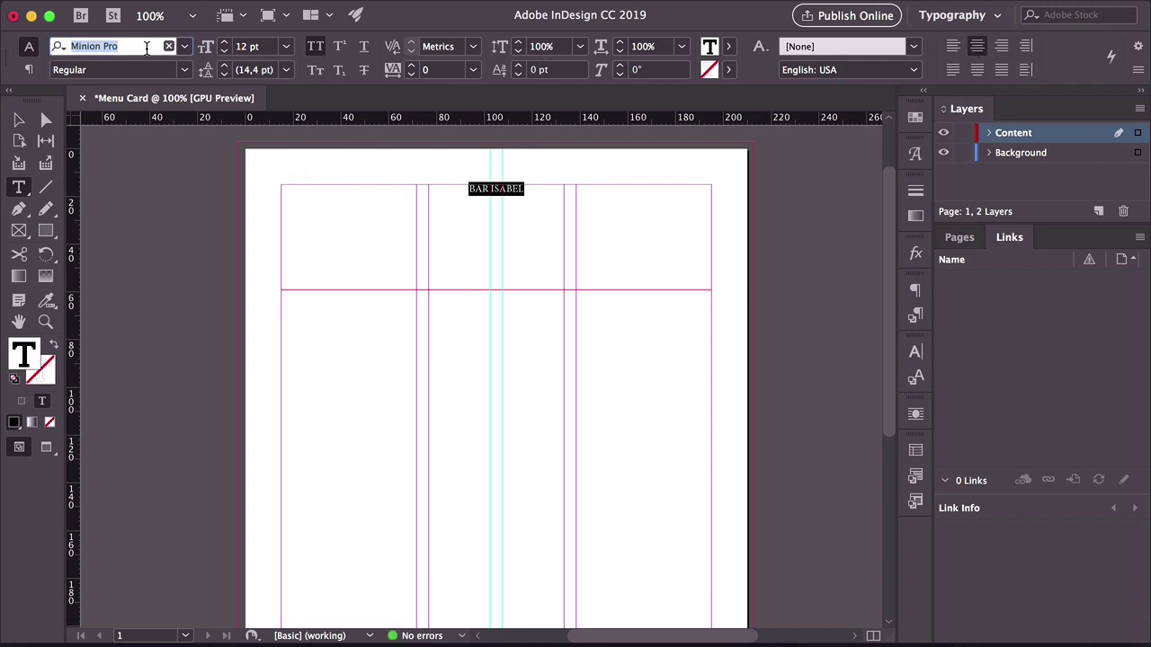
{"action": "type", "text": "cart"}
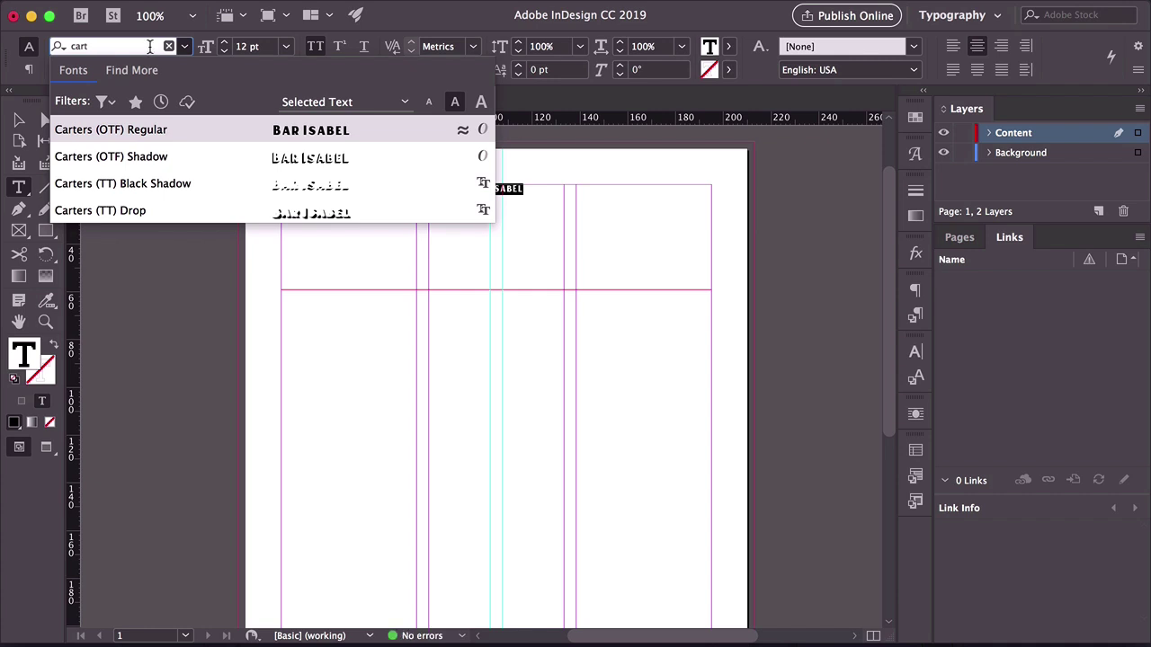
{"action": "left_click", "coordinate": [165, 133]}
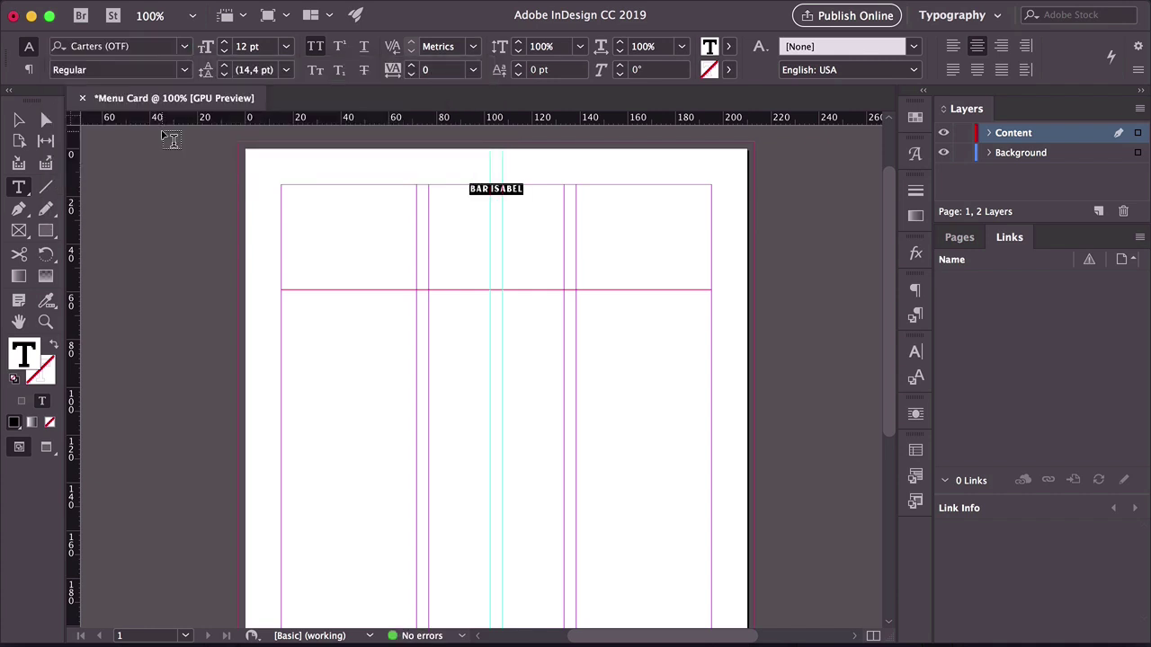
{"action": "left_click", "coordinate": [284, 47]}
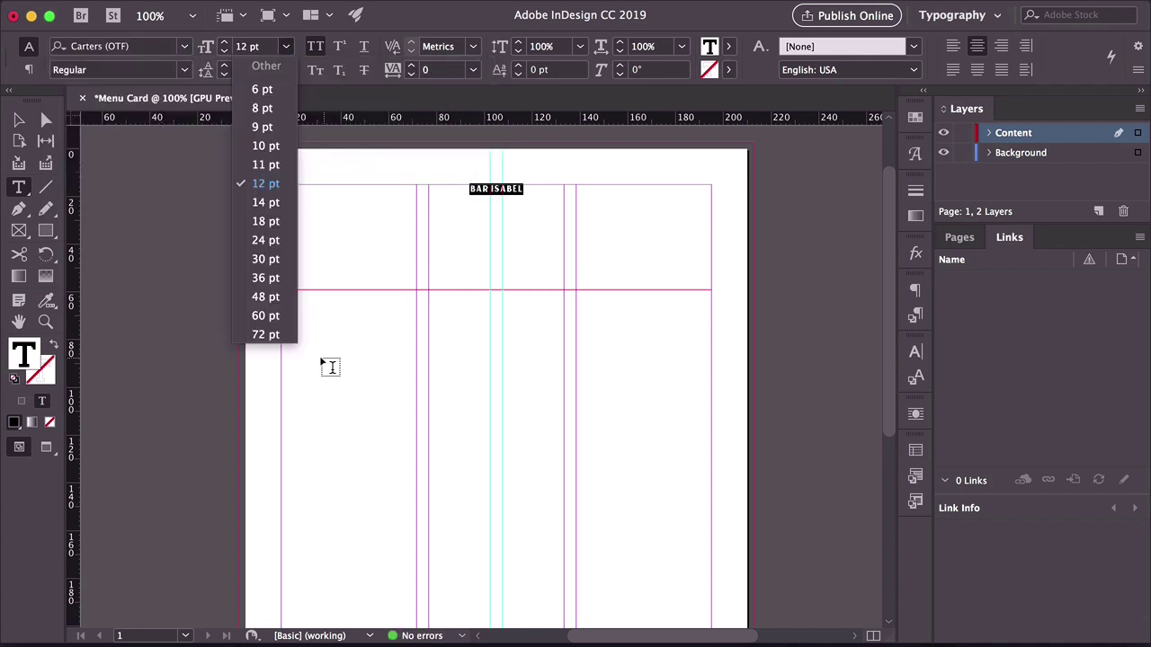
{"action": "left_click", "coordinate": [266, 315]}
{"action": "left_click", "coordinate": [223, 42]}
{"action": "left_click", "coordinate": [224, 42]}
{"action": "left_click", "coordinate": [224, 42]}
{"action": "left_click", "coordinate": [224, 42]}
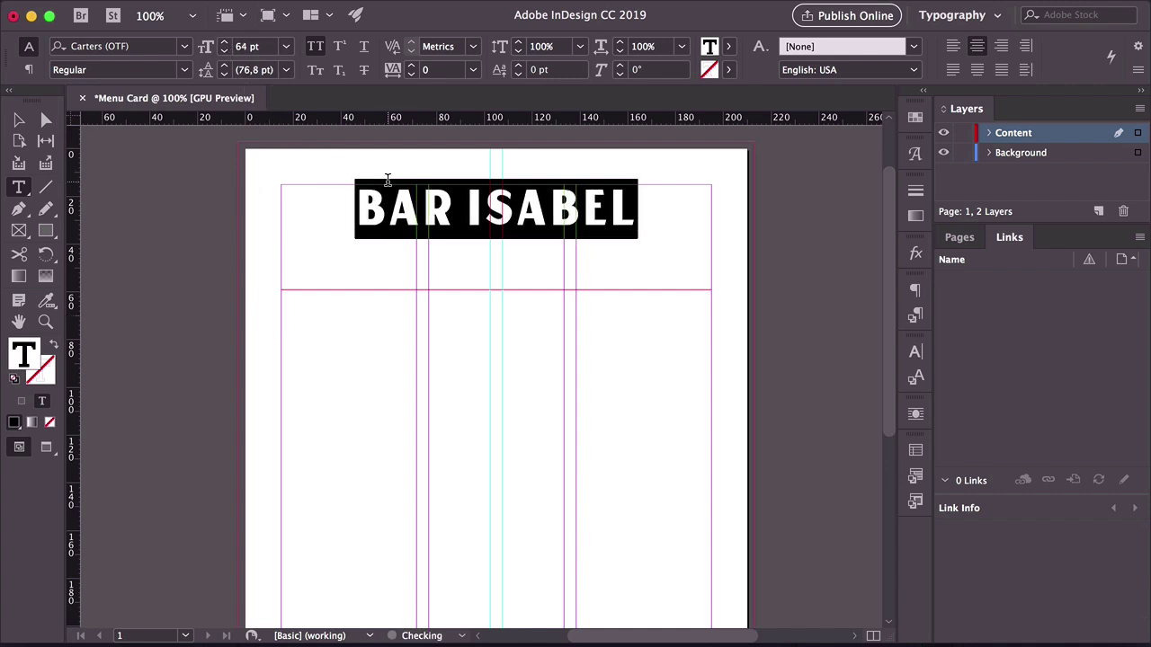
{"action": "left_click", "coordinate": [20, 121]}
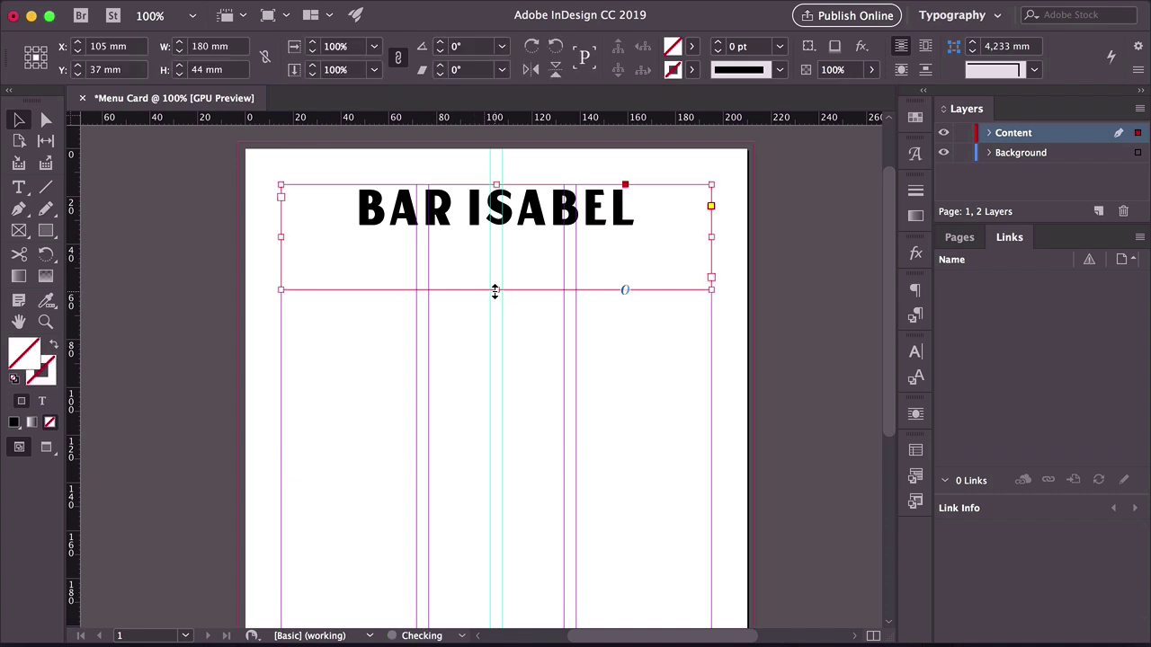
{"action": "double_click", "coordinate": [496, 290]}
{"action": "key", "text": "w"}
{"action": "double_click", "coordinate": [556, 211]}
{"action": "key", "text": "super+a"}
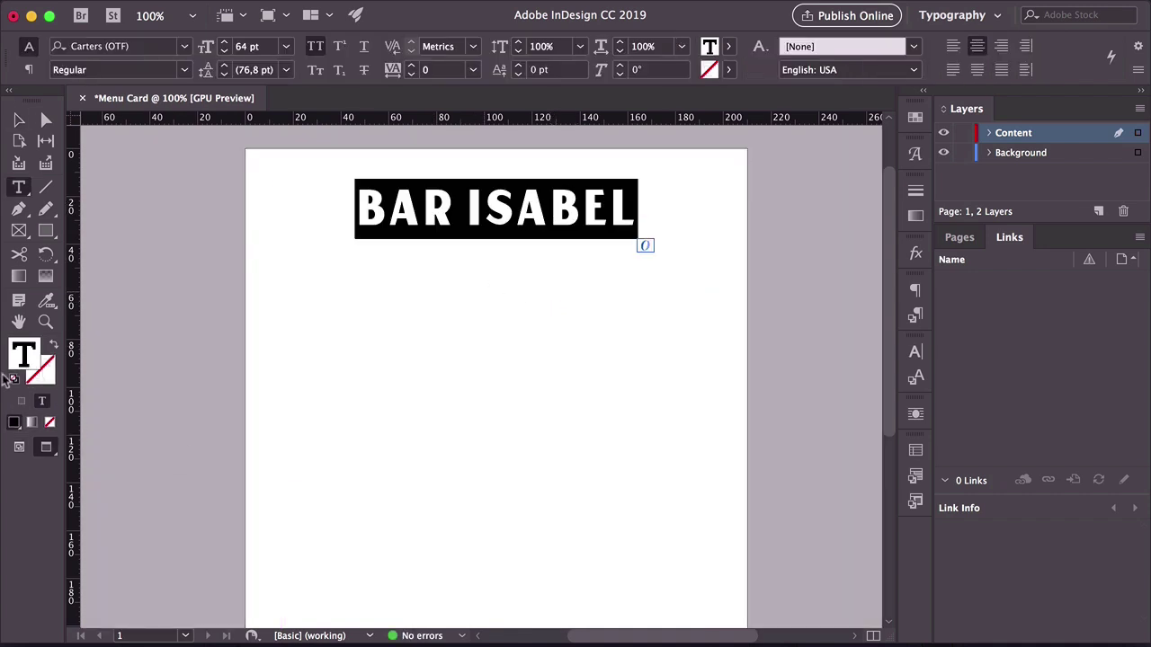
Add a Black copy swatch and delete the six default CMYK swatches, replacing them with Black
{"action": "left_click", "coordinate": [914, 118]}
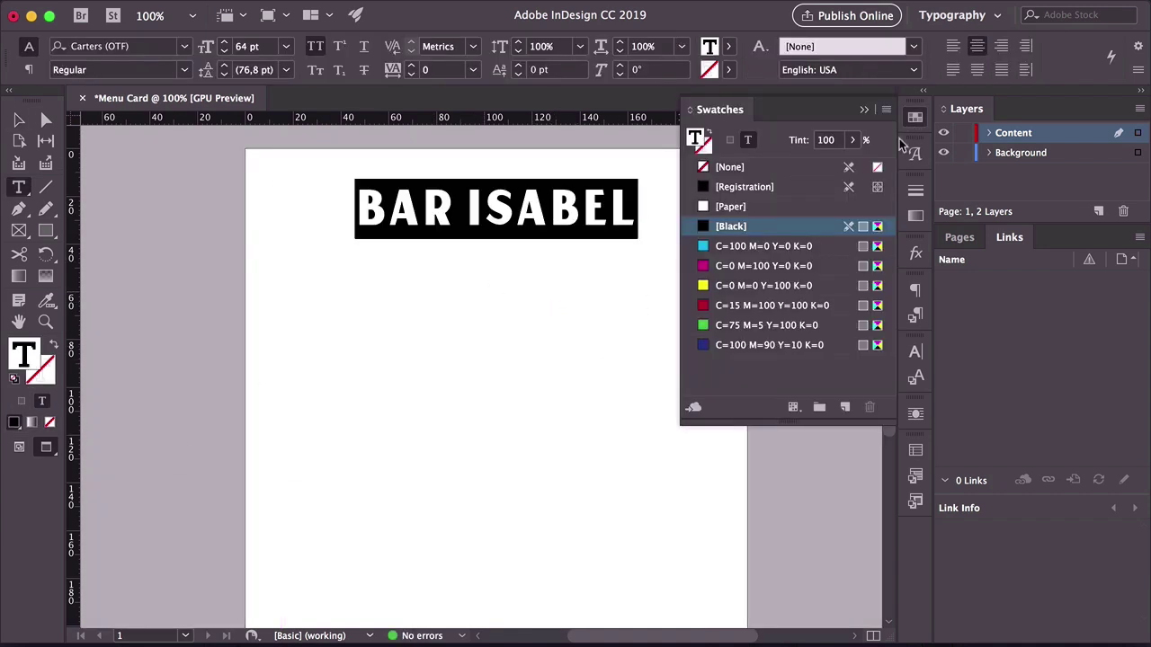
{"action": "left_click", "coordinate": [844, 406]}
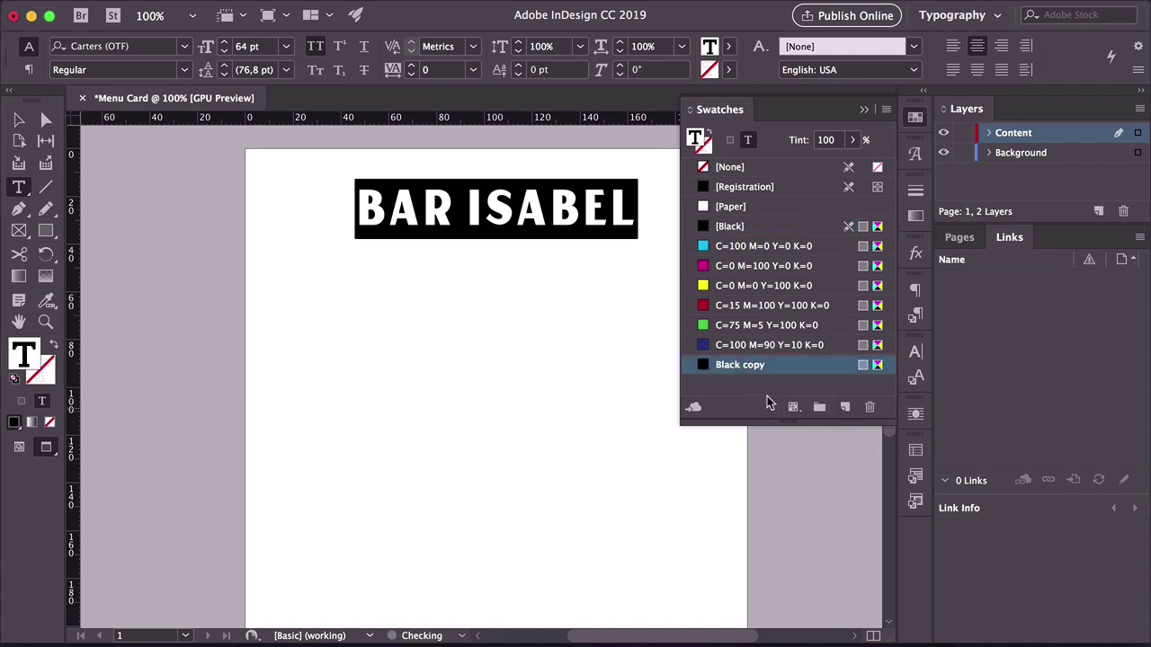
{"action": "left_click", "coordinate": [767, 349]}
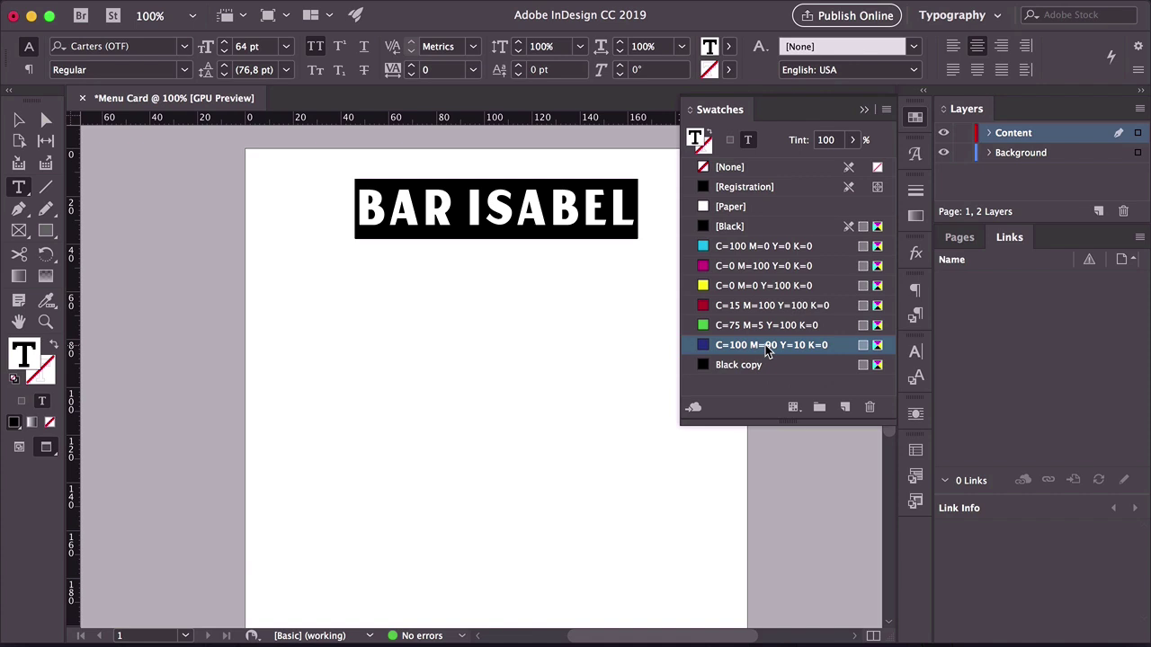
{"action": "left_click", "coordinate": [766, 250], "text": "shift"}
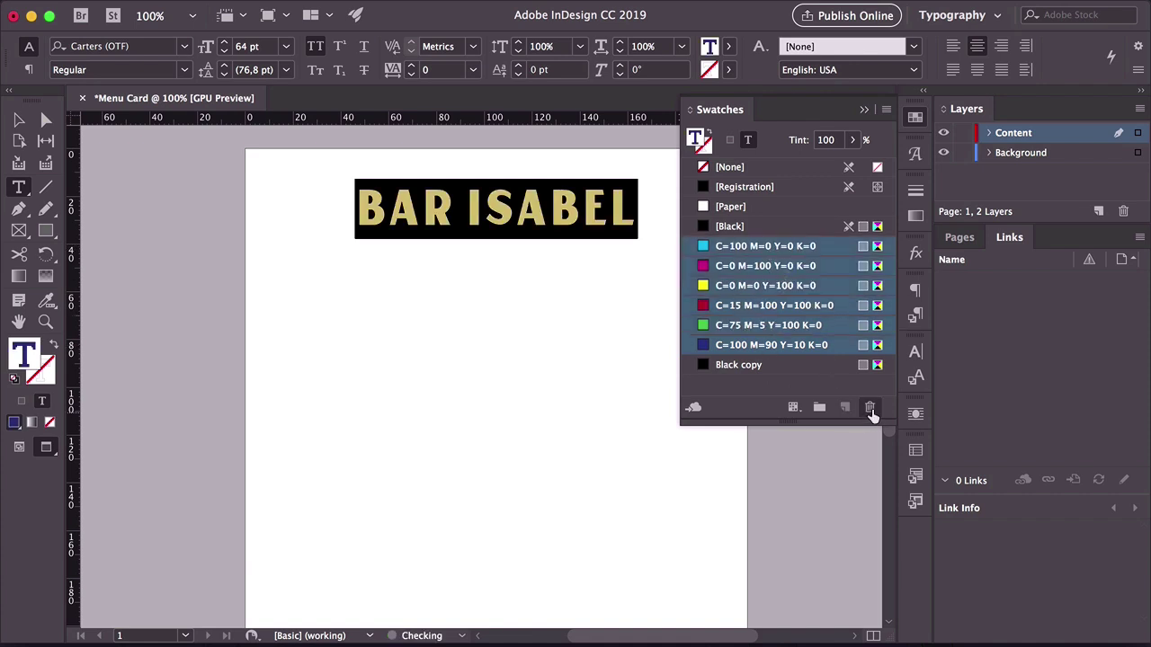
{"action": "left_click", "coordinate": [869, 409]}
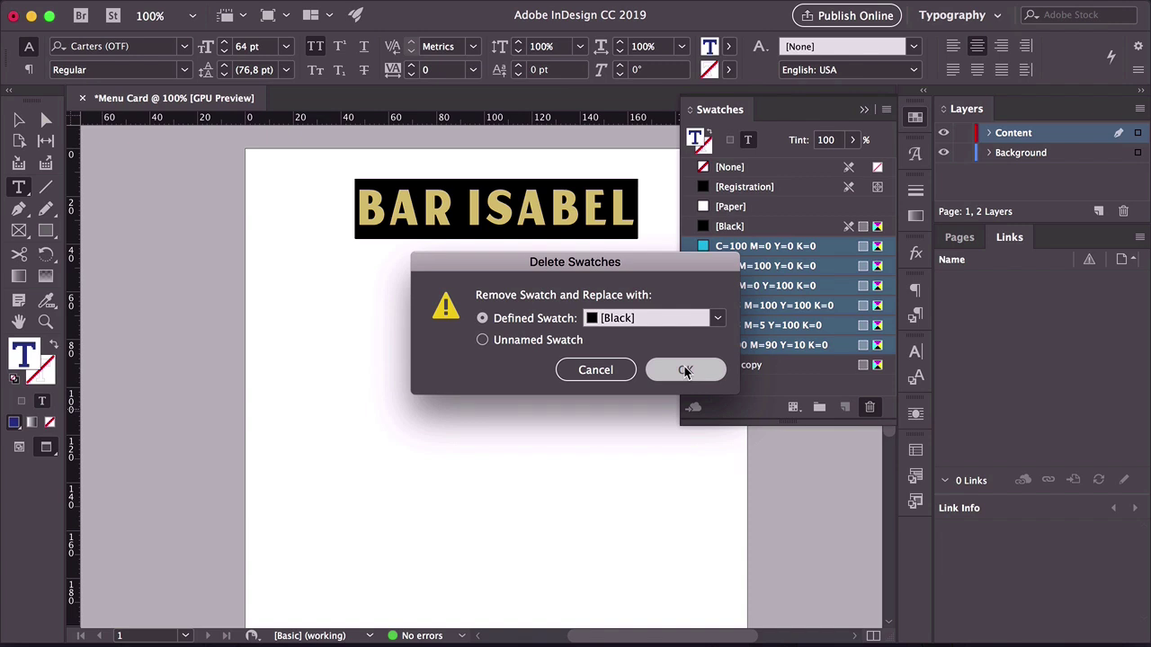
{"action": "left_click", "coordinate": [685, 371]}
{"action": "left_click", "coordinate": [764, 248]}
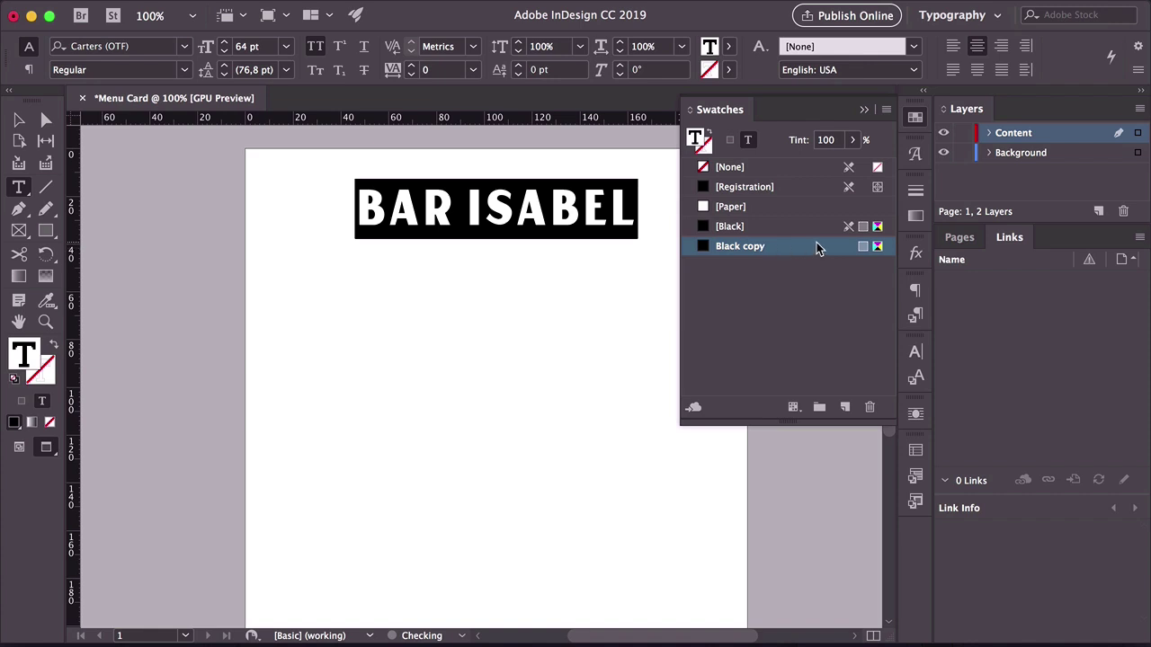
Apply the Black copy swatch to the BAR ISABEL headline
{"action": "double_click", "coordinate": [777, 245]}
{"action": "left_click_drag", "start_coordinate": [697, 161], "coordinate": [771, 103]}
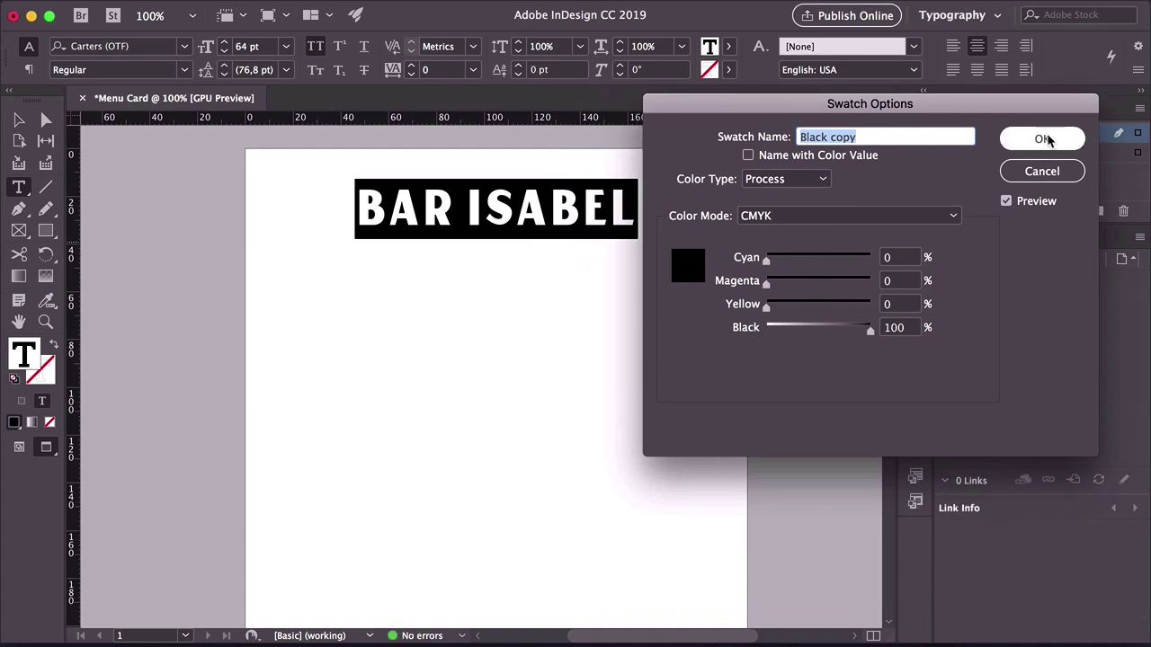
{"action": "left_click", "coordinate": [1042, 138]}
{"action": "left_click", "coordinate": [19, 119]}
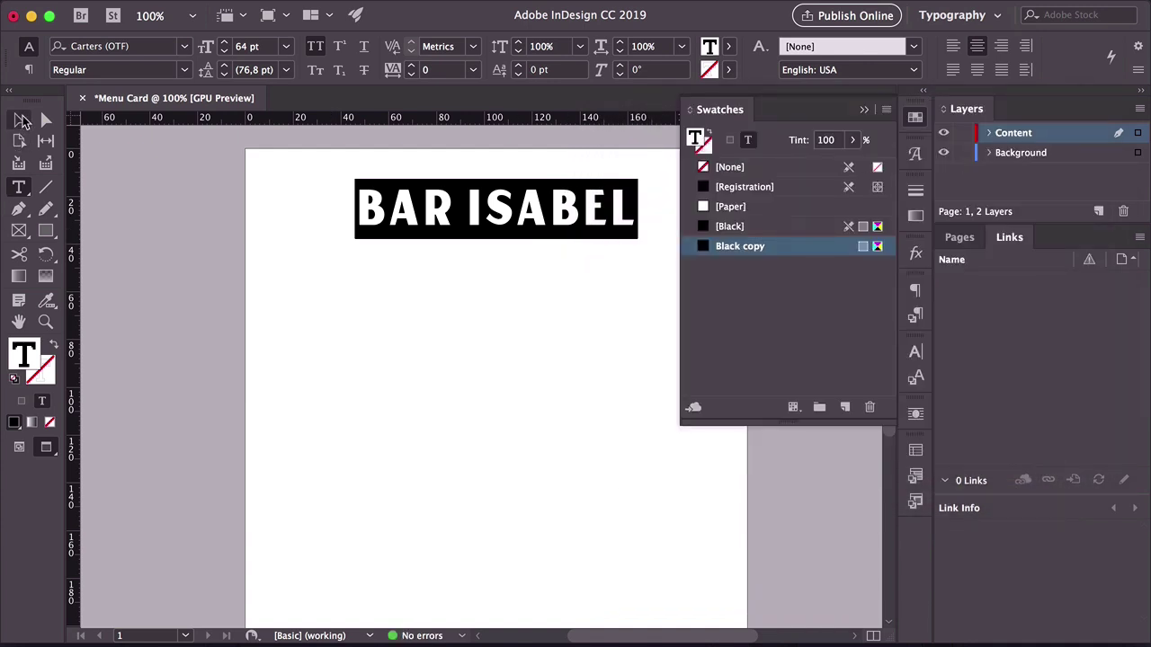
{"action": "left_click", "coordinate": [224, 236]}
Mix the Black copy swatch to orange C=0 M=40 Y=80 K=0, named by its colour values
{"action": "double_click", "coordinate": [770, 249]}
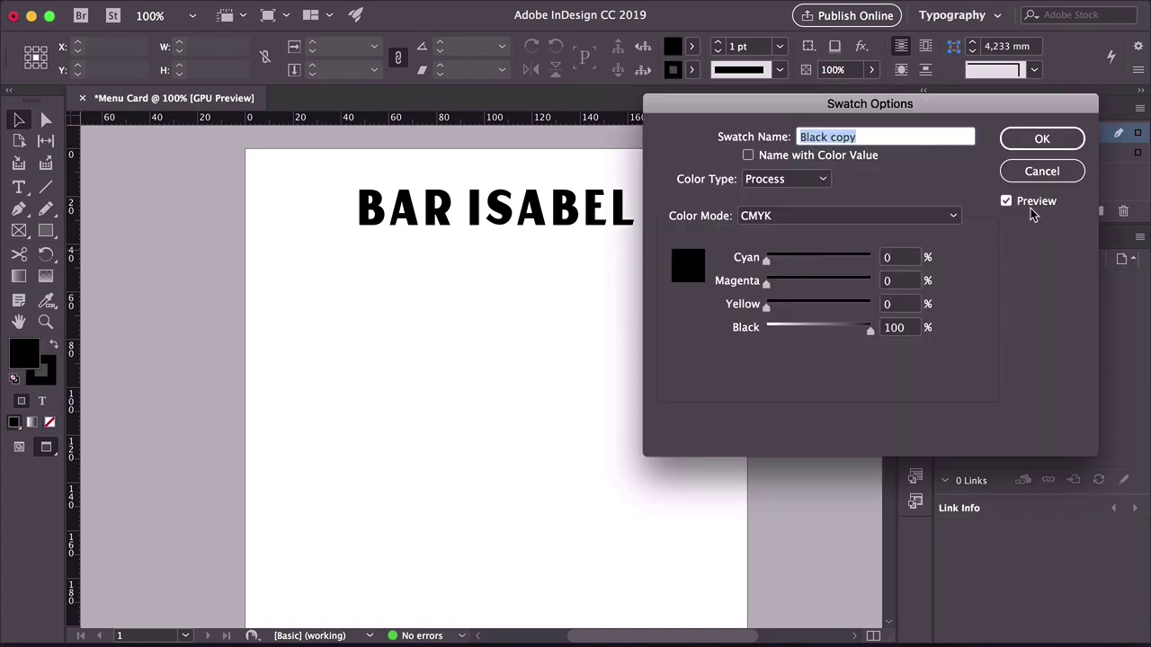
{"action": "left_click_drag", "start_coordinate": [868, 329], "coordinate": [811, 327]}
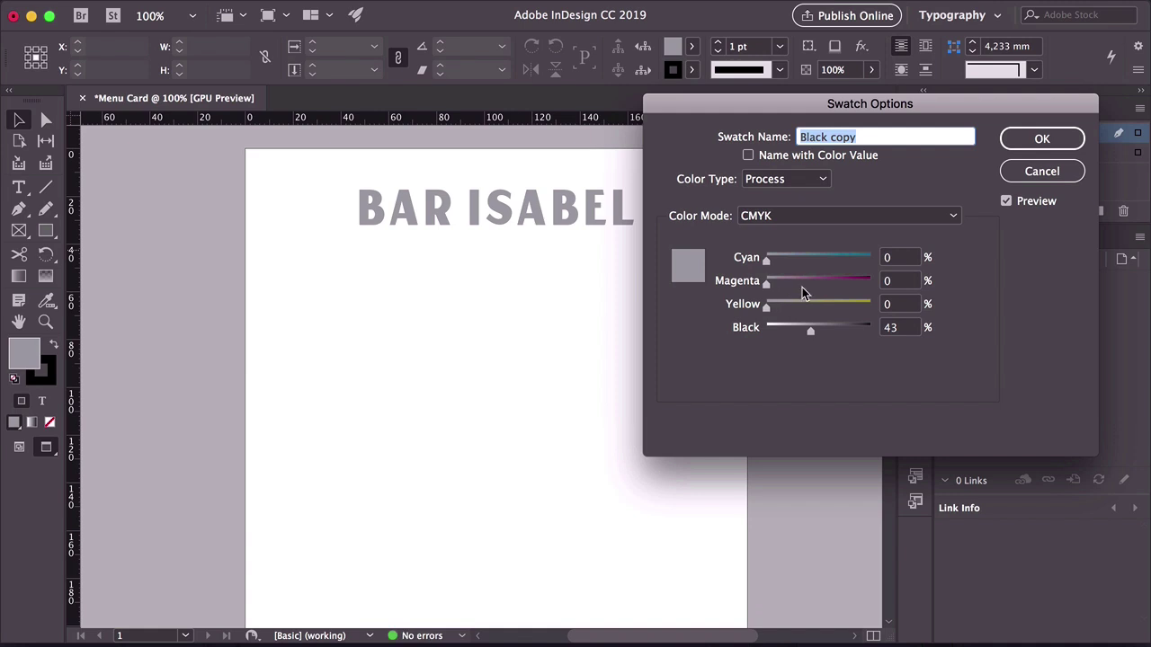
{"action": "left_click_drag", "start_coordinate": [802, 280], "coordinate": [803, 280]}
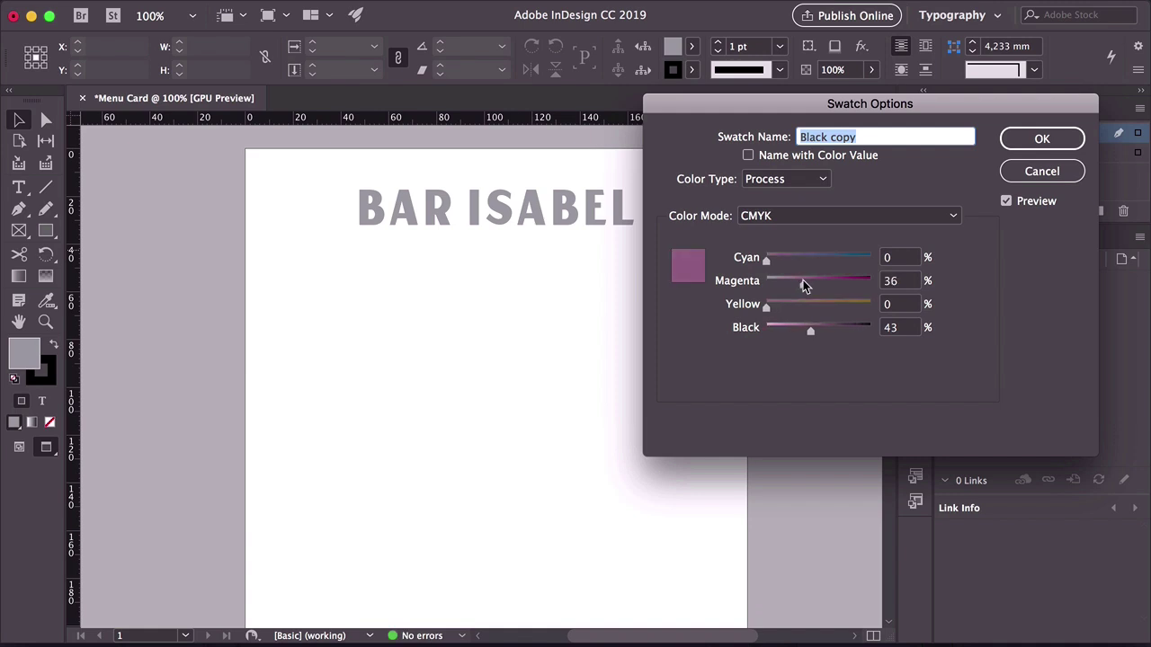
{"action": "left_click_drag", "start_coordinate": [810, 329], "coordinate": [750, 329]}
{"action": "left_click_drag", "start_coordinate": [807, 282], "coordinate": [813, 284]}
{"action": "left_click_drag", "start_coordinate": [766, 306], "coordinate": [807, 283]}
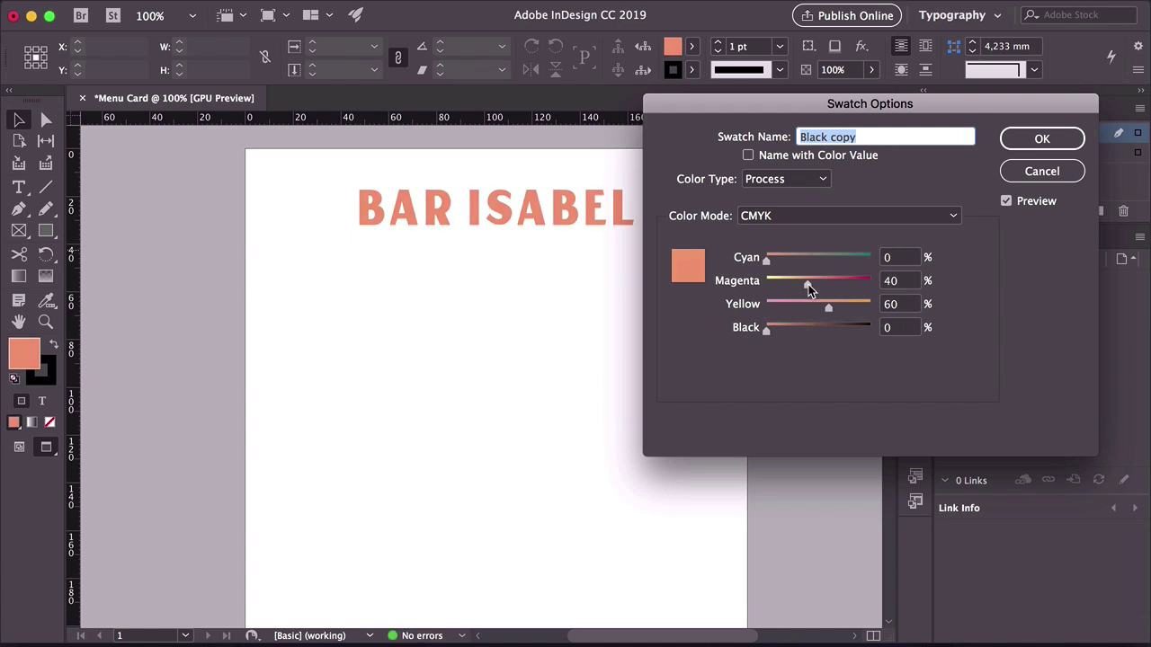
{"action": "left_click_drag", "start_coordinate": [829, 308], "coordinate": [850, 306]}
{"action": "left_click", "coordinate": [838, 156]}
{"action": "left_click", "coordinate": [1036, 138]}
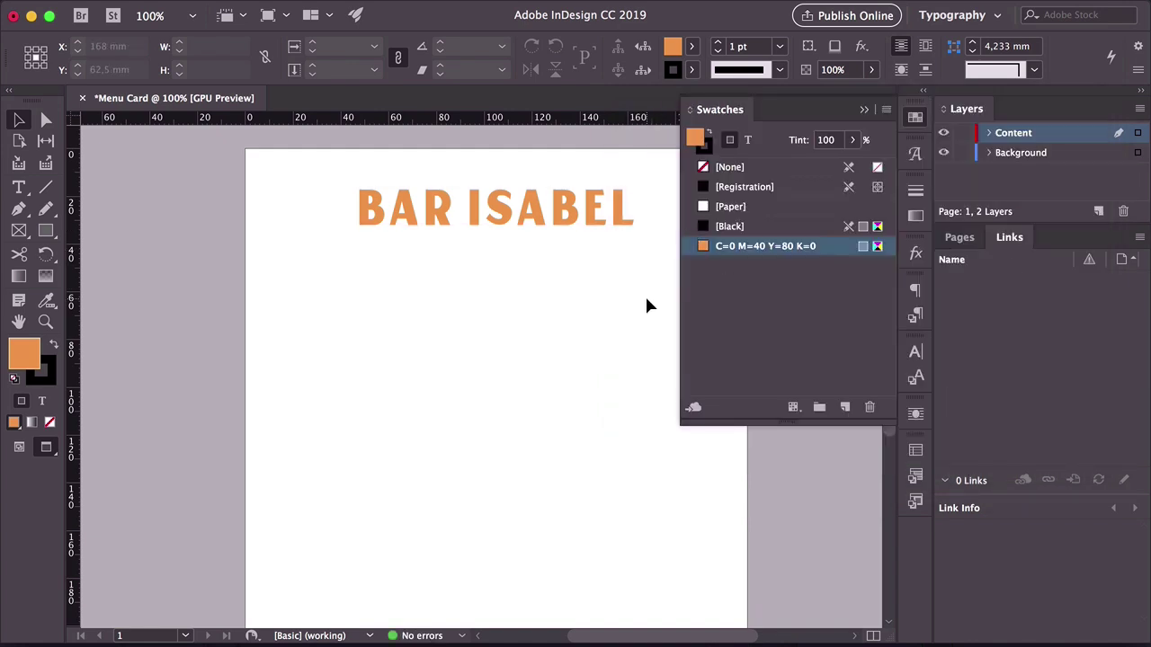
{"action": "left_click_drag", "start_coordinate": [786, 422], "coordinate": [785, 307]}
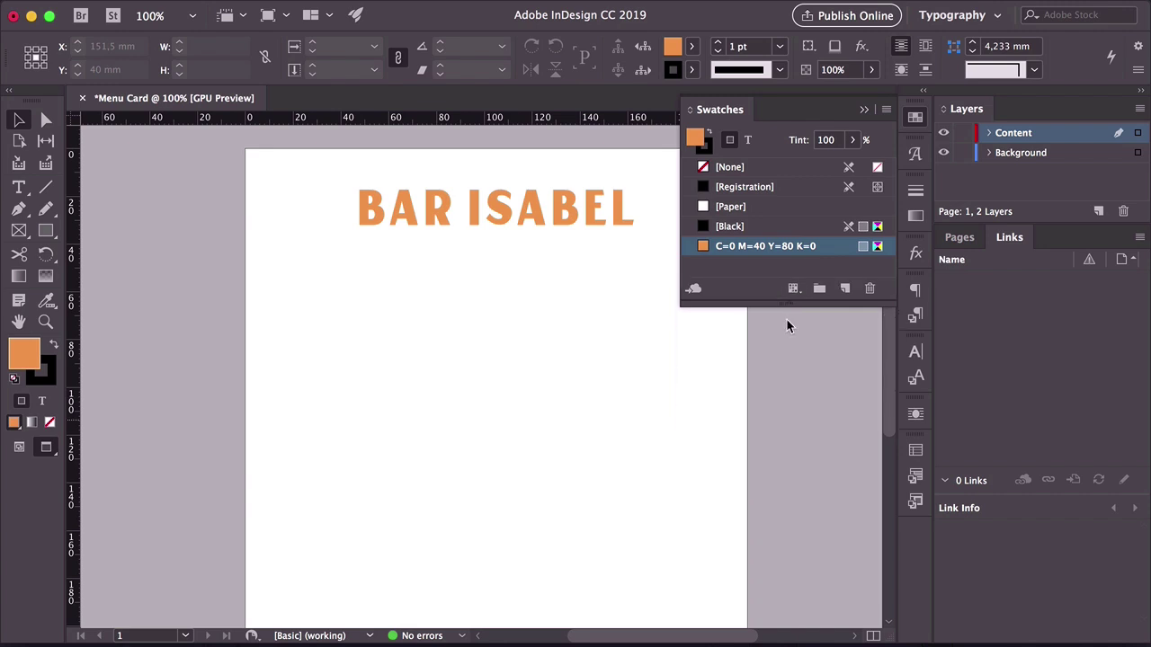
From the Paragraph Styles panel, create a style from the BAR ISABEL headline called 'Restaurant Name'
{"action": "left_click", "coordinate": [490, 10]}
{"action": "mouse_move", "coordinate": [514, 418]}
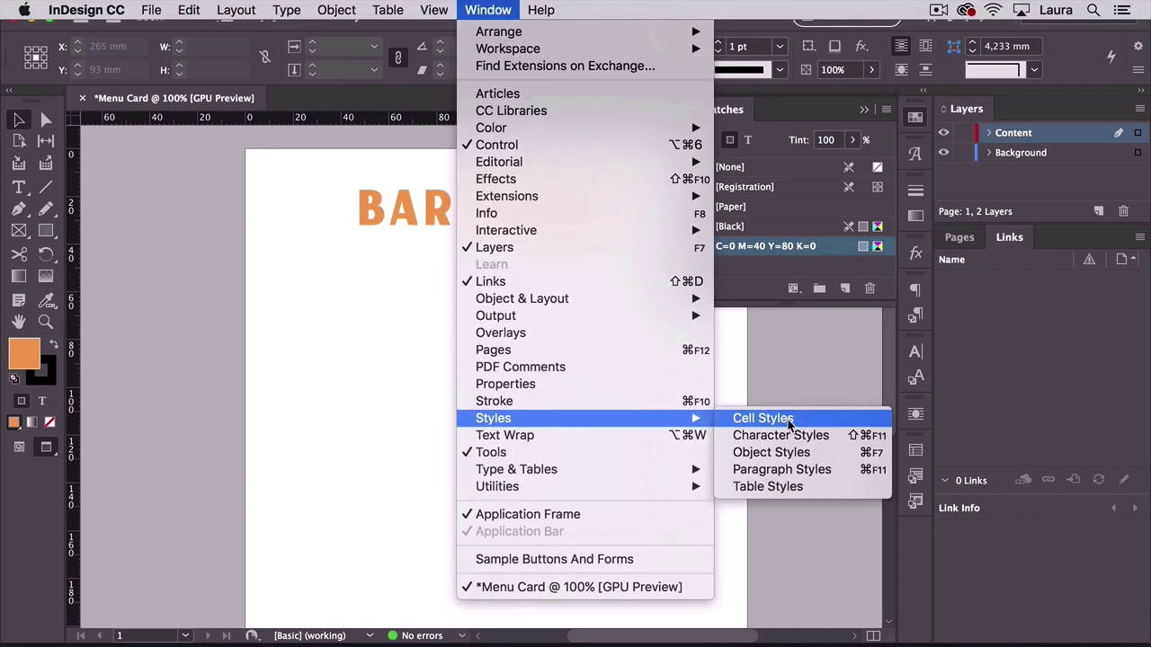
{"action": "left_click", "coordinate": [784, 469]}
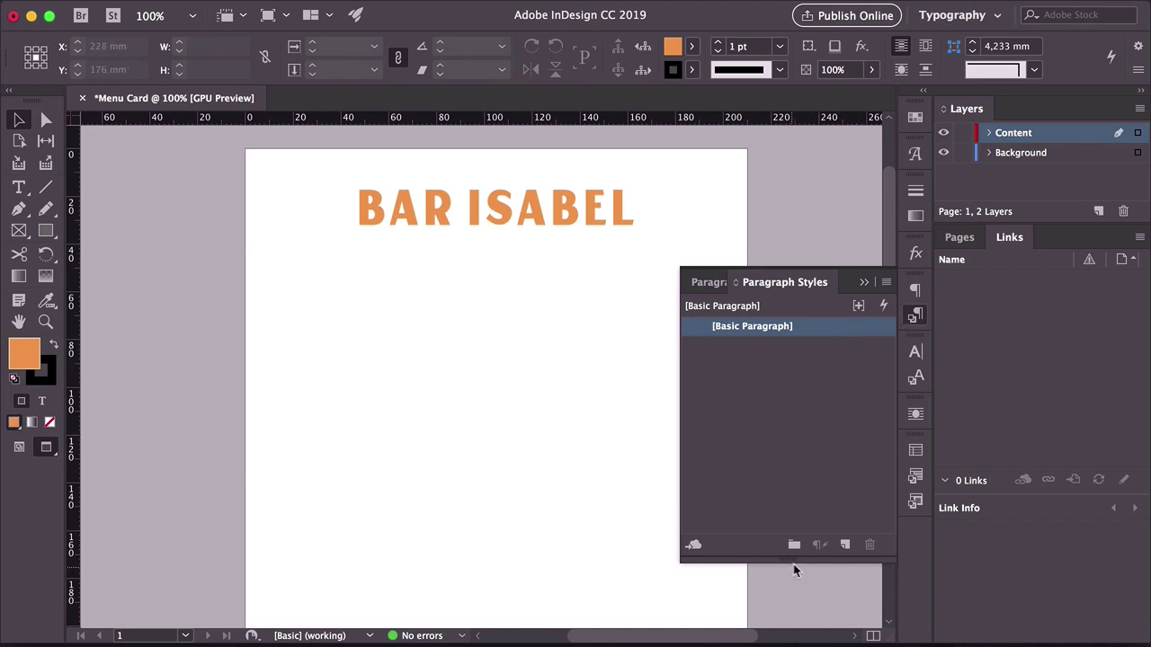
{"action": "double_click", "coordinate": [545, 197]}
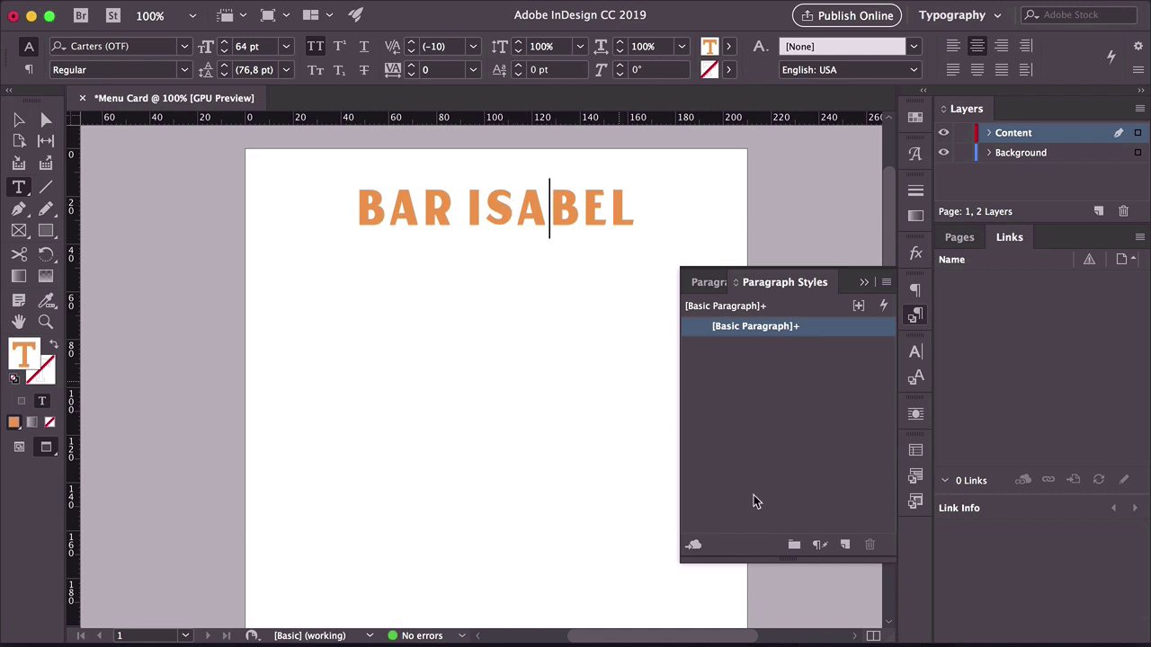
{"action": "left_click", "coordinate": [845, 545]}
{"action": "double_click", "coordinate": [780, 347]}
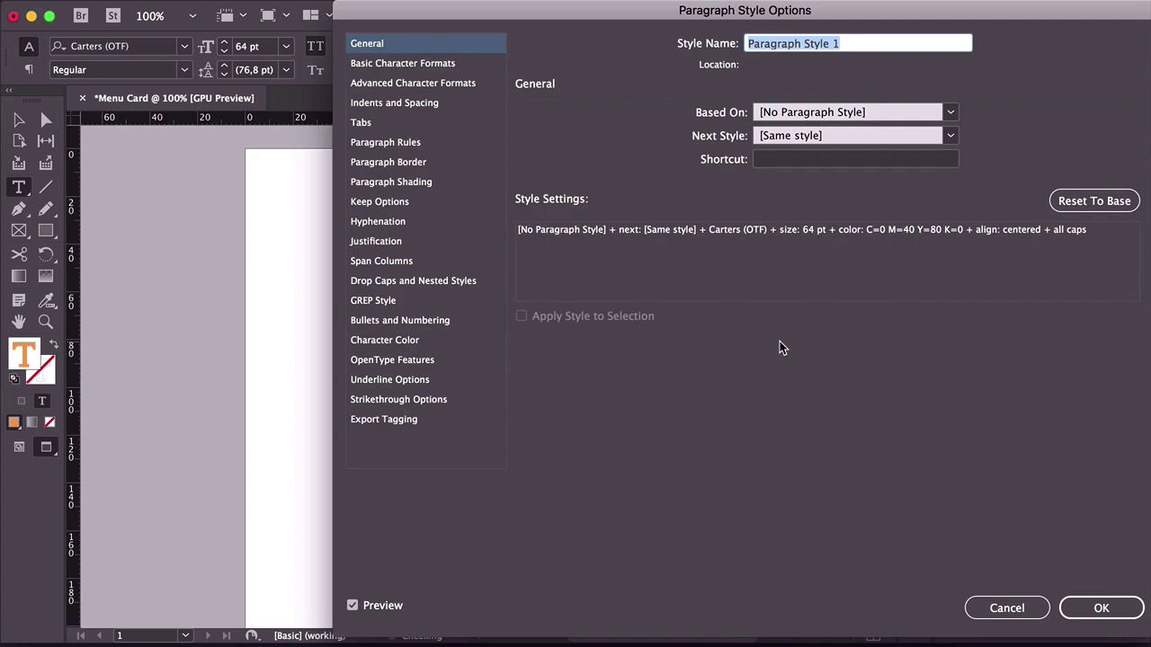
{"action": "type", "text": "R"}
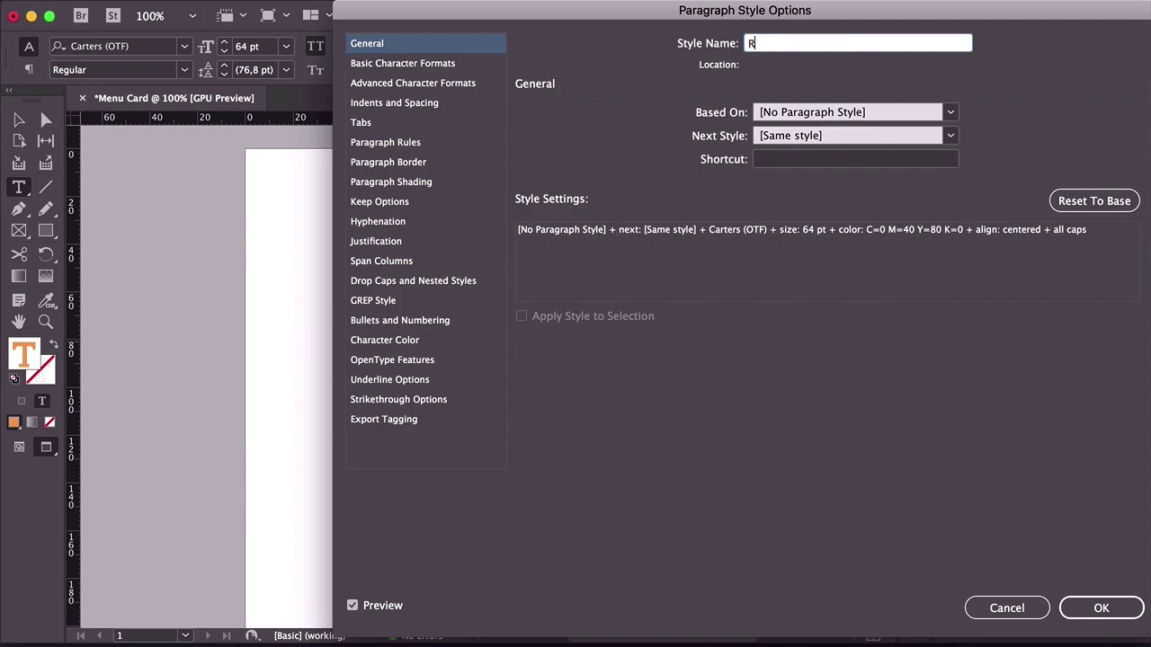
{"action": "type", "text": "estaurant Name"}
{"action": "left_click", "coordinate": [1085, 619]}
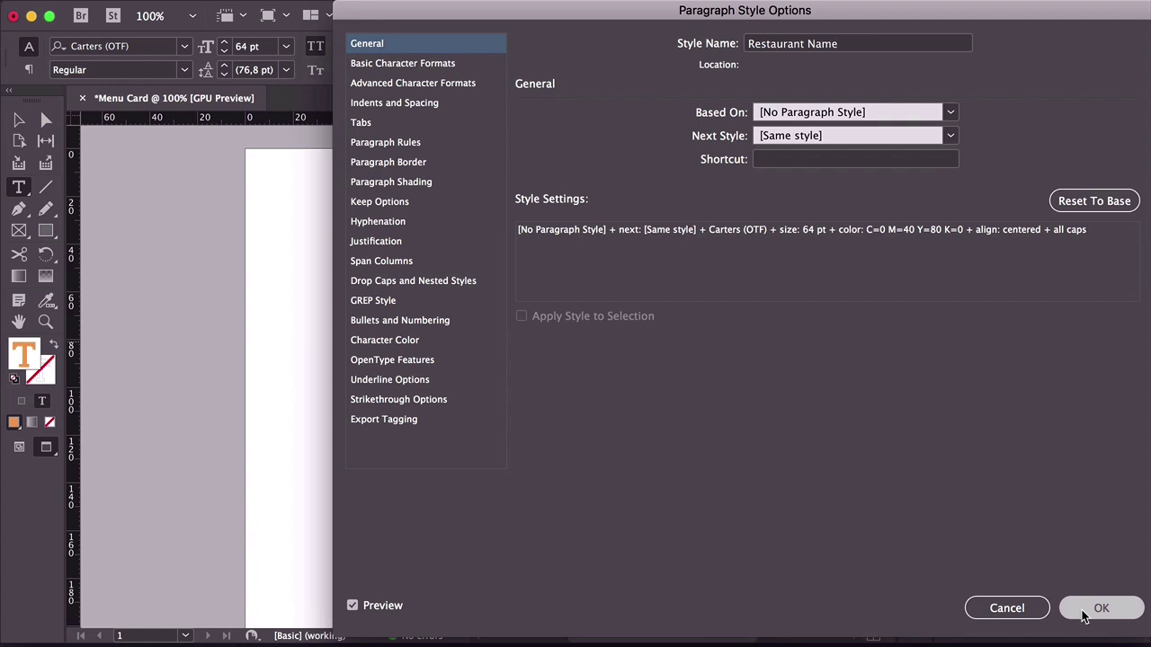
{"action": "left_click", "coordinate": [1083, 616]}
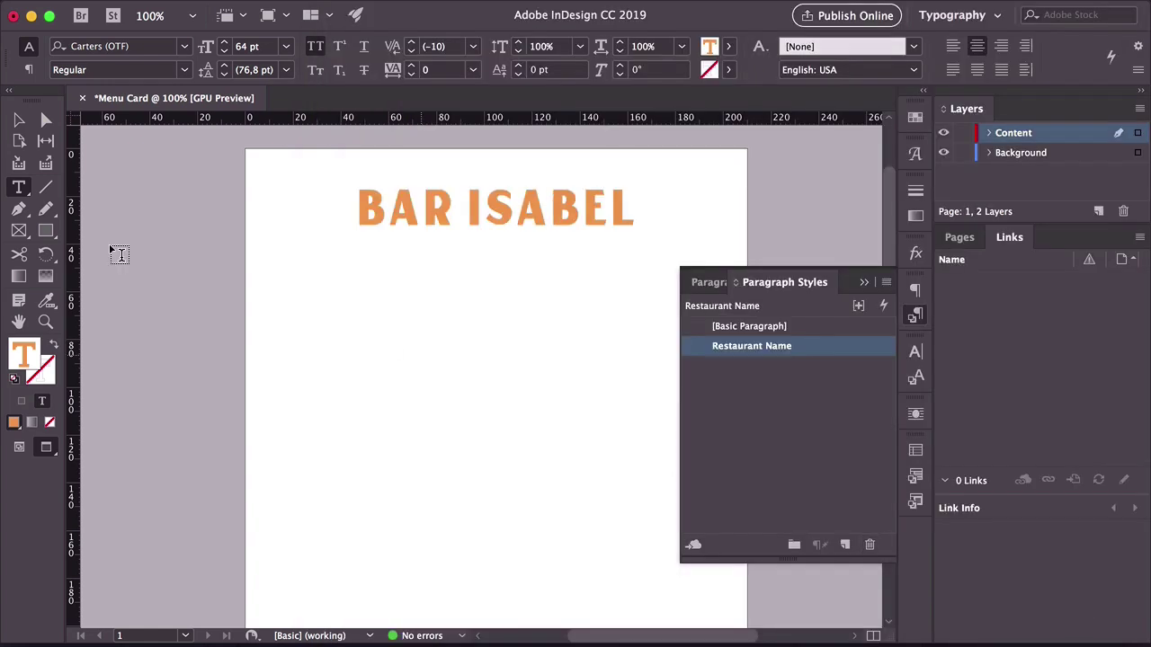
{"action": "left_click", "coordinate": [18, 119]}
{"action": "left_click", "coordinate": [151, 248]}
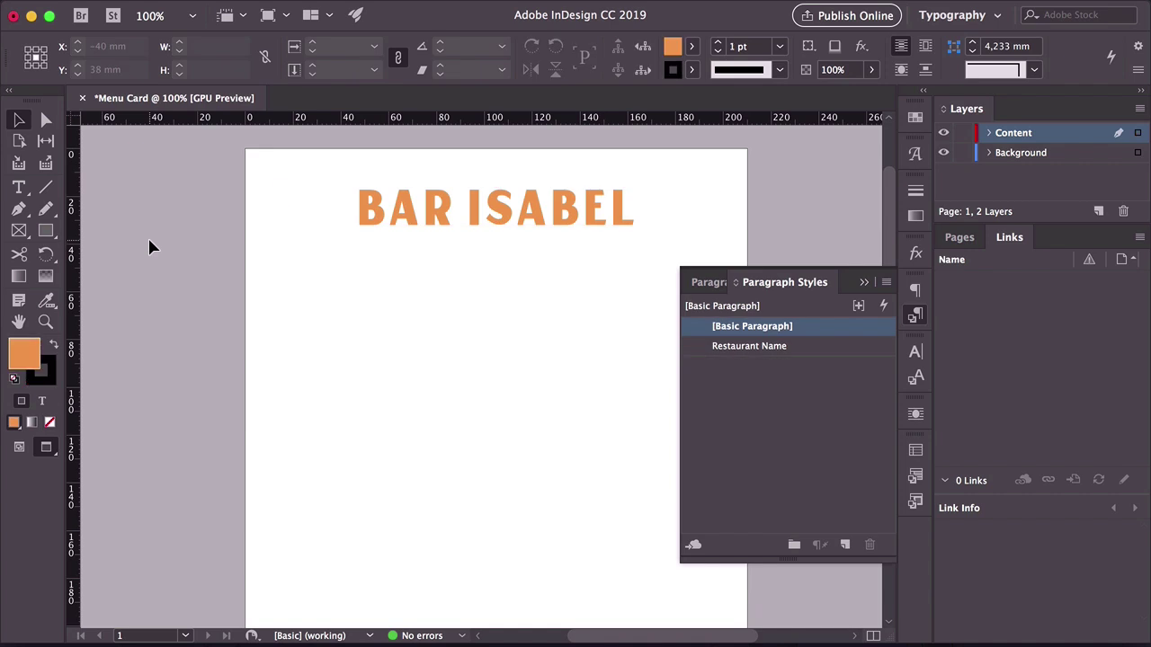
{"action": "double_click", "coordinate": [421, 211]}
{"action": "left_click", "coordinate": [184, 46]}
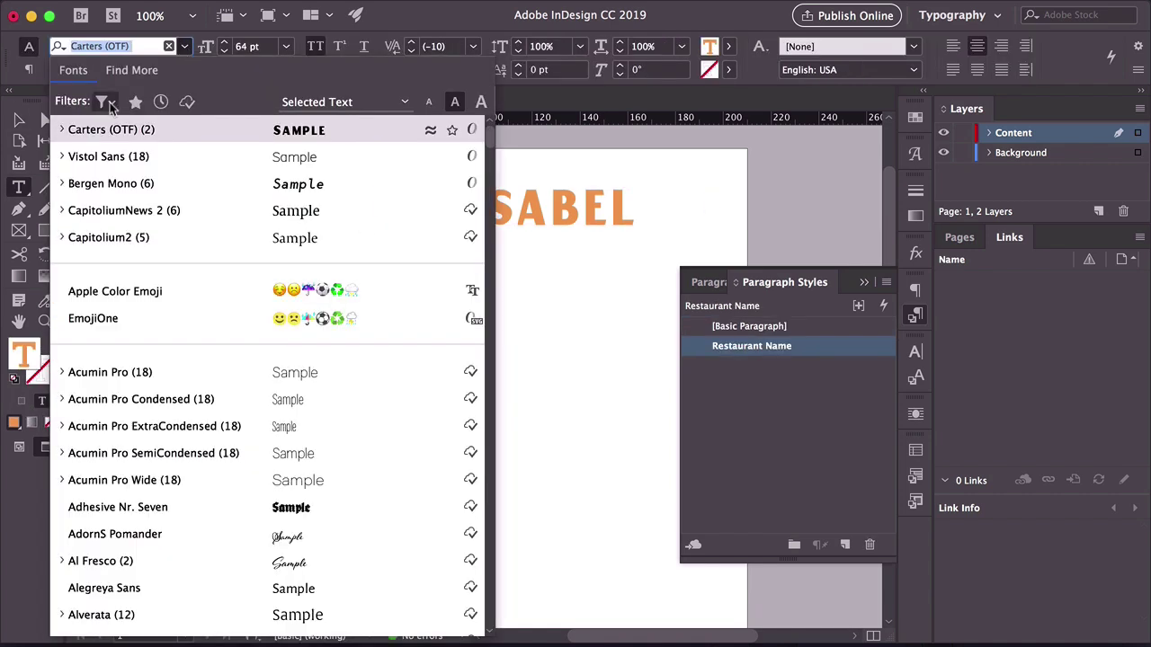
{"action": "type", "text": "cart"}
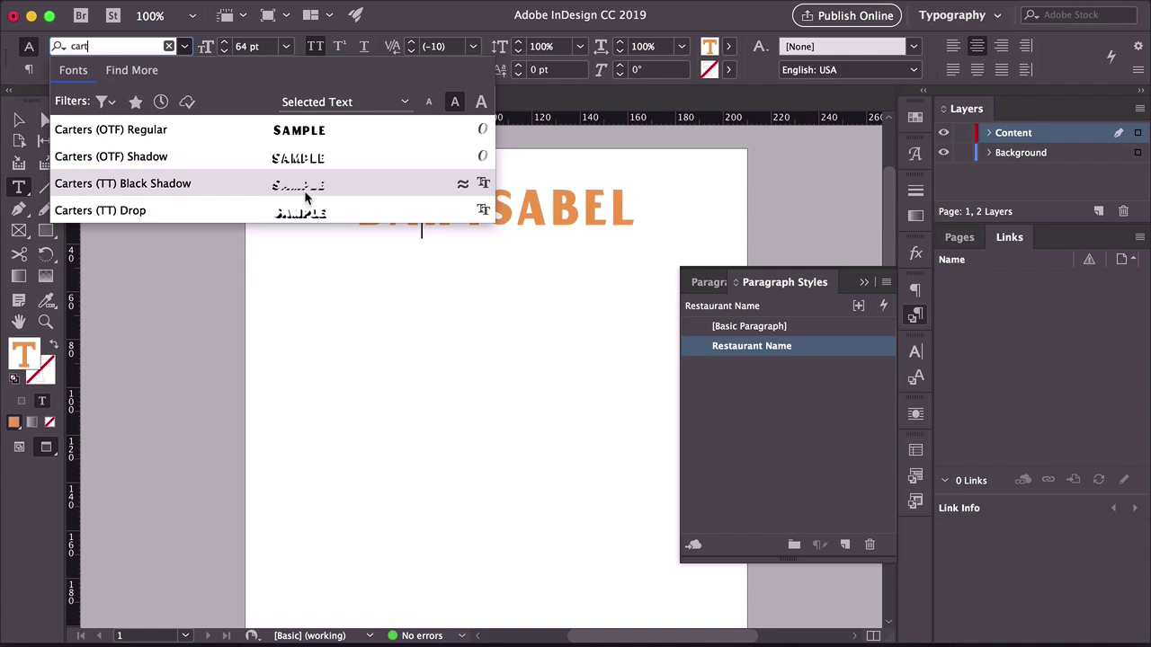
{"action": "left_click", "coordinate": [424, 262]}
{"action": "key", "text": "v"}
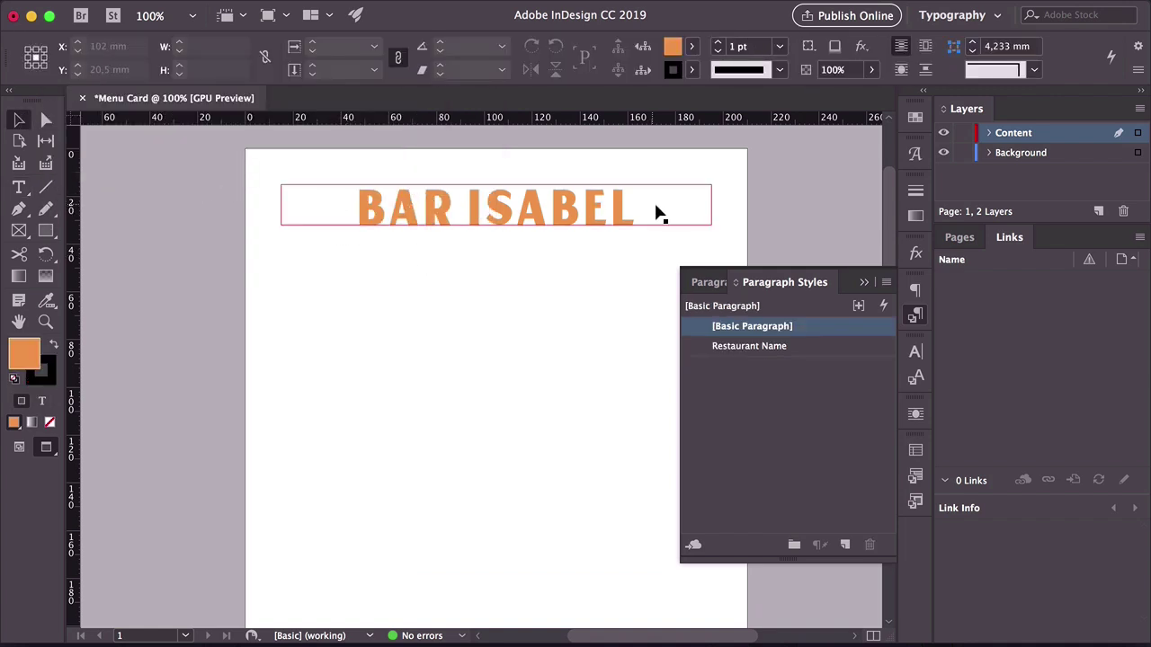
{"action": "left_click", "coordinate": [610, 208]}
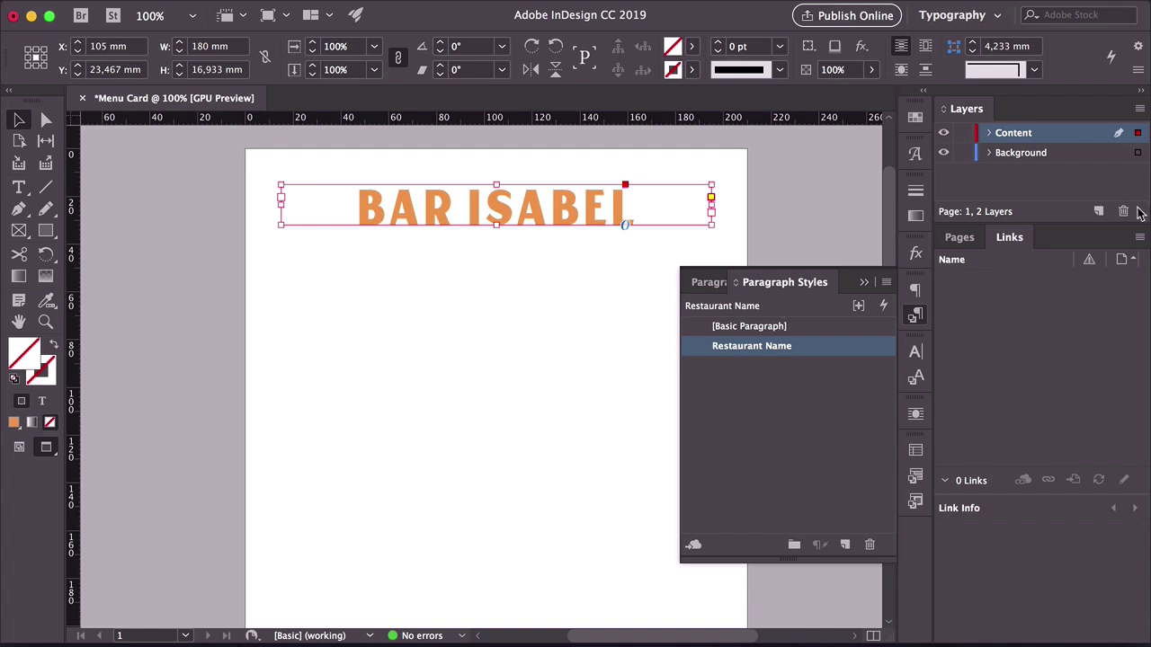
Add a new layer named Content Shadow and move it below the Content layer
{"action": "left_click", "coordinate": [1098, 210]}
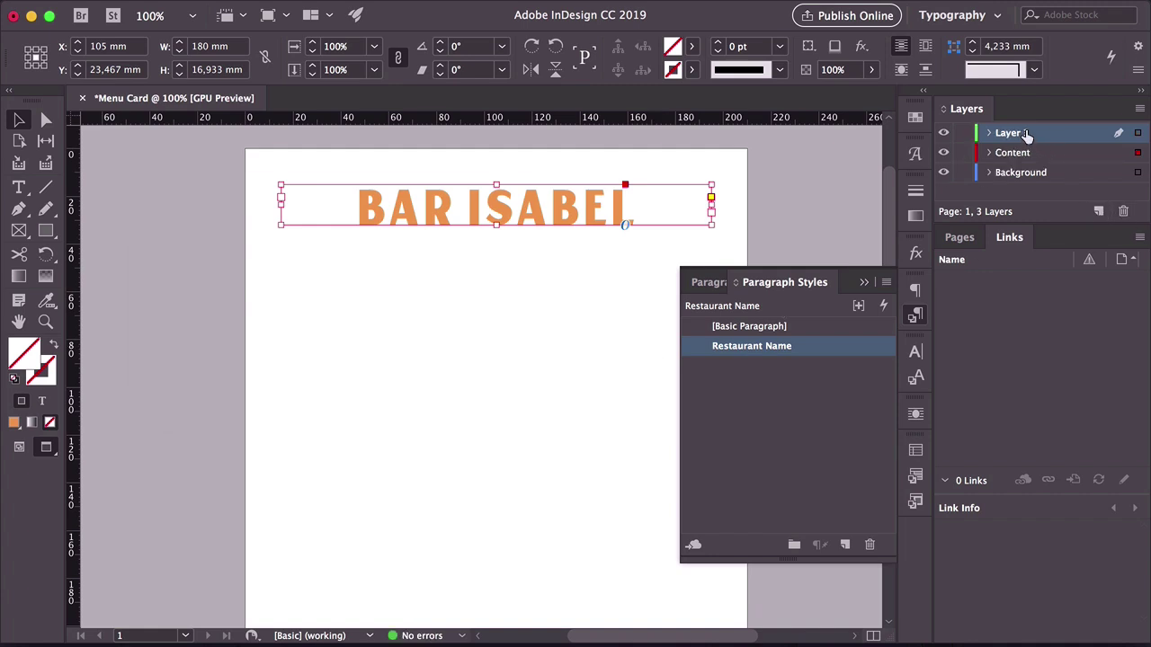
{"action": "double_click", "coordinate": [1026, 133]}
{"action": "type", "text": "Content Shadow"}
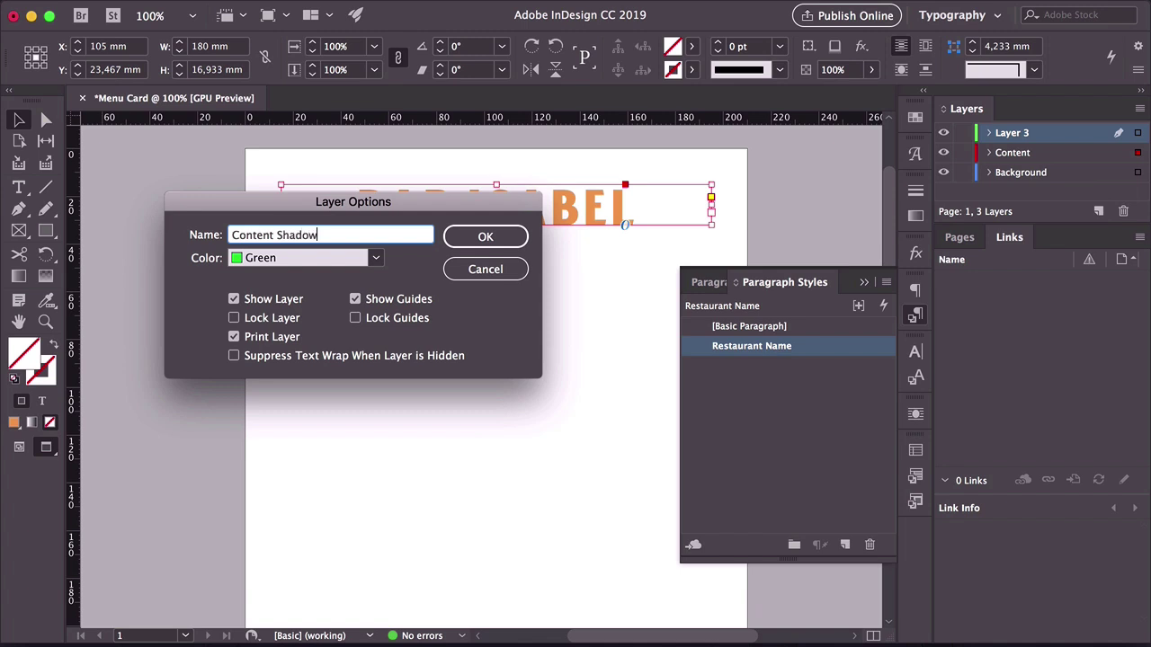
{"action": "key", "text": "Return"}
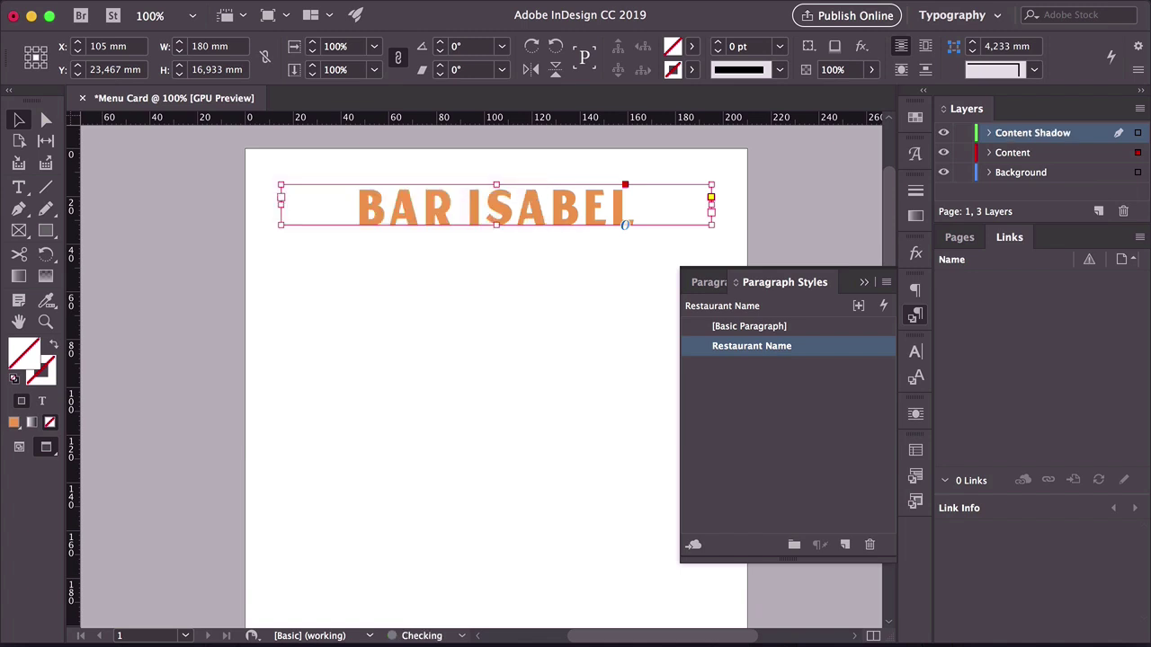
{"action": "left_click_drag", "start_coordinate": [1057, 159], "coordinate": [1057, 163]}
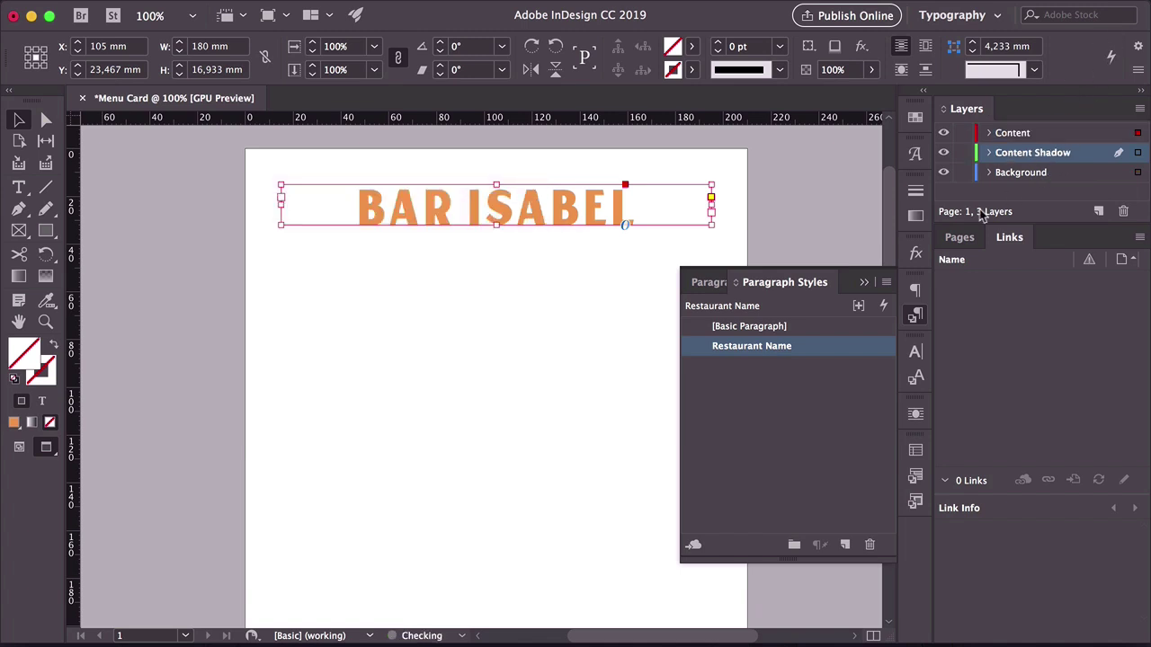
Copy the BAR ISABEL headline frame and paste it in place on Content Shadow
{"action": "right_click", "coordinate": [584, 210]}
{"action": "left_click", "coordinate": [616, 121]}
{"action": "left_click", "coordinate": [532, 249]}
{"action": "right_click", "coordinate": [524, 246]}
{"action": "left_click", "coordinate": [580, 282]}
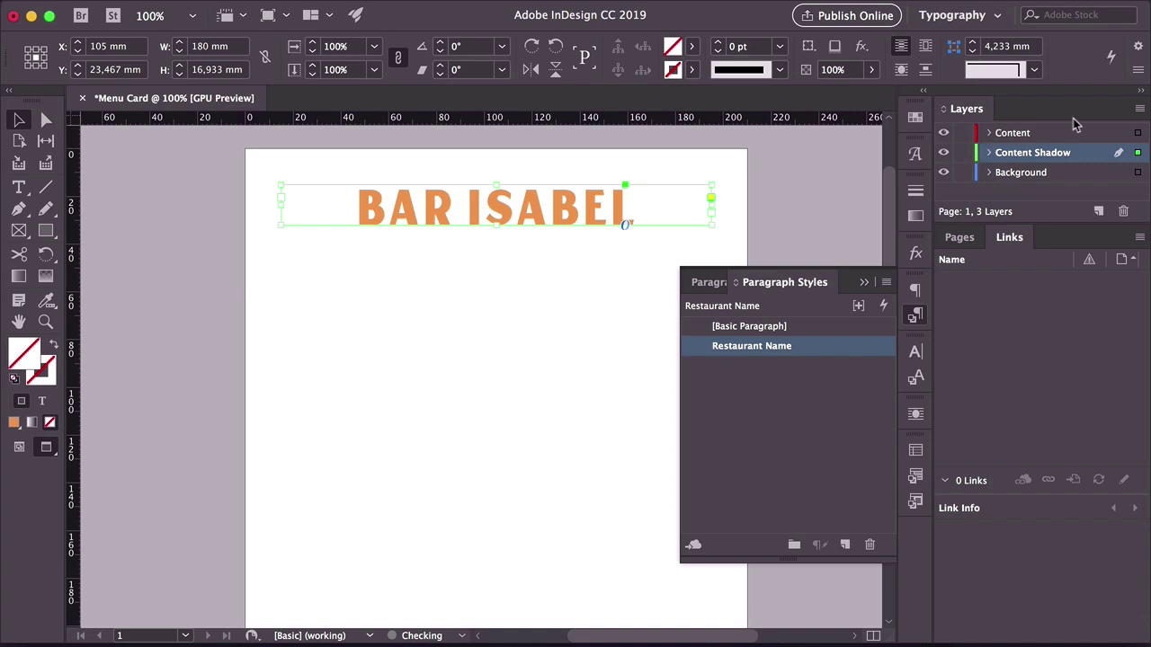
Lock the Content layer and begin editing the headline copy's text
{"action": "left_click", "coordinate": [946, 153]}
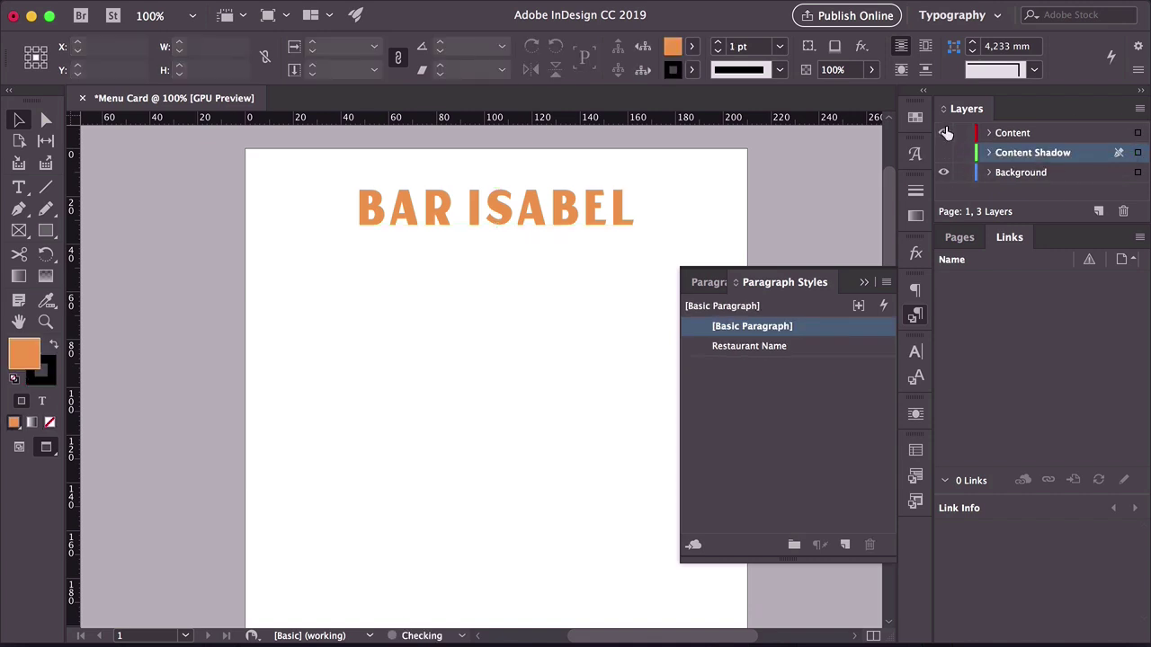
{"action": "left_click", "coordinate": [963, 132]}
{"action": "left_click", "coordinate": [944, 152]}
{"action": "left_click", "coordinate": [595, 219]}
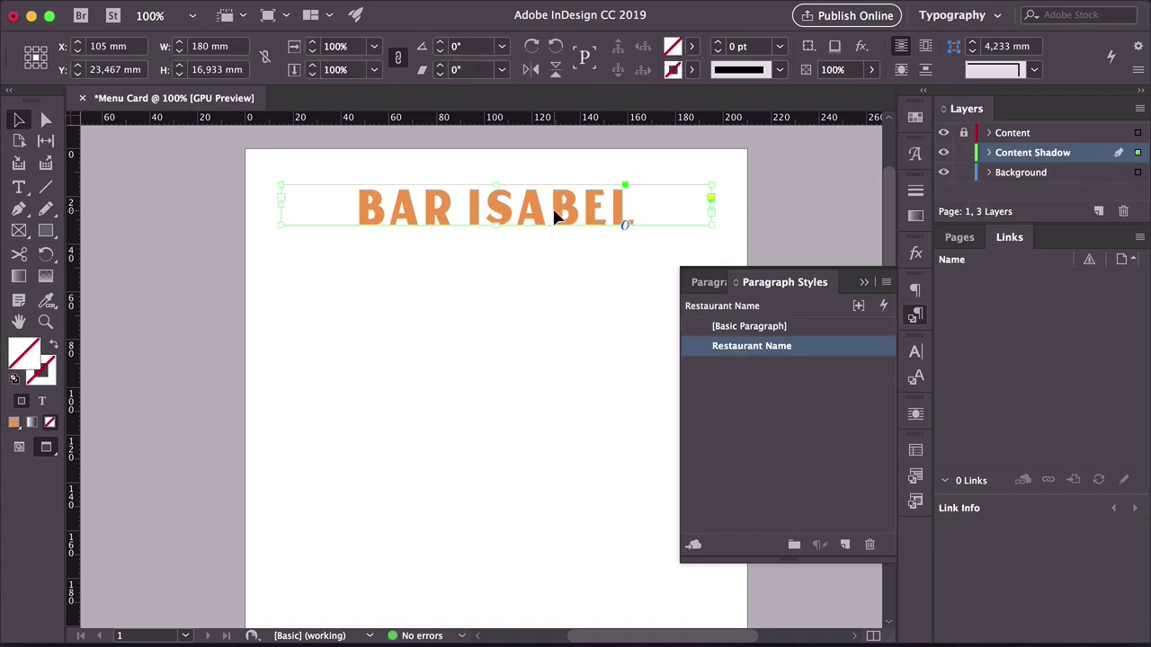
{"action": "left_click", "coordinate": [863, 283]}
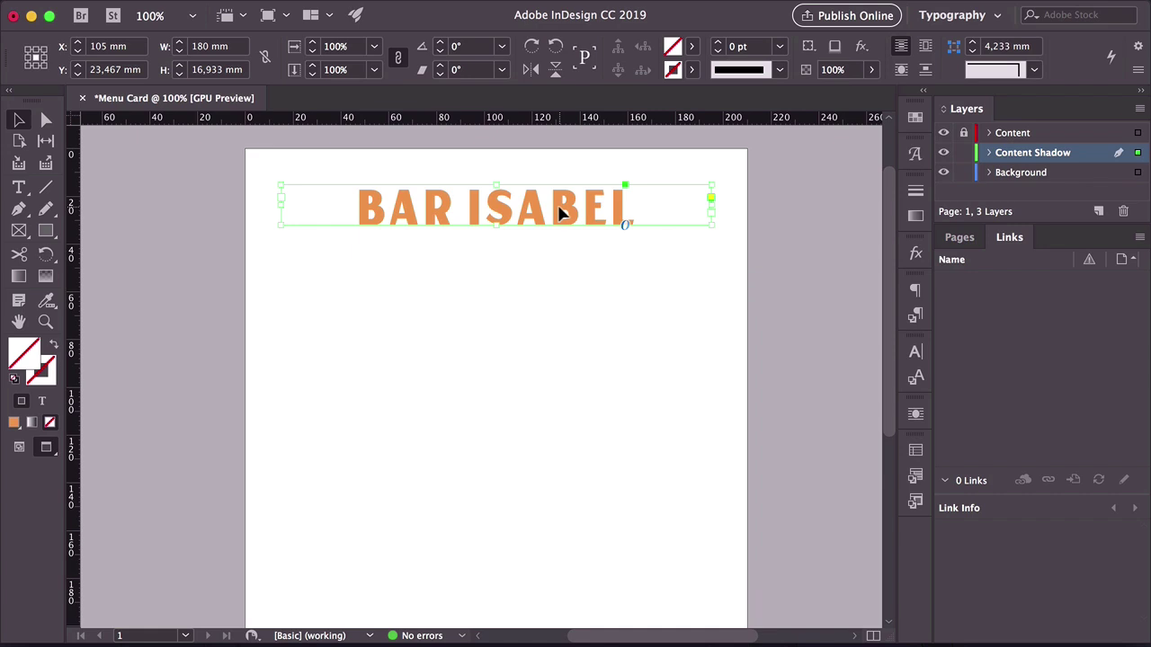
{"action": "double_click", "coordinate": [558, 212]}
Set the headline copy's font style to Carters Shadow
{"action": "key", "text": "super+a"}
{"action": "left_click", "coordinate": [183, 70]}
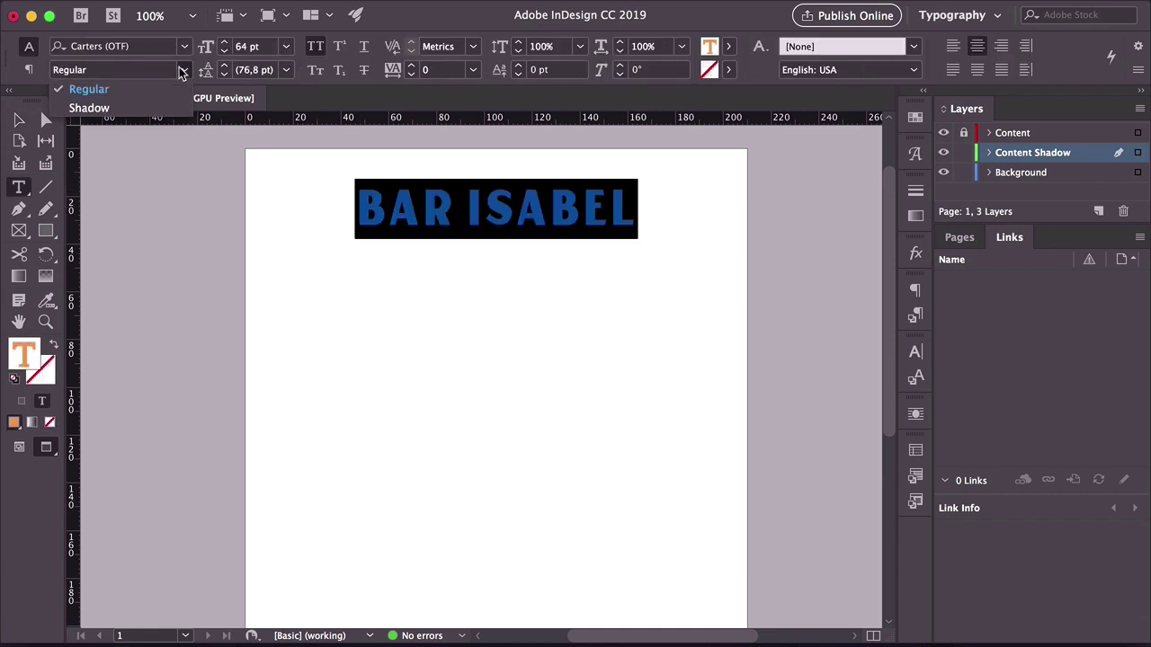
{"action": "left_click", "coordinate": [175, 107]}
{"action": "left_click", "coordinate": [157, 195]}
{"action": "left_click", "coordinate": [455, 211]}
{"action": "key", "text": "Escape"}
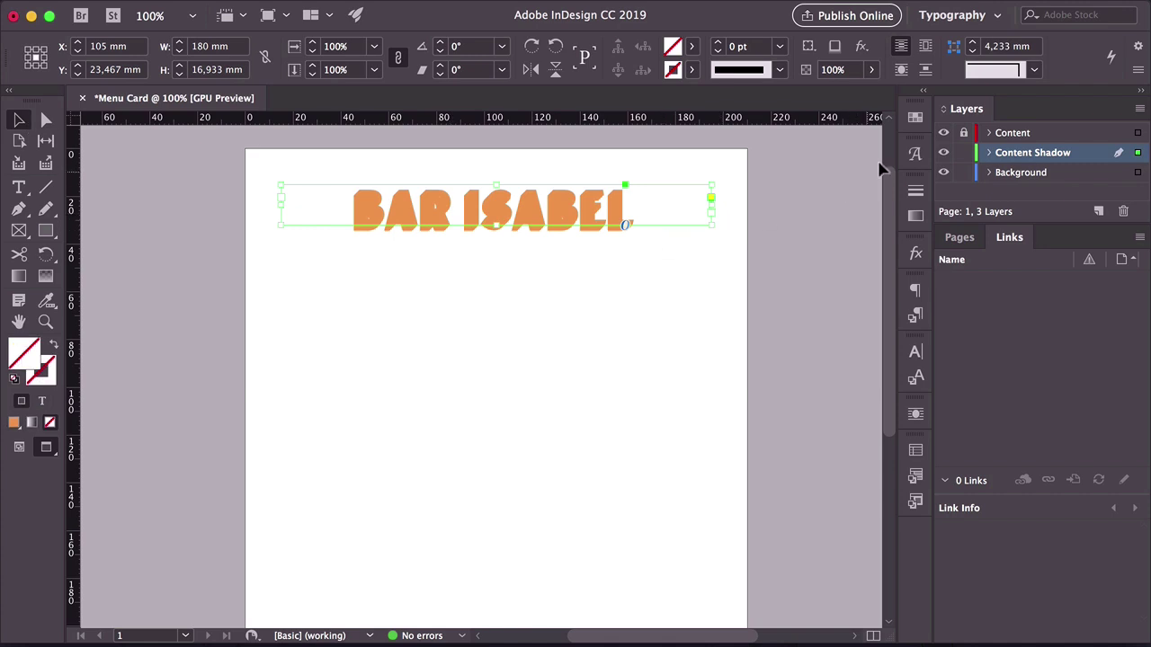
Fill the copy's text with [Black], restoring orange as the default fill
{"action": "left_click", "coordinate": [911, 118]}
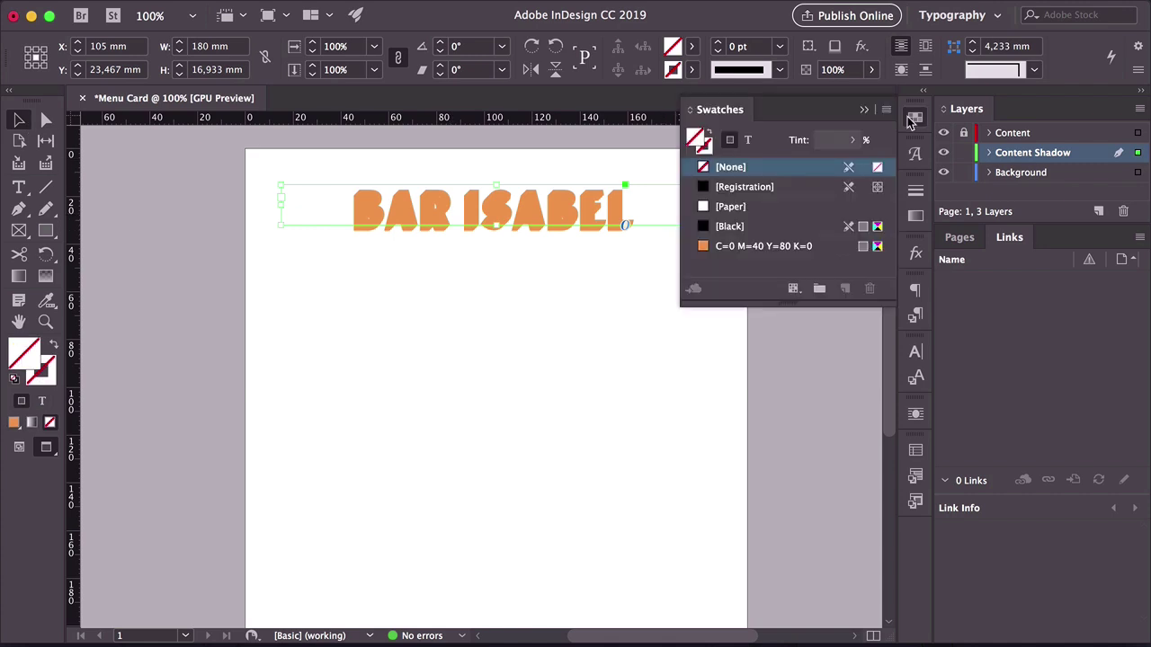
{"action": "key", "text": "j"}
{"action": "left_click", "coordinate": [764, 226]}
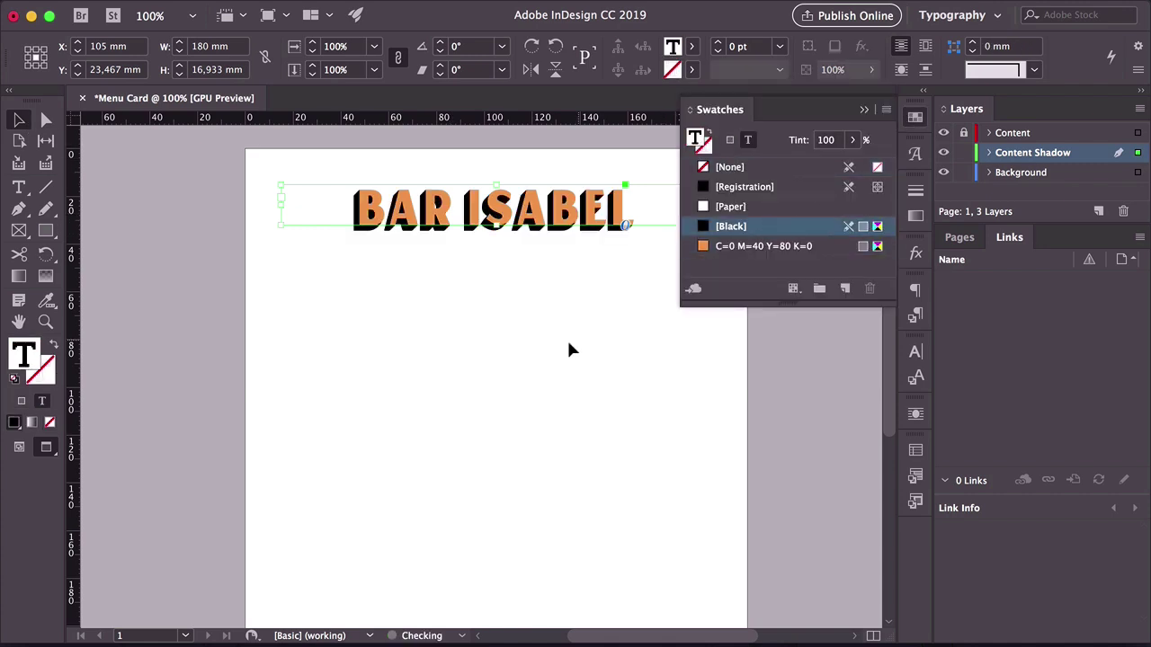
{"action": "left_click", "coordinate": [567, 338]}
{"action": "left_click", "coordinate": [764, 246]}
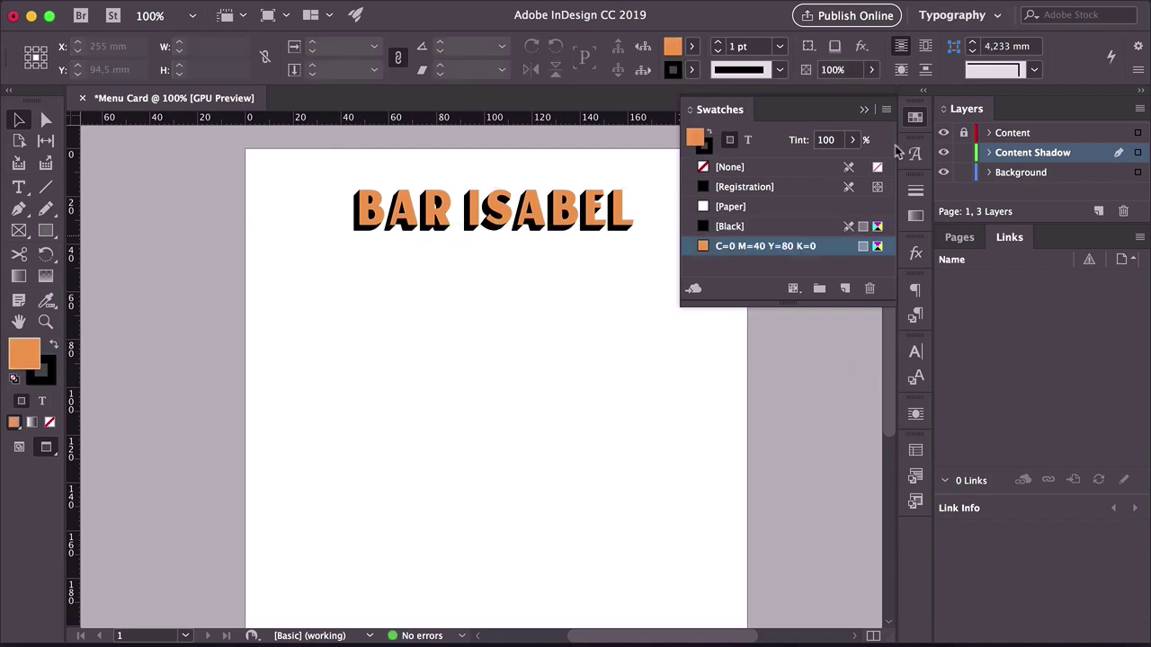
{"action": "left_click", "coordinate": [863, 111]}
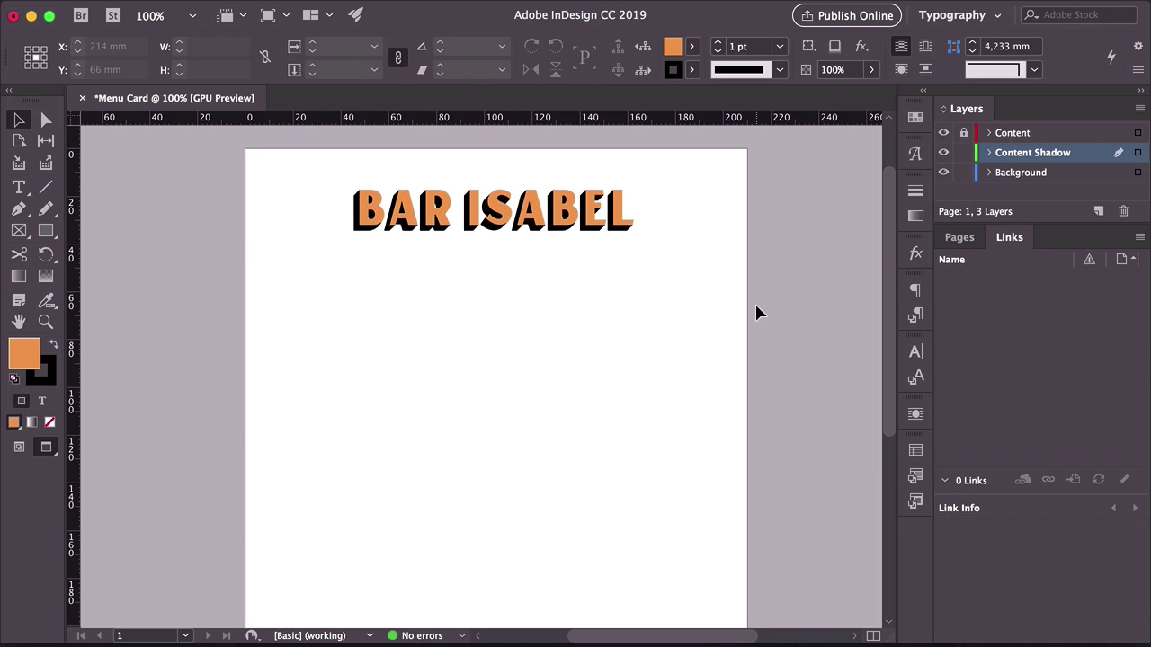
Test-move the black shadow copy, then undo so it sits behind the title
{"action": "left_click", "coordinate": [601, 214]}
{"action": "left_click_drag", "start_coordinate": [601, 214], "coordinate": [600, 303]}
{"action": "left_click", "coordinate": [764, 350]}
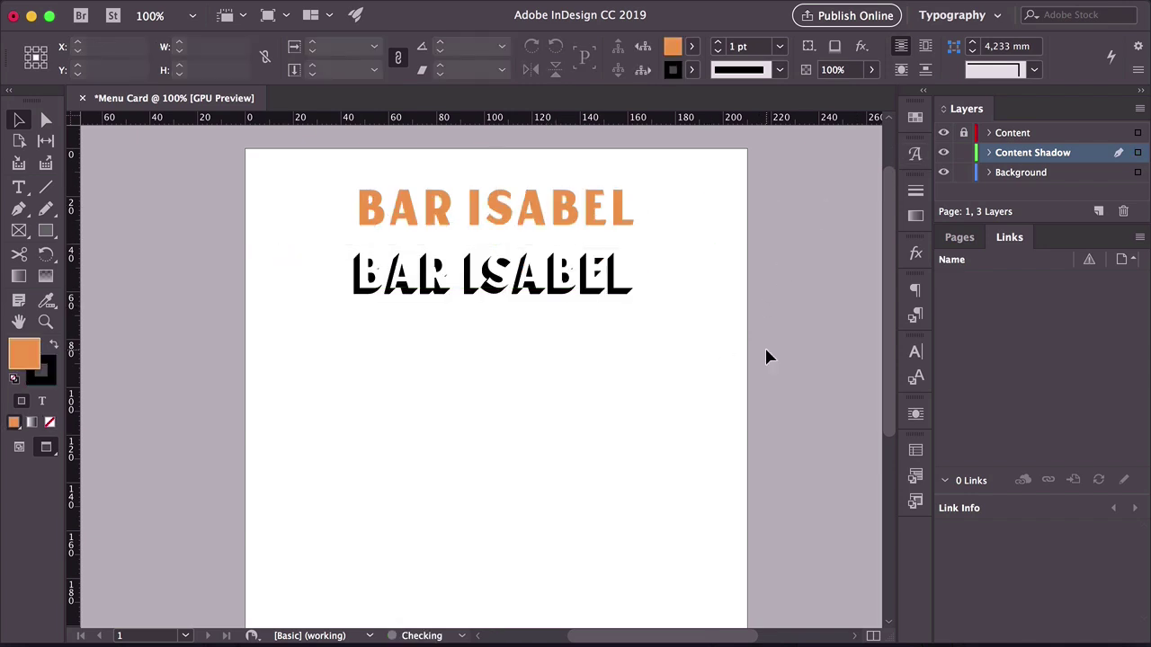
{"action": "key", "text": "super+z"}
Lock Content Shadow and unlock Content, confirming the orange headline overlays its shadow
{"action": "left_click", "coordinate": [832, 244]}
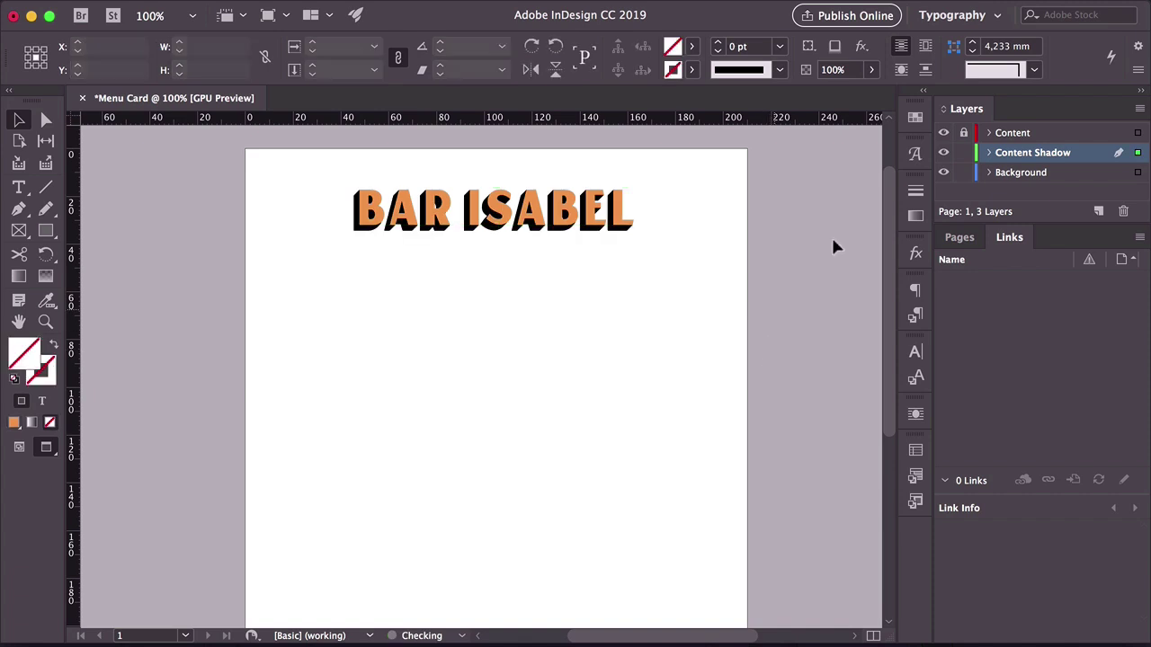
{"action": "left_click", "coordinate": [963, 152]}
{"action": "left_click", "coordinate": [574, 225]}
{"action": "left_click_drag", "start_coordinate": [574, 227], "coordinate": [546, 318]}
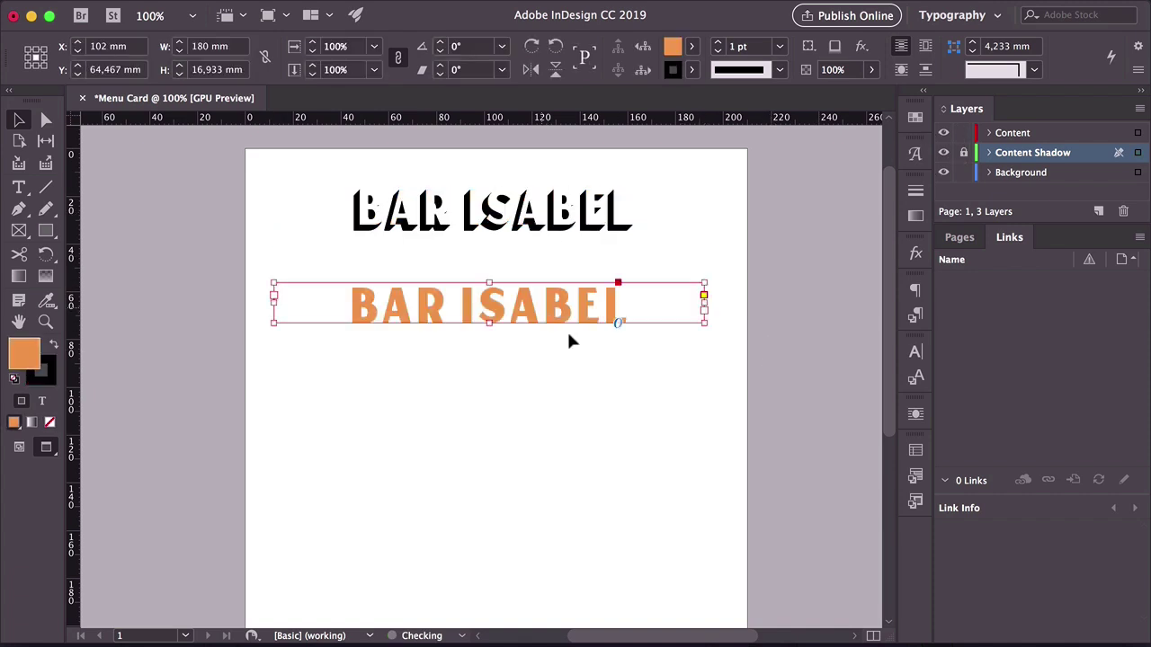
{"action": "key", "text": "super+z"}
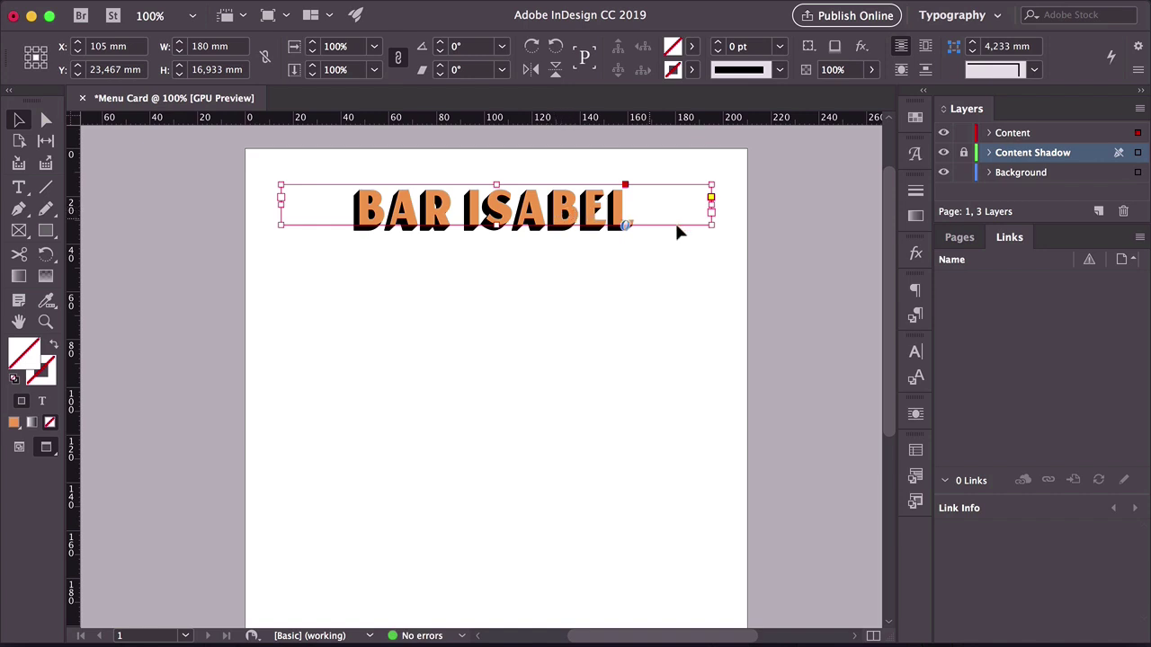
{"action": "left_click", "coordinate": [915, 116]}
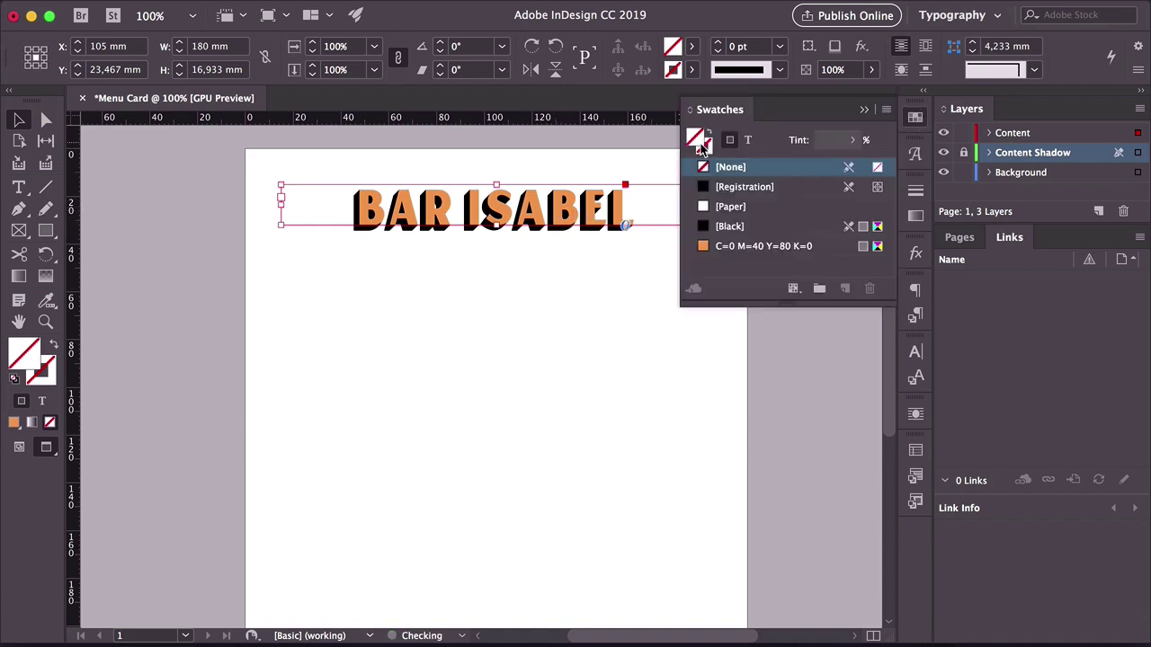
Apply orange to the headline text, preview CMYK variations, then cancel to keep C=0 M=40 Y=80 K=0
{"action": "left_click", "coordinate": [747, 140]}
{"action": "left_click", "coordinate": [752, 246]}
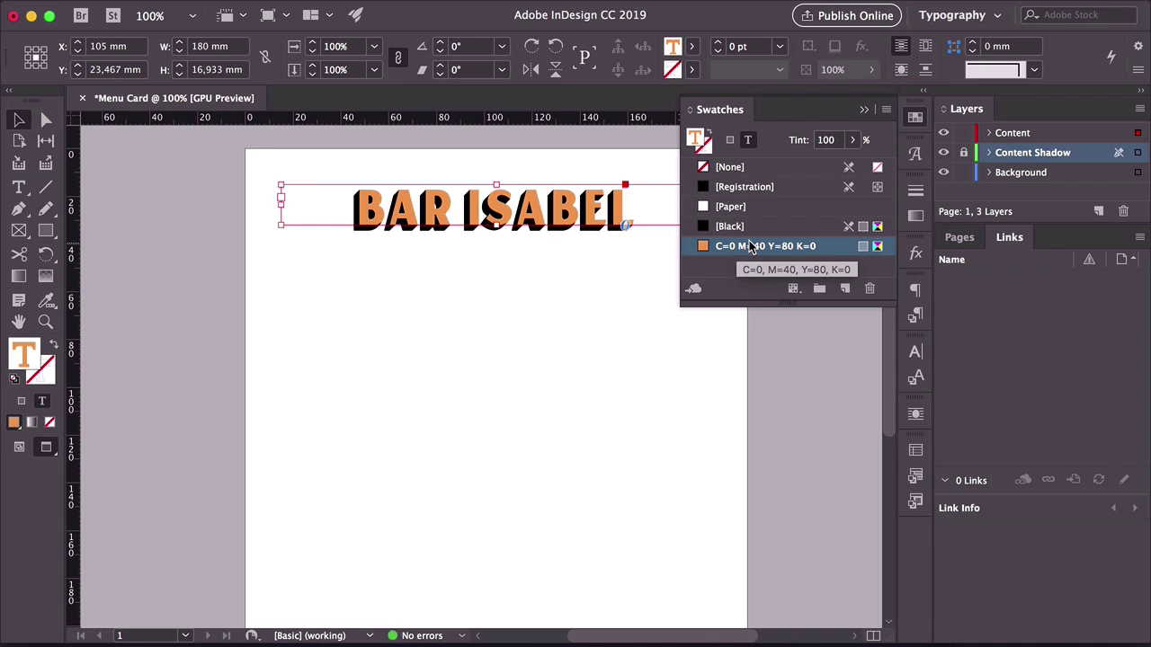
{"action": "double_click", "coordinate": [752, 247]}
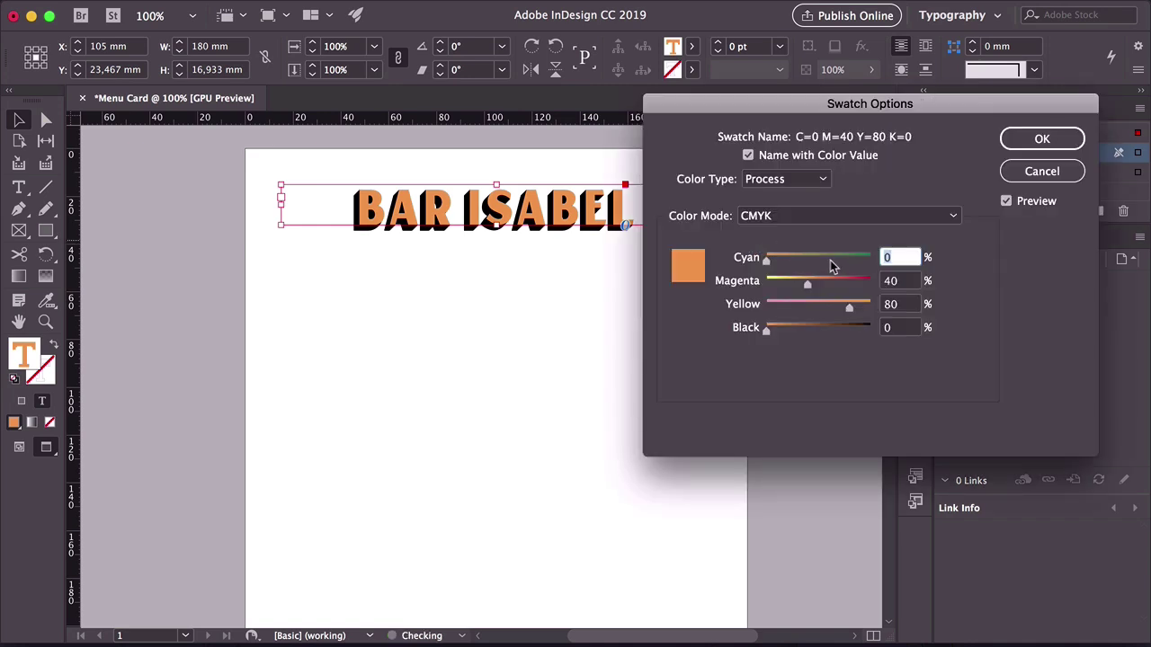
{"action": "mouse_move", "coordinate": [810, 281]}
{"action": "left_mouse_down"}
{"action": "mouse_move", "coordinate": [861, 284]}
{"action": "mouse_move", "coordinate": [807, 281]}
{"action": "left_mouse_up"}
{"action": "left_click_drag", "start_coordinate": [808, 329], "coordinate": [766, 281]}
{"action": "left_click_drag", "start_coordinate": [849, 307], "coordinate": [766, 306]}
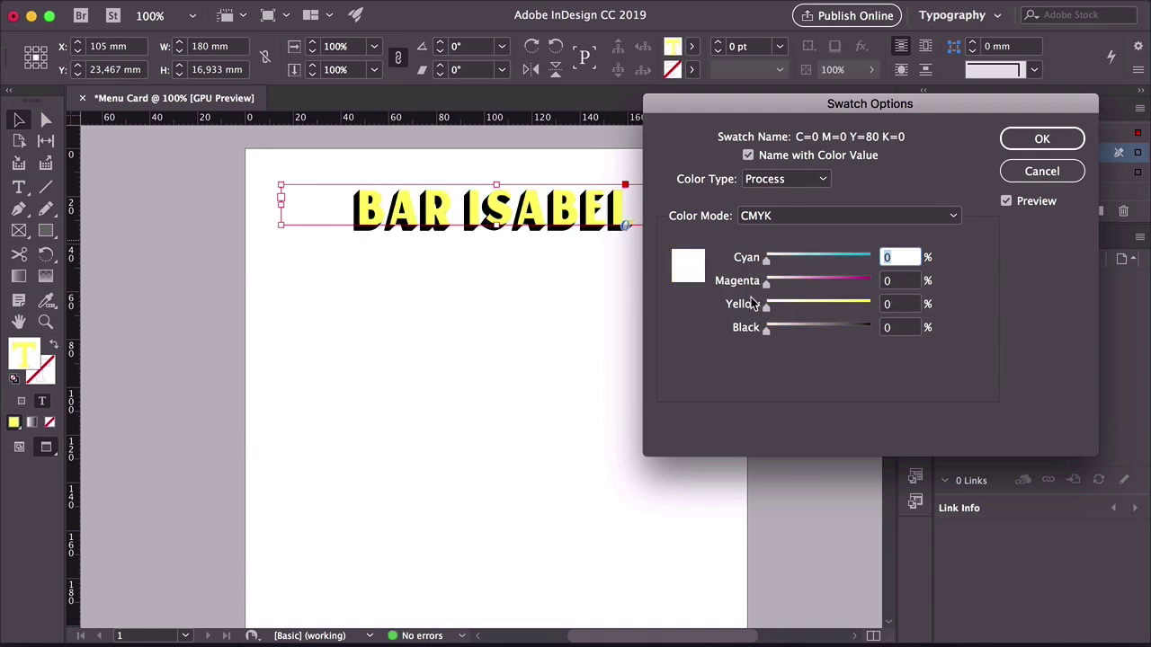
{"action": "left_click", "coordinate": [1078, 171]}
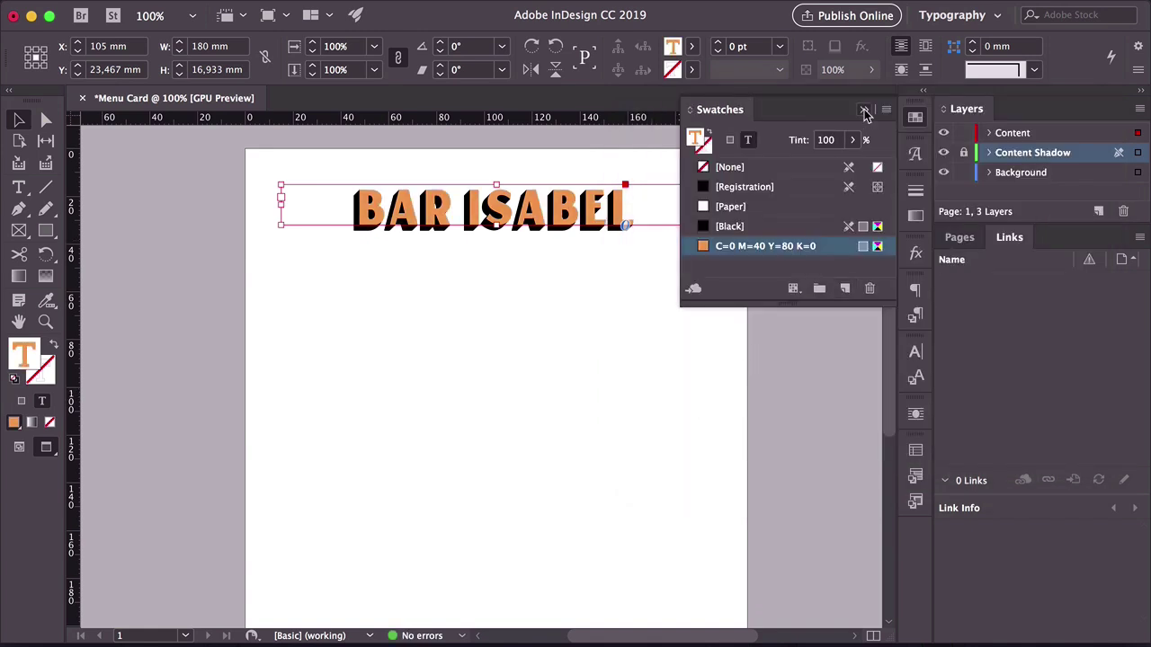
{"action": "left_click", "coordinate": [782, 385]}
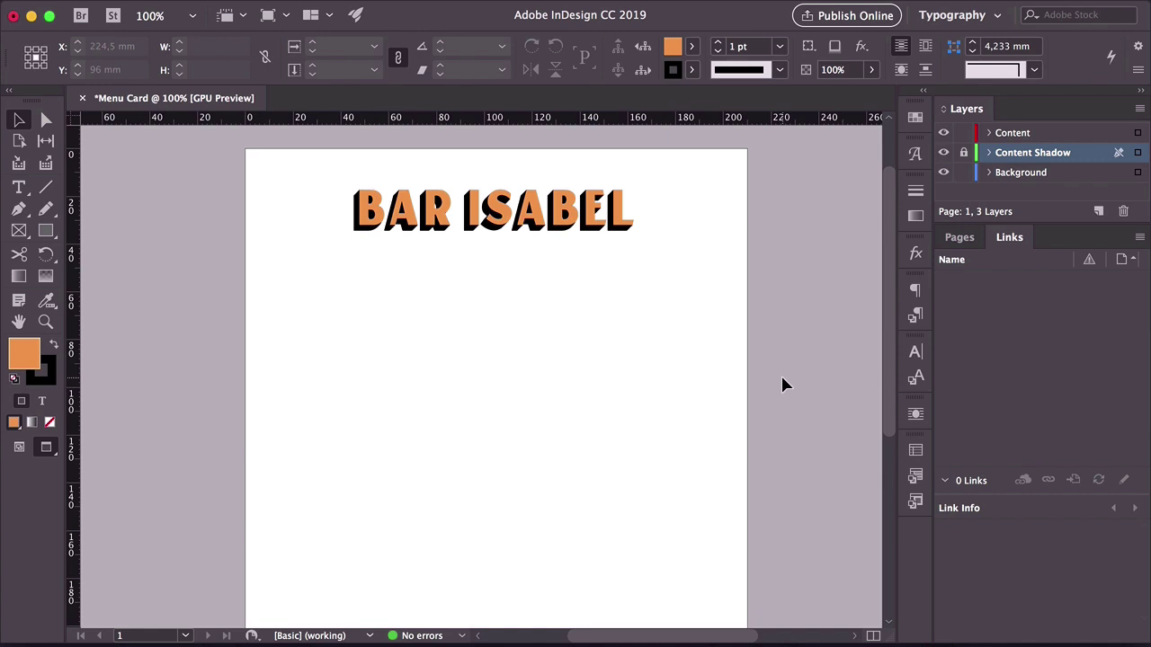
On the Content layer, add a text frame under the headline reading 'Lounge & Bar - Dinner Menu'
{"action": "left_click", "coordinate": [998, 133]}
{"action": "key", "text": "w"}
{"action": "key", "text": "t"}
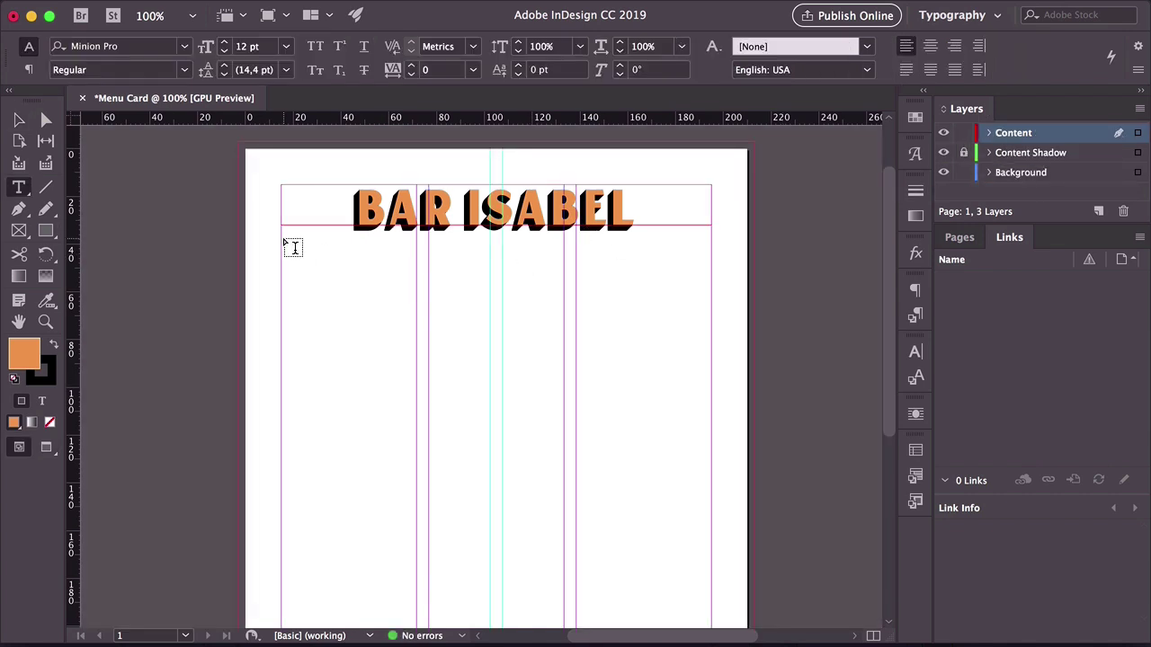
{"action": "left_click_drag", "start_coordinate": [283, 240], "coordinate": [711, 261]}
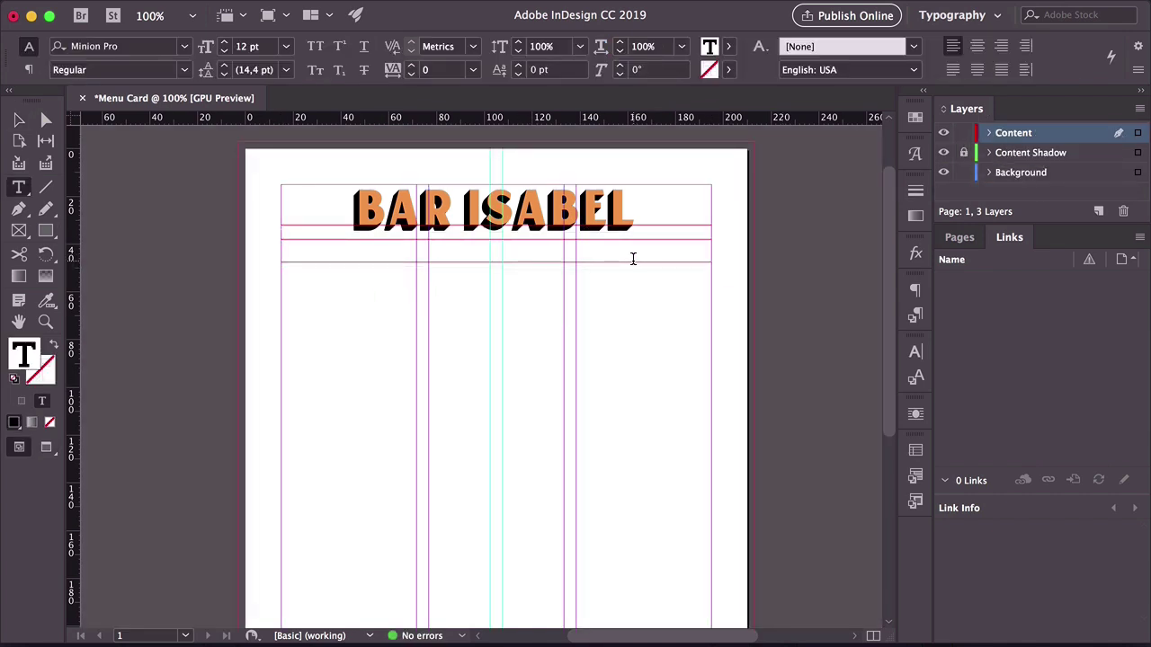
{"action": "type", "text": "Lounge & Bar - Dinner Menu"}
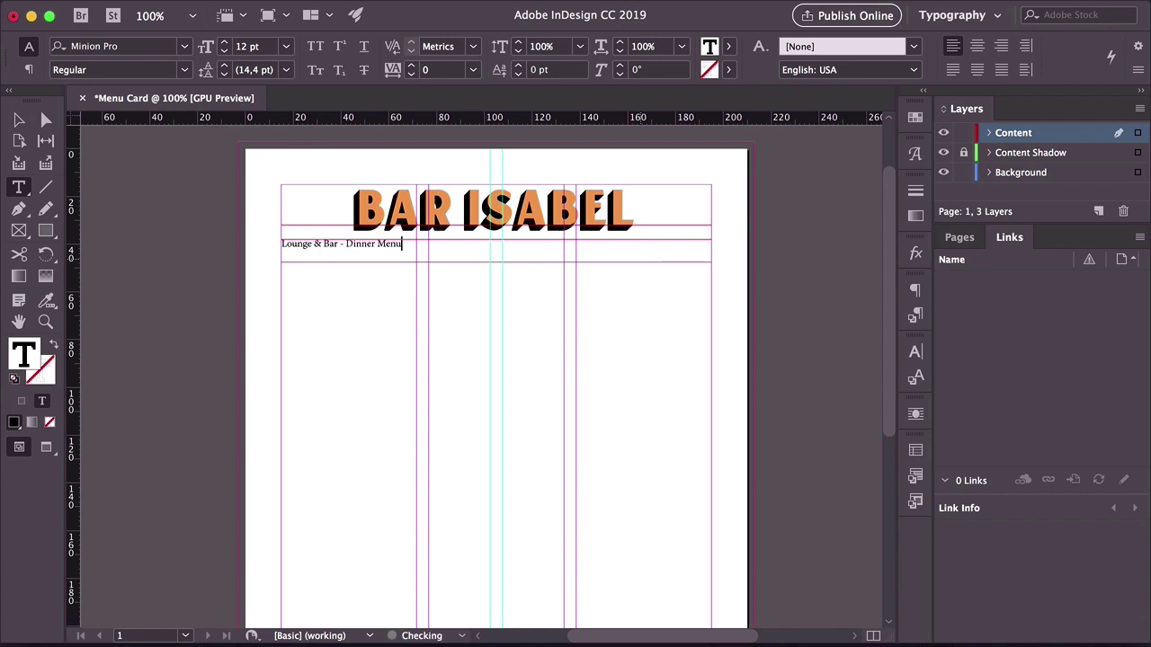
Centre the tagline and set it in all-caps Carters (OTF) at 14 pt
{"action": "key", "text": "super+a"}
{"action": "left_click", "coordinate": [976, 46]}
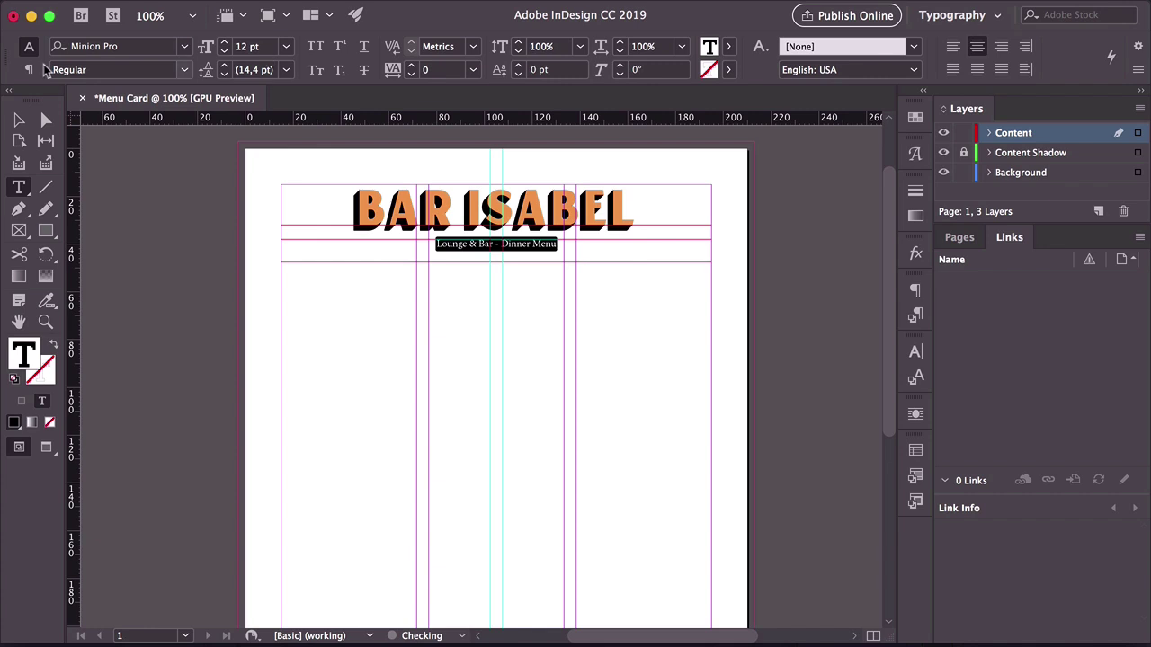
{"action": "left_click", "coordinate": [86, 46]}
{"action": "type", "text": "carter"}
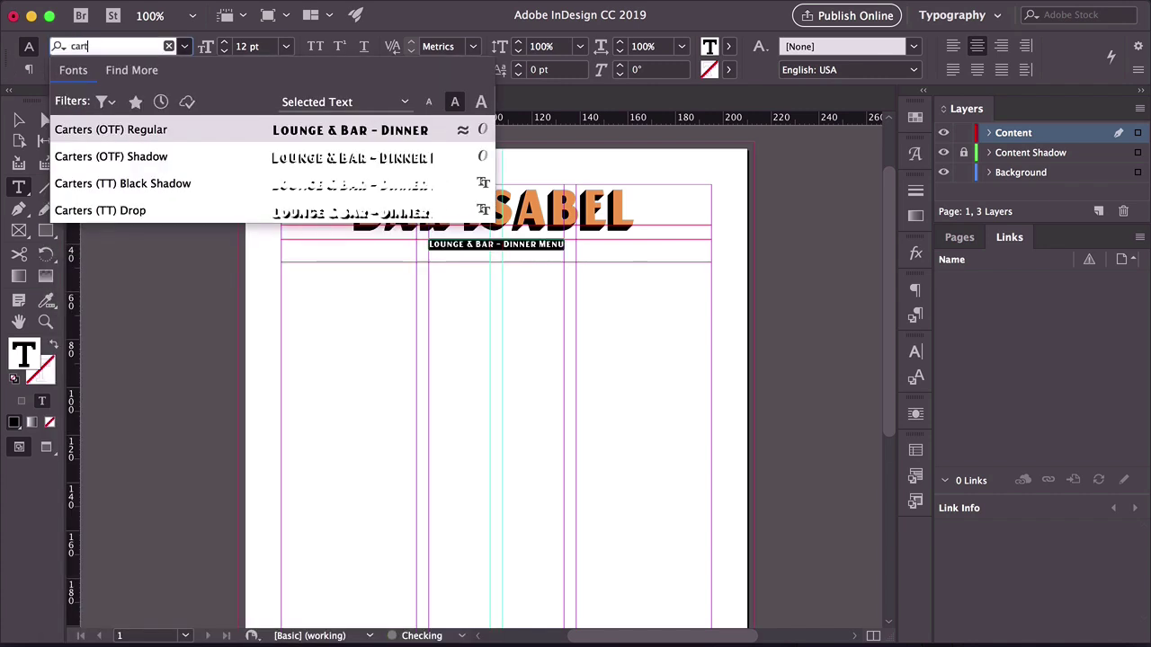
{"action": "left_click", "coordinate": [111, 139]}
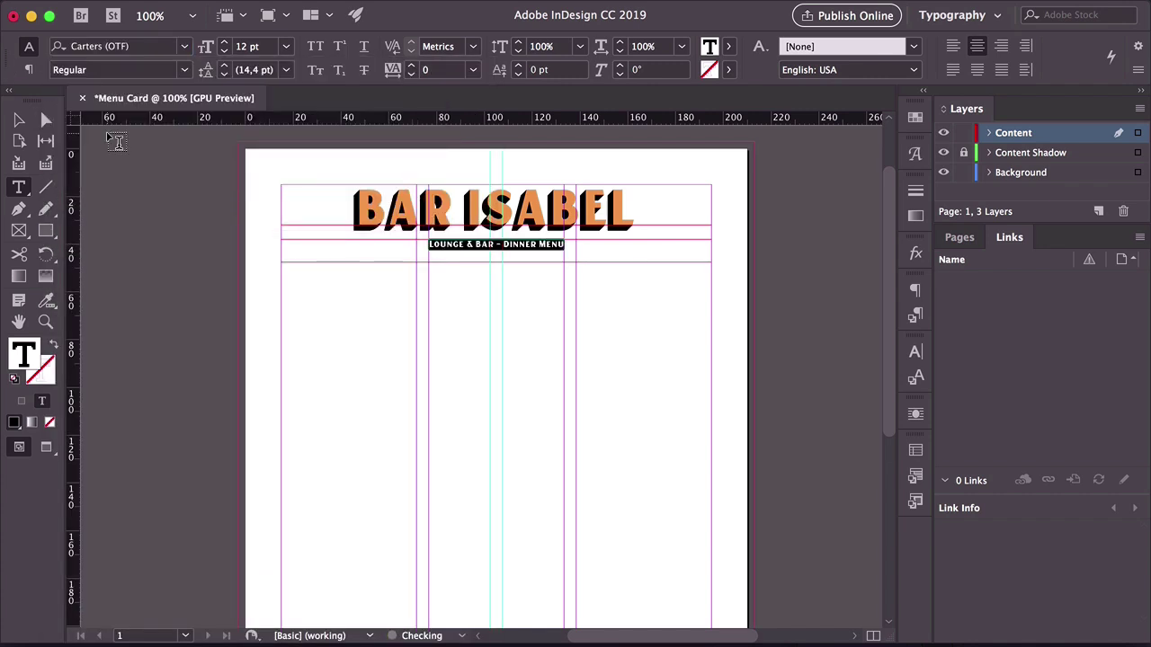
{"action": "left_click", "coordinate": [315, 48]}
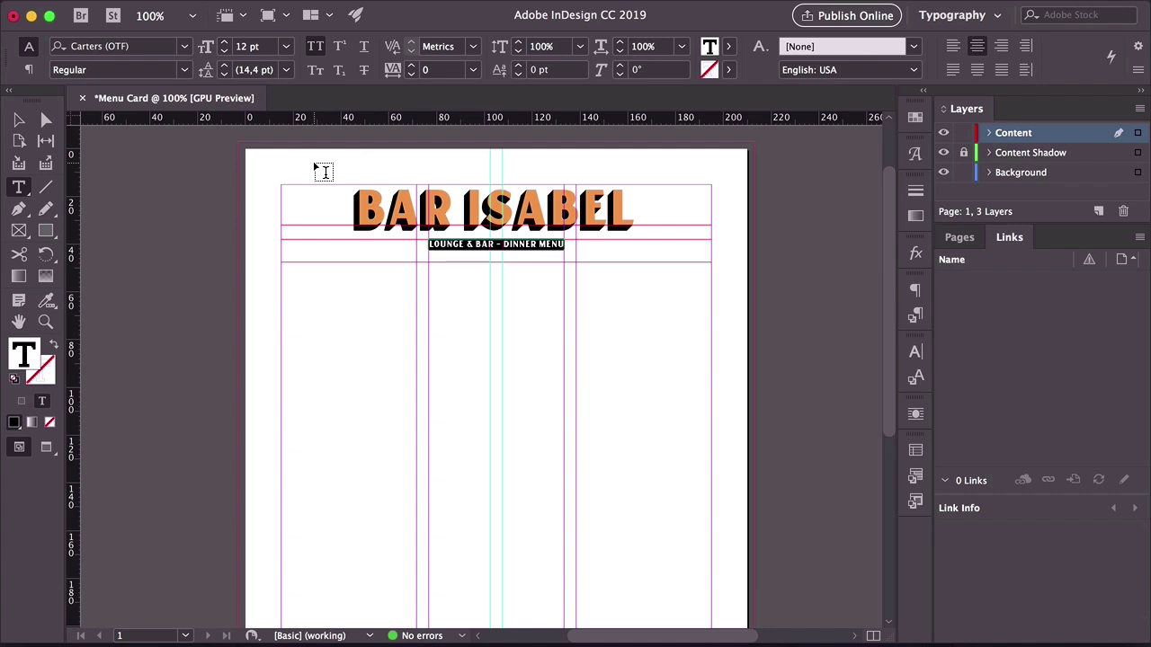
{"action": "left_click", "coordinate": [224, 41]}
{"action": "left_click", "coordinate": [223, 41]}
Preview the page and nudge the tagline frame down beneath BAR ISABEL
{"action": "key", "text": "Escape"}
{"action": "left_click", "coordinate": [257, 329]}
{"action": "key", "text": "w"}
{"action": "left_click_drag", "start_coordinate": [486, 393], "coordinate": [477, 393]}
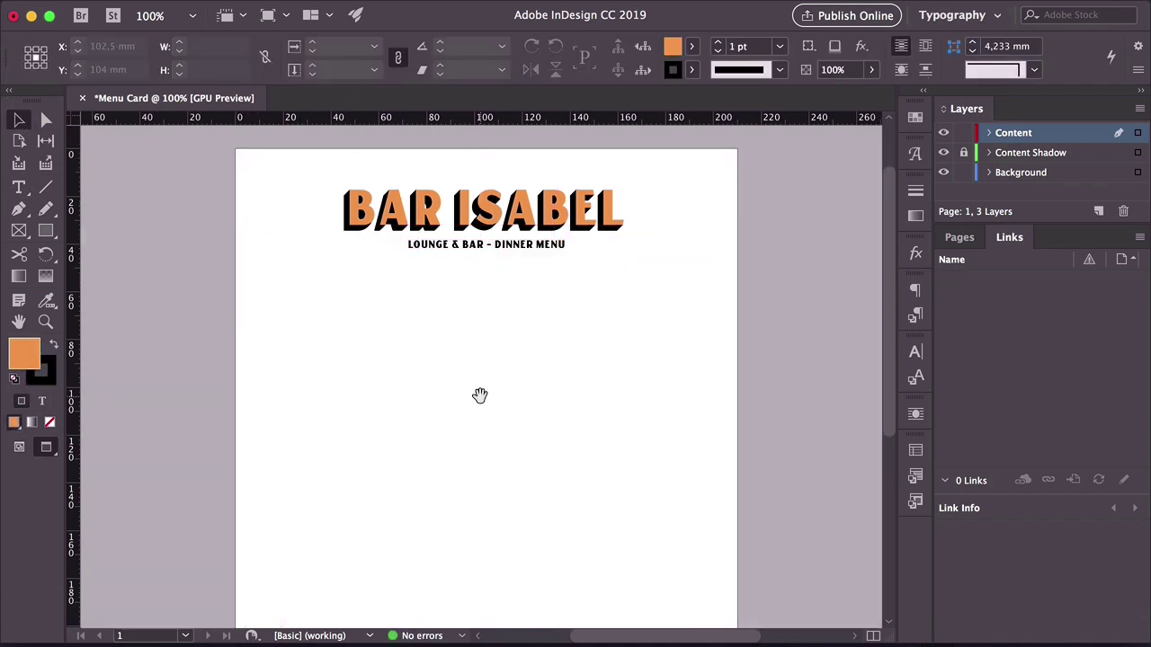
{"action": "key", "text": "z"}
{"action": "scroll", "coordinate": [536, 363], "scroll_direction": "down", "scroll_amount": 5}
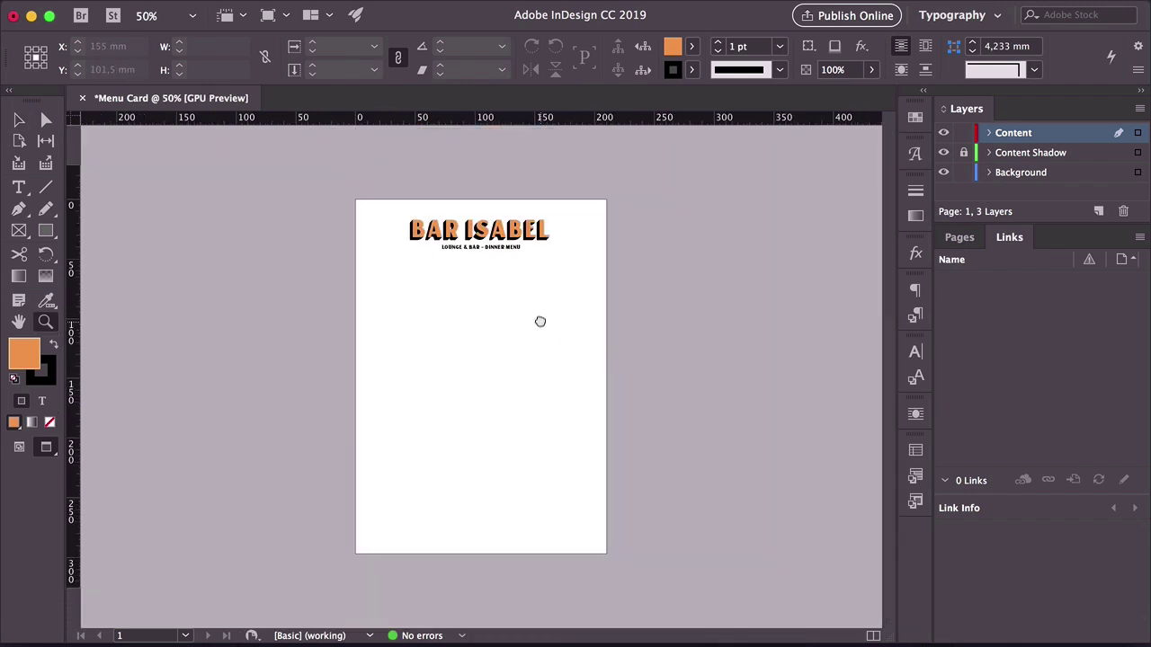
{"action": "scroll", "coordinate": [519, 302], "scroll_direction": "up", "scroll_amount": 2}
{"action": "key", "text": "v"}
{"action": "left_click", "coordinate": [485, 210]}
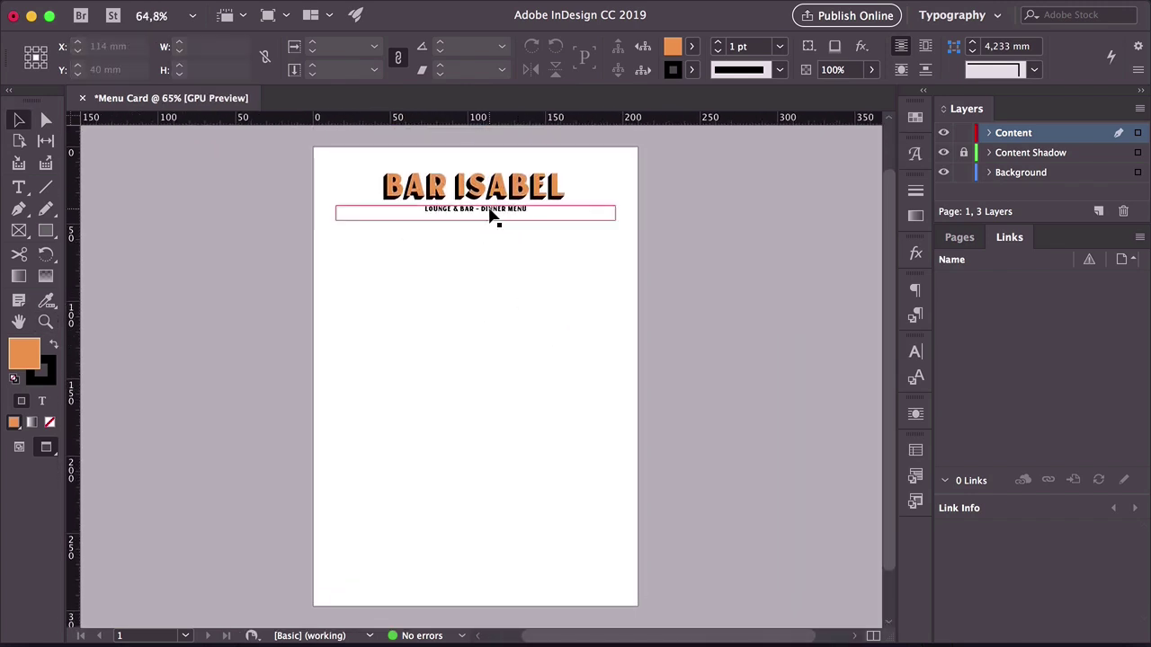
{"action": "key", "text": "Down"}
{"action": "key", "text": "Down"}
{"action": "key", "text": "Down"}
{"action": "key", "text": "Down"}
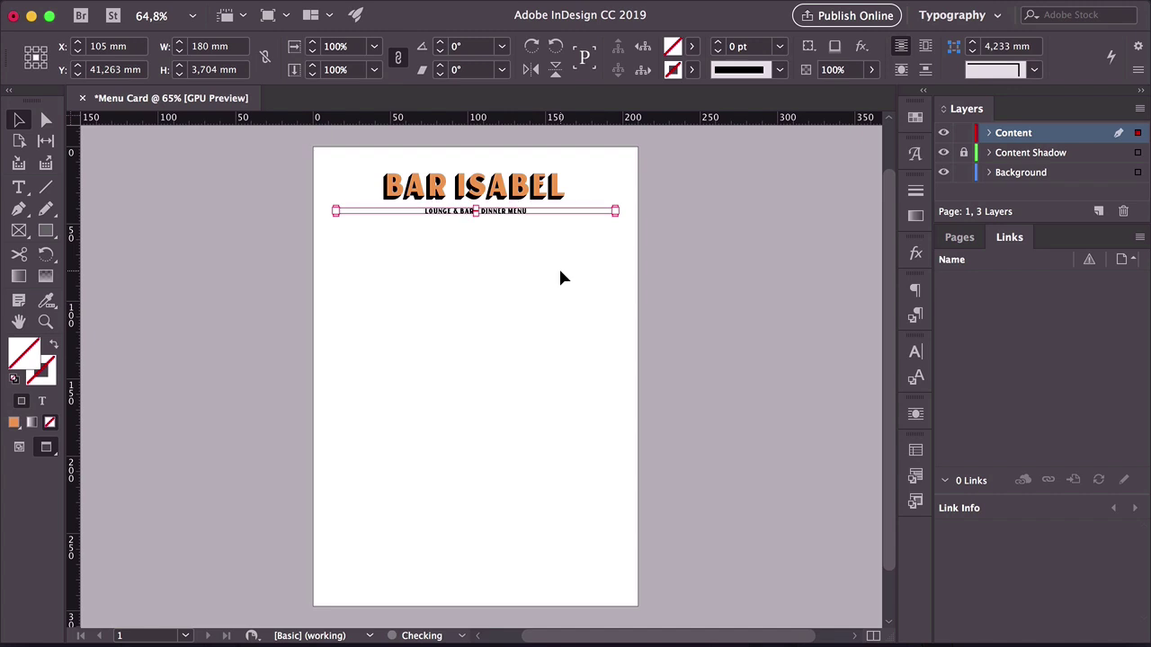
Zoom in to inspect the headline and tagline spacing, then reselect the tagline frame
{"action": "key", "text": "z"}
{"action": "left_click", "coordinate": [517, 223]}
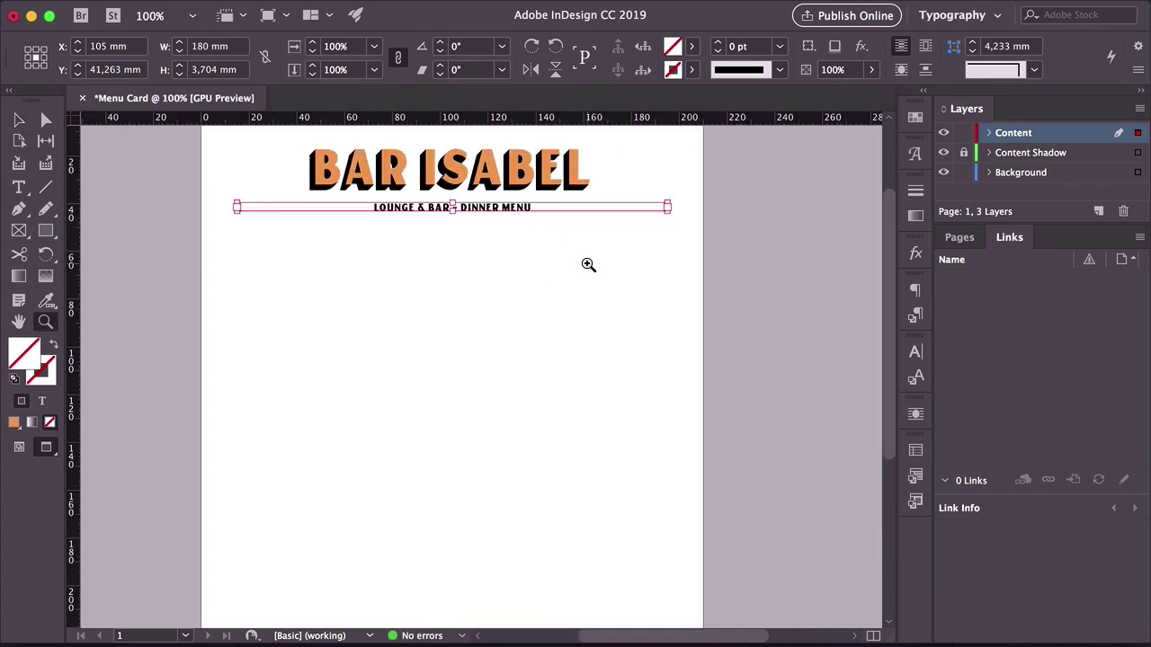
{"action": "left_click", "coordinate": [527, 321], "text": "super"}
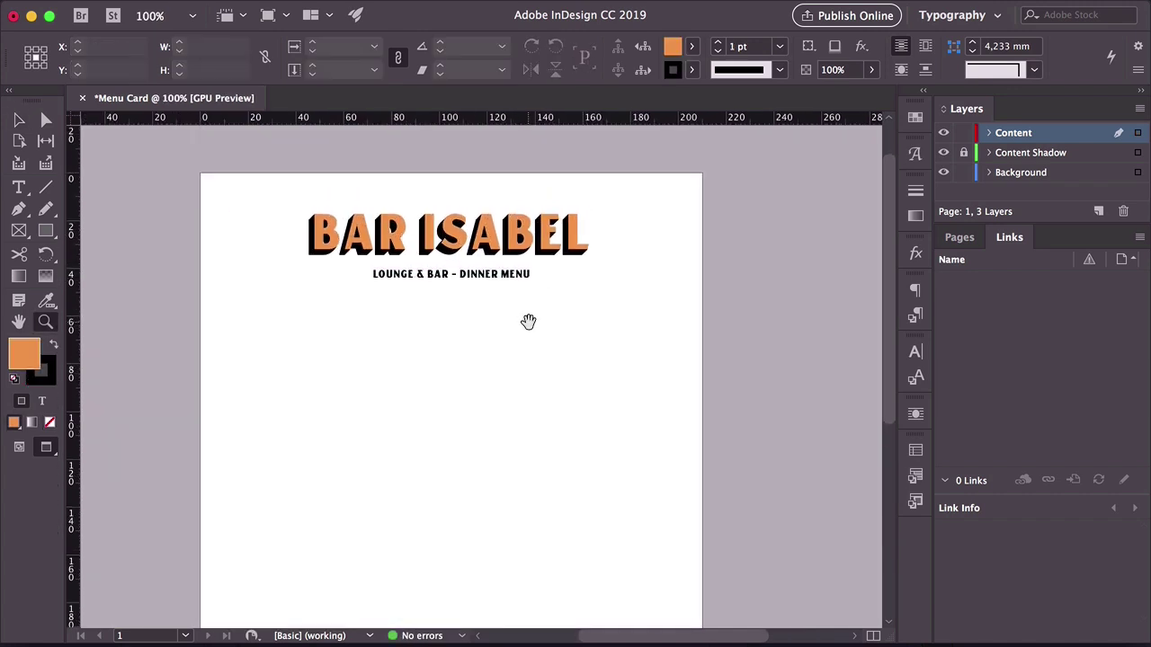
{"action": "left_click", "coordinate": [496, 326], "text": "alt"}
{"action": "scroll", "coordinate": [513, 314], "scroll_direction": "up", "scroll_amount": 2}
{"action": "key", "text": "v"}
{"action": "left_click", "coordinate": [501, 275]}
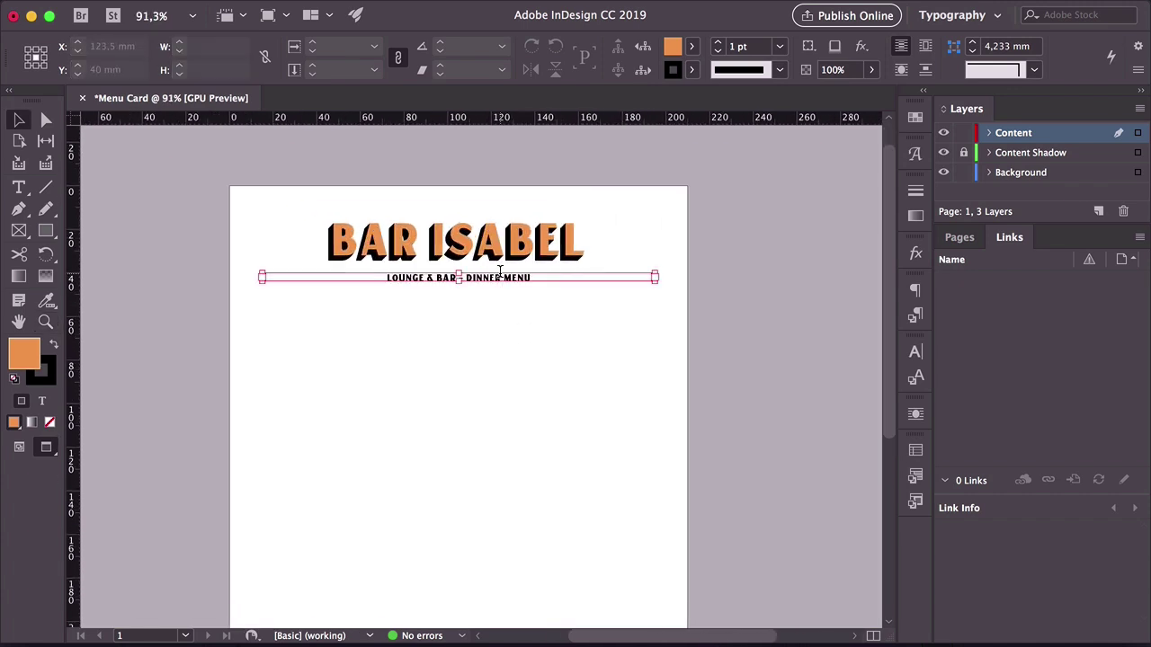
Create a paragraph style from the centred 14 pt Carters tagline, named Restaurant Tag
{"action": "double_click", "coordinate": [501, 277]}
{"action": "left_click", "coordinate": [917, 313]}
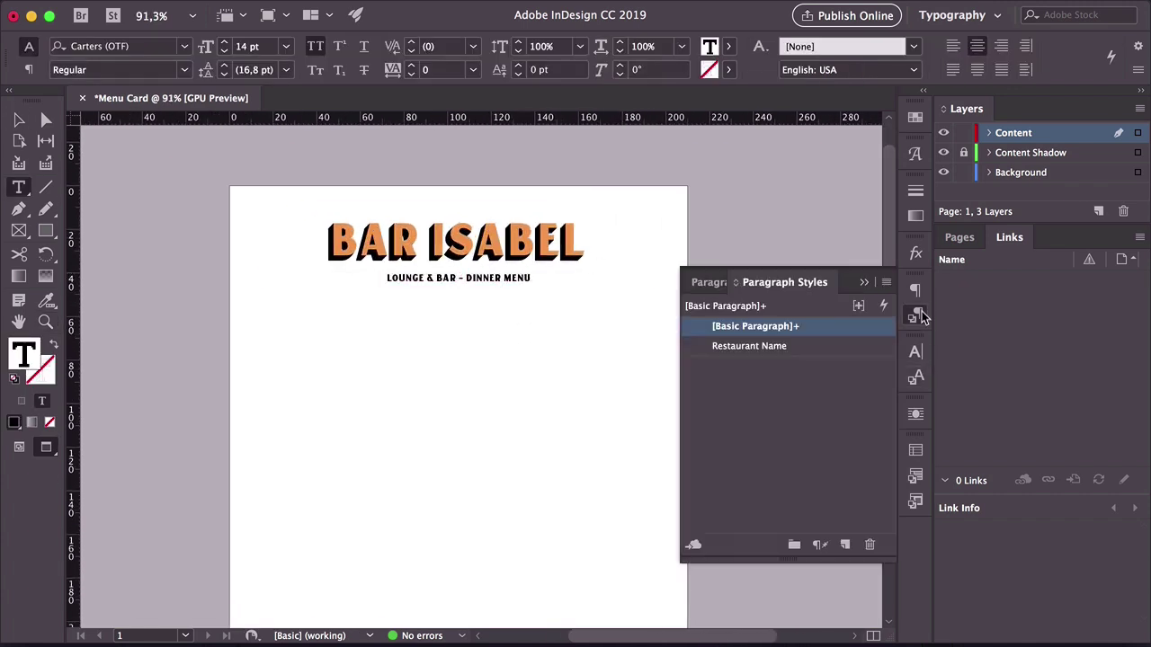
{"action": "left_click", "coordinate": [845, 544]}
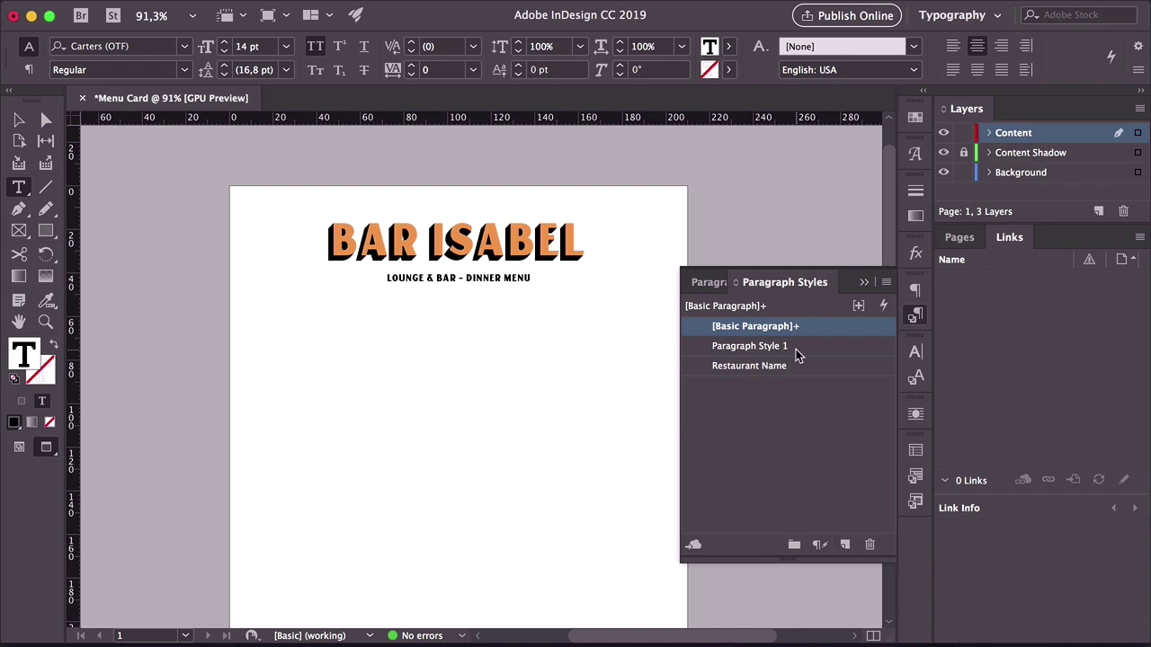
{"action": "double_click", "coordinate": [750, 347]}
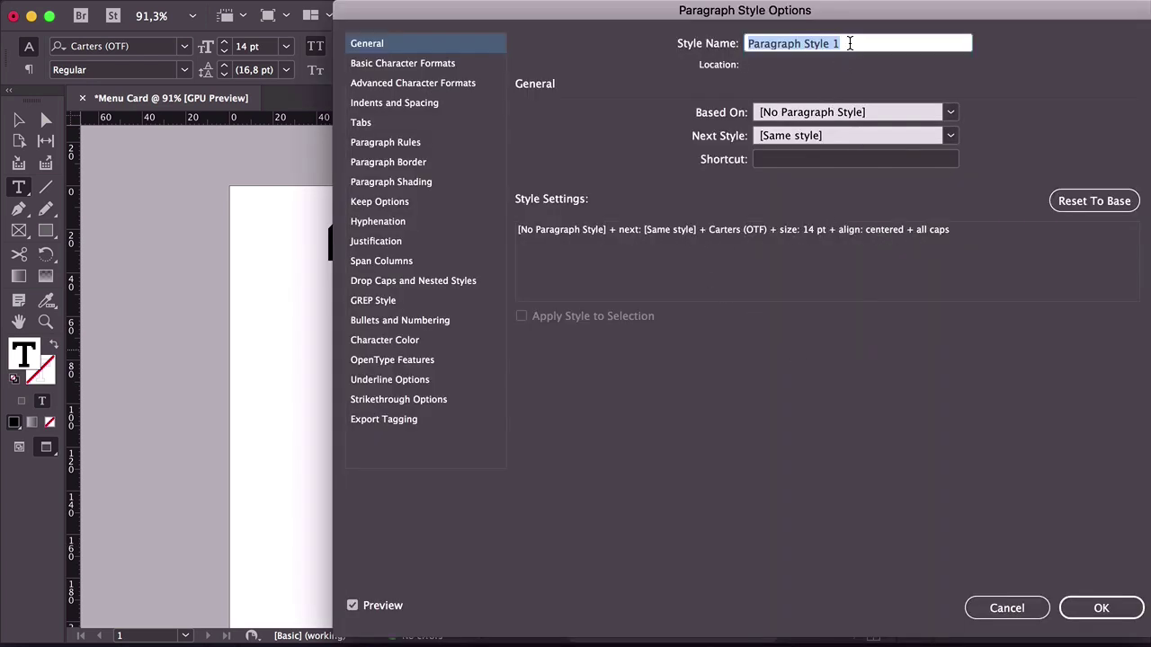
{"action": "type", "text": "Restaurant Tag"}
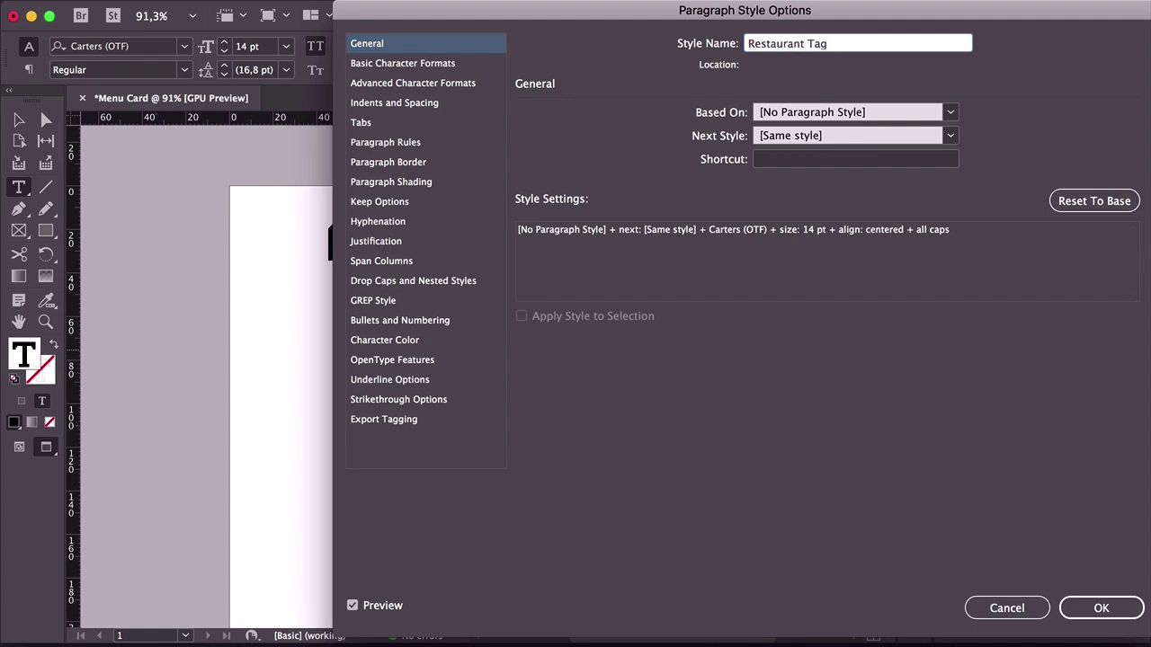
{"action": "key", "text": "Return"}
{"action": "key", "text": "Escape"}
{"action": "left_click", "coordinate": [174, 135]}
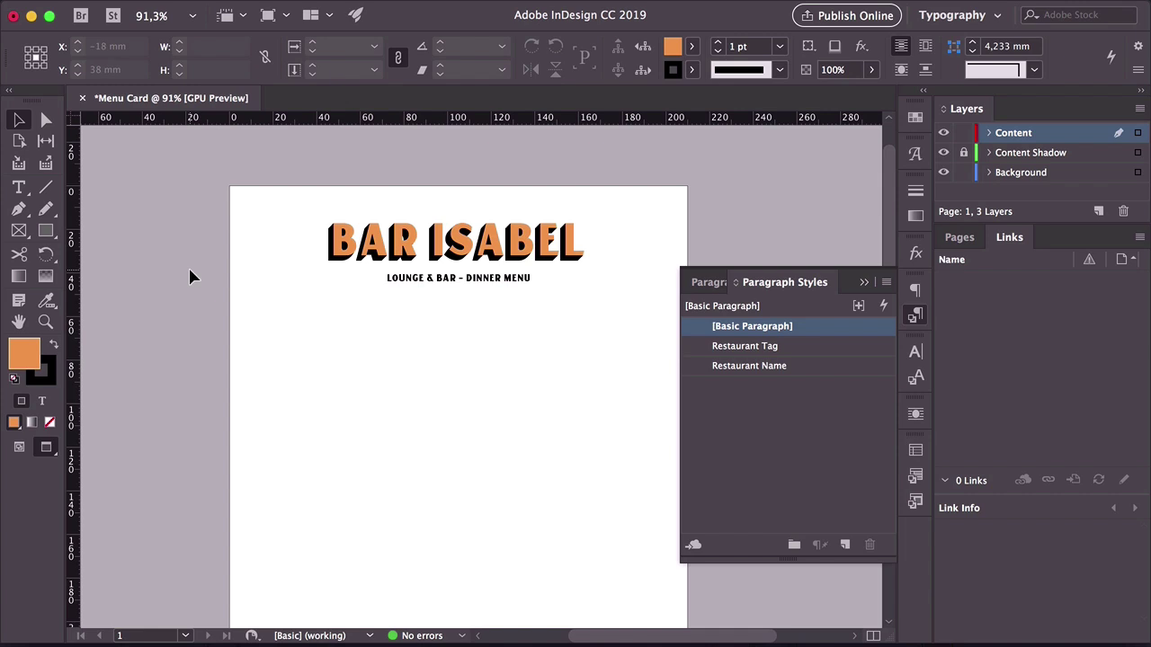
Add a heading text frame in the left column reading 'Starters'
{"action": "key", "text": "w"}
{"action": "left_click", "coordinate": [864, 281]}
{"action": "scroll", "coordinate": [491, 316], "scroll_direction": "down", "scroll_amount": 1}
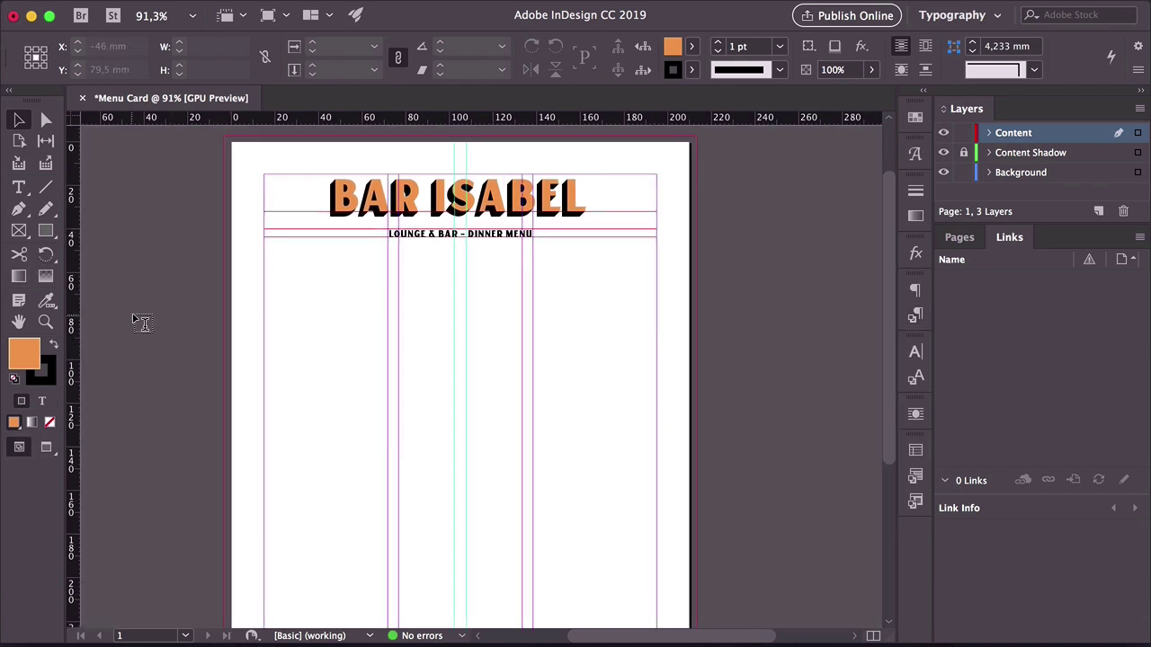
{"action": "key", "text": "t"}
{"action": "left_click_drag", "start_coordinate": [267, 260], "coordinate": [522, 270]}
{"action": "type", "text": "Starters"}
Format the heading as all-caps Carters (OTF) at 18 pt
{"action": "key", "text": "super+a"}
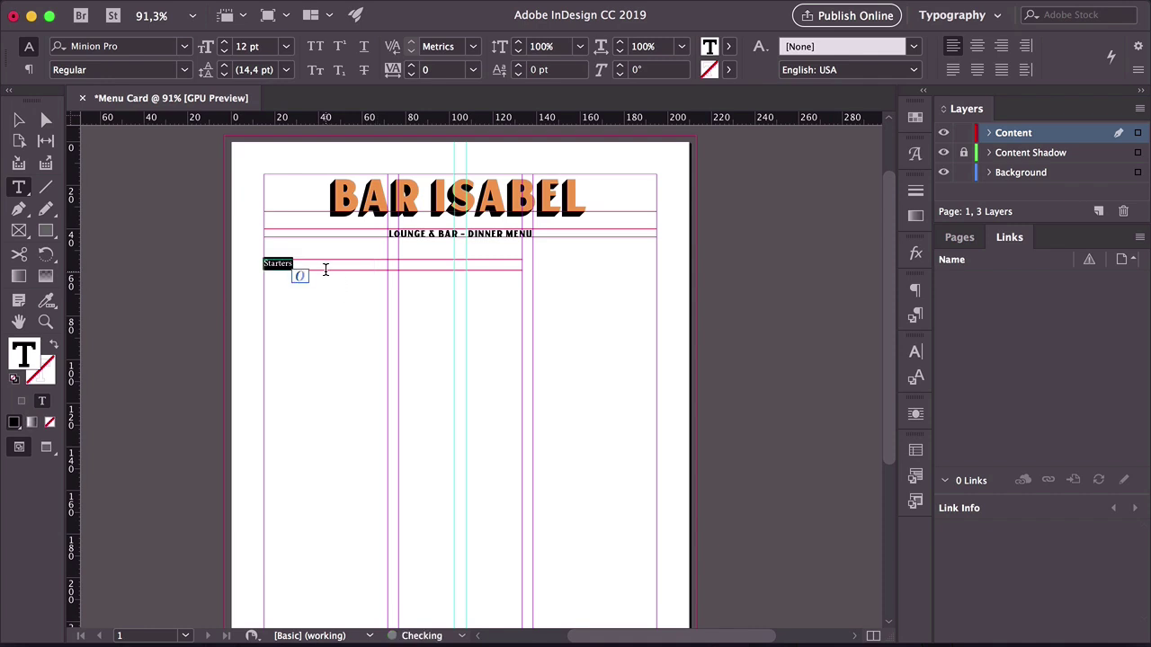
{"action": "left_click", "coordinate": [315, 45]}
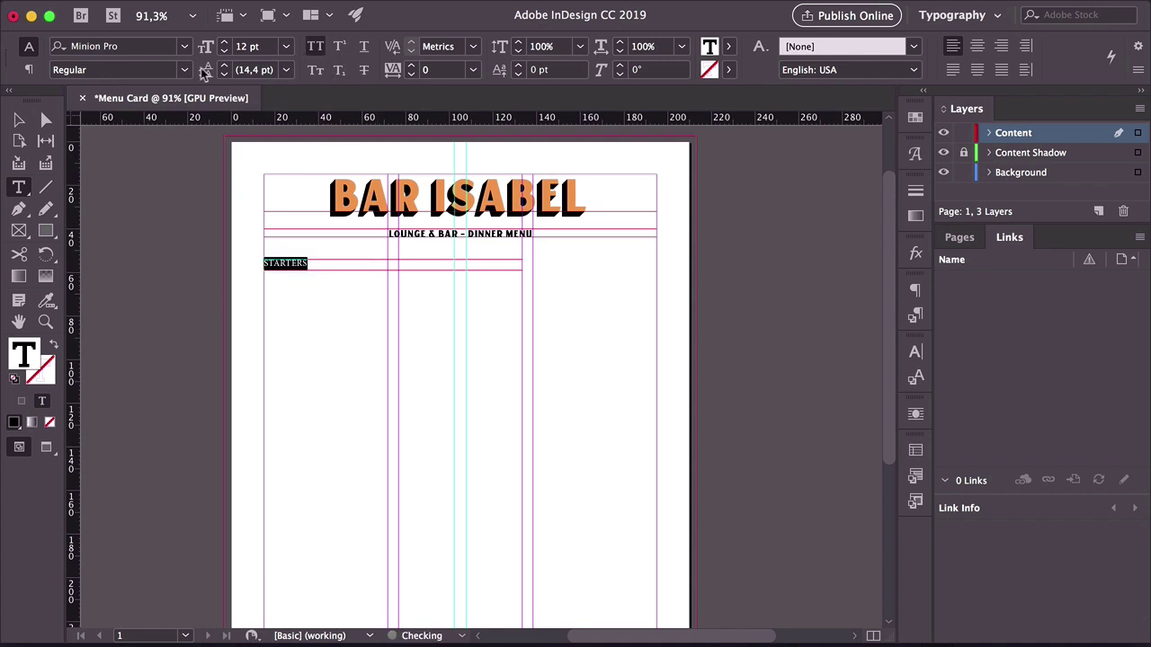
{"action": "left_click", "coordinate": [153, 51]}
{"action": "type", "text": "car"}
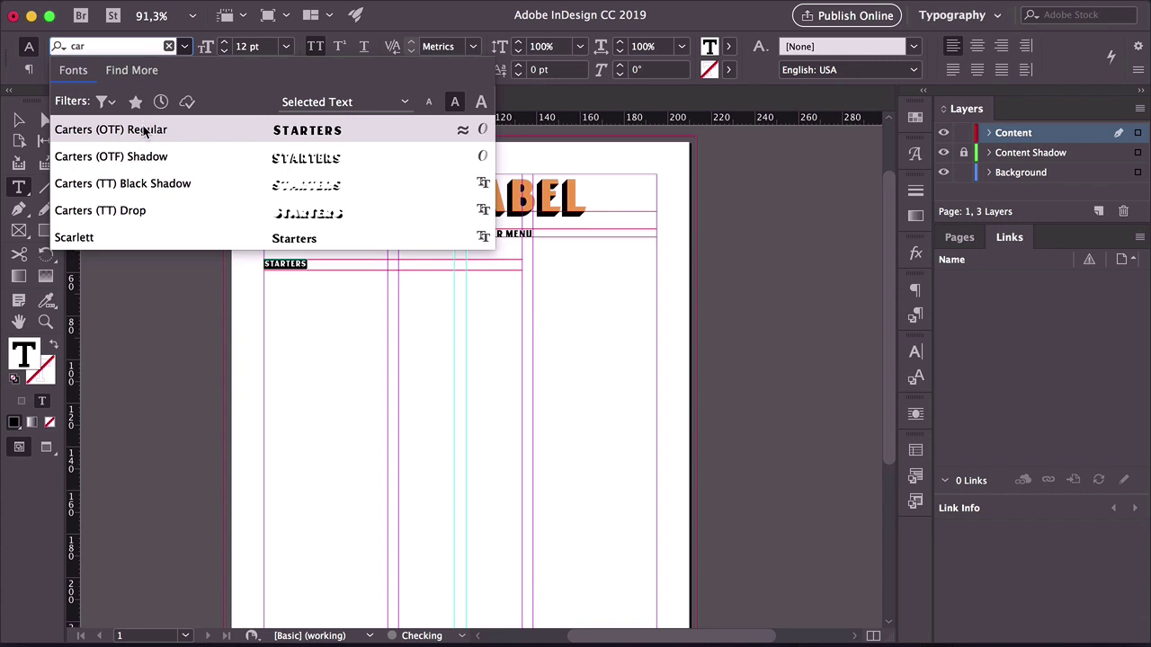
{"action": "left_click", "coordinate": [143, 131]}
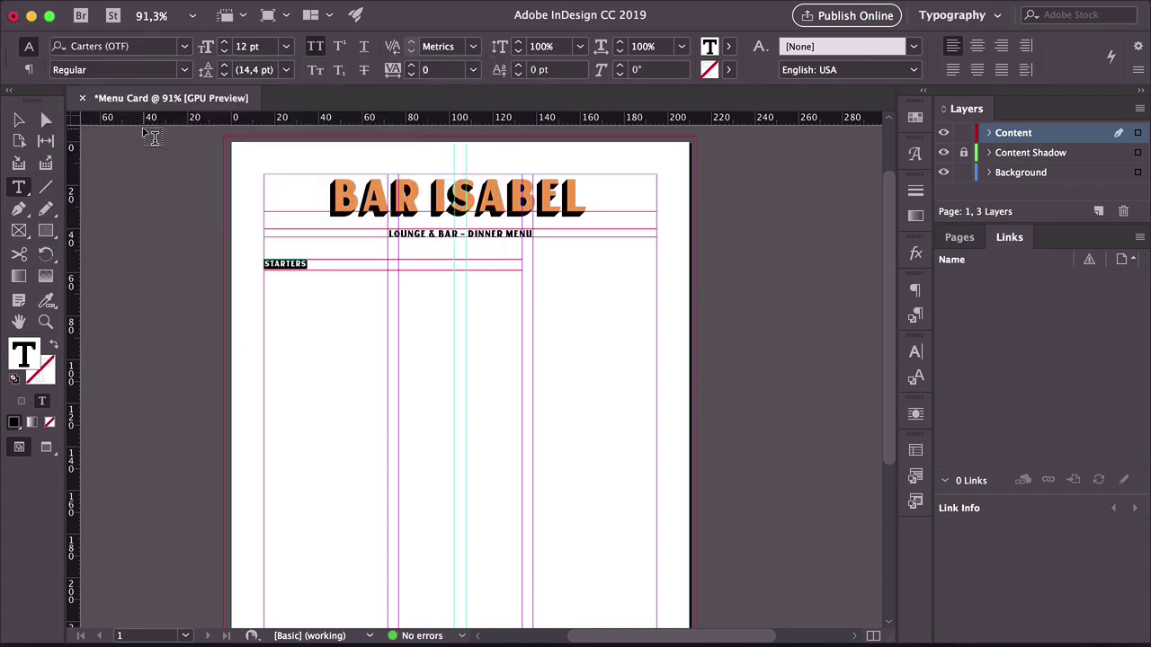
{"action": "double_click", "coordinate": [241, 46]}
{"action": "type", "text": "18"}
{"action": "key", "text": "Return"}
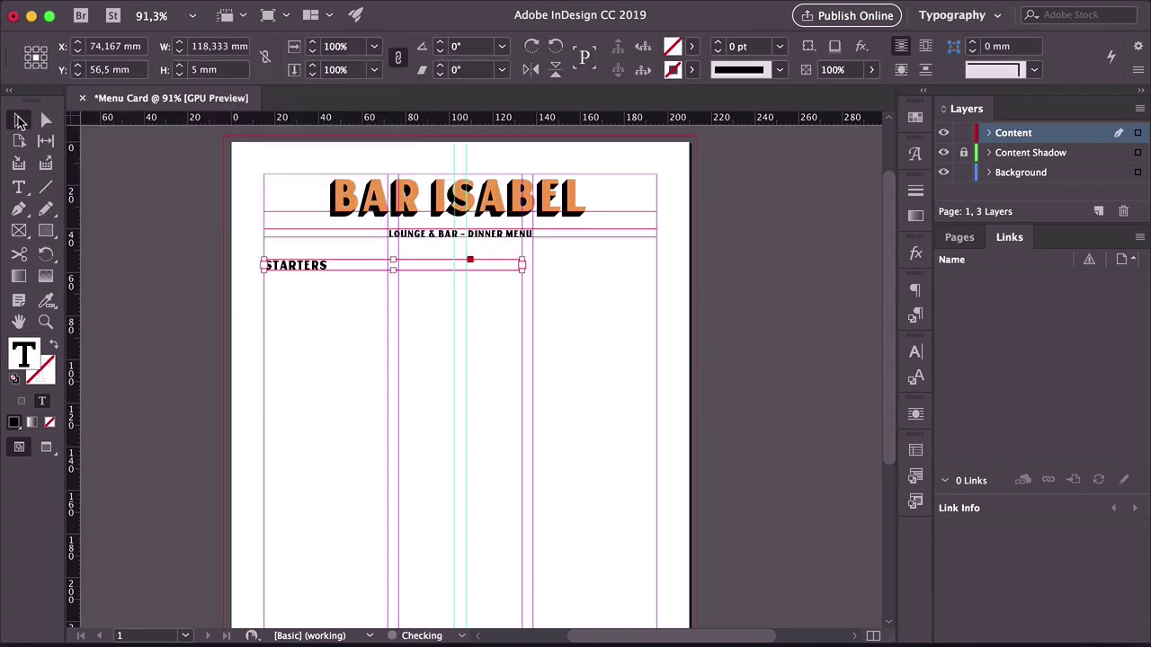
Exit text editing and preview the STARTERS heading without guides
{"action": "left_click", "coordinate": [20, 122]}
{"action": "key", "text": "w"}
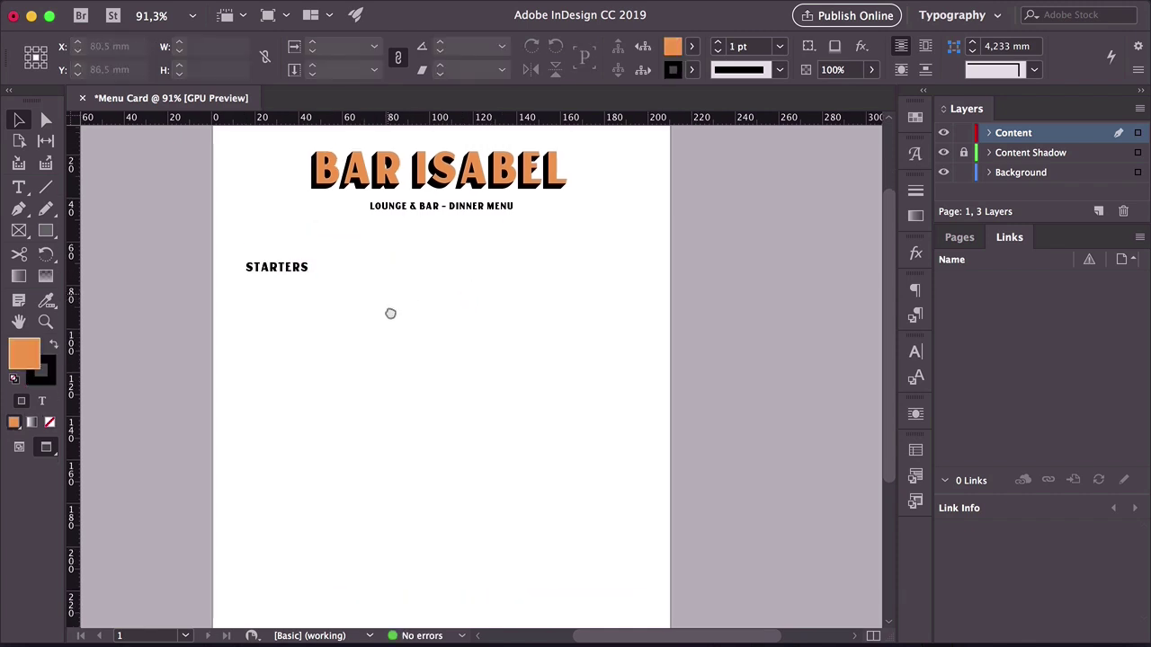
{"action": "left_click_drag", "start_coordinate": [388, 297], "coordinate": [392, 325]}
{"action": "key", "text": "t"}
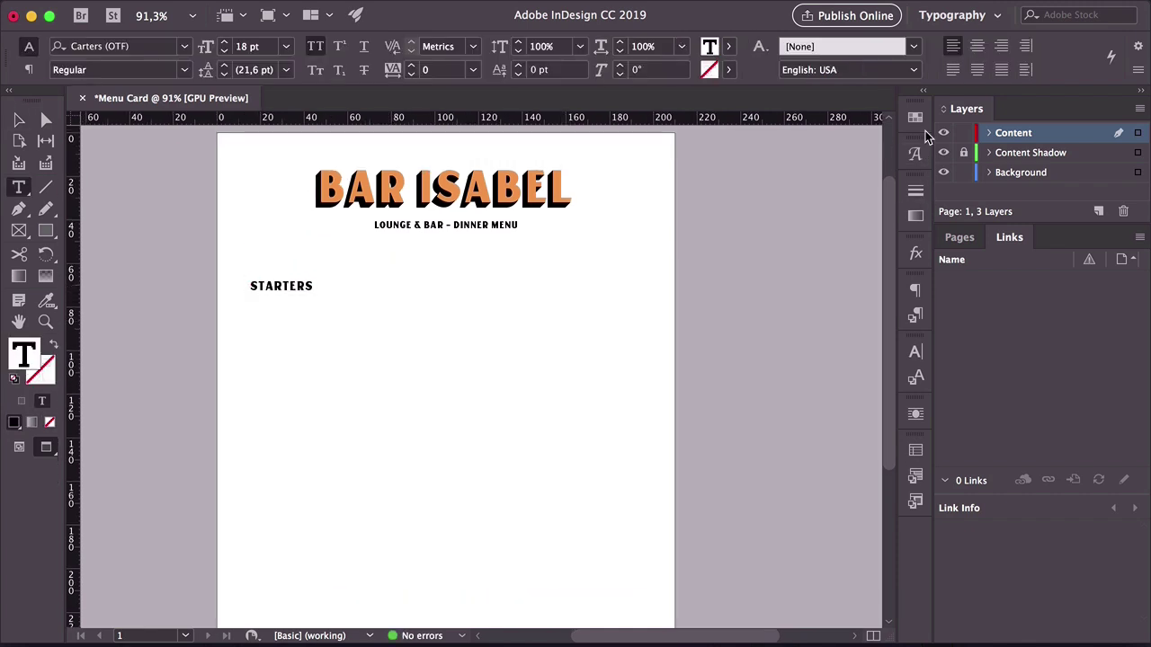
{"action": "left_click", "coordinate": [913, 126]}
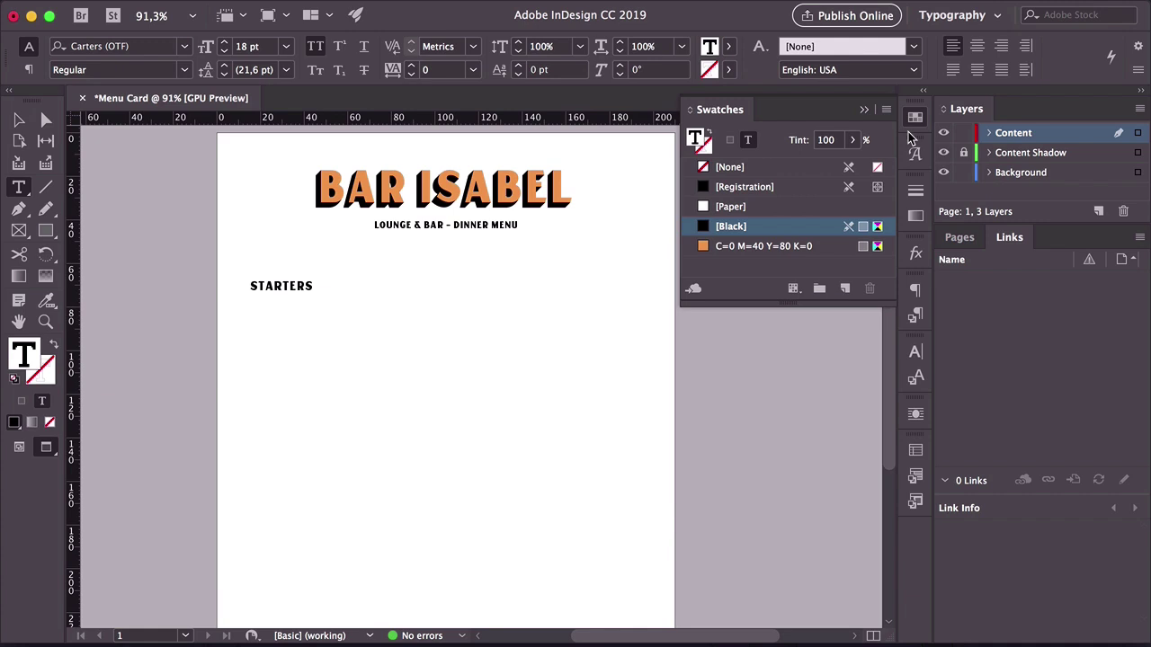
Create a new swatch from the STARTERS heading colour and open its settings
{"action": "left_click", "coordinate": [844, 288]}
{"action": "key", "text": "Escape"}
{"action": "left_click", "coordinate": [315, 298]}
{"action": "left_click", "coordinate": [756, 245]}
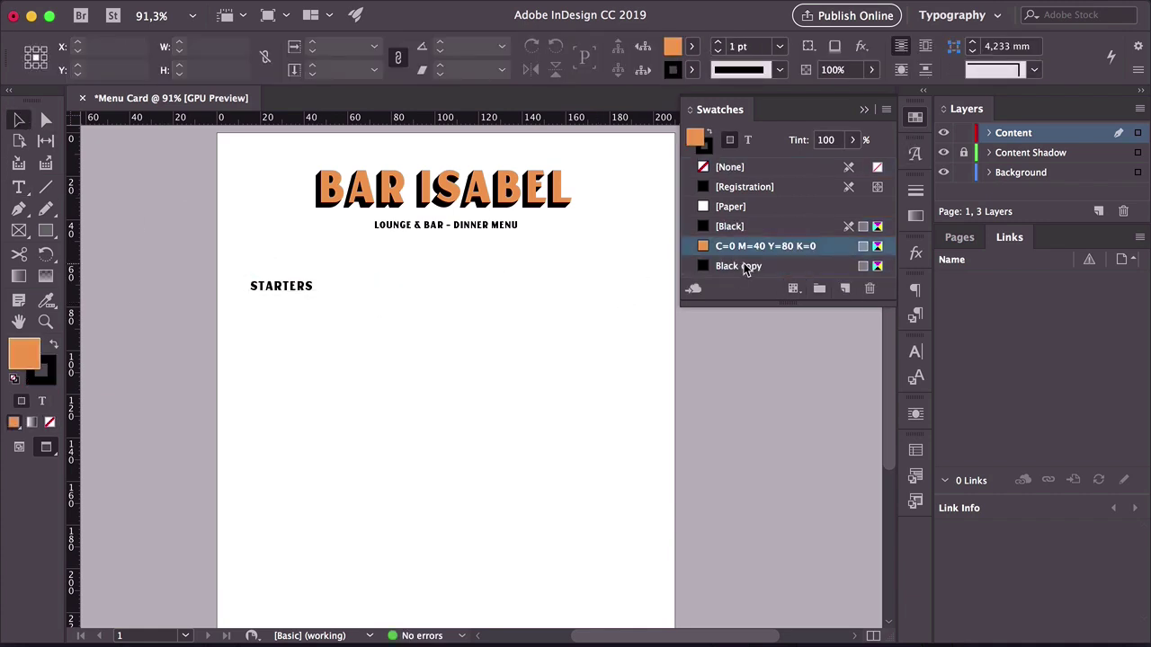
{"action": "double_click", "coordinate": [744, 266]}
Name the swatch by colour value and mix it to C=71 M=0 Y=49 K=13
{"action": "left_click", "coordinate": [779, 157]}
{"action": "left_click_drag", "start_coordinate": [868, 327], "coordinate": [765, 328]}
{"action": "left_click", "coordinate": [771, 258]}
{"action": "left_click_drag", "start_coordinate": [771, 258], "coordinate": [812, 259]}
{"action": "left_click_drag", "start_coordinate": [766, 306], "coordinate": [819, 307]}
{"action": "left_click_drag", "start_coordinate": [811, 259], "coordinate": [839, 263]}
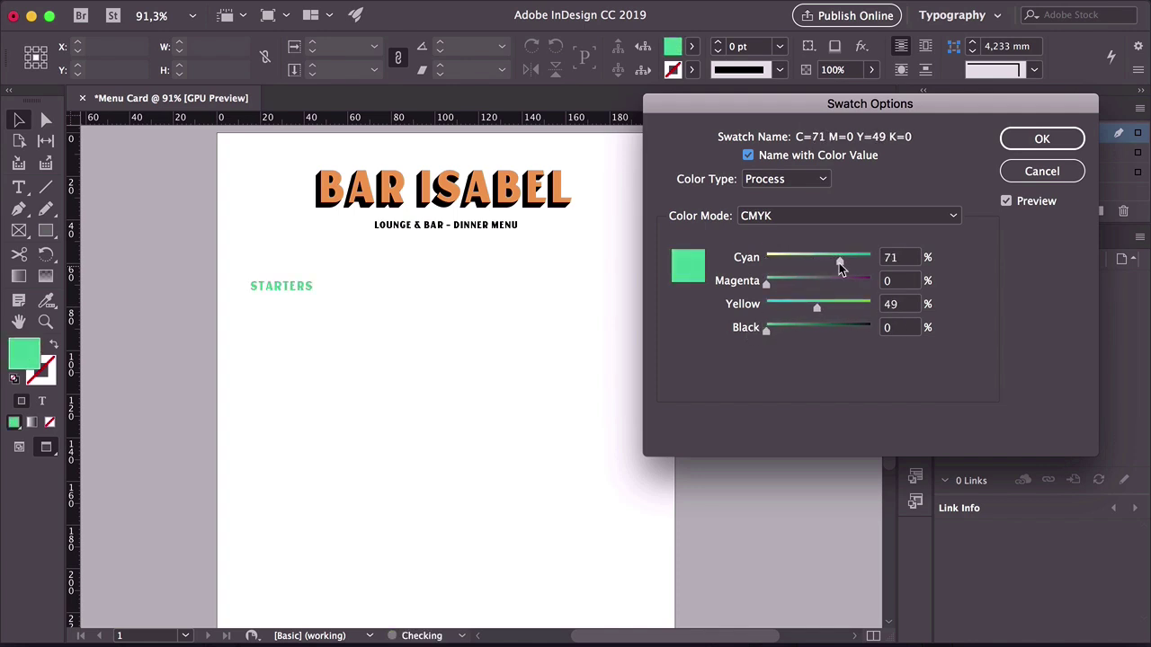
{"action": "left_click_drag", "start_coordinate": [816, 308], "coordinate": [778, 331]}
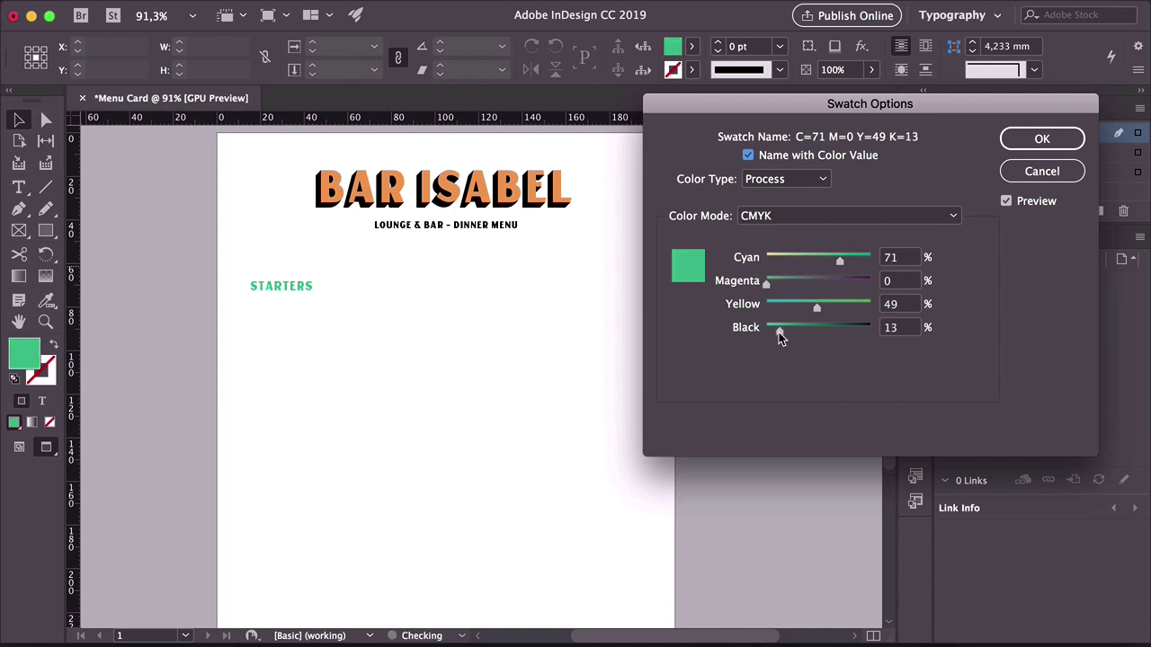
{"action": "left_click", "coordinate": [1017, 144]}
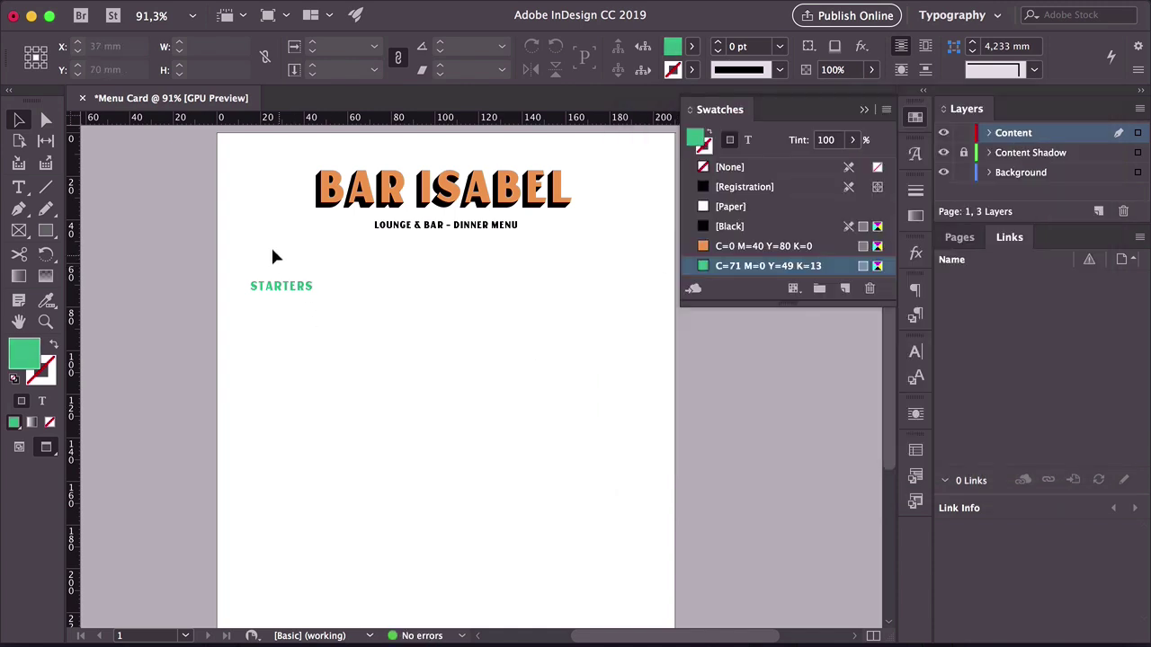
{"action": "left_click", "coordinate": [281, 286]}
{"action": "key", "text": "w"}
{"action": "left_click", "coordinate": [556, 409]}
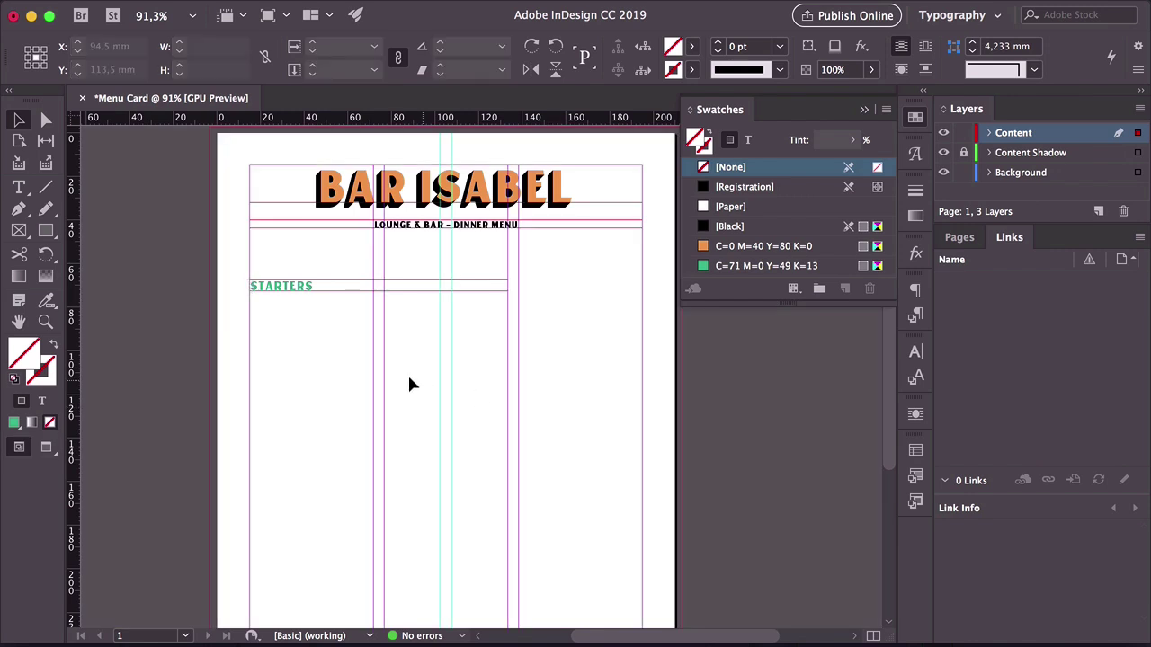
Create a paragraph style from the green 18 pt STARTERS heading, named Menu Subtitle
{"action": "key", "text": "w"}
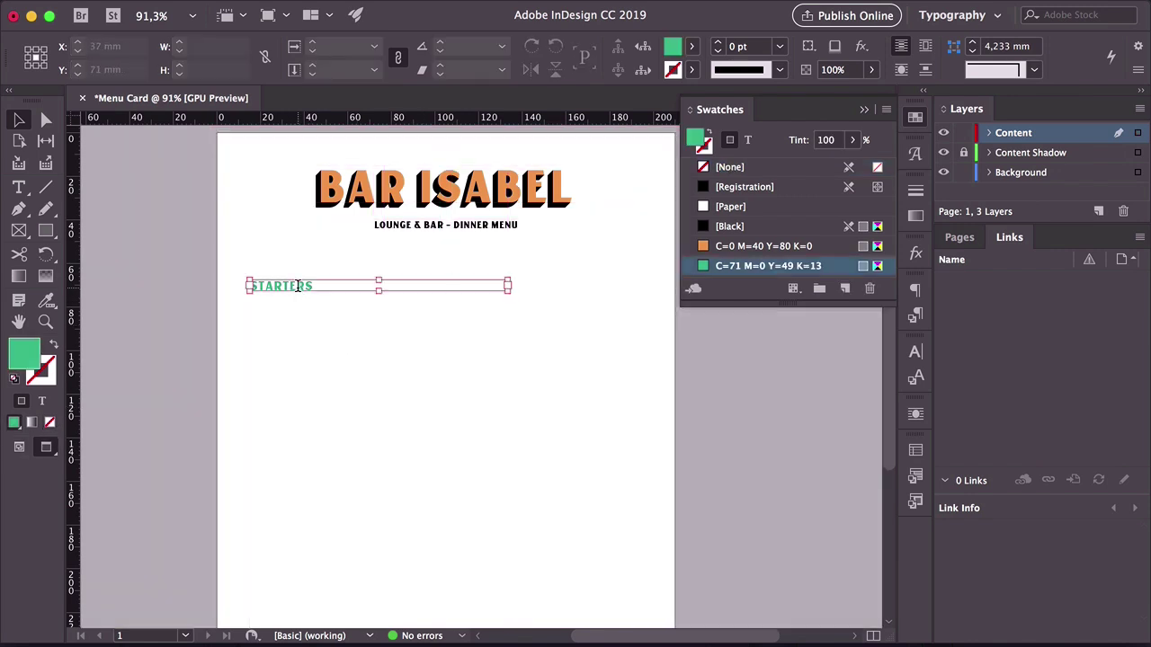
{"action": "double_click", "coordinate": [297, 289]}
{"action": "left_click", "coordinate": [916, 317]}
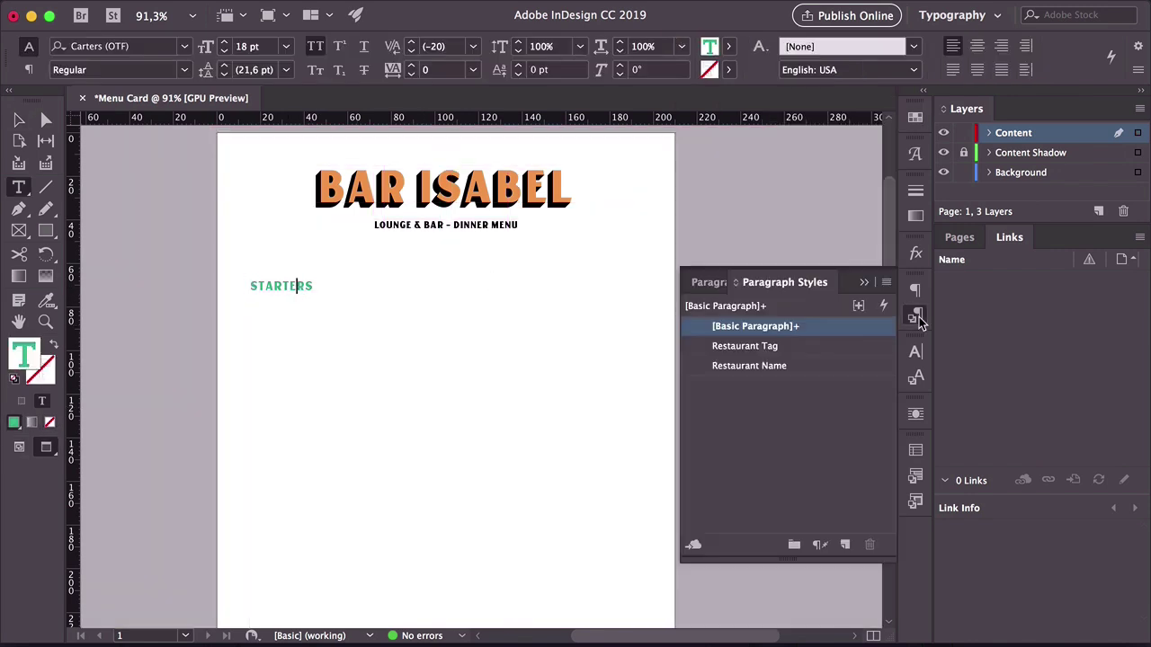
{"action": "left_click", "coordinate": [845, 544]}
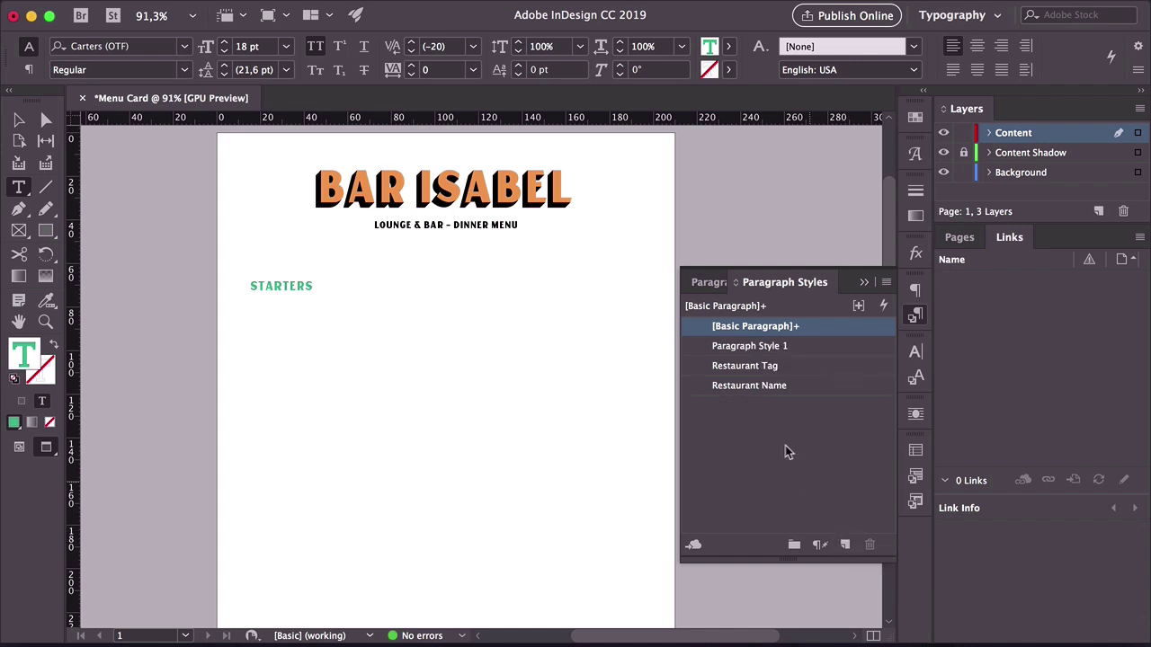
{"action": "double_click", "coordinate": [779, 348]}
{"action": "type", "text": "M"}
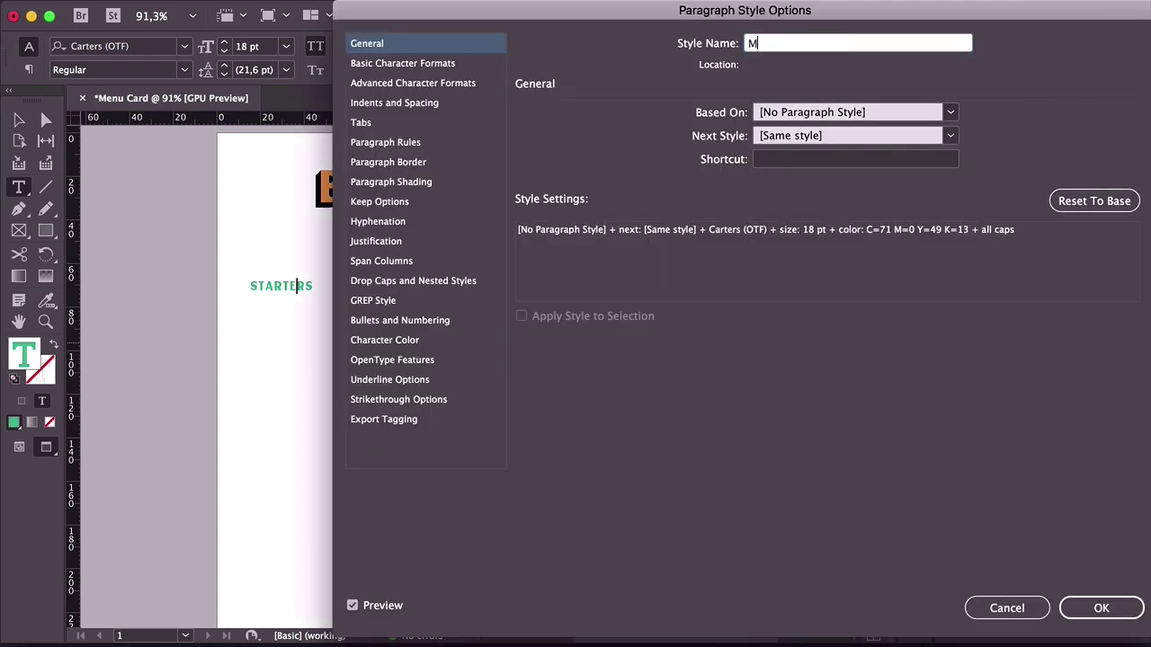
{"action": "type", "text": "enu Subtitle"}
{"action": "left_click", "coordinate": [454, 65]}
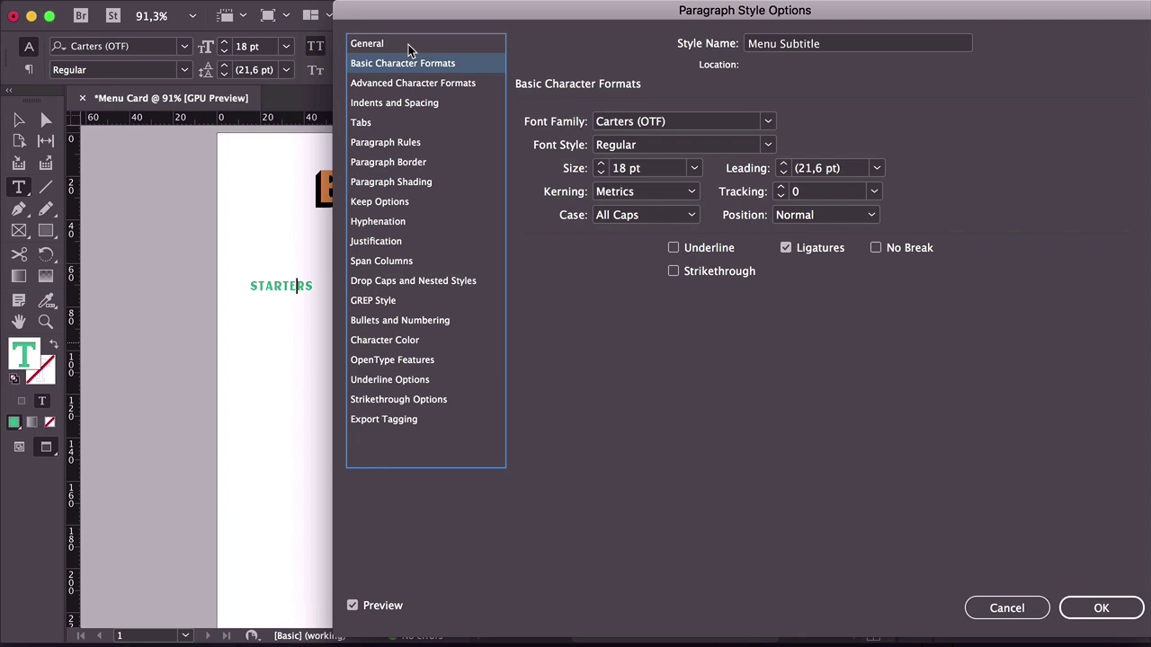
{"action": "left_click", "coordinate": [413, 83]}
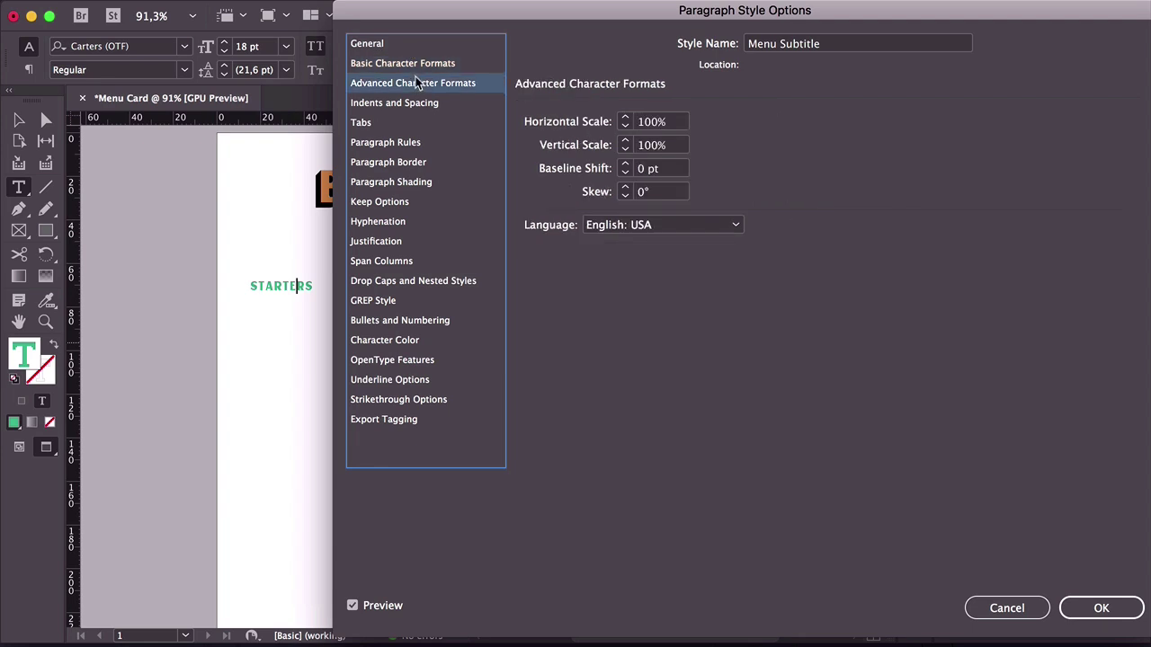
{"action": "left_click", "coordinate": [418, 49]}
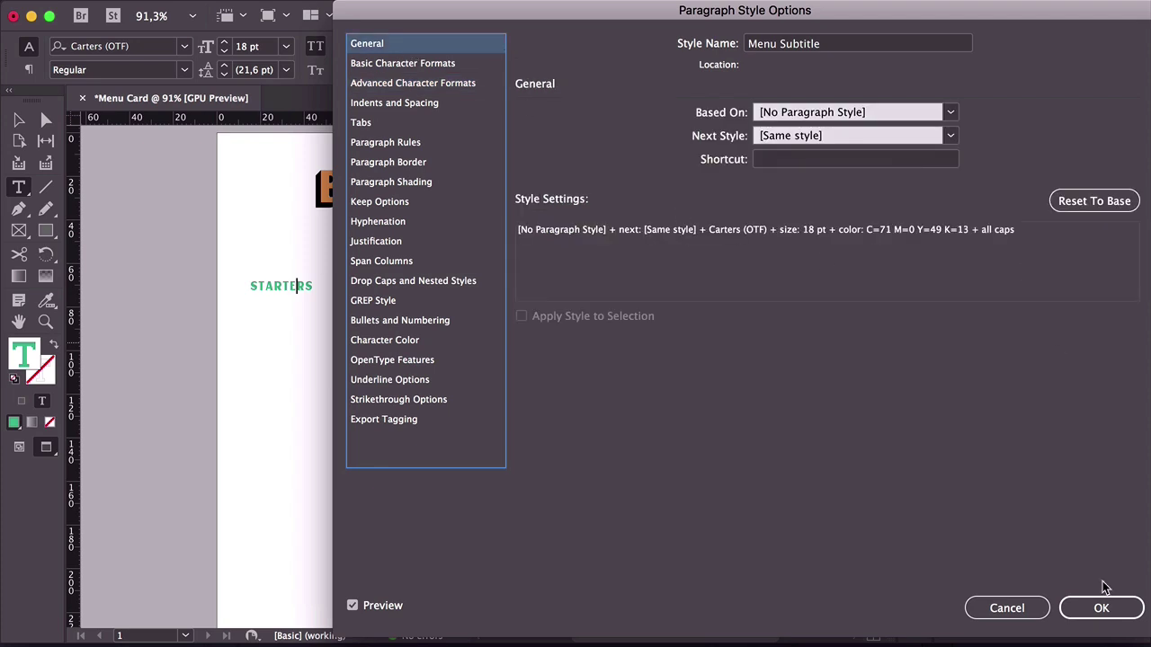
{"action": "left_click", "coordinate": [1102, 608]}
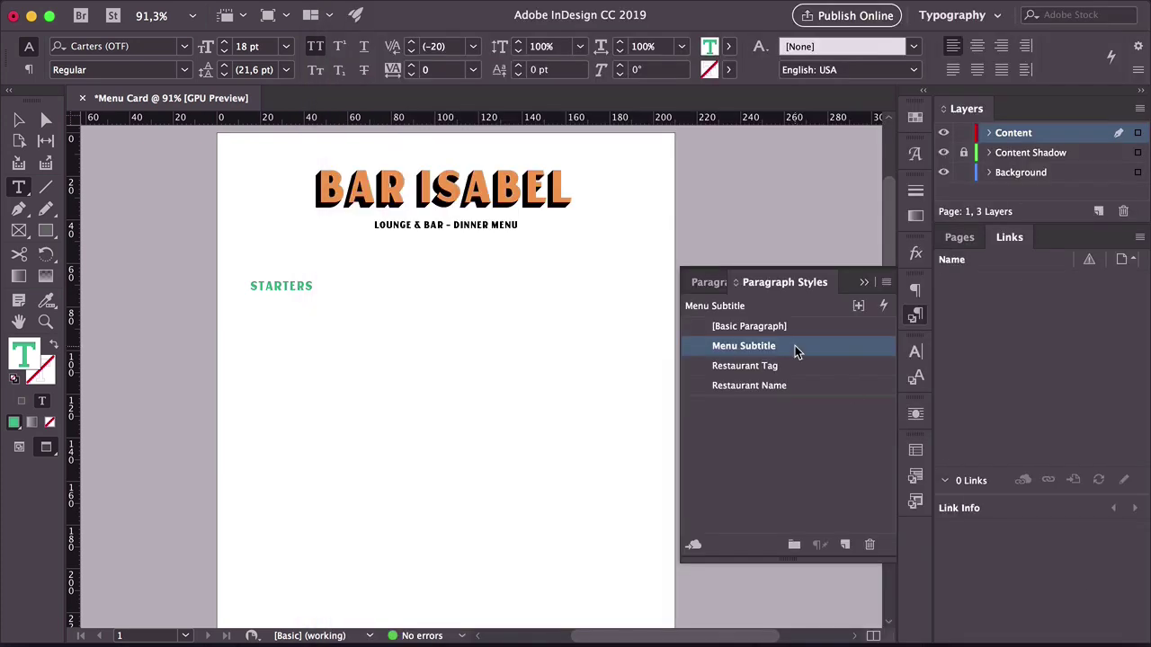
{"action": "left_click", "coordinate": [23, 121]}
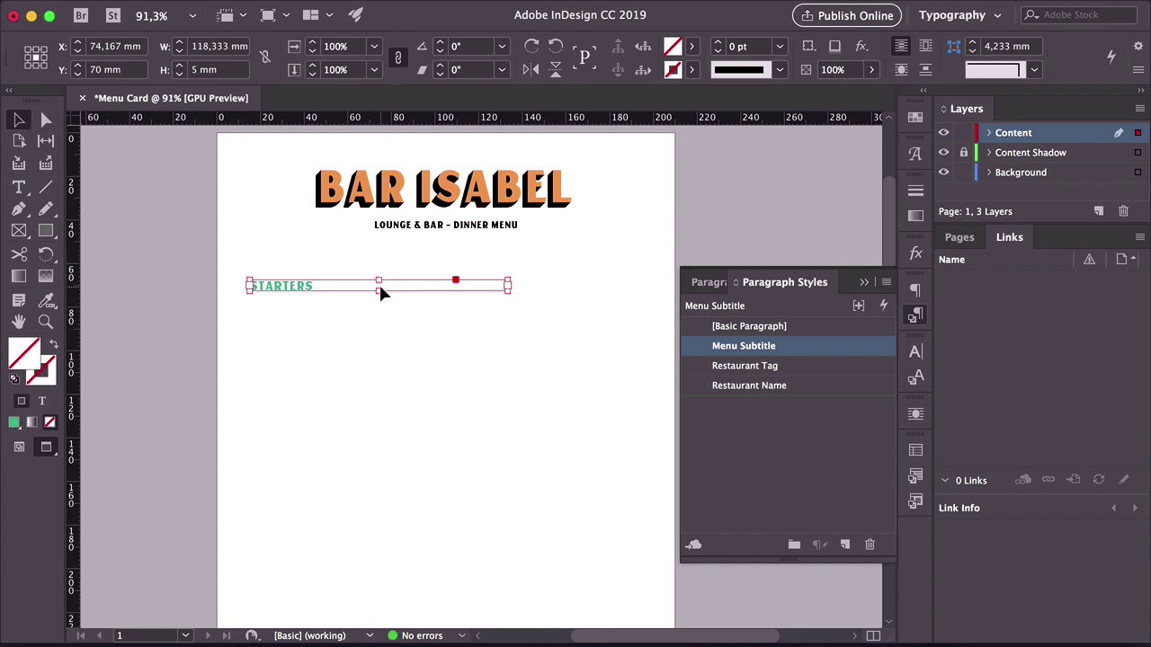
Copy STARTERS, lock the Content layer, and paste it in place on Content Shadow
{"action": "right_click", "coordinate": [381, 288]}
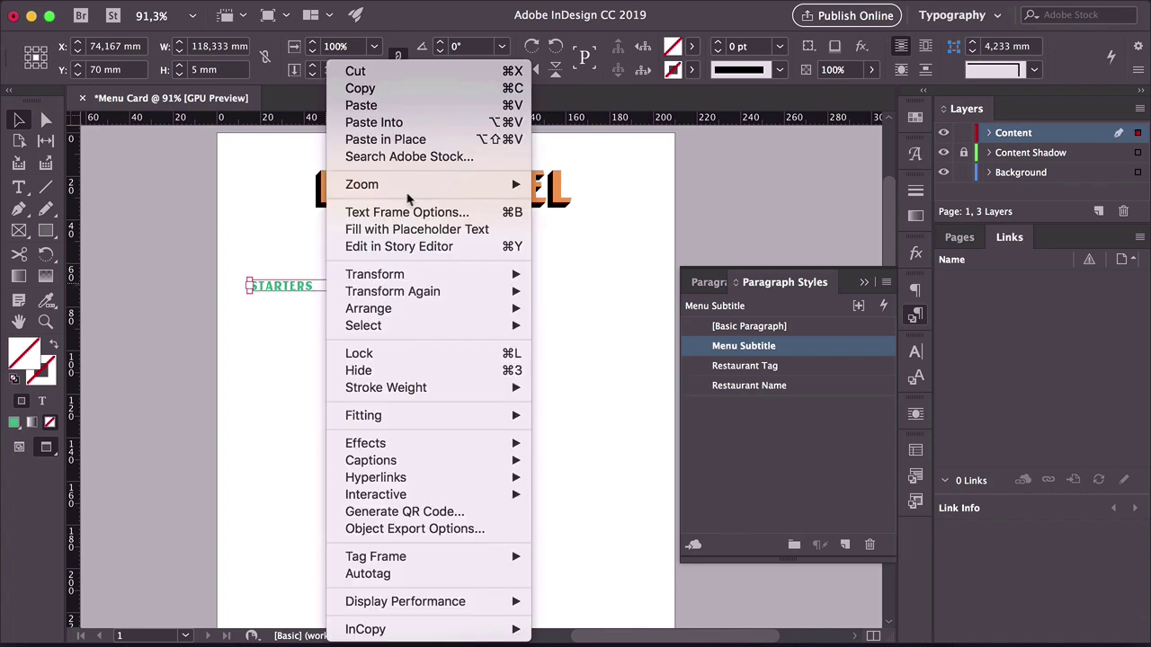
{"action": "left_click", "coordinate": [360, 88]}
{"action": "left_click", "coordinate": [962, 133]}
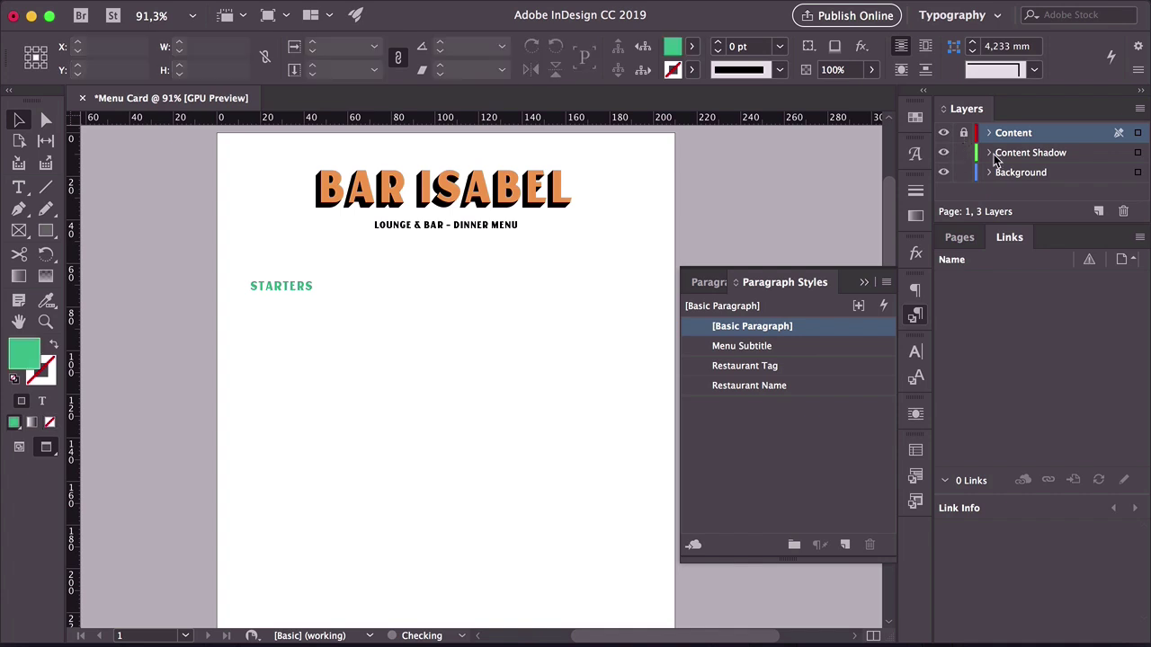
{"action": "left_click", "coordinate": [999, 154]}
{"action": "right_click", "coordinate": [378, 303]}
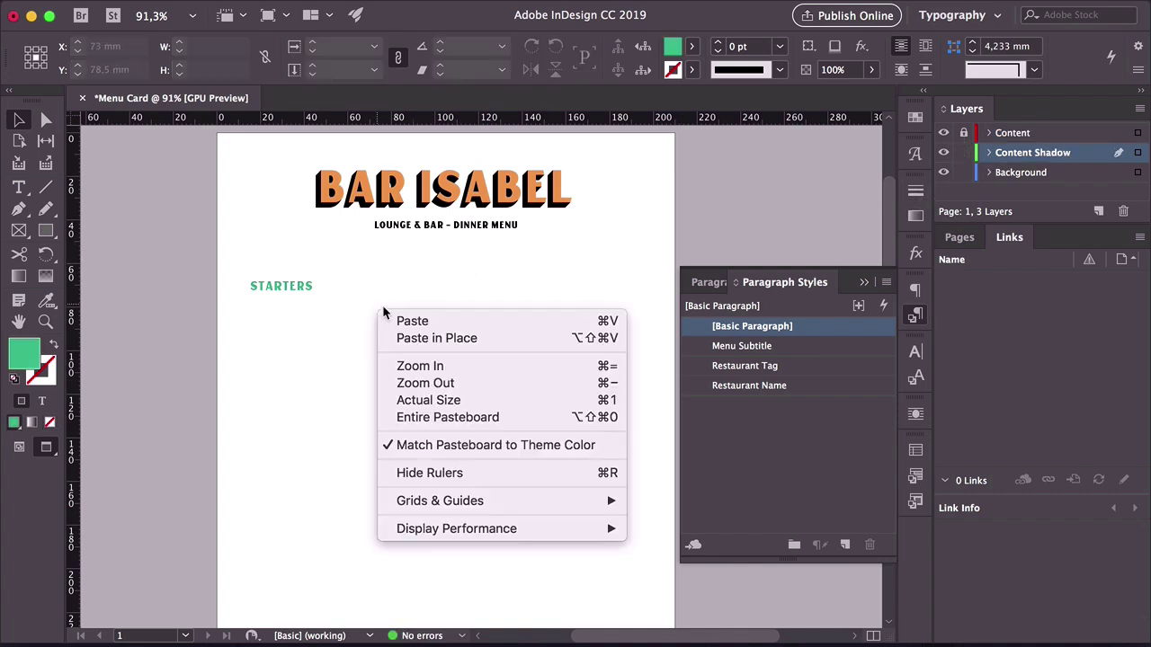
{"action": "left_click", "coordinate": [403, 336]}
Set the pasted STARTERS copy to the Shadow font style with a [Black] fill
{"action": "double_click", "coordinate": [328, 294]}
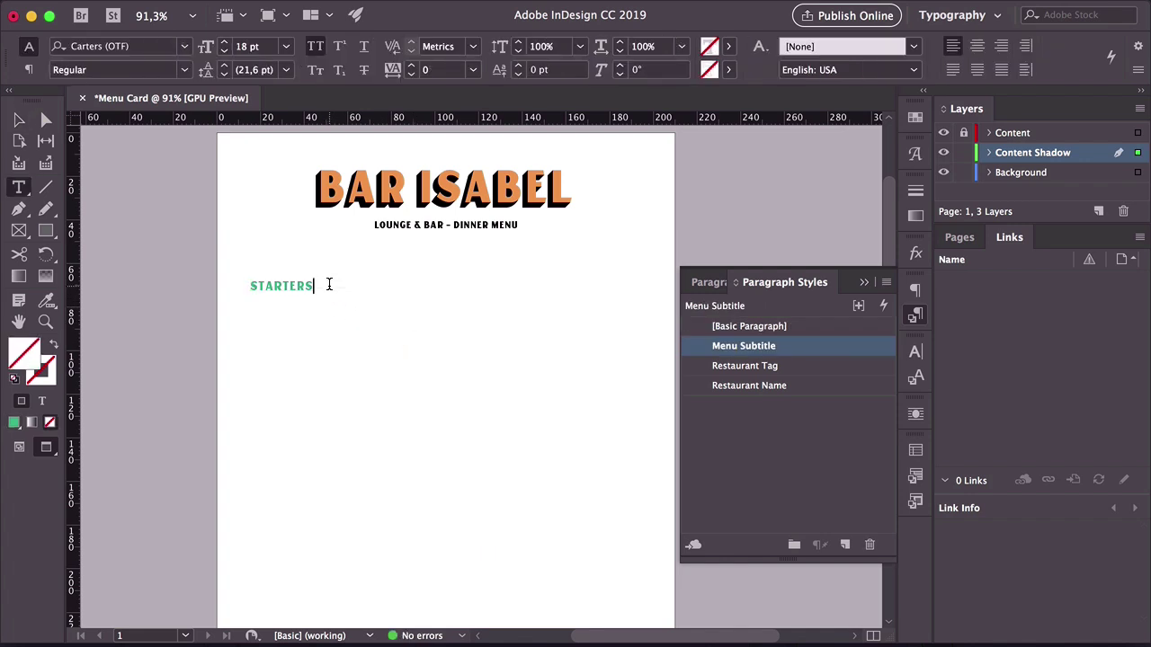
{"action": "key", "text": "super+a"}
{"action": "left_click", "coordinate": [180, 70]}
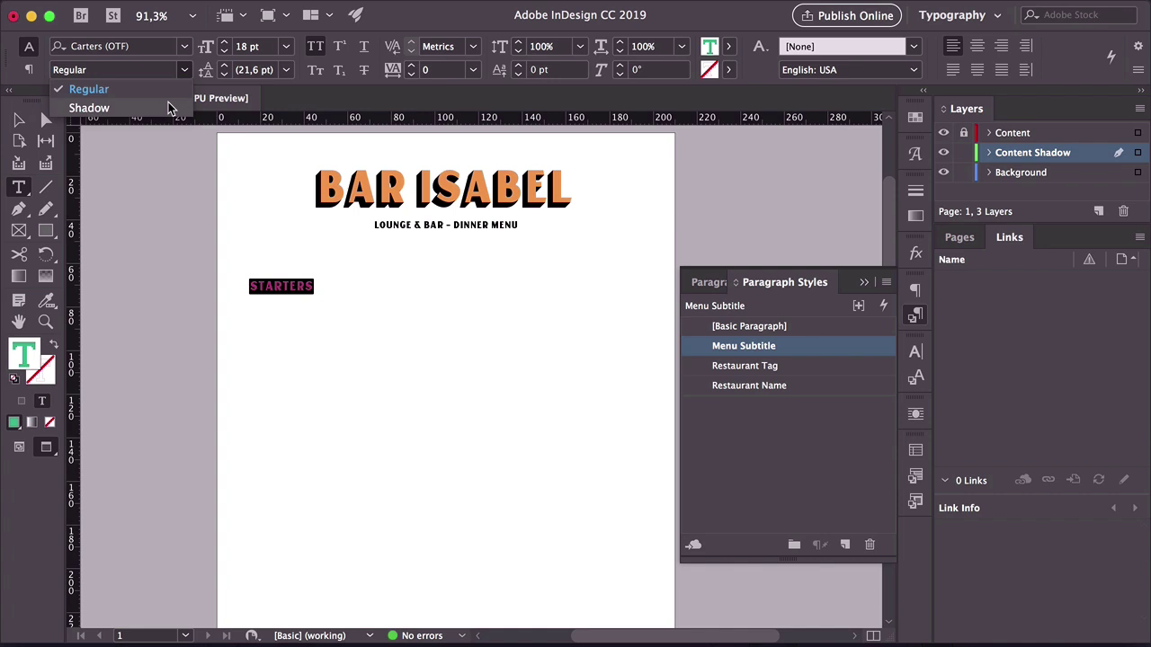
{"action": "left_click", "coordinate": [168, 102]}
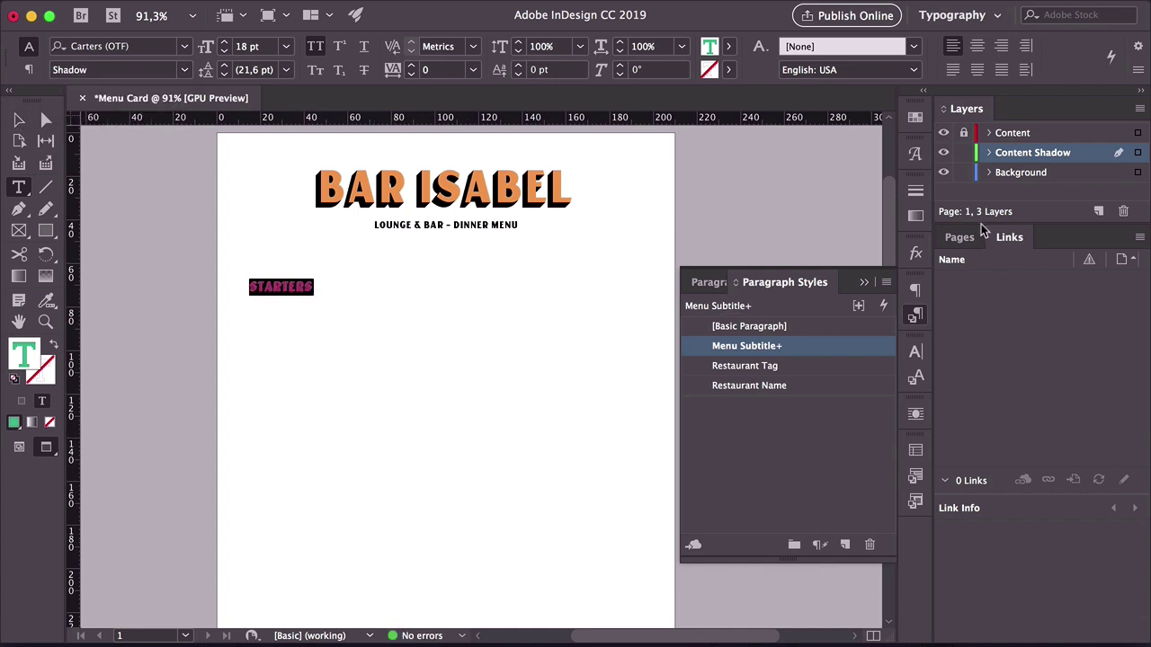
{"action": "left_click", "coordinate": [915, 120]}
{"action": "left_click", "coordinate": [732, 229]}
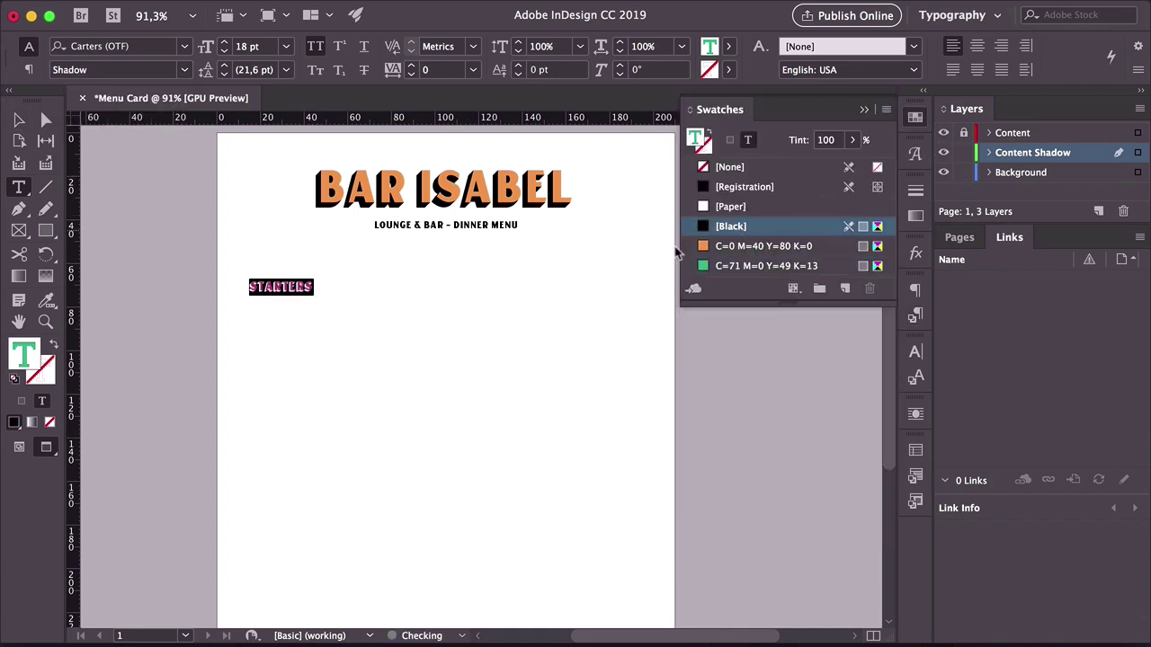
{"action": "left_click", "coordinate": [17, 120]}
{"action": "left_click", "coordinate": [380, 364]}
Lock Content Shadow and add a 'Menu Item' text frame below STARTERS
{"action": "key", "text": "w"}
{"action": "key", "text": "w"}
{"action": "left_click", "coordinate": [963, 152]}
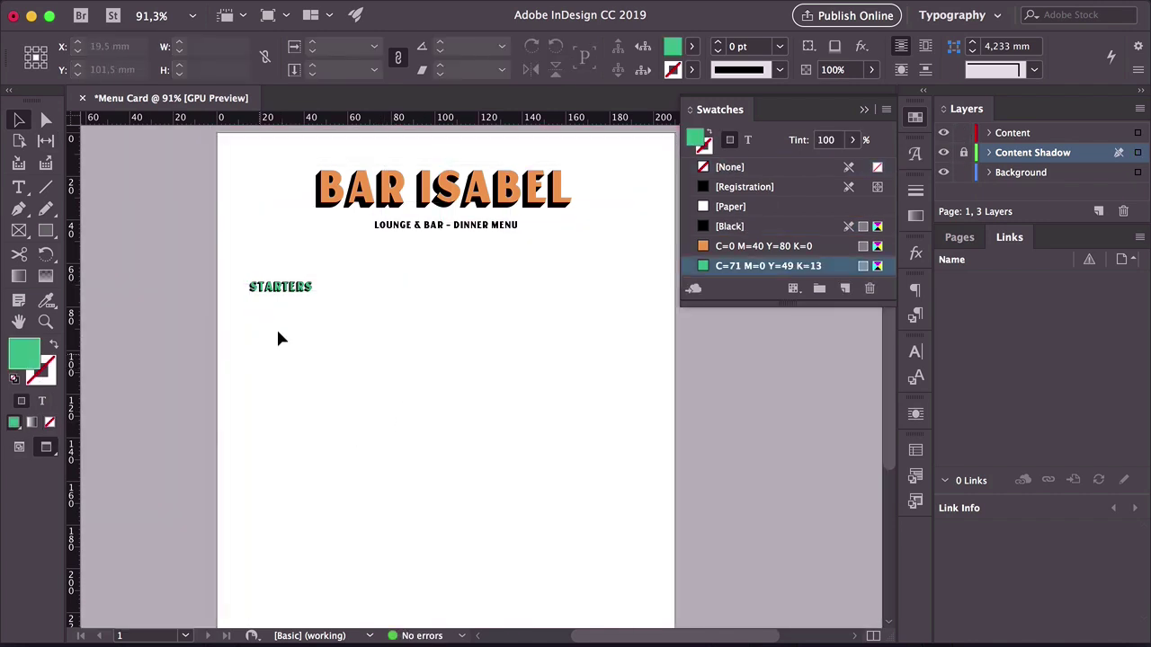
{"action": "key", "text": "w"}
{"action": "key", "text": "t"}
{"action": "left_click_drag", "start_coordinate": [250, 306], "coordinate": [504, 327]}
{"action": "type", "text": "Ma"}
{"action": "type", "text": "nu Item"}
{"action": "key", "text": "super+a"}
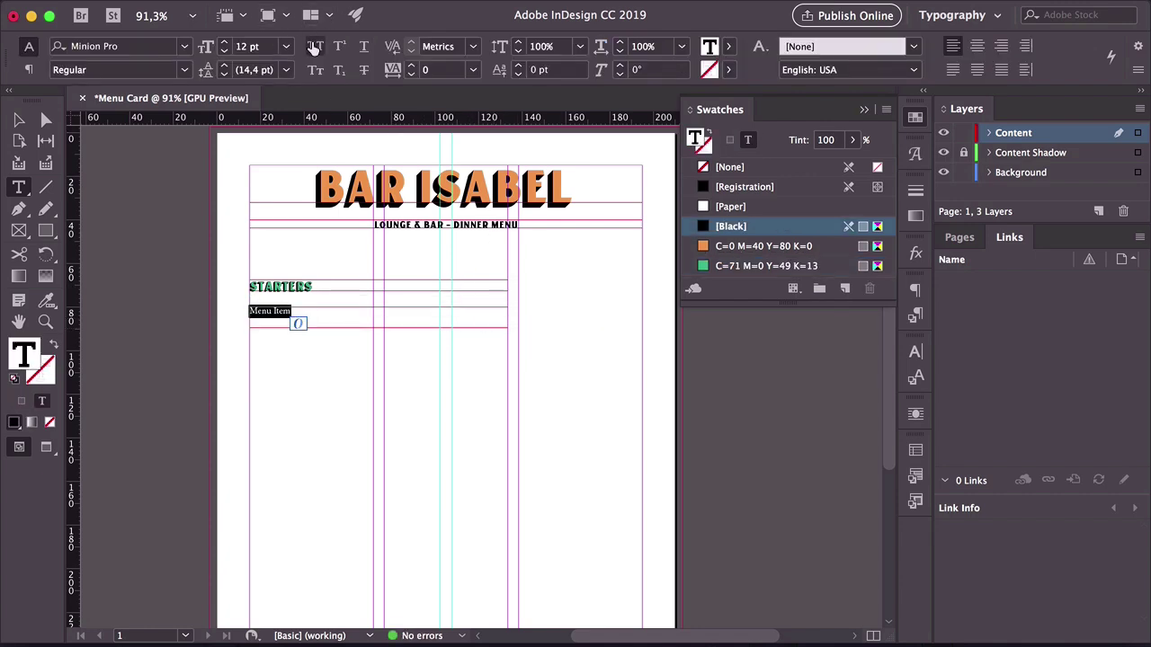
Format the MENU ITEM line as all caps in Carters (OTF) Regular
{"action": "left_click", "coordinate": [314, 47]}
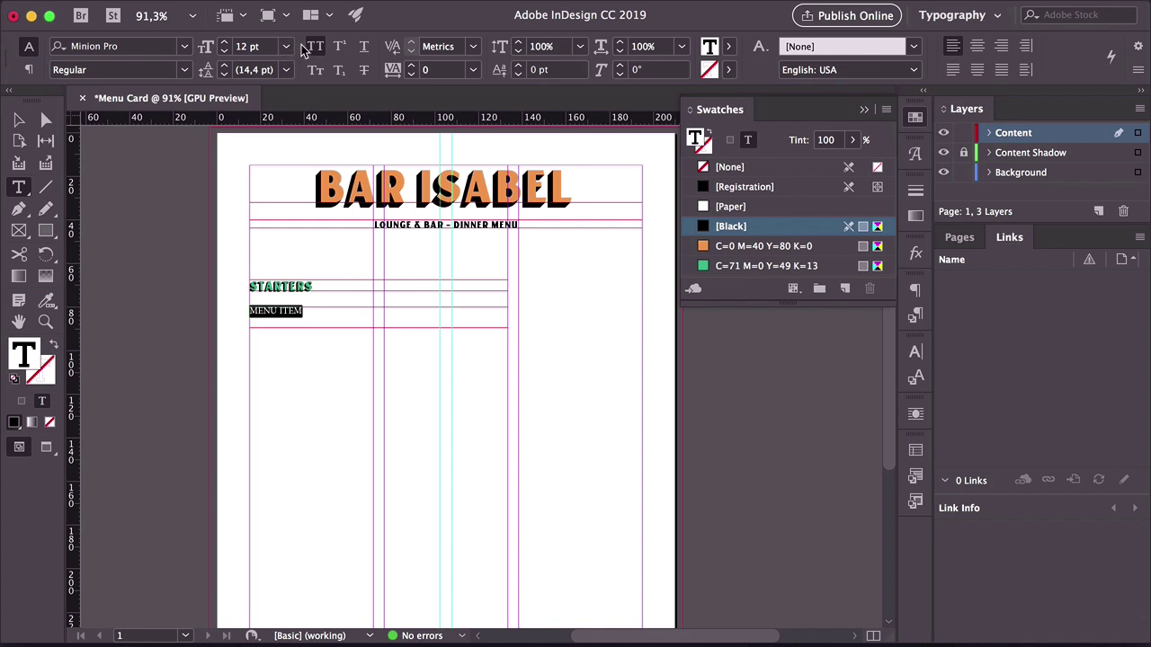
{"action": "left_click", "coordinate": [135, 46]}
{"action": "type", "text": "cart"}
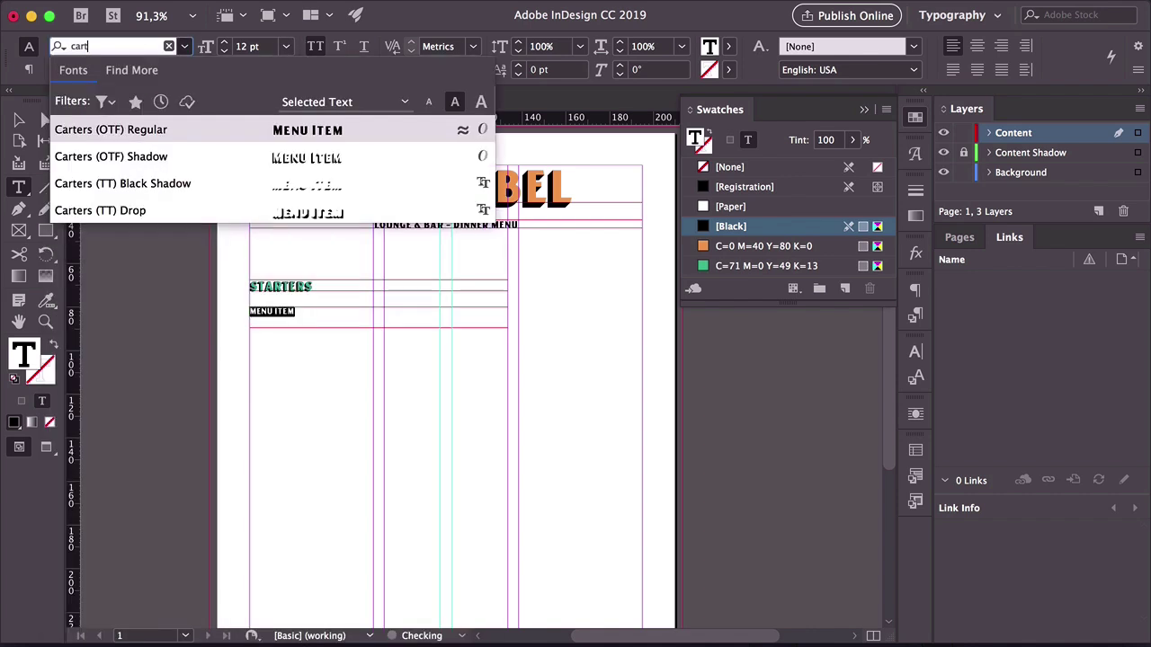
{"action": "left_click", "coordinate": [160, 126]}
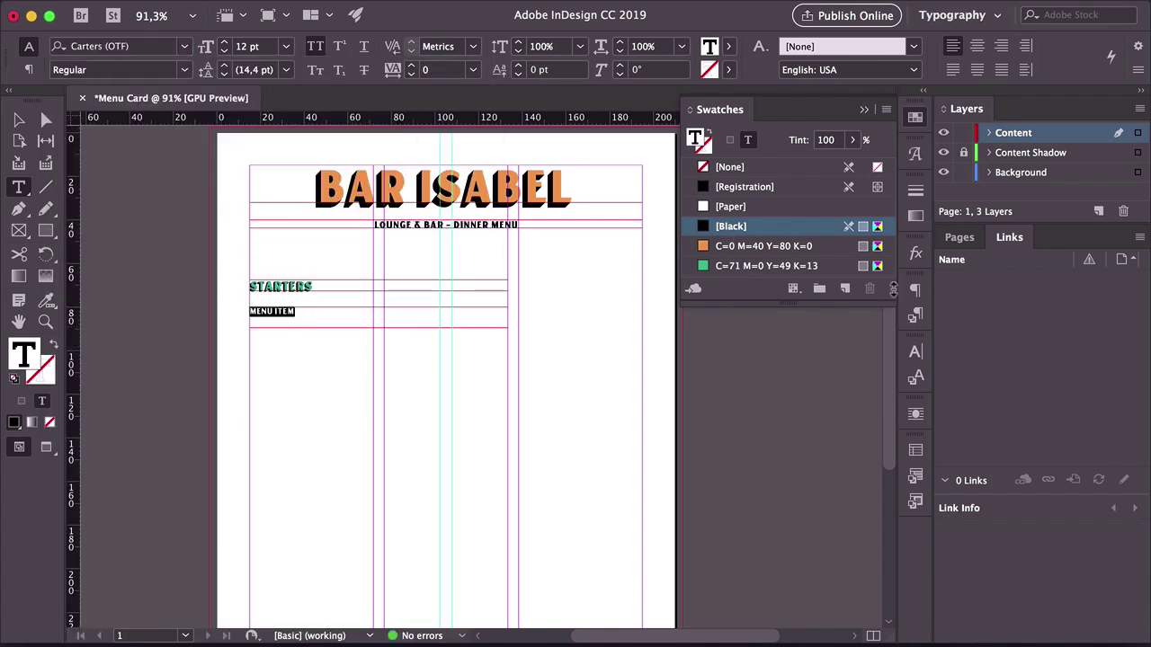
Save that formatting as a paragraph style named 'Menu Item', then add another new style
{"action": "left_click", "coordinate": [915, 315]}
{"action": "left_click", "coordinate": [847, 546]}
{"action": "left_click", "coordinate": [774, 347]}
{"action": "double_click", "coordinate": [774, 346]}
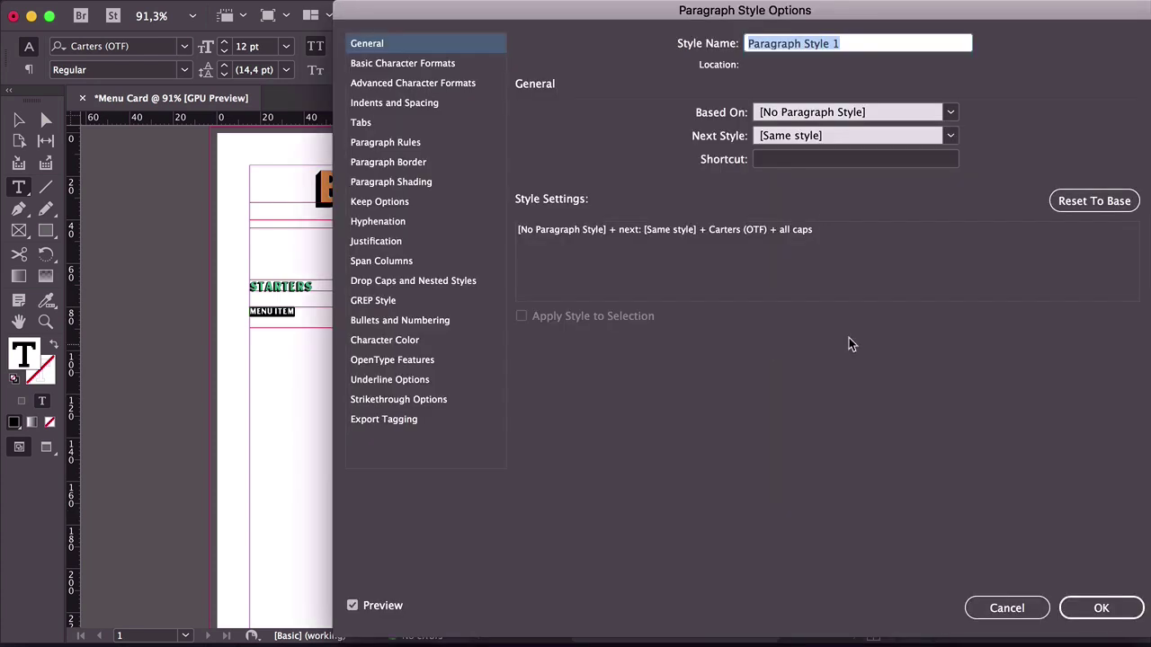
{"action": "type", "text": "Menu Item"}
{"action": "key", "text": "Return"}
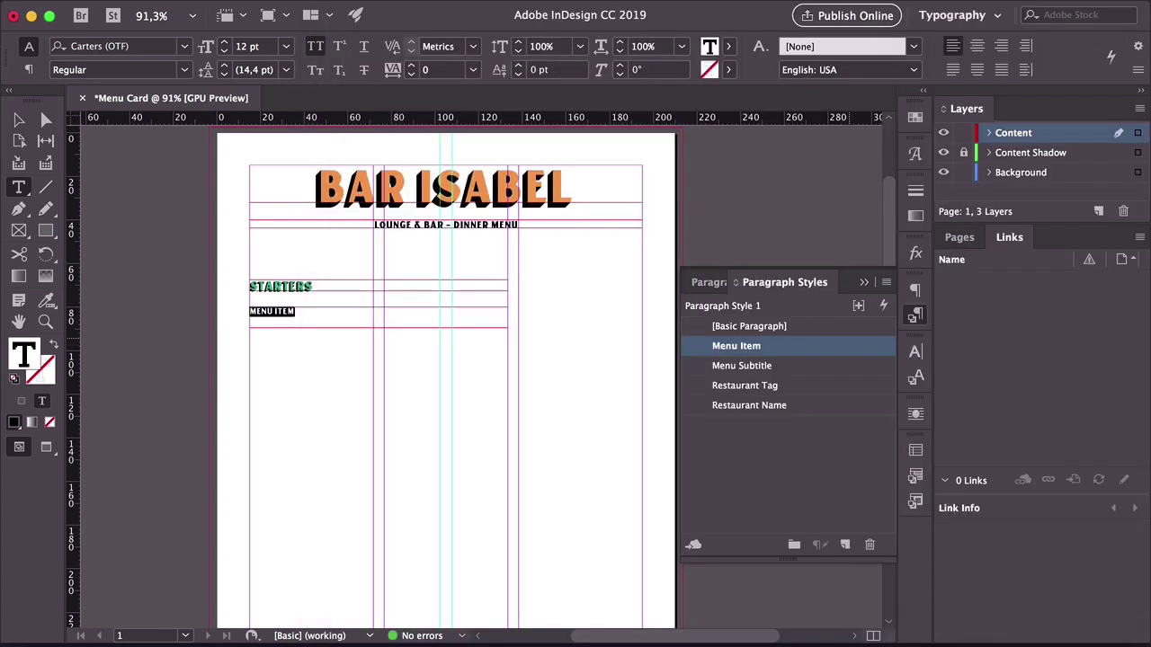
{"action": "left_click", "coordinate": [845, 546]}
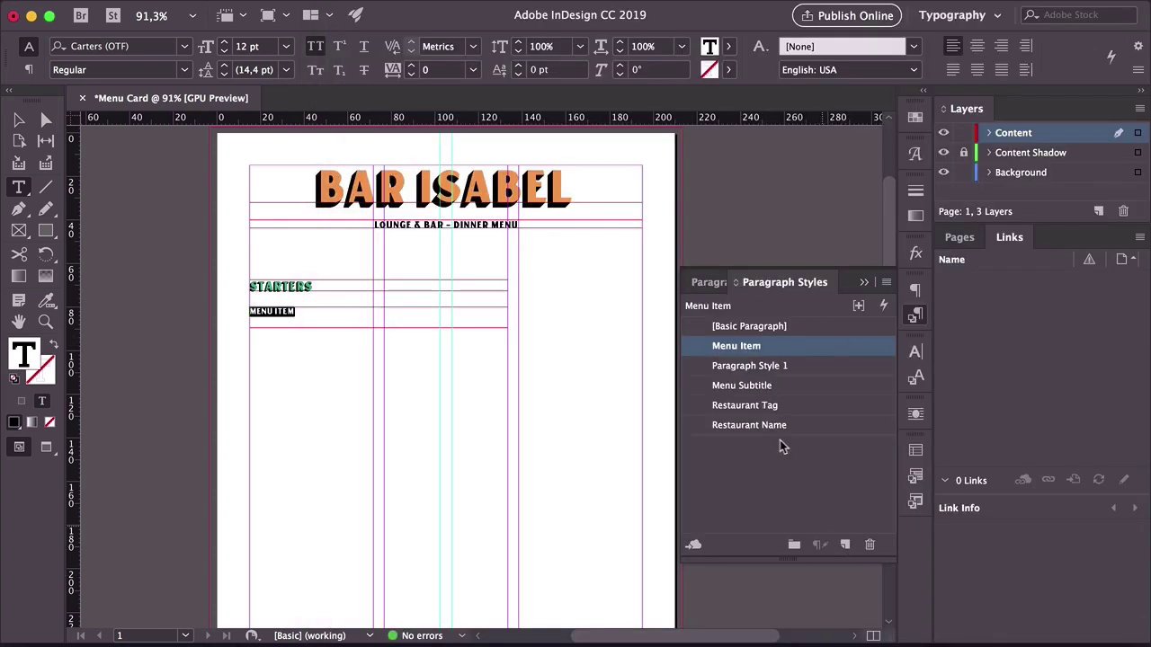
Give the second new paragraph style Right alignment and the name 'Menu Price'
{"action": "double_click", "coordinate": [769, 361]}
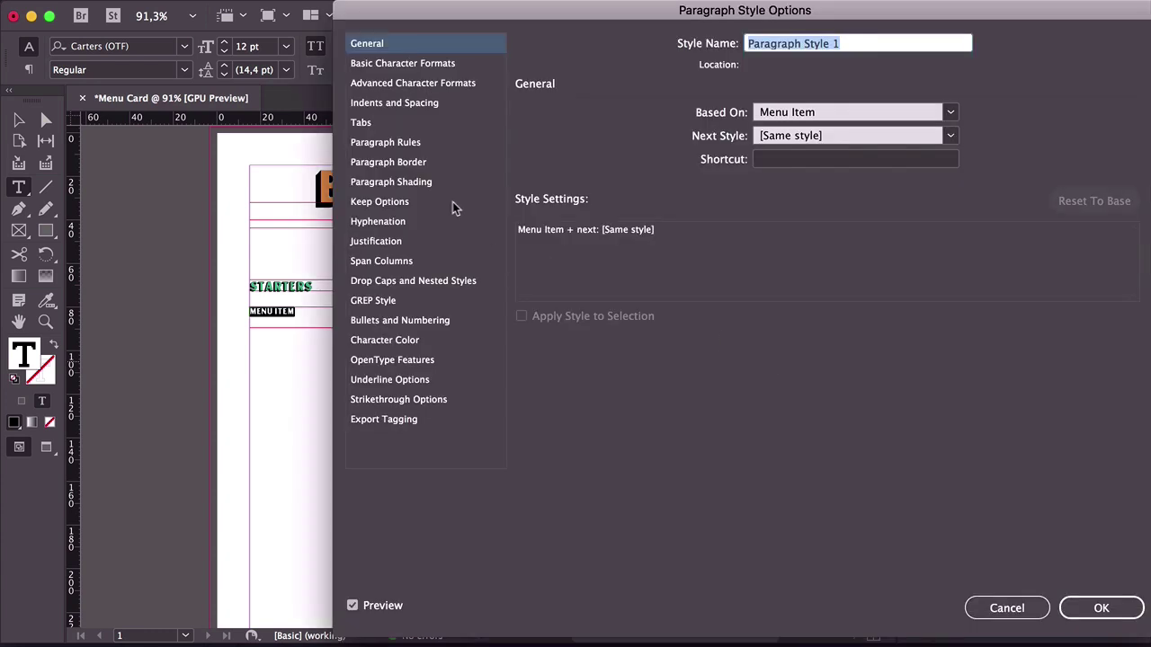
{"action": "left_click", "coordinate": [402, 104]}
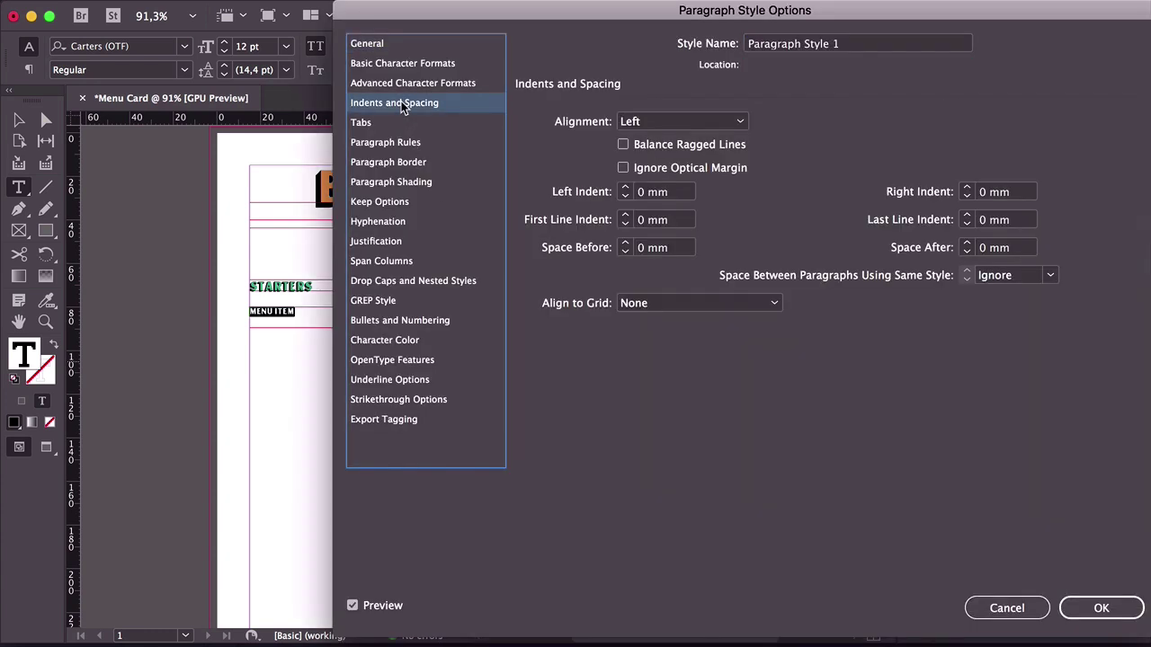
{"action": "left_click", "coordinate": [631, 121]}
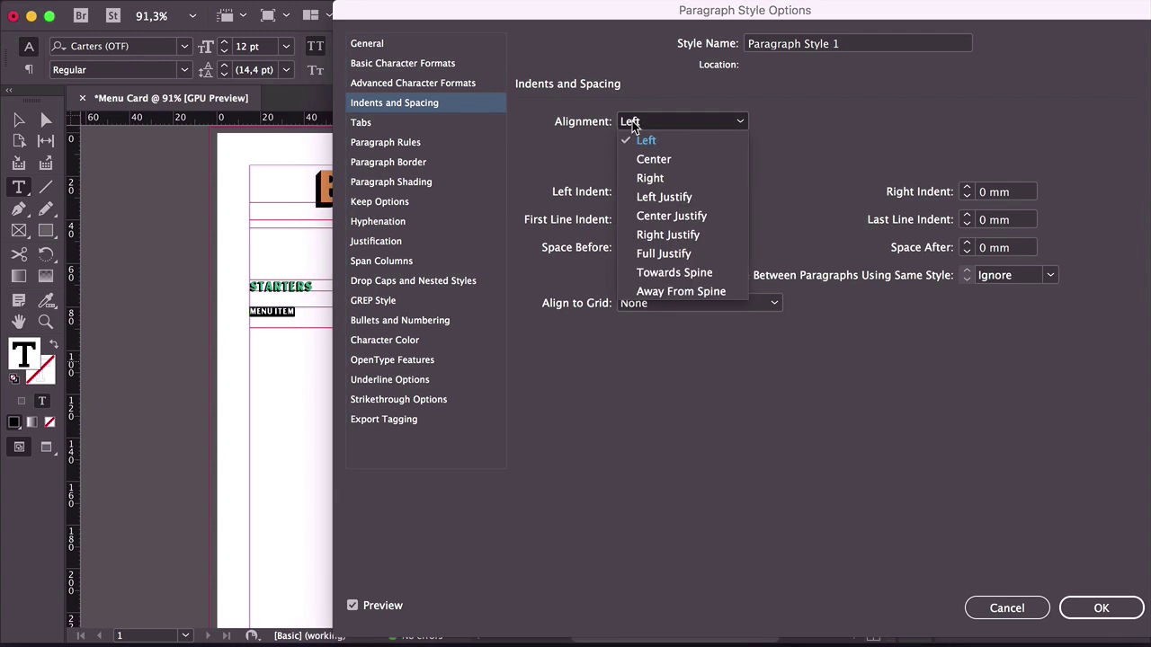
{"action": "left_click", "coordinate": [653, 178]}
{"action": "triple_click", "coordinate": [828, 44]}
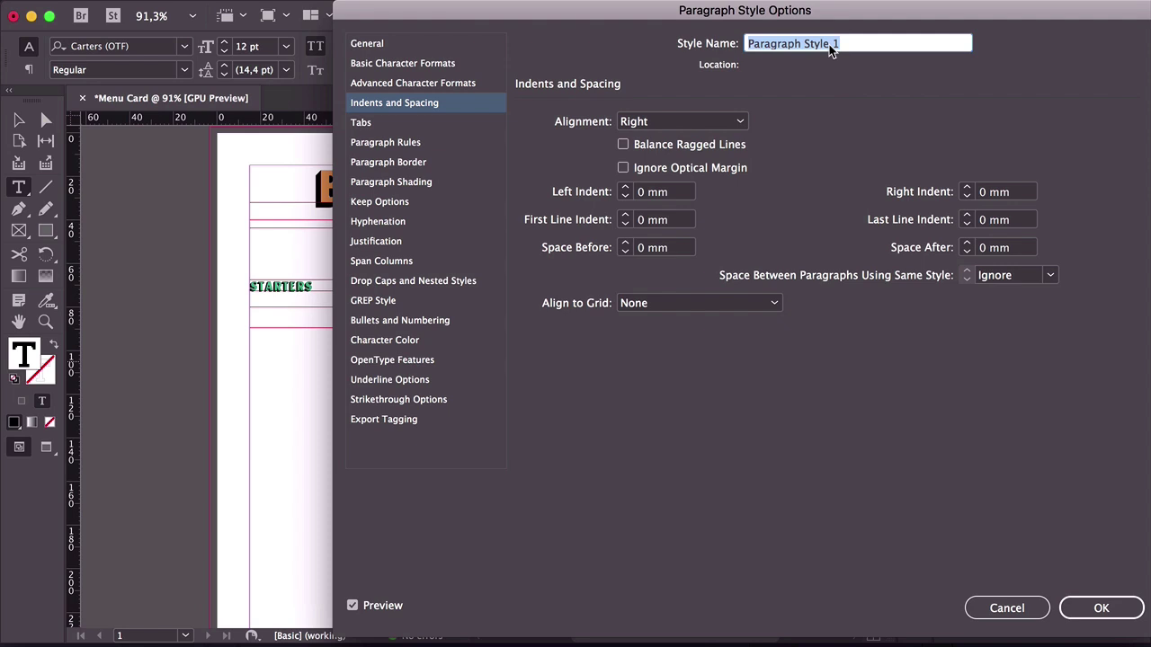
{"action": "type", "text": "Menu Price"}
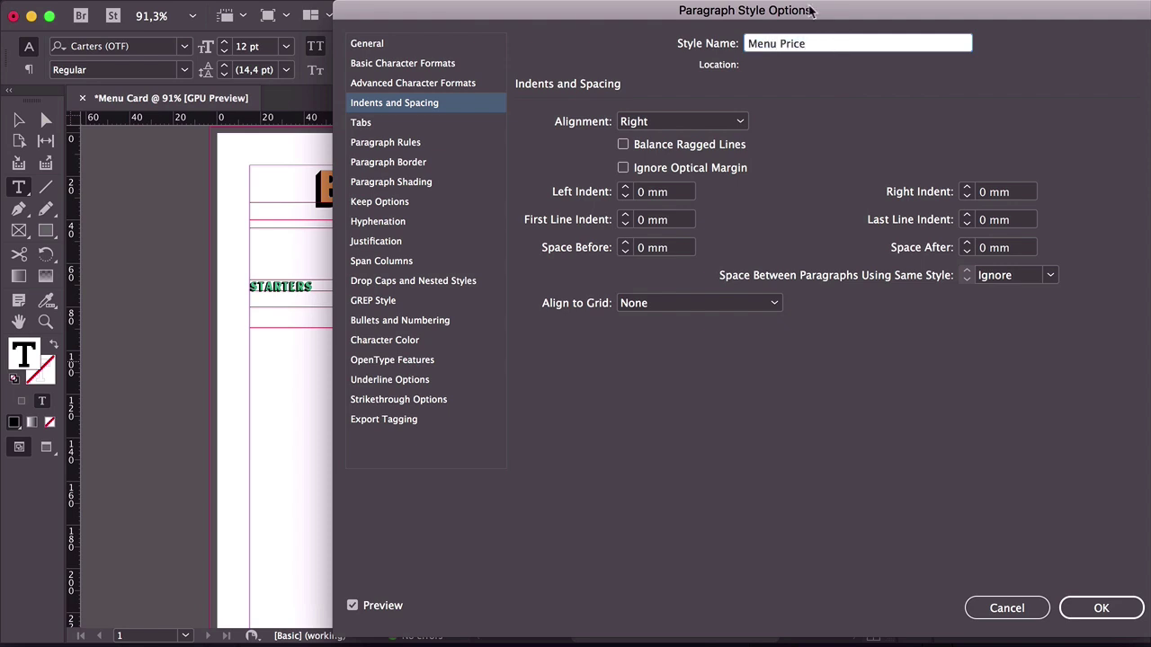
{"action": "left_click_drag", "start_coordinate": [814, 9], "coordinate": [650, 10]}
{"action": "left_click", "coordinate": [936, 606]}
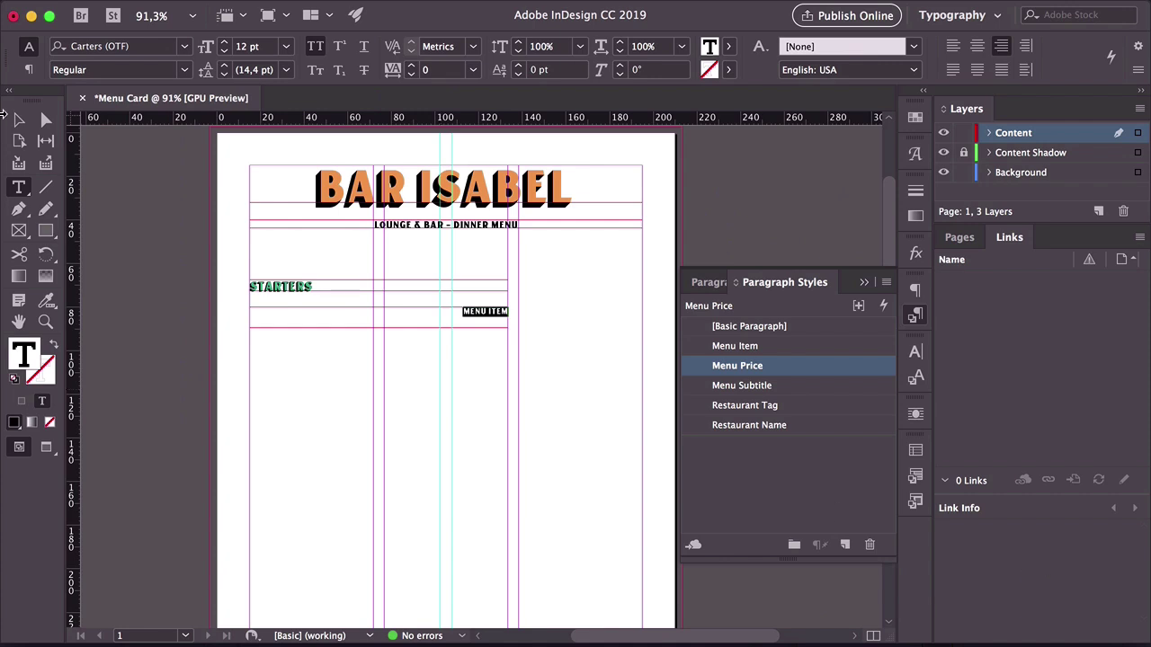
{"action": "left_click", "coordinate": [778, 347]}
Duplicate the MENU ITEM frame as a Menu Price copy, then delete the extra frame
{"action": "left_click", "coordinate": [18, 119]}
{"action": "left_click", "coordinate": [317, 447]}
{"action": "key", "text": "w"}
{"action": "left_click", "coordinate": [307, 310]}
{"action": "key", "text": "w"}
{"action": "left_click_drag", "start_coordinate": [306, 310], "coordinate": [497, 375]}
{"action": "left_click", "coordinate": [735, 365]}
{"action": "left_click", "coordinate": [424, 434]}
{"action": "left_click", "coordinate": [252, 356]}
{"action": "left_click", "coordinate": [489, 372]}
{"action": "left_click", "coordinate": [554, 459]}
{"action": "key", "text": "w"}
{"action": "key", "text": "w"}
{"action": "key", "text": "Delete"}
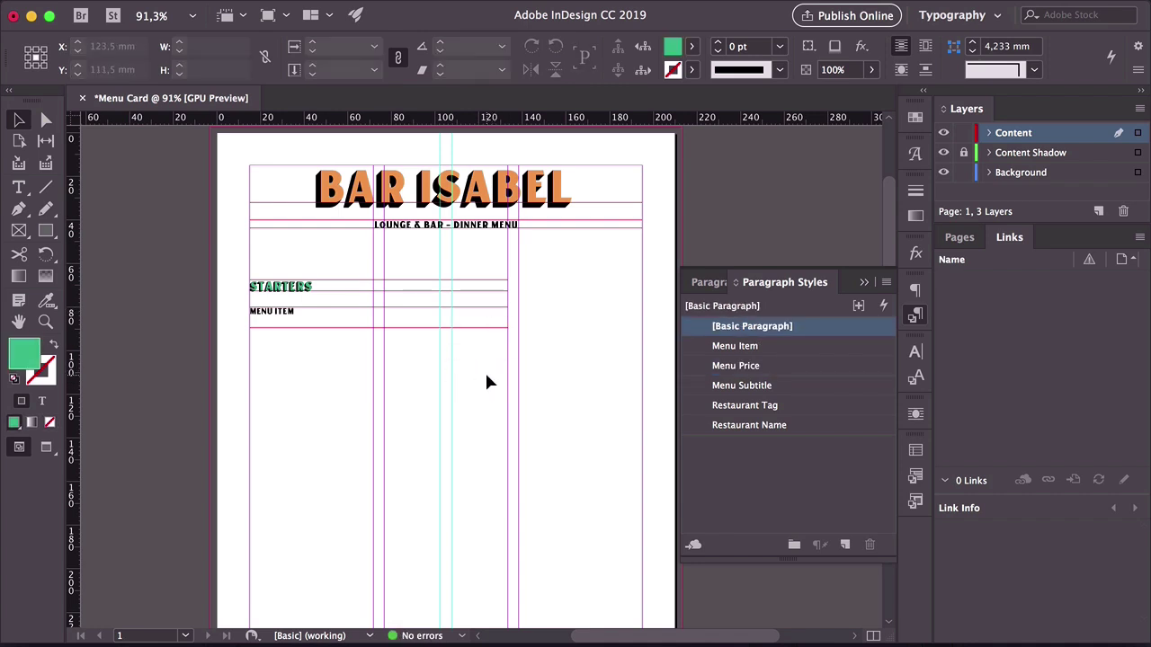
Add a centred 'Address' line along the bottom margin in Carters (OTF) at 10 pt
{"action": "scroll", "coordinate": [573, 404], "scroll_direction": "down", "scroll_amount": 5}
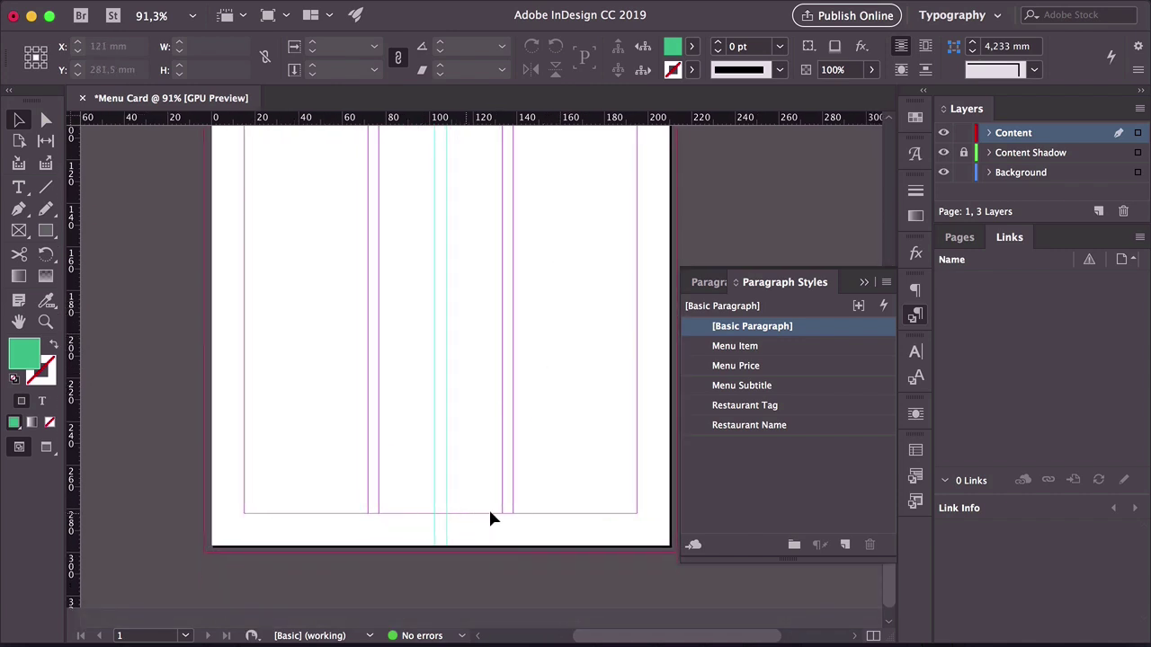
{"action": "left_click", "coordinate": [22, 189]}
{"action": "left_click_drag", "start_coordinate": [244, 513], "coordinate": [638, 498]}
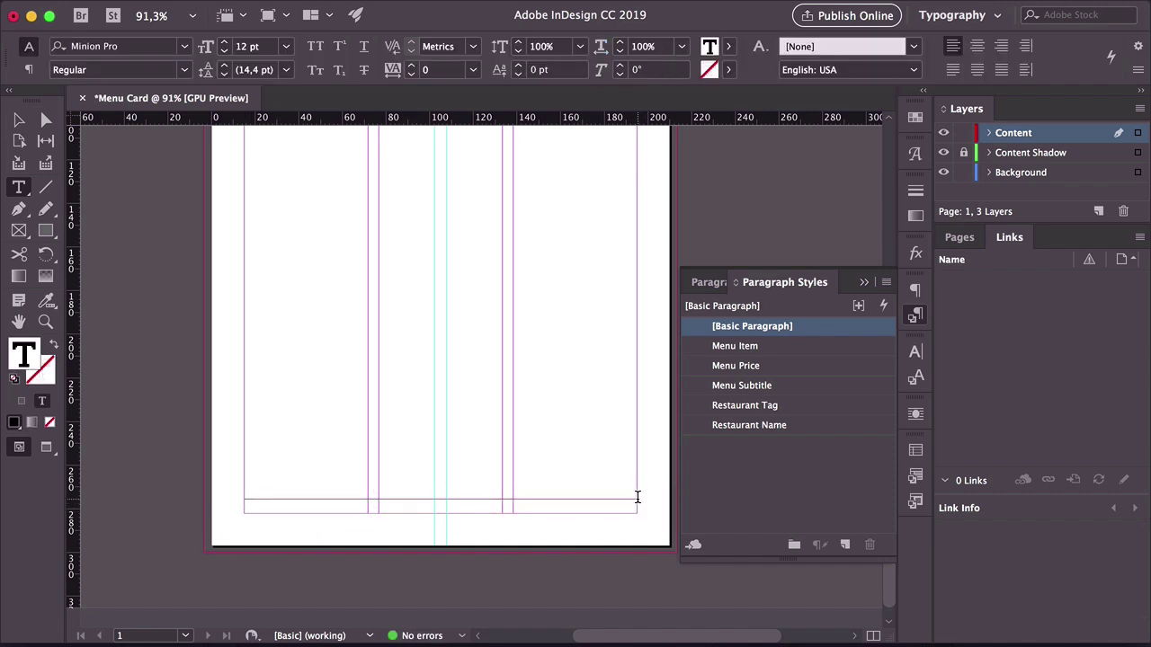
{"action": "type", "text": "Address"}
{"action": "key", "text": "super+a"}
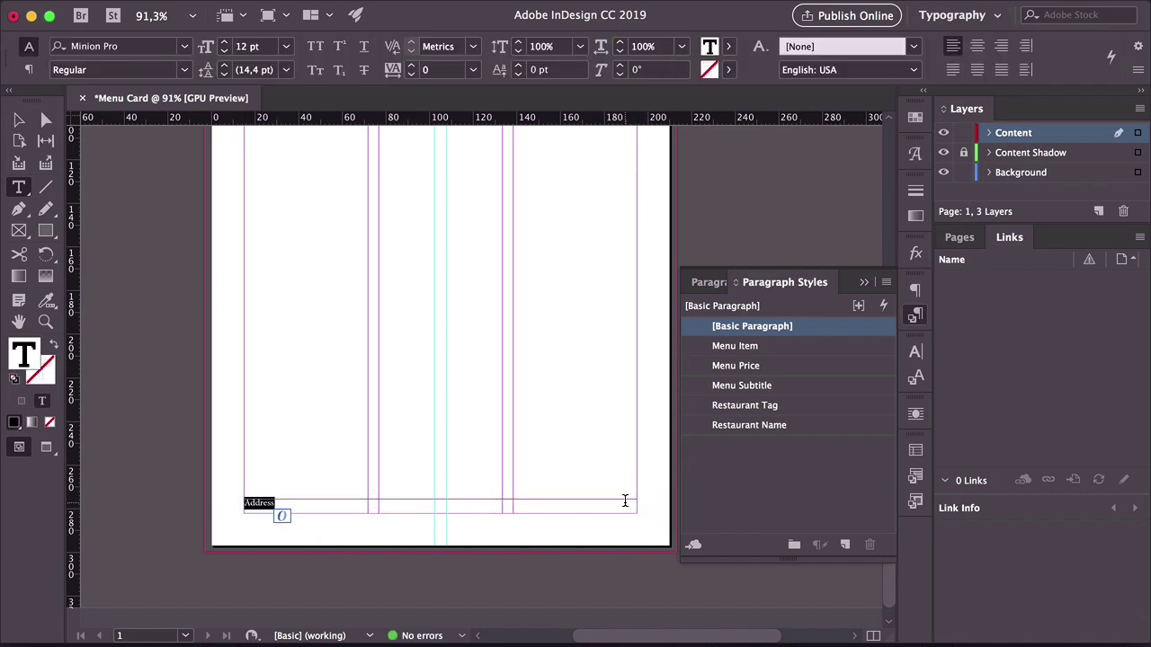
{"action": "left_click", "coordinate": [977, 46]}
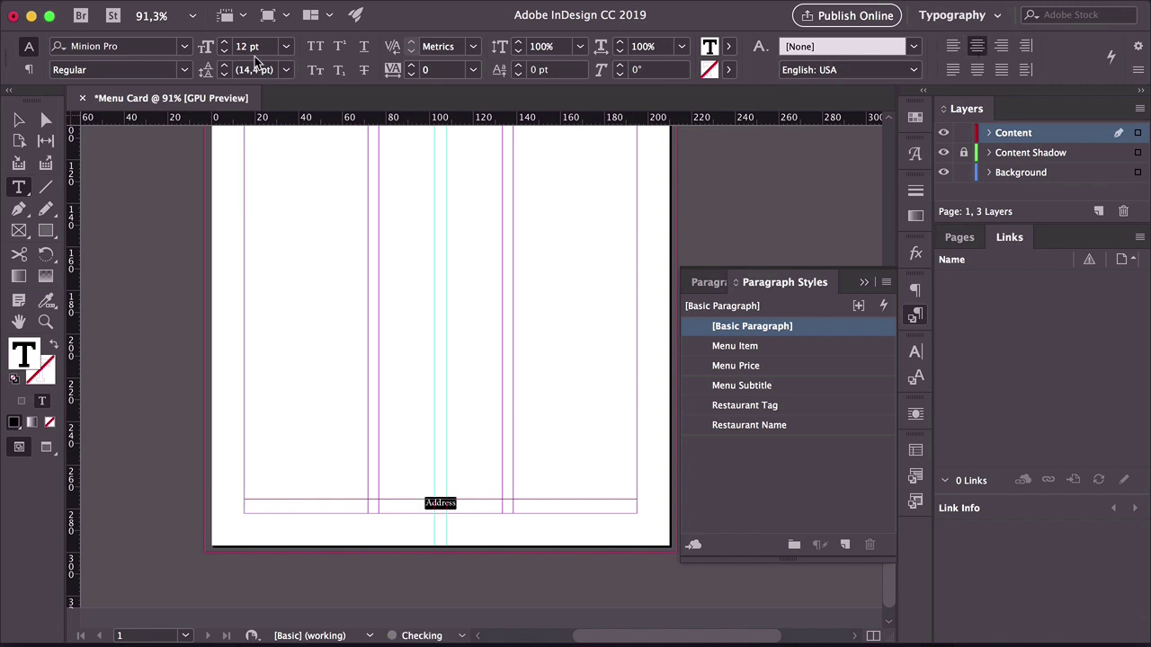
{"action": "left_click", "coordinate": [135, 47]}
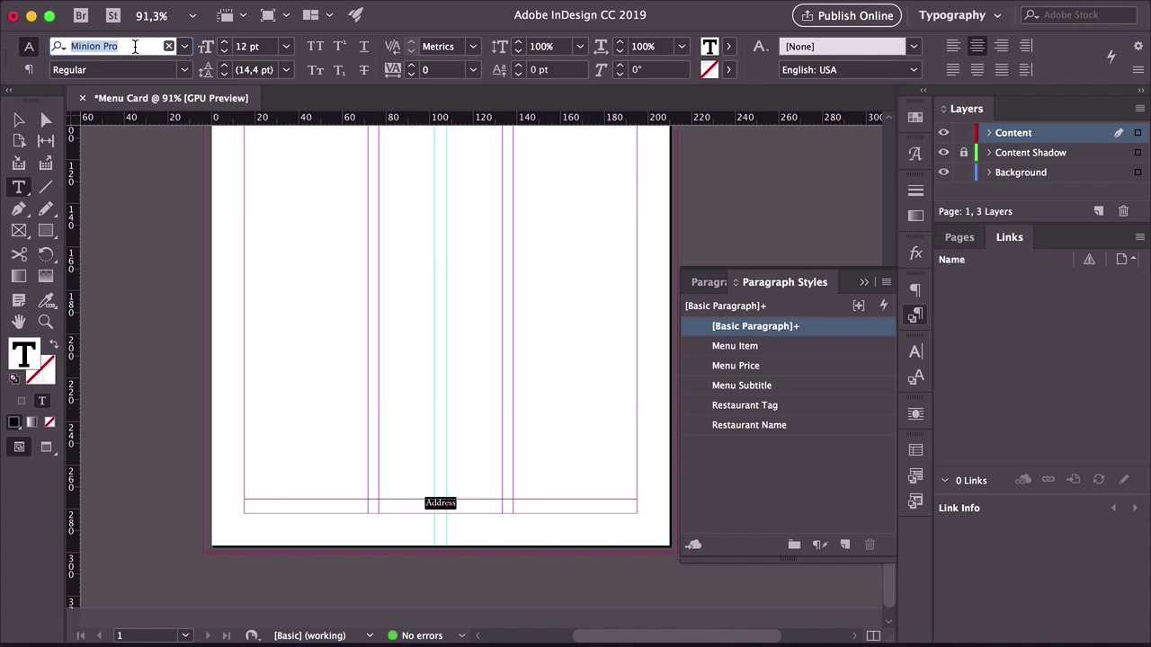
{"action": "type", "text": "car"}
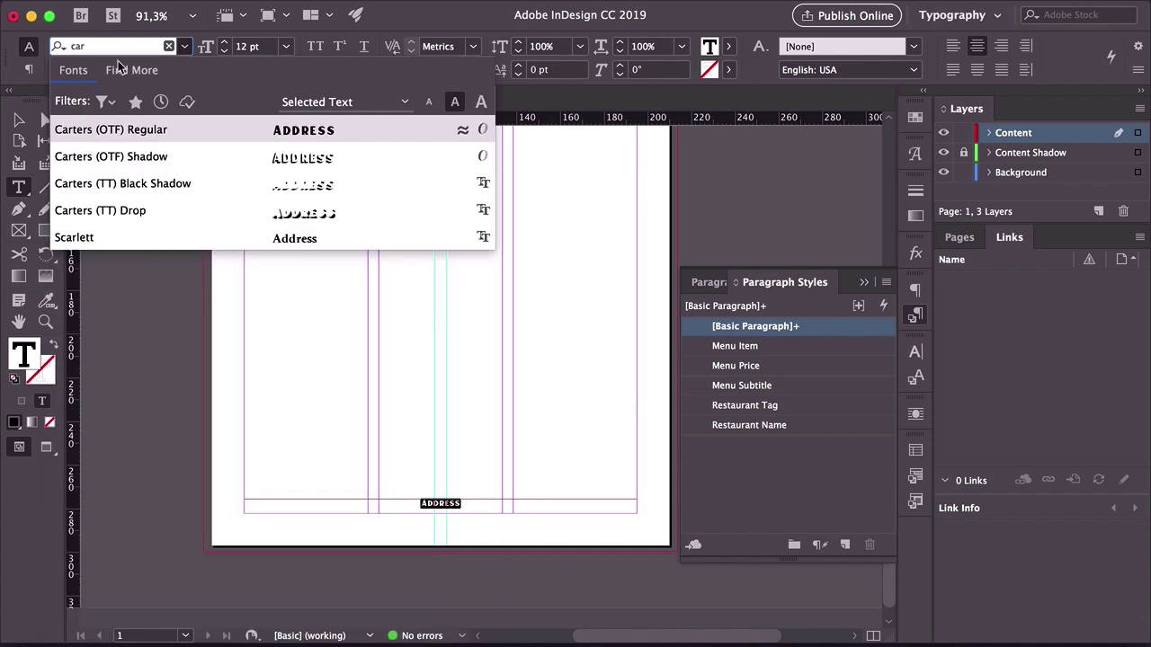
{"action": "left_click", "coordinate": [132, 135]}
{"action": "left_click", "coordinate": [225, 53]}
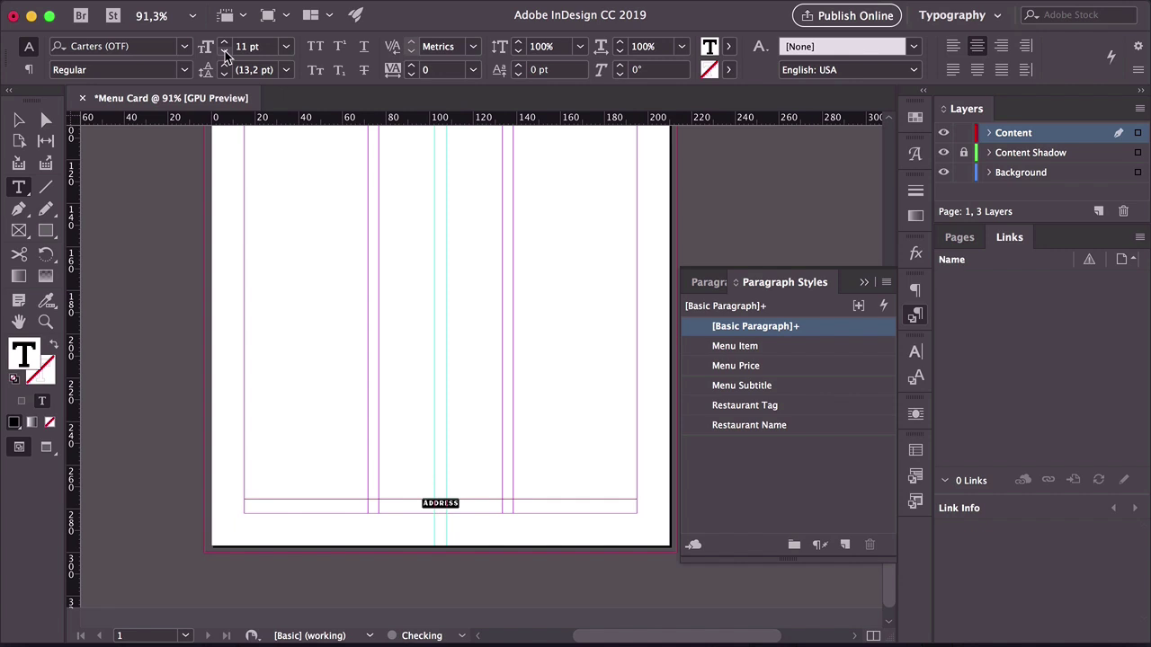
{"action": "key", "text": "Escape"}
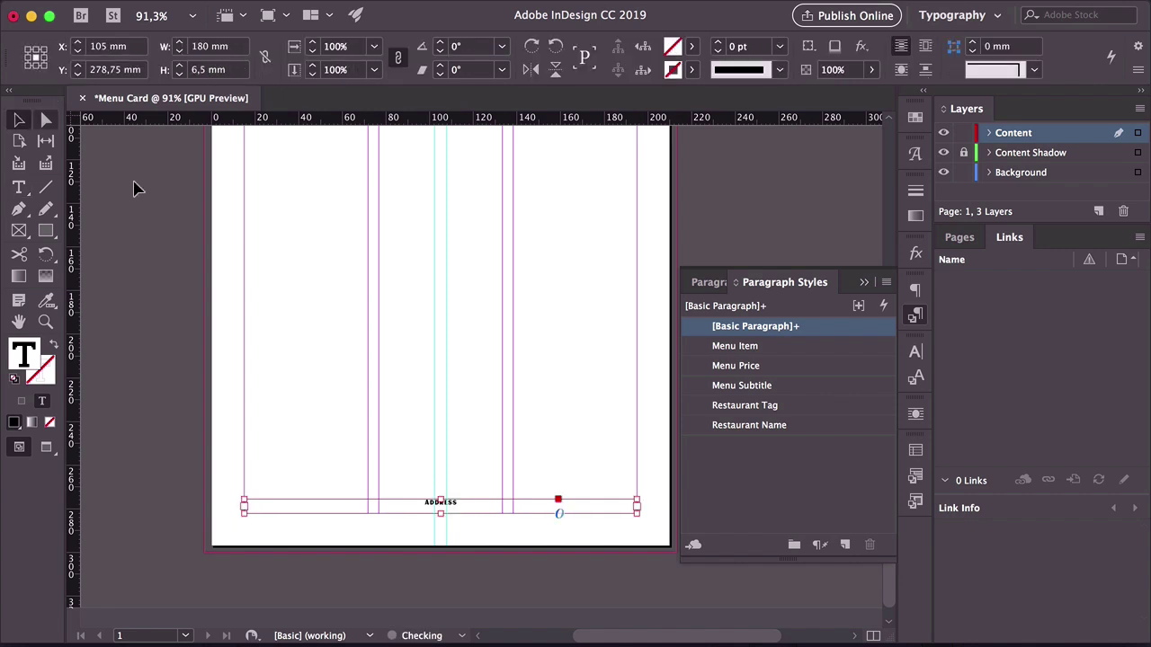
Zoom out to view the whole menu card and reselect the ADDRESS text
{"action": "left_click", "coordinate": [447, 343]}
{"action": "key", "text": "w"}
{"action": "left_click_drag", "start_coordinate": [470, 334], "coordinate": [439, 478]}
{"action": "left_click", "coordinate": [437, 575]}
{"action": "double_click", "coordinate": [439, 566]}
{"action": "key", "text": "super+a"}
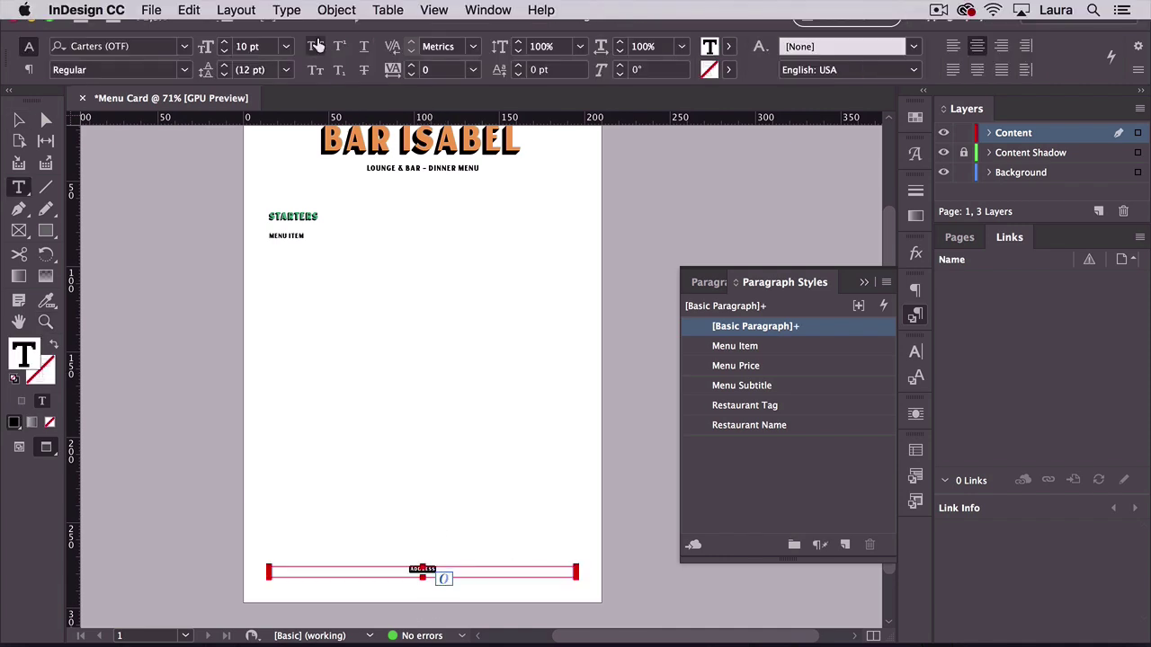
{"action": "key", "text": "Escape"}
{"action": "left_click", "coordinate": [404, 399]}
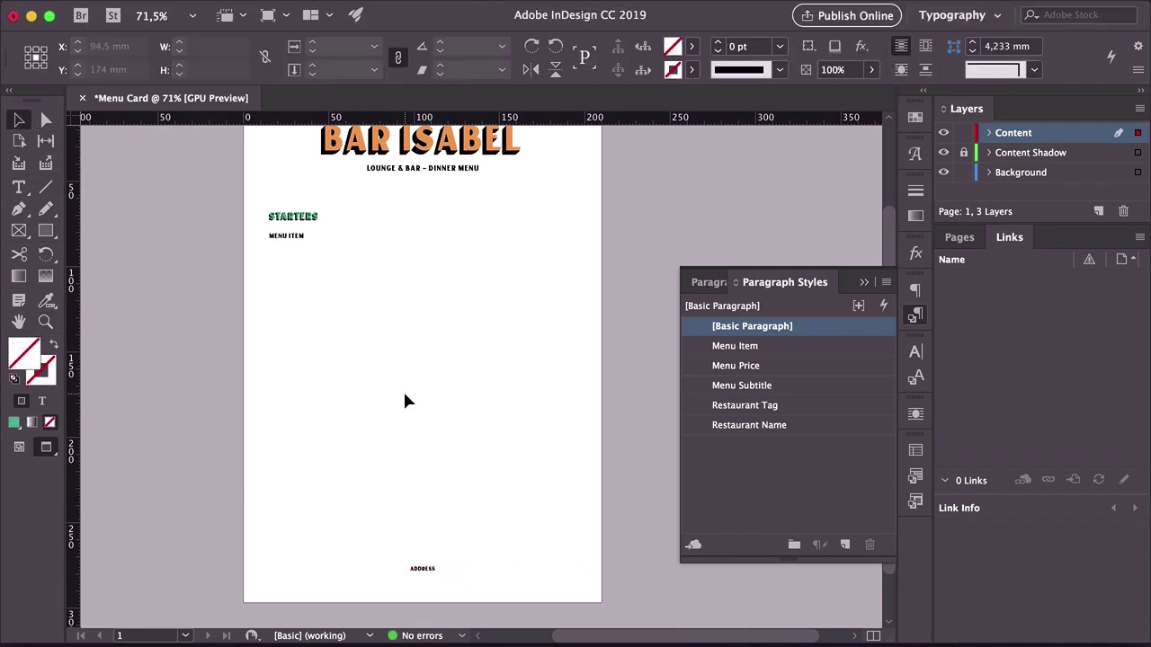
{"action": "scroll", "coordinate": [517, 368], "scroll_direction": "up", "scroll_amount": 2}
{"action": "scroll", "coordinate": [545, 392], "scroll_direction": "down", "scroll_amount": 1}
{"action": "left_click", "coordinate": [447, 582]}
{"action": "double_click", "coordinate": [447, 582]}
Create a paragraph style from the ADDRESS line and name it 'Restaurant Address'
{"action": "left_click", "coordinate": [845, 544]}
{"action": "double_click", "coordinate": [767, 351]}
{"action": "type", "text": "Restaurant Address"}
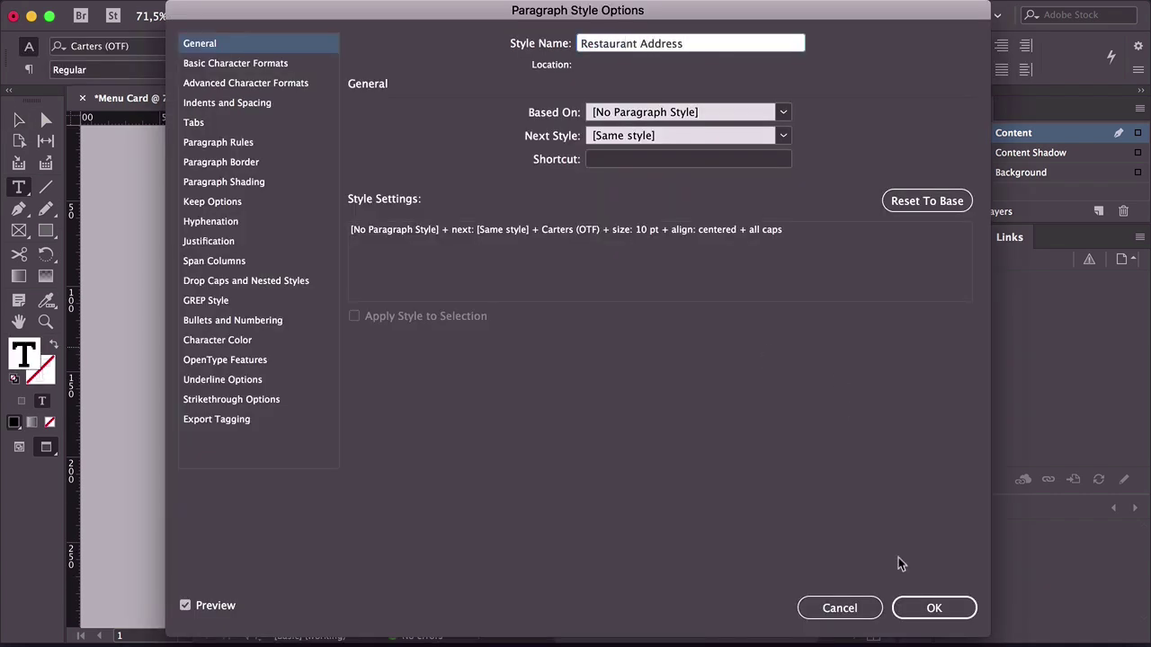
{"action": "left_click", "coordinate": [934, 608]}
{"action": "key", "text": "Escape"}
{"action": "left_click", "coordinate": [475, 534]}
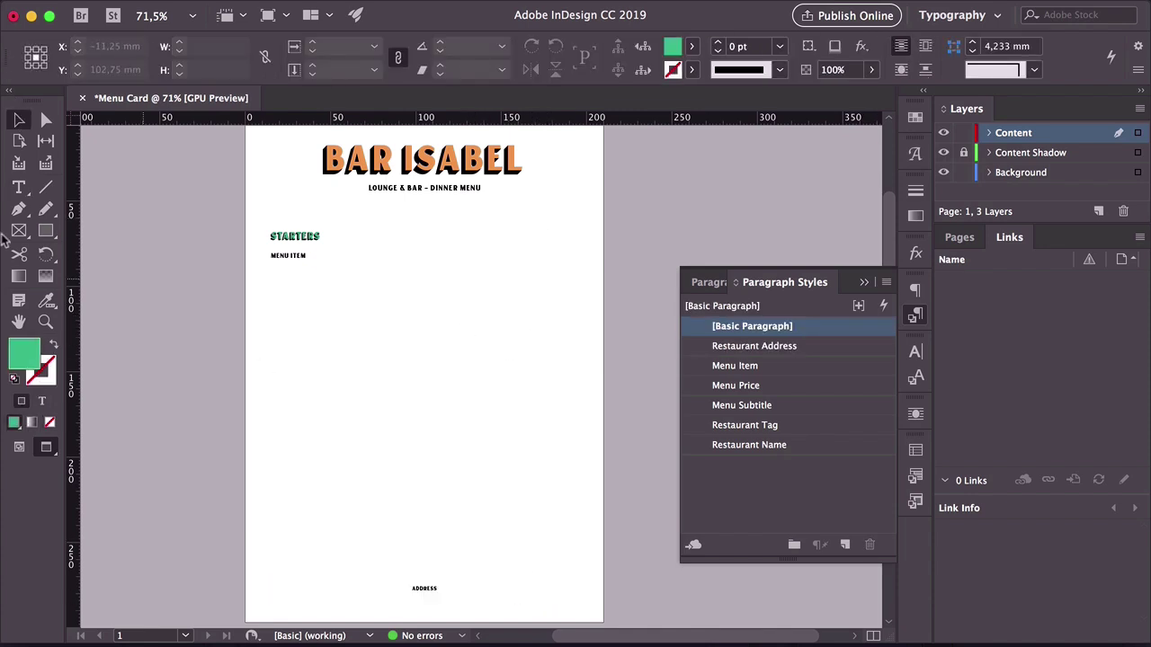
{"action": "key", "text": "w"}
{"action": "key", "text": "t"}
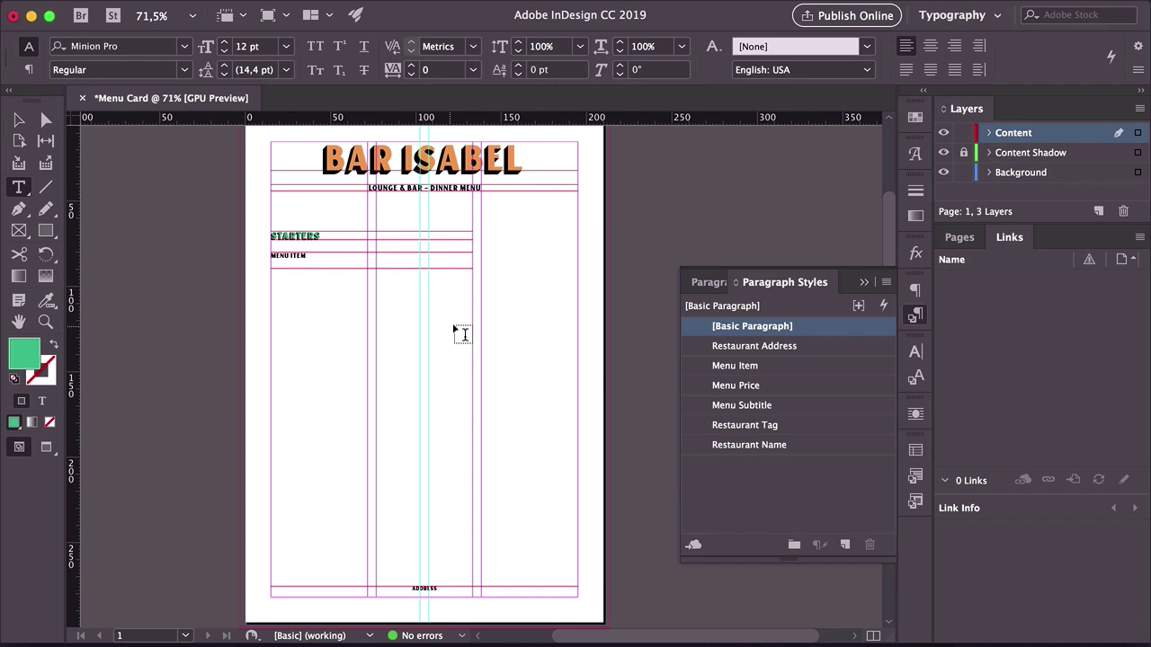
Add a left-column note 'Gluten Free and Vegetarian', centred, in Carters (OTF) at 24 pt
{"action": "left_click_drag", "start_coordinate": [271, 302], "coordinate": [368, 388]}
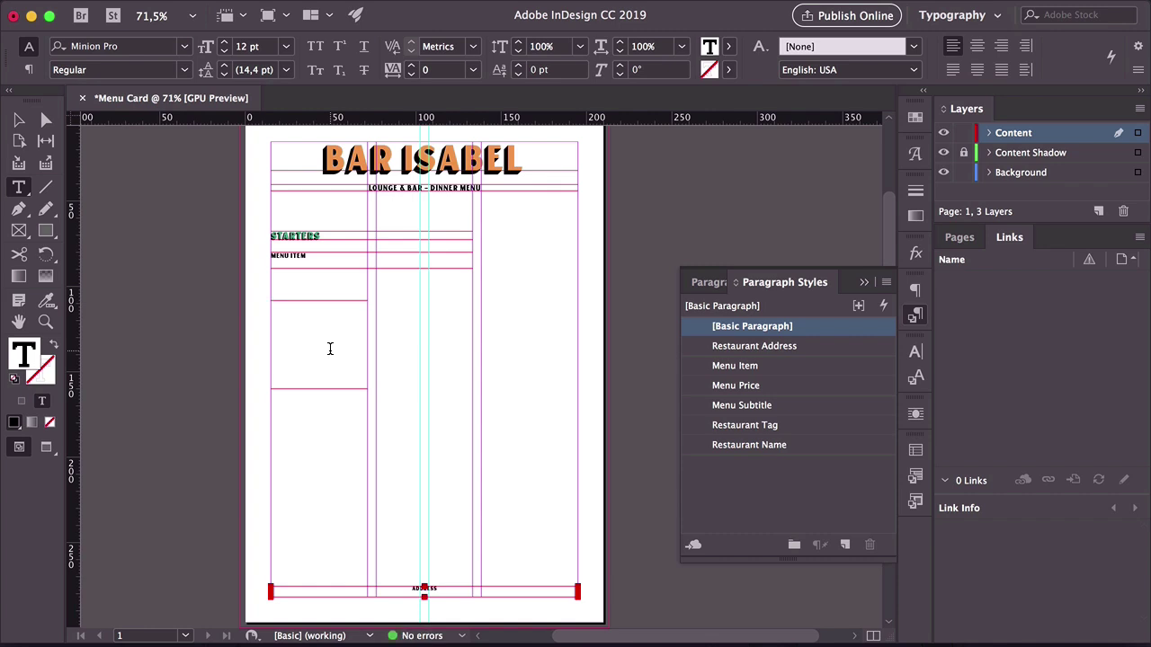
{"action": "type", "text": "C"}
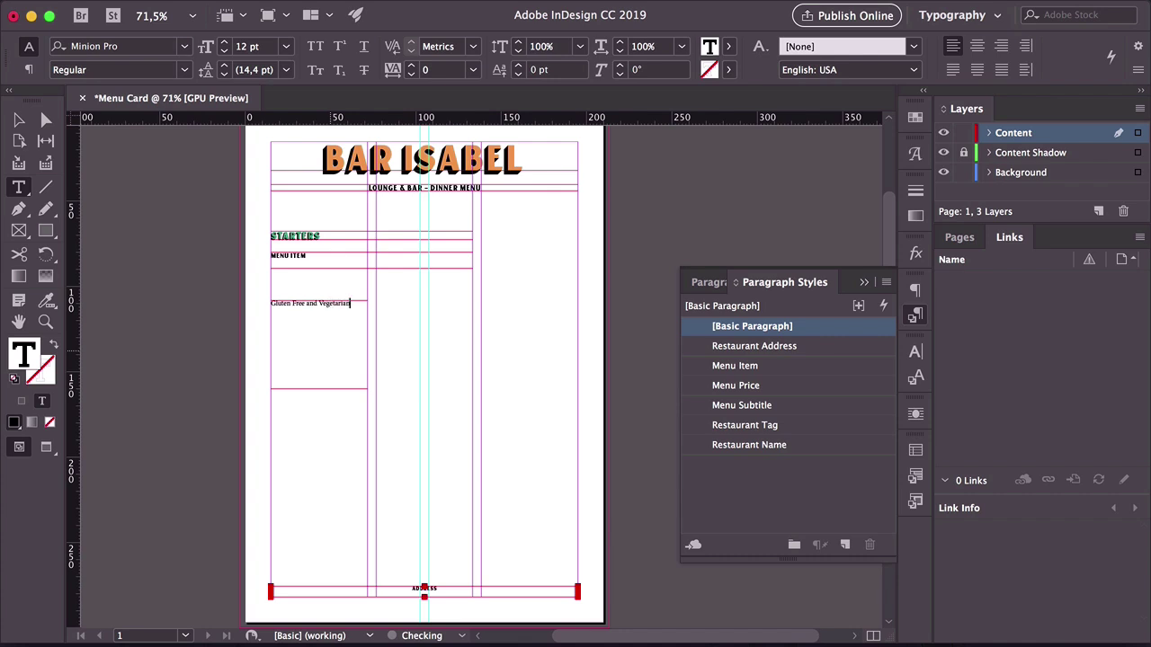
{"action": "key", "text": "super+a"}
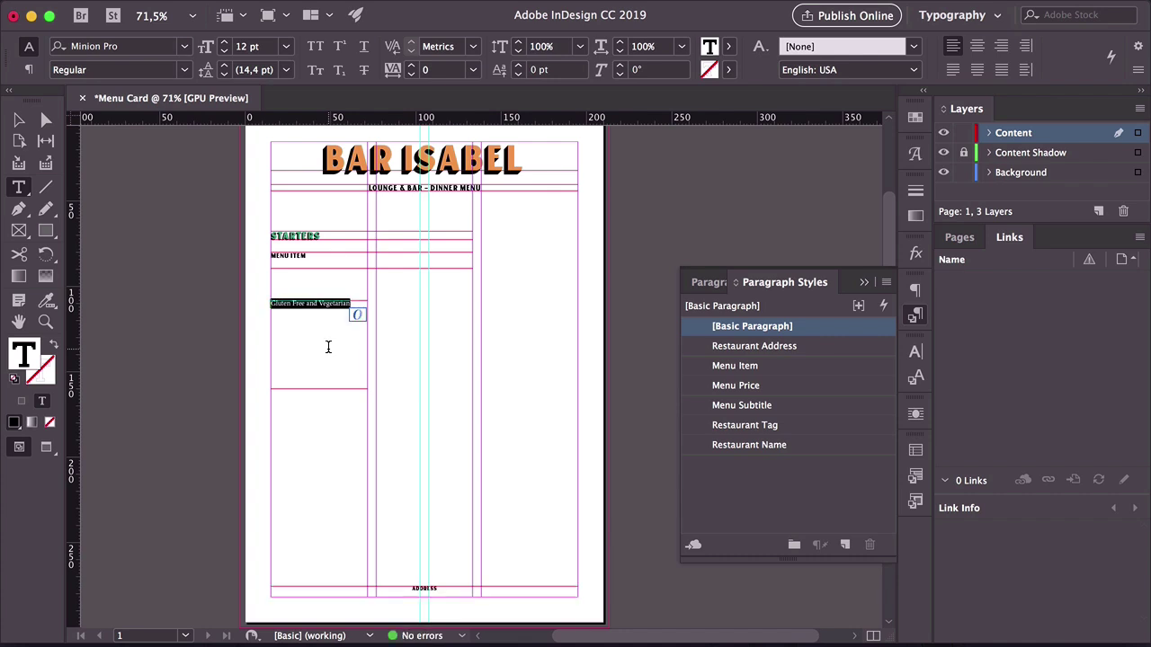
{"action": "left_click", "coordinate": [125, 46]}
{"action": "type", "text": "car"}
{"action": "left_click", "coordinate": [128, 126]}
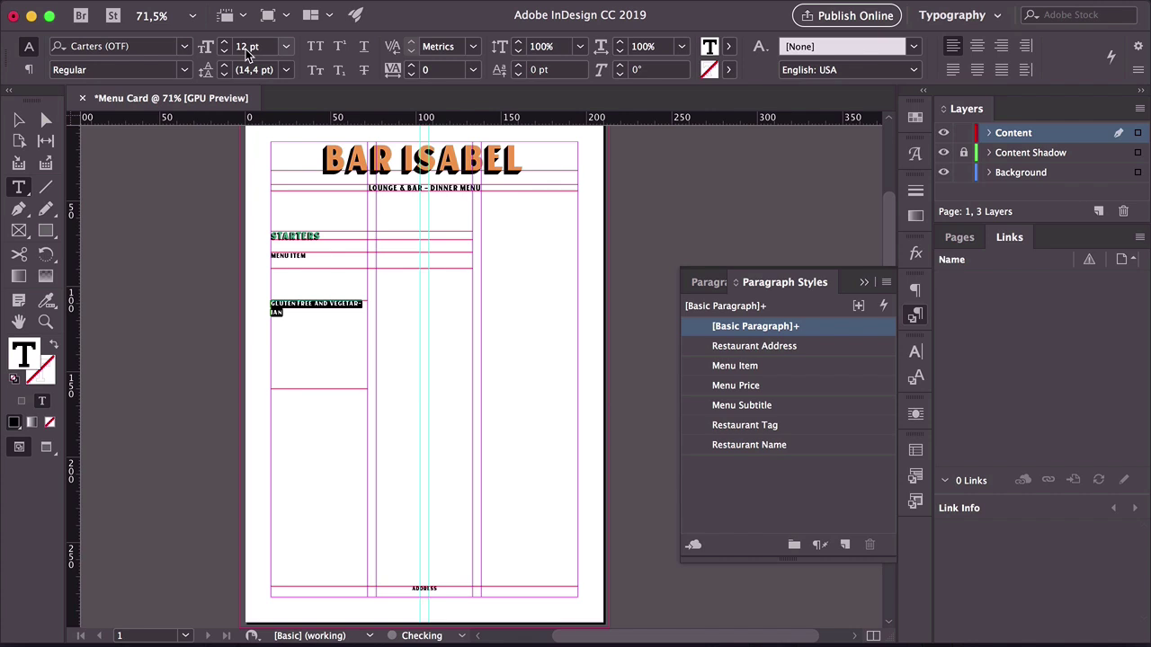
{"action": "double_click", "coordinate": [249, 48]}
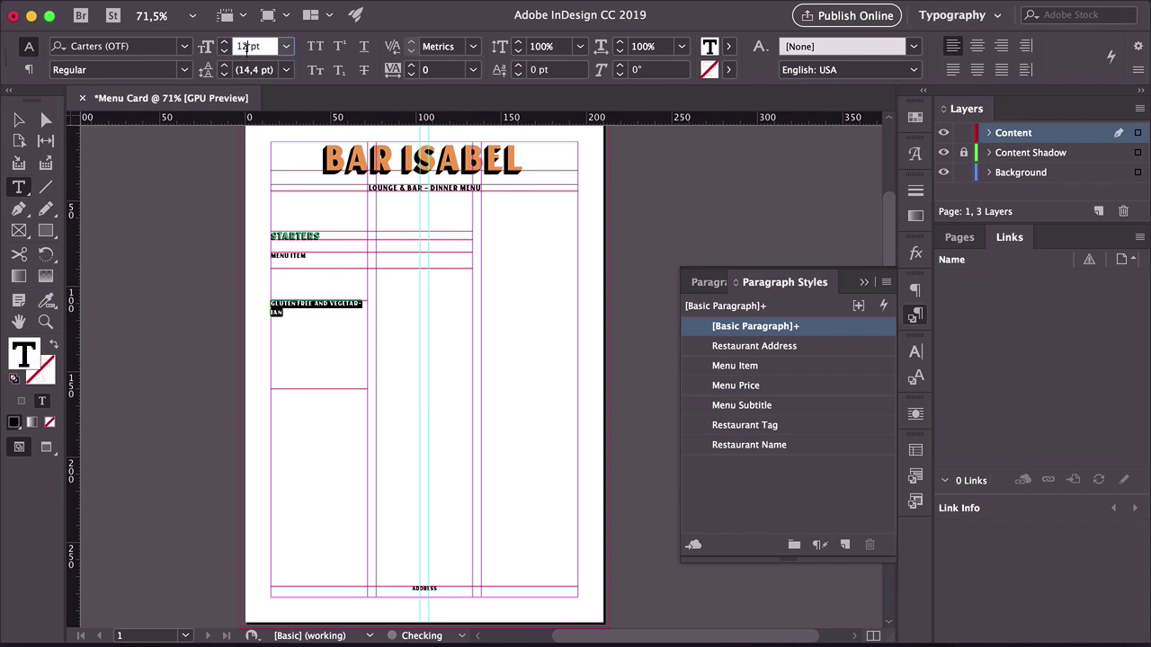
{"action": "type", "text": "24"}
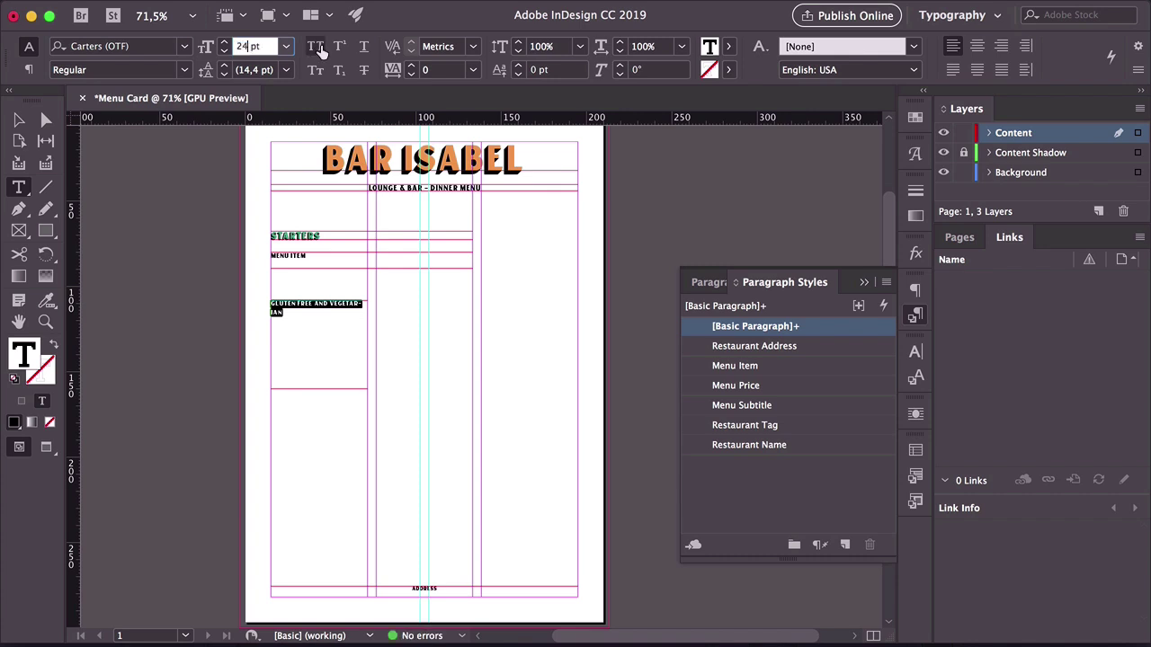
{"action": "key", "text": "Return"}
{"action": "key", "text": "super+shift+c"}
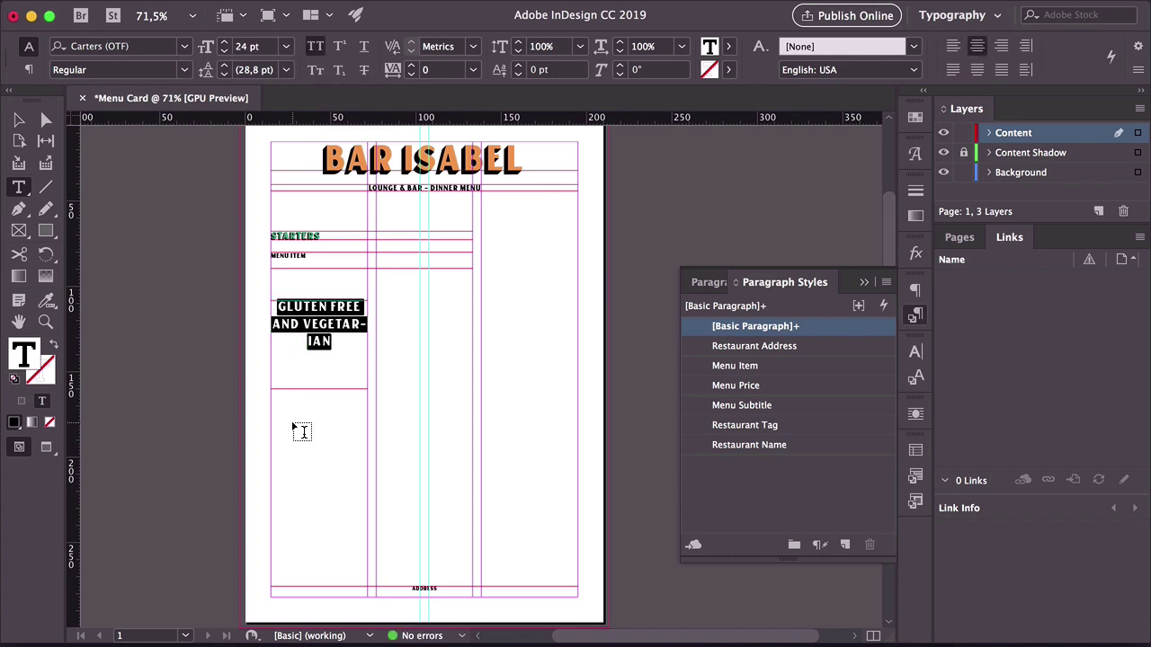
Turn off Hyphenate for the note and preview the page without guides
{"action": "left_click", "coordinate": [29, 69]}
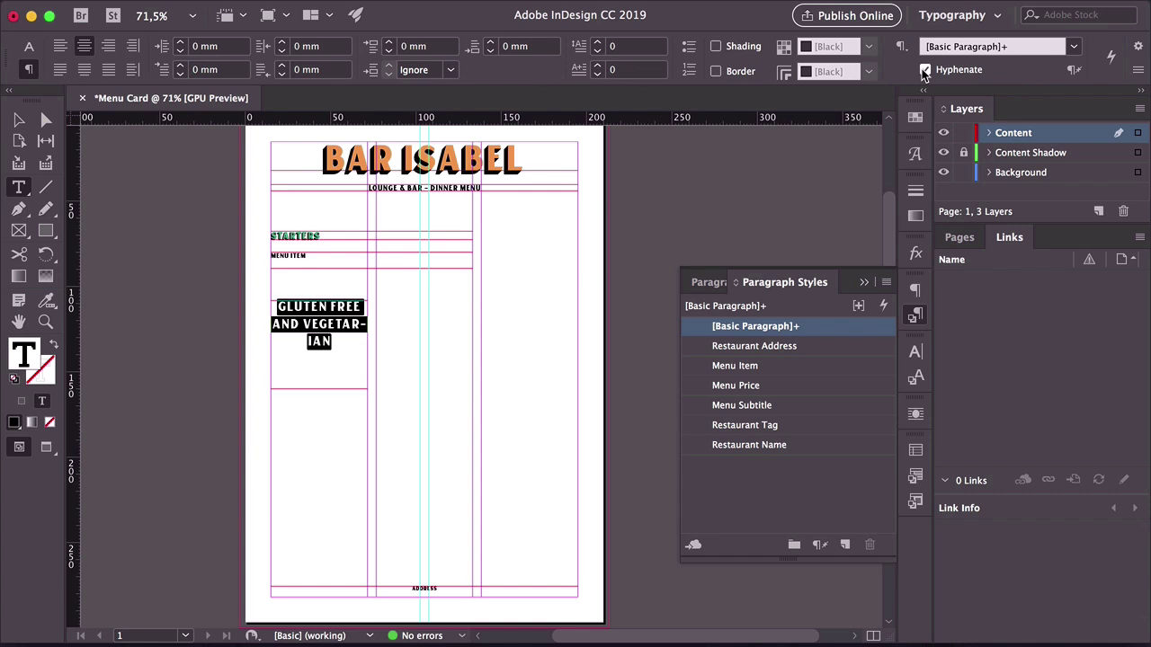
{"action": "left_click", "coordinate": [924, 70]}
{"action": "left_click", "coordinate": [29, 47]}
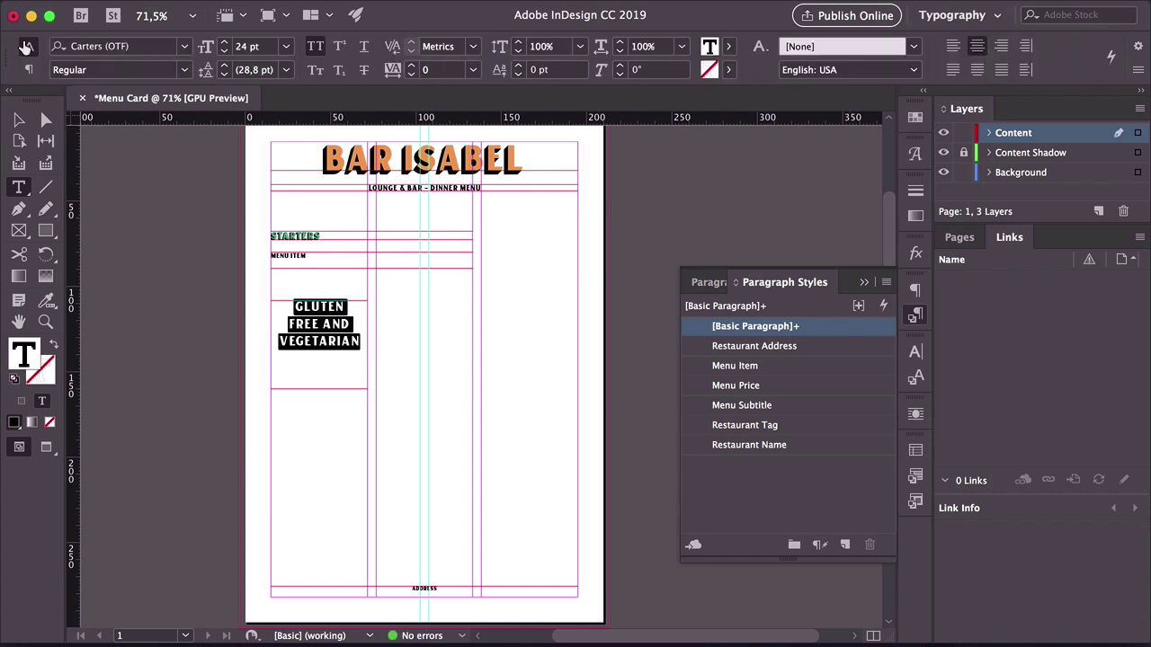
{"action": "left_click", "coordinate": [332, 331]}
{"action": "key", "text": "Escape"}
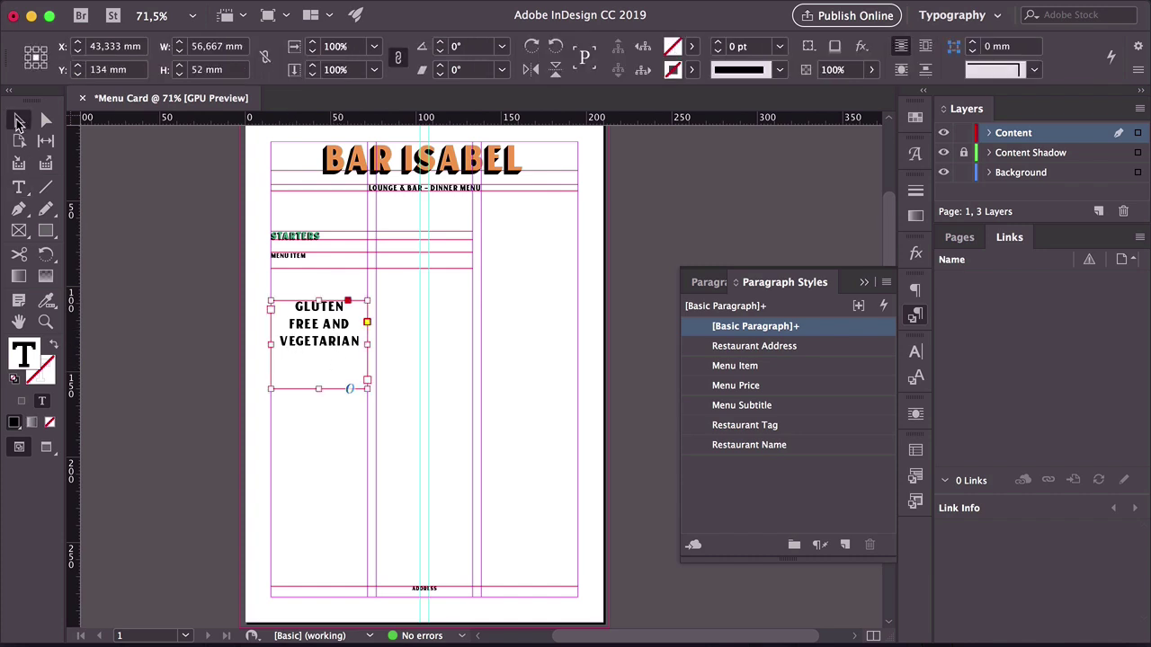
{"action": "key", "text": "w"}
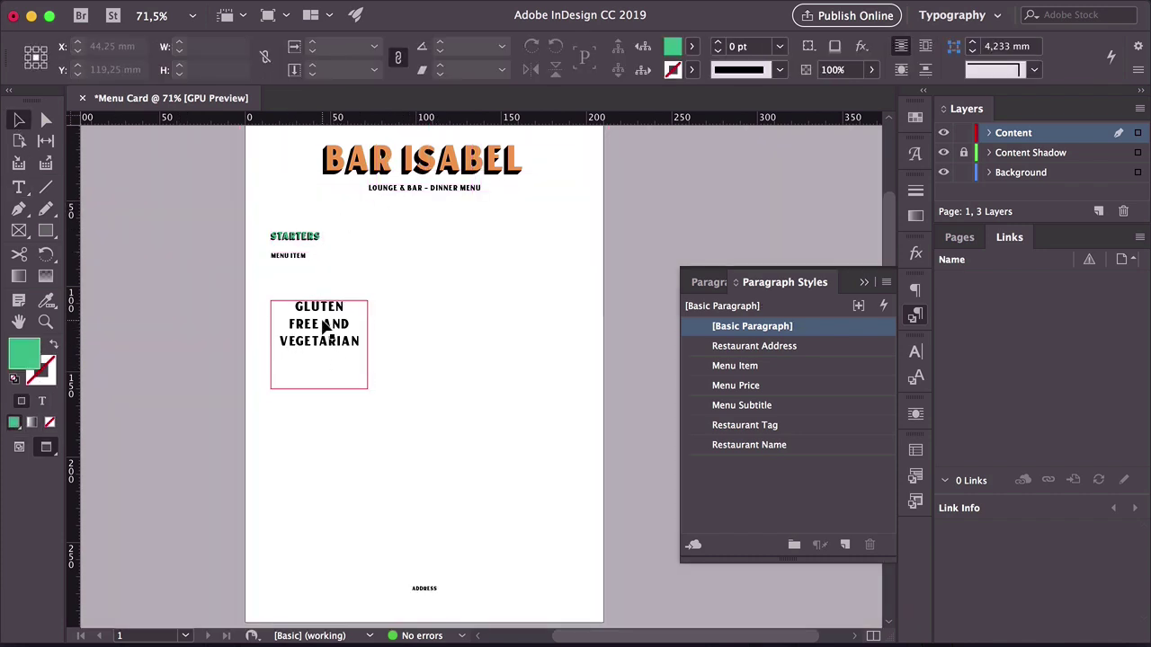
{"action": "double_click", "coordinate": [324, 322]}
Mix a new Black copy swatch to C0 M85 Y77 K0 to make the note crimson
{"action": "left_click", "coordinate": [915, 118]}
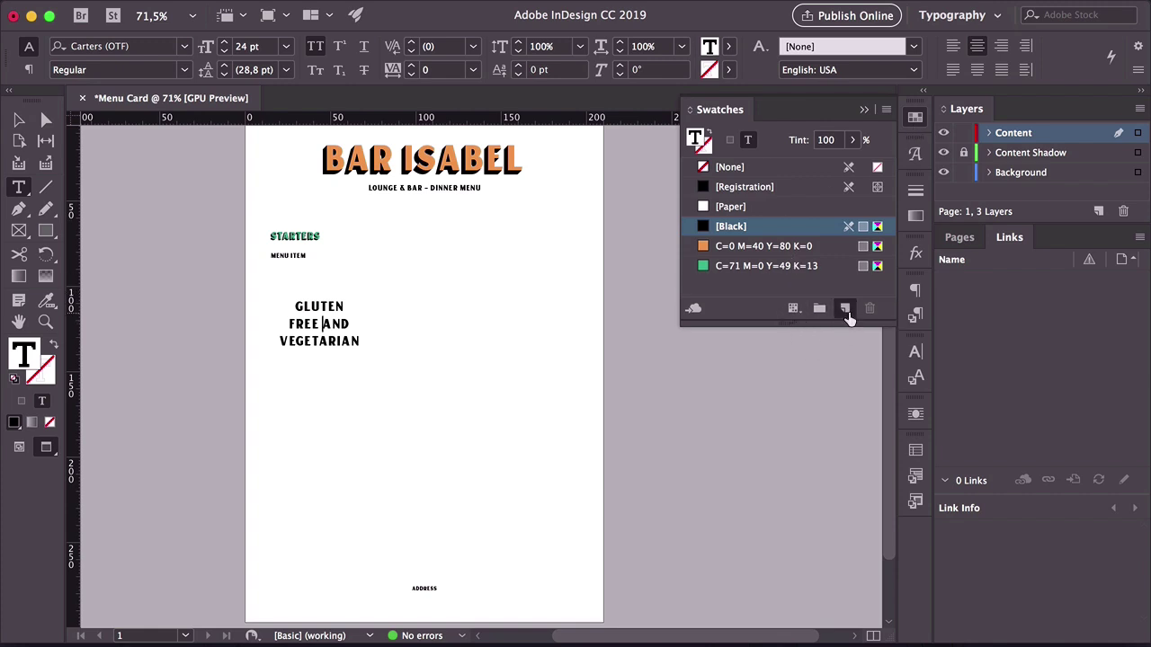
{"action": "left_click", "coordinate": [845, 308]}
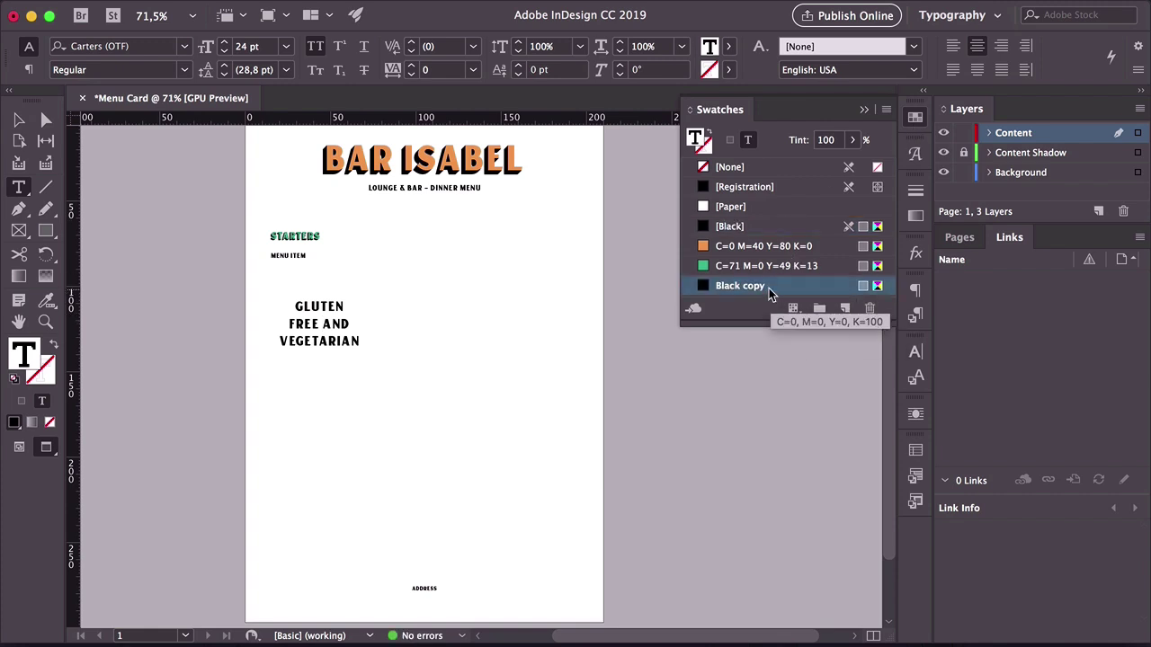
{"action": "double_click", "coordinate": [768, 286]}
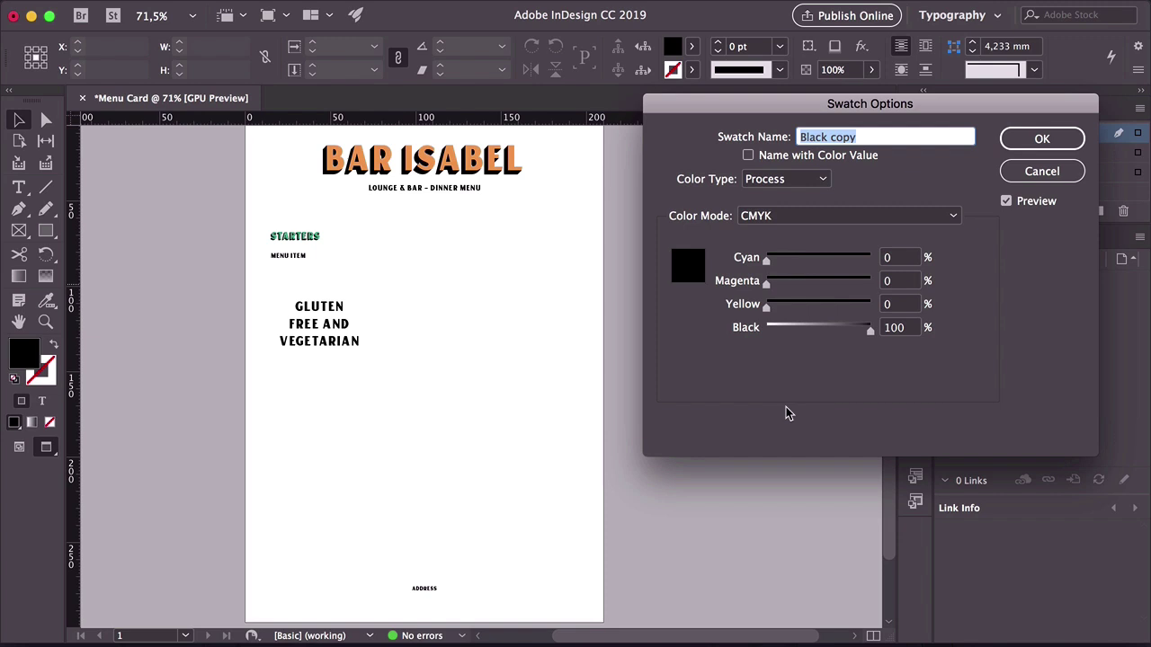
{"action": "left_click", "coordinate": [775, 329]}
{"action": "left_click", "coordinate": [827, 281]}
{"action": "left_click", "coordinate": [827, 304]}
{"action": "left_click", "coordinate": [846, 280]}
{"action": "left_click", "coordinate": [846, 304]}
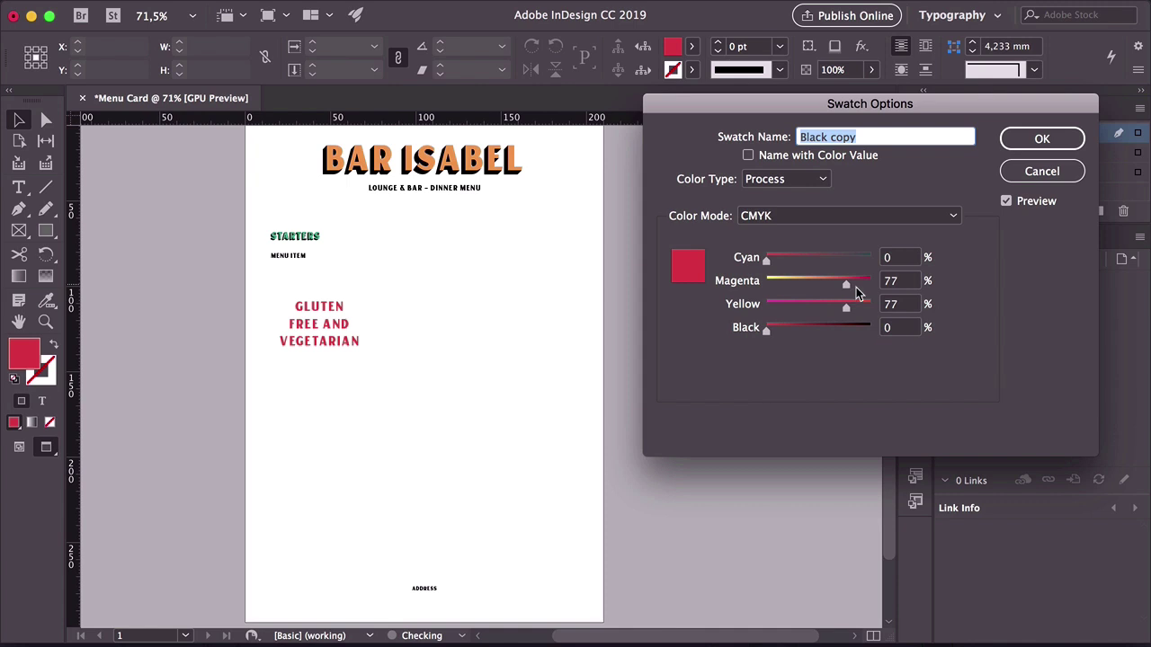
{"action": "left_click", "coordinate": [854, 284]}
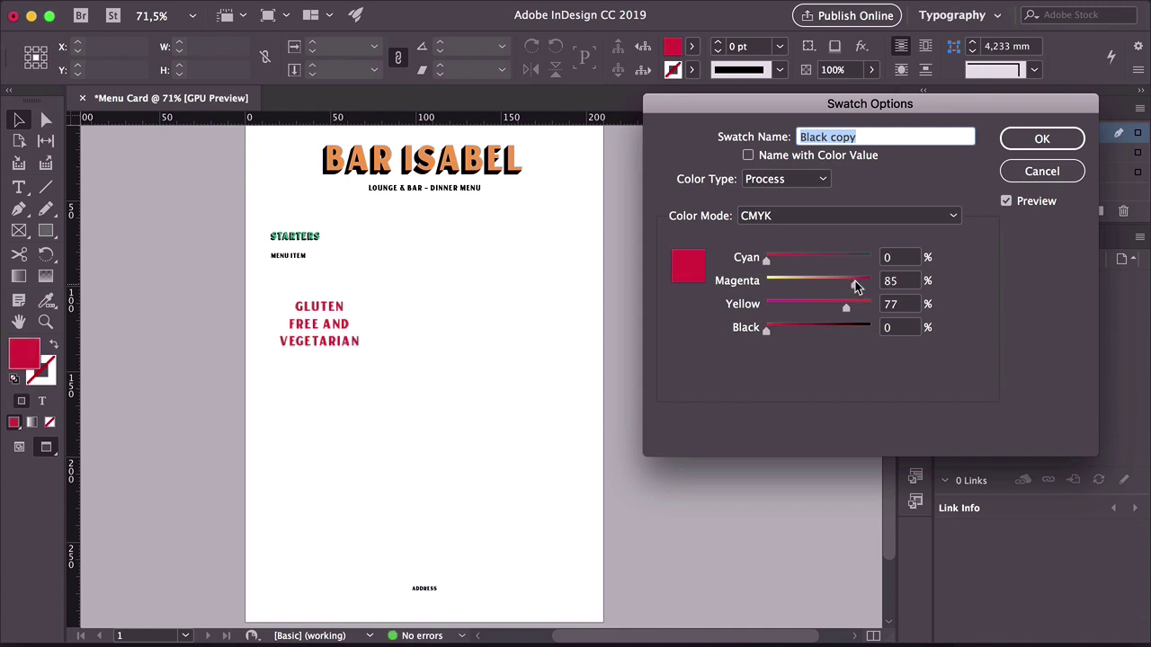
{"action": "key", "text": "Return"}
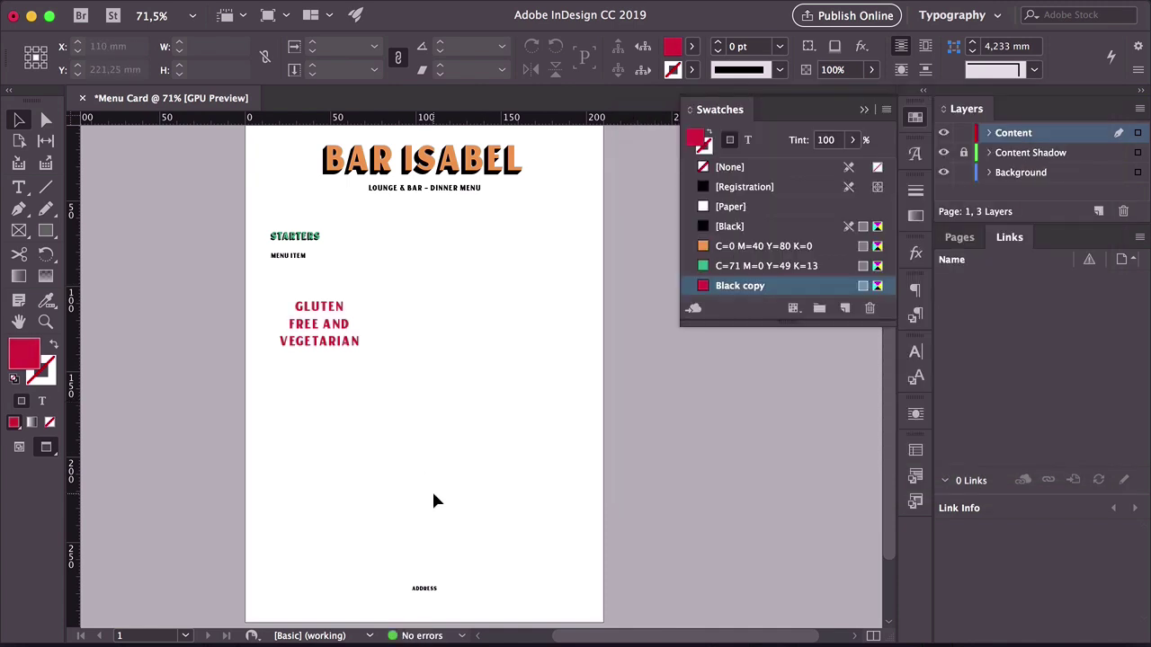
Copy the gluten-free note, lock Content, and paste it in place on Content Shadow
{"action": "left_click", "coordinate": [310, 323]}
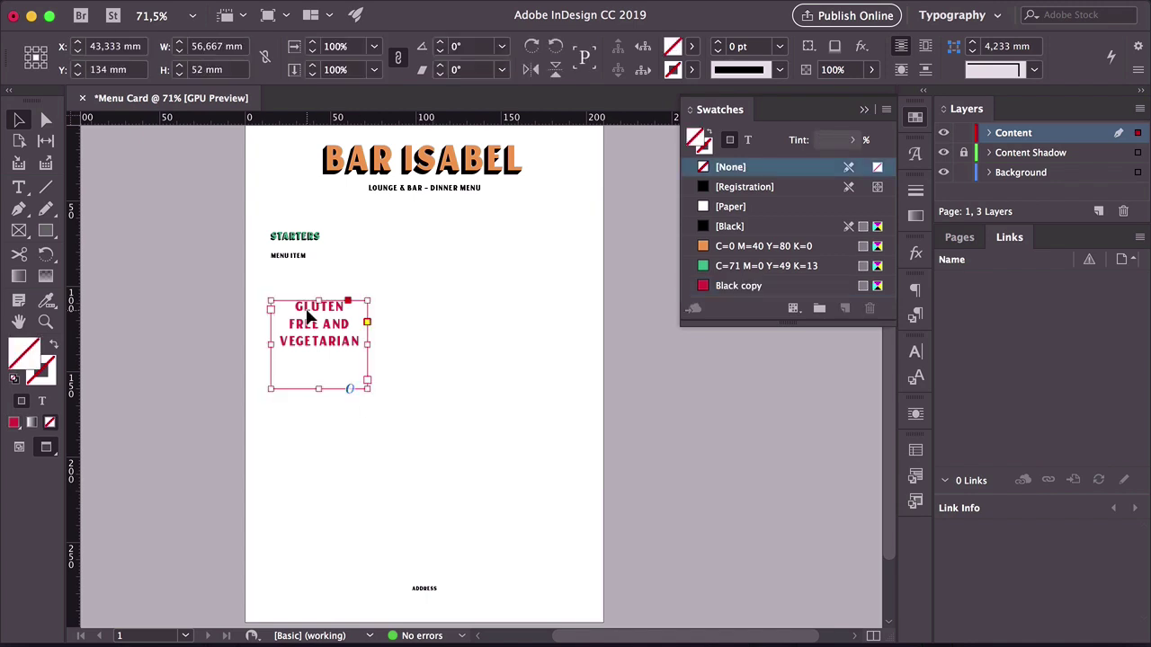
{"action": "right_click", "coordinate": [311, 323]}
{"action": "left_click", "coordinate": [352, 86]}
{"action": "left_click", "coordinate": [963, 134]}
{"action": "right_click", "coordinate": [456, 348]}
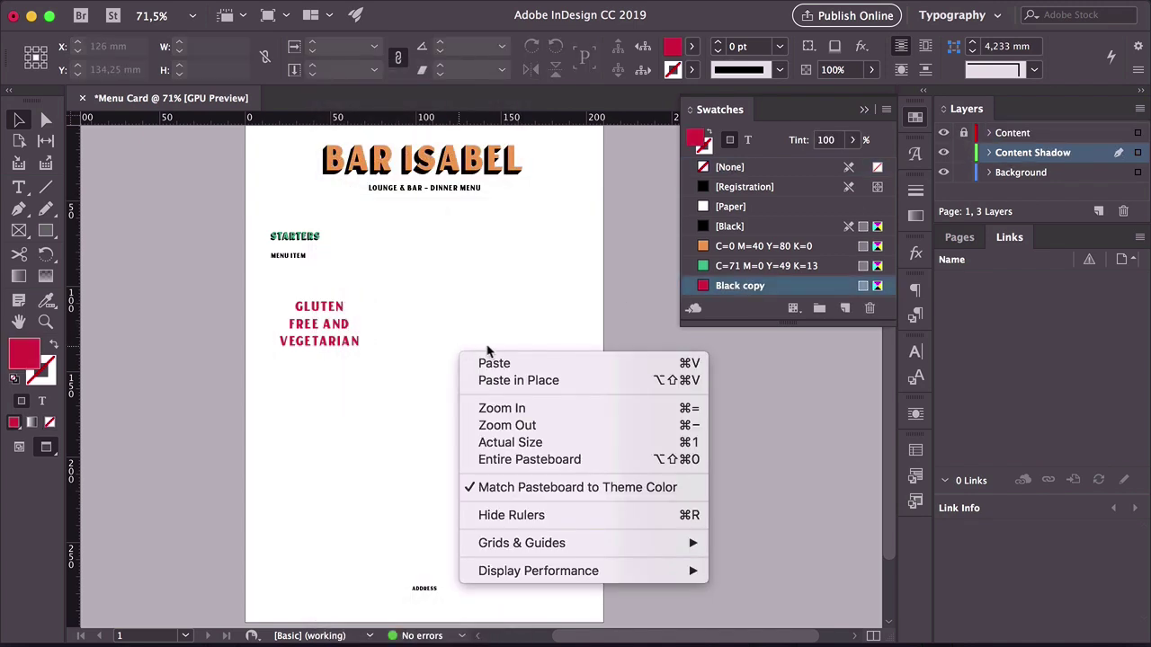
{"action": "left_click", "coordinate": [532, 381]}
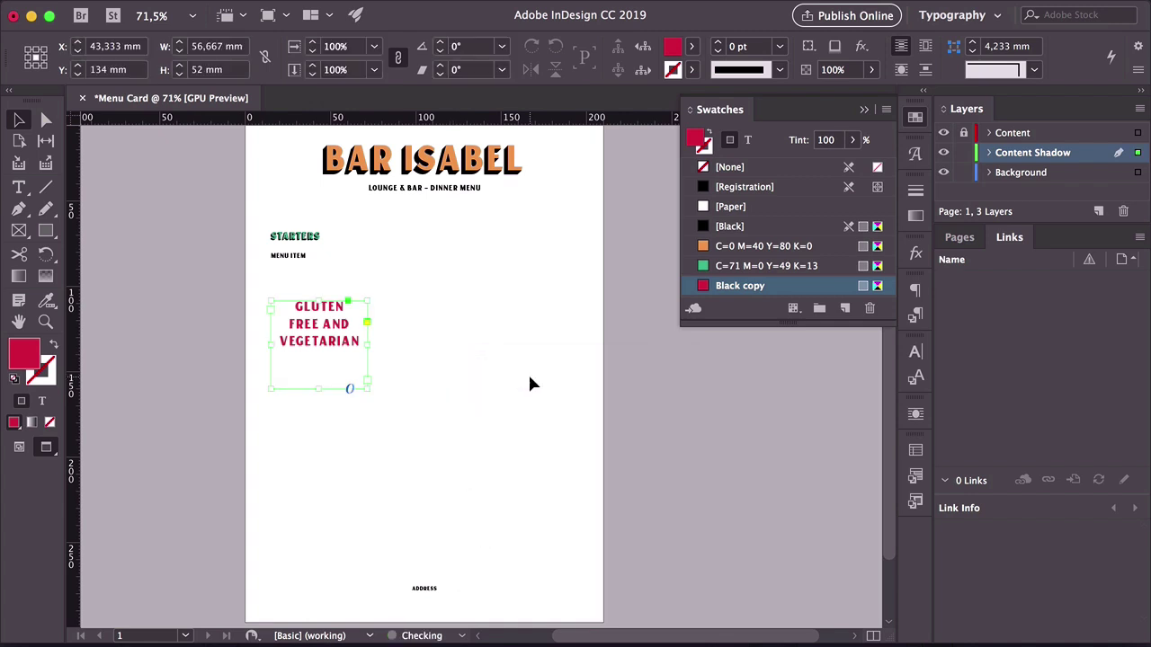
Set the pasted note copy to the Shadow font style with a black fill
{"action": "double_click", "coordinate": [321, 342]}
{"action": "key", "text": "super+a"}
{"action": "left_click", "coordinate": [185, 70]}
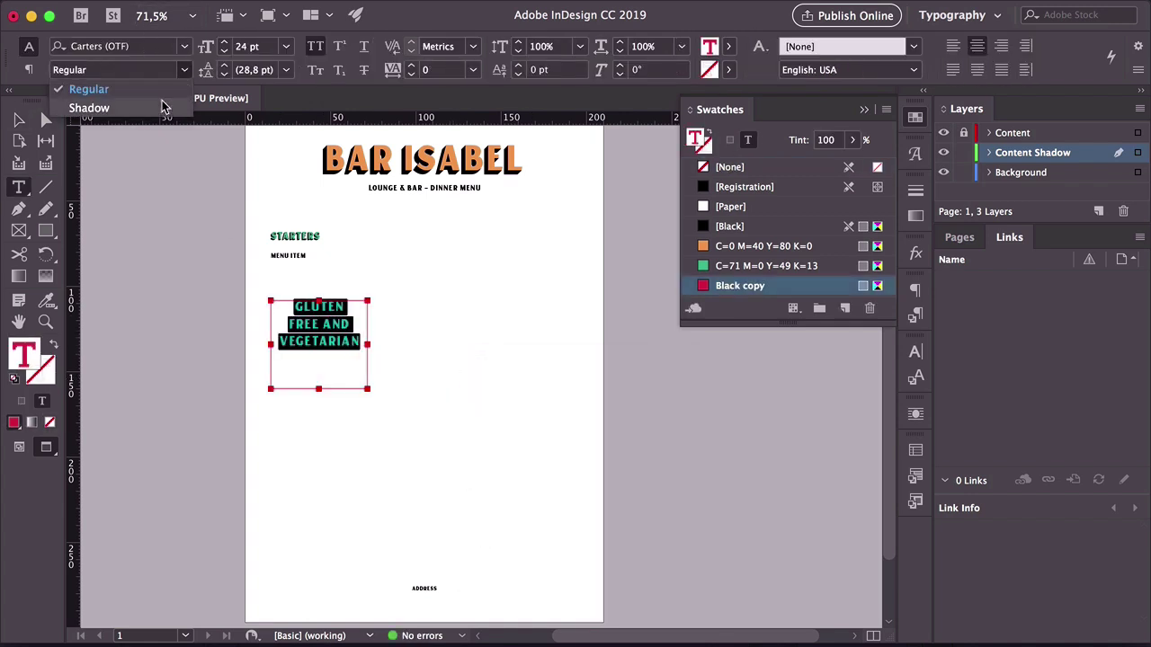
{"action": "left_click", "coordinate": [166, 107]}
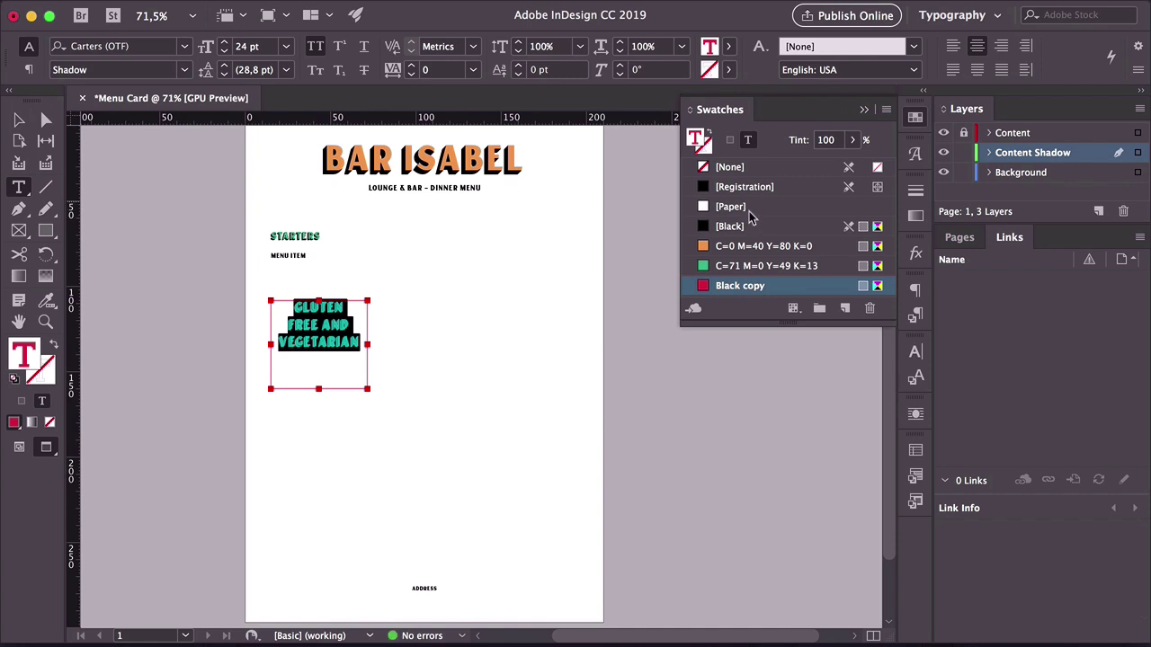
{"action": "left_click", "coordinate": [730, 226]}
{"action": "left_click", "coordinate": [18, 120]}
{"action": "left_click", "coordinate": [187, 309]}
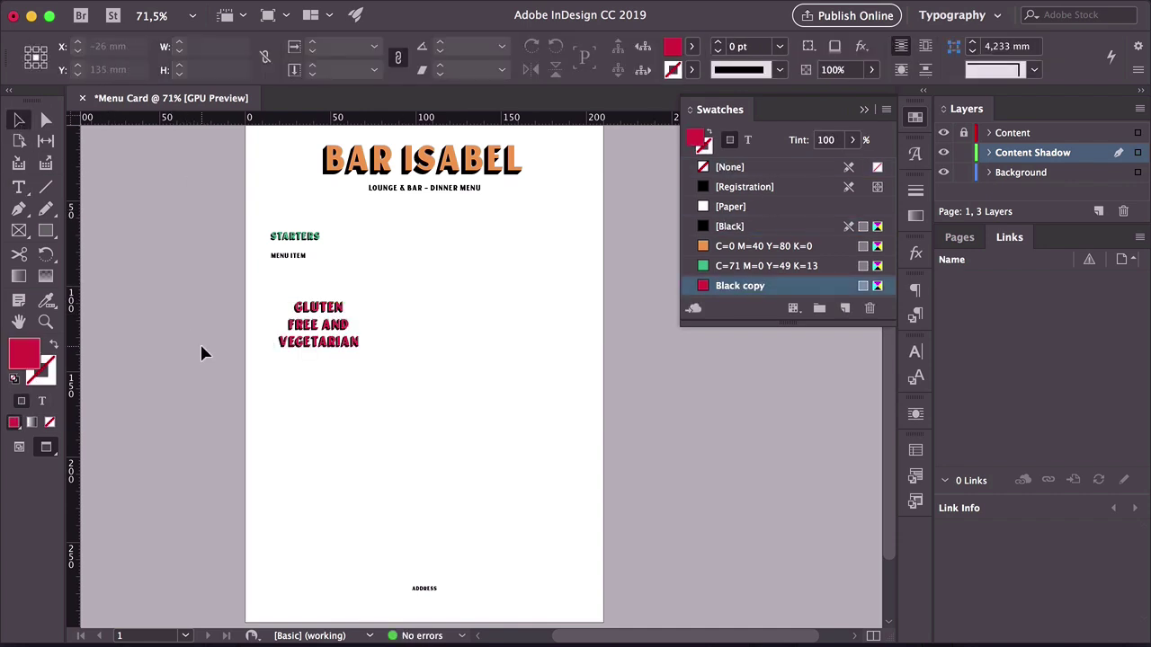
Unlock Content and shorten the crimson note's frame to about 30.75 mm tall
{"action": "left_click", "coordinate": [297, 337]}
{"action": "left_click", "coordinate": [962, 133]}
{"action": "left_click", "coordinate": [415, 342]}
{"action": "left_click", "coordinate": [346, 368]}
{"action": "left_click_drag", "start_coordinate": [317, 388], "coordinate": [322, 352]}
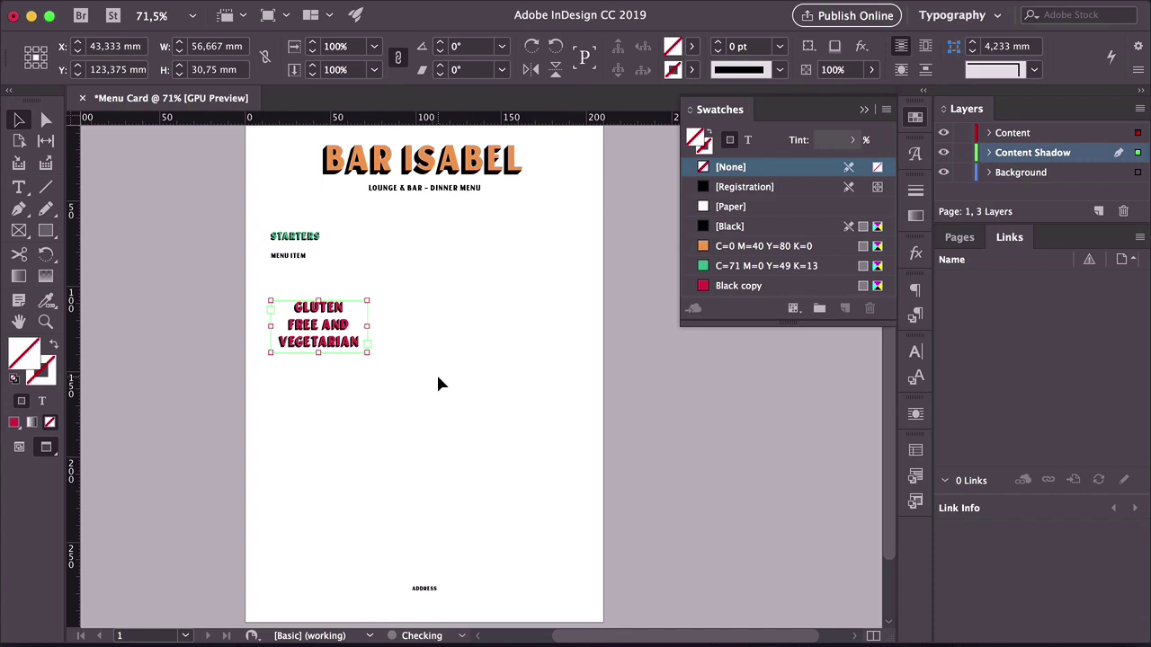
Alt-drag a copy of the STARTERS heading down below the gluten-free note
{"action": "left_click", "coordinate": [438, 377]}
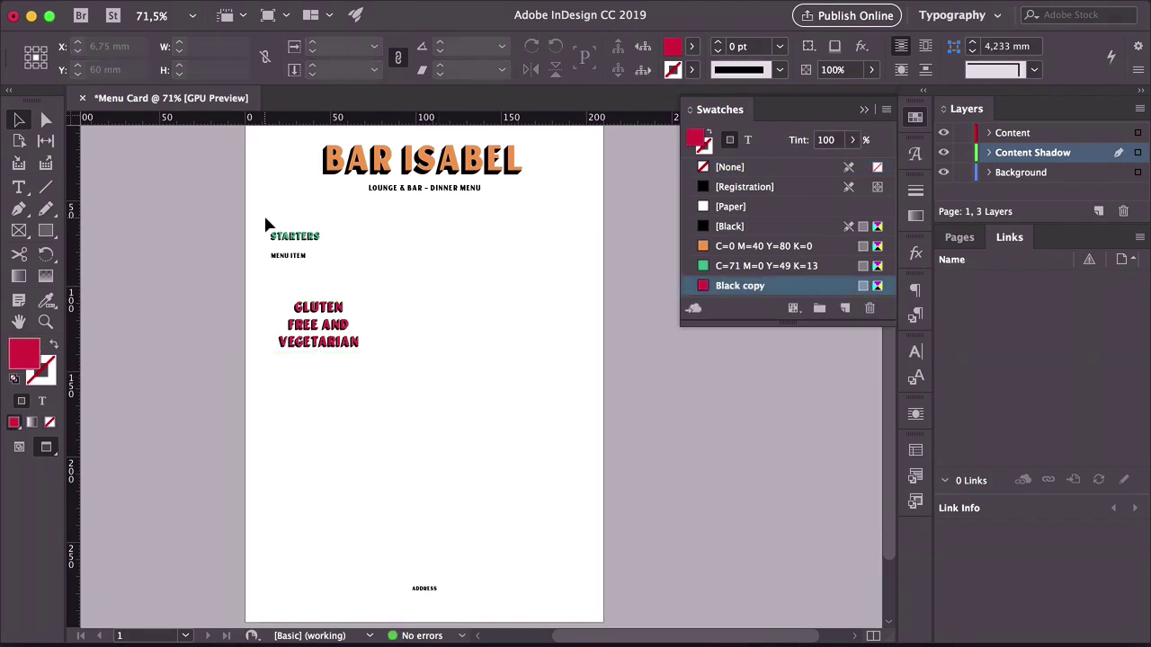
{"action": "left_click", "coordinate": [322, 237]}
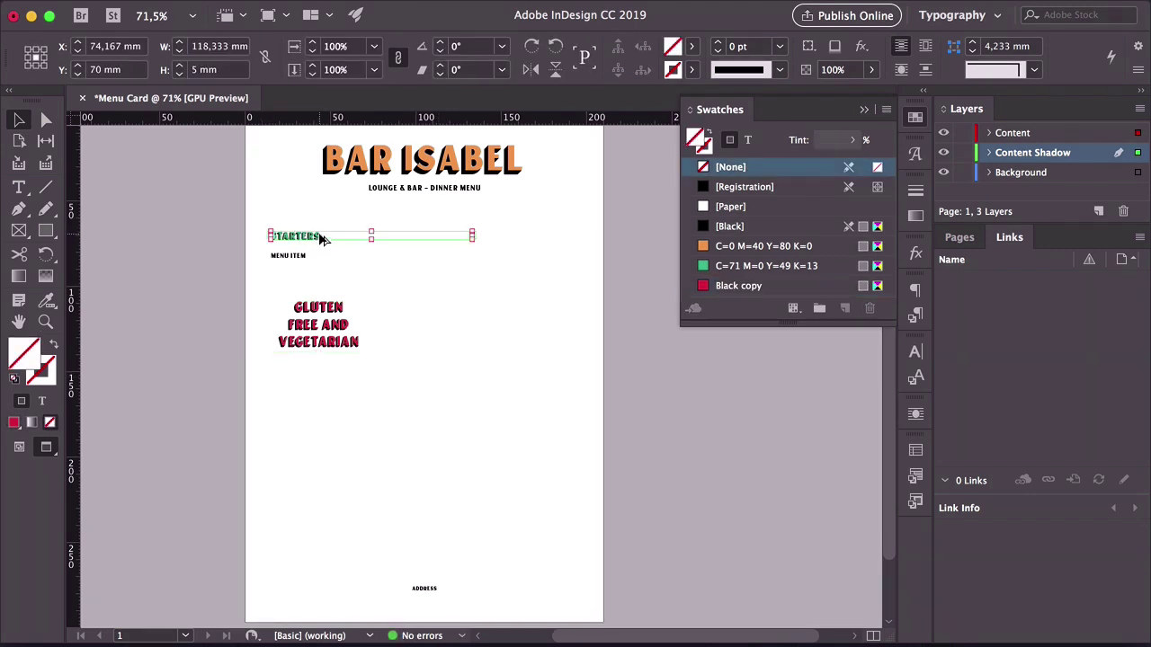
{"action": "left_click_drag", "start_coordinate": [321, 237], "coordinate": [332, 406]}
{"action": "left_click", "coordinate": [342, 414]}
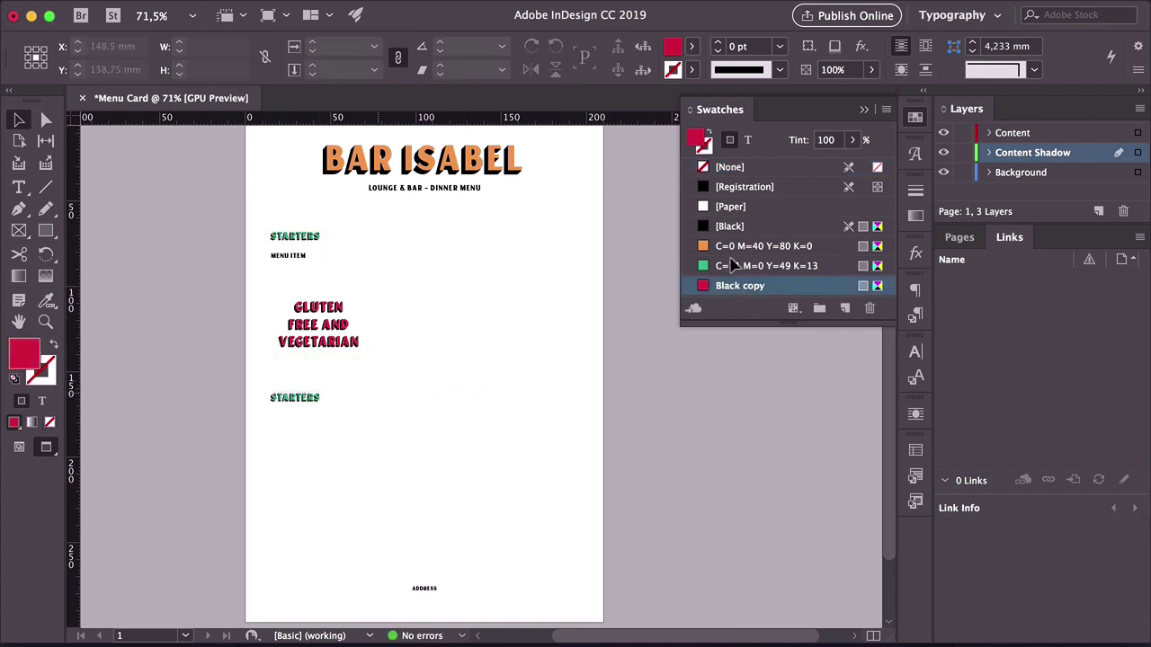
Retype the lower STARTERS copy as DRINKS
{"action": "key", "text": "z"}
{"action": "left_click", "coordinate": [297, 406]}
{"action": "key", "text": "v"}
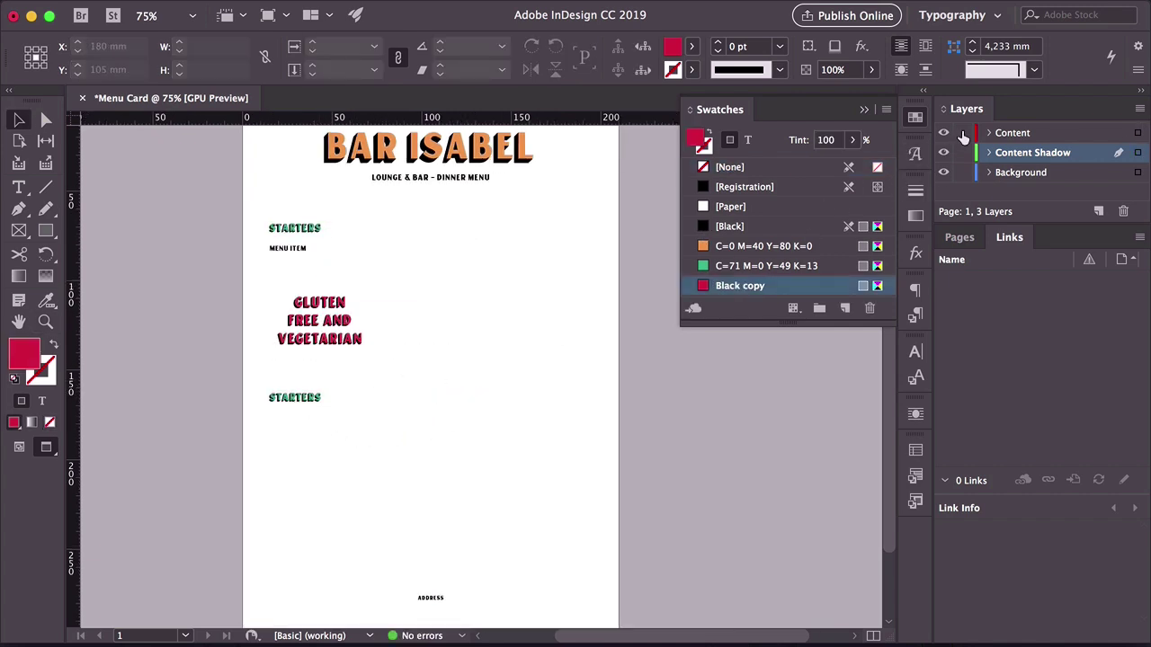
{"action": "left_click", "coordinate": [291, 406]}
{"action": "left_click", "coordinate": [489, 421]}
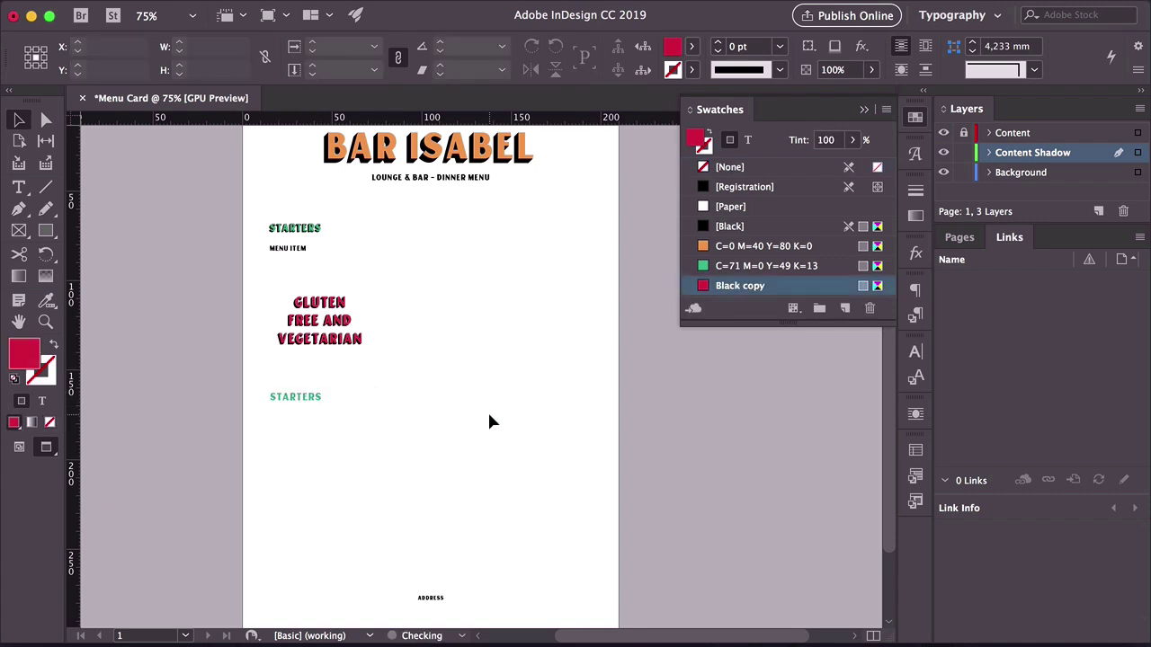
{"action": "double_click", "coordinate": [315, 401]}
{"action": "type", "text": "DRINKS"}
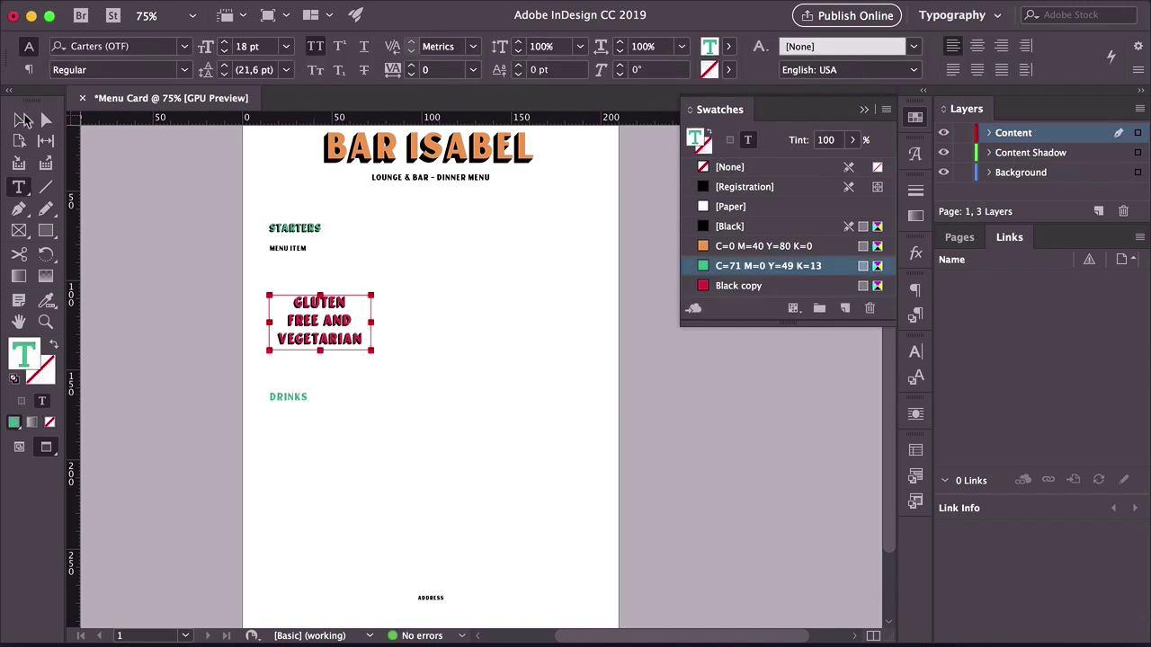
{"action": "key", "text": "Escape"}
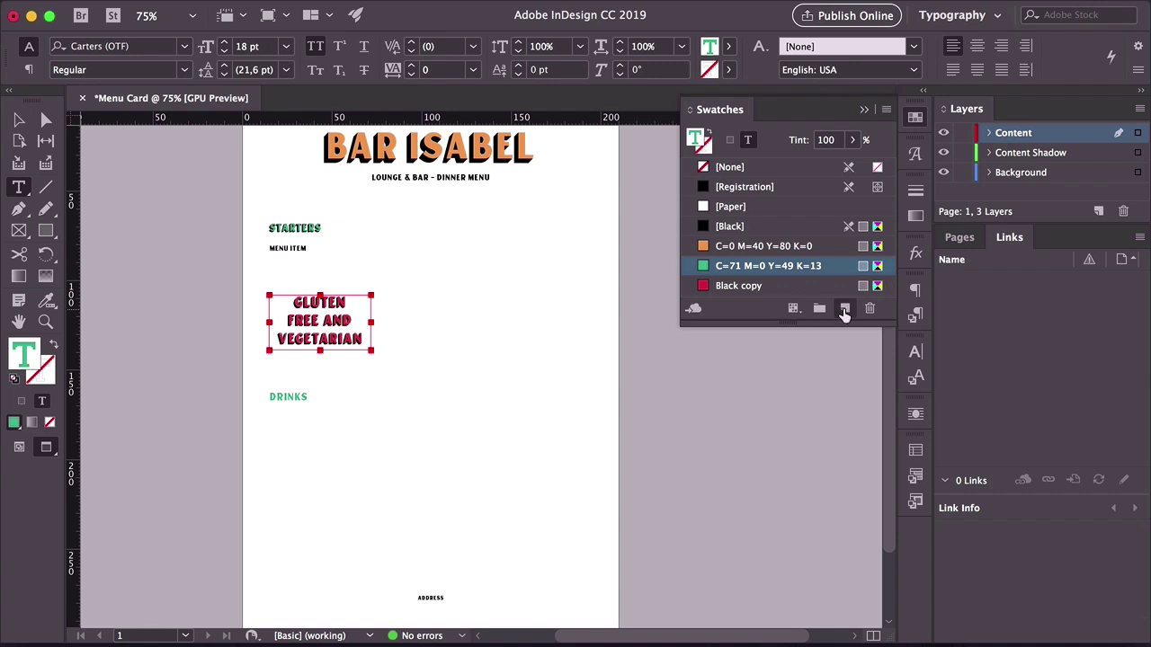
Duplicate the green swatch, make it cyan C=71 M=0 Y=0 K=0, and colour DRINKS with it
{"action": "left_click", "coordinate": [845, 308]}
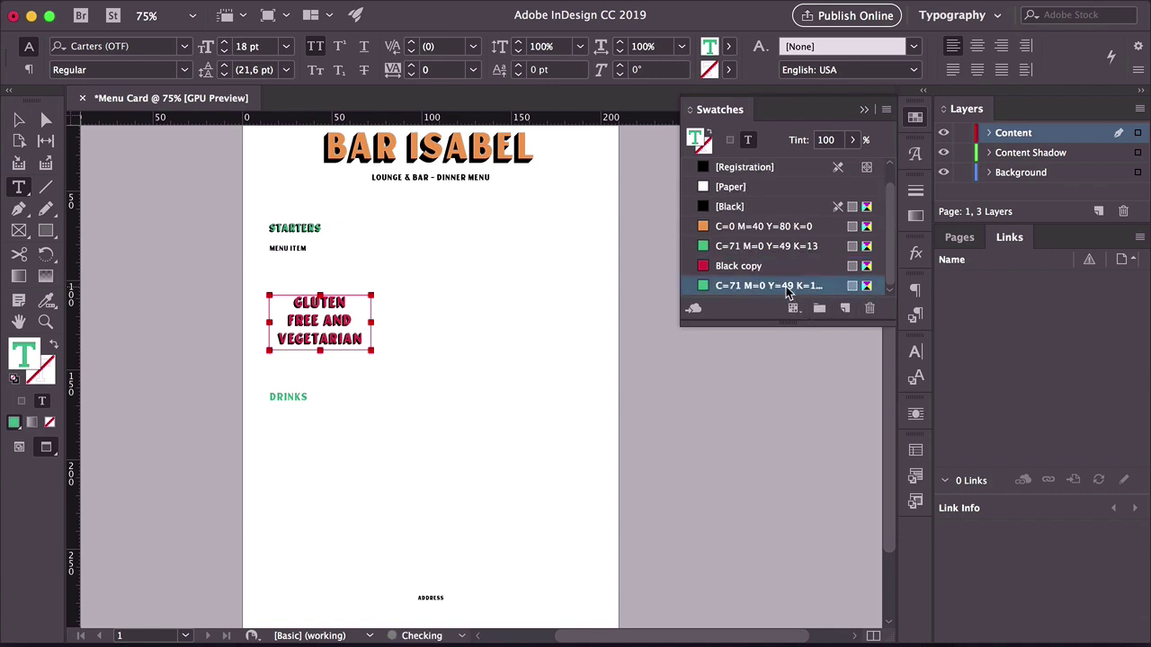
{"action": "double_click", "coordinate": [786, 286]}
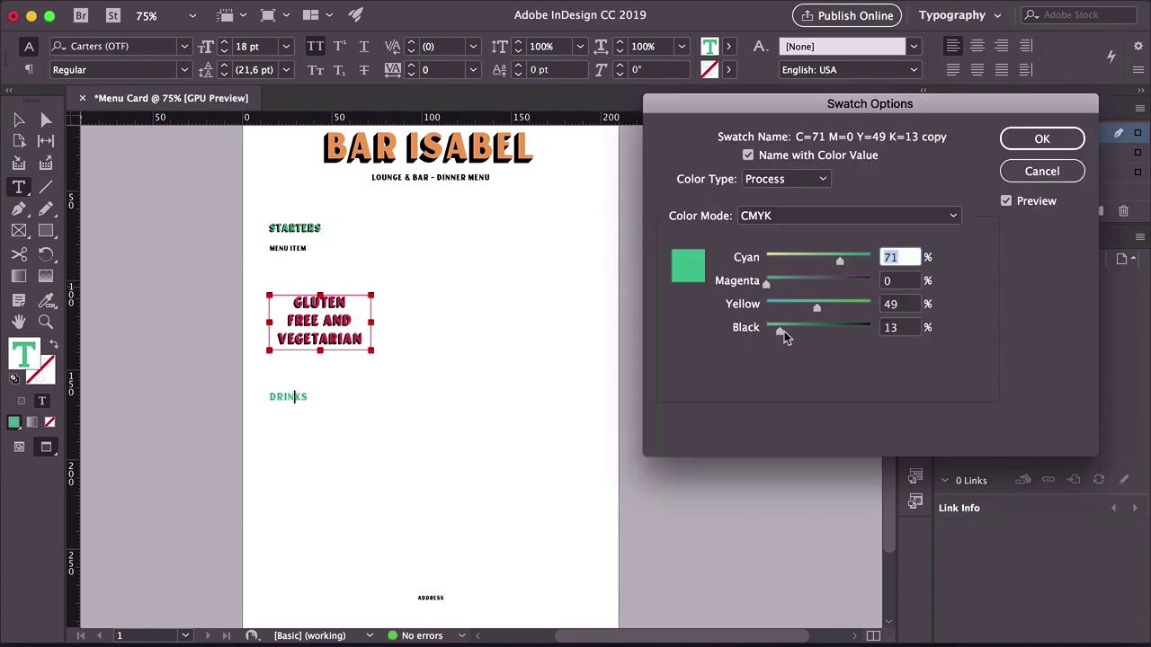
{"action": "left_click_drag", "start_coordinate": [775, 329], "coordinate": [730, 304]}
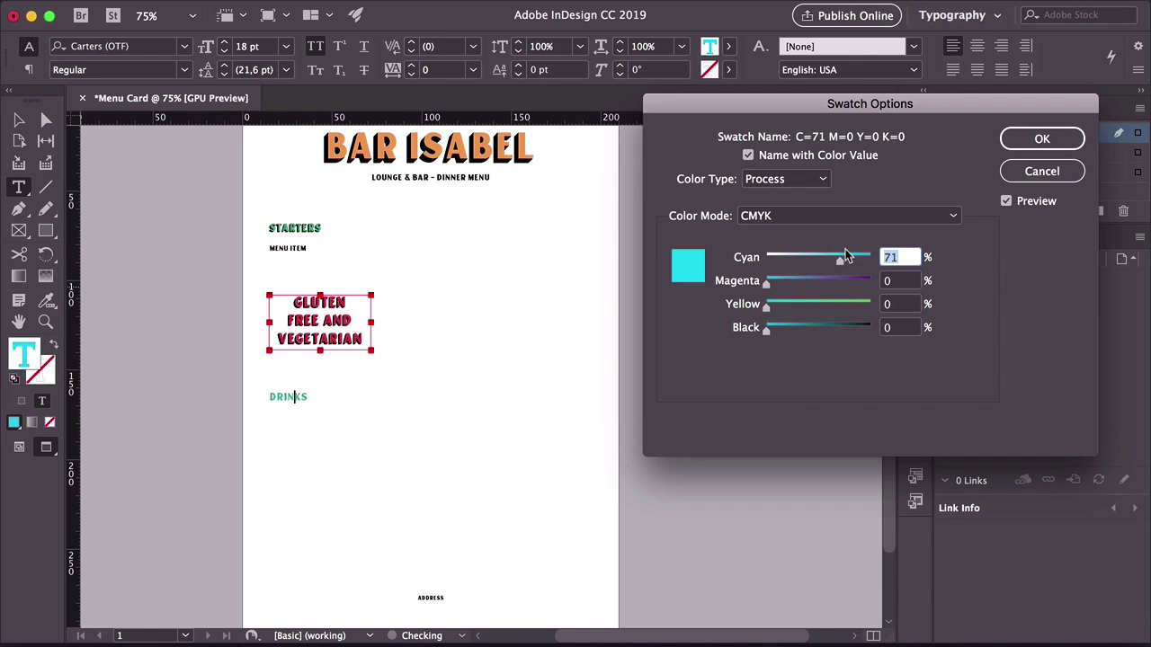
{"action": "key", "text": "Return"}
{"action": "double_click", "coordinate": [289, 396]}
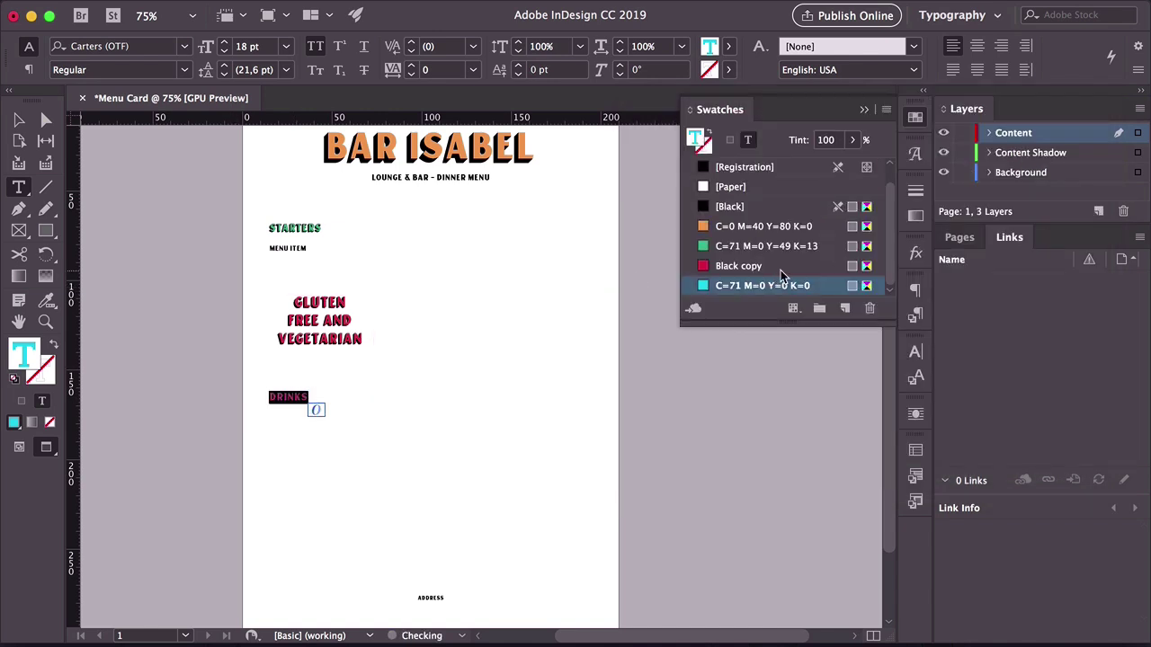
{"action": "key", "text": "Escape"}
{"action": "left_click", "coordinate": [305, 391]}
{"action": "key", "text": "z"}
{"action": "left_click", "coordinate": [337, 429]}
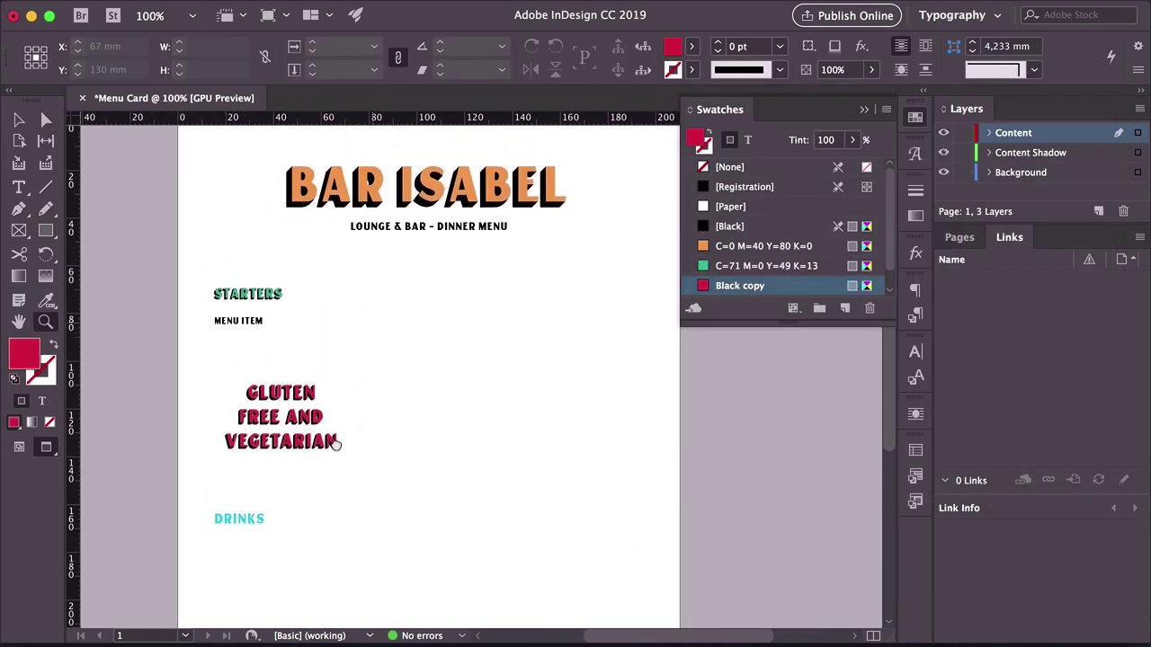
{"action": "key", "text": "v"}
{"action": "key", "text": "super+minus"}
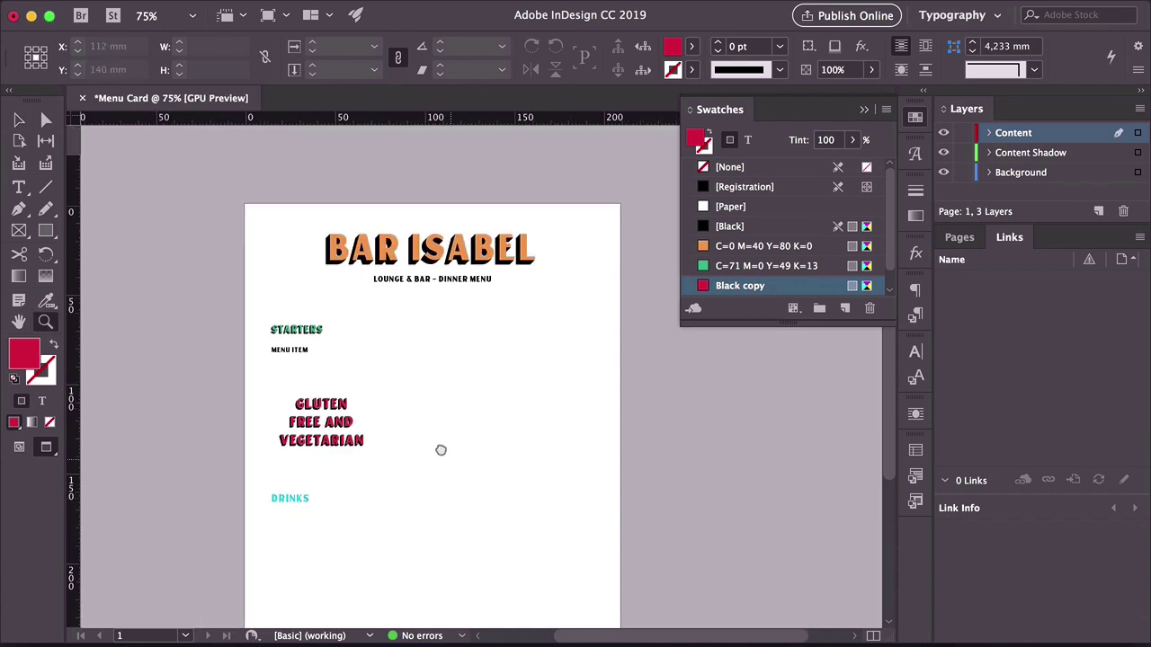
Rename the red Black copy swatch to its values C=0 M=85 Y=77 K=0 using Name with Color Value
{"action": "left_click_drag", "start_coordinate": [779, 327], "coordinate": [792, 406]}
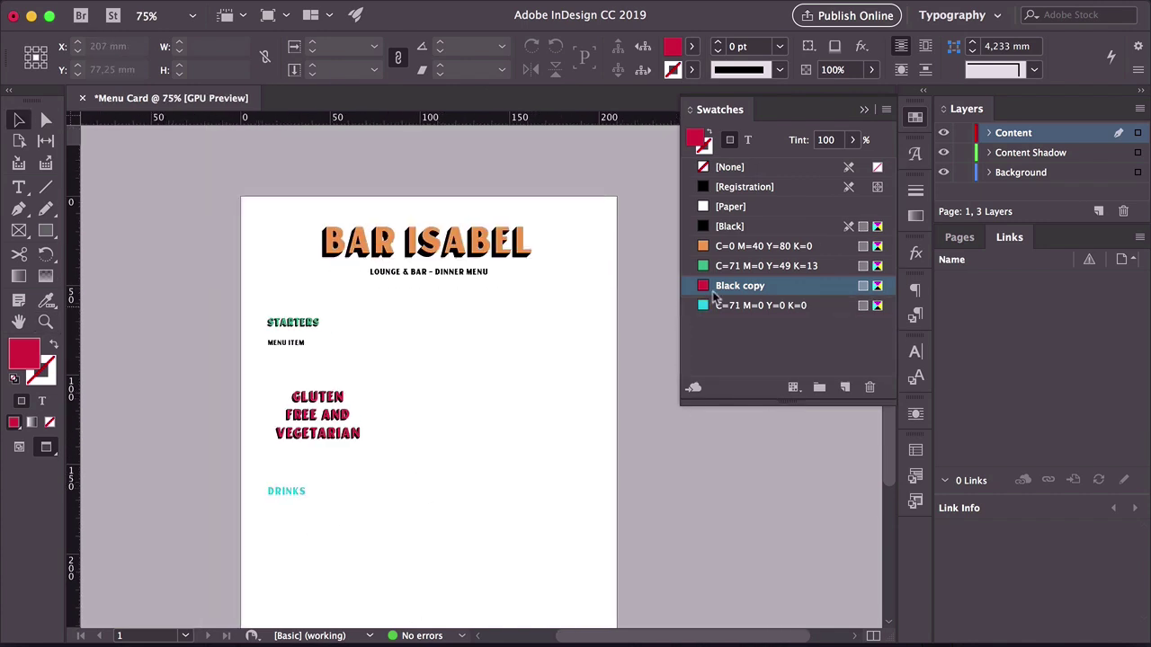
{"action": "double_click", "coordinate": [769, 286]}
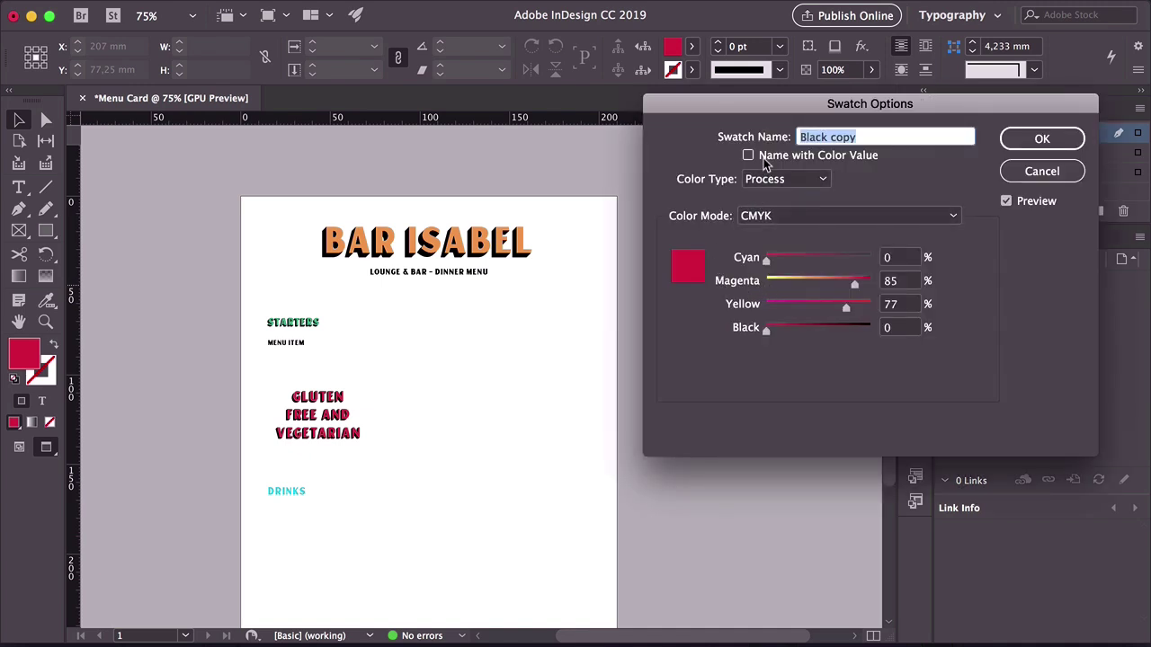
{"action": "left_click", "coordinate": [762, 156]}
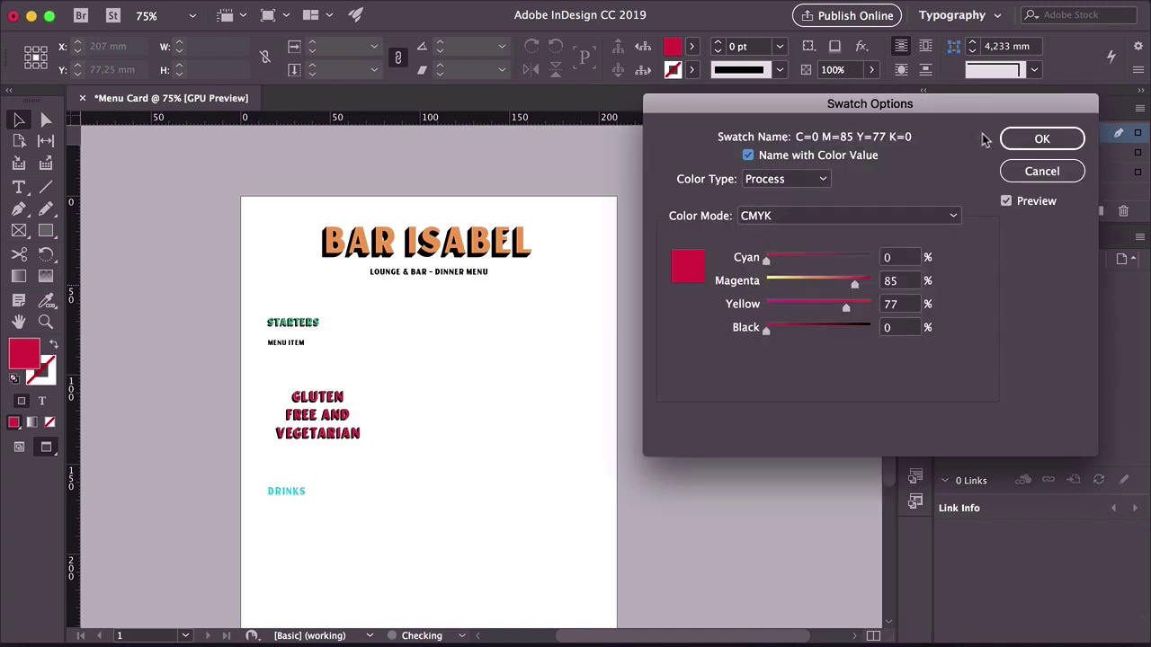
{"action": "left_click", "coordinate": [1041, 139]}
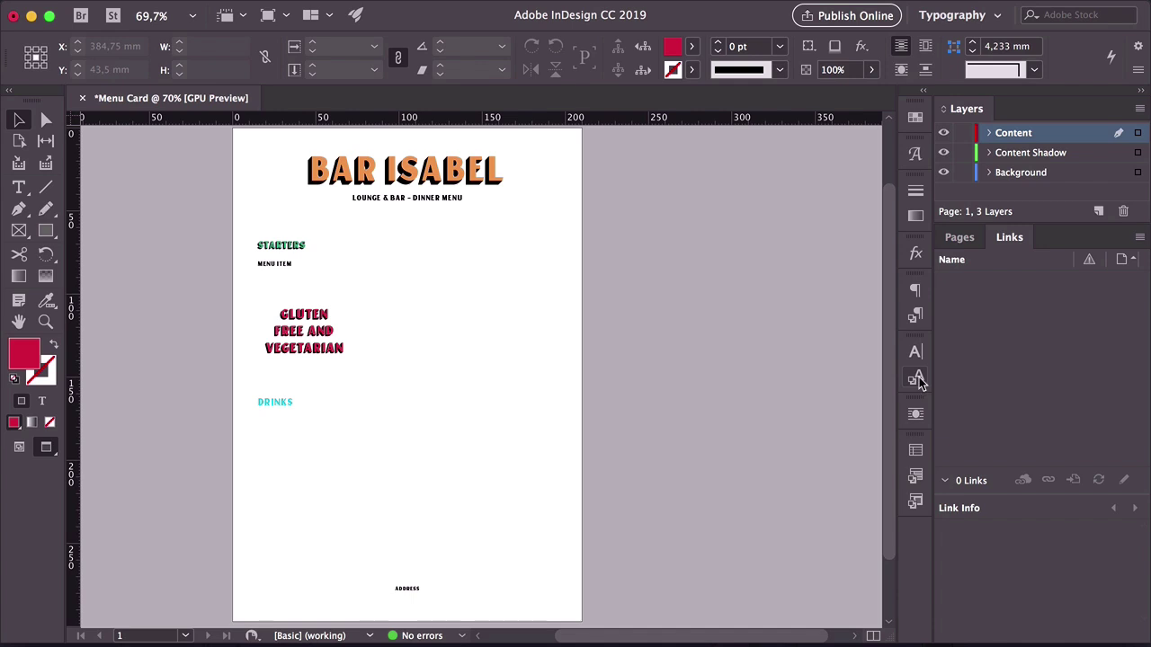
In Paragraph Styles, move Restaurant Name higher in the list
{"action": "left_click", "coordinate": [915, 376]}
{"action": "left_click", "coordinate": [915, 315]}
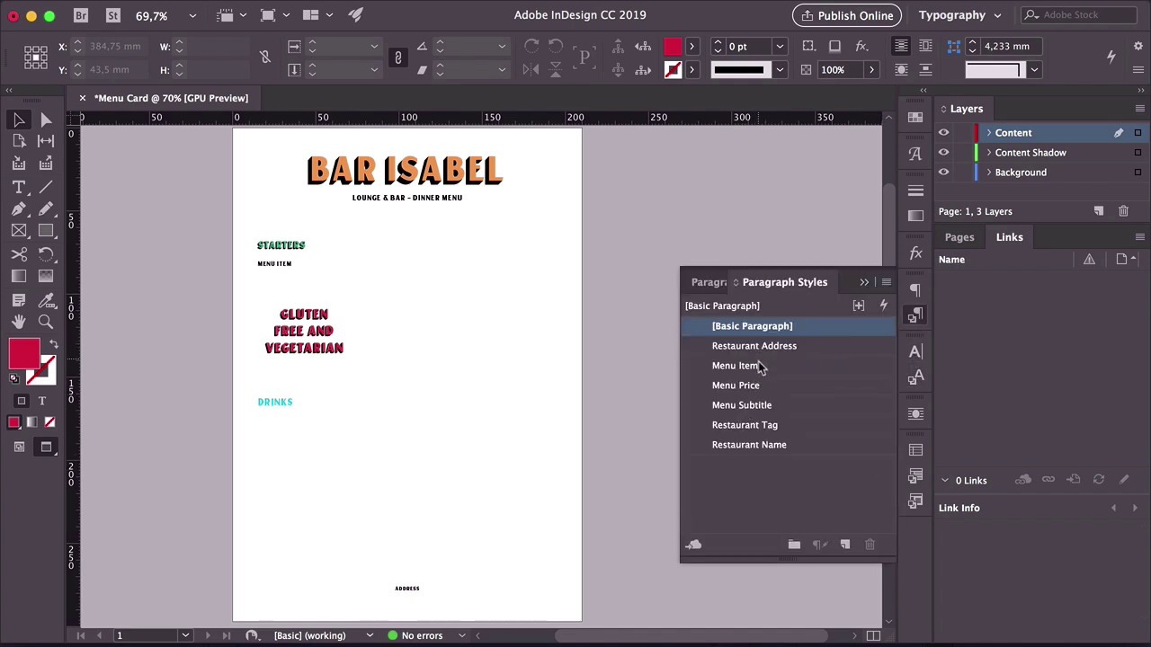
{"action": "left_click_drag", "start_coordinate": [753, 446], "coordinate": [773, 353]}
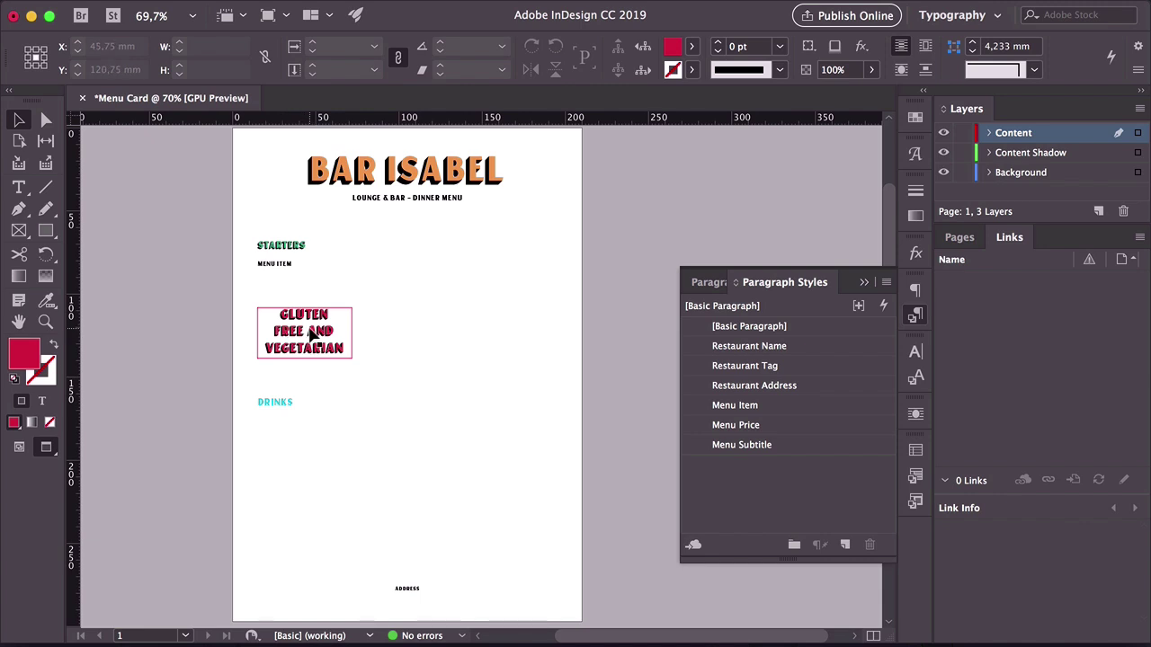
Create a Menu Side Text paragraph style from the gluten-free note's formatting
{"action": "double_click", "coordinate": [310, 334]}
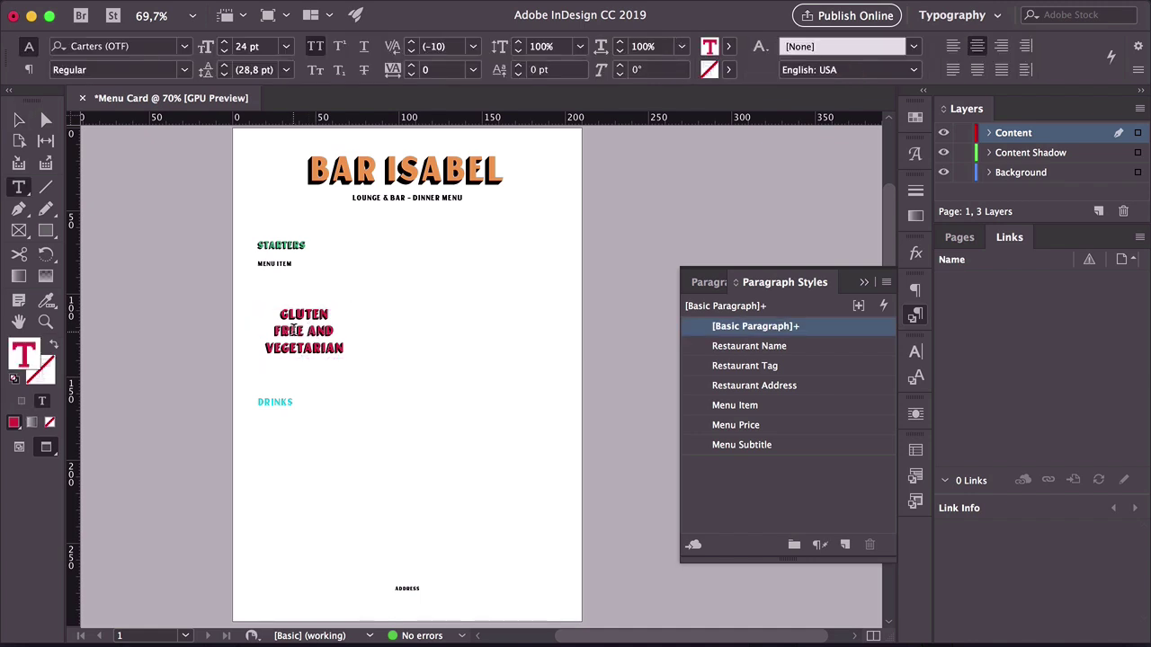
{"action": "left_click", "coordinate": [844, 543]}
{"action": "double_click", "coordinate": [757, 346]}
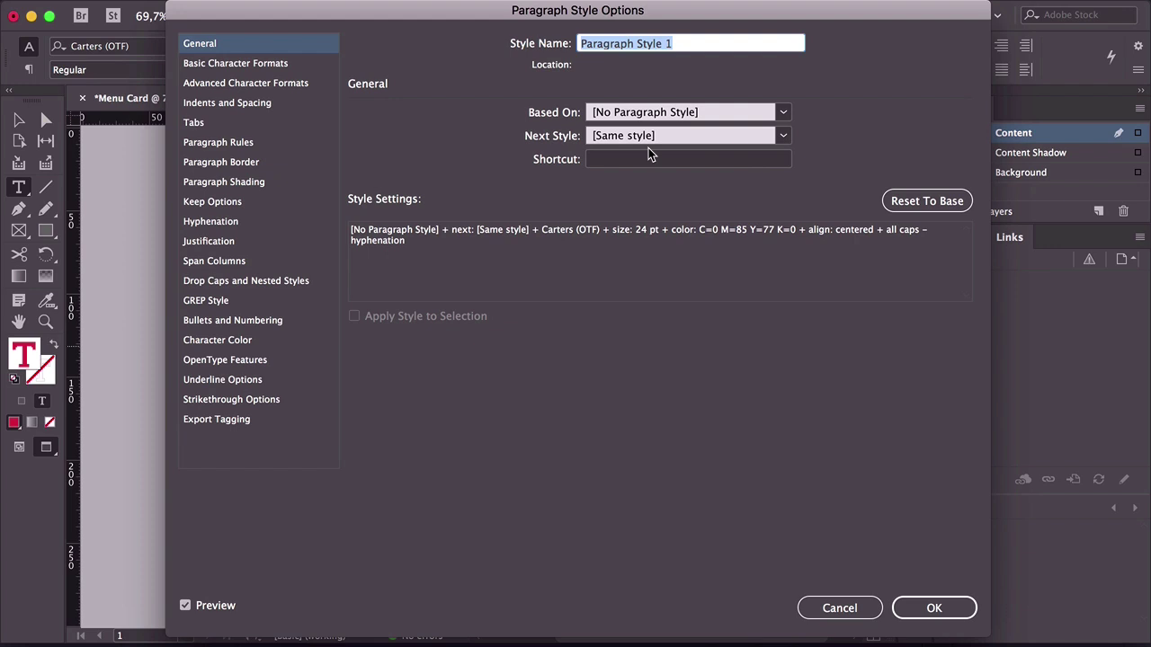
{"action": "type", "text": "Menu Side Text"}
{"action": "left_click", "coordinate": [934, 608]}
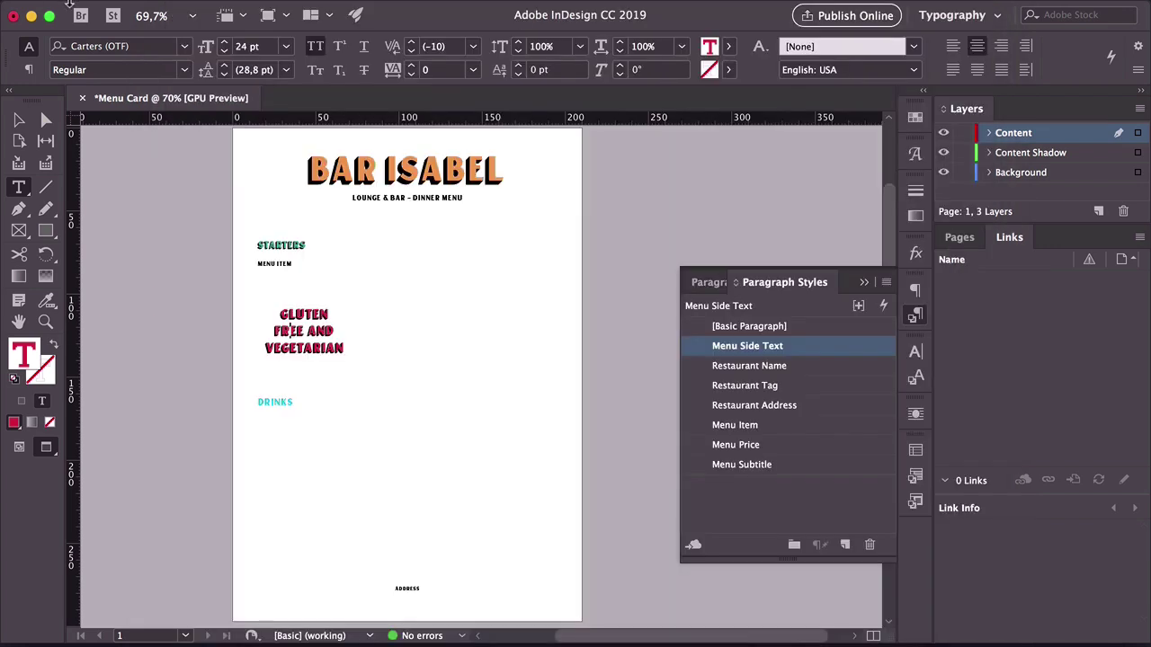
{"action": "key", "text": "Escape"}
Move Menu Side Text to the end and place Menu Subtitle above Menu Item
{"action": "left_click", "coordinate": [206, 259]}
{"action": "left_click_drag", "start_coordinate": [778, 347], "coordinate": [760, 404]}
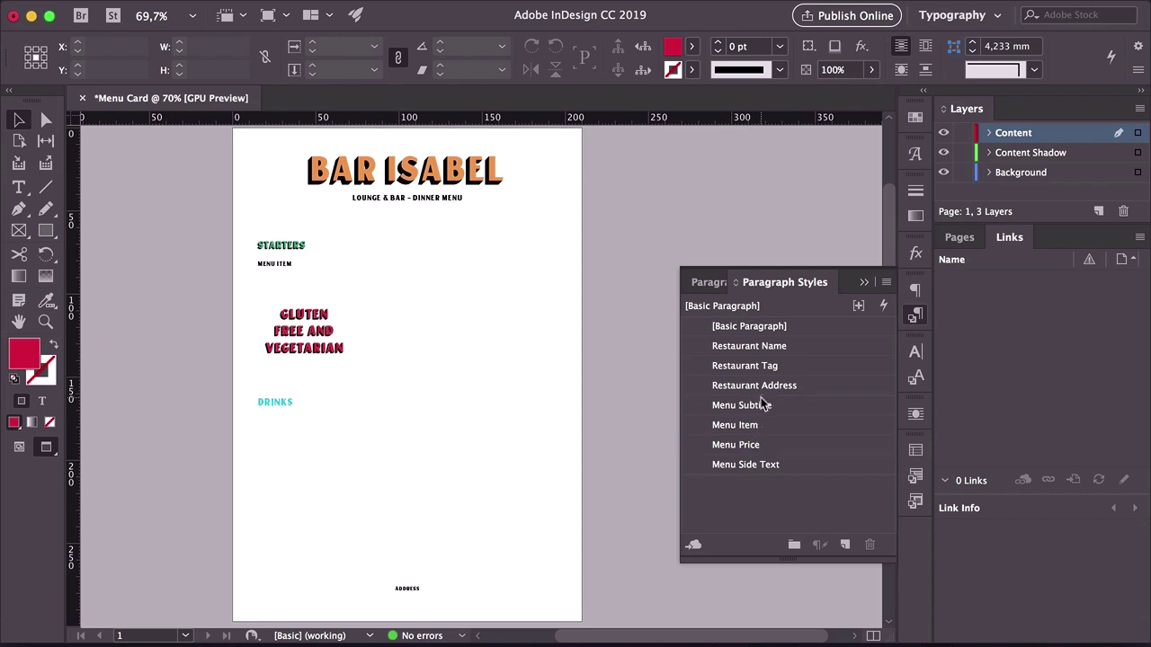
{"action": "left_click", "coordinate": [775, 496]}
Lock the Content layer and Paste in Place a DRINKS copy onto Content Shadow
{"action": "left_click", "coordinate": [915, 117]}
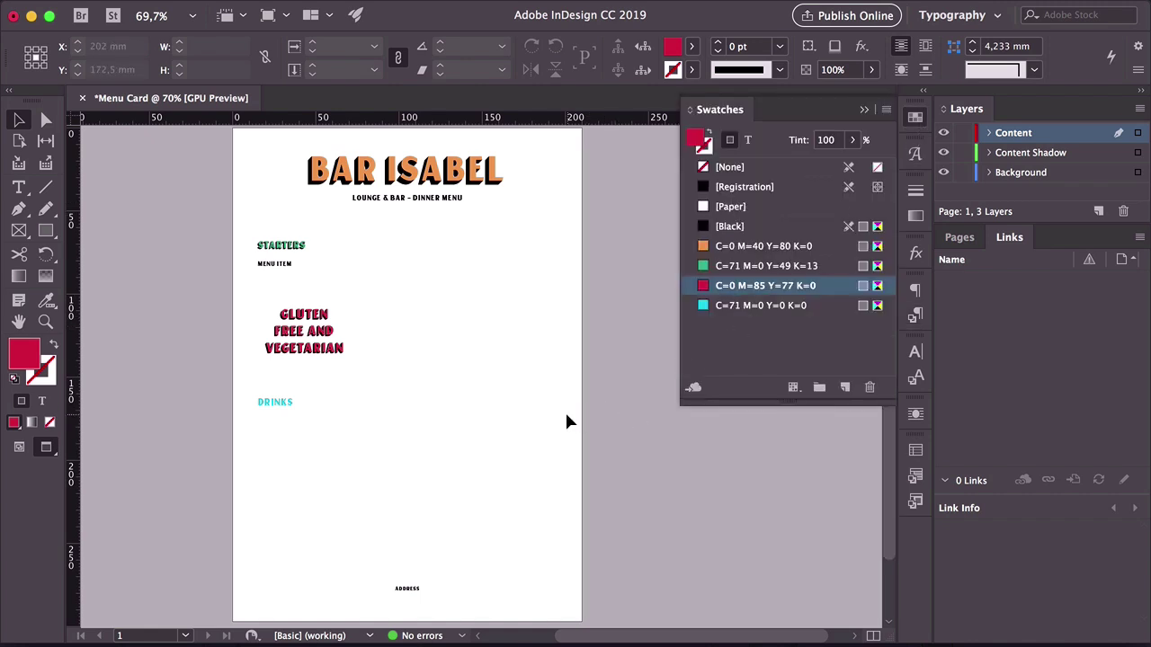
{"action": "left_click", "coordinate": [279, 402]}
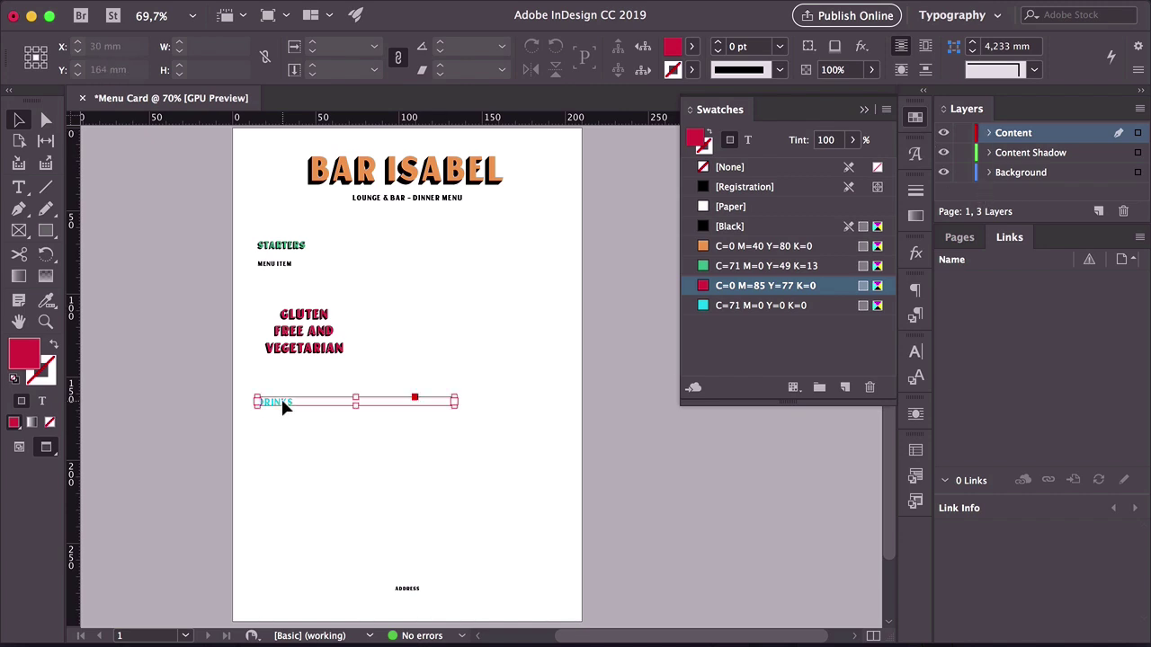
{"action": "left_click", "coordinate": [963, 132]}
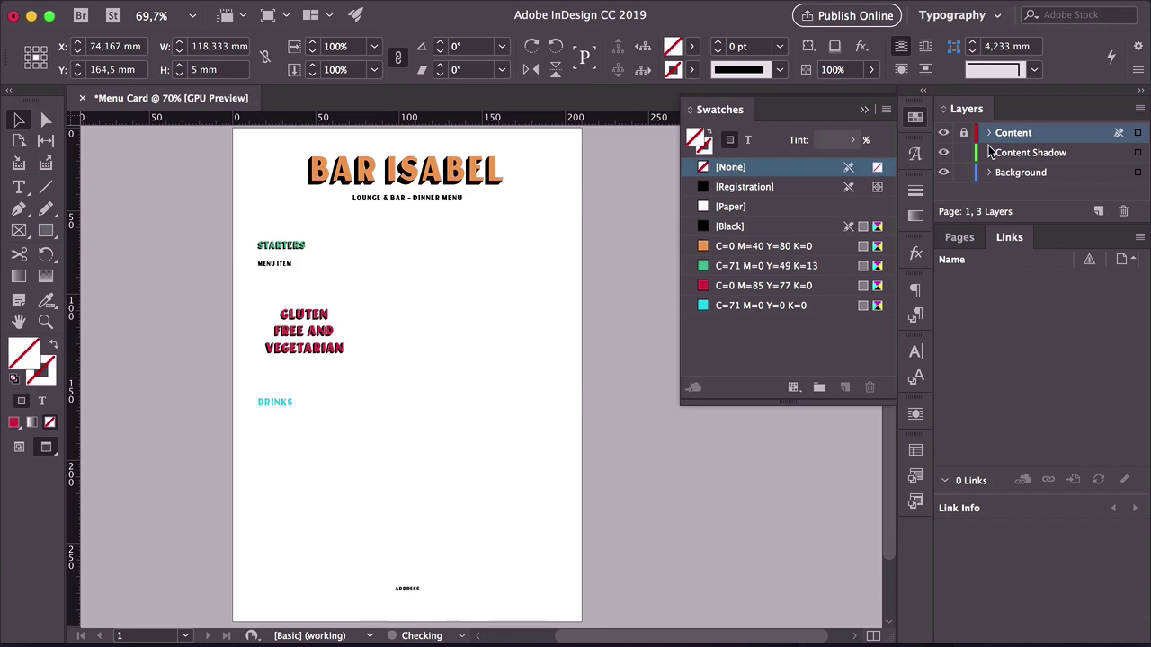
{"action": "left_click", "coordinate": [993, 153]}
{"action": "right_click", "coordinate": [335, 415]}
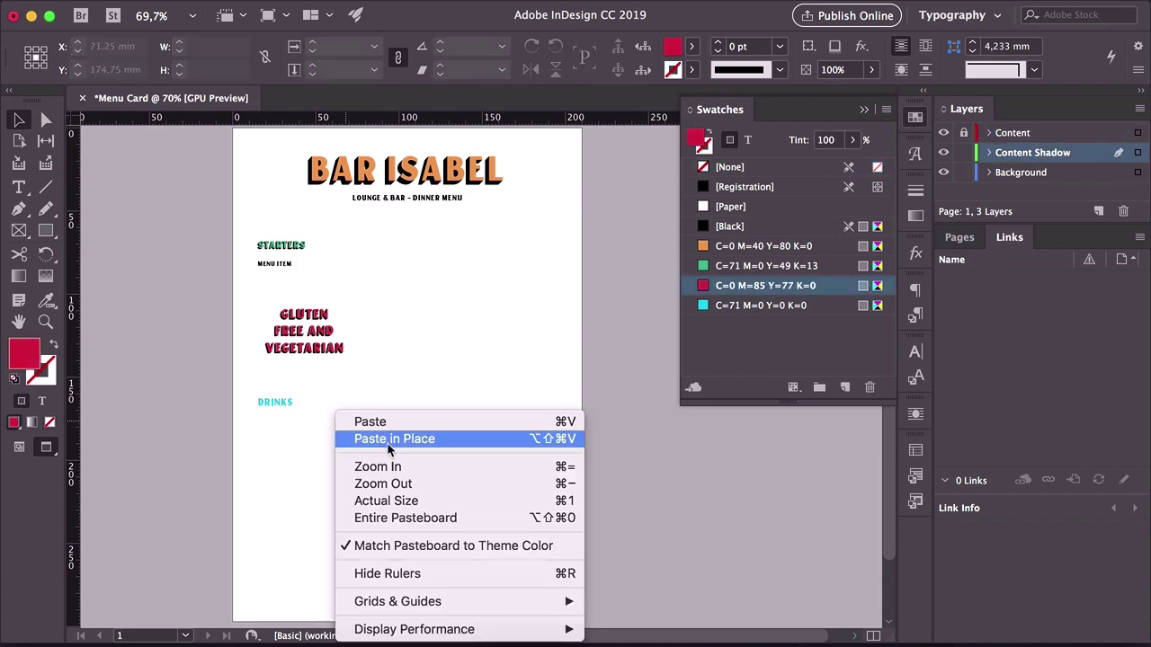
{"action": "left_click", "coordinate": [387, 440]}
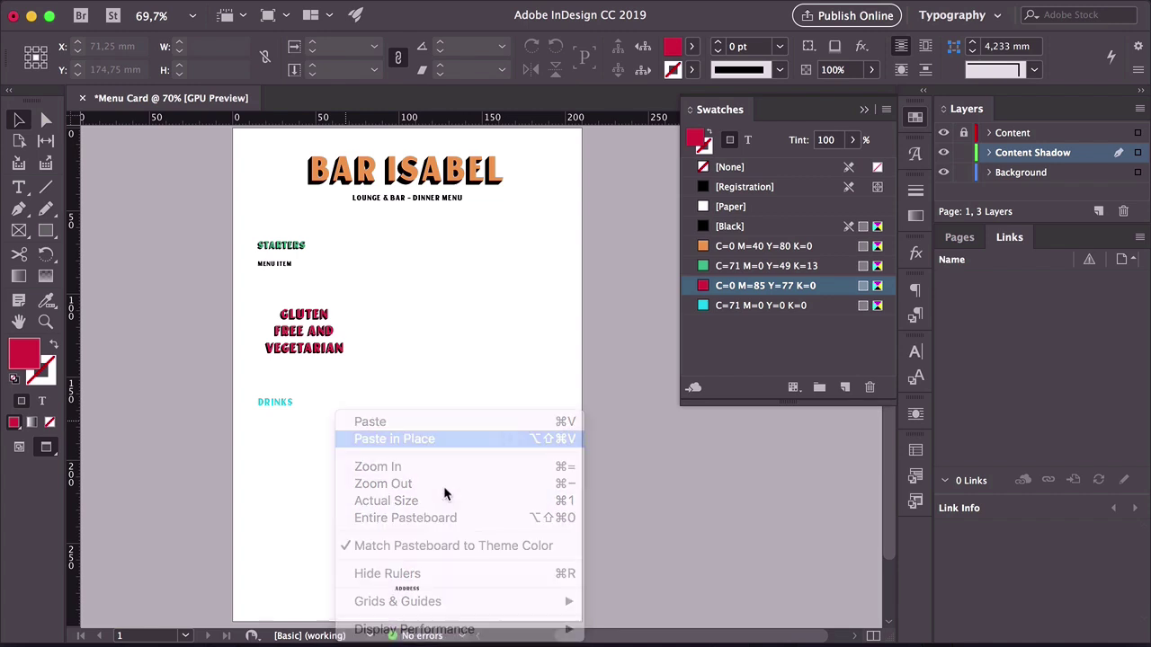
Set the DRINKS copy to Carters Shadow in [Black] and restore the red default fill
{"action": "double_click", "coordinate": [308, 398]}
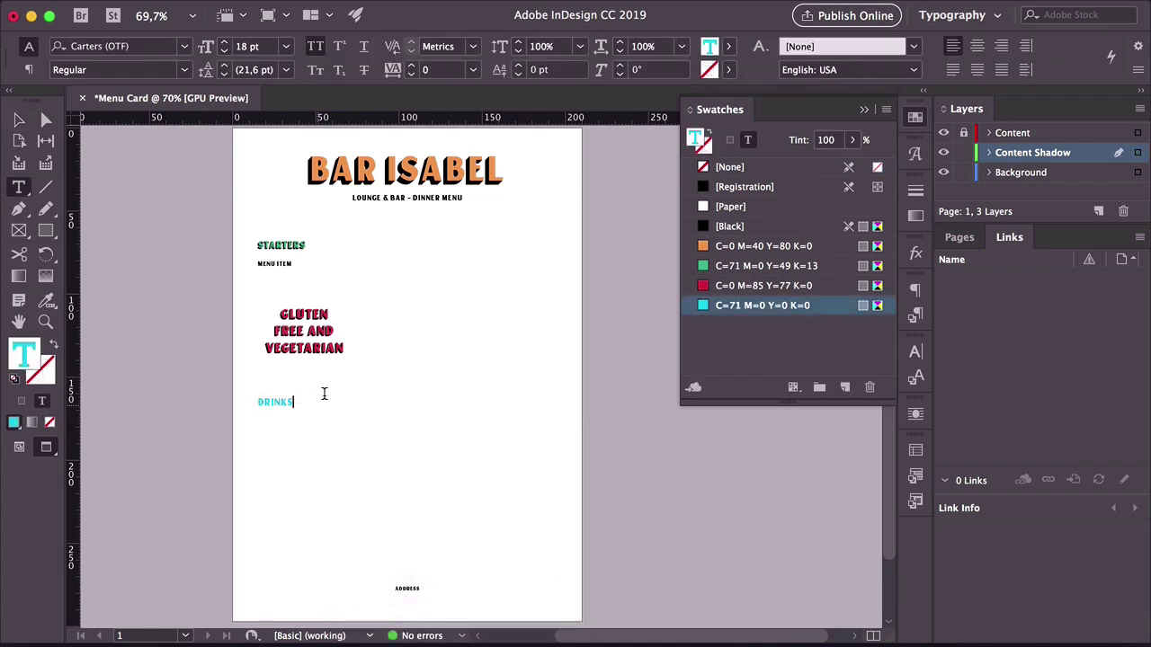
{"action": "key", "text": "super+a"}
{"action": "left_click", "coordinate": [184, 70]}
{"action": "left_click", "coordinate": [162, 106]}
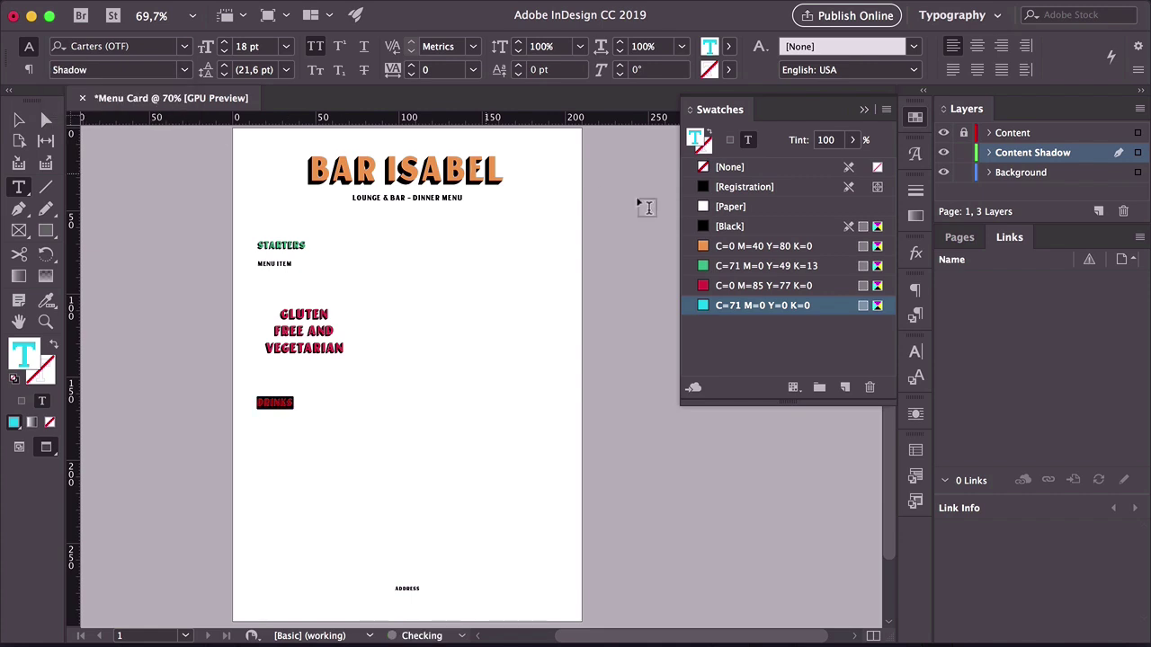
{"action": "left_click", "coordinate": [725, 227]}
{"action": "left_click", "coordinate": [19, 121]}
{"action": "left_click", "coordinate": [467, 450]}
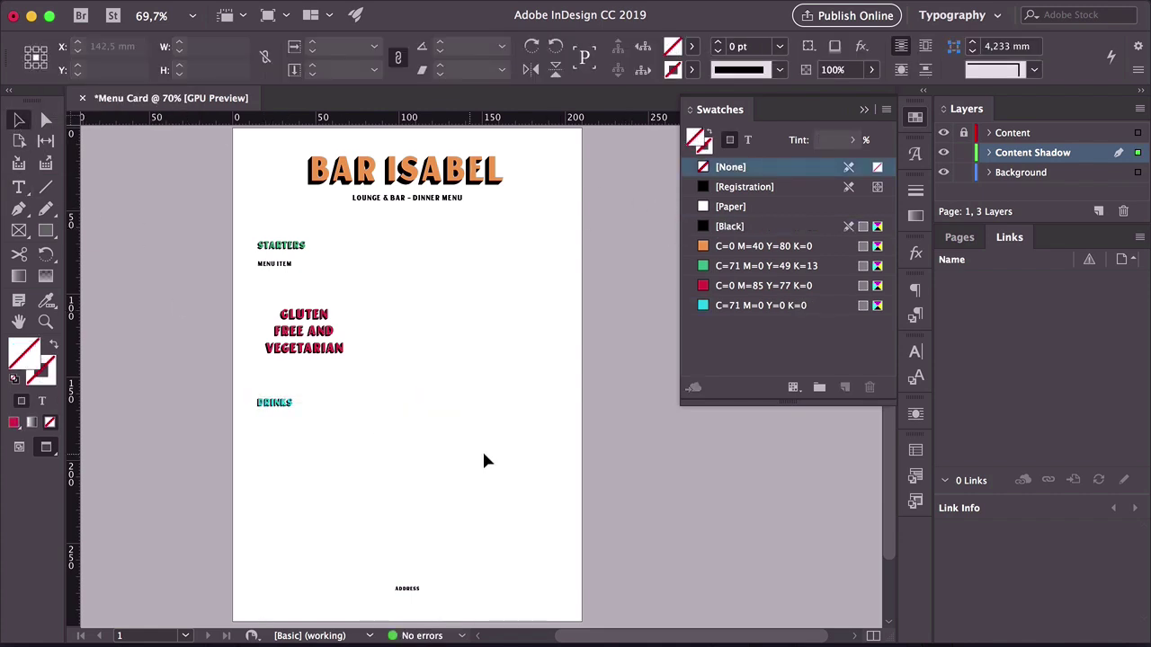
{"action": "left_click", "coordinate": [765, 285]}
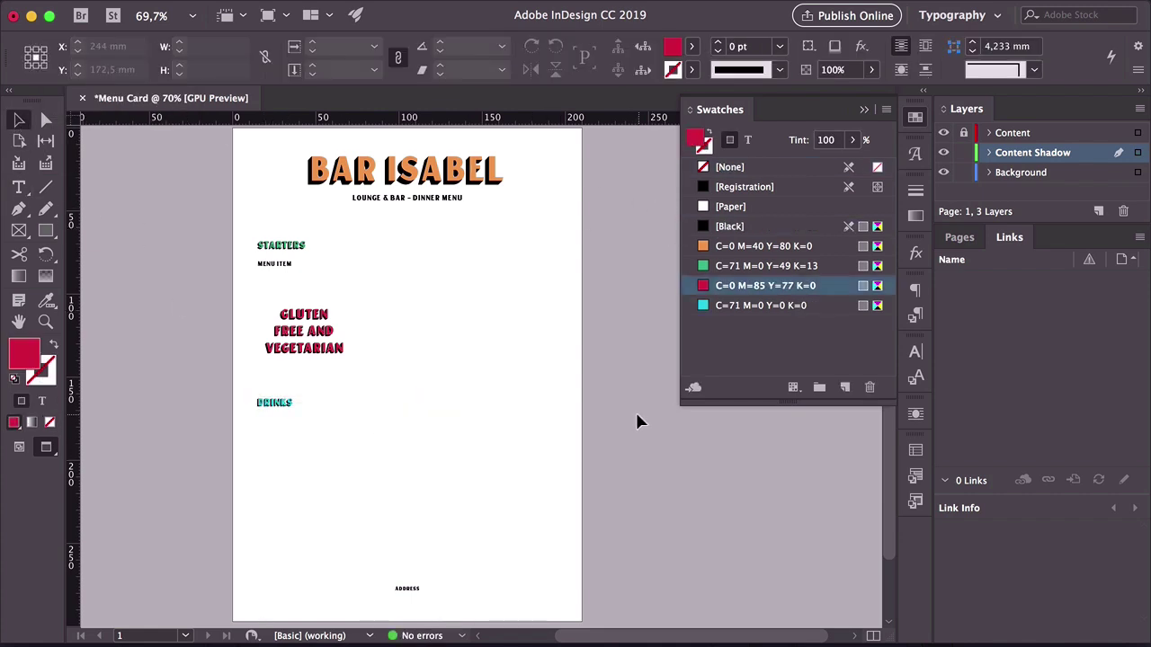
{"action": "left_click", "coordinate": [274, 404]}
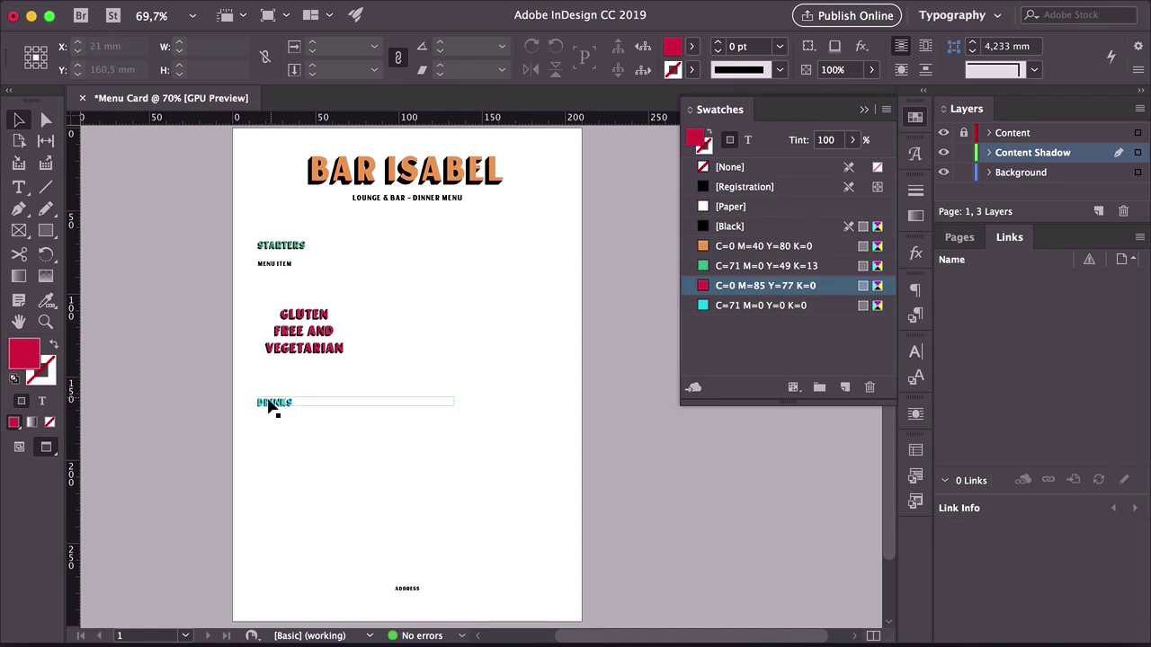
Lock both the Content Shadow and Content layers
{"action": "left_click", "coordinate": [964, 132]}
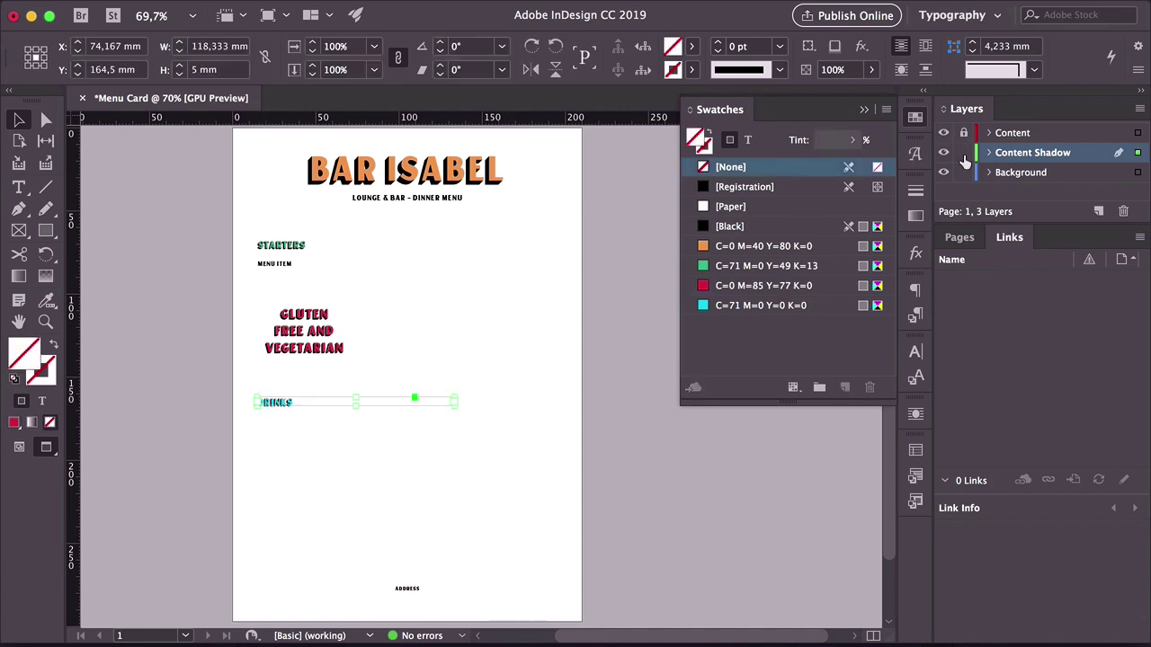
{"action": "left_click", "coordinate": [964, 152]}
{"action": "left_click", "coordinate": [963, 132]}
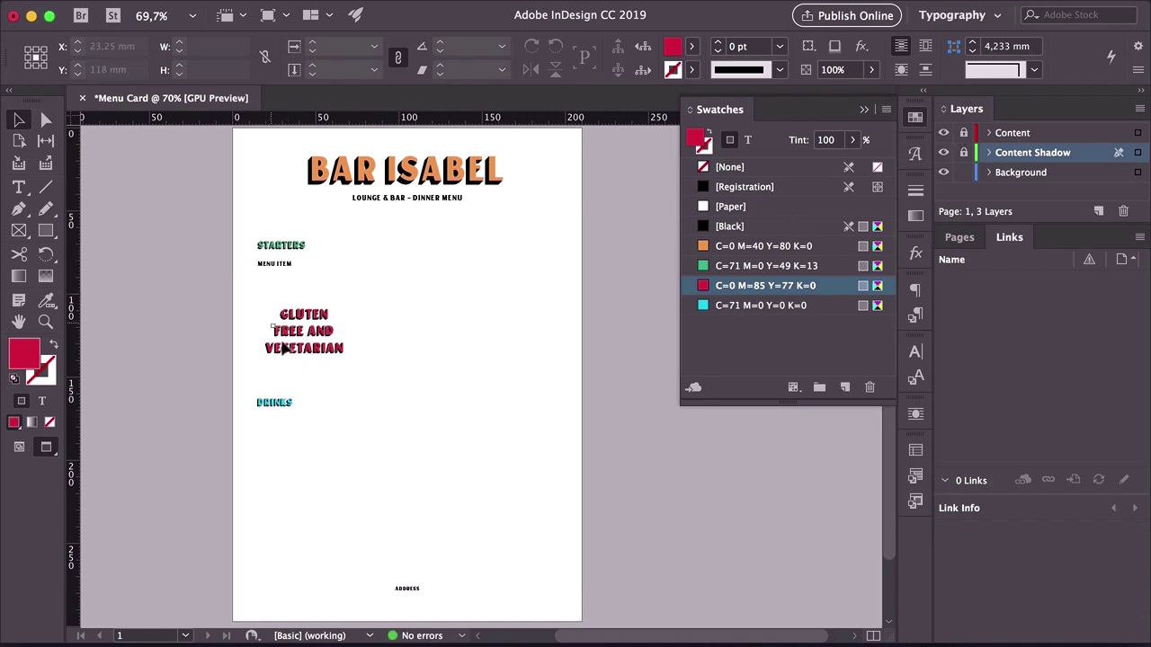
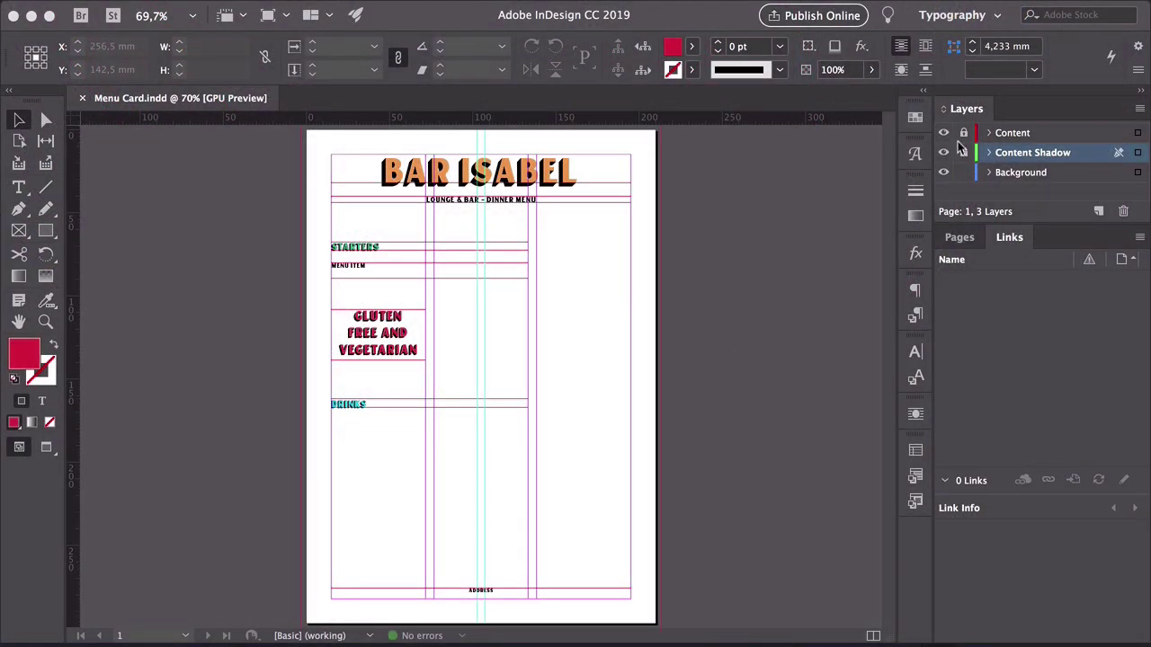
Move the Gluten Free and Vegetarian callout frame into the rightmost column beside STARTERS
{"action": "left_click", "coordinate": [963, 133]}
{"action": "left_click_drag", "start_coordinate": [368, 260], "coordinate": [565, 281]}
{"action": "key", "text": "super+z"}
{"action": "left_click_drag", "start_coordinate": [426, 359], "coordinate": [584, 286]}
{"action": "left_click", "coordinate": [385, 424]}
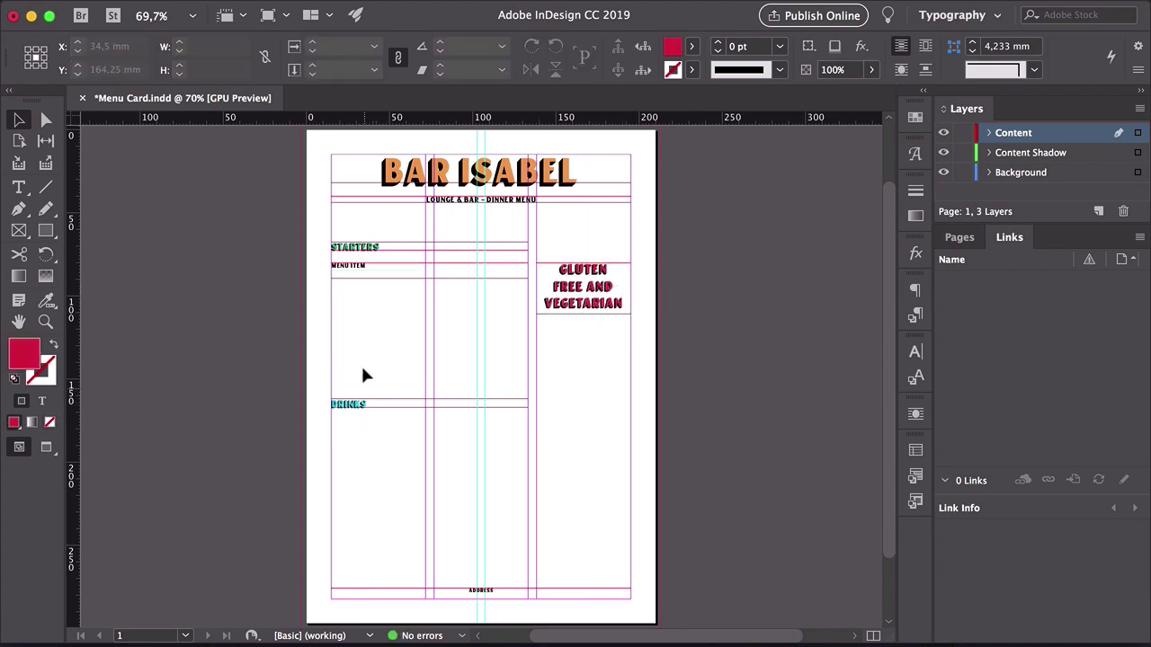
Stretch the MENU ITEM frame down to 38,5 mm and delete its placeholder text
{"action": "left_click", "coordinate": [391, 272]}
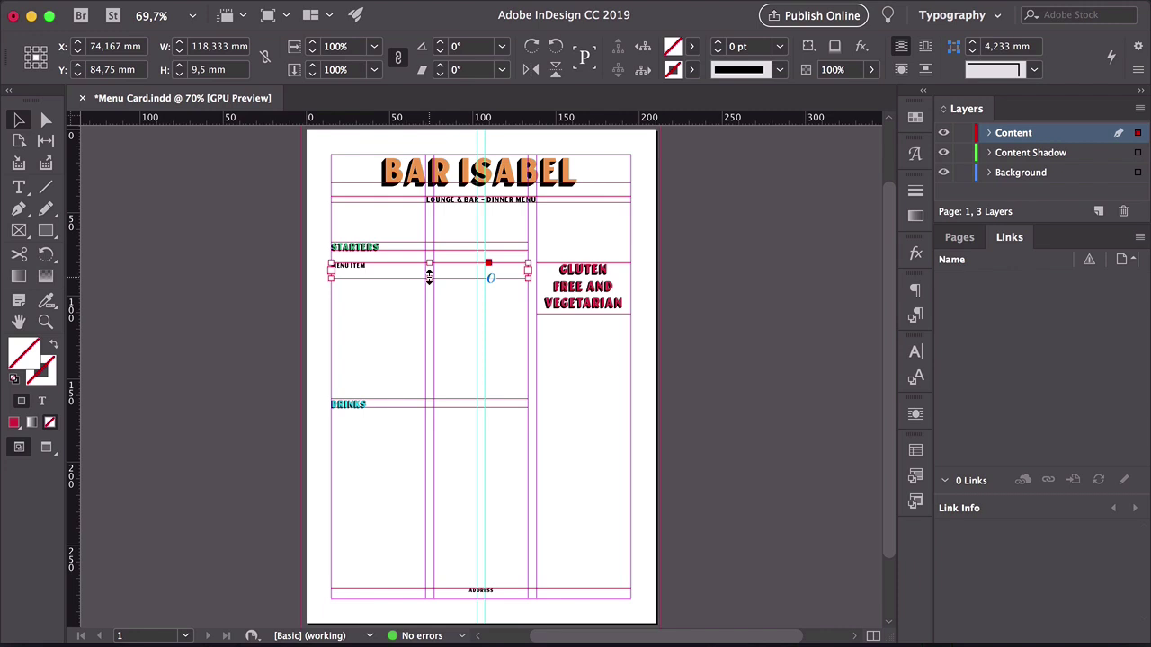
{"action": "left_click_drag", "start_coordinate": [429, 279], "coordinate": [429, 326]}
{"action": "double_click", "coordinate": [391, 281]}
{"action": "left_click", "coordinate": [915, 314]}
{"action": "key", "text": "super+a"}
{"action": "key", "text": "BackSpace"}
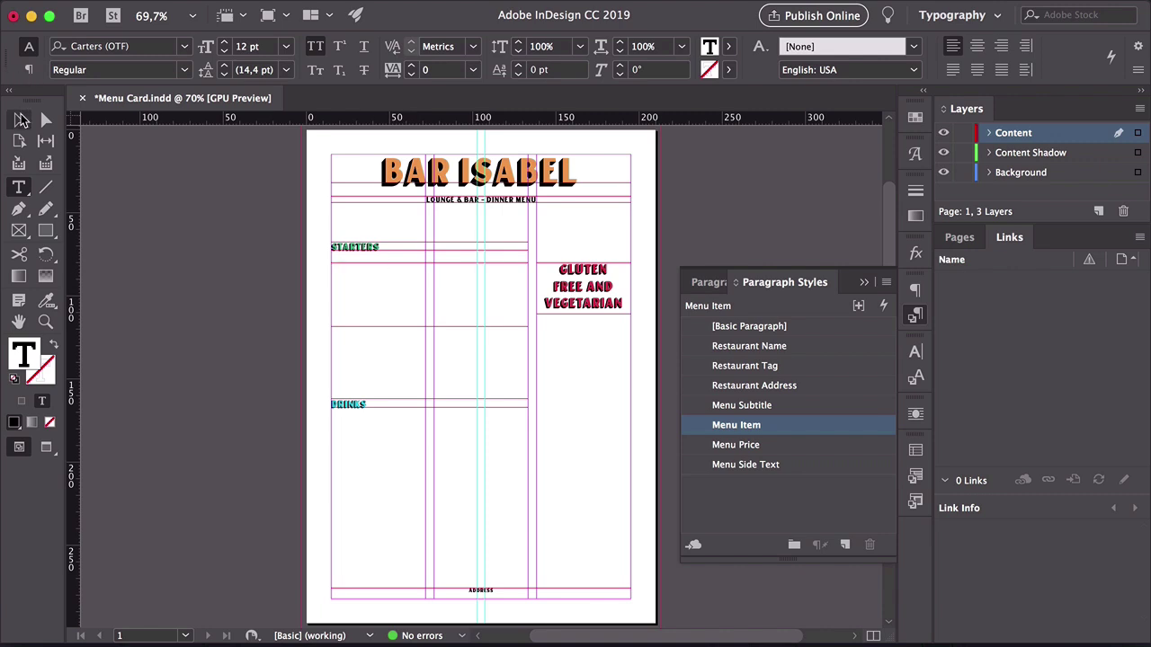
Insert a 4-row, 2-column table into the emptied frame
{"action": "mouse_move", "coordinate": [321, 6]}
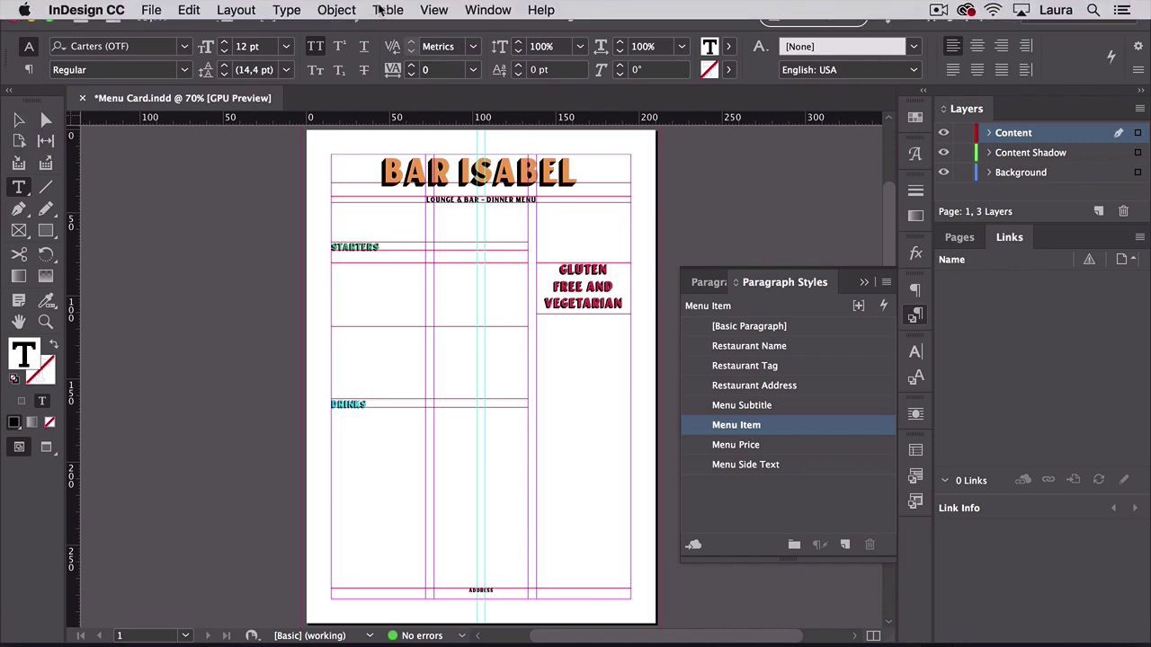
{"action": "left_click", "coordinate": [380, 8]}
{"action": "left_click", "coordinate": [388, 31]}
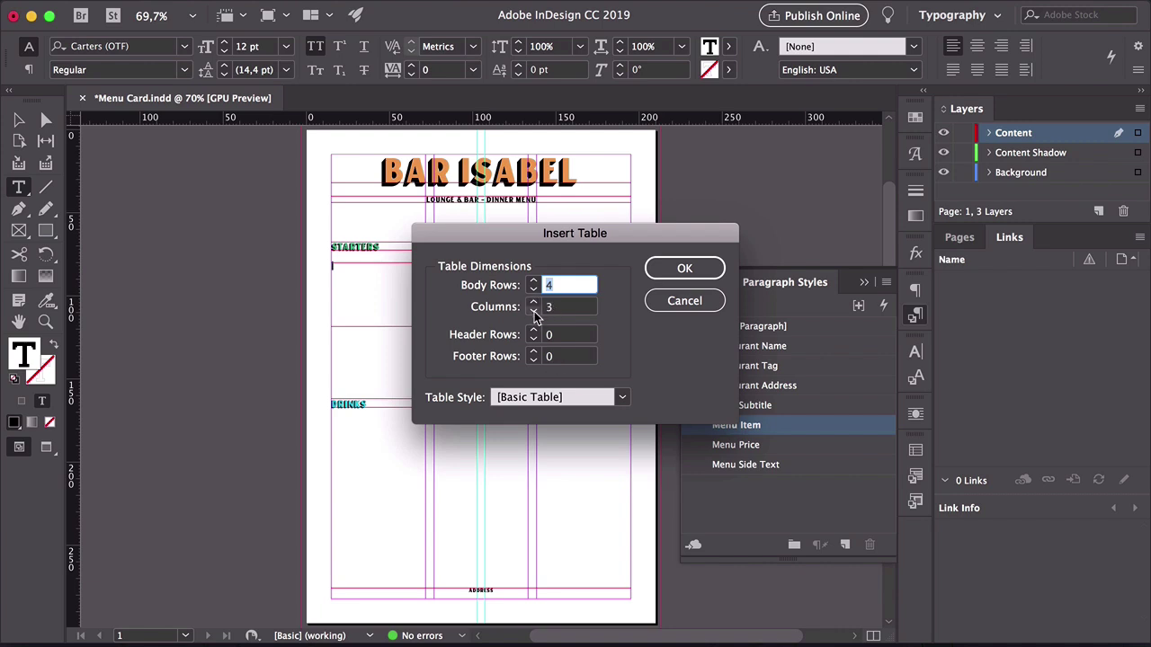
{"action": "left_click", "coordinate": [682, 268]}
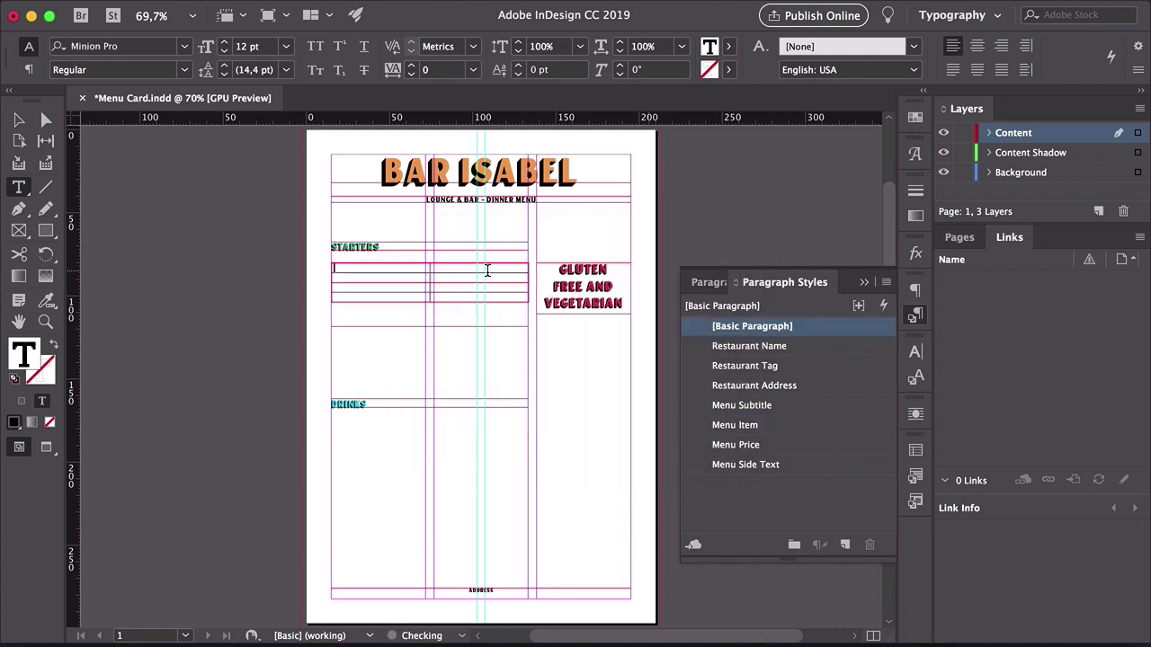
Reselect the table frame and open the Table panel from Window > Type & Tables
{"action": "key", "text": "Escape"}
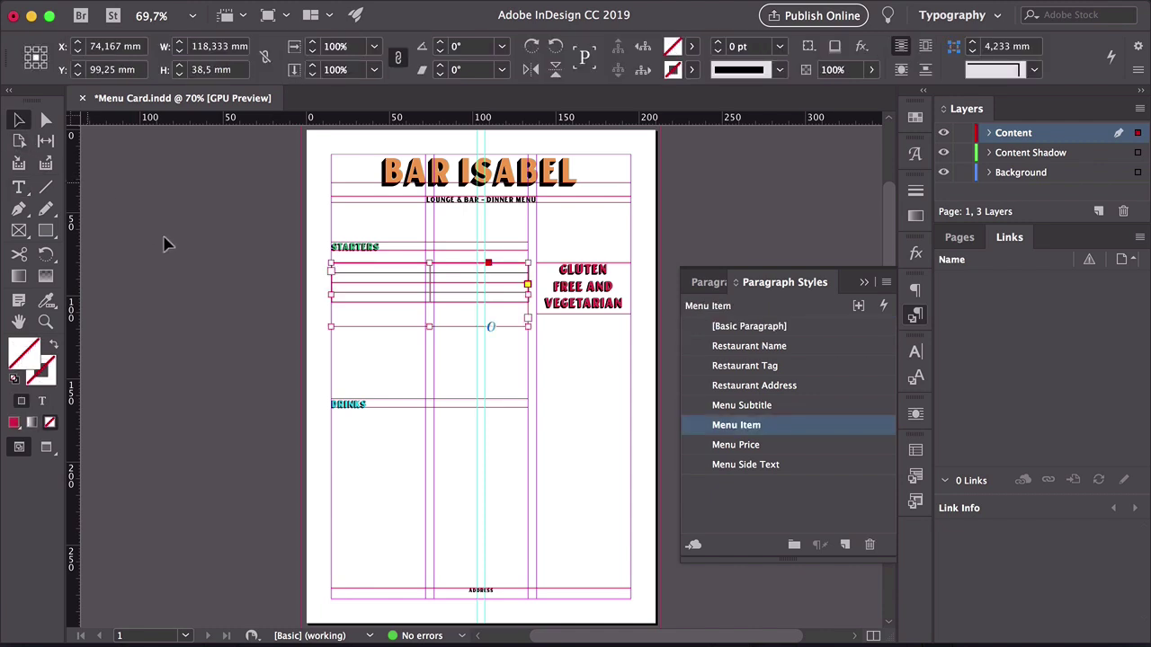
{"action": "left_click", "coordinate": [165, 248]}
{"action": "key", "text": "w"}
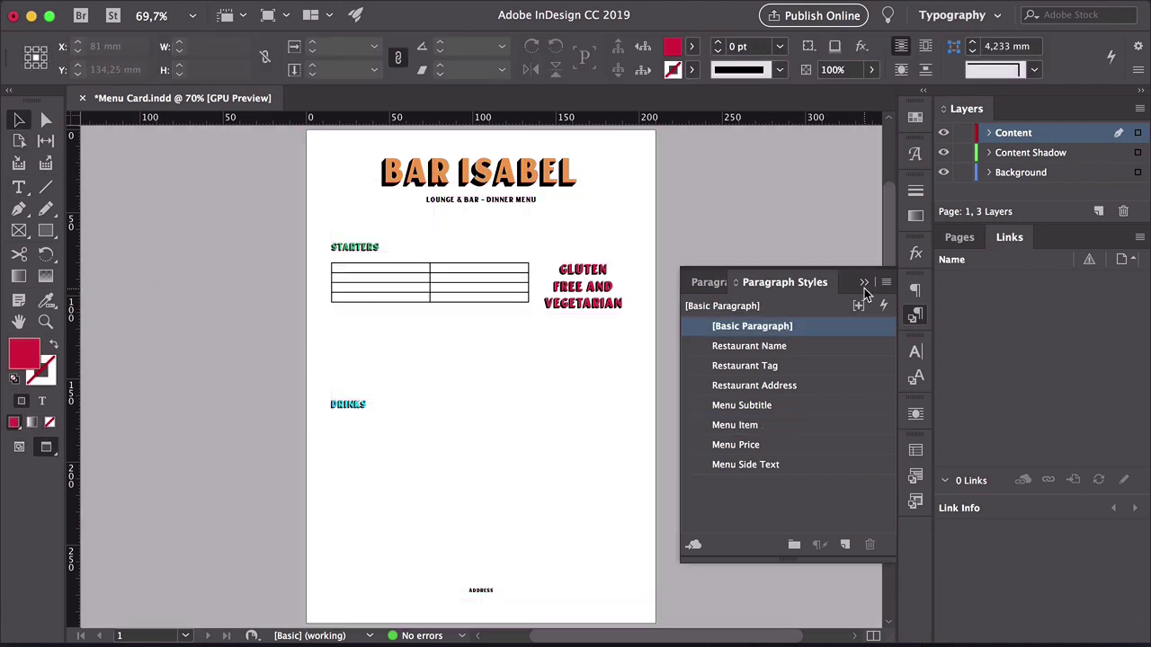
{"action": "left_click", "coordinate": [864, 282]}
{"action": "left_click", "coordinate": [431, 297]}
{"action": "key", "text": "w"}
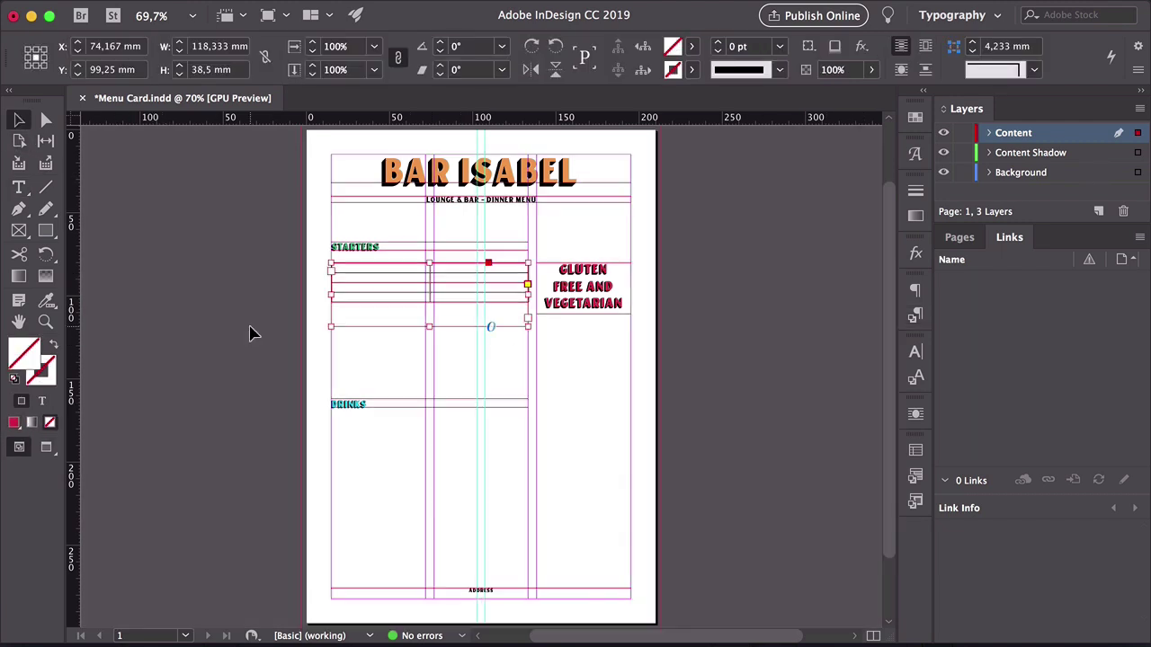
{"action": "left_click", "coordinate": [476, 10]}
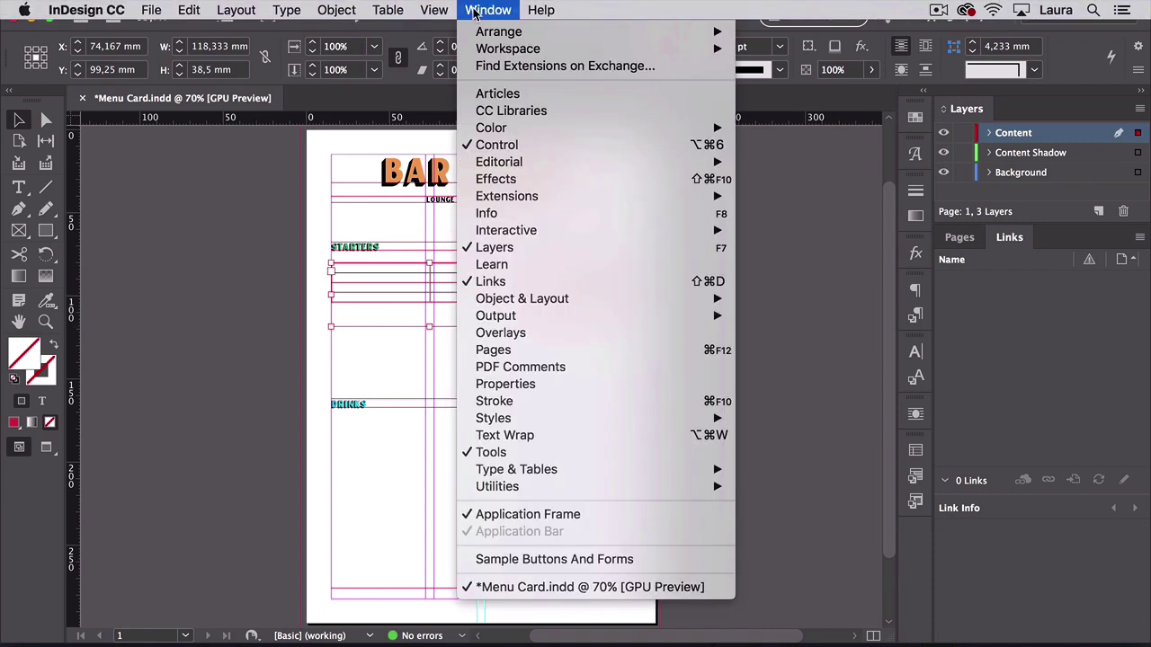
{"action": "mouse_move", "coordinate": [680, 469]}
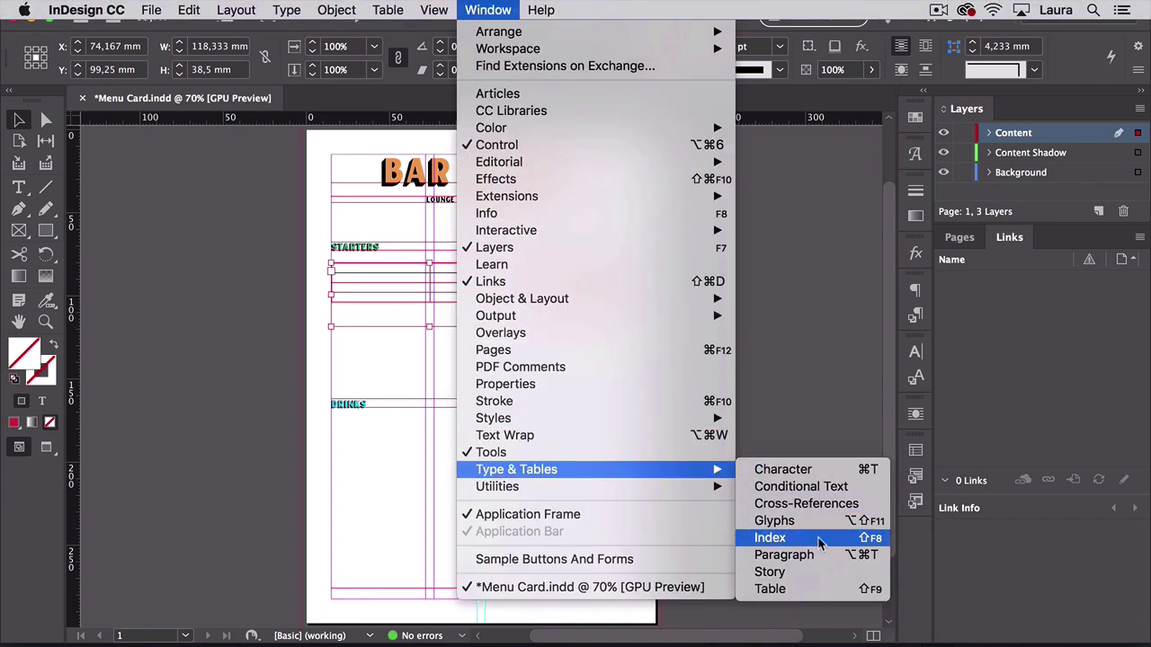
{"action": "left_click", "coordinate": [814, 593]}
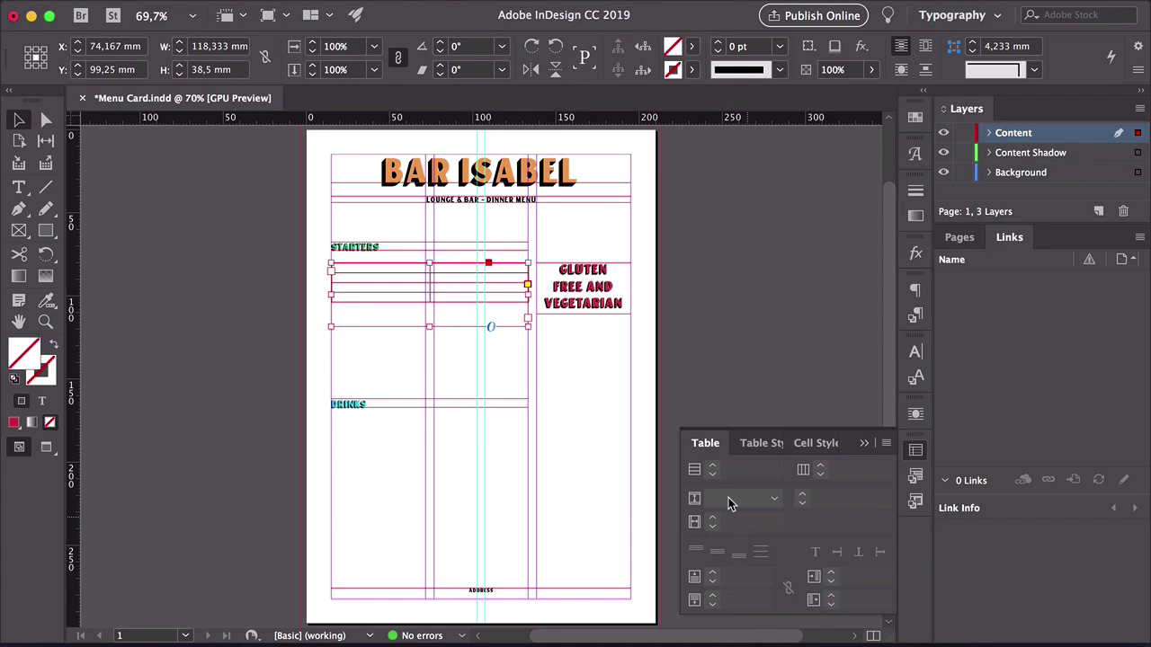
Select all table rows and set the table back to 4 rows and 2 columns
{"action": "double_click", "coordinate": [368, 272]}
{"action": "left_click_drag", "start_coordinate": [335, 268], "coordinate": [527, 302]}
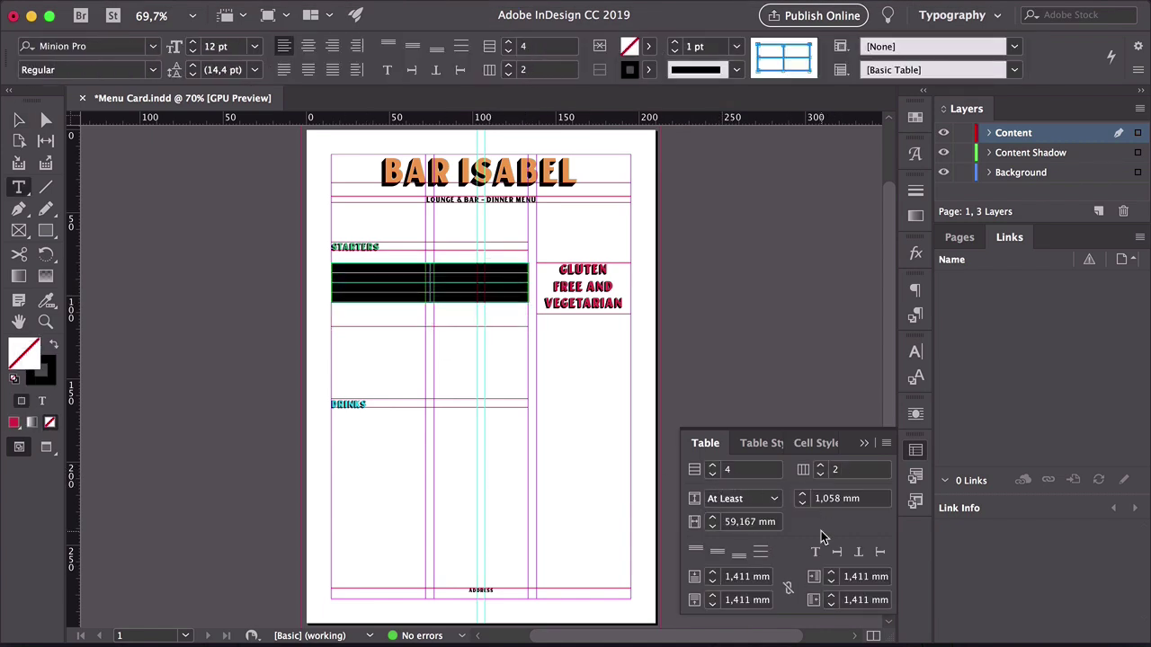
{"action": "left_click", "coordinate": [712, 466]}
{"action": "left_click", "coordinate": [712, 466]}
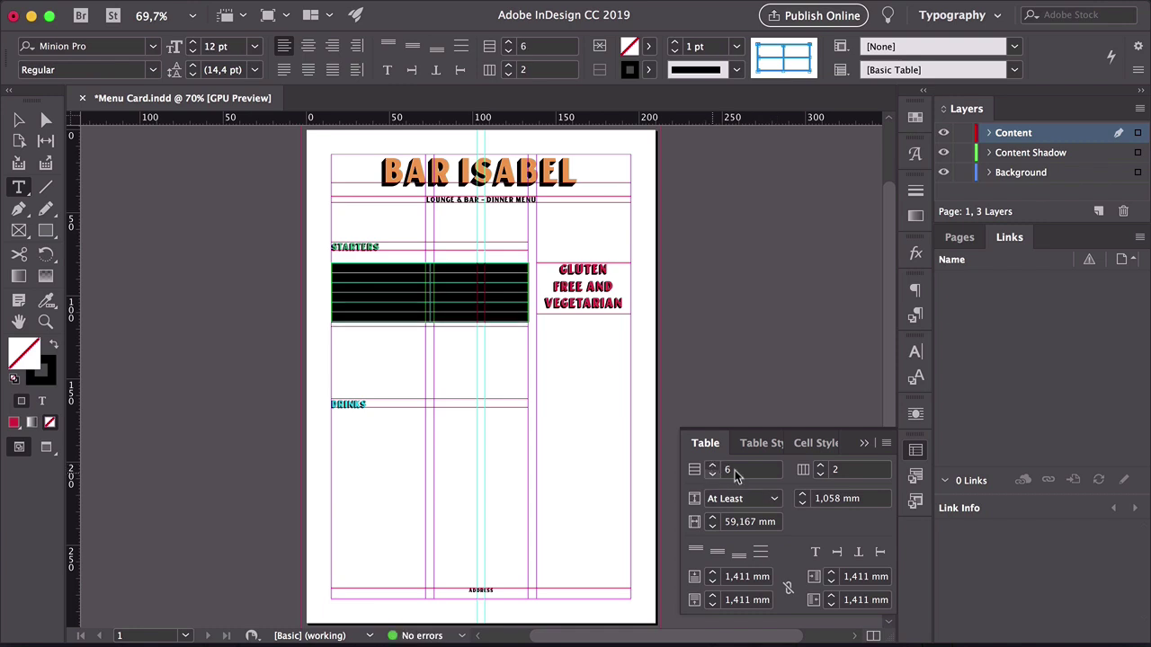
{"action": "left_click", "coordinate": [821, 465]}
{"action": "left_click", "coordinate": [821, 473]}
{"action": "key", "text": "Return"}
{"action": "double_click", "coordinate": [748, 474]}
{"action": "type", "text": "4"}
{"action": "key", "text": "Return"}
{"action": "left_click", "coordinate": [673, 352]}
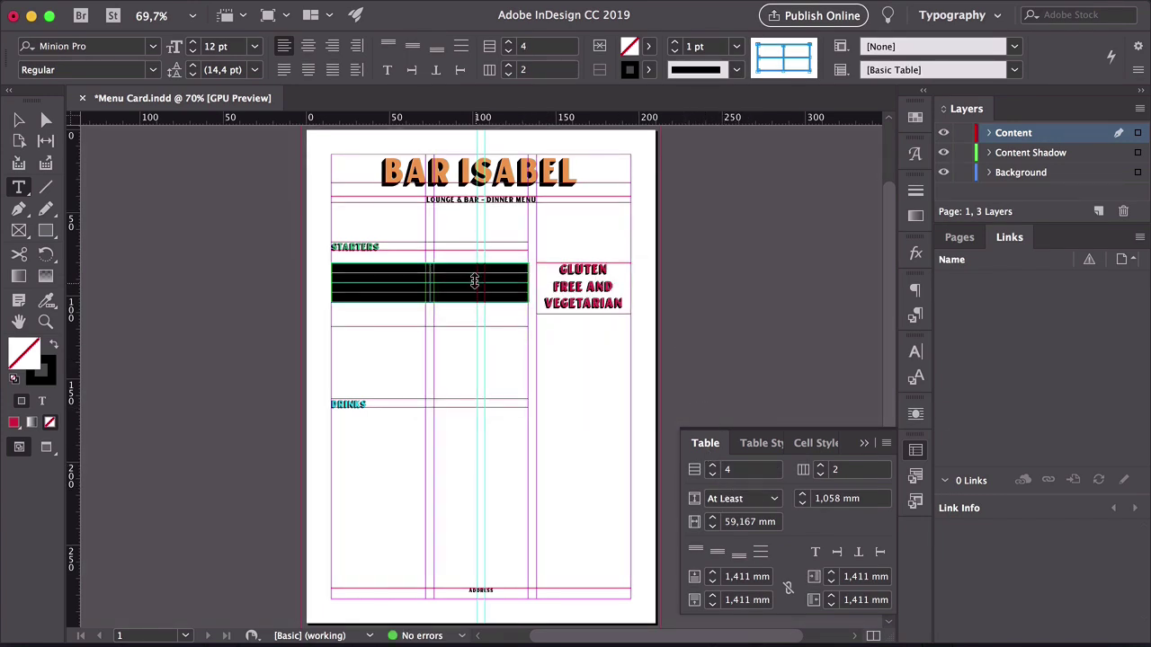
Set the selected rows' height to At Least 10 mm
{"action": "left_click", "coordinate": [817, 498]}
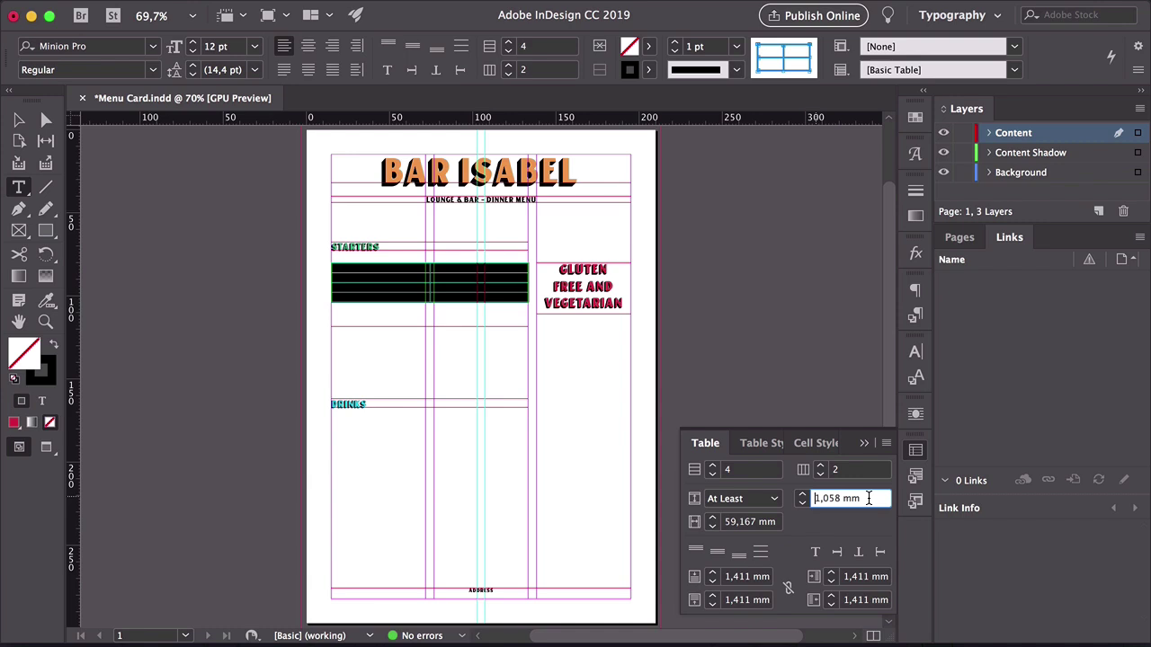
{"action": "left_click_drag", "start_coordinate": [869, 498], "coordinate": [804, 500]}
{"action": "type", "text": "10"}
{"action": "left_click", "coordinate": [771, 524]}
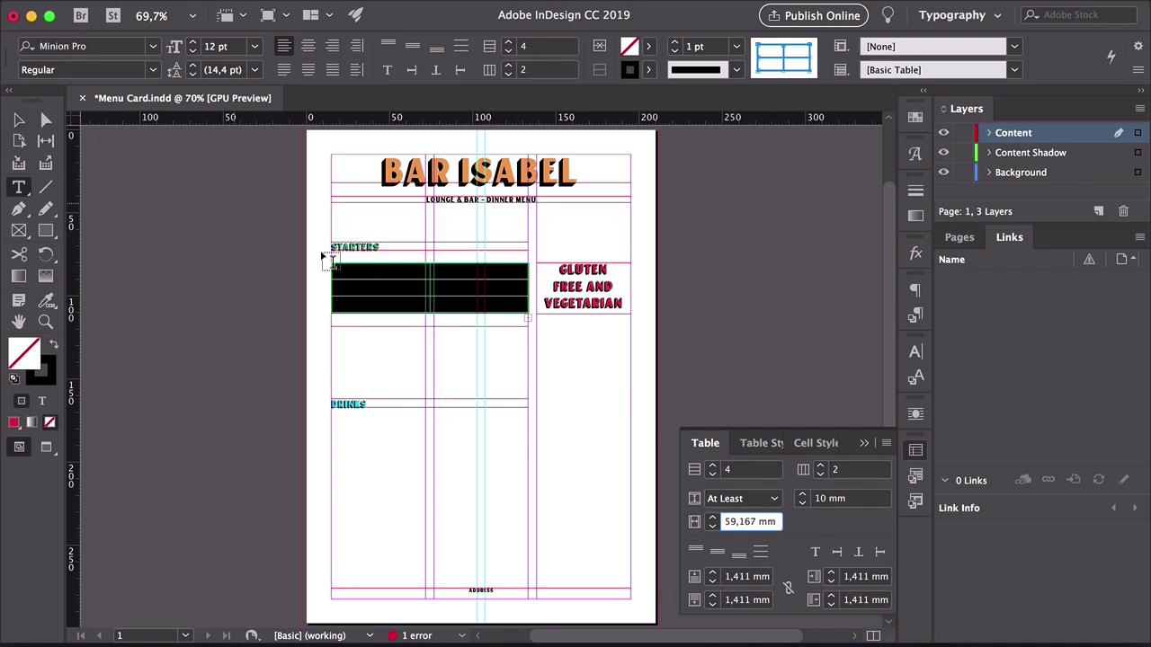
{"action": "left_click", "coordinate": [19, 121]}
Extend the table frame downward so the fourth row is visible
{"action": "key", "text": "w"}
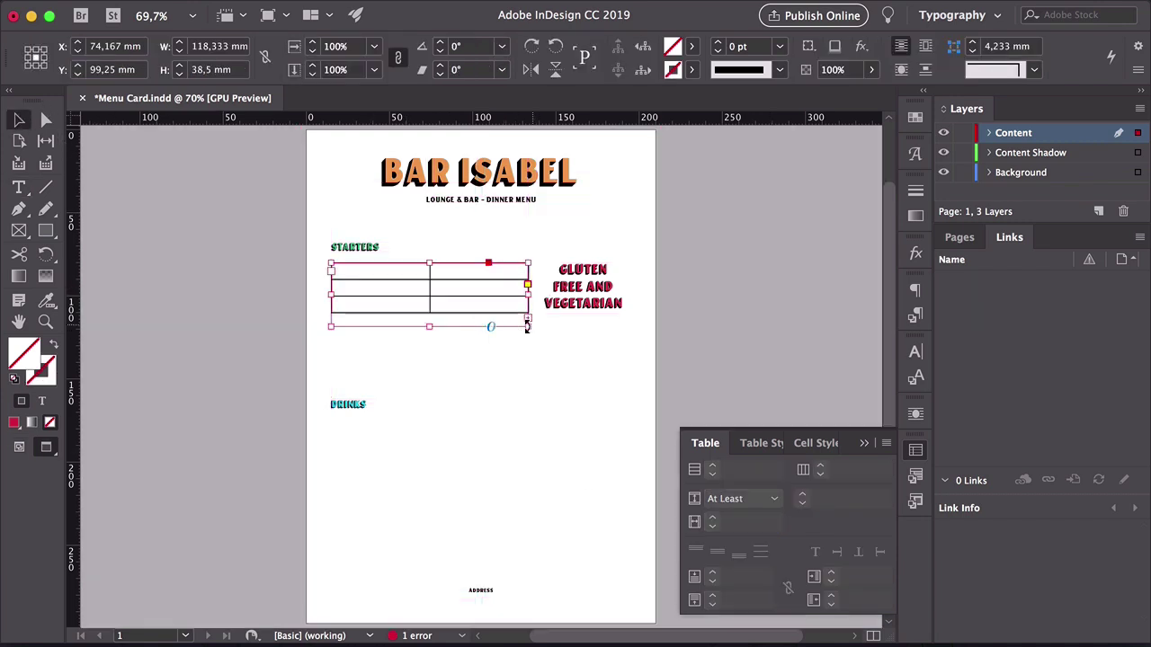
{"action": "left_click_drag", "start_coordinate": [429, 326], "coordinate": [430, 333]}
{"action": "left_click", "coordinate": [624, 368]}
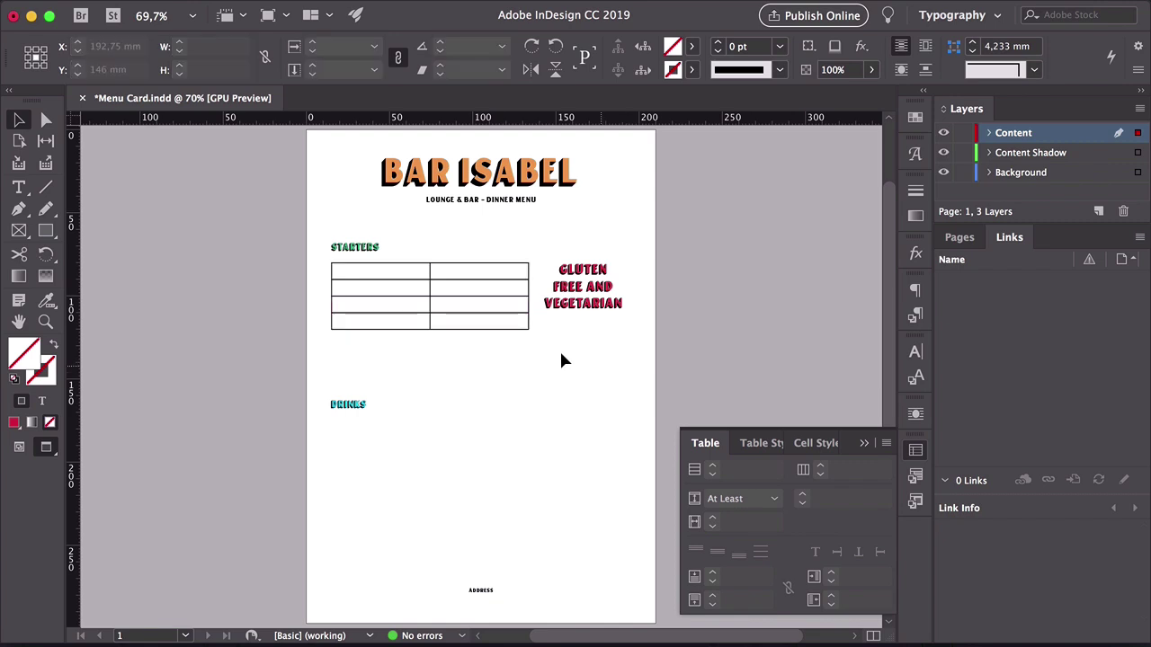
Set the right column's width to 10 mm in the Table panel
{"action": "double_click", "coordinate": [405, 277]}
{"action": "left_click_drag", "start_coordinate": [469, 273], "coordinate": [476, 329]}
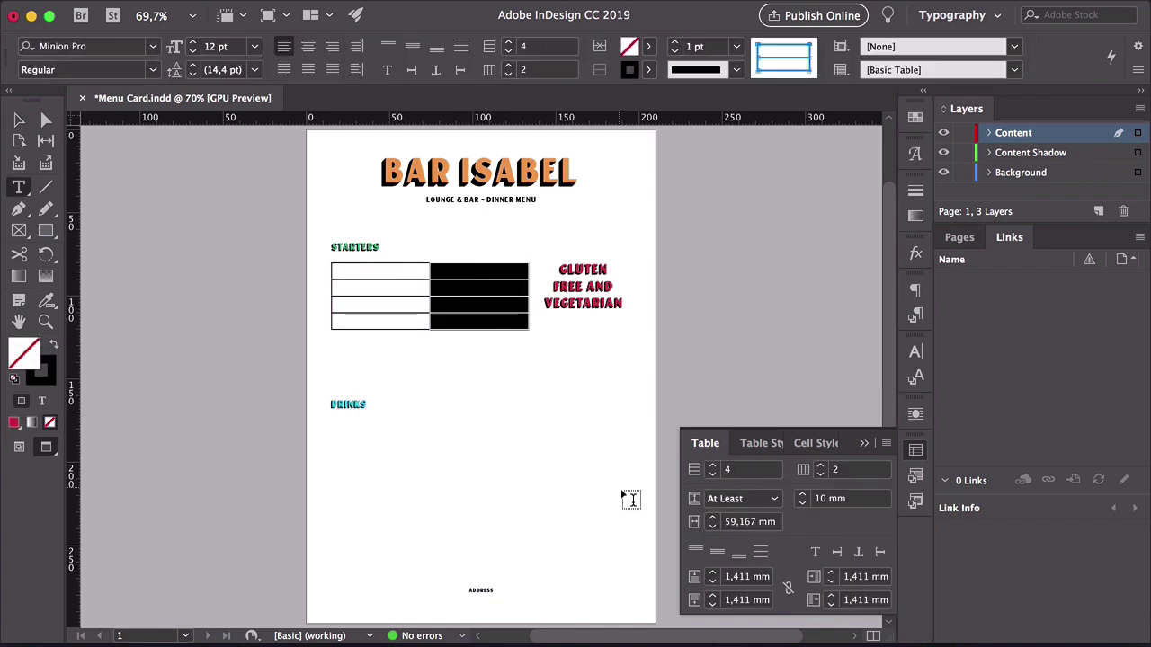
{"action": "left_click", "coordinate": [739, 522]}
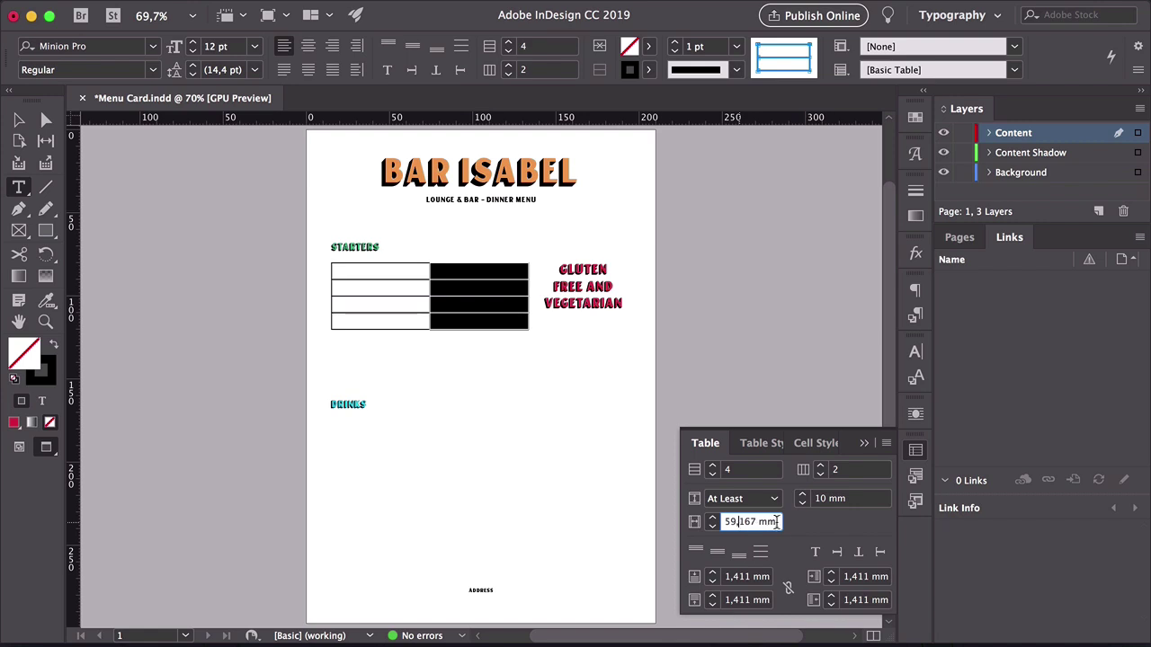
{"action": "left_click_drag", "start_coordinate": [784, 523], "coordinate": [712, 520]}
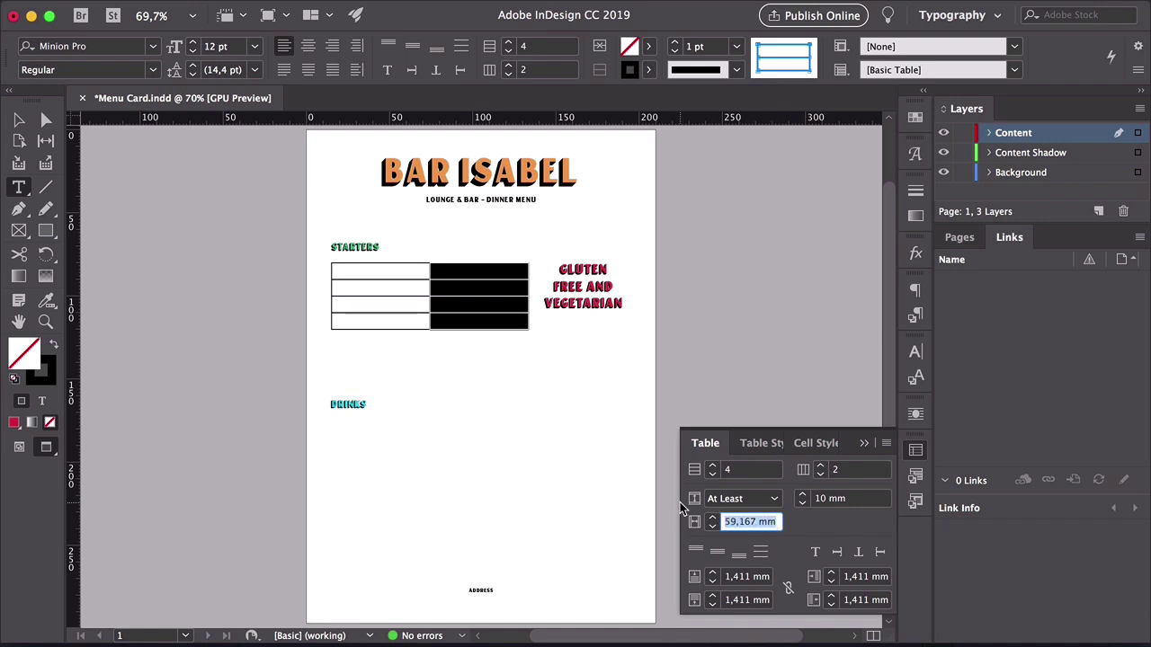
{"action": "type", "text": "10"}
{"action": "key", "text": "Return"}
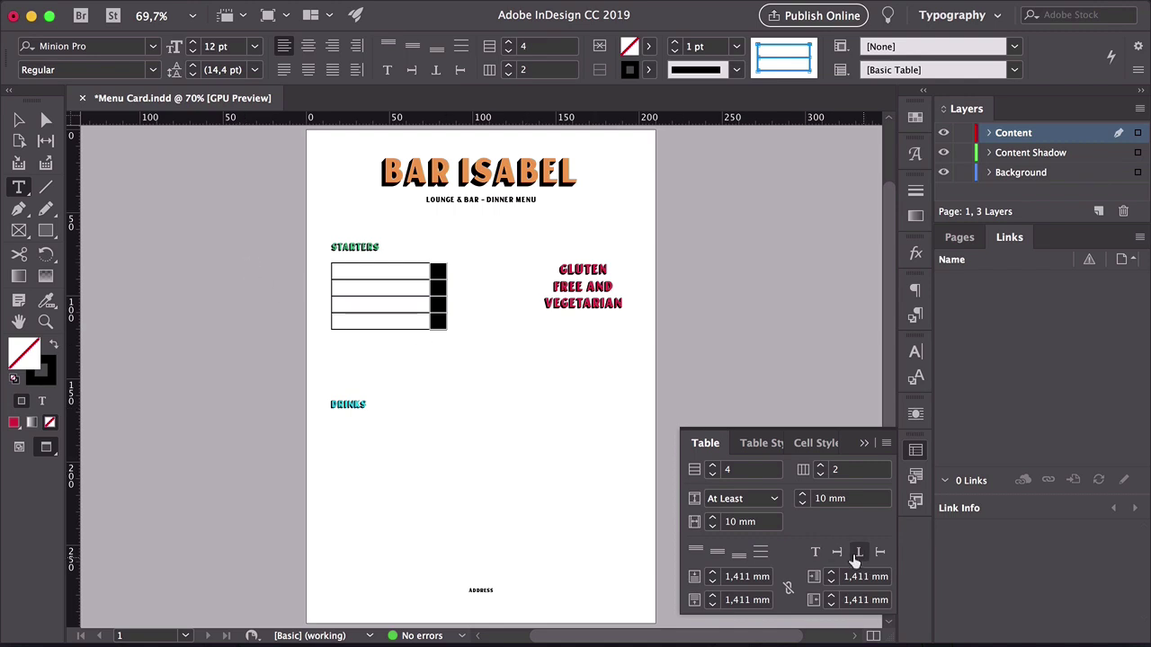
{"action": "left_click", "coordinate": [19, 119]}
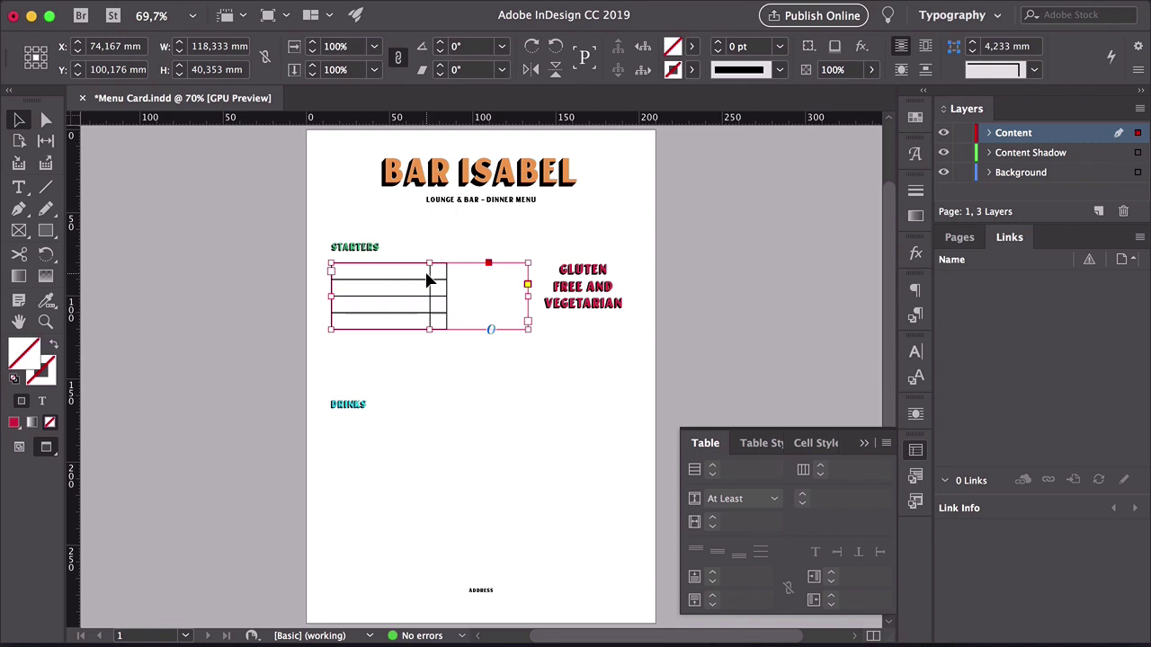
Widen the STARTERS table's first column by dragging its border
{"action": "key", "text": "w"}
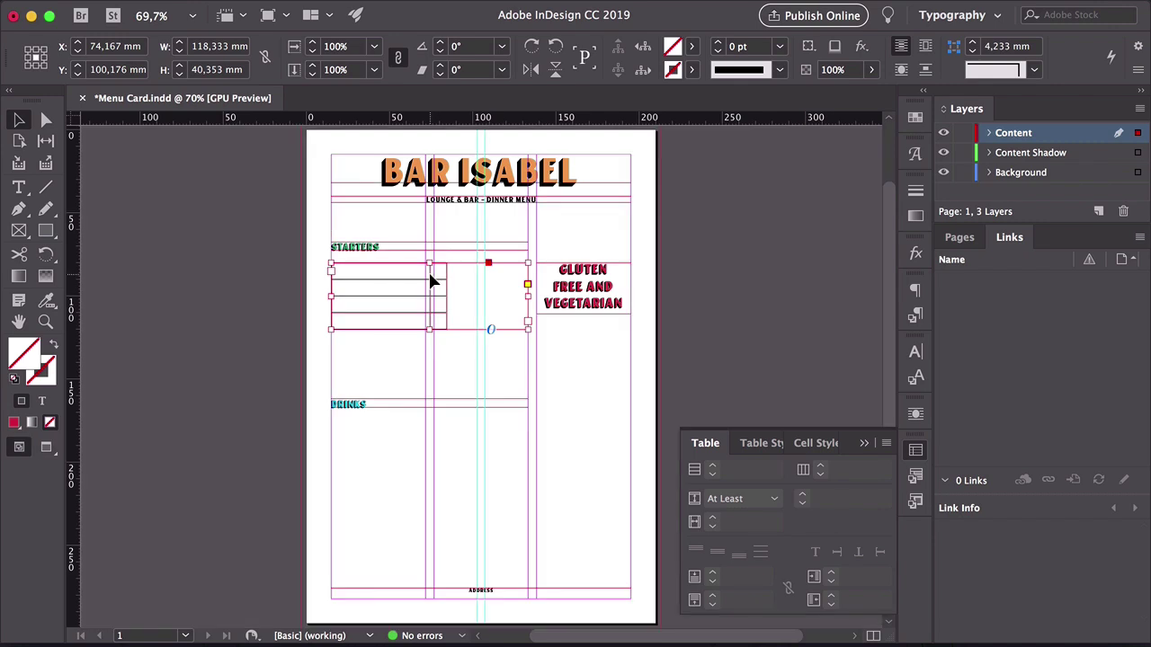
{"action": "key", "text": "t"}
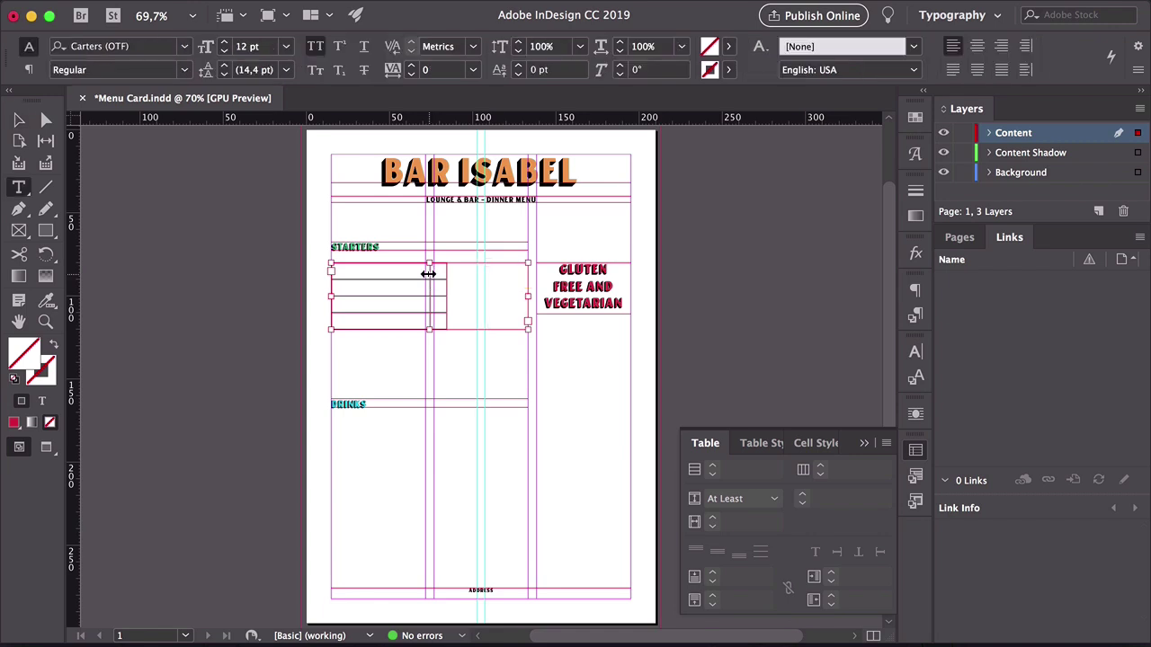
{"action": "left_click_drag", "start_coordinate": [429, 273], "coordinate": [509, 285]}
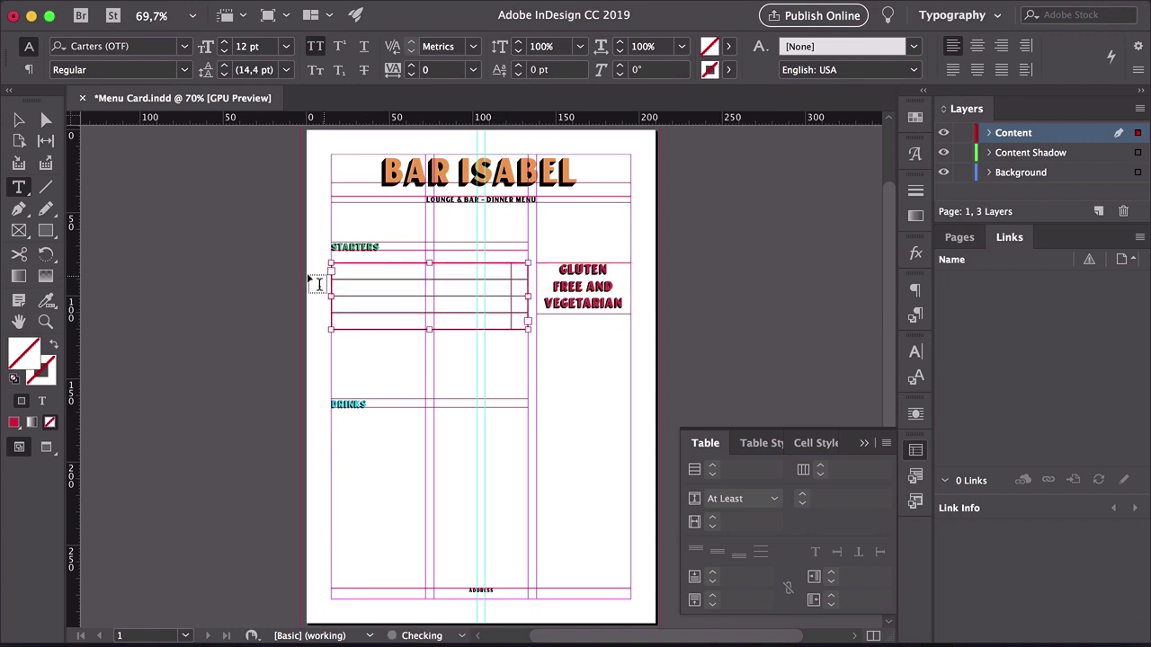
{"action": "left_click", "coordinate": [19, 120]}
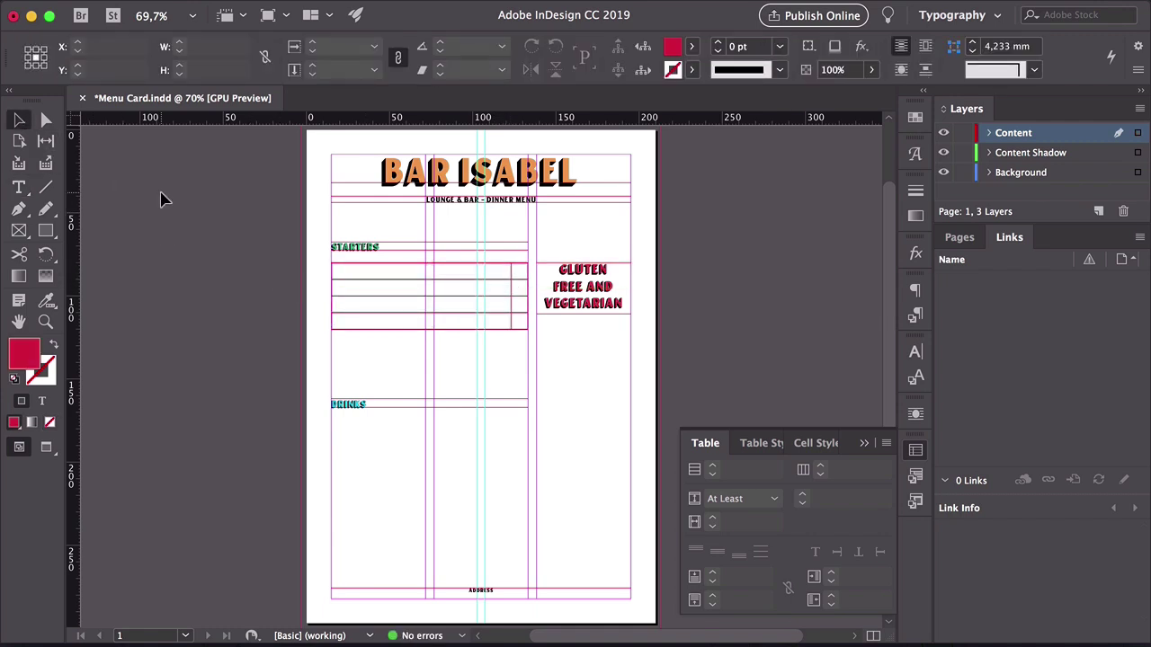
Check the layout in preview, then select every cell of the STARTERS table
{"action": "key", "text": "w"}
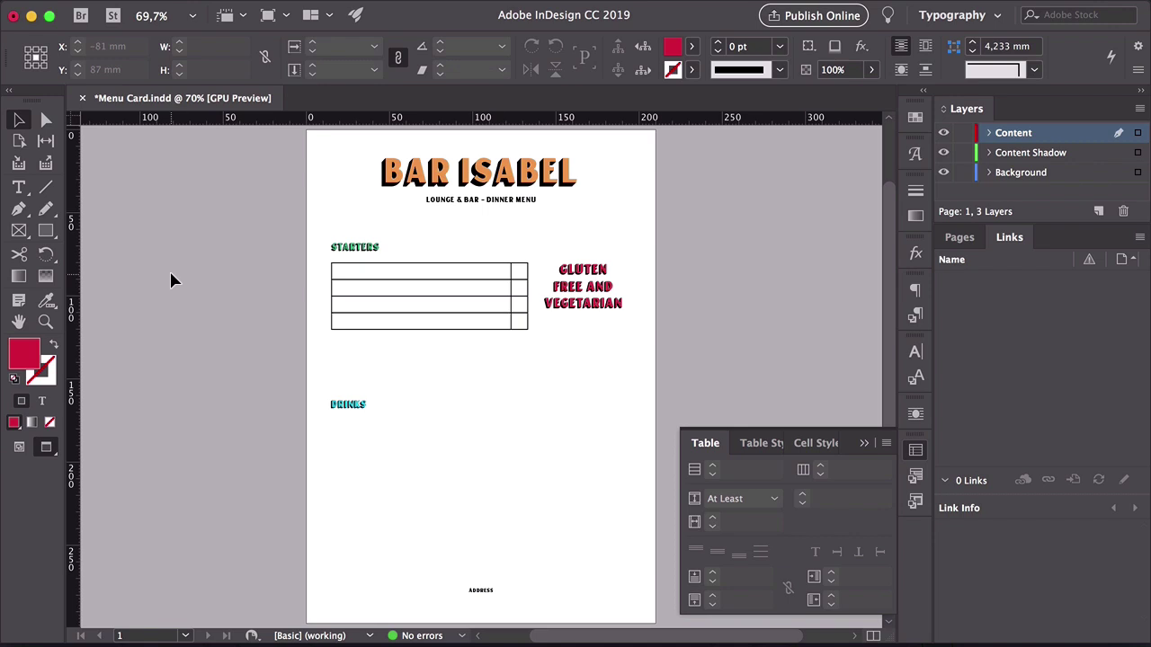
{"action": "key", "text": "w"}
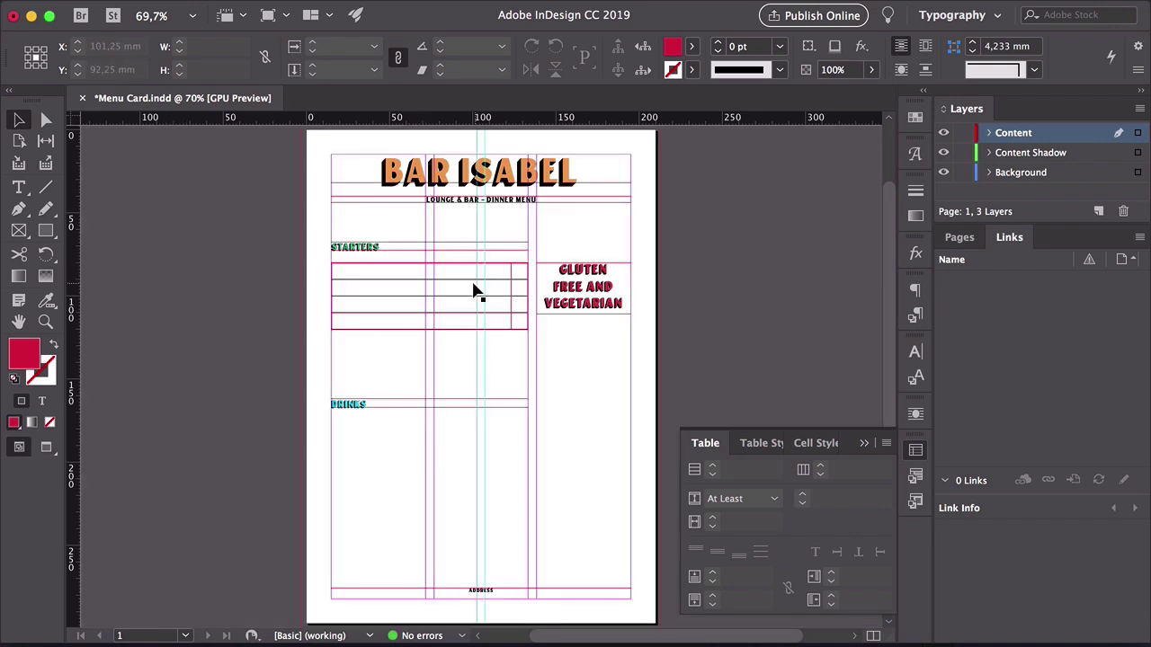
{"action": "key", "text": "w"}
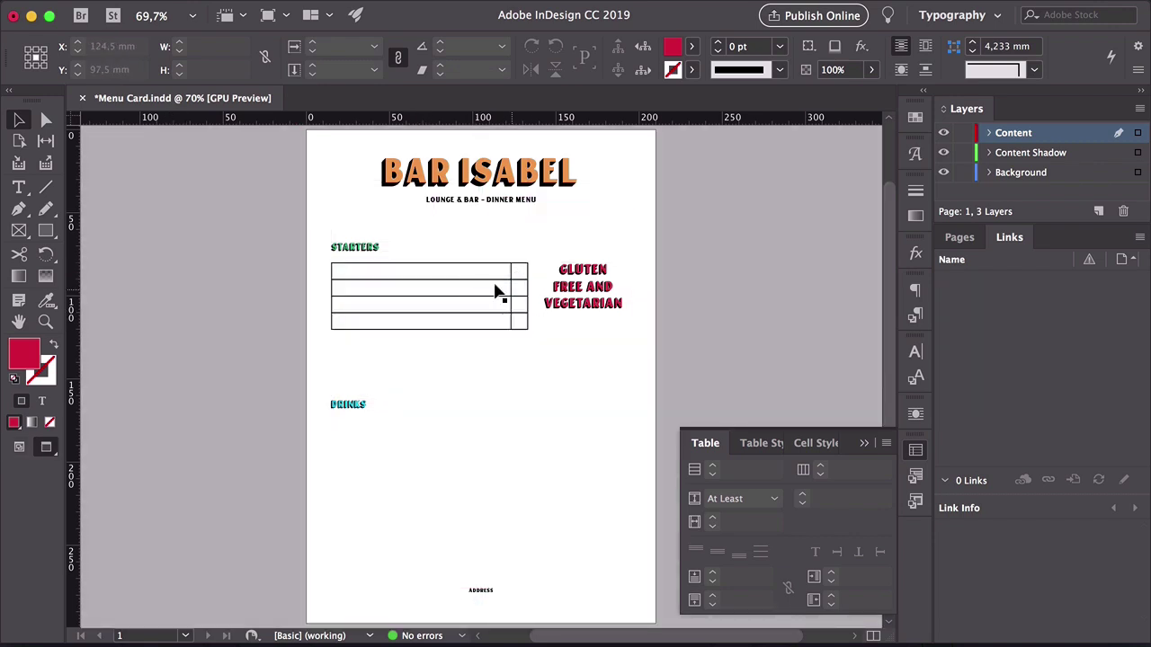
{"action": "key", "text": "w"}
{"action": "left_click", "coordinate": [443, 274]}
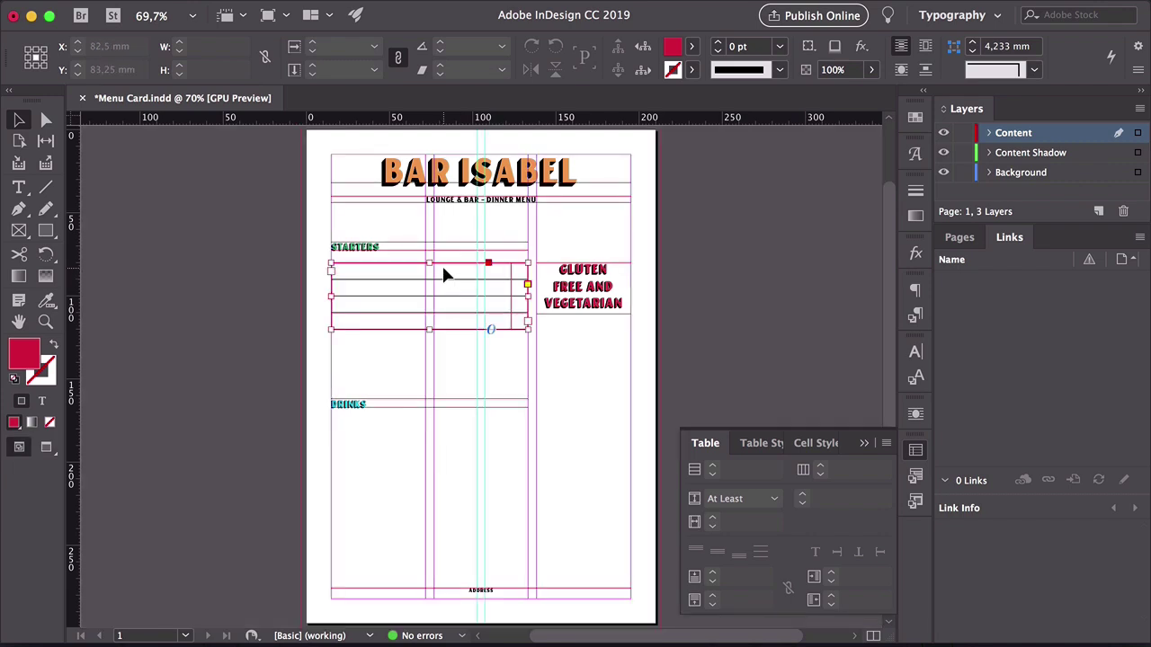
{"action": "double_click", "coordinate": [444, 274]}
{"action": "left_click_drag", "start_coordinate": [464, 269], "coordinate": [524, 321]}
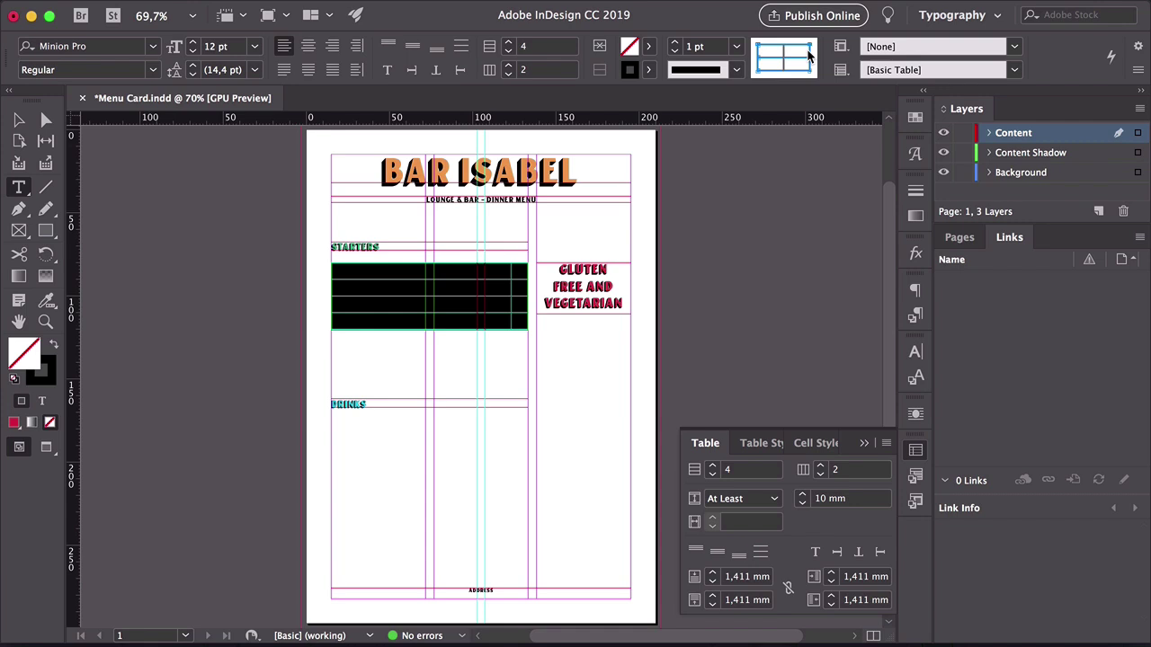
Set the table's cell strokes to [None] through the control bar's stroke proxy
{"action": "left_click", "coordinate": [782, 54]}
{"action": "left_click", "coordinate": [773, 57]}
{"action": "left_click", "coordinate": [765, 58]}
{"action": "left_click", "coordinate": [649, 70]}
{"action": "left_click", "coordinate": [542, 128]}
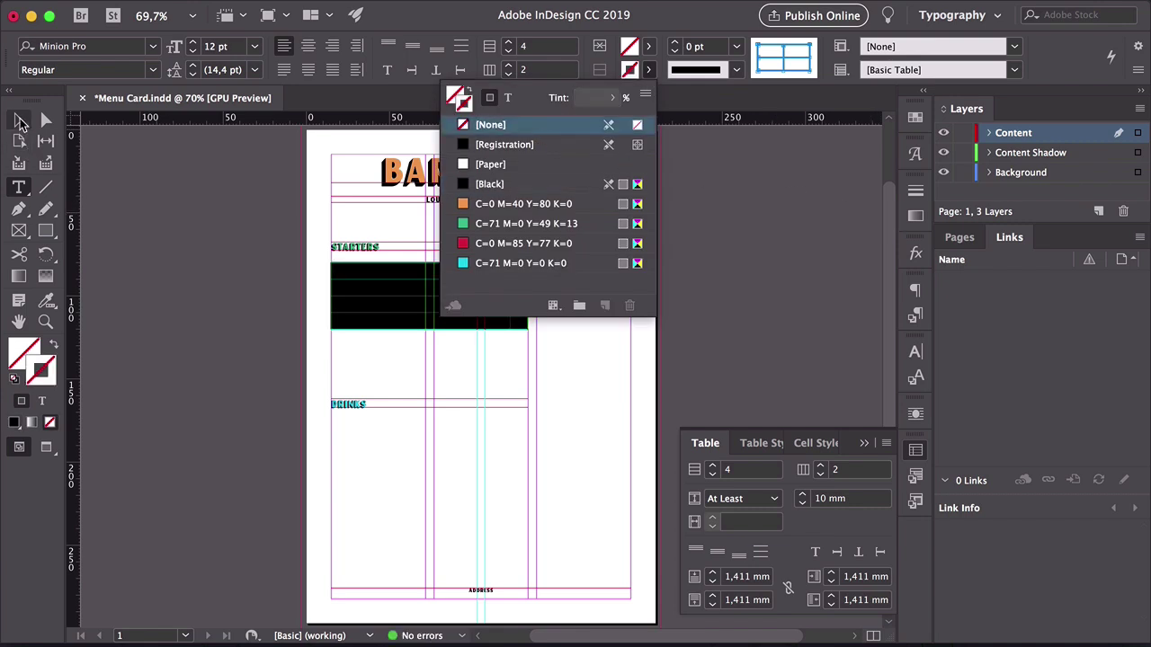
{"action": "left_click", "coordinate": [20, 123]}
Reselect all table cells and give the row dividing lines a [Black] stroke
{"action": "left_click", "coordinate": [136, 424]}
{"action": "key", "text": "w"}
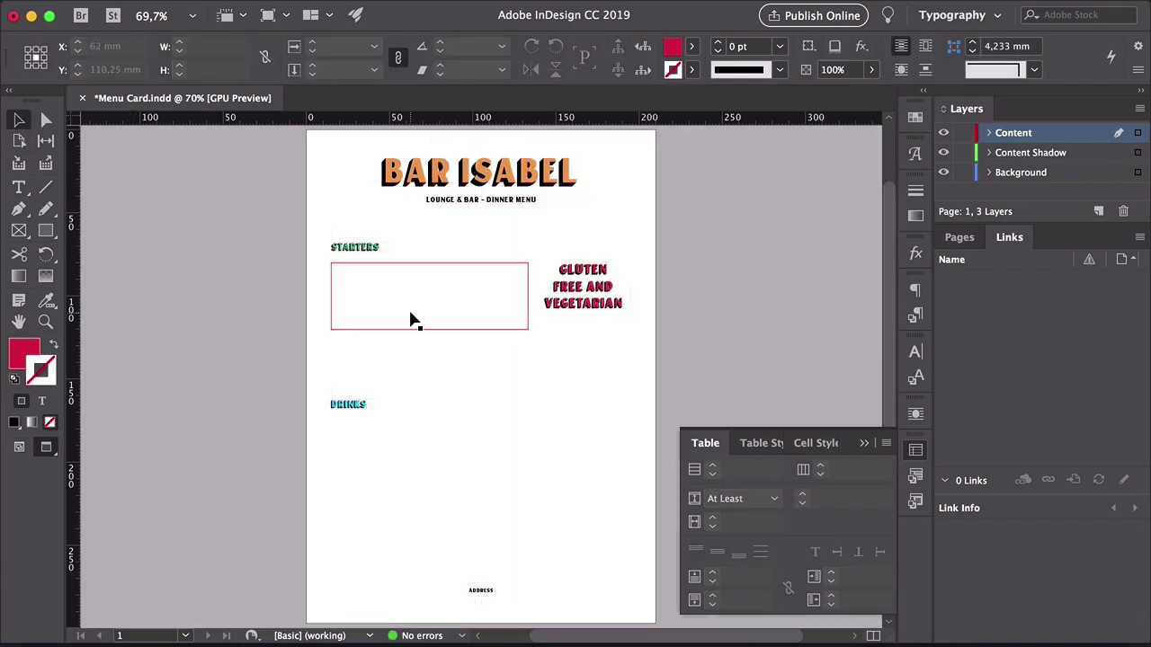
{"action": "left_click", "coordinate": [412, 320]}
{"action": "key", "text": "w"}
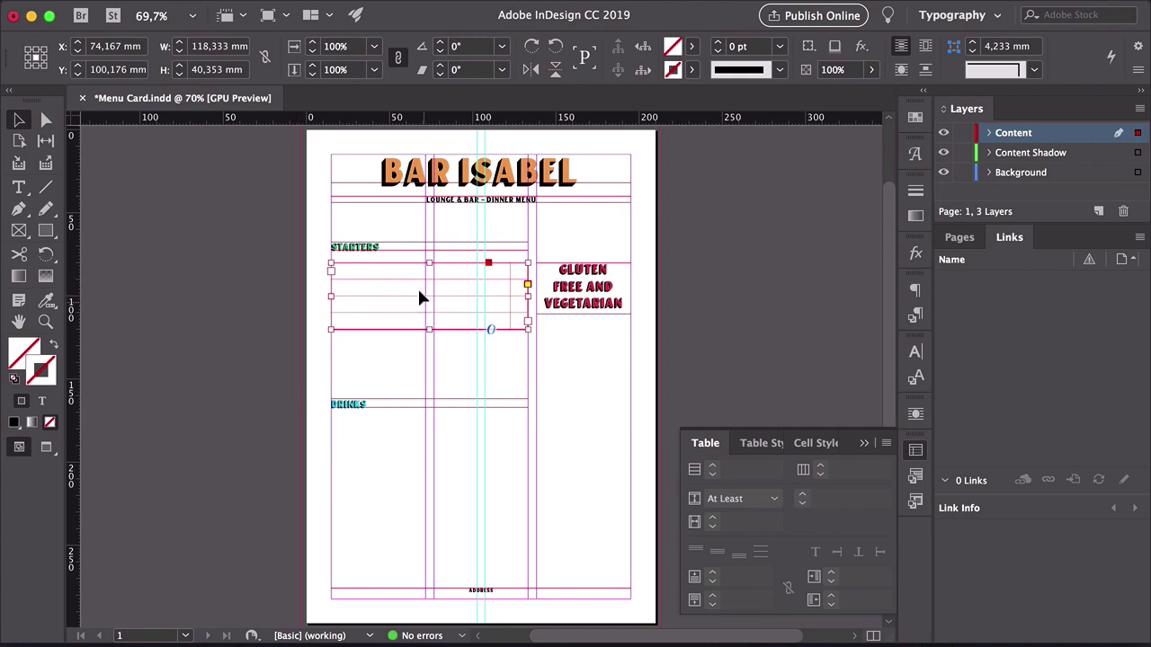
{"action": "double_click", "coordinate": [396, 268]}
{"action": "left_click_drag", "start_coordinate": [396, 267], "coordinate": [493, 317]}
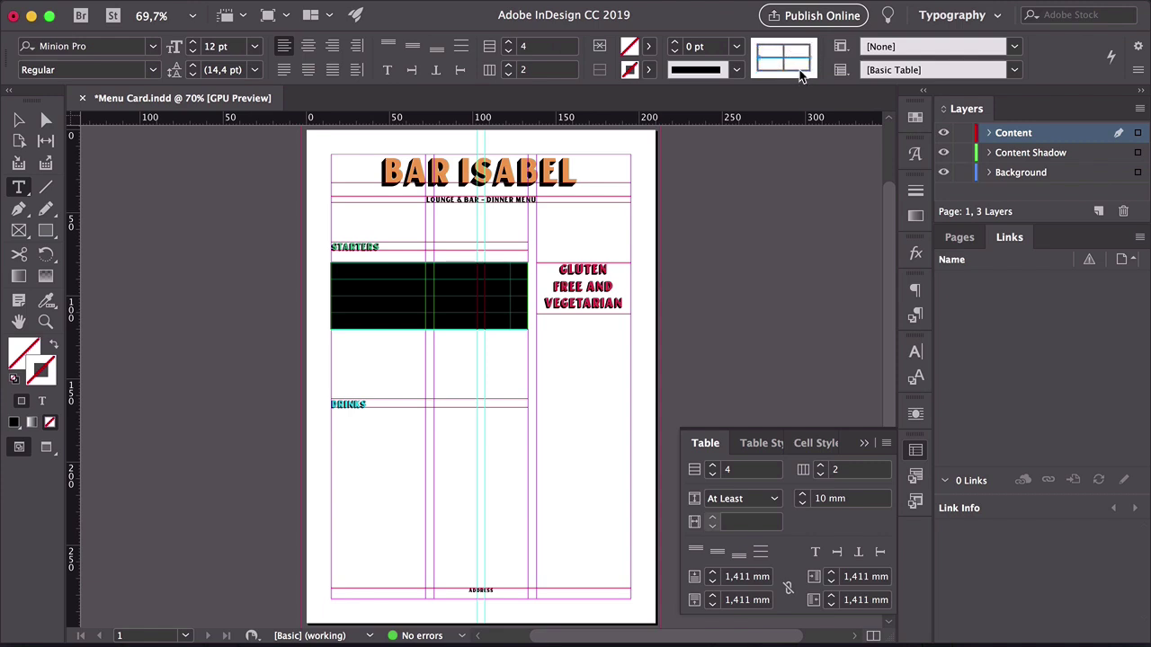
{"action": "left_click", "coordinate": [649, 71]}
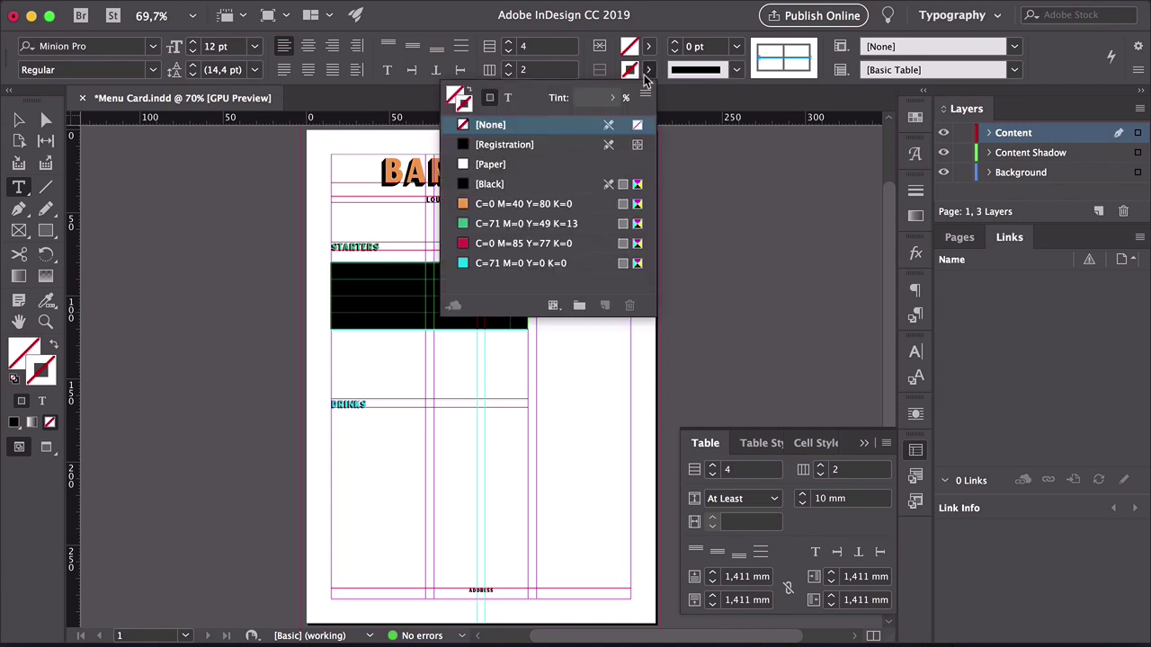
{"action": "left_click", "coordinate": [504, 185]}
Preview the table's new rules, reselecting its cells to inspect them
{"action": "key", "text": "Escape"}
{"action": "left_click", "coordinate": [222, 226]}
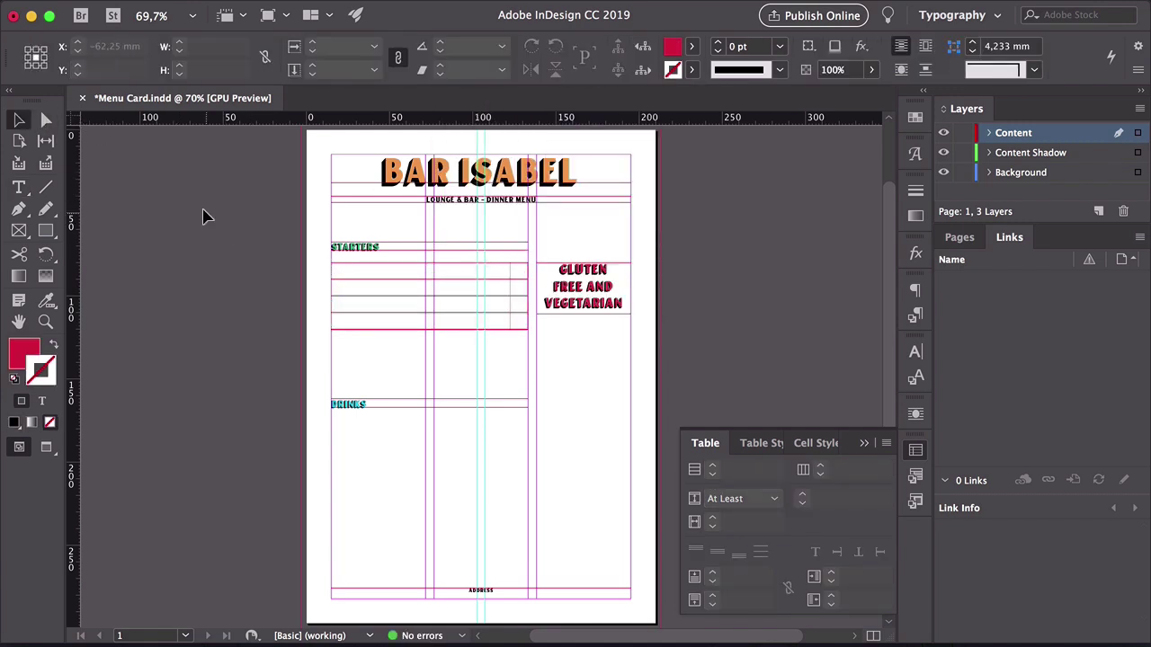
{"action": "key", "text": "w"}
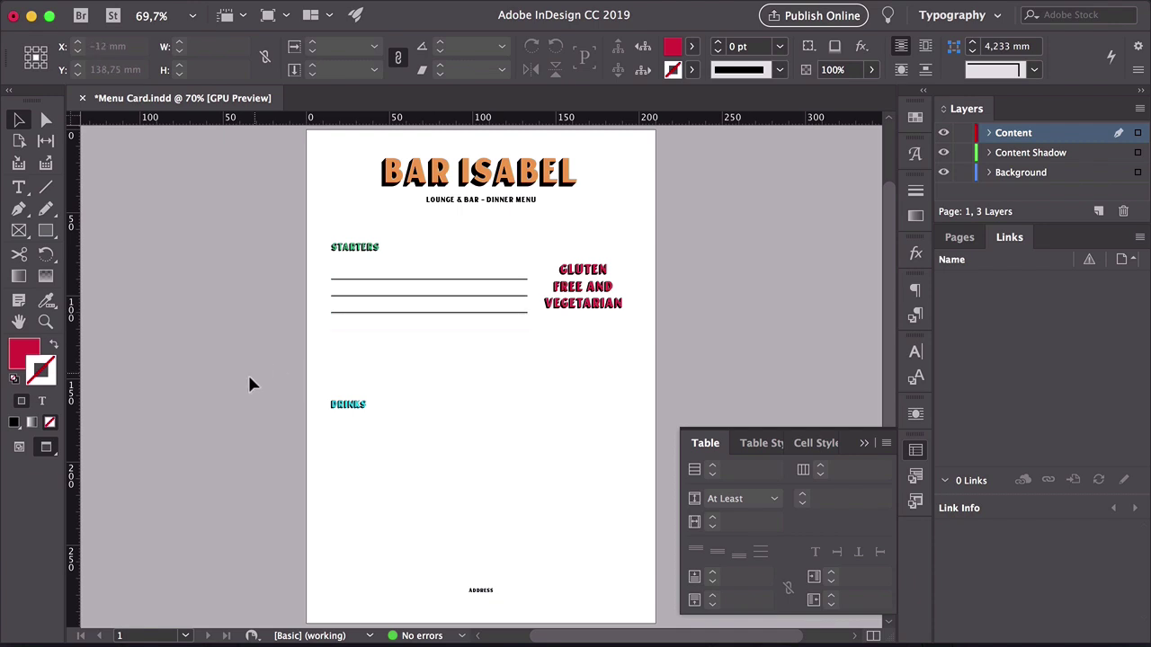
{"action": "left_click", "coordinate": [396, 306]}
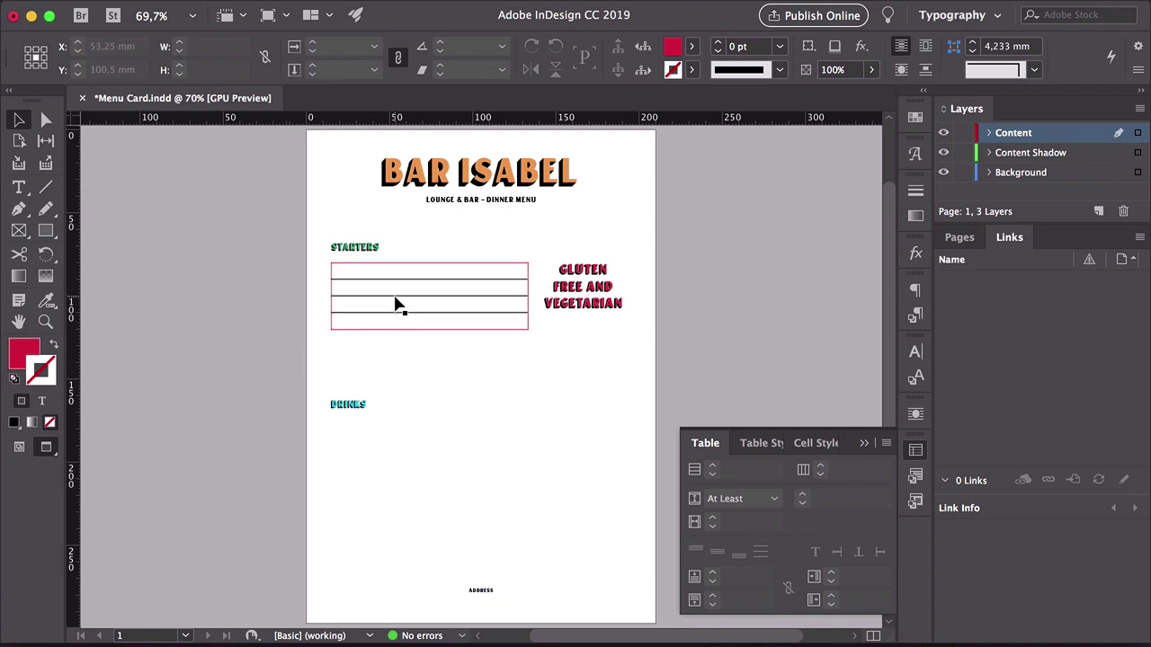
{"action": "key", "text": "w"}
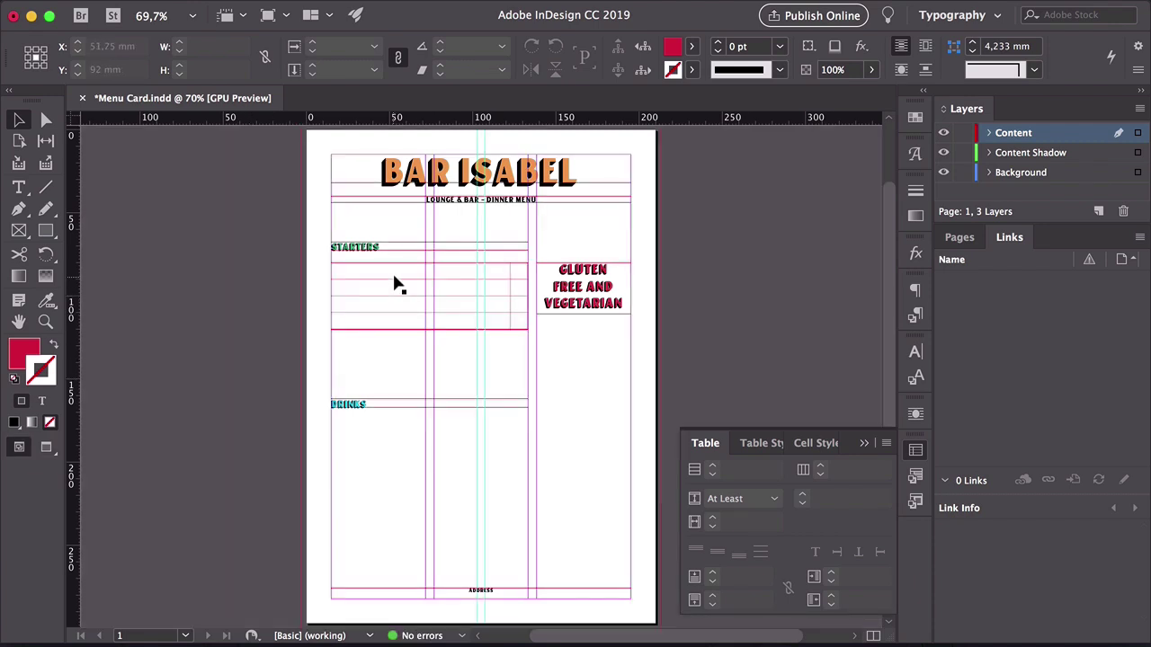
{"action": "double_click", "coordinate": [369, 269]}
{"action": "left_click_drag", "start_coordinate": [368, 270], "coordinate": [515, 324]}
{"action": "left_click", "coordinate": [483, 314]}
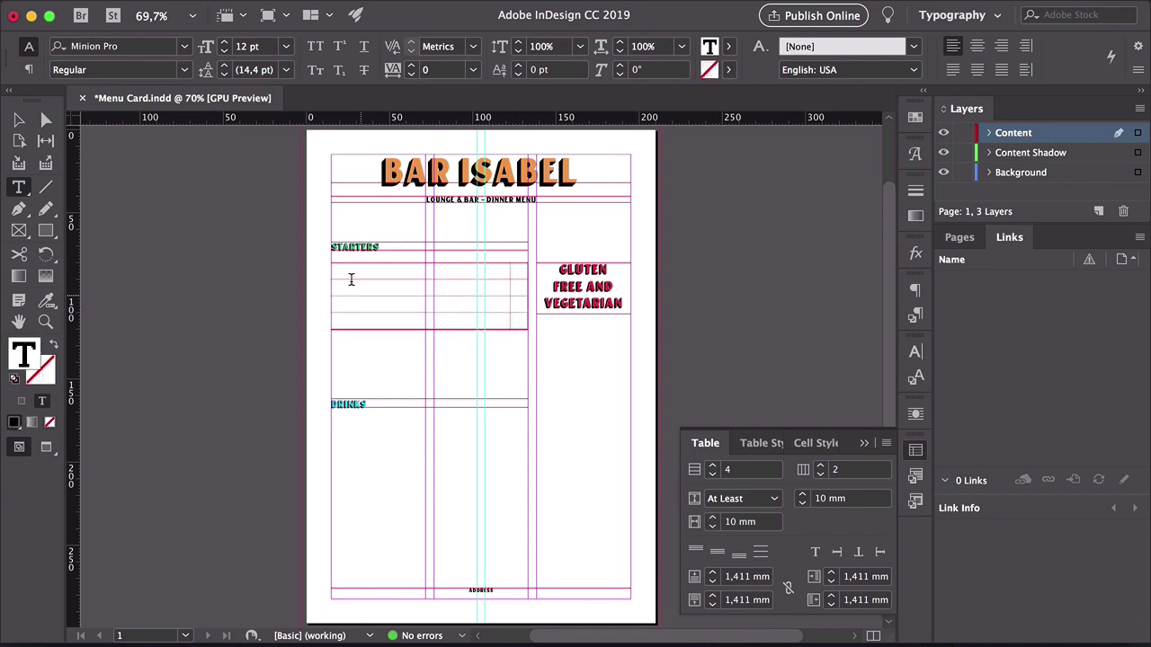
{"action": "left_click", "coordinate": [349, 268]}
{"action": "left_click", "coordinate": [18, 120]}
Preview the page once more, shifting the view right before returning to normal view
{"action": "left_click", "coordinate": [144, 240]}
{"action": "key", "text": "w"}
{"action": "left_click_drag", "start_coordinate": [364, 314], "coordinate": [495, 318]}
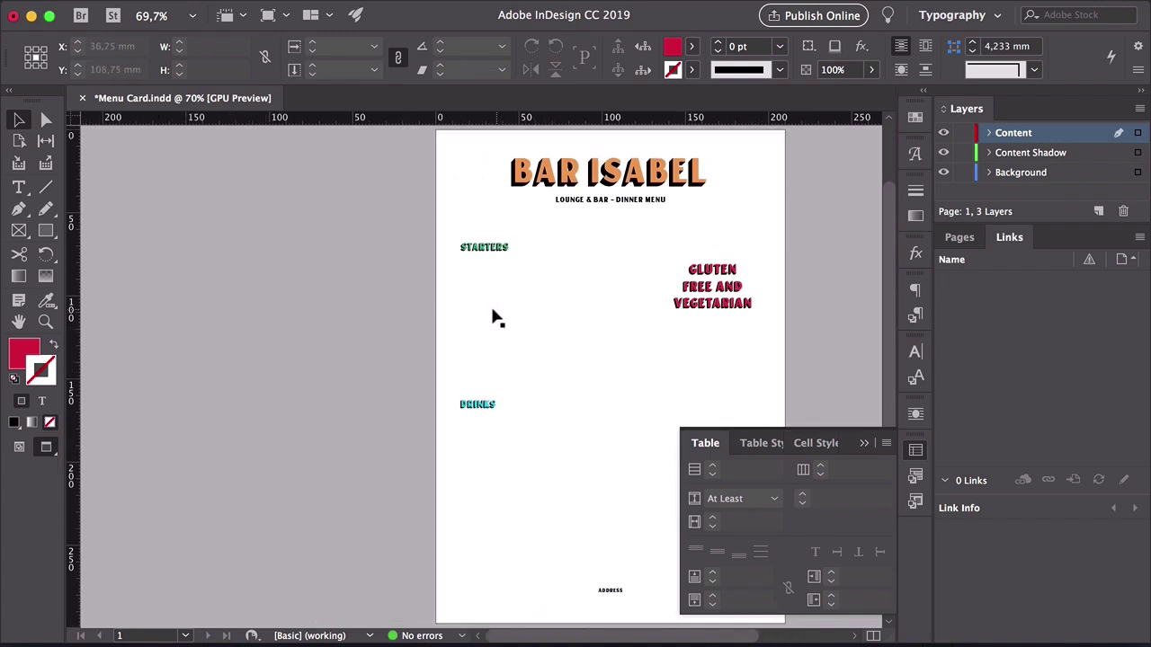
{"action": "key", "text": "w"}
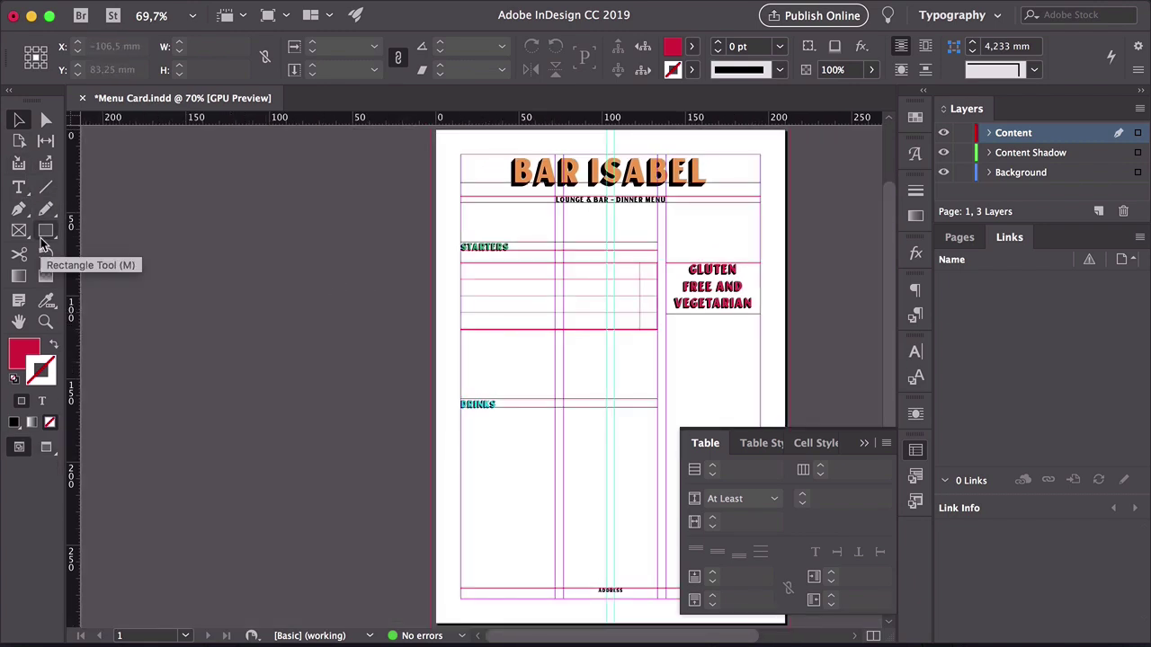
{"action": "key", "text": "t"}
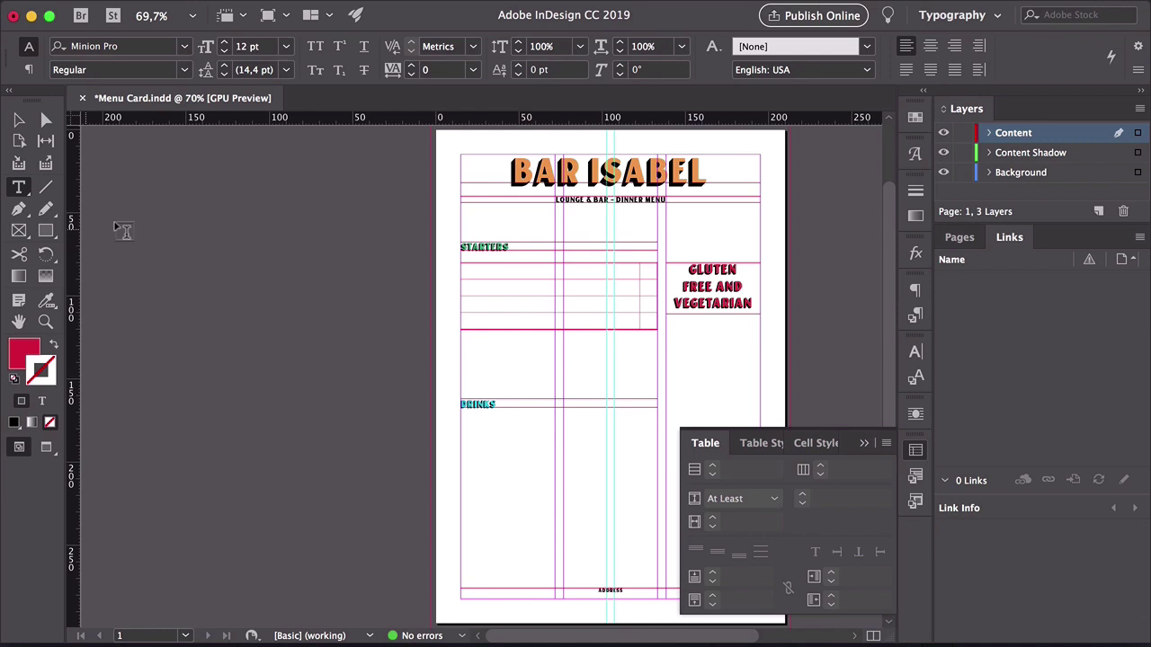
Draw a text frame left of the page and fill it with placeholder text
{"action": "left_click_drag", "start_coordinate": [145, 200], "coordinate": [332, 414]}
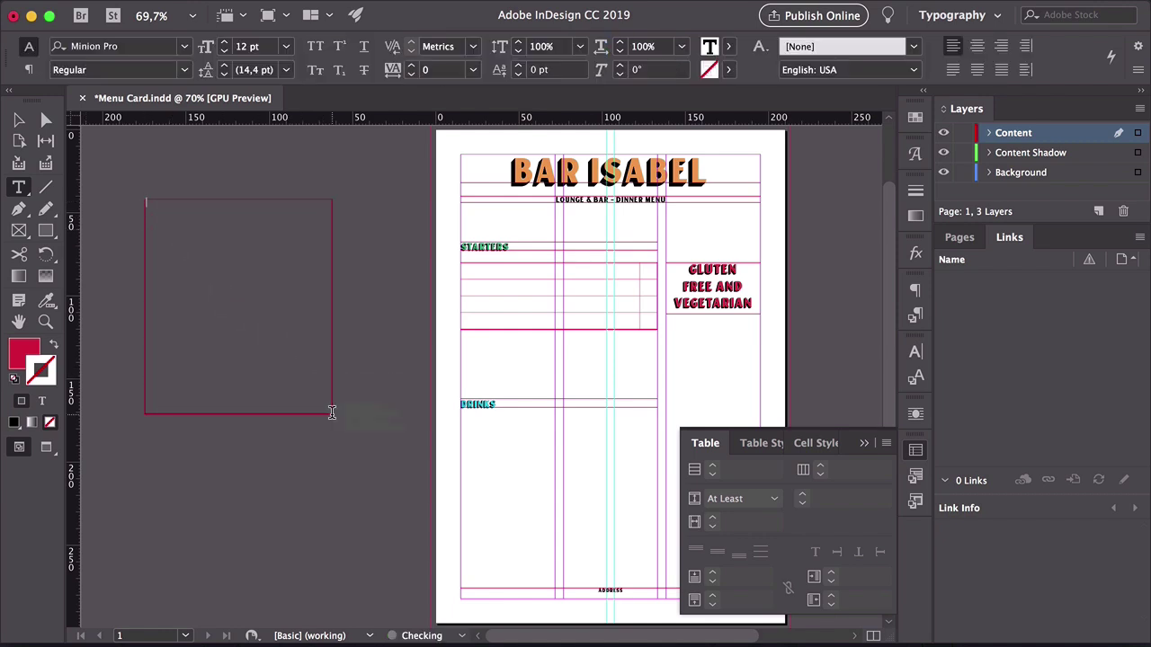
{"action": "right_click", "coordinate": [213, 237]}
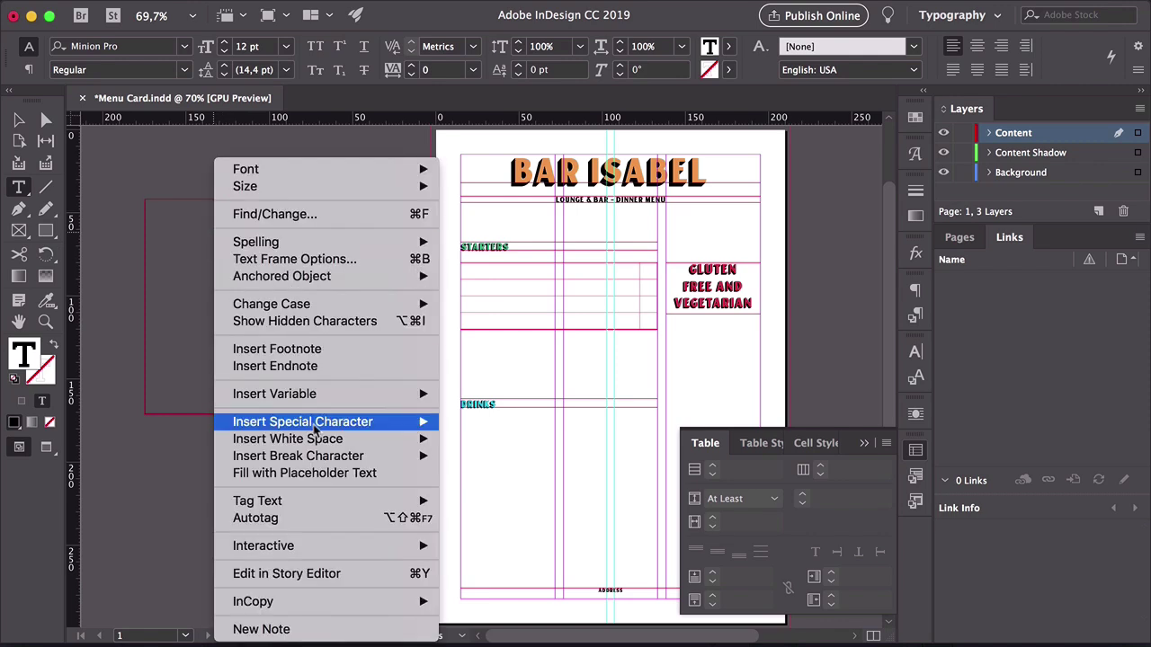
{"action": "left_click", "coordinate": [316, 474]}
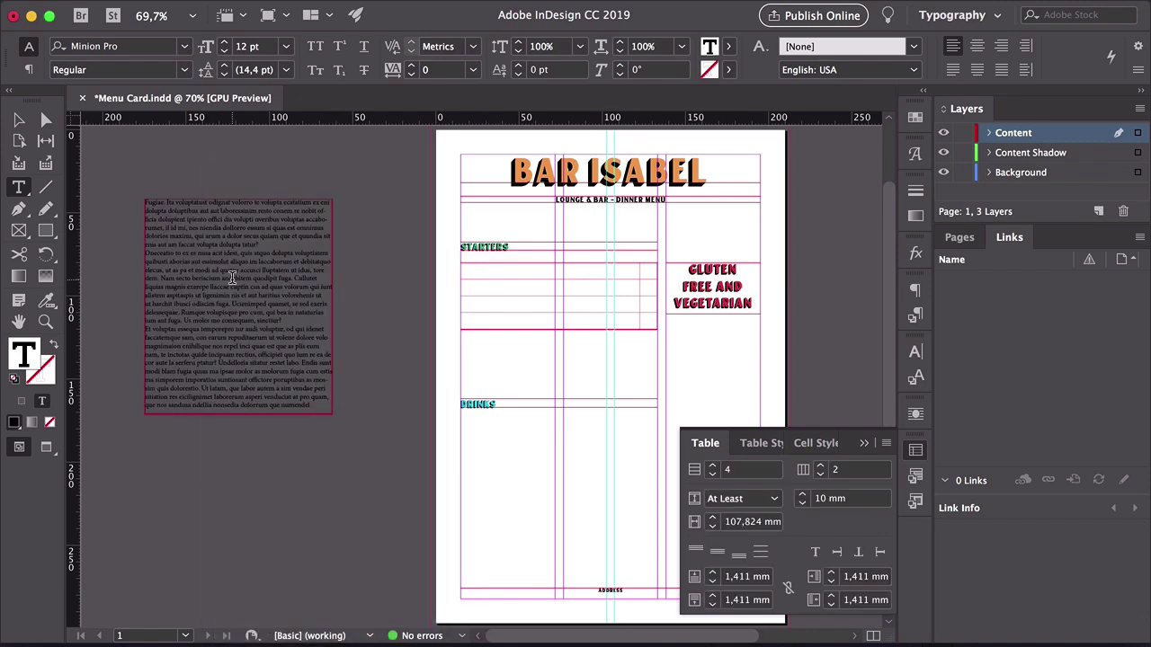
Apply the Menu Item paragraph style to all the placeholder text and reposition the frame
{"action": "key", "text": "super+a"}
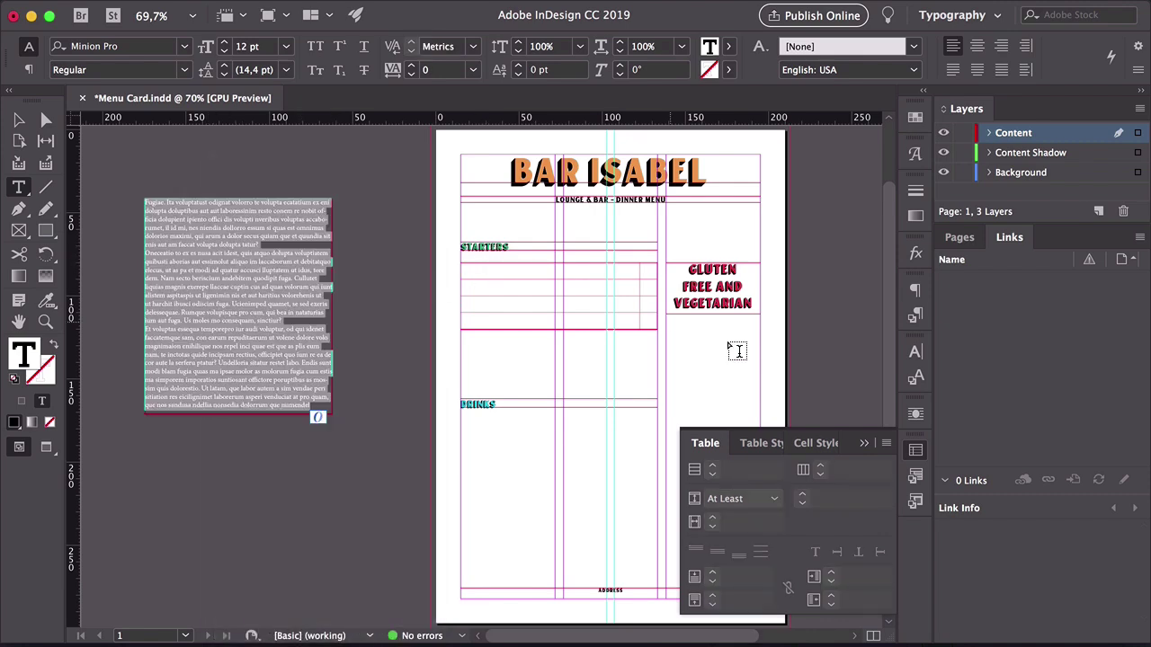
{"action": "left_click", "coordinate": [914, 317]}
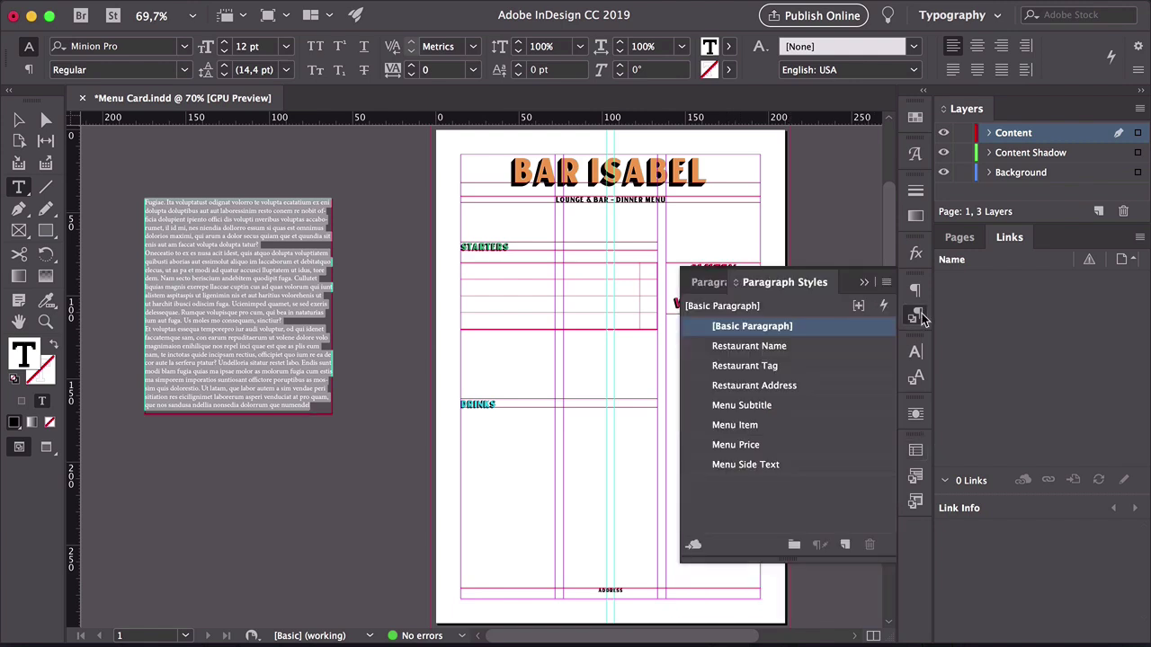
{"action": "left_click", "coordinate": [823, 422]}
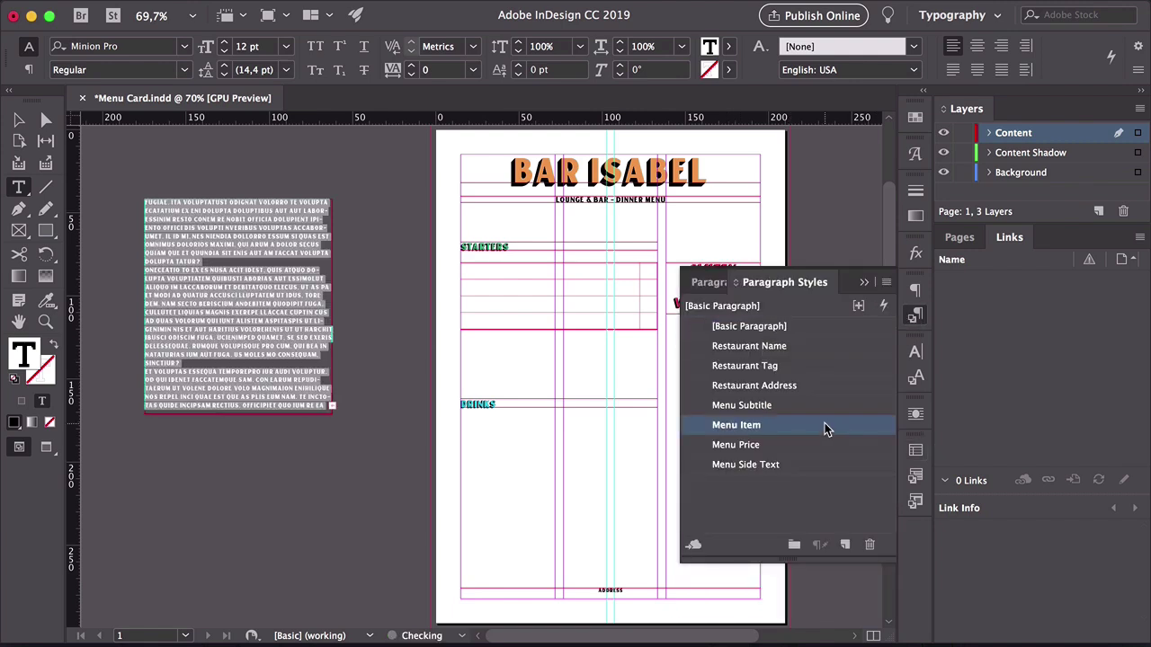
{"action": "left_click", "coordinate": [864, 281]}
{"action": "key", "text": "Escape"}
{"action": "left_click_drag", "start_coordinate": [285, 244], "coordinate": [332, 265]}
{"action": "left_click", "coordinate": [333, 185]}
{"action": "left_click_drag", "start_coordinate": [288, 263], "coordinate": [309, 252]}
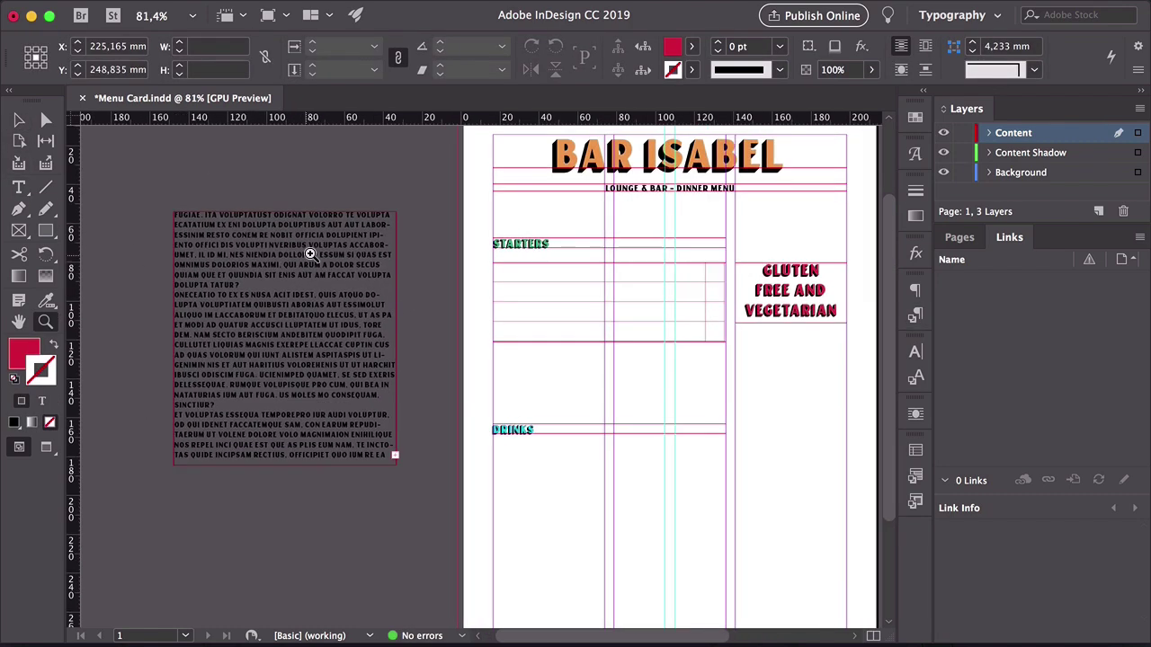
Paste the placeholder name ITA VOLUPTATUST ODIGNAT into the first cell of all four rows
{"action": "scroll", "coordinate": [275, 257], "scroll_direction": "right", "scroll_amount": 3}
{"action": "key", "text": "v"}
{"action": "double_click", "coordinate": [152, 230]}
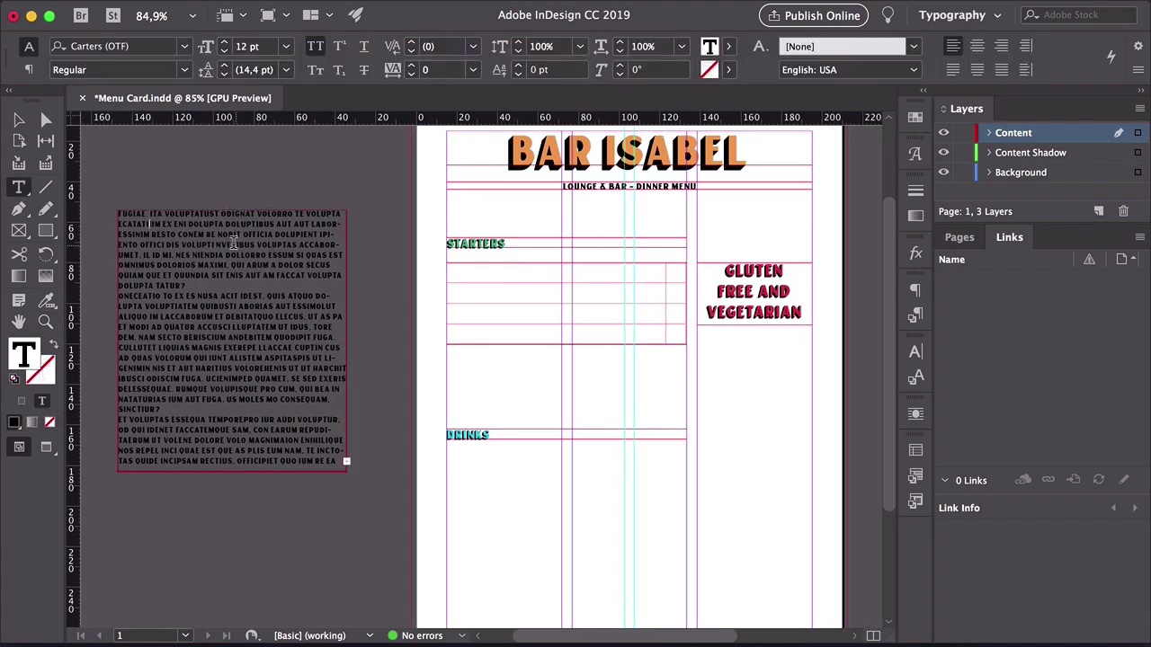
{"action": "left_click_drag", "start_coordinate": [149, 214], "coordinate": [255, 214]}
{"action": "key", "text": "ctrl+c"}
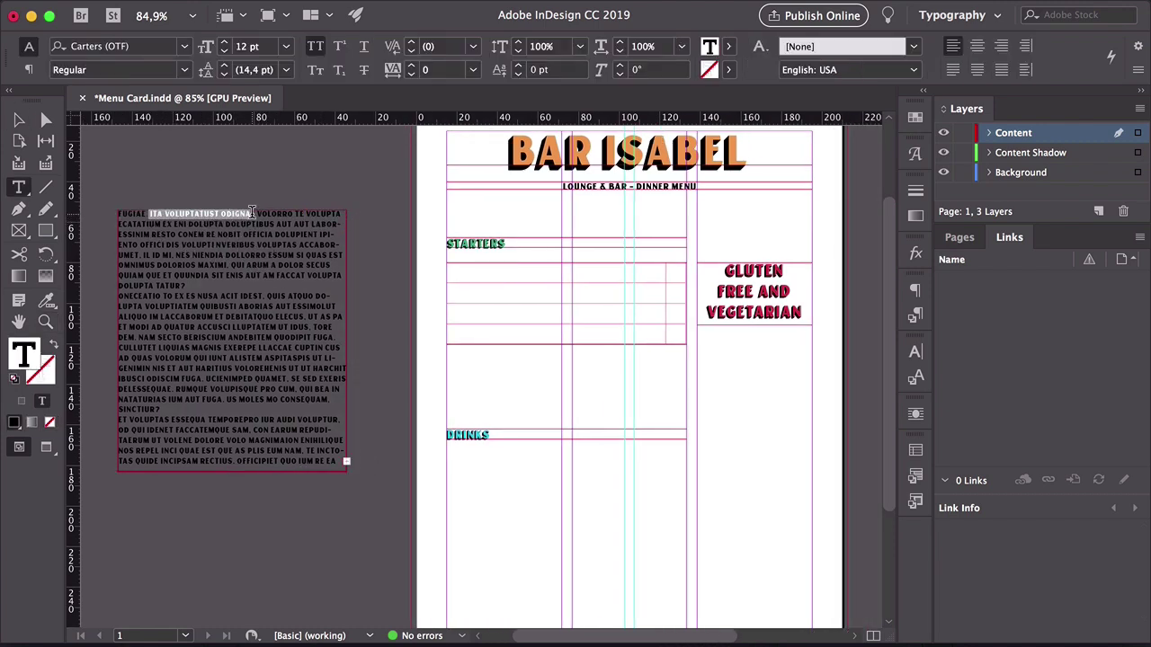
{"action": "left_click", "coordinate": [461, 273]}
{"action": "key", "text": "ctrl+v"}
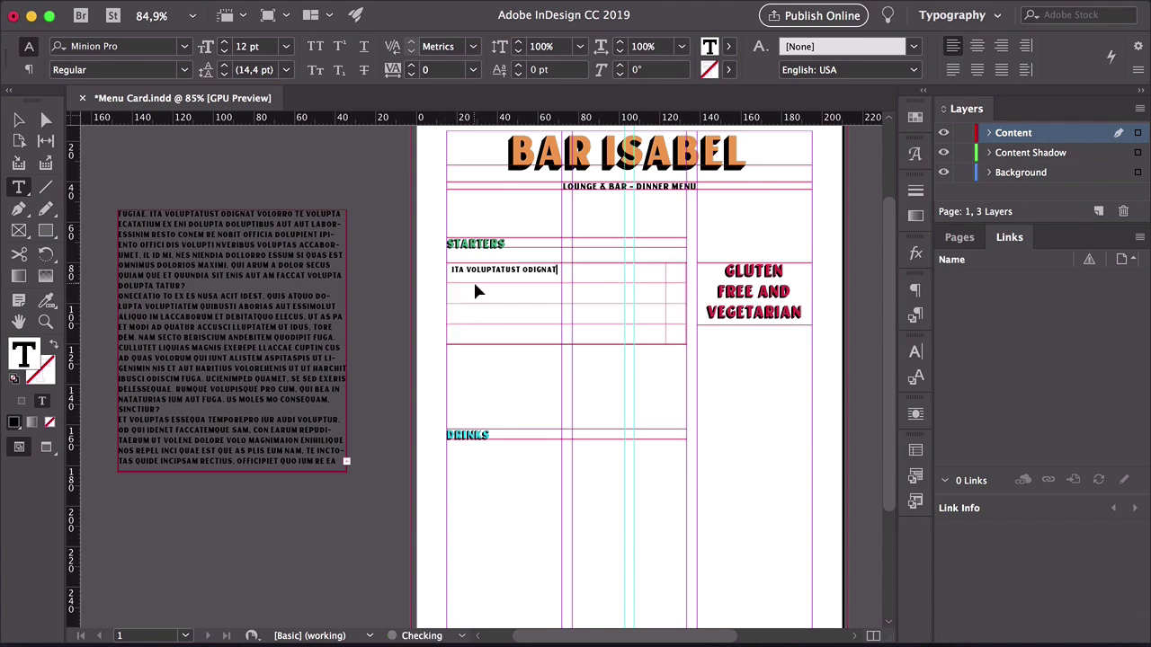
{"action": "key", "text": "Escape"}
{"action": "left_click", "coordinate": [475, 294]}
{"action": "key", "text": "ctrl+v"}
{"action": "left_click", "coordinate": [477, 314]}
{"action": "key", "text": "ctrl+v"}
{"action": "left_click", "coordinate": [488, 331]}
{"action": "key", "text": "ctrl+v"}
Type the prices 12, 9 and 5 into the first three price cells
{"action": "left_click", "coordinate": [20, 119]}
{"action": "left_click", "coordinate": [18, 187]}
{"action": "scroll", "coordinate": [576, 360], "scroll_direction": "right", "scroll_amount": 5}
{"action": "left_click", "coordinate": [546, 279]}
{"action": "type", "text": "12"}
{"action": "left_click", "coordinate": [549, 301]}
{"action": "type", "text": "9"}
{"action": "left_click", "coordinate": [549, 321]}
{"action": "type", "text": "5"}
{"action": "left_click", "coordinate": [551, 337]}
Enter 9 as the fourth price and apply the Menu Price paragraph style to the price column
{"action": "type", "text": "9"}
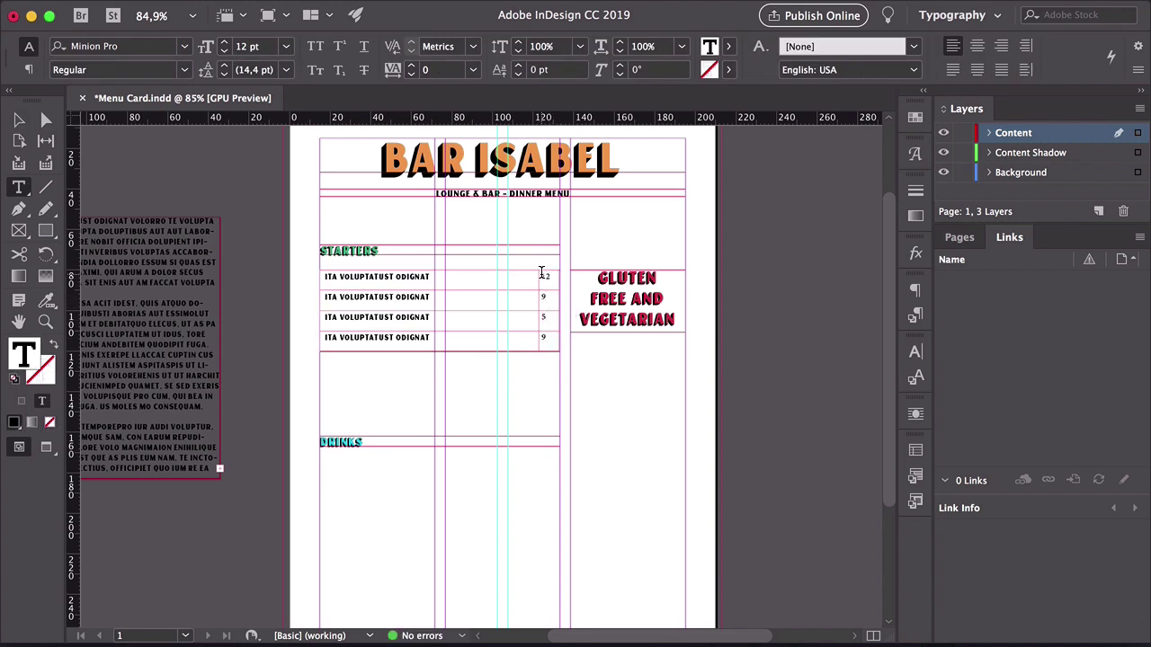
{"action": "left_click", "coordinate": [546, 262]}
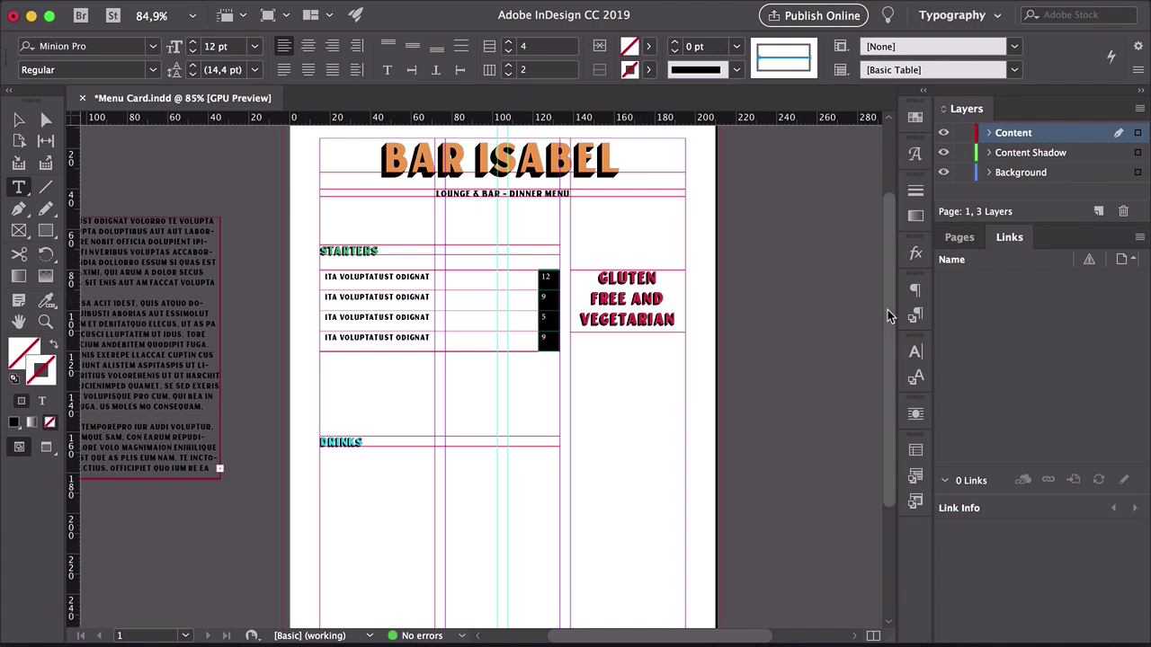
{"action": "left_click", "coordinate": [916, 320]}
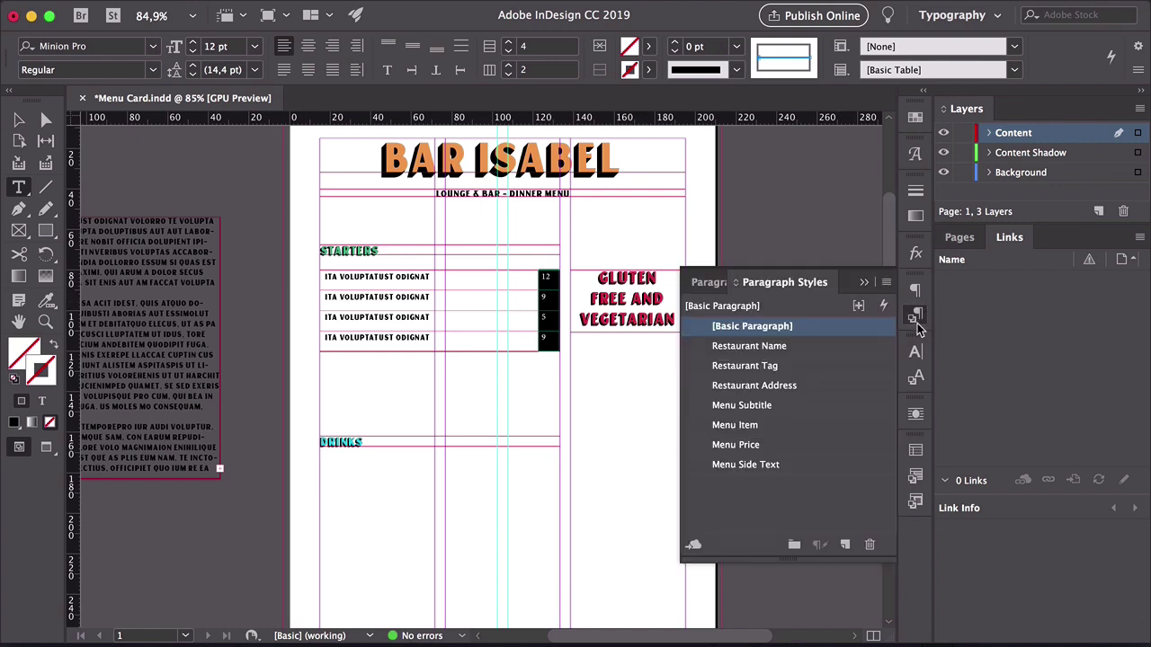
{"action": "left_click", "coordinate": [783, 444]}
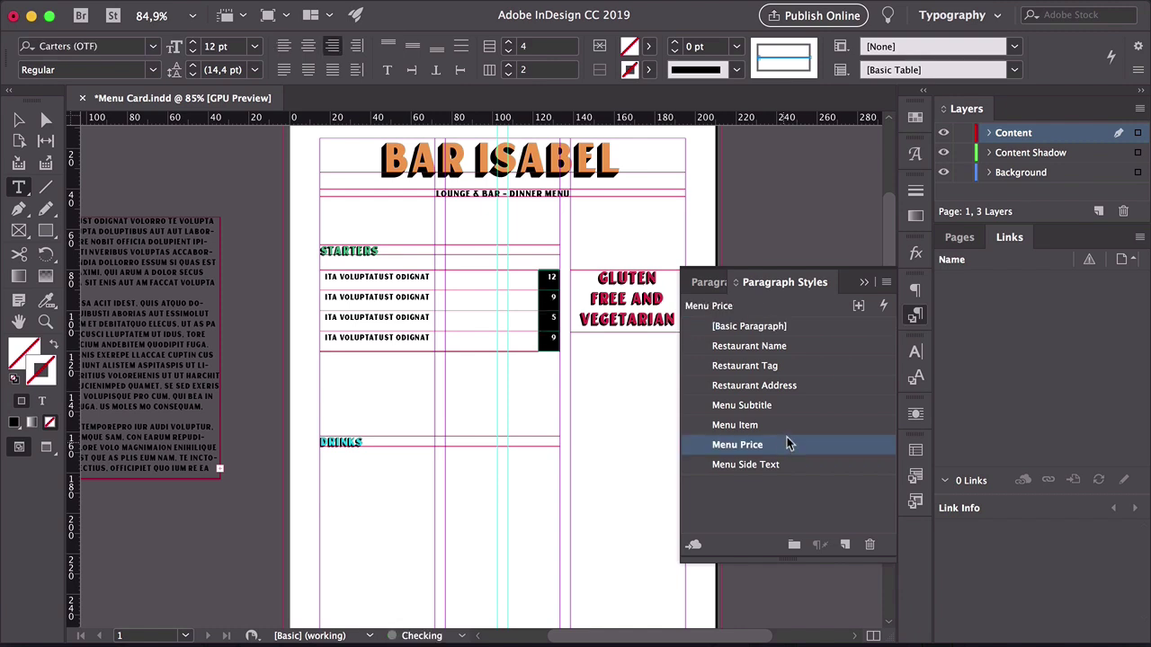
{"action": "left_click", "coordinate": [863, 284]}
Nudge the STARTERS table slightly upward
{"action": "key", "text": "Escape"}
{"action": "key", "text": "Escape"}
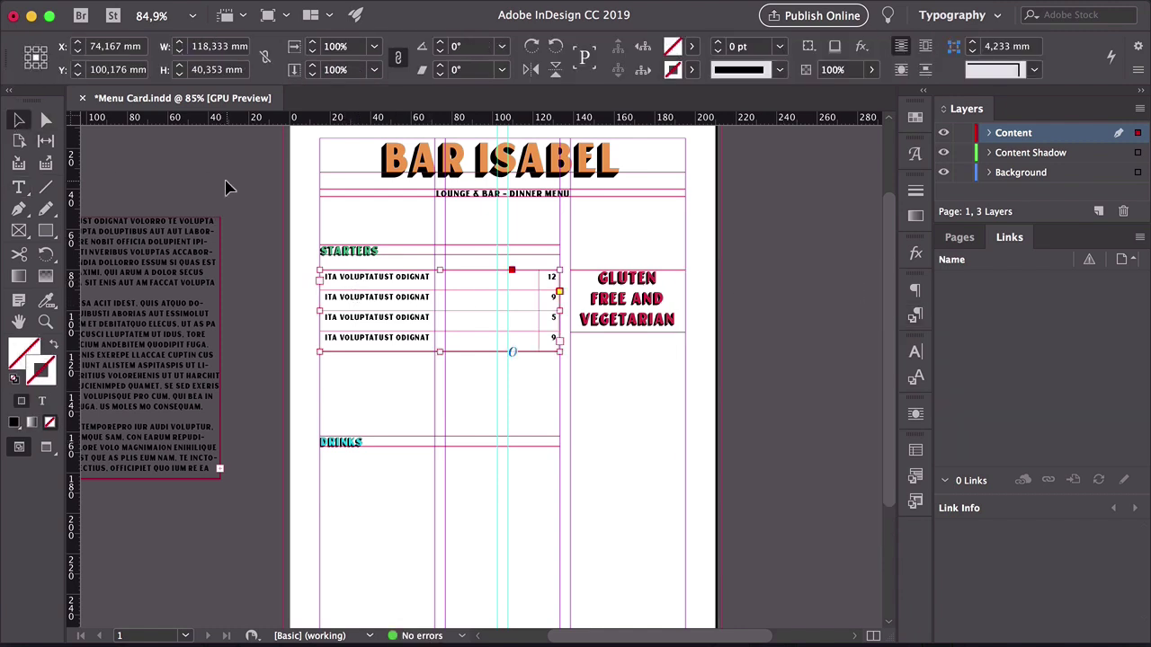
{"action": "key", "text": "w"}
{"action": "scroll", "coordinate": [393, 273], "scroll_direction": "right", "scroll_amount": 1}
{"action": "left_click_drag", "start_coordinate": [372, 327], "coordinate": [371, 321]}
{"action": "left_click", "coordinate": [192, 224]}
{"action": "left_click", "coordinate": [380, 321]}
Zoom in on the STARTERS section and bring up the Table Styles panel
{"action": "key", "text": "z"}
{"action": "left_click", "coordinate": [380, 321]}
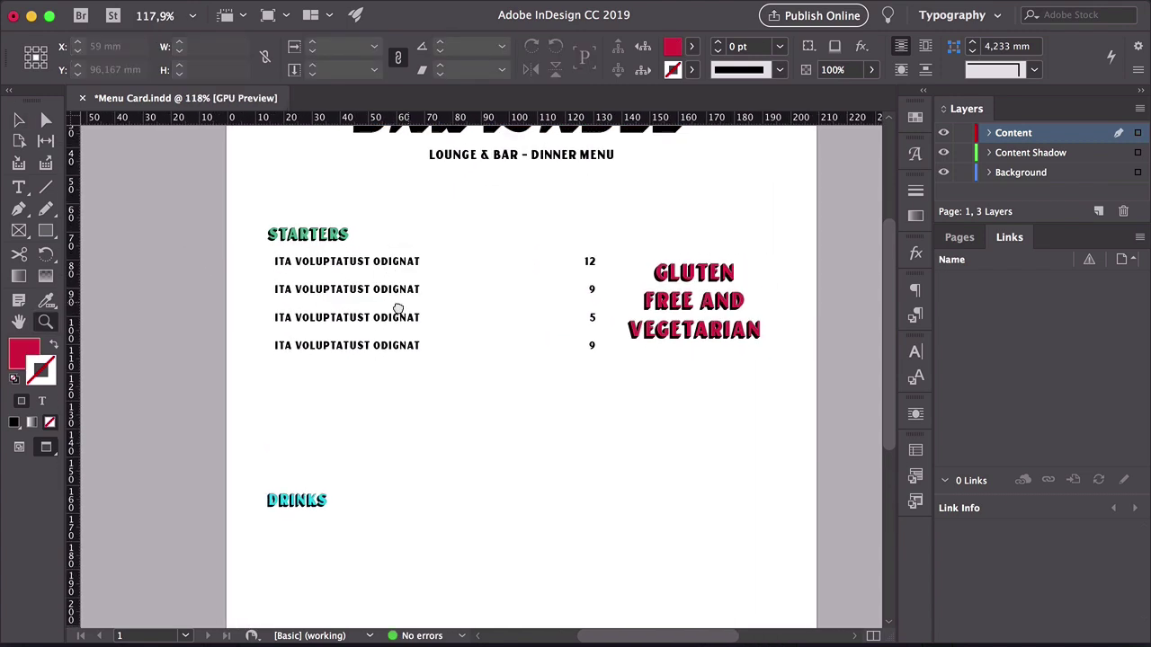
{"action": "key", "text": "w"}
{"action": "key", "text": "v"}
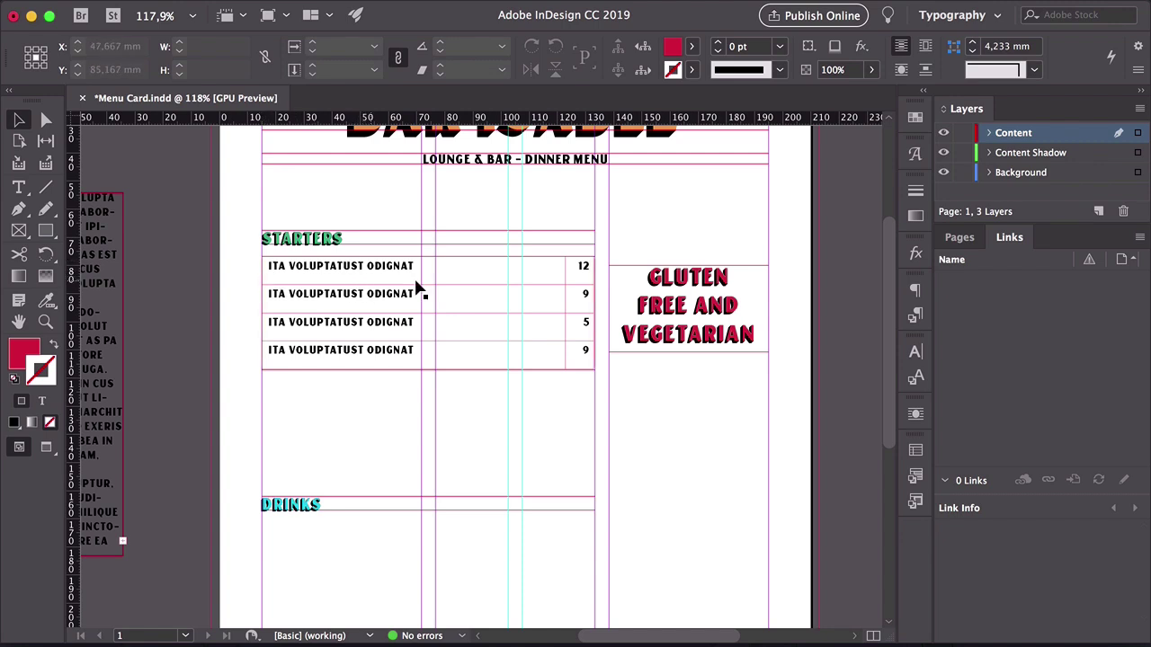
{"action": "left_click", "coordinate": [917, 502]}
Set all cell insets of the Starters dish-name cells to 0 mm
{"action": "left_click", "coordinate": [915, 476]}
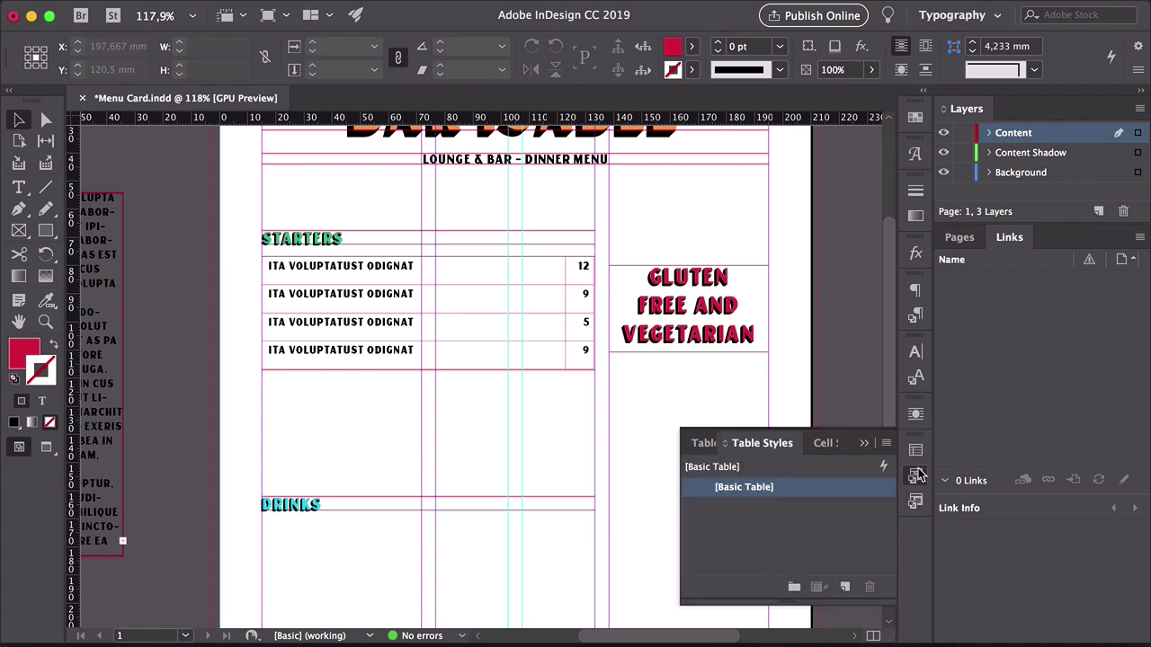
{"action": "left_click", "coordinate": [916, 452]}
{"action": "key", "text": "t"}
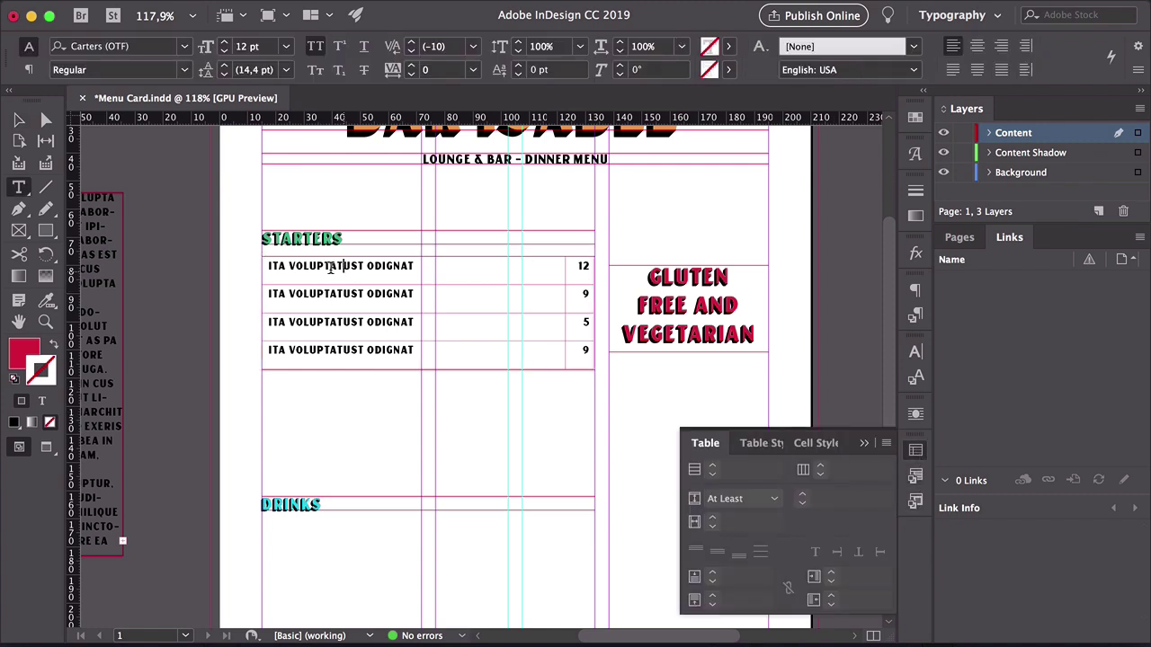
{"action": "left_click", "coordinate": [267, 266]}
{"action": "mouse_move", "coordinate": [266, 266]}
{"action": "left_mouse_down"}
{"action": "mouse_move", "coordinate": [439, 321]}
{"action": "mouse_move", "coordinate": [468, 365]}
{"action": "left_mouse_up"}
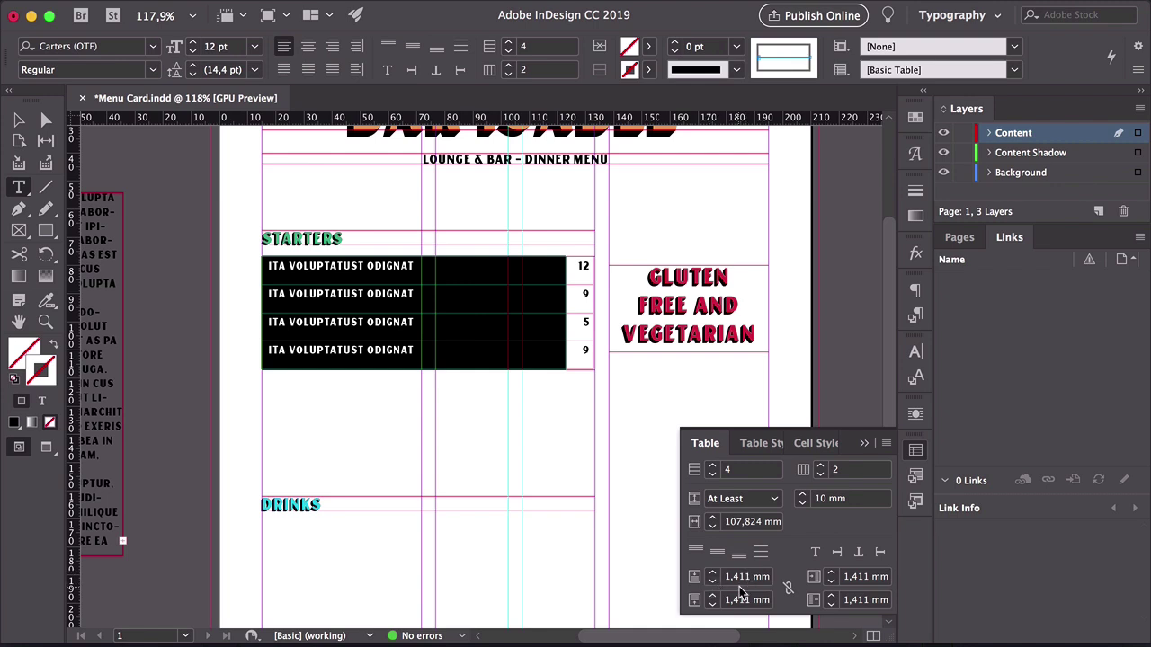
{"action": "left_click", "coordinate": [747, 582]}
{"action": "type", "text": "0"}
{"action": "left_click", "coordinate": [787, 588]}
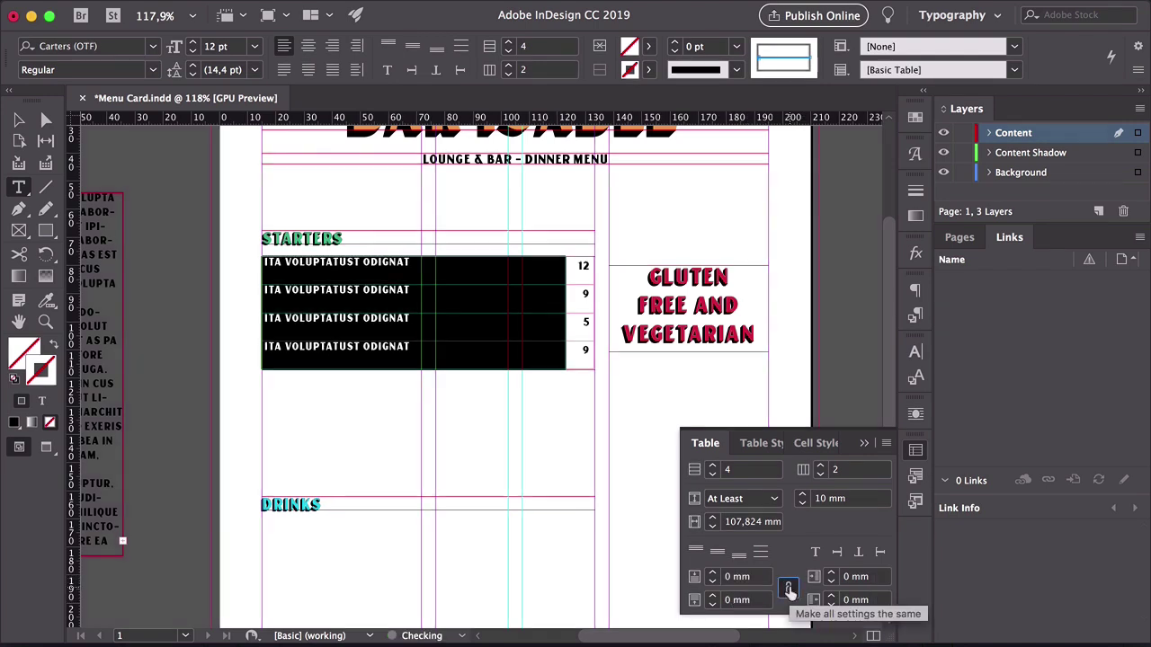
Centre the dish-name cell text vertically
{"action": "left_click", "coordinate": [718, 554]}
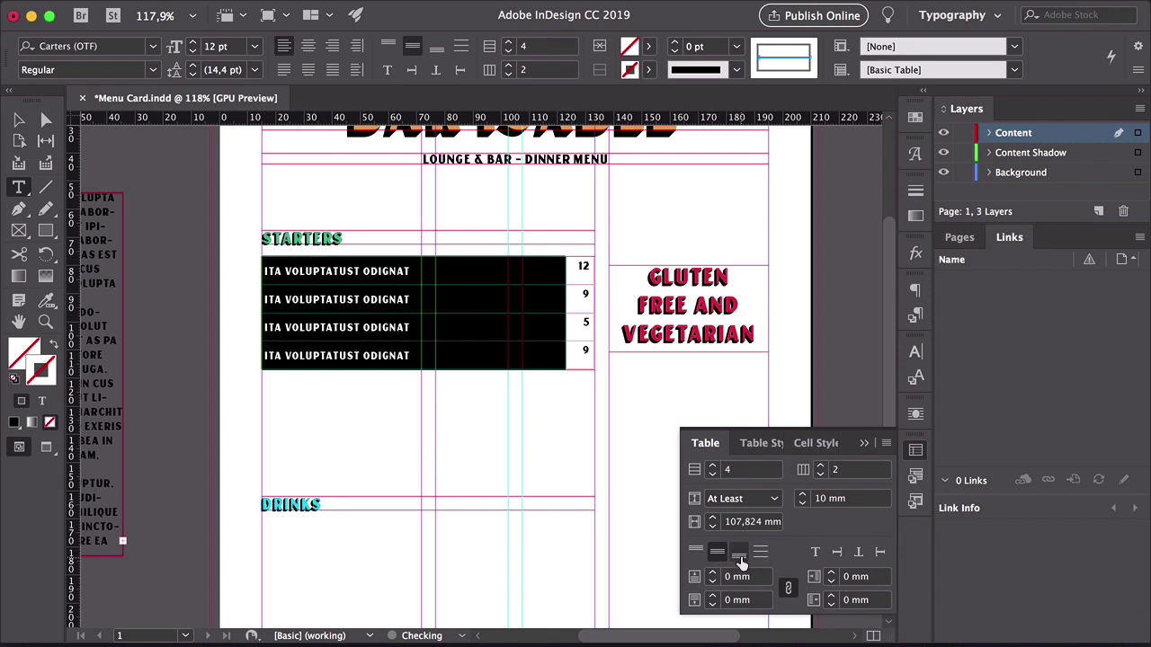
{"action": "left_click", "coordinate": [739, 554]}
{"action": "left_click", "coordinate": [760, 555]}
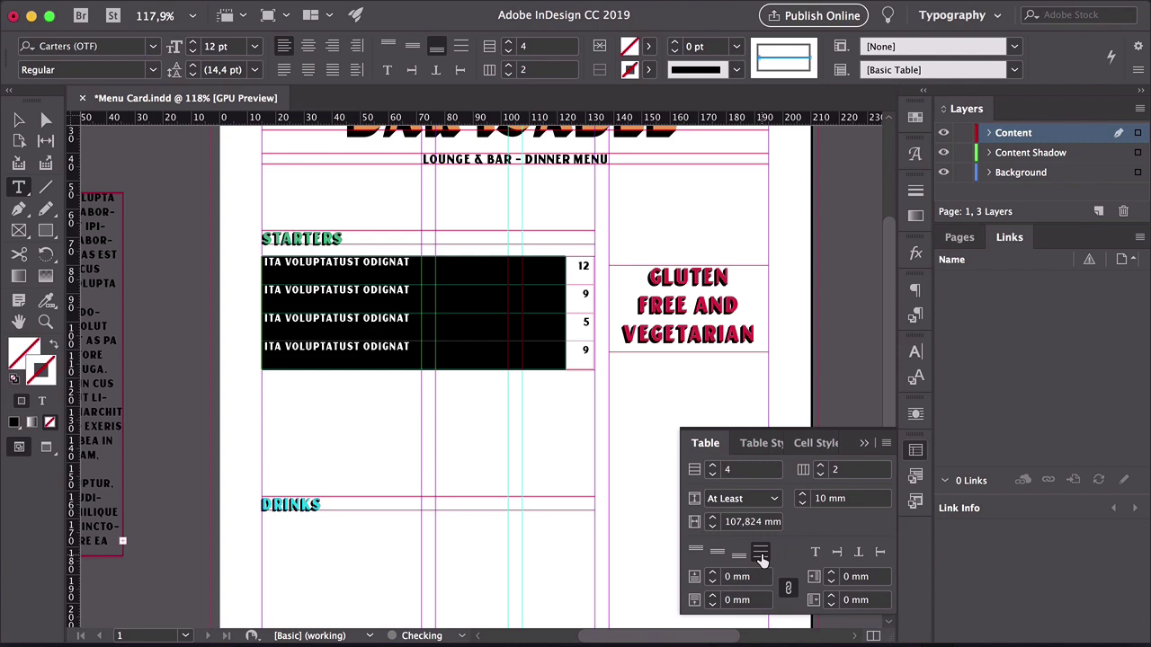
{"action": "left_click", "coordinate": [717, 555]}
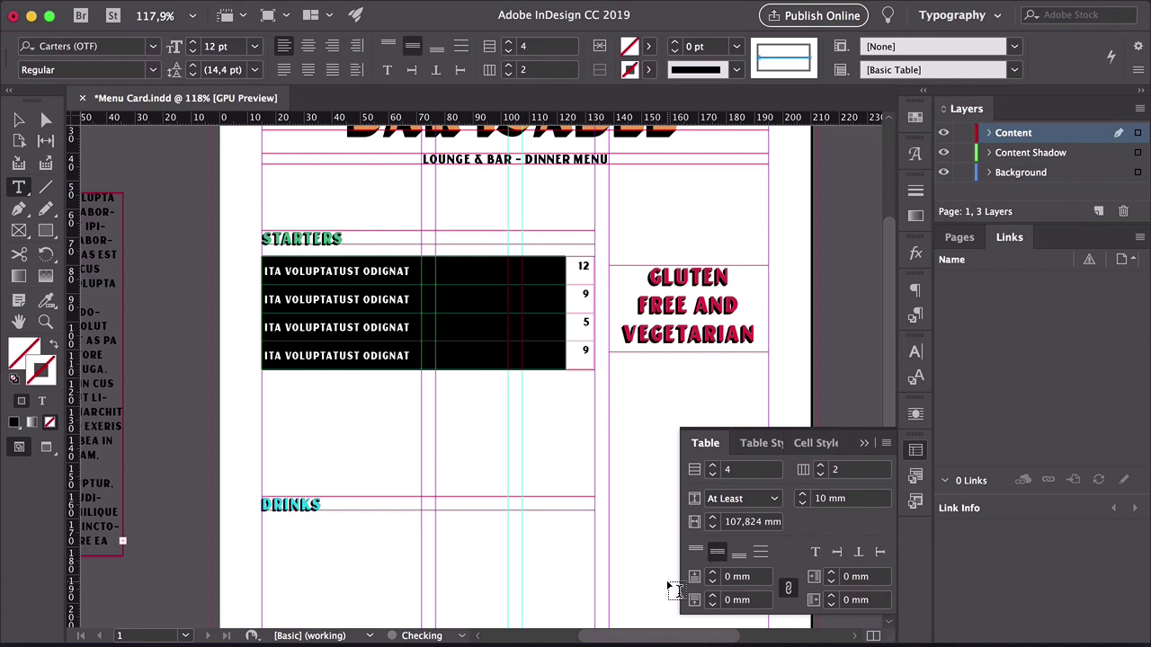
Set the price column cells' insets to 0 mm and centre them vertically
{"action": "left_click_drag", "start_coordinate": [580, 267], "coordinate": [615, 376]}
{"action": "left_click", "coordinate": [742, 578]}
{"action": "type", "text": "0"}
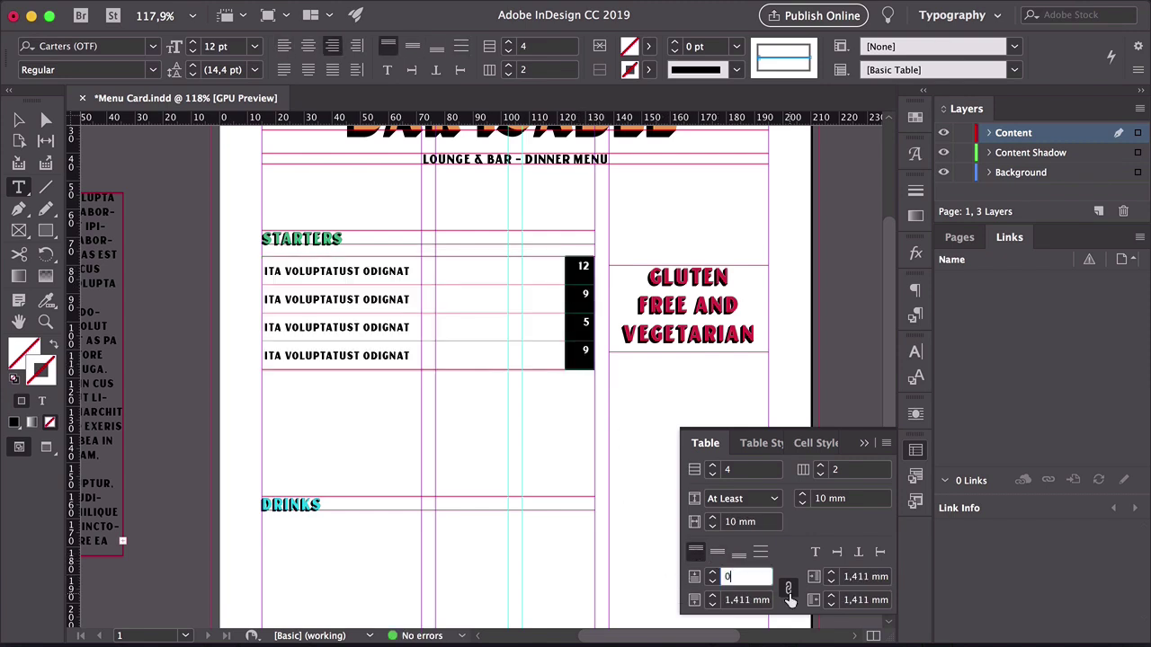
{"action": "key", "text": "Tab"}
{"action": "left_click", "coordinate": [717, 555]}
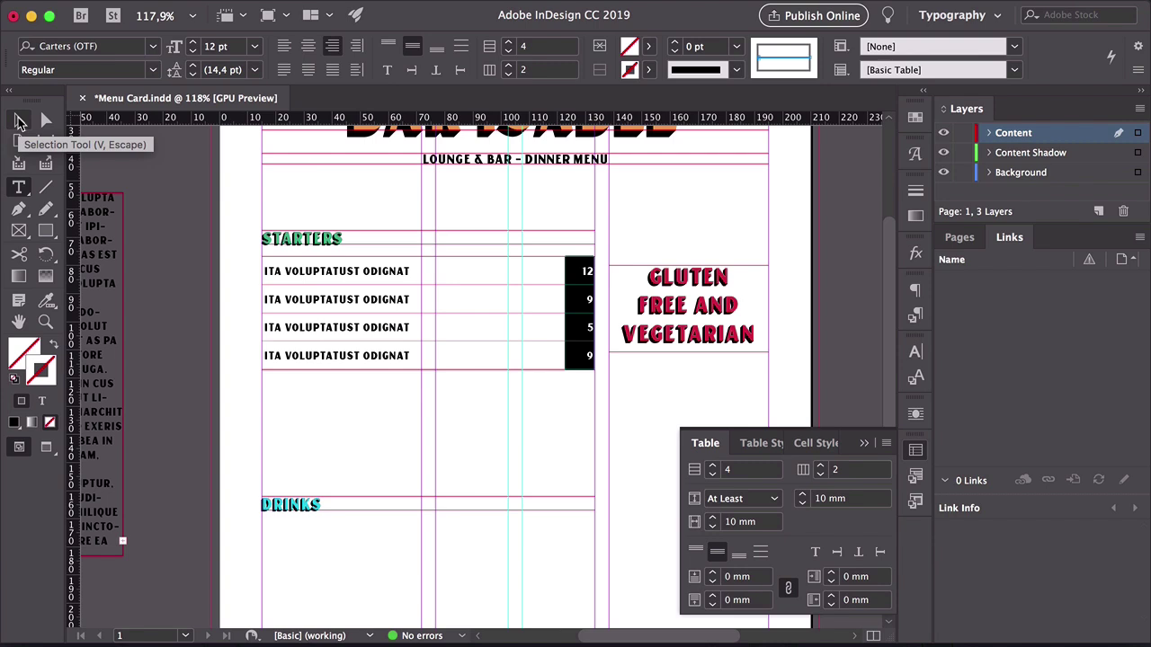
Return to the Selection tool
{"action": "left_click", "coordinate": [20, 121]}
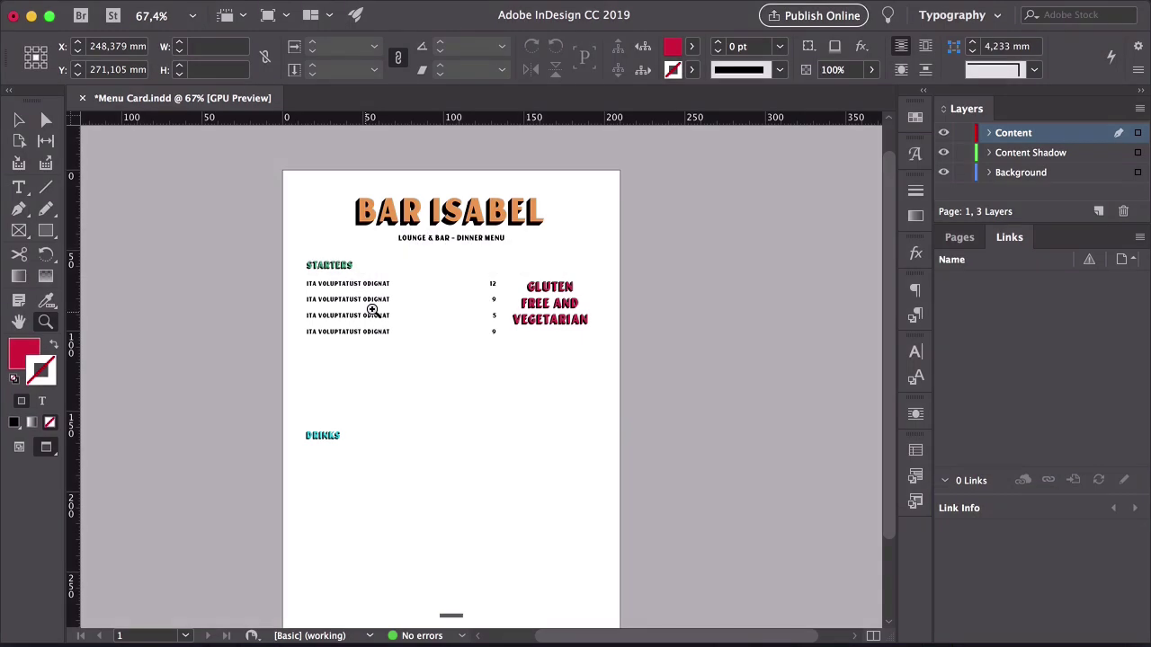
Paste NES NIENDIA DOLLORRO from the placeholder text into the second Starters row
{"action": "left_click", "coordinate": [371, 309]}
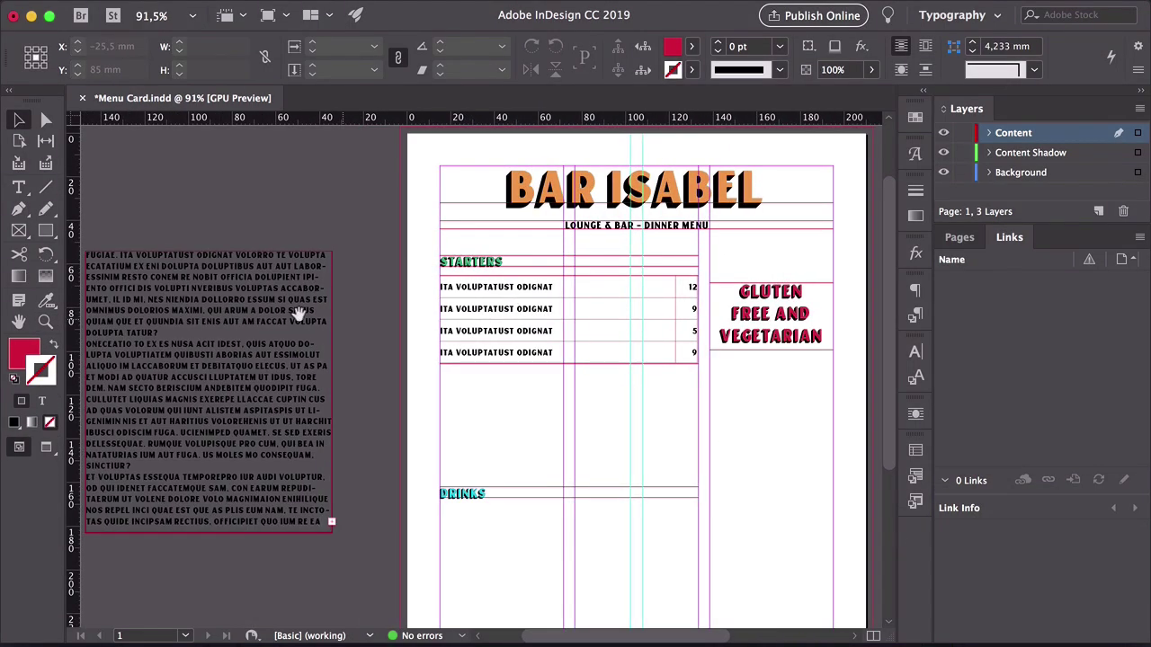
{"action": "key", "text": "t"}
{"action": "left_click_drag", "start_coordinate": [146, 298], "coordinate": [302, 277]}
{"action": "key", "text": "Escape"}
{"action": "type", "text": "NES NIENDIA DOLLORRO"}
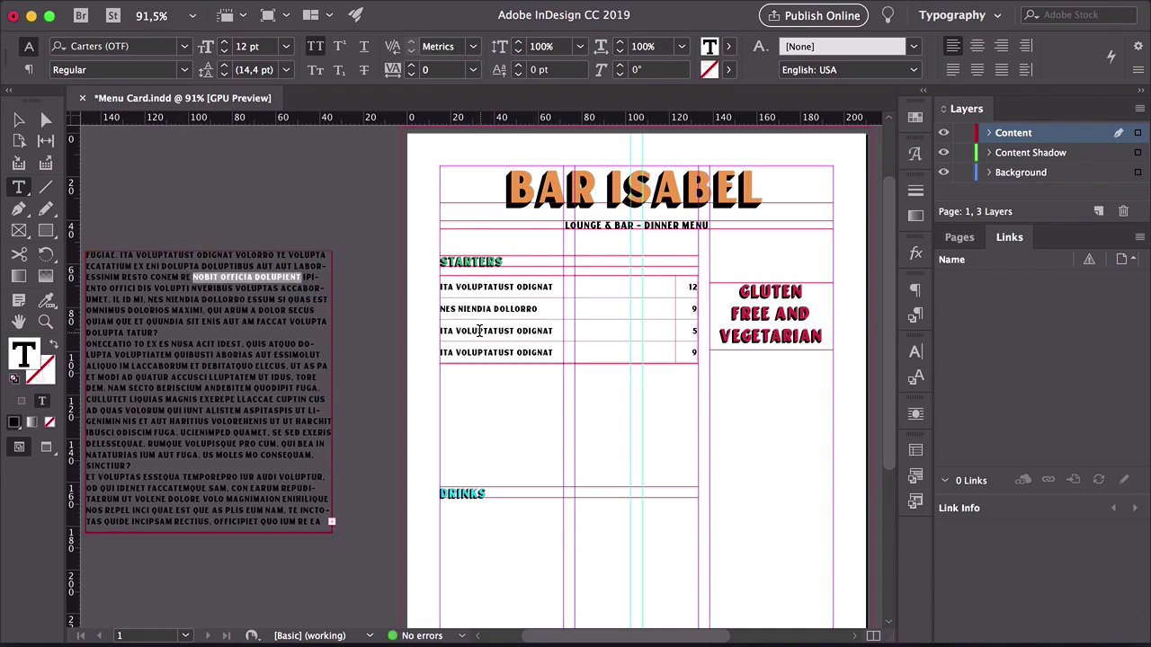
Replace rows three and four with NOBIT OFFICIA DOLUPIENT and DOLUPTIBUS AUT AUT
{"action": "key", "text": "ctrl+c"}
{"action": "triple_click", "coordinate": [481, 331]}
{"action": "key", "text": "ctrl+v"}
{"action": "left_click_drag", "start_coordinate": [200, 266], "coordinate": [293, 266]}
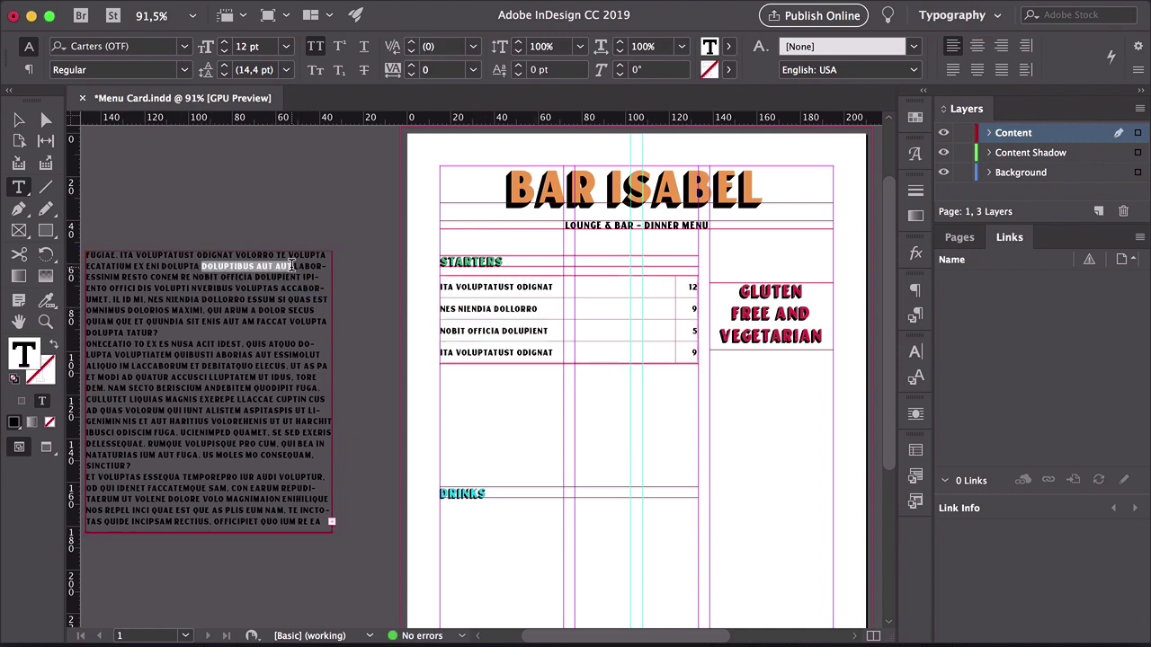
{"action": "key", "text": "ctrl+c"}
{"action": "triple_click", "coordinate": [496, 353]}
{"action": "key", "text": "ctrl+v"}
Preview the page without guides and scroll right to check the updated table
{"action": "key", "text": "Escape"}
{"action": "key", "text": "w"}
{"action": "scroll", "coordinate": [383, 249], "scroll_direction": "right", "scroll_amount": 5}
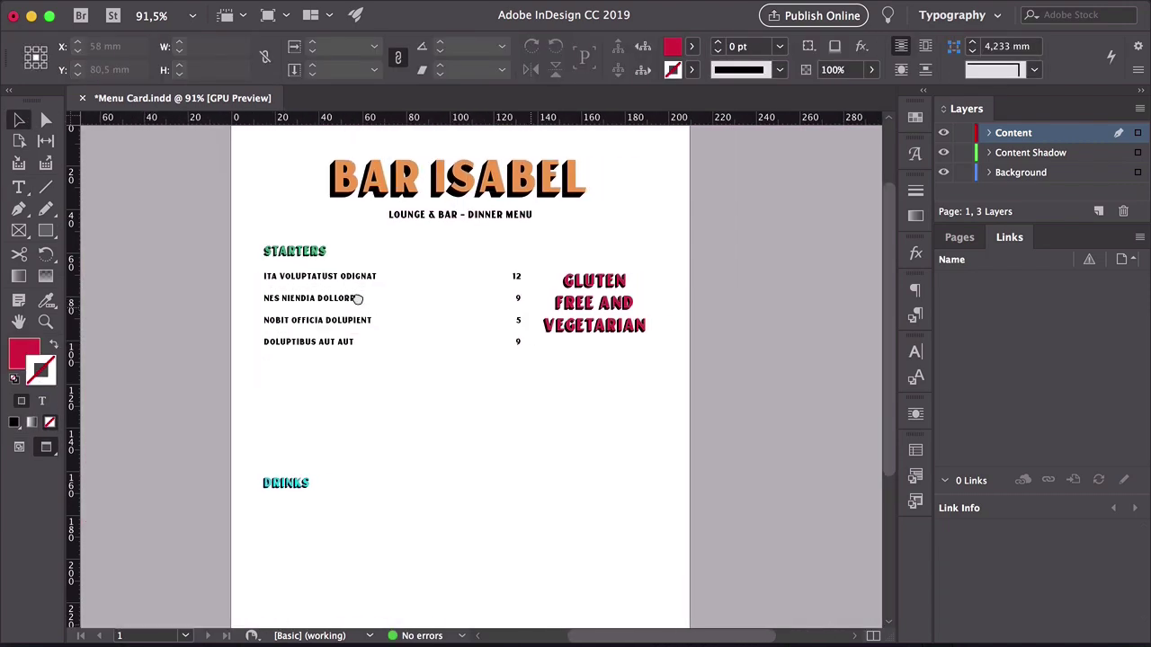
{"action": "key", "text": "w"}
{"action": "scroll", "coordinate": [359, 300], "scroll_direction": "right", "scroll_amount": 3}
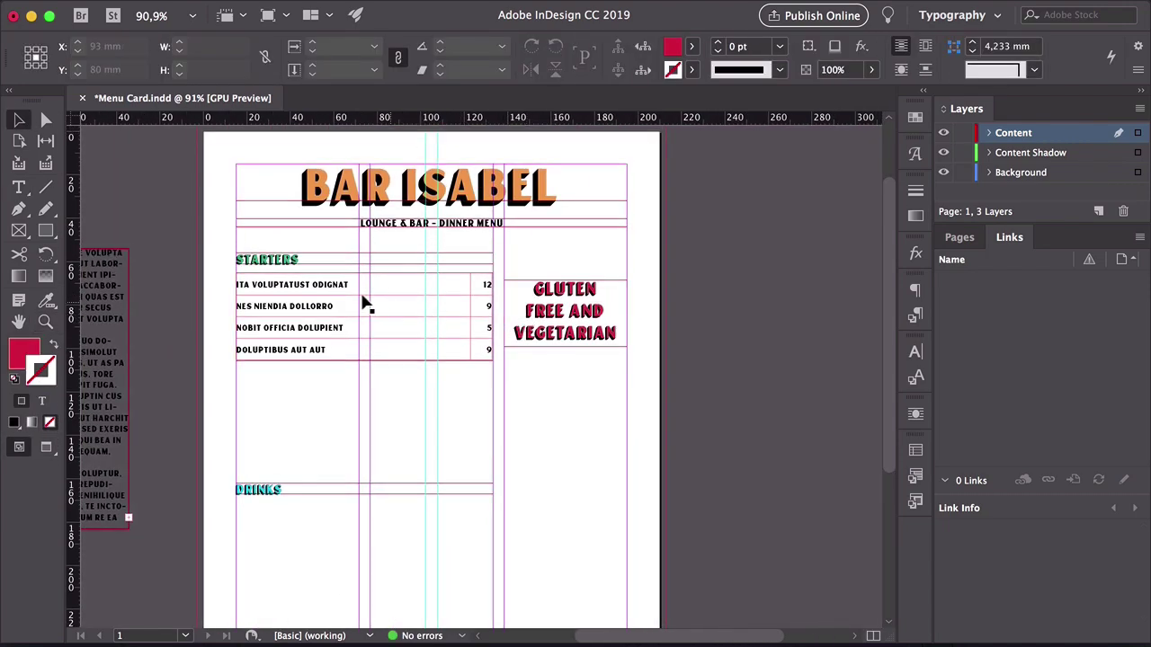
{"action": "scroll", "coordinate": [278, 236], "scroll_direction": "right", "scroll_amount": 2}
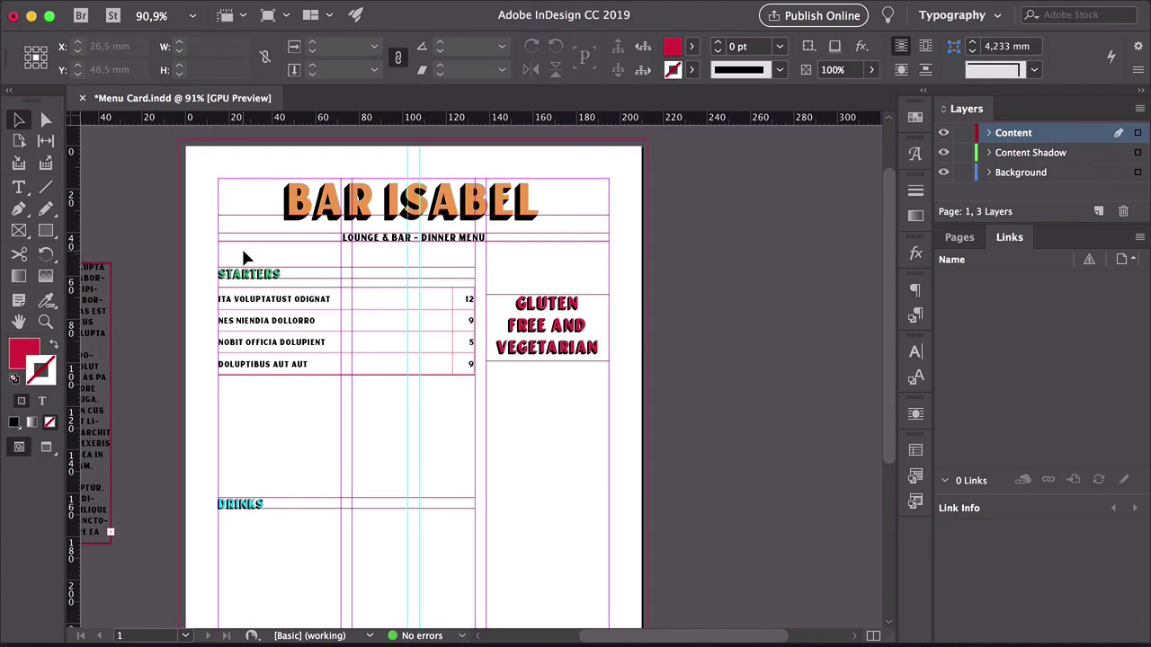
Draw a horizontal line above STARTERS and make it black, dotted, 1 pt
{"action": "left_click", "coordinate": [46, 189]}
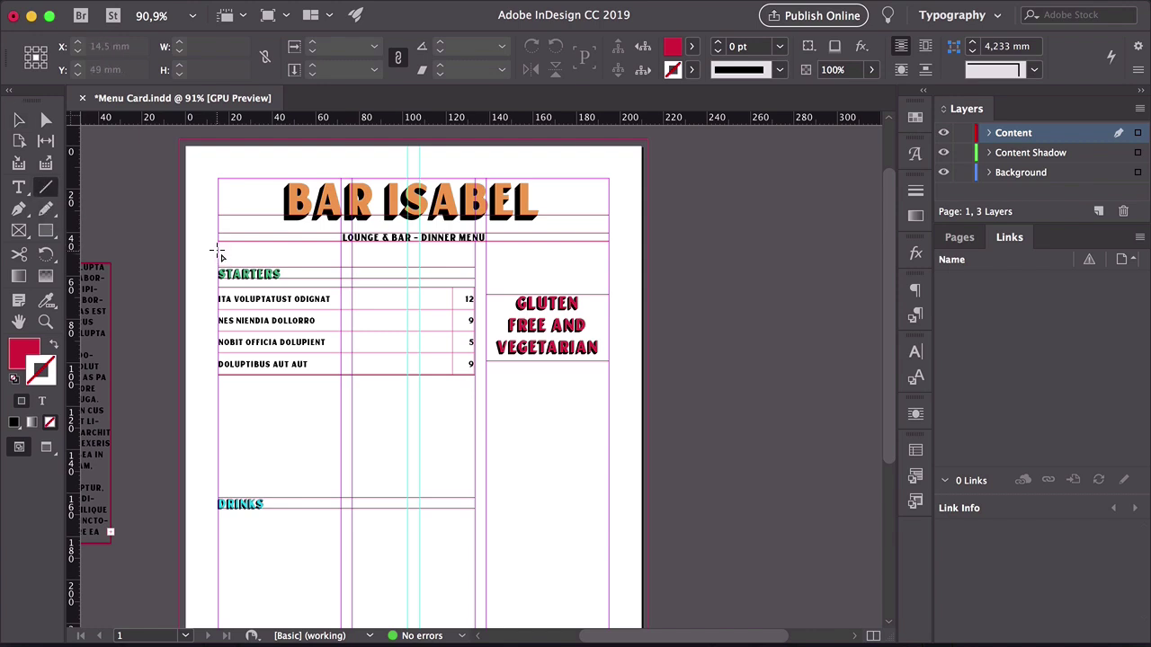
{"action": "left_click_drag", "start_coordinate": [219, 250], "coordinate": [473, 284]}
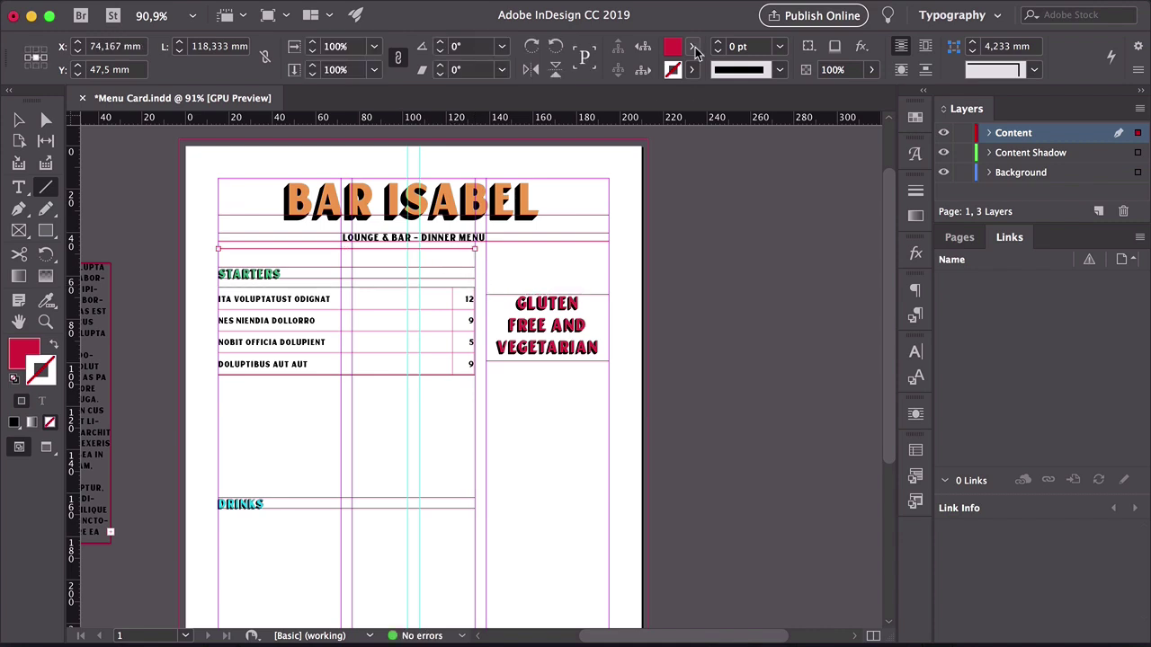
{"action": "left_click", "coordinate": [914, 118]}
{"action": "left_click", "coordinate": [695, 137]}
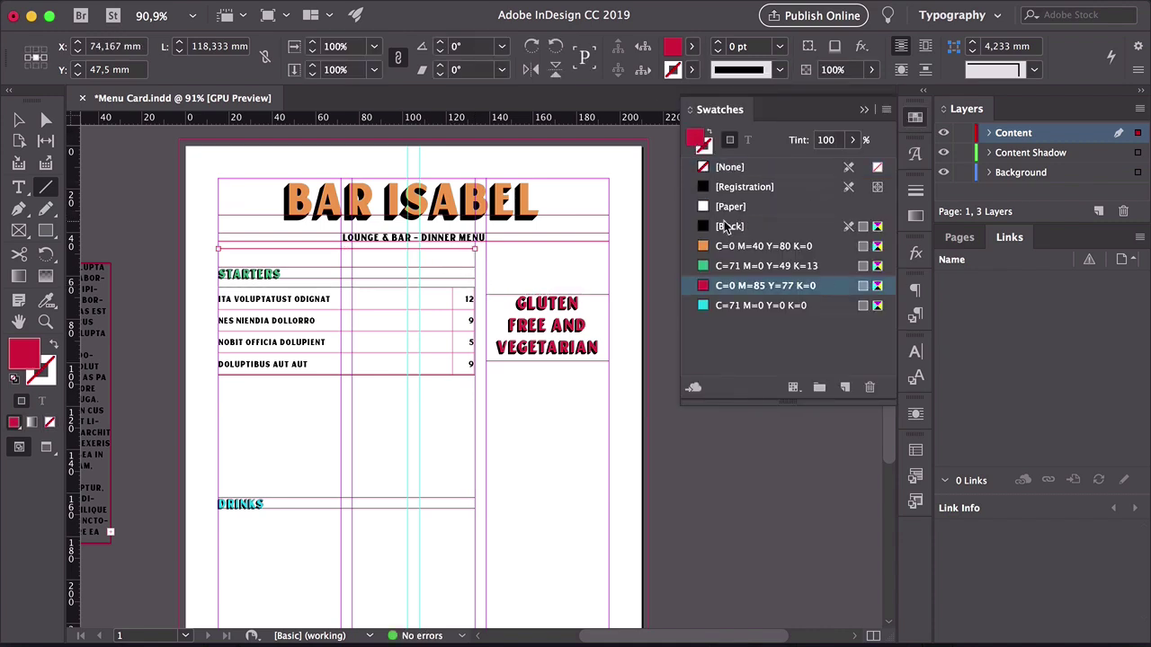
{"action": "left_click", "coordinate": [730, 225]}
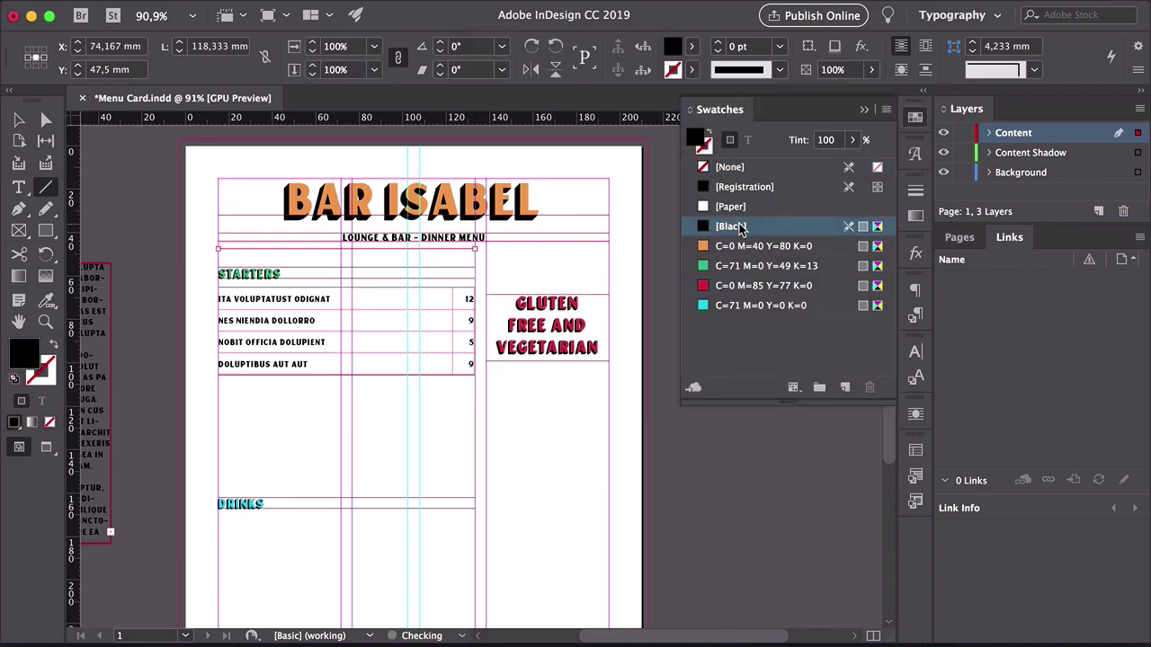
{"action": "left_click", "coordinate": [780, 71]}
{"action": "left_click", "coordinate": [742, 354]}
{"action": "left_click", "coordinate": [779, 46]}
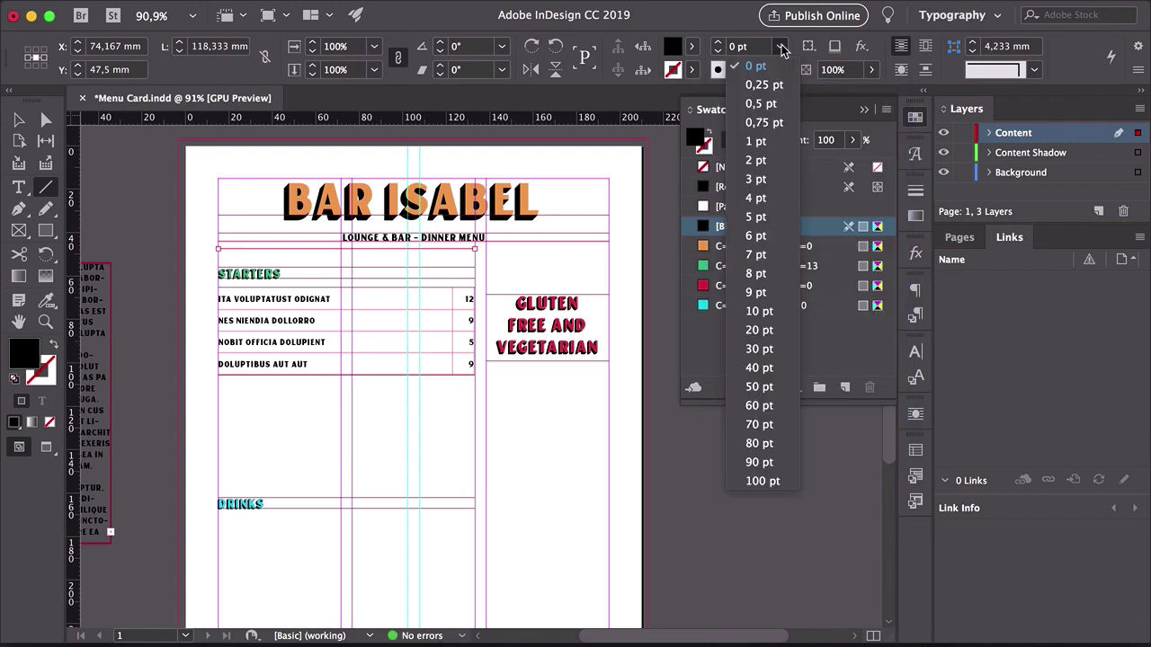
{"action": "left_click", "coordinate": [755, 142]}
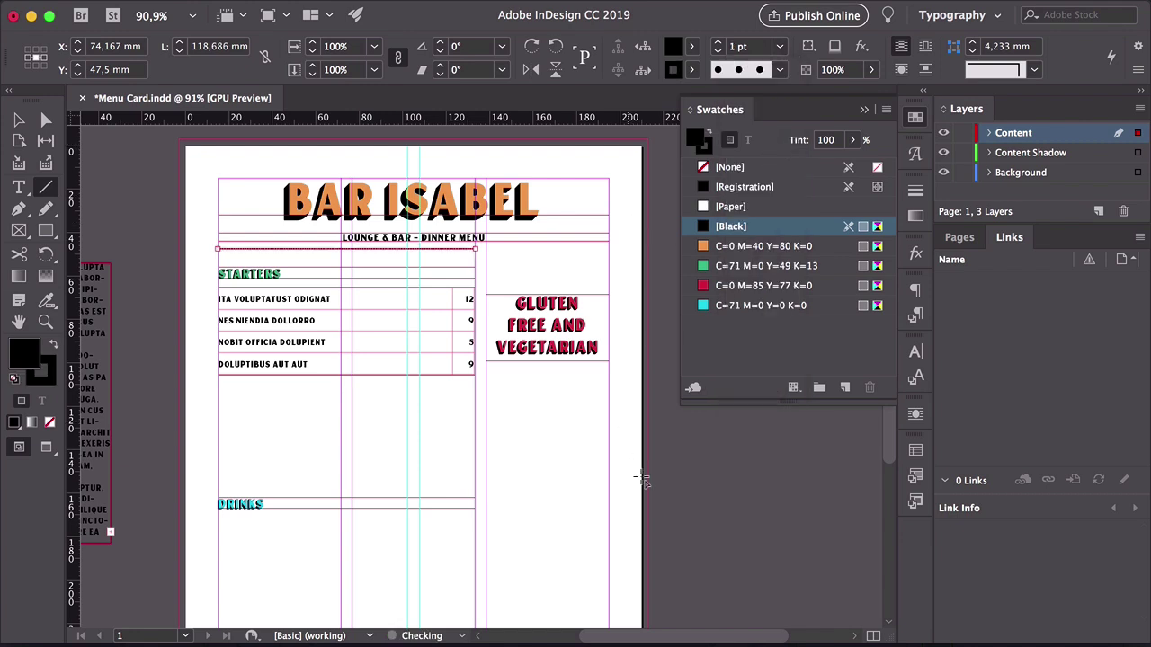
Nudge the dotted rule slightly lower so it sits just above the STARTERS heading
{"action": "key", "text": "v"}
{"action": "key", "text": "w"}
{"action": "left_click", "coordinate": [765, 285]}
{"action": "left_click", "coordinate": [390, 250]}
{"action": "left_click_drag", "start_coordinate": [390, 249], "coordinate": [456, 255]}
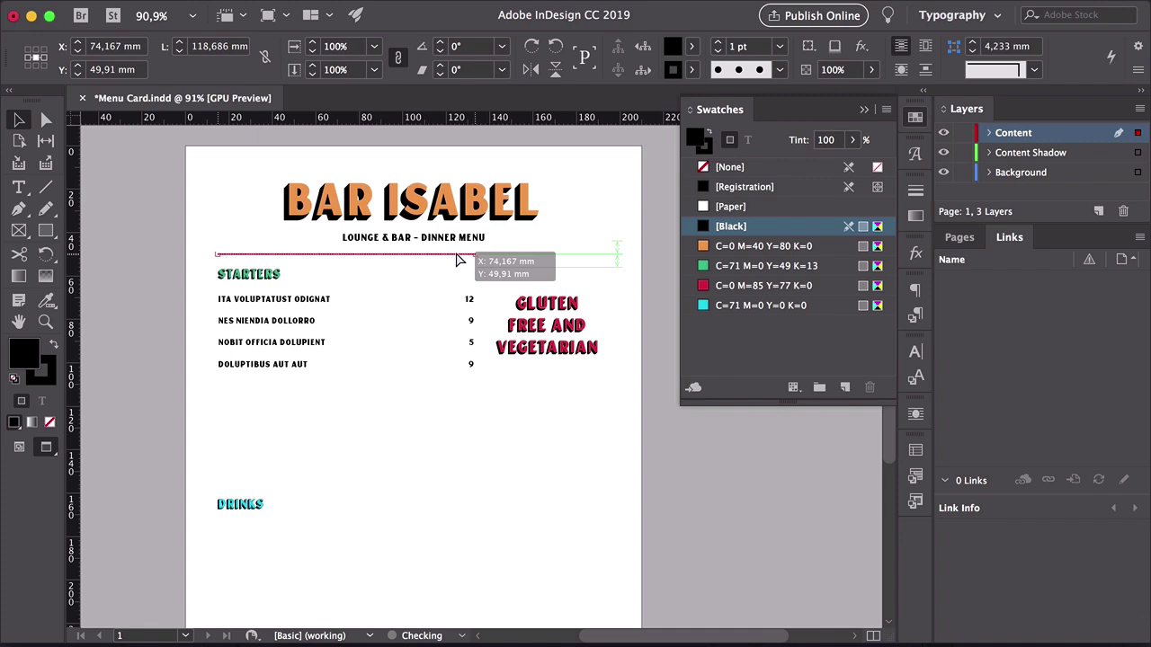
{"action": "left_click_drag", "start_coordinate": [456, 255], "coordinate": [454, 255]}
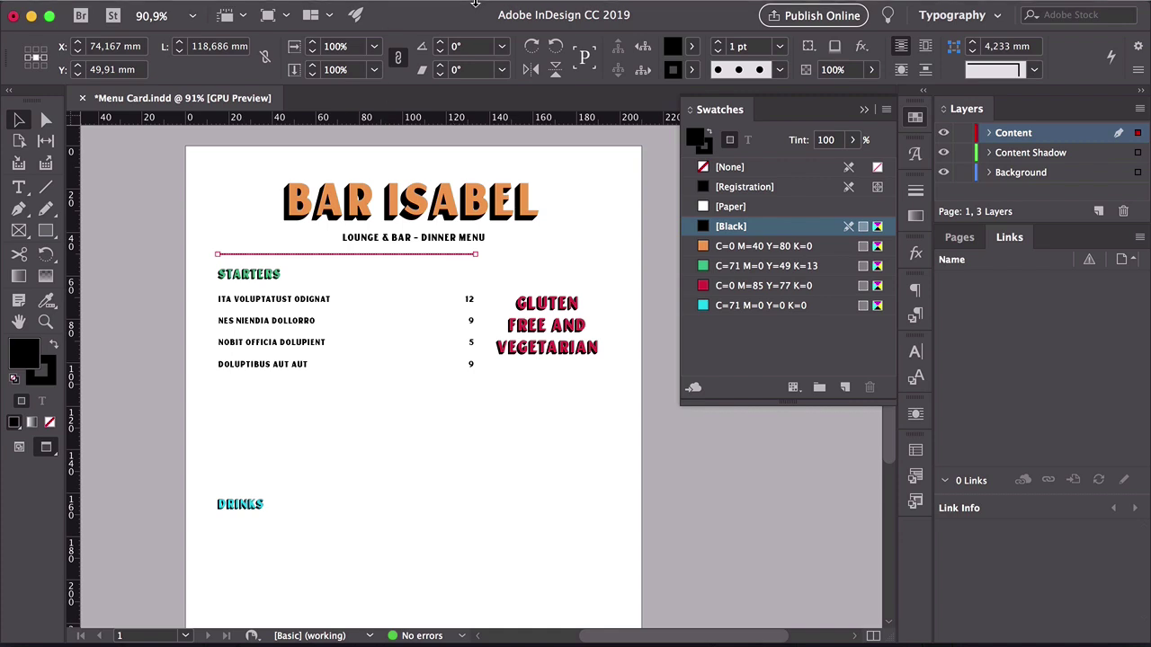
{"action": "left_click", "coordinate": [438, 10]}
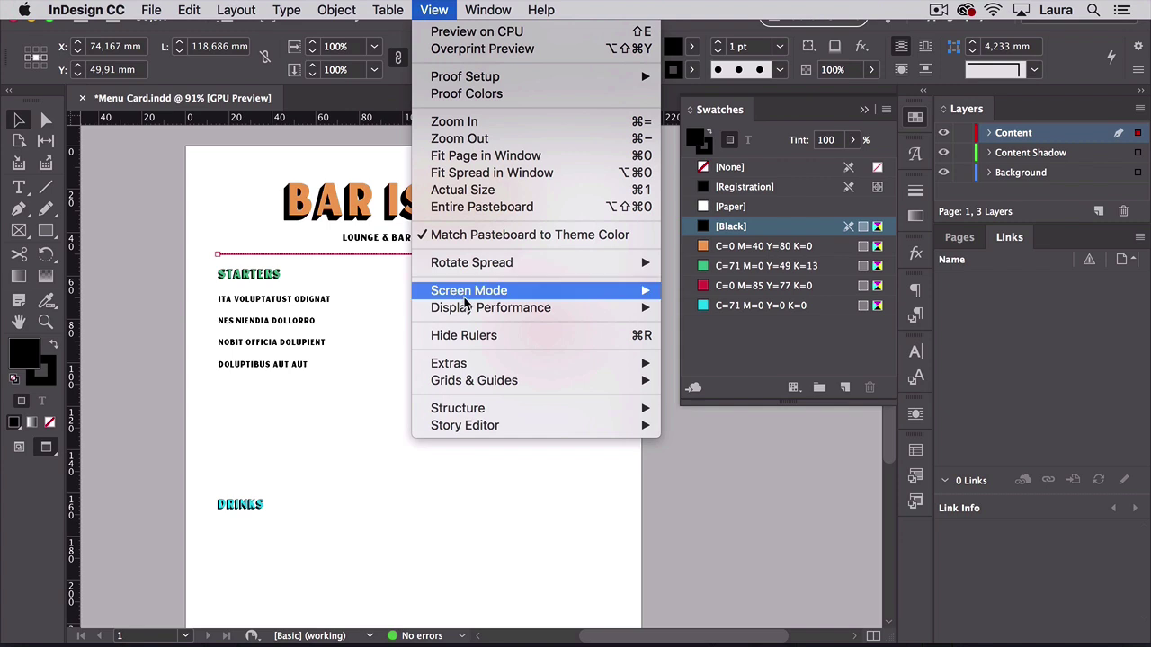
Duplicate the dotted rule over the right column and shorten it to 56.667 mm
{"action": "mouse_move", "coordinate": [533, 385]}
{"action": "mouse_move", "coordinate": [654, 386]}
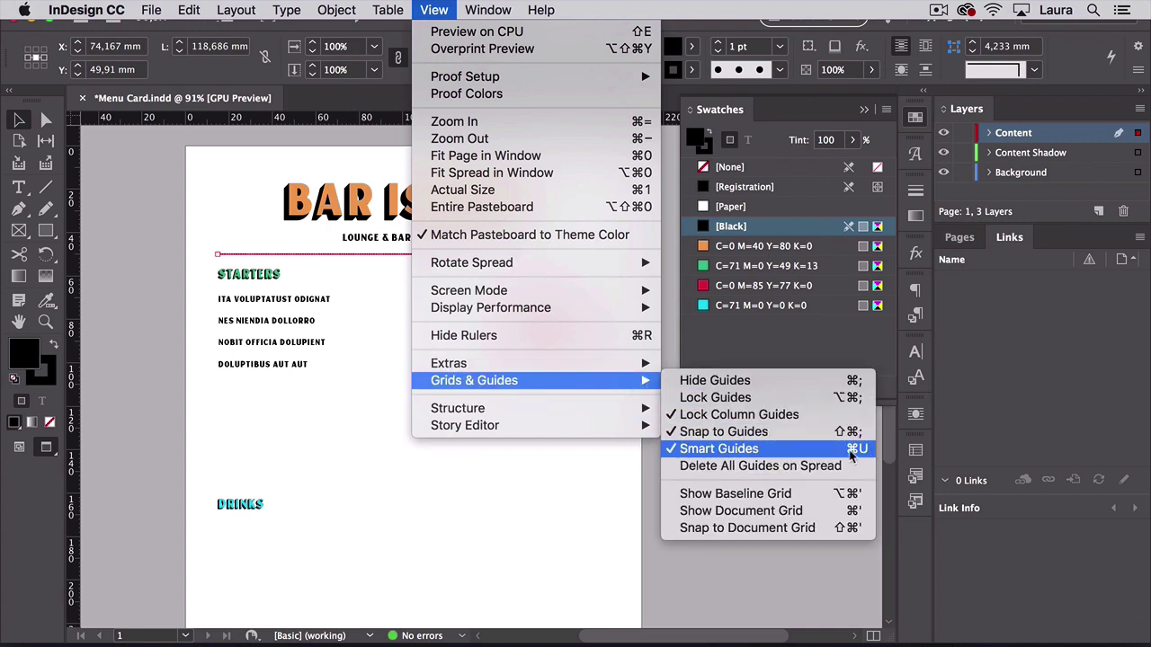
{"action": "left_click", "coordinate": [434, 10]}
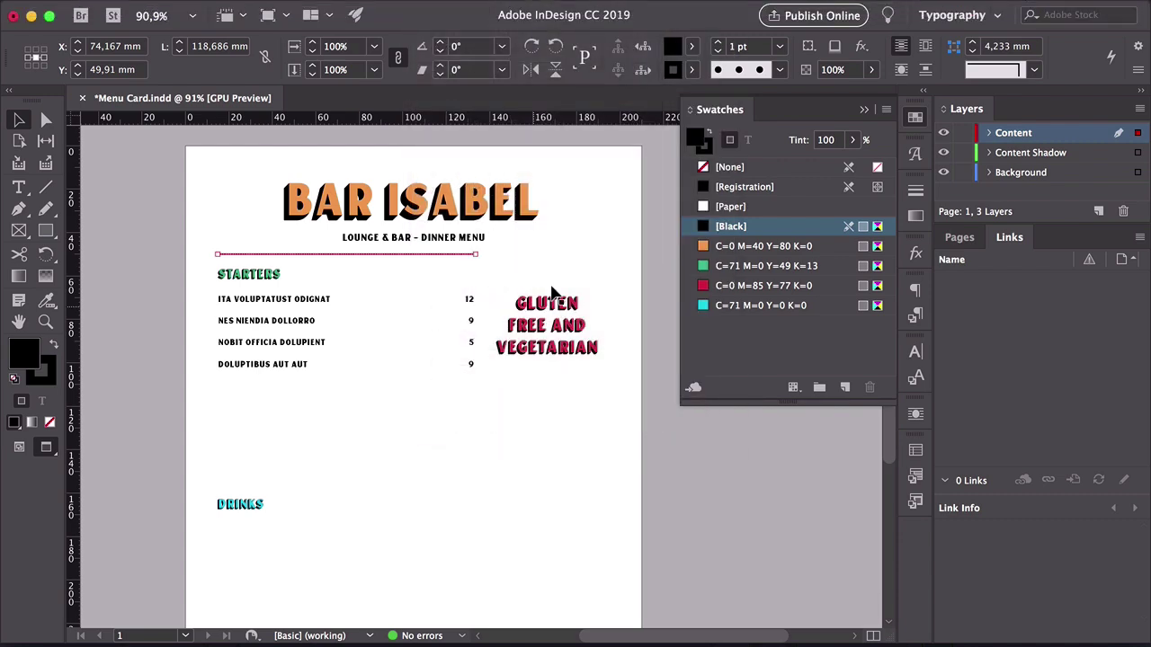
{"action": "left_click", "coordinate": [573, 252]}
{"action": "key", "text": "z"}
{"action": "left_click_drag", "start_coordinate": [340, 257], "coordinate": [374, 251]}
{"action": "left_click_drag", "start_coordinate": [272, 252], "coordinate": [414, 261]}
{"action": "left_click_drag", "start_coordinate": [329, 252], "coordinate": [468, 253]}
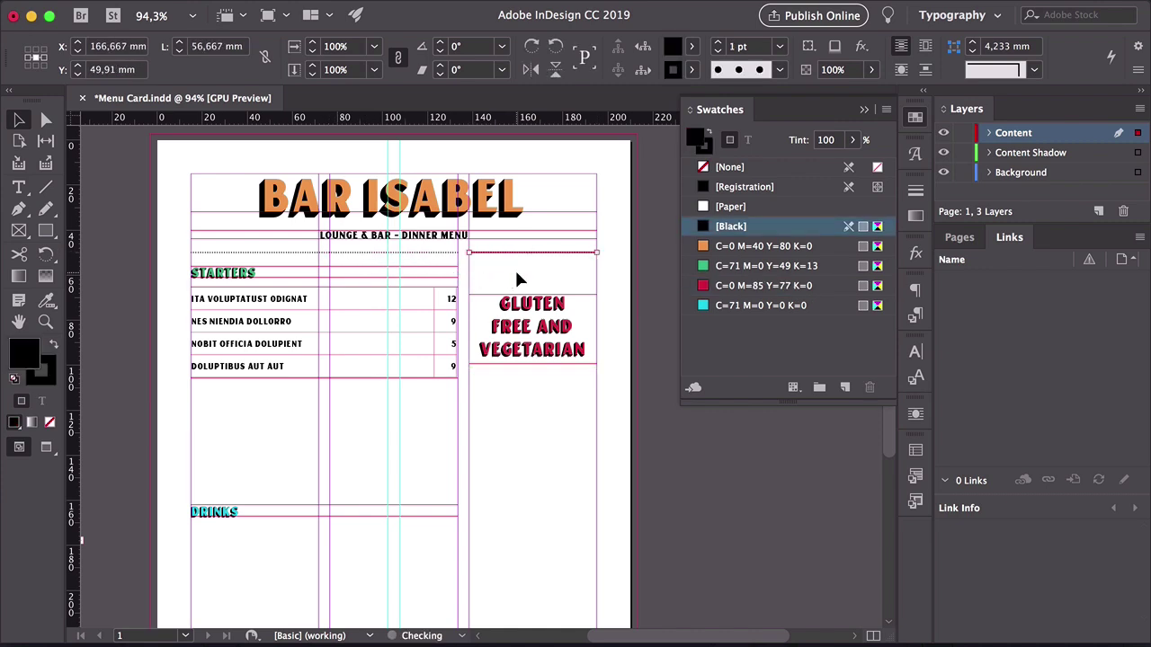
Set the STARTERS heading frame's text frame options to ignore text wrap
{"action": "left_click", "coordinate": [407, 405]}
{"action": "key", "text": "w"}
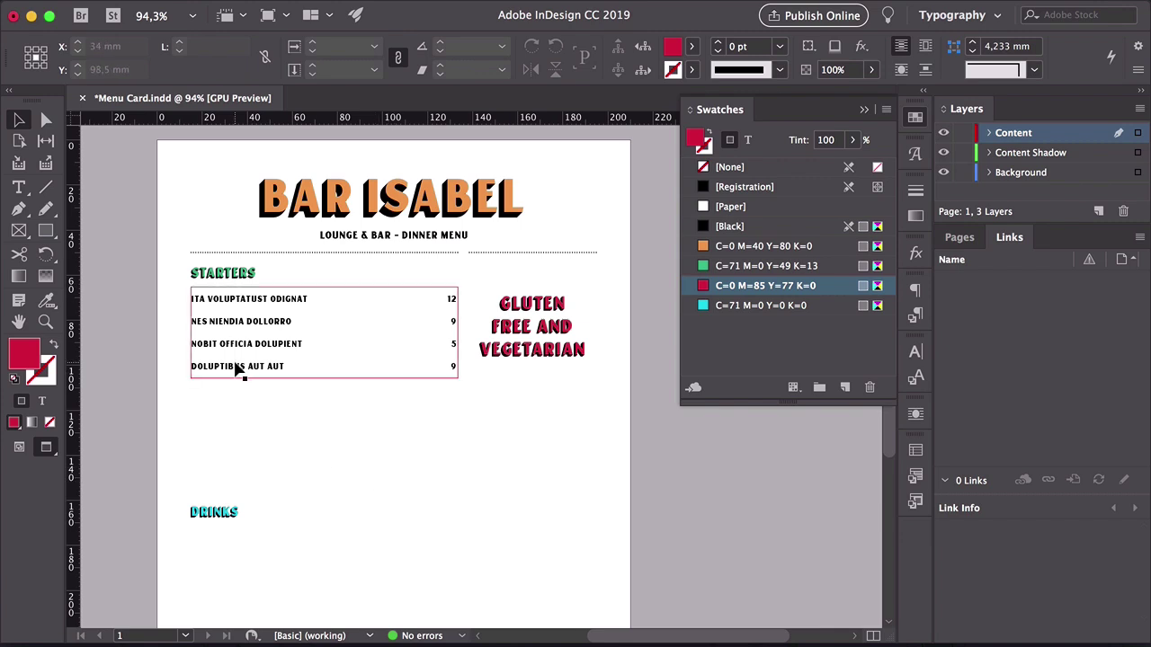
{"action": "key", "text": "w"}
{"action": "left_click", "coordinate": [191, 274]}
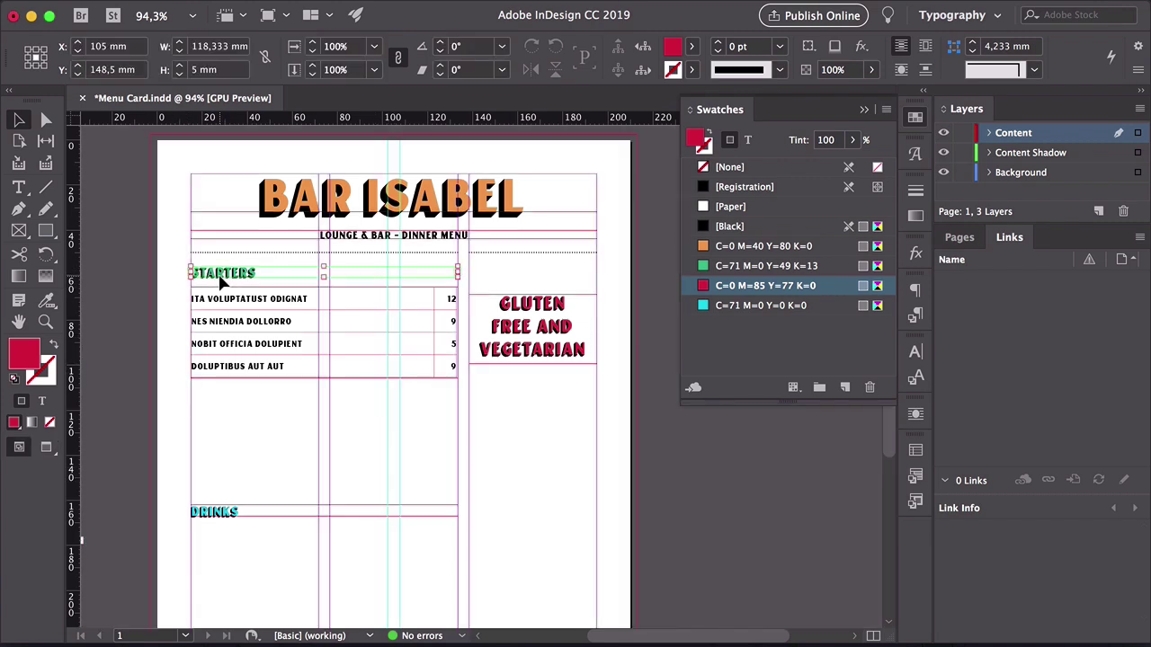
{"action": "key", "text": "super+1"}
{"action": "key", "text": "super+b"}
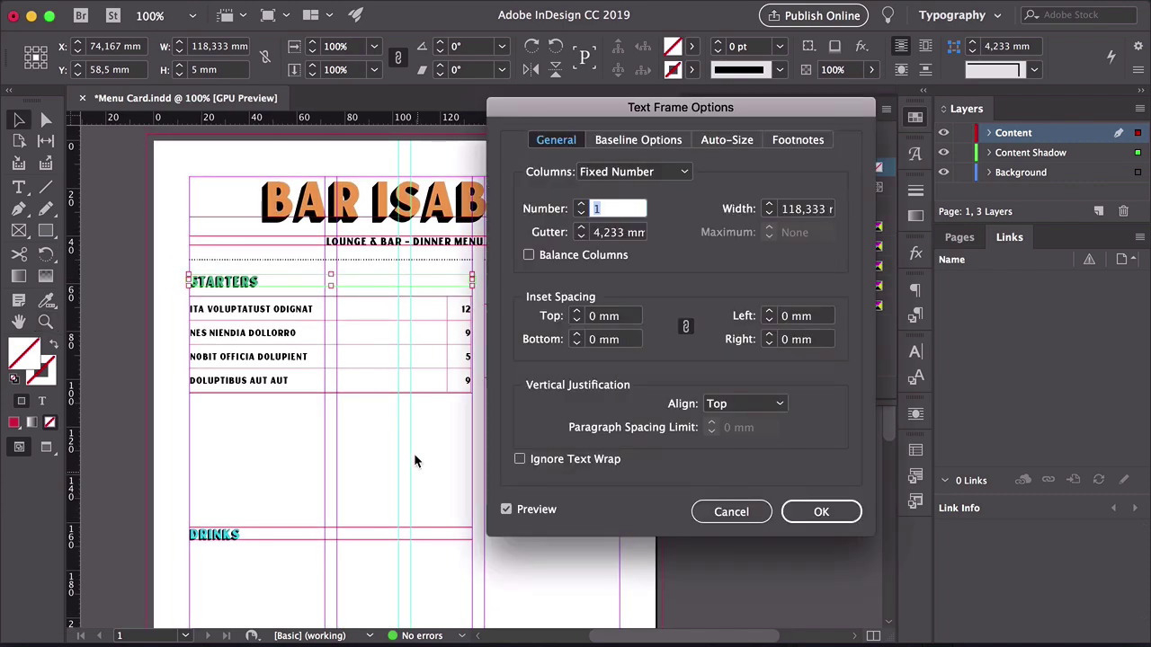
{"action": "left_click", "coordinate": [528, 462]}
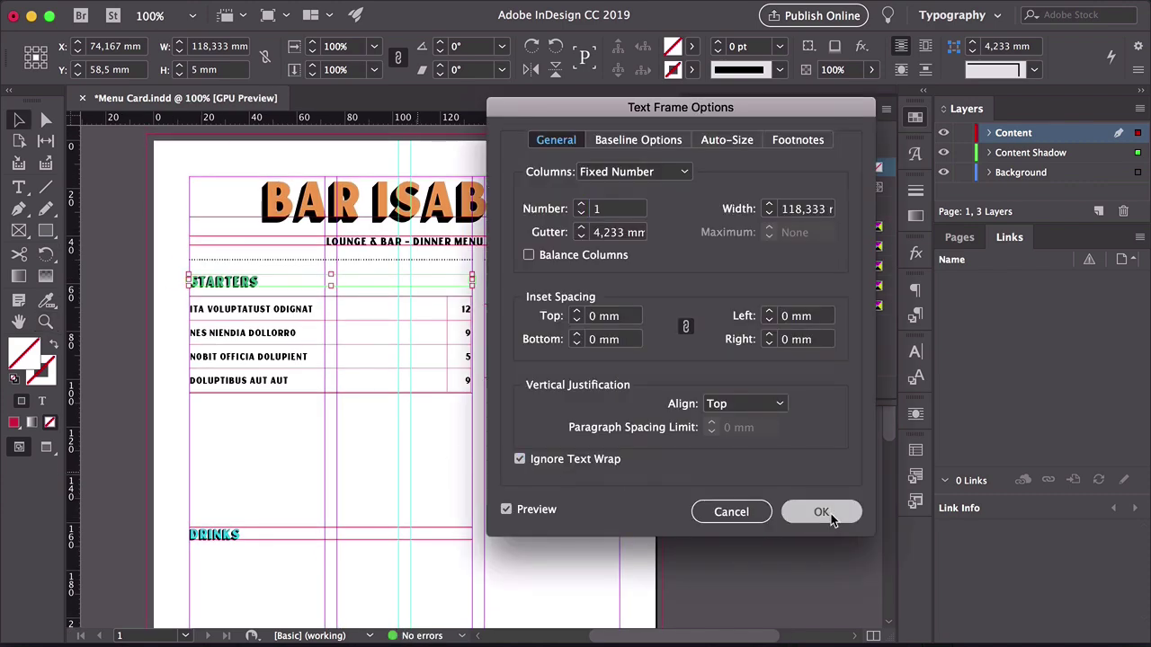
{"action": "left_click", "coordinate": [822, 513]}
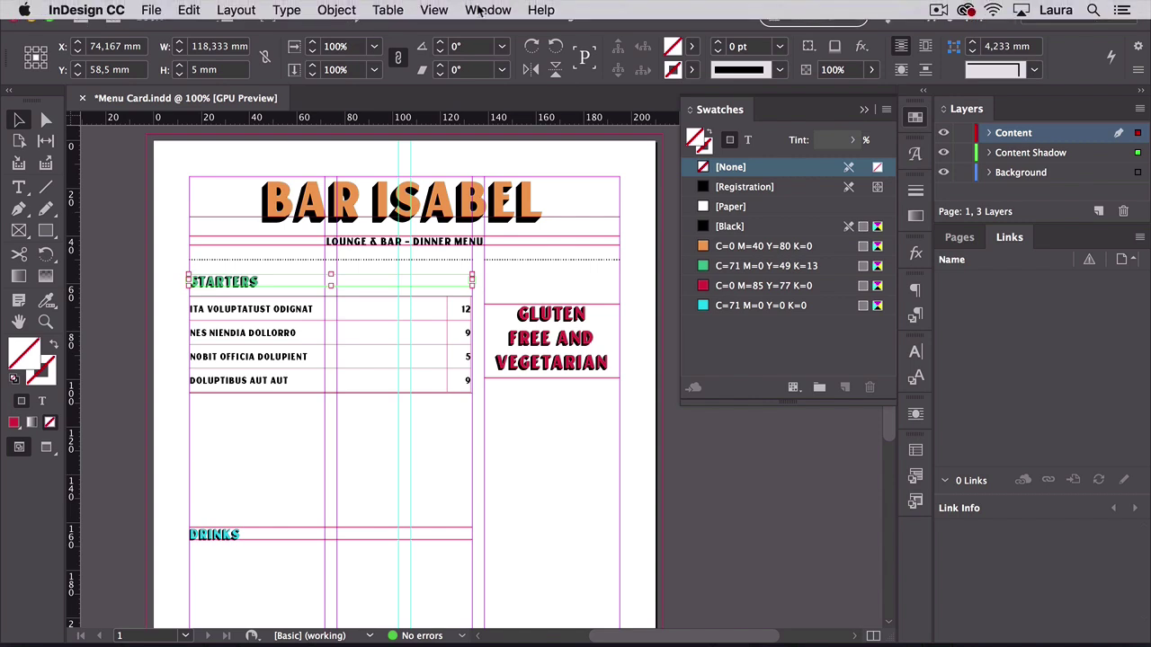
Give the STARTERS heading a bounding-box text wrap with a 3 mm offset
{"action": "left_click", "coordinate": [487, 10]}
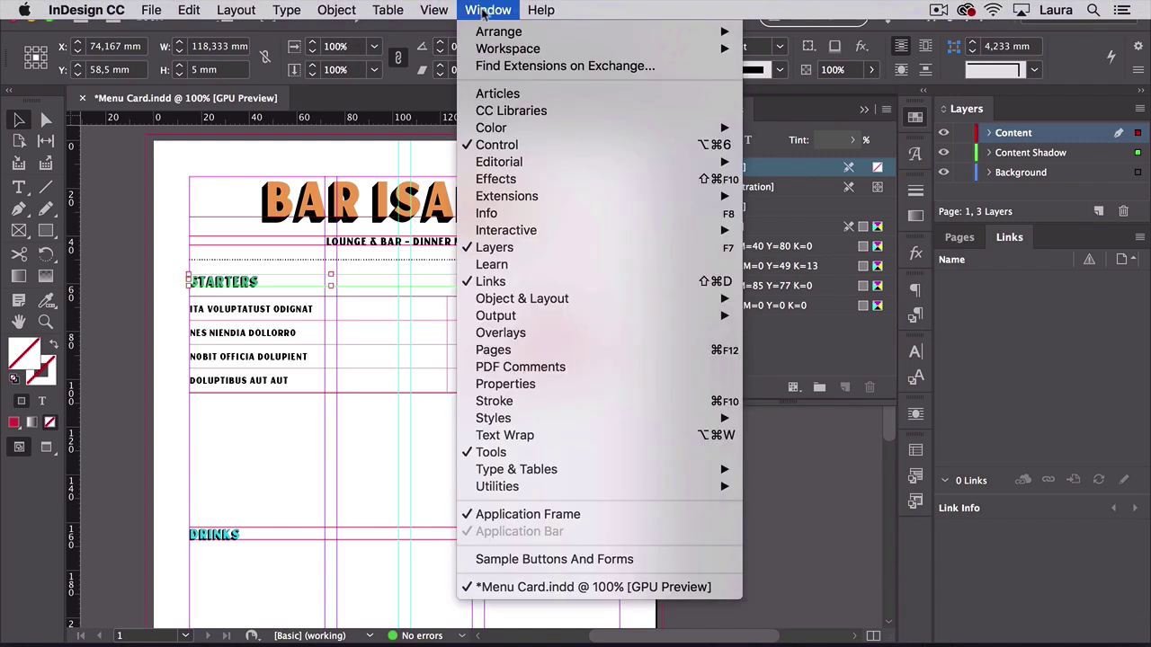
{"action": "left_click", "coordinate": [618, 434]}
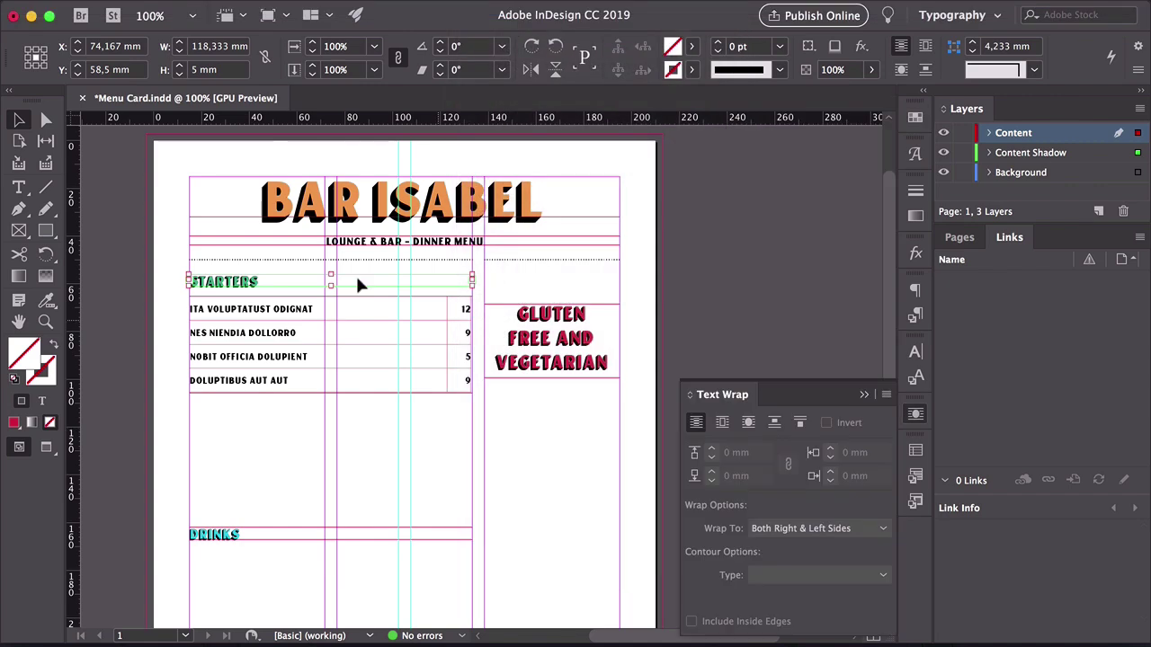
{"action": "key", "text": "z"}
{"action": "left_click", "coordinate": [233, 282]}
{"action": "left_click", "coordinate": [722, 423]}
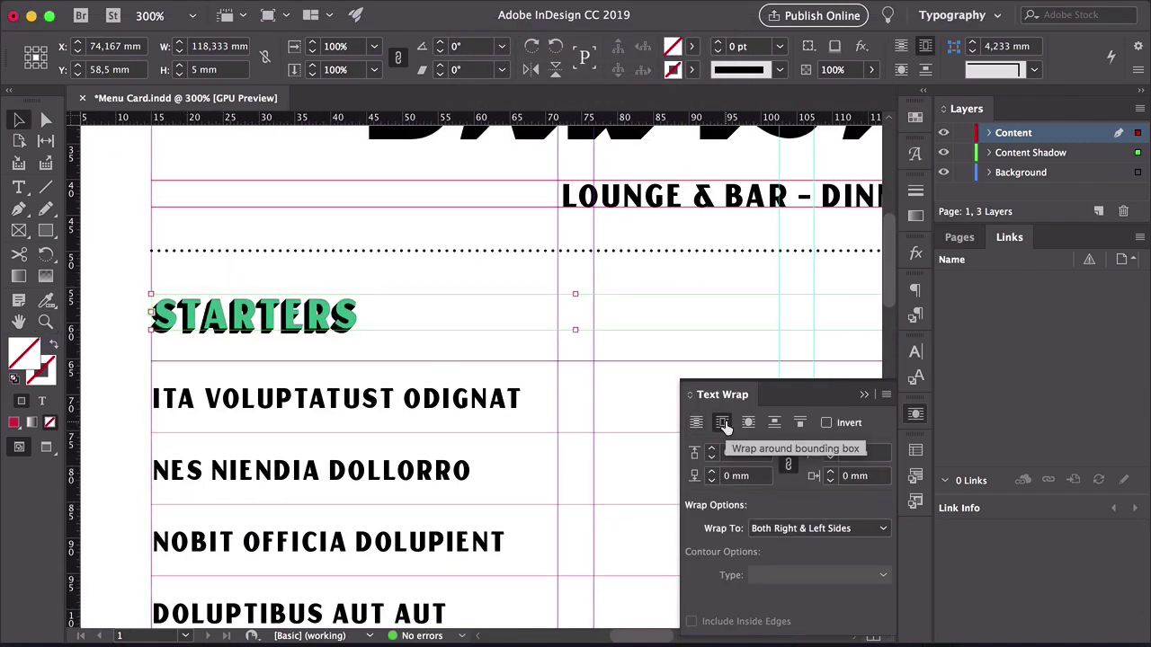
{"action": "left_click", "coordinate": [712, 449]}
{"action": "left_click", "coordinate": [712, 449]}
{"action": "left_click", "coordinate": [712, 448]}
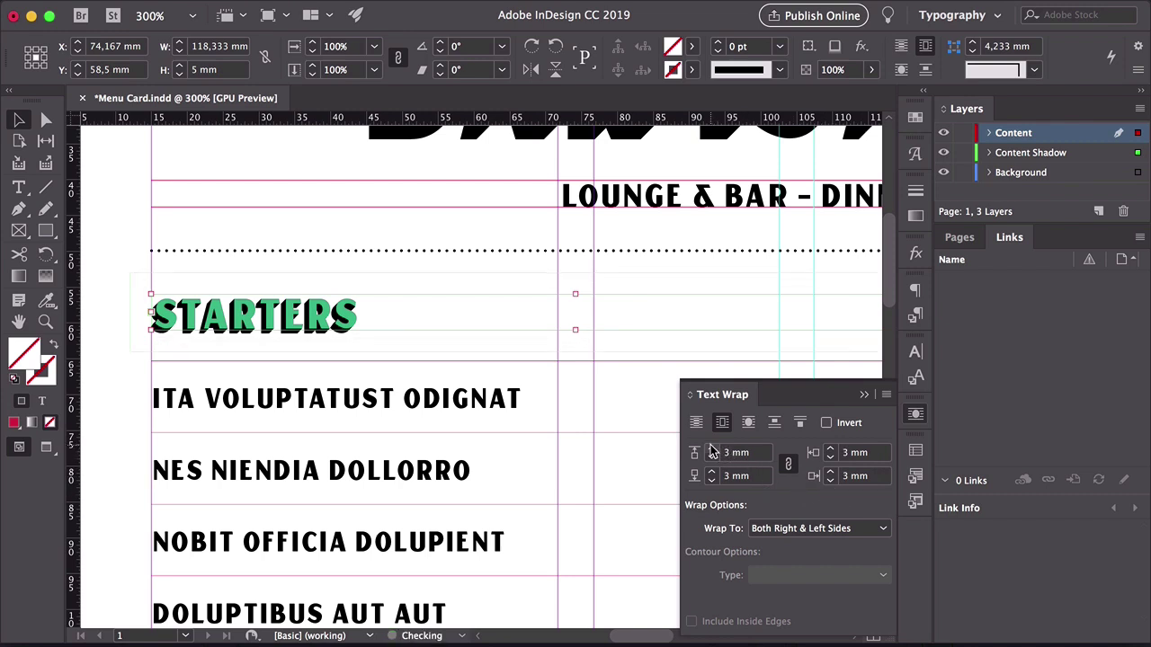
Move the STARTERS heading frame slightly higher, to Y 55.294 mm
{"action": "left_click", "coordinate": [122, 298]}
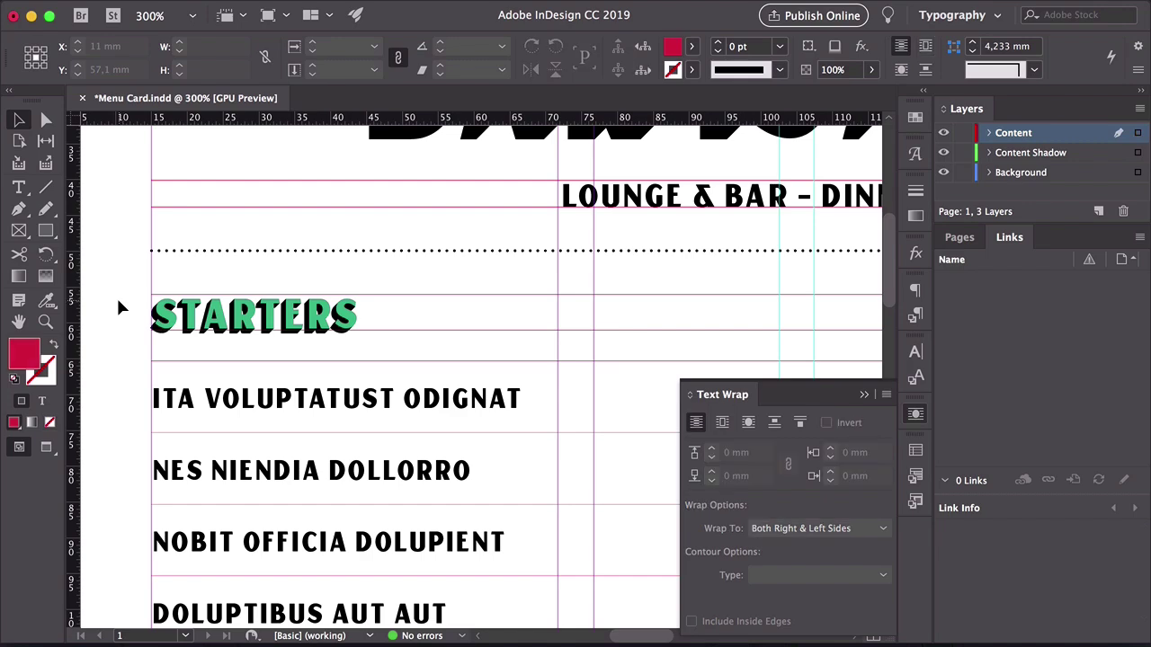
{"action": "left_click", "coordinate": [186, 312]}
{"action": "left_click_drag", "start_coordinate": [186, 312], "coordinate": [184, 294]}
{"action": "key", "text": "z"}
{"action": "left_click", "coordinate": [154, 264]}
{"action": "left_click", "coordinate": [153, 264]}
{"action": "key", "text": "v"}
{"action": "key", "text": "Up"}
{"action": "key", "text": "Up"}
{"action": "key", "text": "z"}
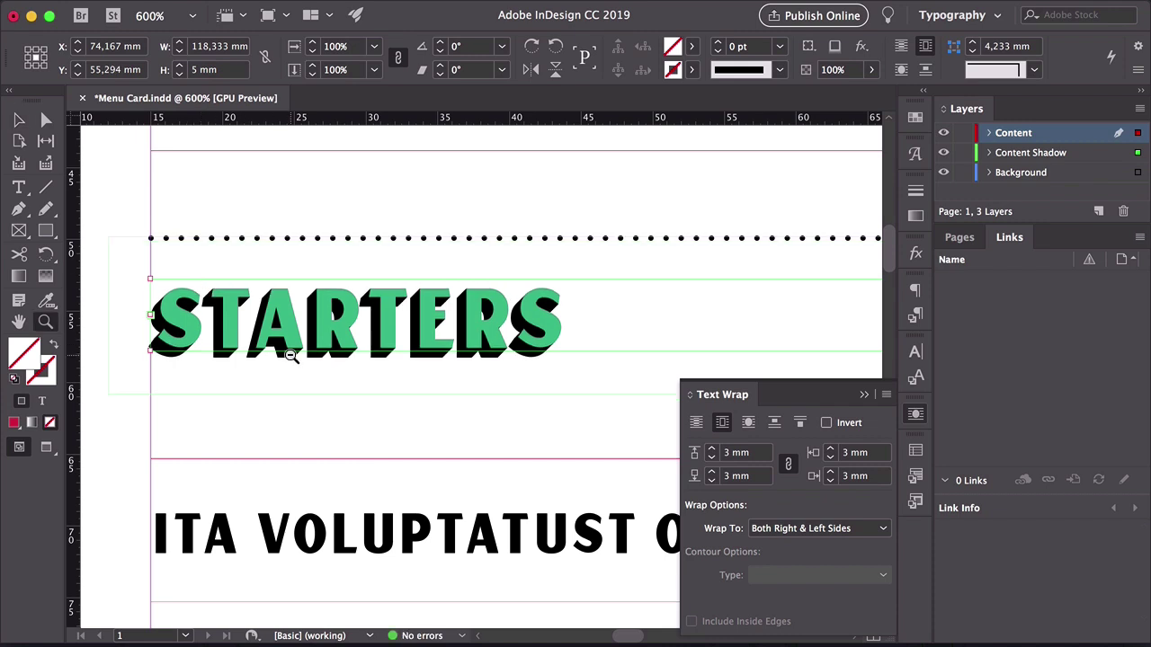
{"action": "left_click", "coordinate": [292, 355], "text": "alt"}
{"action": "mouse_move", "coordinate": [292, 355]}
{"action": "left_mouse_down"}
{"action": "mouse_move", "coordinate": [202, 368]}
{"action": "mouse_move", "coordinate": [269, 355]}
{"action": "left_mouse_up"}
{"action": "key", "text": "v"}
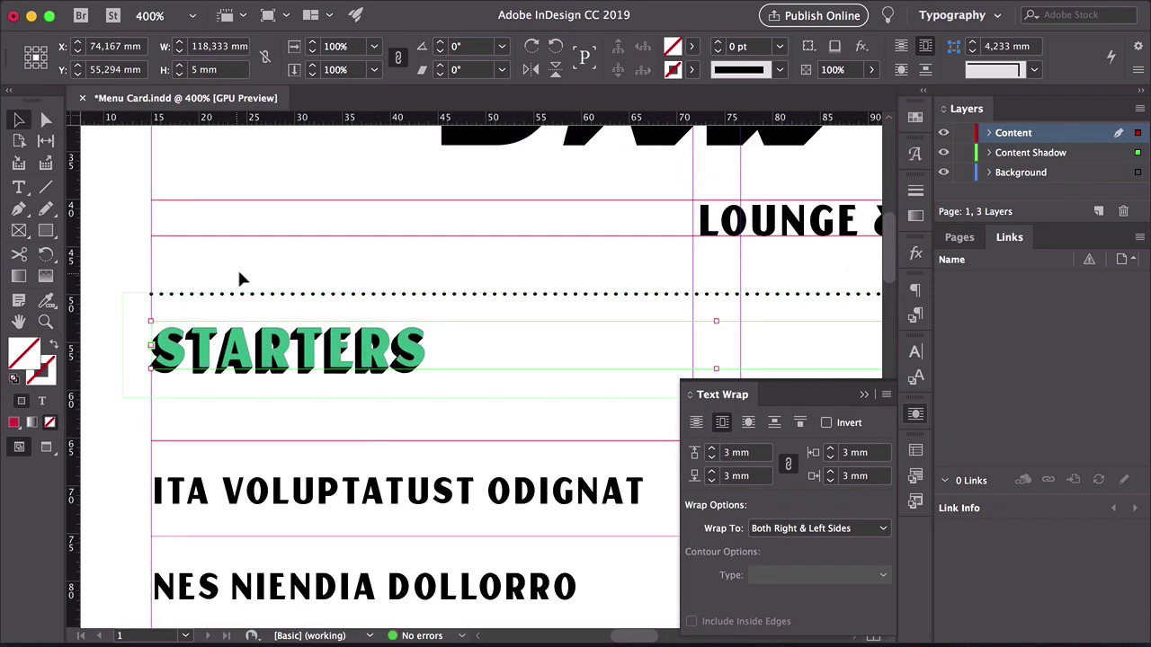
{"action": "left_click", "coordinate": [227, 270]}
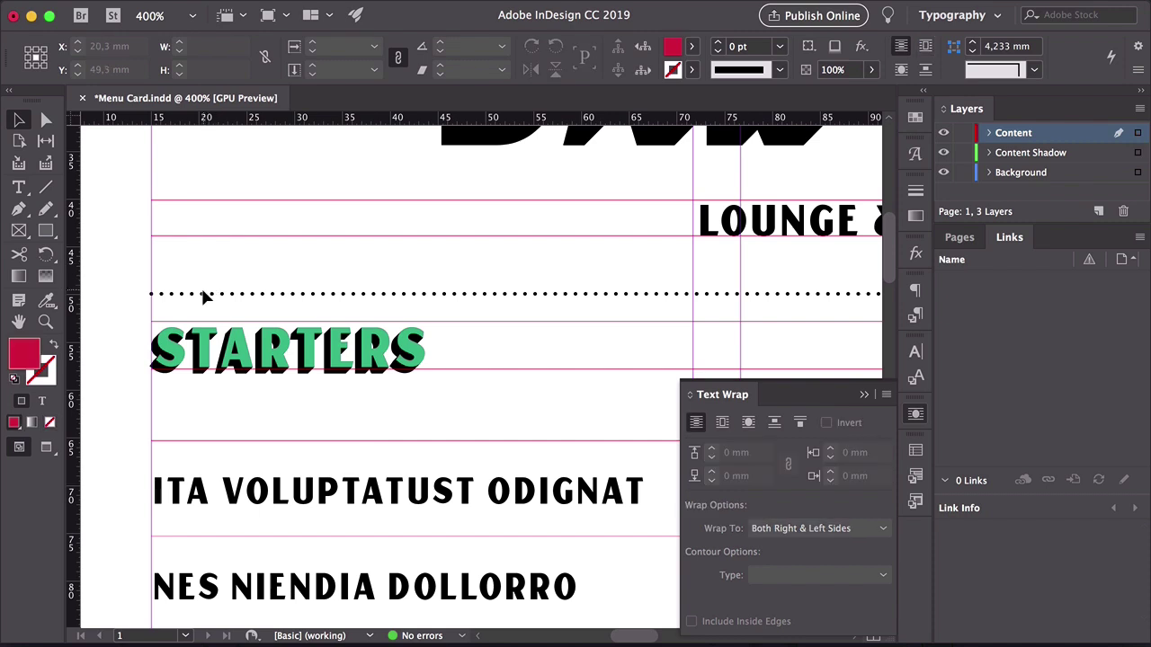
Copy the dotted rule down to sit beneath the STARTERS heading
{"action": "left_click_drag", "start_coordinate": [197, 298], "coordinate": [165, 400]}
{"action": "key", "text": "z"}
{"action": "left_click", "coordinate": [297, 300], "text": "alt"}
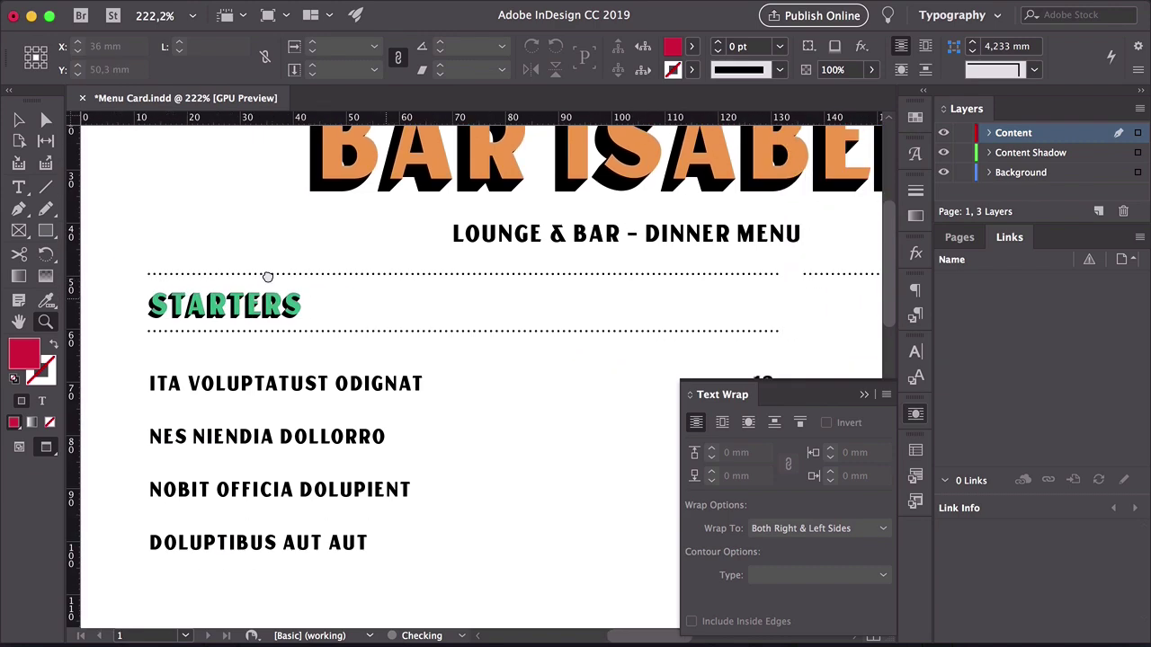
{"action": "left_click_drag", "start_coordinate": [337, 303], "coordinate": [596, 339]}
Nudge the STARTERS heading up to Y 54.589 mm, centred between the two rules
{"action": "key", "text": "v"}
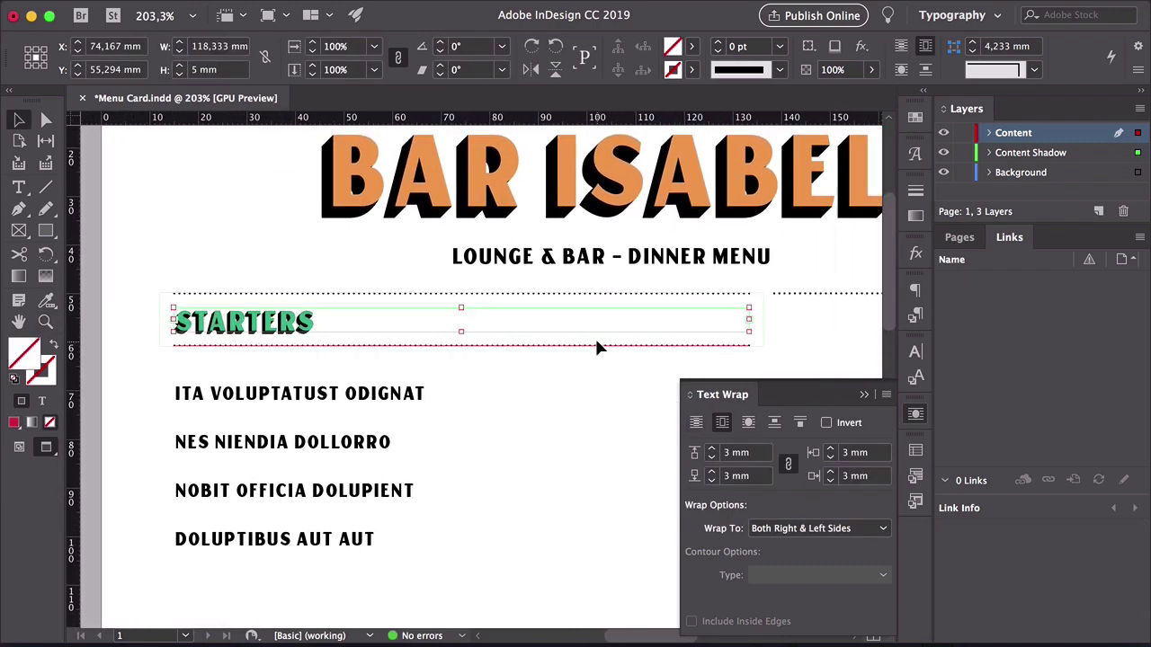
{"action": "key", "text": "Up"}
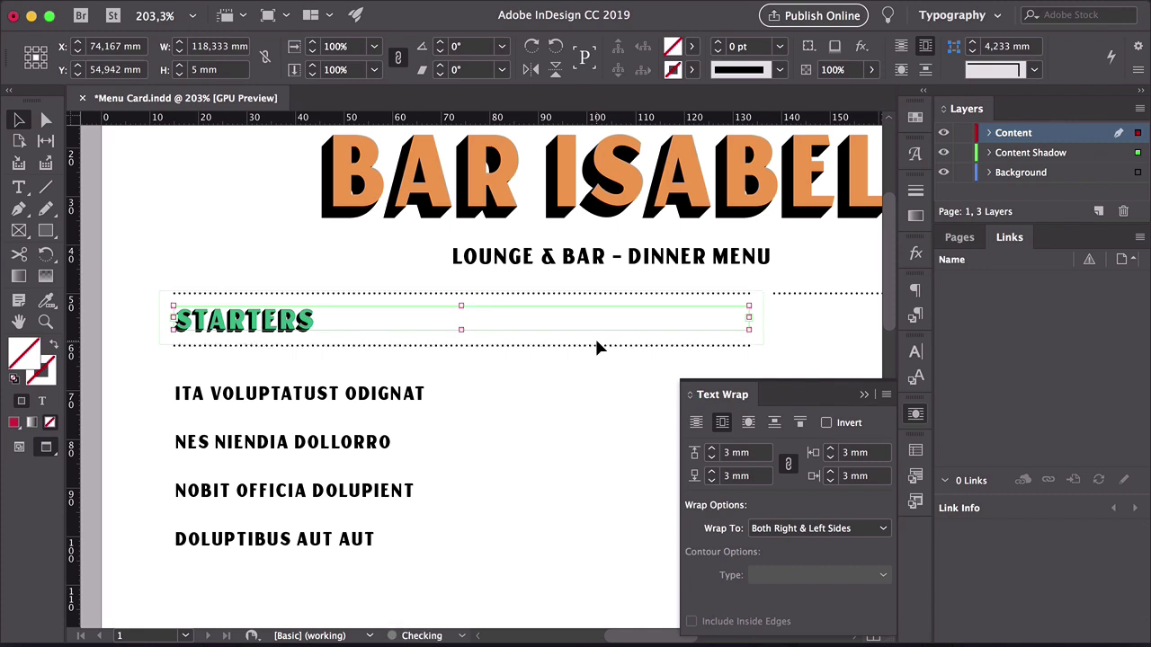
{"action": "left_click", "coordinate": [134, 302]}
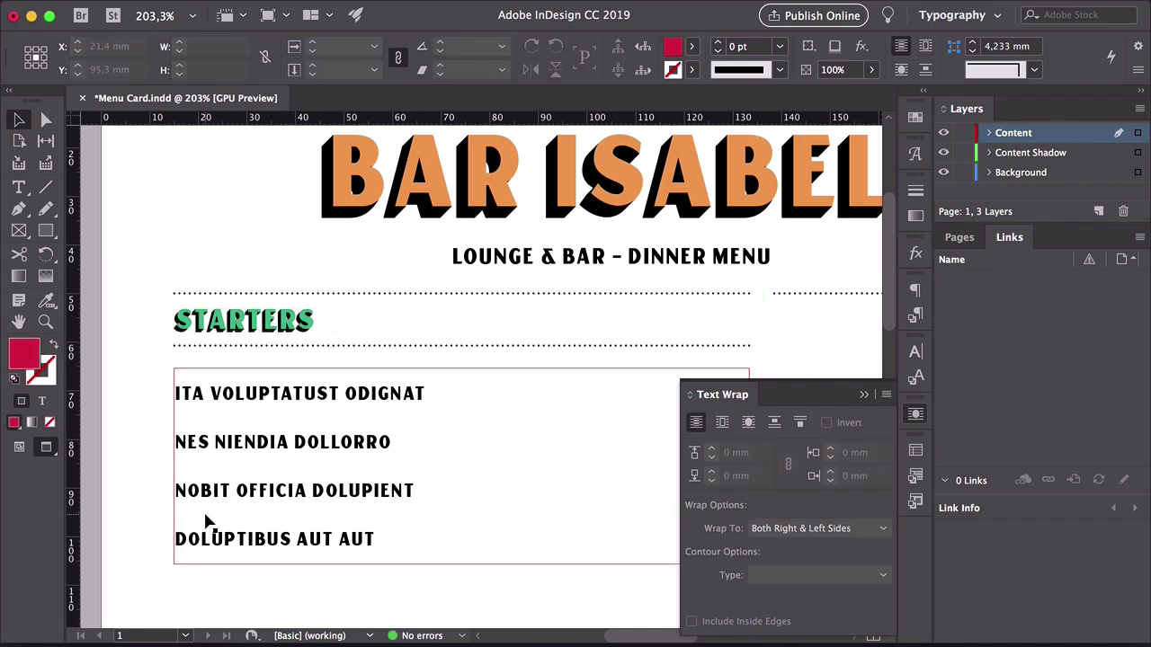
{"action": "left_click", "coordinate": [180, 319]}
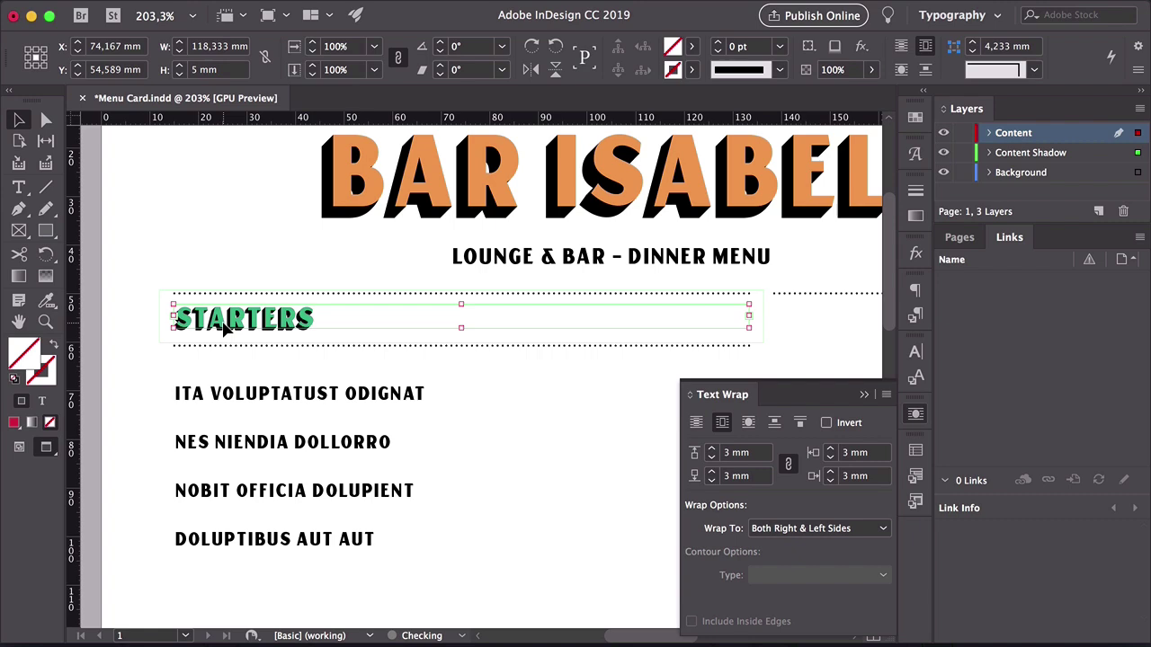
{"action": "left_click", "coordinate": [126, 341]}
{"action": "key", "text": "z"}
{"action": "left_click_drag", "start_coordinate": [367, 377], "coordinate": [321, 369]}
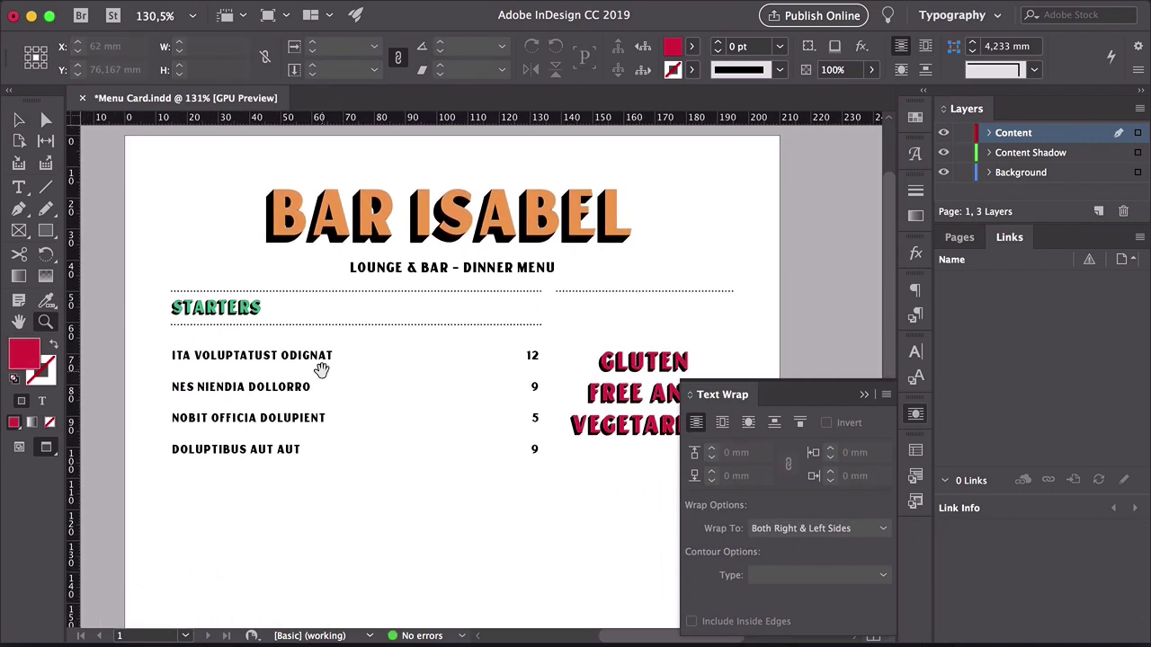
Move the starter list frame up so it sits just under the dotted rule
{"action": "key", "text": "w"}
{"action": "key", "text": "v"}
{"action": "left_click", "coordinate": [265, 367]}
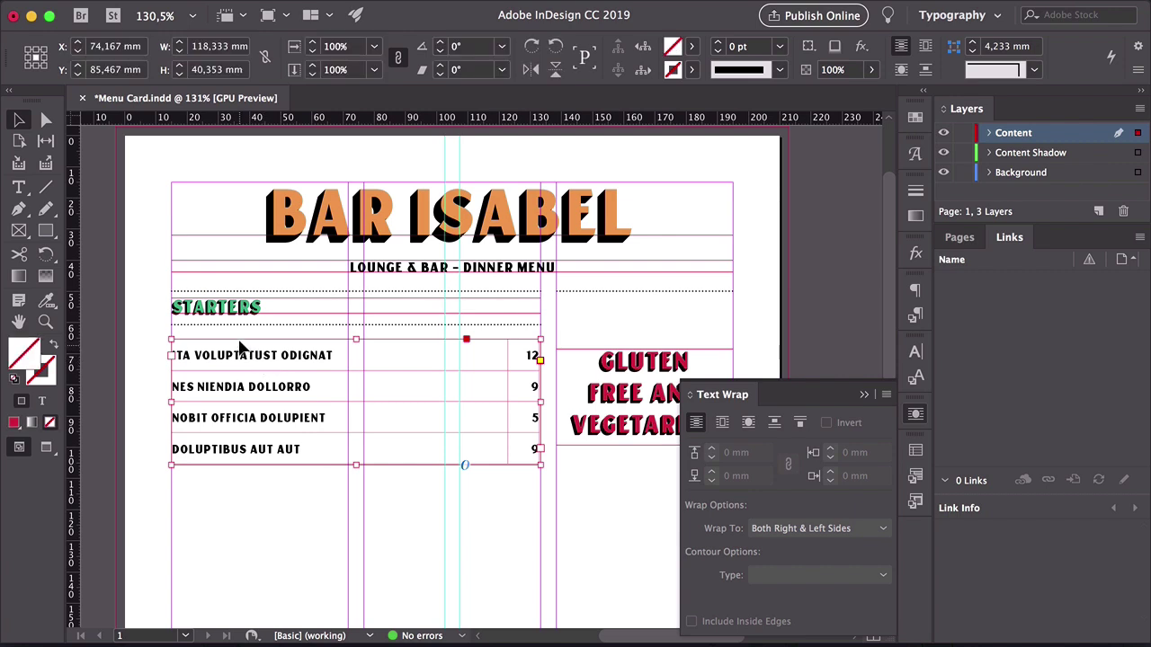
{"action": "left_click_drag", "start_coordinate": [253, 358], "coordinate": [254, 343]}
{"action": "key", "text": "w"}
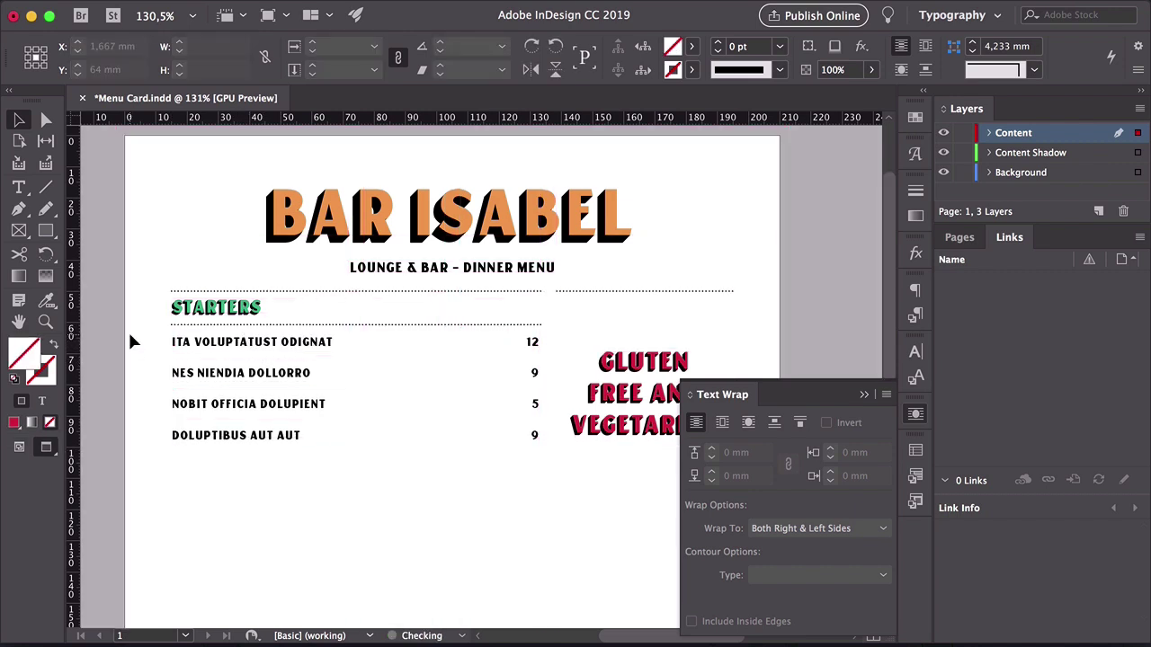
{"action": "left_click", "coordinate": [128, 330]}
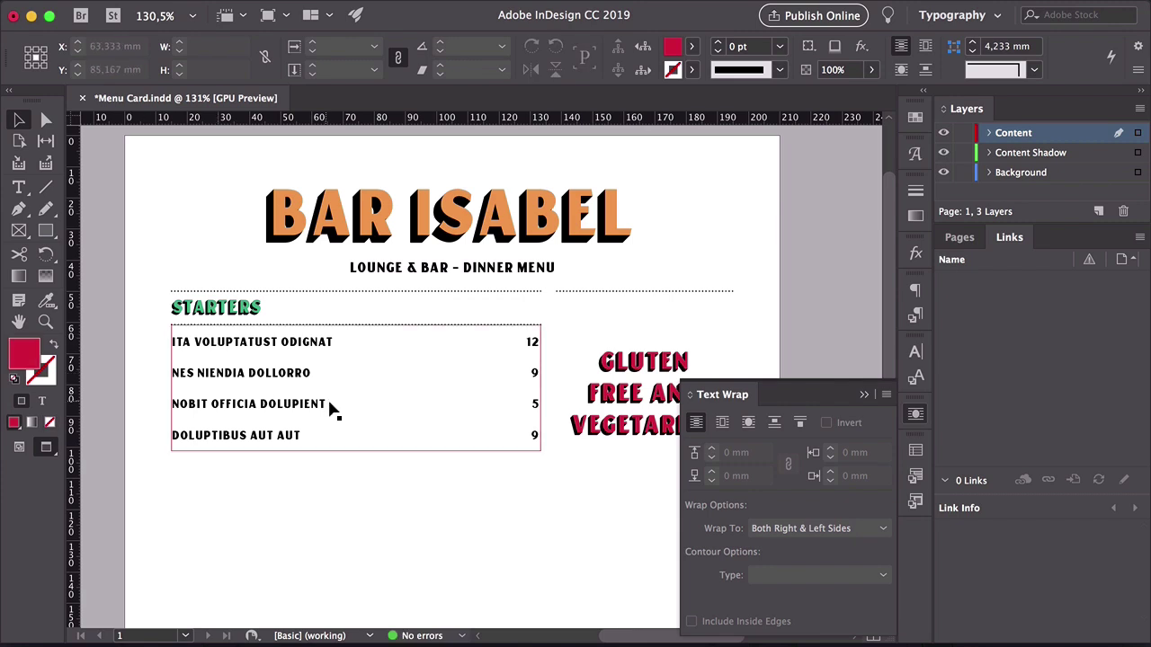
Move the DRINKS heading frame lower on the page
{"action": "key", "text": "z"}
{"action": "mouse_move", "coordinate": [360, 410]}
{"action": "left_mouse_down"}
{"action": "mouse_move", "coordinate": [377, 411]}
{"action": "mouse_move", "coordinate": [349, 409]}
{"action": "left_mouse_up"}
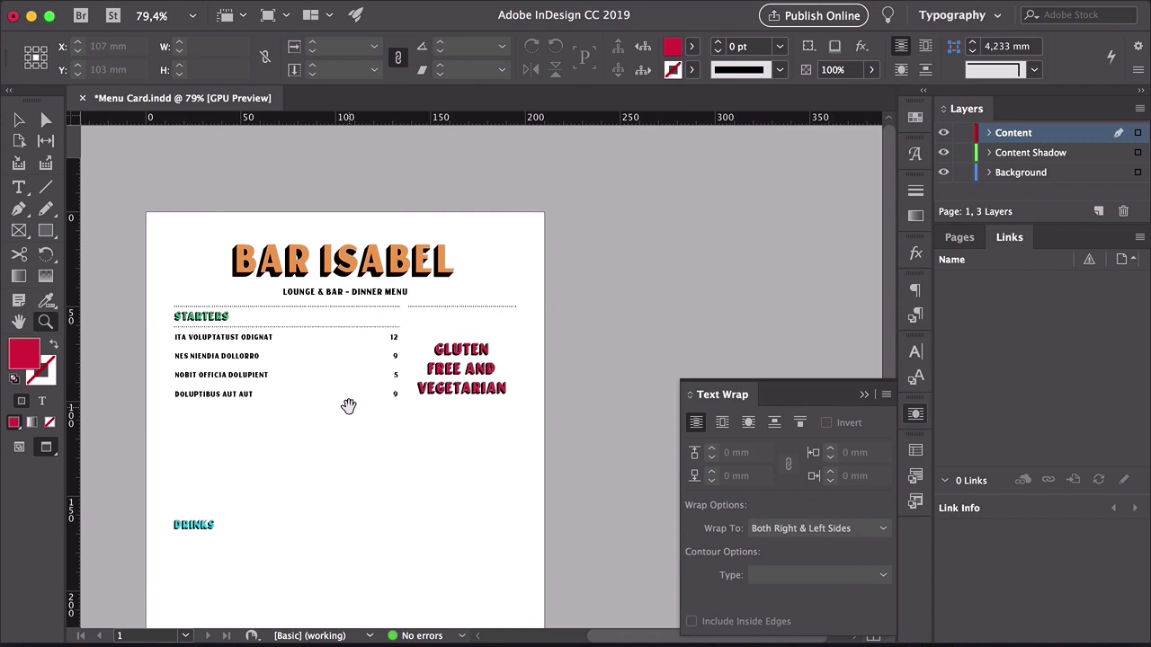
{"action": "left_click_drag", "start_coordinate": [410, 419], "coordinate": [372, 336]}
{"action": "key", "text": "v"}
{"action": "key", "text": "w"}
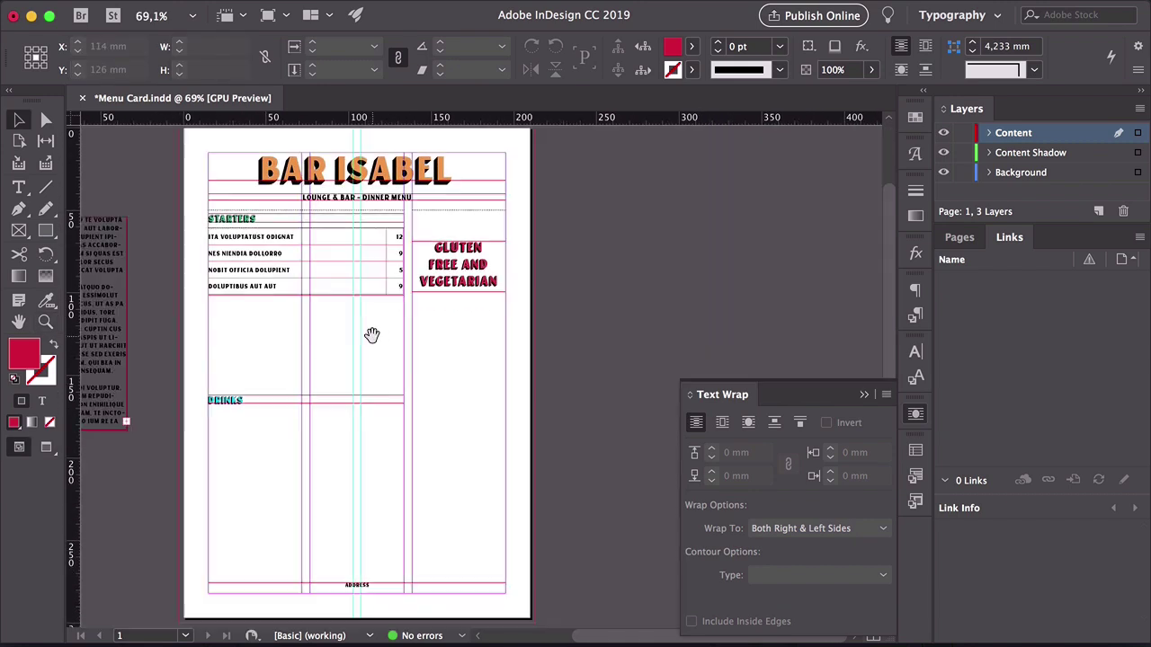
{"action": "key", "text": "w"}
{"action": "key", "text": "w"}
{"action": "left_click", "coordinate": [231, 404]}
{"action": "left_click_drag", "start_coordinate": [231, 404], "coordinate": [248, 509]}
{"action": "key", "text": "w"}
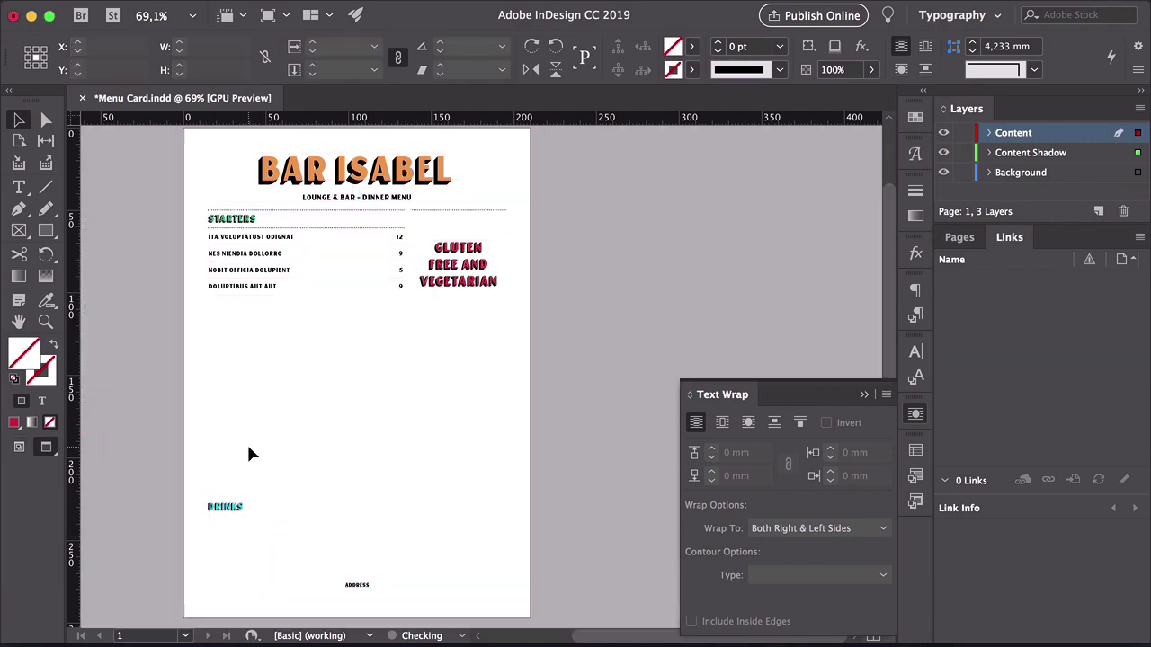
{"action": "key", "text": "w"}
{"action": "left_click", "coordinate": [372, 540]}
{"action": "left_click", "coordinate": [329, 483]}
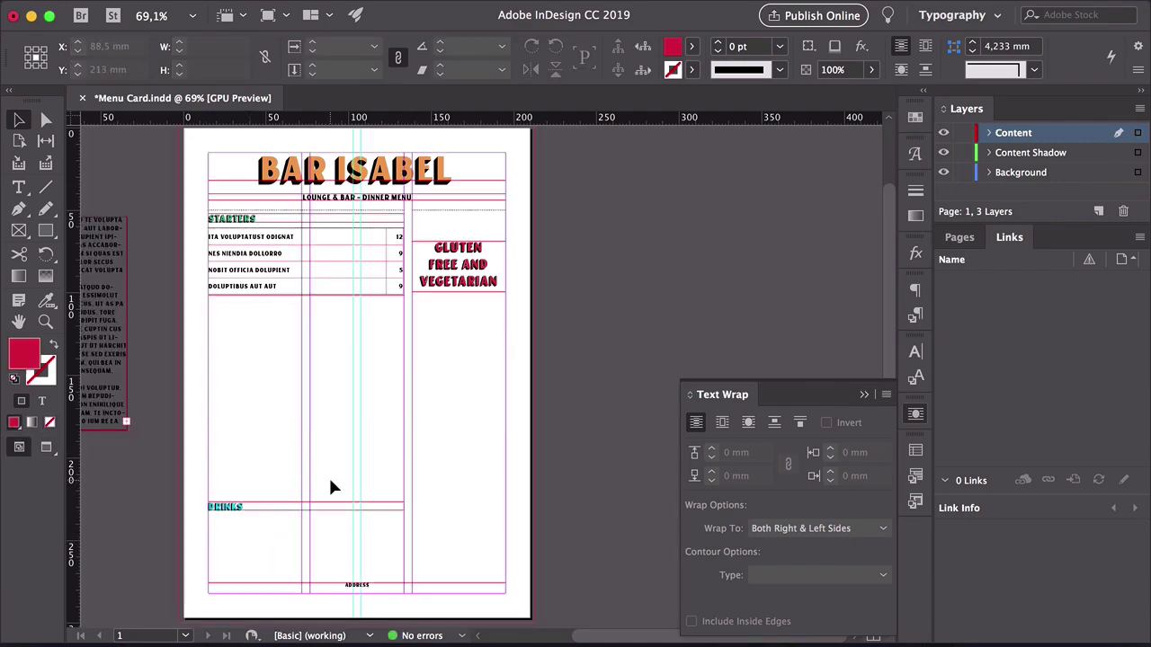
{"action": "left_click", "coordinate": [365, 594]}
{"action": "key", "text": "w"}
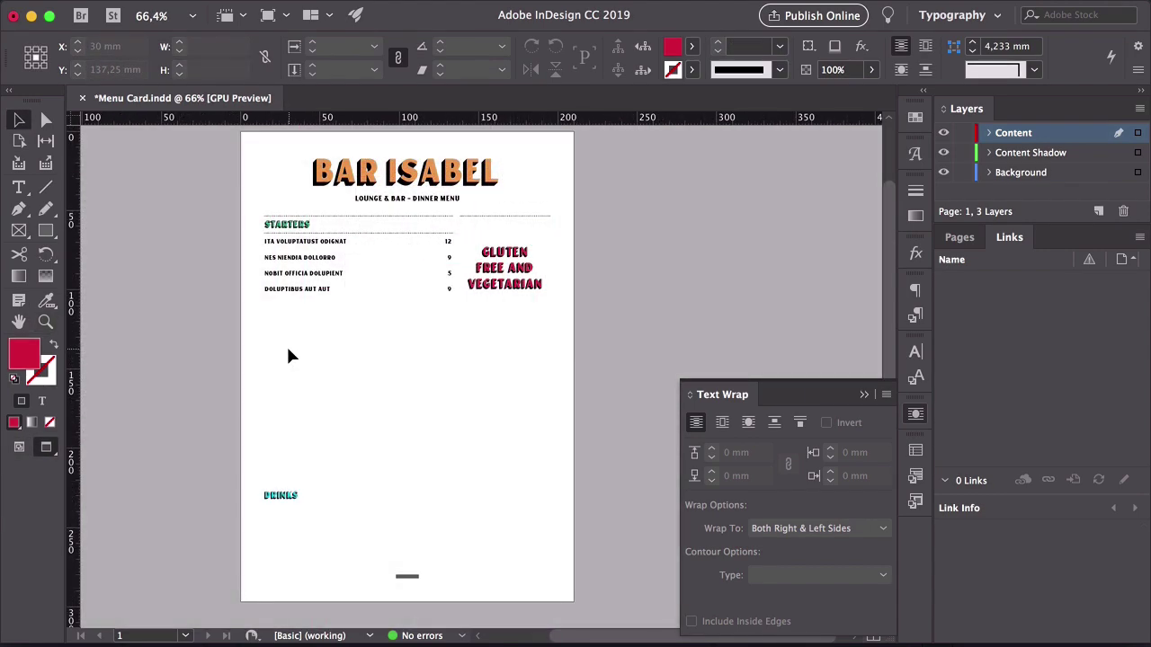
Duplicate the STARTERS heading and list below the original and nudge the copy down
{"action": "left_click", "coordinate": [309, 295]}
{"action": "left_click_drag", "start_coordinate": [273, 312], "coordinate": [327, 330]}
{"action": "key", "text": "w"}
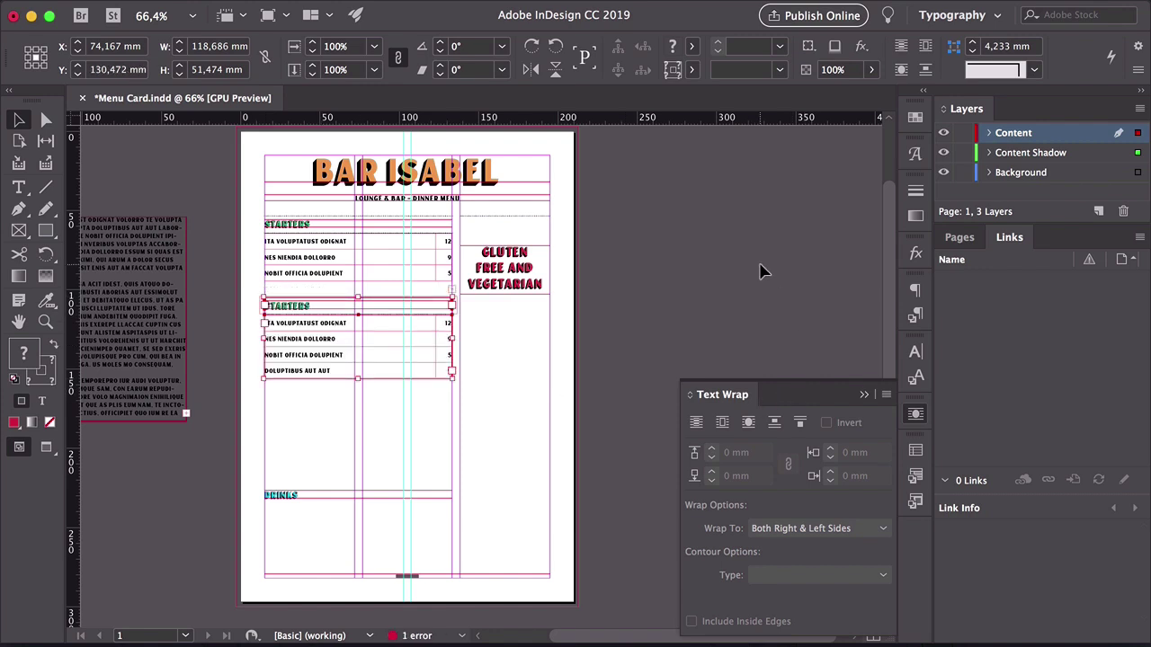
{"action": "key", "text": "shift+Down"}
{"action": "key", "text": "shift+Down"}
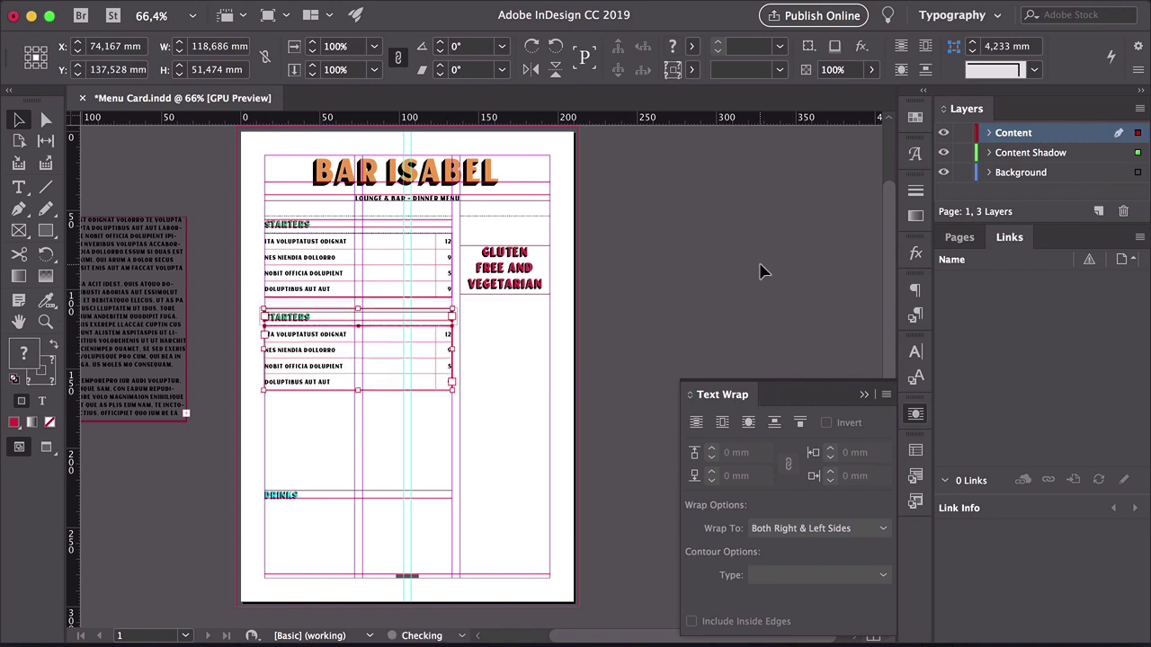
{"action": "key", "text": "w"}
{"action": "left_click", "coordinate": [719, 306]}
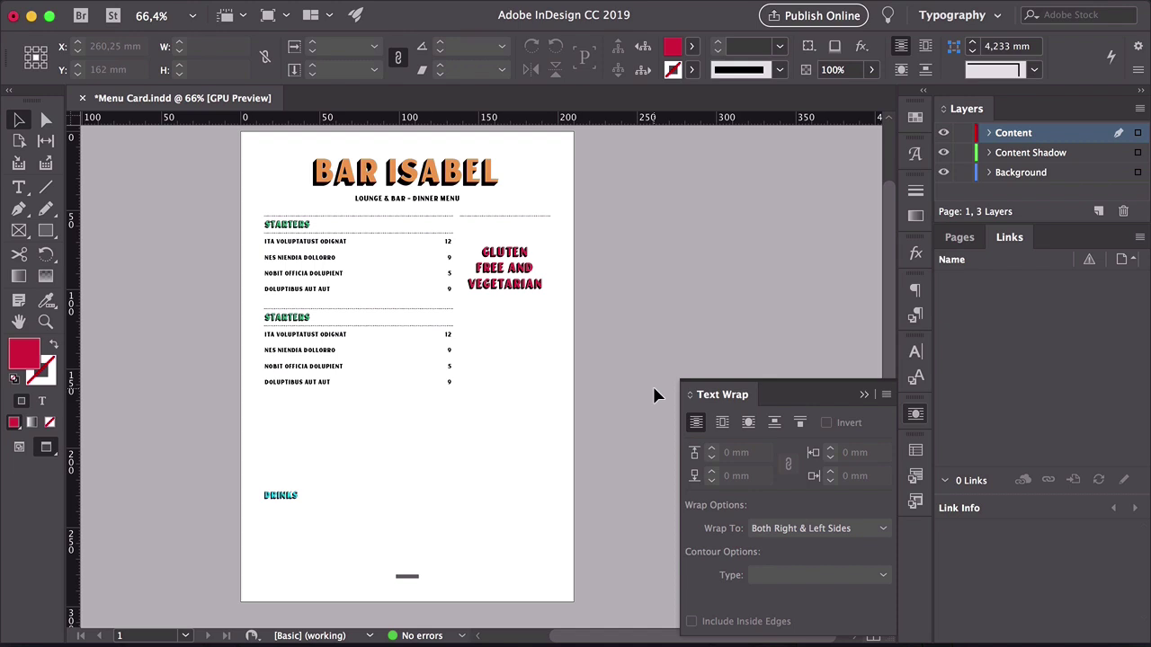
Rename the second STARTERS heading to SALADS and colour it orange
{"action": "key", "text": "z"}
{"action": "left_click_drag", "start_coordinate": [262, 311], "coordinate": [401, 347]}
{"action": "key", "text": "v"}
{"action": "left_click", "coordinate": [963, 152]}
{"action": "left_click", "coordinate": [340, 328]}
{"action": "double_click", "coordinate": [340, 319]}
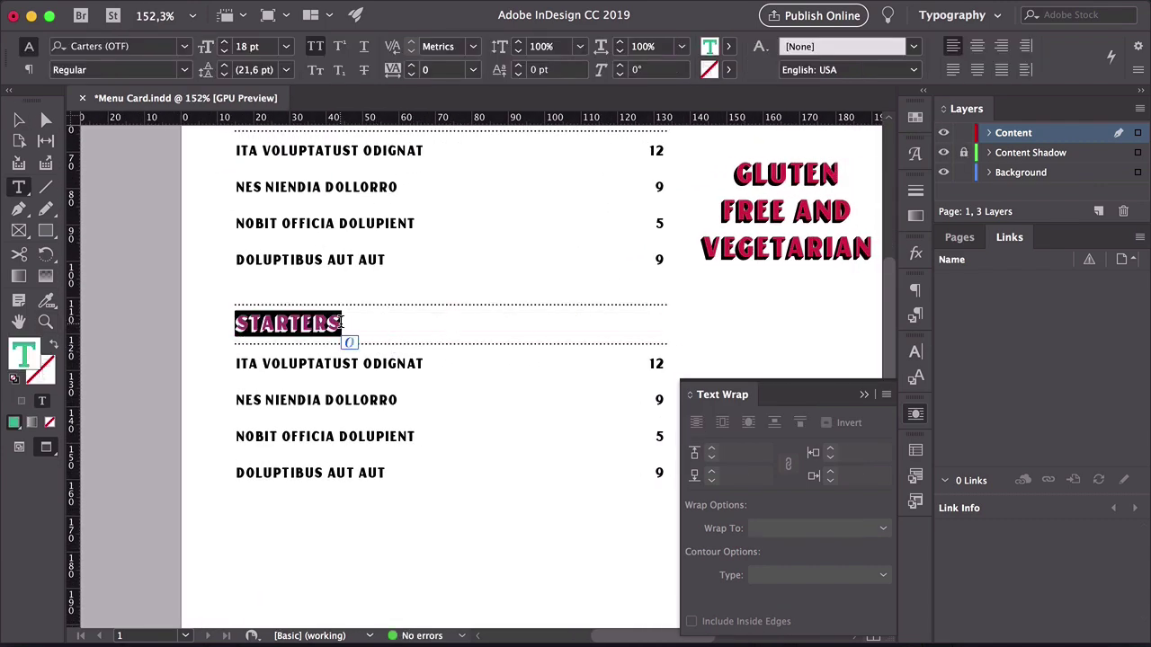
{"action": "type", "text": "SALAD"}
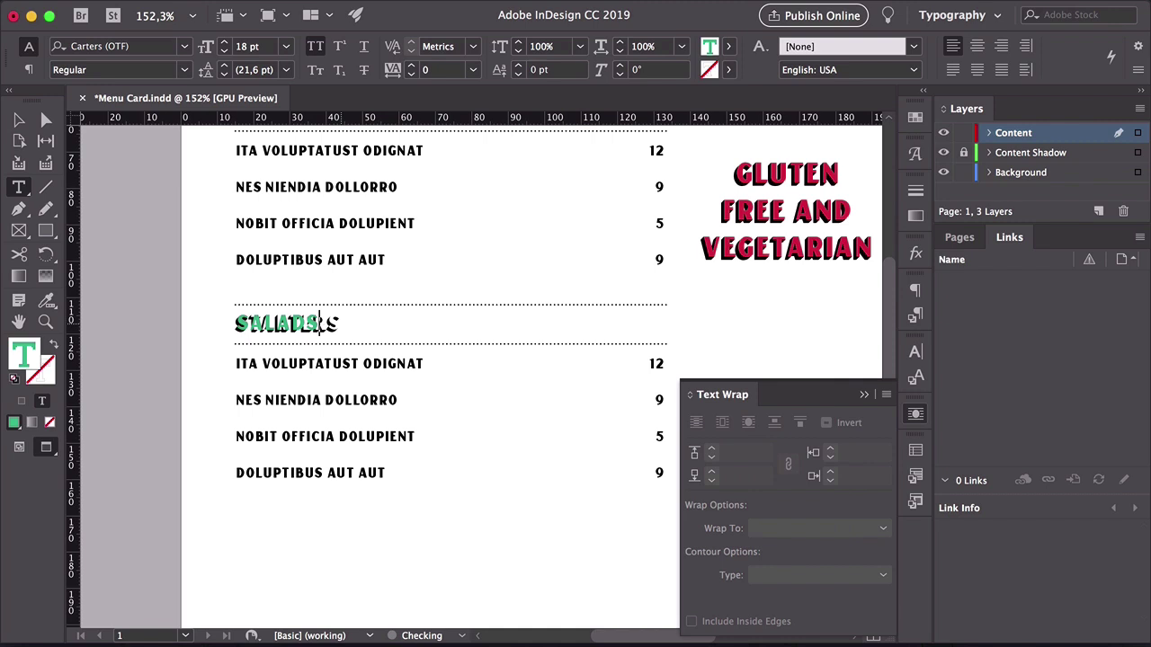
{"action": "type", "text": "S"}
{"action": "key", "text": "super+a"}
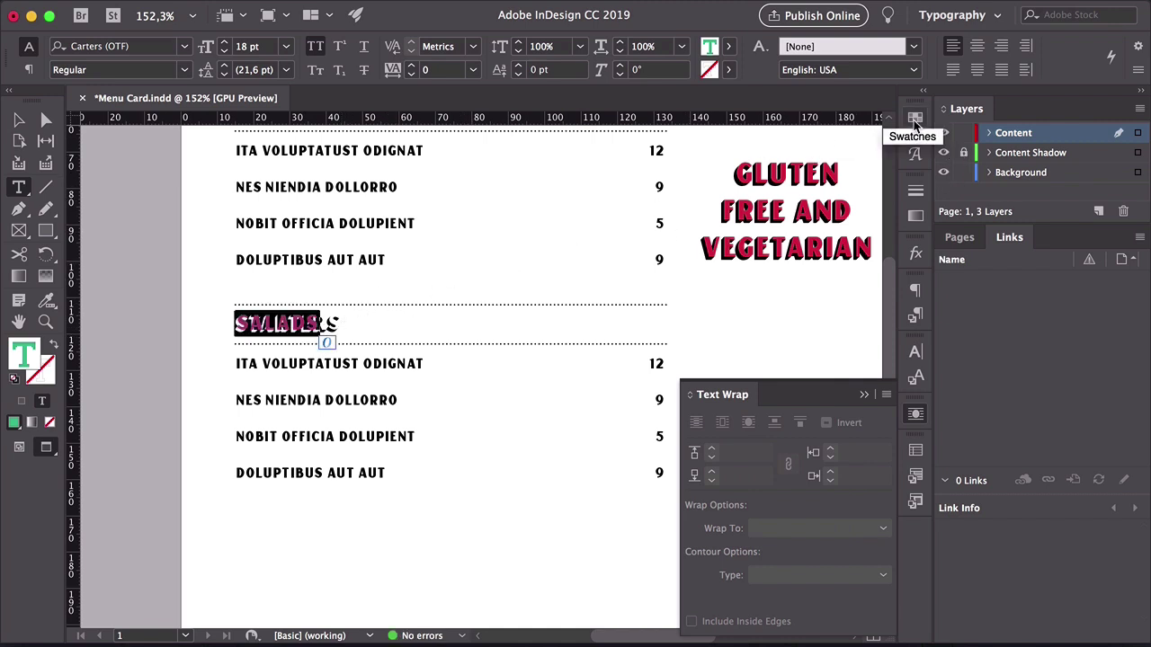
{"action": "left_click", "coordinate": [916, 123]}
{"action": "left_click", "coordinate": [760, 248]}
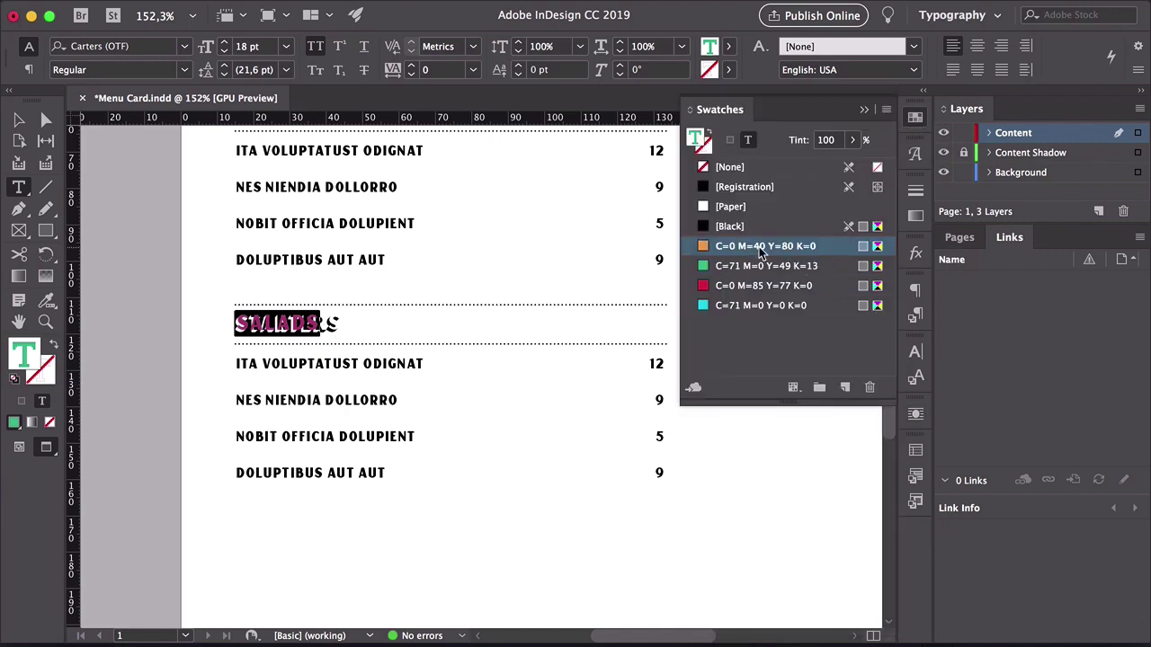
{"action": "left_click", "coordinate": [864, 109]}
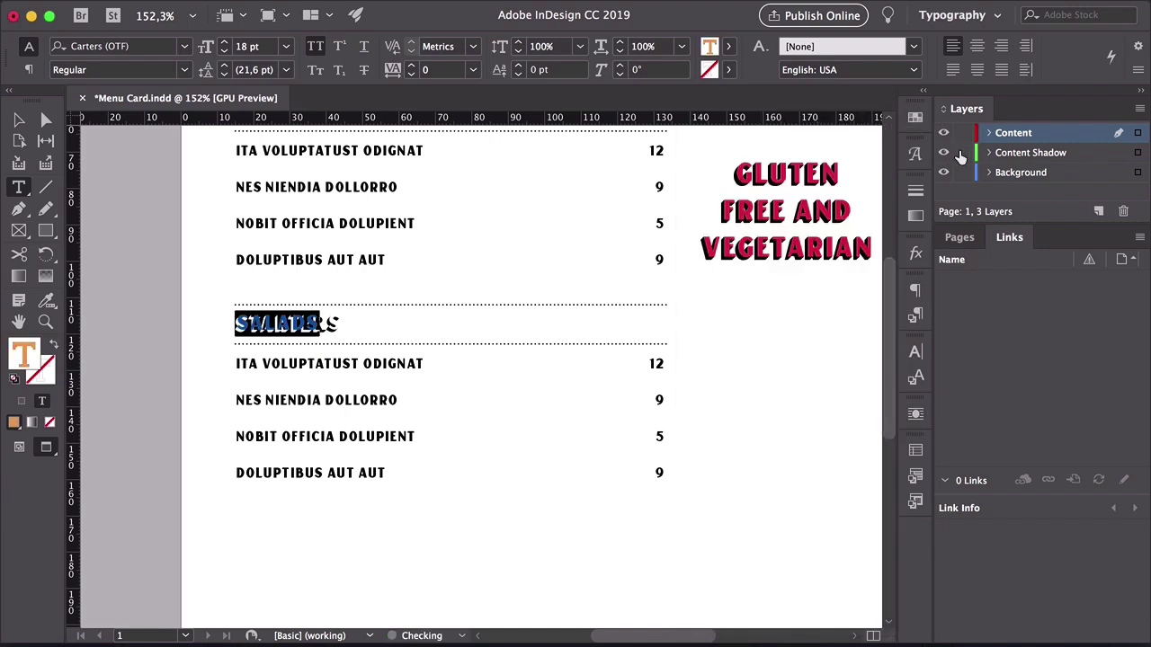
Lock the Content layer and select the SALADS shadow text on the Content Shadow layer
{"action": "left_click", "coordinate": [963, 132]}
{"action": "left_click", "coordinate": [1030, 152]}
{"action": "left_click", "coordinate": [334, 324]}
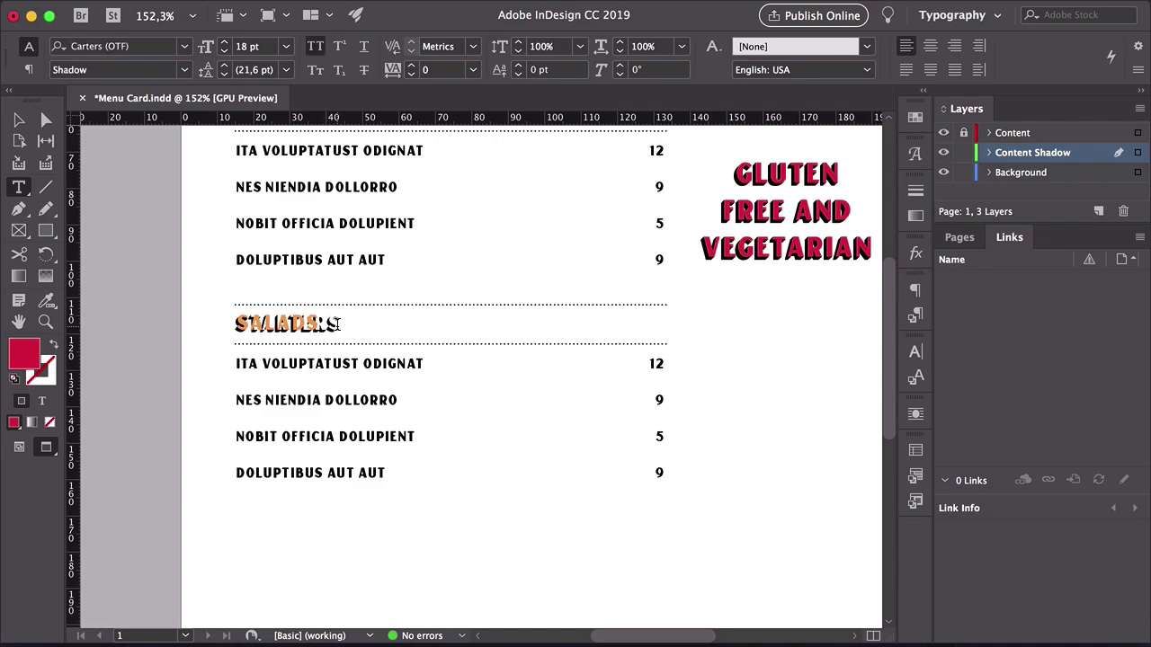
{"action": "double_click", "coordinate": [334, 324]}
{"action": "left_click", "coordinate": [264, 323]}
{"action": "left_click_drag", "start_coordinate": [263, 324], "coordinate": [306, 324]}
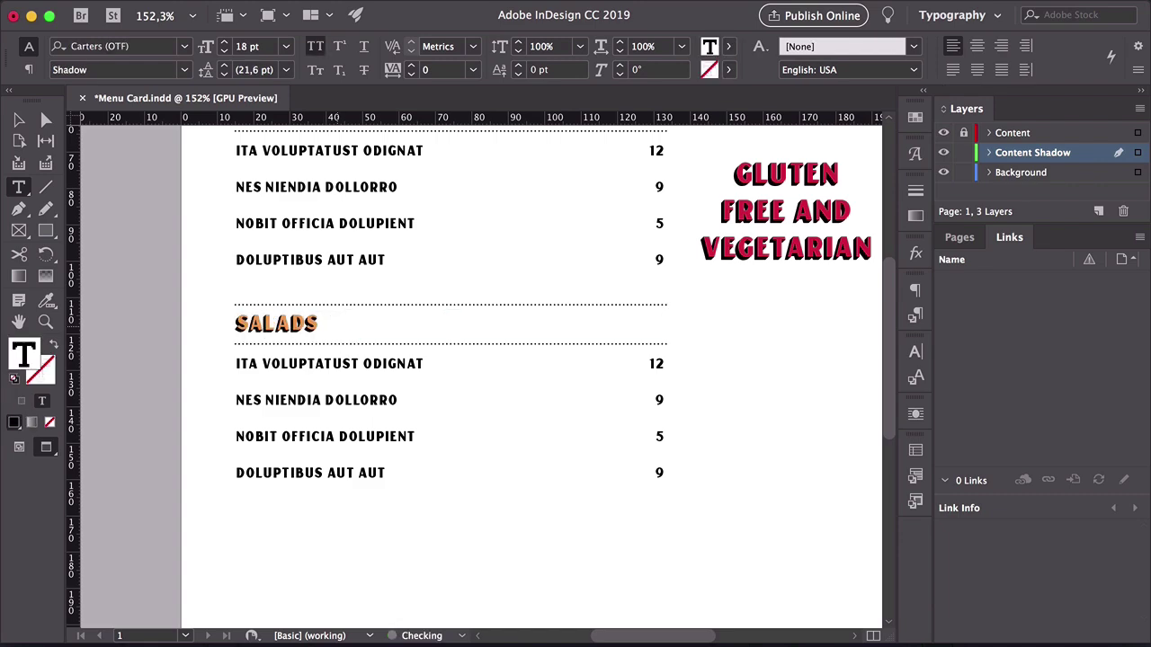
{"action": "key", "text": "Escape"}
Move the DRINKS heading frame down to Y 243.5 mm
{"action": "left_click", "coordinate": [100, 312]}
{"action": "key", "text": "z"}
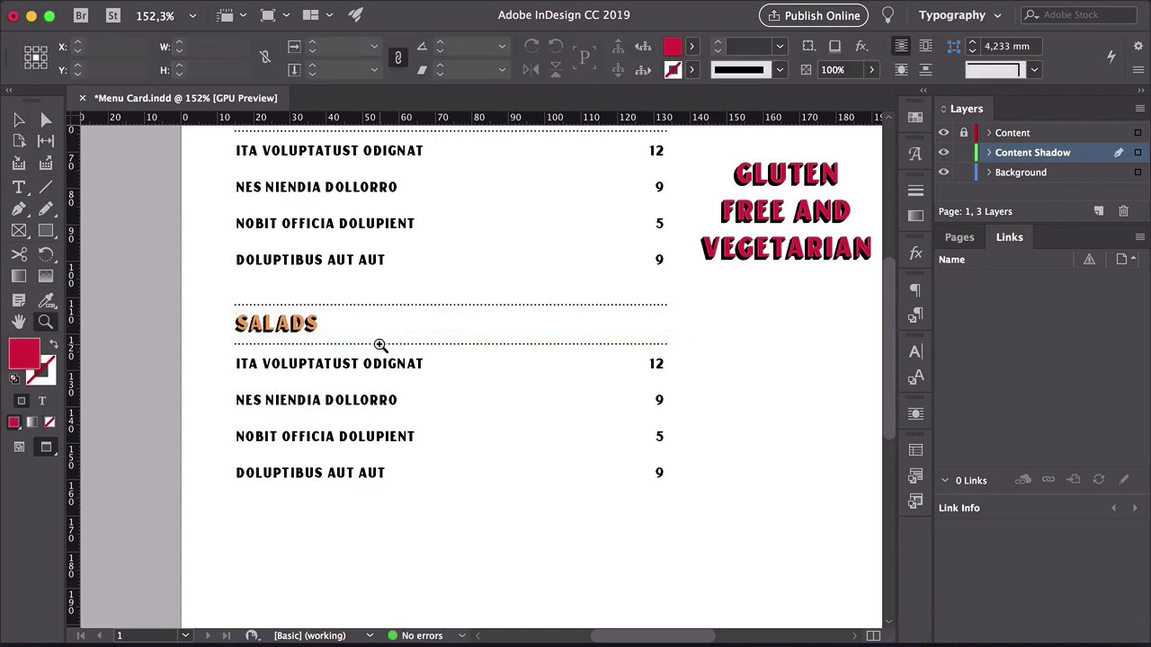
{"action": "scroll", "coordinate": [381, 341], "scroll_direction": "down", "scroll_amount": 3}
{"action": "left_click_drag", "start_coordinate": [379, 341], "coordinate": [310, 360]}
{"action": "key", "text": "v"}
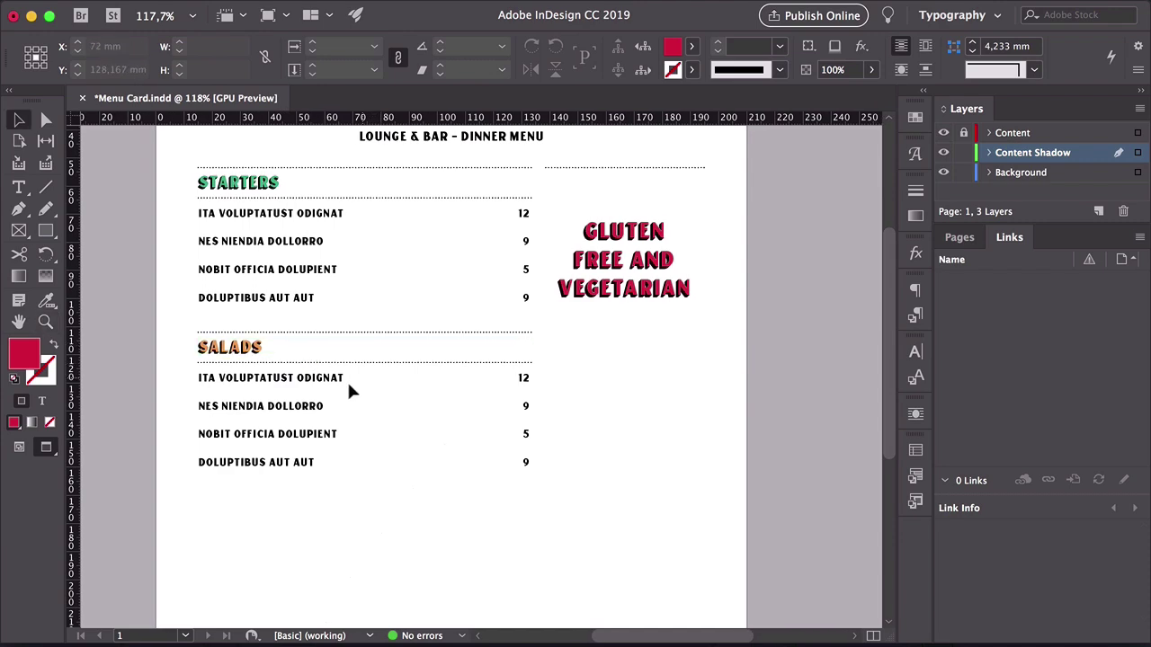
{"action": "scroll", "coordinate": [347, 472], "scroll_direction": "down", "scroll_amount": 1}
{"action": "scroll", "coordinate": [347, 472], "scroll_direction": "down", "scroll_amount": 2}
{"action": "key", "text": "w"}
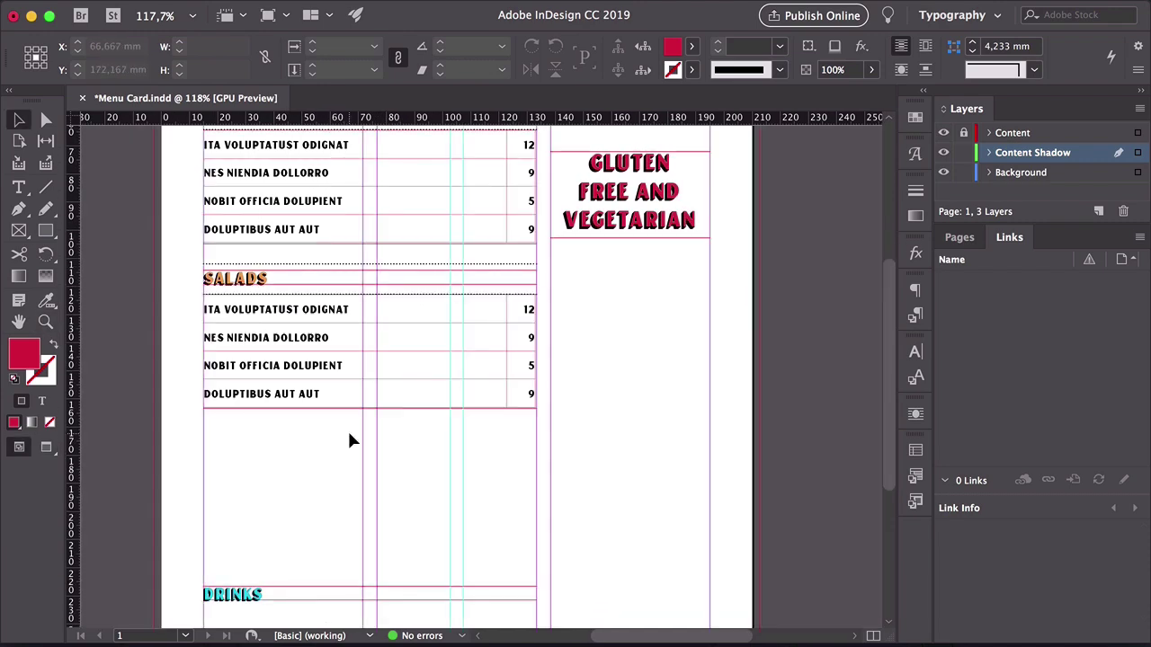
{"action": "scroll", "coordinate": [350, 440], "scroll_direction": "down", "scroll_amount": 1}
{"action": "scroll", "coordinate": [363, 426], "scroll_direction": "down", "scroll_amount": 2}
{"action": "left_click_drag", "start_coordinate": [386, 416], "coordinate": [387, 288]}
{"action": "scroll", "coordinate": [387, 288], "scroll_direction": "down", "scroll_amount": 1}
{"action": "left_click", "coordinate": [284, 494]}
{"action": "left_click_drag", "start_coordinate": [294, 495], "coordinate": [281, 552]}
Alt-drag a copy of the Salads section down to Y 189 mm
{"action": "left_click_drag", "start_coordinate": [244, 411], "coordinate": [345, 244]}
{"action": "left_click_drag", "start_coordinate": [310, 280], "coordinate": [303, 398]}
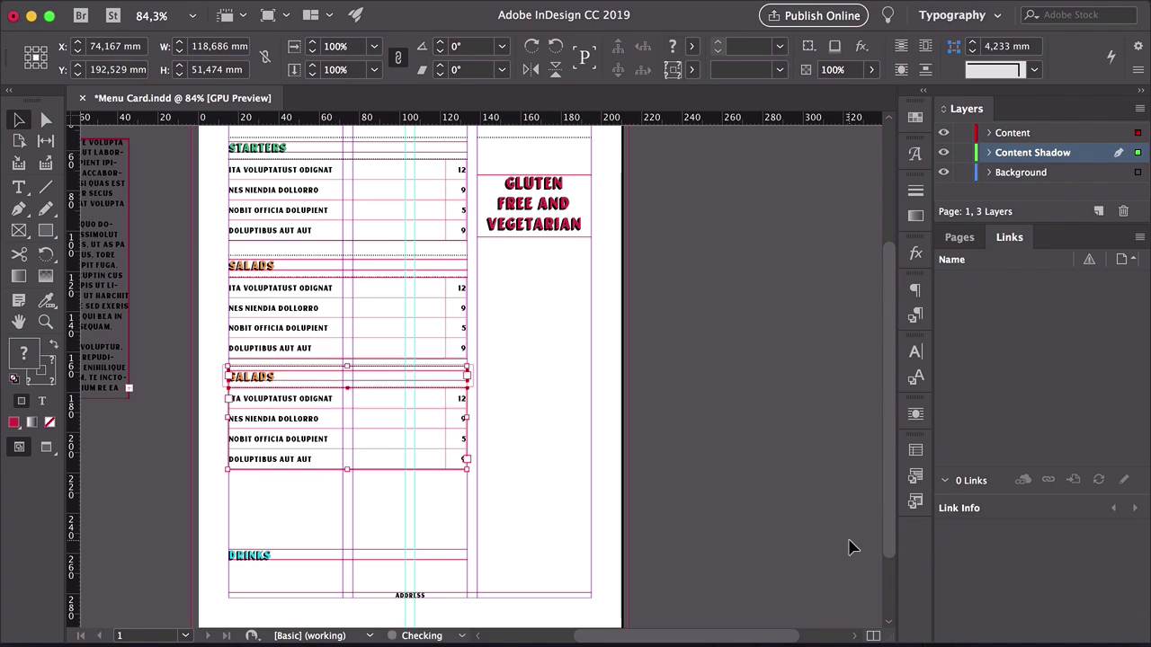
{"action": "left_click", "coordinate": [642, 465]}
{"action": "key", "text": "w"}
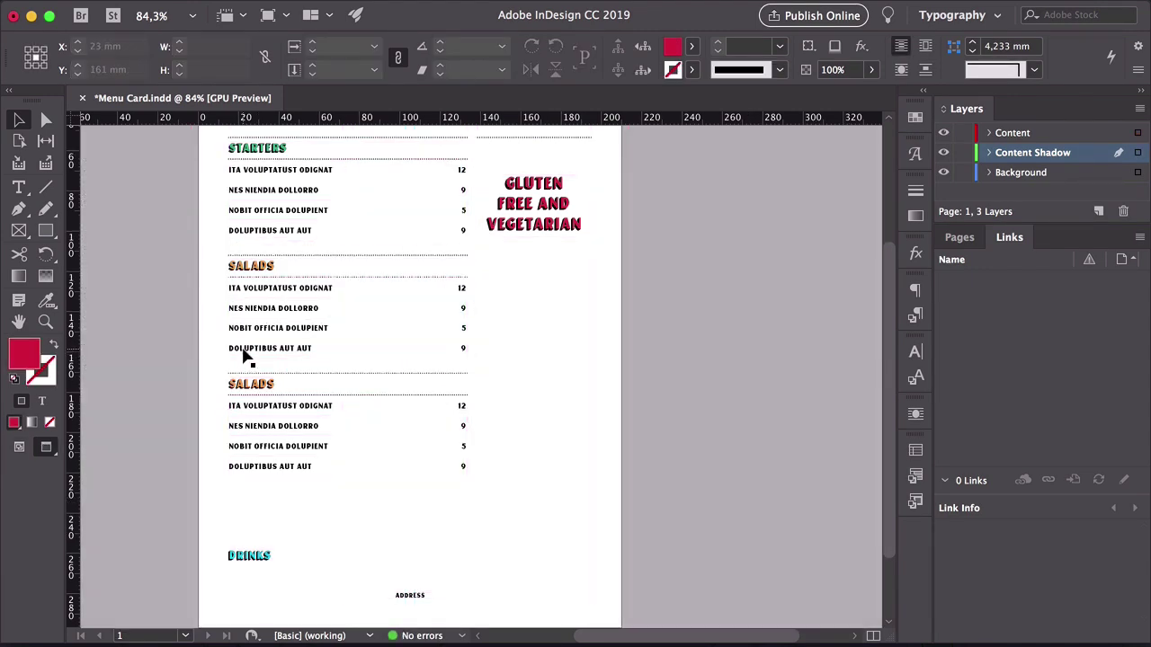
Clear and delete the DOLUPTIBUS AUT AUT row from the first Salads table
{"action": "left_click", "coordinate": [915, 450]}
{"action": "double_click", "coordinate": [298, 348]}
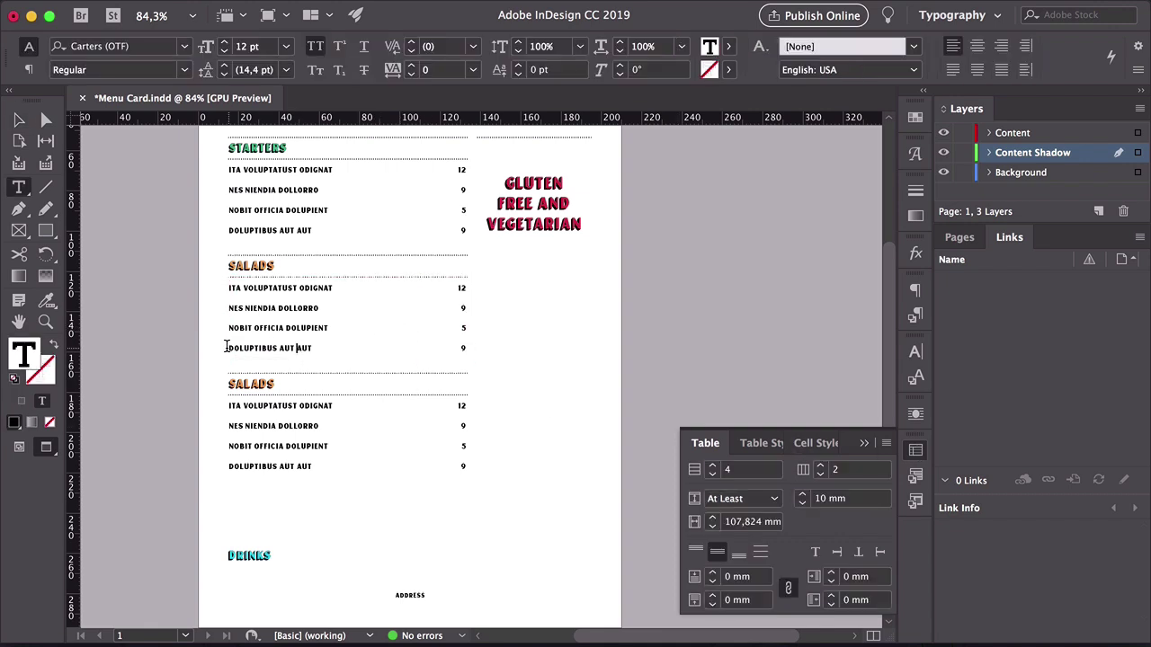
{"action": "left_click", "coordinate": [219, 350]}
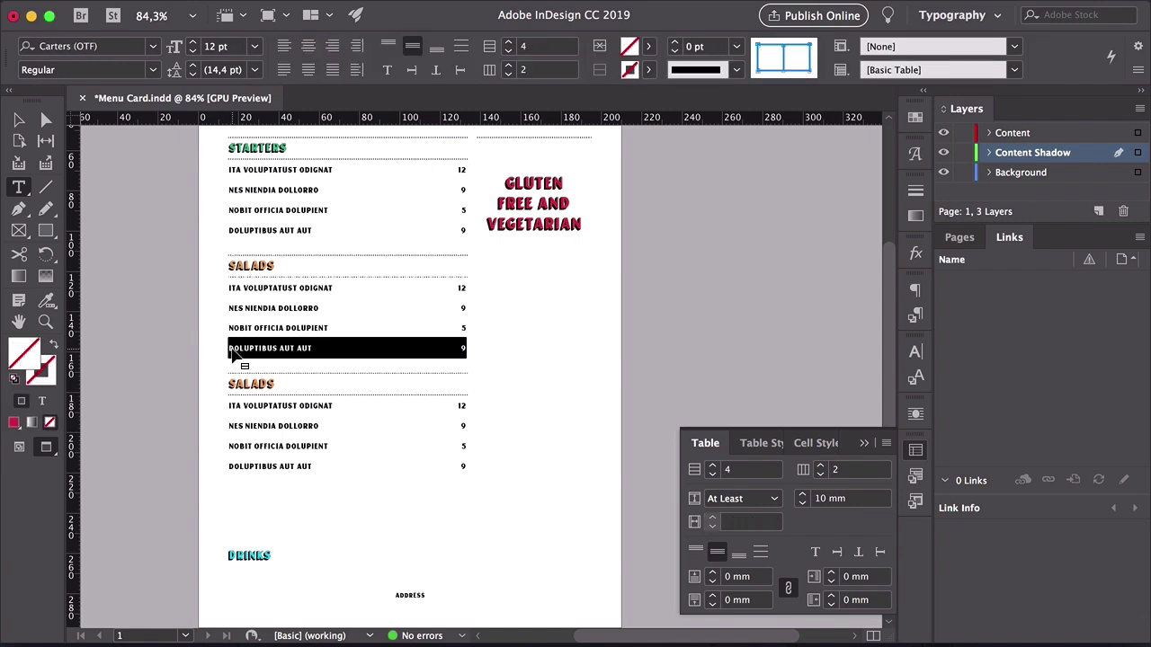
{"action": "key", "text": "BackSpace"}
{"action": "right_click", "coordinate": [234, 352]}
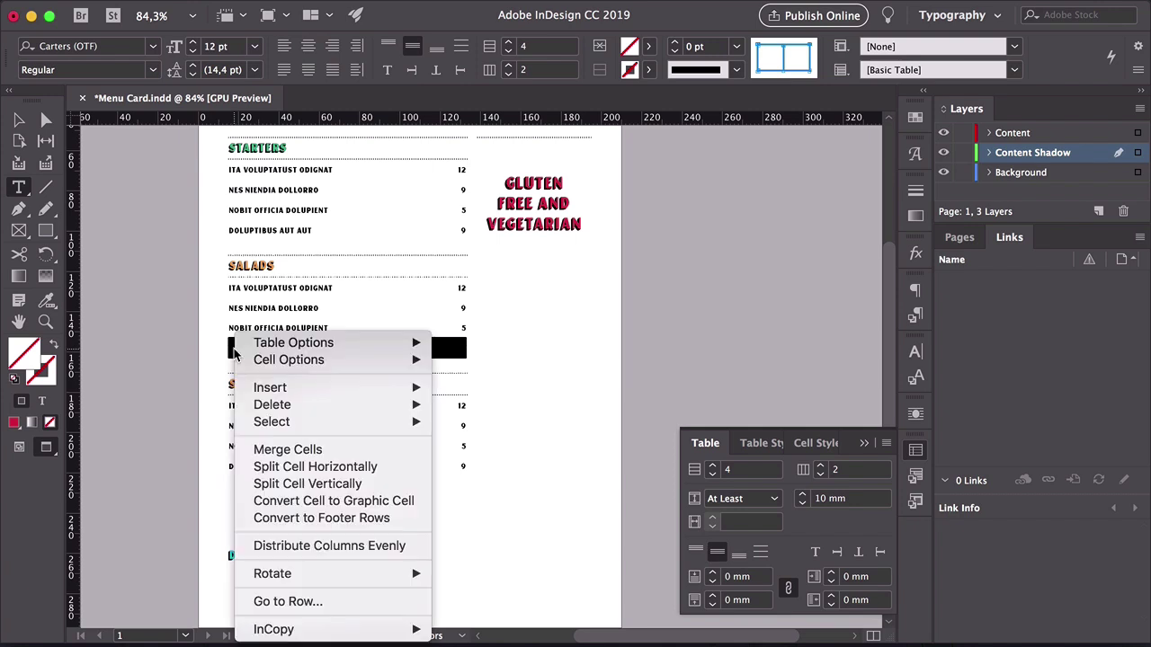
{"action": "mouse_move", "coordinate": [263, 412]}
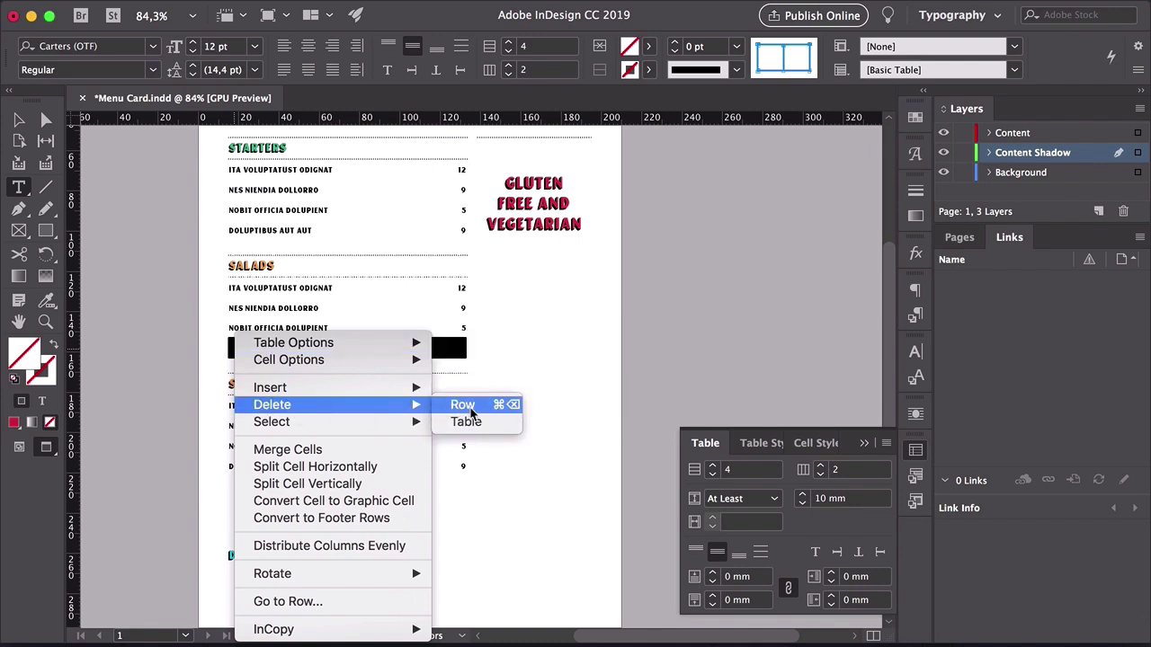
{"action": "left_click", "coordinate": [462, 405]}
{"action": "left_click", "coordinate": [19, 120]}
{"action": "left_click", "coordinate": [300, 360]}
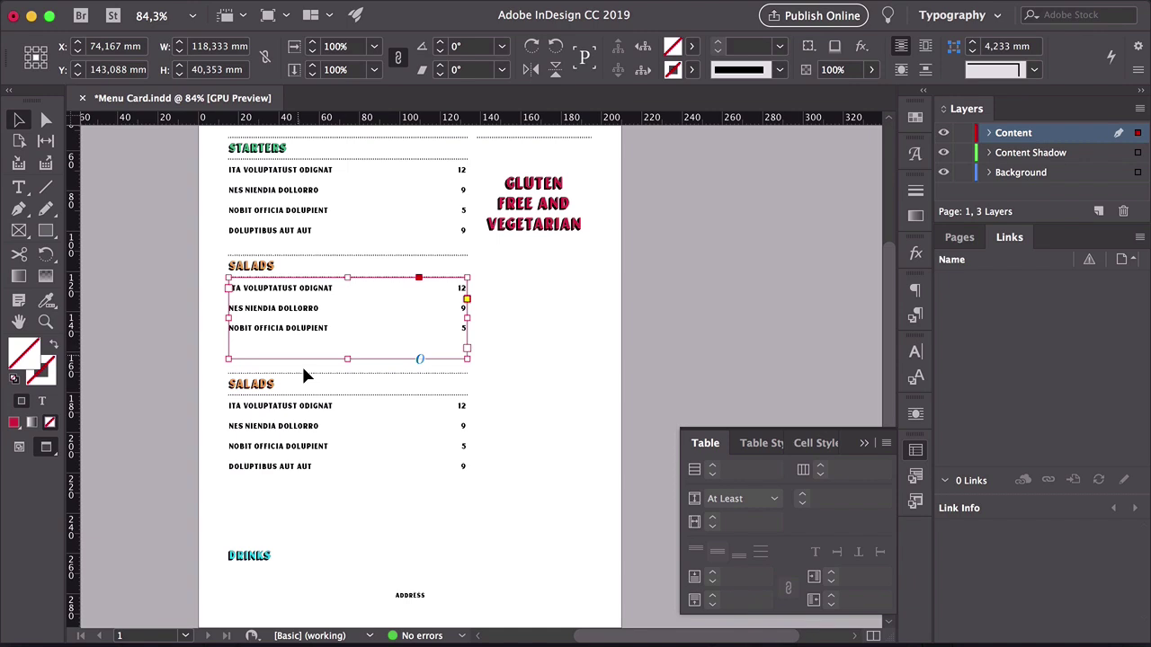
Fit the first Salads table frame to its remaining three rows
{"action": "double_click", "coordinate": [347, 359]}
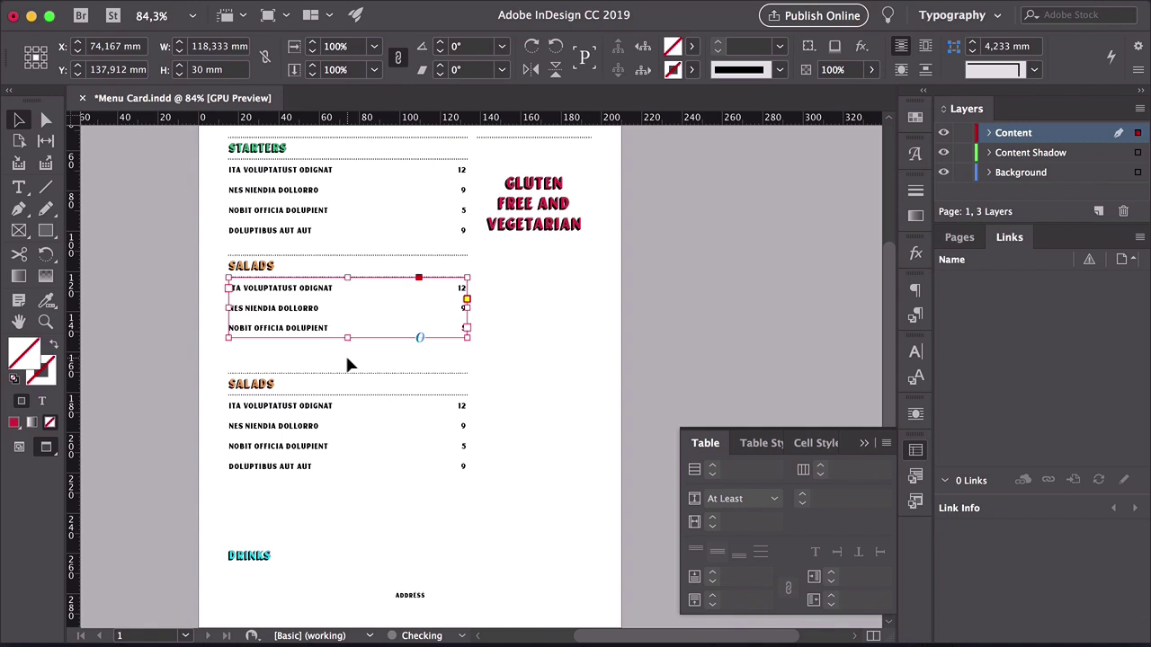
{"action": "key", "text": "w"}
{"action": "left_click_drag", "start_coordinate": [256, 362], "coordinate": [401, 478]}
{"action": "left_click_drag", "start_coordinate": [258, 363], "coordinate": [245, 356]}
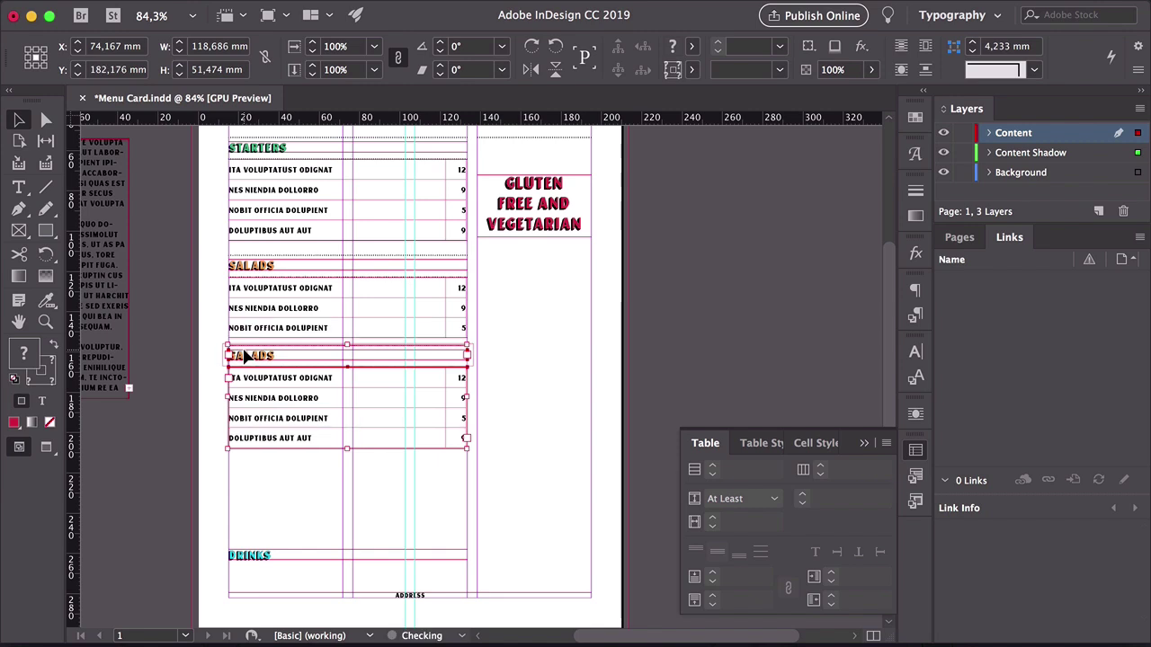
{"action": "key", "text": "super+z"}
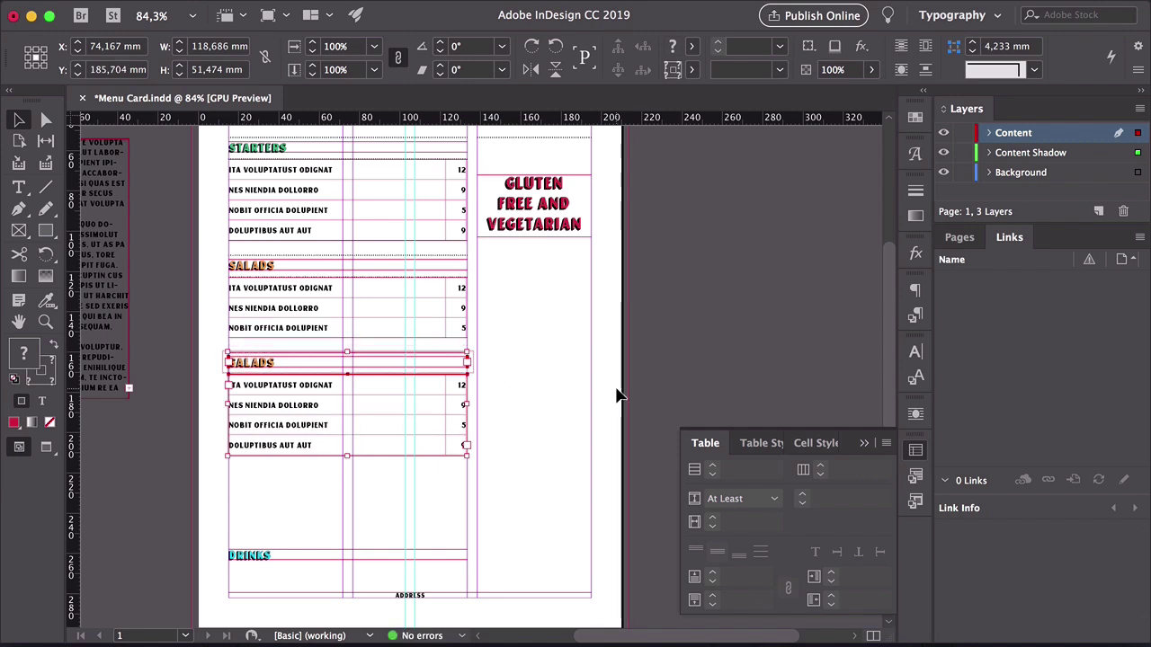
{"action": "left_click", "coordinate": [619, 395]}
{"action": "left_click", "coordinate": [305, 448]}
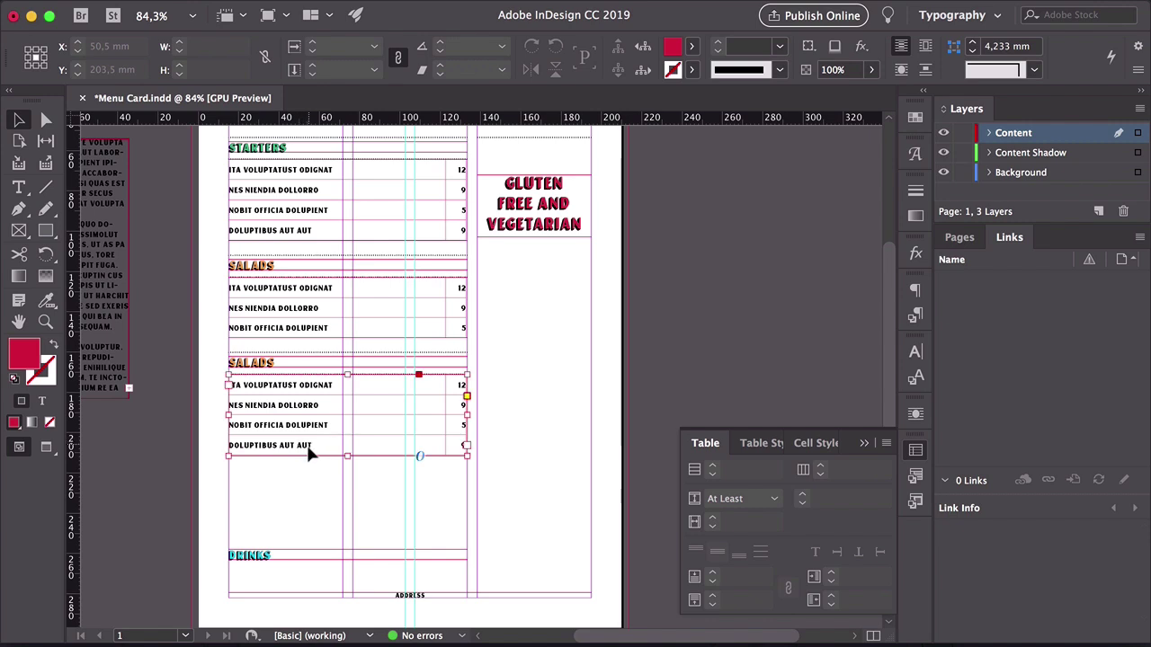
Set the second Salads table to 5 rows
{"action": "double_click", "coordinate": [306, 446]}
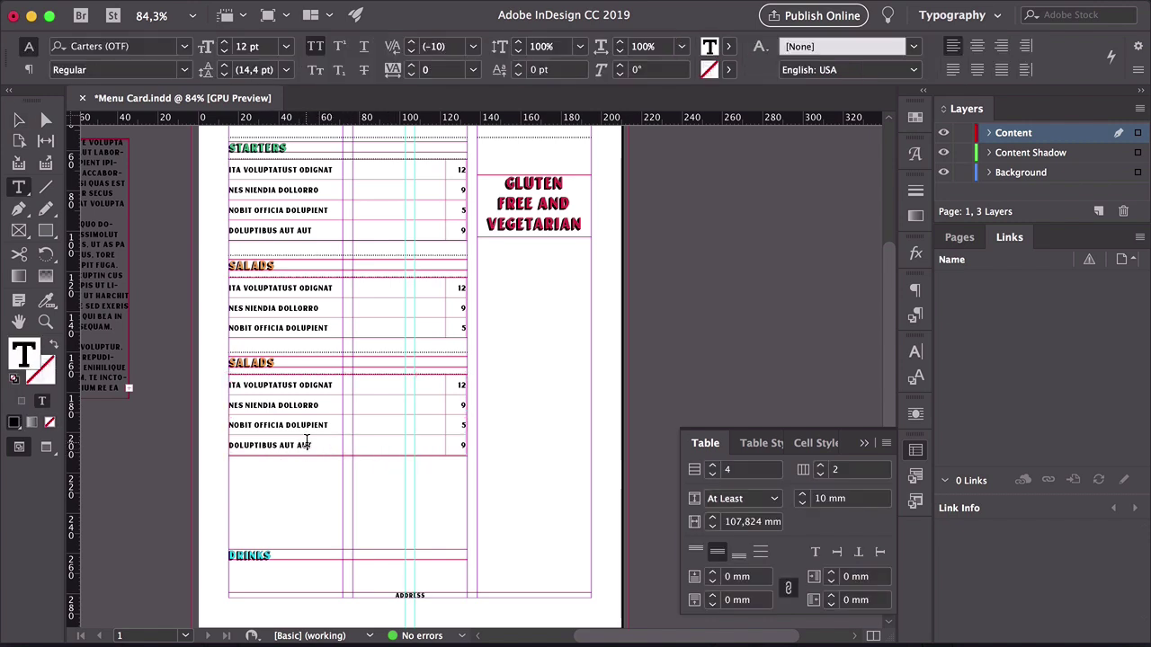
{"action": "left_click_drag", "start_coordinate": [242, 385], "coordinate": [516, 475]}
{"action": "left_click", "coordinate": [712, 465]}
{"action": "left_click", "coordinate": [18, 119]}
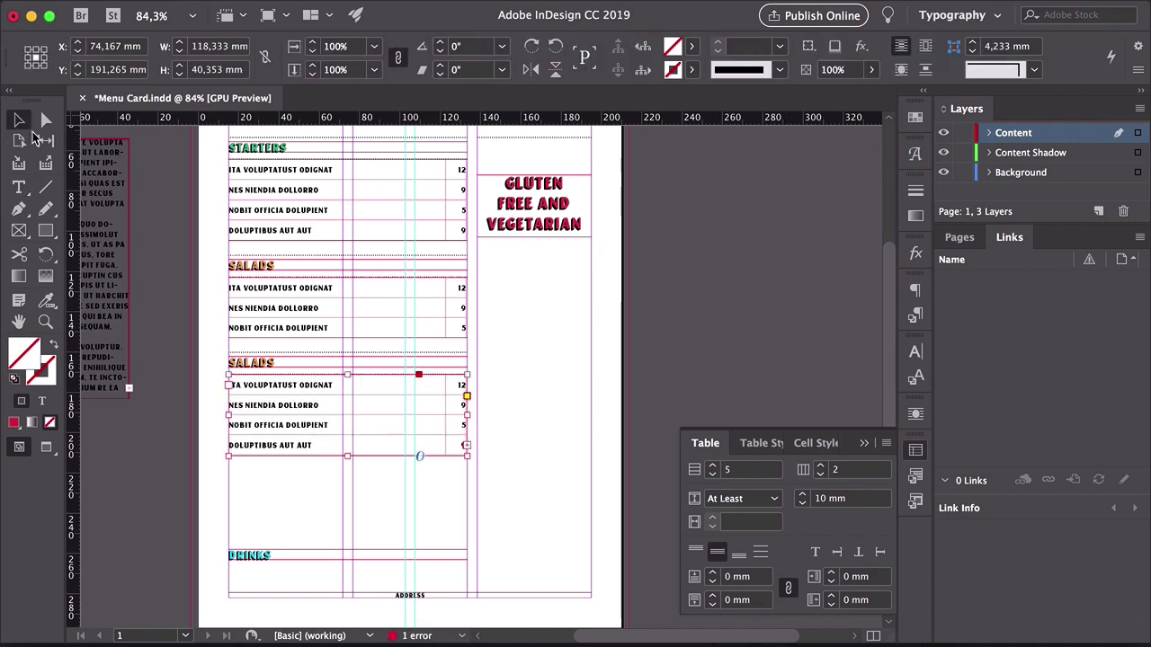
{"action": "key", "text": "super+shift+a"}
Fill the new fifth row with MOLES MO CONSEQUAM priced 5
{"action": "left_click_drag", "start_coordinate": [237, 363], "coordinate": [348, 375]}
{"action": "key", "text": "t"}
{"action": "left_click_drag", "start_coordinate": [137, 338], "coordinate": [223, 338]}
{"action": "key", "text": "super+c"}
{"action": "left_click", "coordinate": [372, 476]}
{"action": "key", "text": "super+v"}
{"action": "left_click", "coordinate": [567, 474]}
{"action": "type", "text": "5"}
{"action": "key", "text": "Escape"}
{"action": "key", "text": "w"}
{"action": "key", "text": "super+shift+a"}
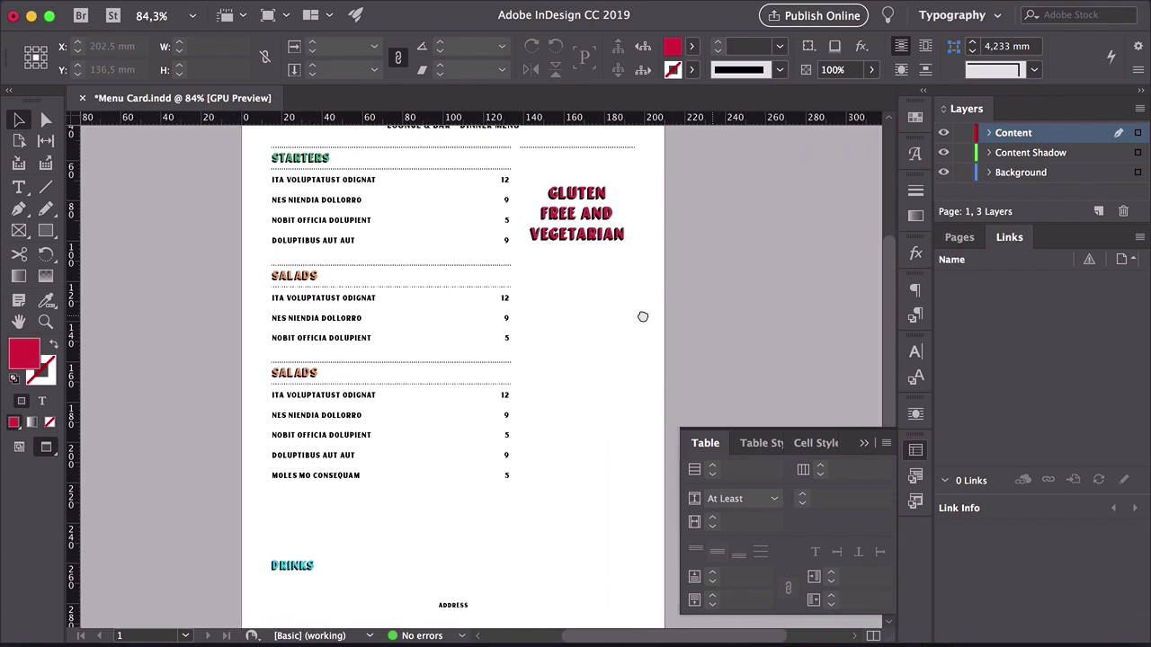
Apply the red swatch to the second SALADS heading and retype it as MAINS
{"action": "double_click", "coordinate": [296, 372]}
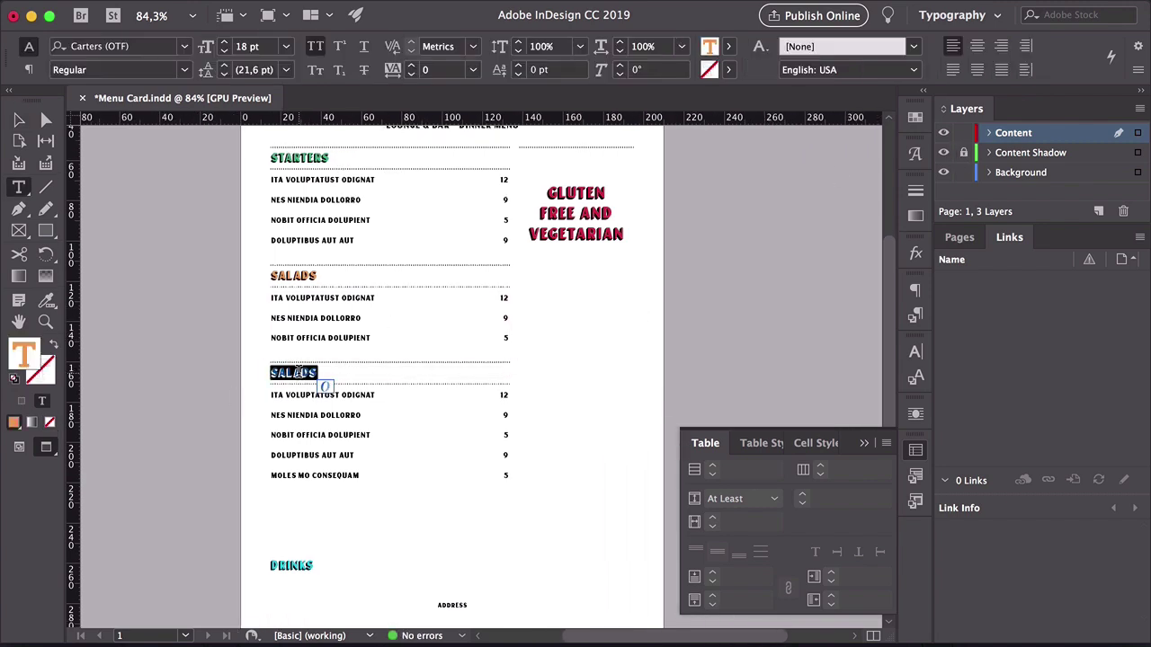
{"action": "left_click", "coordinate": [915, 117]}
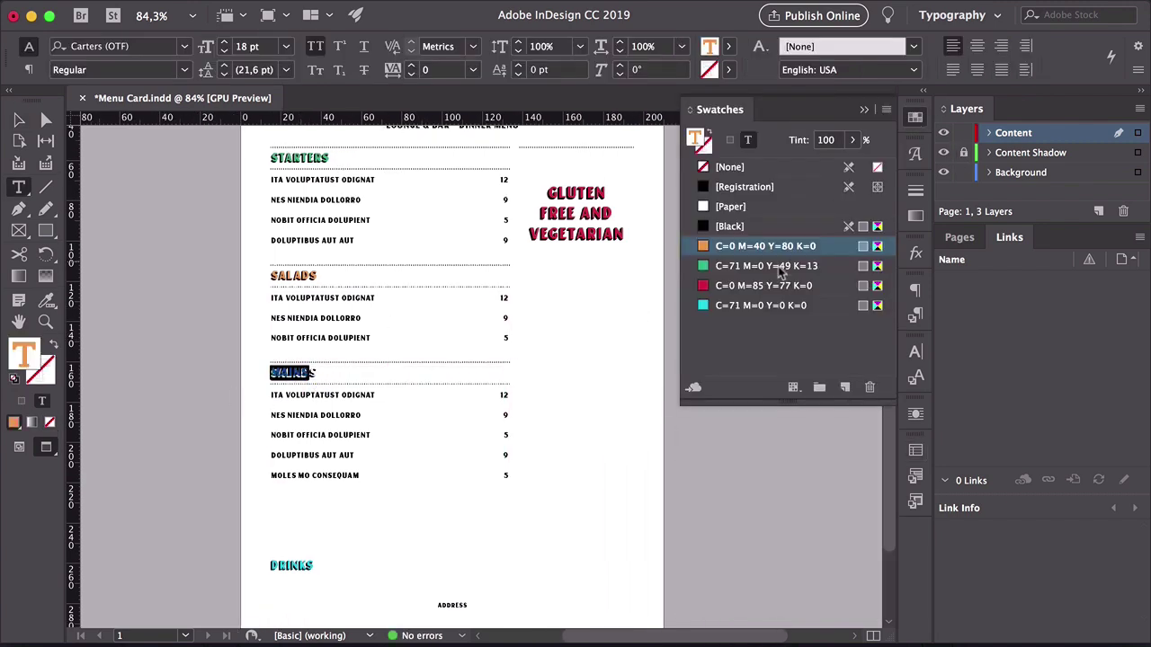
{"action": "left_click", "coordinate": [766, 285]}
{"action": "left_click", "coordinate": [314, 373]}
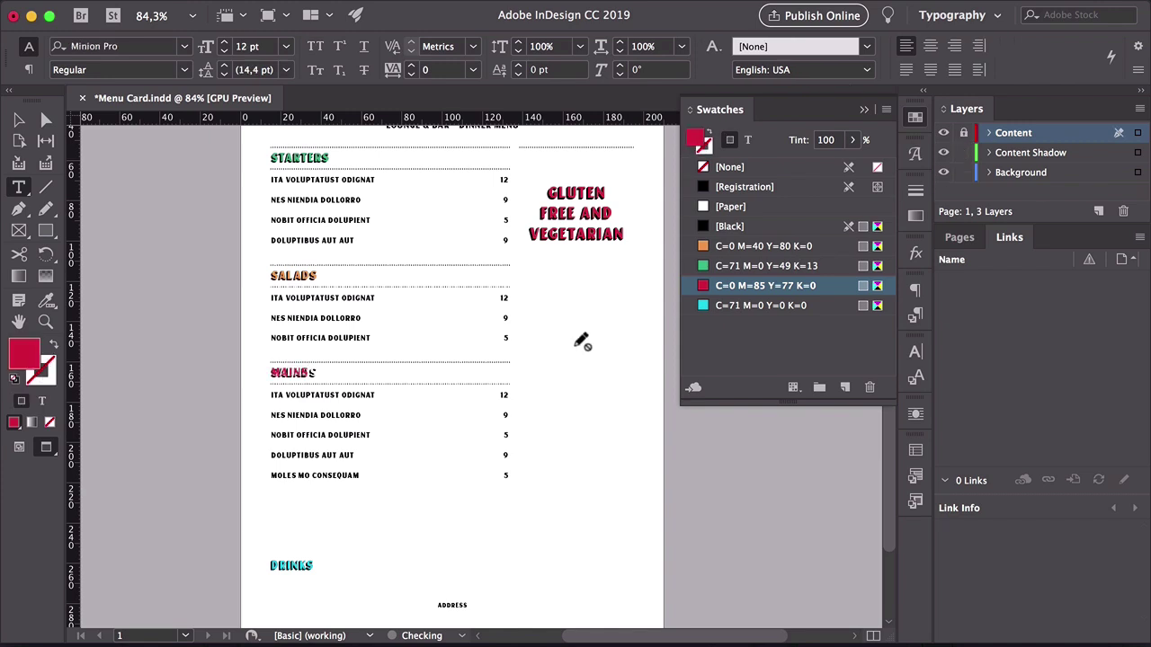
{"action": "left_click_drag", "start_coordinate": [269, 372], "coordinate": [352, 377]}
{"action": "type", "text": "MAINS"}
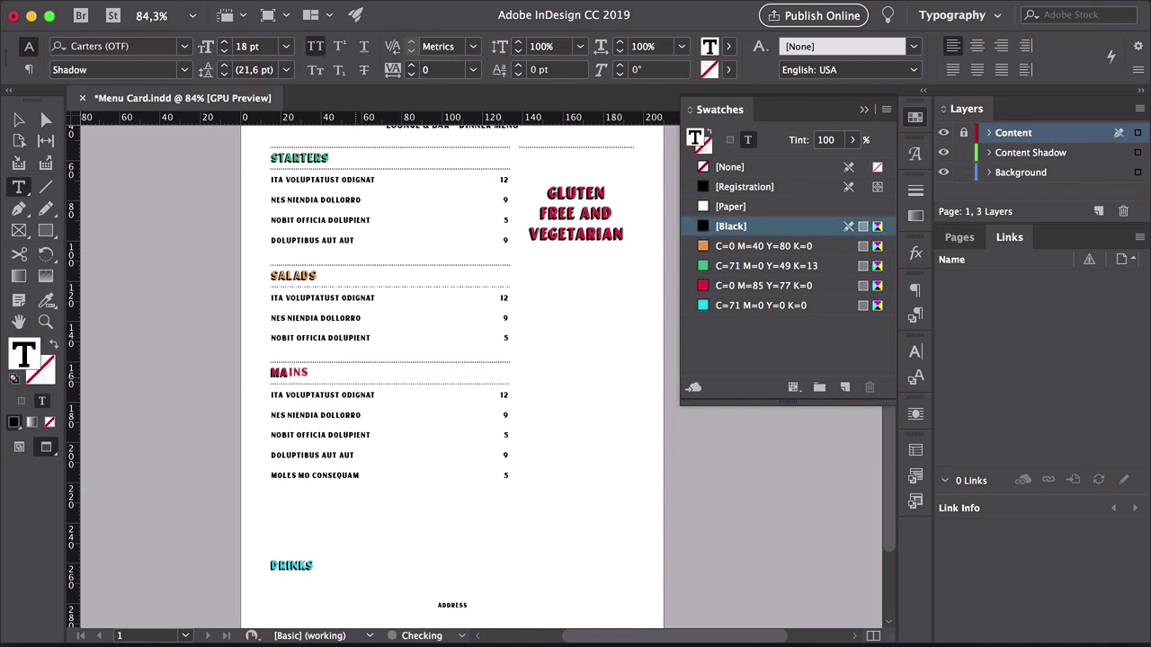
{"action": "key", "text": "Escape"}
{"action": "scroll", "coordinate": [193, 314], "scroll_direction": "up", "scroll_amount": 2}
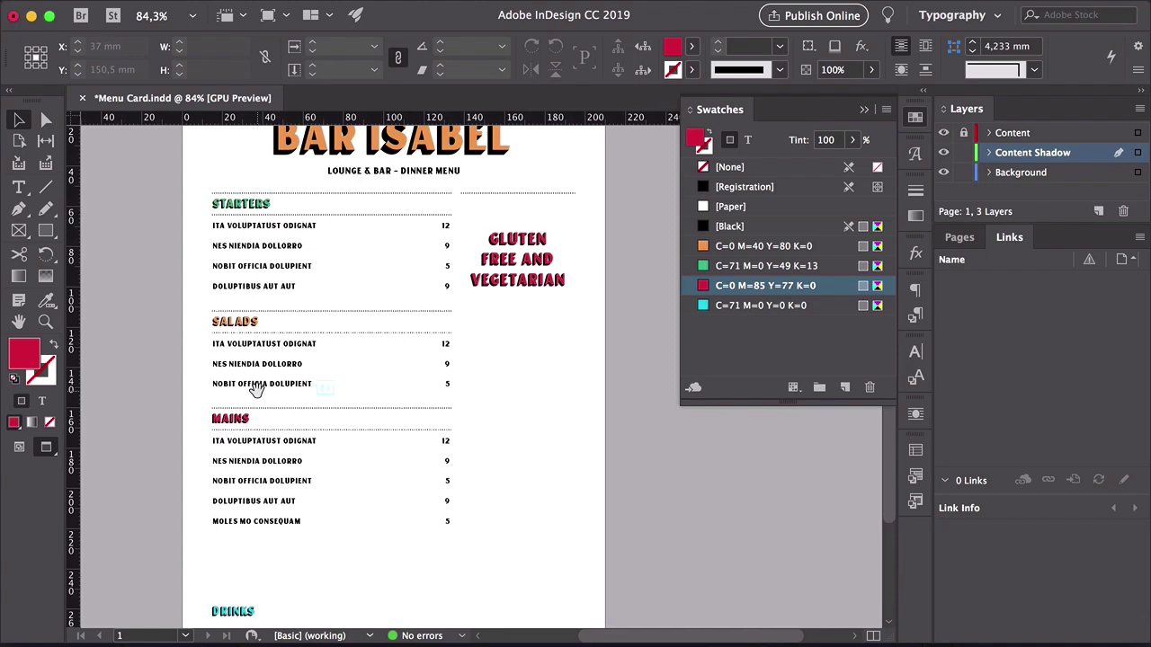
{"action": "scroll", "coordinate": [599, 534], "scroll_direction": "down", "scroll_amount": 2}
{"action": "left_click", "coordinate": [261, 564]}
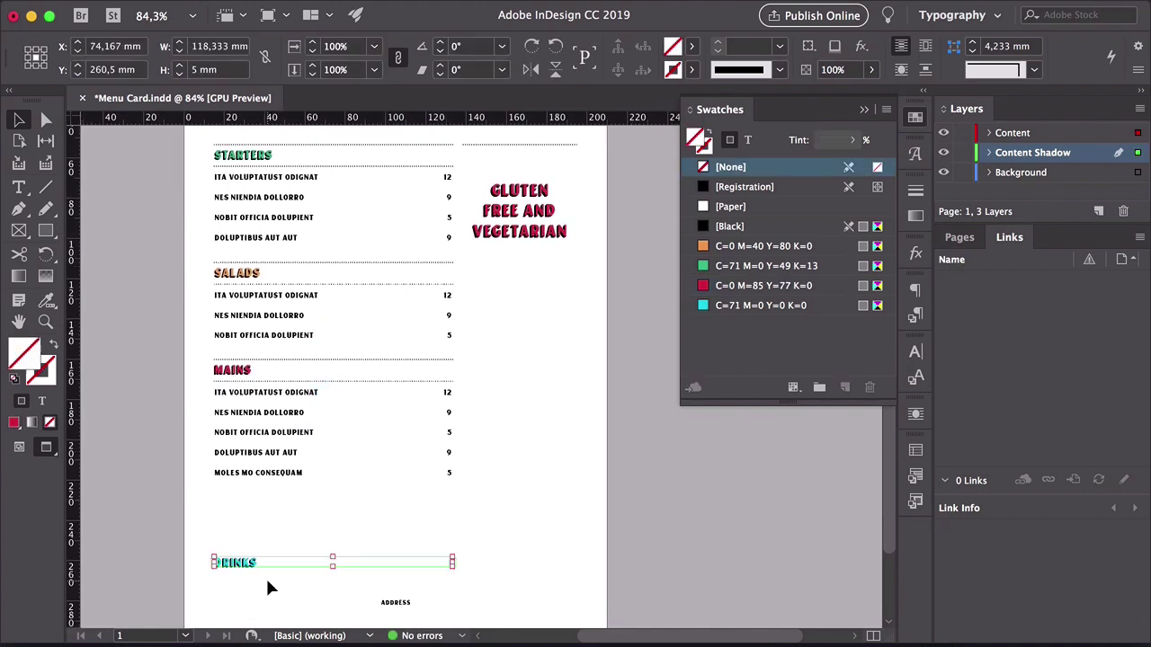
Delete the DRINKS heading and Alt-drag a copy of the MAINS section below it
{"action": "key", "text": "w"}
{"action": "key", "text": "Delete"}
{"action": "left_click", "coordinate": [307, 482]}
{"action": "left_click_drag", "start_coordinate": [307, 482], "coordinate": [308, 605]}
{"action": "key", "text": "shift+Down"}
{"action": "key", "text": "shift+Down"}
{"action": "scroll", "coordinate": [350, 549], "scroll_direction": "down", "scroll_amount": 2}
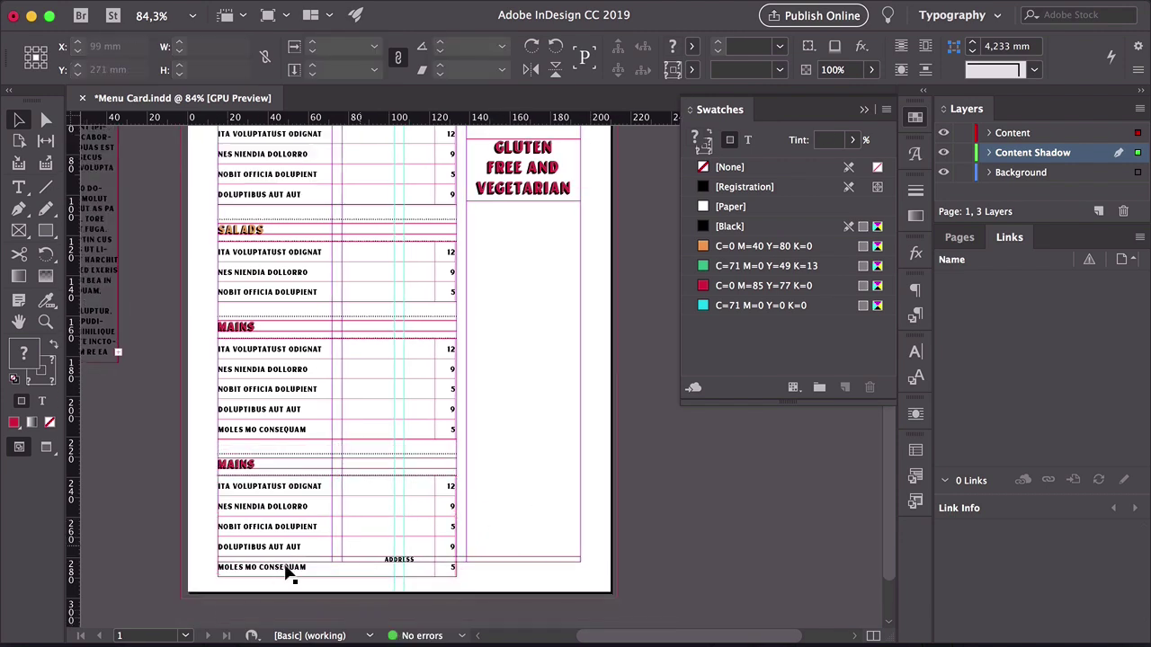
Delete the MOLES MO CONSEQUAM row from the copied table and zoom to 100%
{"action": "double_click", "coordinate": [259, 568]}
{"action": "left_click_drag", "start_coordinate": [229, 574], "coordinate": [500, 570]}
{"action": "key", "text": "super+BackSpace"}
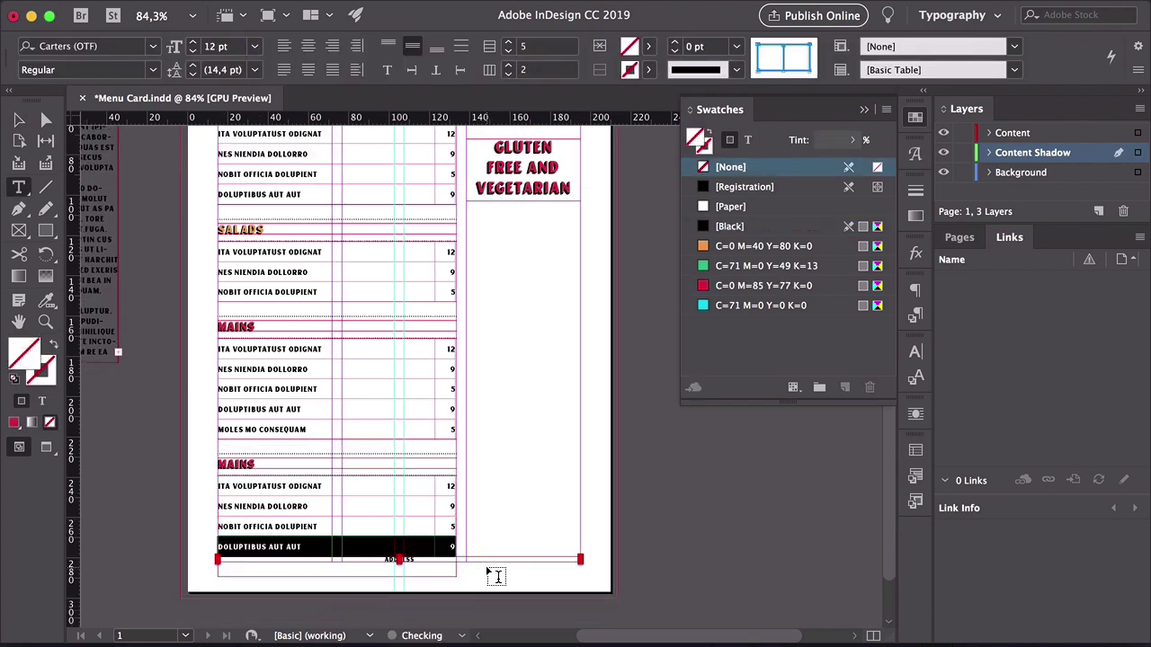
{"action": "key", "text": "Escape"}
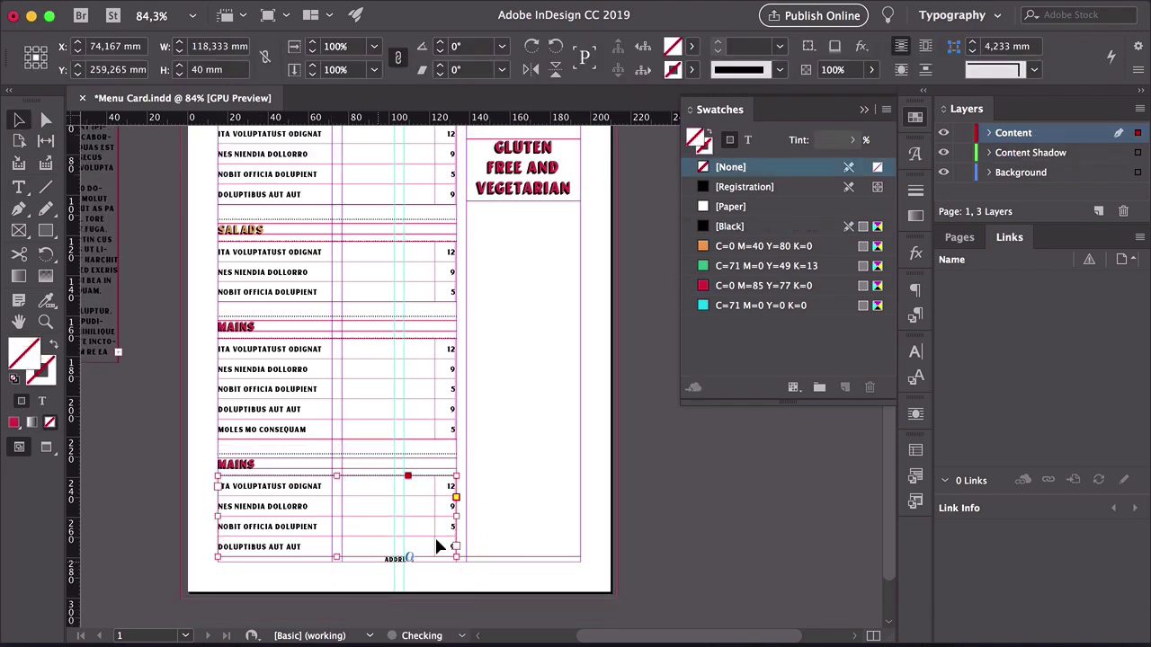
{"action": "key", "text": "w"}
{"action": "key", "text": "super+1"}
{"action": "left_click", "coordinate": [336, 483]}
{"action": "left_click", "coordinate": [498, 513]}
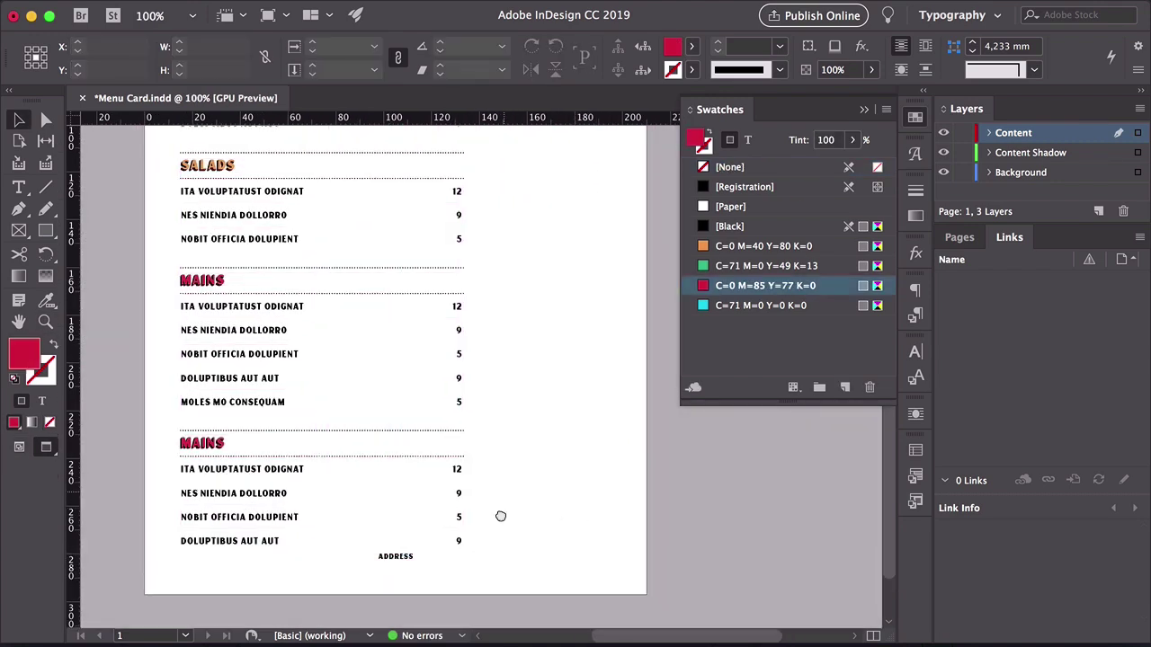
Edit the bottom MAINS heading text and colour it cyan
{"action": "double_click", "coordinate": [180, 443]}
{"action": "left_click_drag", "start_coordinate": [181, 443], "coordinate": [223, 441]}
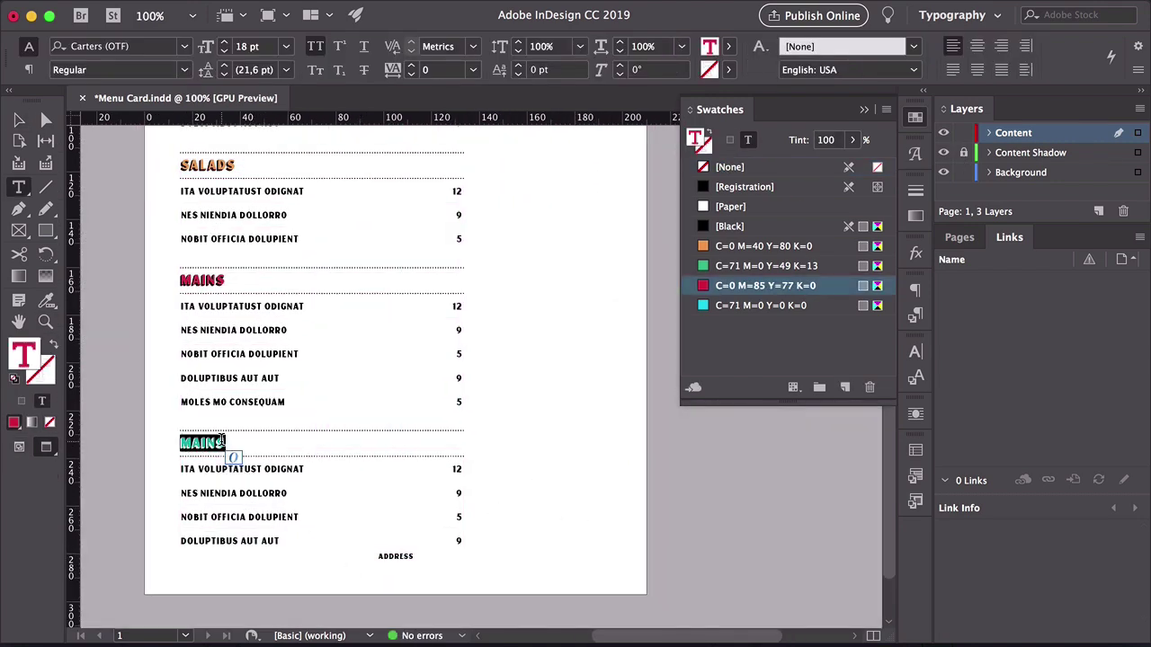
{"action": "left_click", "coordinate": [209, 442]}
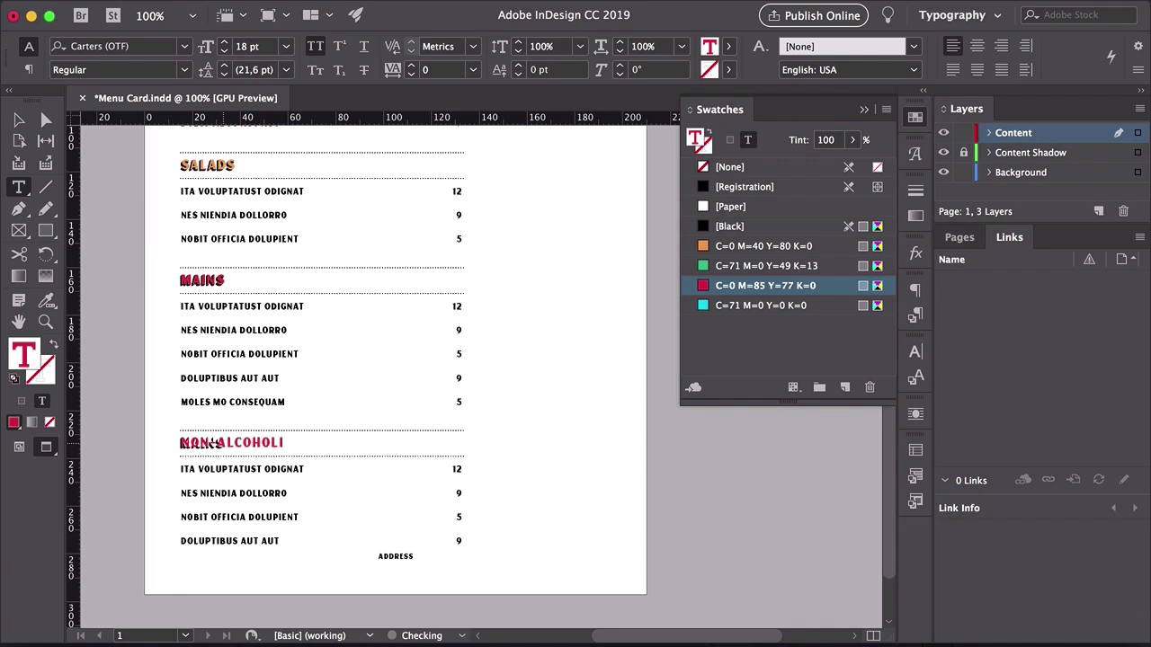
{"action": "type", "text": "S"}
{"action": "key", "text": "super+a"}
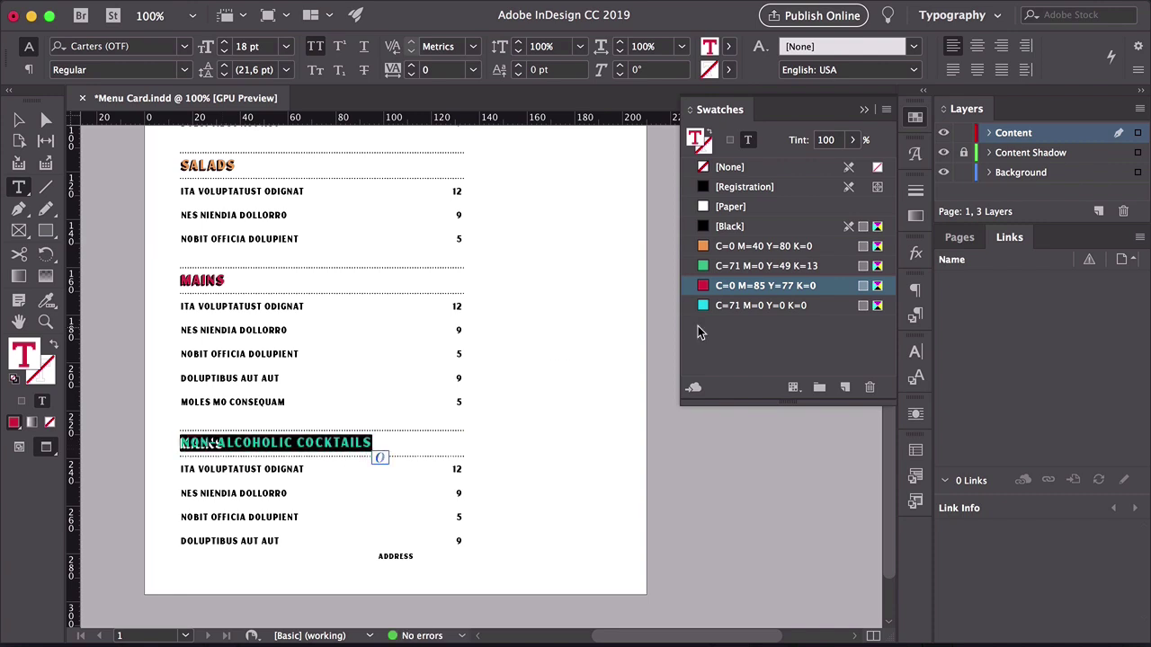
{"action": "left_click", "coordinate": [726, 307]}
Lock the Content layer and select the heading's shadow copy text
{"action": "left_click", "coordinate": [963, 132]}
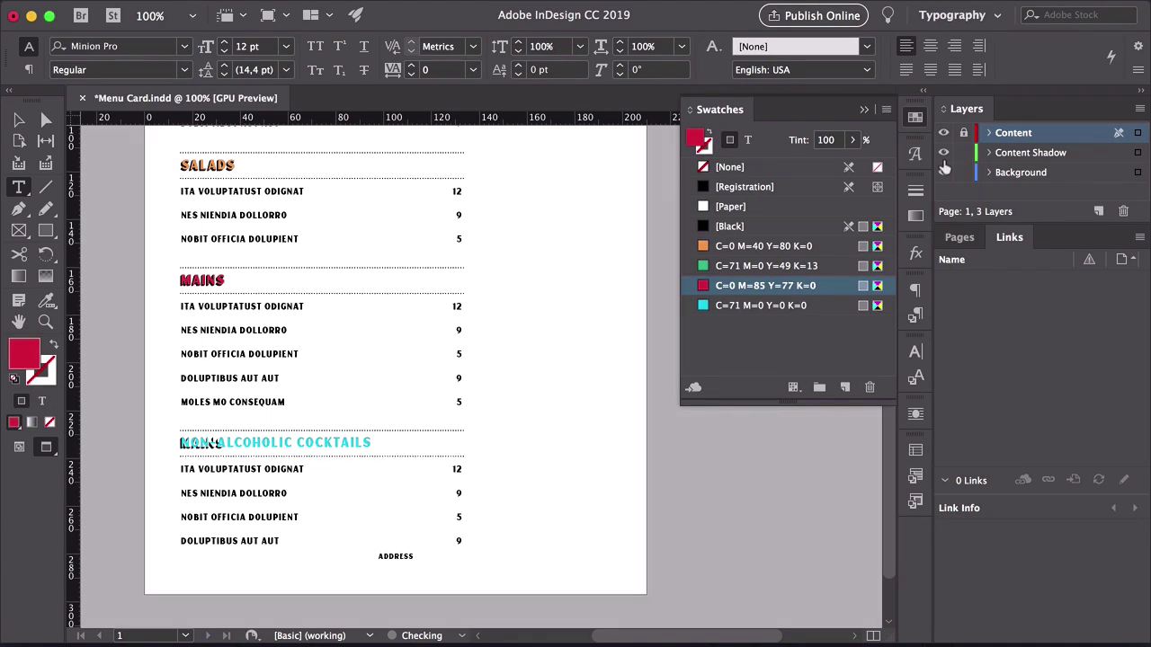
{"action": "left_click_drag", "start_coordinate": [179, 442], "coordinate": [314, 443]}
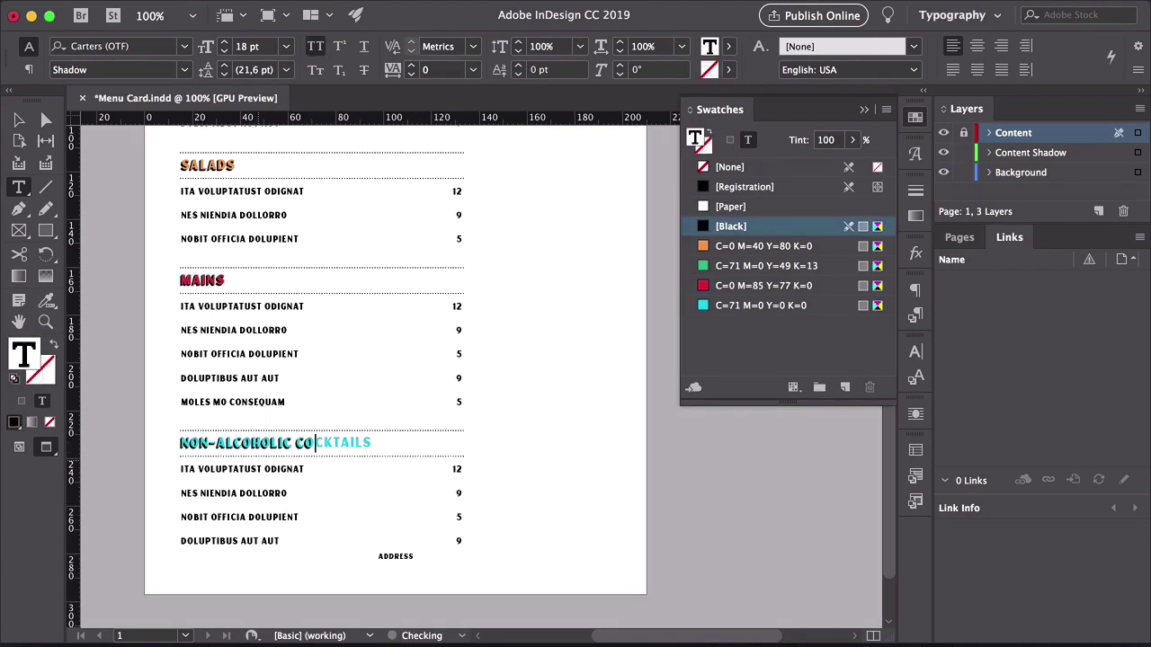
{"action": "key", "text": "Escape"}
{"action": "left_click", "coordinate": [625, 547]}
{"action": "left_click_drag", "start_coordinate": [527, 523], "coordinate": [580, 525]}
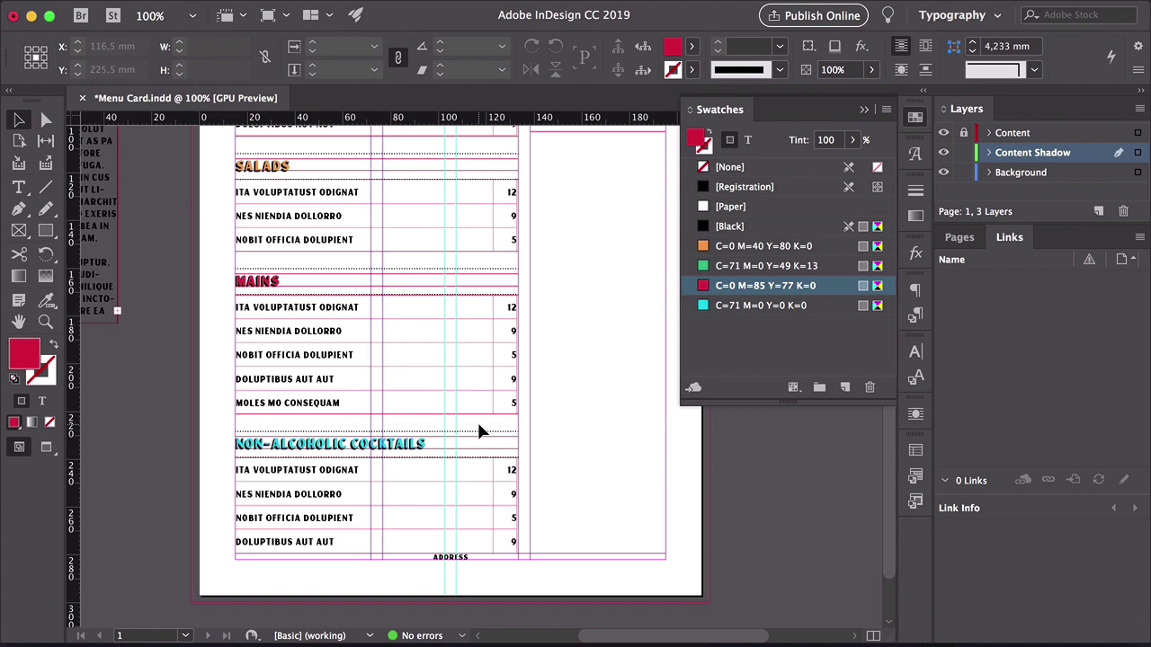
Narrow the NON-ALCOHOLIC COCKTAILS heading frame to about 88 mm
{"action": "left_click", "coordinate": [420, 459]}
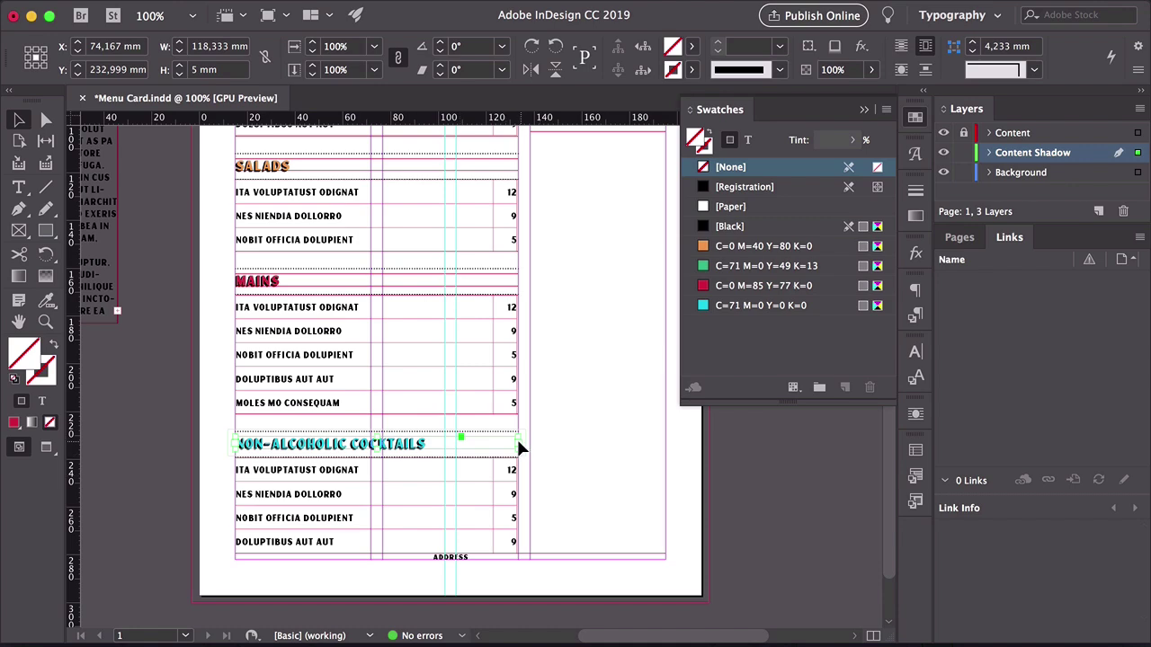
{"action": "left_click", "coordinate": [480, 458], "text": "super"}
{"action": "left_click", "coordinate": [480, 465], "text": "super"}
{"action": "left_click_drag", "start_coordinate": [602, 384], "coordinate": [508, 460]}
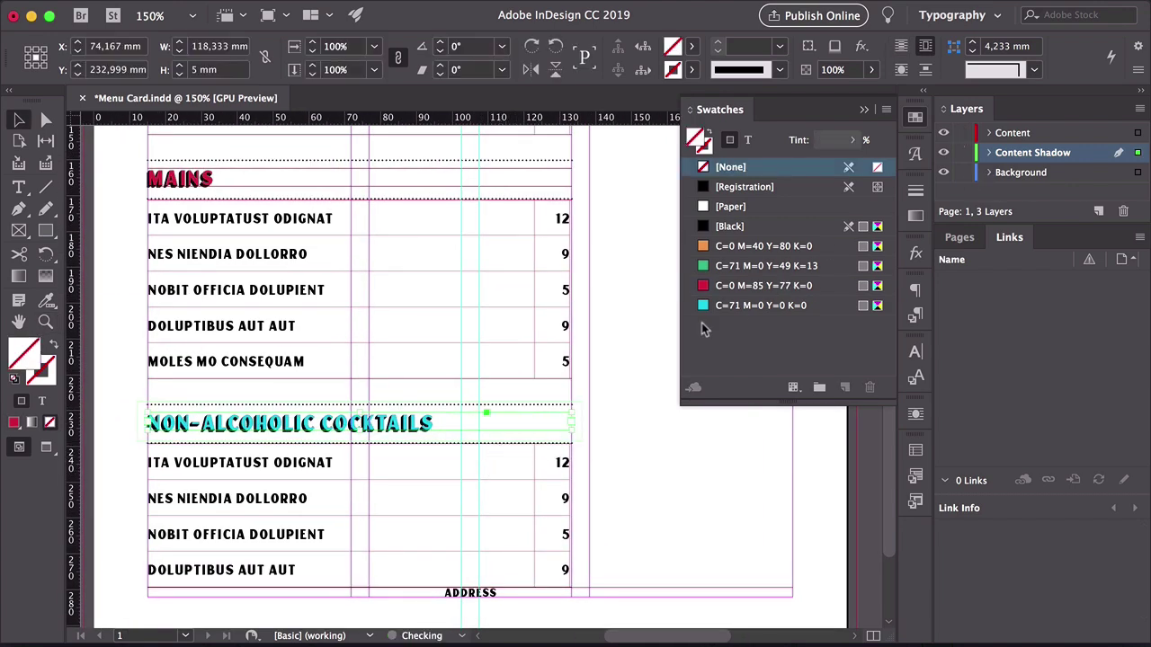
{"action": "left_click", "coordinate": [557, 465], "text": "shift"}
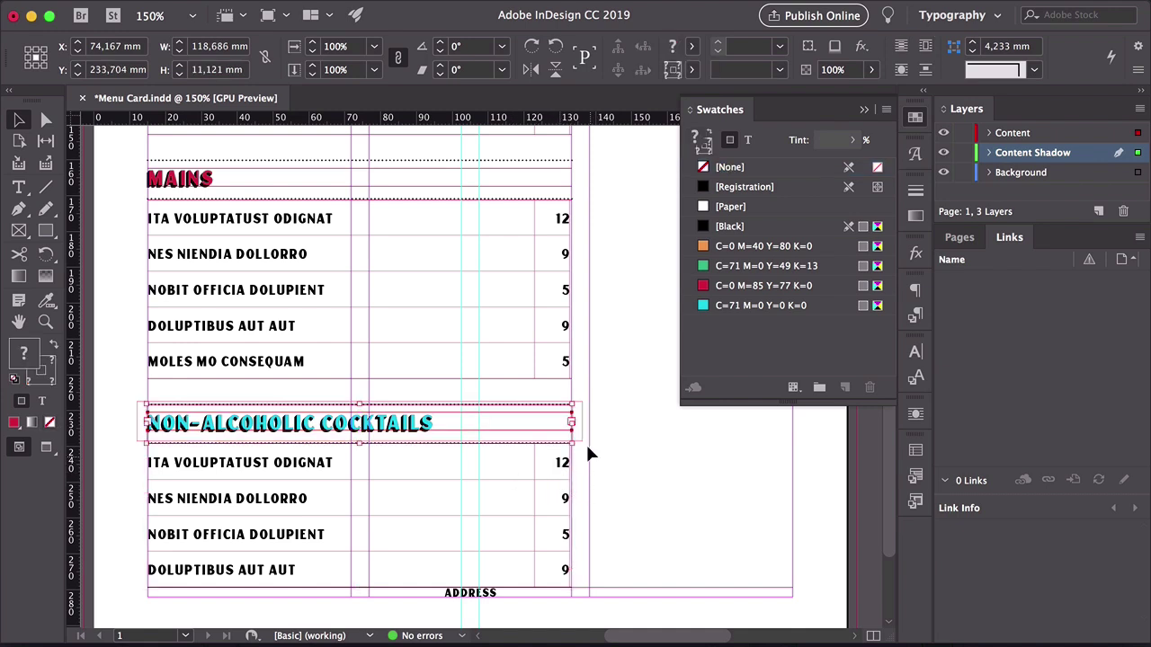
{"action": "left_click_drag", "start_coordinate": [574, 430], "coordinate": [463, 429]}
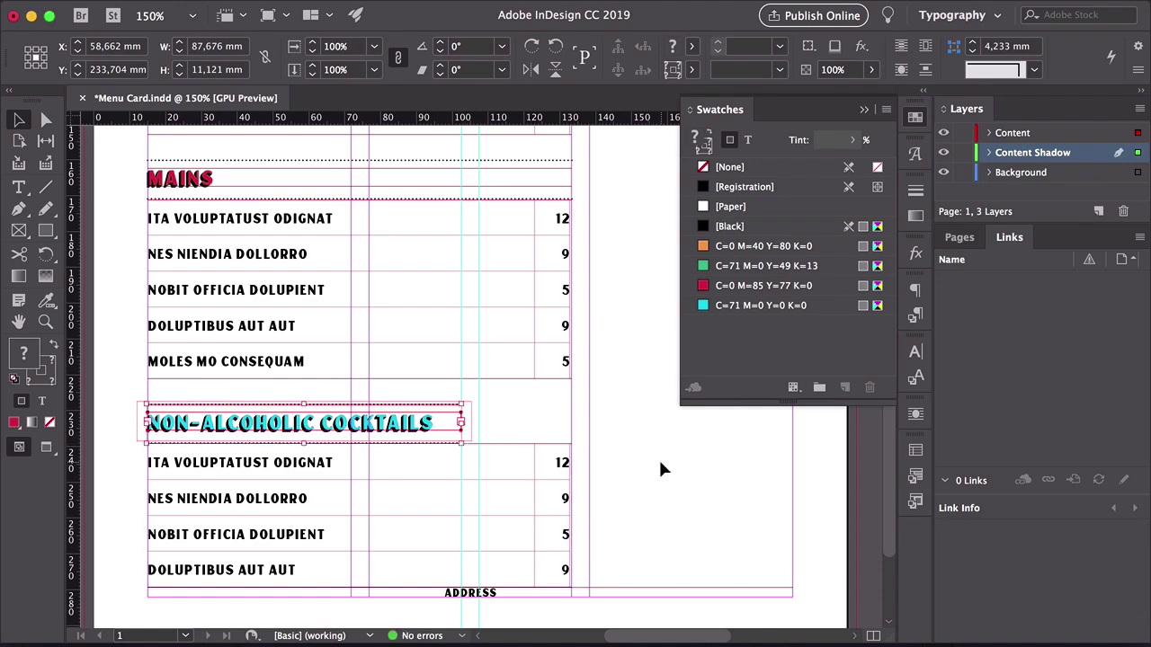
{"action": "left_click", "coordinate": [645, 461]}
Drag the cocktails table's column border left so prices align under the shorter heading
{"action": "scroll", "coordinate": [646, 461], "scroll_direction": "down", "scroll_amount": 3}
{"action": "scroll", "coordinate": [645, 460], "scroll_direction": "left", "scroll_amount": 2}
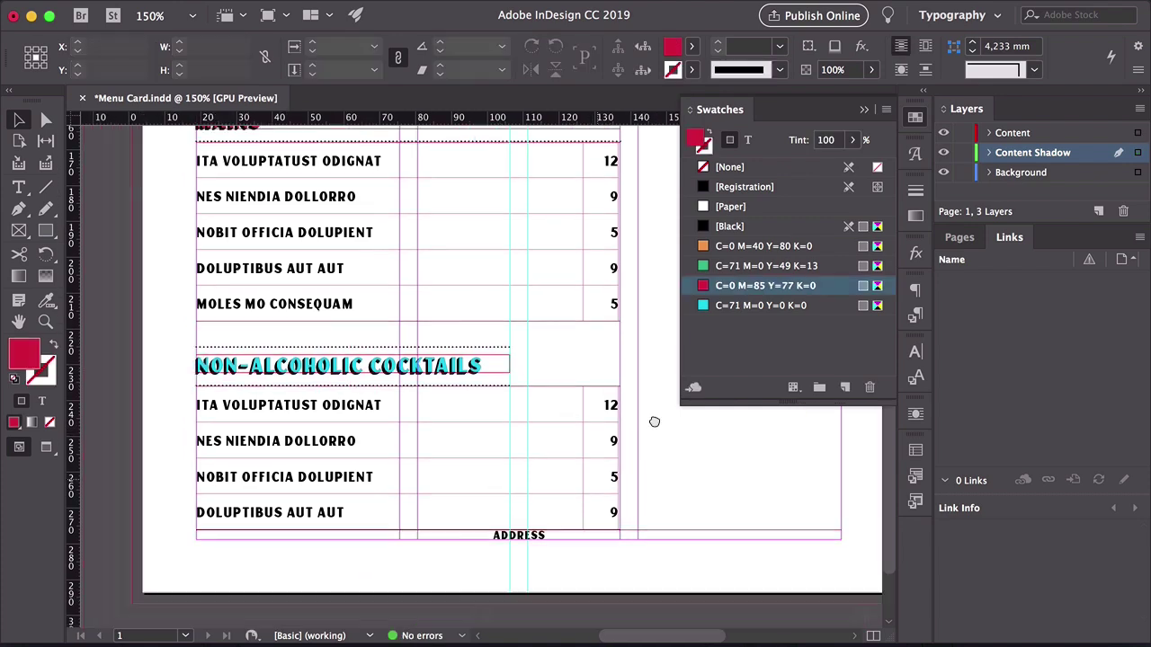
{"action": "left_click", "coordinate": [603, 392]}
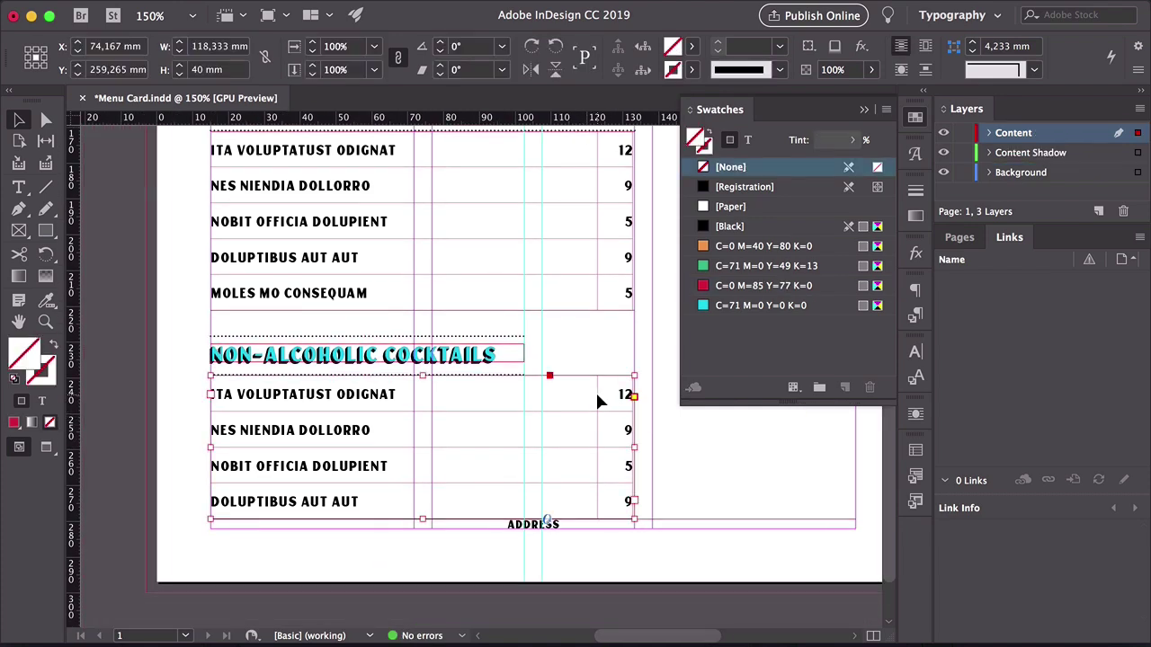
{"action": "double_click", "coordinate": [595, 392]}
{"action": "left_click_drag", "start_coordinate": [591, 399], "coordinate": [490, 402]}
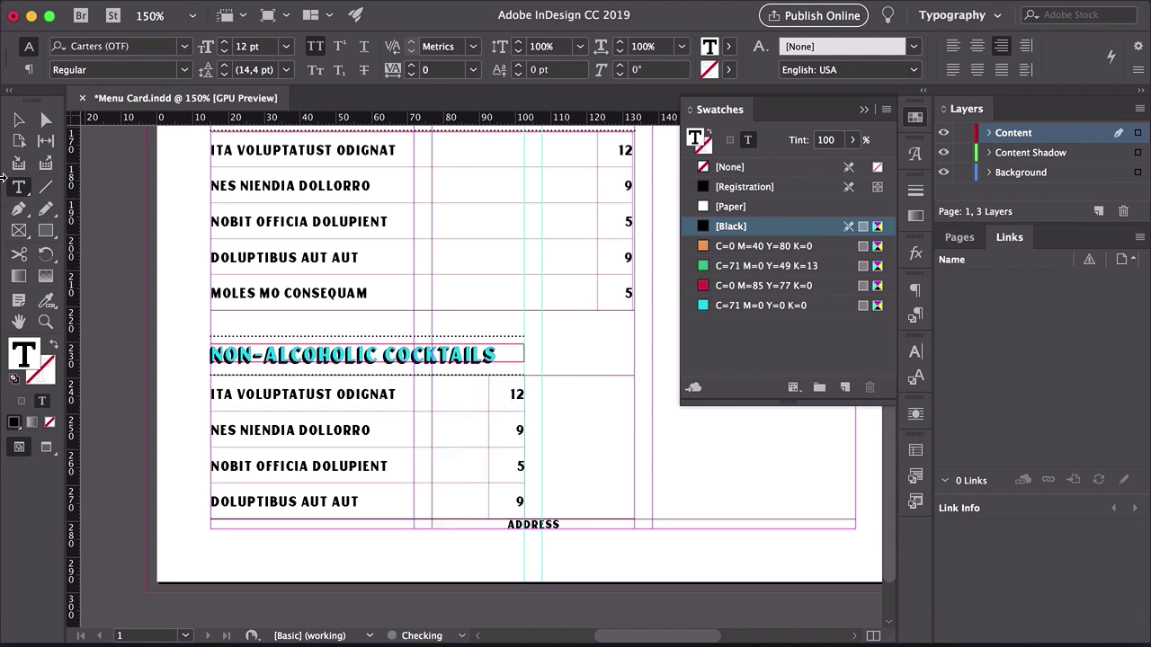
{"action": "left_click", "coordinate": [18, 119]}
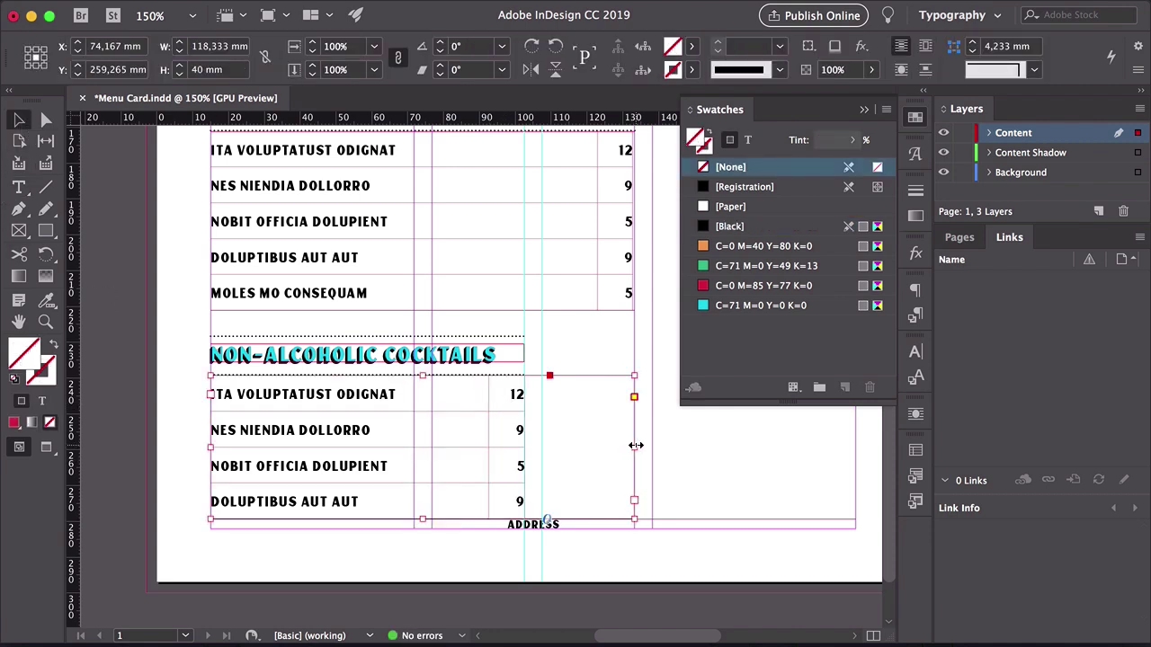
{"action": "left_click", "coordinate": [597, 387]}
{"action": "key", "text": "w"}
{"action": "key", "text": "z"}
{"action": "scroll", "coordinate": [590, 375], "scroll_direction": "up", "scroll_amount": 2}
{"action": "scroll", "coordinate": [591, 376], "scroll_direction": "right", "scroll_amount": 2}
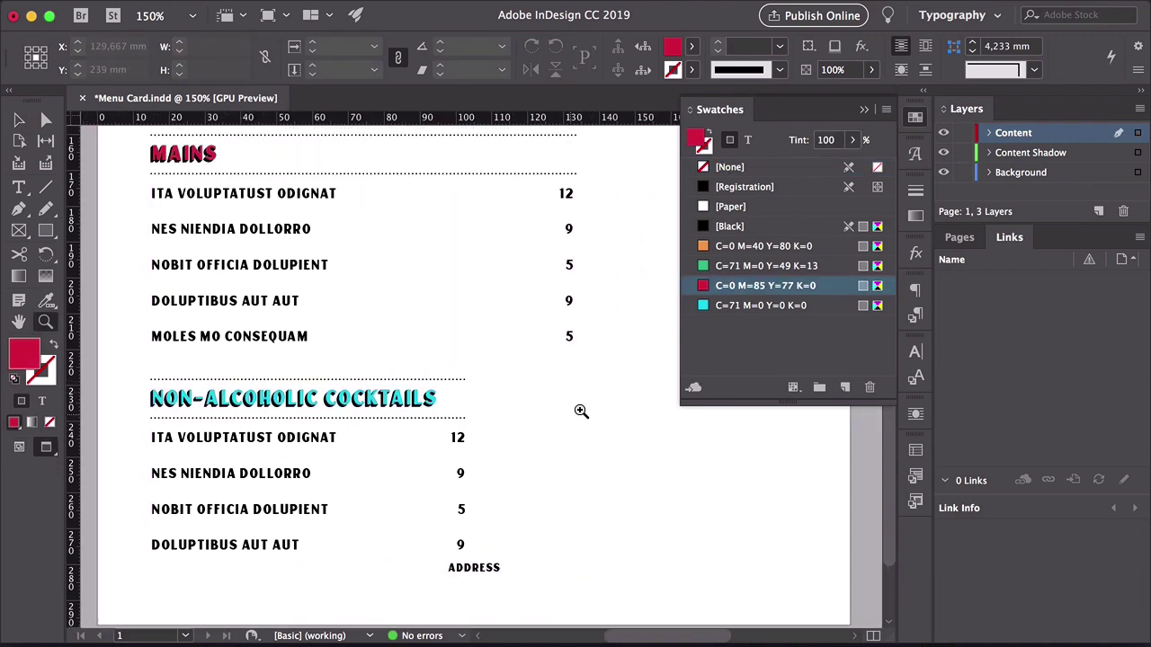
{"action": "scroll", "coordinate": [581, 410], "scroll_direction": "down", "scroll_amount": 3}
{"action": "scroll", "coordinate": [509, 385], "scroll_direction": "left", "scroll_amount": 3}
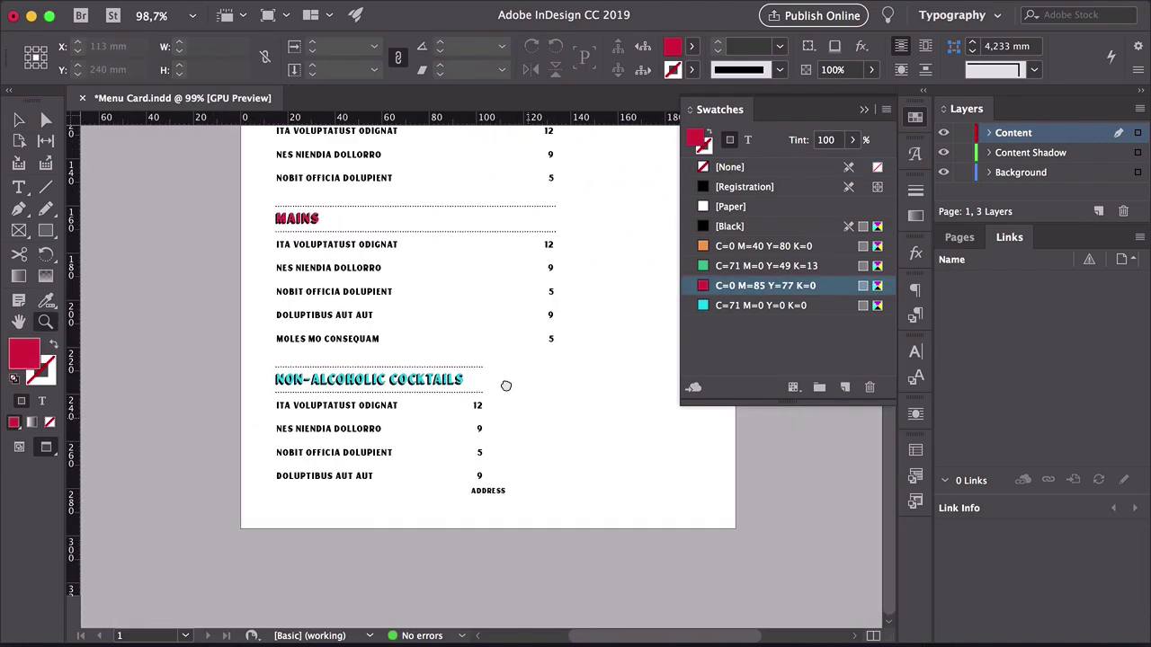
Alt-drag a copy of the cocktails heading and price table to the right
{"action": "key", "text": "v"}
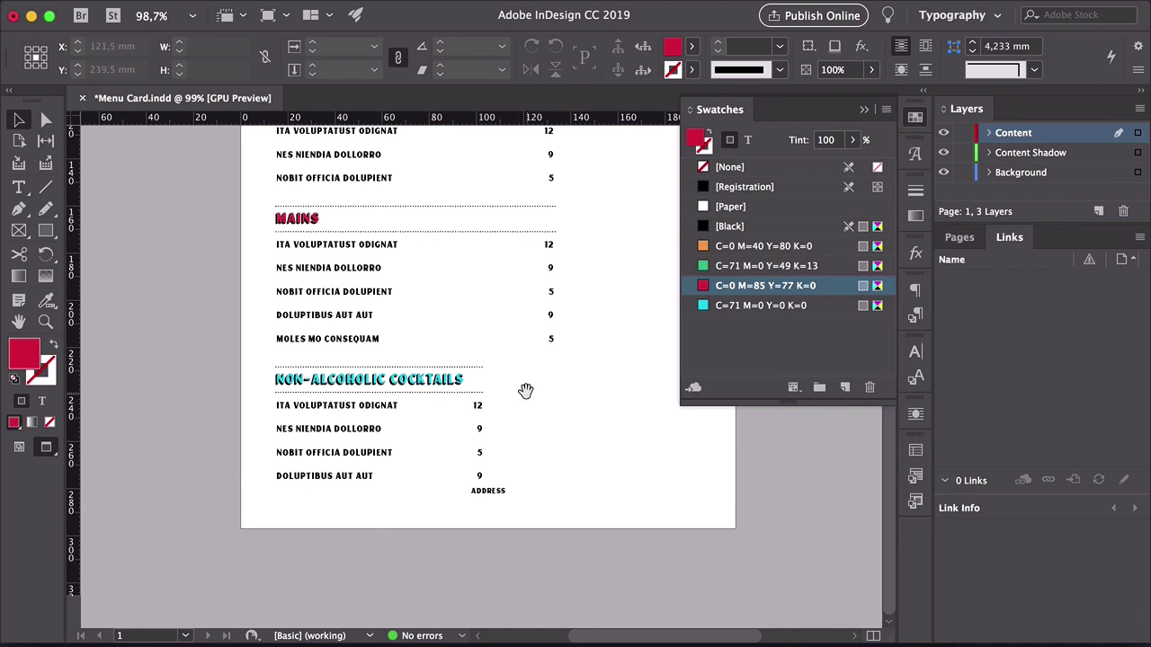
{"action": "scroll", "coordinate": [527, 390], "scroll_direction": "right", "scroll_amount": 2}
{"action": "key", "text": "w"}
{"action": "left_click_drag", "start_coordinate": [182, 361], "coordinate": [274, 487]}
{"action": "left_click_drag", "start_coordinate": [241, 440], "coordinate": [436, 436]}
{"action": "left_click", "coordinate": [714, 513]}
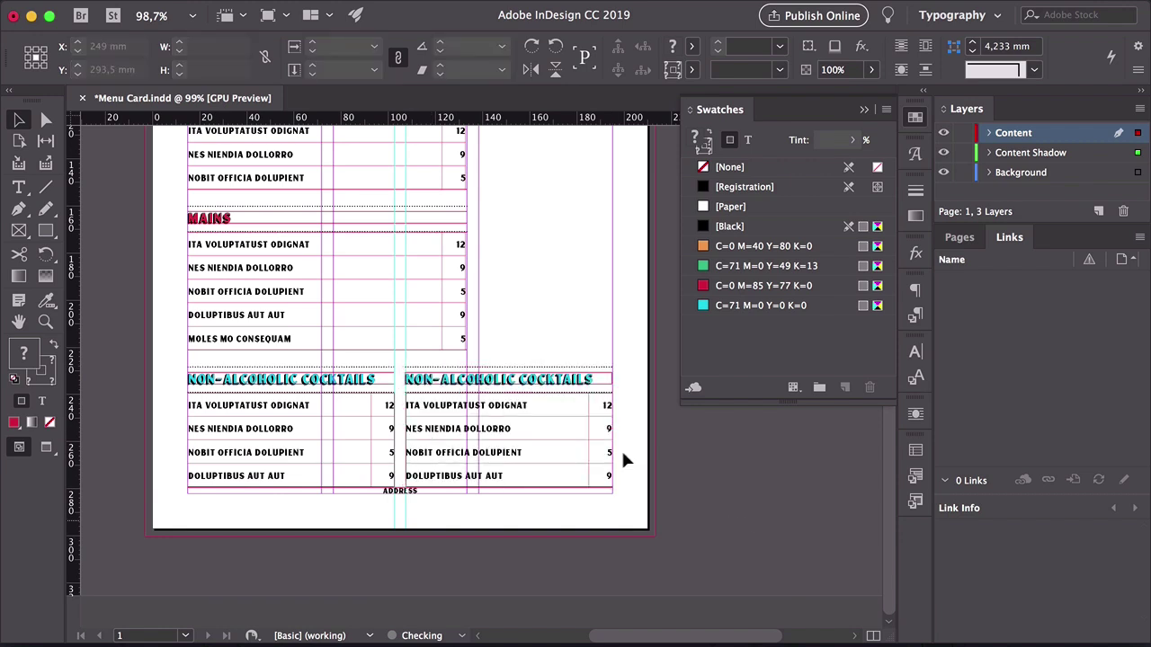
Delete 'NON-ALCOHOLIC' from the copied heading, leaving COCKTAILS
{"action": "key", "text": "t"}
{"action": "left_click", "coordinate": [474, 373]}
{"action": "left_click_drag", "start_coordinate": [473, 373], "coordinate": [405, 378]}
{"action": "left_click", "coordinate": [964, 133]}
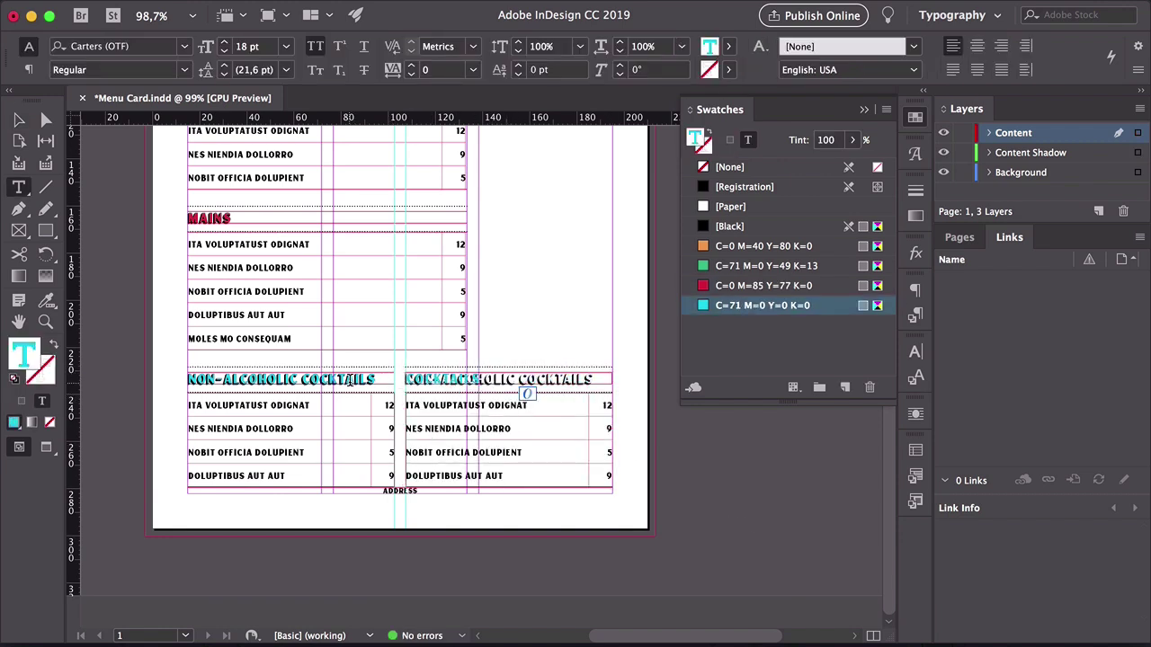
{"action": "left_click", "coordinate": [764, 285]}
{"action": "left_click", "coordinate": [519, 376], "text": "shift"}
{"action": "key", "text": "BackSpace"}
{"action": "key", "text": "Escape"}
{"action": "left_click", "coordinate": [881, 466]}
{"action": "left_click", "coordinate": [764, 285]}
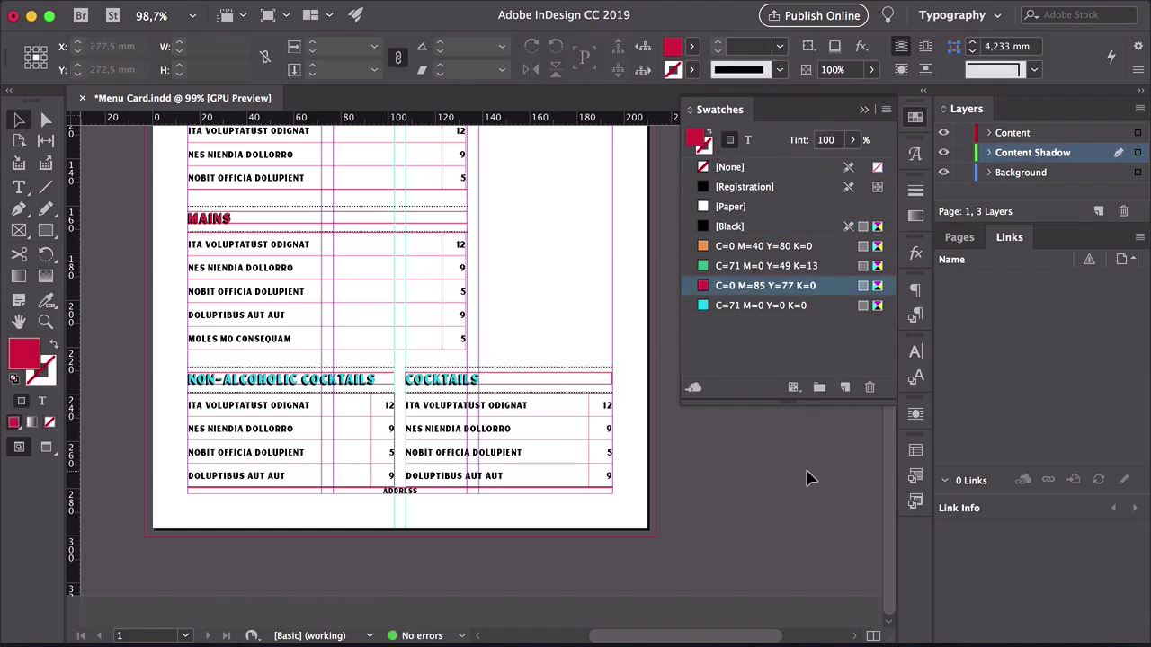
{"action": "key", "text": "w"}
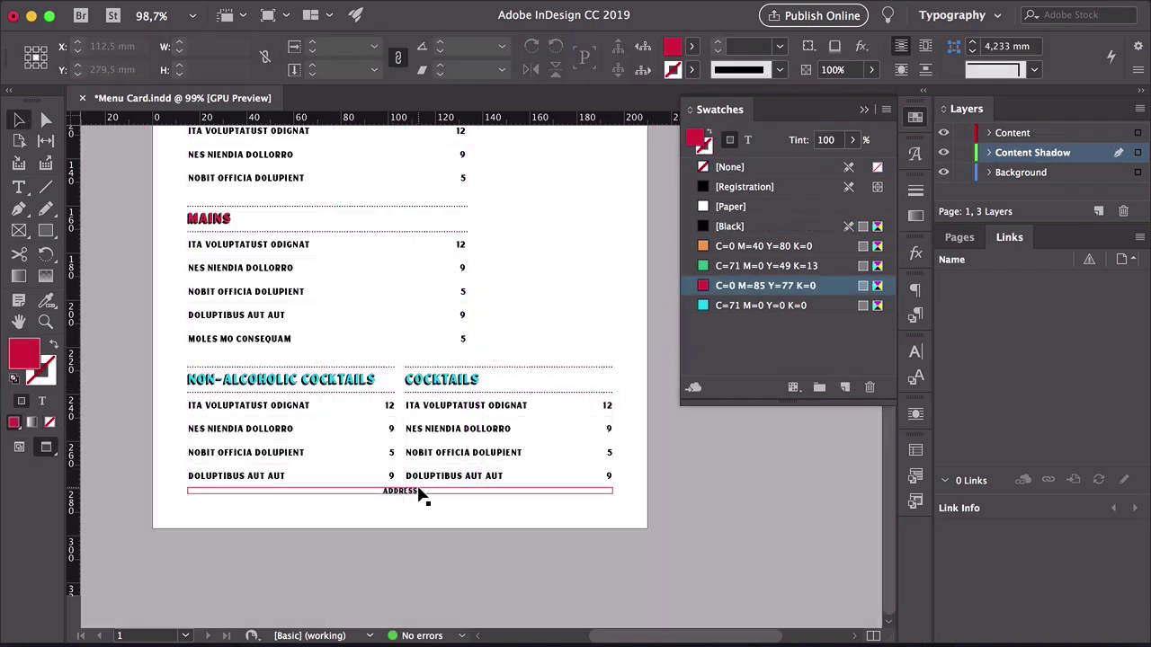
{"action": "key", "text": "super+minus"}
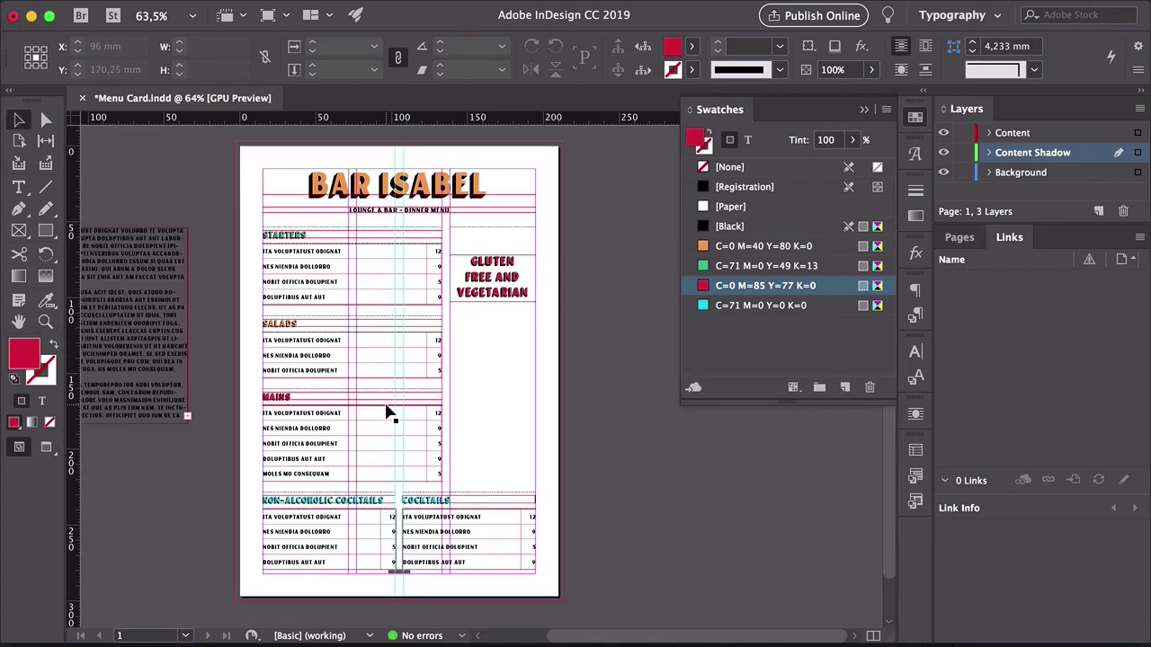
{"action": "key", "text": "w"}
{"action": "left_click", "coordinate": [465, 219]}
{"action": "key", "text": "super+1"}
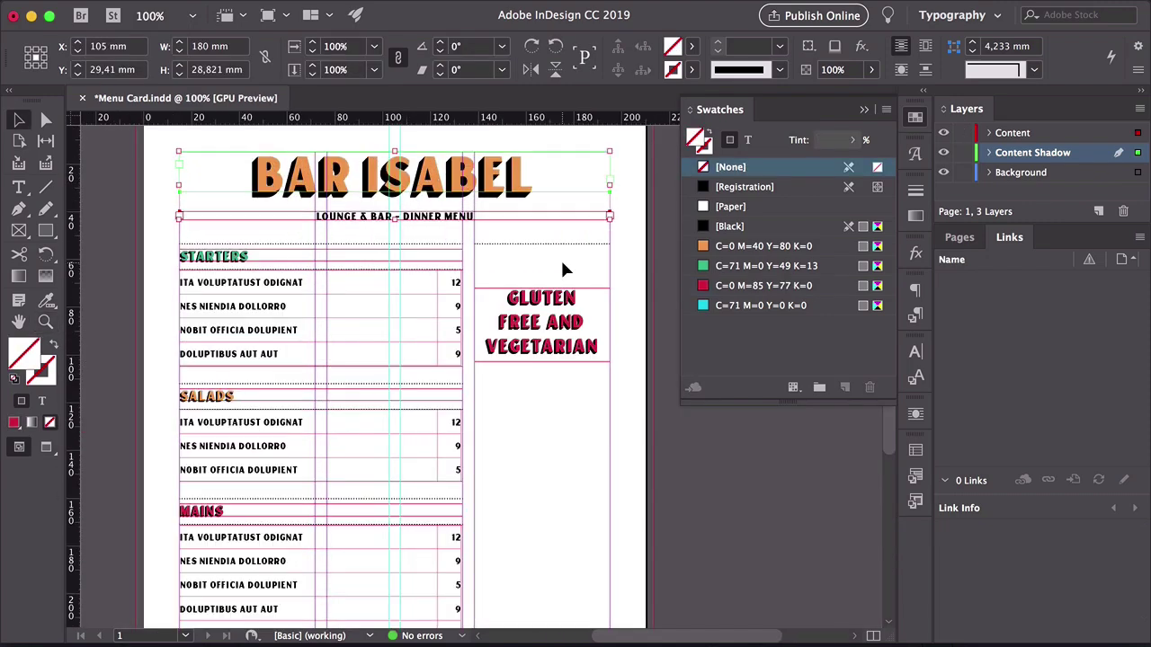
{"action": "key", "text": "shift+super+a"}
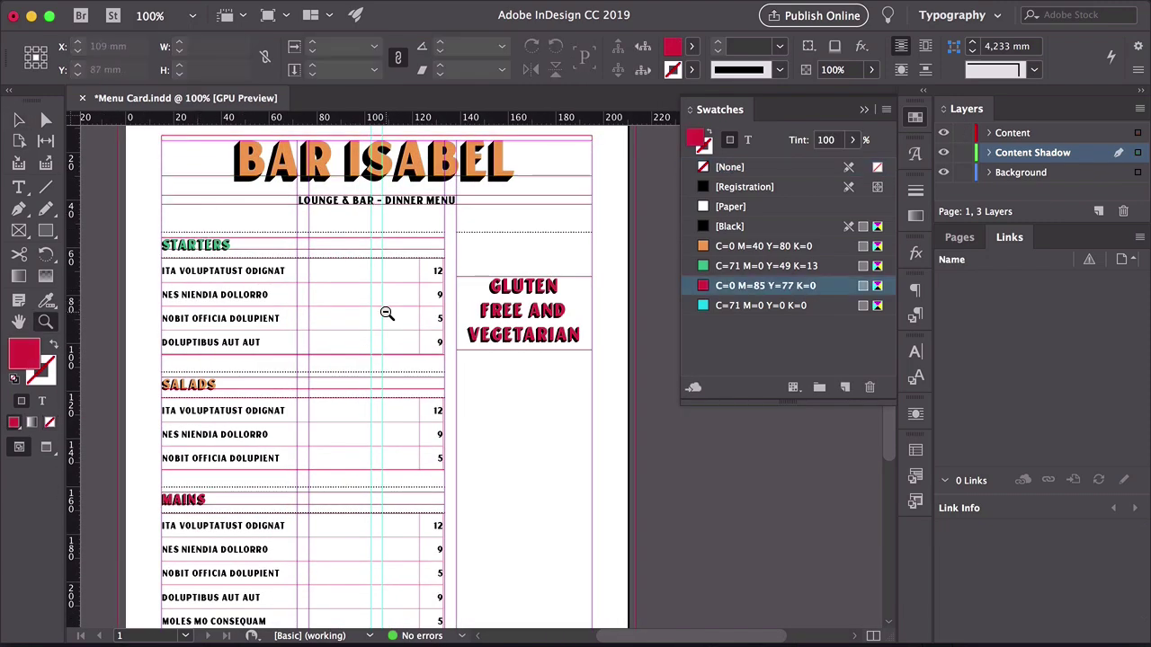
{"action": "key", "text": "super+minus"}
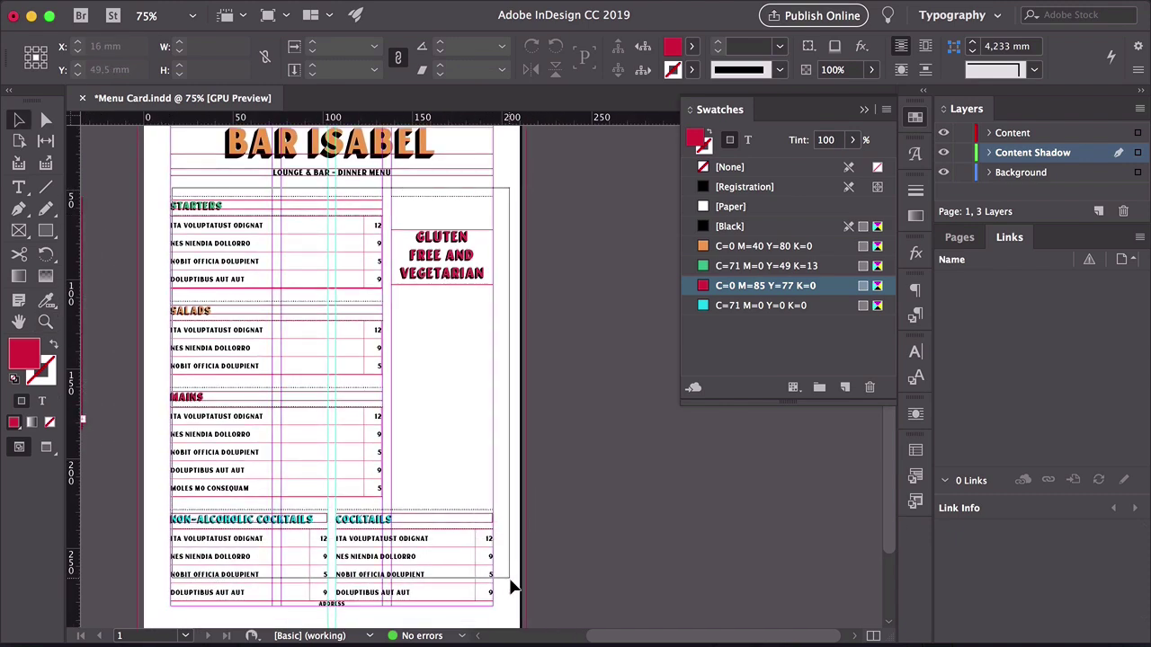
{"action": "key", "text": "super+a"}
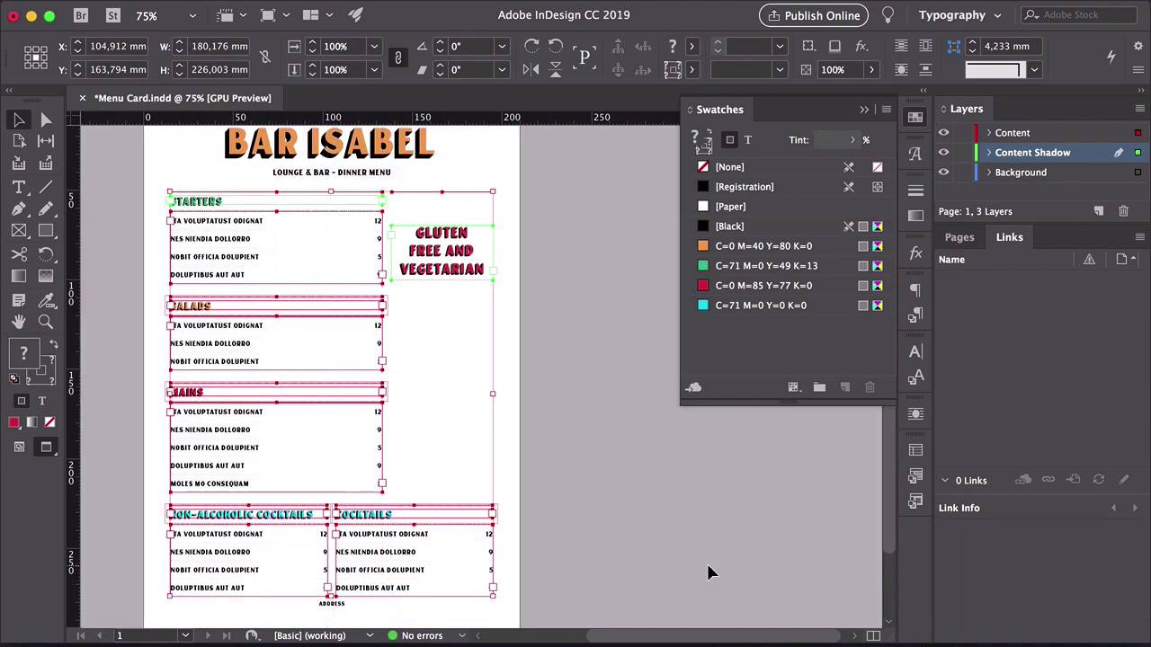
{"action": "key", "text": "z"}
{"action": "left_click", "coordinate": [547, 508], "text": "alt"}
{"action": "scroll", "coordinate": [547, 509], "scroll_direction": "down", "scroll_amount": 1}
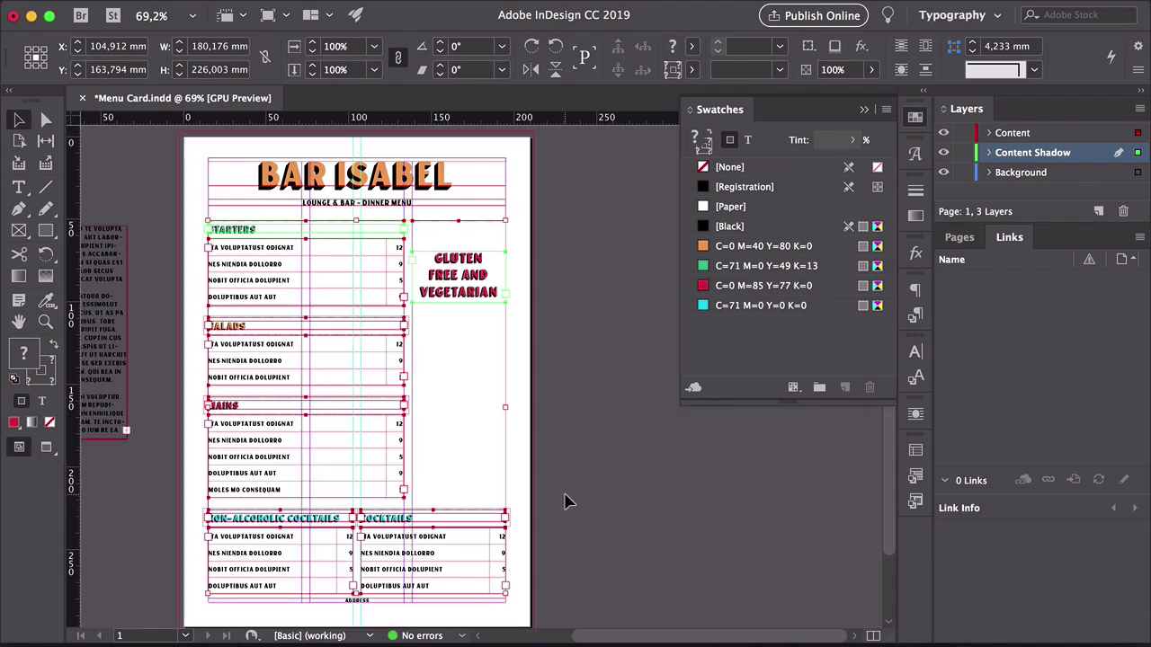
{"action": "key", "text": "v"}
{"action": "left_click", "coordinate": [677, 536]}
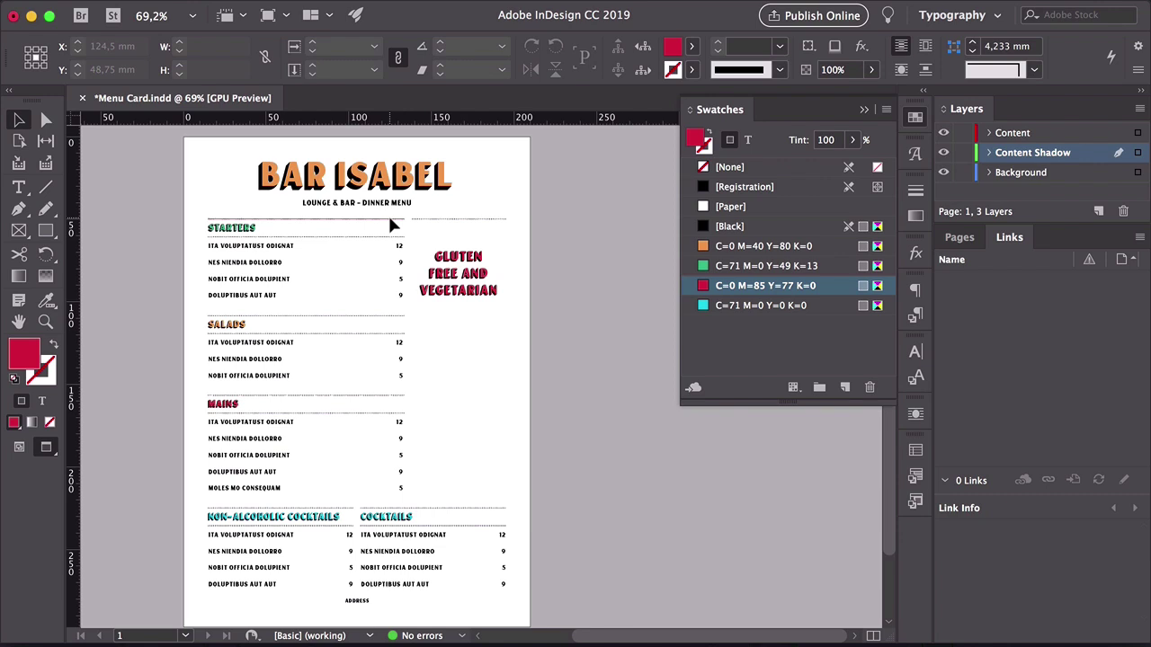
Place a dotted rule above the address line at the bottom of the page
{"action": "left_click_drag", "start_coordinate": [389, 218], "coordinate": [507, 603]}
{"action": "scroll", "coordinate": [400, 468], "scroll_direction": "up", "scroll_amount": 5}
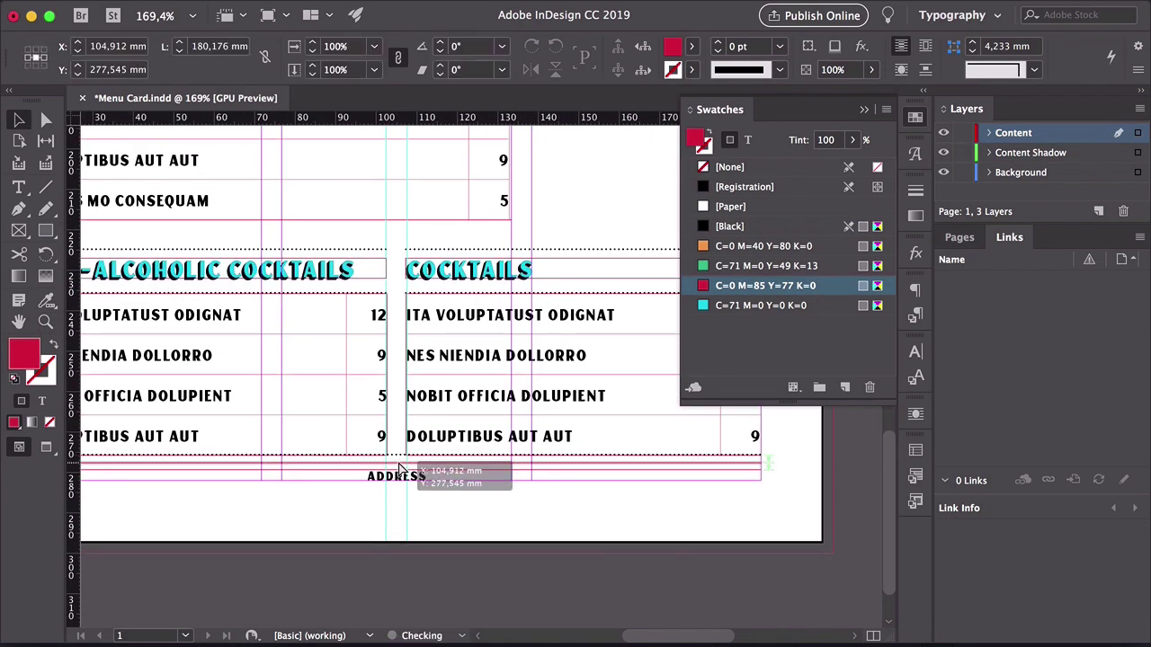
{"action": "scroll", "coordinate": [400, 468], "scroll_direction": "down", "scroll_amount": 5}
{"action": "left_click", "coordinate": [381, 452]}
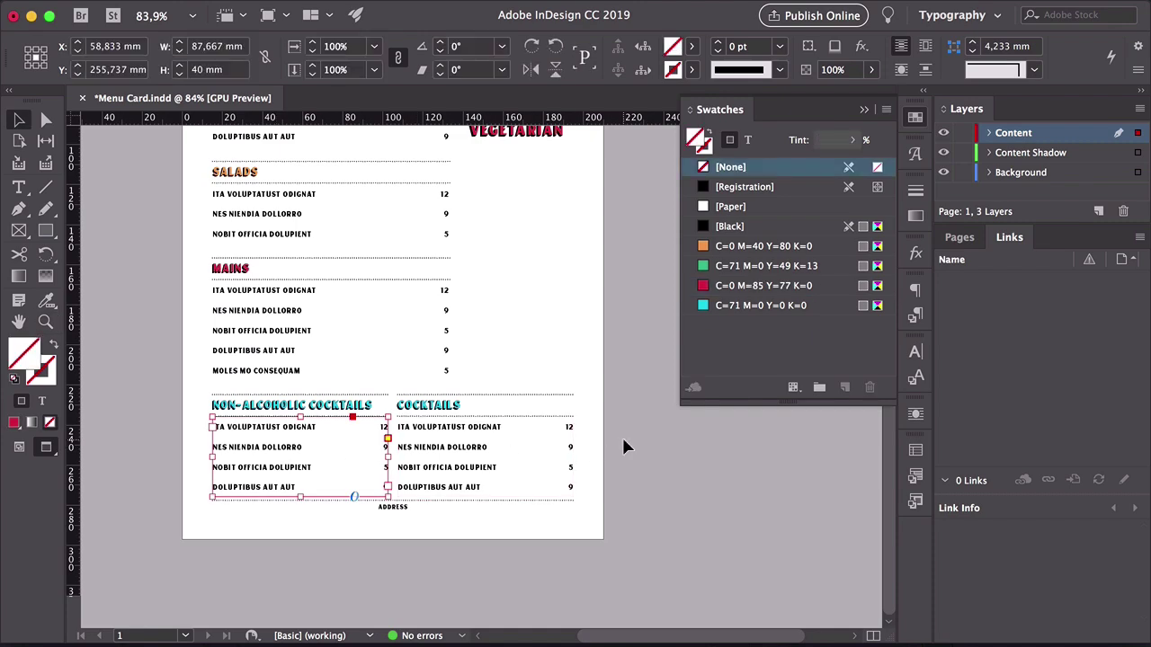
{"action": "scroll", "coordinate": [403, 467], "scroll_direction": "up", "scroll_amount": 5}
{"action": "left_click", "coordinate": [427, 498]}
{"action": "scroll", "coordinate": [504, 581], "scroll_direction": "down", "scroll_amount": 5}
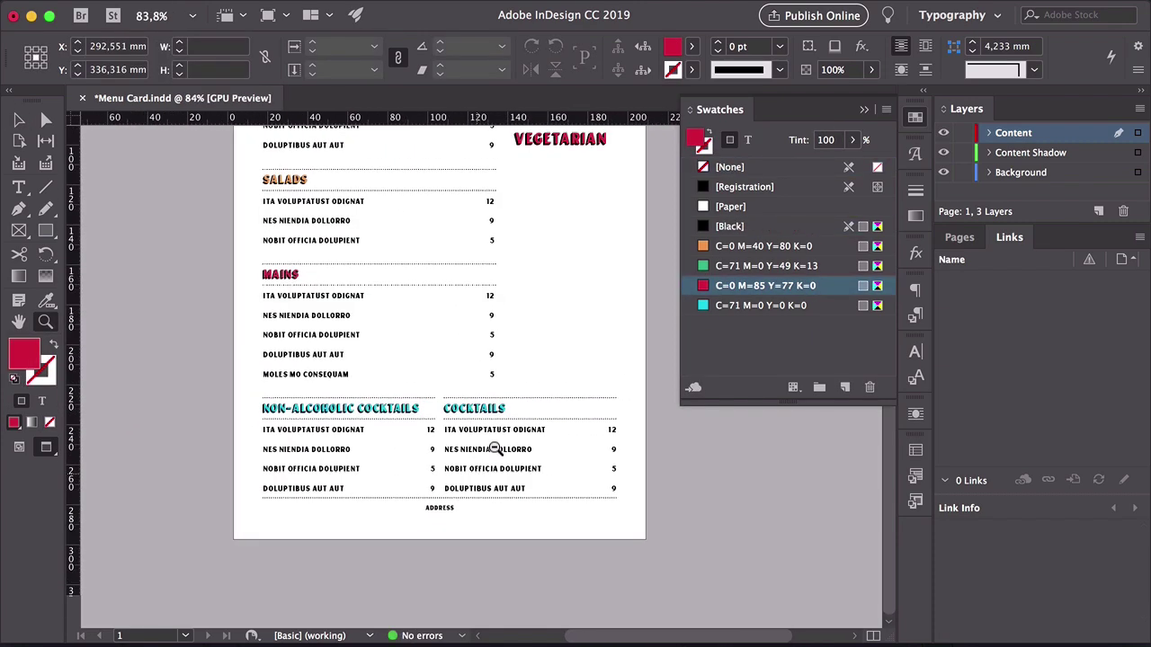
{"action": "scroll", "coordinate": [477, 476], "scroll_direction": "right", "scroll_amount": 3}
{"action": "scroll", "coordinate": [390, 336], "scroll_direction": "left", "scroll_amount": 8}
Fill the bottom line with placeholder text and apply the Restaurant Address paragraph style
{"action": "key", "text": "w"}
{"action": "key", "text": "t"}
{"action": "left_click", "coordinate": [151, 311]}
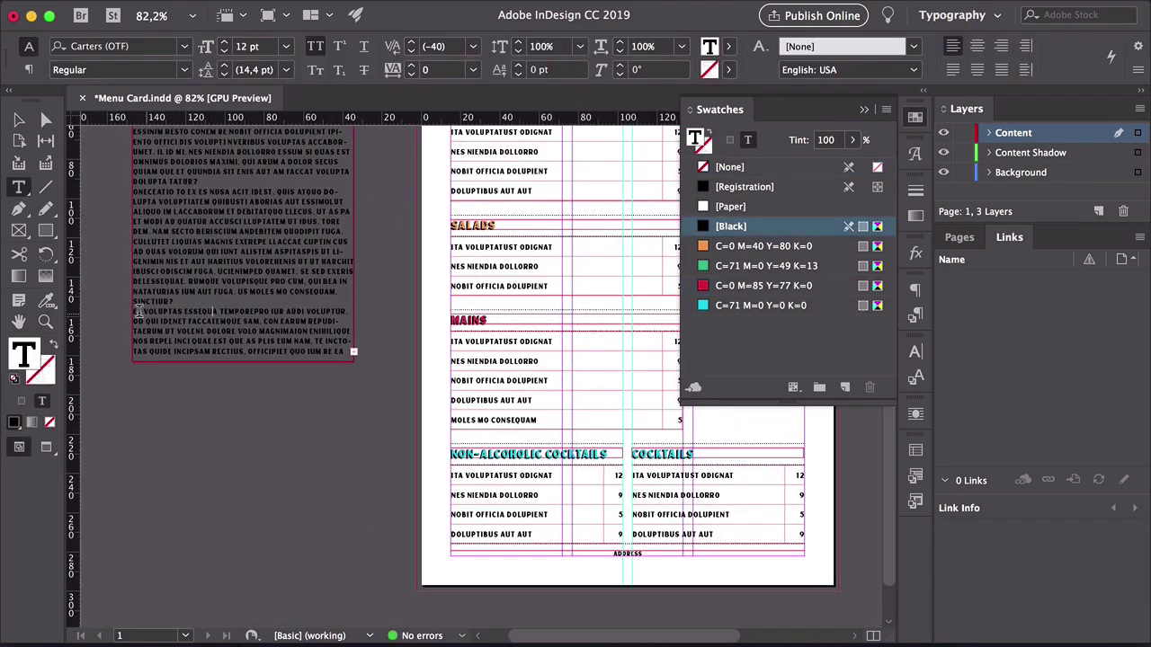
{"action": "key", "text": "Escape"}
{"action": "left_click_drag", "start_coordinate": [565, 423], "coordinate": [416, 378]}
{"action": "key", "text": "super+alt+c"}
{"action": "key", "text": "Return"}
{"action": "key", "text": "super+a"}
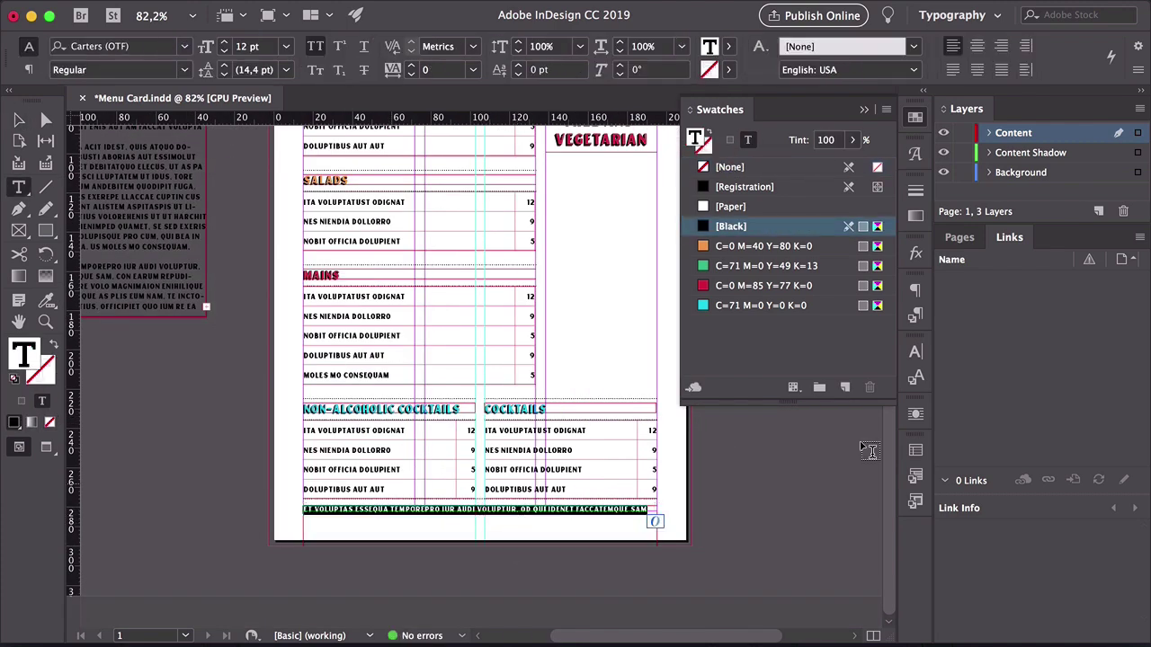
{"action": "left_click", "coordinate": [917, 315]}
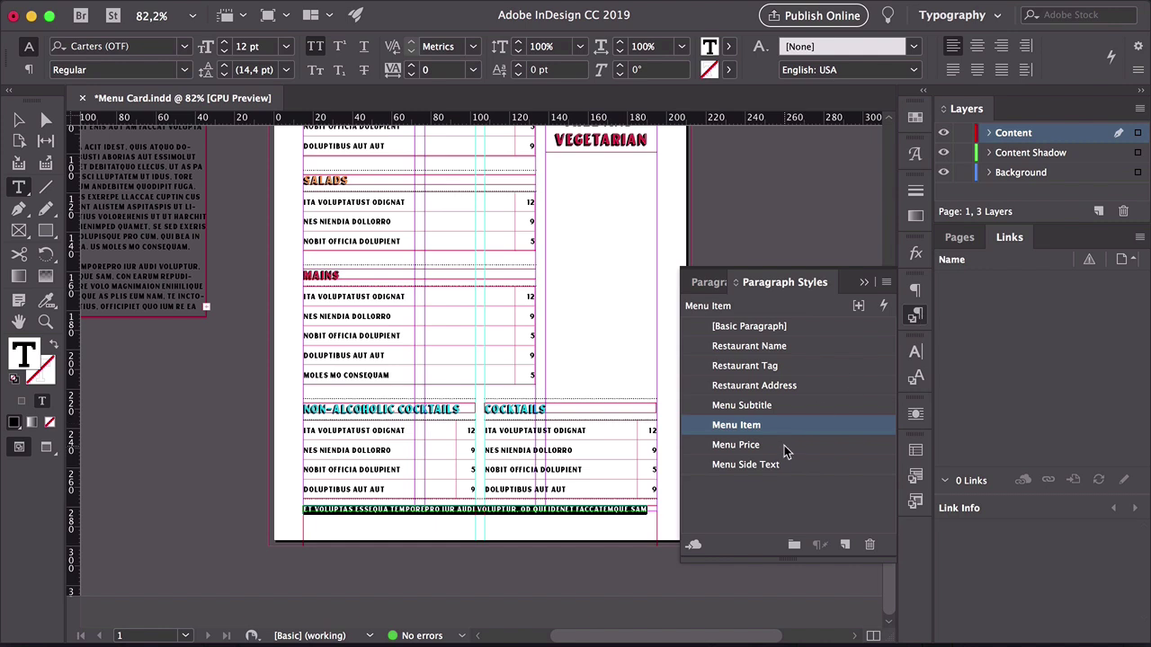
{"action": "left_click", "coordinate": [783, 385]}
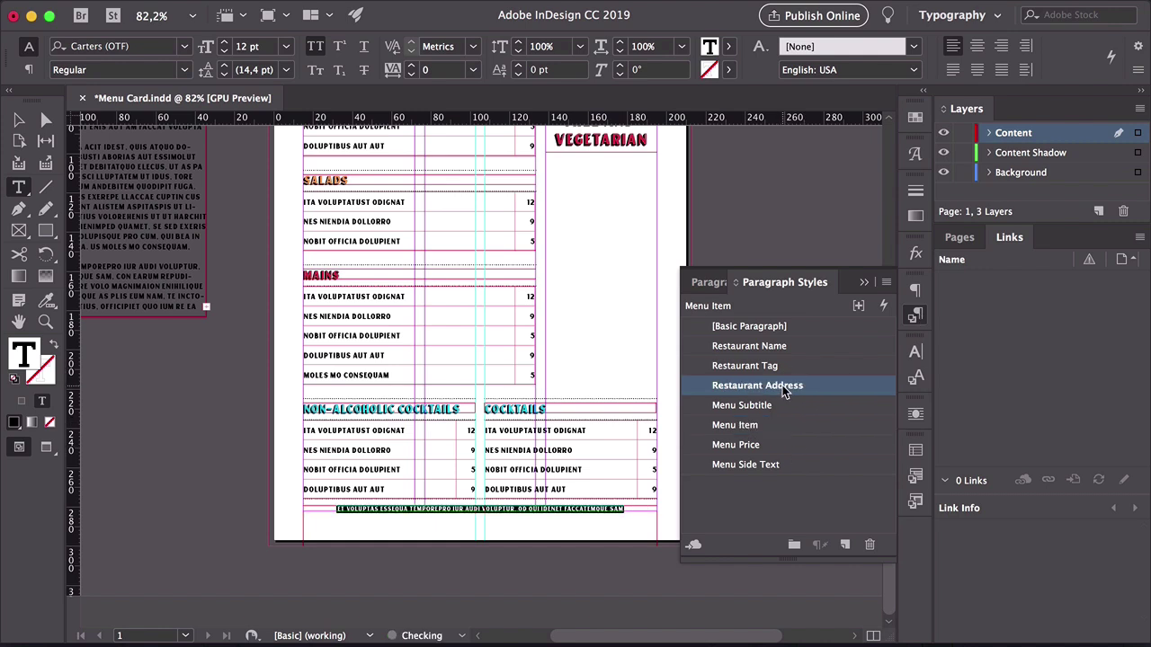
{"action": "key", "text": "Escape"}
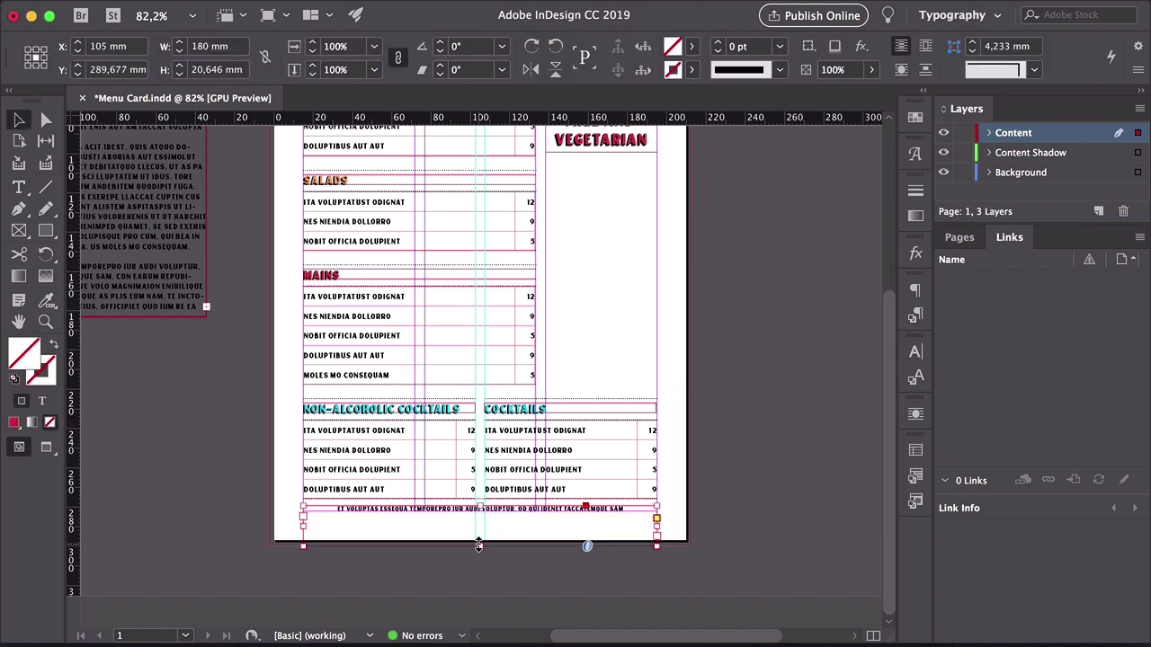
Delete the trailing words 'ACCATEMQUE SAM' so the closing line ends at 'OD QUI IDENET.'
{"action": "left_click_drag", "start_coordinate": [688, 496], "coordinate": [629, 531]}
{"action": "key", "text": "w"}
{"action": "left_click_drag", "start_coordinate": [672, 465], "coordinate": [681, 480]}
{"action": "key", "text": "z"}
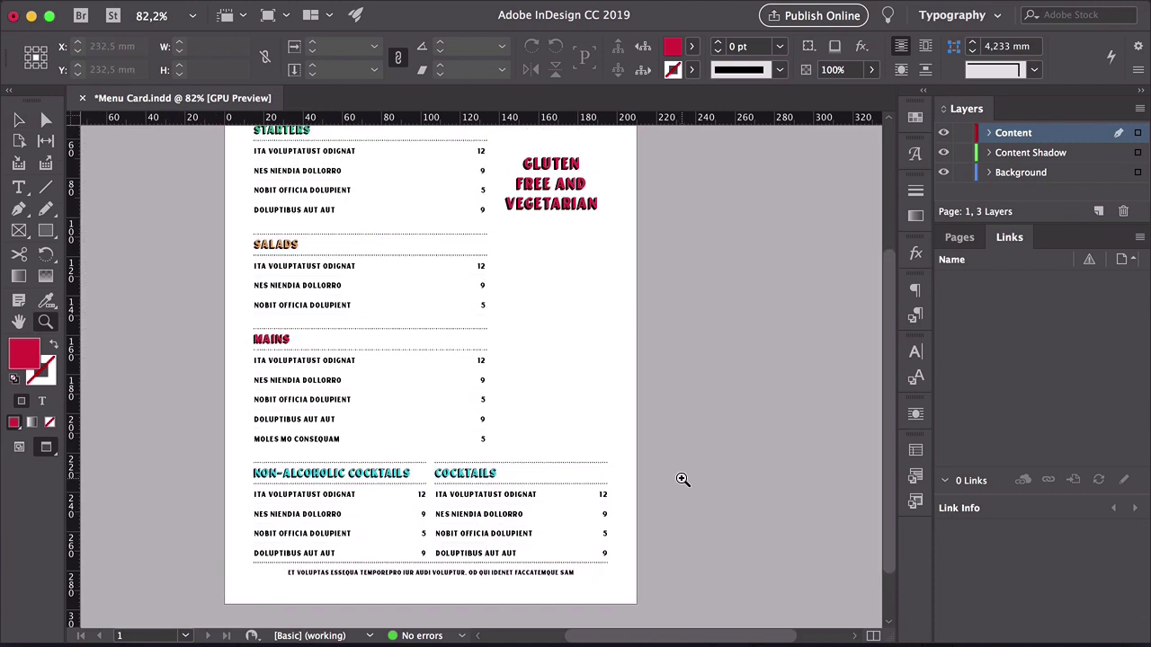
{"action": "key", "text": "t"}
{"action": "left_click", "coordinate": [543, 572]}
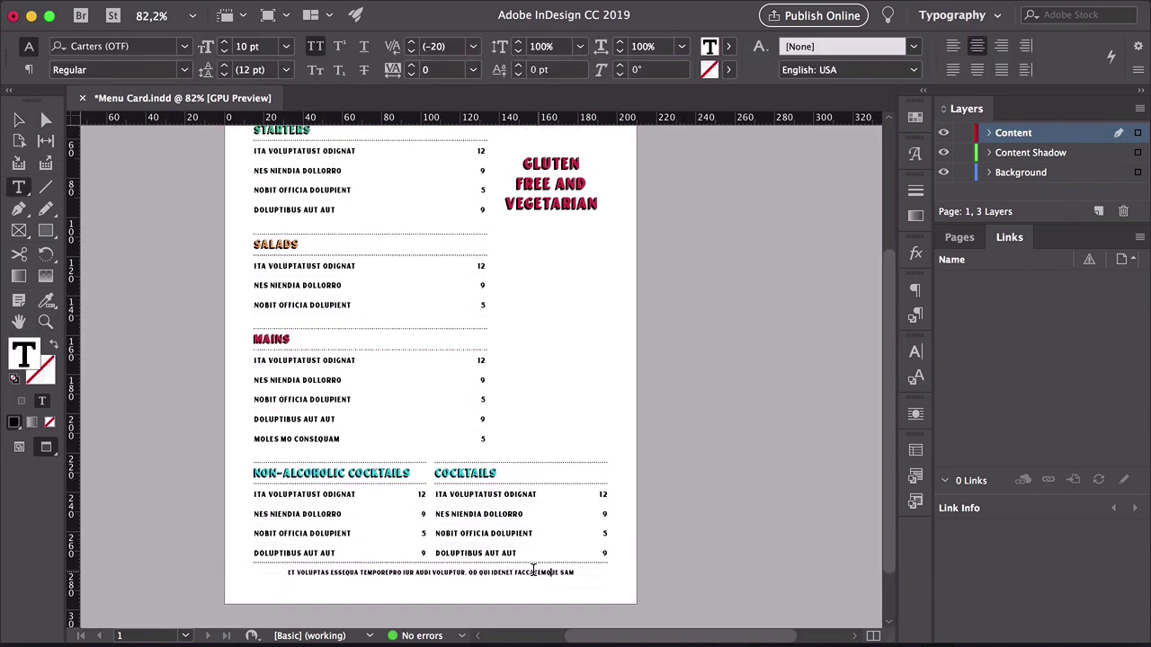
{"action": "left_click_drag", "start_coordinate": [517, 571], "coordinate": [576, 572]}
{"action": "key", "text": "BackSpace"}
Set the whole closing line's tracking to 50
{"action": "key", "text": "super+a"}
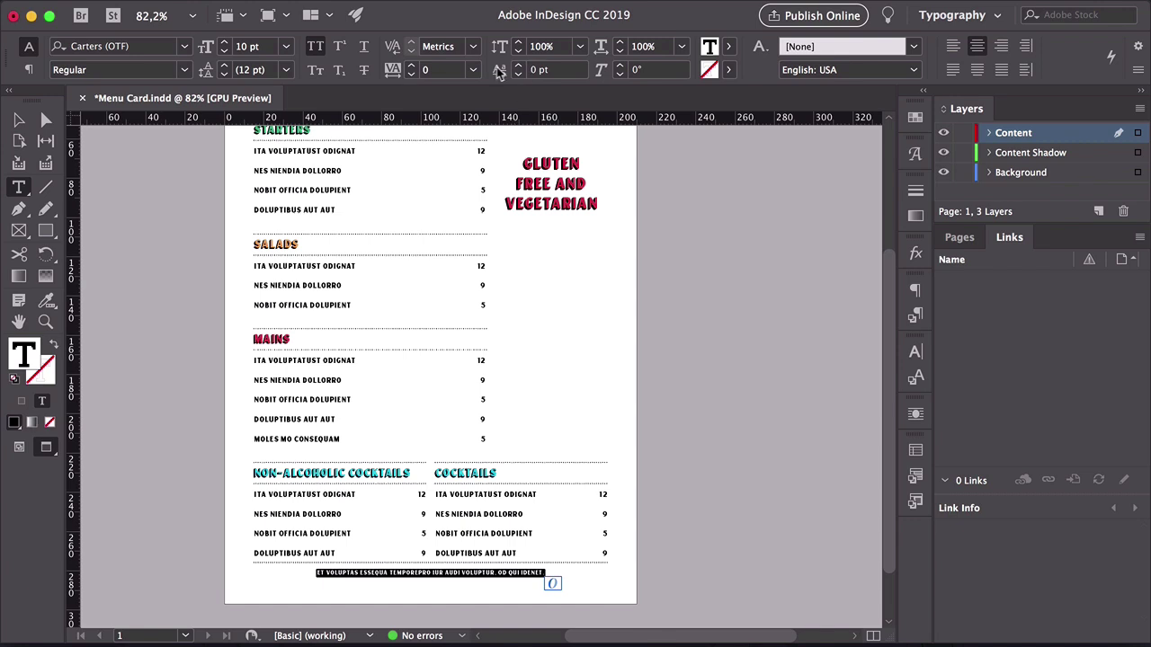
{"action": "left_click", "coordinate": [473, 69]}
{"action": "left_click", "coordinate": [468, 287]}
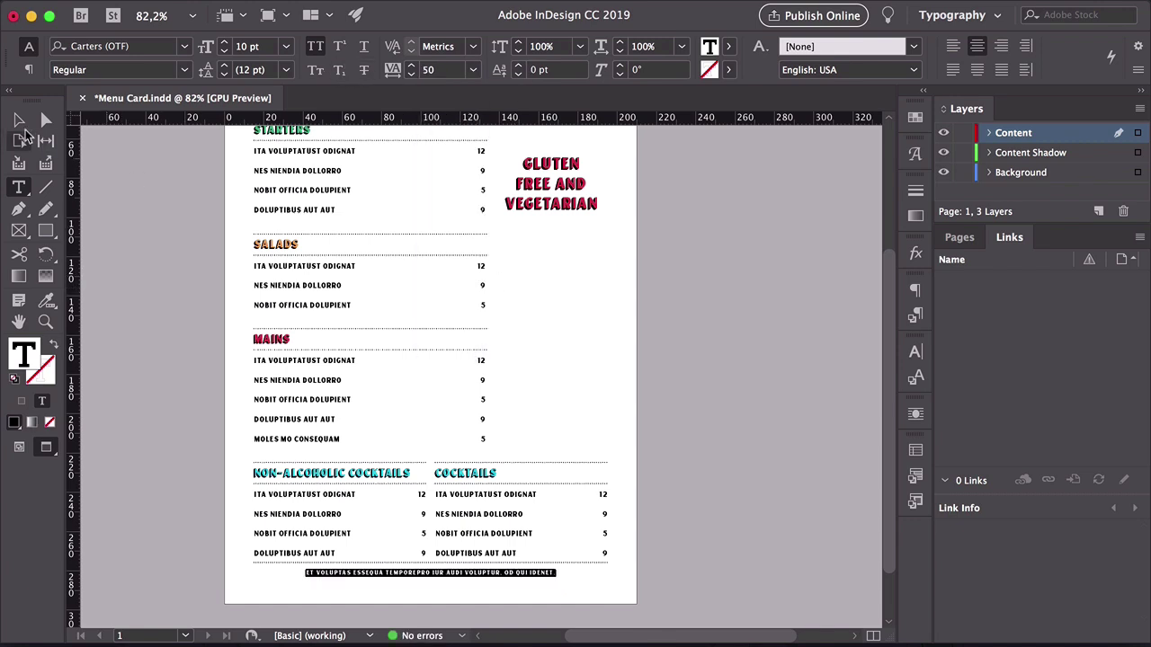
{"action": "key", "text": "Escape"}
{"action": "left_click", "coordinate": [662, 357]}
{"action": "left_click_drag", "start_coordinate": [667, 348], "coordinate": [670, 354]}
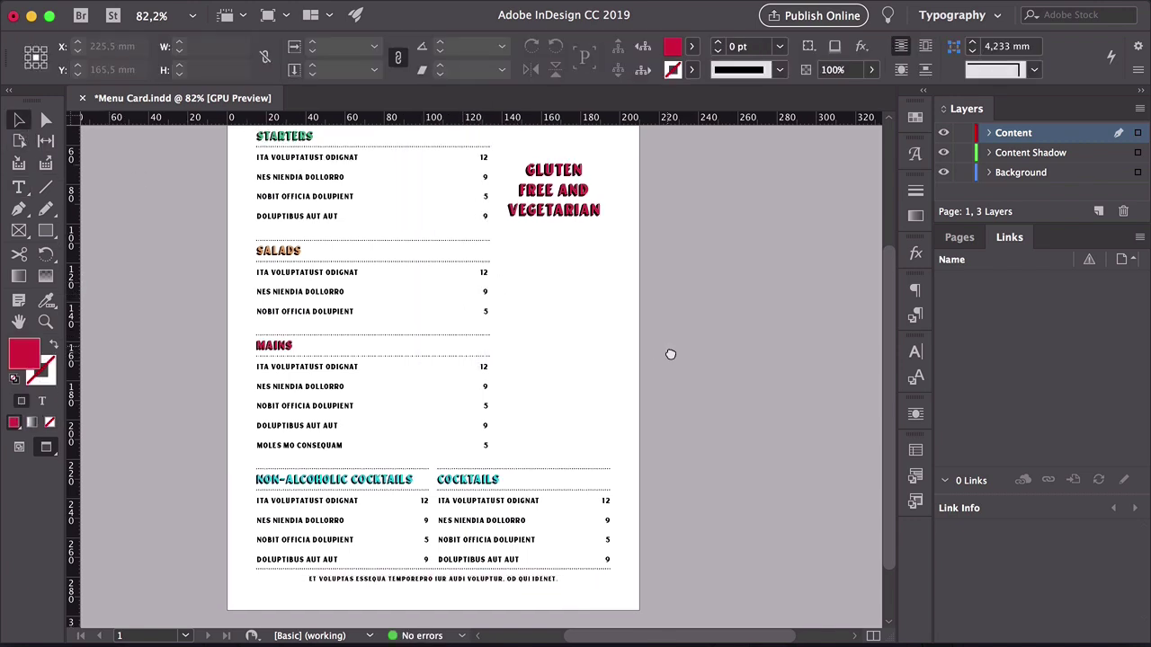
{"action": "scroll", "coordinate": [670, 354], "scroll_direction": "down", "scroll_amount": 5}
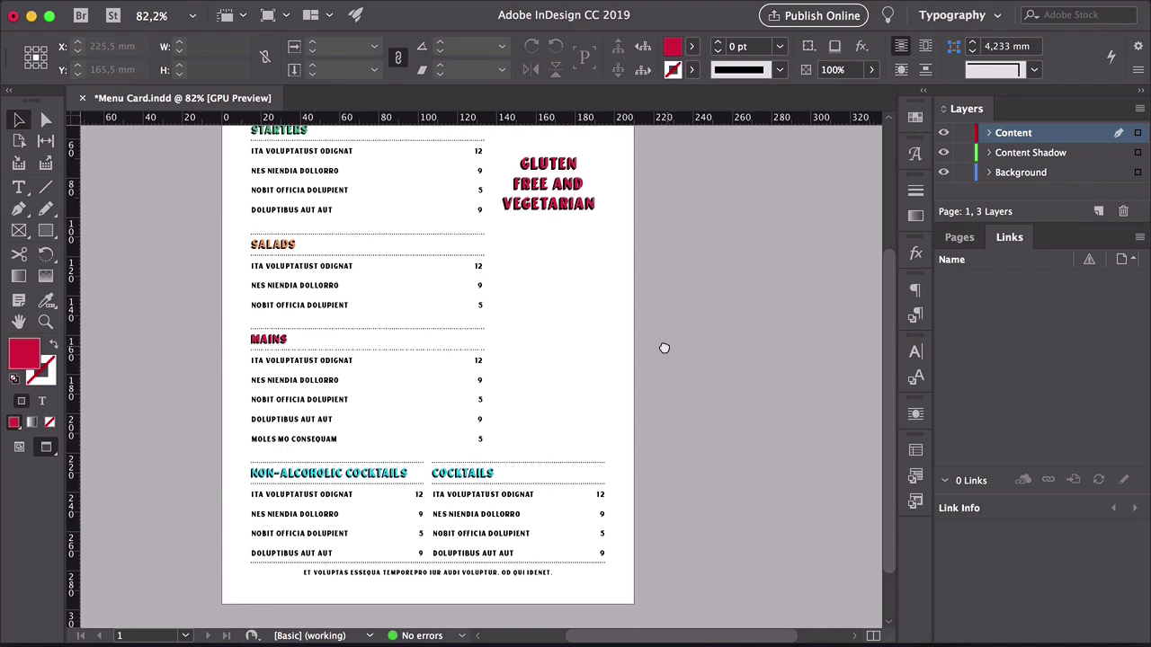
Nudge the closing line's text frame down one arrow step, then zoom out on the page
{"action": "left_click_drag", "start_coordinate": [416, 514], "coordinate": [417, 514]}
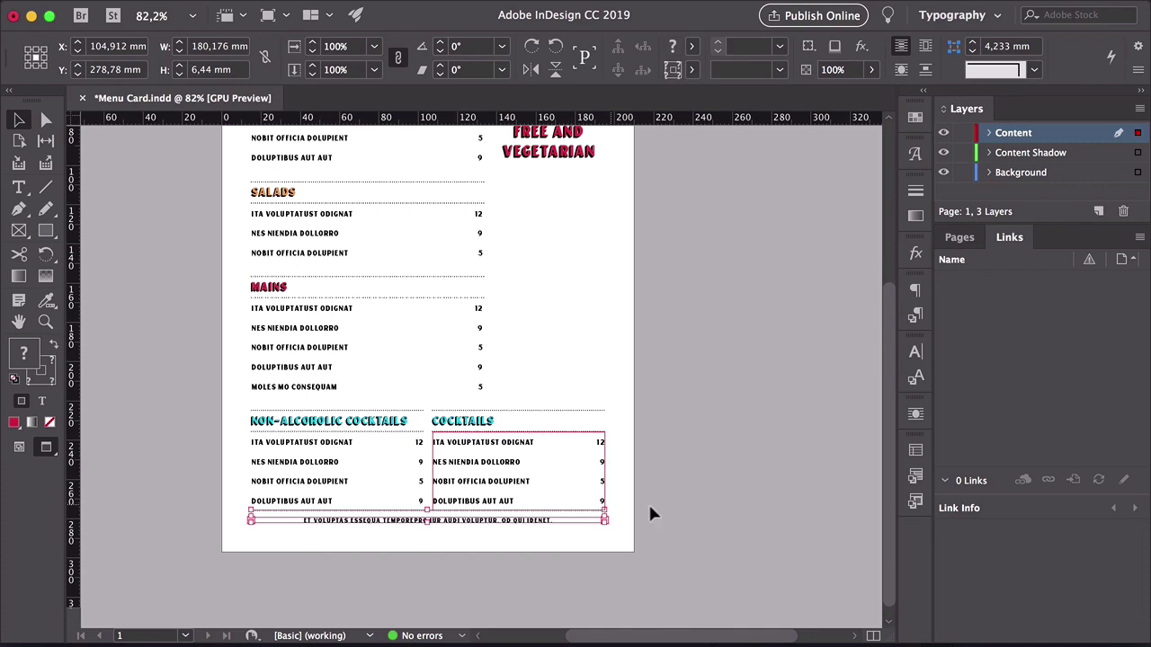
{"action": "key", "text": "Down"}
{"action": "key", "text": "Down"}
{"action": "key", "text": "Down"}
{"action": "key", "text": "Down"}
{"action": "key", "text": "Down"}
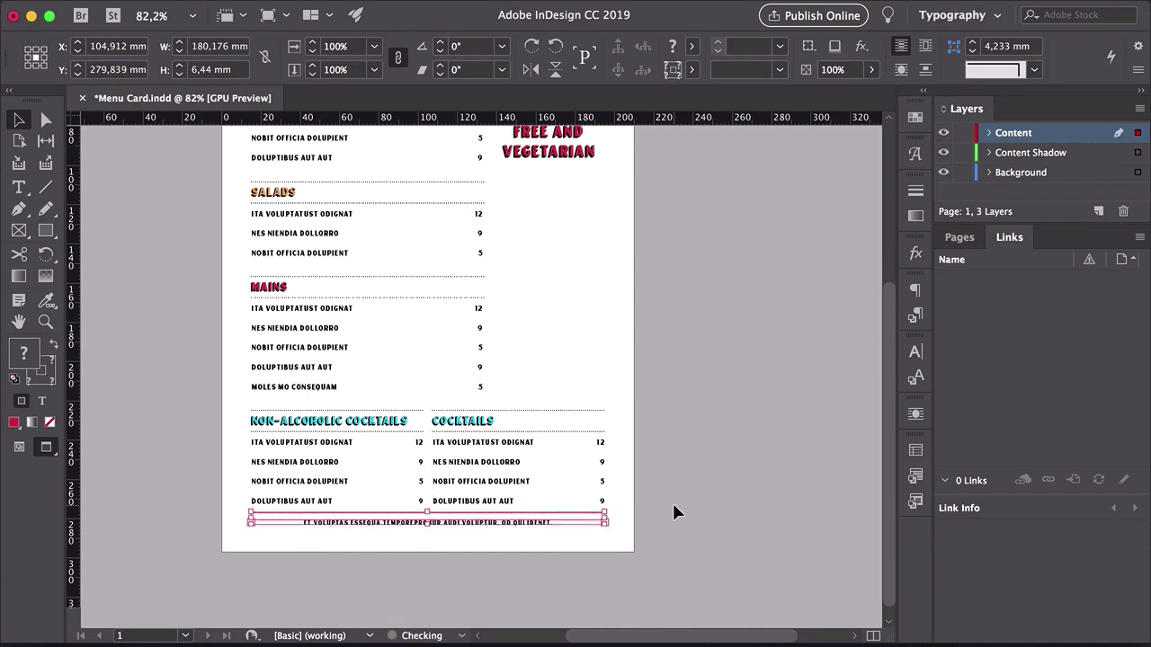
{"action": "left_click", "coordinate": [668, 509]}
{"action": "key", "text": "z"}
{"action": "left_click_drag", "start_coordinate": [716, 429], "coordinate": [635, 411]}
{"action": "key", "text": "v"}
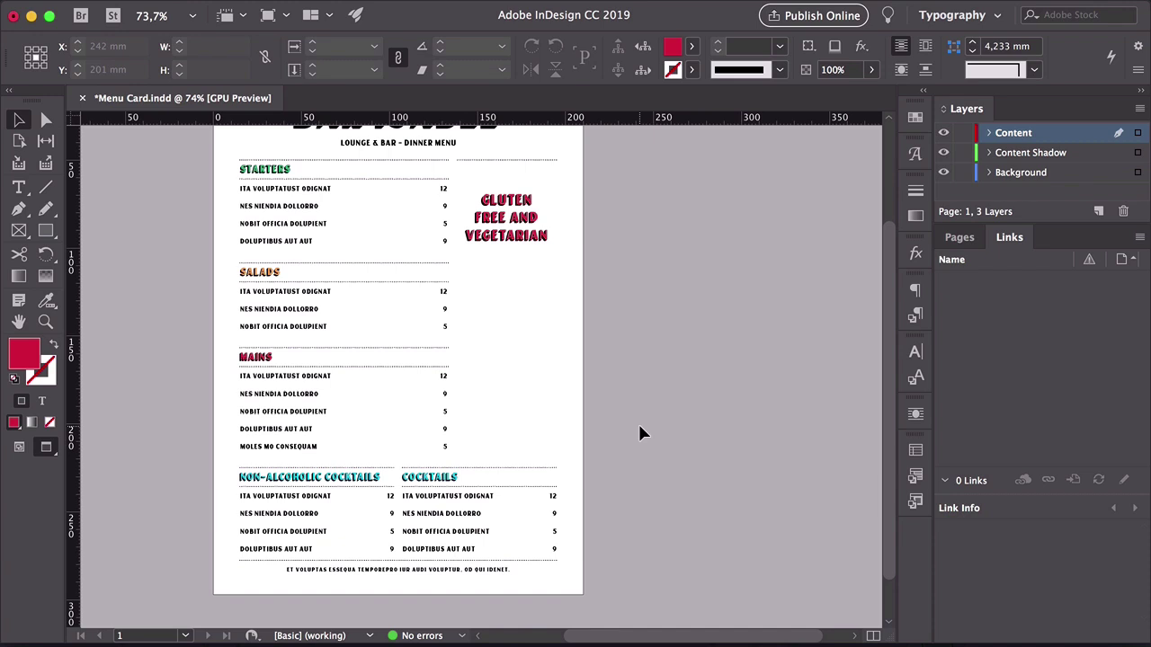
{"action": "scroll", "coordinate": [640, 433], "scroll_direction": "right", "scroll_amount": 2}
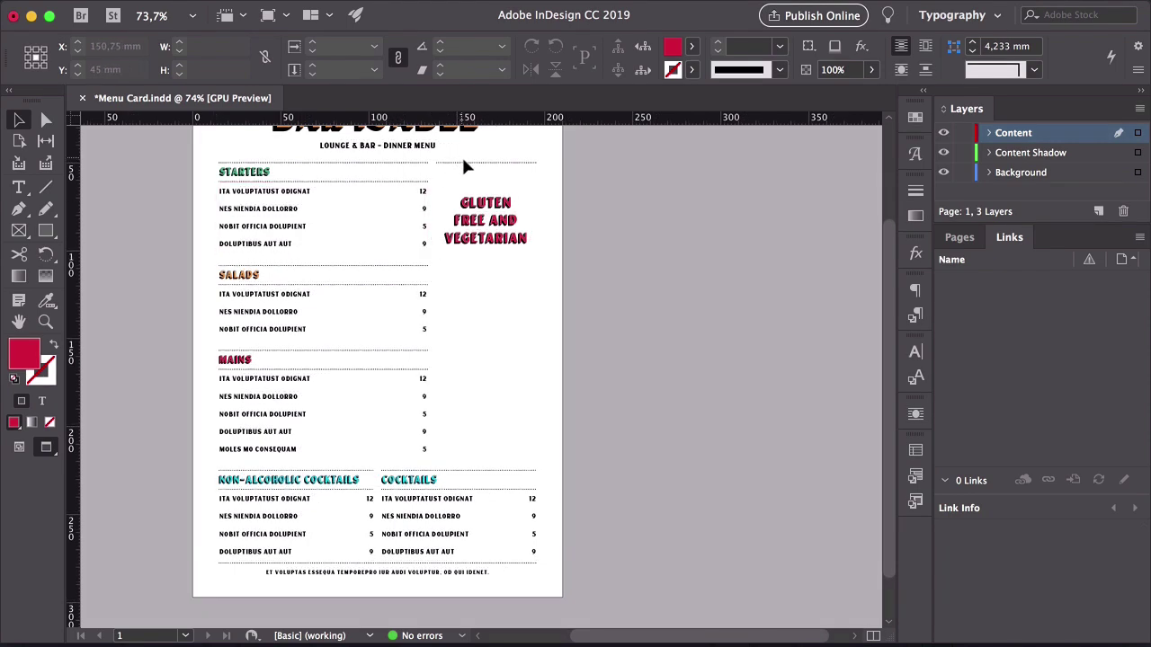
Copy a dotted rule, rotate it 90° and stretch it into a vertical divider beside the food column
{"action": "key", "text": "w"}
{"action": "mouse_move", "coordinate": [485, 332]}
{"action": "left_mouse_down"}
{"action": "mouse_move", "coordinate": [475, 336]}
{"action": "mouse_move", "coordinate": [483, 345]}
{"action": "left_mouse_up"}
{"action": "key", "text": "r"}
{"action": "left_click_drag", "start_coordinate": [600, 365], "coordinate": [580, 255]}
{"action": "key", "text": "v"}
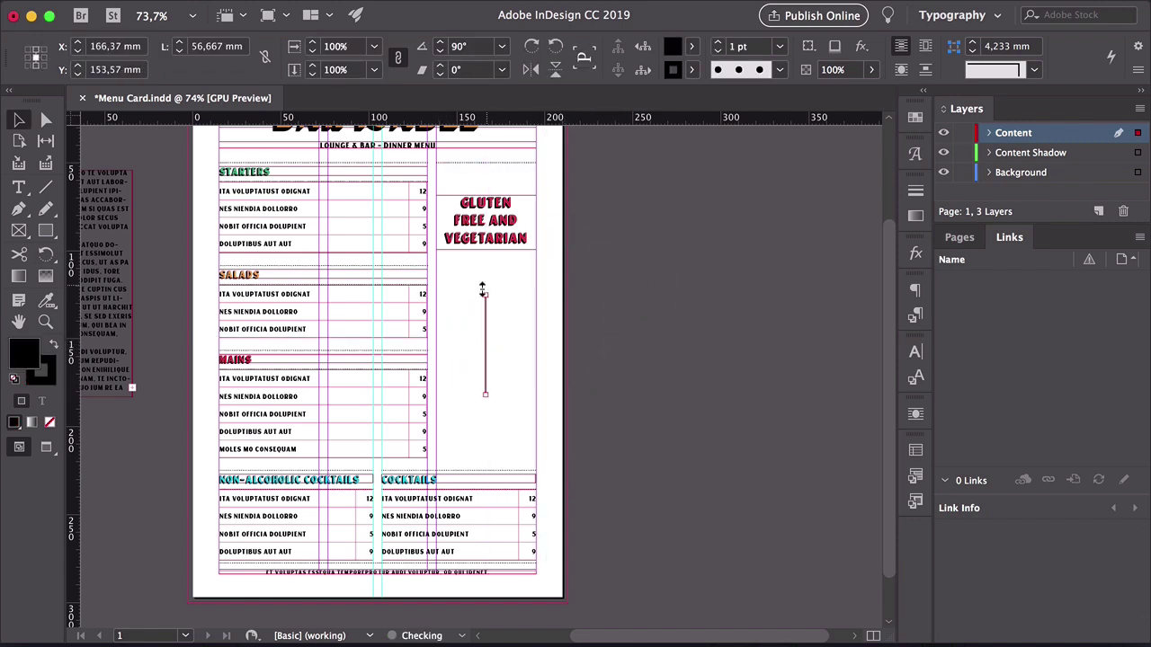
{"action": "left_click_drag", "start_coordinate": [487, 322], "coordinate": [434, 190]}
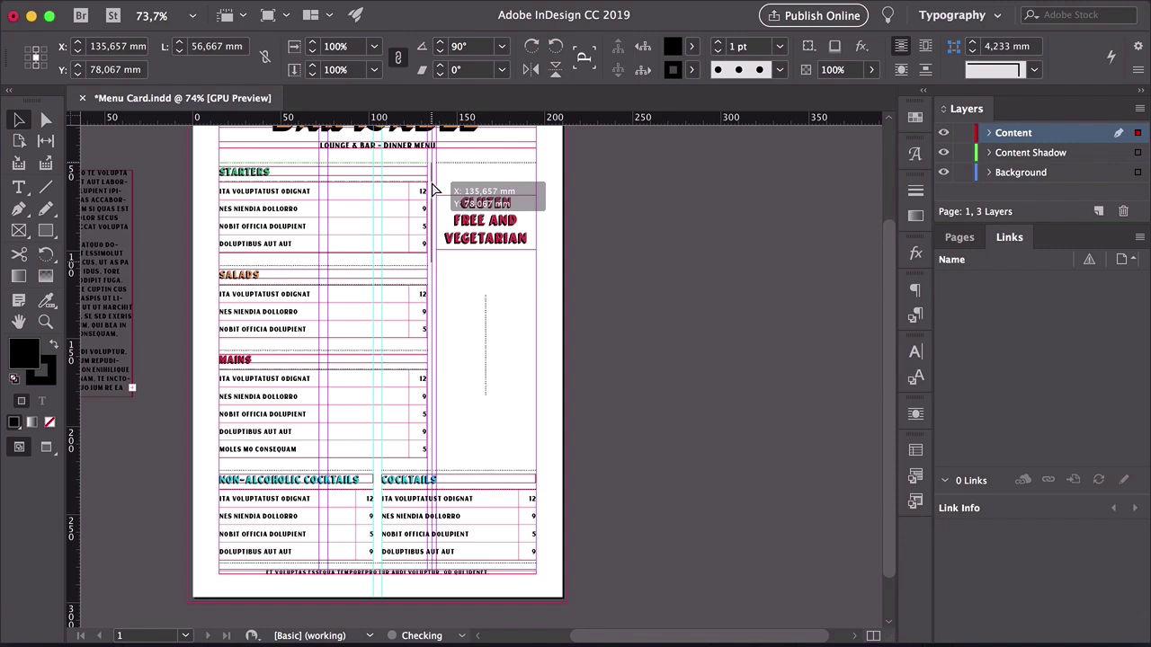
{"action": "left_click_drag", "start_coordinate": [432, 191], "coordinate": [432, 191]}
{"action": "left_click_drag", "start_coordinate": [430, 263], "coordinate": [470, 418]}
{"action": "left_click", "coordinate": [470, 415]}
Nudge both cocktail tables up and drop a copy of the divider between the cocktail columns
{"action": "key", "text": "w"}
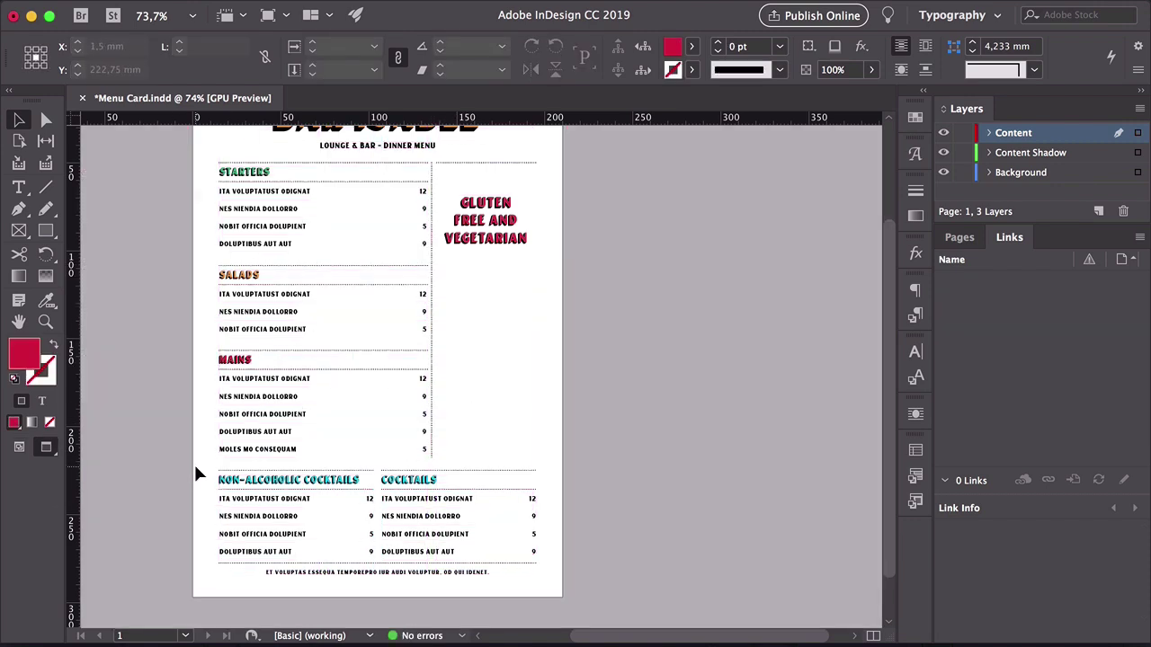
{"action": "left_click_drag", "start_coordinate": [194, 469], "coordinate": [604, 565]}
{"action": "key", "text": "Up"}
{"action": "key", "text": "Up"}
{"action": "key", "text": "Up"}
{"action": "key", "text": "Up"}
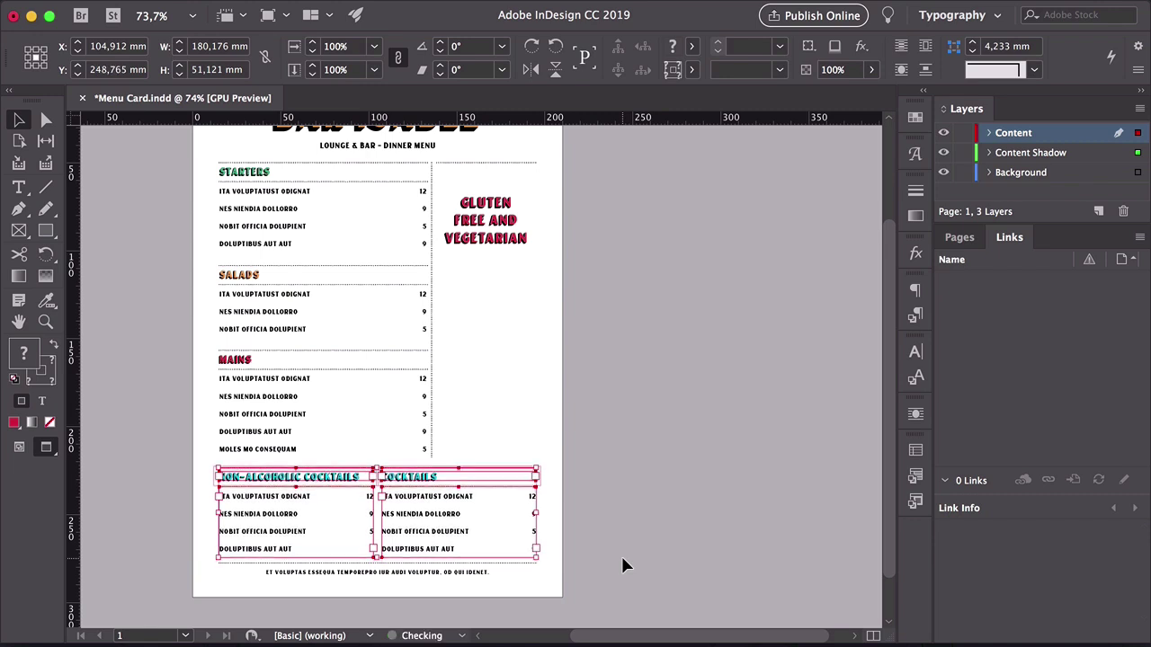
{"action": "left_click", "coordinate": [622, 558]}
{"action": "scroll", "coordinate": [539, 562], "scroll_direction": "up", "scroll_amount": 2}
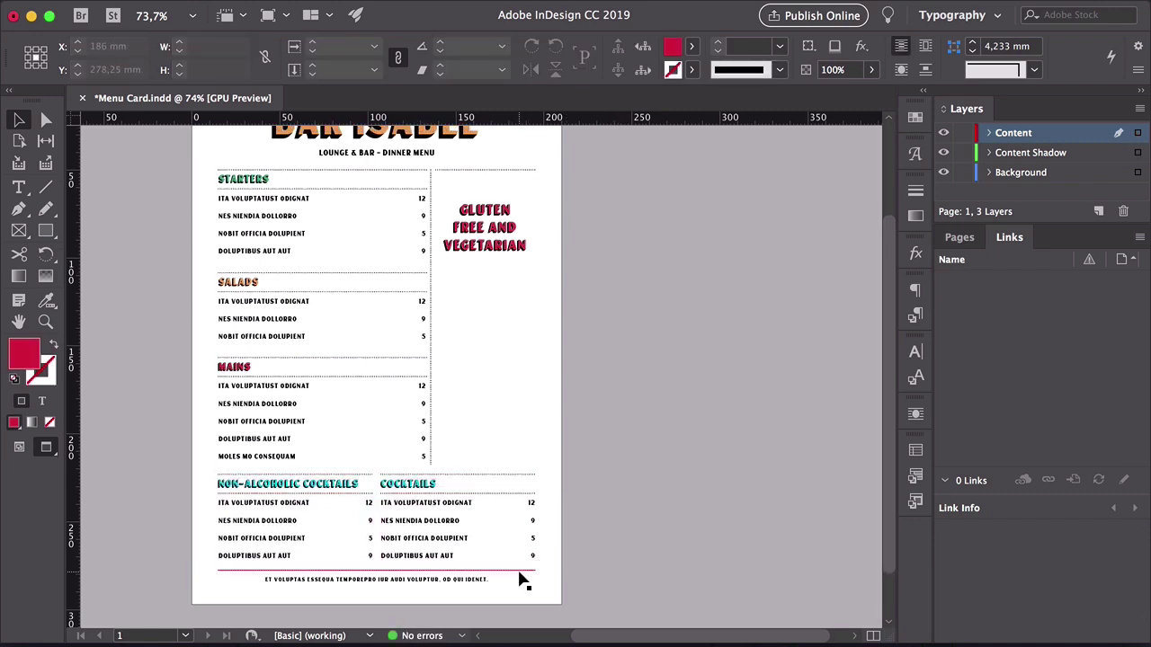
{"action": "key", "text": "w"}
{"action": "left_click_drag", "start_coordinate": [433, 458], "coordinate": [379, 561]}
Trim the divider between the cocktail tables to the tables' height
{"action": "left_click_drag", "start_coordinate": [377, 270], "coordinate": [447, 488]}
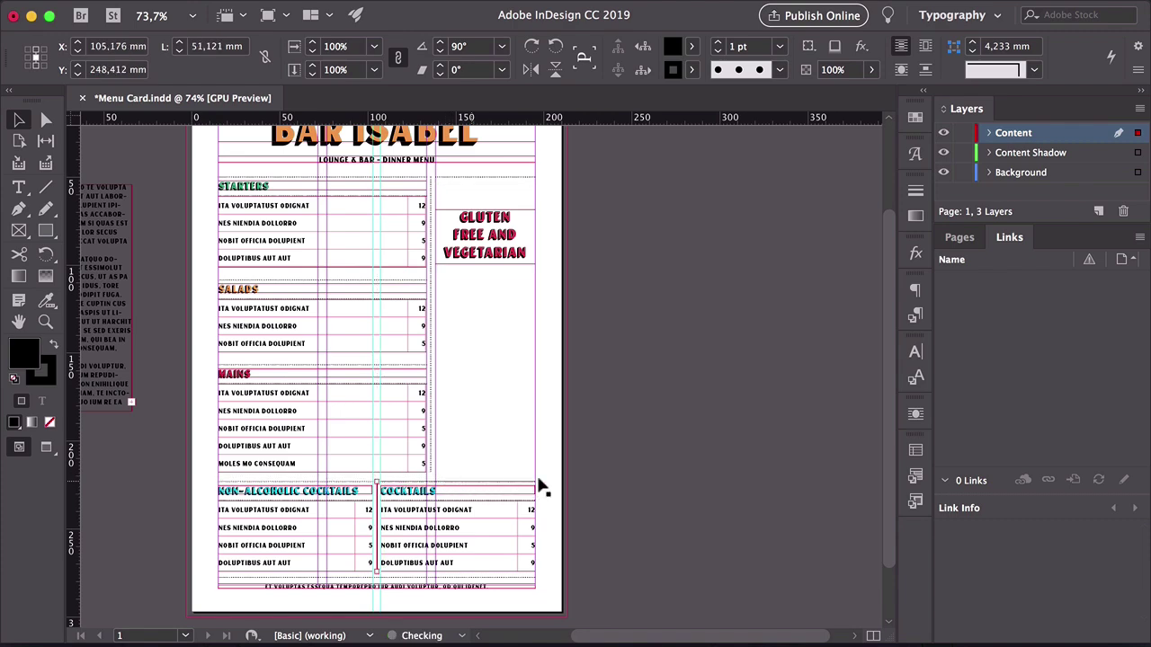
{"action": "key", "text": "w"}
{"action": "scroll", "coordinate": [541, 435], "scroll_direction": "up", "scroll_amount": 2}
{"action": "scroll", "coordinate": [541, 434], "scroll_direction": "up", "scroll_amount": 3}
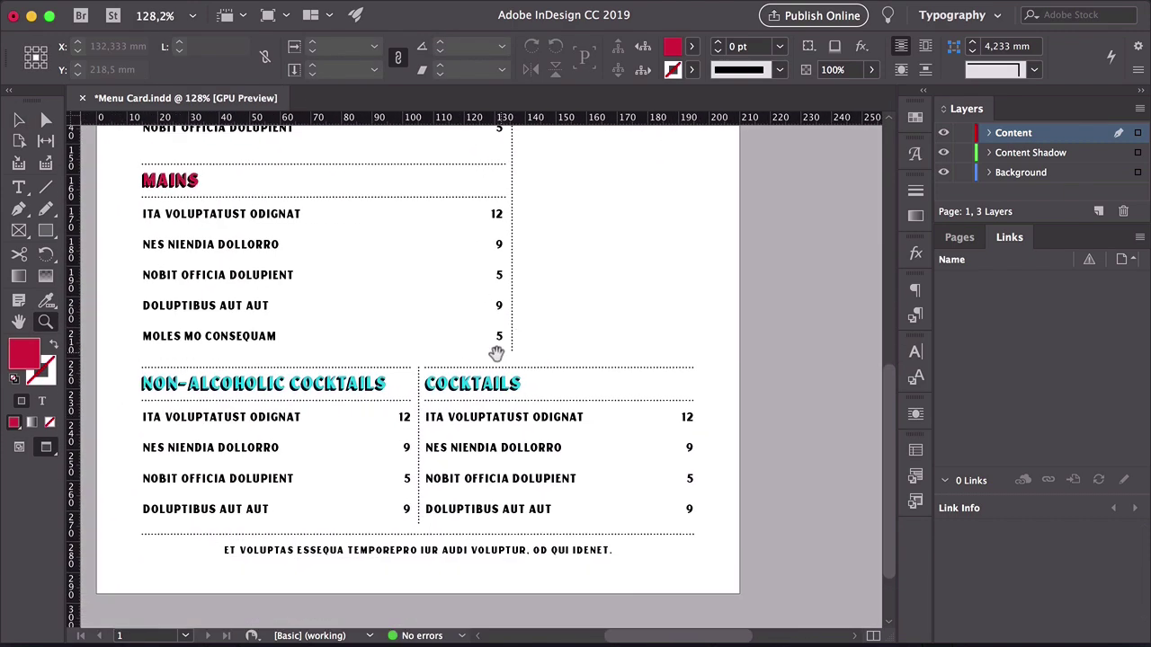
{"action": "left_click", "coordinate": [418, 389]}
{"action": "left_click_drag", "start_coordinate": [419, 369], "coordinate": [432, 374]}
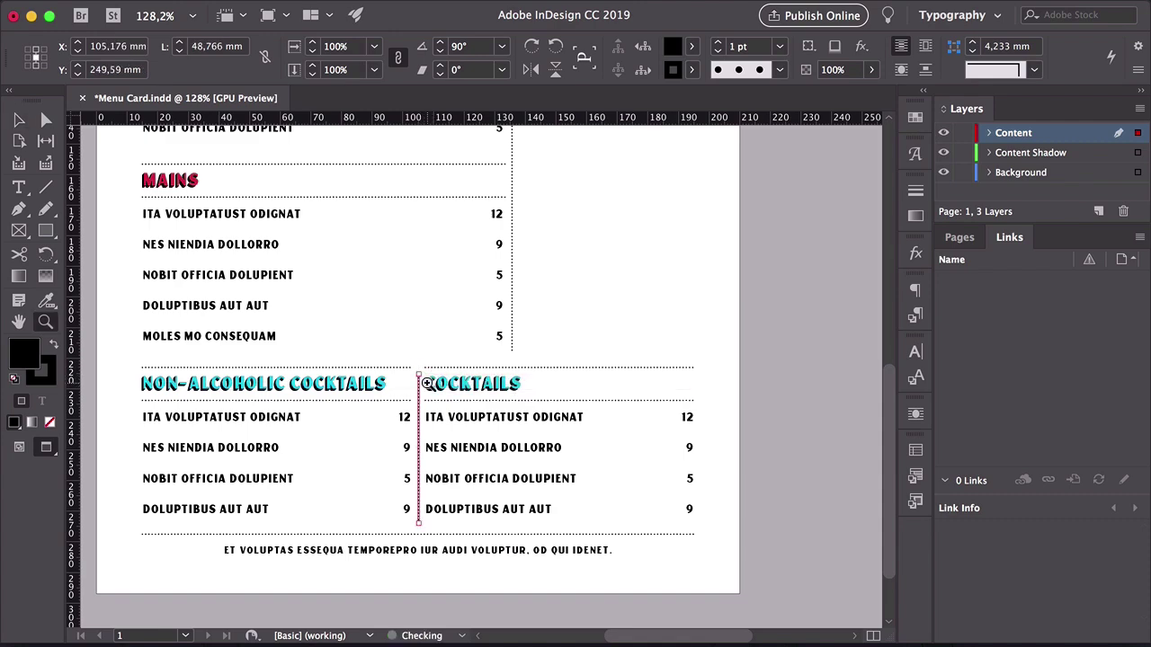
{"action": "left_click", "coordinate": [432, 374], "text": "super"}
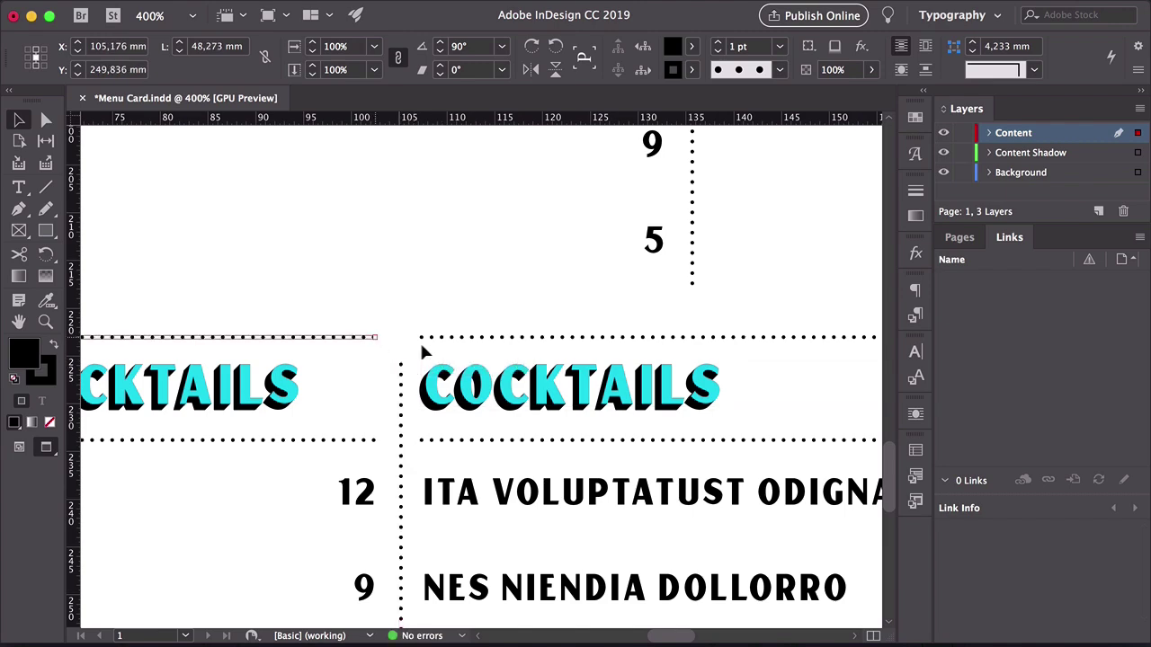
{"action": "key", "text": "super+minus"}
{"action": "key", "text": "super+minus"}
{"action": "key", "text": "super+minus"}
Extend the rule above NON-ALCOHOLIC COCKTAILS to the right margin across both cocktail columns
{"action": "left_click", "coordinate": [445, 356]}
{"action": "key", "text": "super+shift+a"}
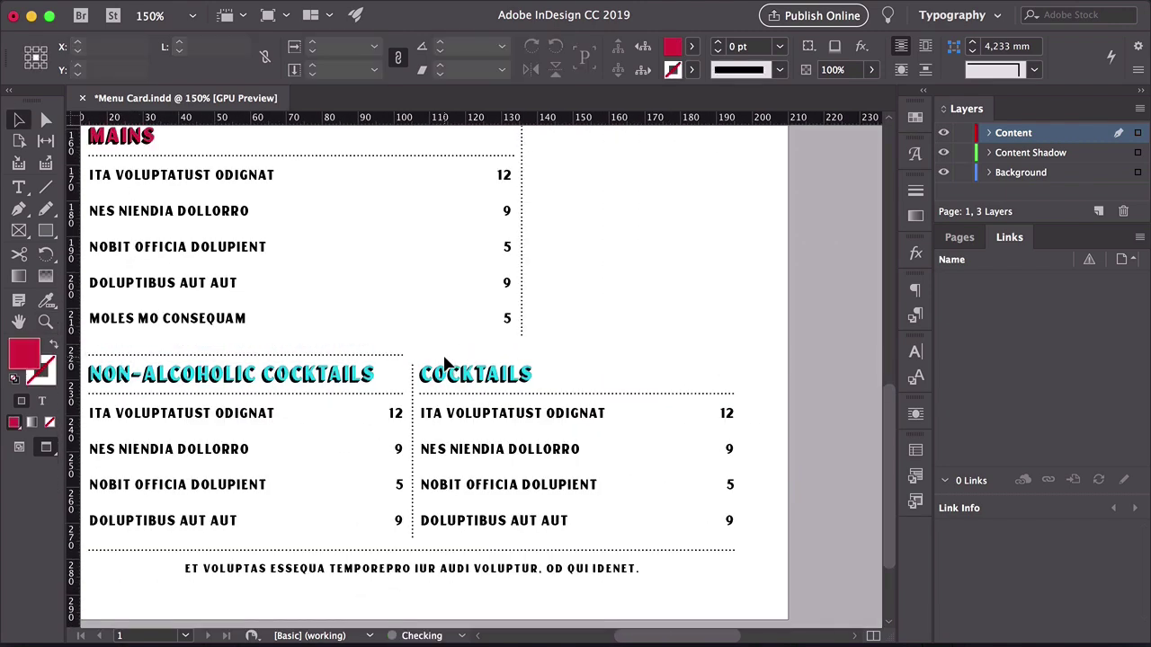
{"action": "key", "text": "w"}
{"action": "left_click", "coordinate": [400, 358]}
{"action": "left_click_drag", "start_coordinate": [402, 356], "coordinate": [734, 427]}
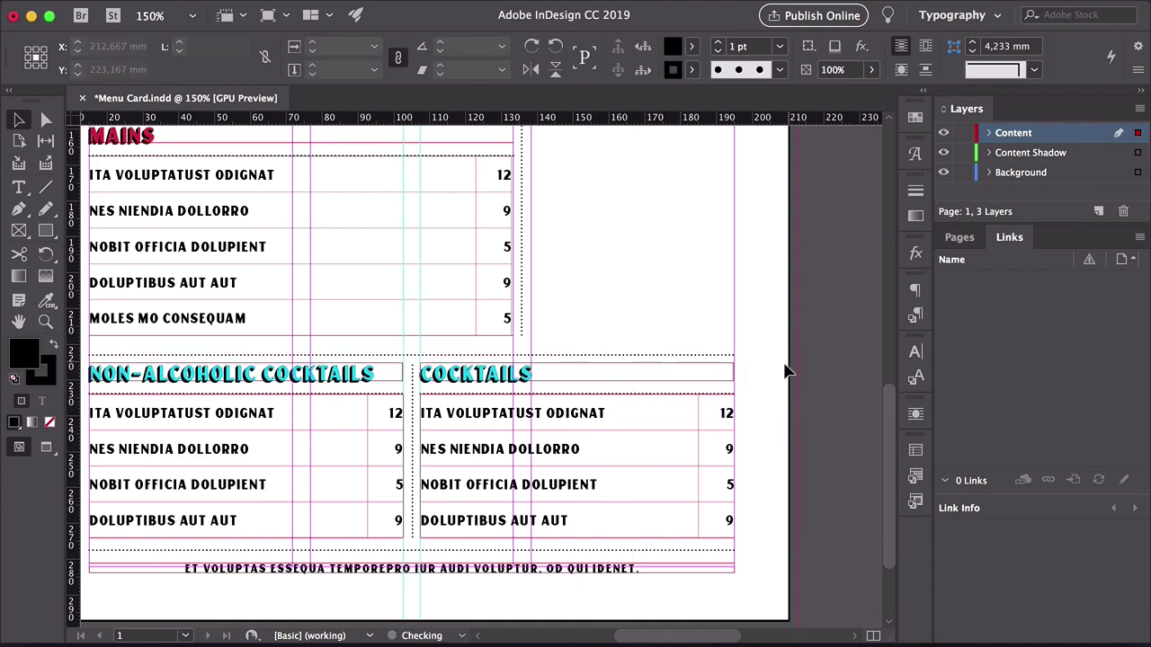
{"action": "key", "text": "super+shift+a"}
{"action": "key", "text": "w"}
Zoom out and pan to review the whole menu page
{"action": "key", "text": "z"}
{"action": "left_click_drag", "start_coordinate": [627, 306], "coordinate": [542, 336]}
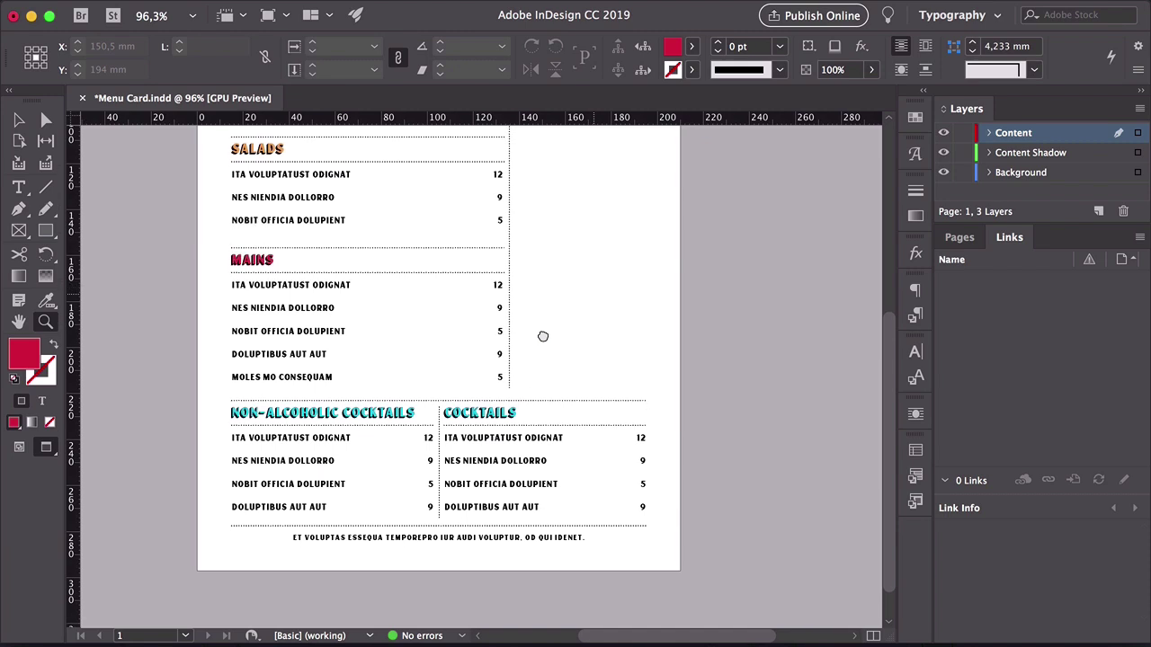
{"action": "key", "text": "v"}
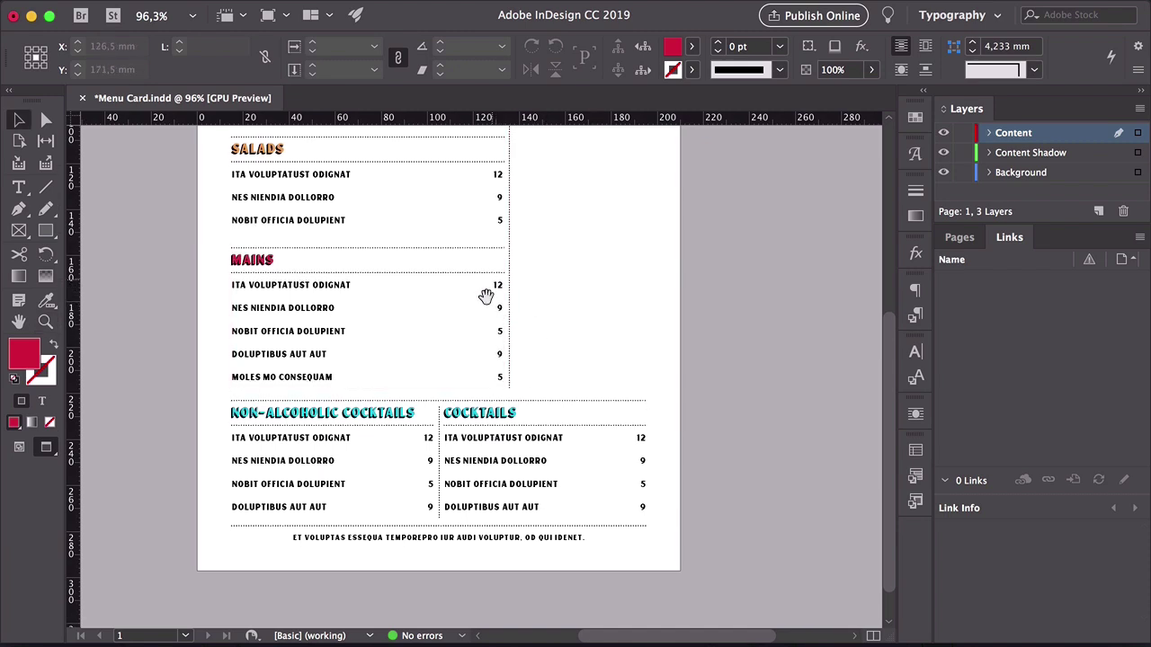
{"action": "left_click_drag", "start_coordinate": [486, 272], "coordinate": [481, 426]}
{"action": "left_click", "coordinate": [477, 298], "text": "alt+super"}
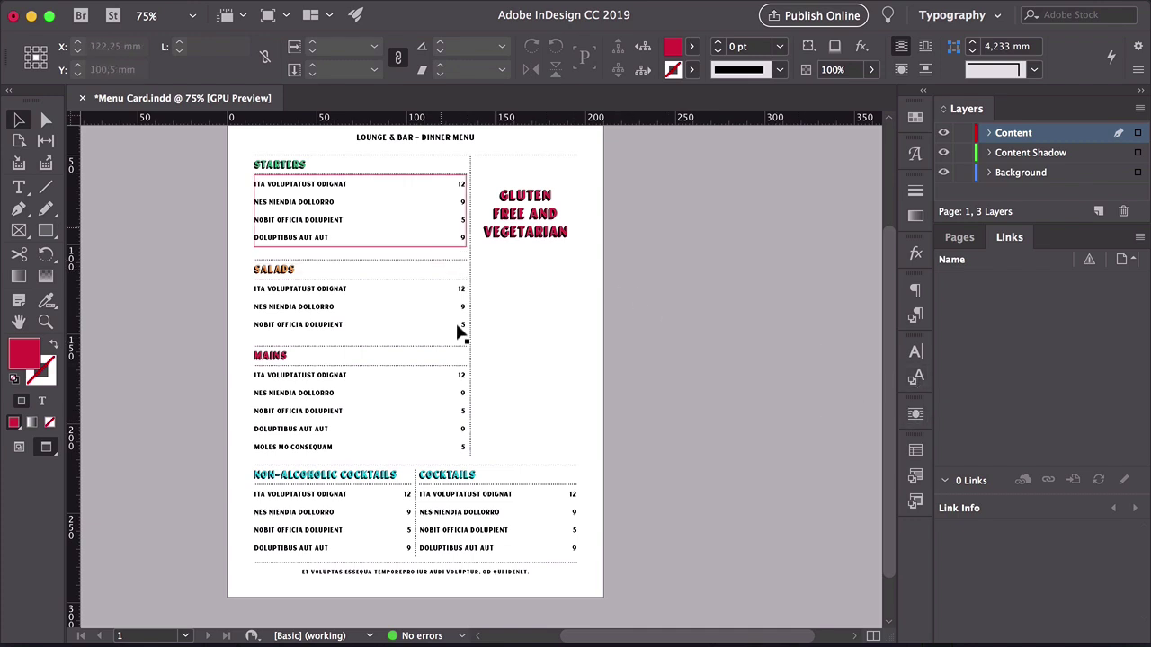
{"action": "left_click", "coordinate": [389, 515]}
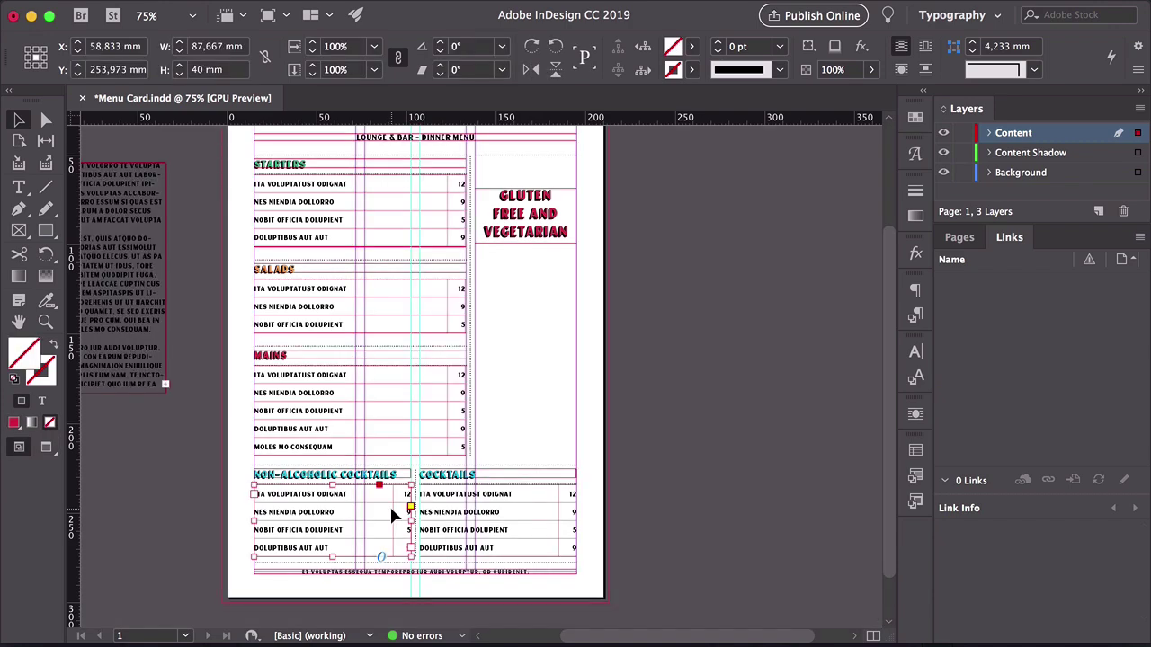
{"action": "key", "text": "z"}
{"action": "left_click_drag", "start_coordinate": [389, 515], "coordinate": [544, 375]}
{"action": "key", "text": "v"}
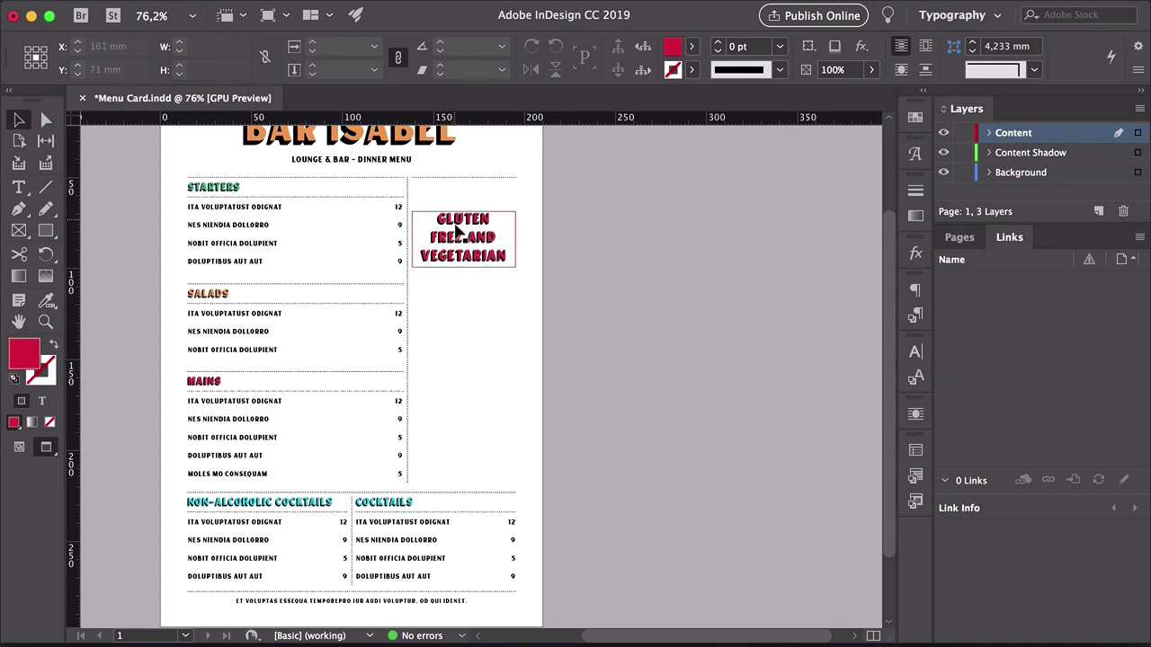
Duplicate the GLUTEN FREE AND VEGETARIAN callout lower in the side column and make it taller
{"action": "left_click", "coordinate": [455, 228]}
{"action": "left_click_drag", "start_coordinate": [474, 236], "coordinate": [505, 396]}
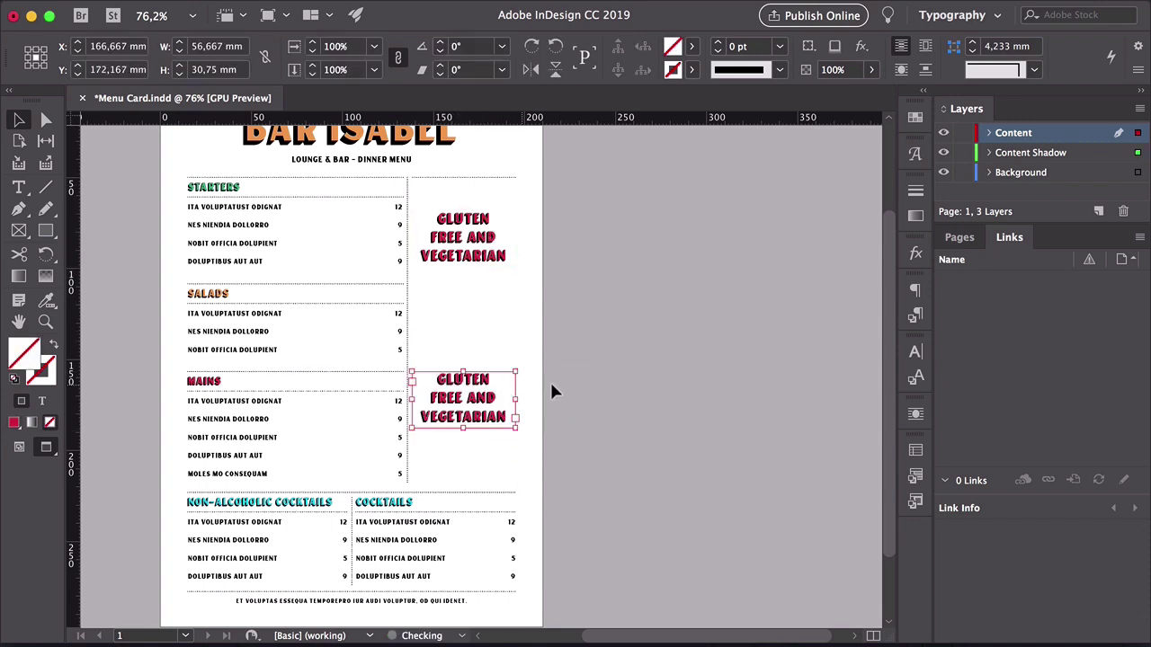
{"action": "left_click", "coordinate": [516, 344]}
{"action": "left_click", "coordinate": [467, 382]}
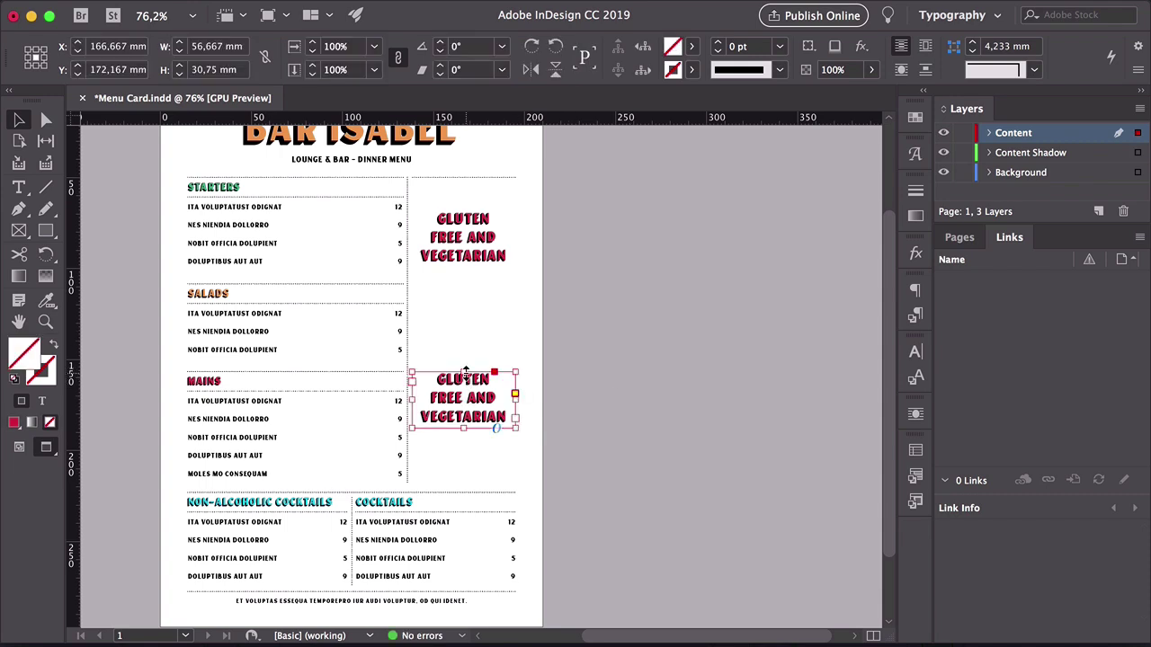
{"action": "left_click_drag", "start_coordinate": [462, 429], "coordinate": [463, 471]}
Rewrap the copied callout's text so GLUTEN FREE joins the first line, adding 'OPTIONS AVAILABLE'
{"action": "left_click", "coordinate": [963, 152]}
{"action": "triple_click", "coordinate": [469, 396]}
{"action": "left_click", "coordinate": [469, 396]}
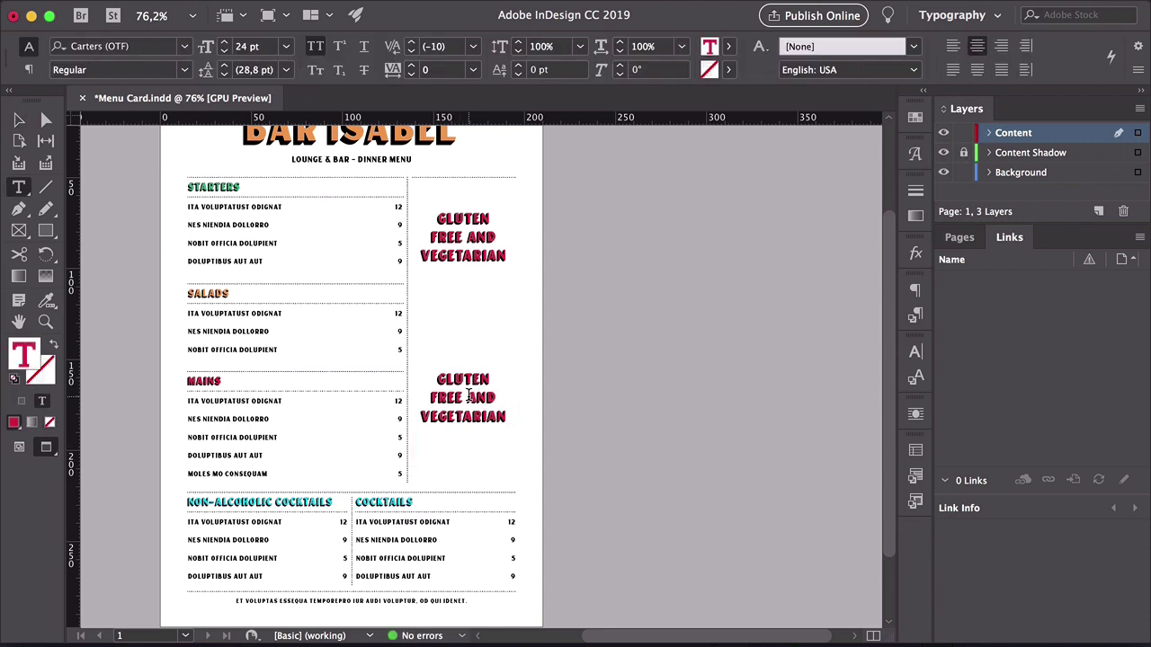
{"action": "key", "text": "BackSpace"}
{"action": "left_click", "coordinate": [943, 153]}
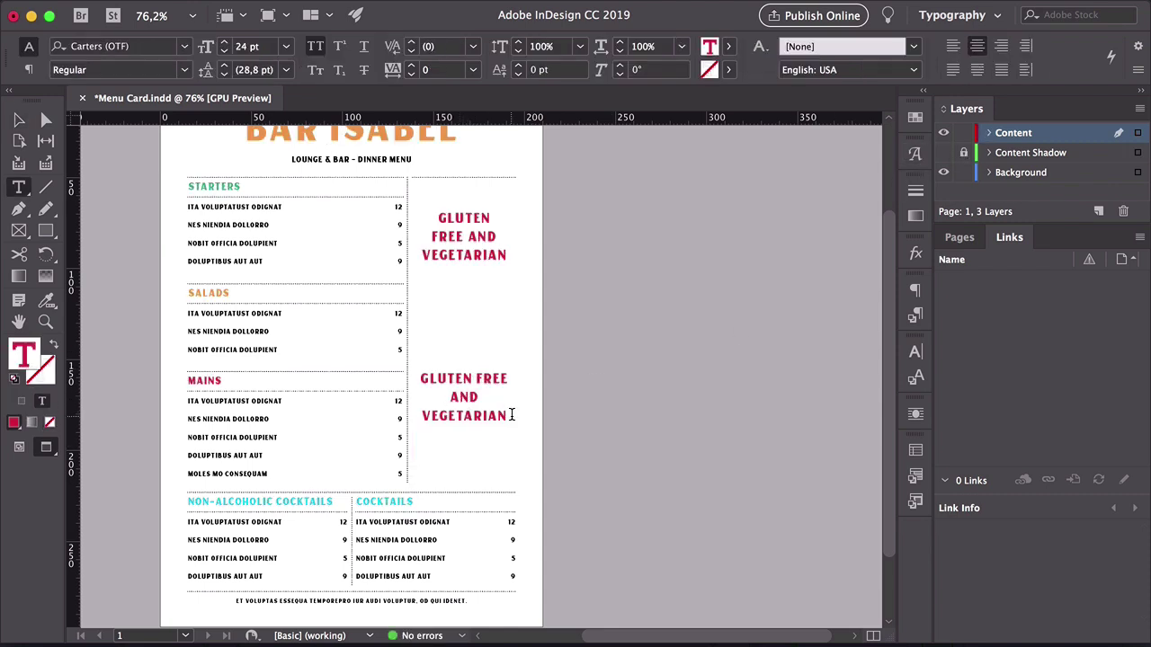
{"action": "type", "text": "OPTIONS AVAILABLE"}
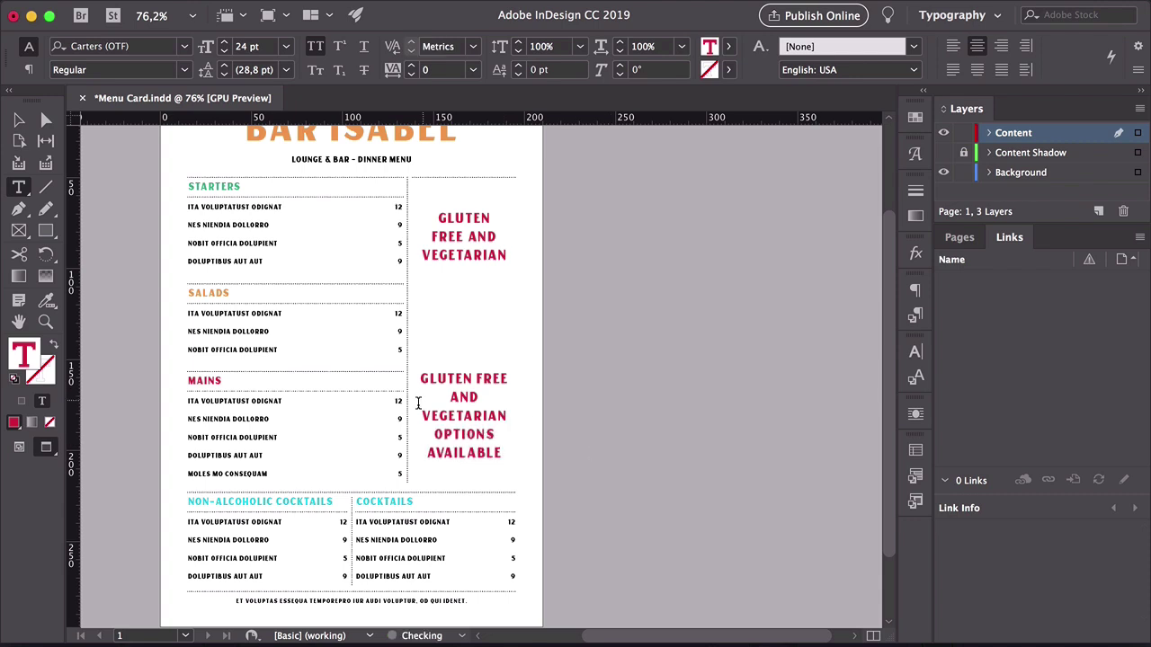
Make the same edit in the callout's shadow copy, adding 'OPTIONS AVAILABLE'
{"action": "left_click", "coordinate": [963, 152]}
{"action": "left_click", "coordinate": [963, 132]}
{"action": "left_click", "coordinate": [943, 152]}
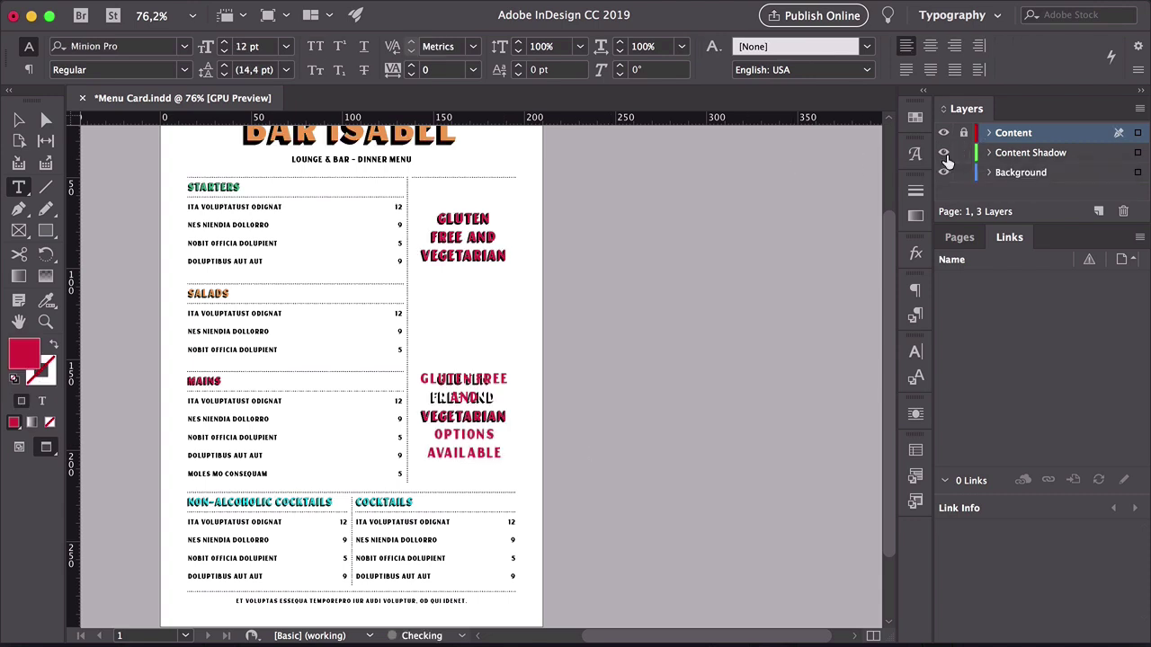
{"action": "left_click", "coordinate": [465, 396]}
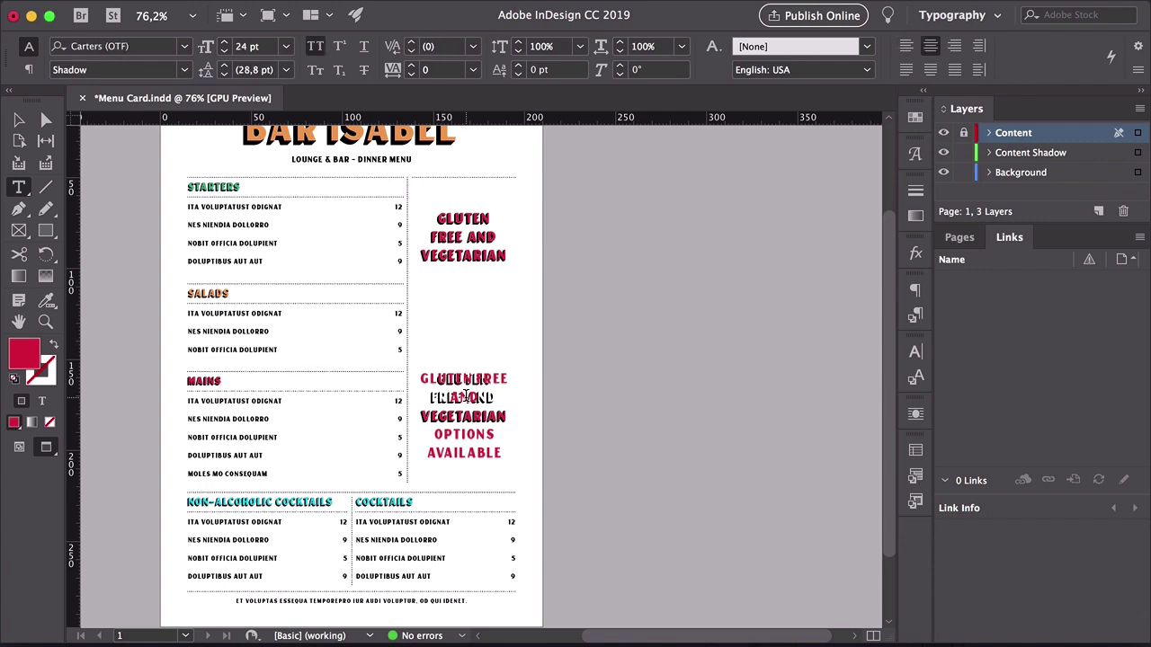
{"action": "key", "text": "shift+Return"}
{"action": "left_click", "coordinate": [519, 452]}
{"action": "type", "text": "OPTIONS"}
{"action": "type", "text": " AVAILABLE"}
{"action": "key", "text": "Escape"}
{"action": "left_click", "coordinate": [605, 351]}
Copy a dotted rule next to the new callout and shorten the callout frame
{"action": "left_click_drag", "start_coordinate": [436, 178], "coordinate": [495, 331]}
{"action": "left_click", "coordinate": [962, 132]}
{"action": "left_click", "coordinate": [471, 454]}
{"action": "left_click_drag", "start_coordinate": [462, 478], "coordinate": [461, 452]}
{"action": "left_click_drag", "start_coordinate": [488, 400], "coordinate": [490, 405]}
Colour all the gluten-free callout text with the orange C=0 M=40 Y=80 K=0 swatch
{"action": "left_click", "coordinate": [595, 404]}
{"action": "double_click", "coordinate": [460, 411]}
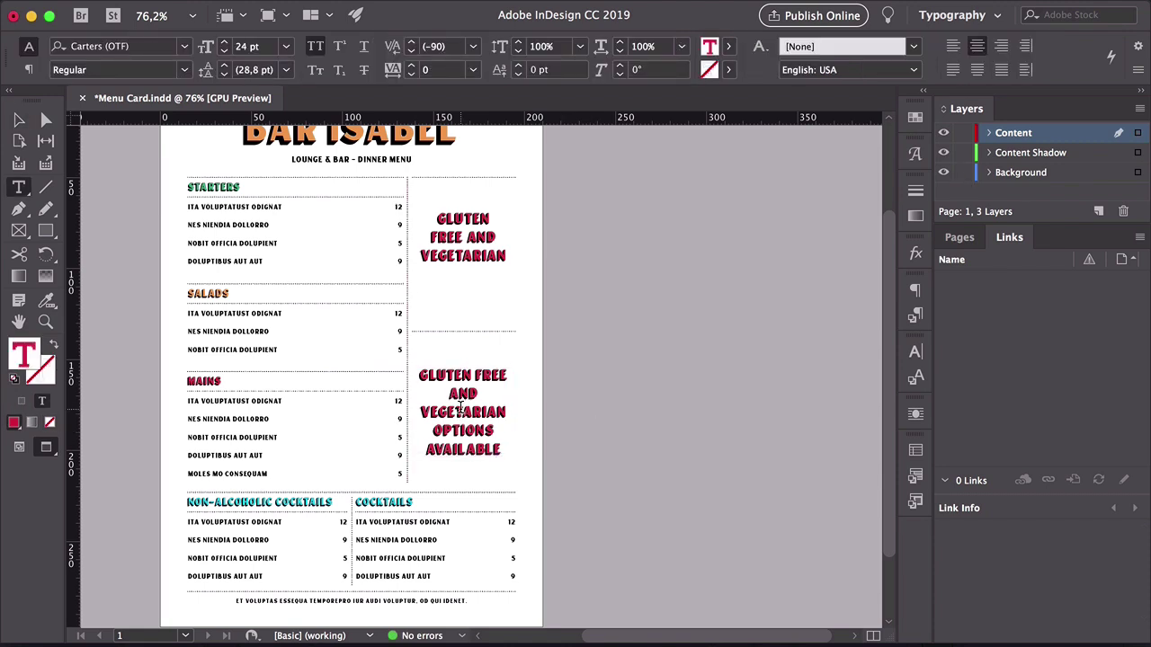
{"action": "key", "text": "super+a"}
{"action": "left_click", "coordinate": [914, 118]}
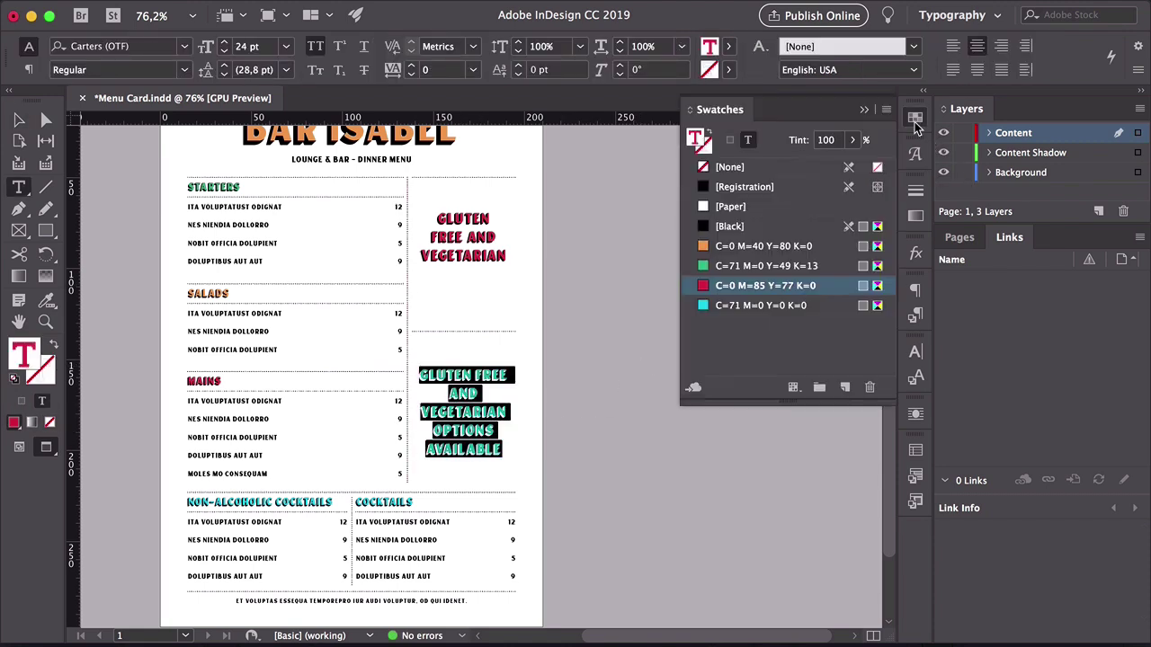
{"action": "left_click", "coordinate": [773, 246]}
{"action": "key", "text": "Escape"}
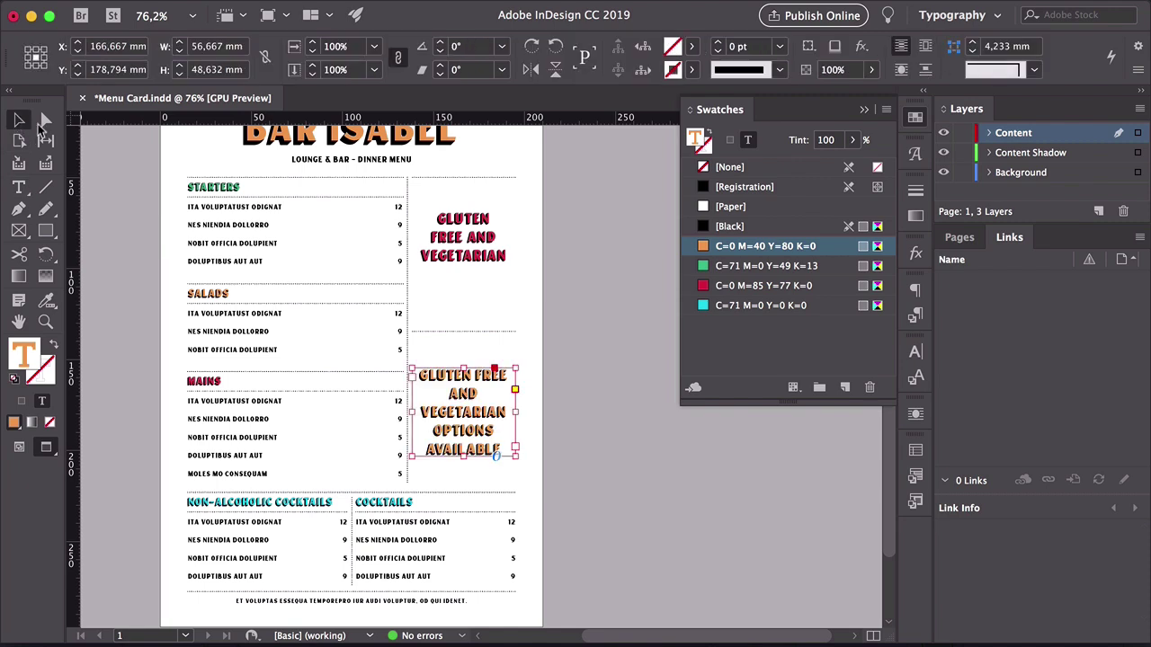
{"action": "left_click", "coordinate": [567, 279]}
{"action": "scroll", "coordinate": [567, 287], "scroll_direction": "up", "scroll_amount": 1}
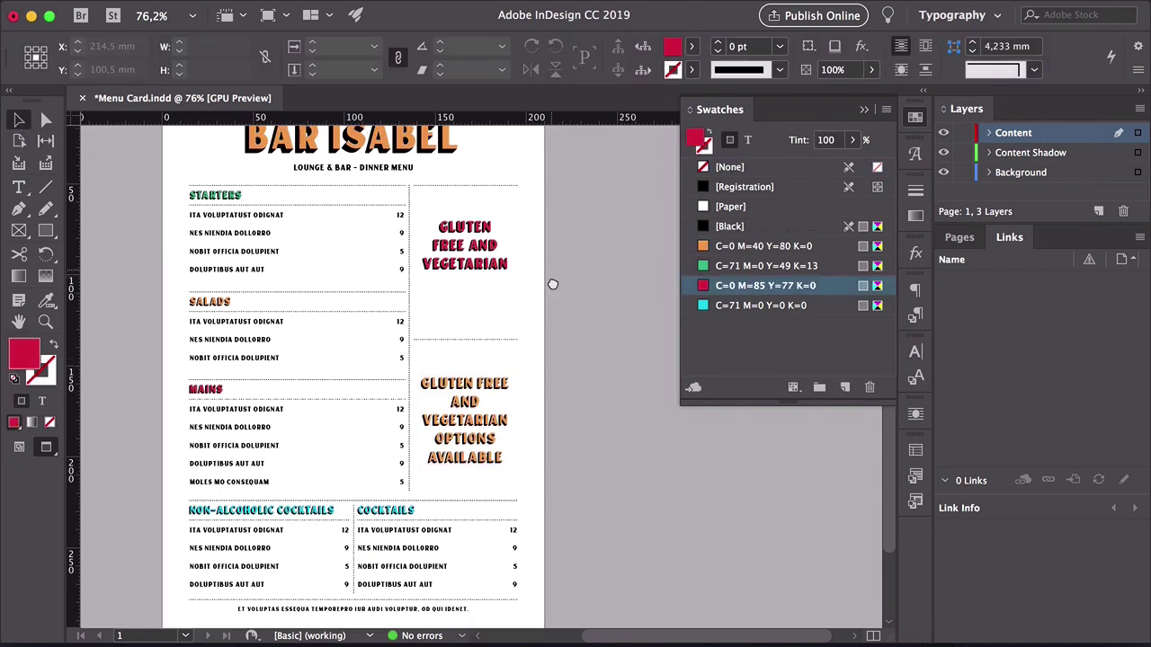
Retype the upper callout as 'ASK YOUR SERVER FOR DAILY SPECIALS!' and enlarge its frame
{"action": "left_click", "coordinate": [476, 257]}
{"action": "double_click", "coordinate": [475, 257]}
{"action": "key", "text": "super+a"}
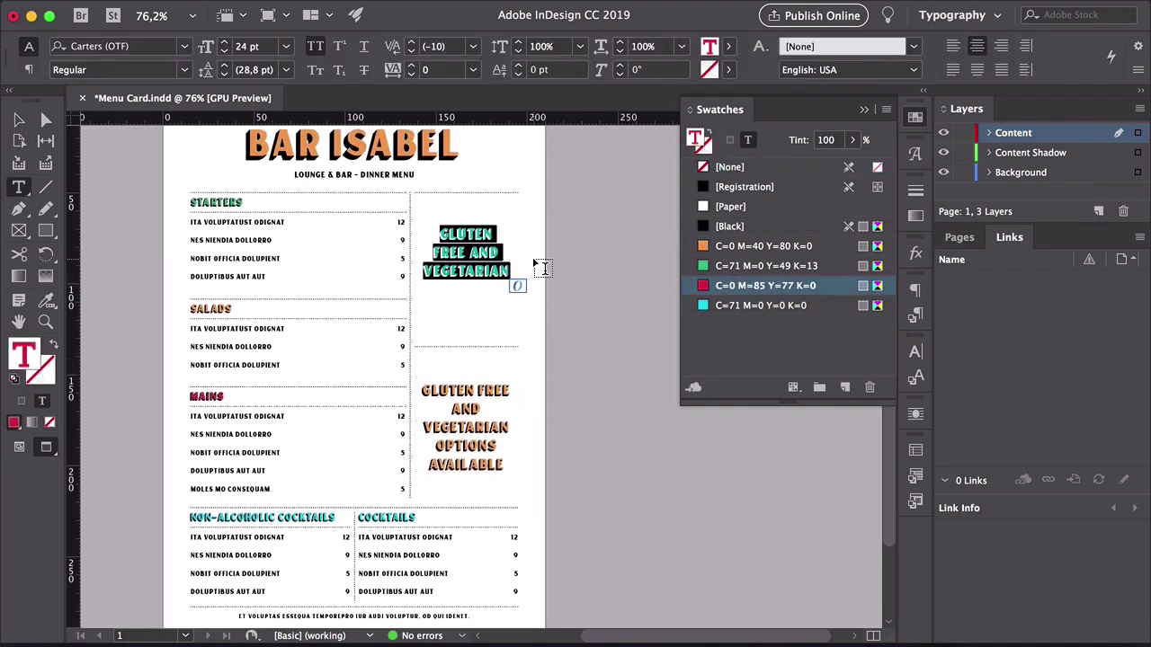
{"action": "left_click", "coordinate": [468, 234]}
{"action": "type", "text": "ASK YOUR SERVER FOR"}
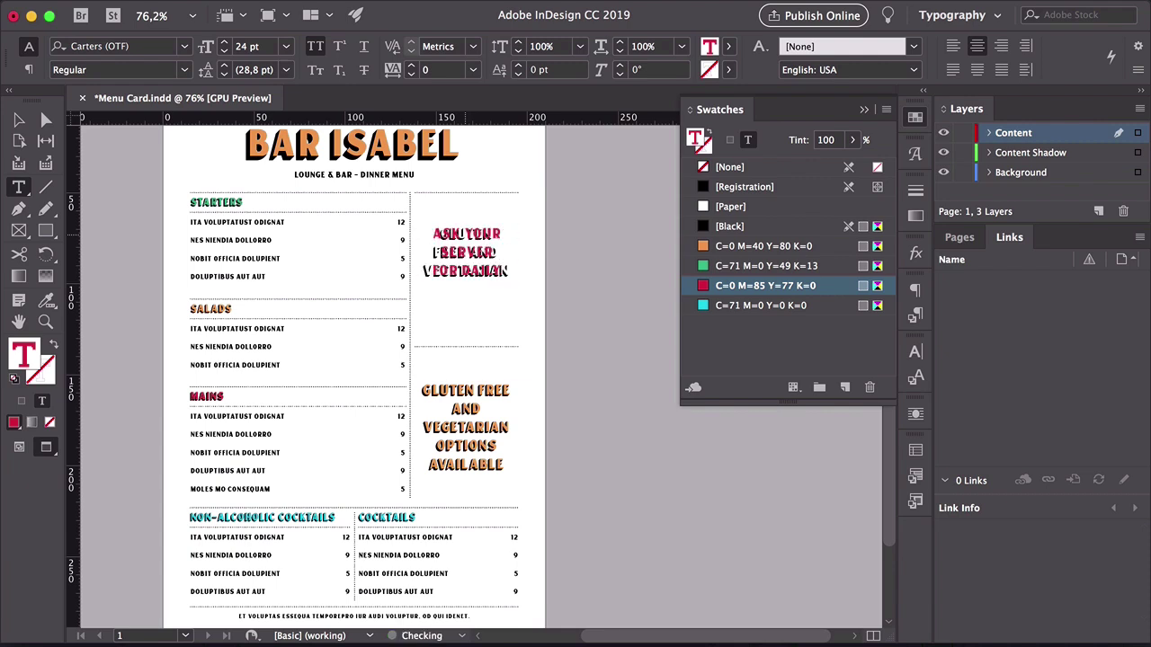
{"action": "left_click", "coordinate": [22, 120]}
{"action": "left_click_drag", "start_coordinate": [466, 281], "coordinate": [470, 320]}
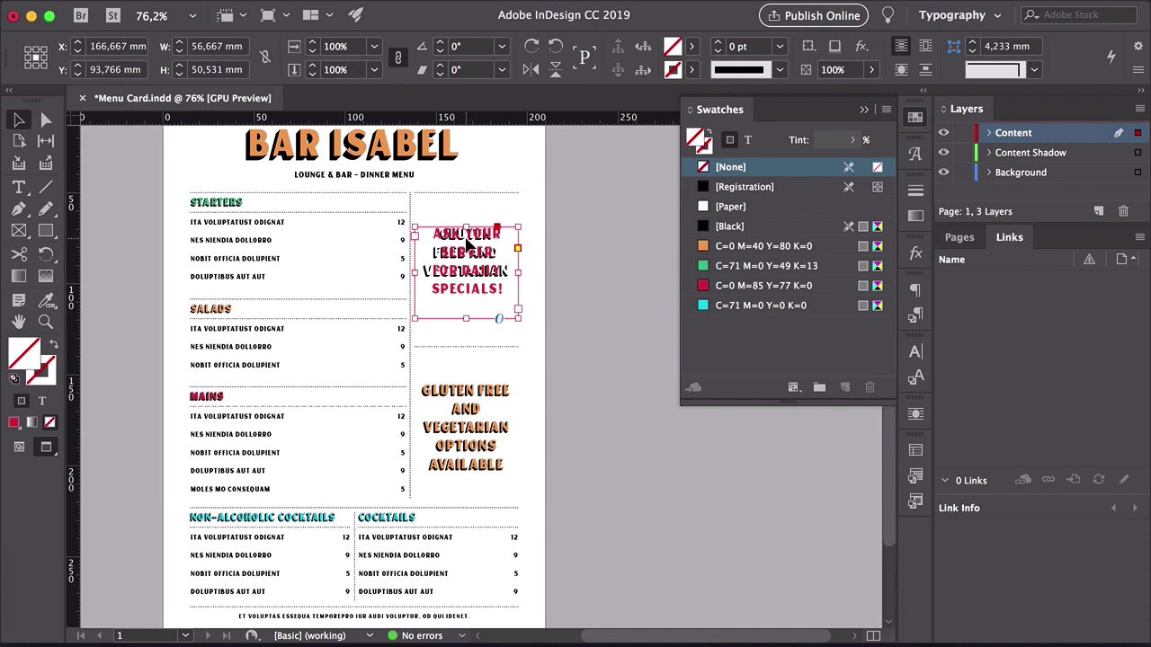
{"action": "double_click", "coordinate": [519, 238]}
Replace the shadow copy's text with the same new wording
{"action": "left_click", "coordinate": [963, 132]}
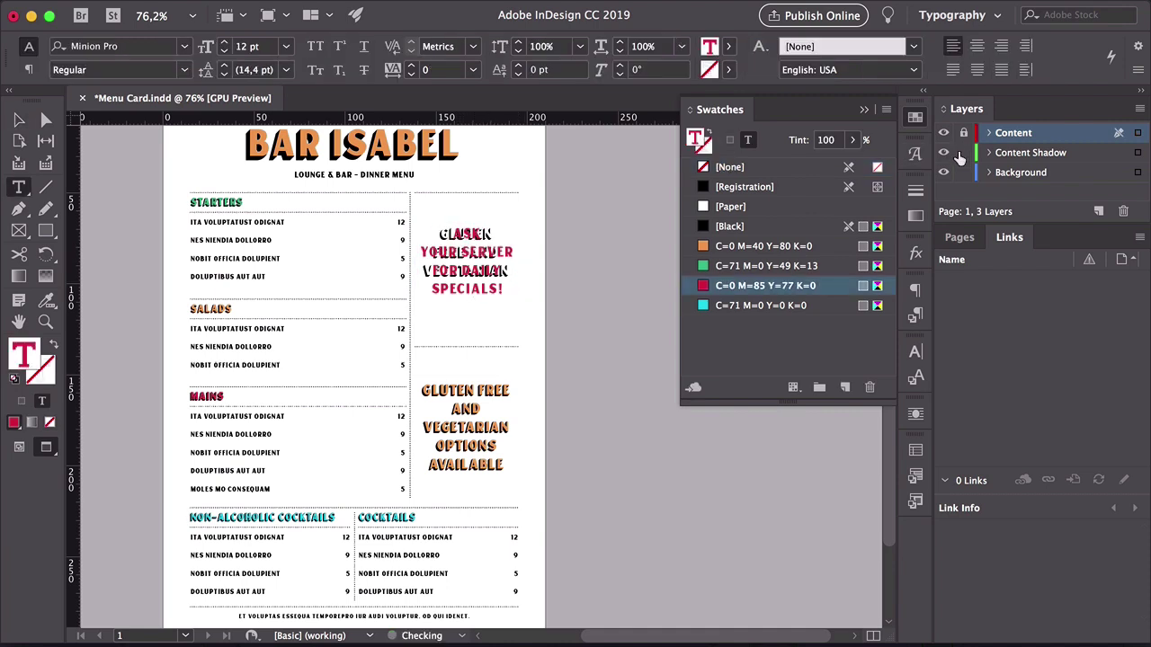
{"action": "left_click", "coordinate": [519, 240]}
{"action": "key", "text": "ctrl+a"}
{"action": "key", "text": "ctrl+shift+a"}
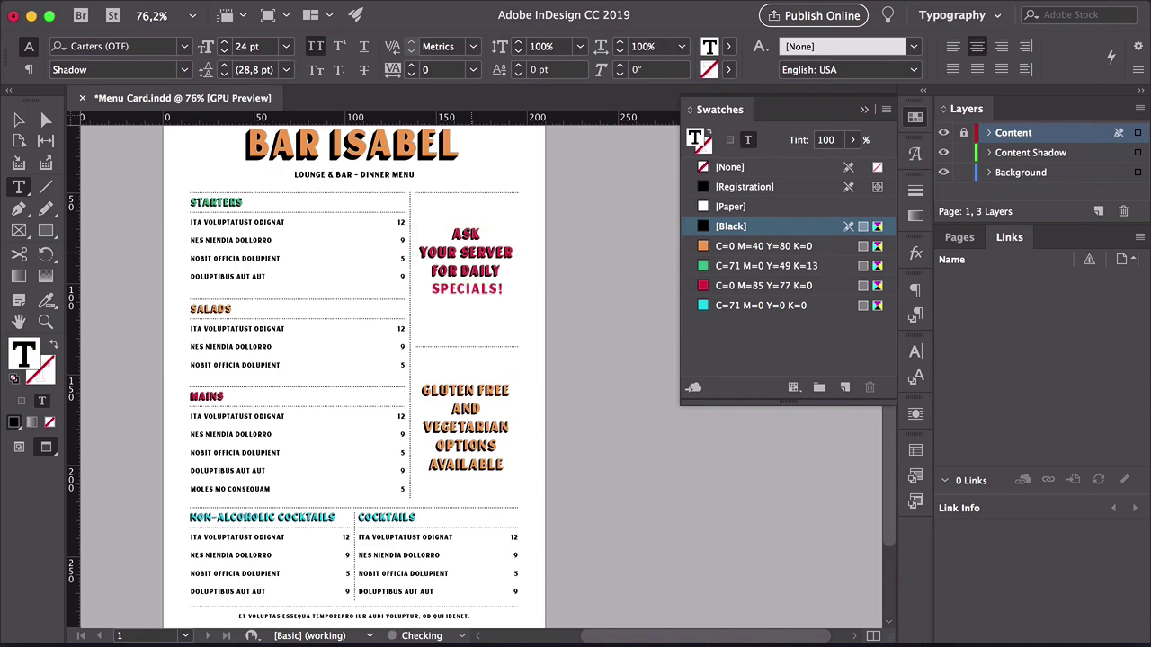
{"action": "key", "text": "Escape"}
{"action": "left_click", "coordinate": [764, 285]}
Inspect the updated callout, then lock the Content layer and make Background the active layer
{"action": "key", "text": "z"}
{"action": "left_click_drag", "start_coordinate": [578, 318], "coordinate": [509, 254]}
{"action": "key", "text": "v"}
{"action": "left_click", "coordinate": [466, 264]}
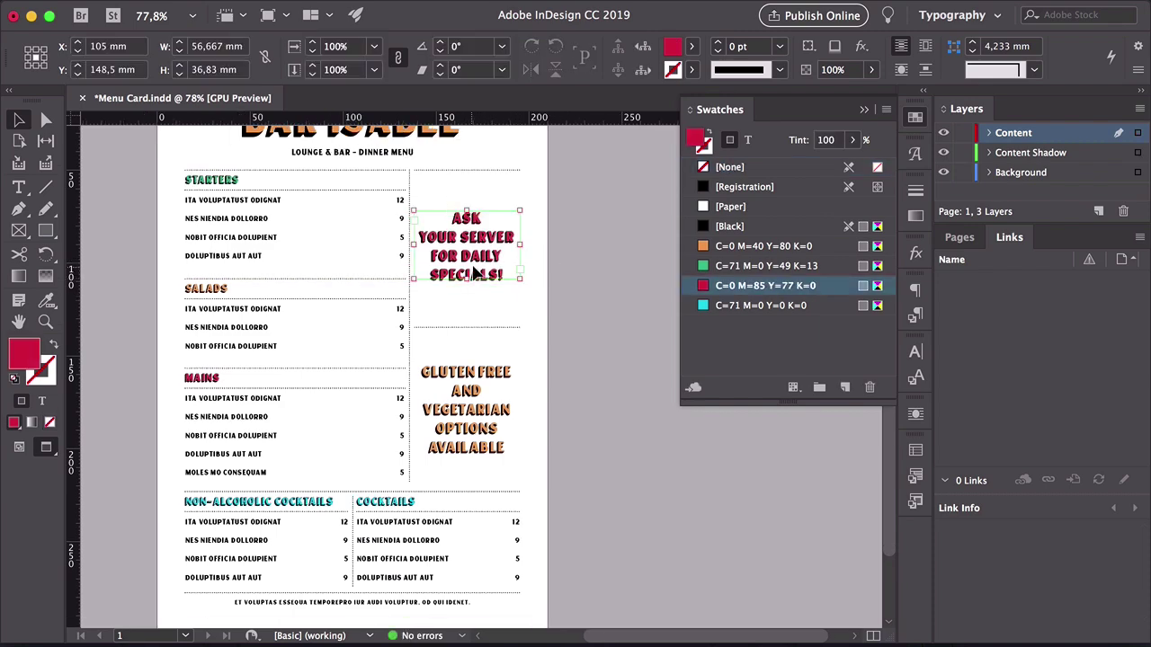
{"action": "left_click", "coordinate": [548, 255]}
{"action": "key", "text": "w"}
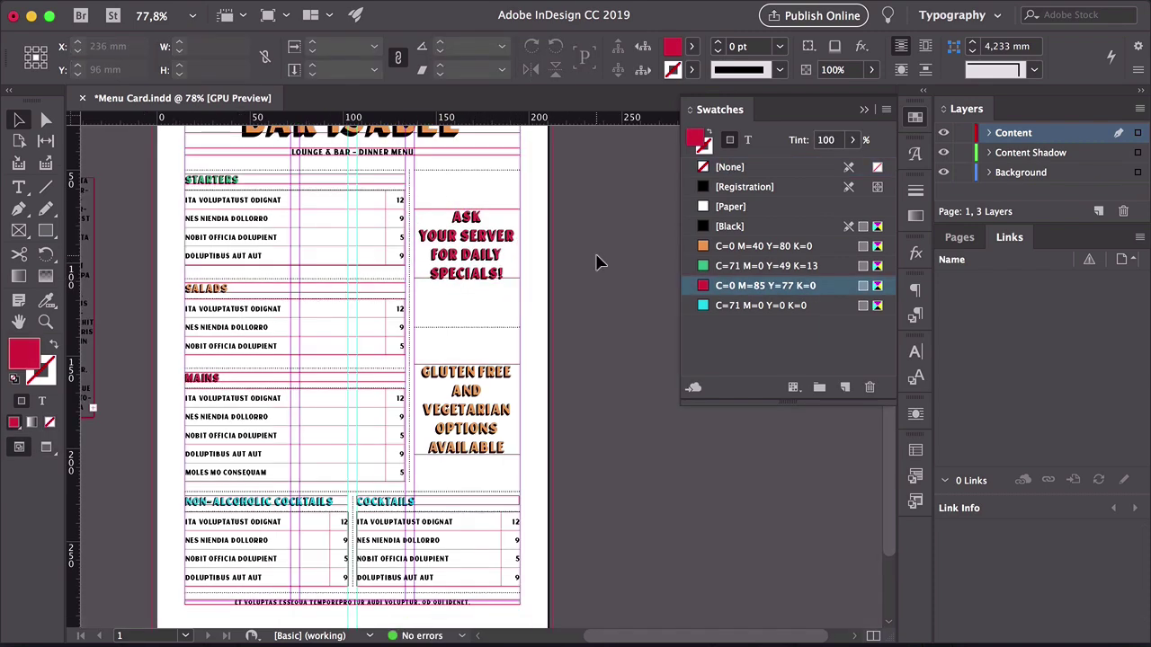
{"action": "key", "text": "w"}
{"action": "scroll", "coordinate": [543, 302], "scroll_direction": "down", "scroll_amount": 1}
{"action": "scroll", "coordinate": [543, 302], "scroll_direction": "down", "scroll_amount": 4}
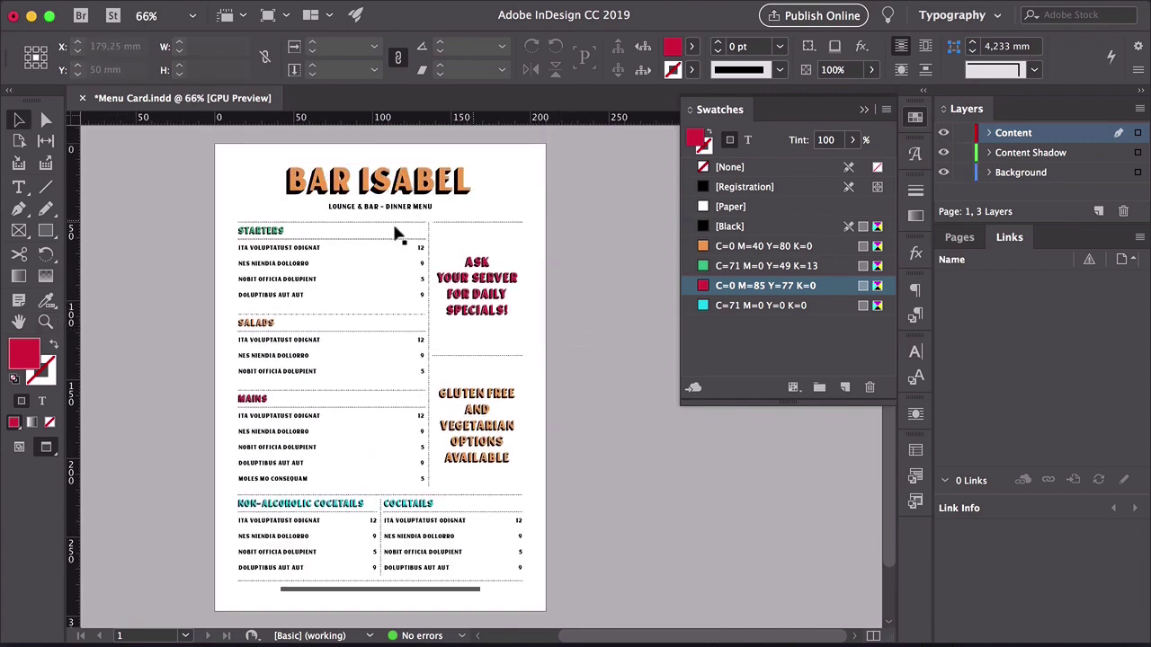
{"action": "left_click", "coordinate": [963, 133]}
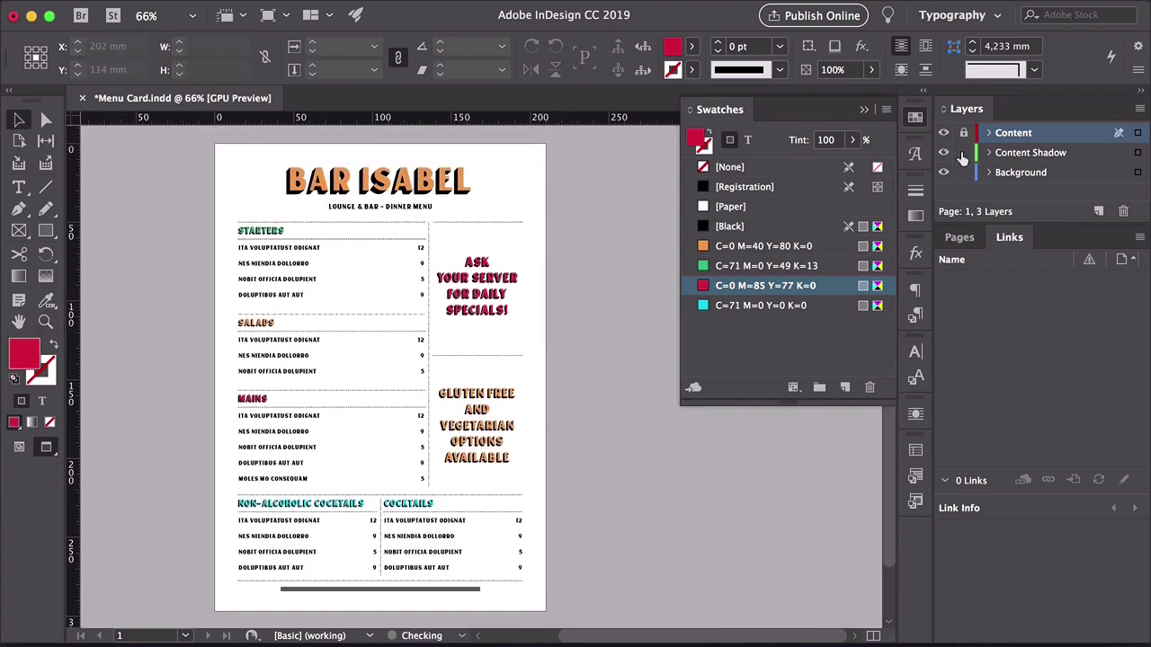
{"action": "left_click", "coordinate": [1015, 173]}
In Finder, go to Downloads > Menu Card > paper-textures-pack-004 > Textures
{"action": "left_click", "coordinate": [352, 629]}
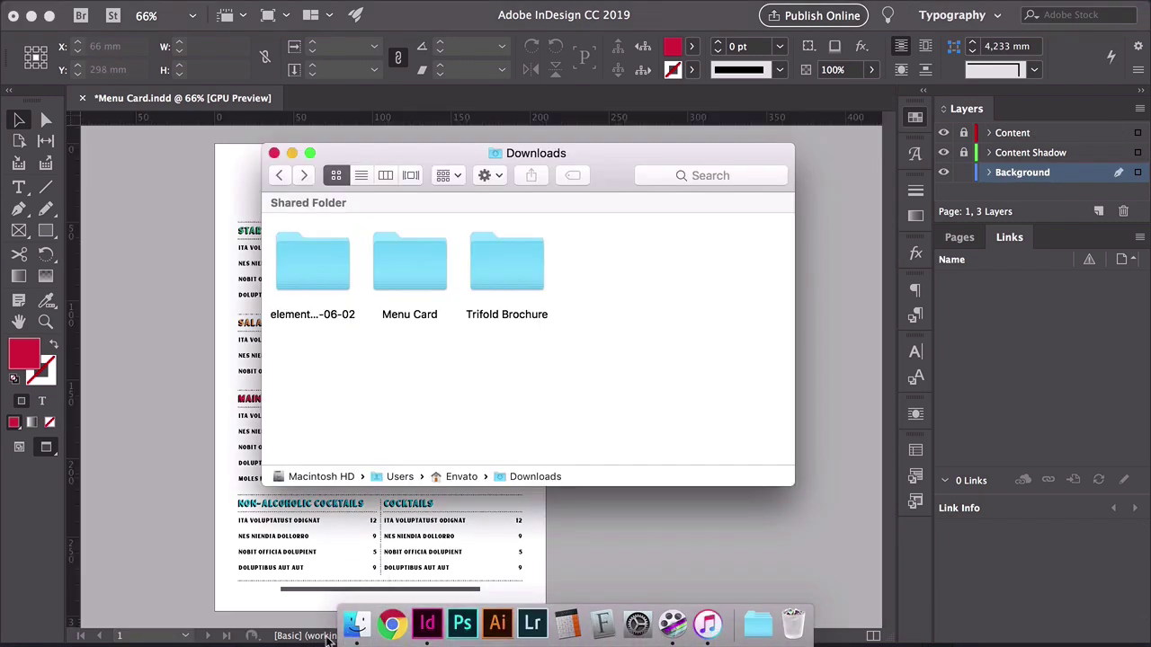
{"action": "double_click", "coordinate": [415, 262]}
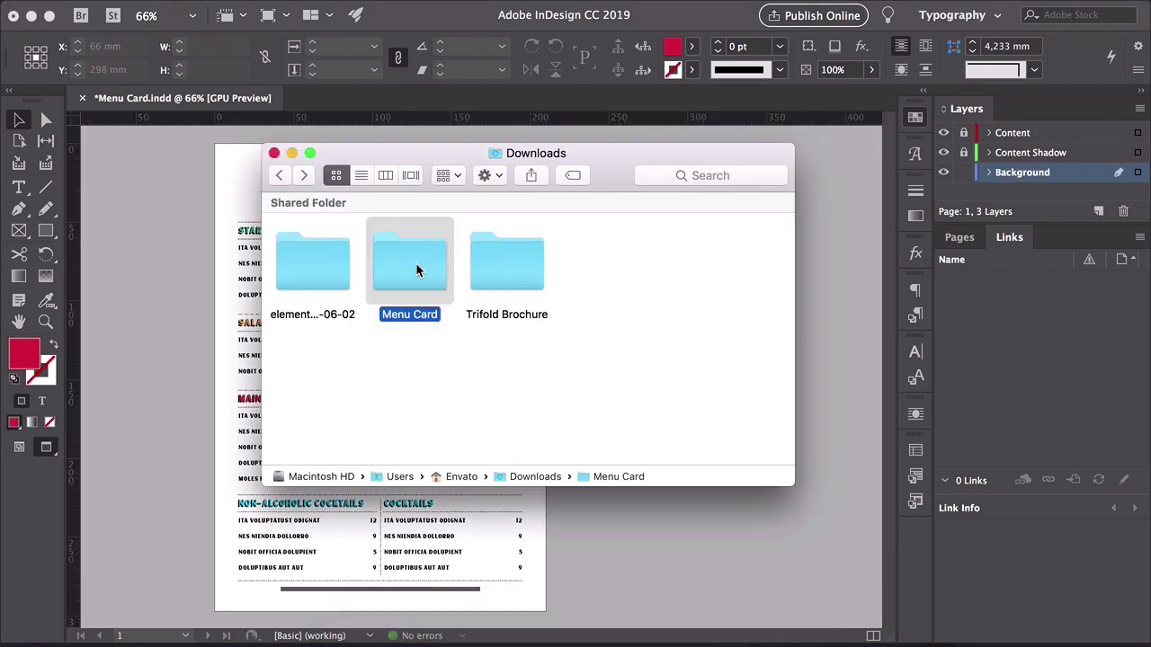
{"action": "double_click", "coordinate": [320, 254]}
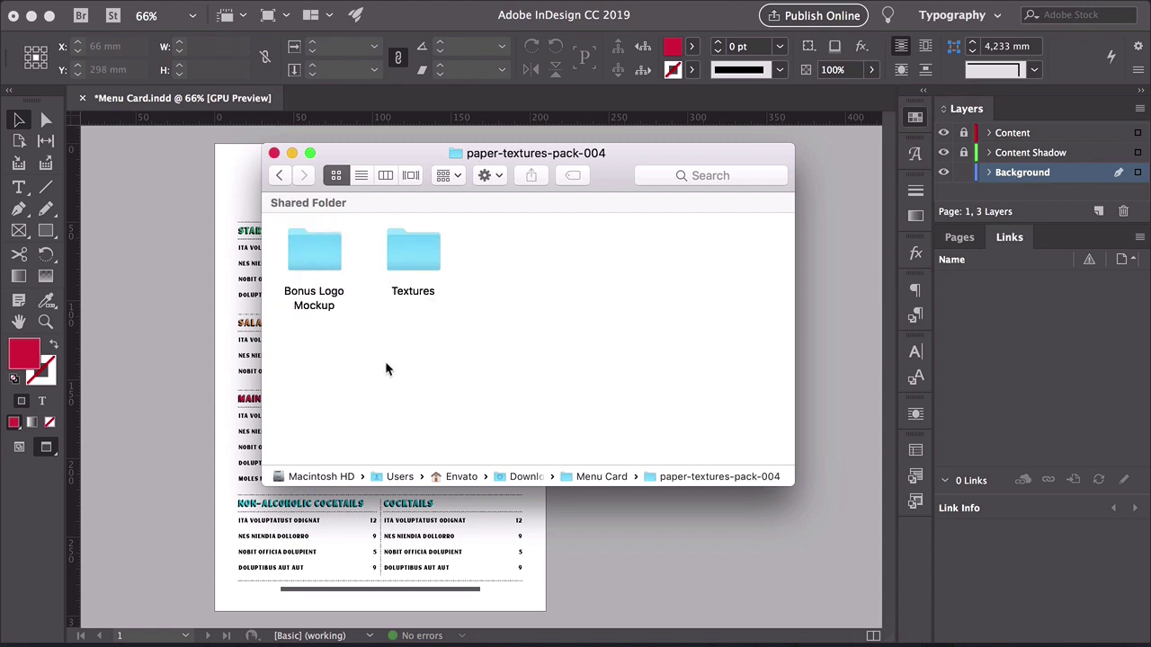
{"action": "double_click", "coordinate": [412, 250]}
{"action": "left_click_drag", "start_coordinate": [787, 241], "coordinate": [794, 265]}
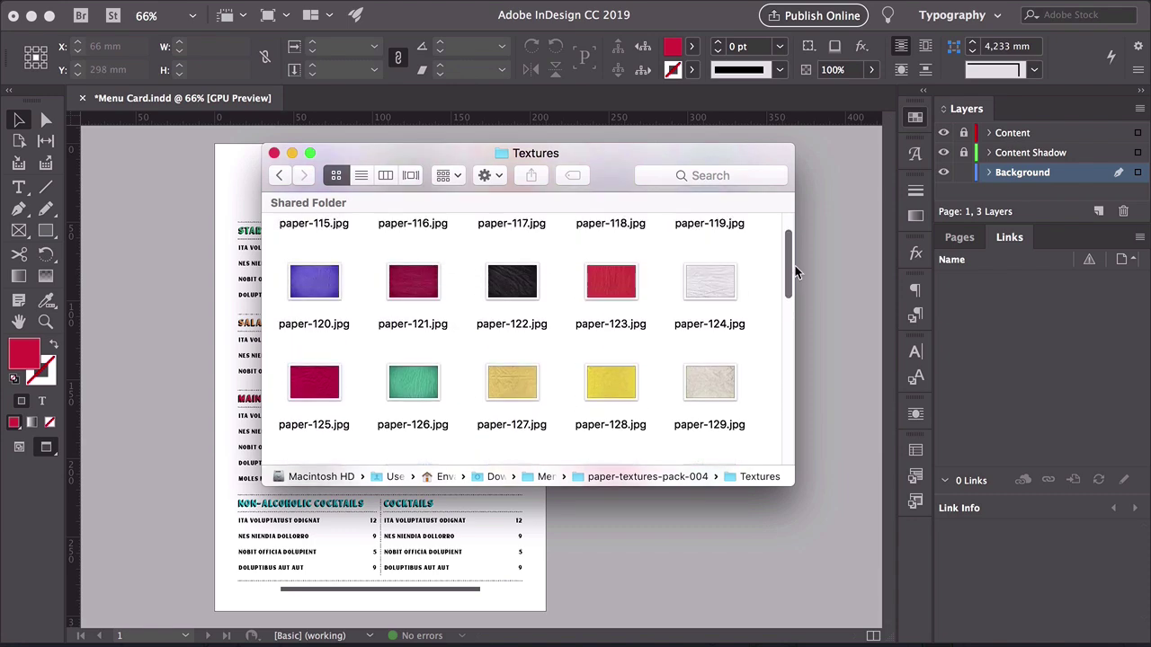
Preview paper-129.jpg and paper-141.jpg with Quick Look, then settle on paper-129.jpg
{"action": "left_click", "coordinate": [703, 372]}
{"action": "key", "text": "space"}
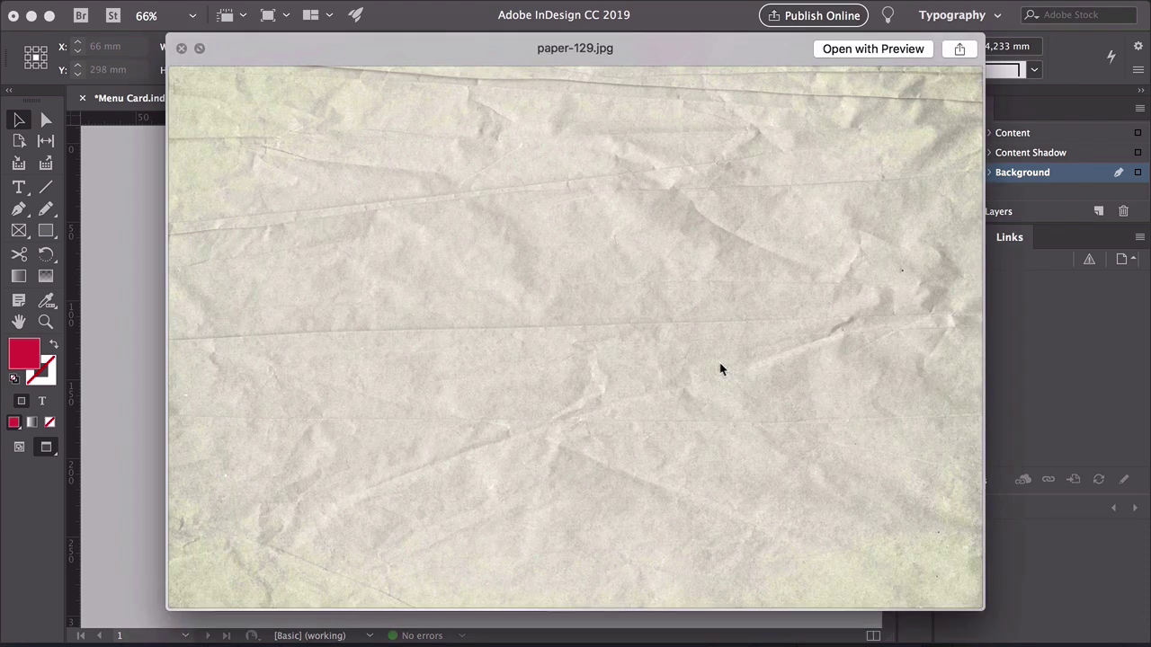
{"action": "key", "text": "space"}
{"action": "scroll", "coordinate": [790, 270], "scroll_direction": "up", "scroll_amount": 2}
{"action": "left_click_drag", "start_coordinate": [791, 244], "coordinate": [793, 353]}
{"action": "left_click", "coordinate": [406, 334]}
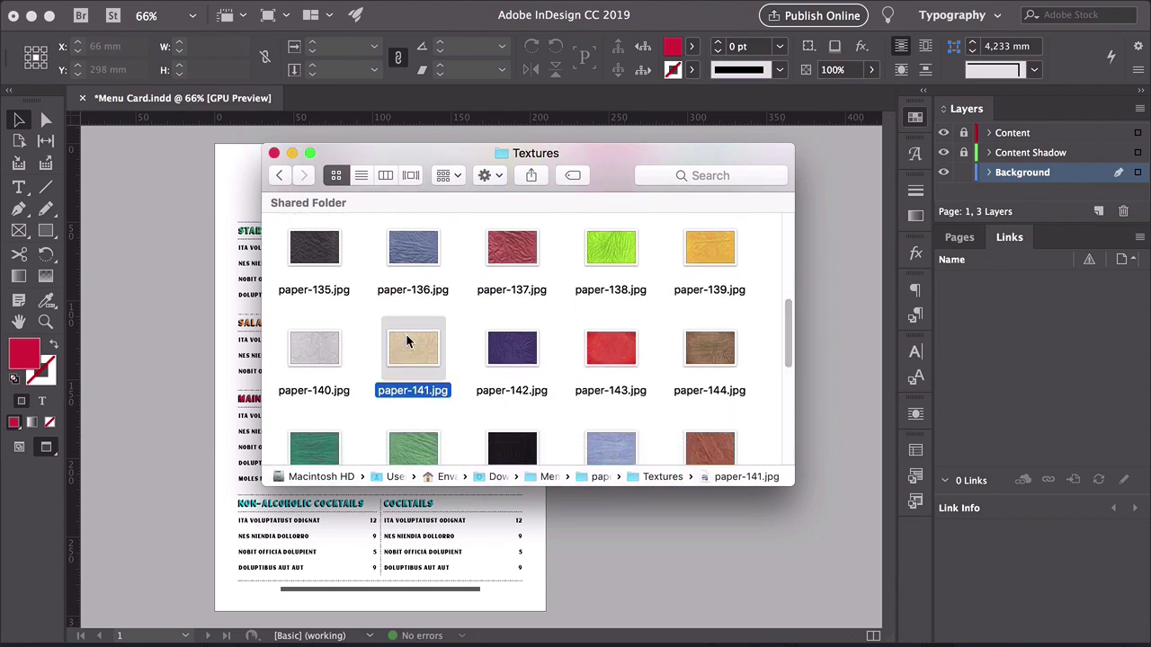
{"action": "key", "text": "space"}
{"action": "key", "text": "space"}
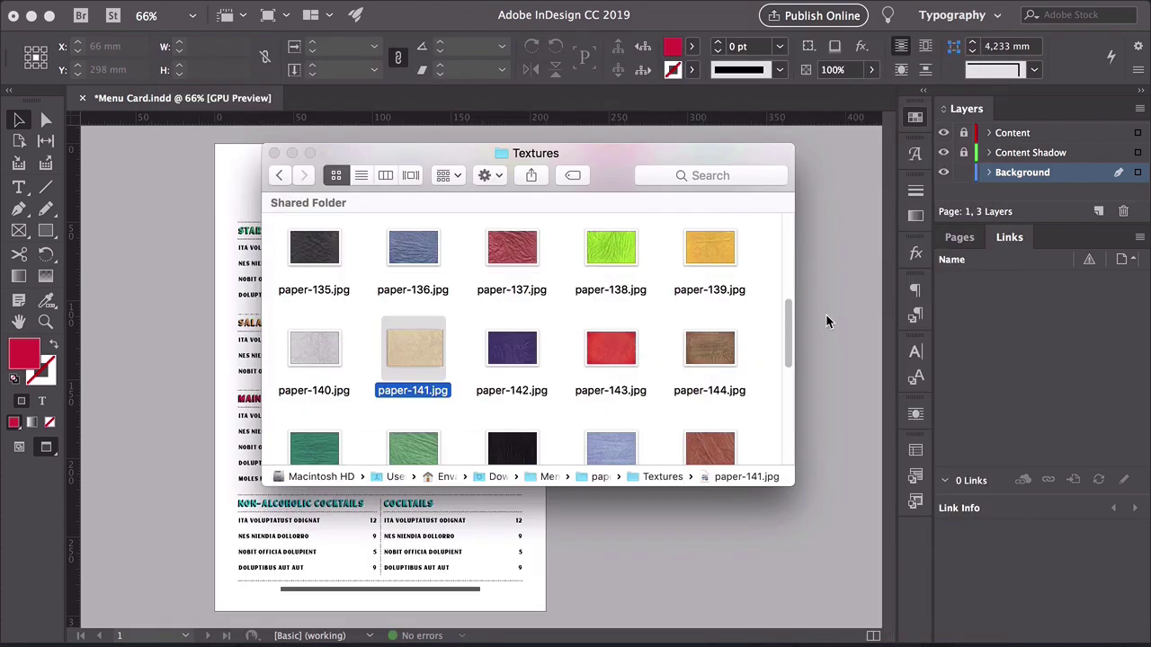
{"action": "left_click_drag", "start_coordinate": [788, 352], "coordinate": [730, 282]}
{"action": "left_click", "coordinate": [730, 282]}
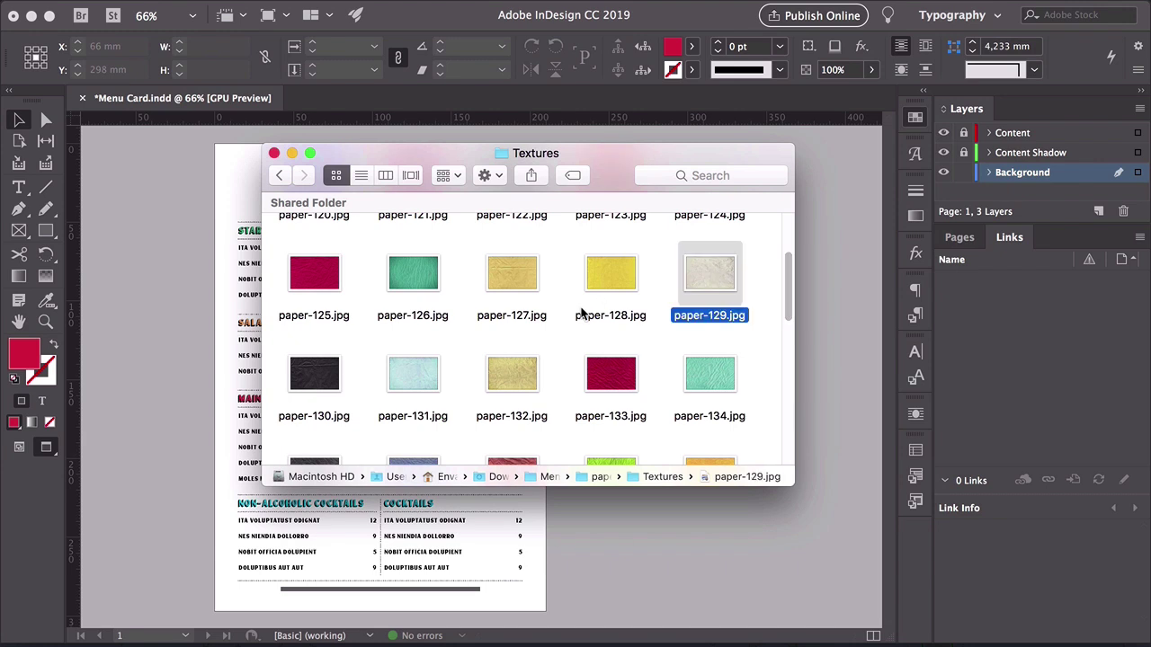
{"action": "left_click_drag", "start_coordinate": [515, 160], "coordinate": [905, 132]}
Drag paper-129.jpg into the menu document and place it at the page's top-left
{"action": "left_click_drag", "start_coordinate": [993, 230], "coordinate": [214, 142]}
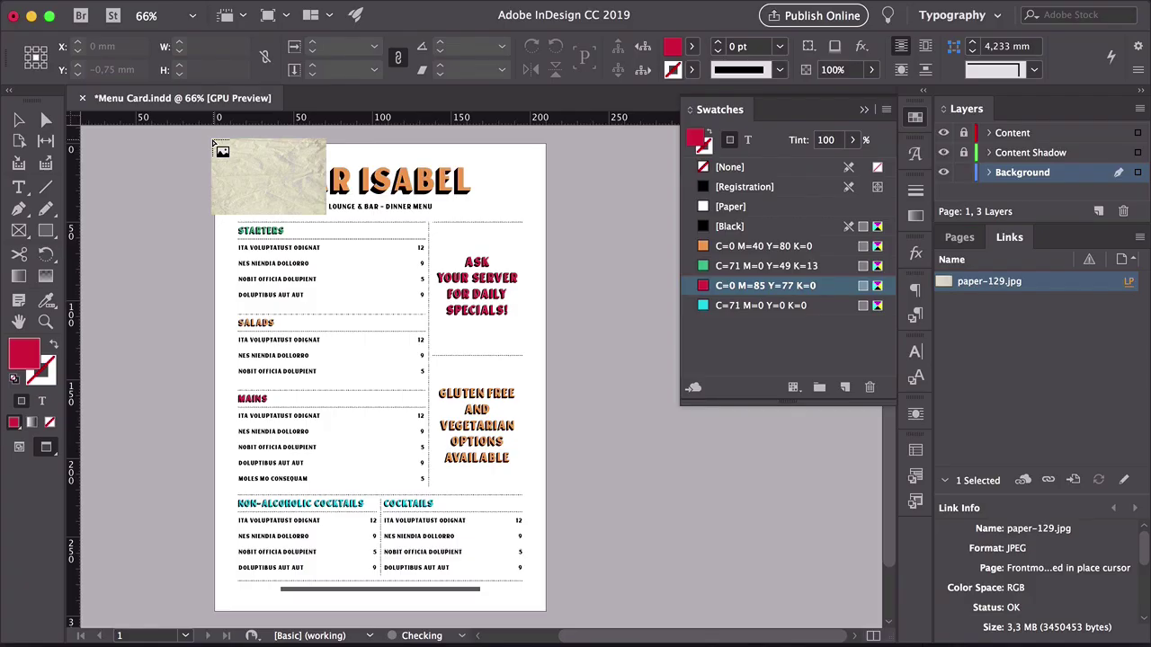
{"action": "left_click_drag", "start_coordinate": [214, 142], "coordinate": [568, 336]}
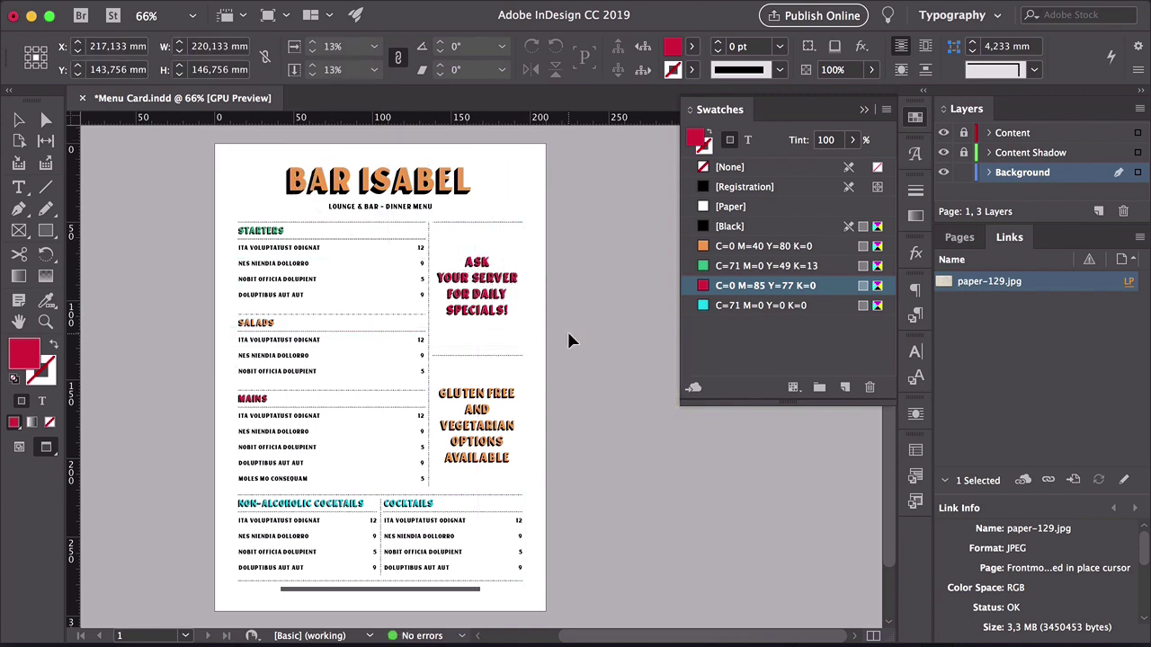
{"action": "key", "text": "super+minus"}
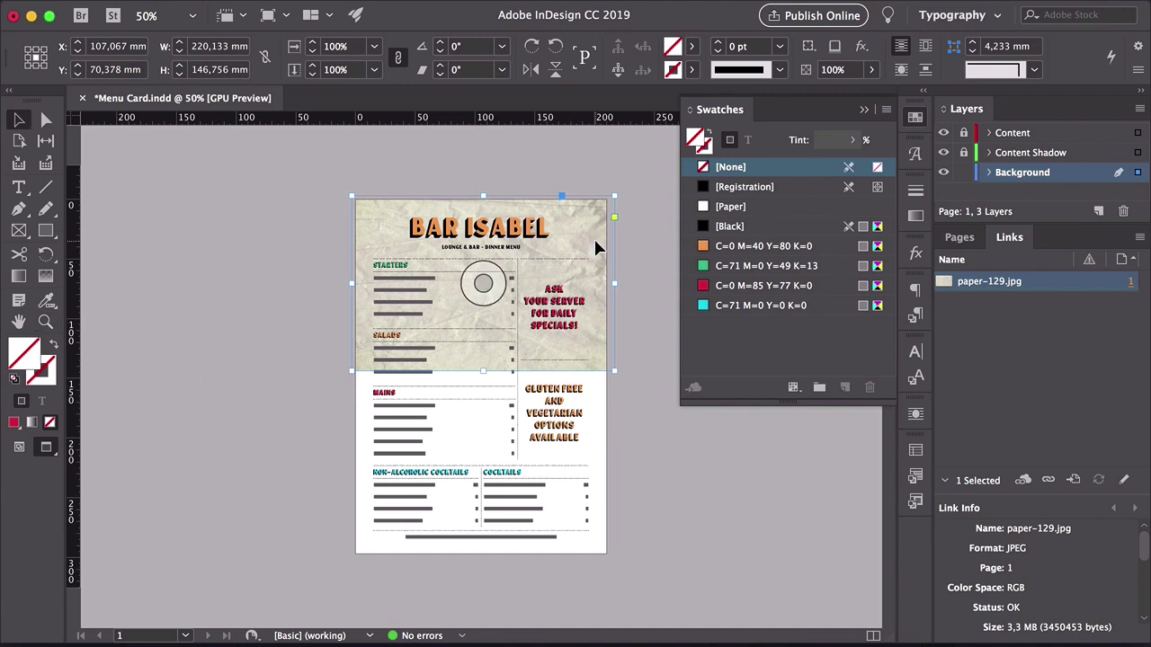
{"action": "left_click", "coordinate": [861, 113]}
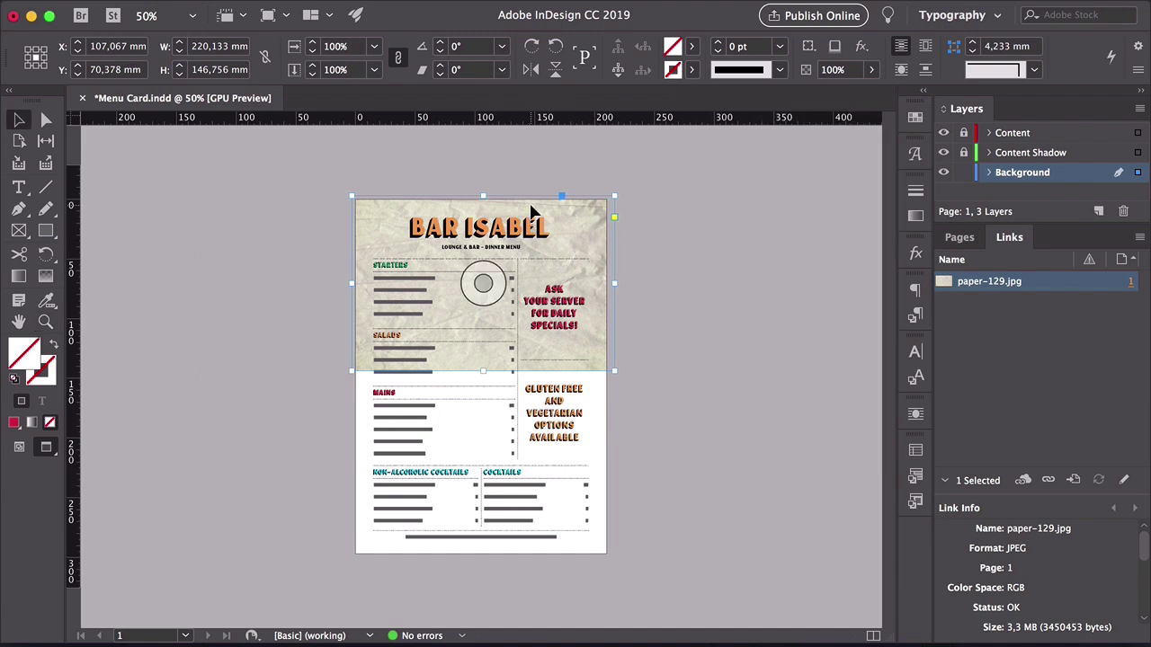
Rotate the texture -90° and stretch it to cover the whole page at 303 × 216 mm
{"action": "left_click_drag", "start_coordinate": [586, 169], "coordinate": [555, 355]}
{"action": "key", "text": "w"}
{"action": "left_click_drag", "start_coordinate": [438, 186], "coordinate": [395, 222]}
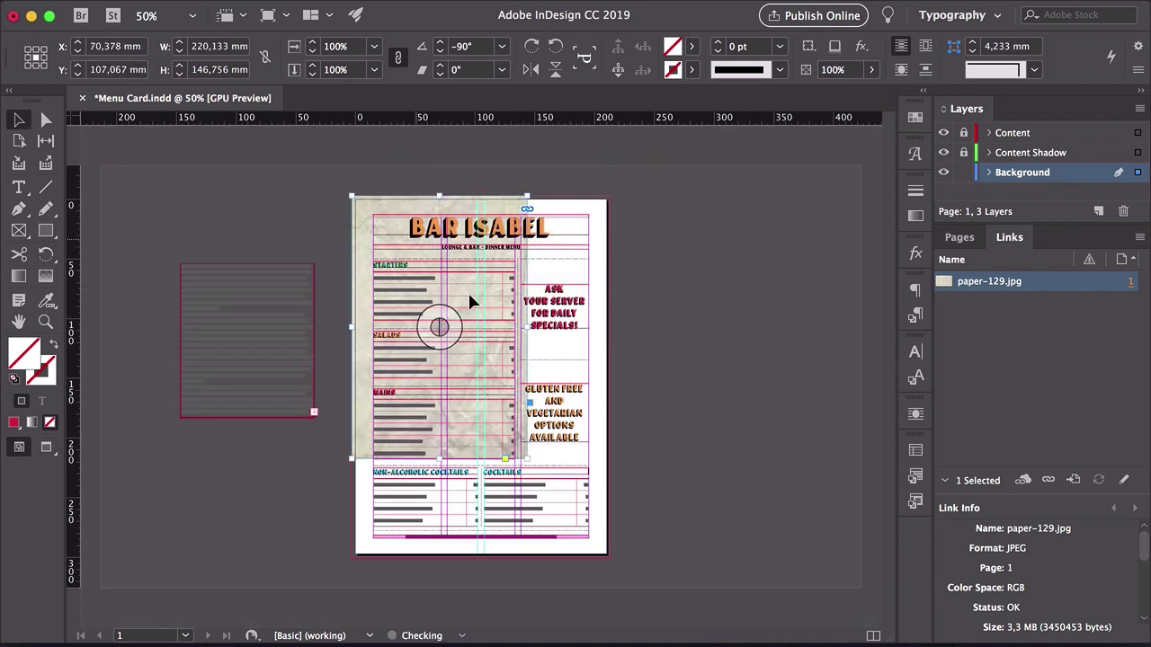
{"action": "left_click_drag", "start_coordinate": [526, 460], "coordinate": [610, 582]}
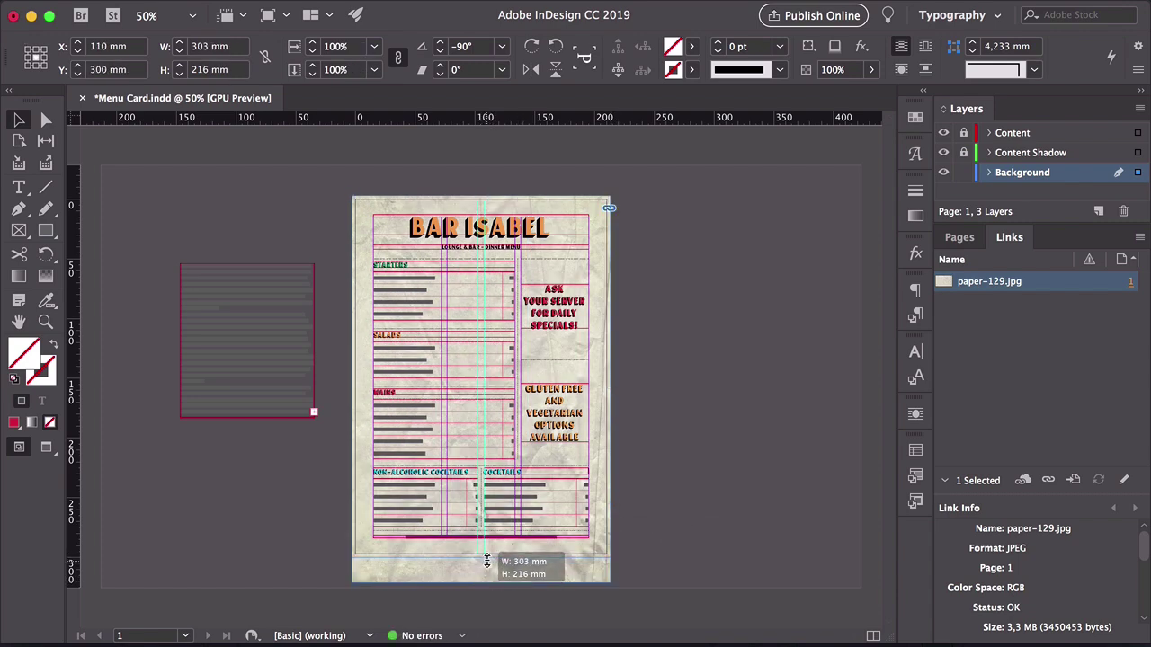
{"action": "left_click", "coordinate": [639, 493]}
{"action": "key", "text": "w"}
Lower the paper texture's opacity to 78%
{"action": "key", "text": "z"}
{"action": "left_click_drag", "start_coordinate": [437, 381], "coordinate": [603, 451]}
{"action": "key", "text": "v"}
{"action": "key", "text": "super+a"}
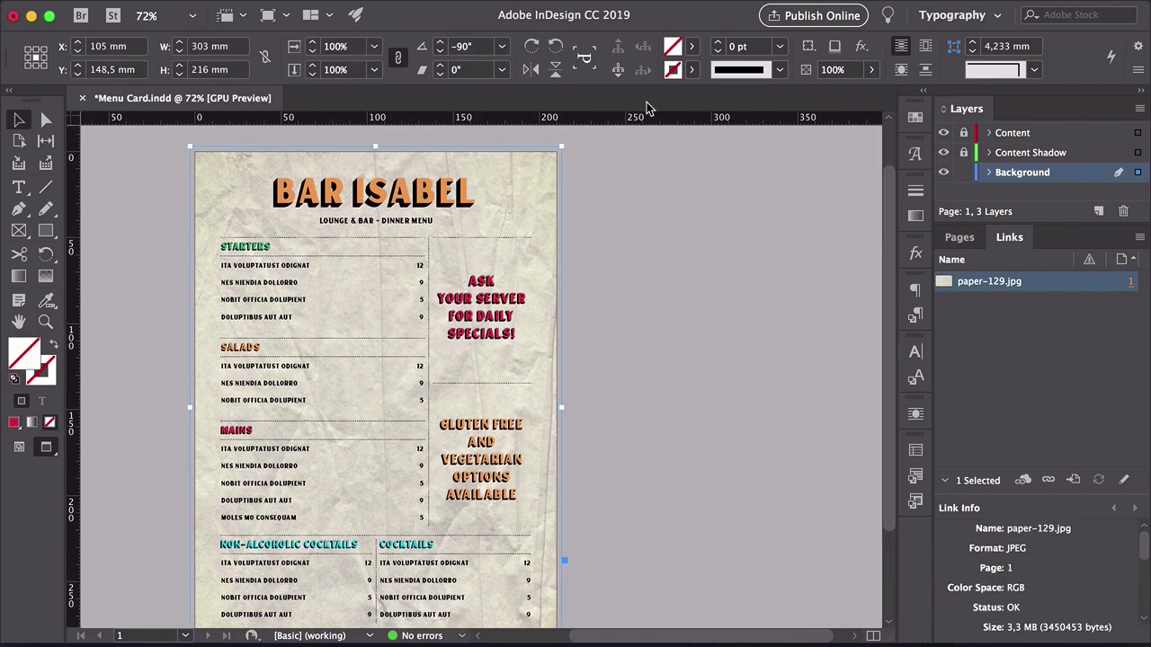
{"action": "left_click", "coordinate": [871, 69]}
{"action": "left_click_drag", "start_coordinate": [865, 95], "coordinate": [858, 94]}
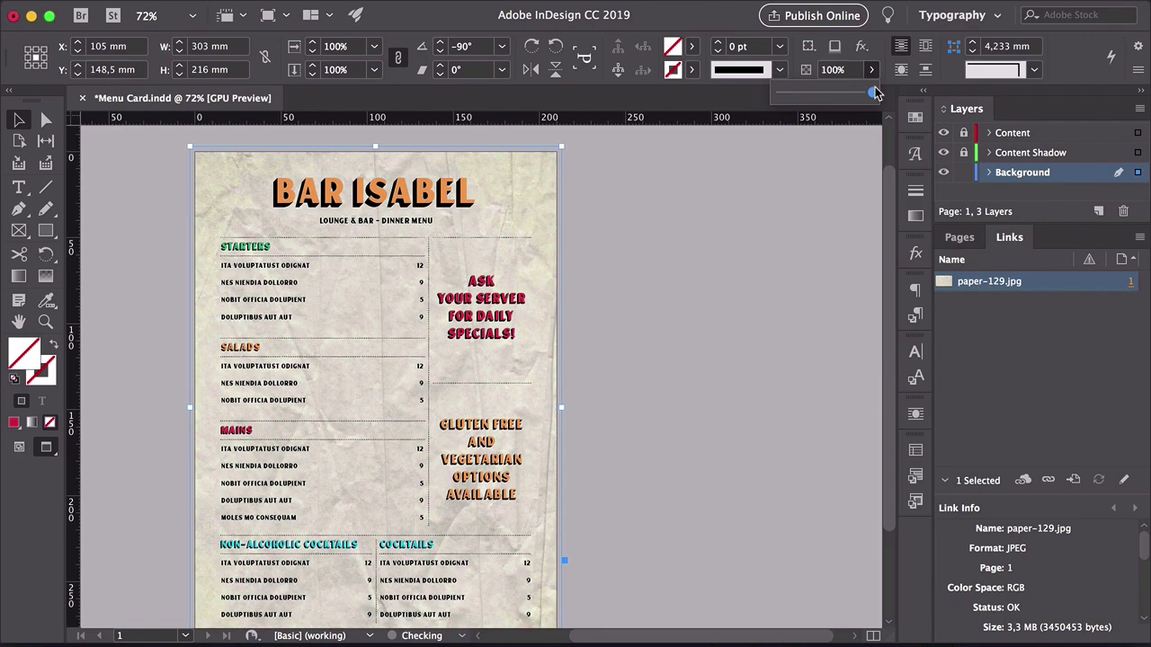
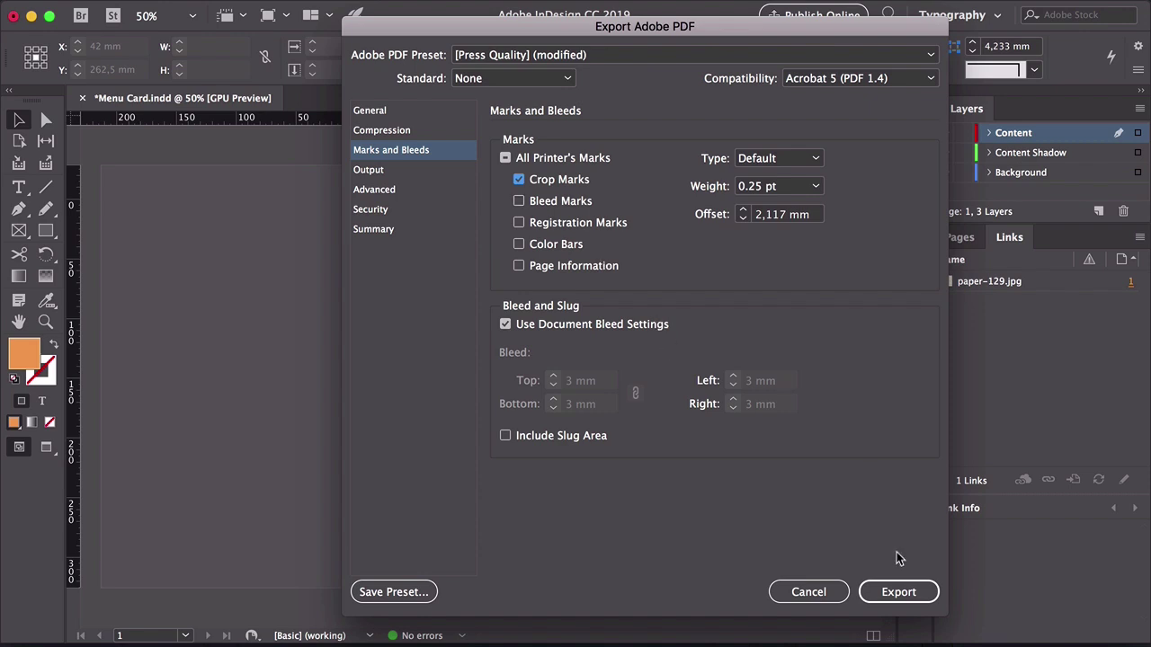
Export the Bar Isabel menu card as Menu Card.pdf using Press Quality with crop marks
{"action": "left_click", "coordinate": [898, 591]}
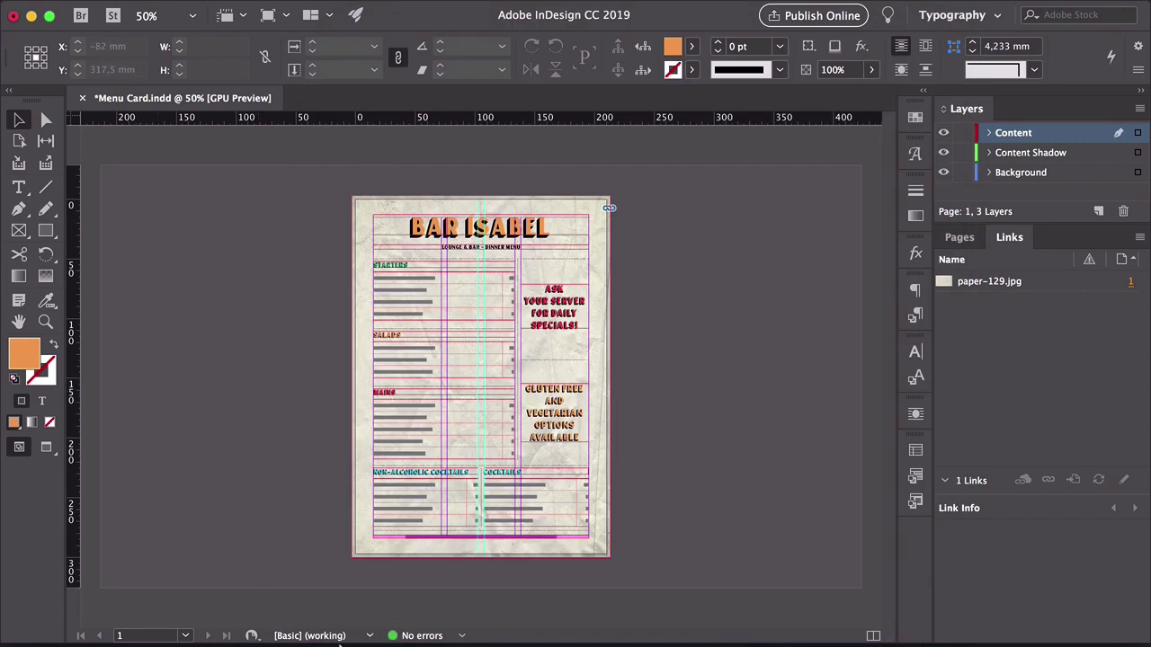
In Finder, move Menu Card.pdf beside the folders and Quick Look it, then return to InDesign
{"action": "left_click", "coordinate": [347, 629]}
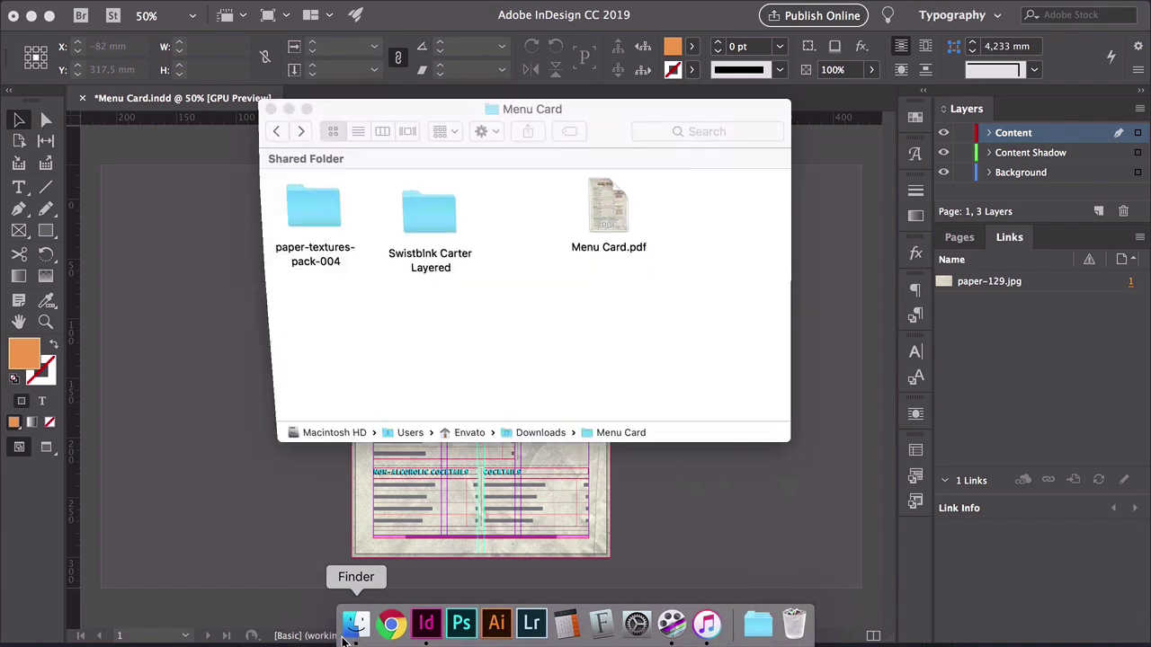
{"action": "left_click_drag", "start_coordinate": [604, 212], "coordinate": [526, 214]}
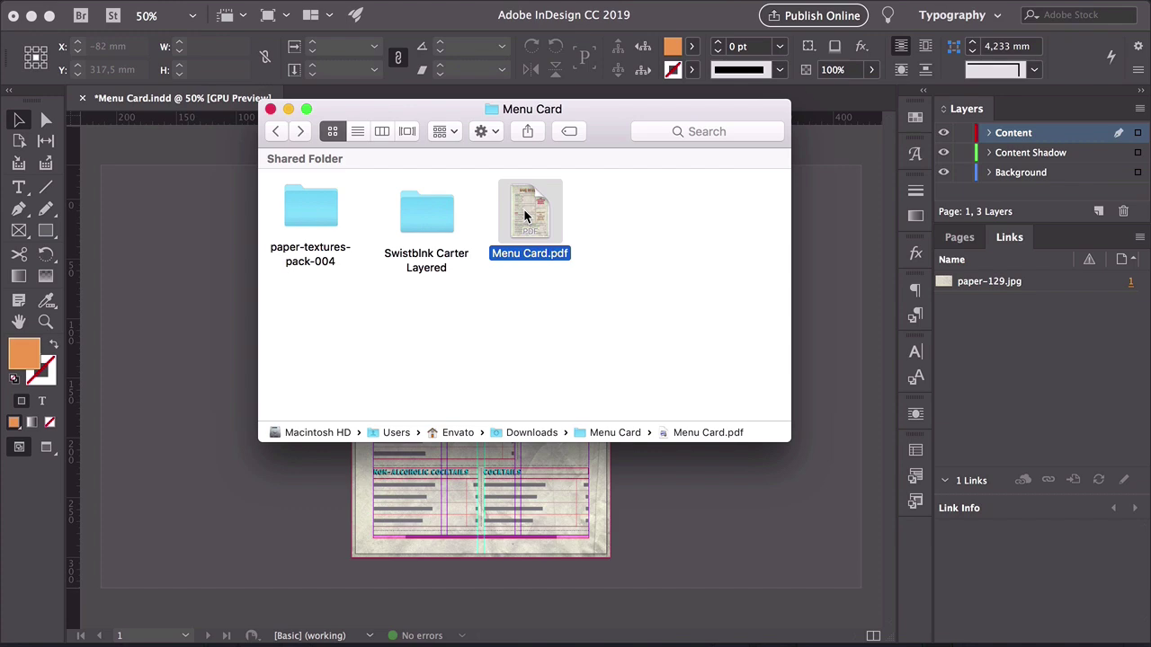
{"action": "key", "text": "space"}
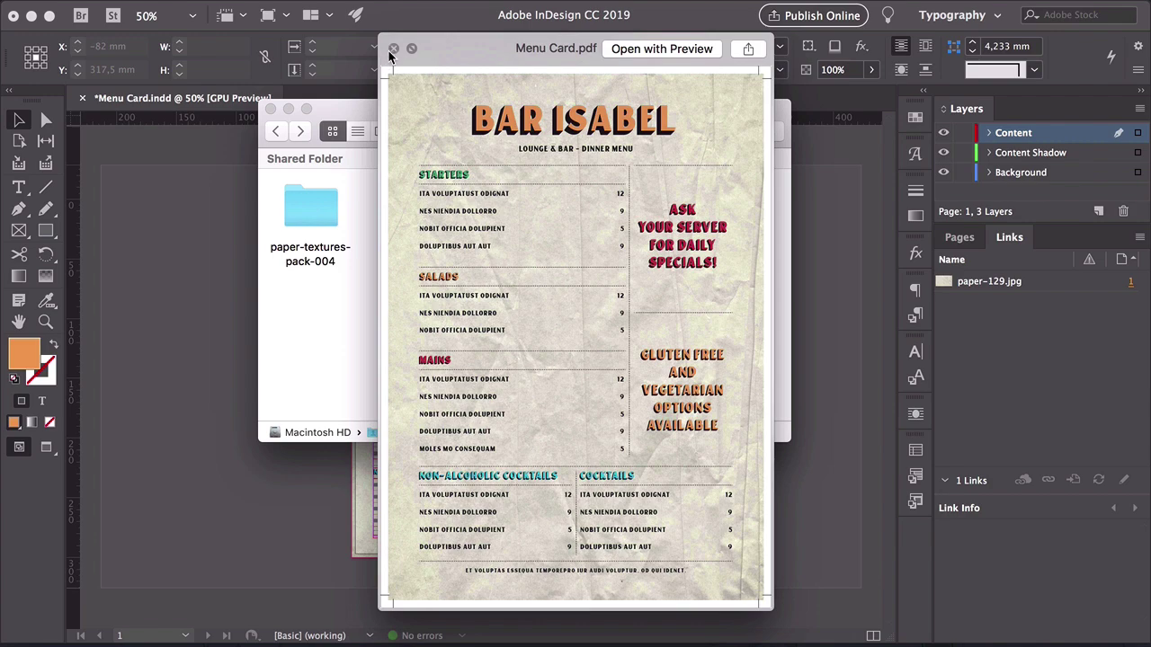
{"action": "left_click", "coordinate": [393, 48]}
{"action": "key", "text": "super+Tab"}
Zoom in and stretch the paper-129.jpg background frame past the page's corner and top edge
{"action": "key", "text": "z"}
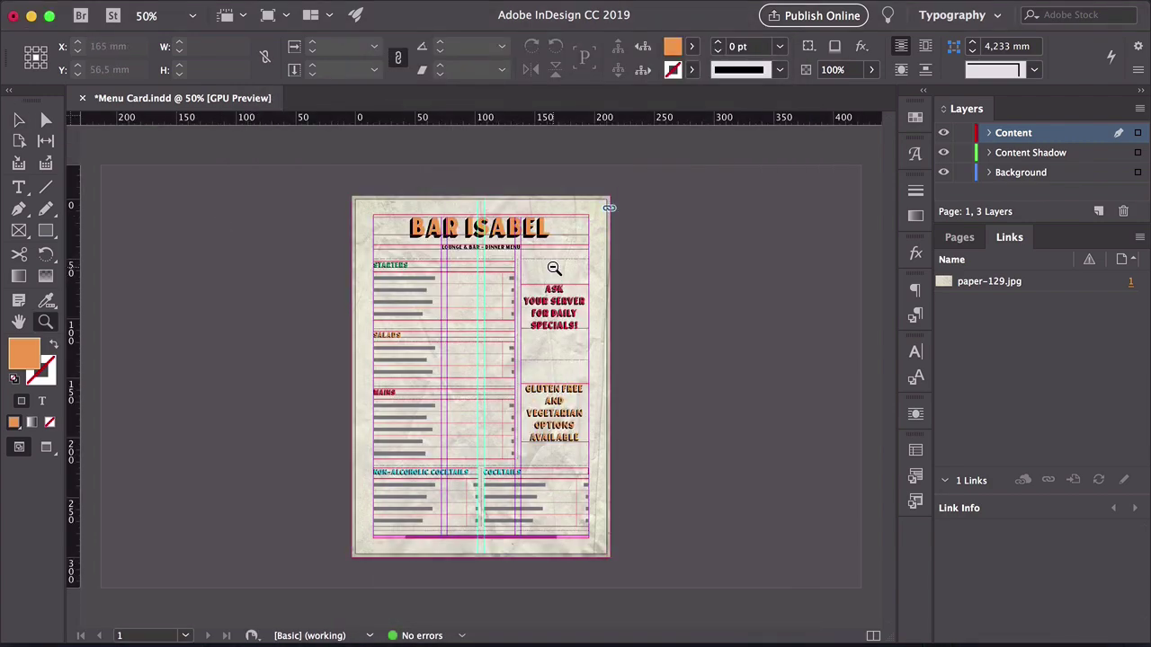
{"action": "left_click", "coordinate": [554, 268]}
{"action": "key", "text": "v"}
{"action": "left_click", "coordinate": [619, 162]}
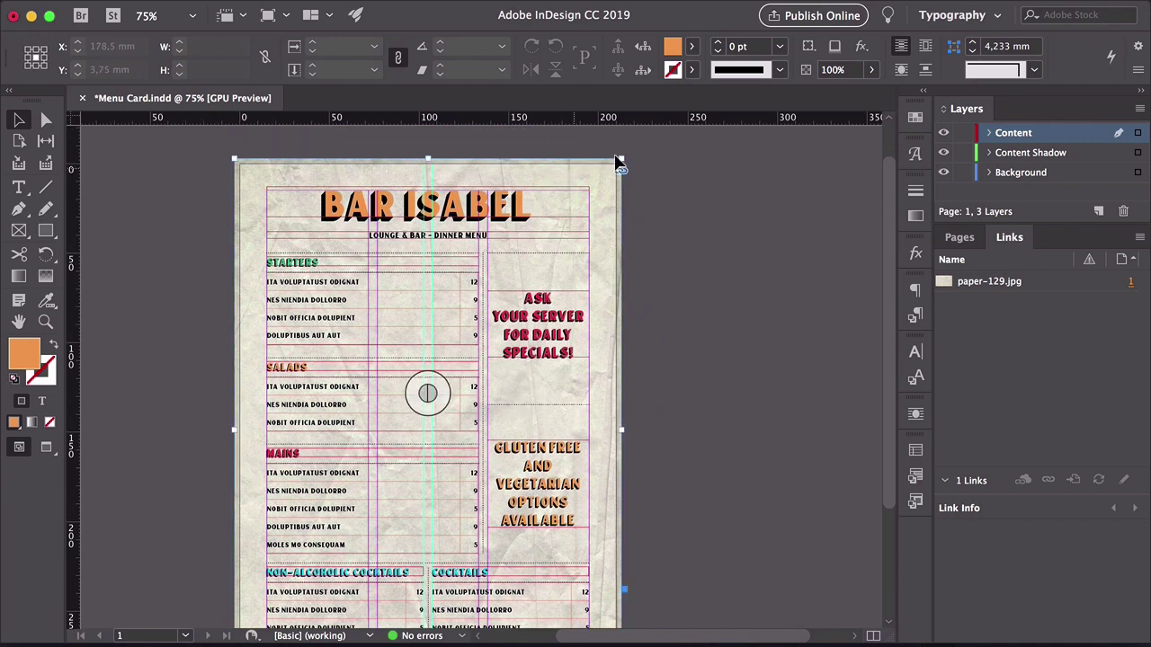
{"action": "left_click", "coordinate": [619, 162]}
{"action": "mouse_move", "coordinate": [616, 162]}
{"action": "left_mouse_down"}
{"action": "mouse_move", "coordinate": [610, 183]}
{"action": "mouse_move", "coordinate": [617, 164]}
{"action": "left_mouse_up"}
{"action": "left_click_drag", "start_coordinate": [428, 164], "coordinate": [429, 168]}
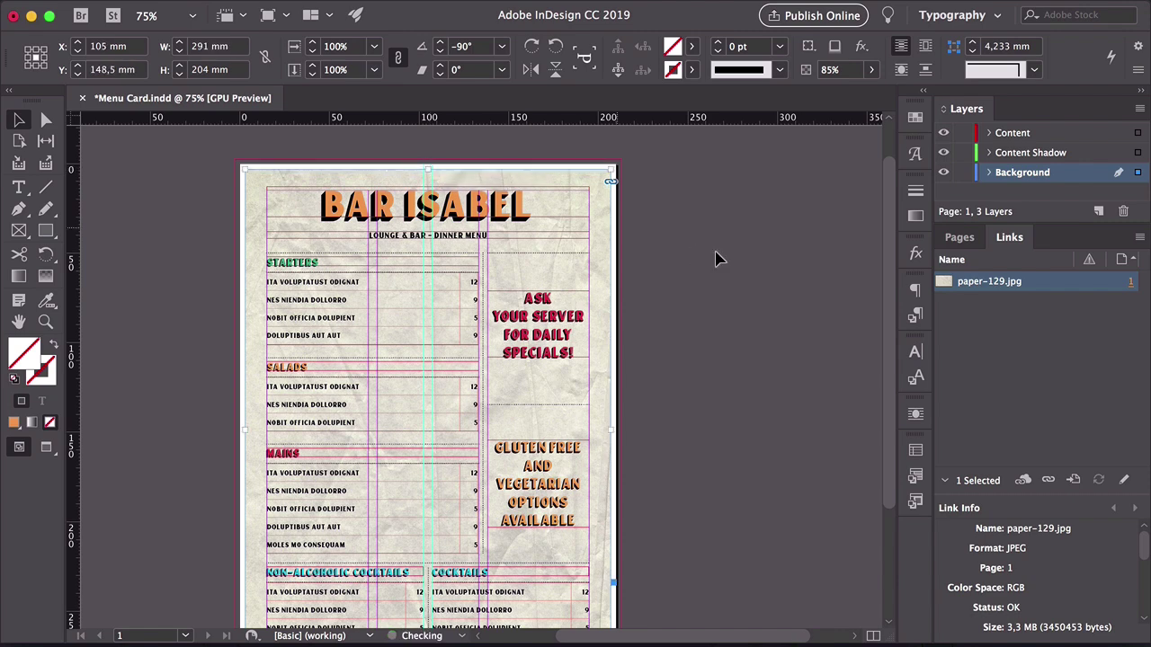
Switch to Preview mode and zoom out to view the whole card, undoing any accidental moves
{"action": "left_click", "coordinate": [715, 259]}
{"action": "key", "text": "w"}
{"action": "key", "text": "z"}
{"action": "left_click_drag", "start_coordinate": [710, 267], "coordinate": [679, 274]}
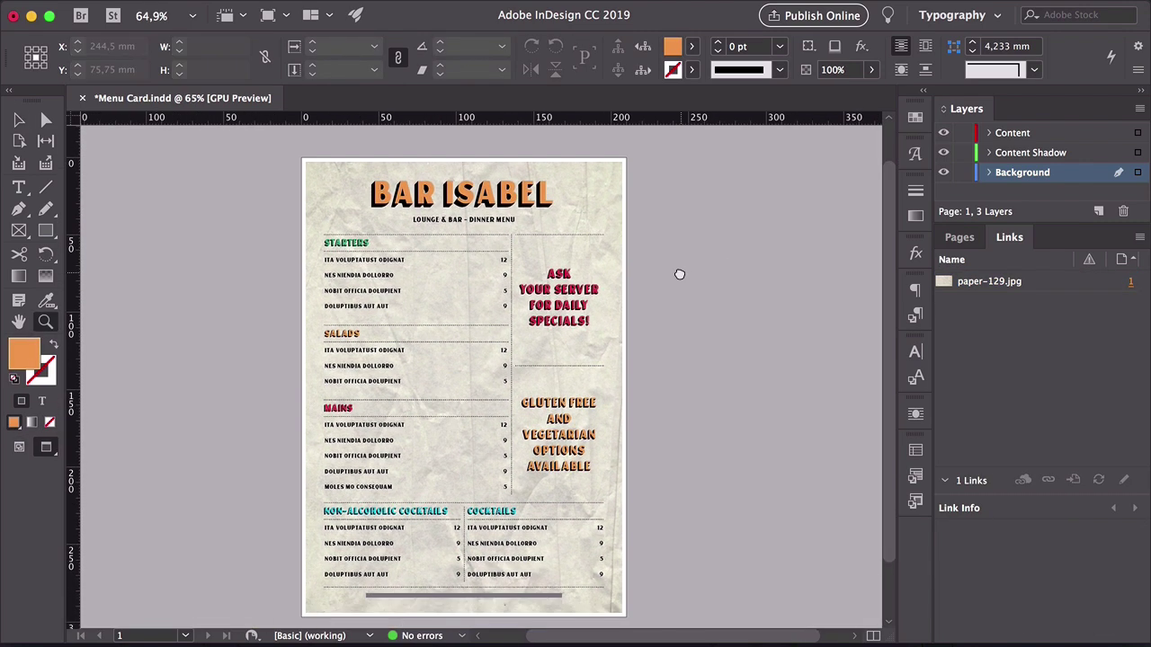
{"action": "key", "text": "v"}
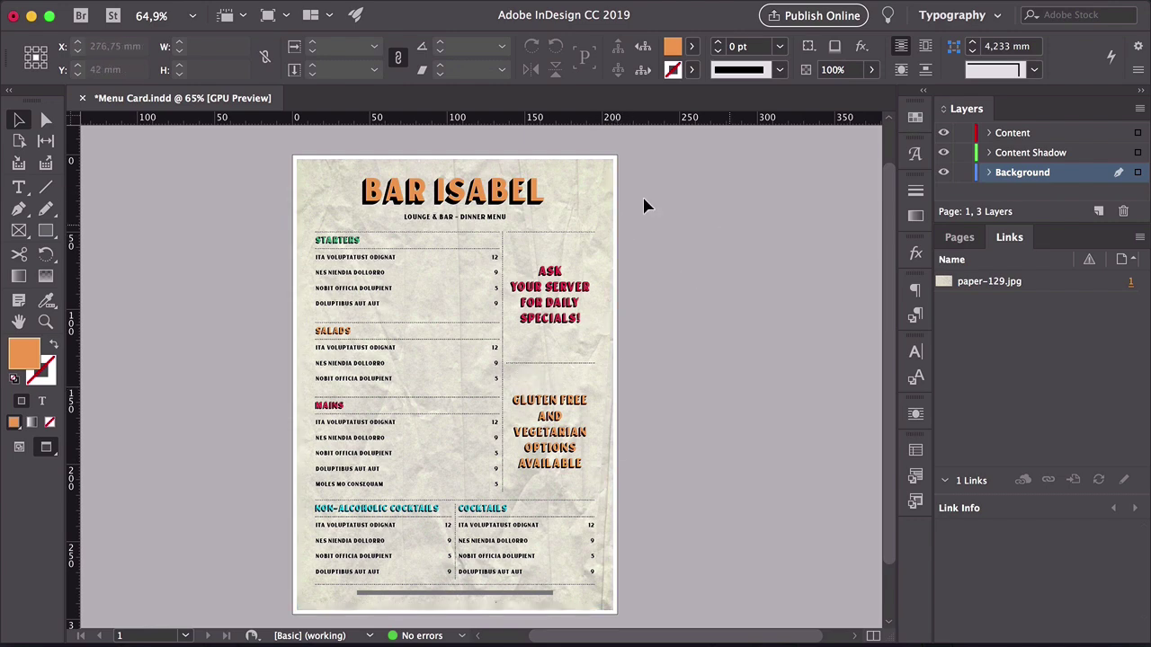
{"action": "left_click_drag", "start_coordinate": [319, 179], "coordinate": [417, 171]}
{"action": "key", "text": "ctrl+z"}
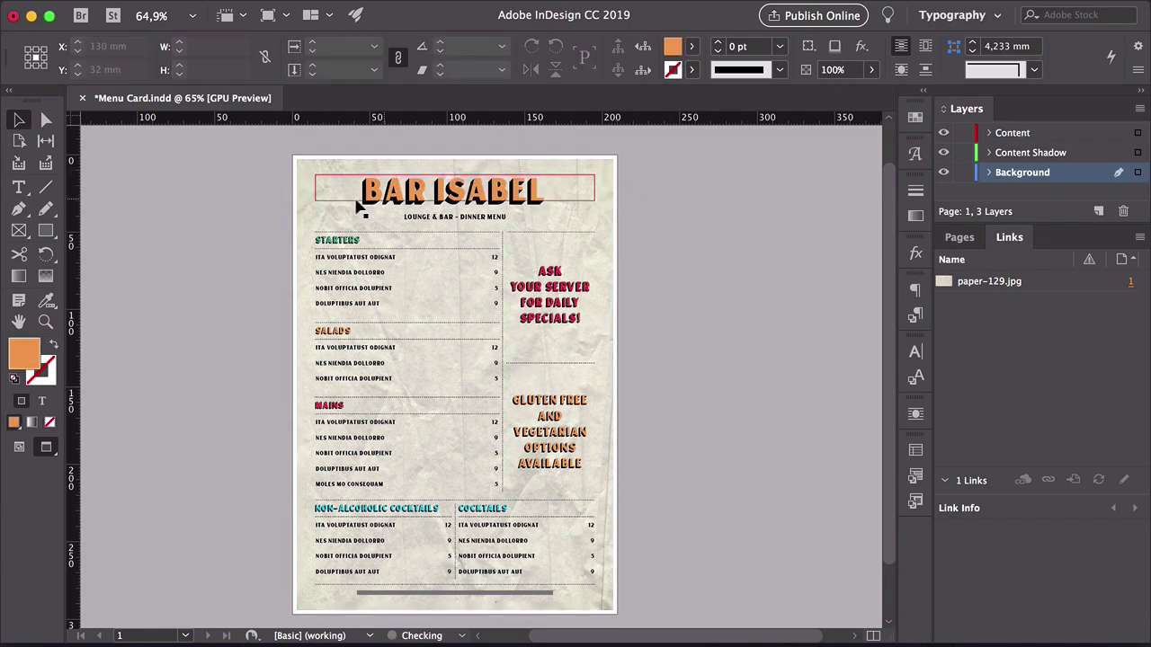
{"action": "left_click_drag", "start_coordinate": [303, 200], "coordinate": [690, 232]}
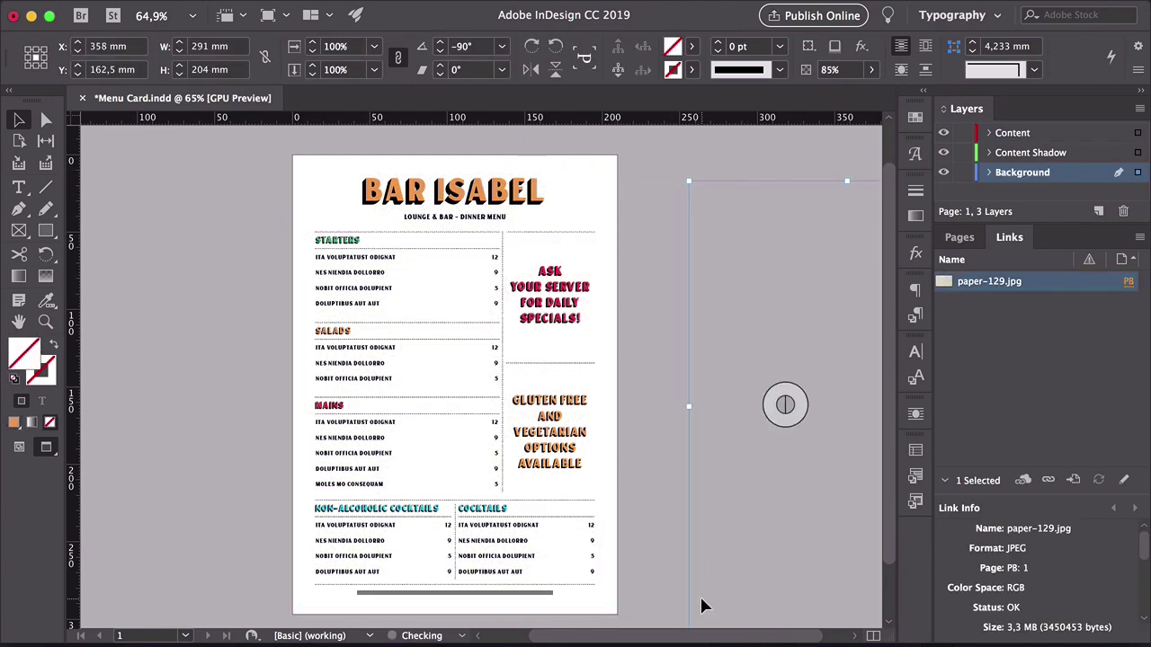
{"action": "key", "text": "ctrl+z"}
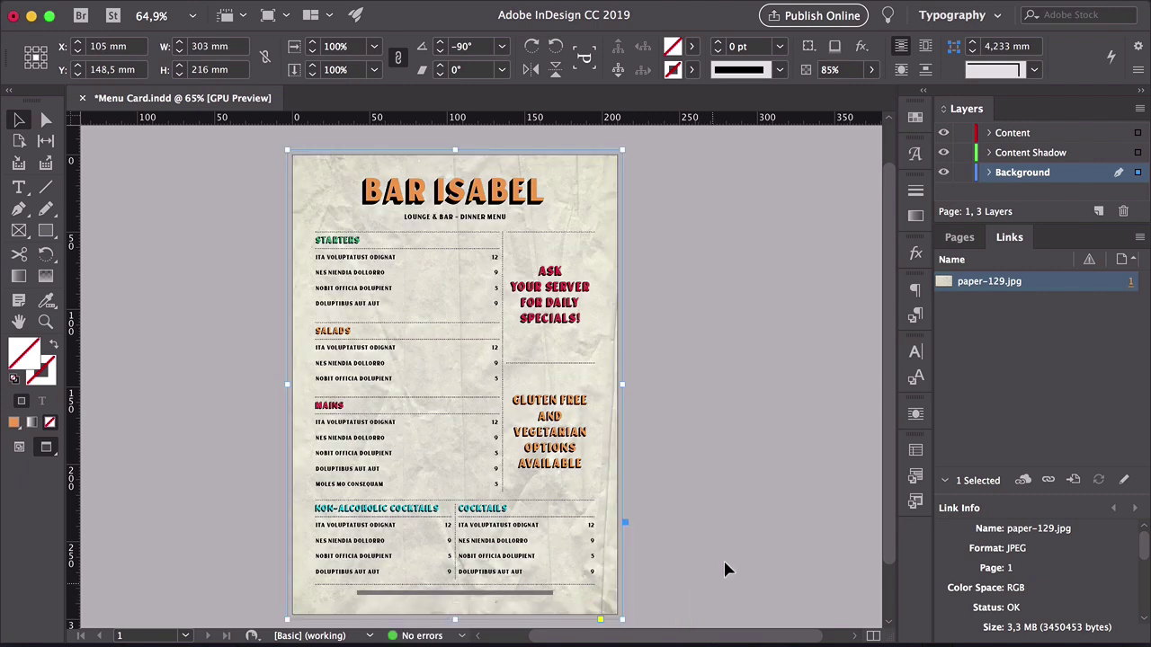
{"action": "left_click", "coordinate": [755, 491]}
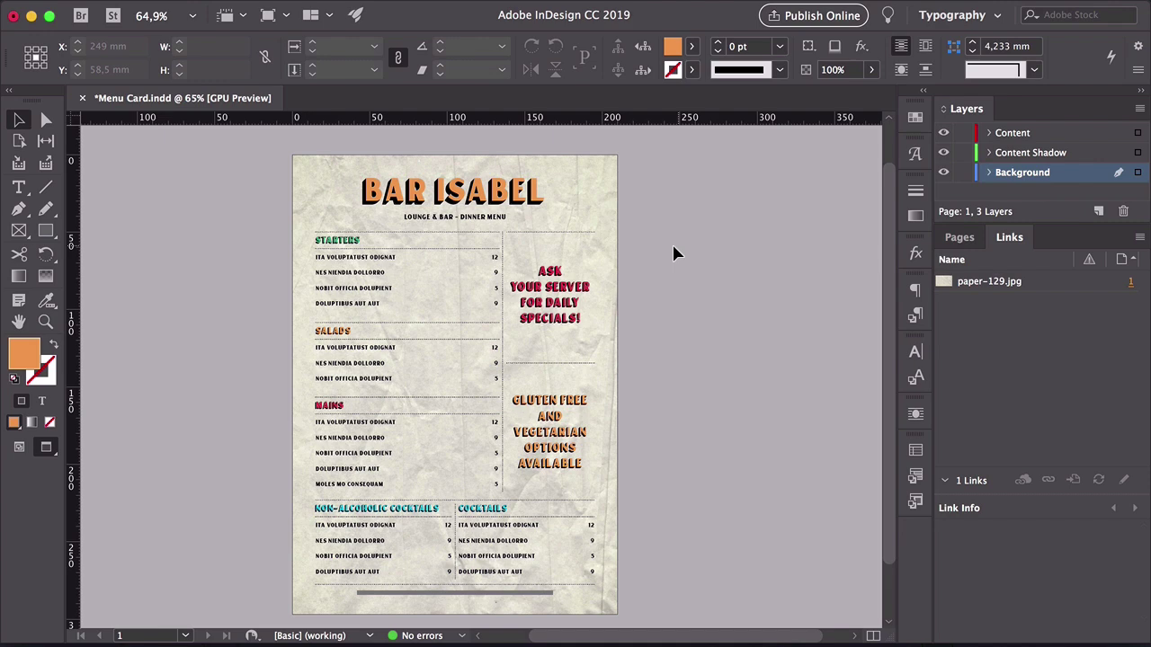
Start packaging the document from the File menu and save it first
{"action": "left_click", "coordinate": [151, 10]}
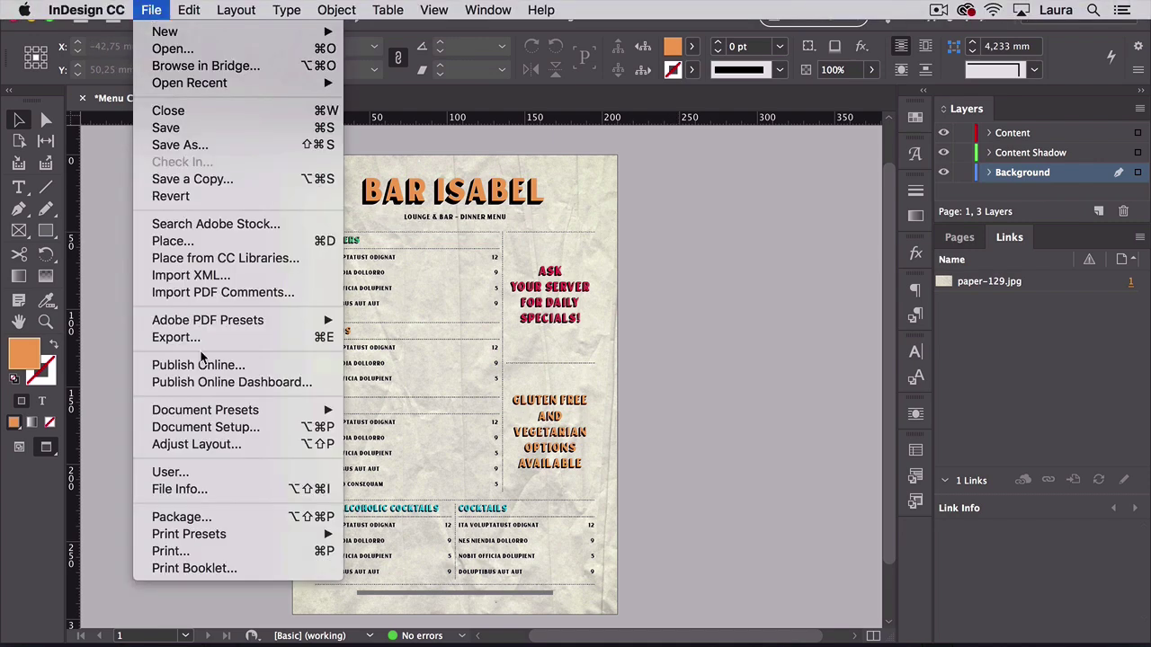
{"action": "left_click", "coordinate": [227, 517]}
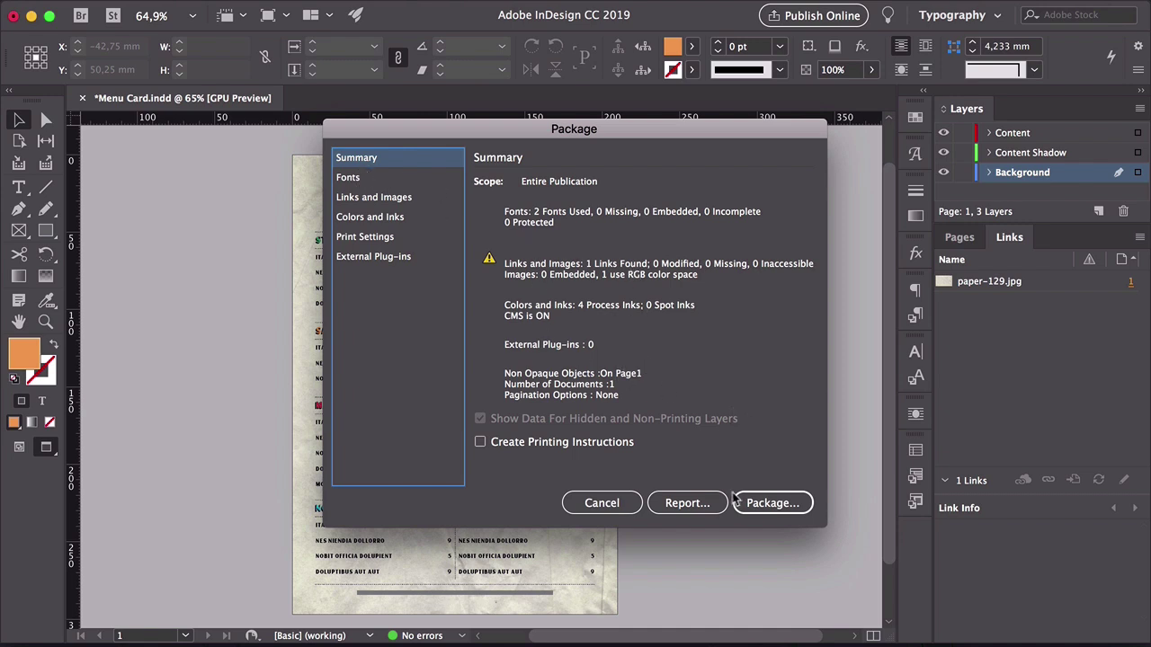
{"action": "left_click", "coordinate": [797, 504]}
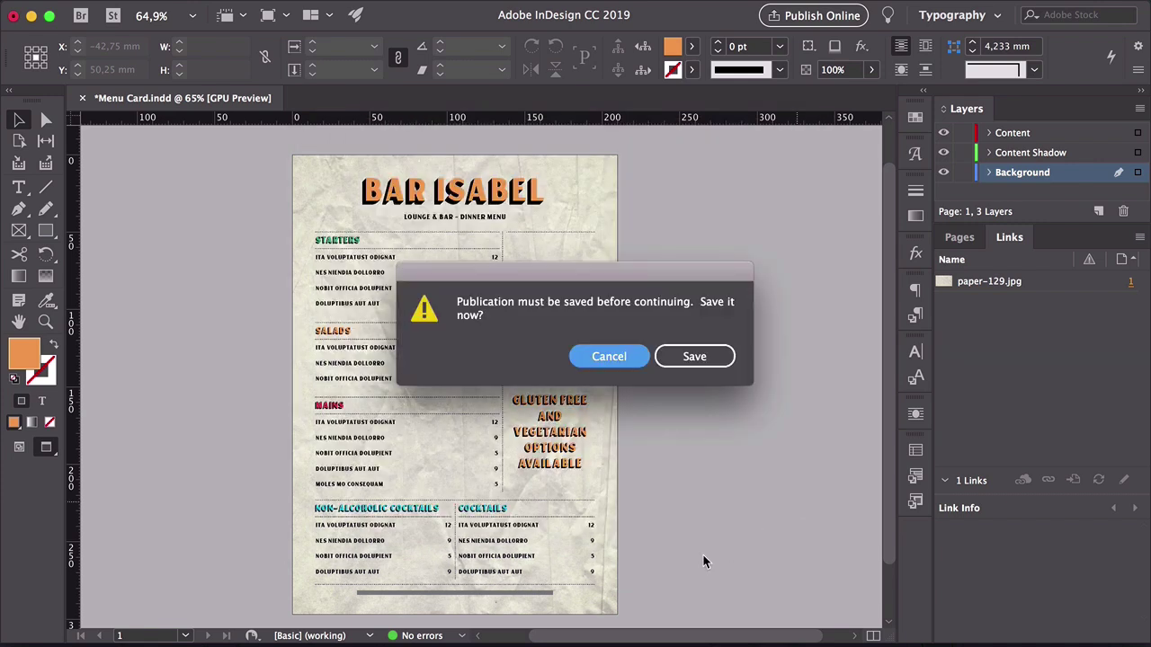
{"action": "left_click", "coordinate": [692, 356]}
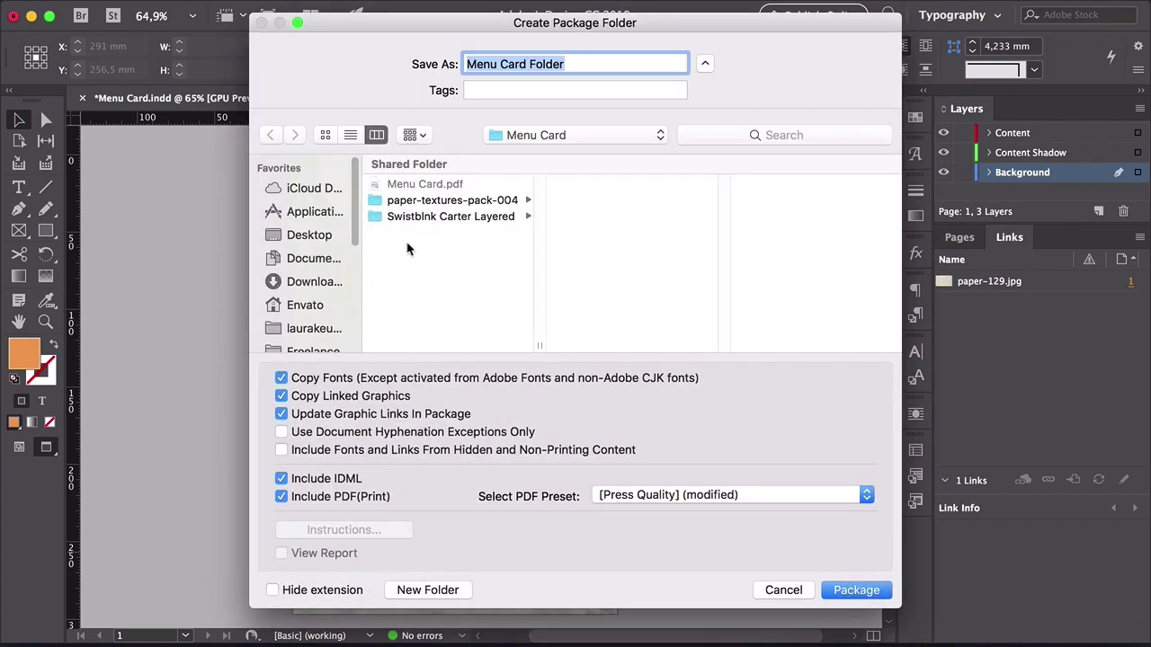
Name the package Menu Card Template Folder, create it and accept the font copying warning
{"action": "left_click", "coordinate": [578, 64]}
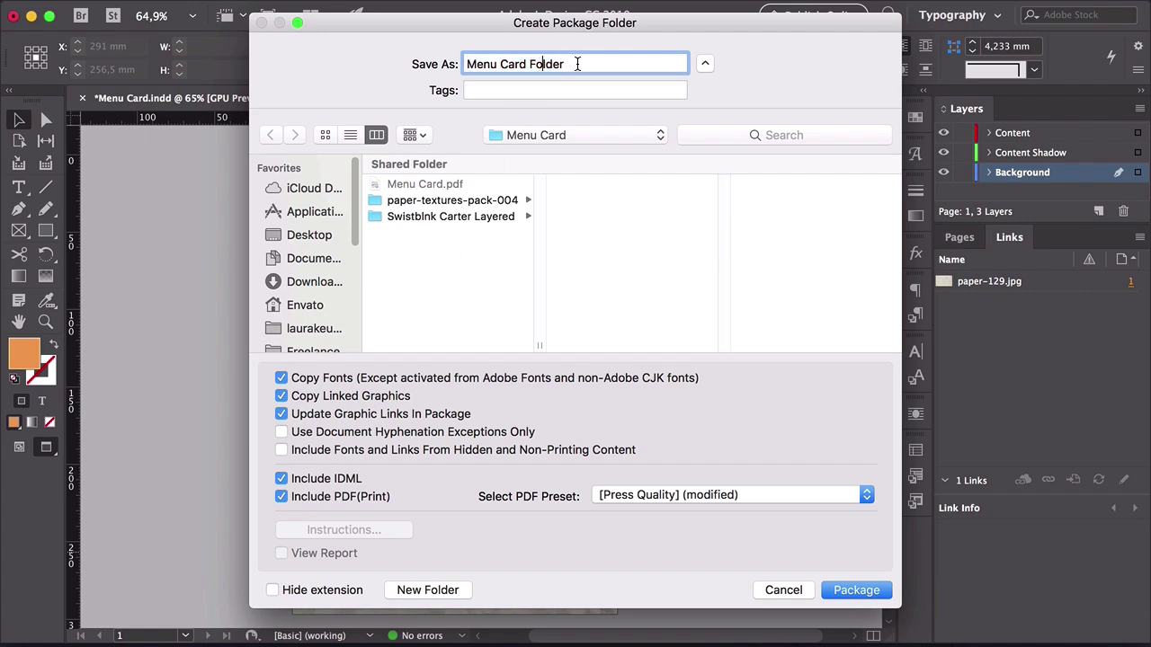
{"action": "left_click", "coordinate": [532, 64]}
{"action": "type", "text": "Template"}
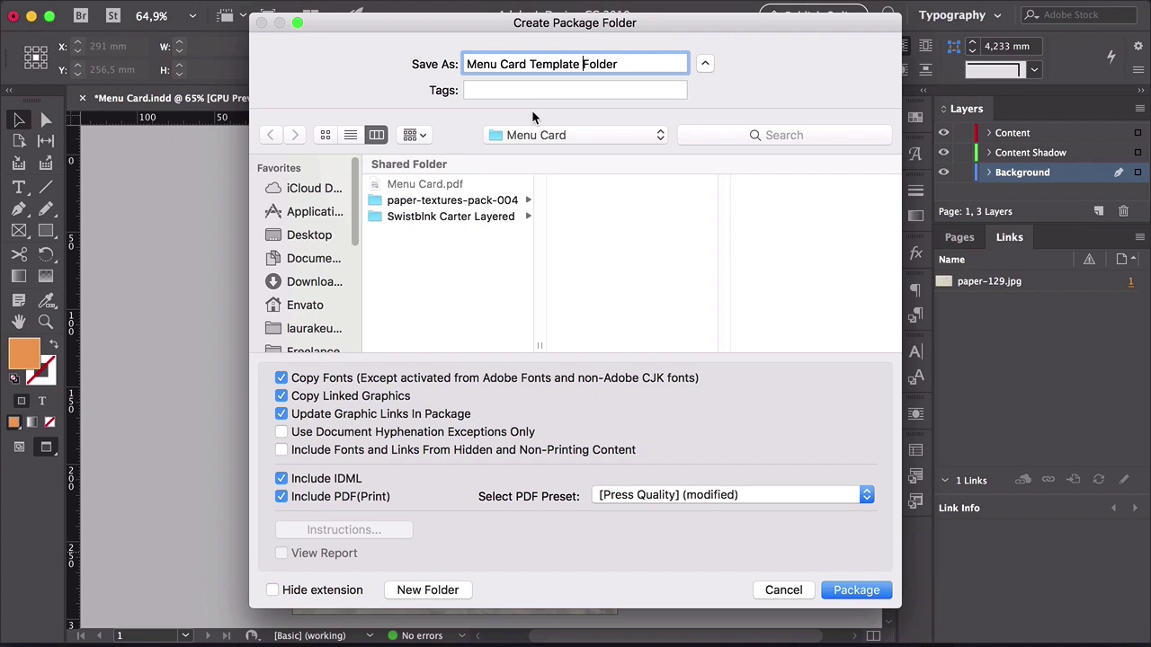
{"action": "left_click", "coordinate": [855, 589]}
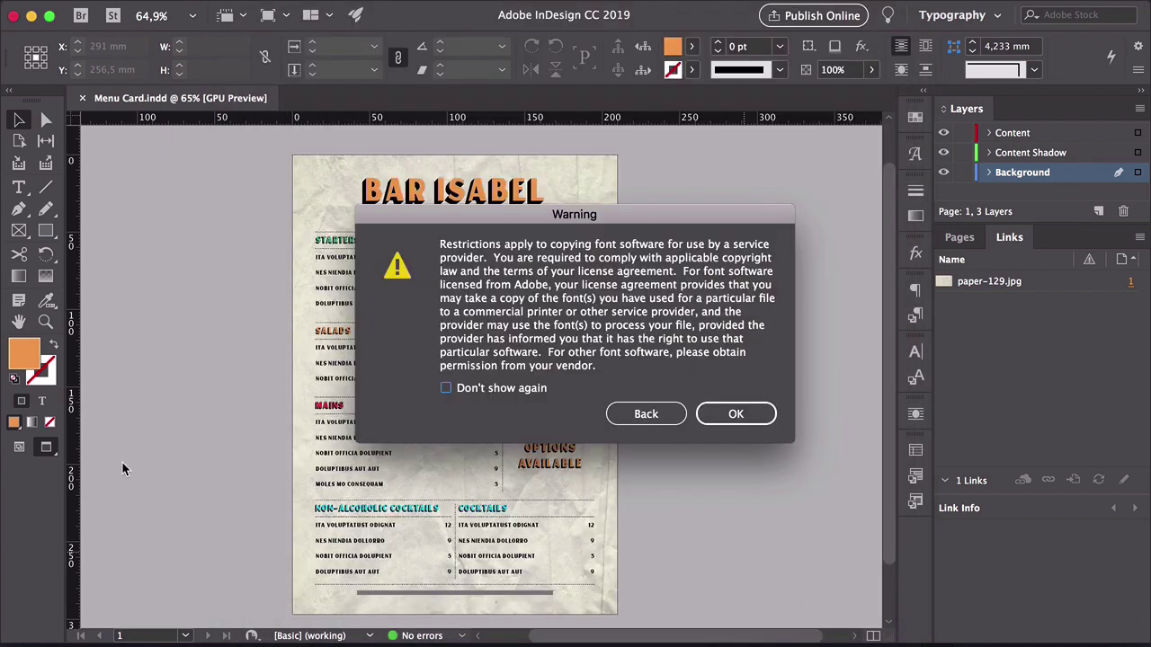
{"action": "left_click", "coordinate": [730, 414]}
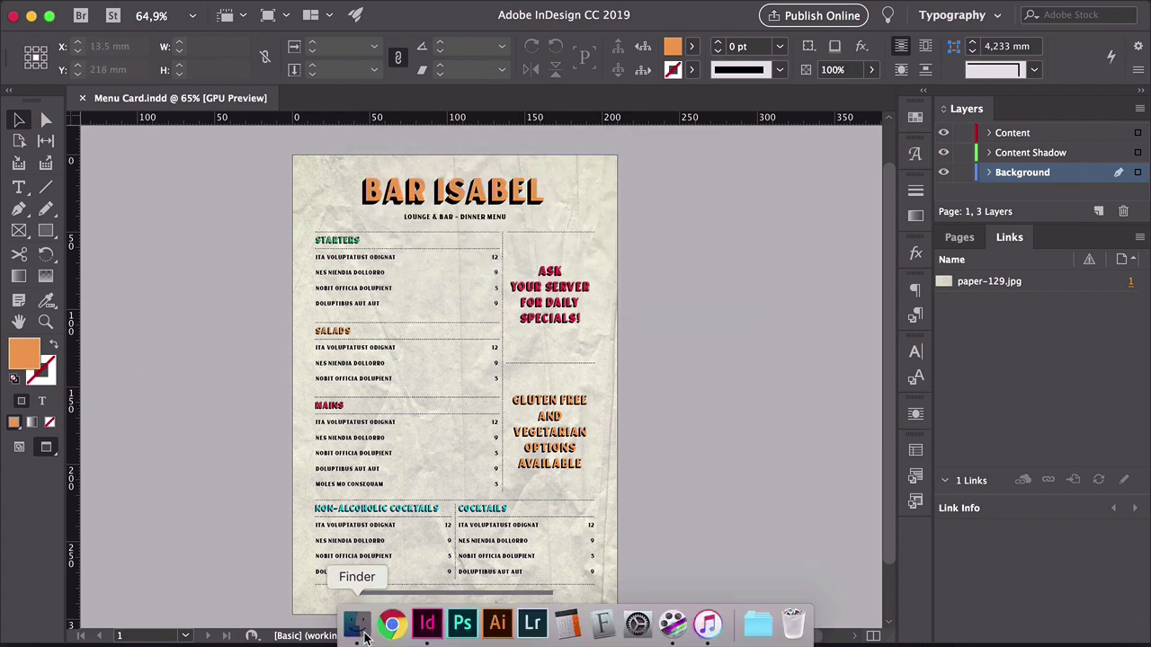
Open Menu Card Template Folder in Finder and preview the packaged Menu Card.pdf and Menu Card.indd
{"action": "left_click", "coordinate": [357, 640]}
{"action": "double_click", "coordinate": [708, 209]}
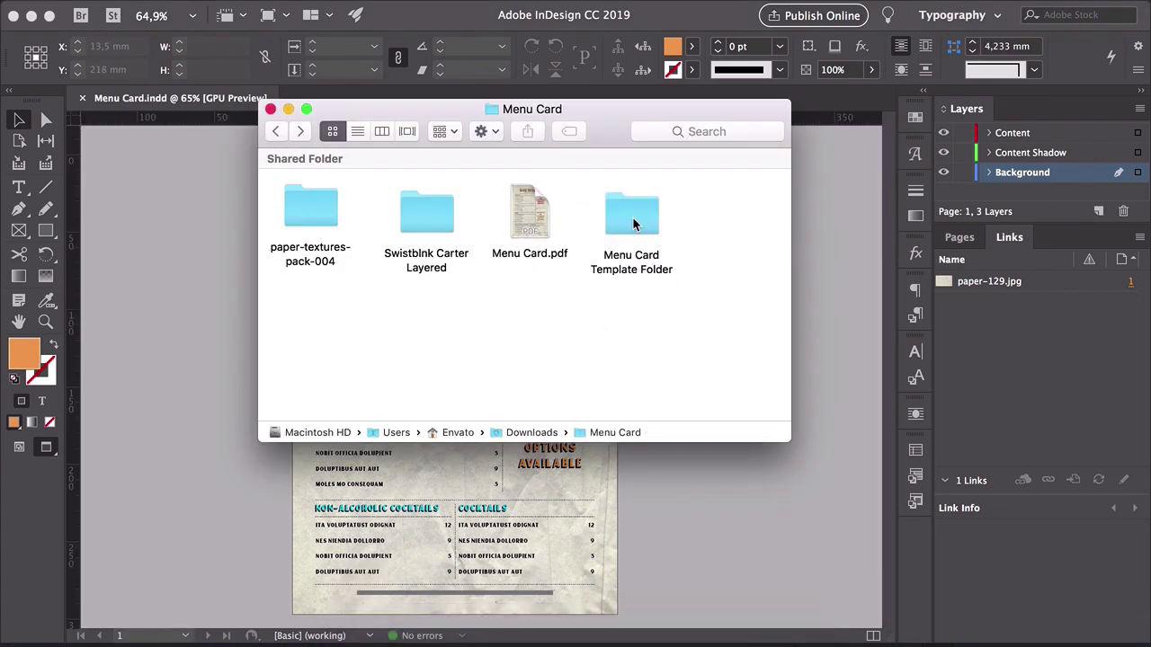
{"action": "left_click", "coordinate": [696, 211]}
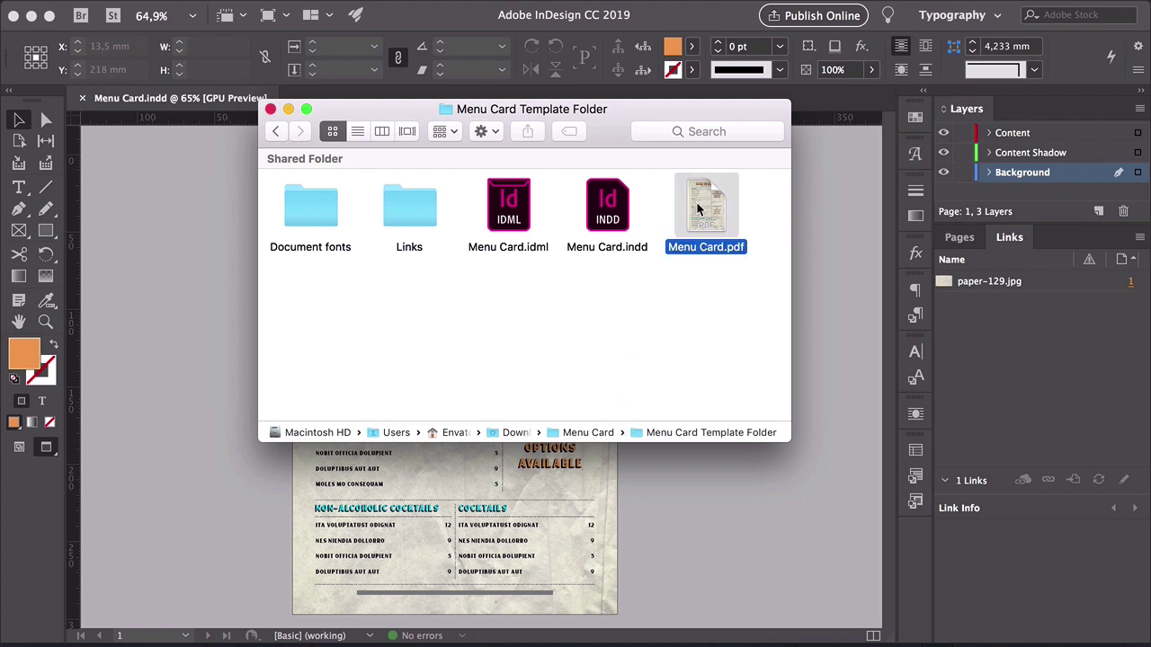
{"action": "key", "text": "space"}
{"action": "key", "text": "space"}
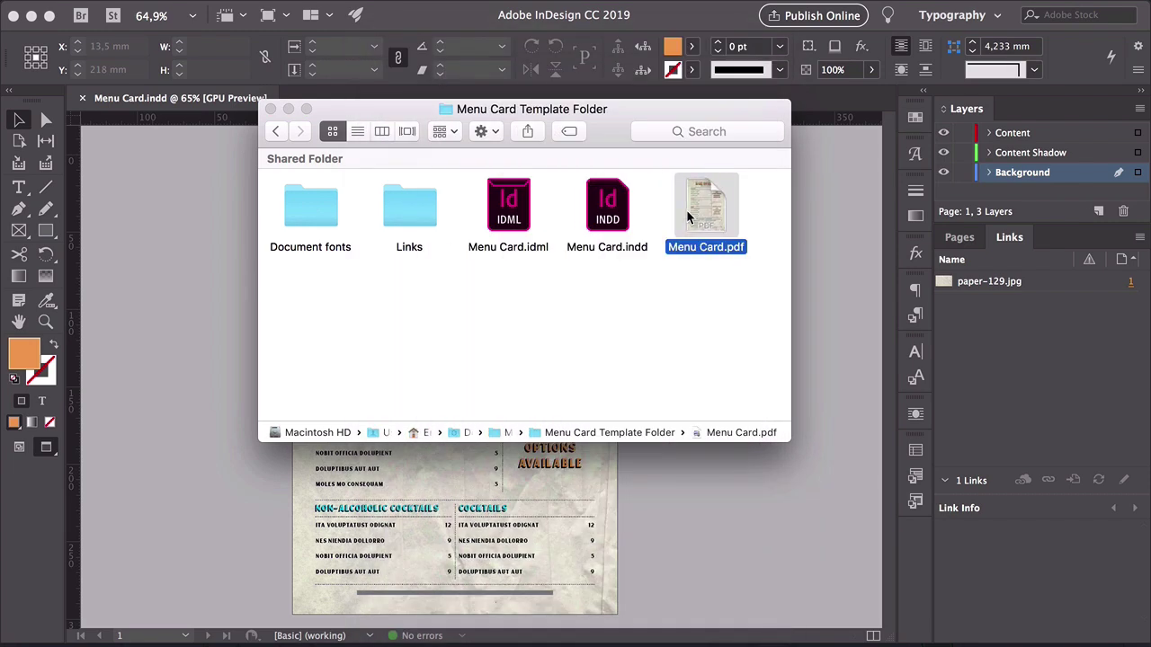
{"action": "left_click", "coordinate": [620, 208]}
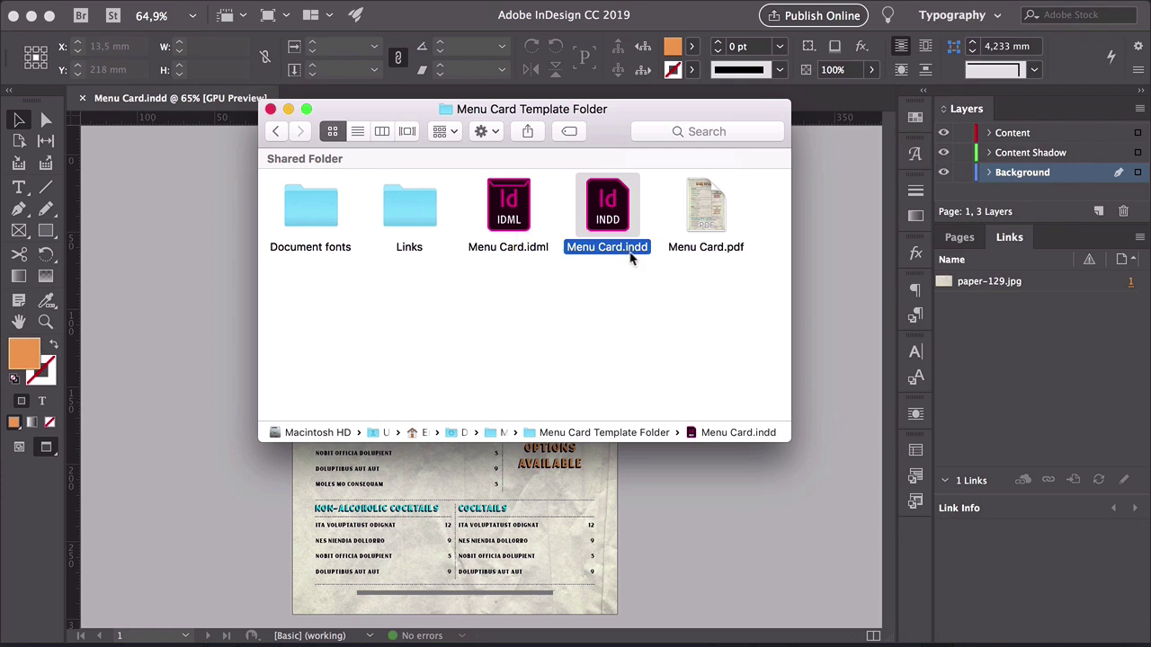
Check paper-129.jpg in Links and the Document fonts folder, then go back to the Menu Card folder
{"action": "double_click", "coordinate": [414, 216]}
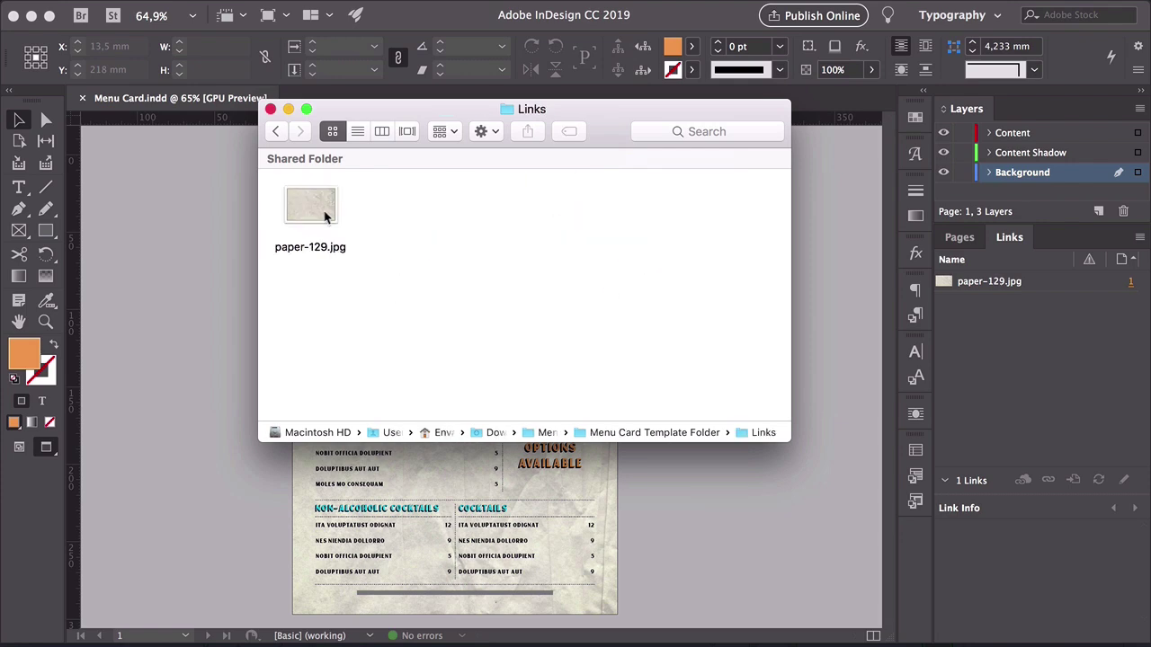
{"action": "left_click", "coordinate": [328, 219]}
{"action": "key", "text": "space"}
{"action": "key", "text": "space"}
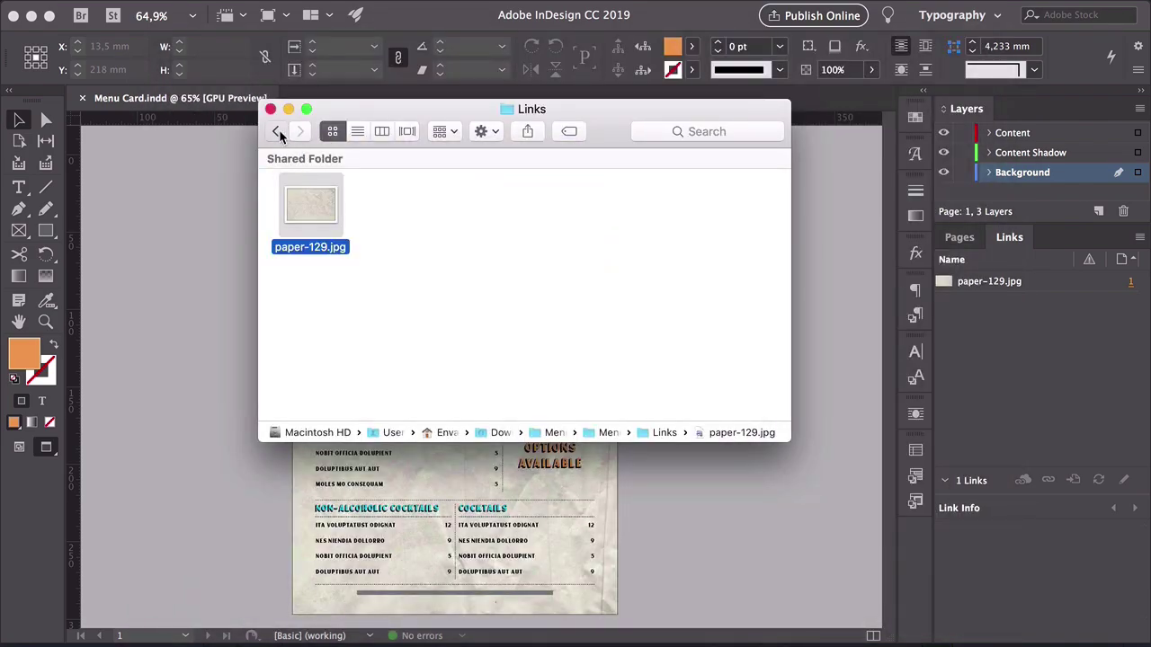
{"action": "left_click", "coordinate": [276, 131]}
{"action": "double_click", "coordinate": [311, 216]}
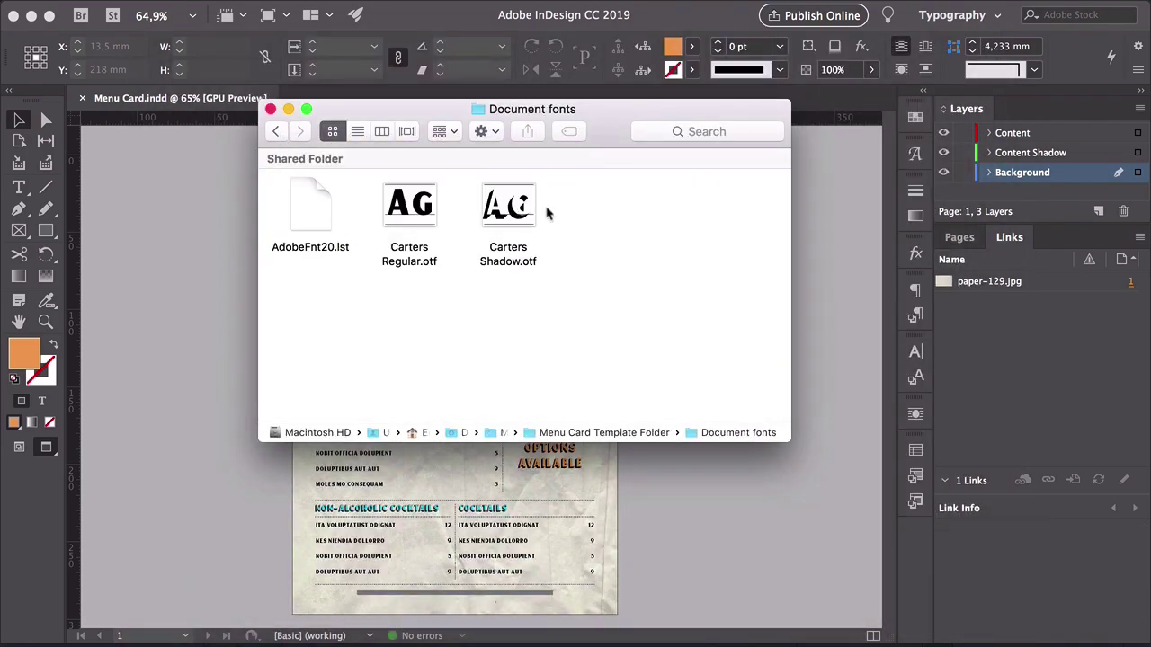
{"action": "left_click", "coordinate": [276, 131]}
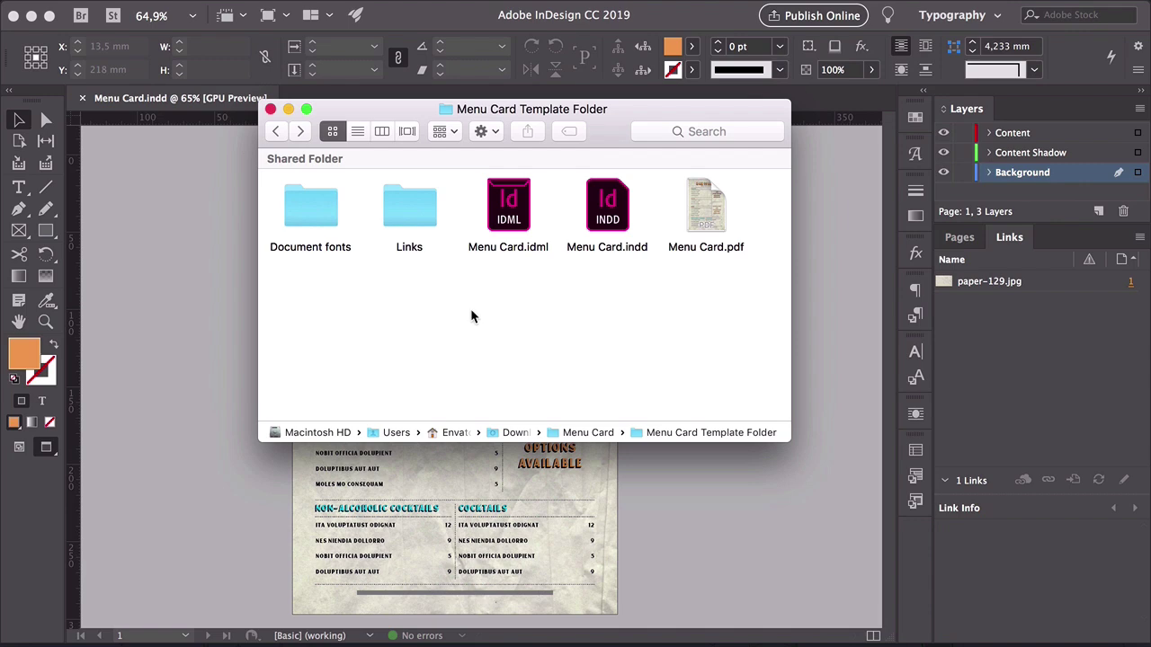
{"action": "left_click", "coordinate": [277, 132]}
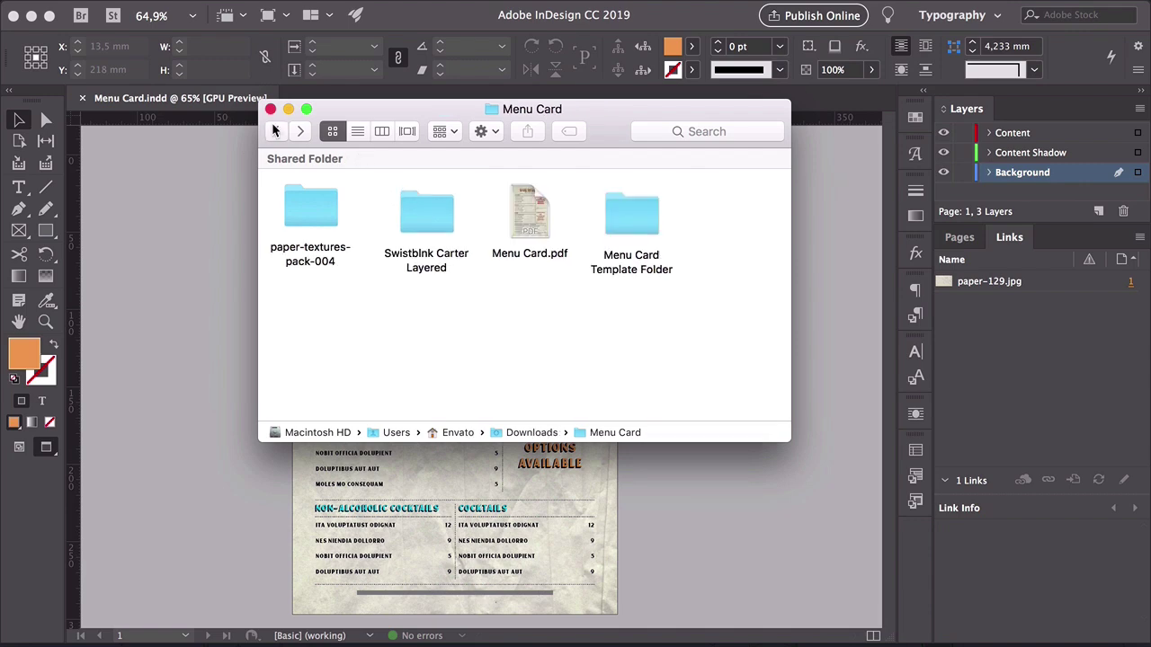
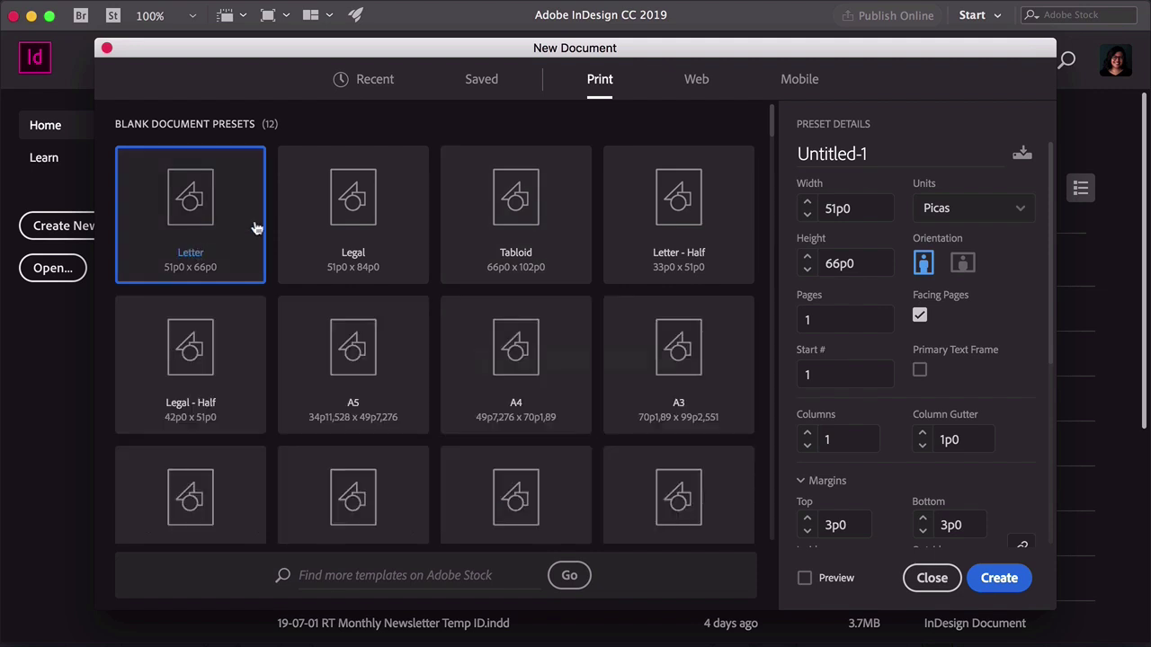
Name the document Trifold Menu, use millimetres, and set a portrait width of 94,13 mm
{"action": "left_click", "coordinate": [893, 152]}
{"action": "type", "text": "Trifold Menu"}
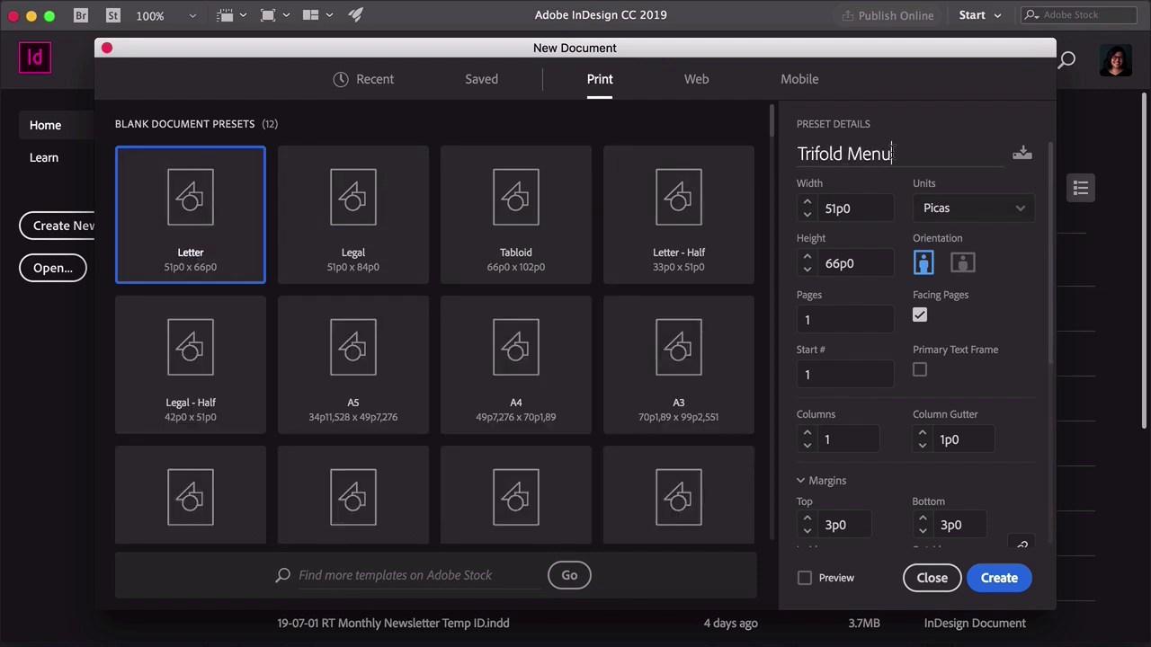
{"action": "left_click", "coordinate": [935, 203]}
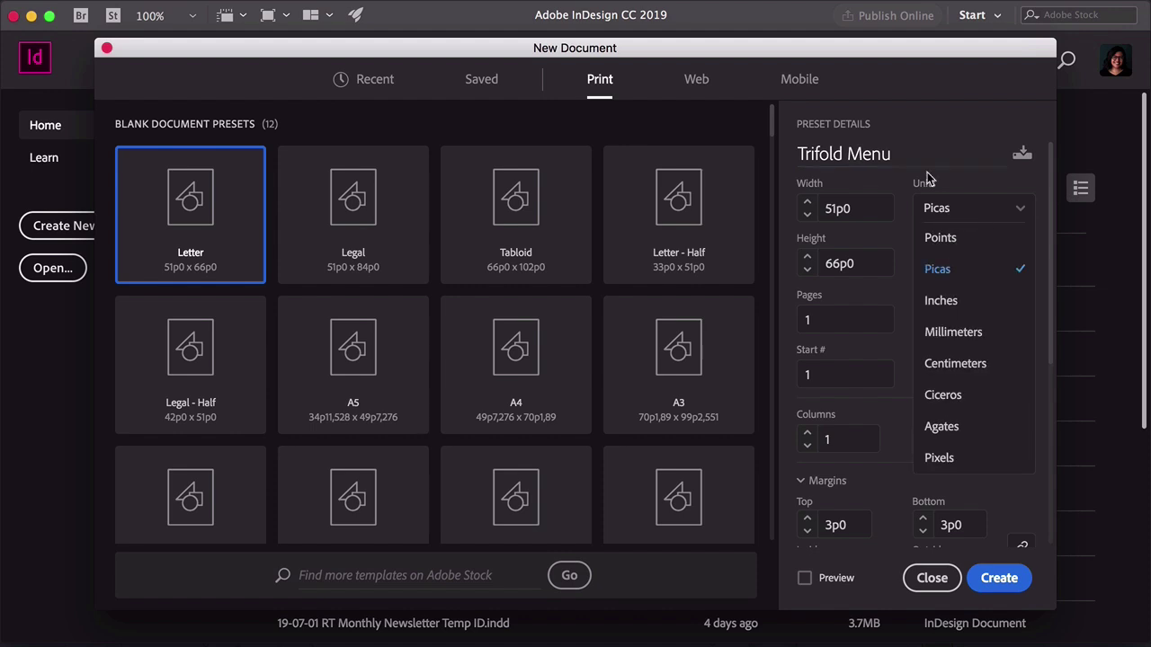
{"action": "left_click", "coordinate": [954, 335]}
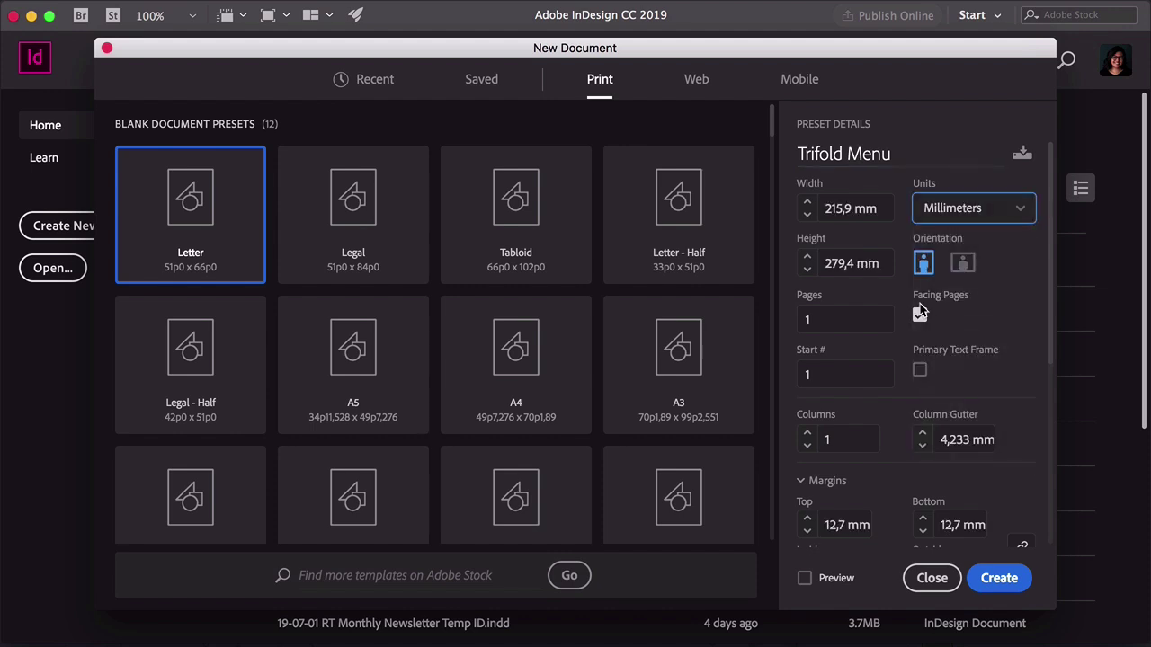
{"action": "left_click", "coordinate": [965, 272]}
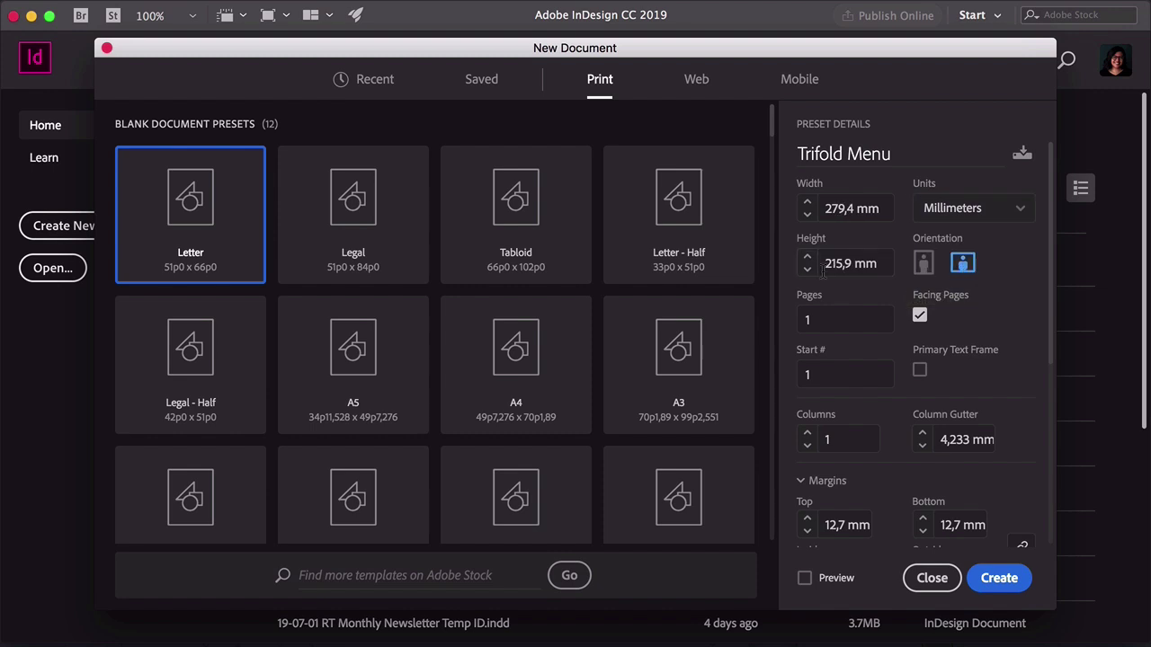
{"action": "triple_click", "coordinate": [847, 211]}
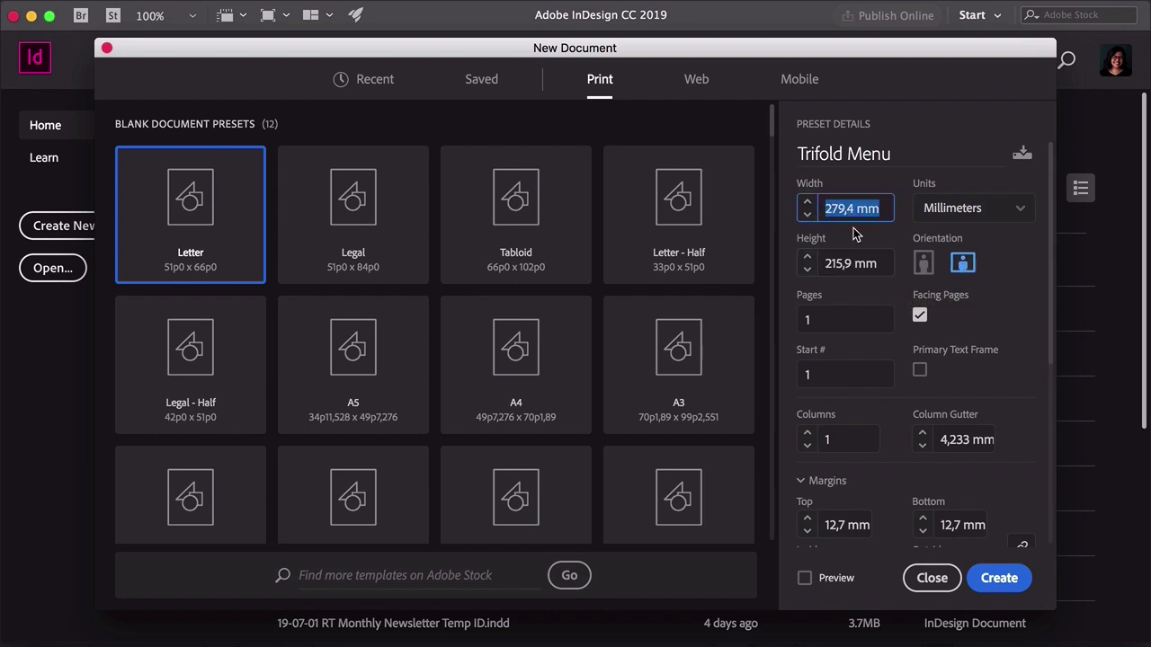
{"action": "type", "text": "94,13"}
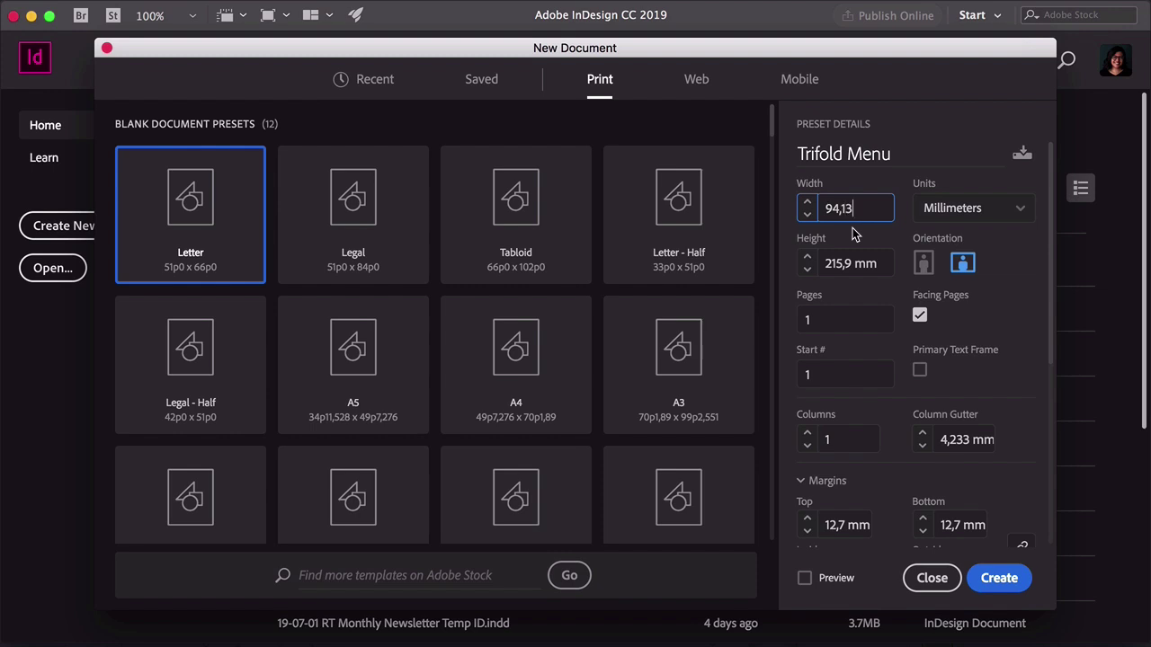
{"action": "left_click", "coordinate": [849, 316]}
Turn off facing pages and set the page count to 6
{"action": "left_click", "coordinate": [919, 315]}
{"action": "left_click", "coordinate": [850, 319]}
{"action": "type", "text": "6"}
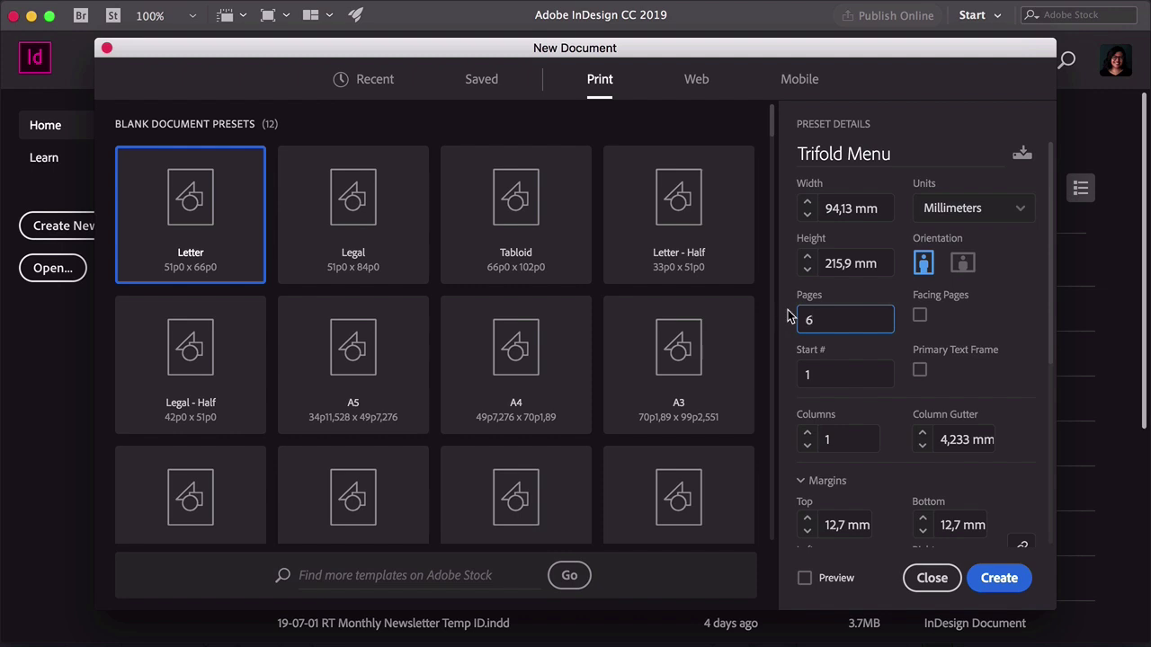
{"action": "scroll", "coordinate": [984, 385], "scroll_direction": "down", "scroll_amount": 5}
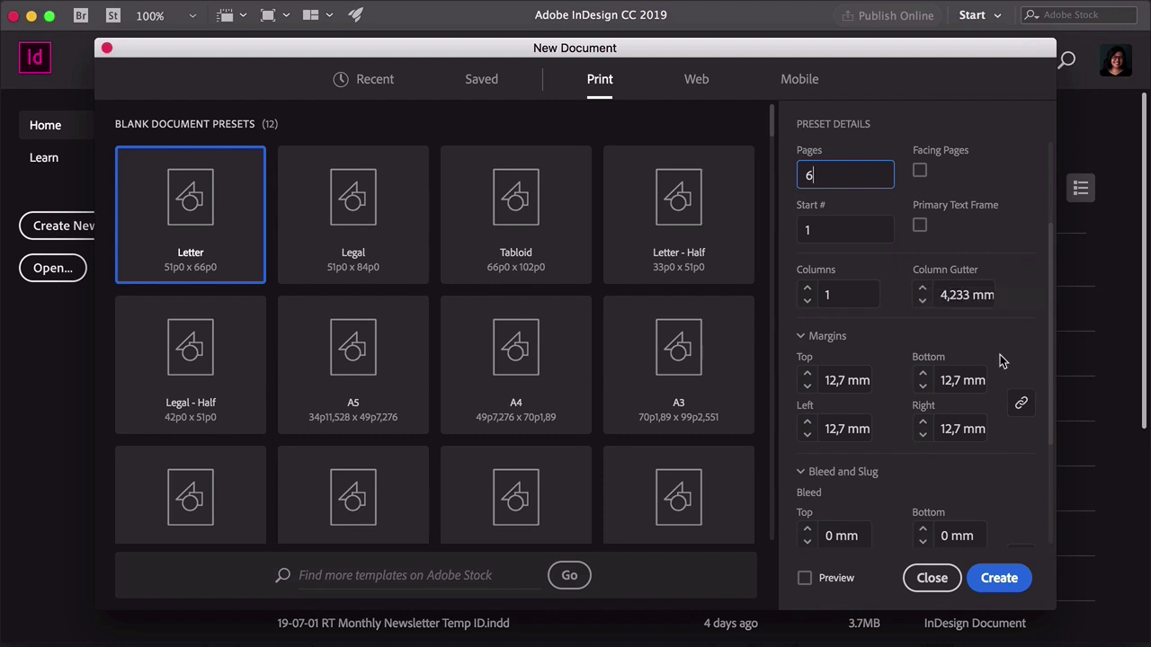
Set 10 mm margins and 3 mm bleed on all sides, then create the document
{"action": "left_click", "coordinate": [852, 375]}
{"action": "type", "text": "10"}
{"action": "left_click", "coordinate": [1023, 409]}
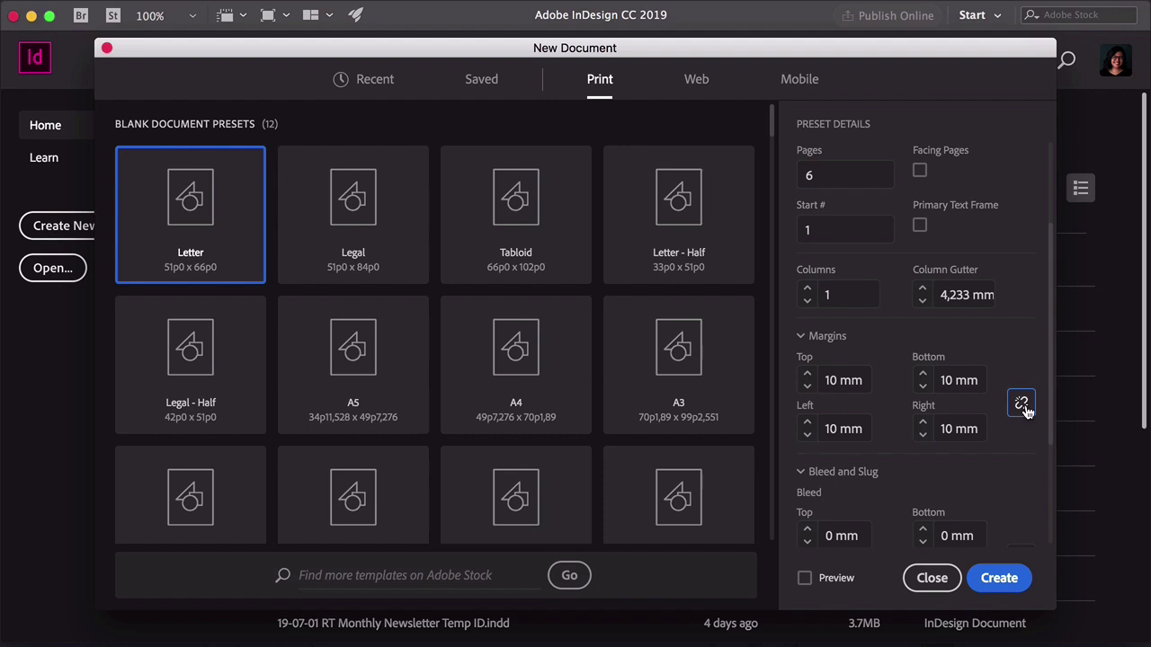
{"action": "left_click", "coordinate": [841, 535]}
{"action": "type", "text": "3"}
{"action": "key", "text": "Tab"}
{"action": "left_click", "coordinate": [844, 367]}
{"action": "left_click", "coordinate": [842, 540]}
{"action": "left_click", "coordinate": [997, 578]}
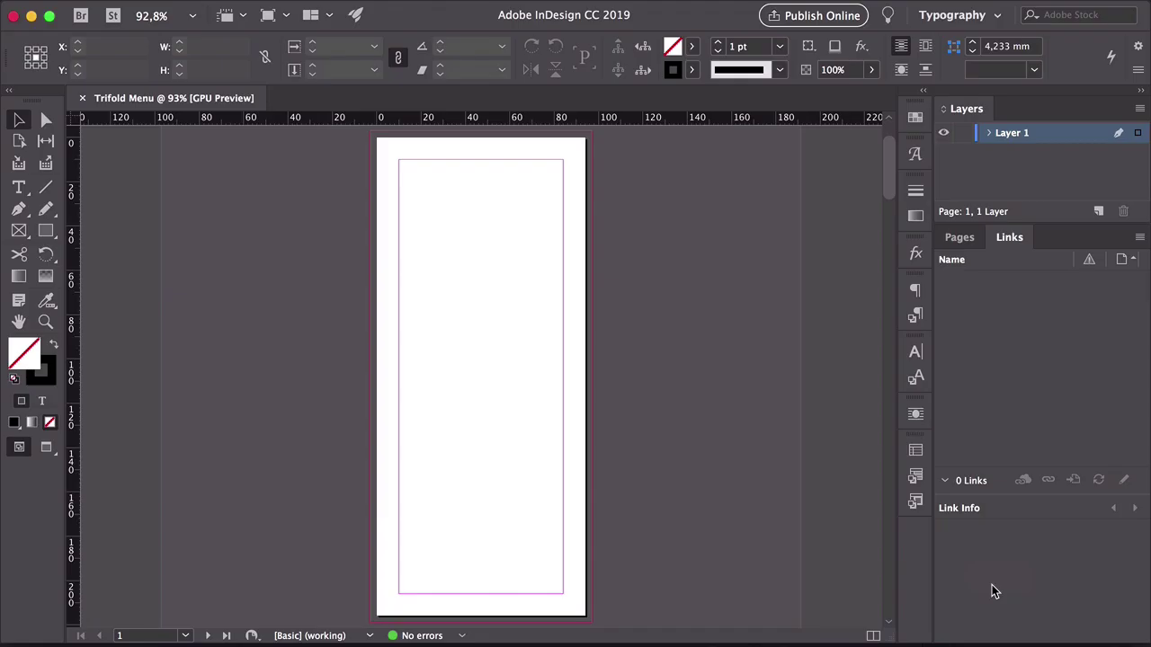
Bring up the Pages panel showing the document's pages and masters
{"action": "left_click", "coordinate": [958, 237]}
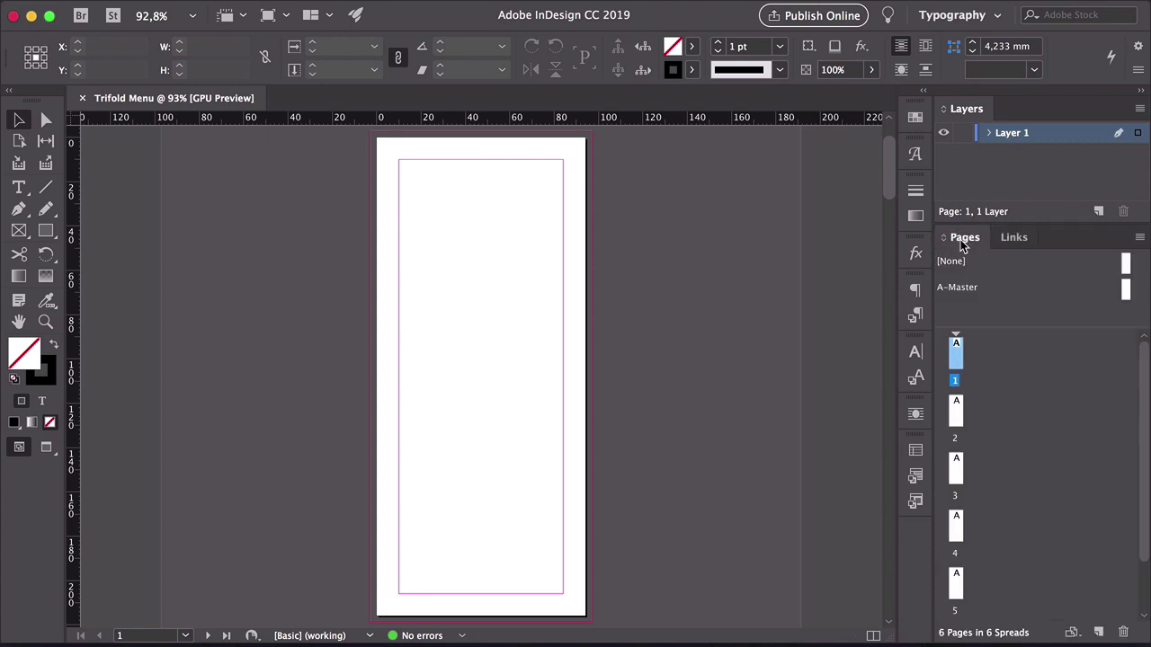
{"action": "mouse_move", "coordinate": [412, 4]}
{"action": "left_click", "coordinate": [485, 10]}
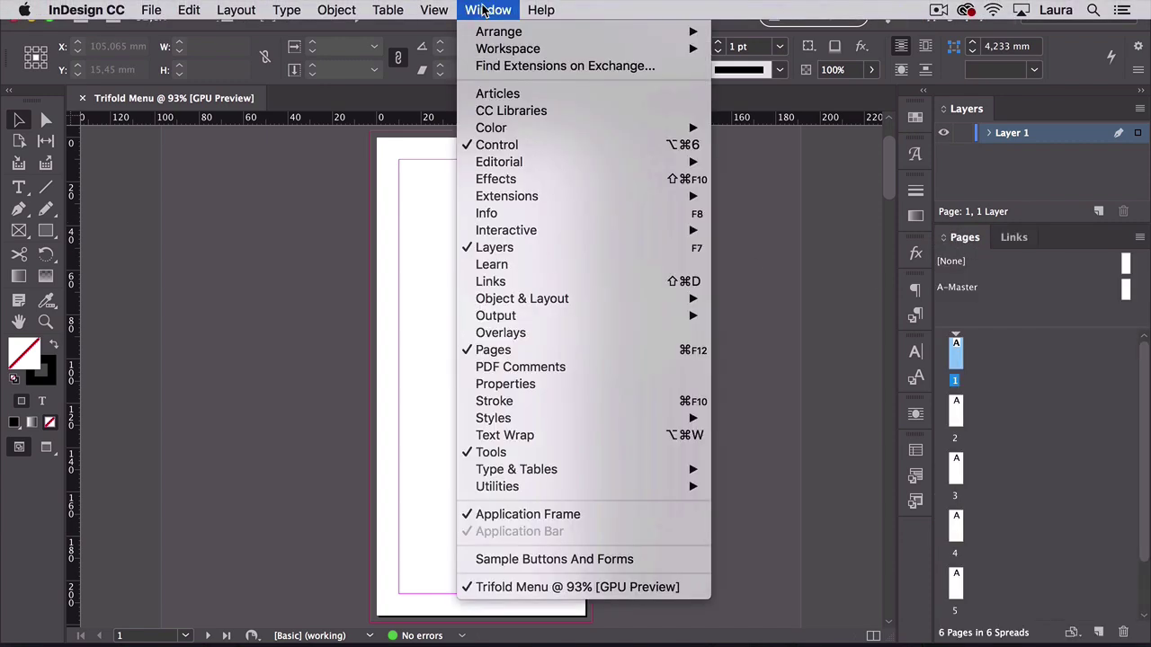
{"action": "left_click", "coordinate": [934, 388]}
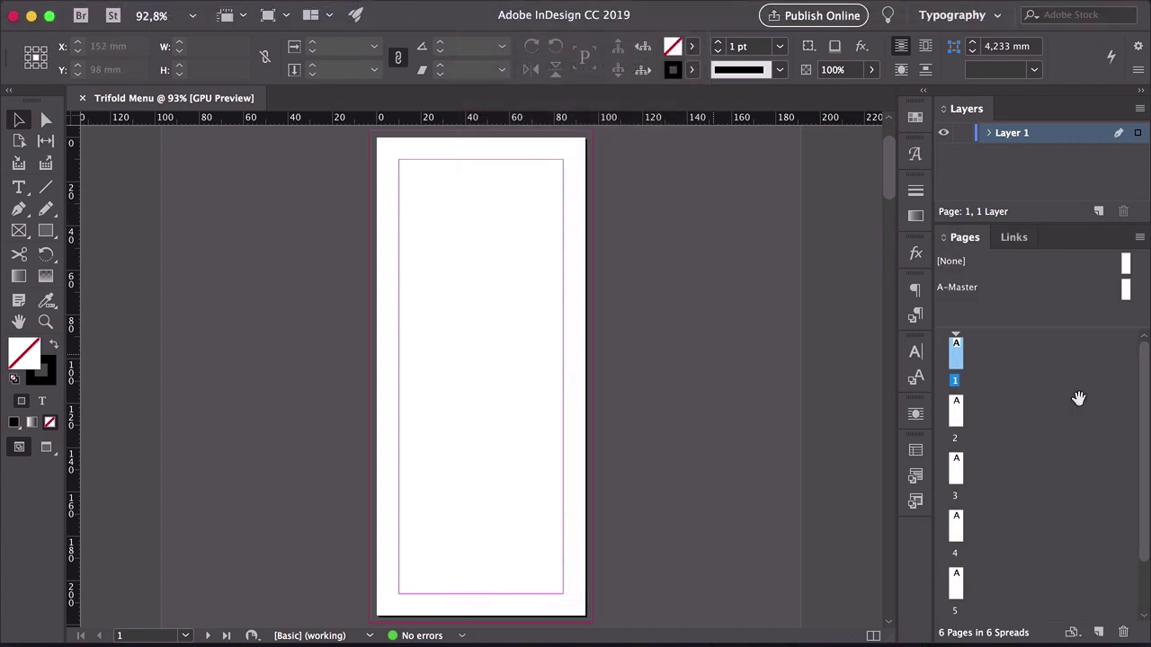
Create a new B-Master based on A-Master with a width of 91,13 mm
{"action": "right_click", "coordinate": [964, 290]}
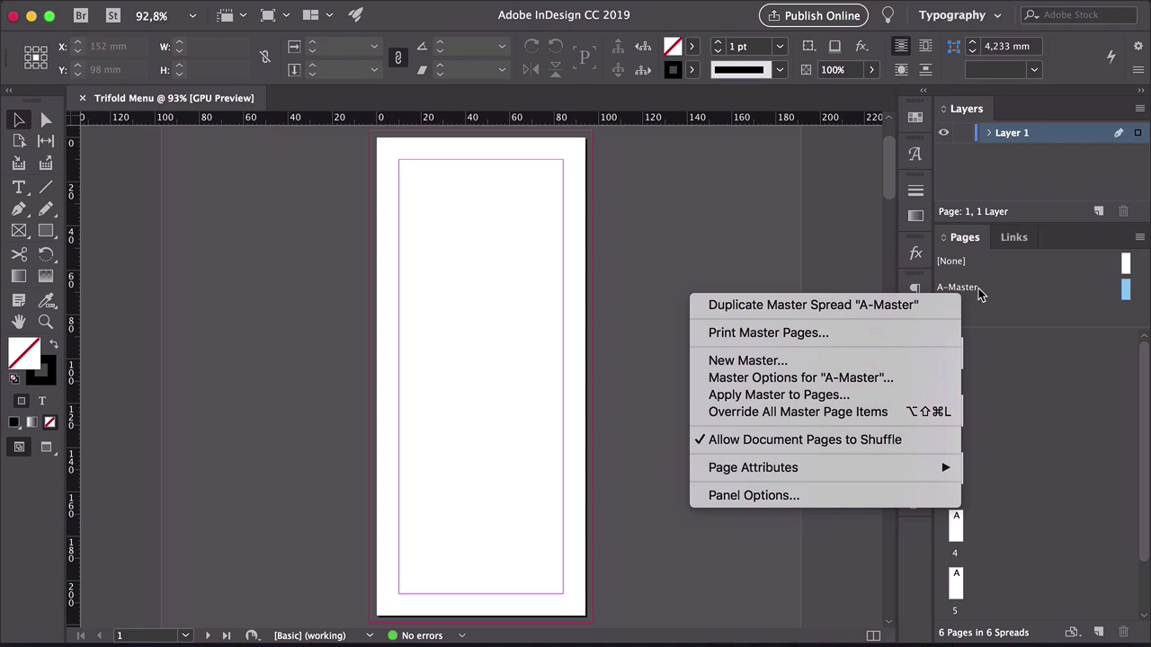
{"action": "left_click", "coordinate": [881, 359]}
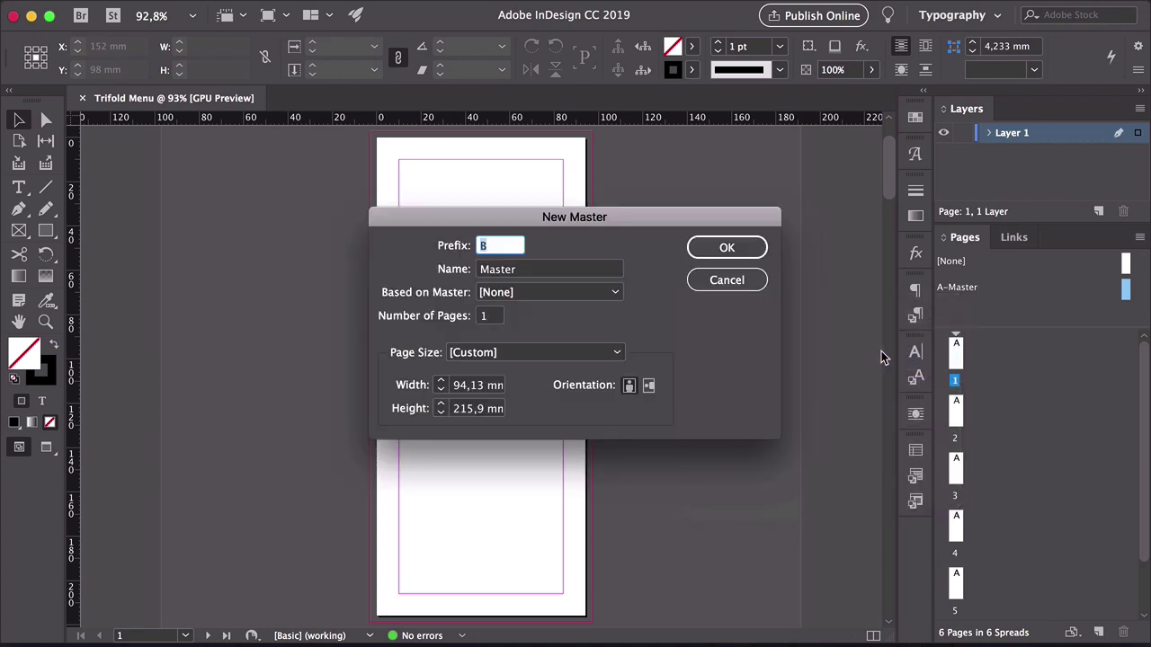
{"action": "left_click", "coordinate": [597, 293]}
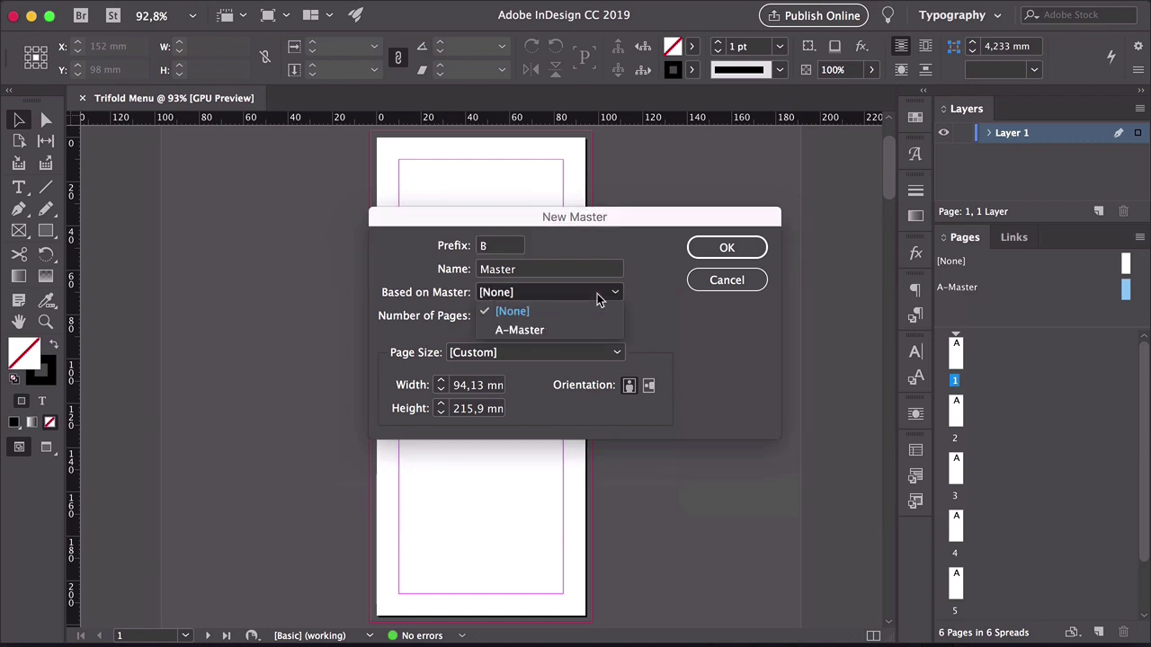
{"action": "left_click", "coordinate": [572, 330]}
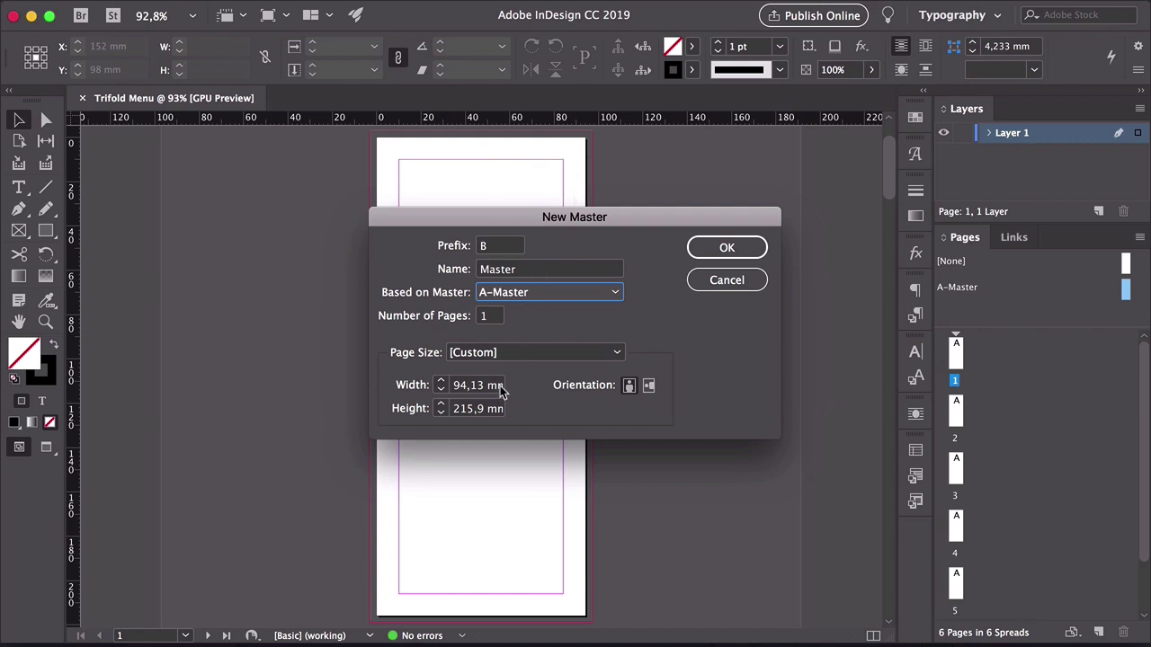
{"action": "left_click", "coordinate": [472, 384]}
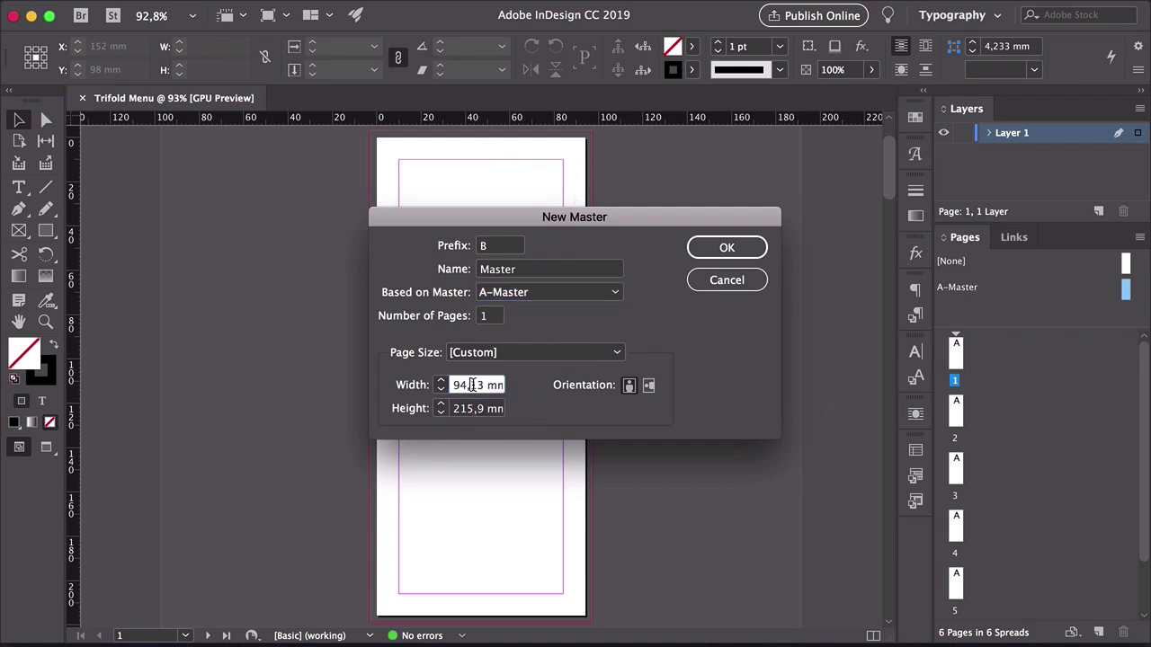
{"action": "key", "text": "BackSpace"}
{"action": "type", "text": "1"}
{"action": "key", "text": "Return"}
Apply B-Master to pages 1 and 6, resizing them to the master page size
{"action": "right_click", "coordinate": [953, 311]}
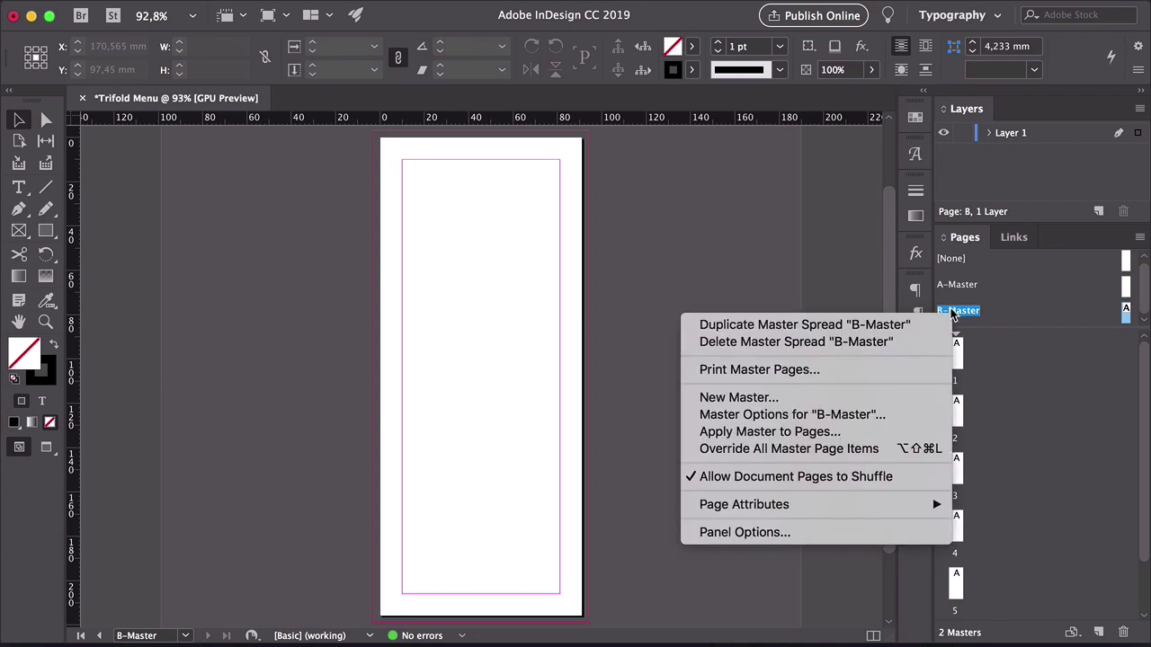
{"action": "left_click", "coordinate": [859, 432]}
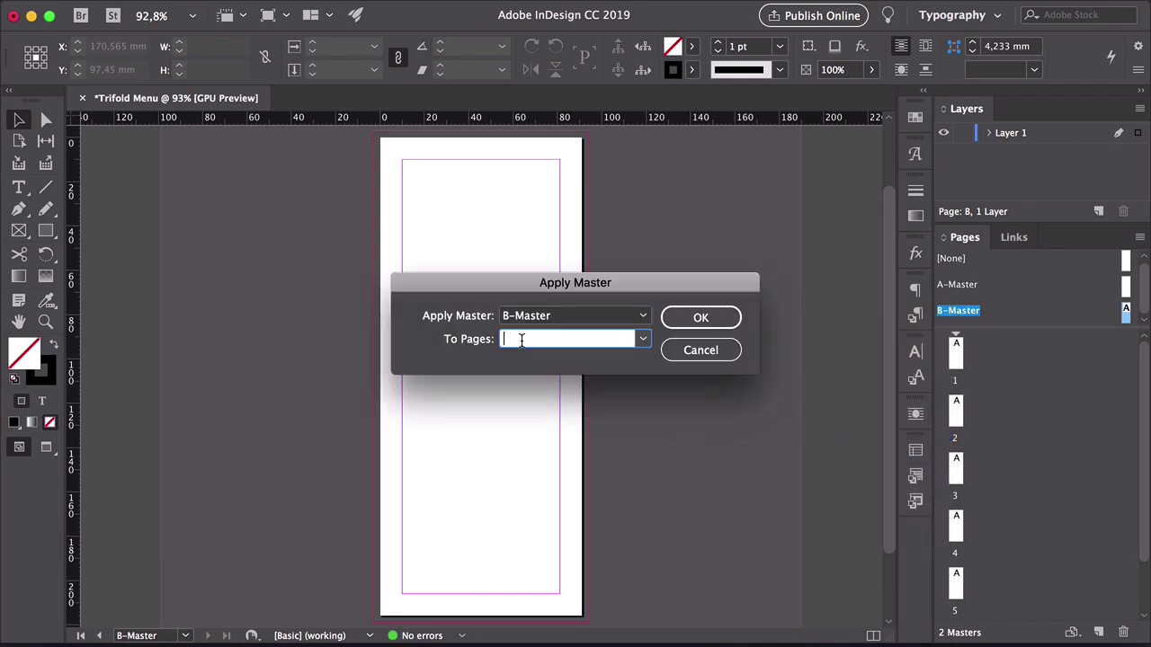
{"action": "type", "text": "1, 6"}
{"action": "left_click", "coordinate": [692, 318]}
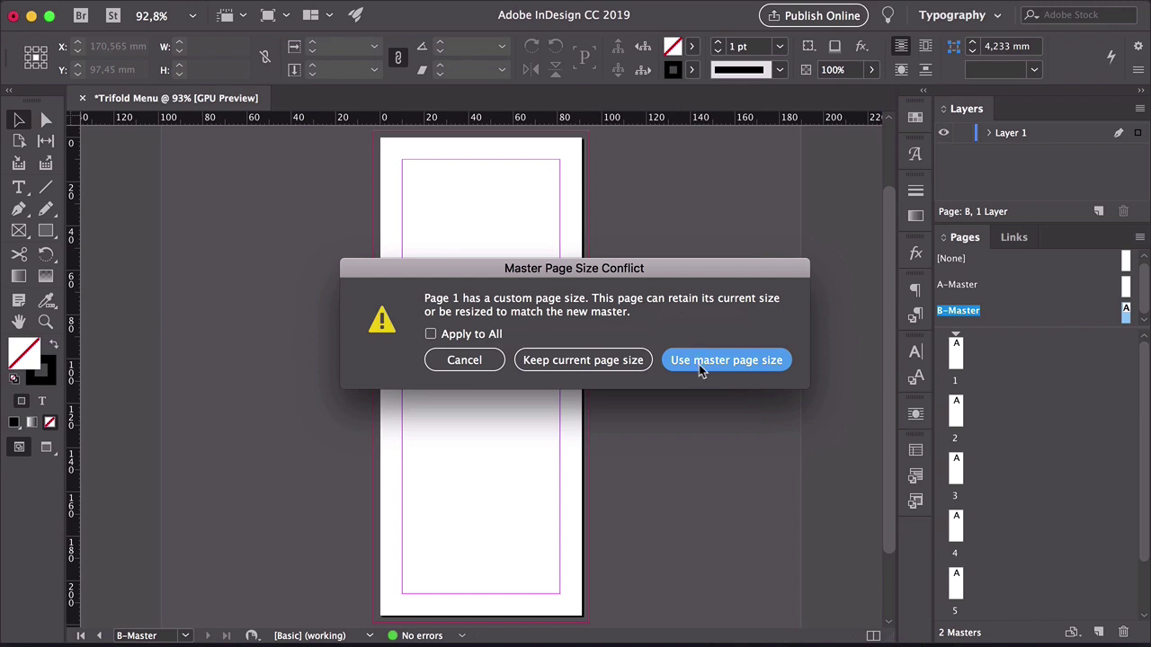
{"action": "left_click", "coordinate": [760, 368]}
{"action": "left_click", "coordinate": [708, 358]}
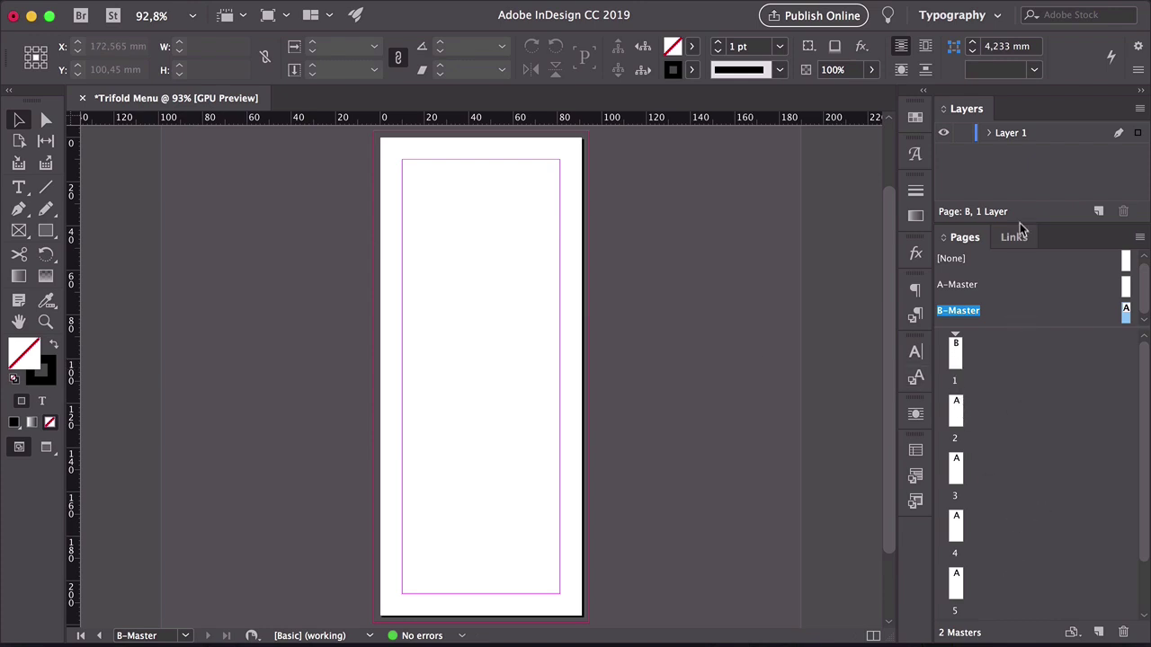
Disable Allow Document Pages and Selected Spread to Shuffle in the Pages panel
{"action": "left_click_drag", "start_coordinate": [993, 222], "coordinate": [993, 183]}
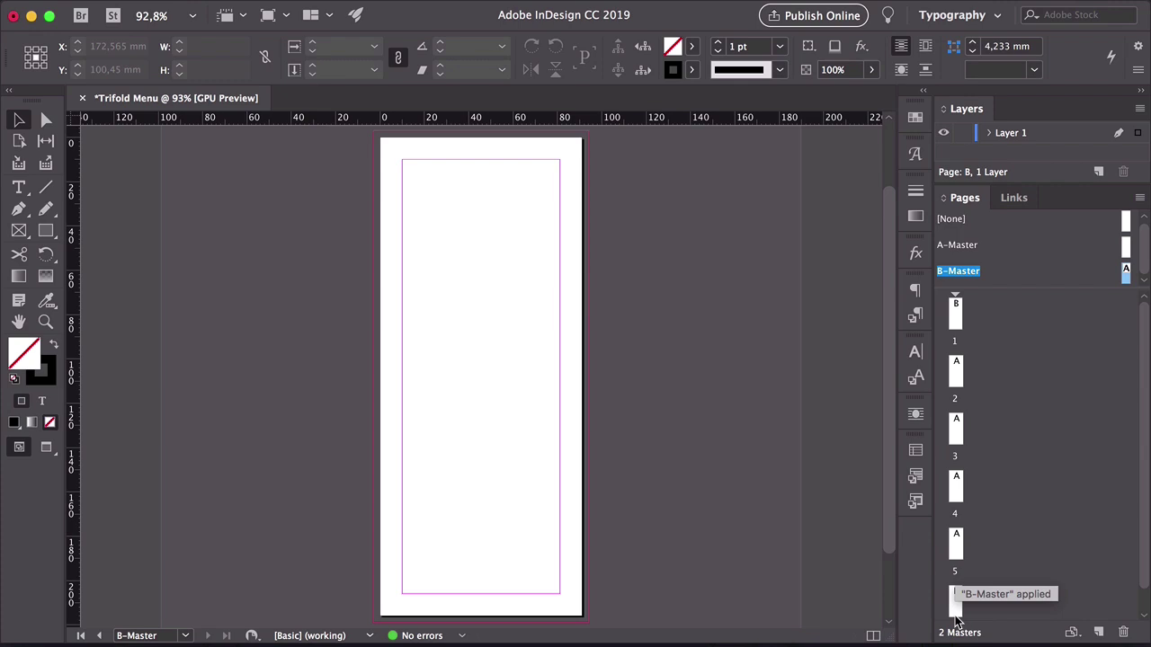
{"action": "mouse_move", "coordinate": [960, 361]}
{"action": "left_mouse_down"}
{"action": "mouse_move", "coordinate": [965, 309]}
{"action": "mouse_move", "coordinate": [956, 370]}
{"action": "left_mouse_up"}
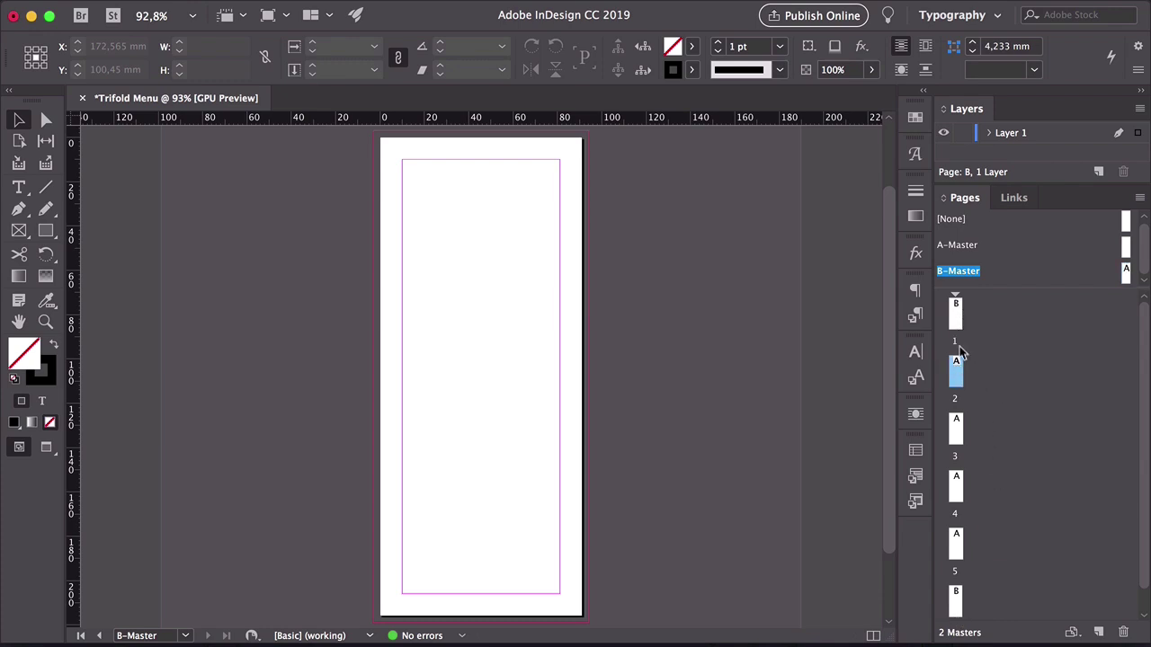
{"action": "left_click", "coordinate": [1140, 198]}
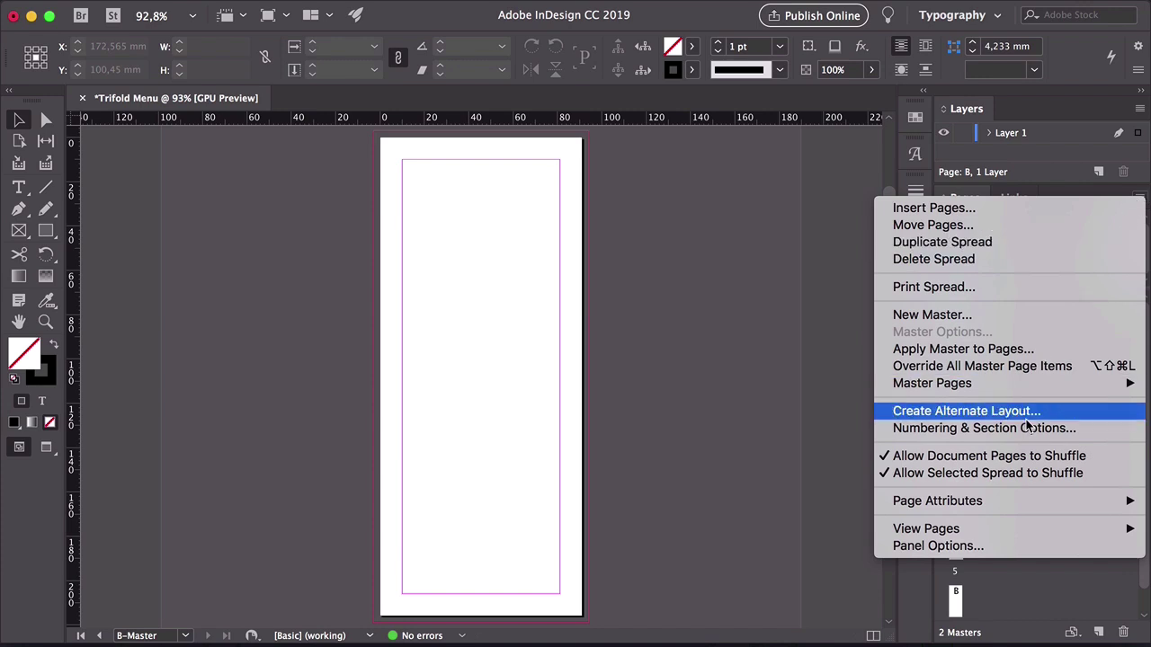
{"action": "left_click", "coordinate": [1032, 459]}
{"action": "left_click", "coordinate": [1140, 197]}
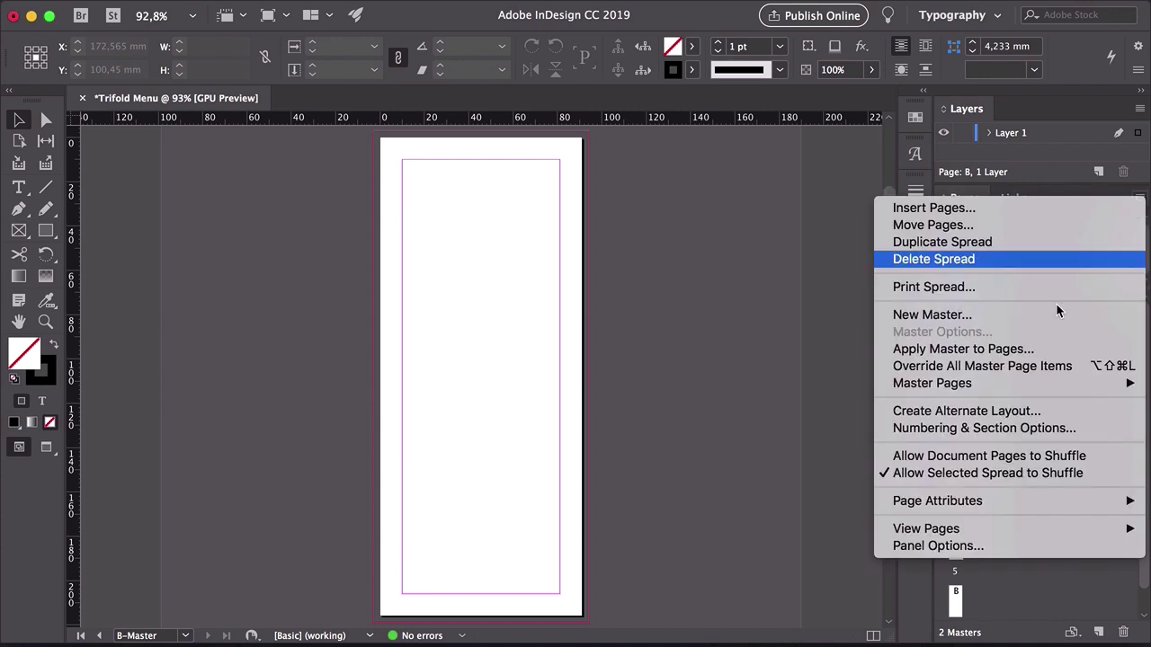
{"action": "left_click", "coordinate": [993, 474]}
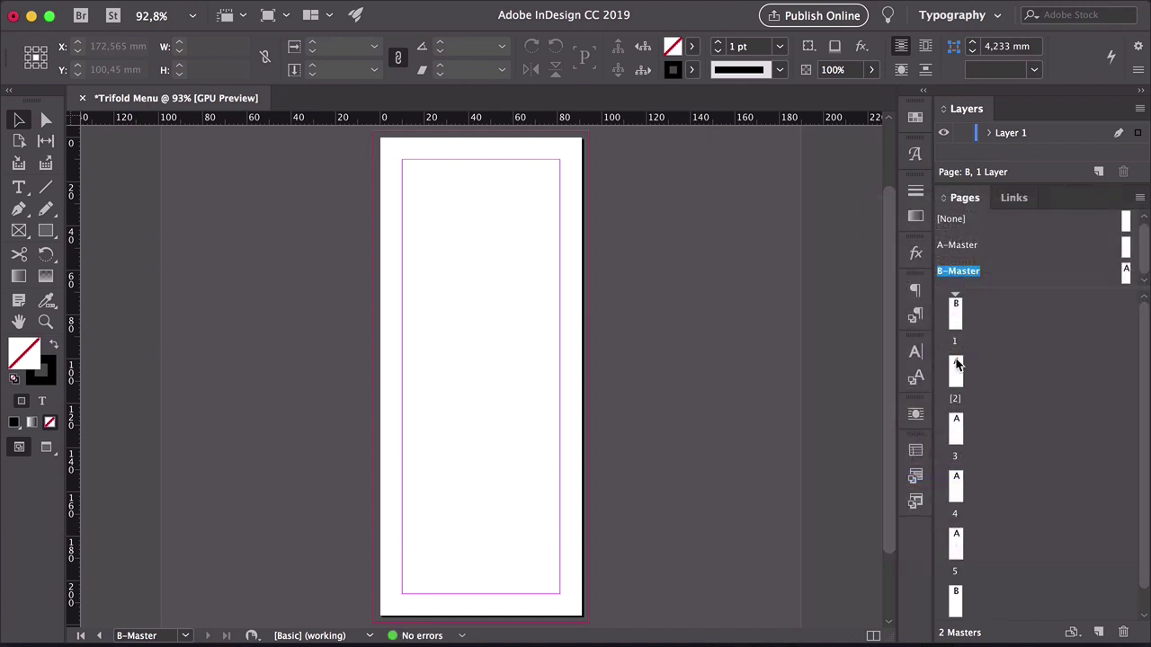
Place pages 2 and 3 beside page 1 and display the three-page spread 1–3
{"action": "left_click_drag", "start_coordinate": [955, 384], "coordinate": [987, 319]}
{"action": "left_click_drag", "start_coordinate": [956, 429], "coordinate": [985, 377]}
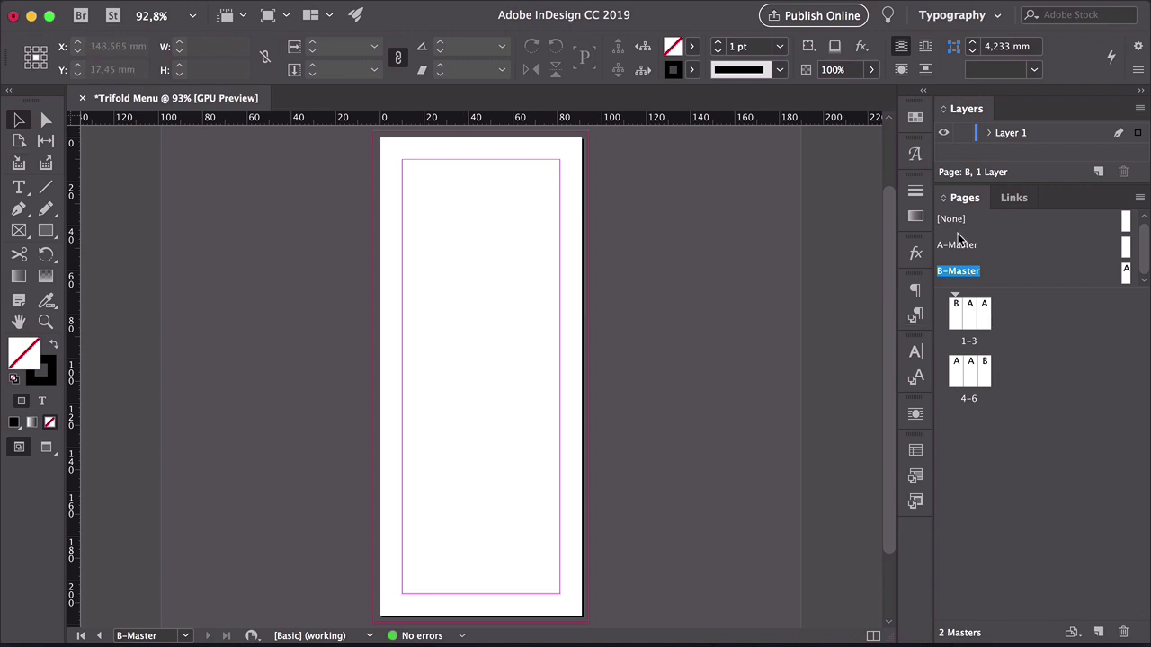
{"action": "double_click", "coordinate": [969, 317]}
{"action": "key", "text": "z"}
{"action": "left_click_drag", "start_coordinate": [753, 316], "coordinate": [710, 319]}
{"action": "left_click_drag", "start_coordinate": [663, 490], "coordinate": [678, 154]}
{"action": "scroll", "coordinate": [678, 154], "scroll_direction": "up", "scroll_amount": 5}
{"action": "scroll", "coordinate": [624, 278], "scroll_direction": "down", "scroll_amount": 6}
{"action": "scroll", "coordinate": [601, 585], "scroll_direction": "up", "scroll_amount": 5}
{"action": "left_click", "coordinate": [310, 322]}
{"action": "key", "text": "v"}
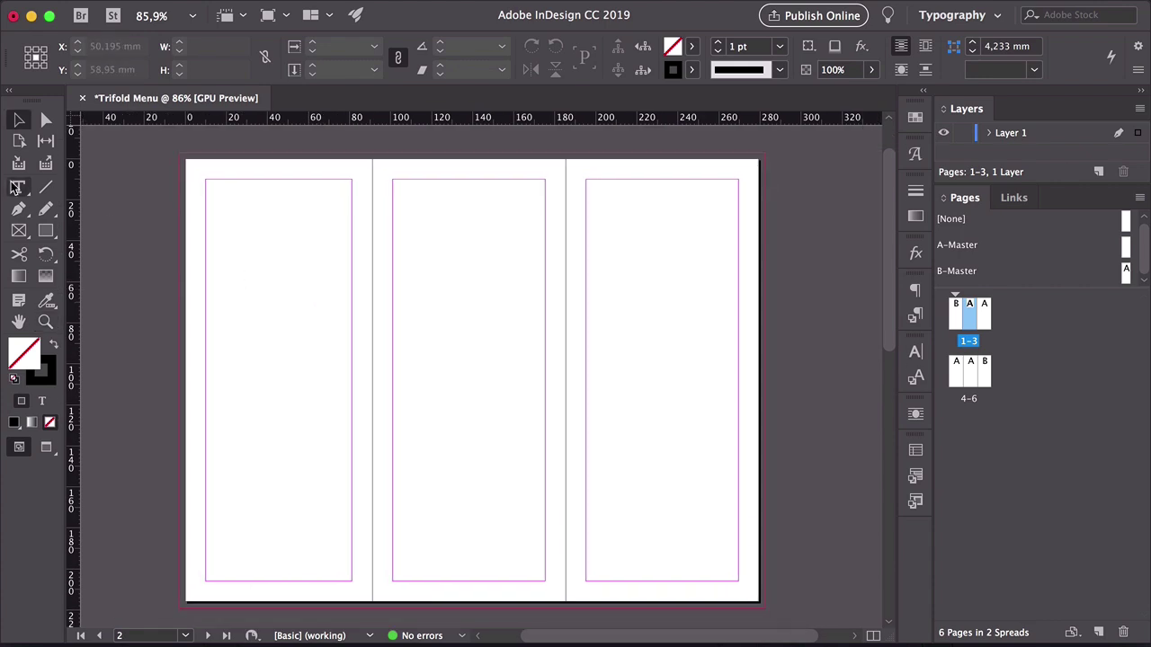
{"action": "left_click", "coordinate": [50, 230]}
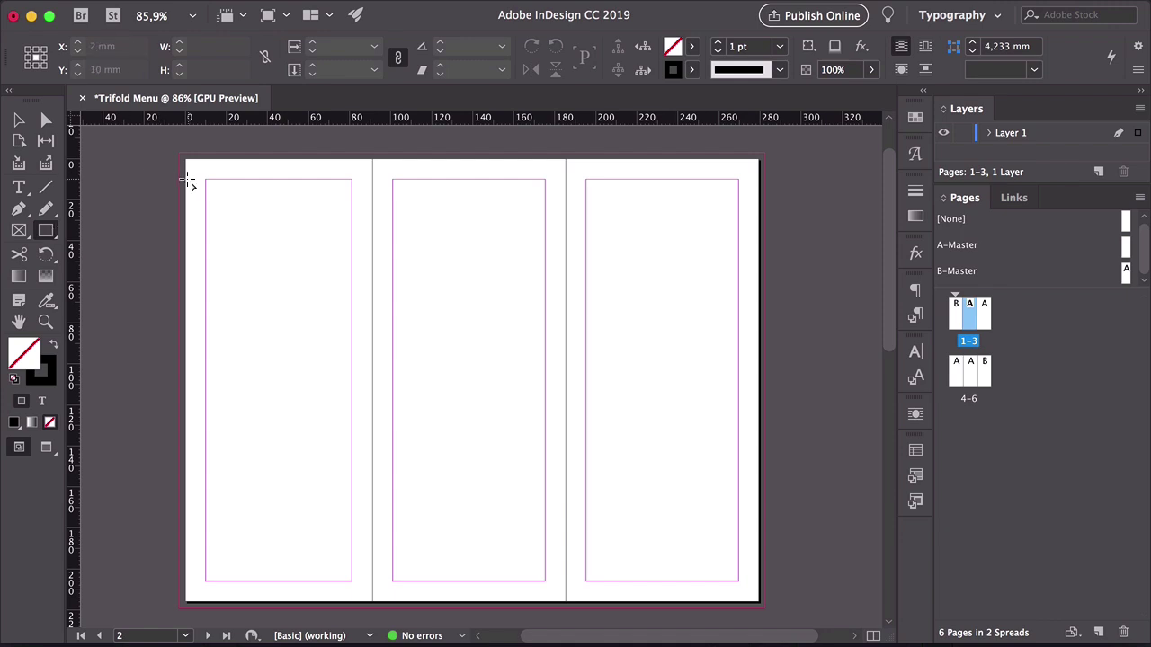
Draw a frame along the top margin and move it to the right panel
{"action": "left_click_drag", "start_coordinate": [186, 180], "coordinate": [702, 207]}
{"action": "key", "text": "v"}
{"action": "left_click", "coordinate": [329, 189]}
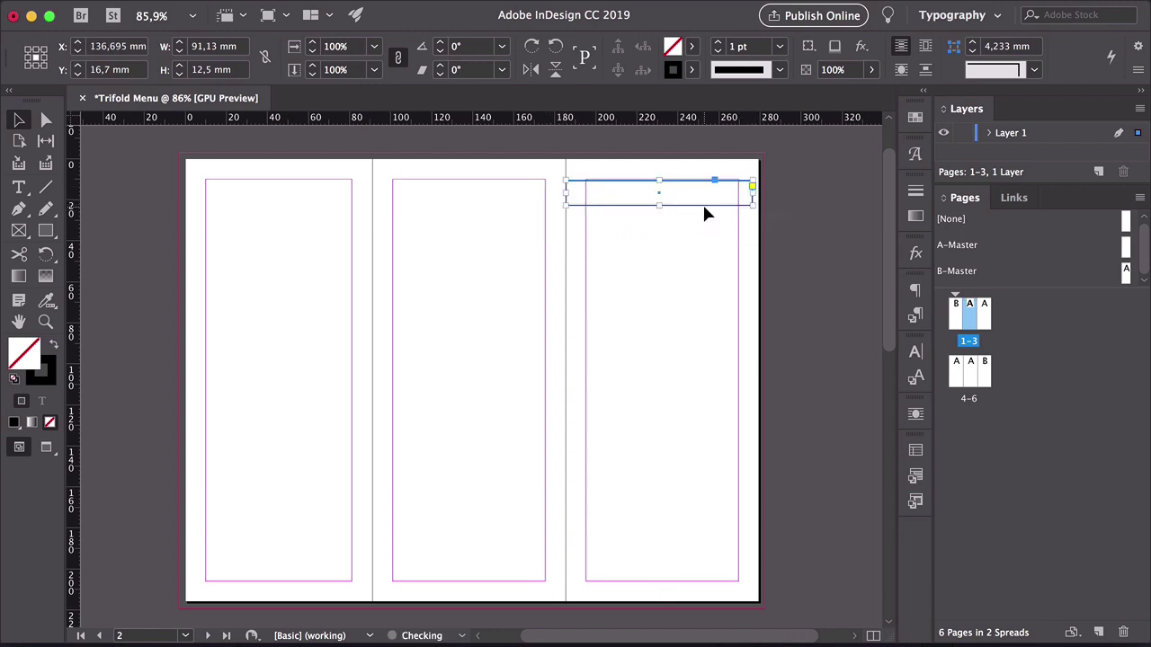
{"action": "left_click", "coordinate": [314, 216]}
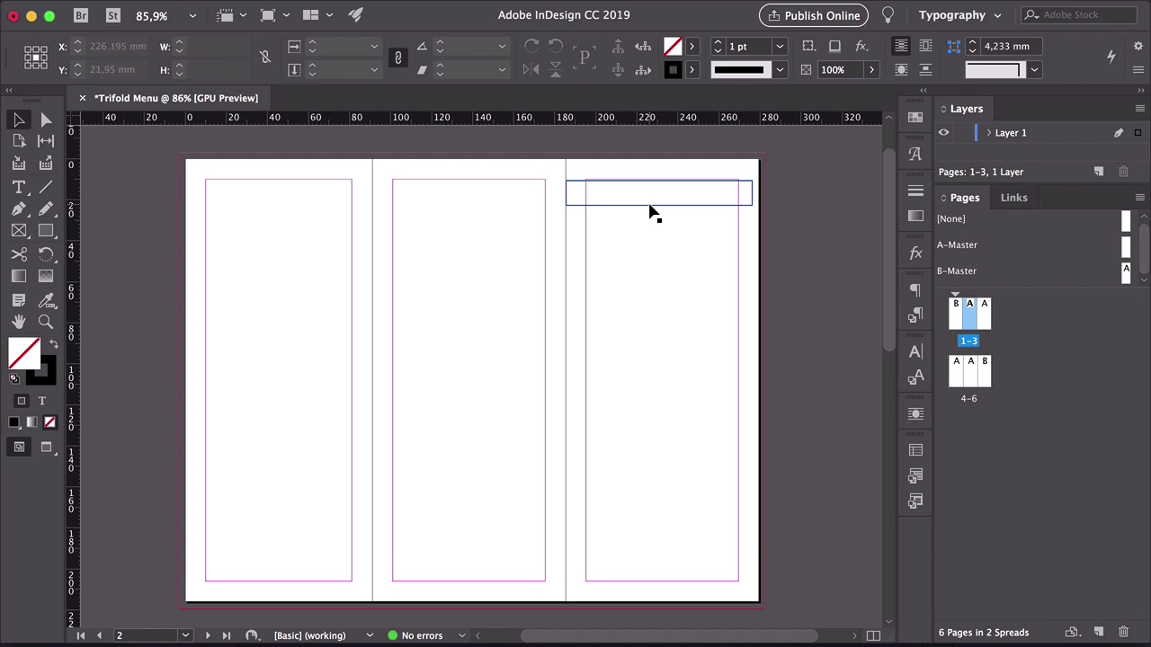
Delete the stray top frame and enlarge the Layers list
{"action": "left_click_drag", "start_coordinate": [649, 206], "coordinate": [629, 213]}
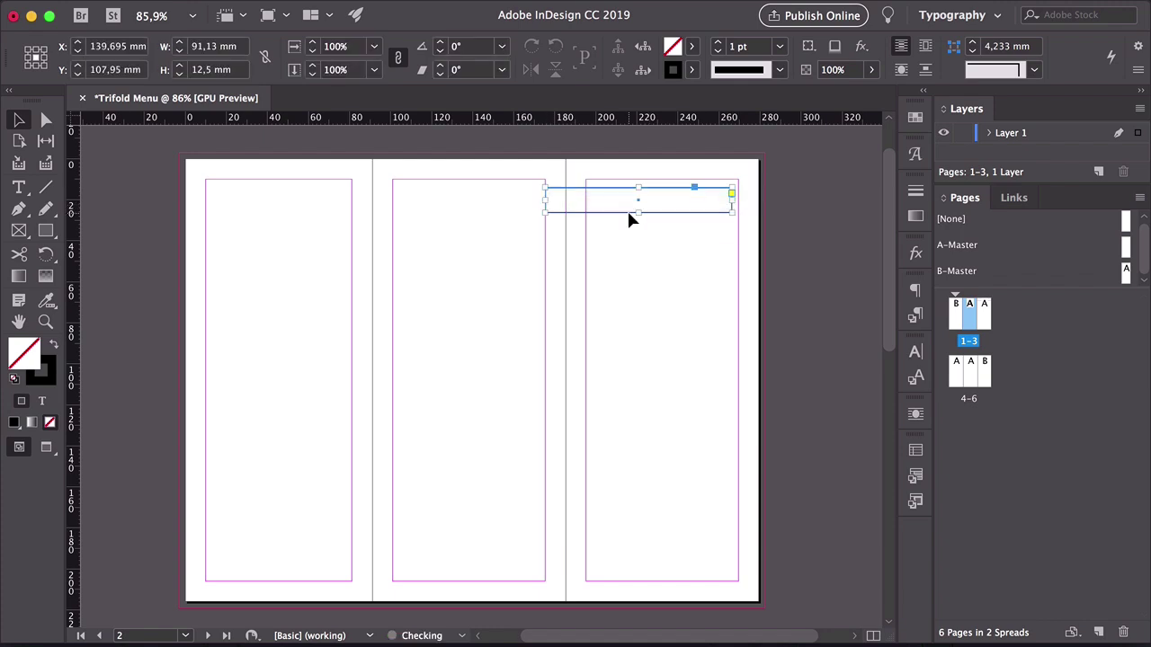
{"action": "key", "text": "BackSpace"}
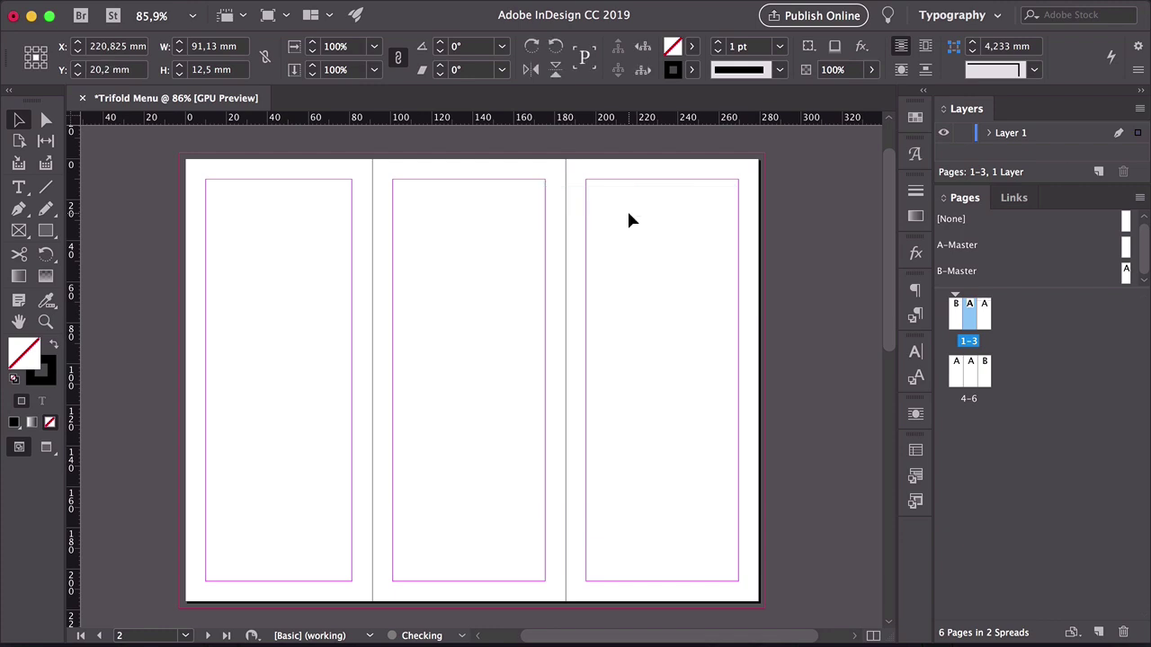
{"action": "left_click_drag", "start_coordinate": [1058, 184], "coordinate": [1057, 390]}
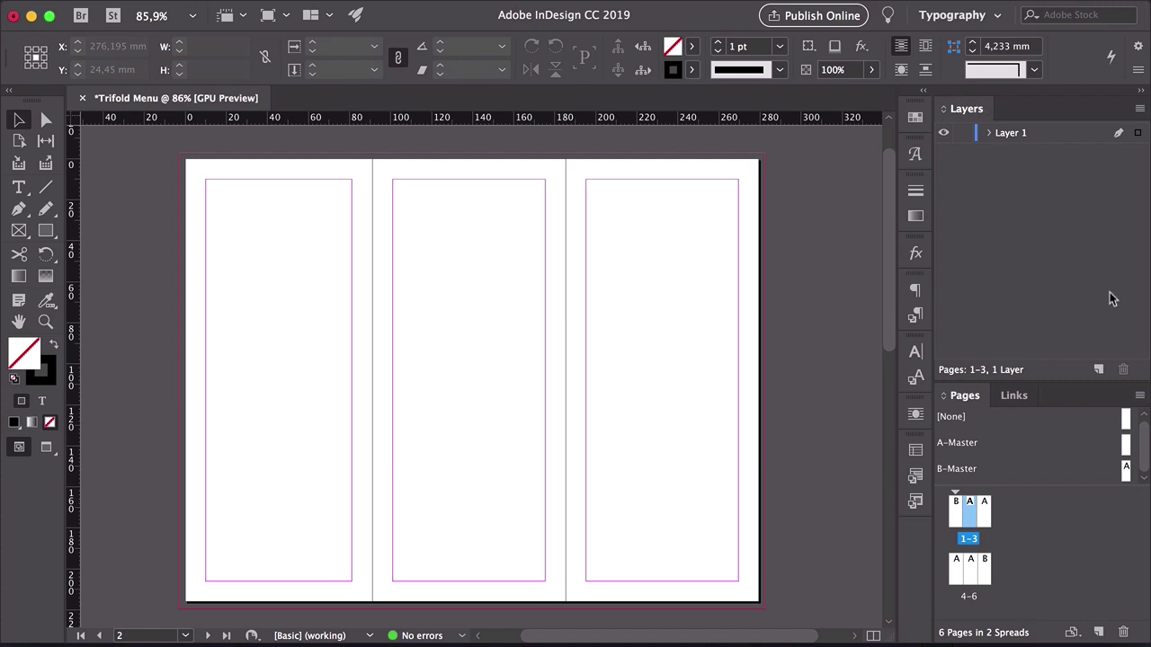
Rename Layer 1 to 'Background and Images'
{"action": "double_click", "coordinate": [1010, 133]}
{"action": "type", "text": "Backgorund"}
{"action": "key", "text": "BackSpace"}
{"action": "key", "text": "BackSpace"}
{"action": "key", "text": "BackSpace"}
{"action": "key", "text": "BackSpace"}
{"action": "key", "text": "BackSpace"}
{"action": "type", "text": "round and Images"}
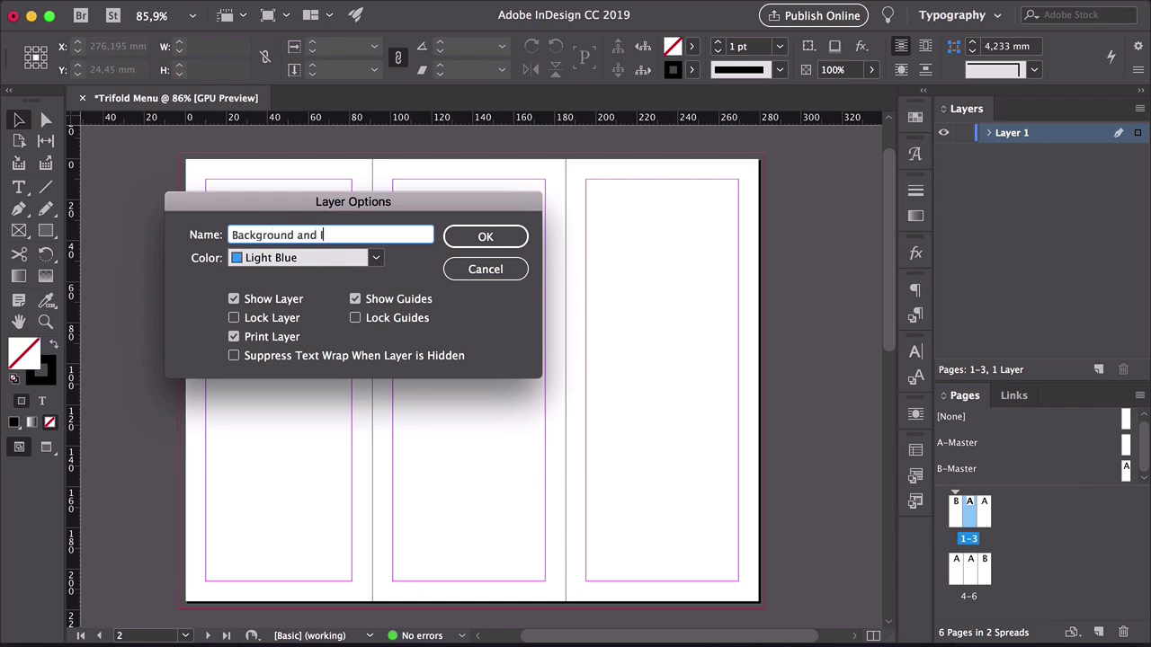
{"action": "key", "text": "Return"}
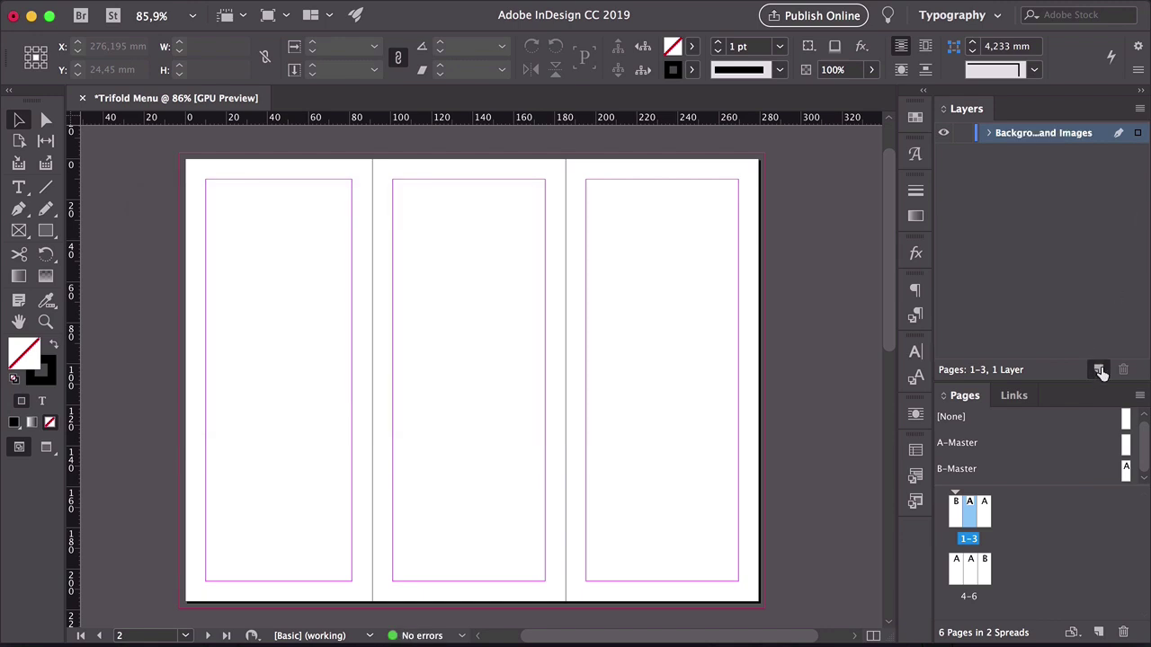
Add a new layer named 'Content' above it and zoom out to both spreads
{"action": "left_click", "coordinate": [1098, 370]}
{"action": "double_click", "coordinate": [1020, 135]}
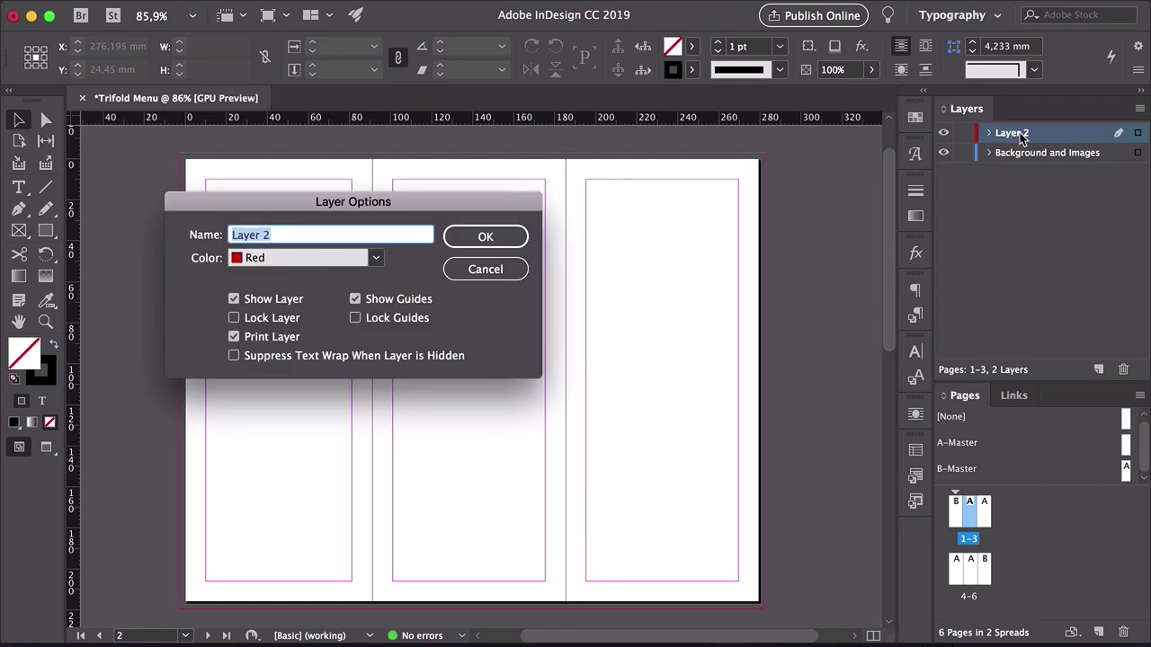
{"action": "type", "text": "Content"}
{"action": "key", "text": "Return"}
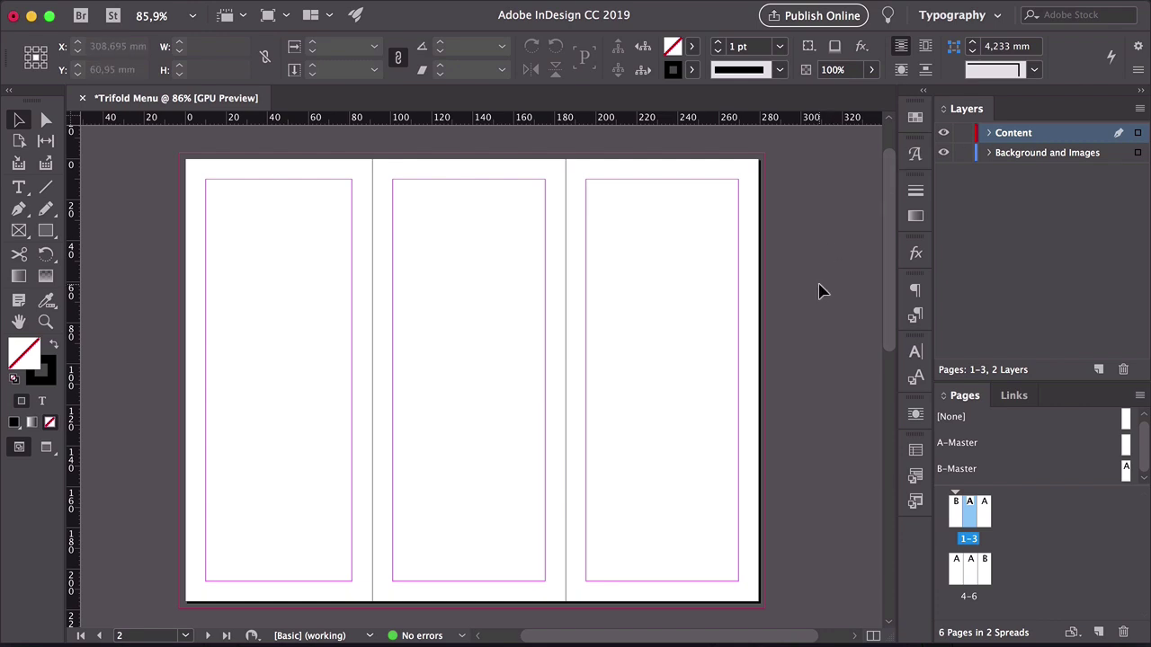
{"action": "key", "text": "z"}
{"action": "left_click_drag", "start_coordinate": [809, 289], "coordinate": [687, 296]}
Bring the Swatches panel to the front from the Window menu
{"action": "left_click_drag", "start_coordinate": [663, 309], "coordinate": [662, 332]}
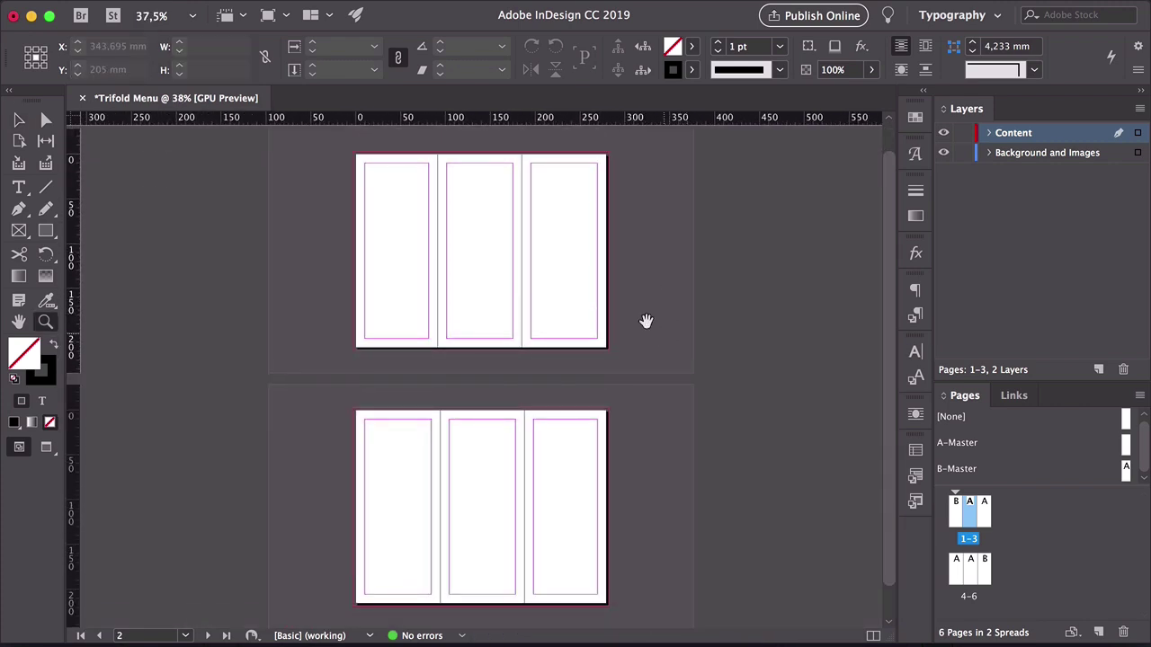
{"action": "scroll", "coordinate": [647, 296], "scroll_direction": "up", "scroll_amount": 5}
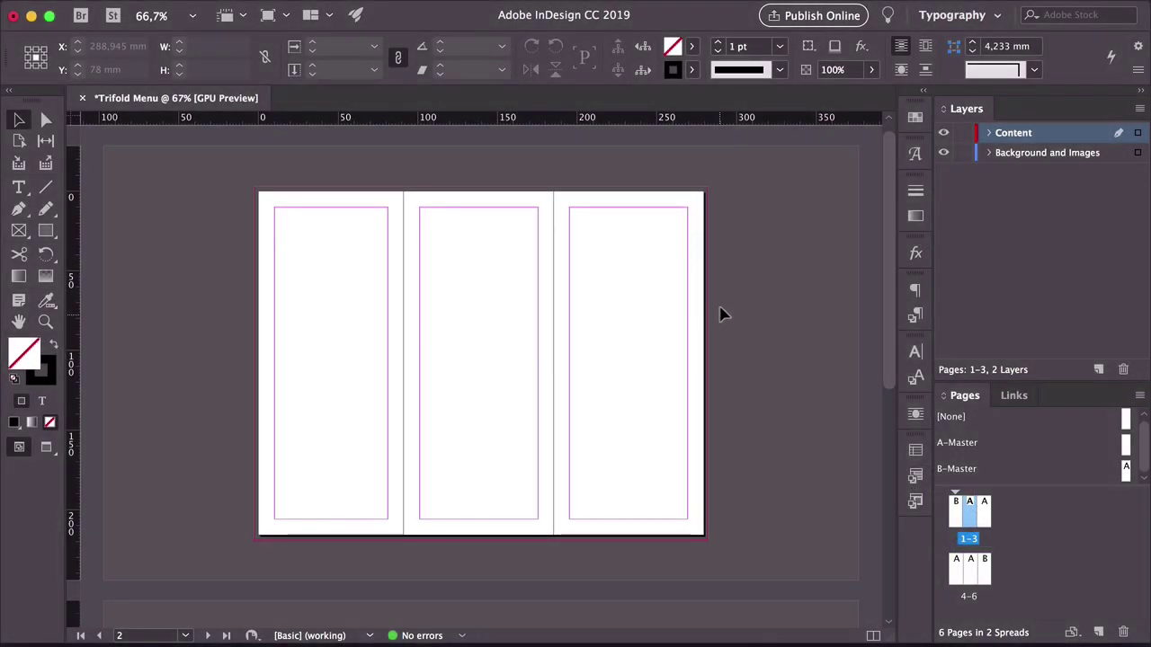
{"action": "left_click", "coordinate": [915, 117]}
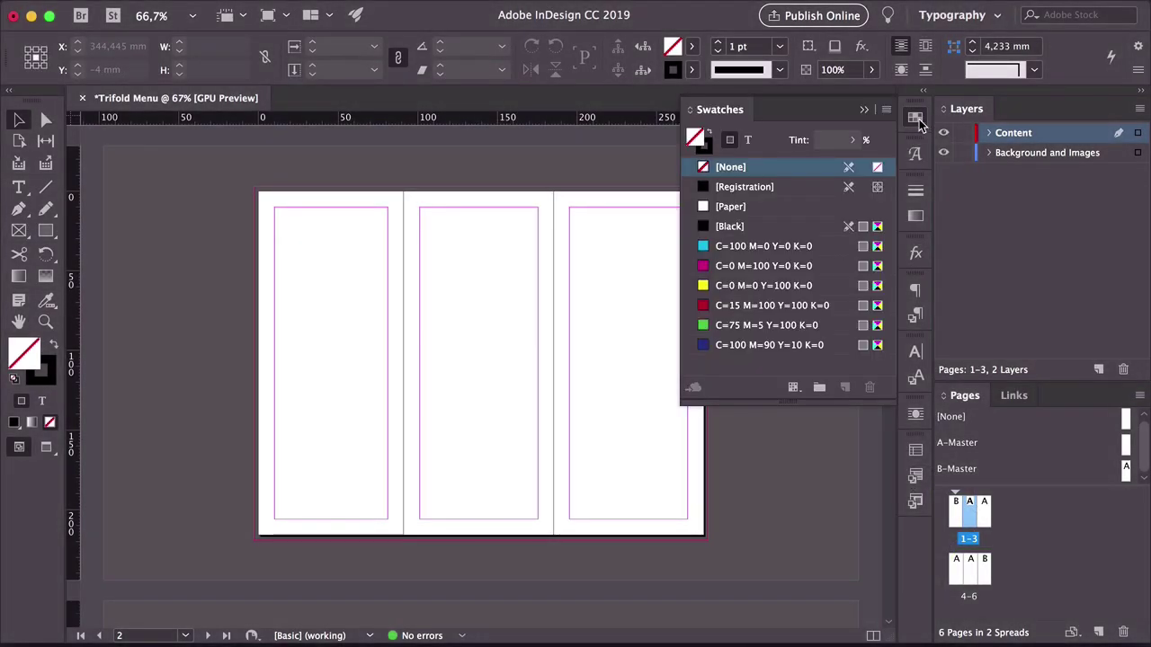
{"action": "mouse_move", "coordinate": [427, 5]}
{"action": "left_click", "coordinate": [487, 10]}
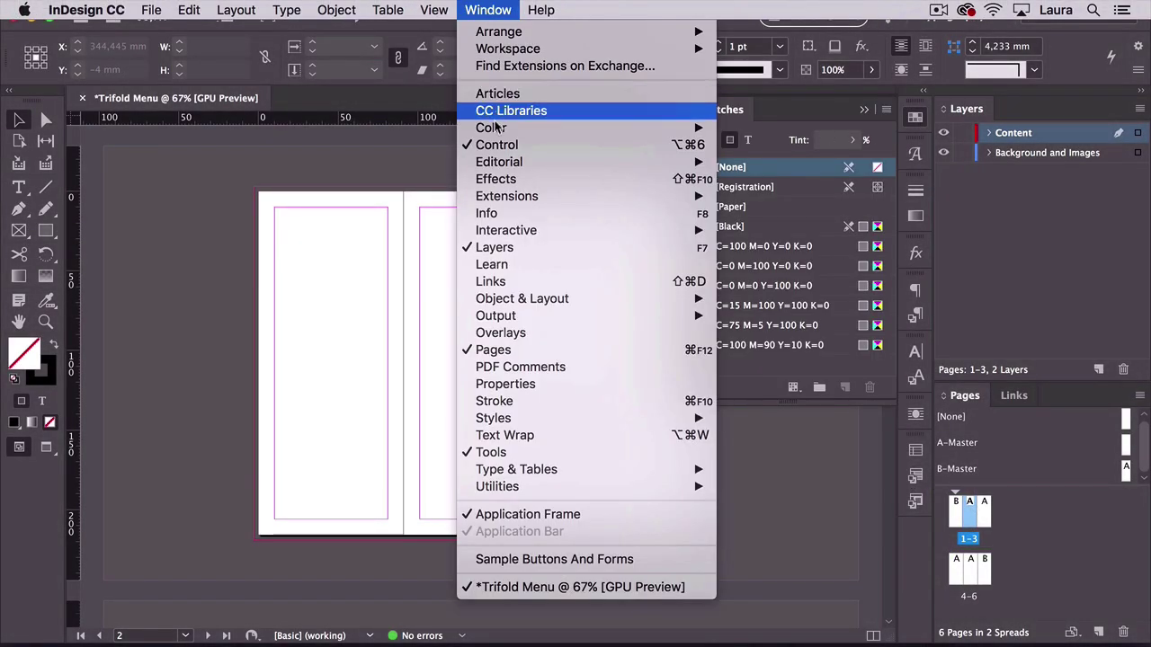
{"action": "mouse_move", "coordinate": [545, 133]}
{"action": "left_click", "coordinate": [782, 179]}
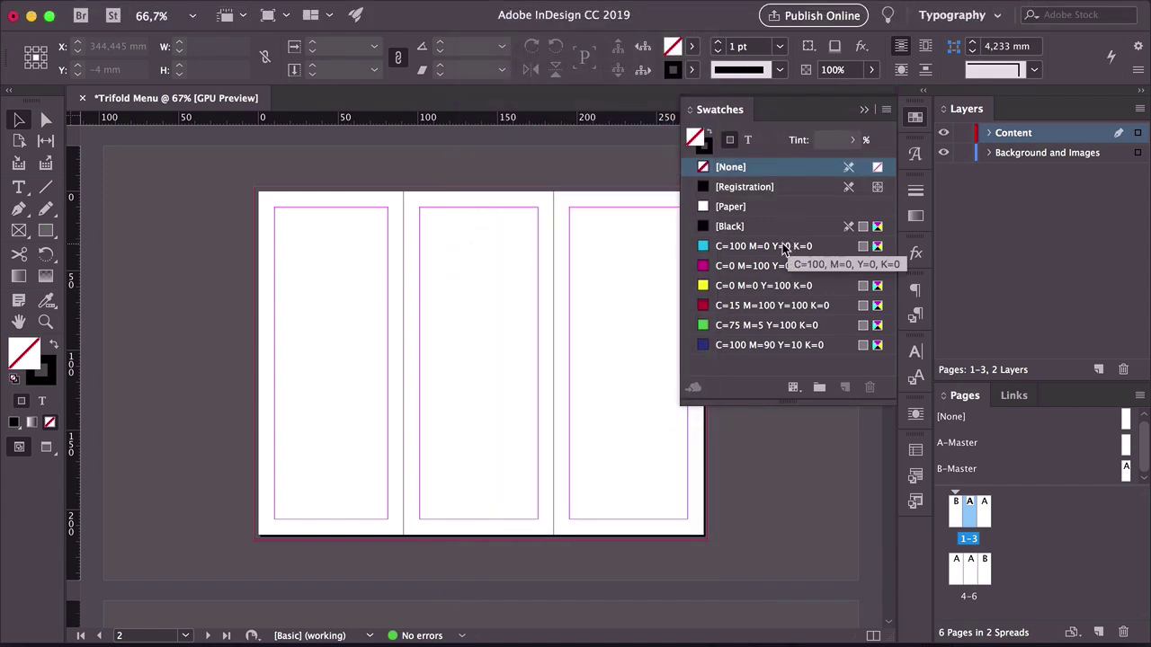
Delete the six default CMYK colour swatches and add a new cyan swatch
{"action": "left_click", "coordinate": [783, 247]}
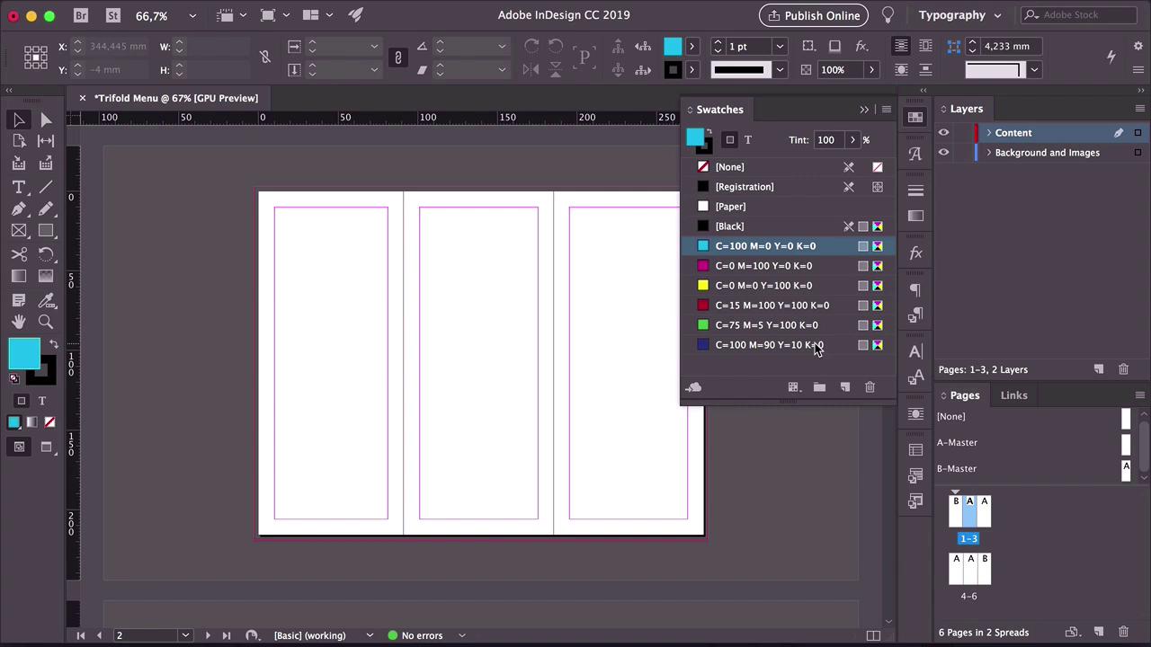
{"action": "left_click", "coordinate": [816, 349], "text": "shift"}
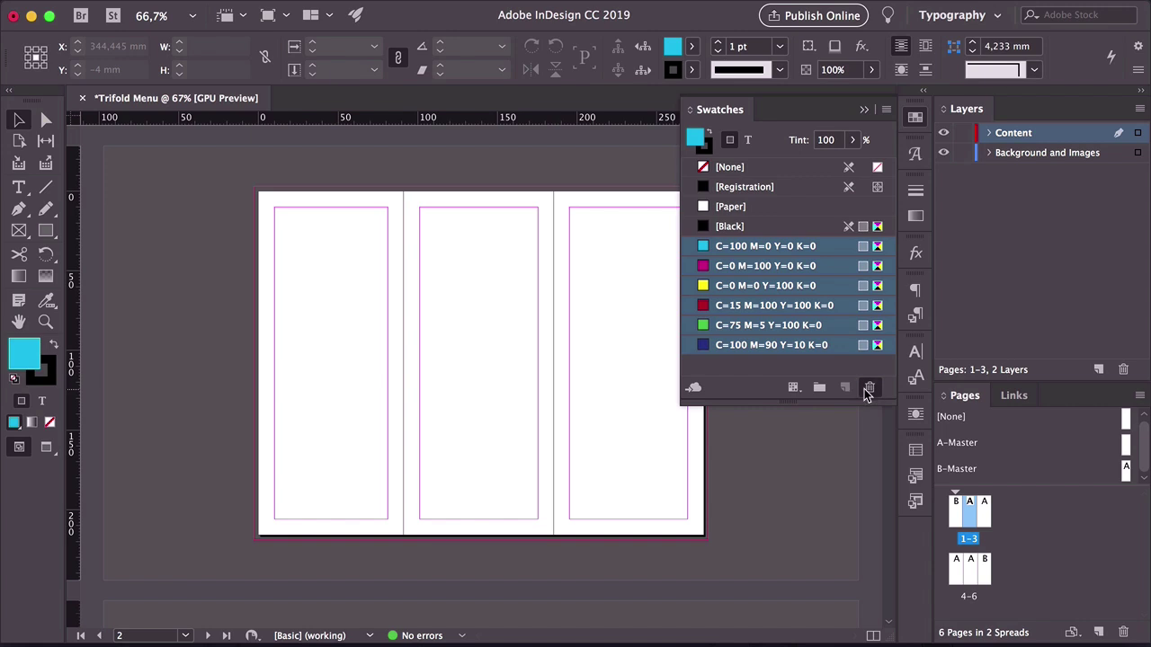
{"action": "left_click", "coordinate": [868, 389]}
{"action": "left_click", "coordinate": [845, 388]}
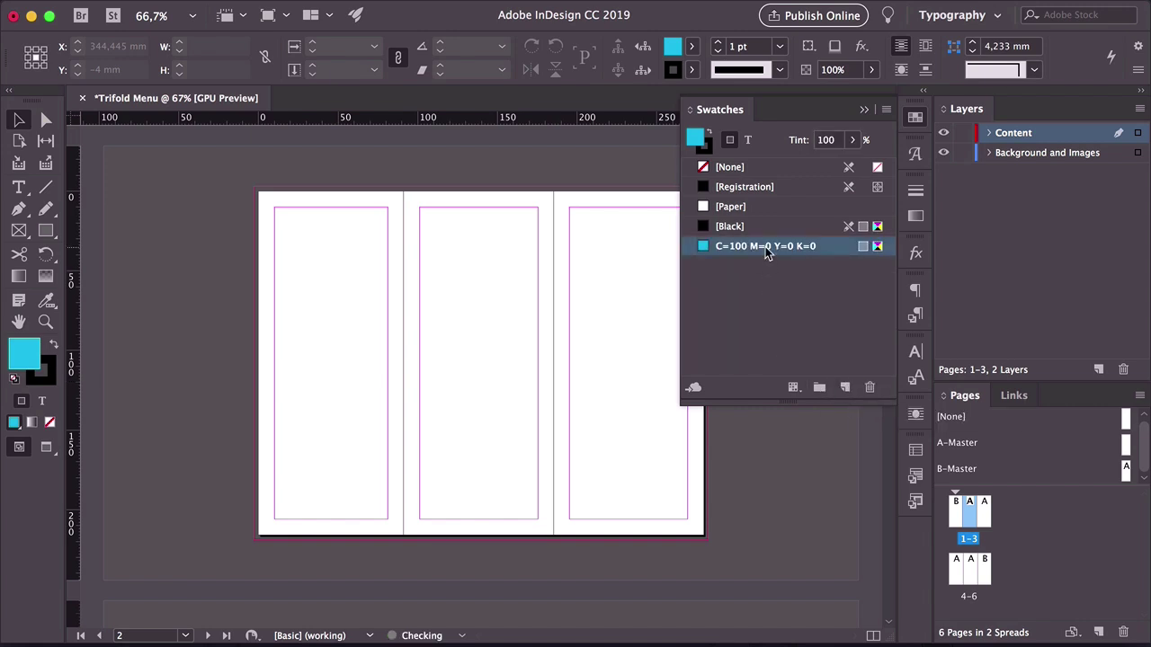
{"action": "double_click", "coordinate": [765, 248]}
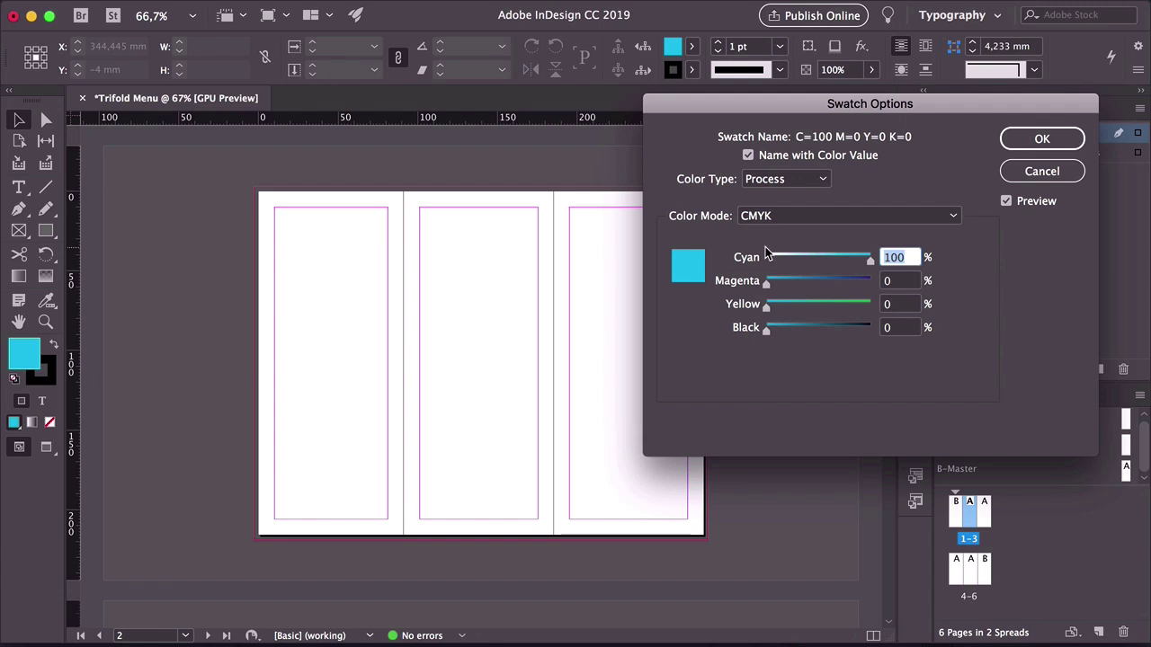
Redefine the swatch as tan C=0 M=24 Y=57 K=17
{"action": "left_click", "coordinate": [767, 258]}
{"action": "left_click", "coordinate": [802, 280]}
{"action": "left_click", "coordinate": [811, 304]}
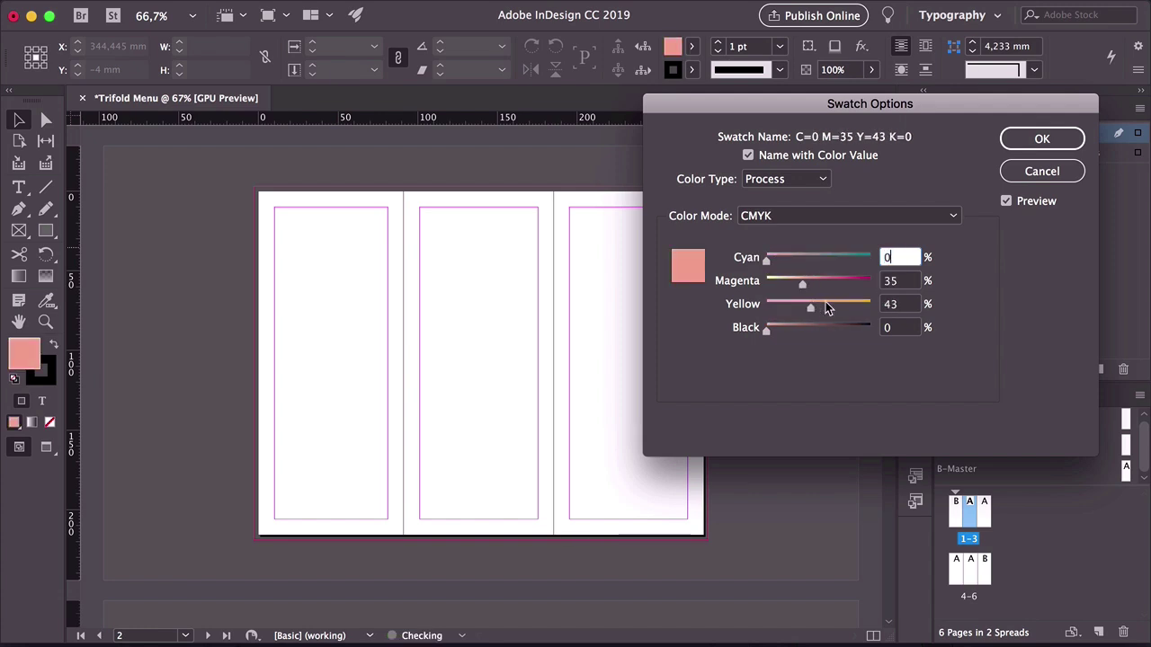
{"action": "left_click", "coordinate": [823, 304]}
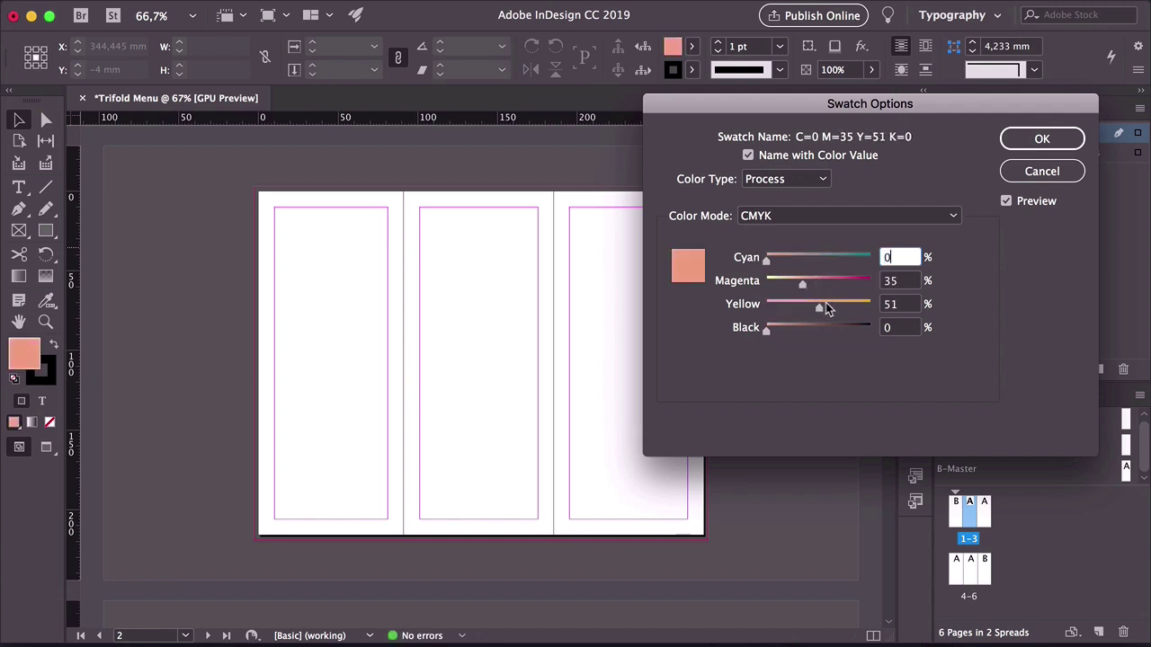
{"action": "left_click", "coordinate": [791, 282]}
{"action": "left_click", "coordinate": [784, 331]}
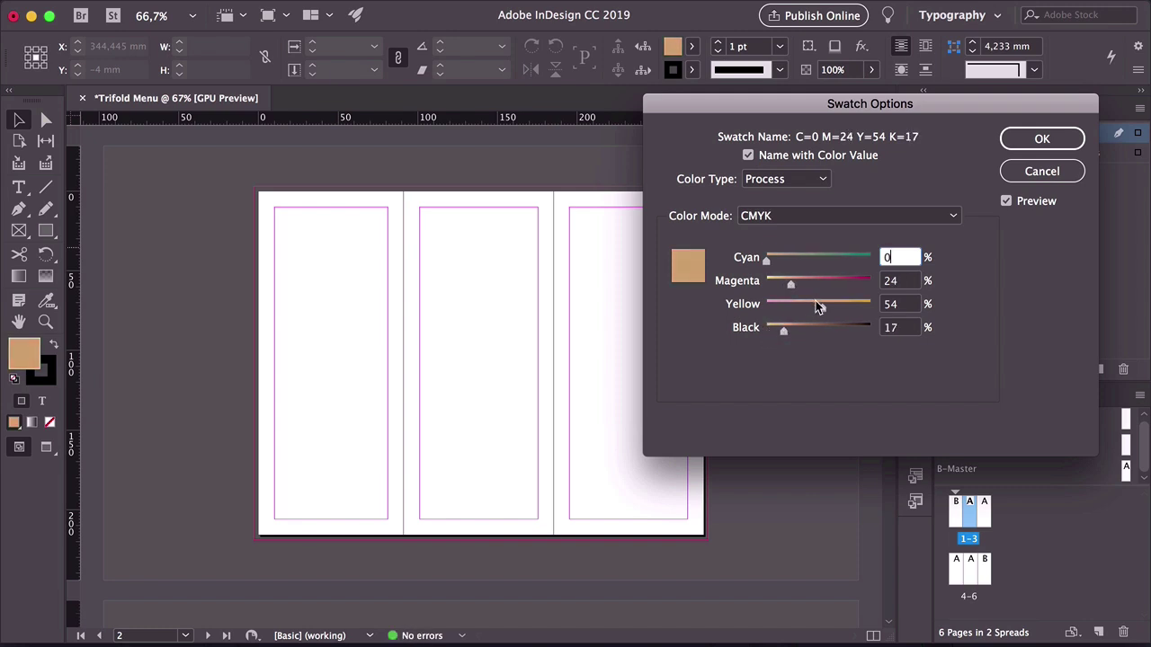
{"action": "left_click", "coordinate": [827, 305]}
{"action": "left_click", "coordinate": [1013, 144]}
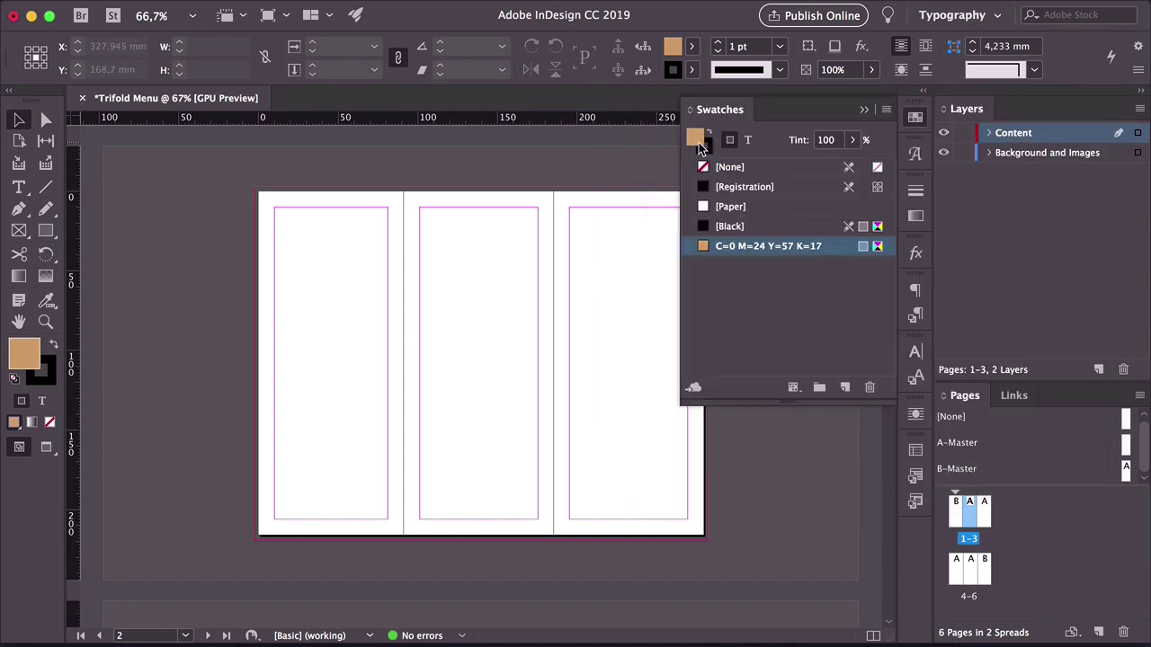
Set the default stroke to None and the fill to Black
{"action": "left_click", "coordinate": [706, 145]}
{"action": "left_click", "coordinate": [726, 167]}
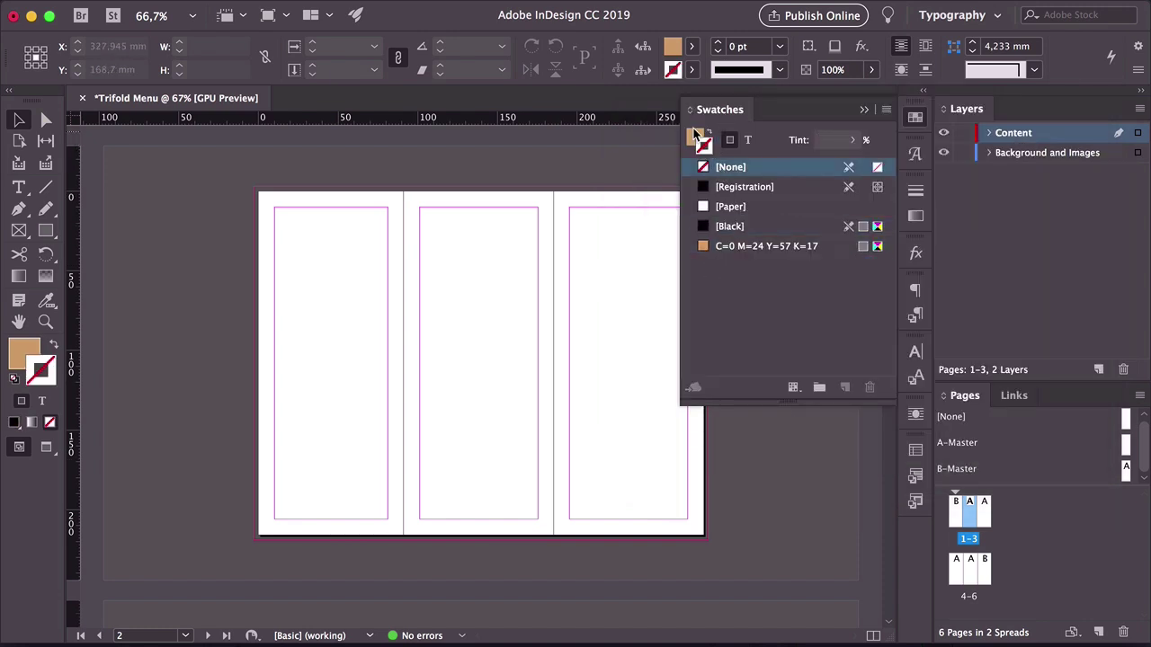
{"action": "left_click", "coordinate": [695, 134]}
{"action": "left_click", "coordinate": [739, 228]}
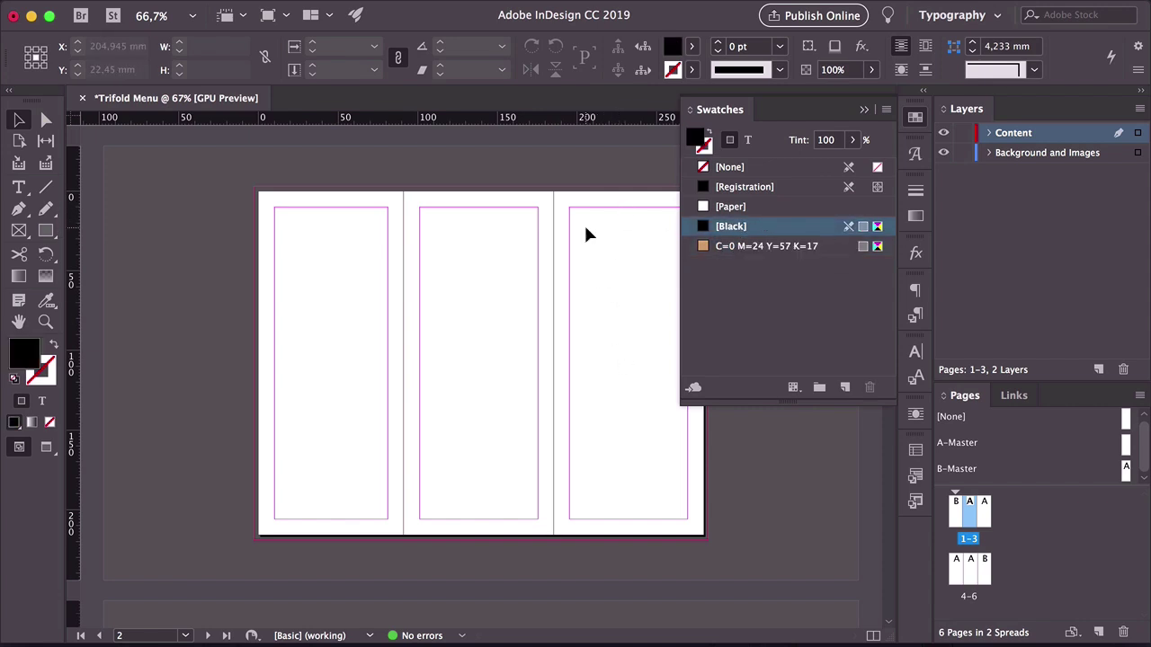
{"action": "left_click", "coordinate": [743, 260]}
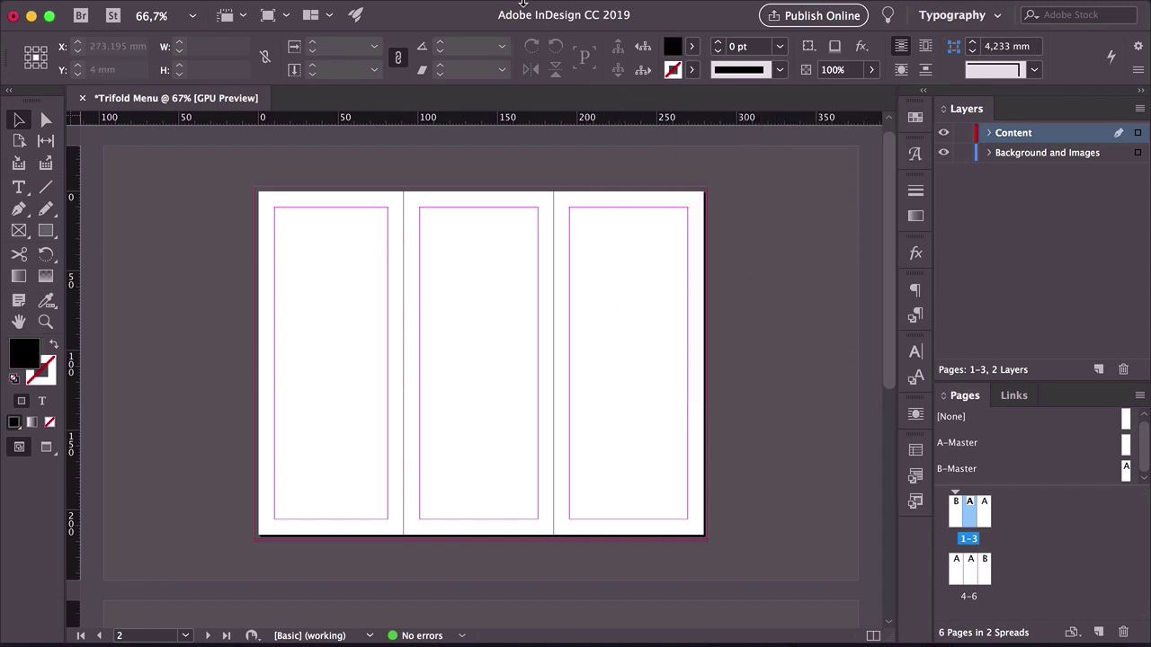
Create a new paragraph style named 'Restaurant Name'
{"action": "left_click", "coordinate": [487, 10]}
{"action": "mouse_move", "coordinate": [689, 421]}
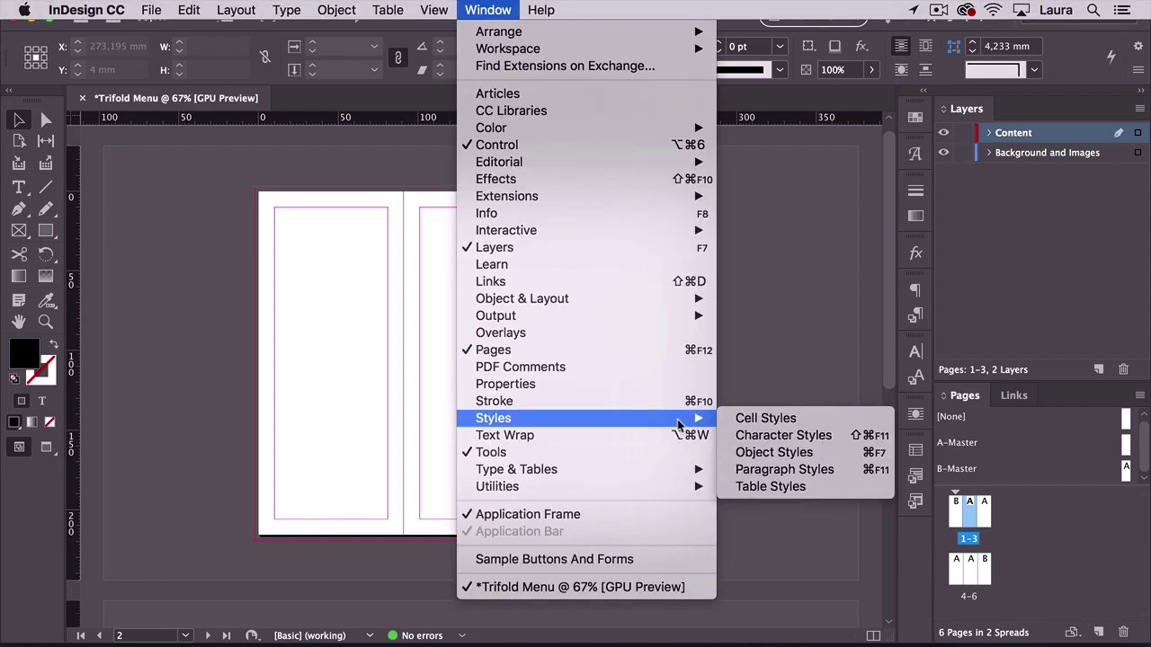
{"action": "left_click", "coordinate": [766, 475]}
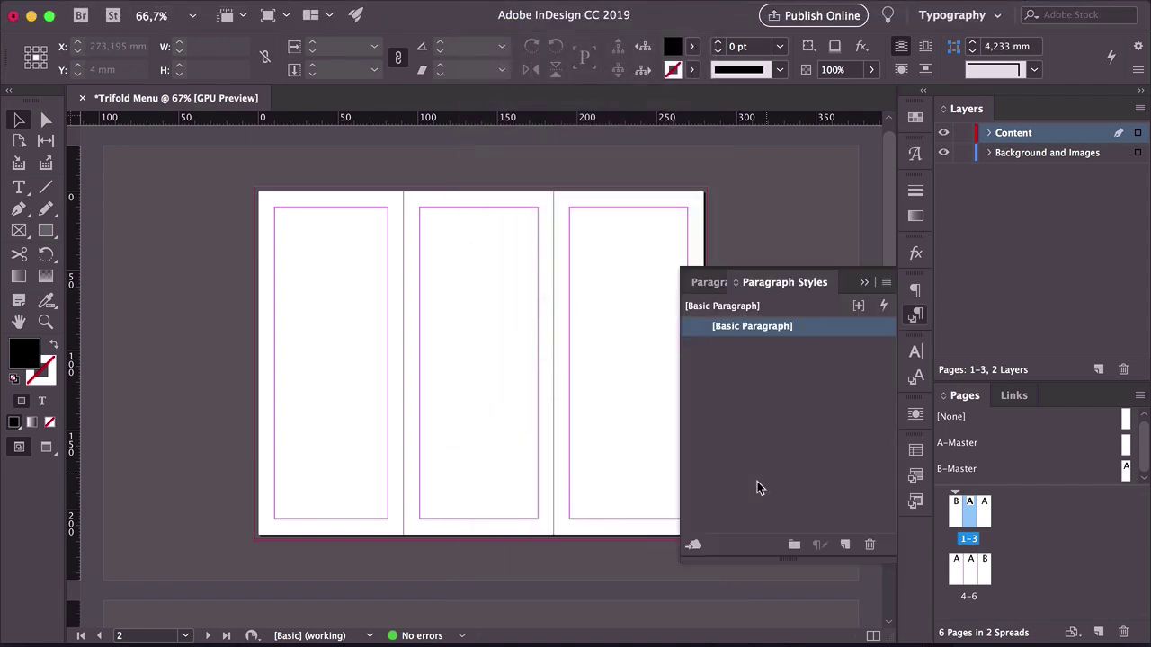
{"action": "left_click", "coordinate": [845, 544]}
{"action": "double_click", "coordinate": [763, 351]}
{"action": "left_click_drag", "start_coordinate": [831, 7], "coordinate": [765, 7]}
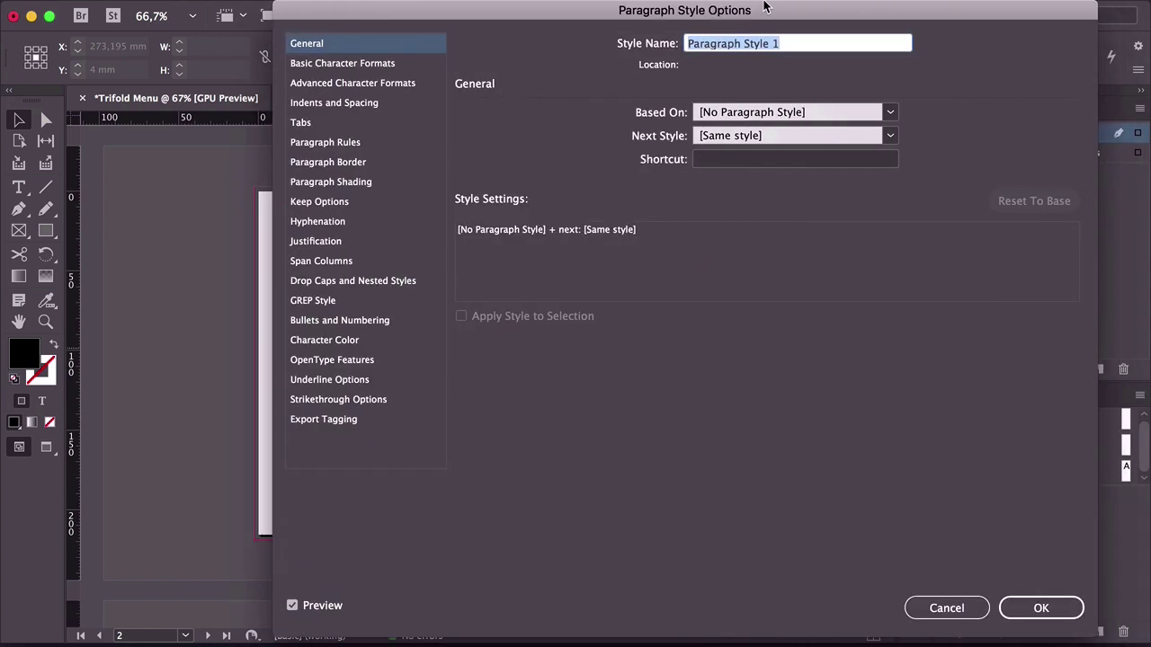
{"action": "type", "text": "Resta"}
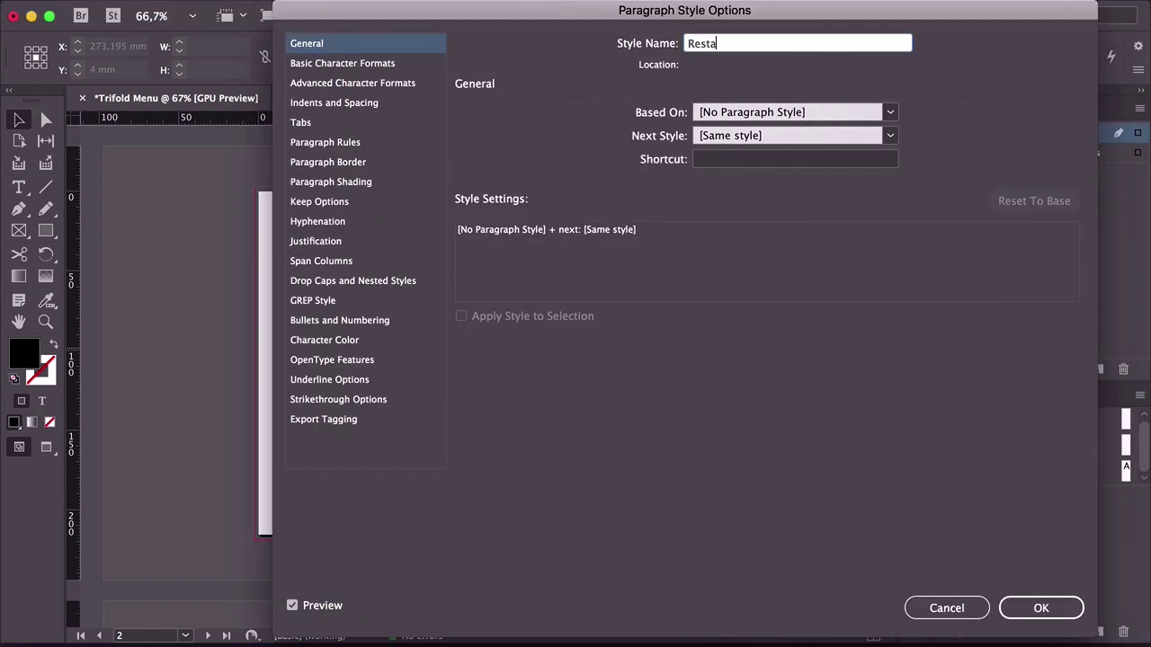
{"action": "type", "text": "urant Name"}
{"action": "key", "text": "Tab"}
Set the Restaurant Name font to Scarlett Serif and change its point size
{"action": "left_click", "coordinate": [339, 64]}
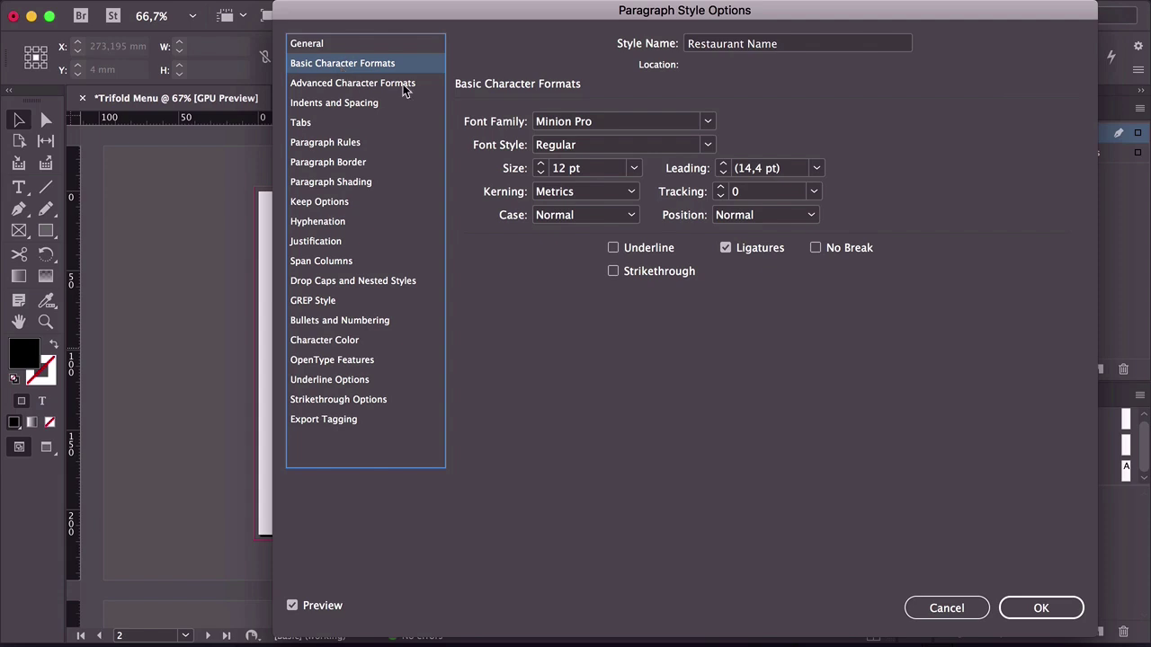
{"action": "key", "text": "Tab"}
{"action": "type", "text": "Sc"}
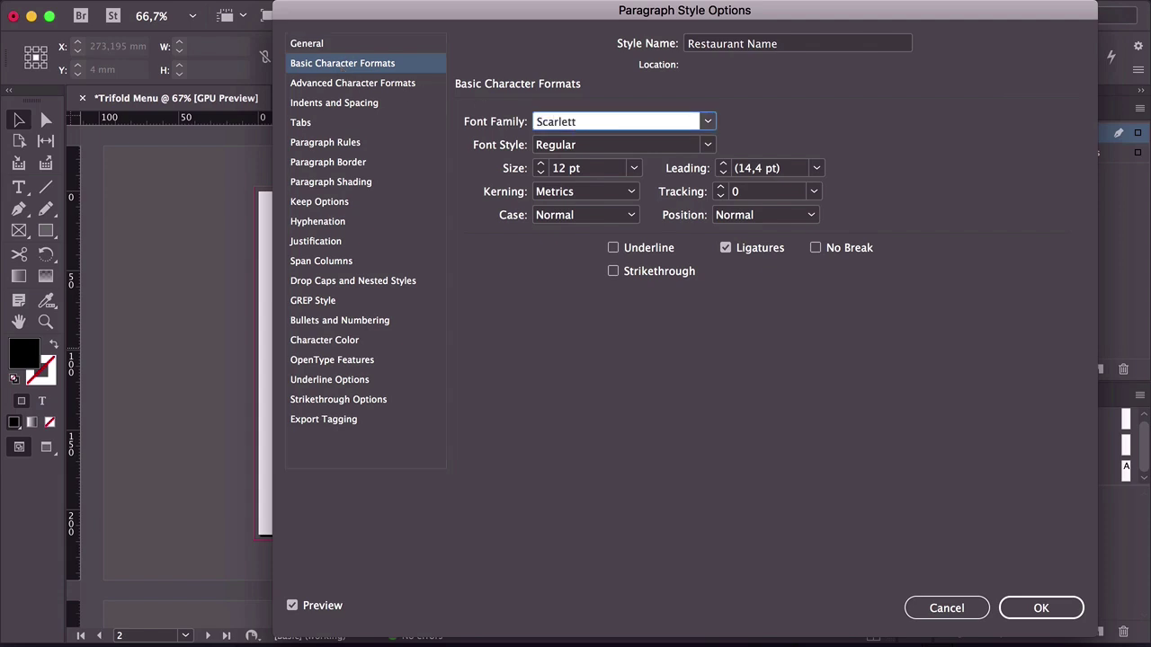
{"action": "key", "text": "Tab"}
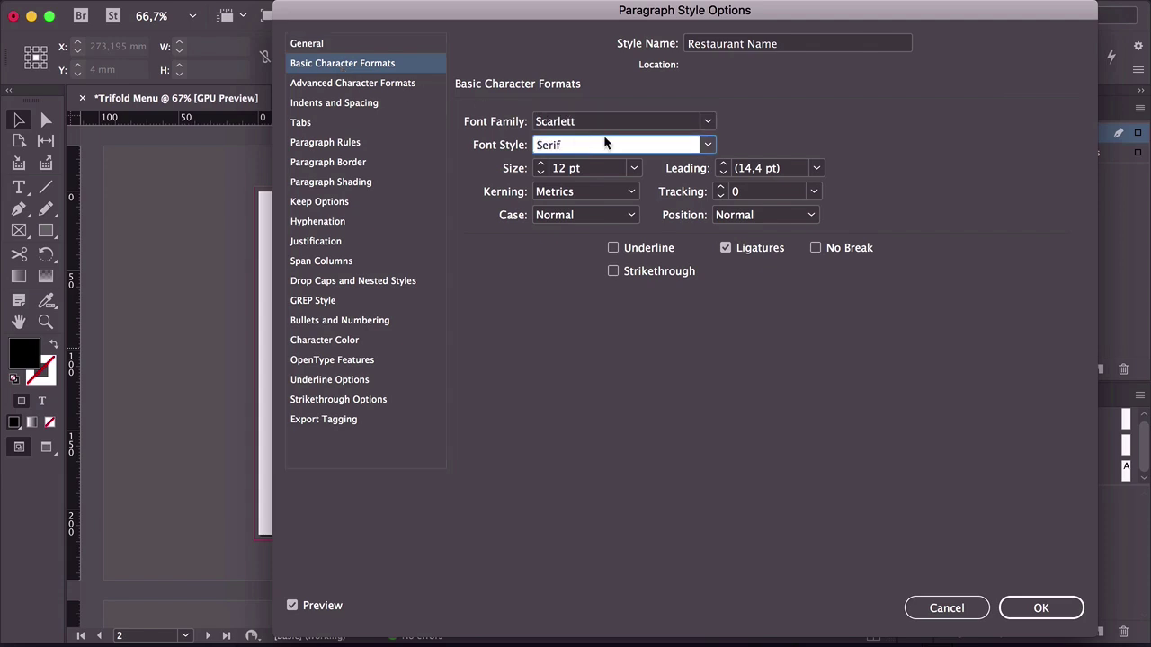
{"action": "double_click", "coordinate": [586, 170]}
{"action": "triple_click", "coordinate": [589, 171]}
{"action": "type", "text": "40"}
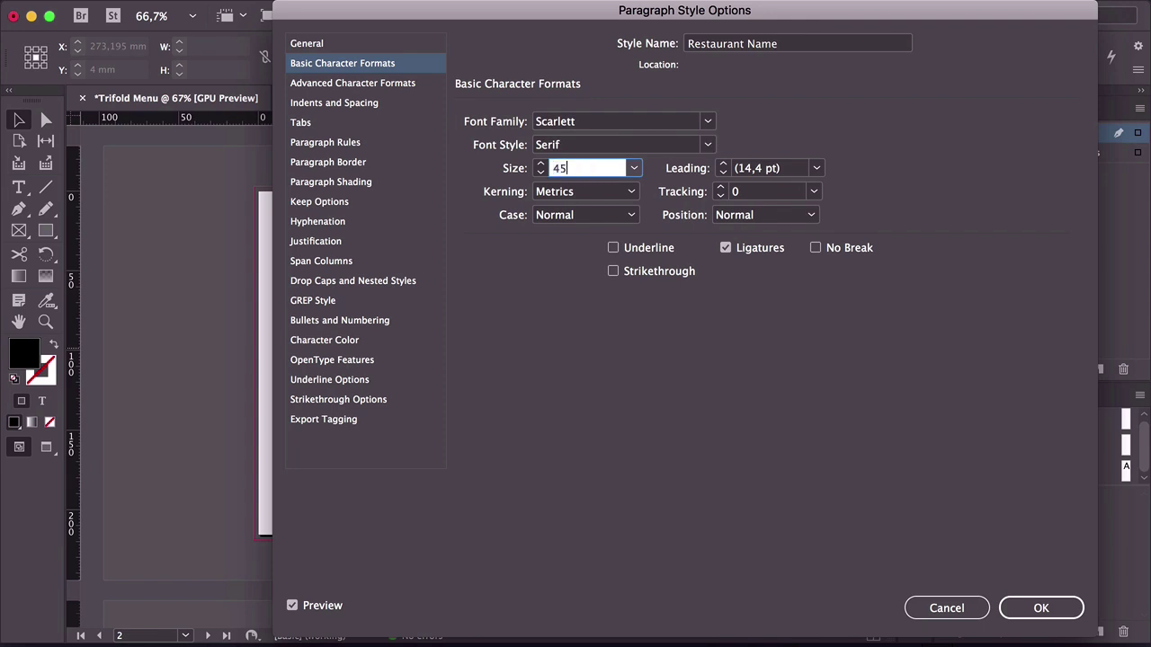
Center the style's alignment, set its case to All Caps, and save it
{"action": "left_click", "coordinate": [395, 83]}
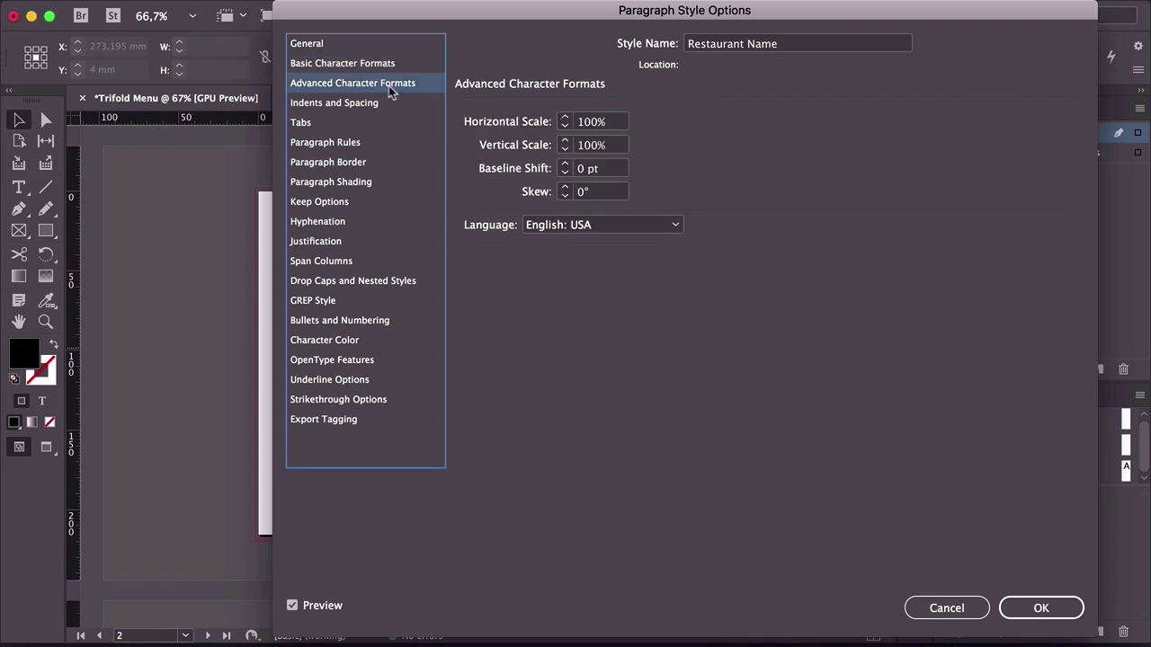
{"action": "left_click", "coordinate": [362, 104]}
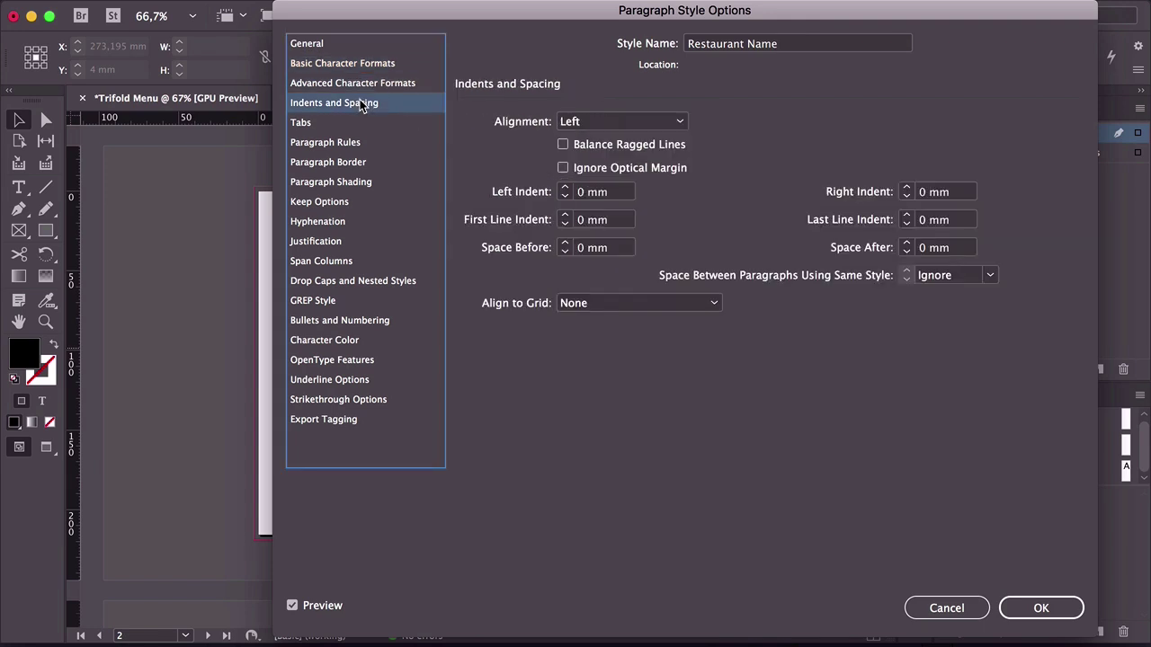
{"action": "left_click", "coordinate": [566, 123]}
{"action": "left_click", "coordinate": [597, 159]}
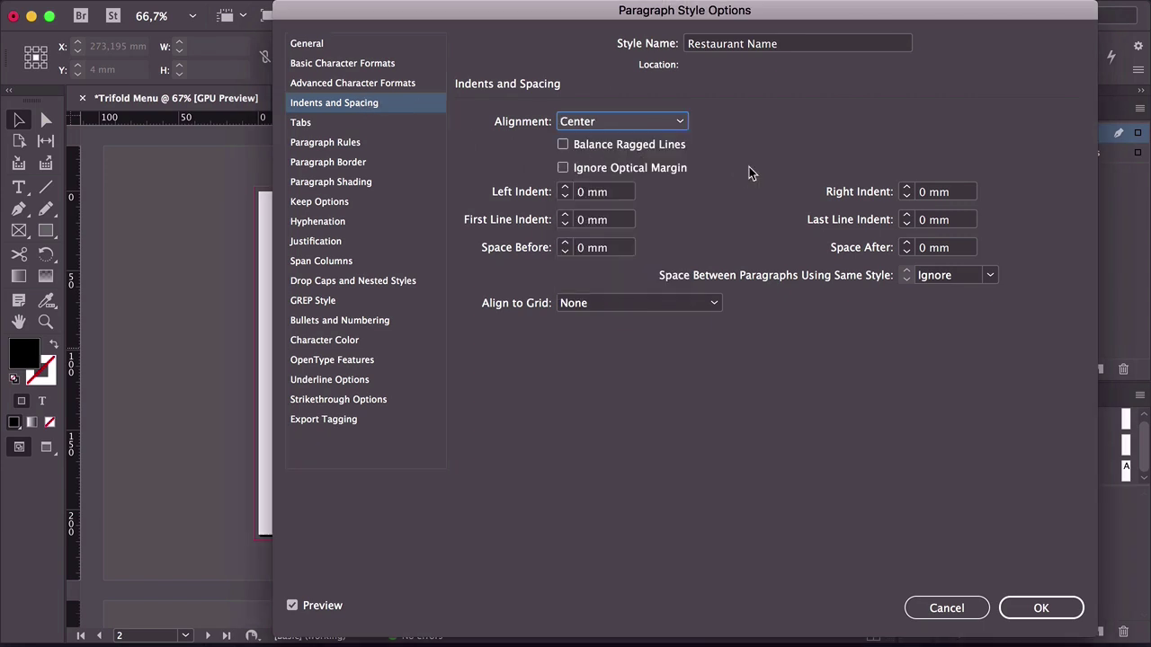
{"action": "left_click", "coordinate": [392, 84]}
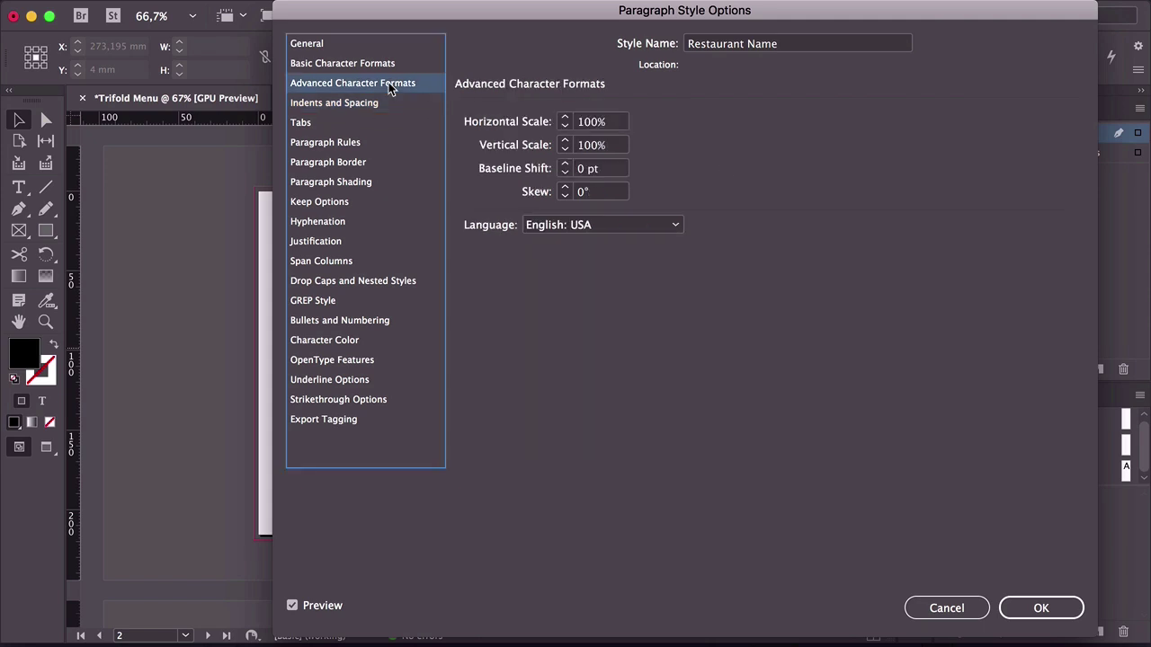
{"action": "left_click", "coordinate": [389, 66]}
{"action": "left_click", "coordinate": [557, 215]}
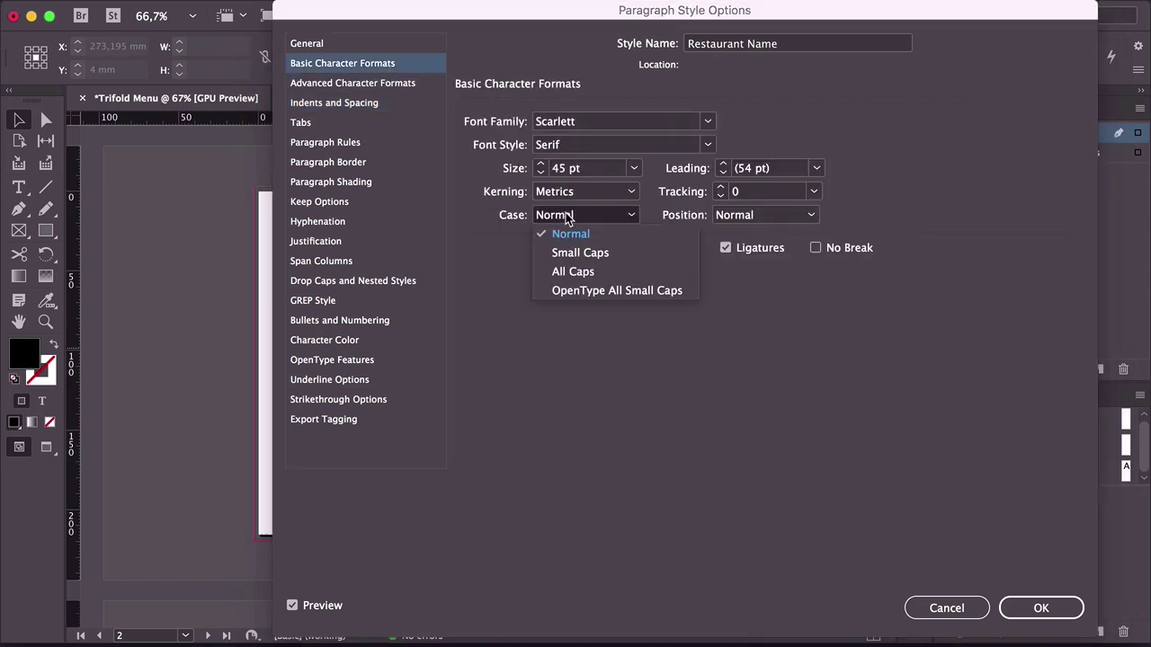
{"action": "left_click", "coordinate": [575, 273]}
{"action": "left_click", "coordinate": [1038, 609]}
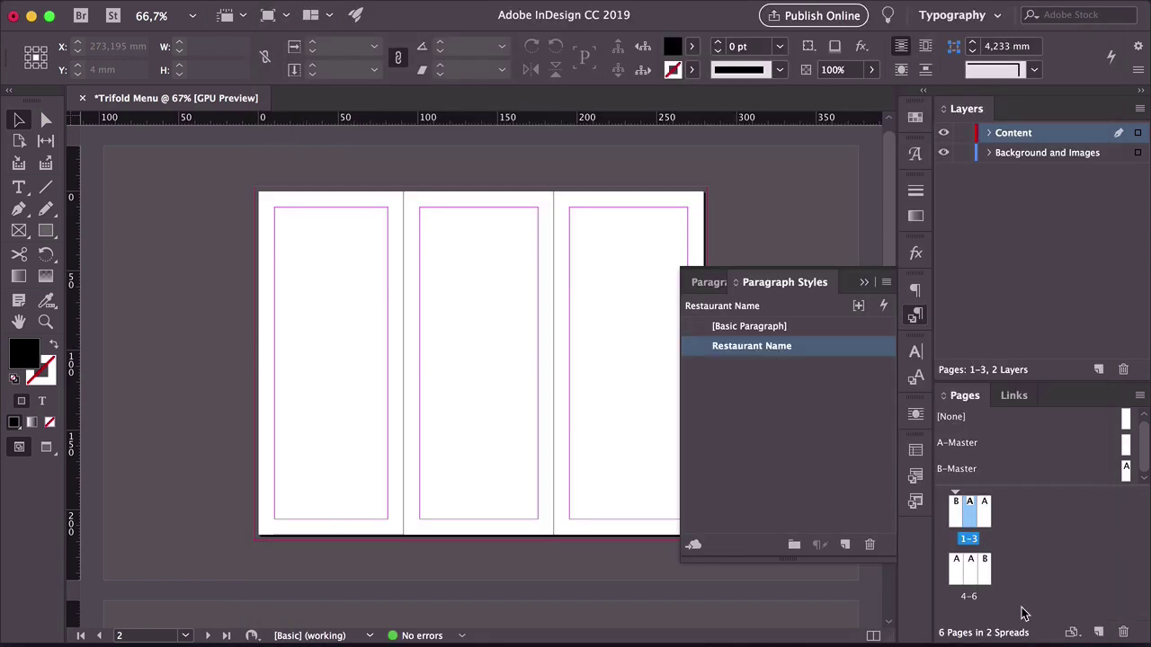
Create a paragraph style 'Restaurant Tag or Description' based on [No Paragraph Style]
{"action": "left_click", "coordinate": [846, 545]}
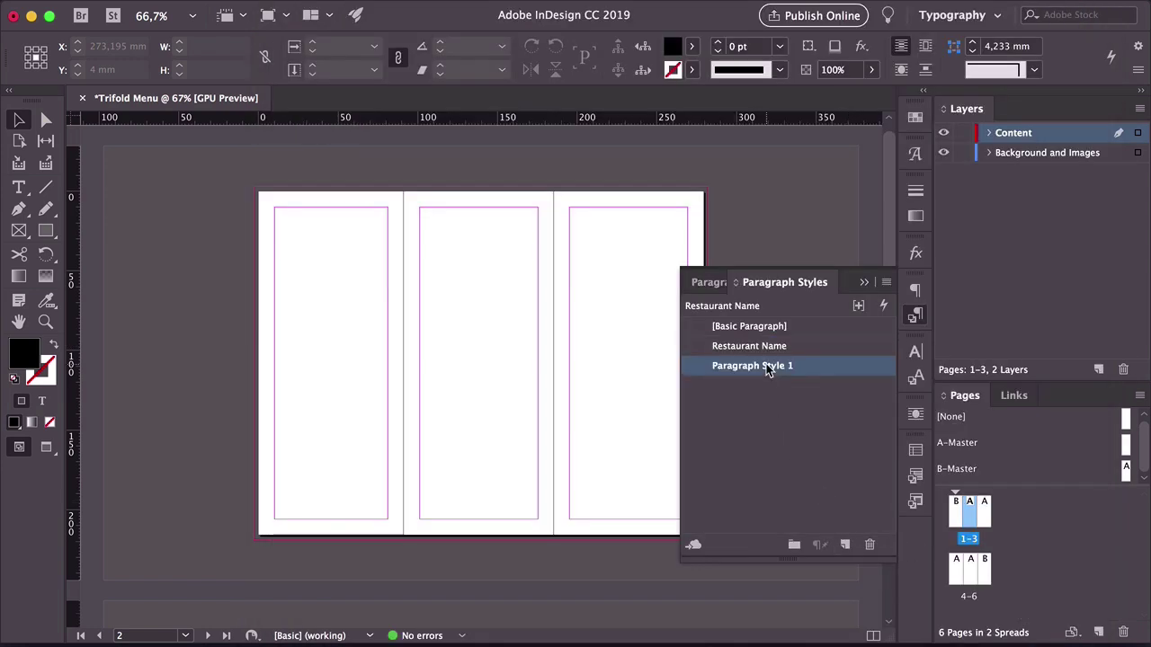
{"action": "double_click", "coordinate": [771, 366]}
{"action": "type", "text": "R"}
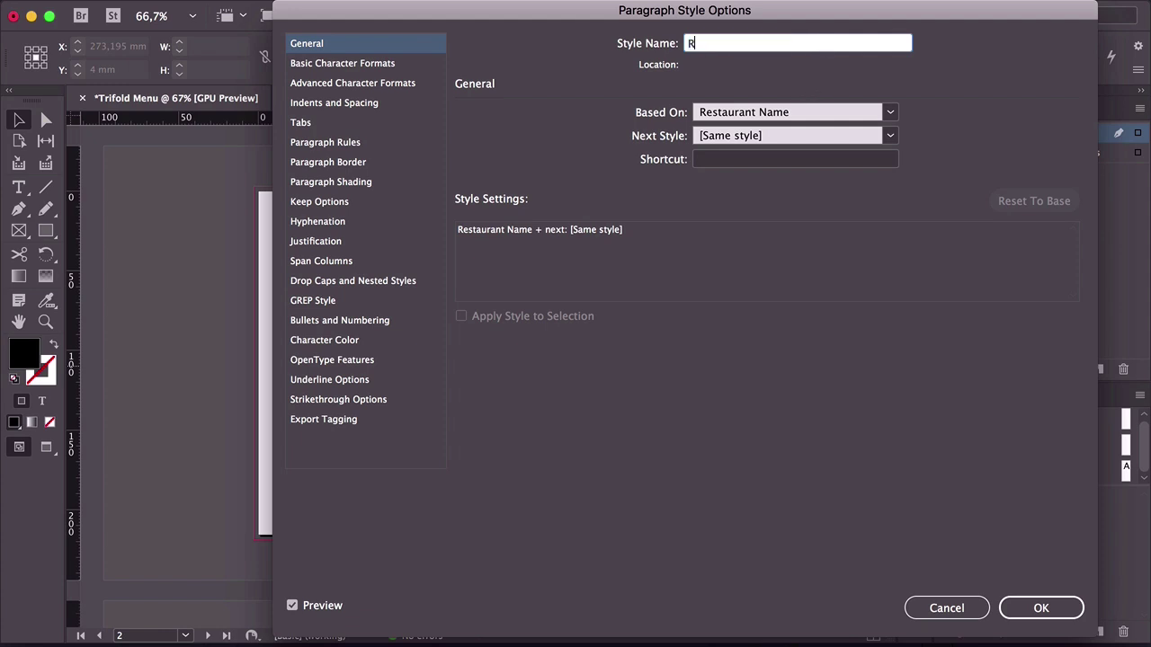
{"action": "type", "text": "estaurant Tag or Description"}
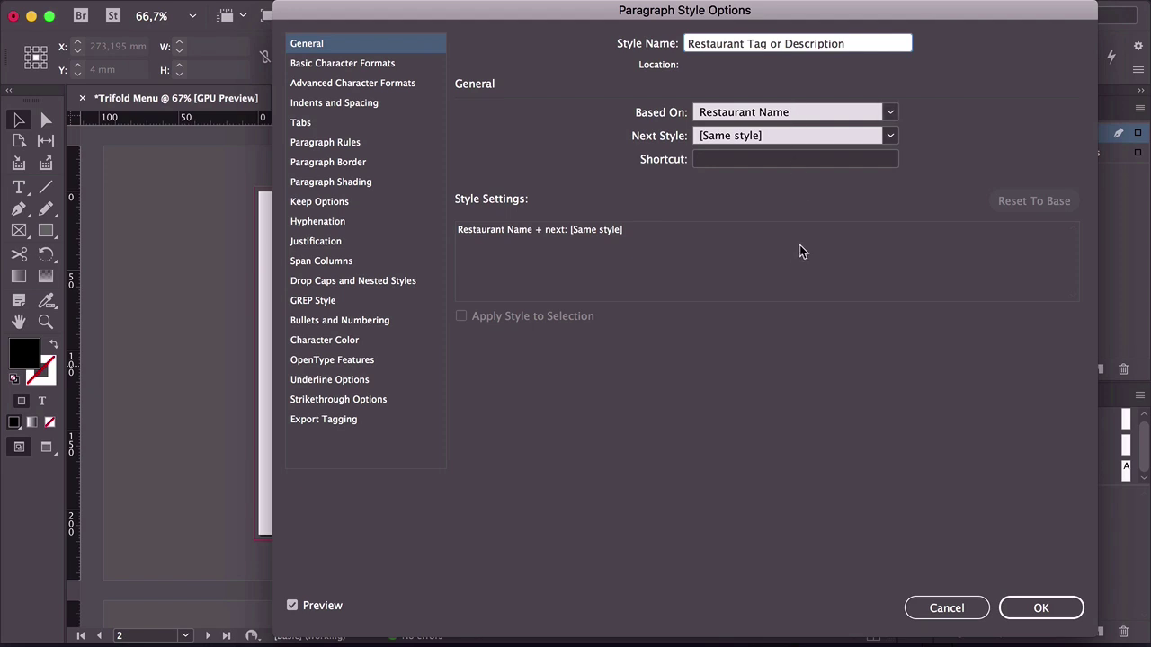
{"action": "left_click", "coordinate": [751, 114]}
{"action": "left_click", "coordinate": [752, 132]}
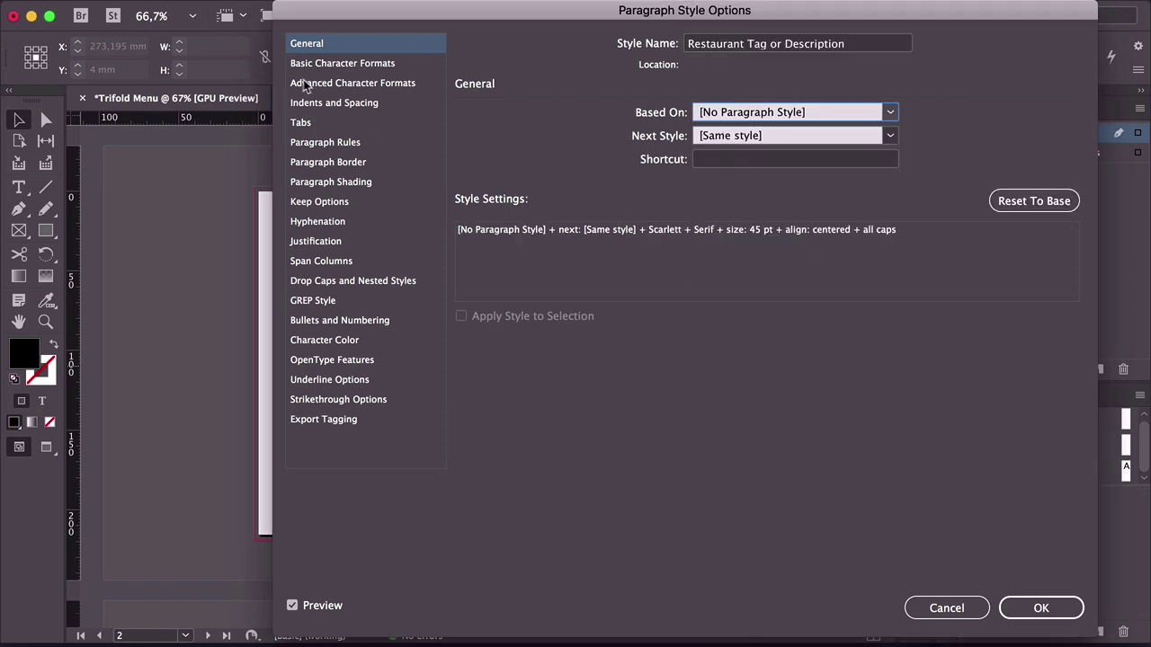
Give it 12 pt size and 25 pt leading, keep All Caps, and save it
{"action": "left_click", "coordinate": [311, 64]}
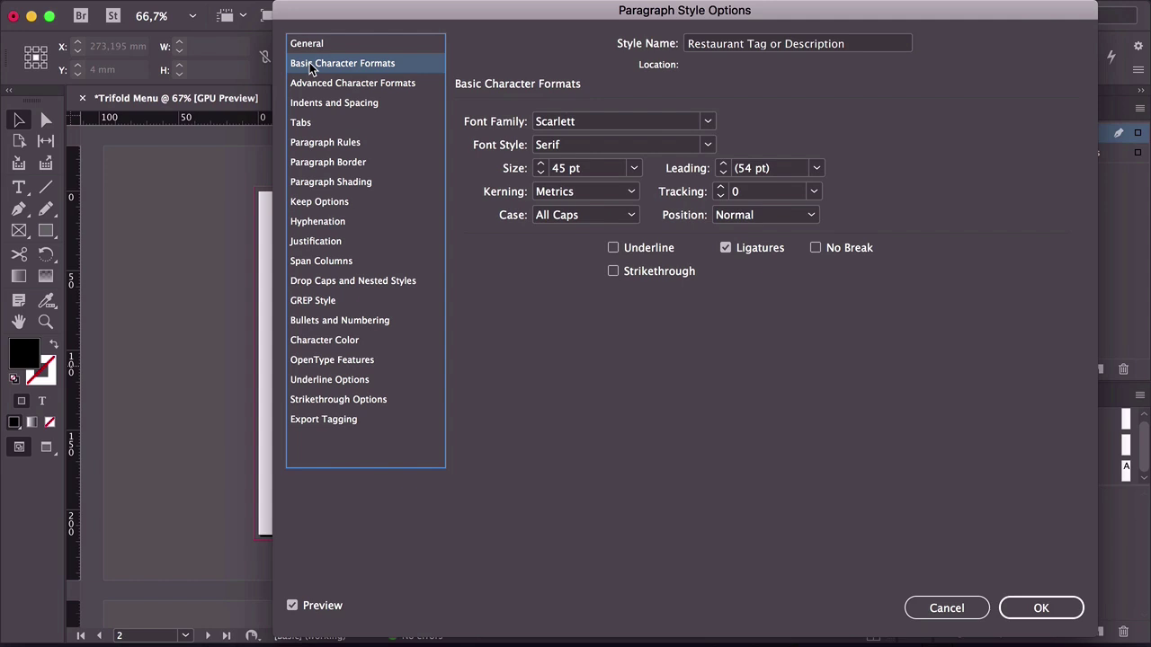
{"action": "left_click", "coordinate": [575, 169]}
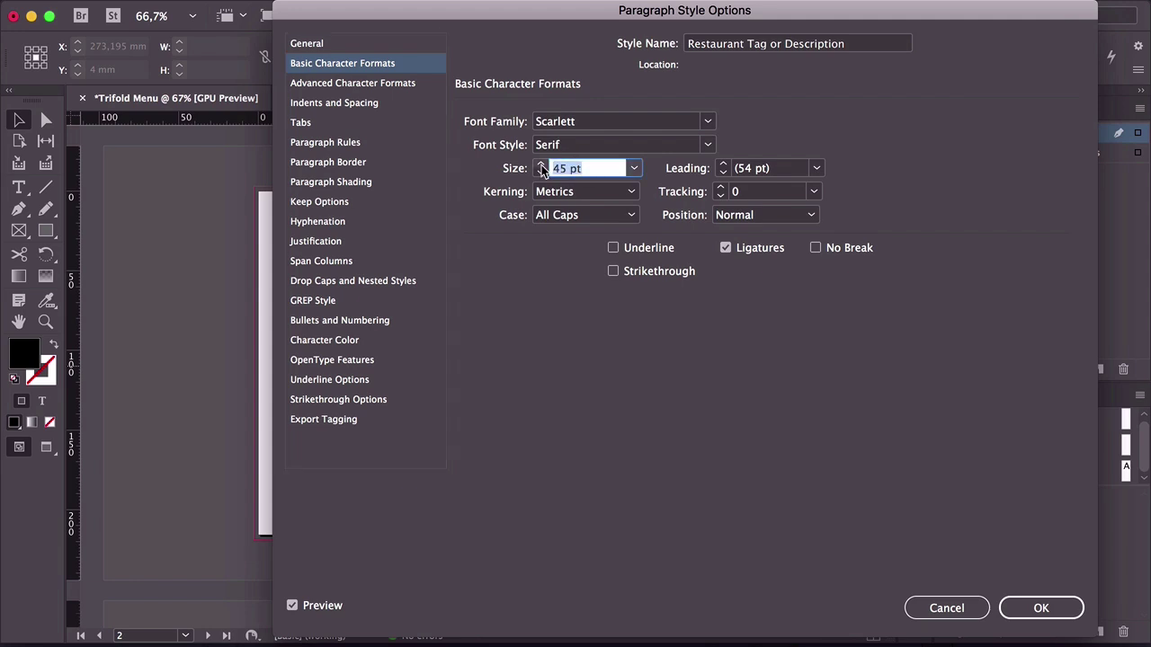
{"action": "type", "text": "12"}
{"action": "key", "text": "Tab"}
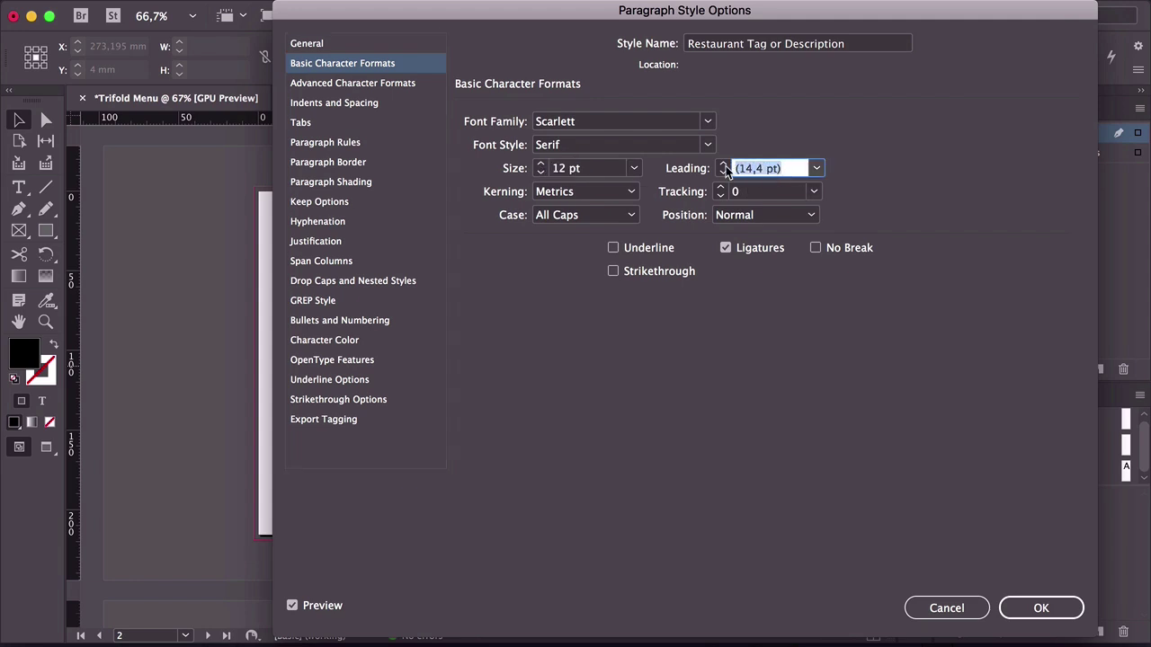
{"action": "type", "text": "25"}
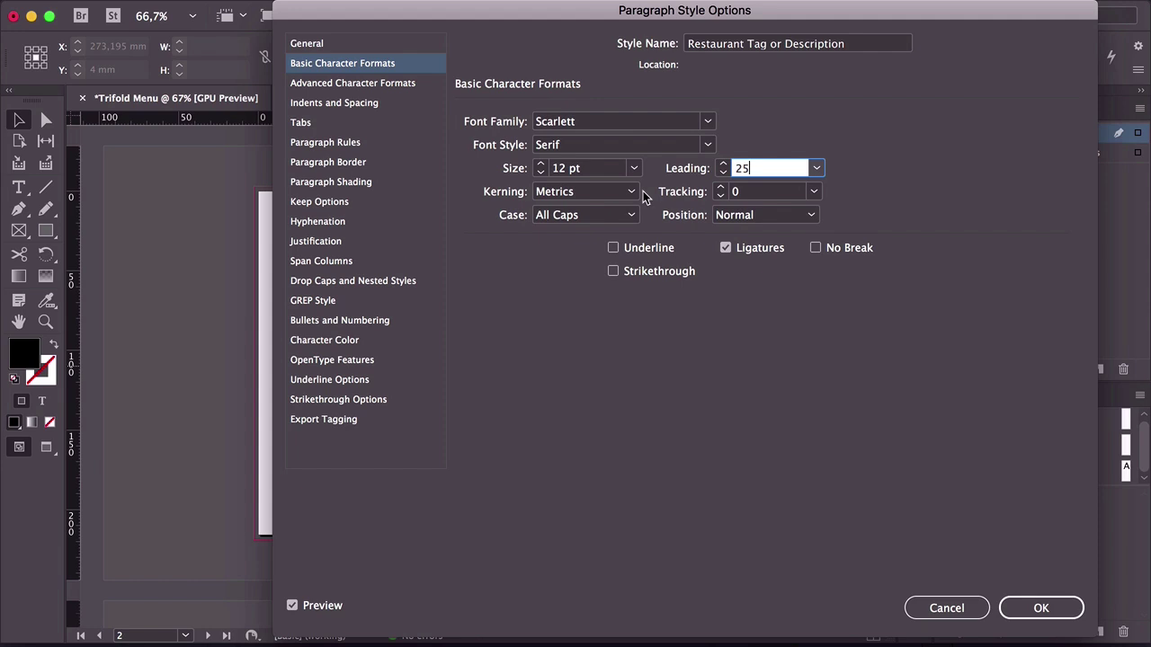
{"action": "left_click", "coordinate": [586, 216]}
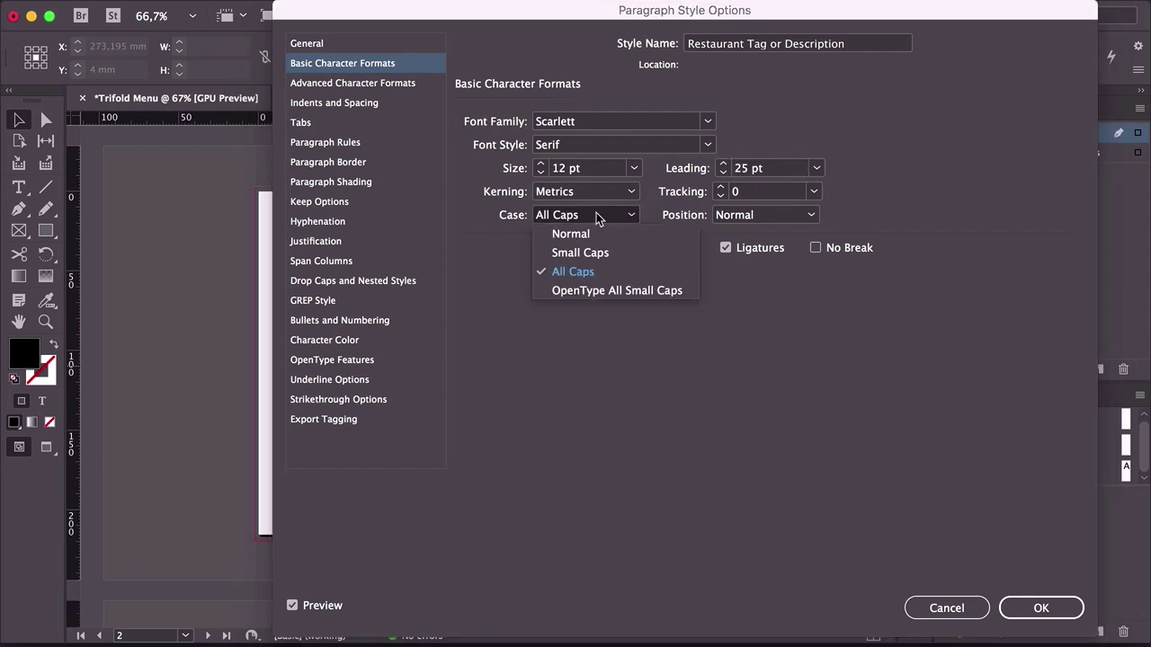
{"action": "left_click", "coordinate": [596, 217]}
{"action": "left_click", "coordinate": [378, 88]}
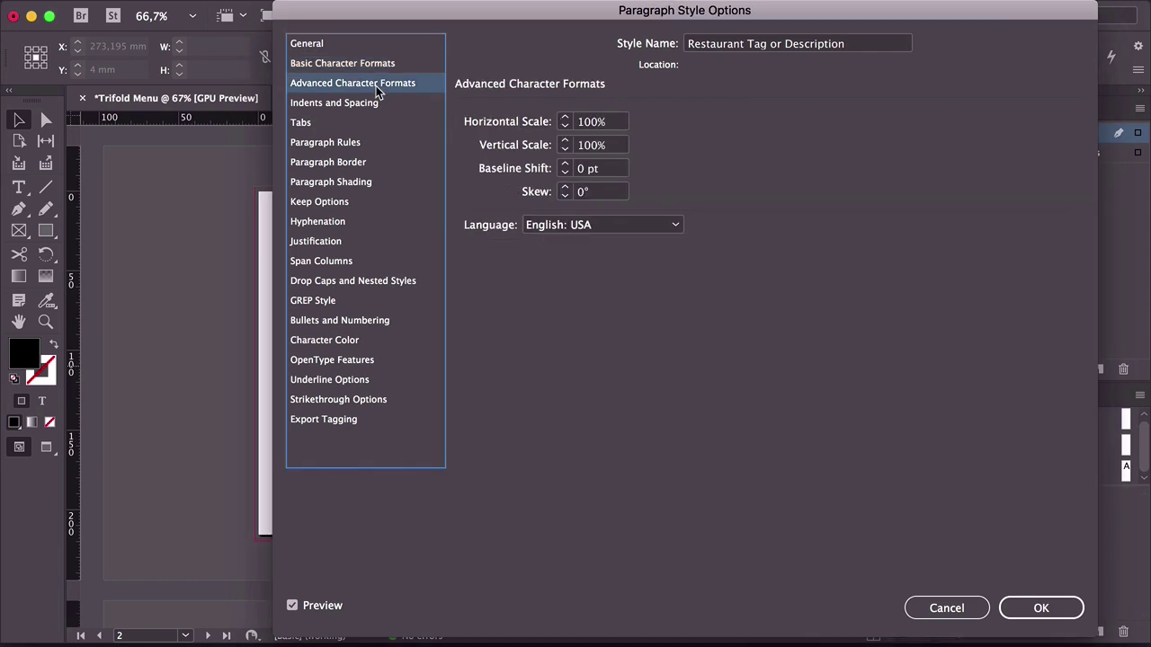
{"action": "left_click", "coordinate": [375, 106]}
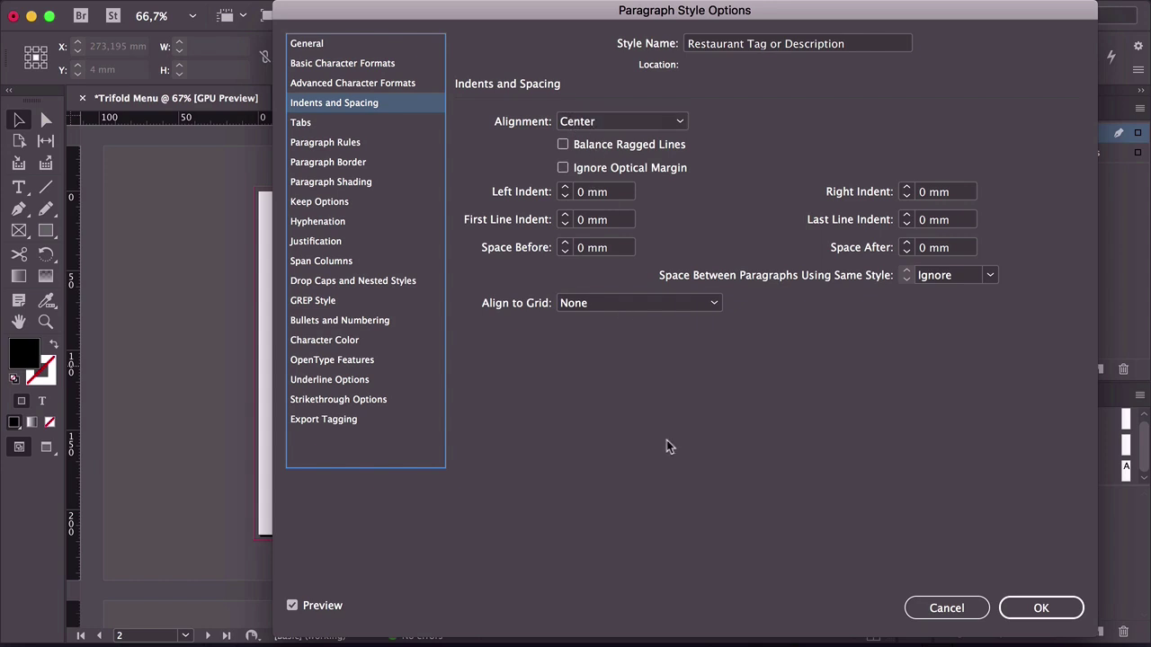
{"action": "left_click", "coordinate": [1043, 602]}
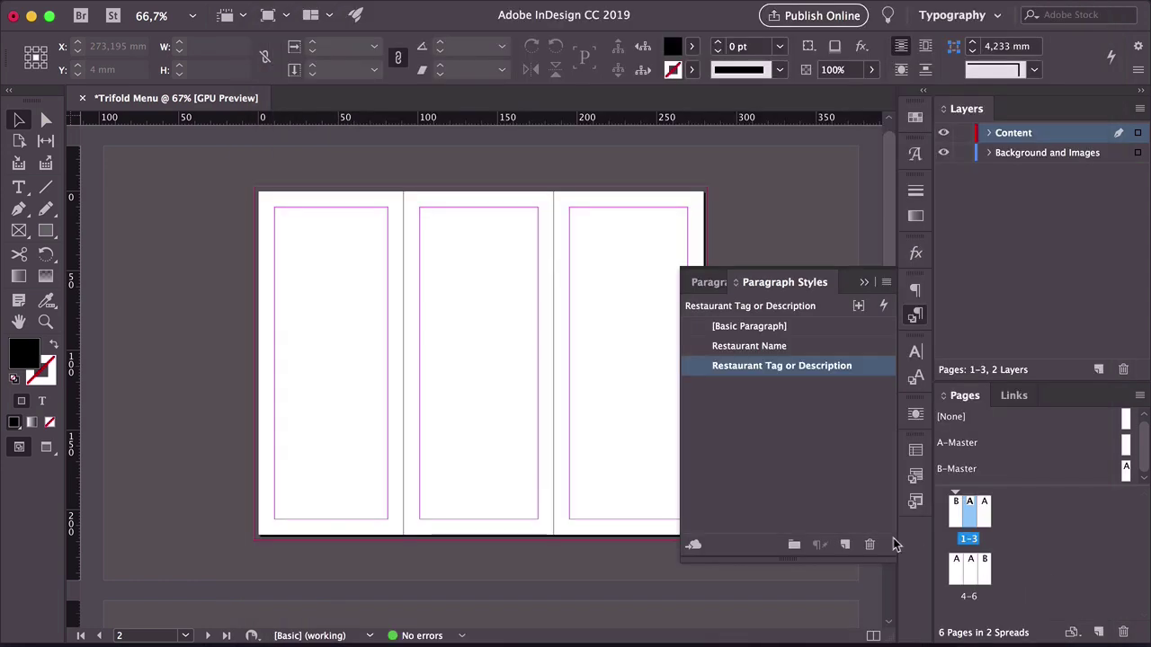
Create a new paragraph style named 'Telephone and Address', based on [No Paragraph Style] and reset to base
{"action": "left_click", "coordinate": [844, 544]}
{"action": "left_click", "coordinate": [793, 392]}
{"action": "double_click", "coordinate": [793, 392]}
{"action": "type", "text": "Tel"}
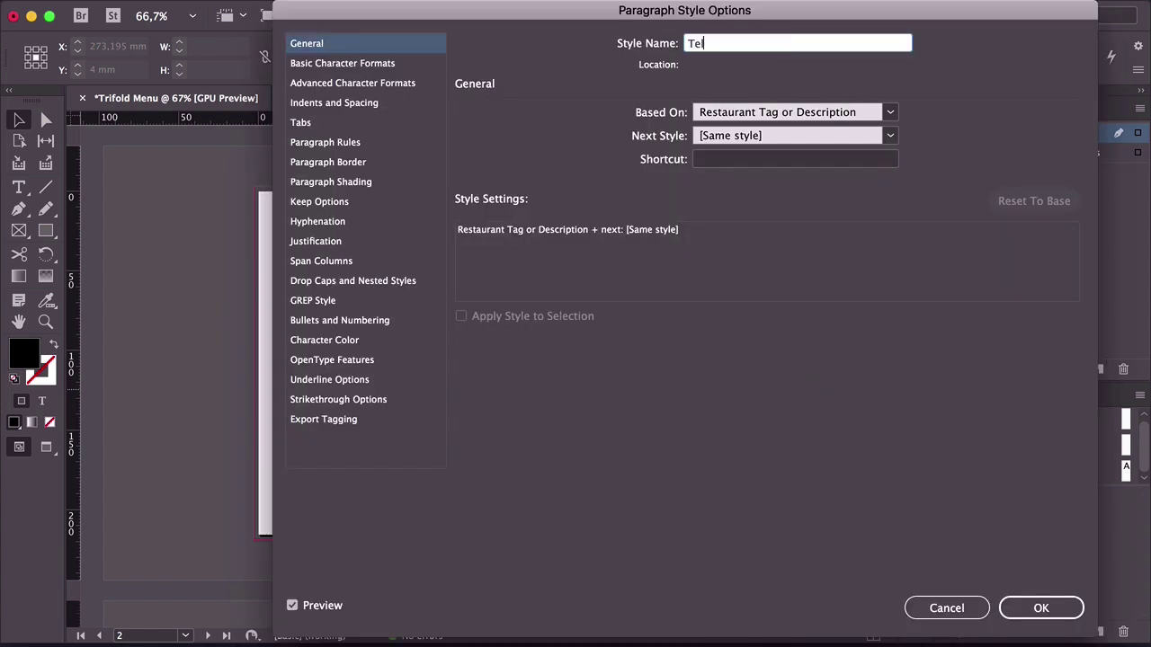
{"action": "type", "text": "ephone and Address"}
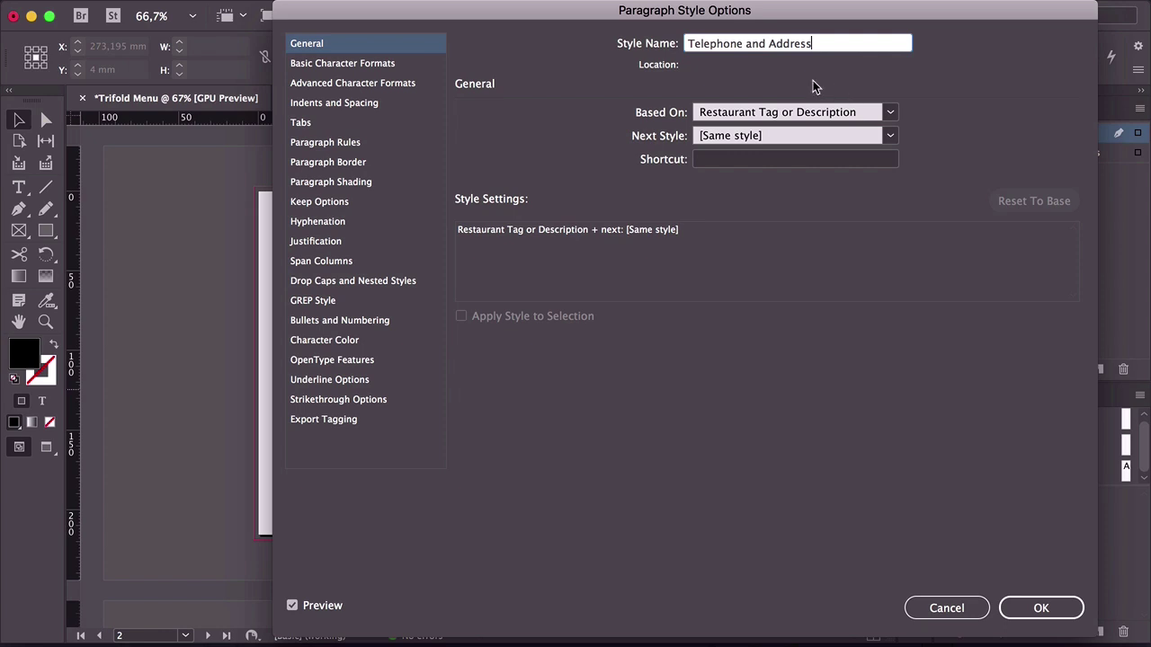
{"action": "left_click", "coordinate": [800, 112]}
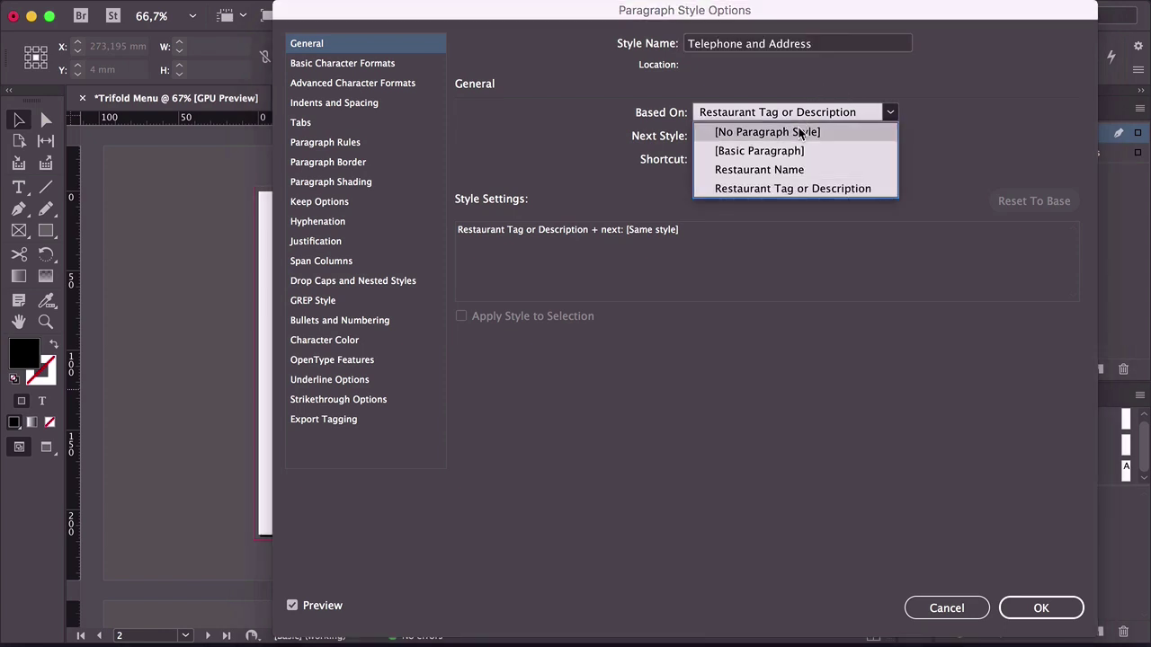
{"action": "left_click", "coordinate": [800, 133]}
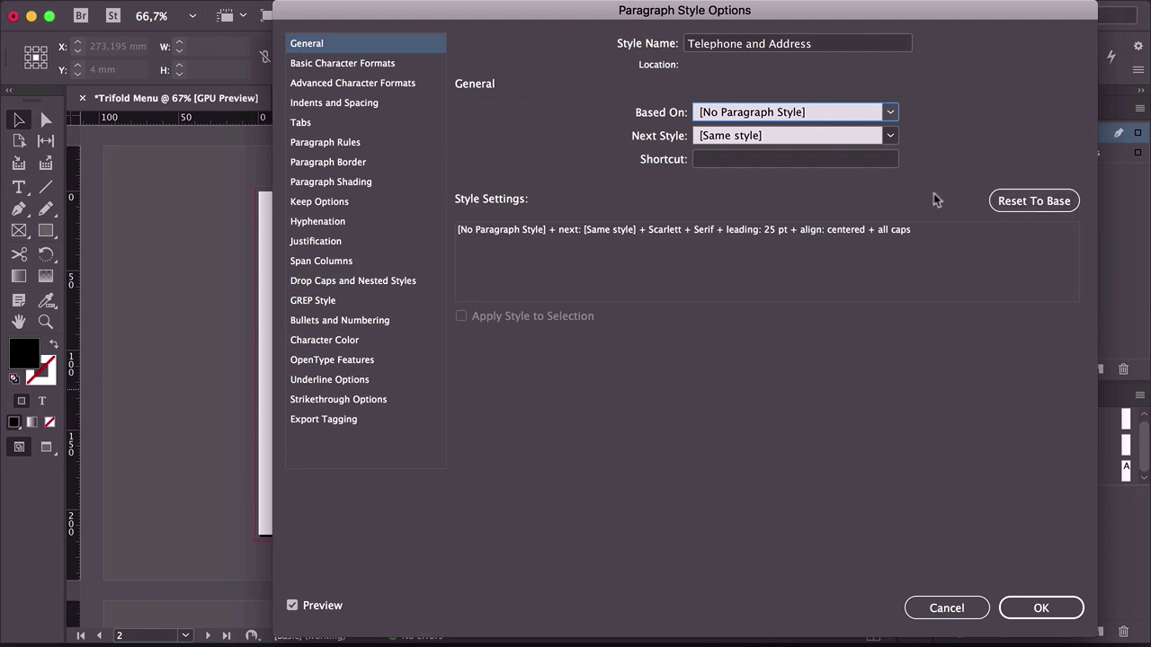
{"action": "left_click", "coordinate": [1029, 201]}
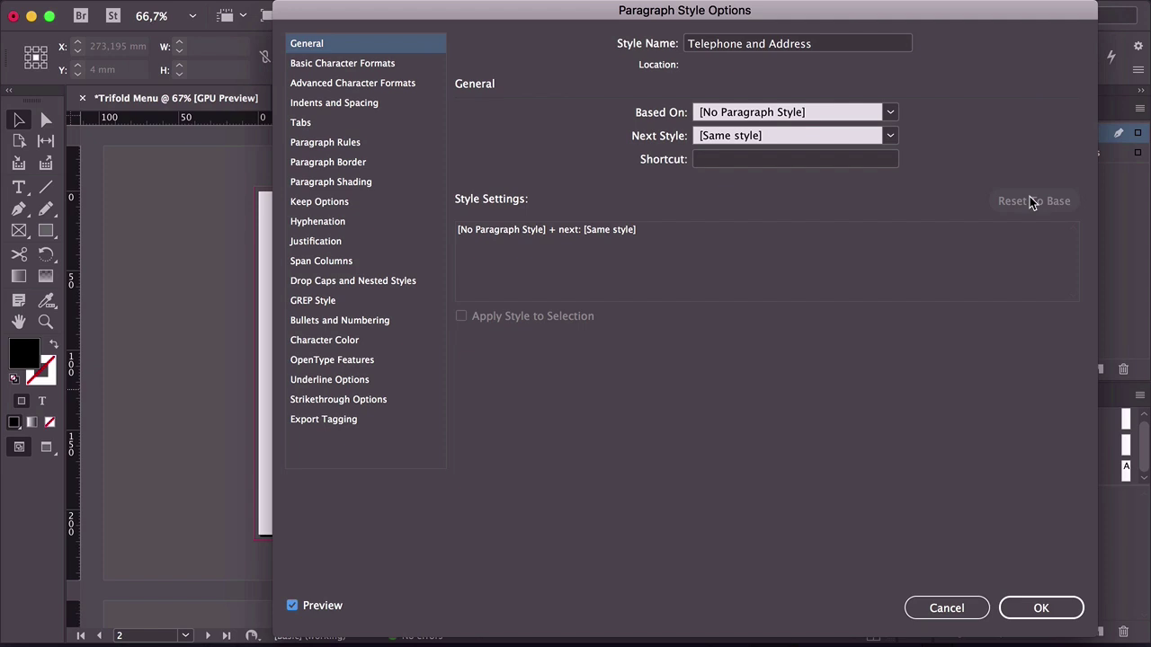
Set the style's font to Scarlett 9 pt with tracking 200 and set its letter case
{"action": "left_click", "coordinate": [390, 65]}
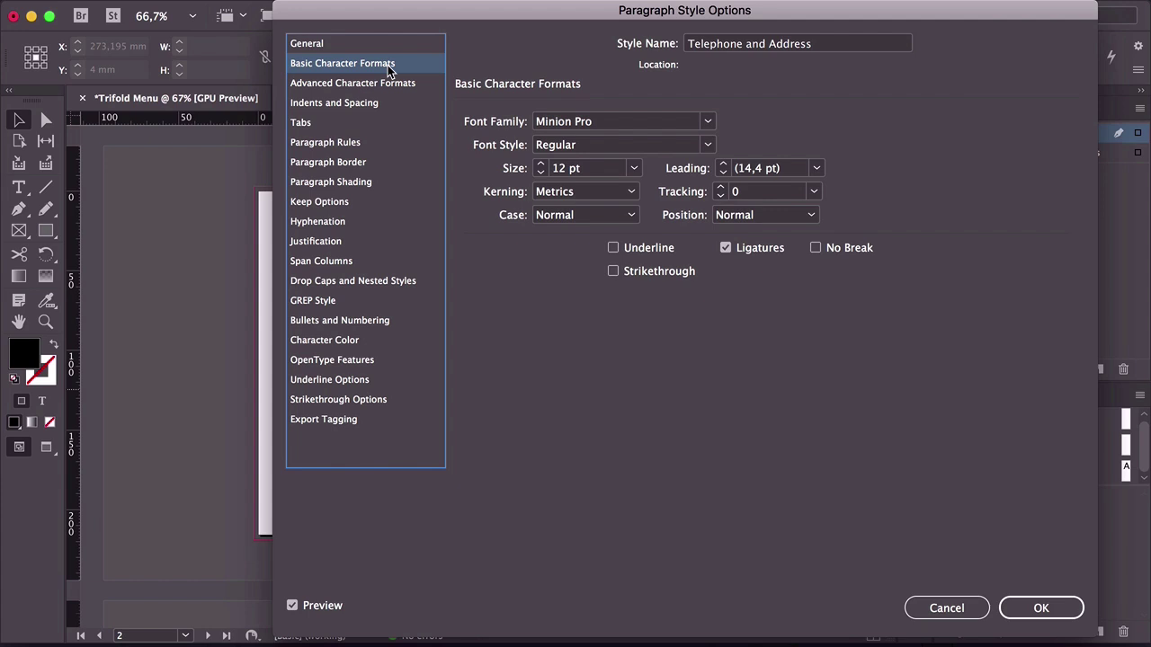
{"action": "left_click", "coordinate": [610, 126]}
{"action": "type", "text": "Scarlett"}
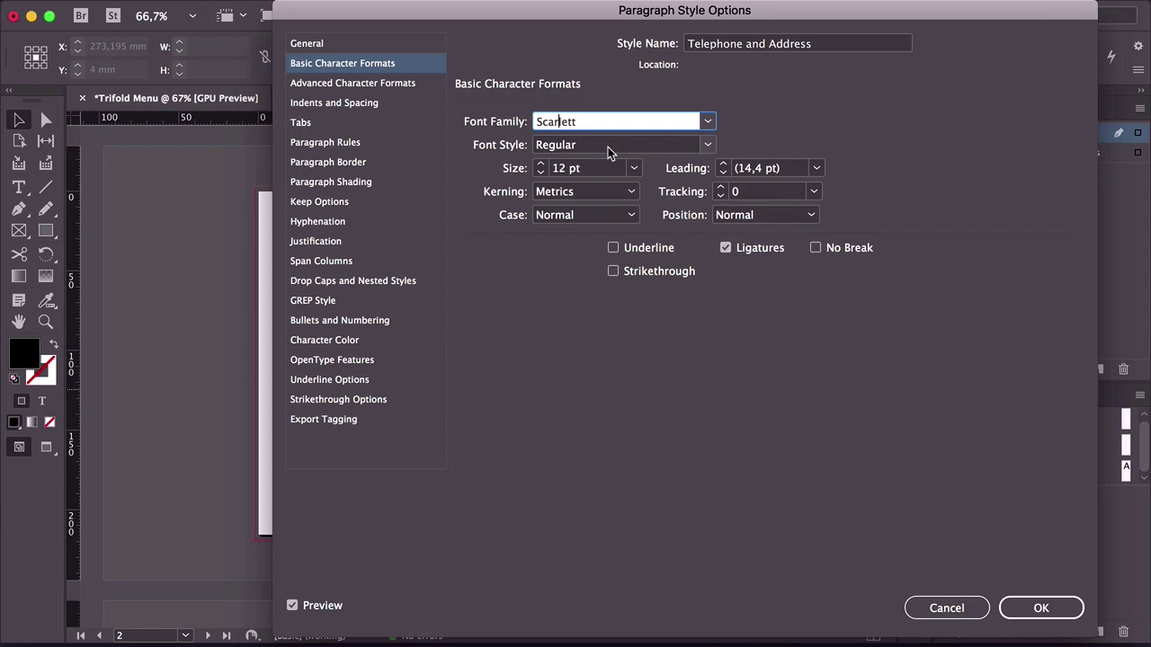
{"action": "left_click", "coordinate": [608, 148]}
{"action": "left_click", "coordinate": [603, 171]}
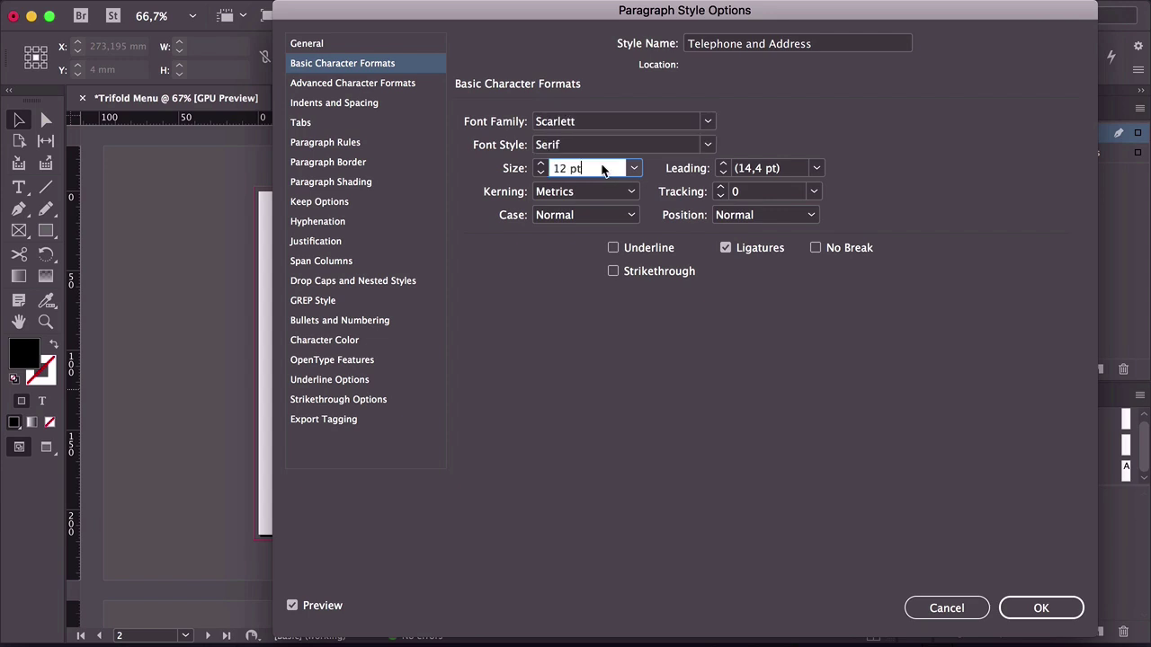
{"action": "type", "text": "9"}
{"action": "left_click", "coordinate": [746, 192]}
{"action": "type", "text": "200"}
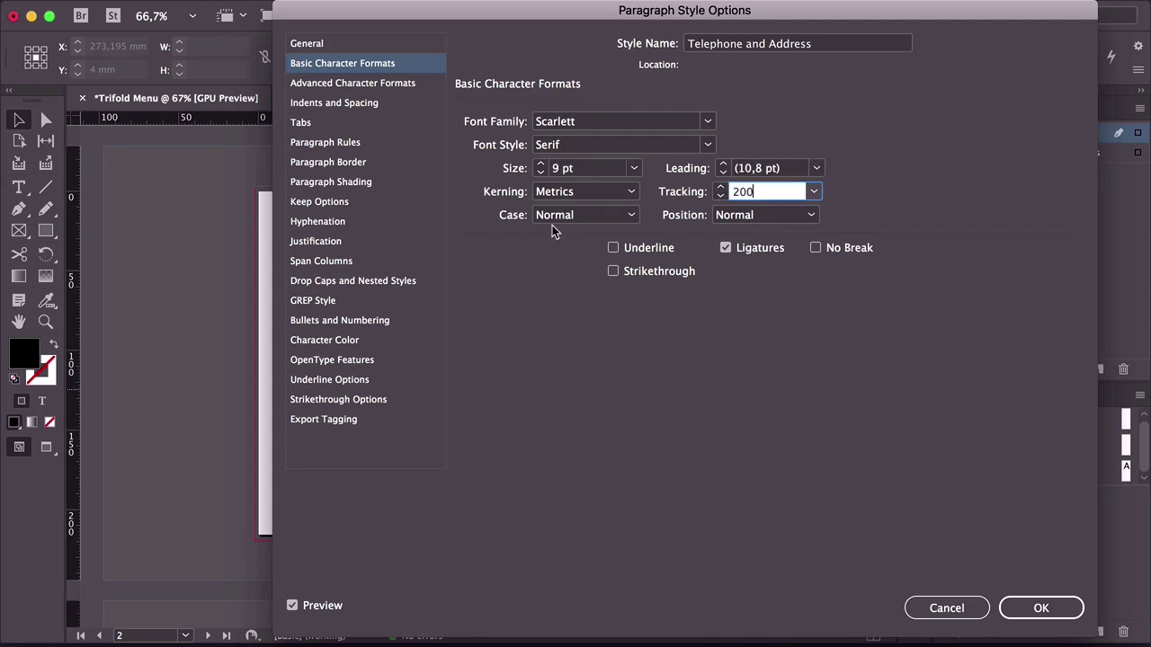
{"action": "left_click", "coordinate": [565, 216]}
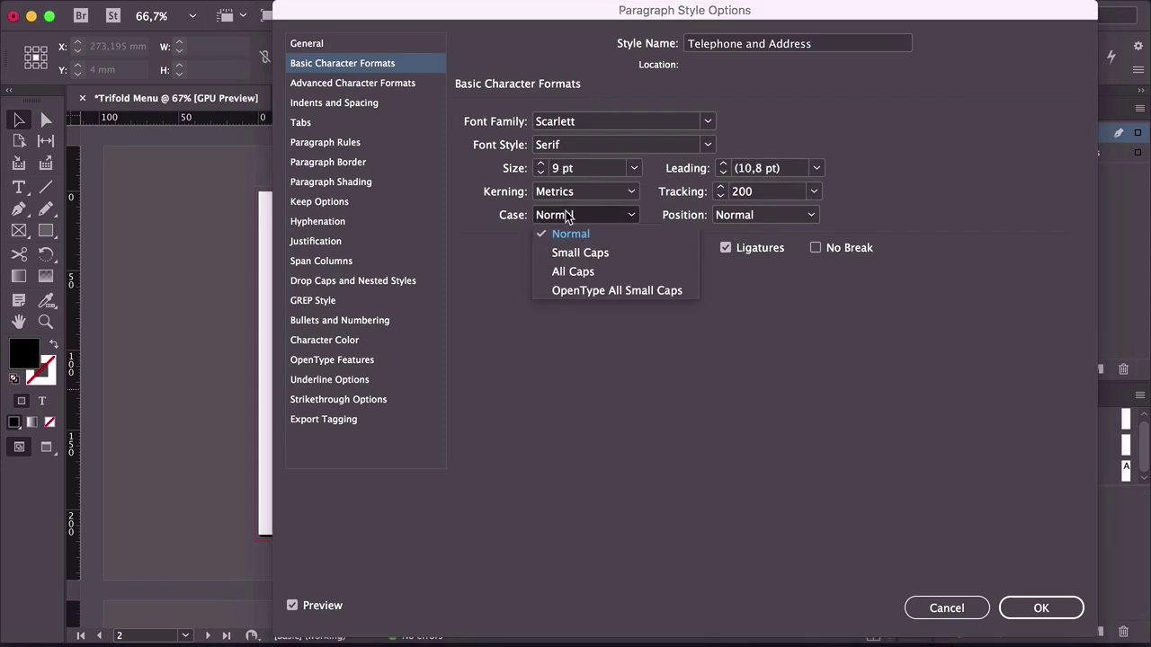
{"action": "left_click", "coordinate": [573, 272]}
Centre the style's text, give it [Paper] character colour, and save the style
{"action": "left_click", "coordinate": [370, 108]}
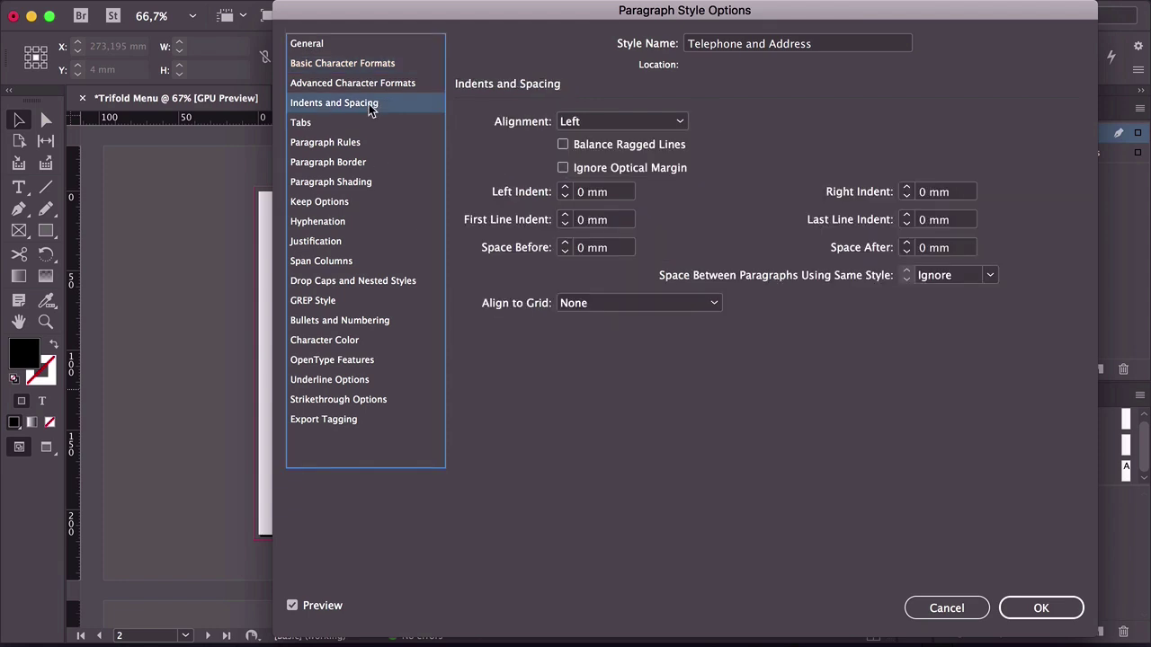
{"action": "left_click", "coordinate": [580, 129]}
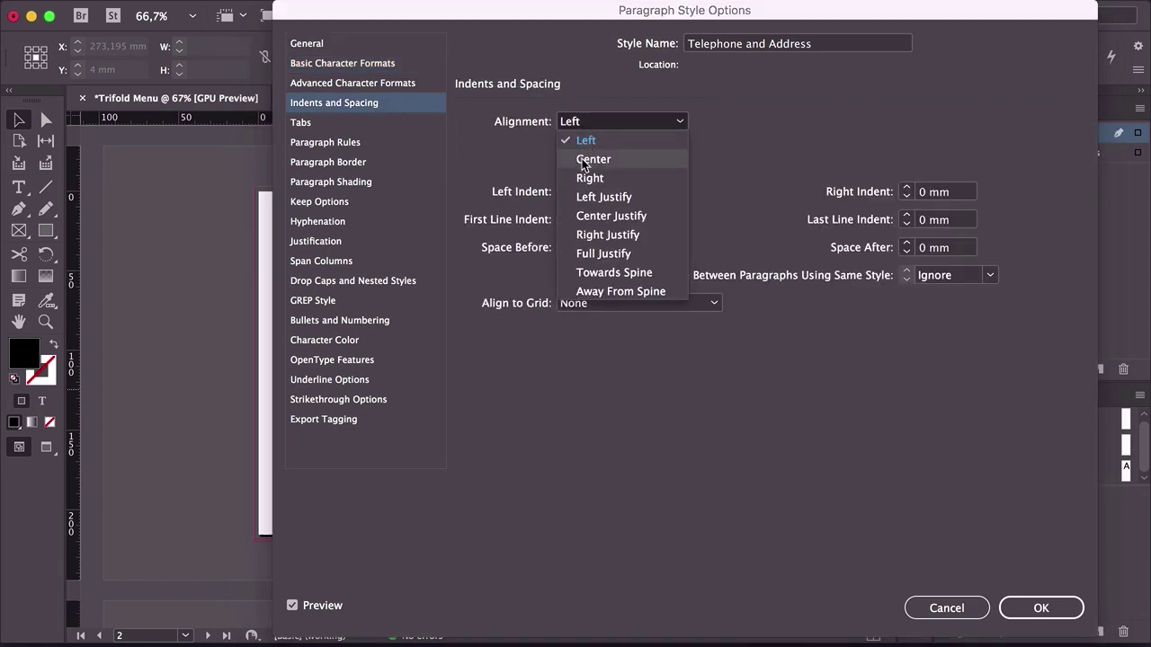
{"action": "left_click", "coordinate": [583, 162]}
{"action": "left_click", "coordinate": [373, 86]}
{"action": "left_click", "coordinate": [354, 338]}
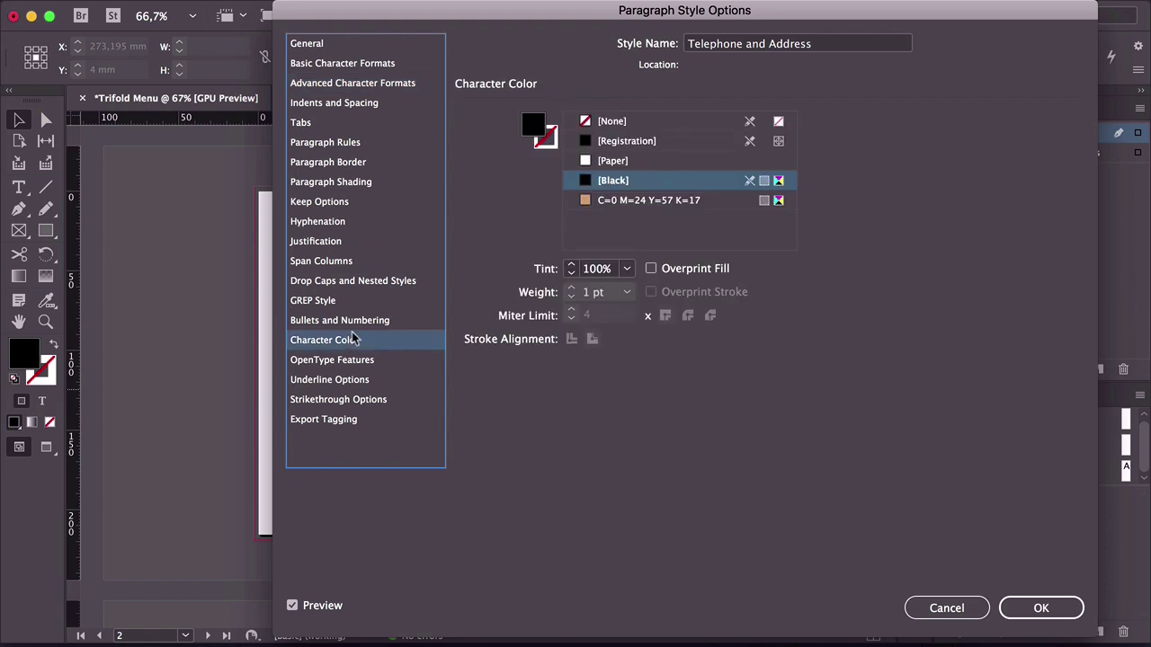
{"action": "left_click", "coordinate": [596, 165]}
{"action": "left_click", "coordinate": [1040, 608]}
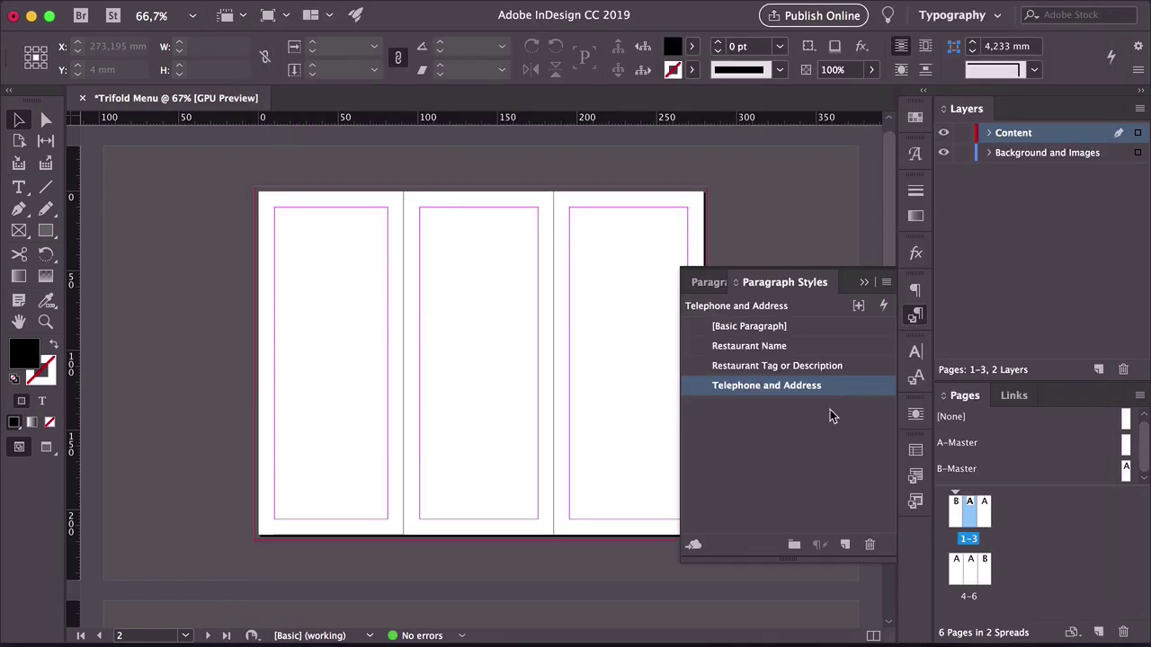
Give both the Restaurant Tag and Restaurant Name styles [Paper] character colour
{"action": "double_click", "coordinate": [775, 366]}
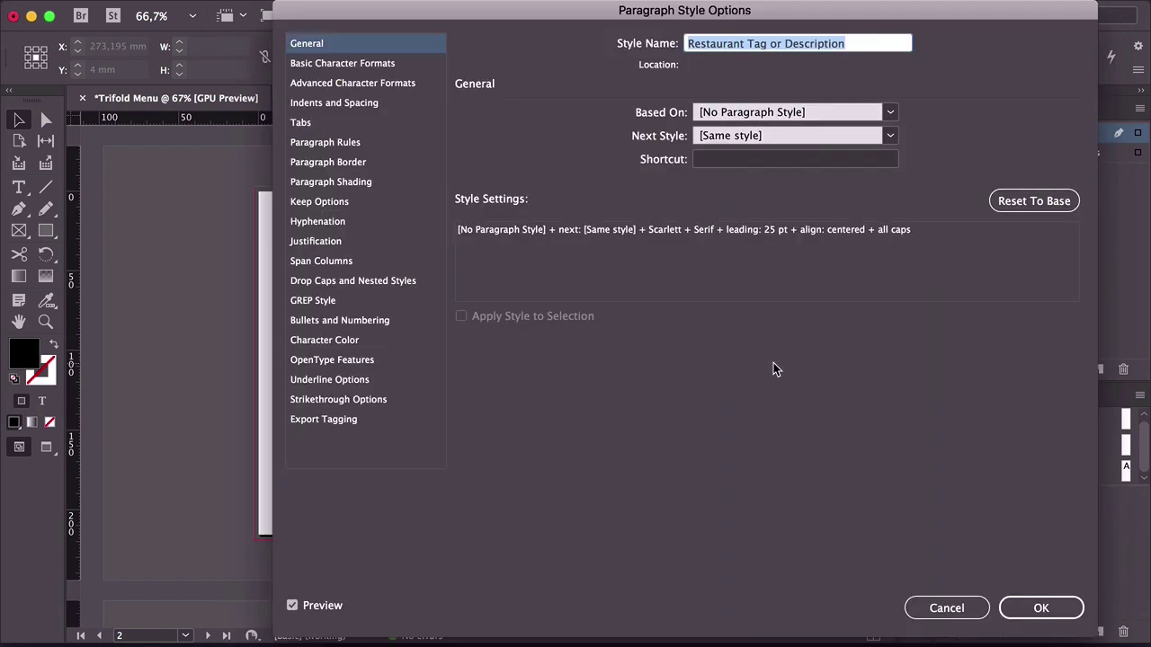
{"action": "left_click", "coordinate": [337, 340]}
{"action": "left_click", "coordinate": [619, 160]}
{"action": "left_click", "coordinate": [1040, 608]}
{"action": "double_click", "coordinate": [775, 347]}
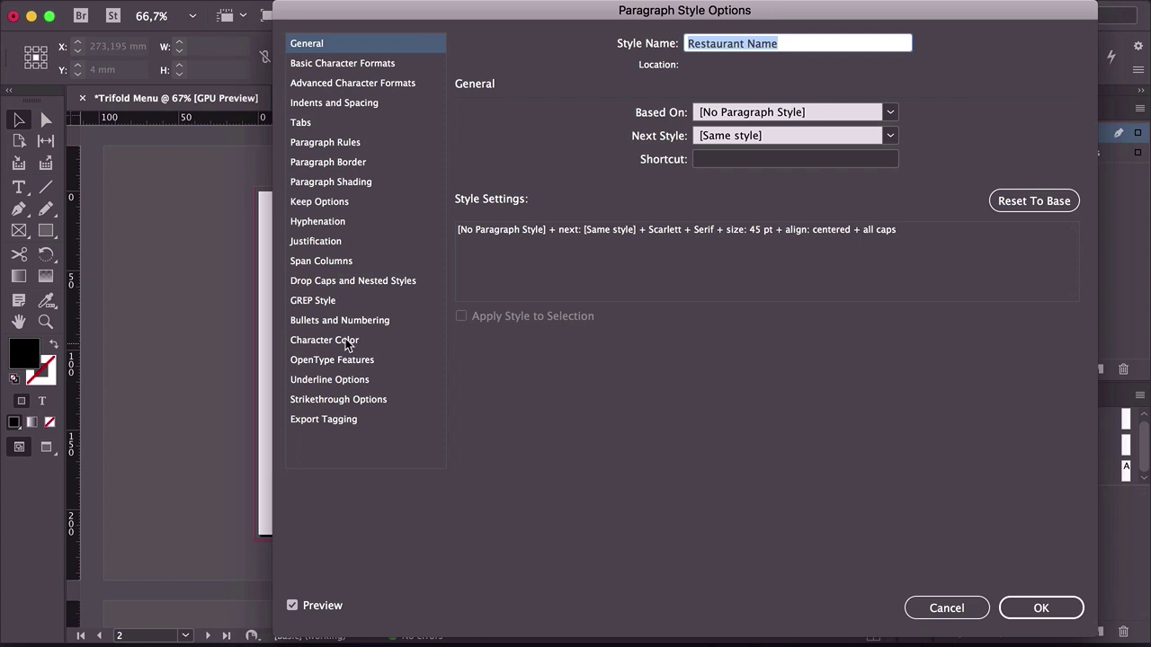
{"action": "left_click", "coordinate": [349, 342]}
{"action": "left_click", "coordinate": [611, 164]}
{"action": "left_click", "coordinate": [359, 45]}
{"action": "key", "text": "Return"}
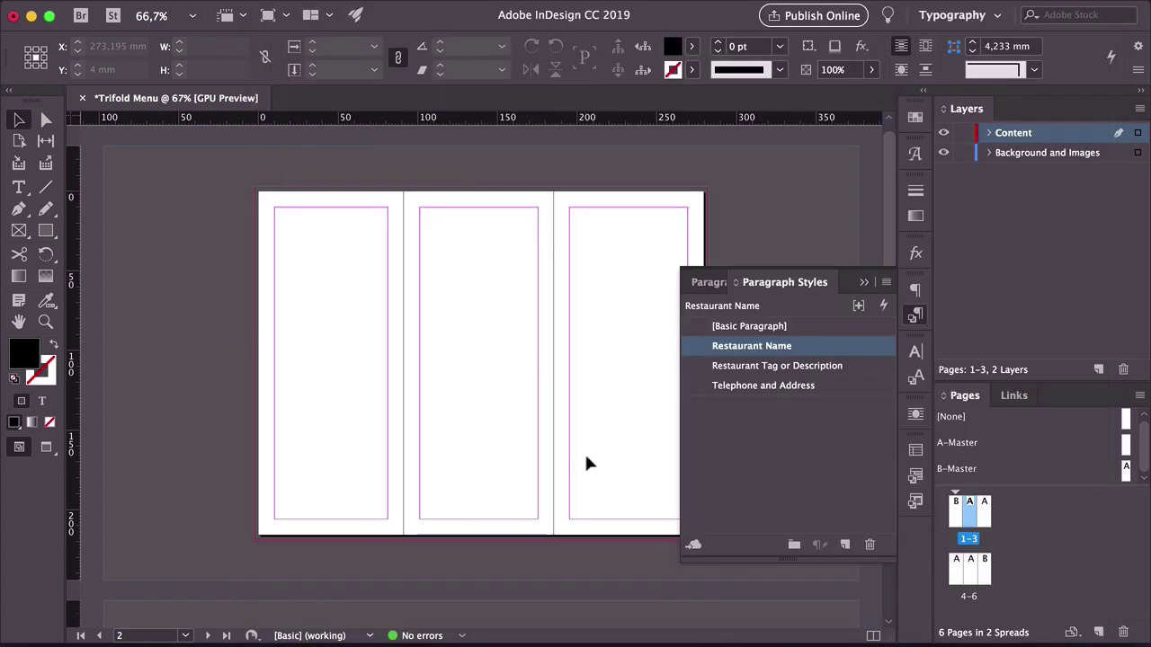
Create a new paragraph style named 'Menu Title' based on [No Paragraph Style]
{"action": "left_click", "coordinate": [807, 463]}
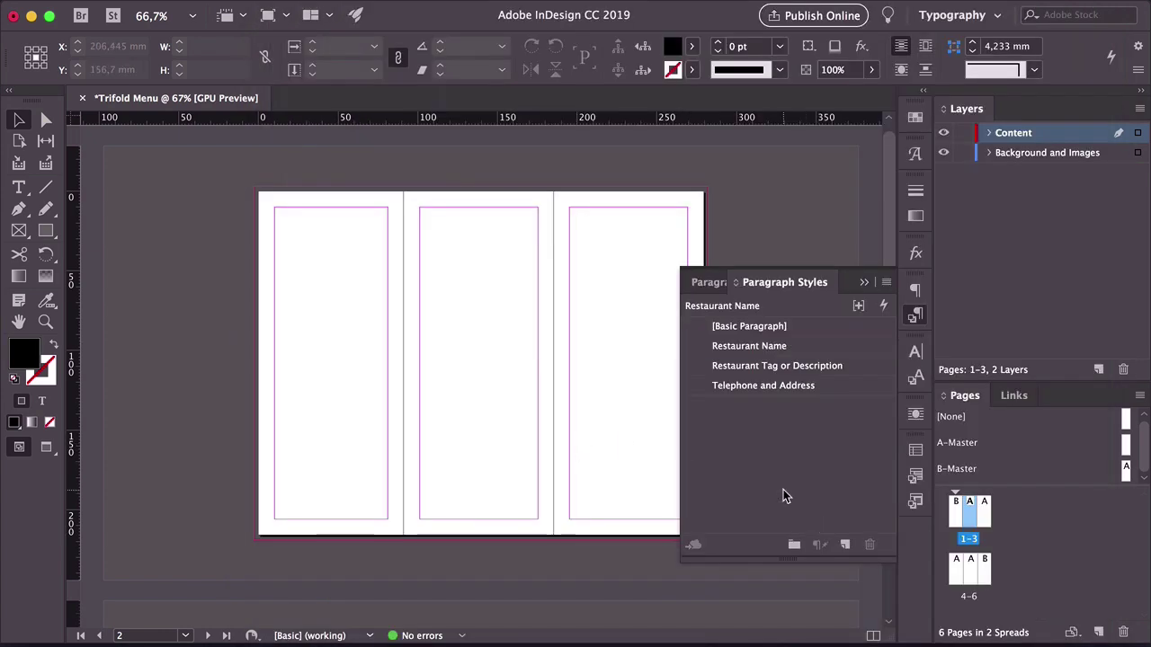
{"action": "left_click", "coordinate": [845, 544]}
{"action": "double_click", "coordinate": [779, 406]}
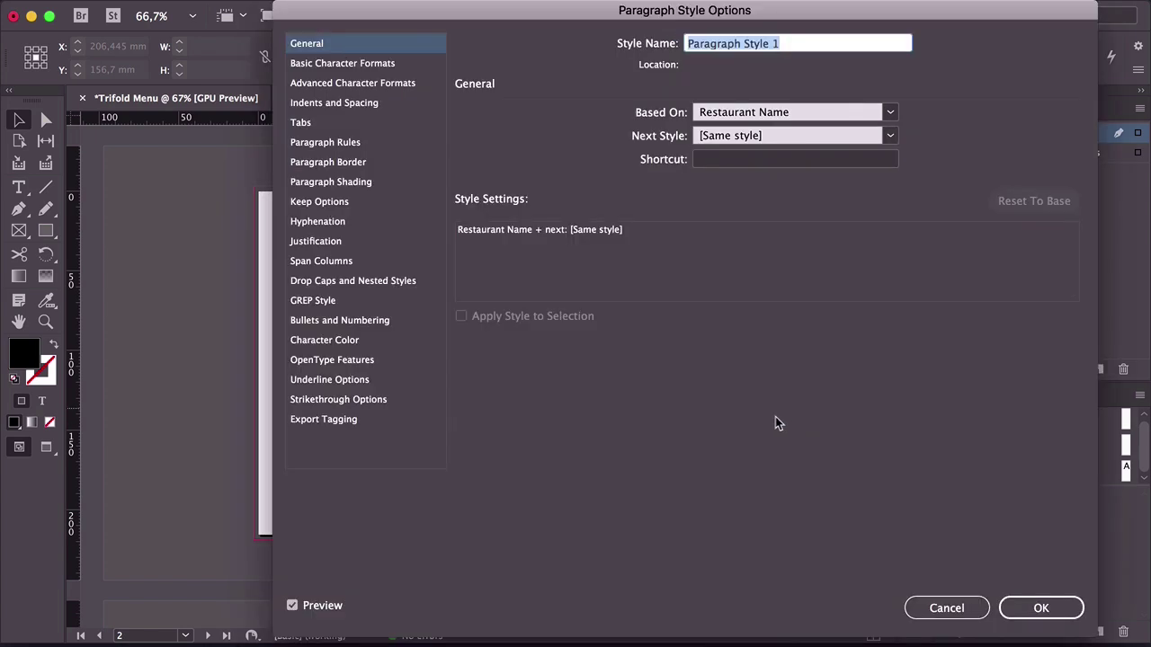
{"action": "type", "text": "Menu Title"}
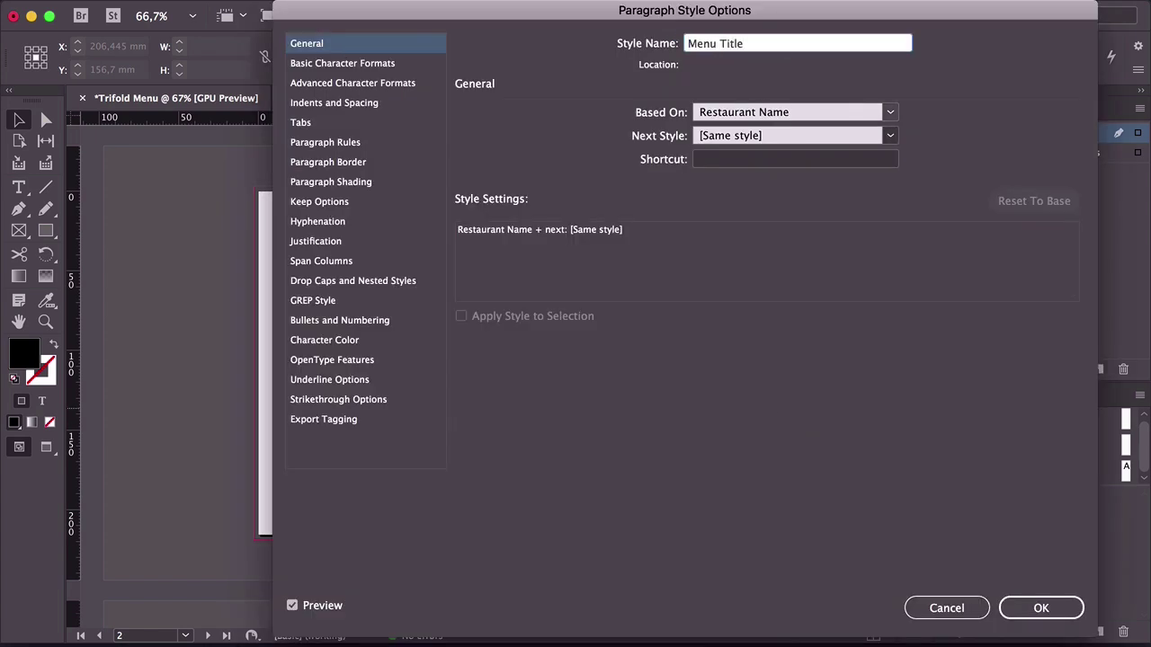
{"action": "left_click", "coordinate": [757, 117]}
{"action": "left_click", "coordinate": [760, 133]}
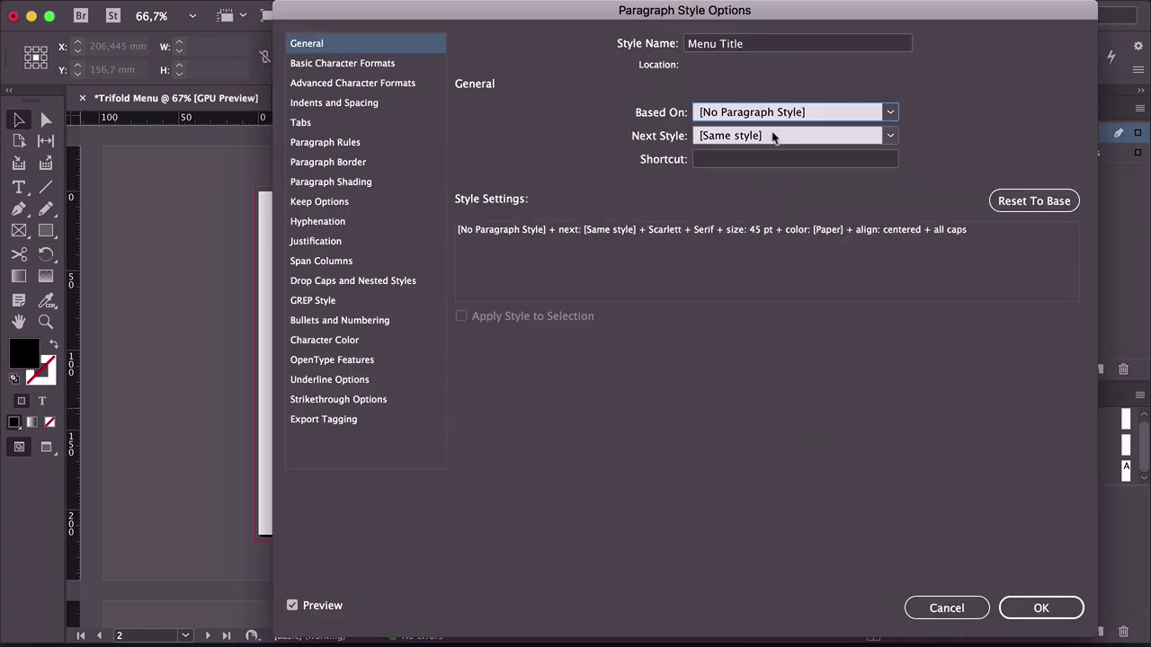
Set Menu Title to Scarlett 18 pt with tracking 25
{"action": "left_click", "coordinate": [395, 65]}
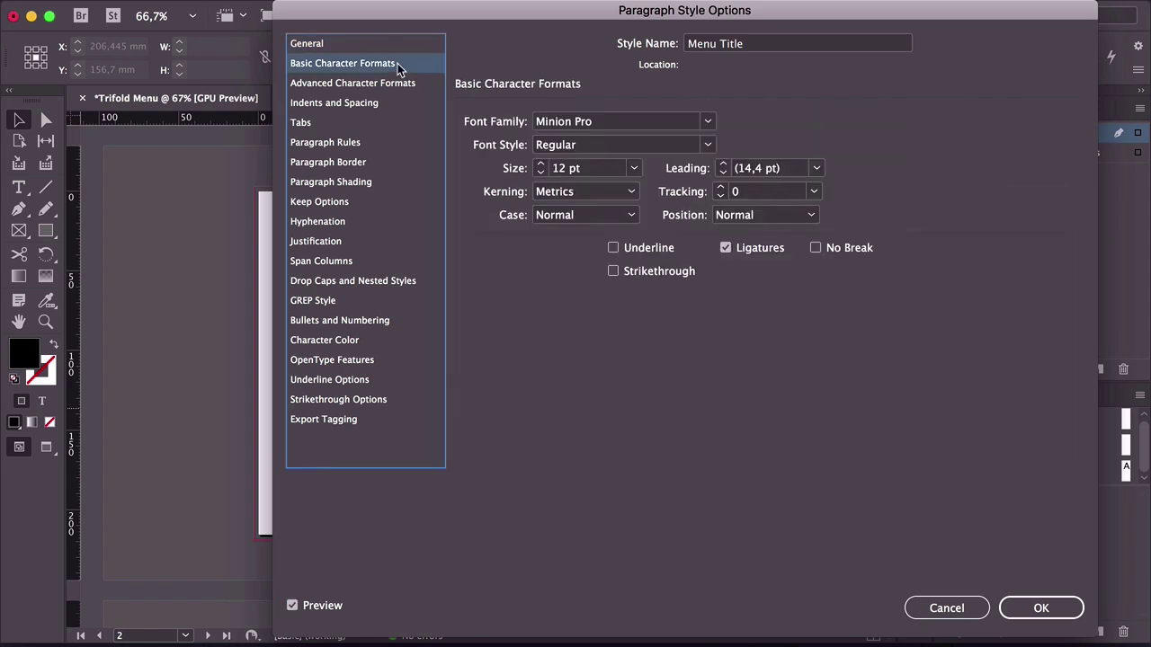
{"action": "triple_click", "coordinate": [583, 122]}
{"action": "type", "text": "Scarlett"}
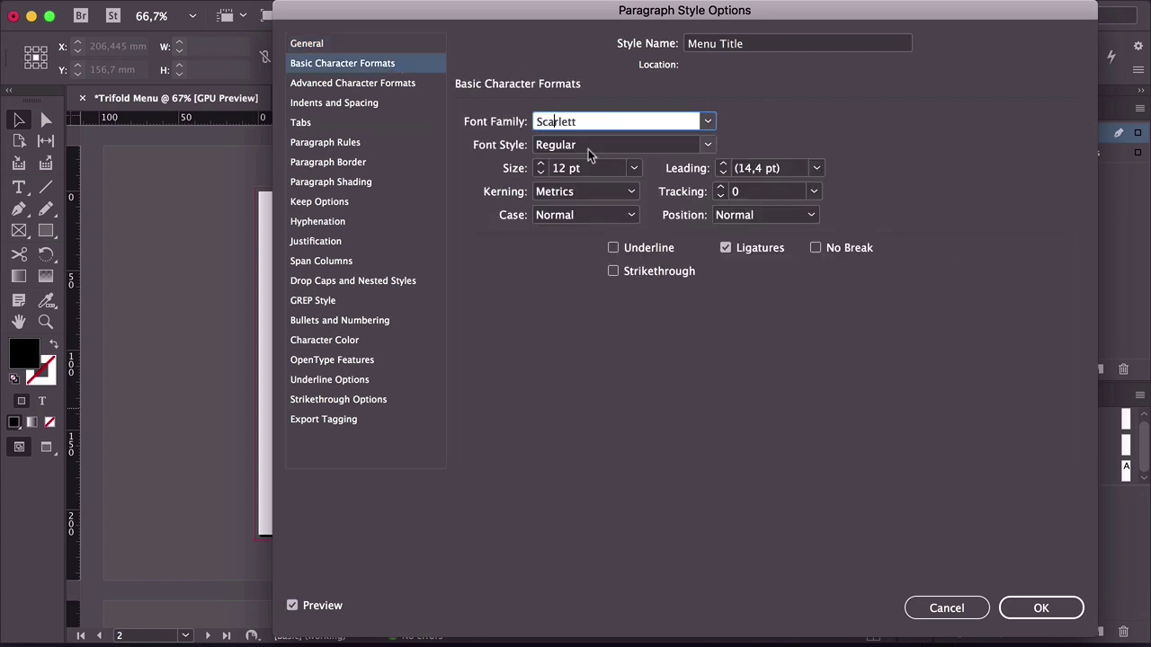
{"action": "key", "text": "Tab"}
{"action": "key", "text": "Tab"}
{"action": "key", "text": "Up"}
{"action": "key", "text": "Up"}
{"action": "key", "text": "Up"}
{"action": "key", "text": "Up"}
{"action": "key", "text": "Up"}
{"action": "key", "text": "Up"}
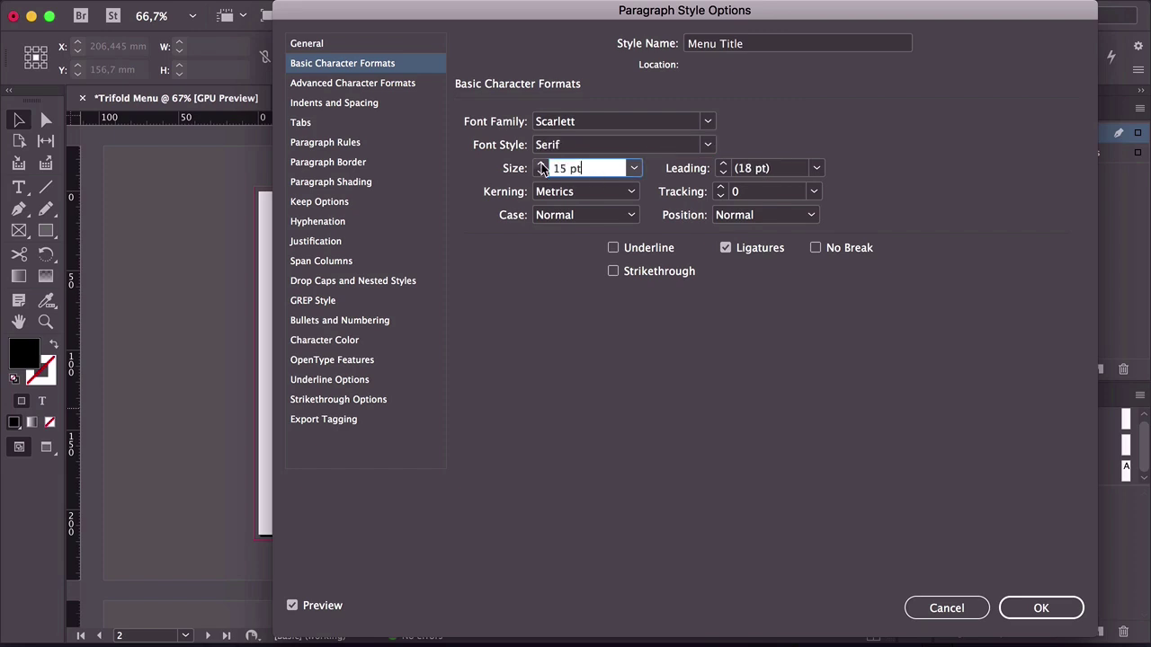
{"action": "double_click", "coordinate": [732, 191]}
{"action": "type", "text": "25"}
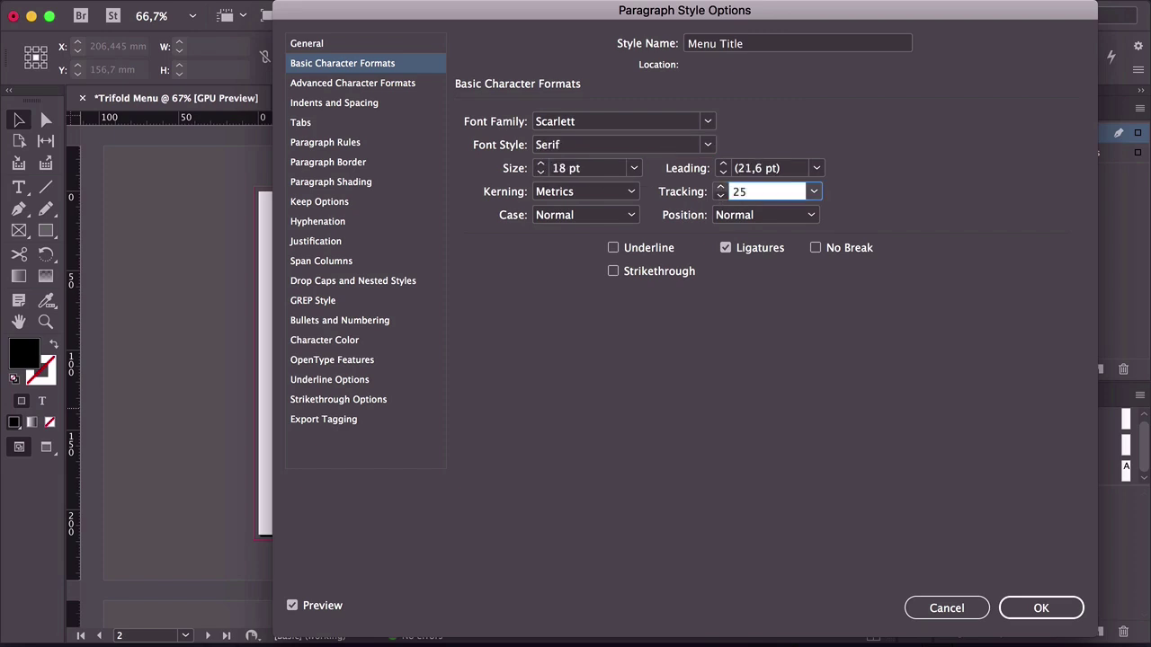
{"action": "left_click", "coordinate": [374, 71]}
Make Menu Title All Caps in the tan C=0 M=24 Y=57 K=17 swatch and save it
{"action": "left_click", "coordinate": [544, 215]}
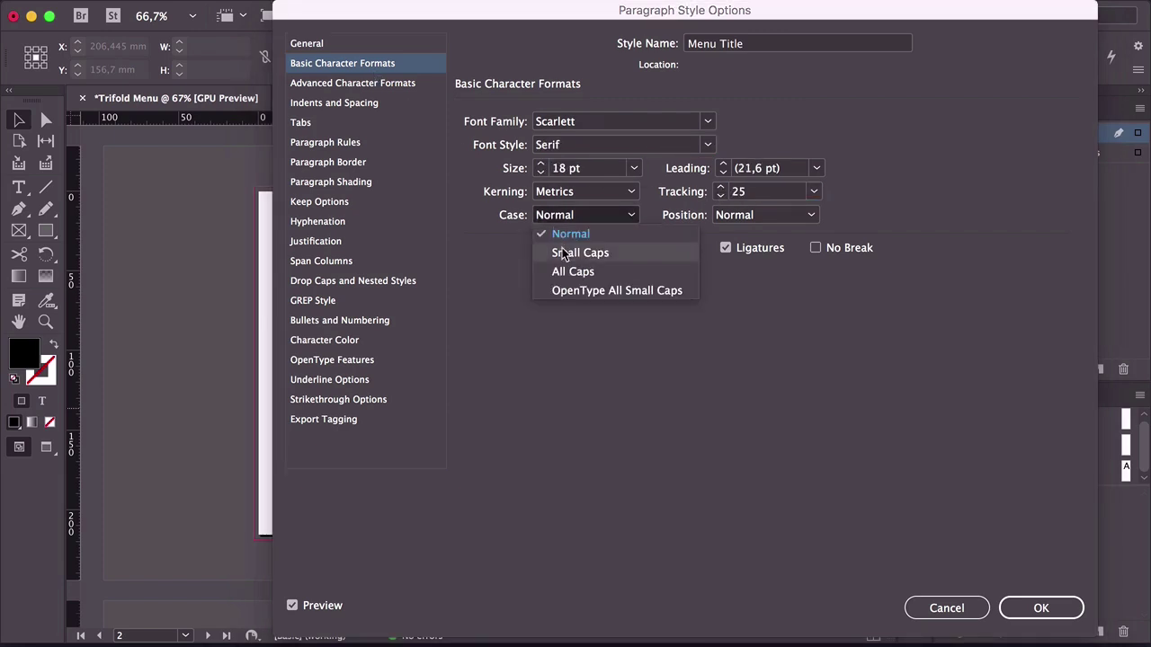
{"action": "left_click", "coordinate": [567, 272]}
{"action": "left_click", "coordinate": [358, 340]}
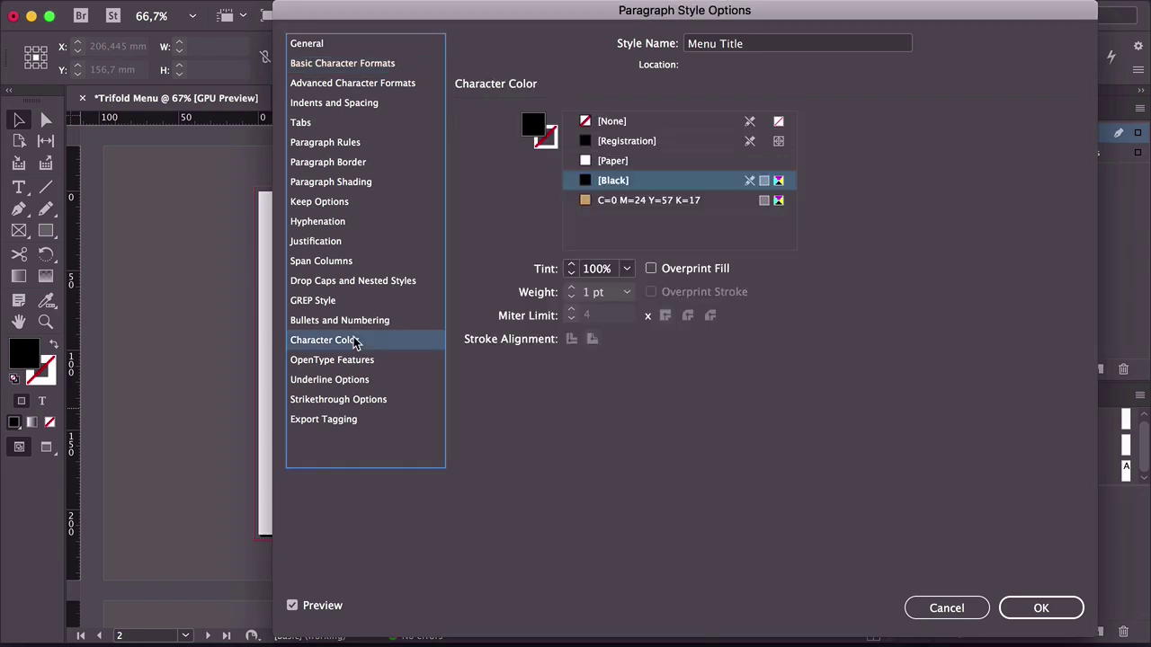
{"action": "left_click", "coordinate": [614, 202]}
{"action": "left_click", "coordinate": [1034, 610]}
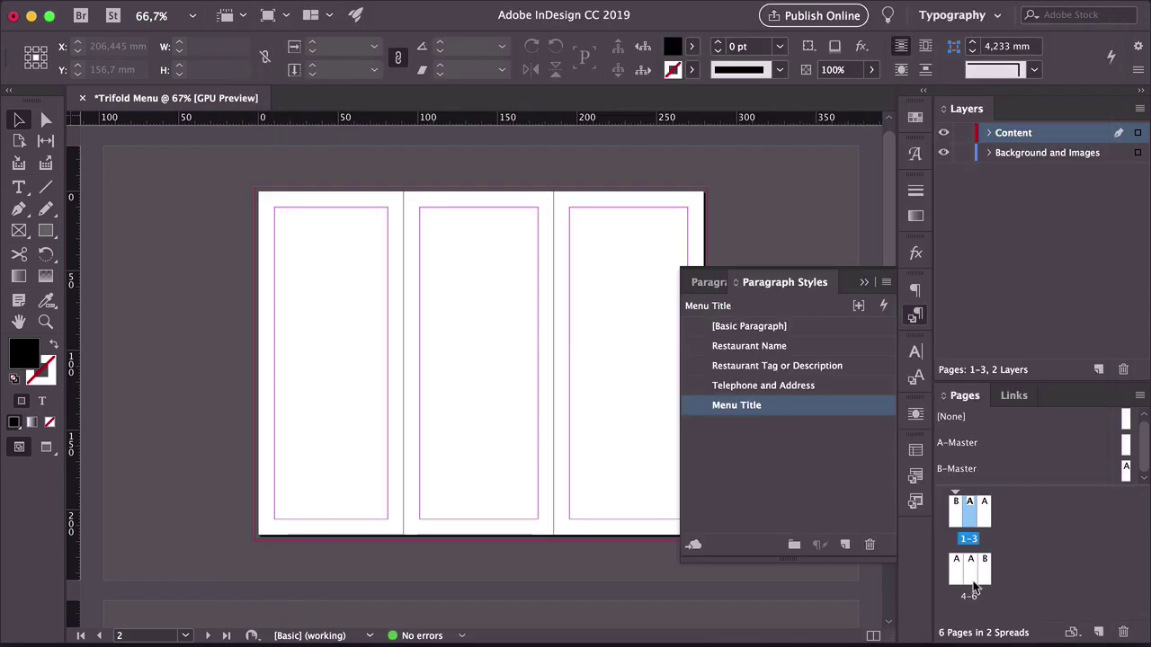
Create a new paragraph style based on [No Paragraph Style] and reset to base
{"action": "left_click", "coordinate": [844, 544]}
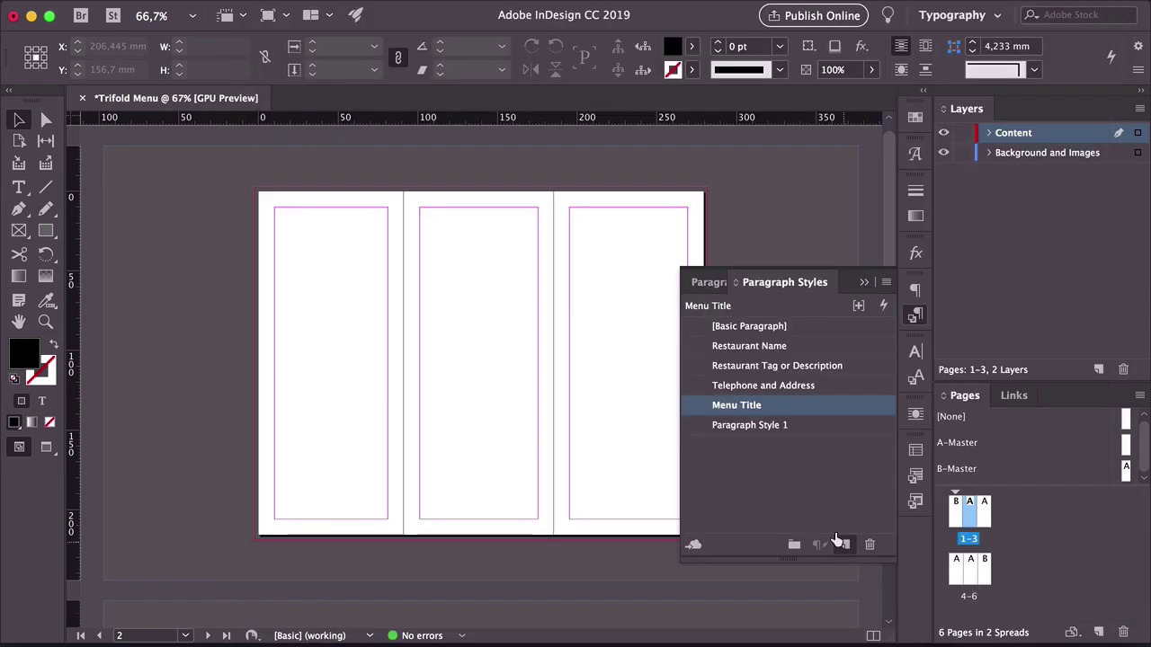
{"action": "left_click", "coordinate": [755, 426]}
{"action": "double_click", "coordinate": [755, 426]}
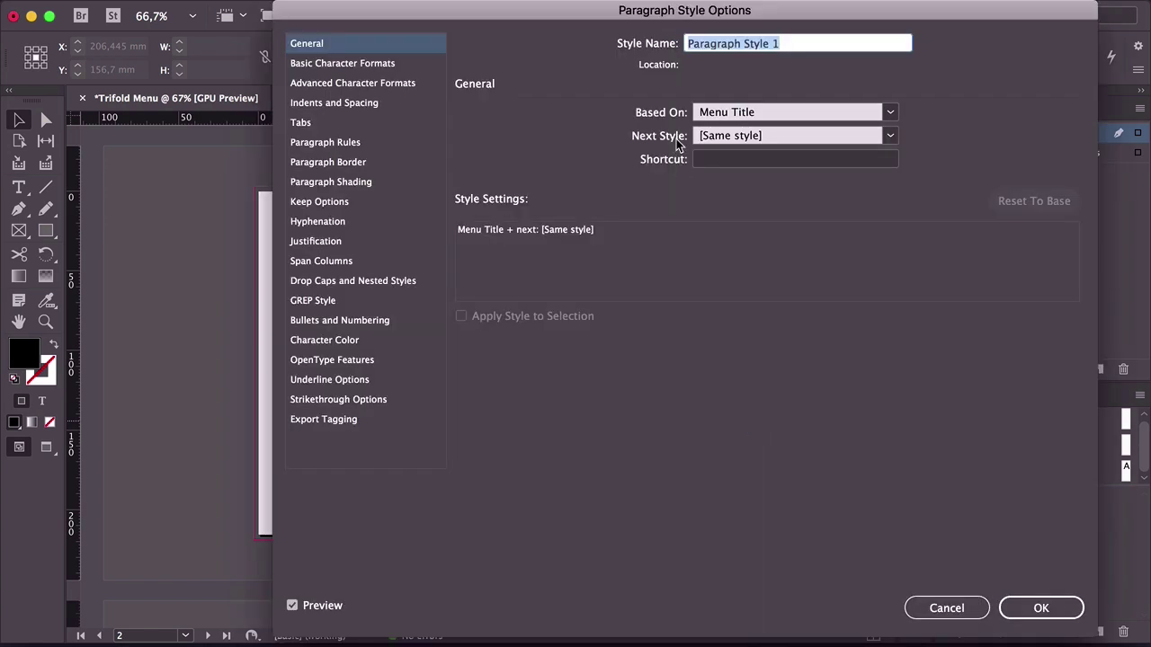
{"action": "left_click", "coordinate": [890, 112]}
{"action": "left_click", "coordinate": [708, 130]}
{"action": "left_click", "coordinate": [1032, 196]}
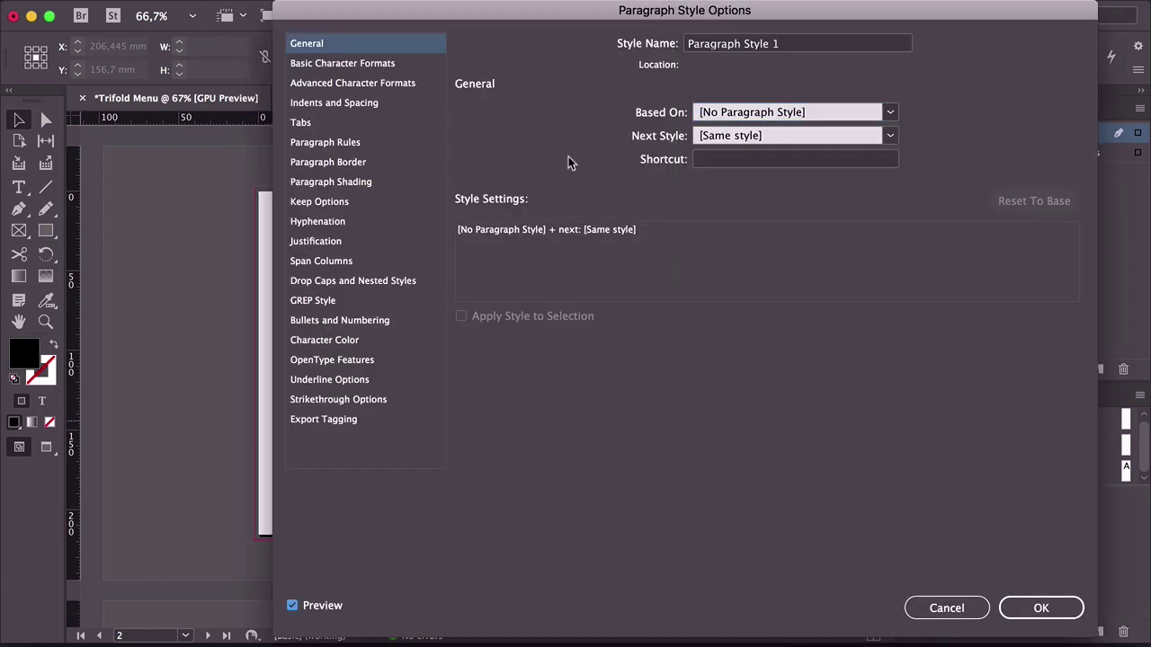
Set the style's font to Scarlett Serif 9 pt with tracking 50
{"action": "left_click", "coordinate": [374, 65]}
{"action": "triple_click", "coordinate": [574, 120]}
{"action": "type", "text": "Scarlett"}
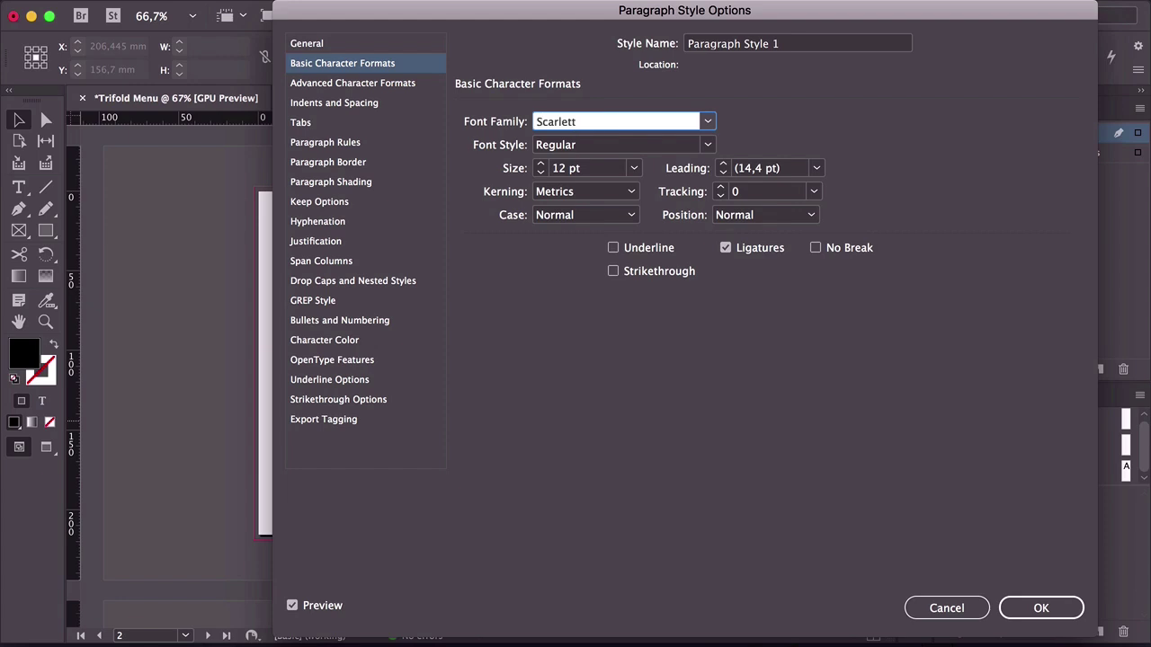
{"action": "left_click", "coordinate": [578, 148]}
{"action": "left_click", "coordinate": [578, 169]}
{"action": "left_click", "coordinate": [539, 174]}
{"action": "left_click", "coordinate": [539, 173]}
{"action": "left_click", "coordinate": [539, 173]}
{"action": "left_click", "coordinate": [730, 193]}
{"action": "type", "text": "50"}
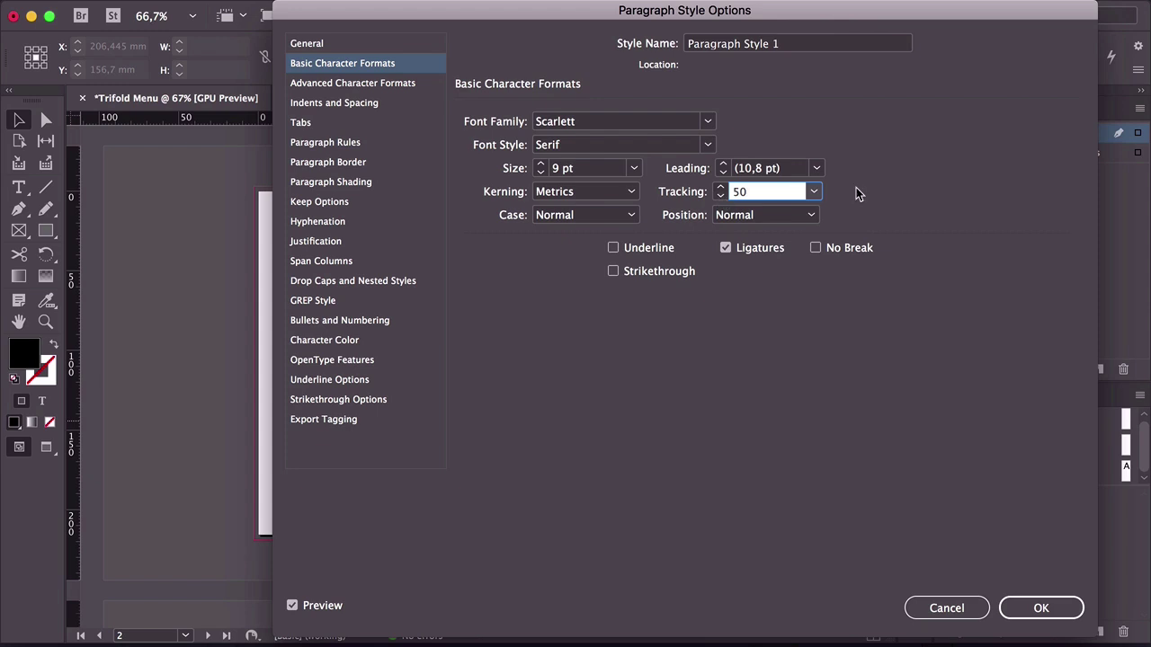
Make the style All Caps, name it 'Menu Item', save it, and start another new style
{"action": "left_click", "coordinate": [585, 215]}
{"action": "left_click", "coordinate": [562, 272]}
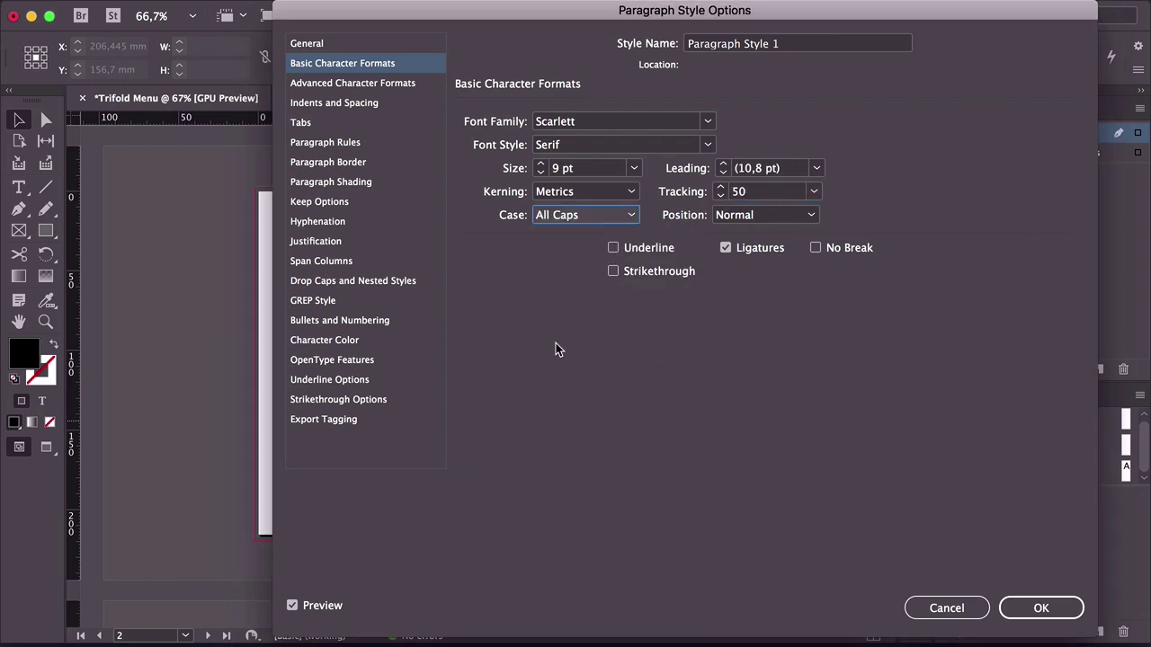
{"action": "left_click", "coordinate": [323, 340]}
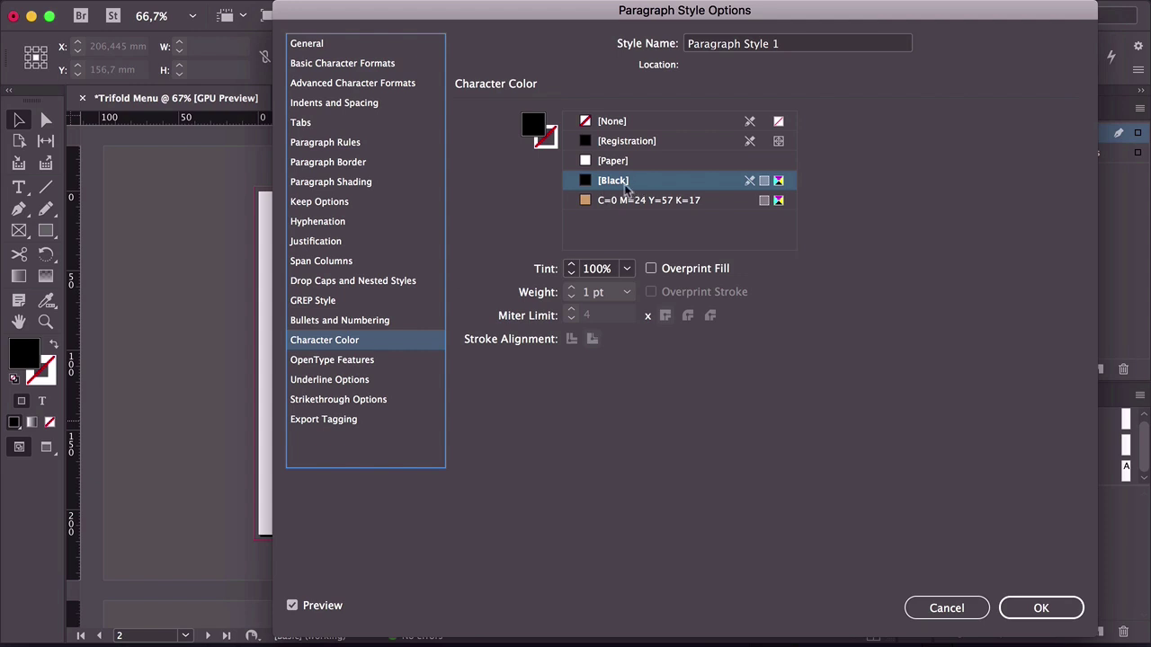
{"action": "left_click", "coordinate": [732, 43]}
{"action": "left_click_drag", "start_coordinate": [796, 43], "coordinate": [660, 46]}
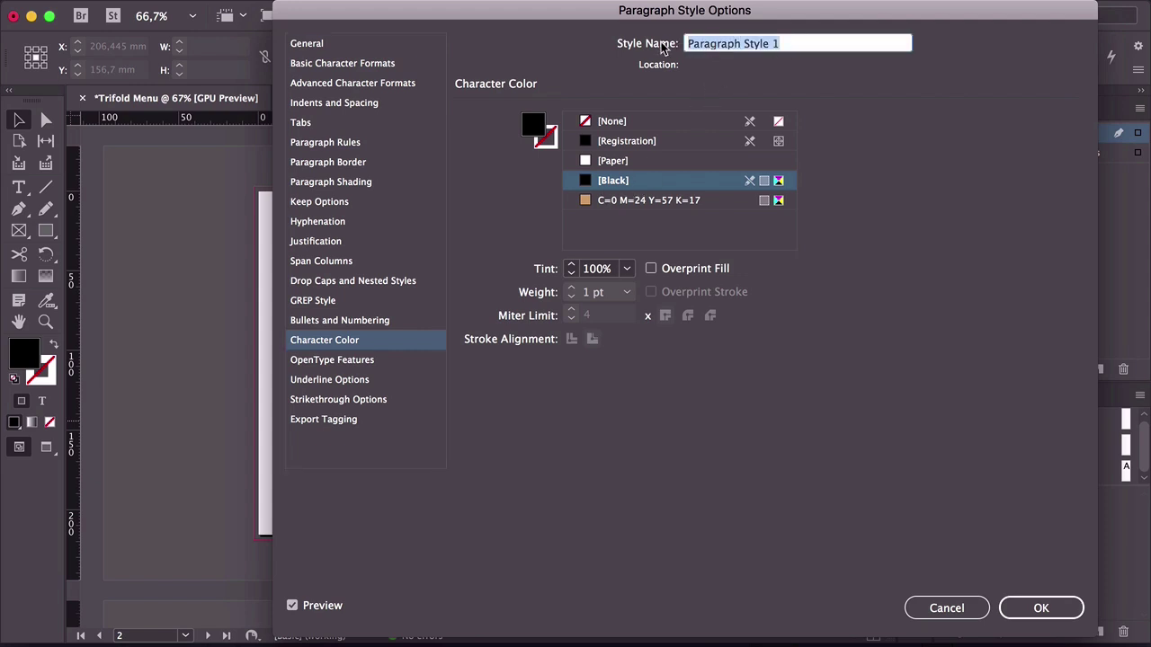
{"action": "type", "text": "Menu Item"}
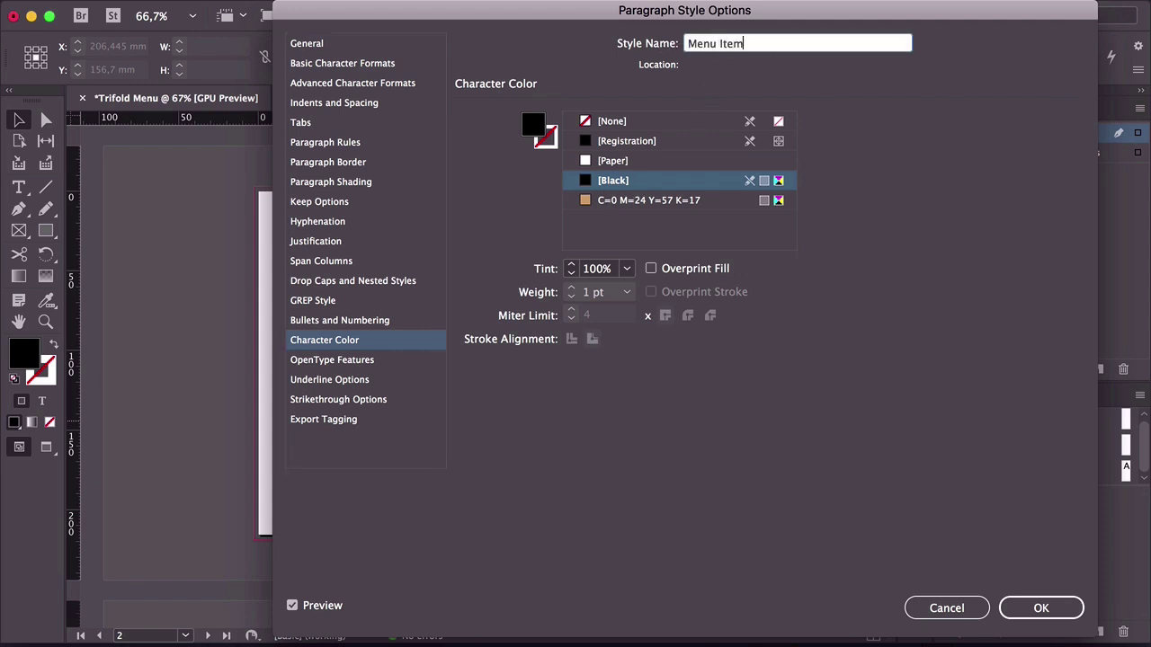
{"action": "left_click", "coordinate": [1041, 608]}
{"action": "left_click", "coordinate": [809, 505]}
{"action": "left_click", "coordinate": [846, 545]}
Name the new style 'Menu Description', base it on [No Paragraph Style], and reset to base
{"action": "double_click", "coordinate": [777, 447]}
{"action": "type", "text": "Me"}
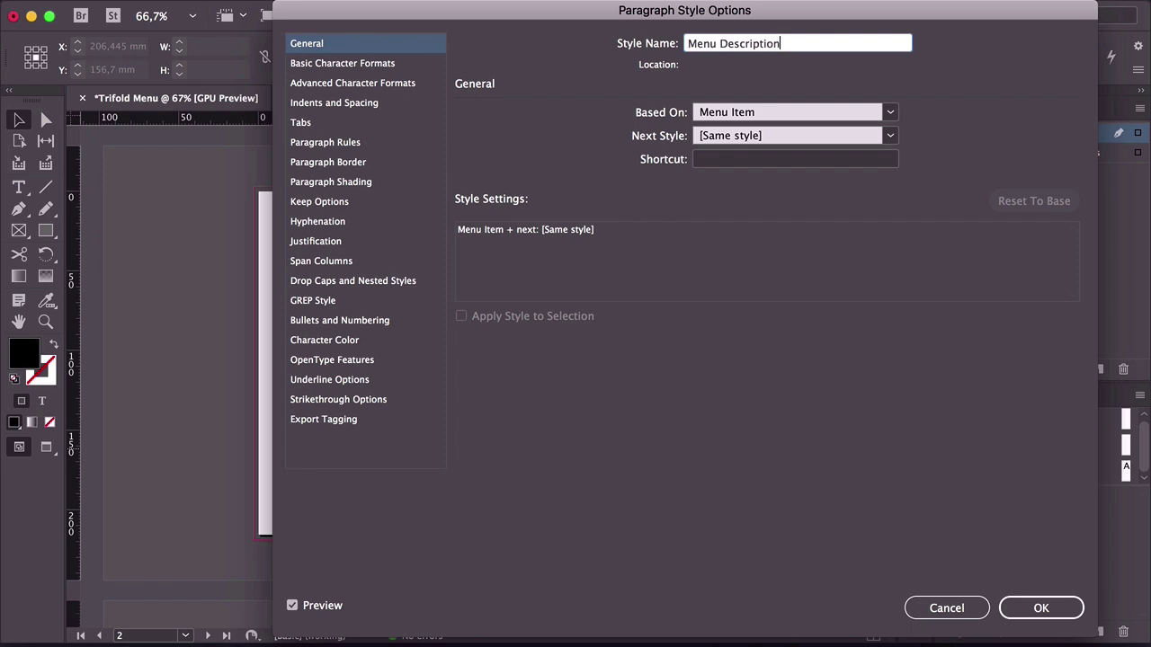
{"action": "left_click", "coordinate": [889, 112]}
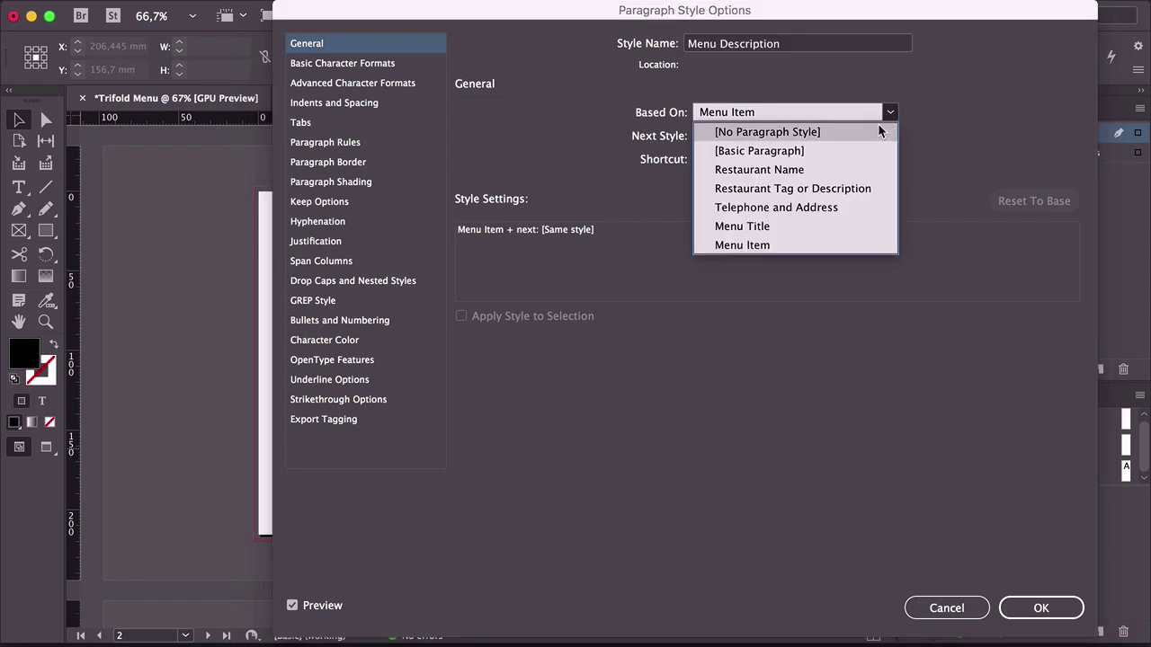
{"action": "left_click", "coordinate": [885, 127]}
{"action": "left_click", "coordinate": [1036, 200]}
Set Menu Description to Scarlett Serif 7 pt with tracking 25
{"action": "left_click", "coordinate": [364, 64]}
{"action": "left_click", "coordinate": [577, 124]}
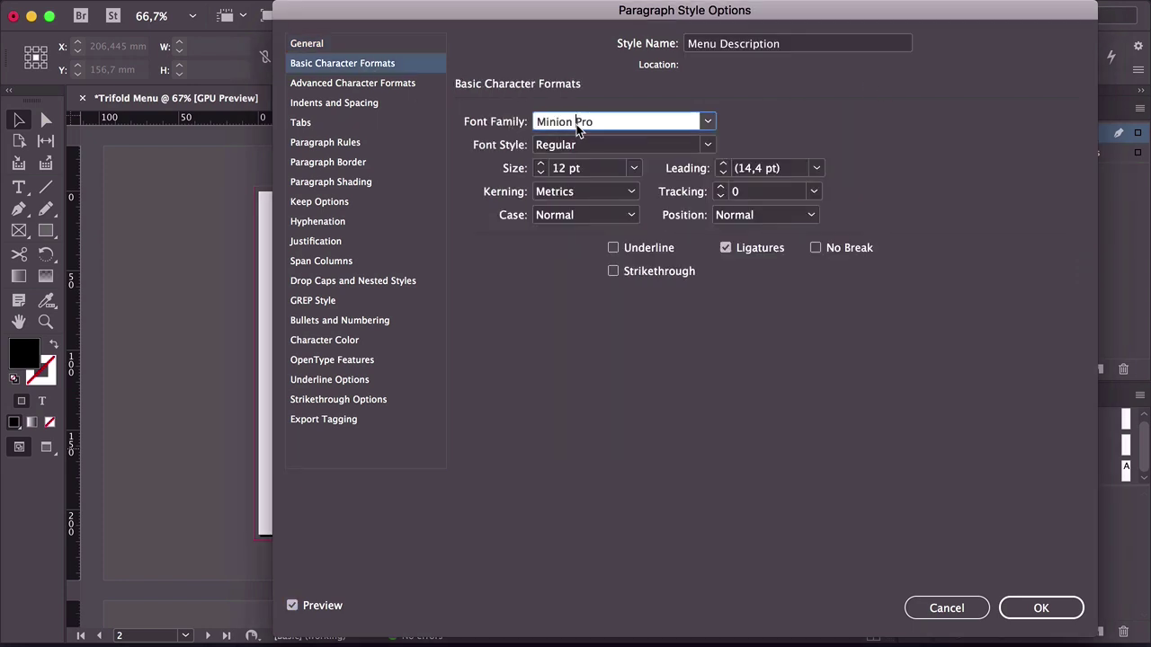
{"action": "triple_click", "coordinate": [577, 126]}
{"action": "type", "text": "Scarlett"}
{"action": "key", "text": "Tab"}
{"action": "type", "text": "Serif"}
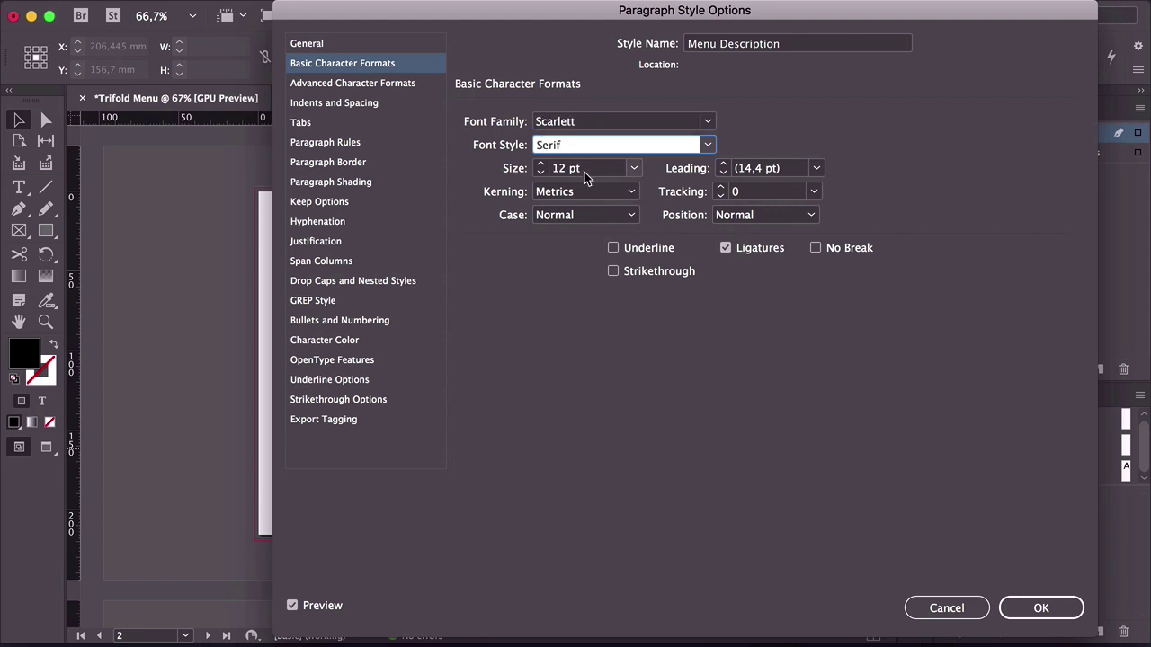
{"action": "triple_click", "coordinate": [585, 170]}
{"action": "type", "text": "7"}
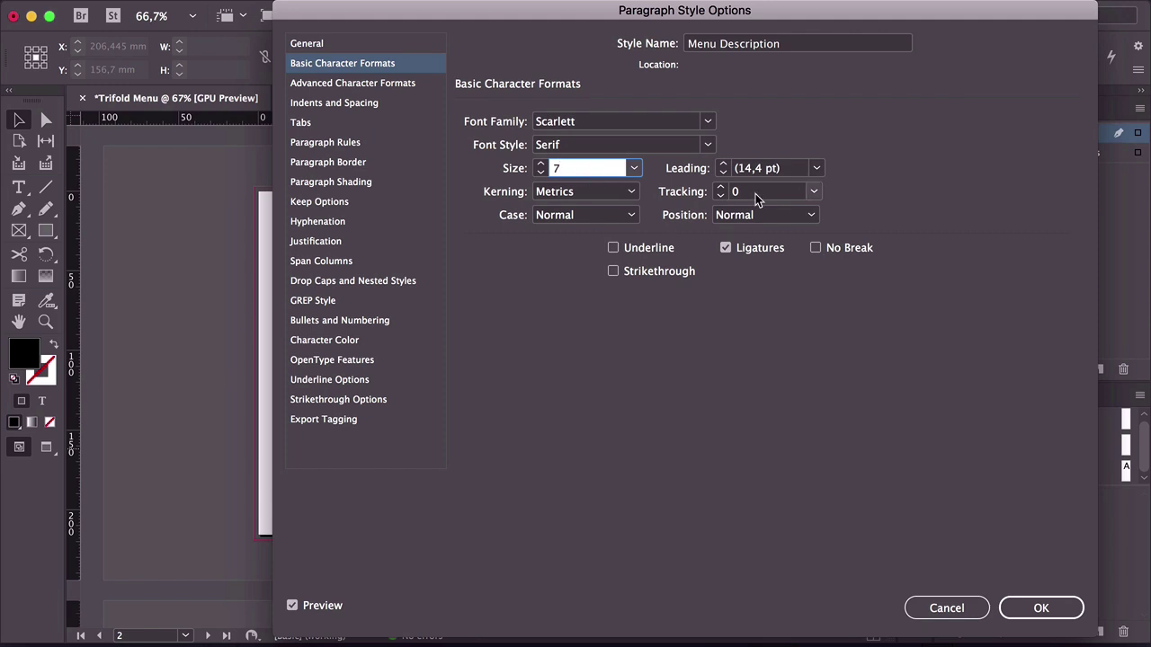
{"action": "triple_click", "coordinate": [756, 196]}
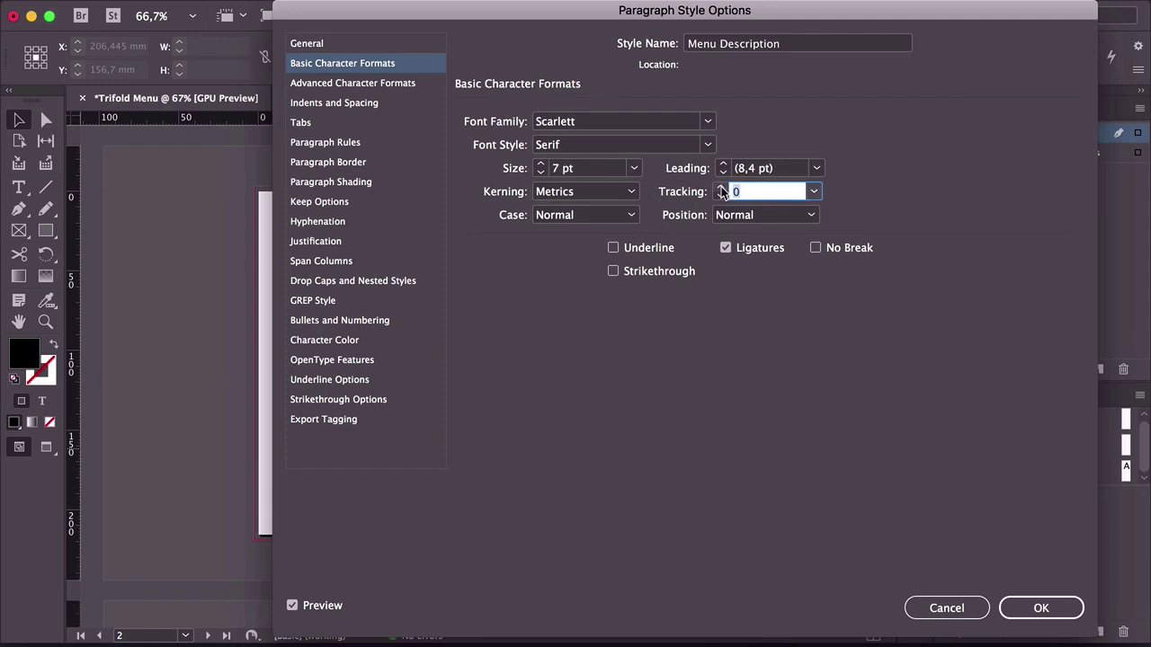
{"action": "type", "text": "25"}
Keep Normal case, colour the text with the tan C=0 M=24 Y=57 K=17 swatch, and save
{"action": "left_click", "coordinate": [571, 216]}
{"action": "left_click", "coordinate": [571, 216]}
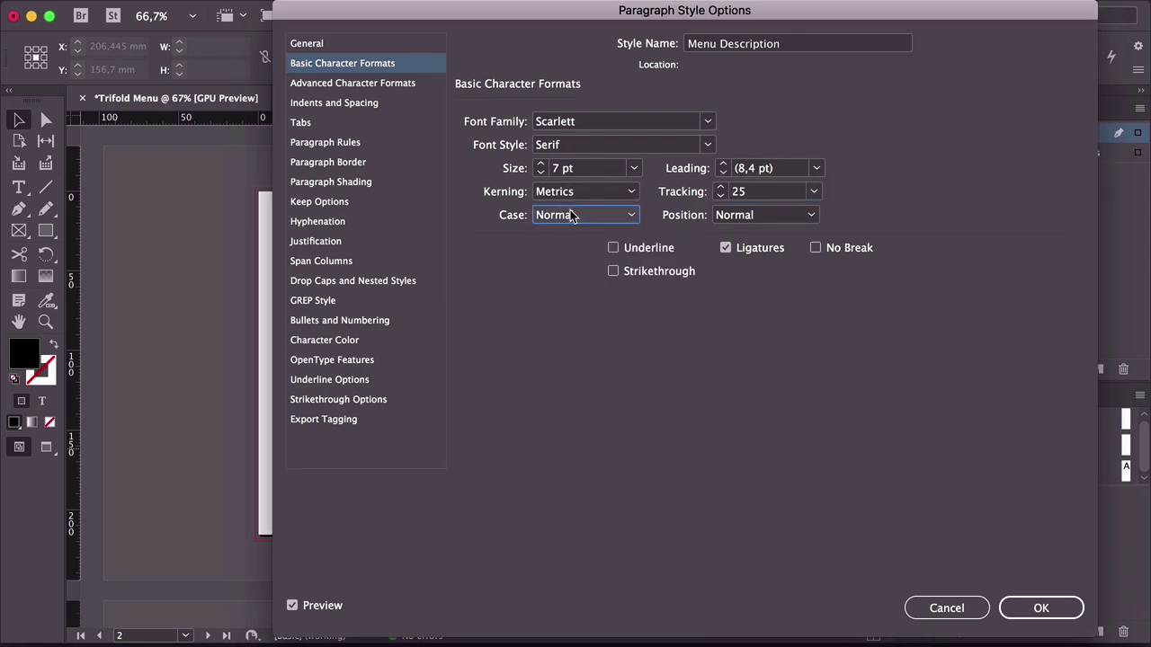
{"action": "left_click", "coordinate": [328, 341]}
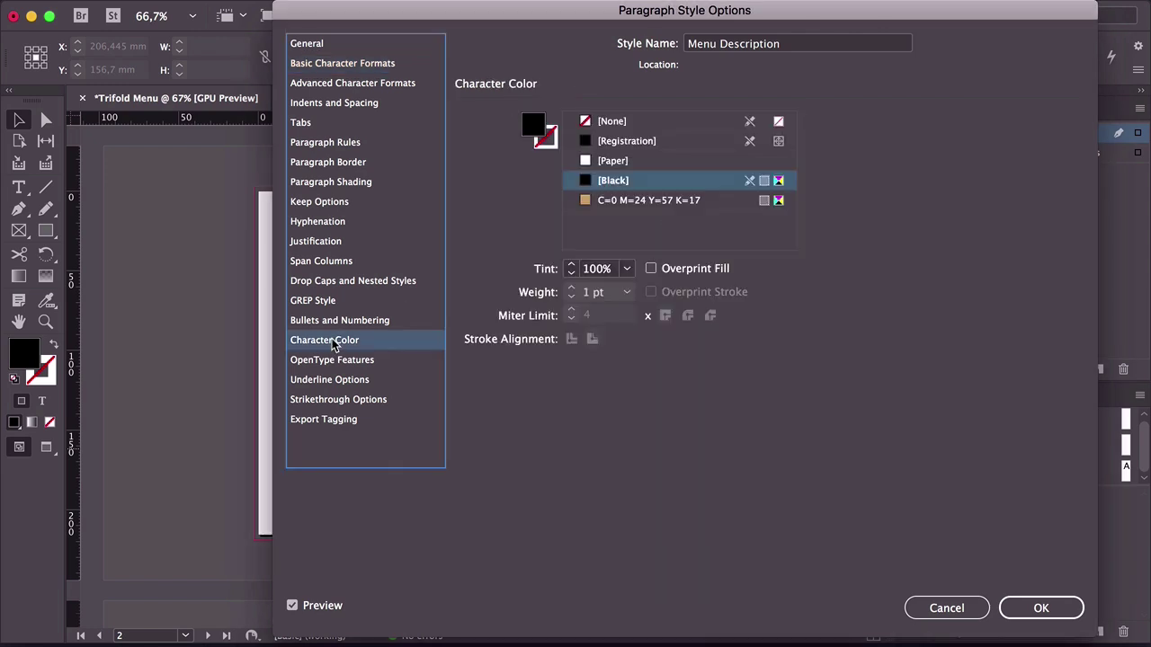
{"action": "left_click", "coordinate": [660, 206]}
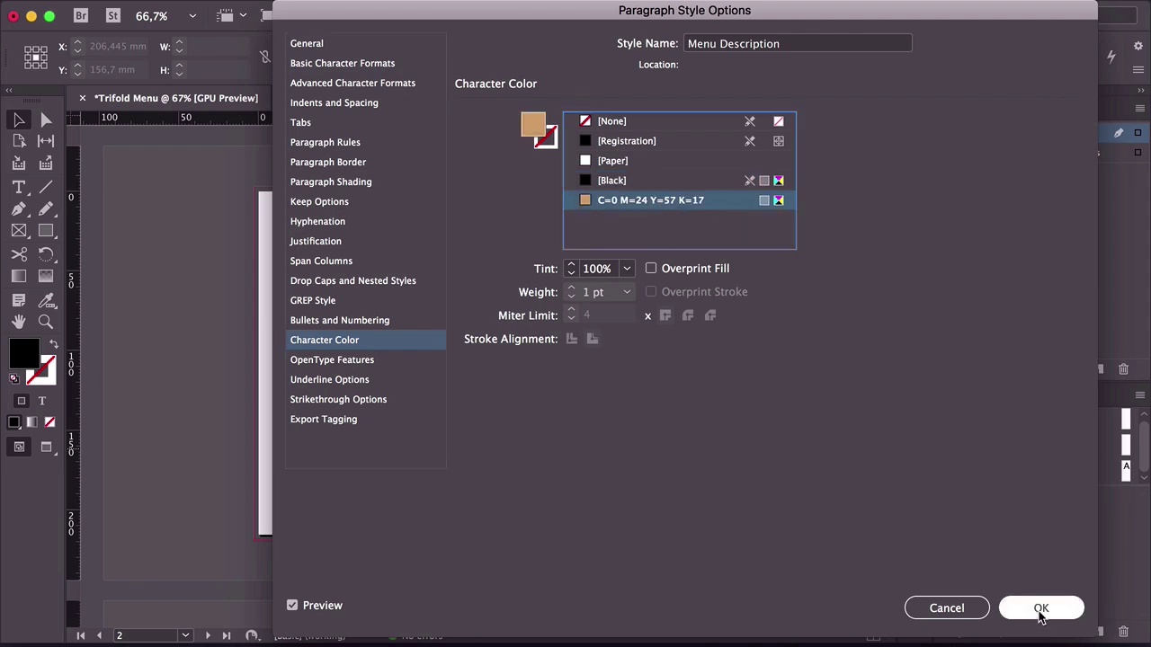
{"action": "left_click", "coordinate": [1041, 609]}
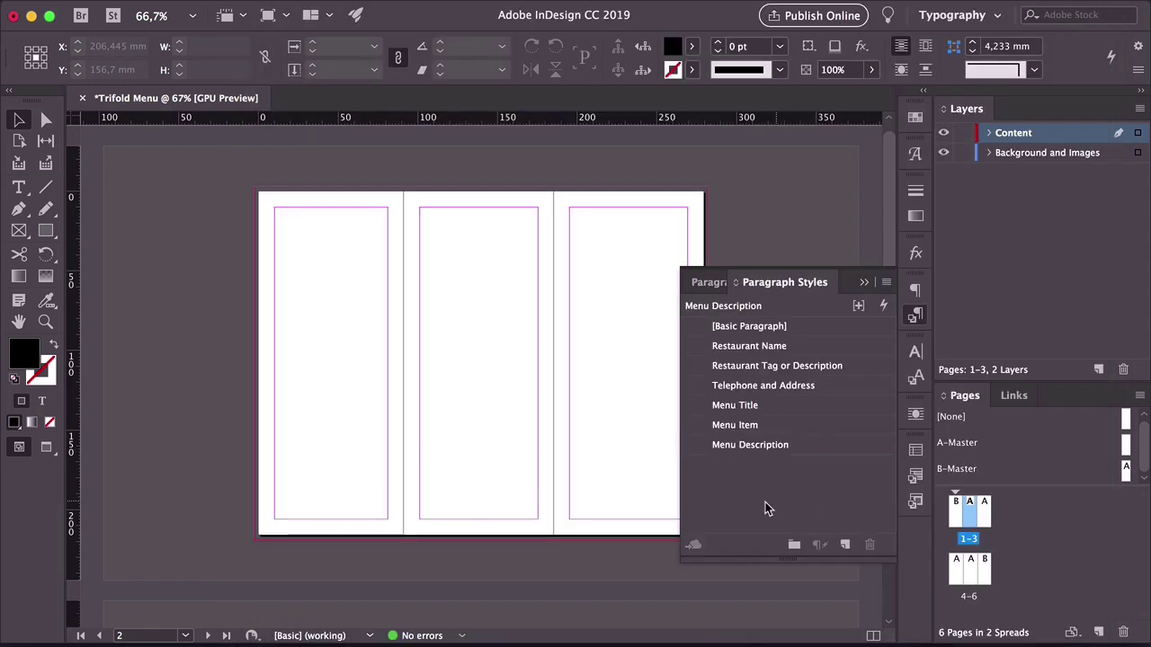
{"action": "left_click", "coordinate": [865, 282]}
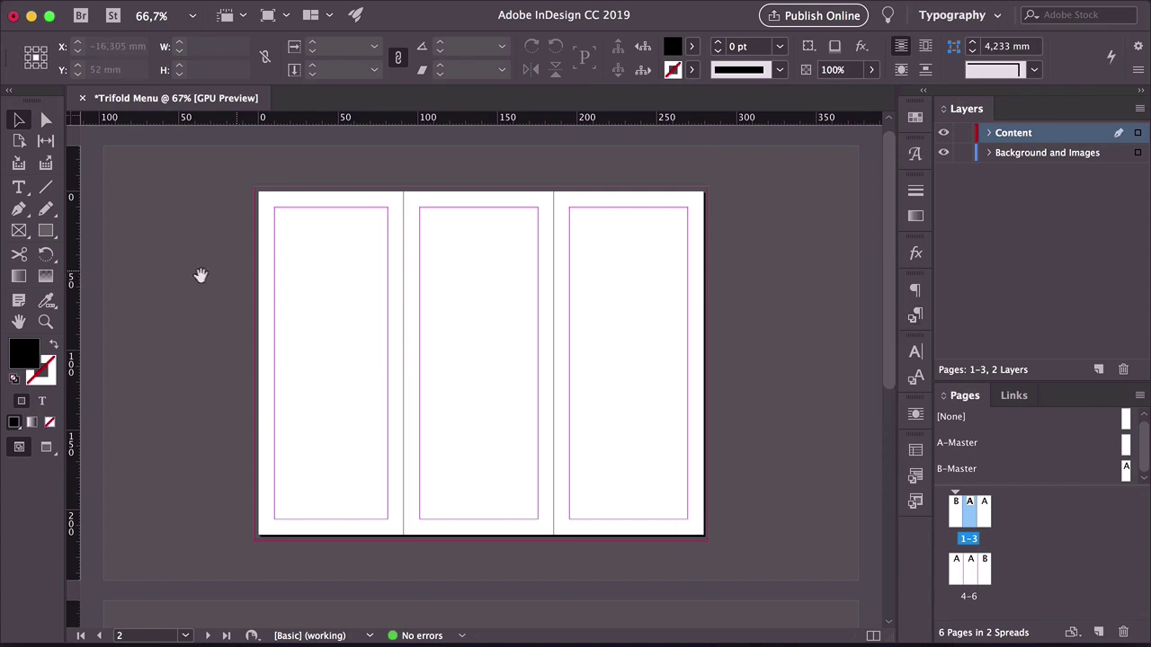
Draw a text frame filled with placeholder text and move it onto the first page
{"action": "key", "text": "t"}
{"action": "left_click_drag", "start_coordinate": [127, 233], "coordinate": [213, 424]}
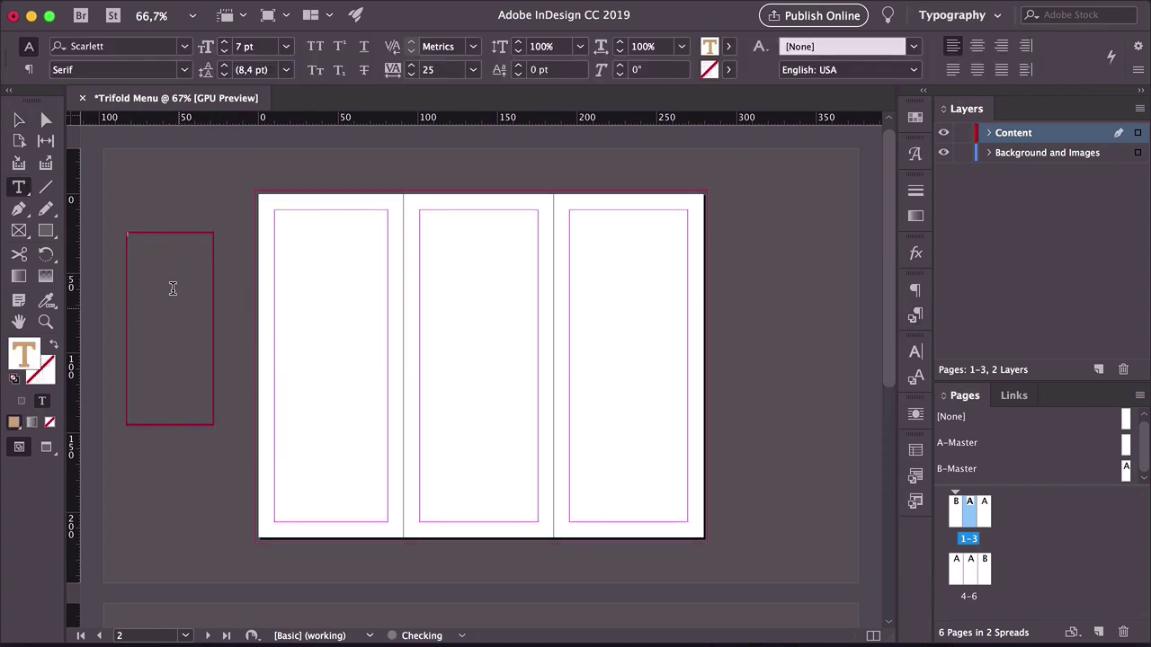
{"action": "right_click", "coordinate": [170, 281]}
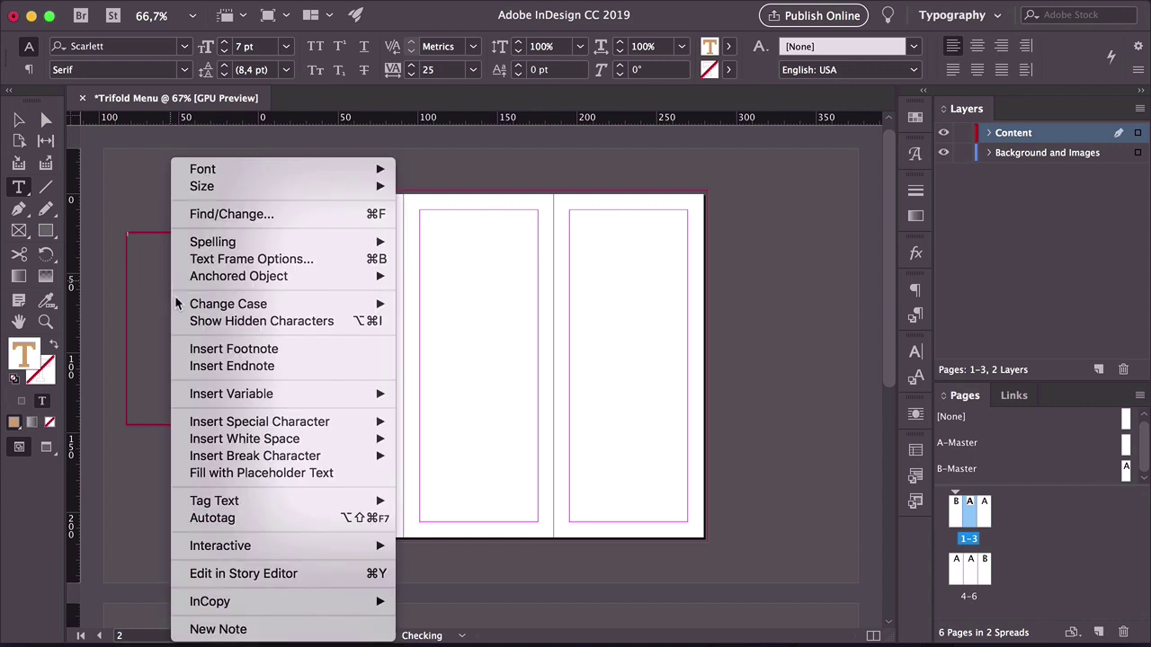
{"action": "left_click", "coordinate": [302, 472]}
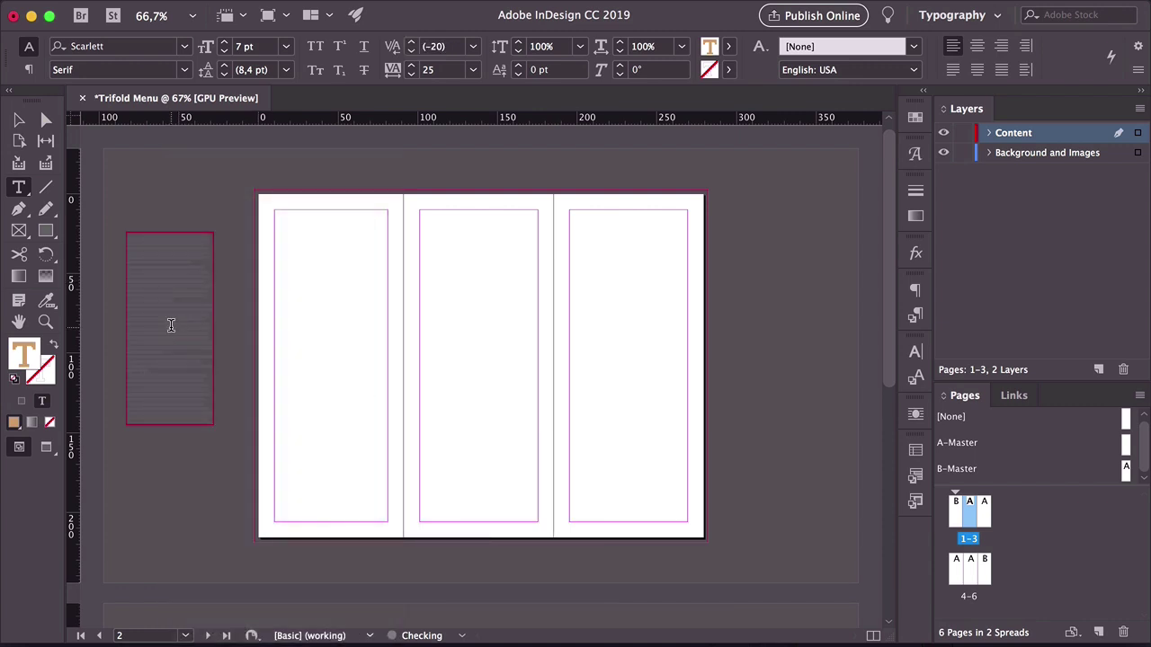
{"action": "key", "text": "Escape"}
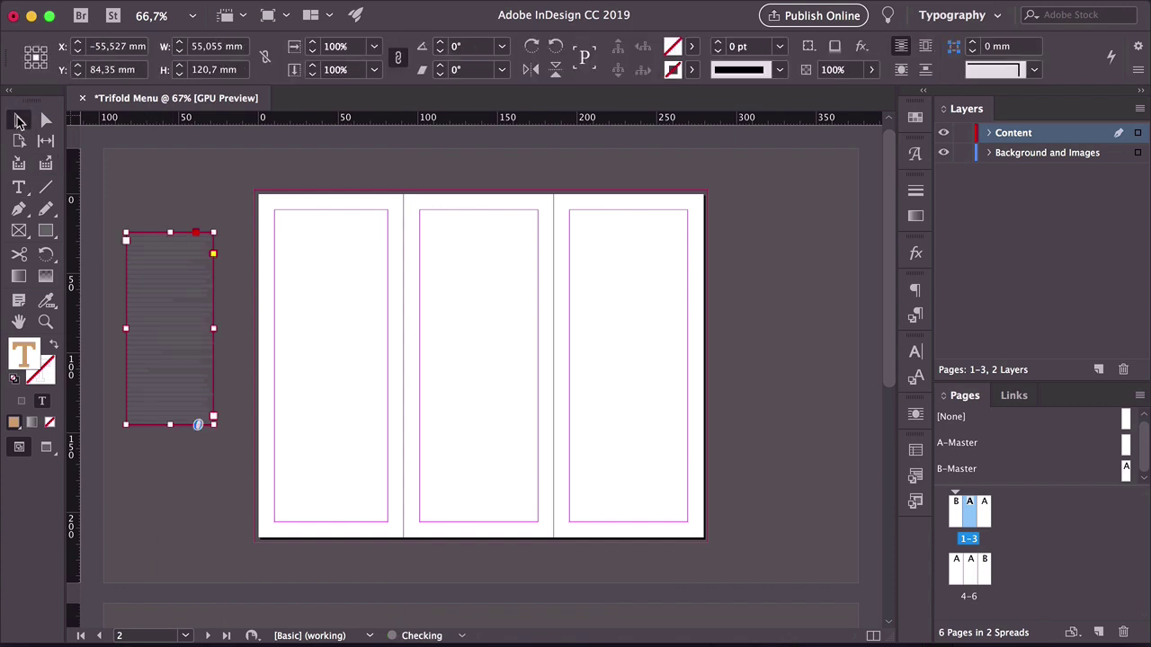
{"action": "key", "text": "z"}
{"action": "left_click", "coordinate": [188, 339]}
{"action": "left_click_drag", "start_coordinate": [206, 333], "coordinate": [462, 362]}
{"action": "left_click", "coordinate": [445, 346]}
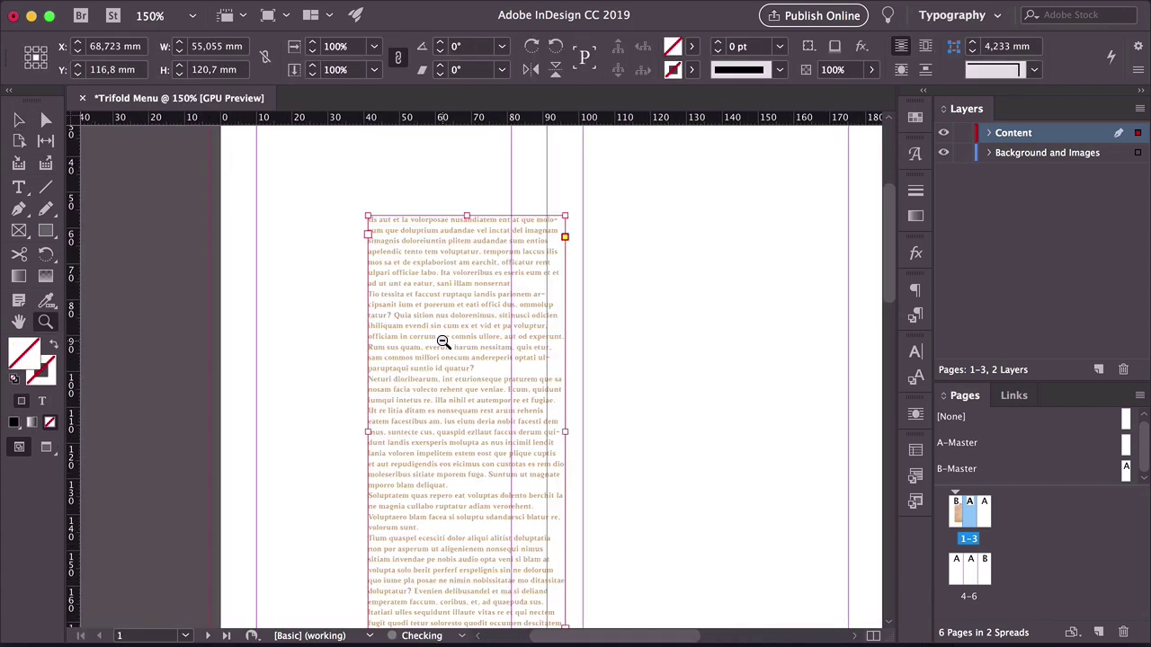
Apply the Menu Item paragraph style to all the placeholder text
{"action": "key", "text": "t"}
{"action": "left_click", "coordinate": [377, 279]}
{"action": "key", "text": "ctrl+a"}
{"action": "left_click", "coordinate": [916, 314]}
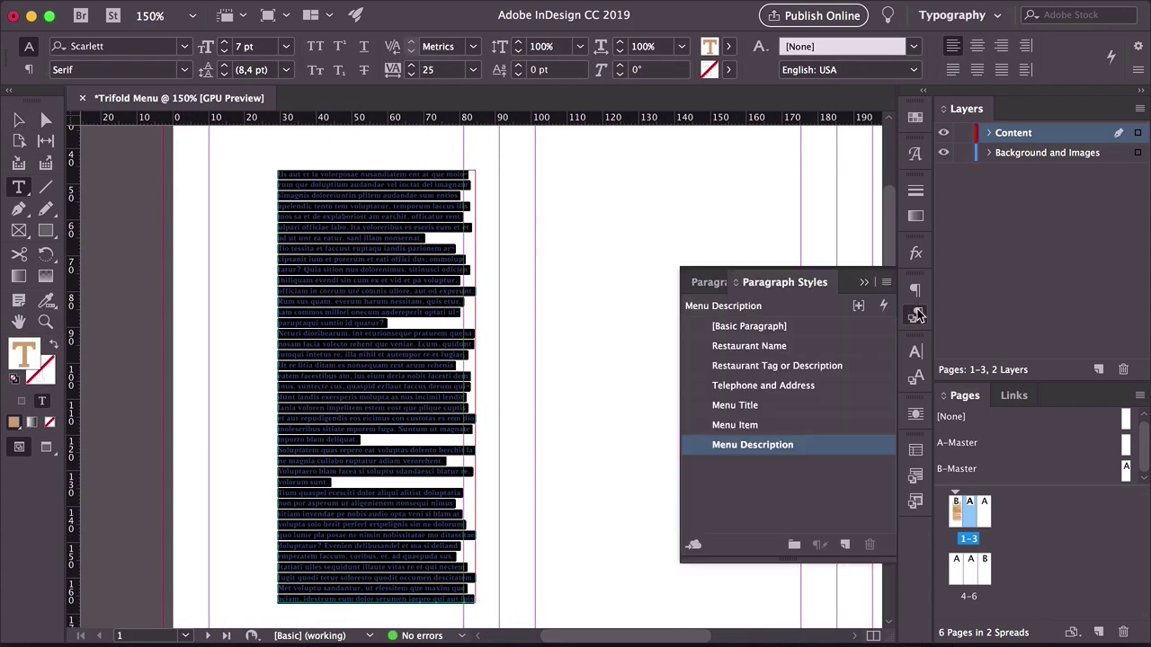
{"action": "left_click", "coordinate": [781, 424]}
{"action": "left_click", "coordinate": [864, 282]}
{"action": "left_click", "coordinate": [17, 119]}
Preview the layout without guides and navigate to the second spread, pages 4–6
{"action": "key", "text": "ctrl+minus"}
{"action": "key", "text": "ctrl+minus"}
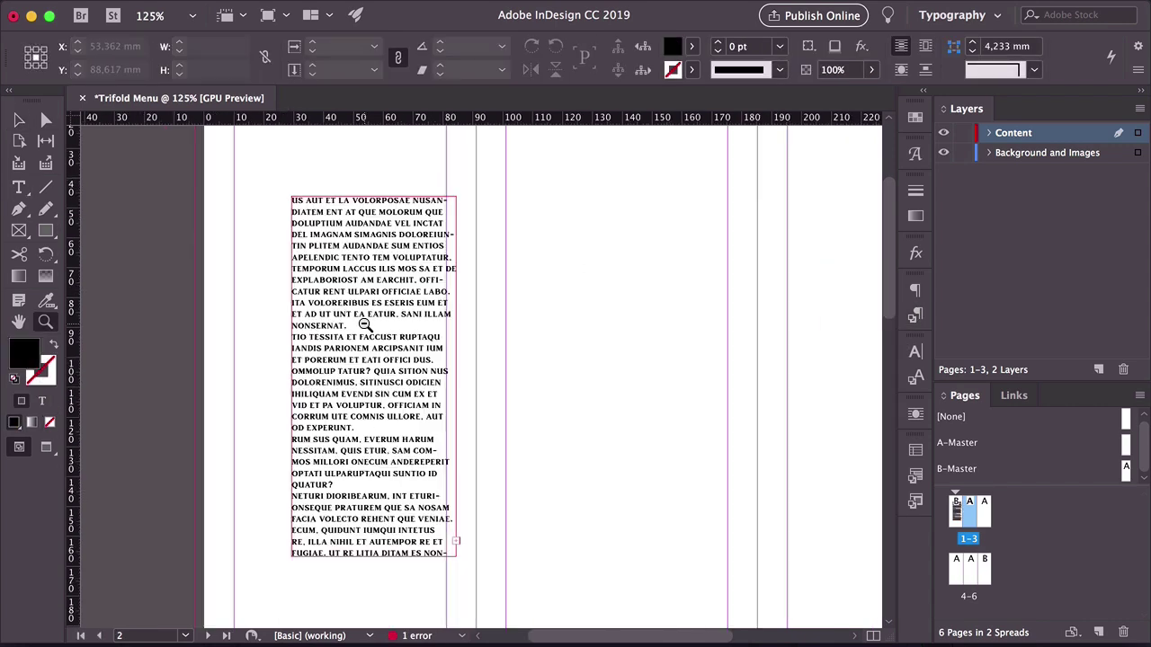
{"action": "left_click_drag", "start_coordinate": [410, 320], "coordinate": [323, 337]}
{"action": "key", "text": "v"}
{"action": "key", "text": "w"}
{"action": "key", "text": "w"}
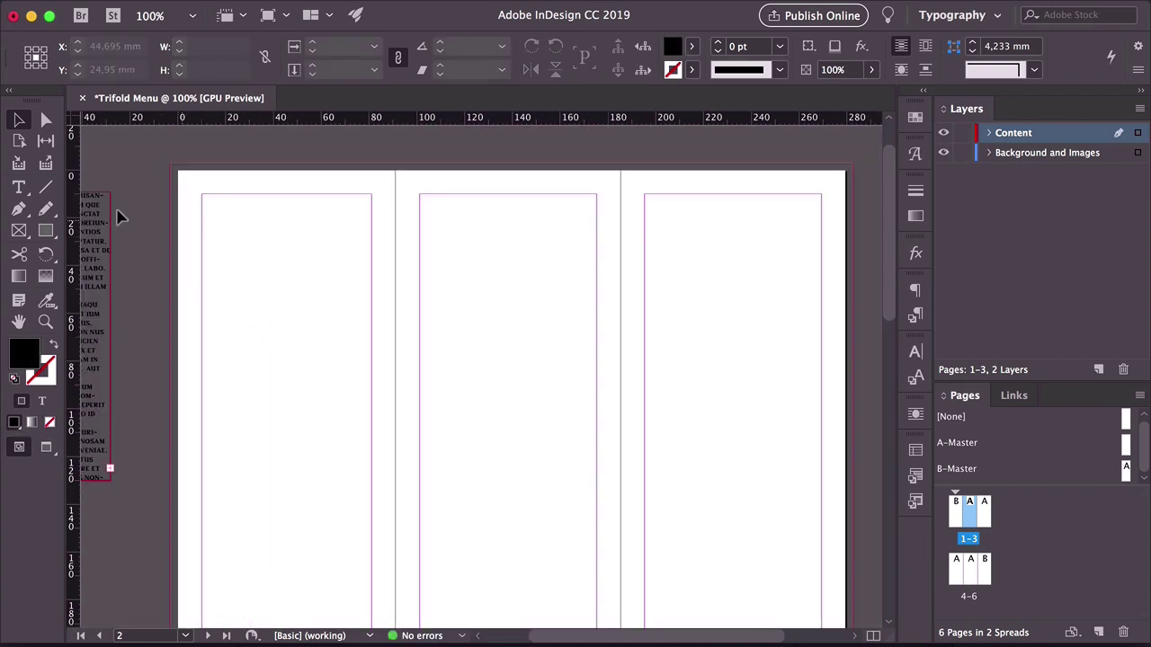
{"action": "key", "text": "t"}
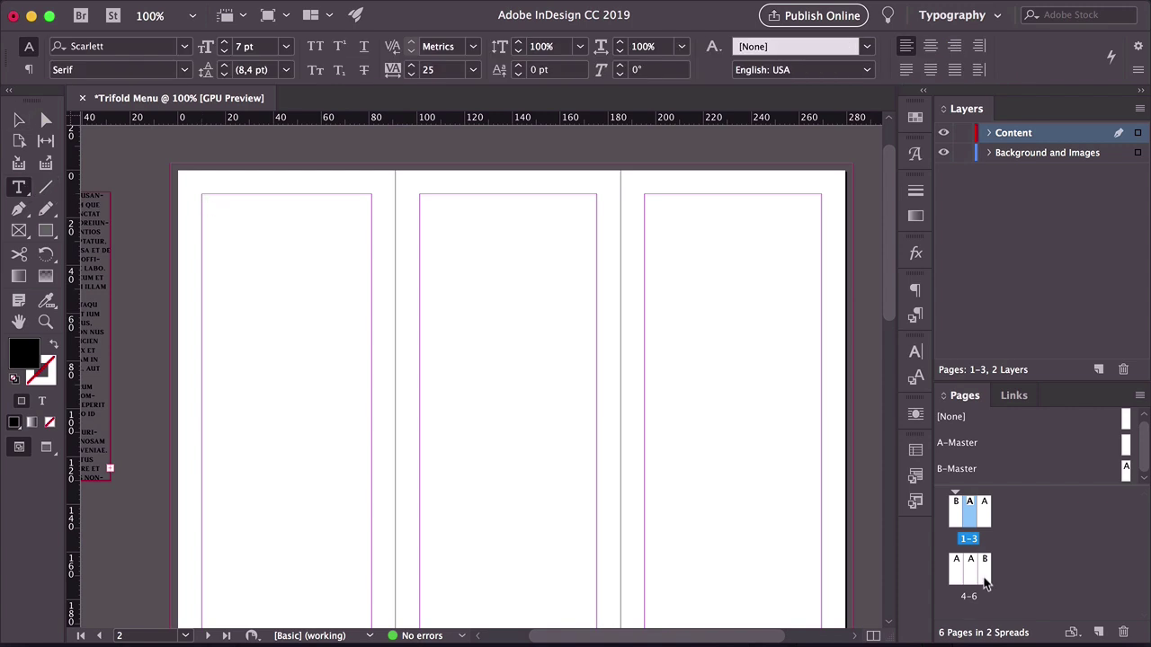
{"action": "key", "text": "z"}
{"action": "left_click_drag", "start_coordinate": [593, 323], "coordinate": [519, 198]}
{"action": "scroll", "coordinate": [519, 198], "scroll_direction": "down", "scroll_amount": 2}
{"action": "left_click_drag", "start_coordinate": [303, 159], "coordinate": [303, 415]}
{"action": "key", "text": "super+alt+0"}
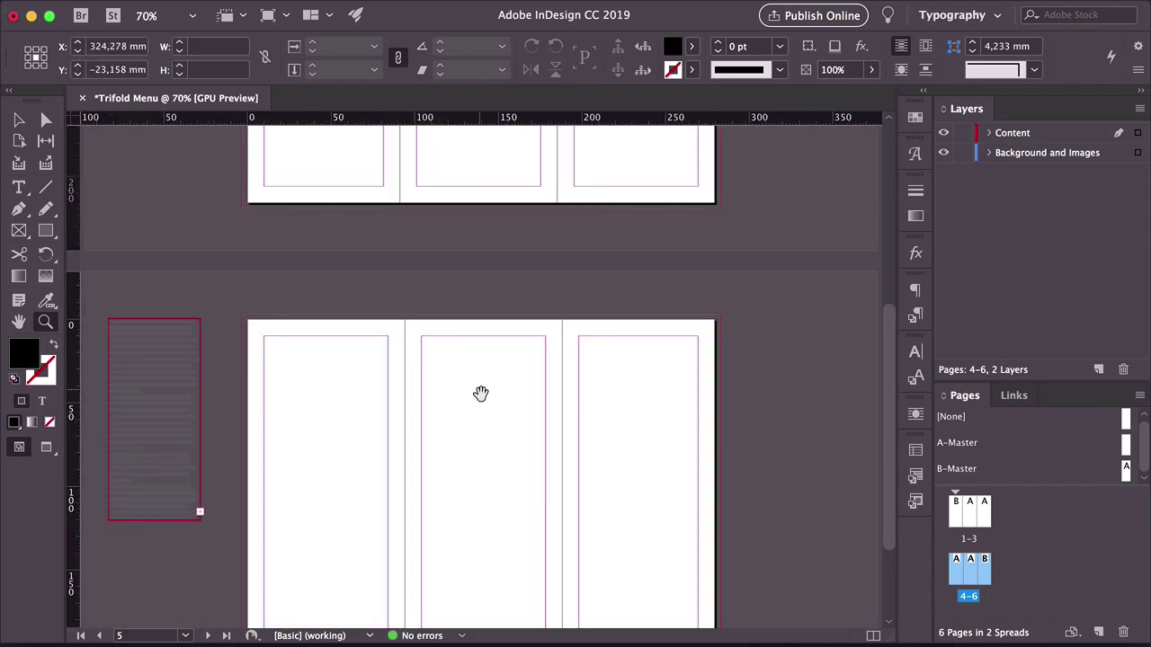
{"action": "key", "text": "v"}
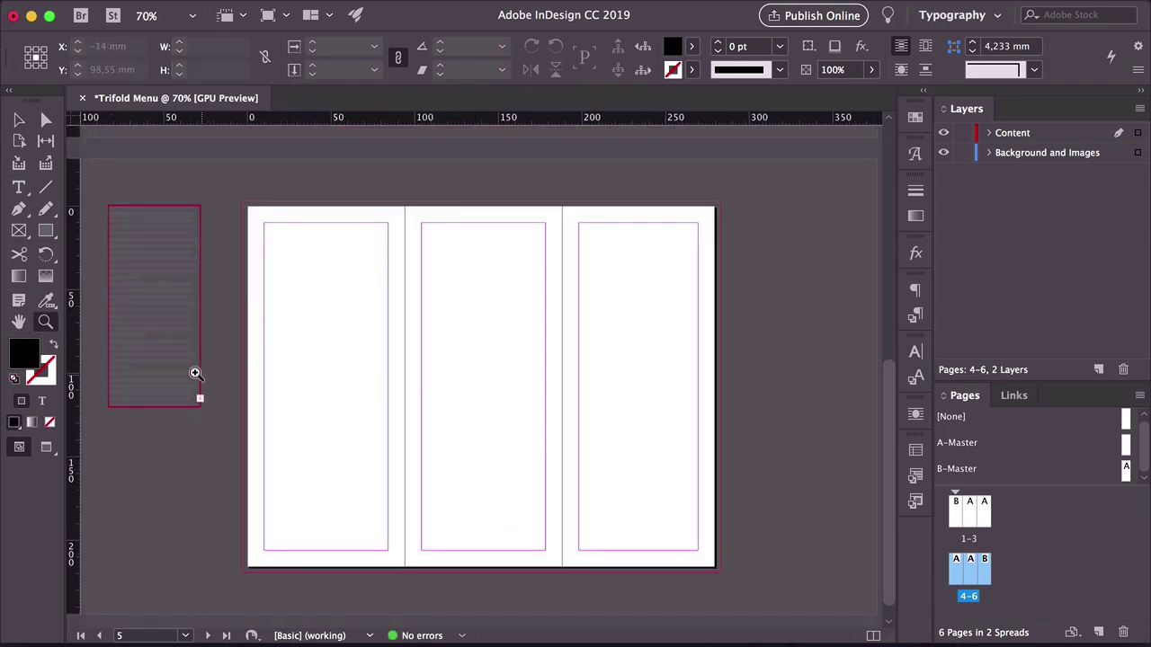
{"action": "key", "text": "z"}
{"action": "left_click_drag", "start_coordinate": [302, 350], "coordinate": [336, 337]}
{"action": "key", "text": "v"}
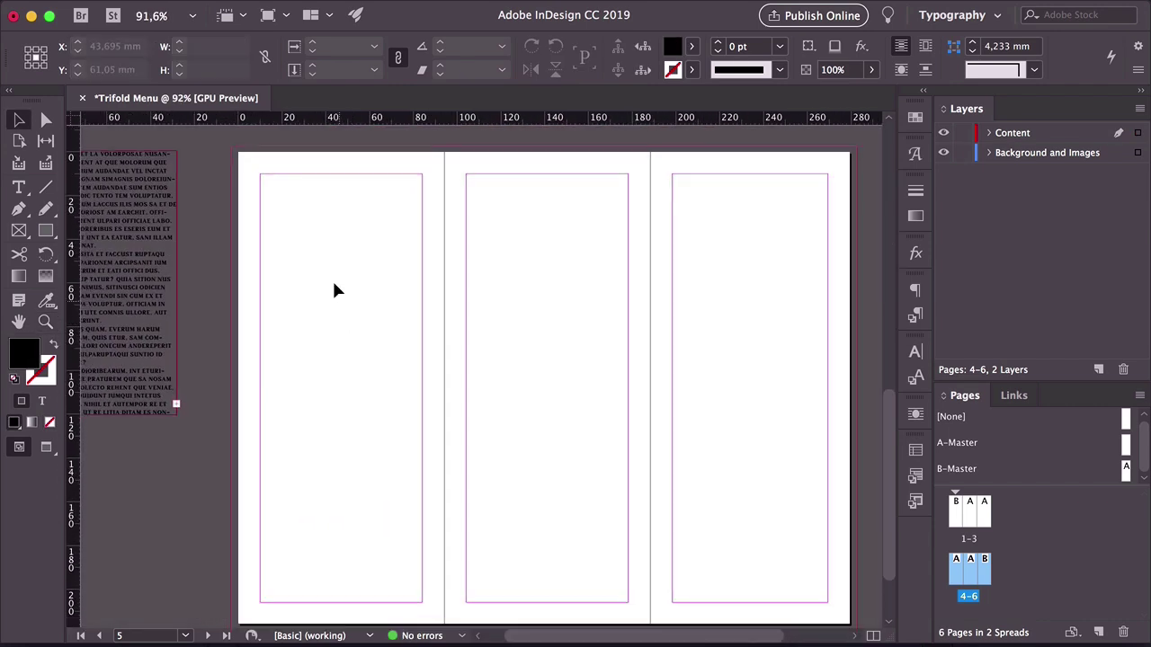
{"action": "left_click", "coordinate": [19, 188]}
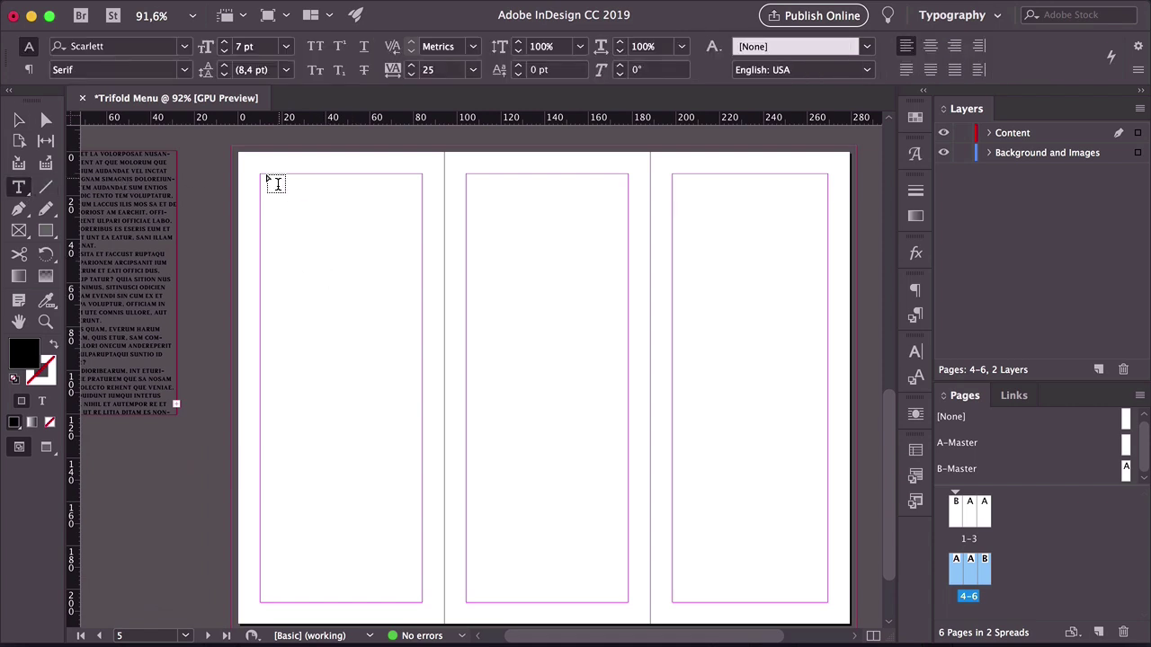
Insert a 15-row, 2-column table in a first-column text frame extended to the page bottom
{"action": "left_click_drag", "start_coordinate": [260, 174], "coordinate": [421, 427]}
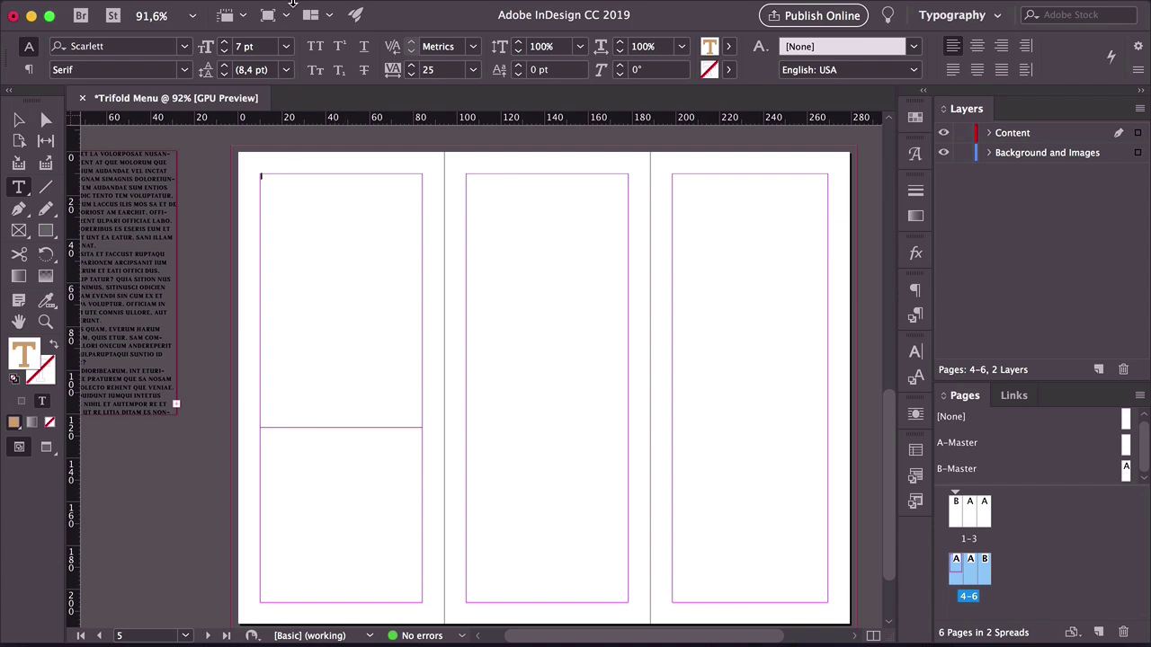
{"action": "mouse_move", "coordinate": [293, 7]}
{"action": "left_click", "coordinate": [388, 9]}
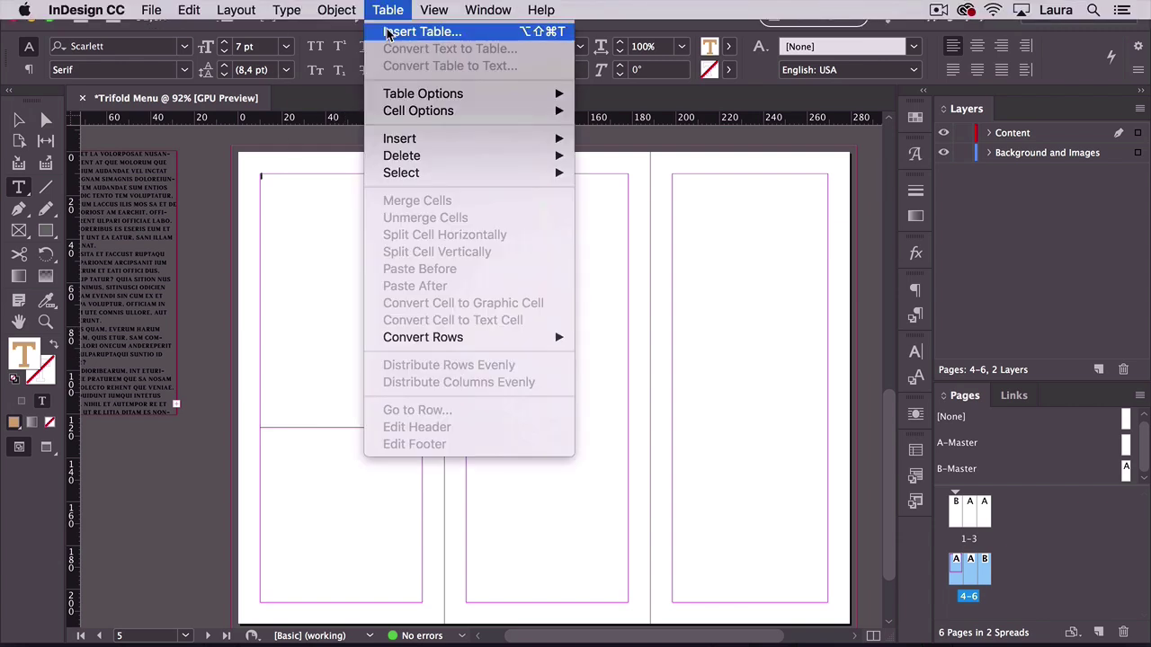
{"action": "left_click", "coordinate": [388, 32]}
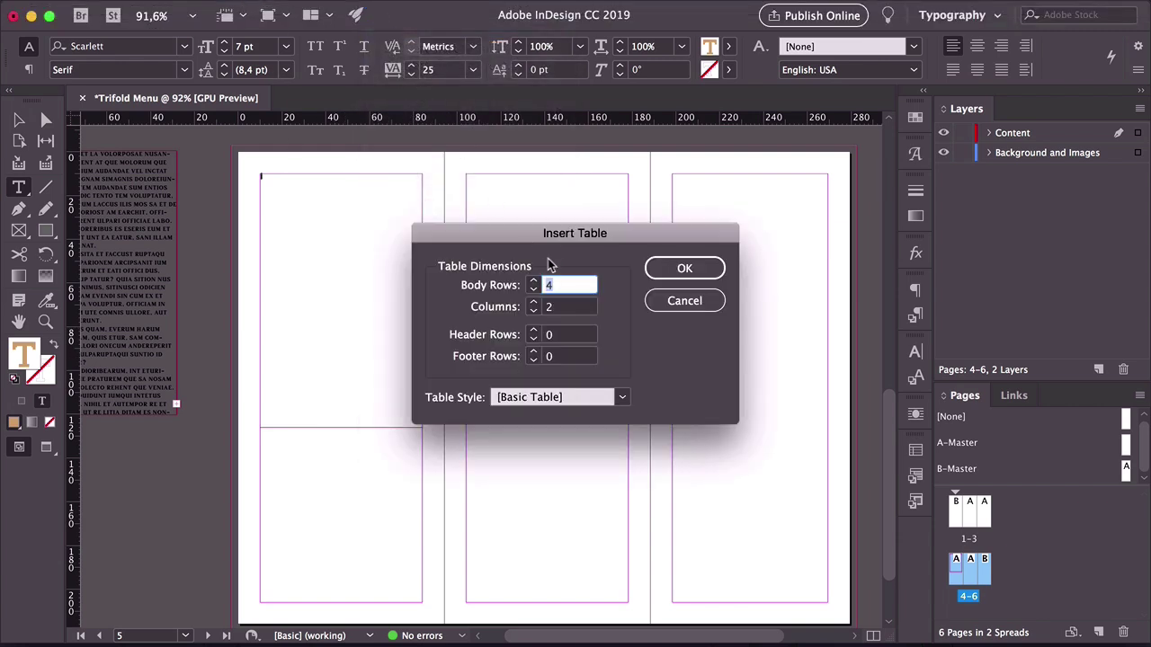
{"action": "type", "text": "15"}
{"action": "left_click", "coordinate": [561, 305]}
{"action": "left_click", "coordinate": [681, 271]}
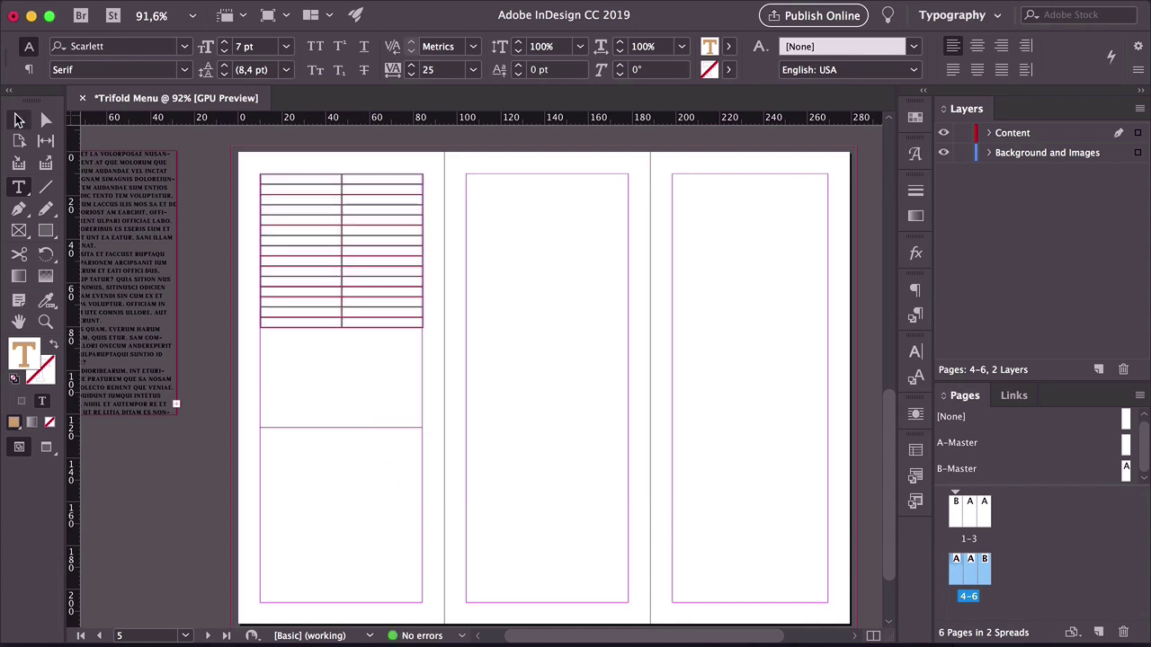
{"action": "key", "text": "Escape"}
{"action": "left_click_drag", "start_coordinate": [340, 427], "coordinate": [340, 602]}
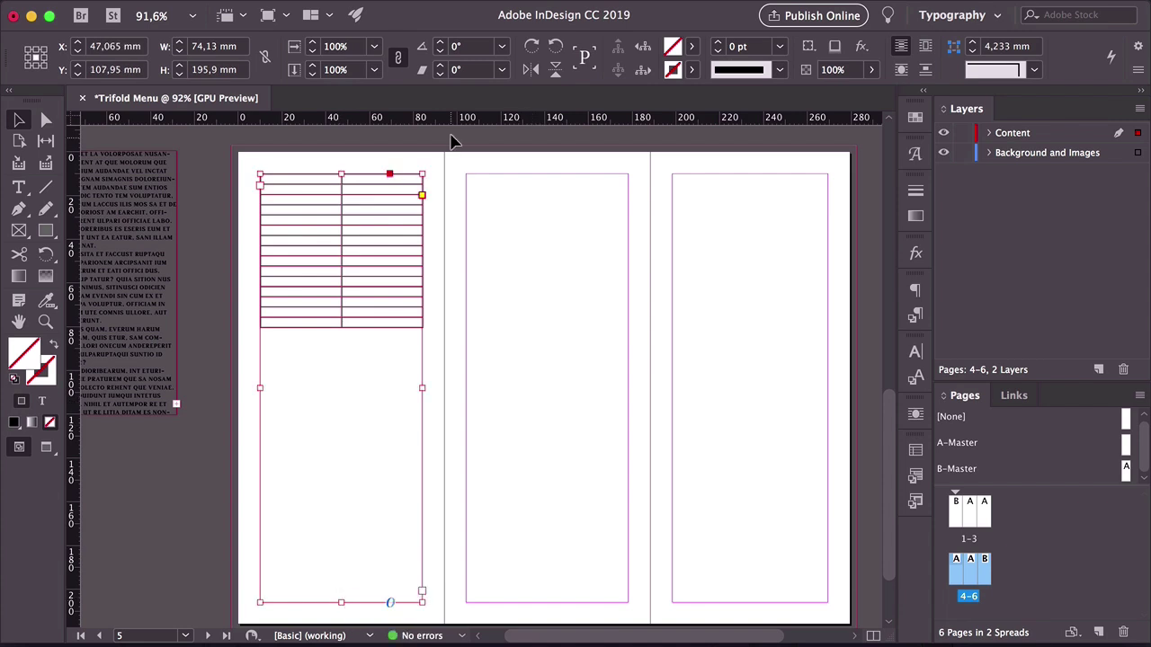
Open the Table panel from Window > Type & Tables
{"action": "left_click", "coordinate": [486, 9]}
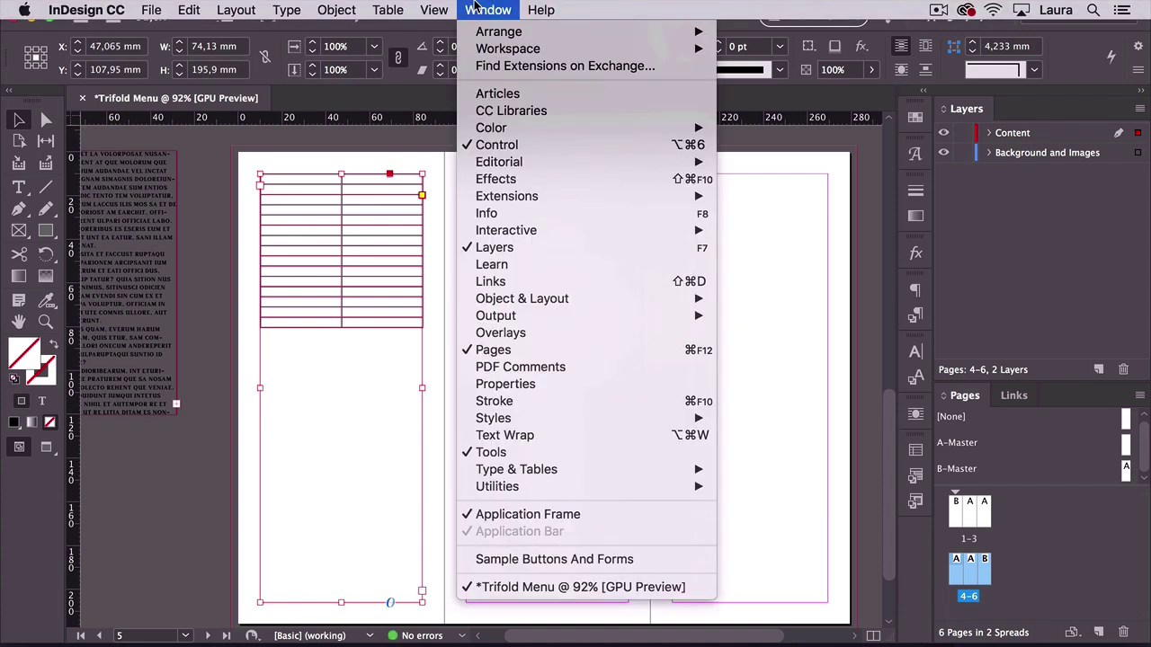
{"action": "mouse_move", "coordinate": [610, 469]}
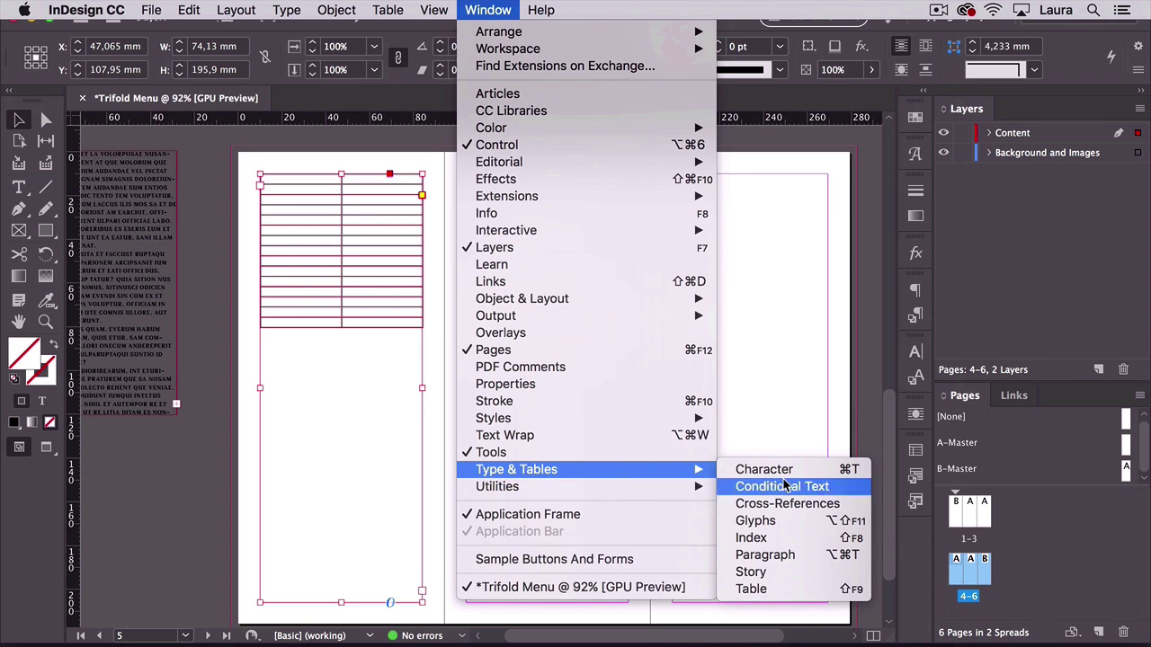
{"action": "left_click", "coordinate": [789, 589]}
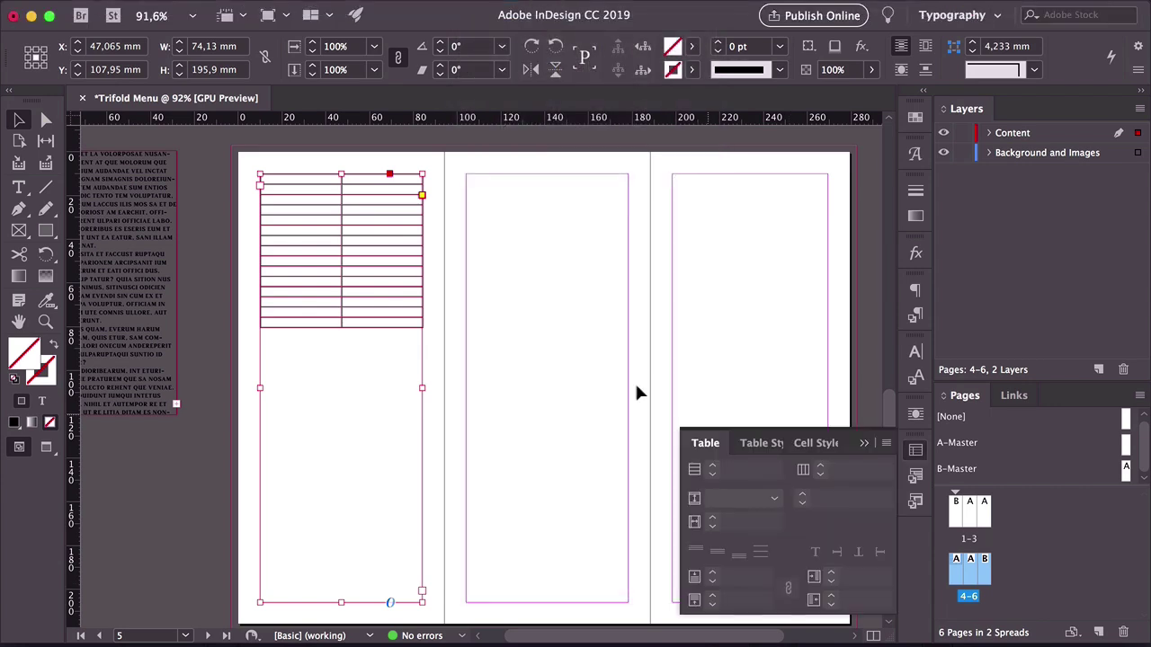
Widen the table's first column to 68 mm and narrow the second column to the frame edge
{"action": "double_click", "coordinate": [307, 173]}
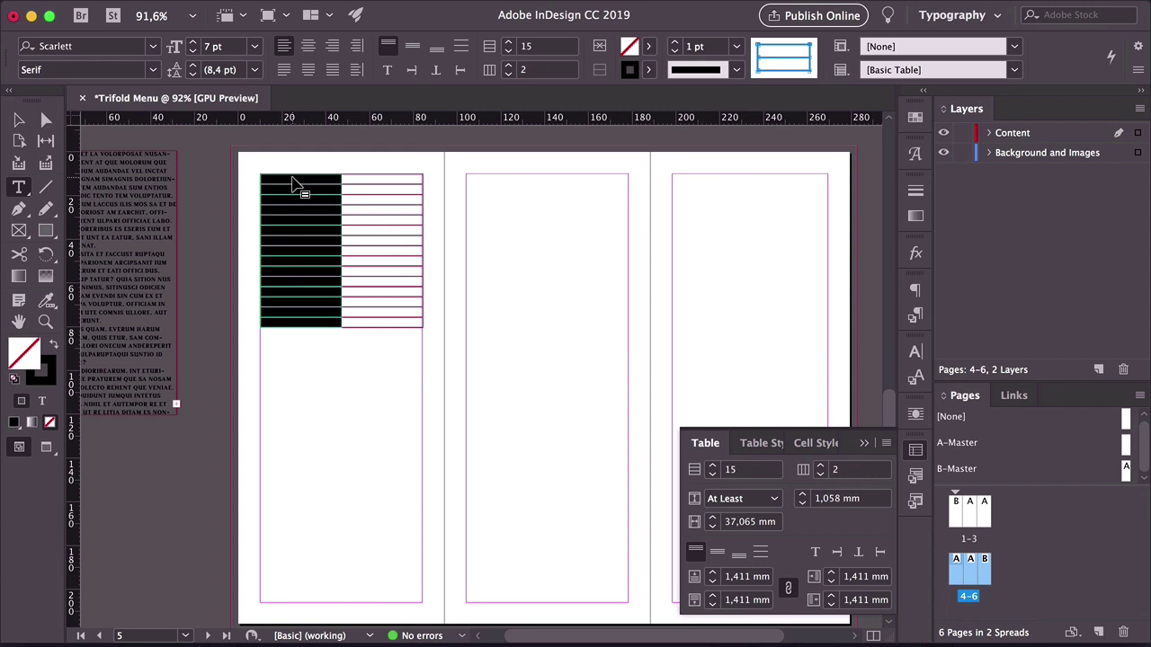
{"action": "left_click", "coordinate": [332, 179]}
{"action": "left_click_drag", "start_coordinate": [332, 179], "coordinate": [440, 338]}
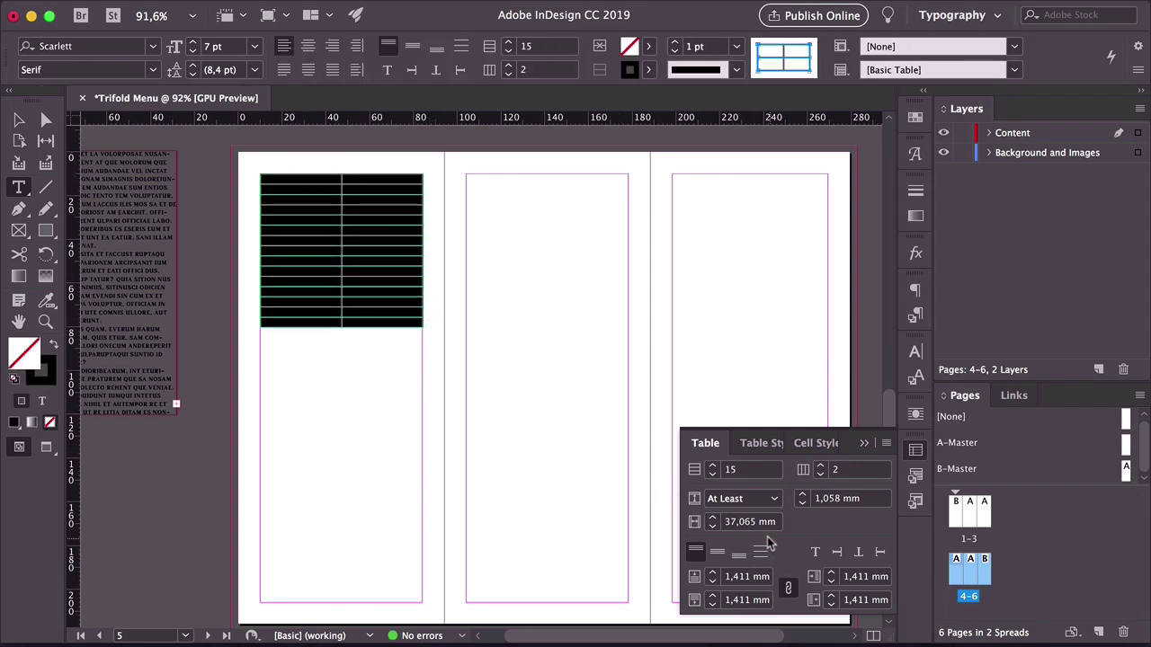
{"action": "left_click", "coordinate": [712, 519]}
{"action": "left_click", "coordinate": [733, 522]}
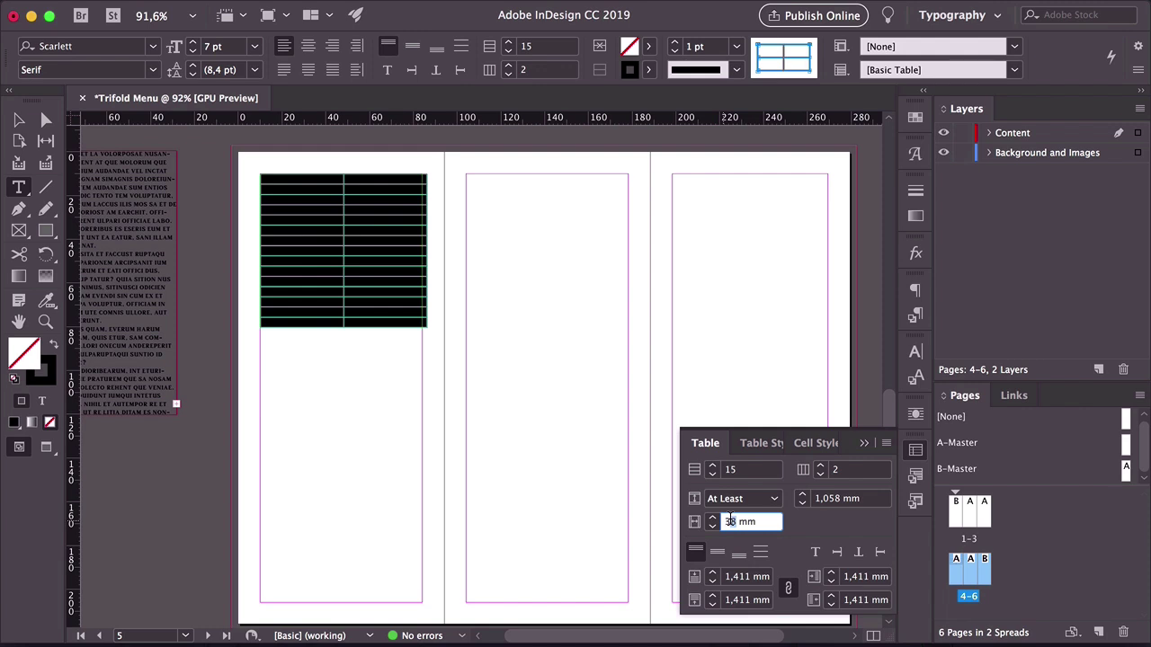
{"action": "left_click_drag", "start_coordinate": [295, 179], "coordinate": [306, 329]}
{"action": "left_click_drag", "start_coordinate": [757, 528], "coordinate": [712, 519]}
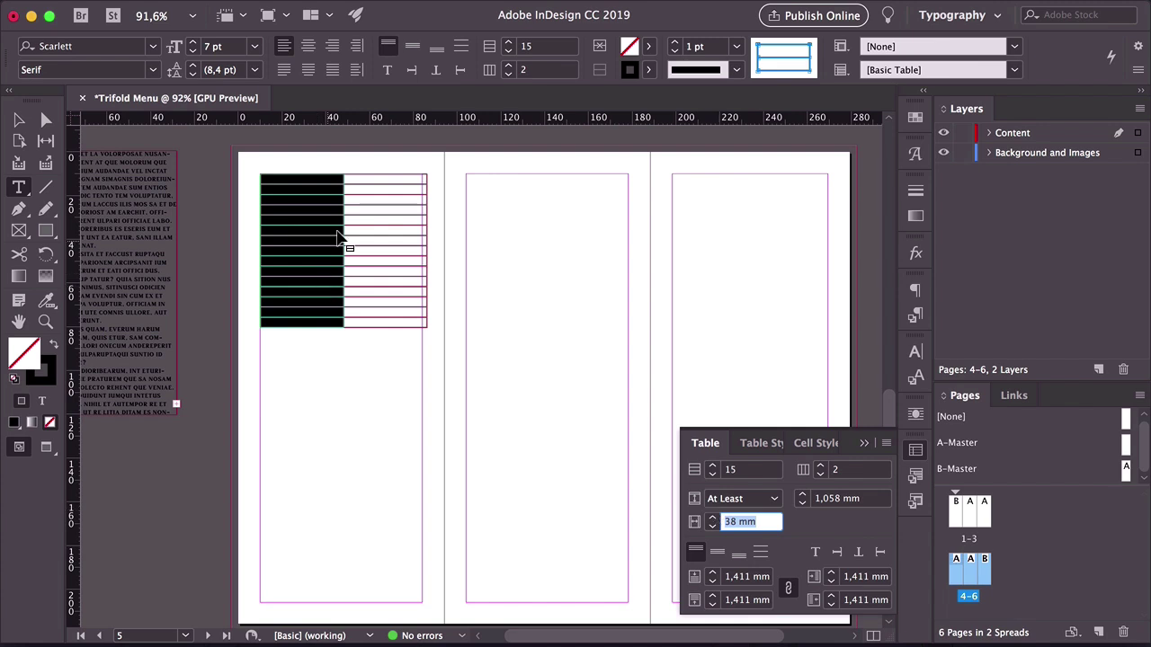
{"action": "left_click_drag", "start_coordinate": [342, 218], "coordinate": [396, 215]}
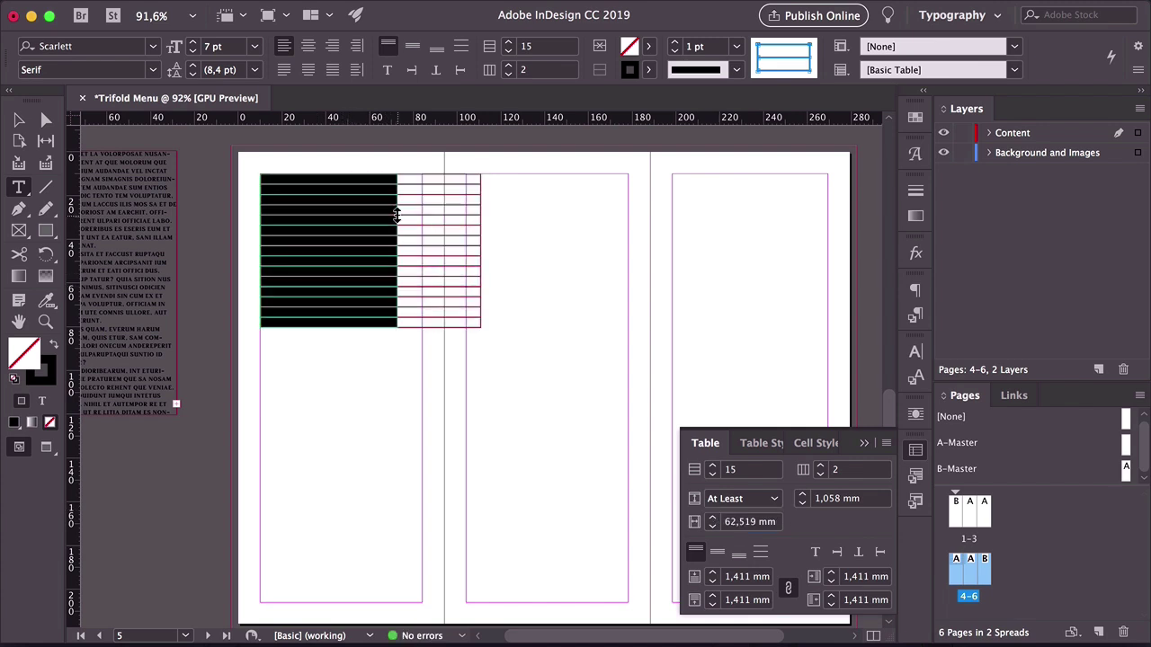
{"action": "left_click", "coordinate": [761, 523]}
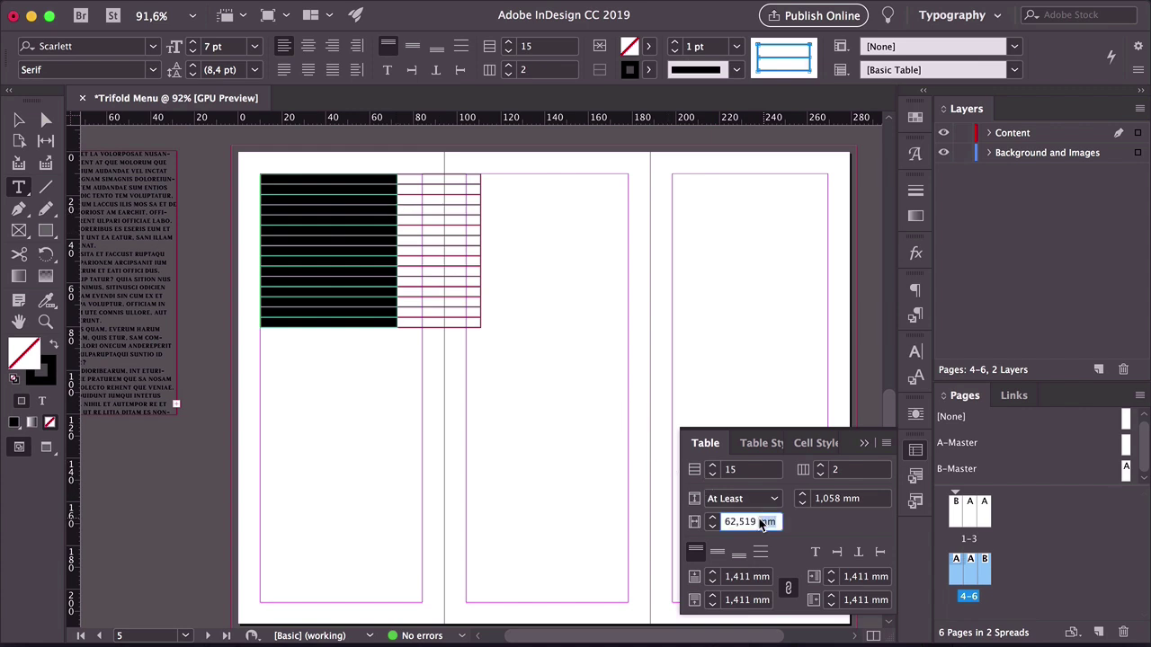
{"action": "type", "text": "68"}
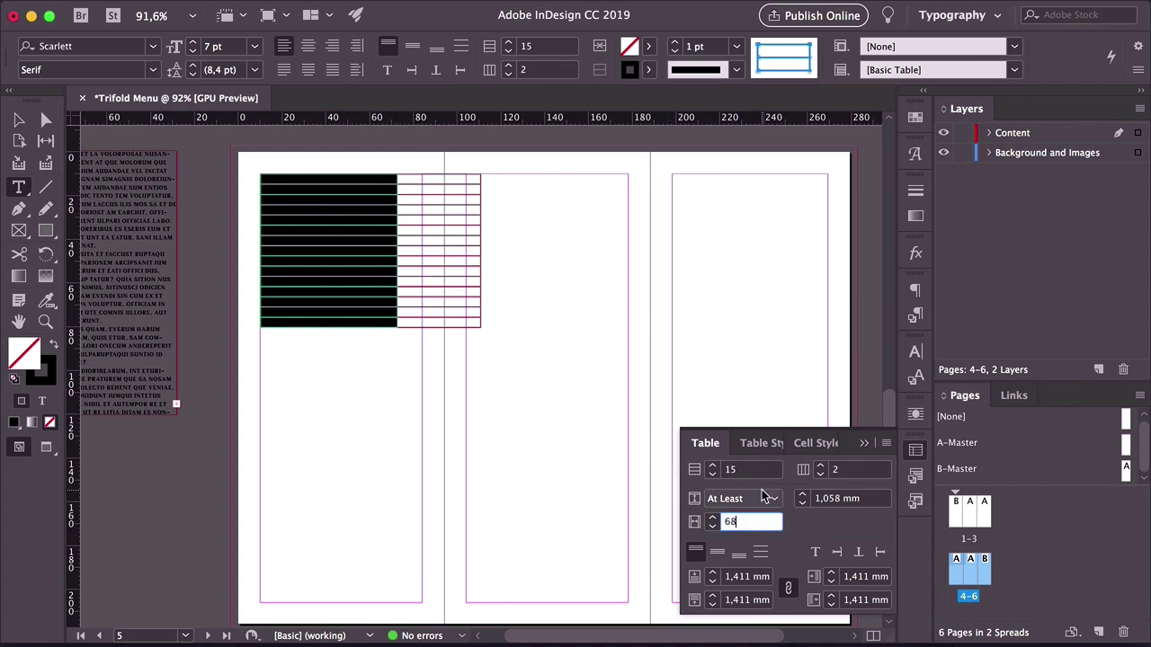
{"action": "left_click", "coordinate": [856, 499]}
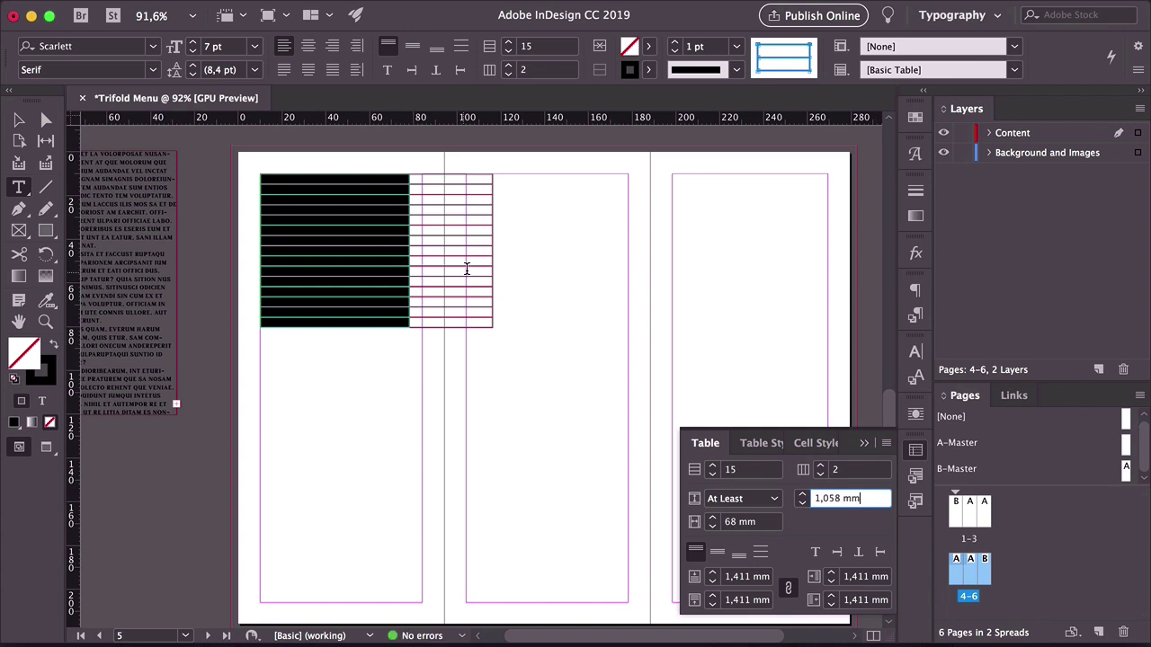
{"action": "left_click_drag", "start_coordinate": [493, 219], "coordinate": [422, 224]}
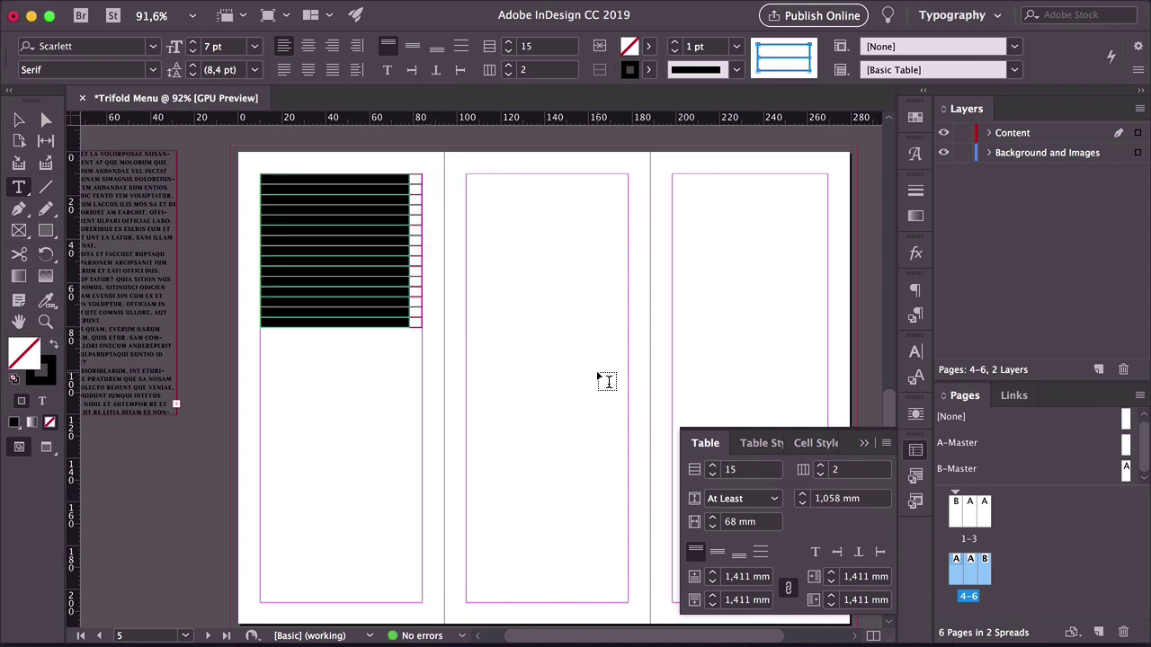
Give all table rows a minimum height of At Least 13 mm
{"action": "left_click", "coordinate": [364, 178]}
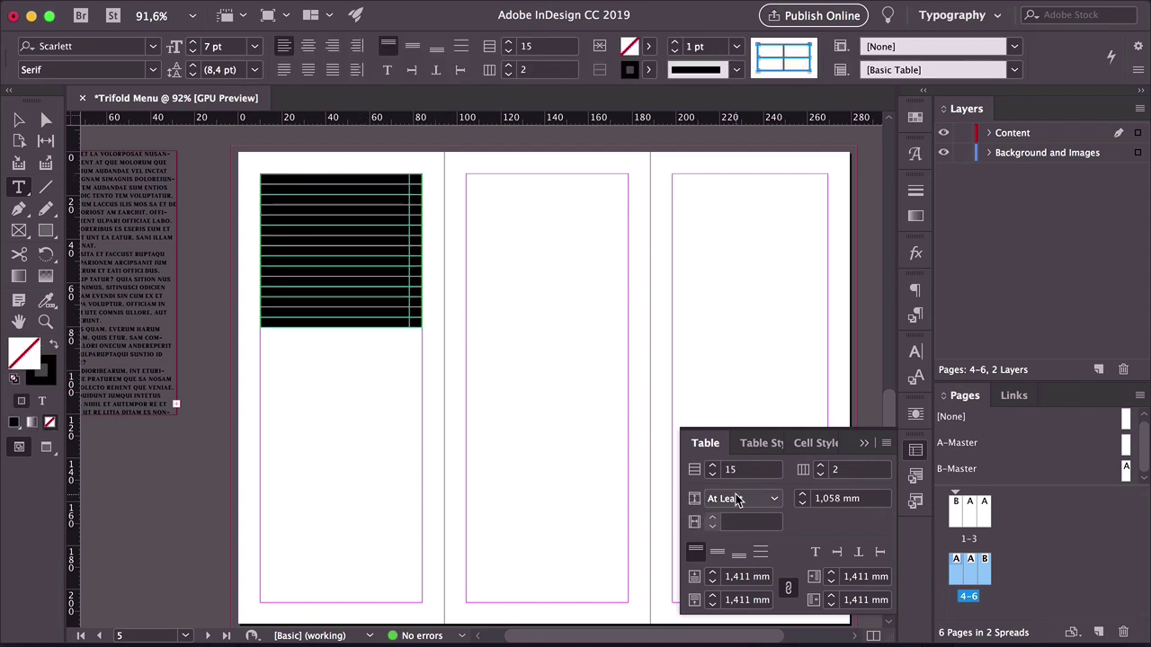
{"action": "left_click", "coordinate": [835, 503]}
{"action": "type", "text": "2"}
{"action": "key", "text": "Return"}
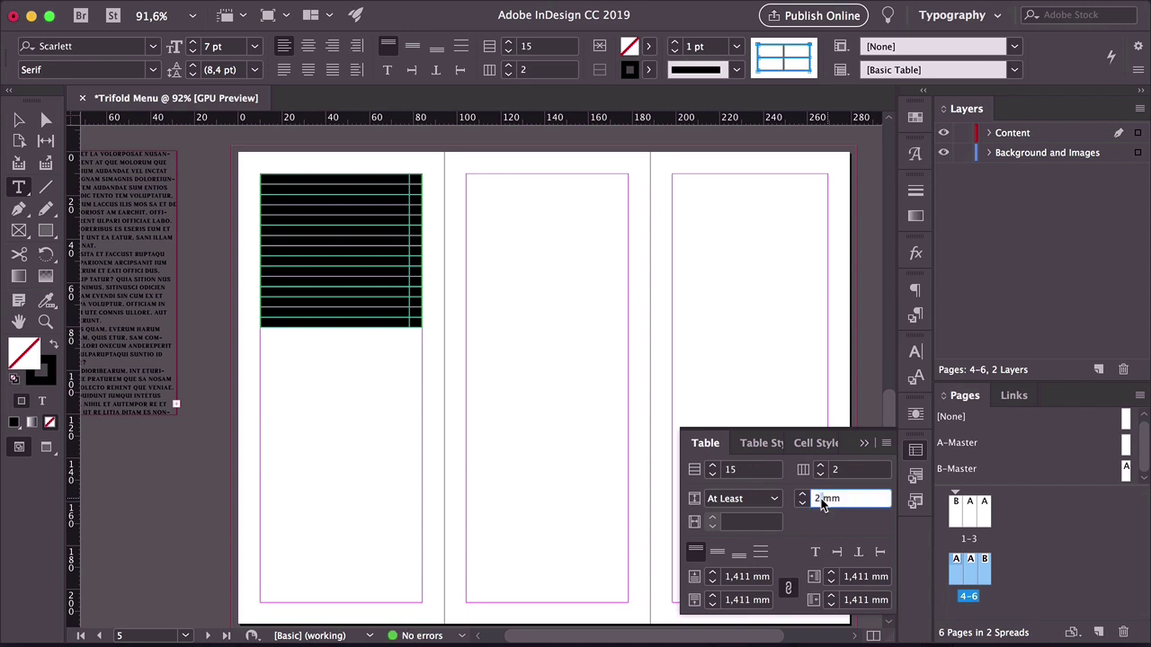
{"action": "type", "text": "15"}
{"action": "key", "text": "Return"}
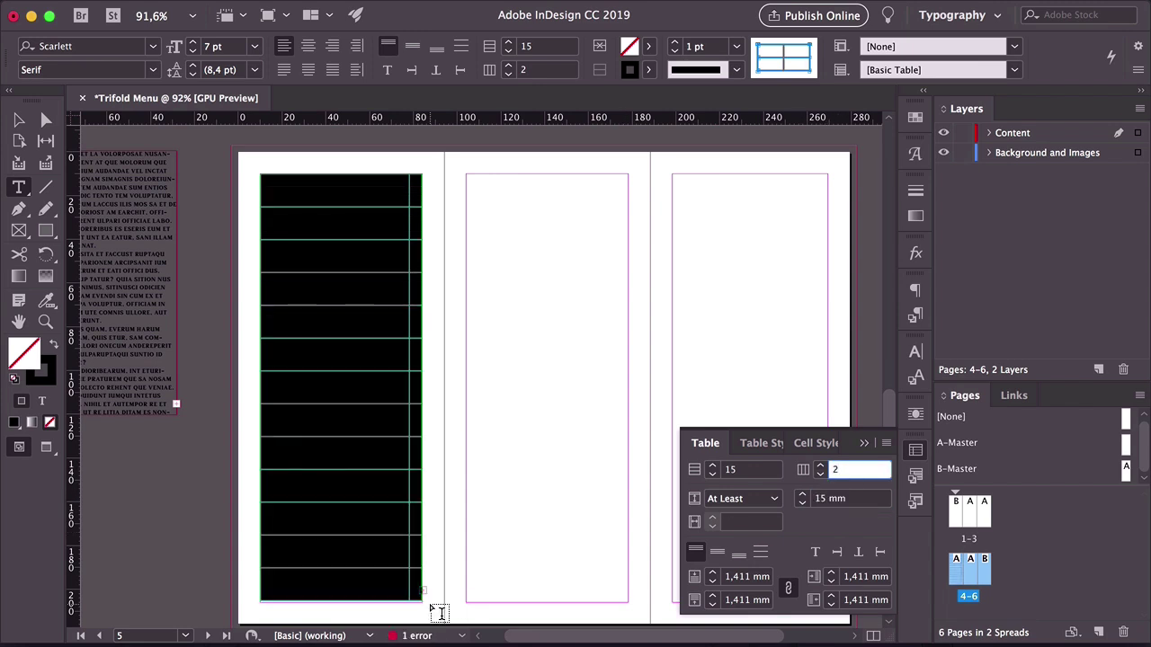
{"action": "key", "text": "Down"}
{"action": "key", "text": "Down"}
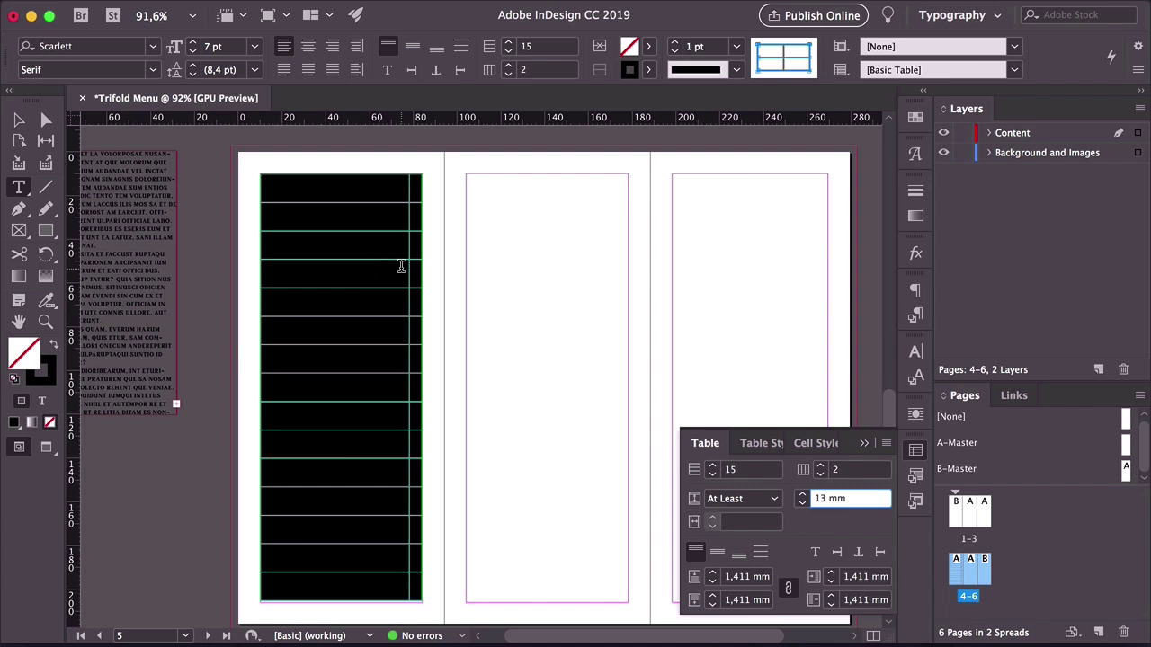
Set every cell's insets to 0 mm on all sides
{"action": "left_click", "coordinate": [19, 122]}
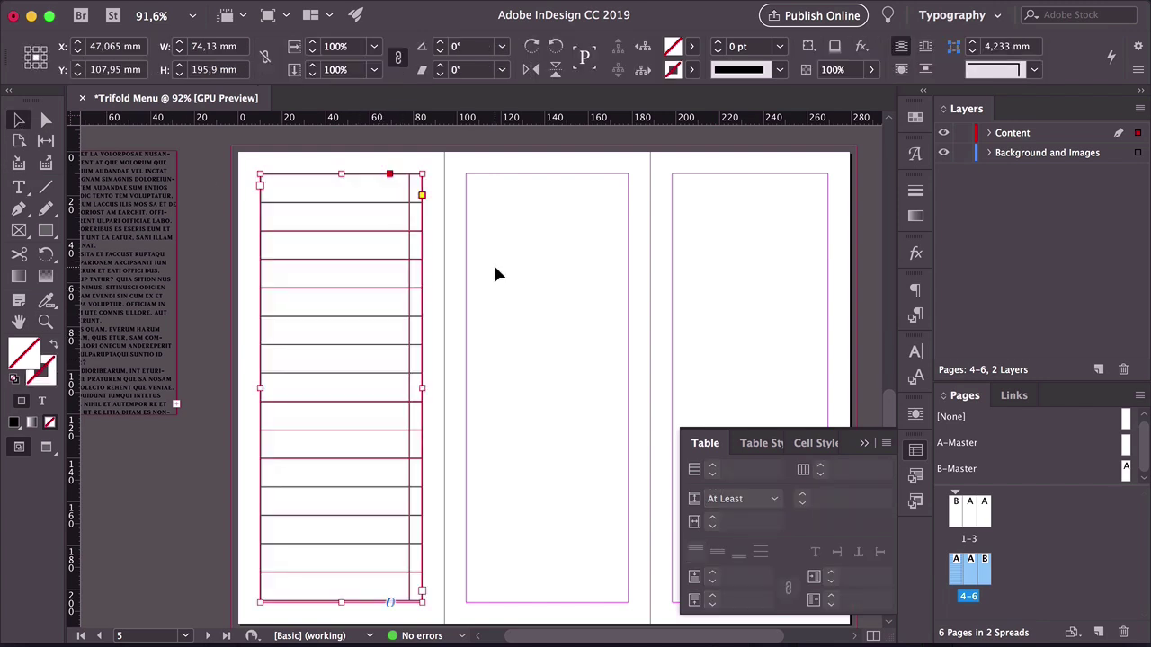
{"action": "double_click", "coordinate": [333, 189]}
{"action": "left_click_drag", "start_coordinate": [334, 189], "coordinate": [477, 596]}
{"action": "left_click", "coordinate": [750, 576]}
{"action": "type", "text": "0"}
{"action": "left_click", "coordinate": [751, 600]}
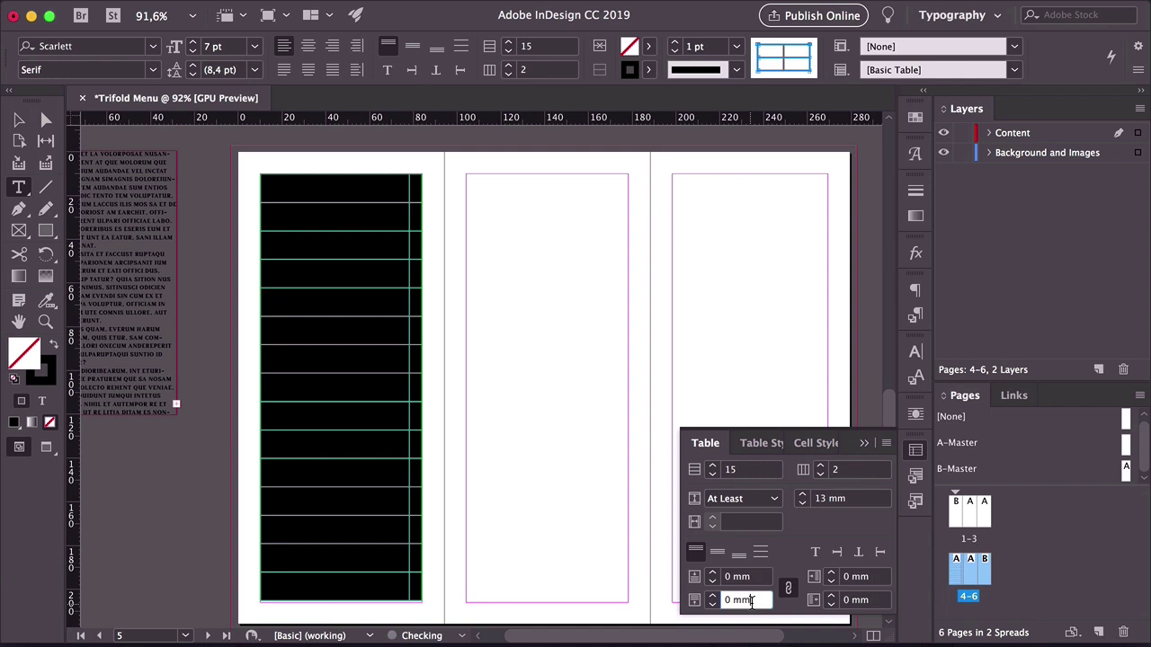
{"action": "key", "text": "Return"}
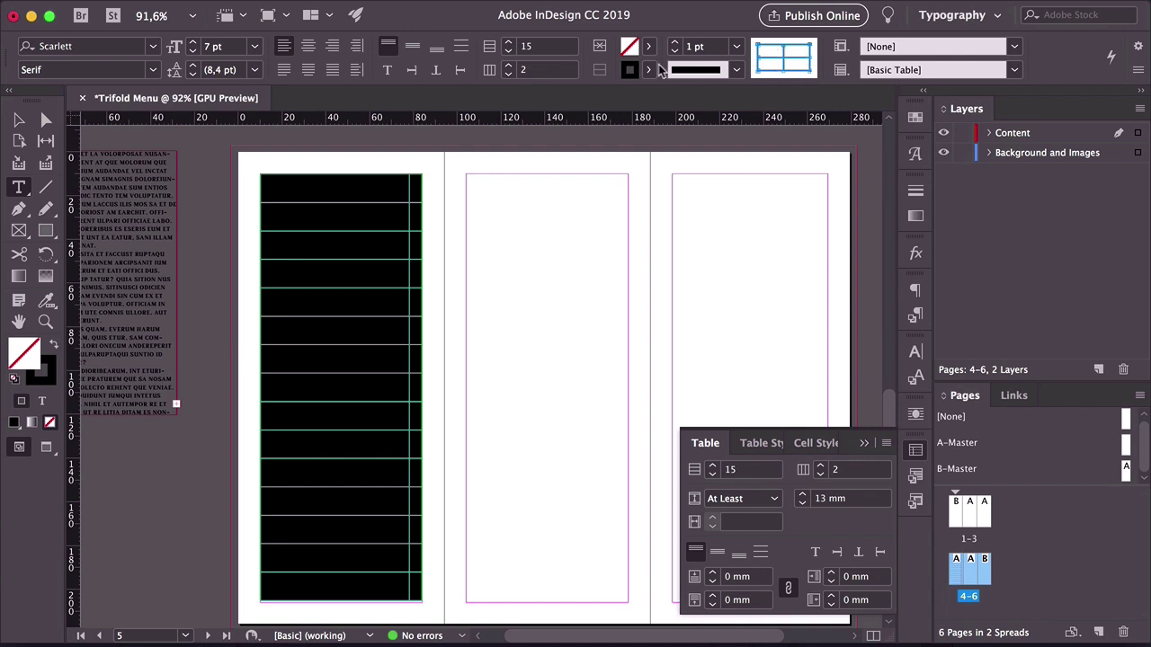
Set the cell border stroke to [None] and preview the page without guides
{"action": "left_click", "coordinate": [649, 70]}
{"action": "left_click", "coordinate": [532, 124]}
{"action": "key", "text": "Escape"}
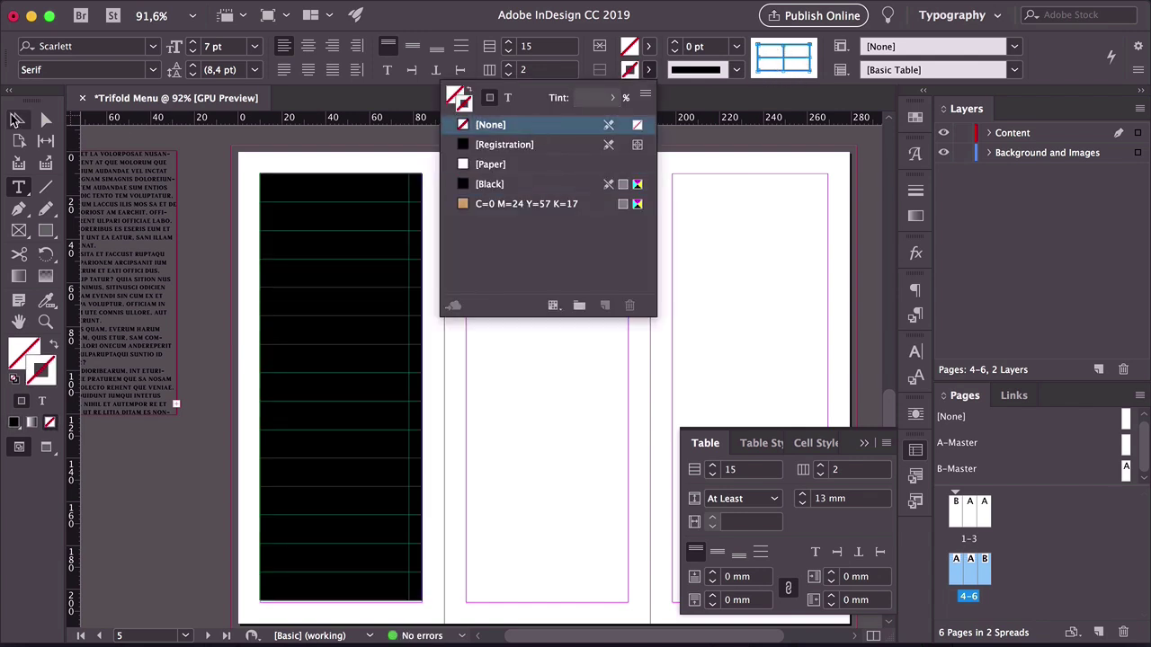
{"action": "key", "text": "w"}
{"action": "key", "text": "w"}
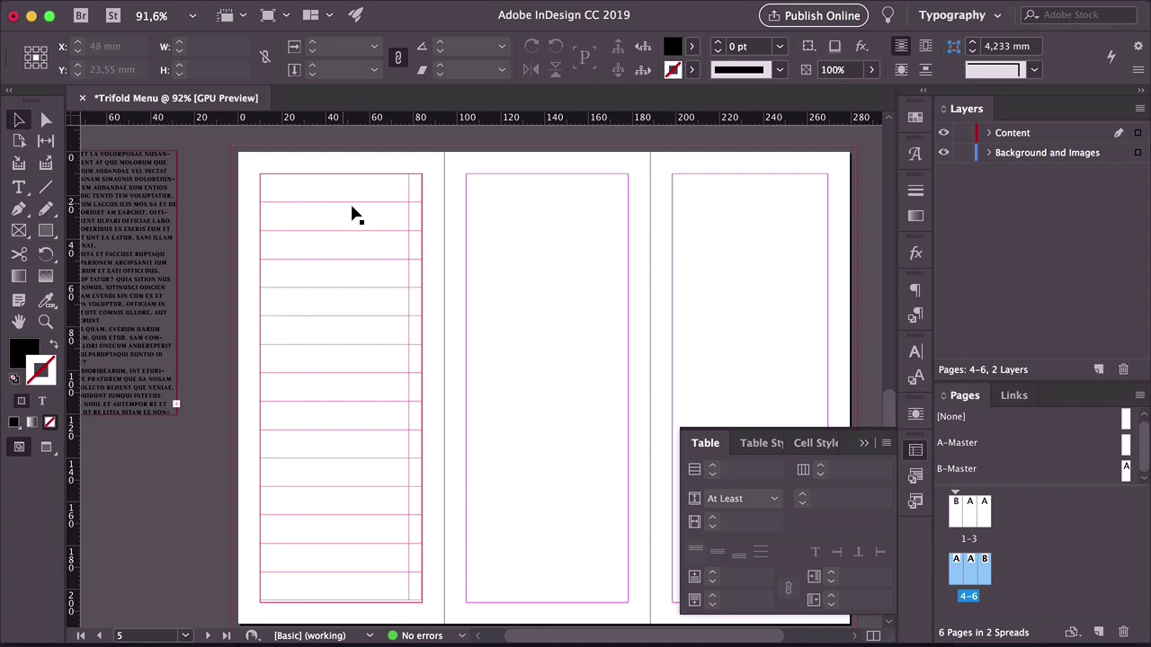
Type the STARTERS heading in the first cell and give it the Menu Title style
{"action": "double_click", "coordinate": [327, 189]}
{"action": "type", "text": "Scarlett"}
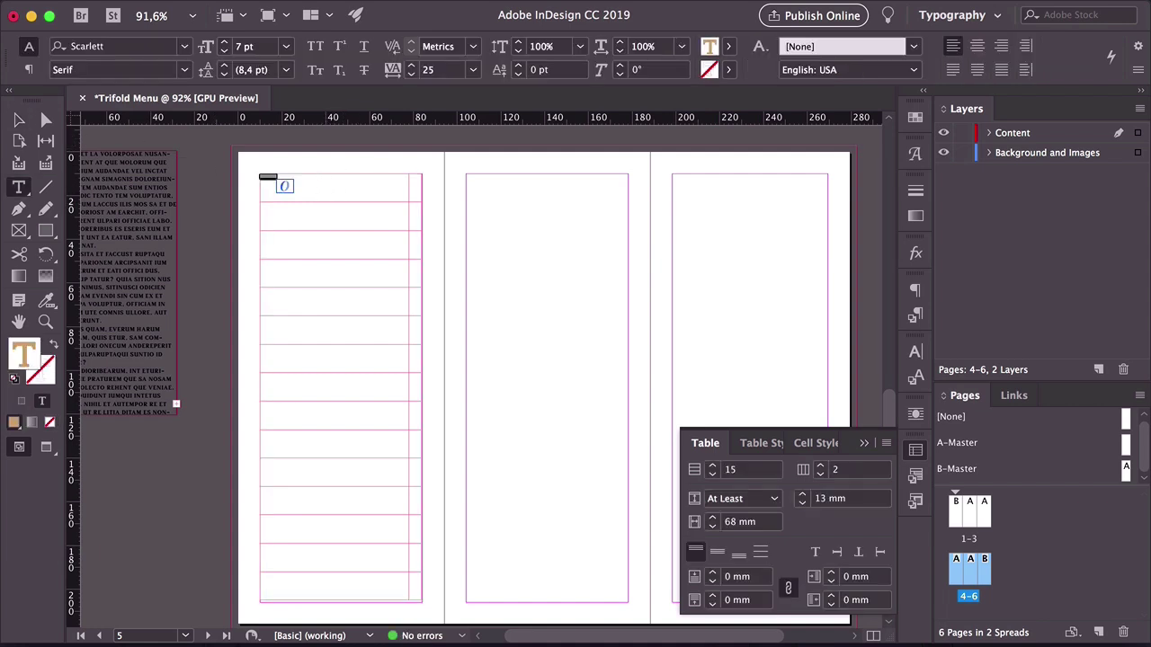
{"action": "left_click", "coordinate": [914, 316]}
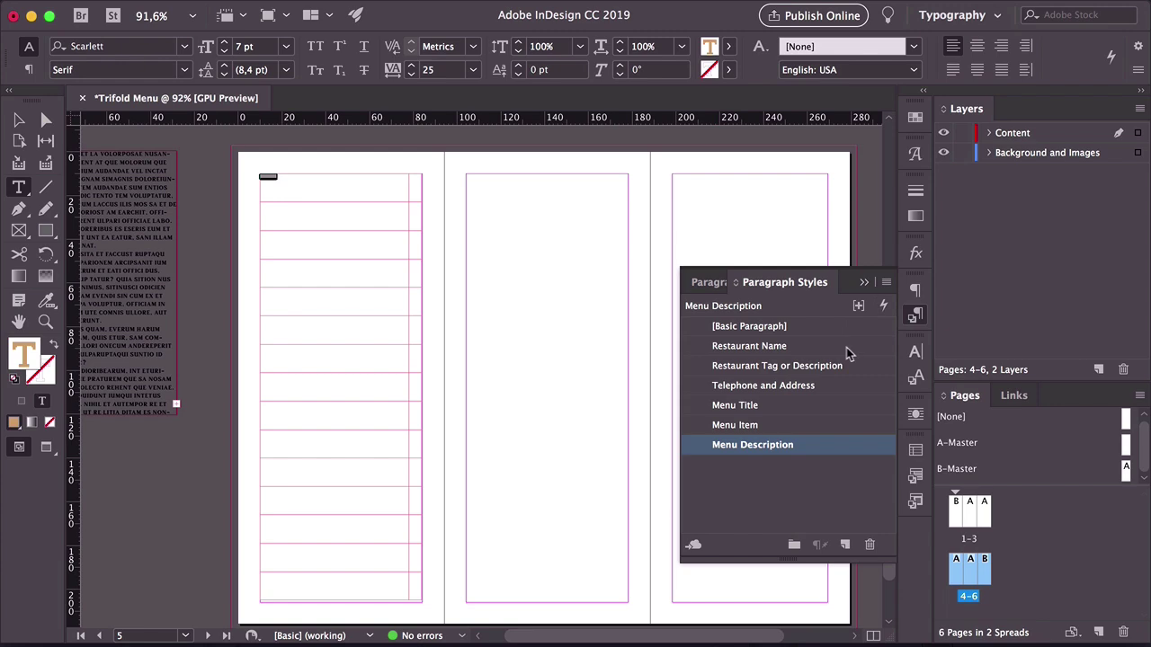
{"action": "left_click", "coordinate": [787, 406]}
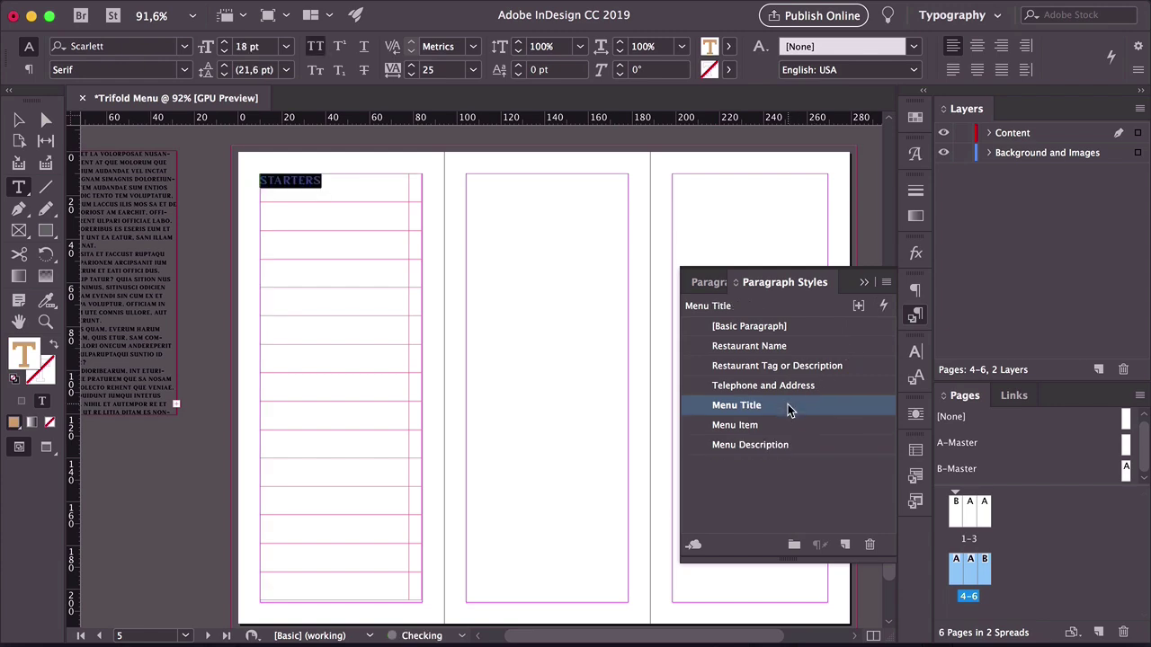
{"action": "left_click", "coordinate": [18, 120]}
{"action": "left_click", "coordinate": [518, 197]}
{"action": "key", "text": "w"}
{"action": "key", "text": "w"}
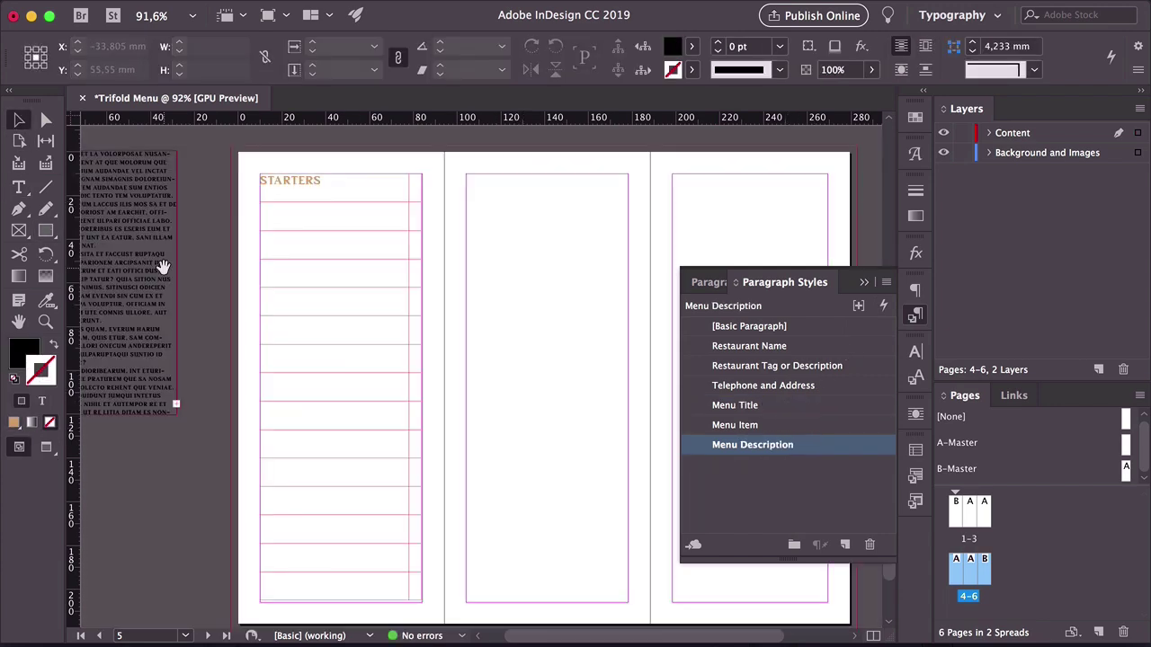
Paste the dish name TIO TESSITA ET FACCUST below STARTERS in the Menu Item style
{"action": "scroll", "coordinate": [164, 267], "scroll_direction": "left", "scroll_amount": 3}
{"action": "double_click", "coordinate": [115, 275]}
{"action": "left_click_drag", "start_coordinate": [112, 275], "coordinate": [188, 275]}
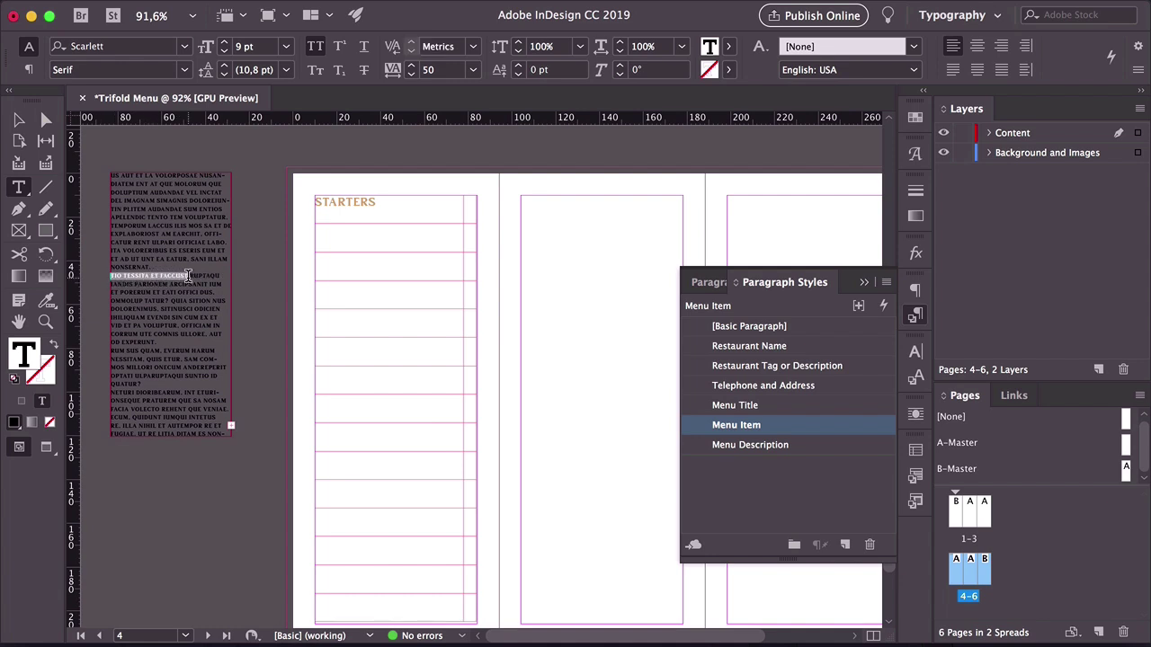
{"action": "key", "text": "cmd+c"}
{"action": "left_click", "coordinate": [341, 226]}
{"action": "key", "text": "cmd+v"}
{"action": "triple_click", "coordinate": [348, 225]}
{"action": "left_click", "coordinate": [781, 426]}
Paste the dish description under the first dish name in the Menu Description style
{"action": "left_click", "coordinate": [137, 304]}
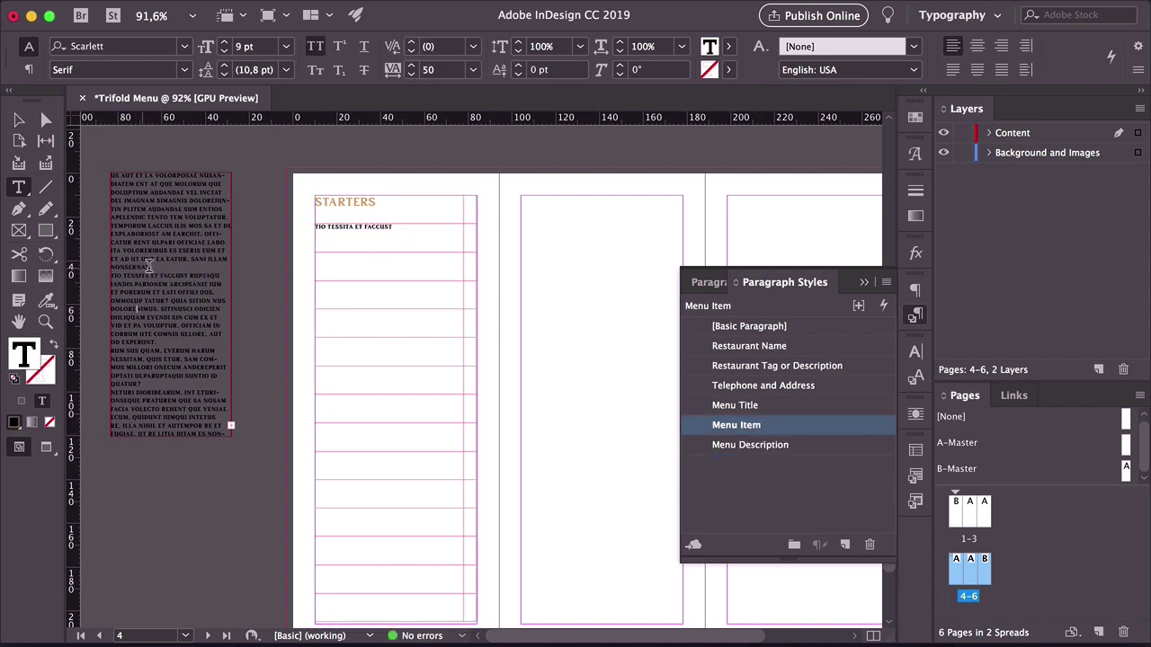
{"action": "mouse_move", "coordinate": [169, 284]}
{"action": "left_mouse_down"}
{"action": "mouse_move", "coordinate": [216, 293]}
{"action": "mouse_move", "coordinate": [205, 286]}
{"action": "mouse_move", "coordinate": [207, 316]}
{"action": "mouse_move", "coordinate": [176, 294]}
{"action": "left_mouse_up"}
{"action": "left_click", "coordinate": [389, 227]}
{"action": "key", "text": "Return"}
{"action": "key", "text": "super+v"}
{"action": "triple_click", "coordinate": [382, 235]}
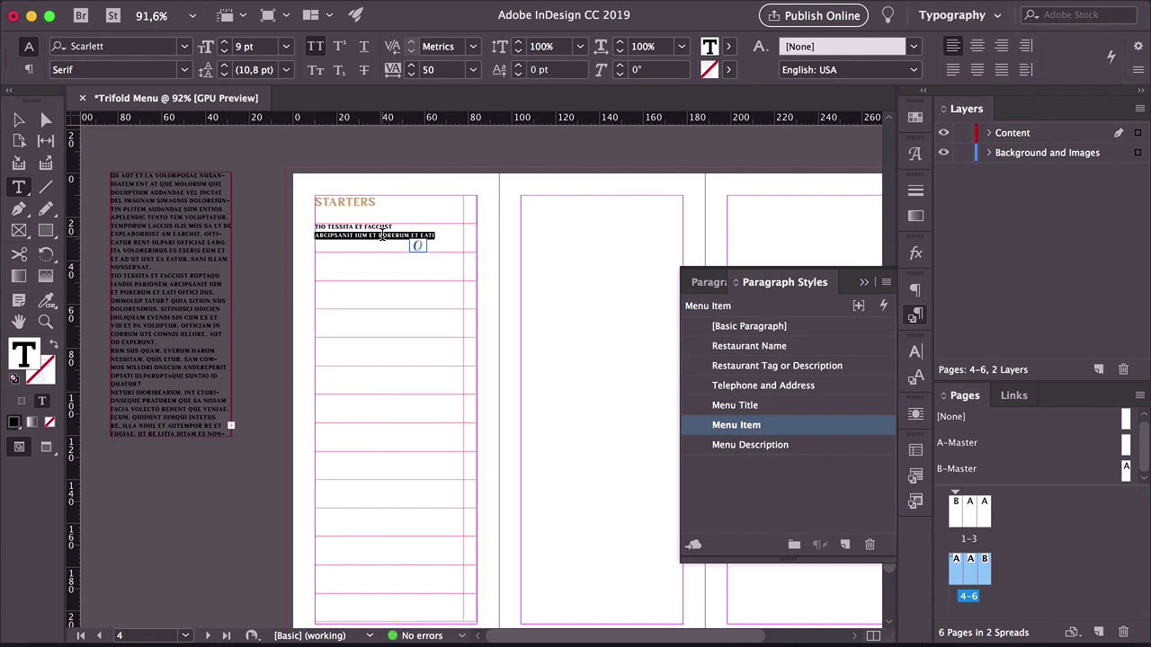
{"action": "left_click", "coordinate": [819, 444]}
{"action": "key", "text": "Escape"}
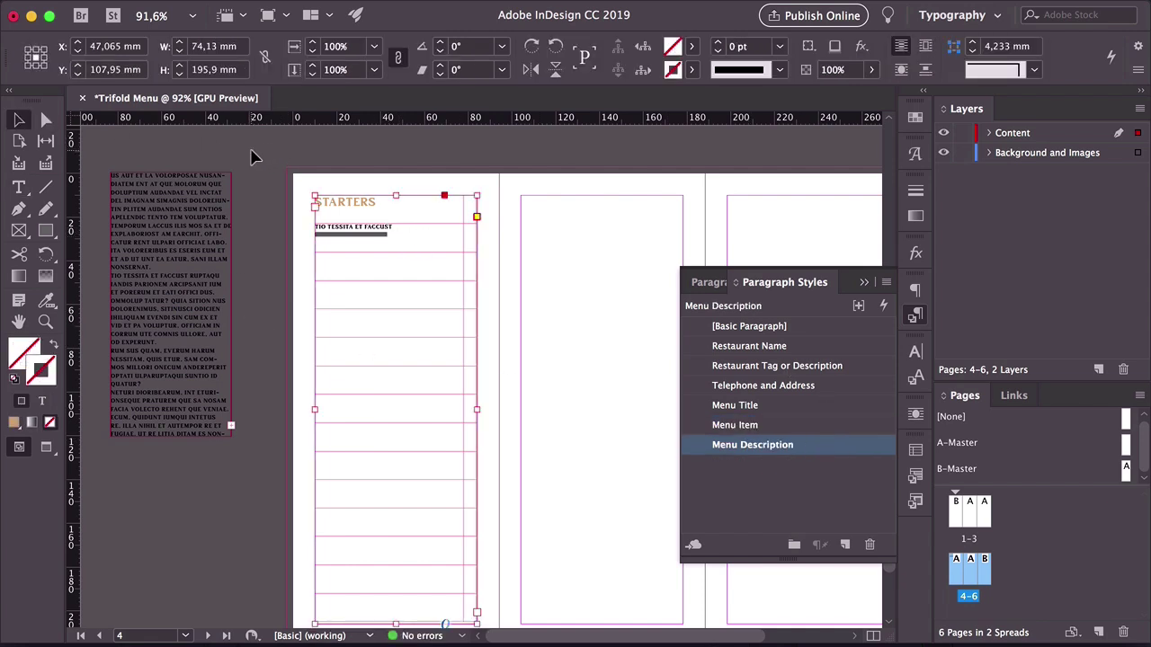
{"action": "key", "text": "w"}
Replace the short description with the full description text, styled Menu Description
{"action": "key", "text": "z"}
{"action": "left_click_drag", "start_coordinate": [330, 200], "coordinate": [369, 210]}
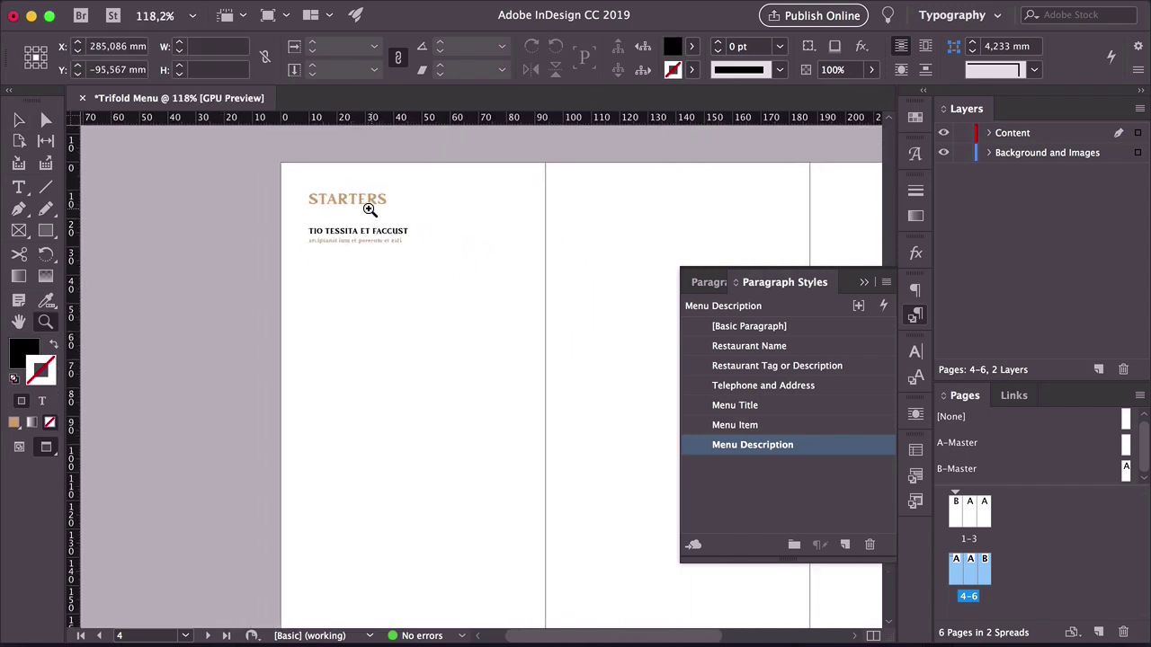
{"action": "key", "text": "w"}
{"action": "key", "text": "t"}
{"action": "left_click_drag", "start_coordinate": [87, 282], "coordinate": [161, 315]}
{"action": "key", "text": "super+c"}
{"action": "triple_click", "coordinate": [482, 229]}
{"action": "key", "text": "super+v"}
{"action": "left_click_drag", "start_coordinate": [493, 252], "coordinate": [347, 230]}
{"action": "left_click", "coordinate": [805, 446]}
{"action": "key", "text": "super+z"}
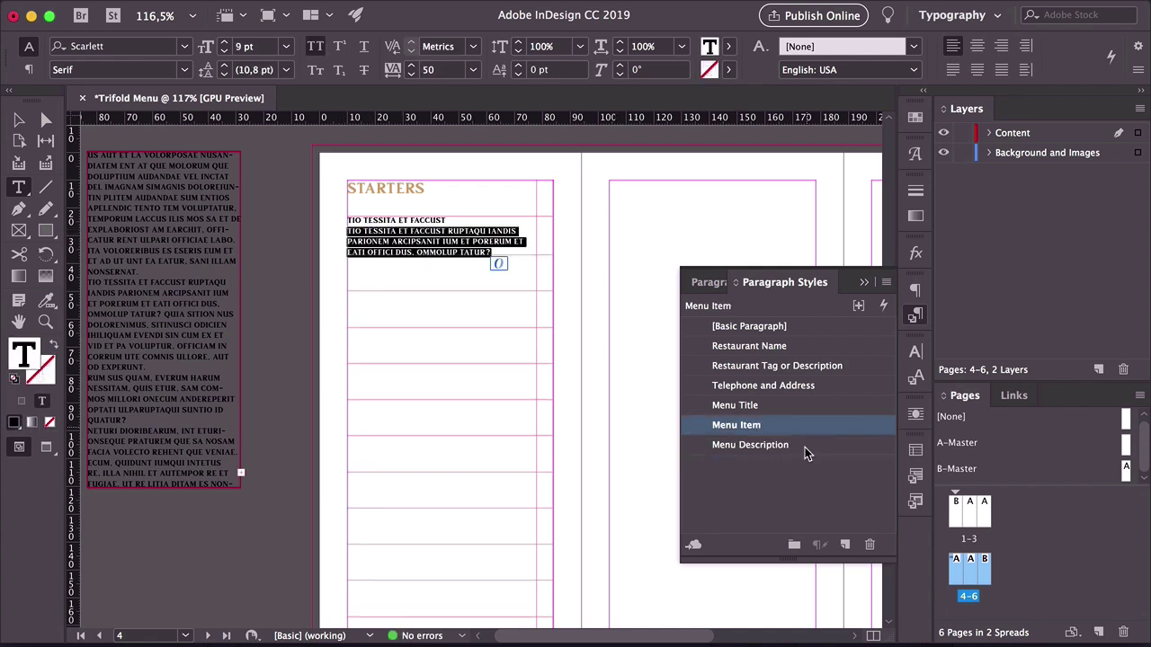
{"action": "left_click", "coordinate": [805, 447]}
{"action": "key", "text": "Escape"}
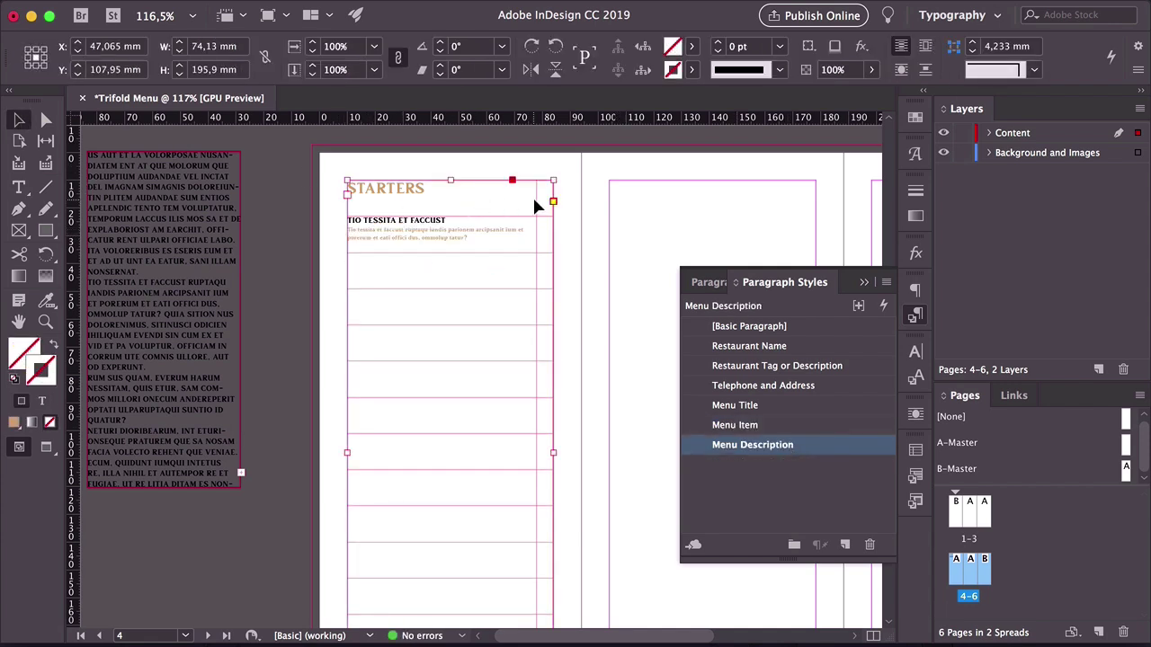
Style the price column Menu Item and enter the first price, 12
{"action": "double_click", "coordinate": [543, 188]}
{"action": "left_click", "coordinate": [542, 174]}
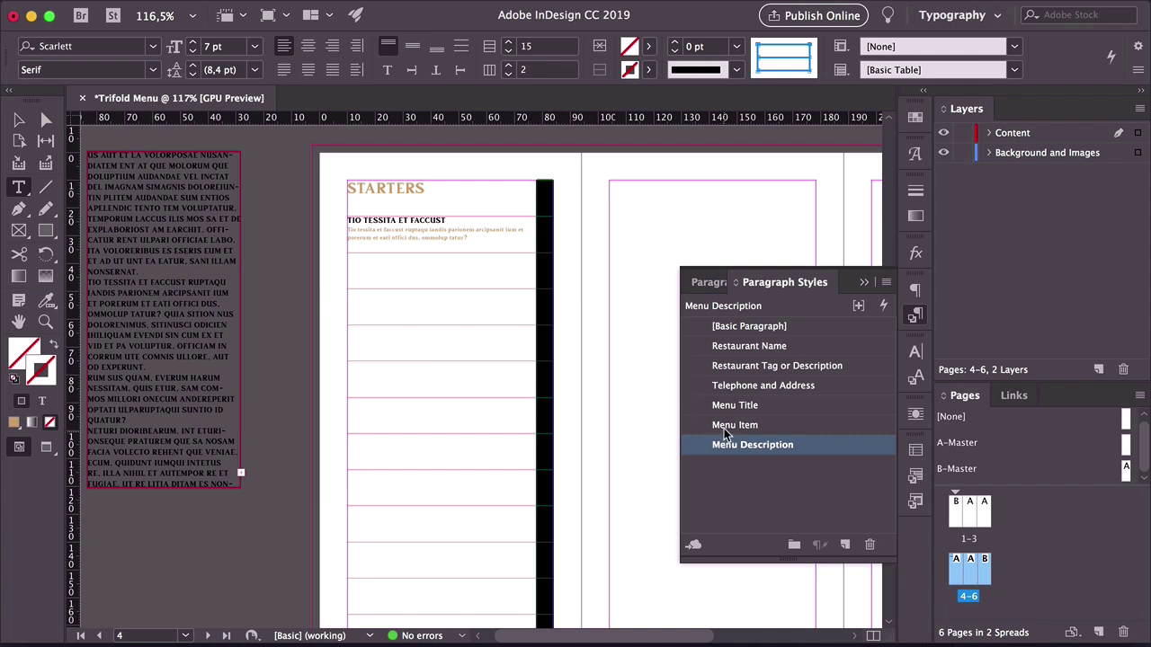
{"action": "left_click", "coordinate": [803, 424]}
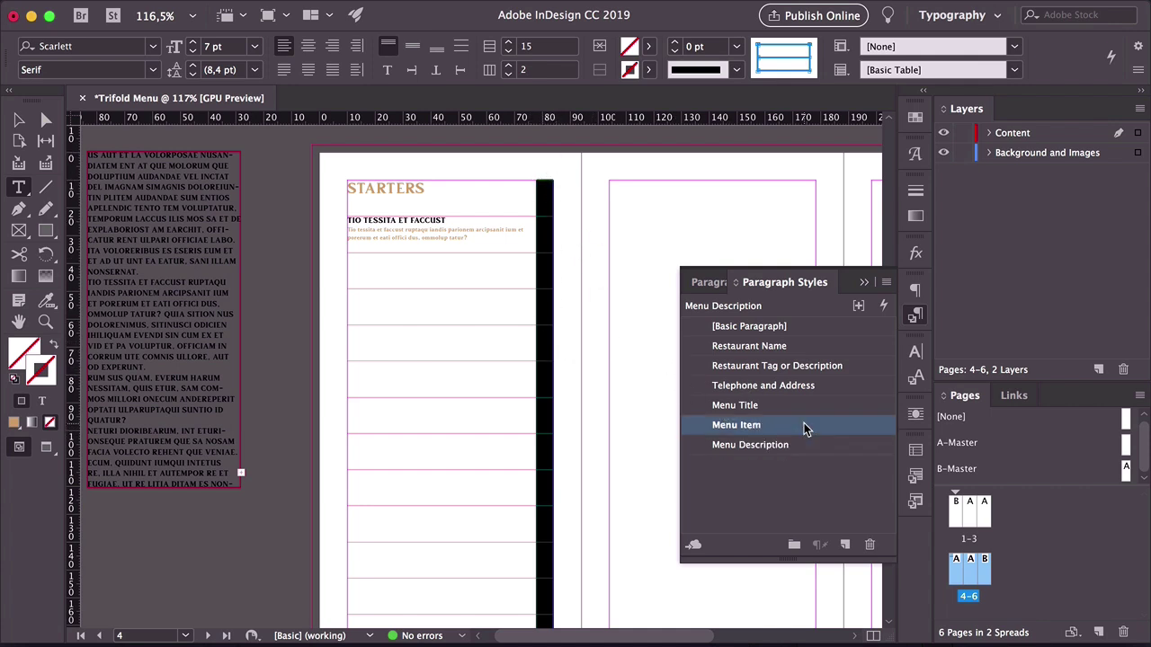
{"action": "left_click", "coordinate": [545, 235]}
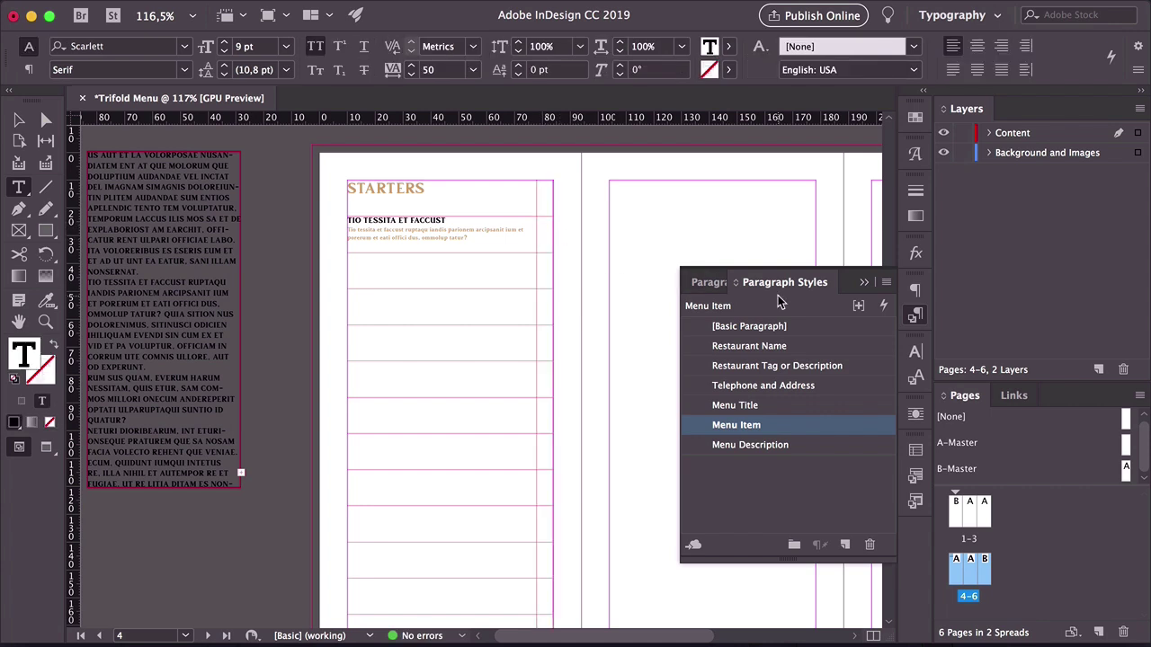
{"action": "type", "text": "12"}
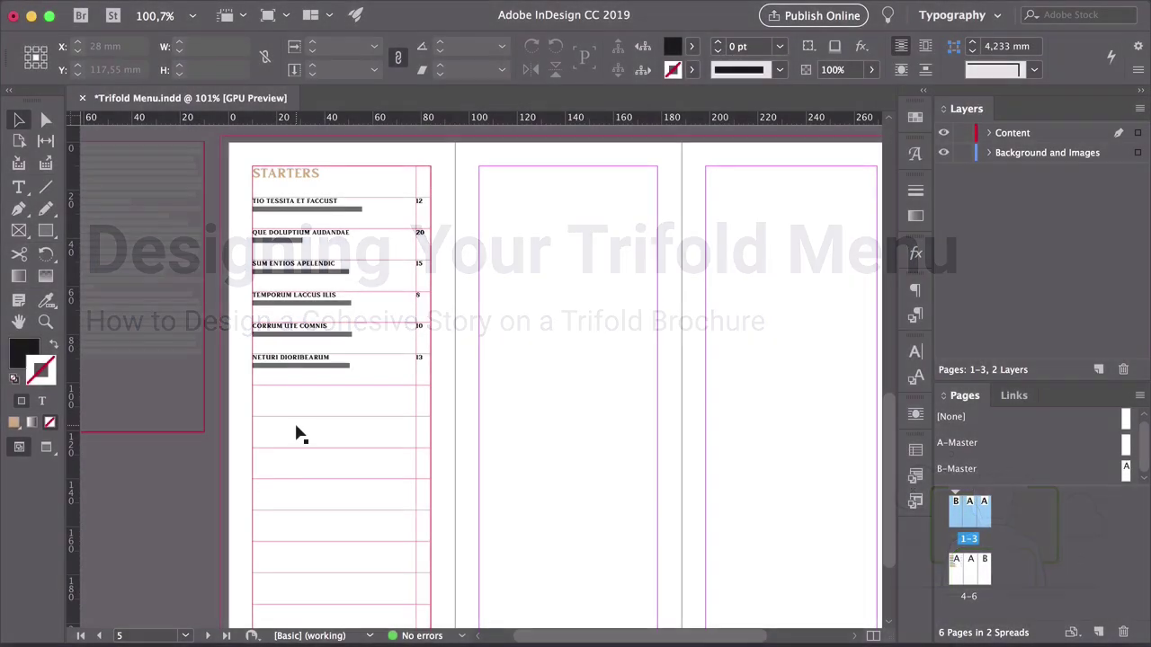
Add a LET'S SHARE! heading in an empty row below the starters, styled Menu Title
{"action": "scroll", "coordinate": [341, 387], "scroll_direction": "up", "scroll_amount": 4}
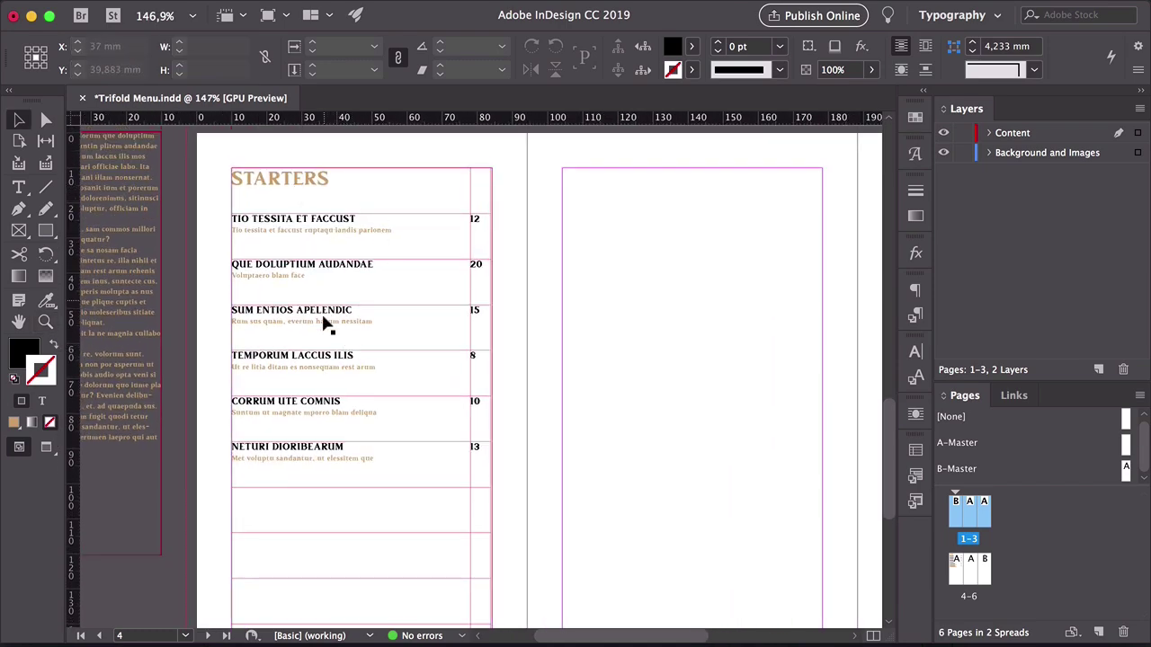
{"action": "left_click_drag", "start_coordinate": [338, 507], "coordinate": [340, 372]}
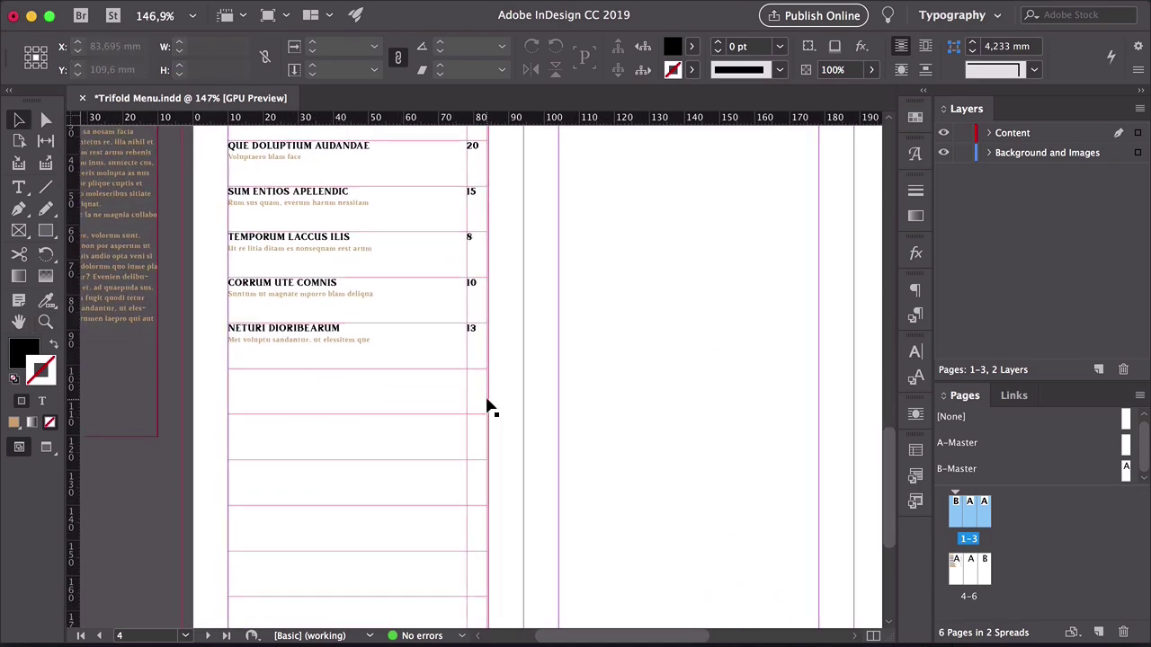
{"action": "double_click", "coordinate": [350, 429]}
{"action": "type", "text": "Let's"}
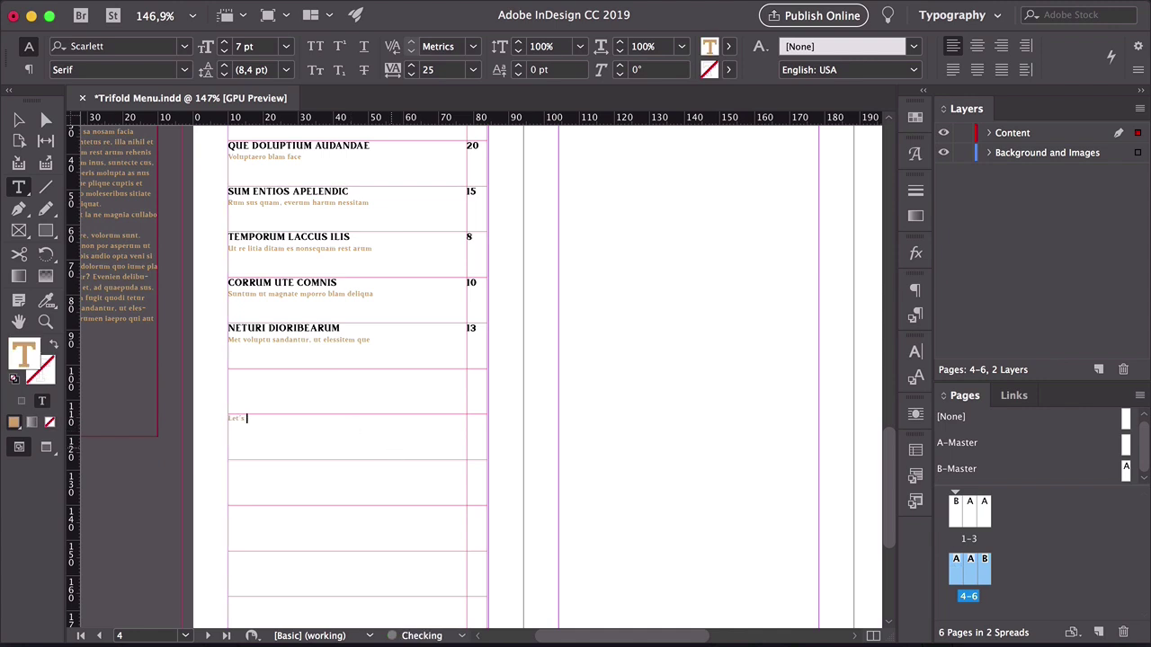
{"action": "type", "text": " share"}
{"action": "key", "text": "super+a"}
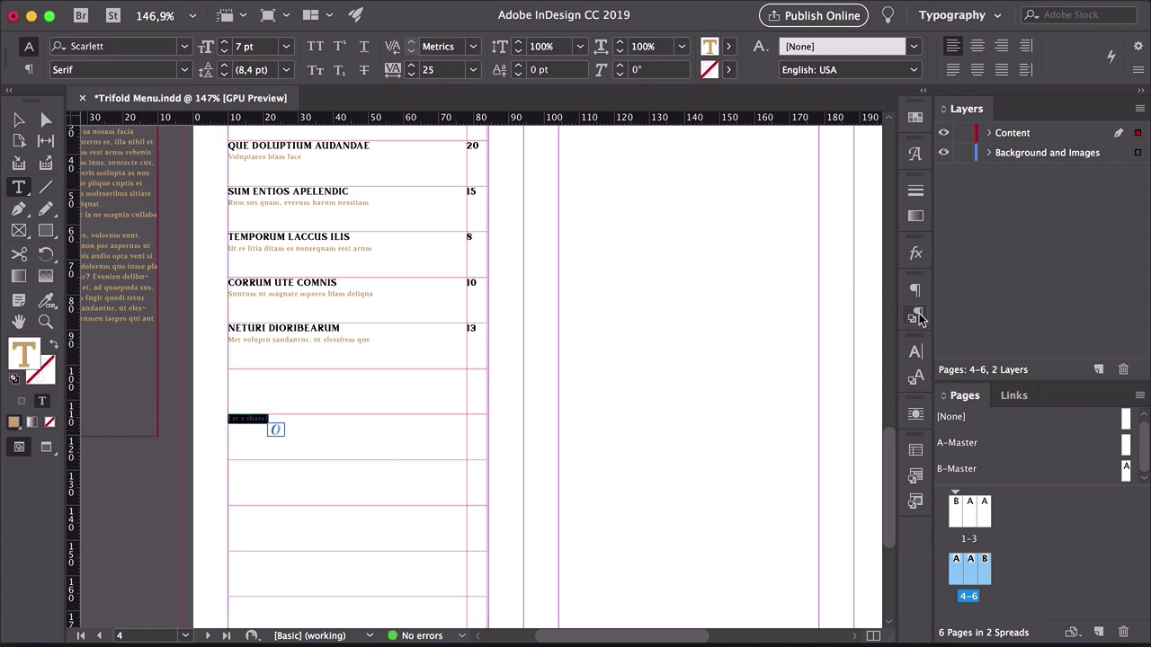
{"action": "left_click", "coordinate": [914, 315]}
{"action": "left_click", "coordinate": [827, 406]}
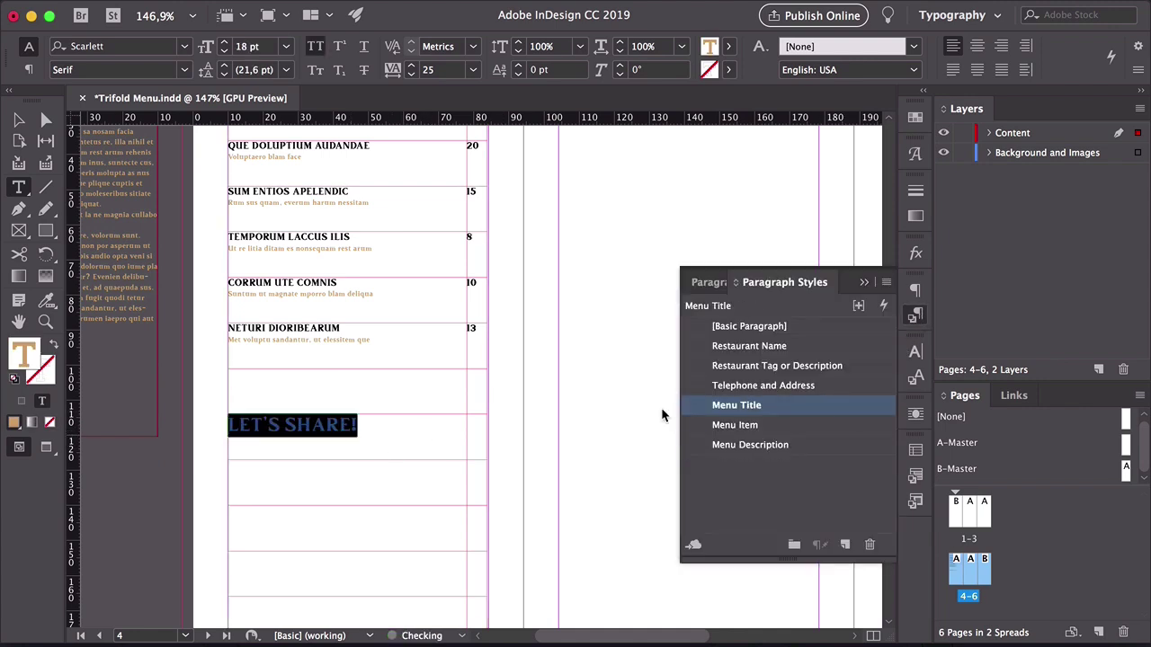
{"action": "key", "text": "Escape"}
Paste copies of the six starter dish rows into the empty rows under LET'S SHARE!
{"action": "scroll", "coordinate": [516, 307], "scroll_direction": "down", "scroll_amount": 2}
{"action": "double_click", "coordinate": [333, 184]}
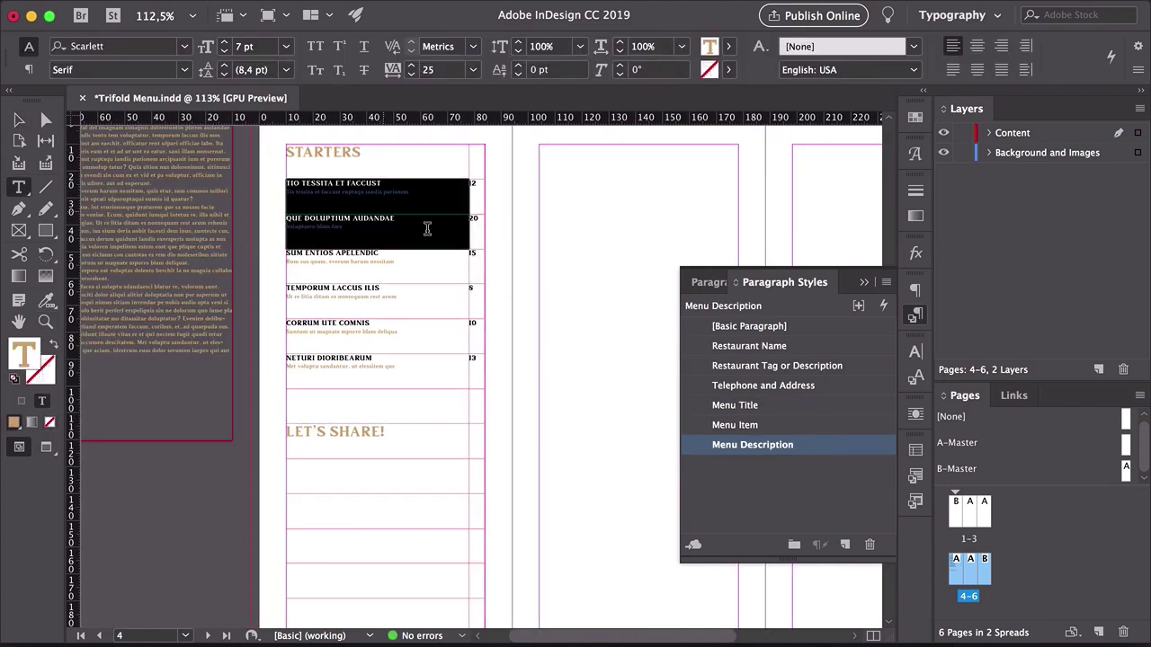
{"action": "left_click_drag", "start_coordinate": [333, 183], "coordinate": [377, 485]}
{"action": "scroll", "coordinate": [378, 484], "scroll_direction": "down", "scroll_amount": 2}
{"action": "left_click_drag", "start_coordinate": [288, 461], "coordinate": [473, 559]}
{"action": "key", "text": "super+v"}
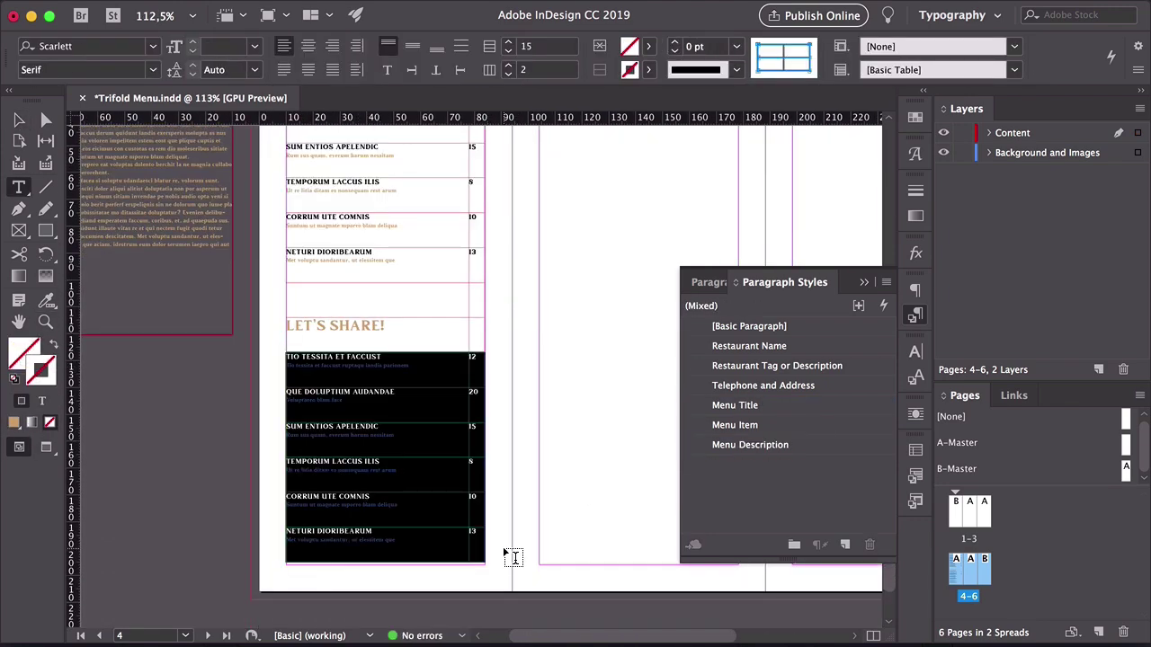
{"action": "key", "text": "Escape"}
Zoom out to view the completed left panel with guides and frame edges shown
{"action": "left_click", "coordinate": [575, 321]}
{"action": "key", "text": "z"}
{"action": "scroll", "coordinate": [557, 311], "scroll_direction": "down", "scroll_amount": 2}
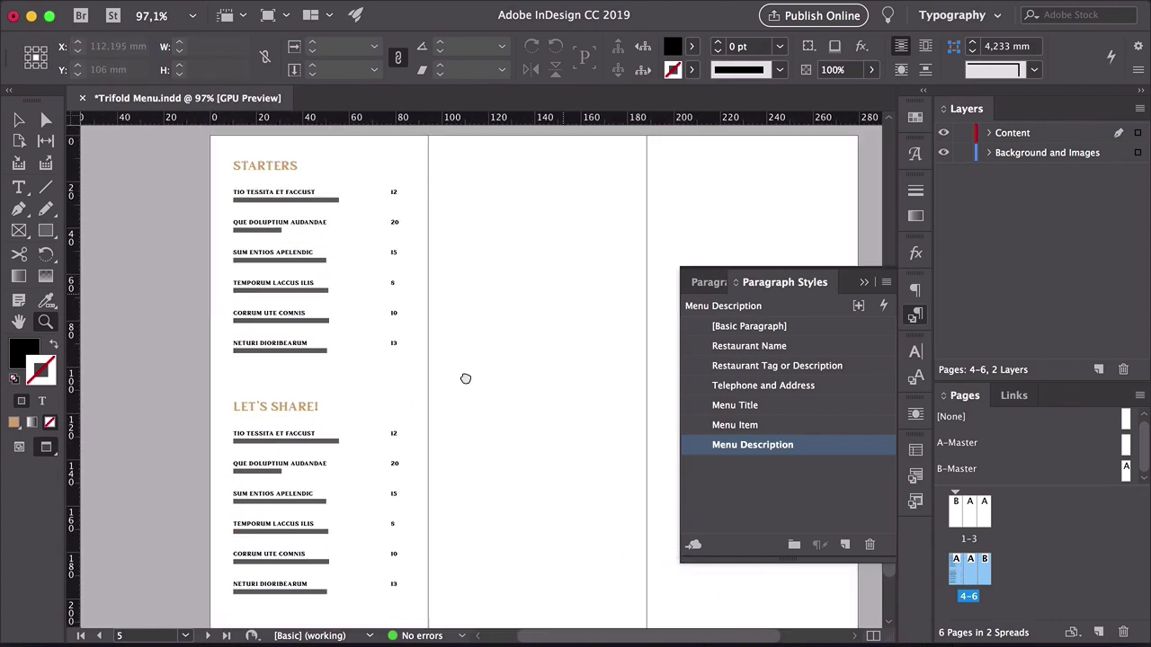
{"action": "key", "text": "v"}
{"action": "key", "text": "w"}
{"action": "scroll", "coordinate": [441, 373], "scroll_direction": "right", "scroll_amount": 2}
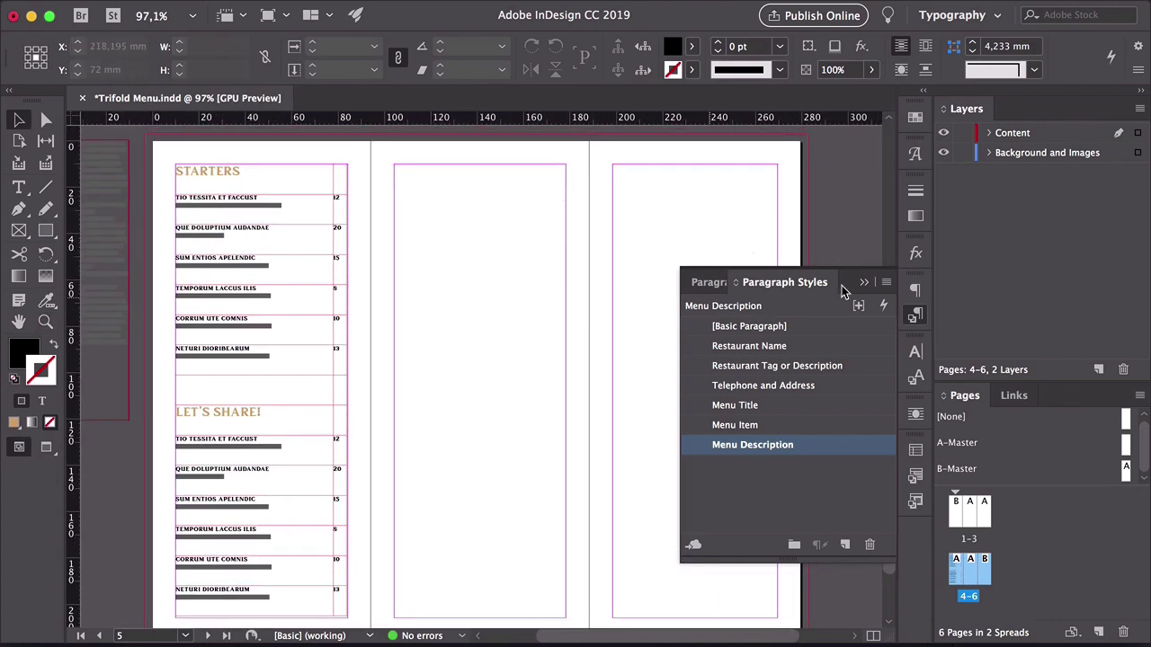
{"action": "left_click", "coordinate": [864, 282]}
{"action": "scroll", "coordinate": [584, 316], "scroll_direction": "down", "scroll_amount": 1}
{"action": "scroll", "coordinate": [585, 316], "scroll_direction": "right", "scroll_amount": 1}
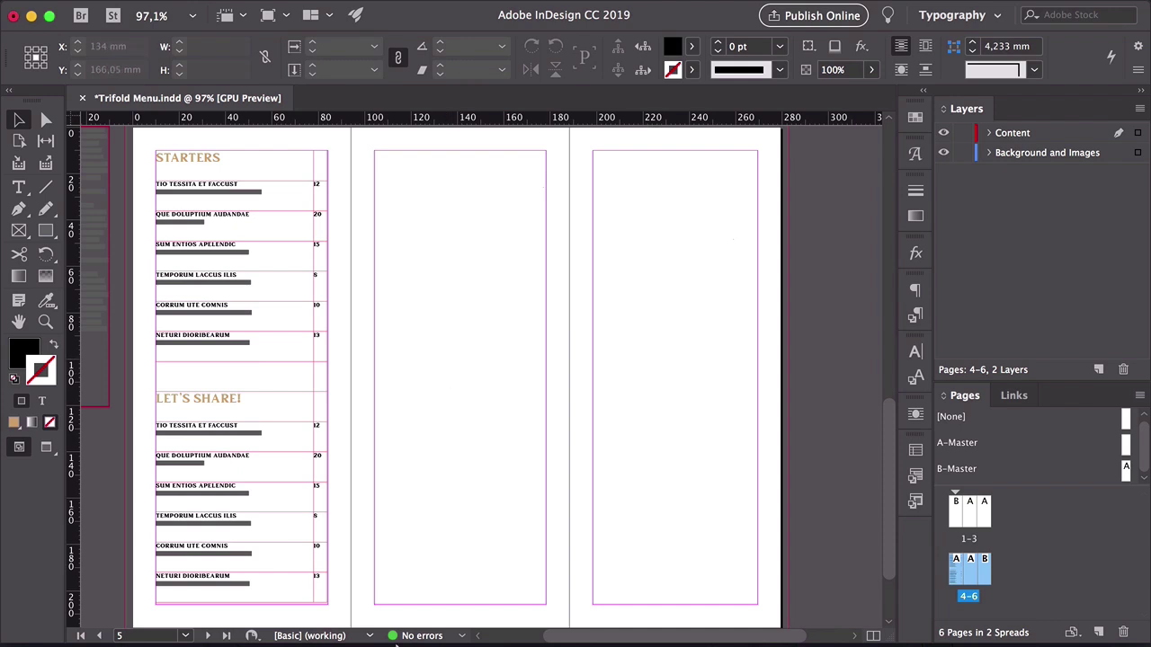
Place the tomato soup photo from the Trifold Brochure folder in a frame over the middle panel
{"action": "left_click", "coordinate": [361, 631]}
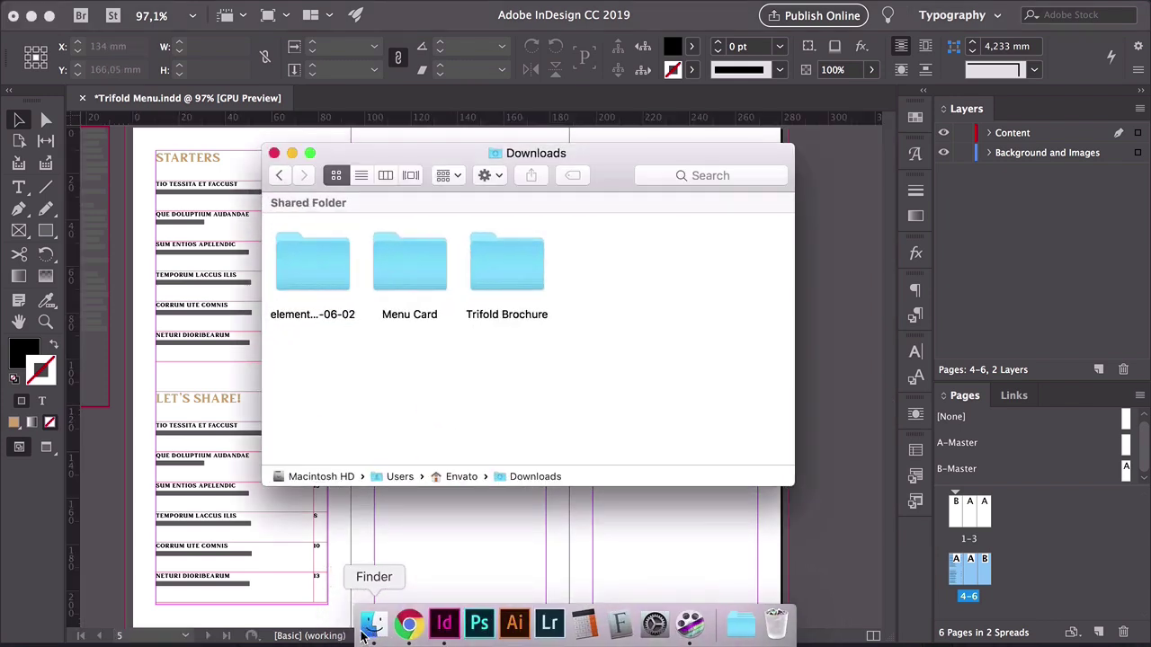
{"action": "double_click", "coordinate": [507, 256]}
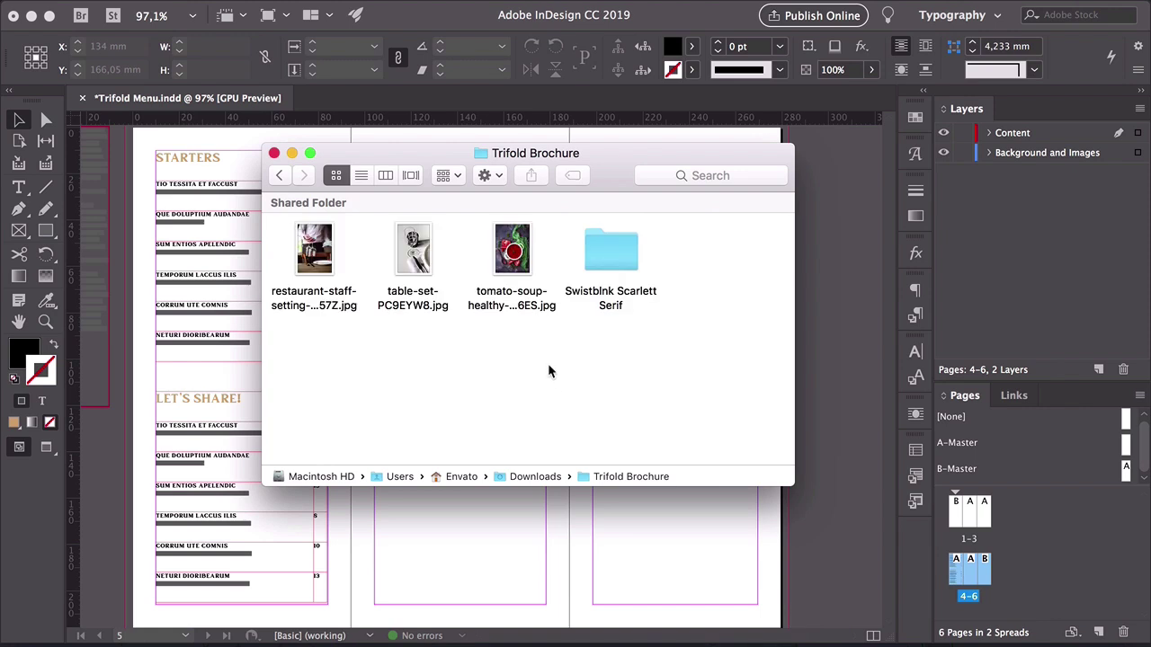
{"action": "left_click", "coordinate": [520, 262]}
{"action": "left_click_drag", "start_coordinate": [520, 262], "coordinate": [490, 545]}
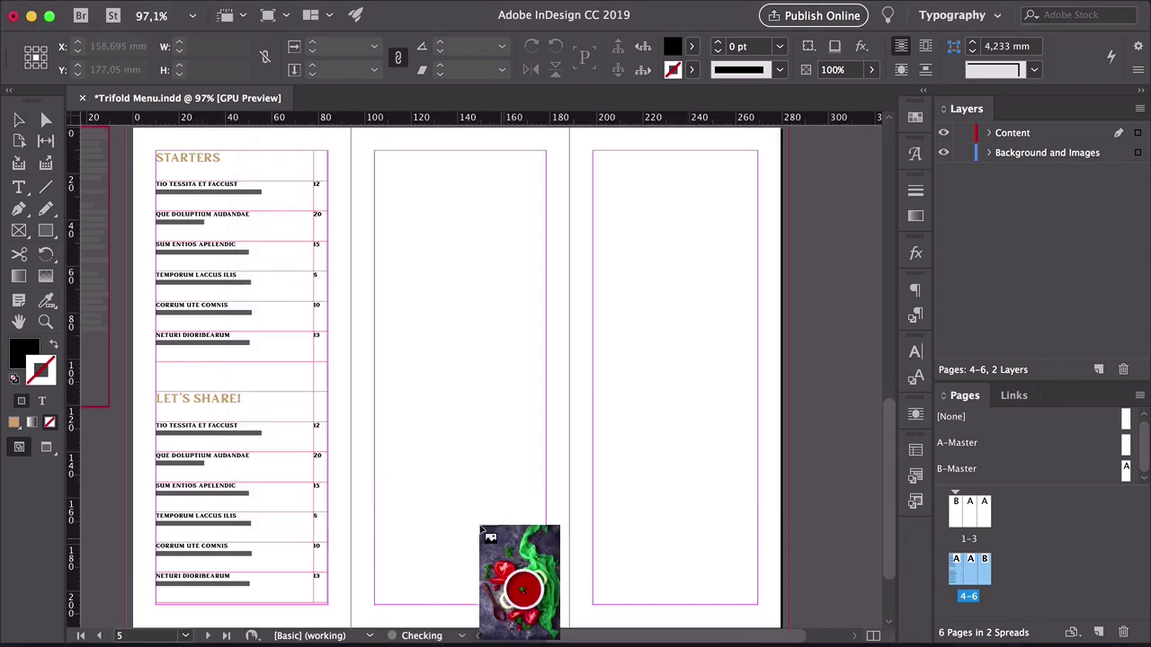
{"action": "left_click_drag", "start_coordinate": [351, 127], "coordinate": [697, 620]}
{"action": "key", "text": "super+alt+0"}
Extend the photo frame to the page edges and crop its right side to the middle panel
{"action": "left_click_drag", "start_coordinate": [683, 169], "coordinate": [689, 163]}
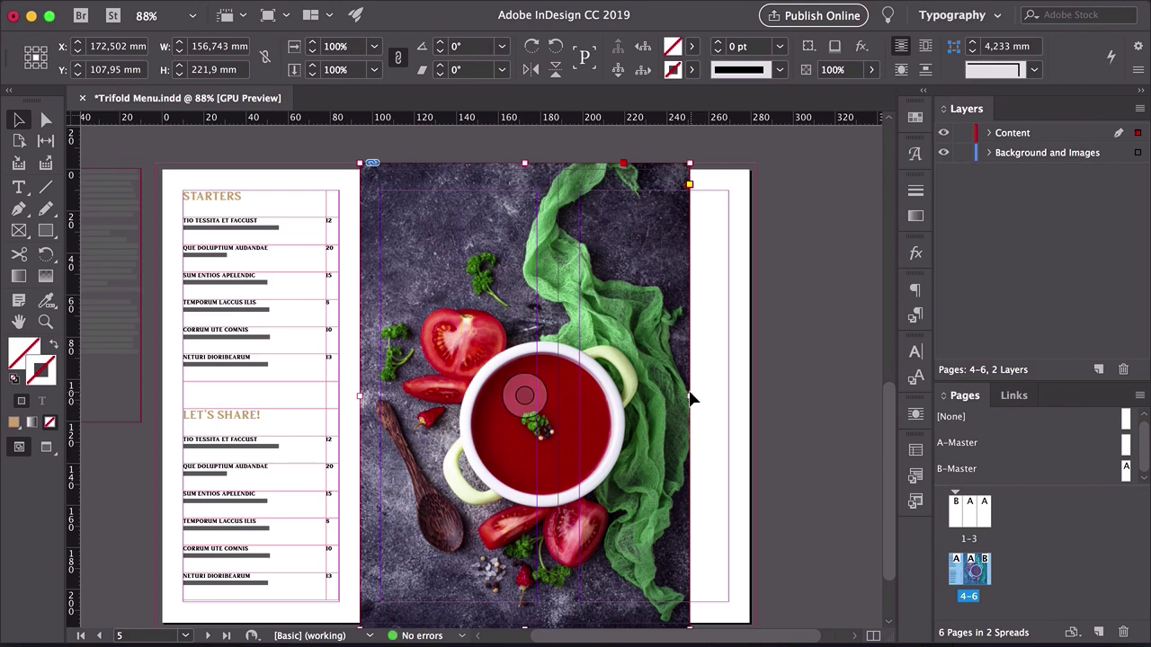
{"action": "left_click_drag", "start_coordinate": [690, 396], "coordinate": [557, 411]}
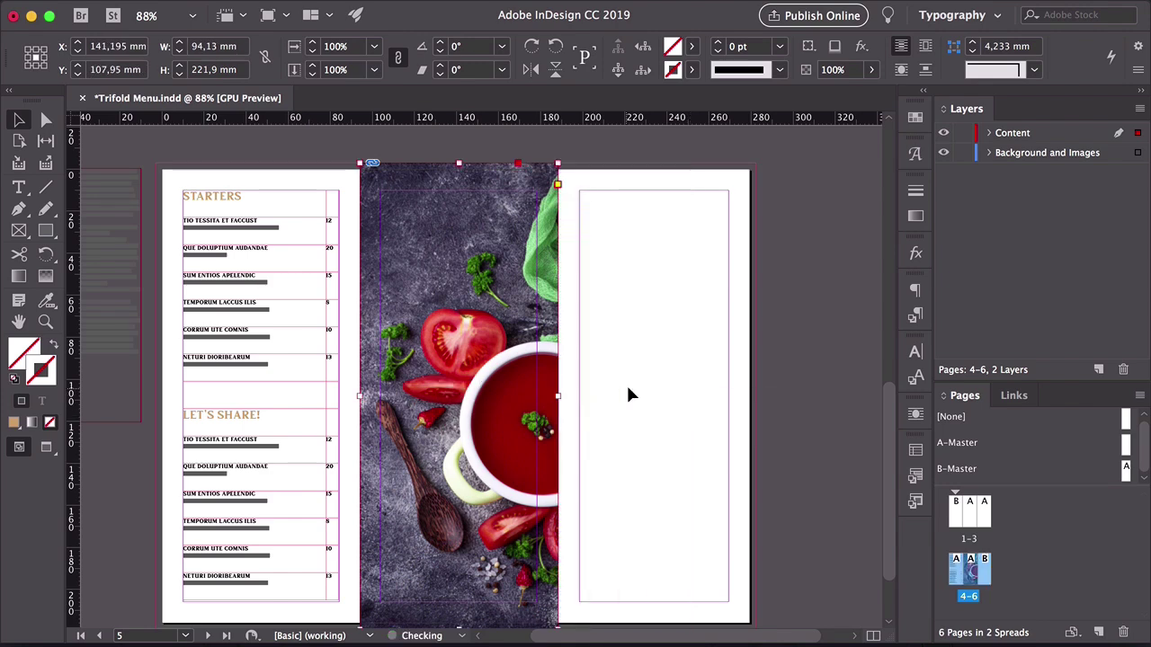
{"action": "left_click", "coordinate": [622, 391]}
{"action": "key", "text": "w"}
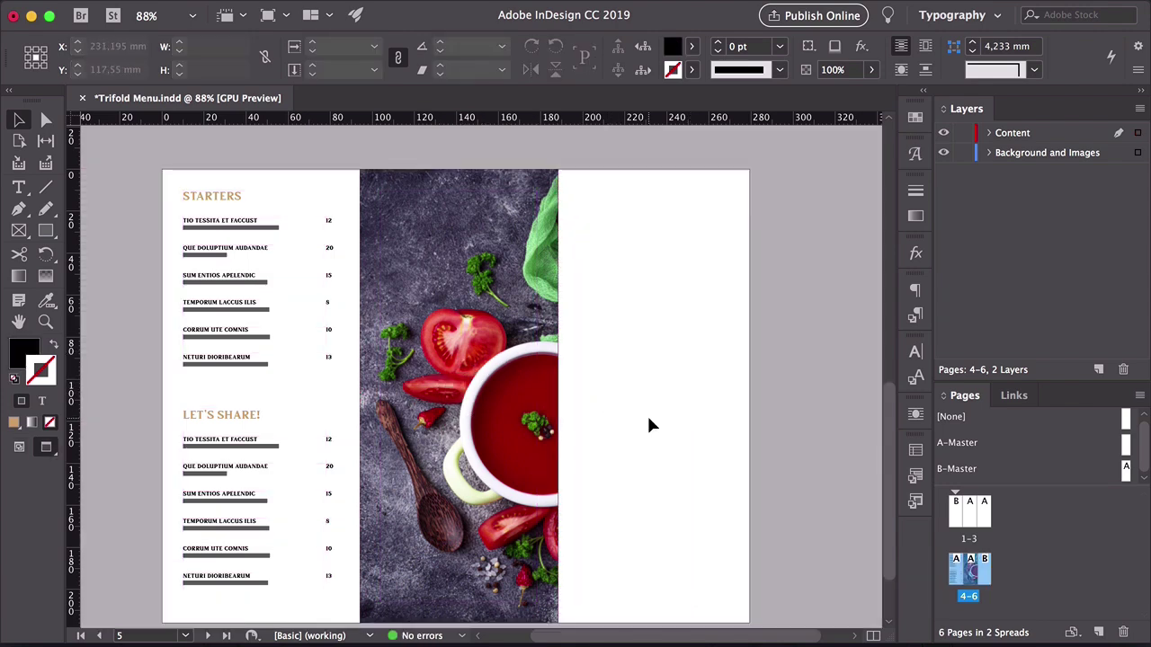
Shift the photo inside its frame so the bowl sits well, then preview the spread
{"action": "key", "text": "a"}
{"action": "left_click", "coordinate": [469, 382]}
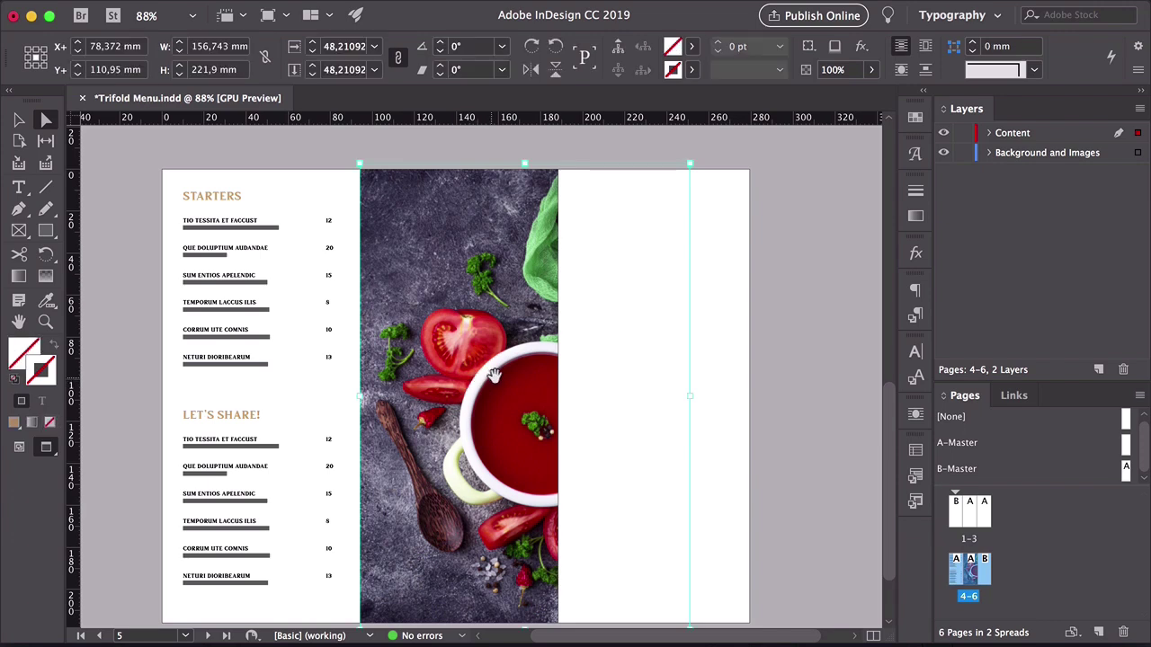
{"action": "left_click_drag", "start_coordinate": [503, 373], "coordinate": [469, 378]}
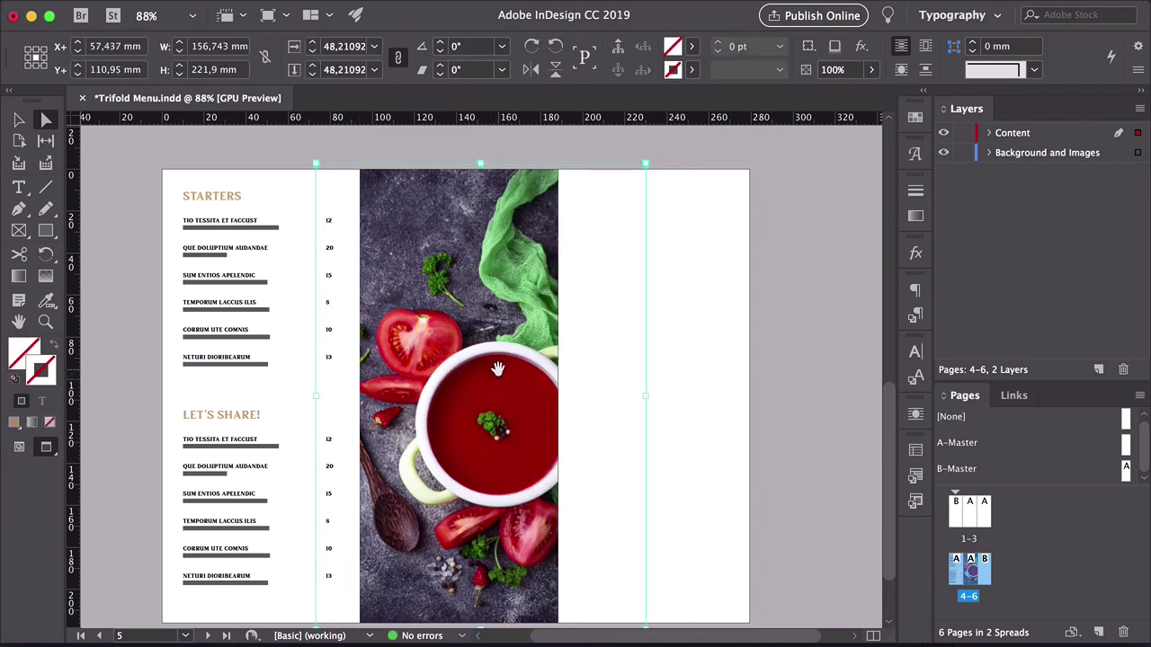
{"action": "left_click_drag", "start_coordinate": [498, 368], "coordinate": [502, 380]}
{"action": "left_click", "coordinate": [673, 382]}
{"action": "key", "text": "shift+w"}
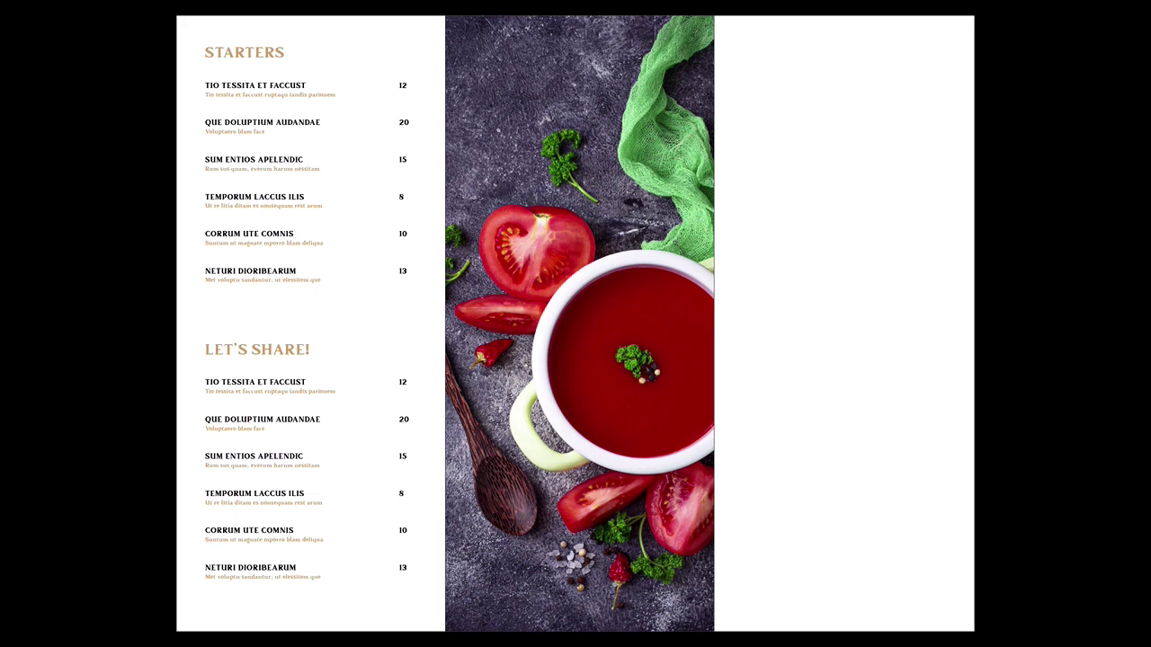
{"action": "key", "text": "Escape"}
{"action": "key", "text": "alt+super+0"}
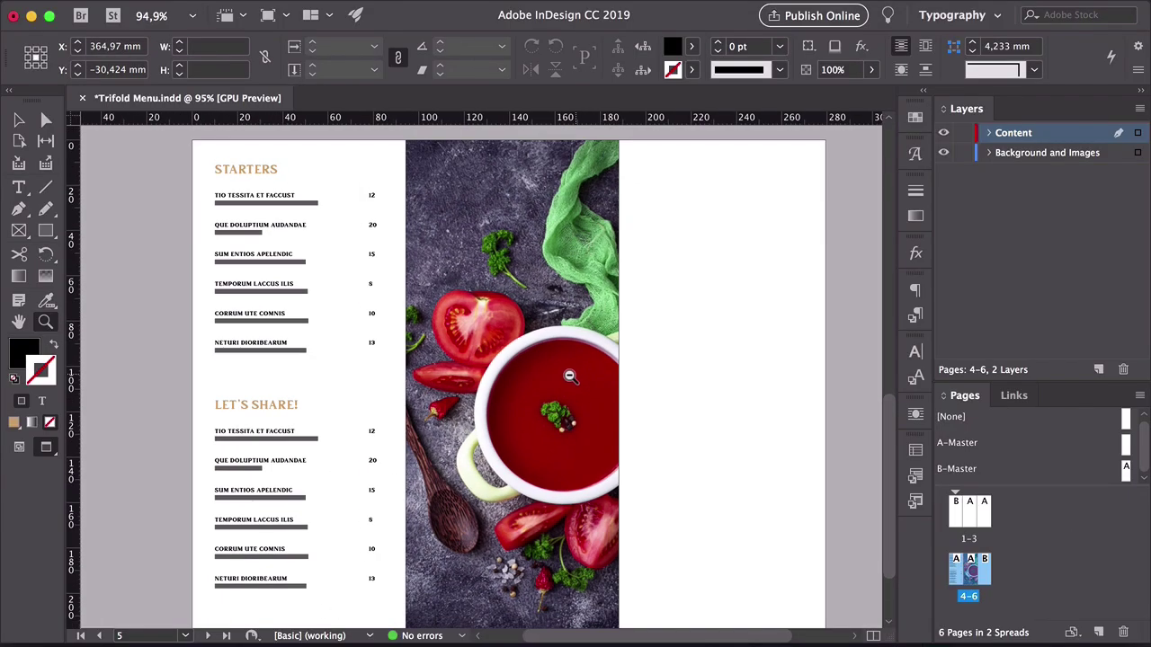
Alt-drag a copy of the Starters table frame into the right panel and zoom in on it
{"action": "key", "text": "w"}
{"action": "left_click", "coordinate": [305, 226]}
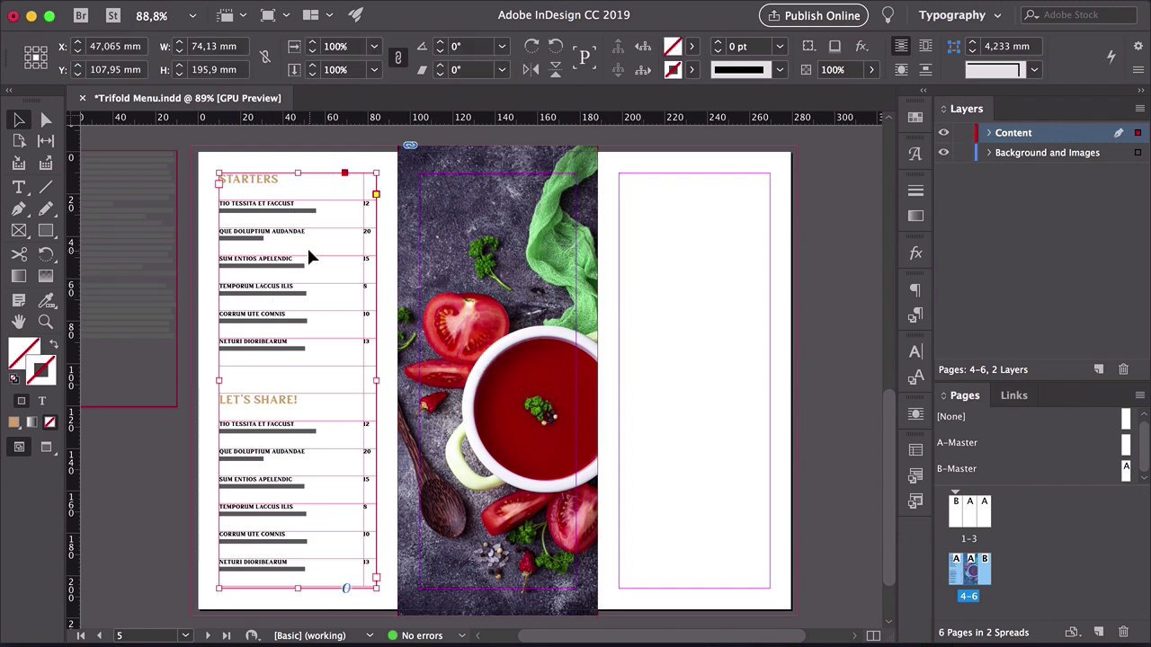
{"action": "left_click_drag", "start_coordinate": [283, 248], "coordinate": [683, 246]}
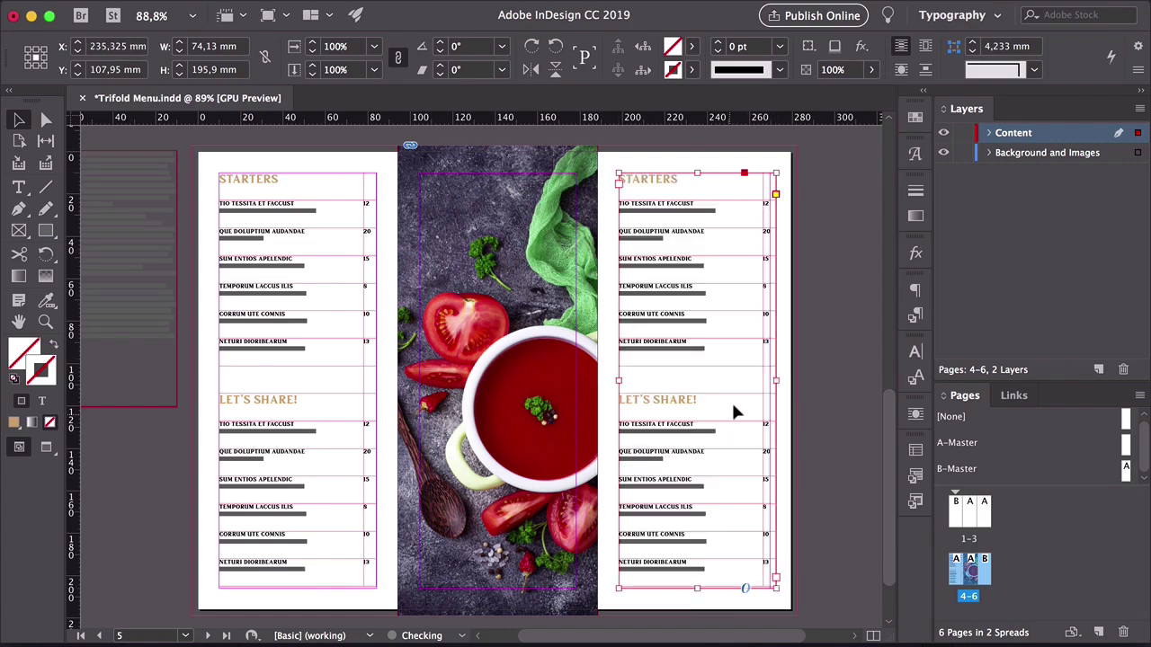
{"action": "key", "text": "z"}
{"action": "left_click", "coordinate": [765, 298]}
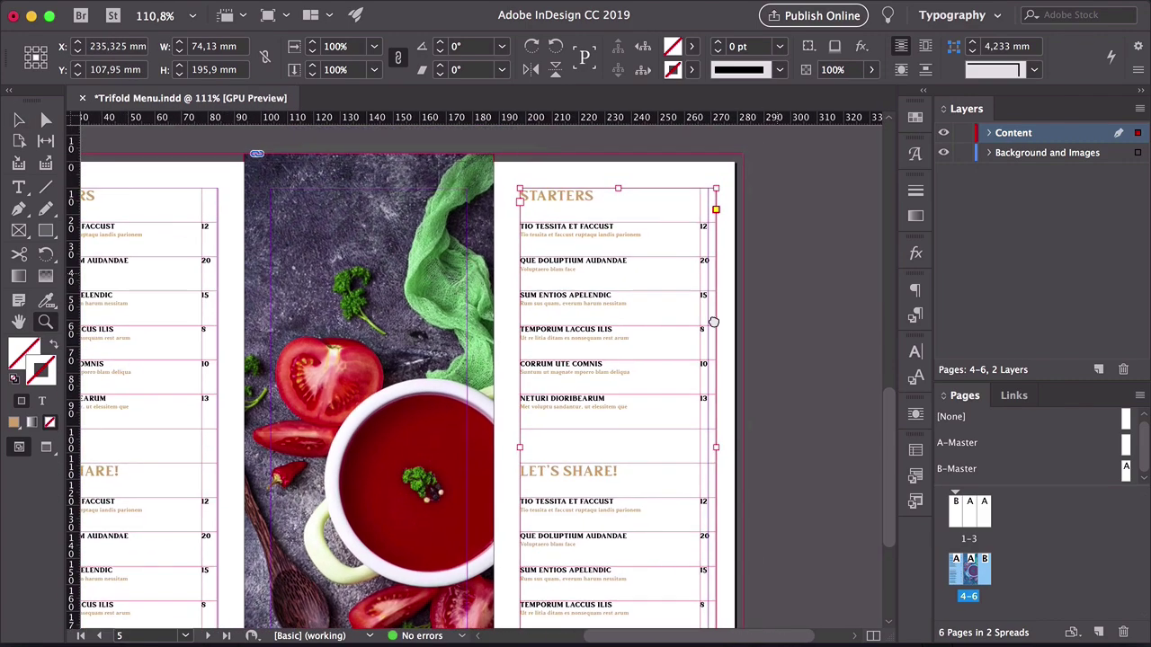
{"action": "left_click", "coordinate": [711, 300]}
{"action": "left_click_drag", "start_coordinate": [694, 258], "coordinate": [752, 213]}
Narrow the copied table's dish-name column slightly
{"action": "key", "text": "v"}
{"action": "double_click", "coordinate": [644, 284]}
{"action": "left_click_drag", "start_coordinate": [643, 284], "coordinate": [634, 286]}
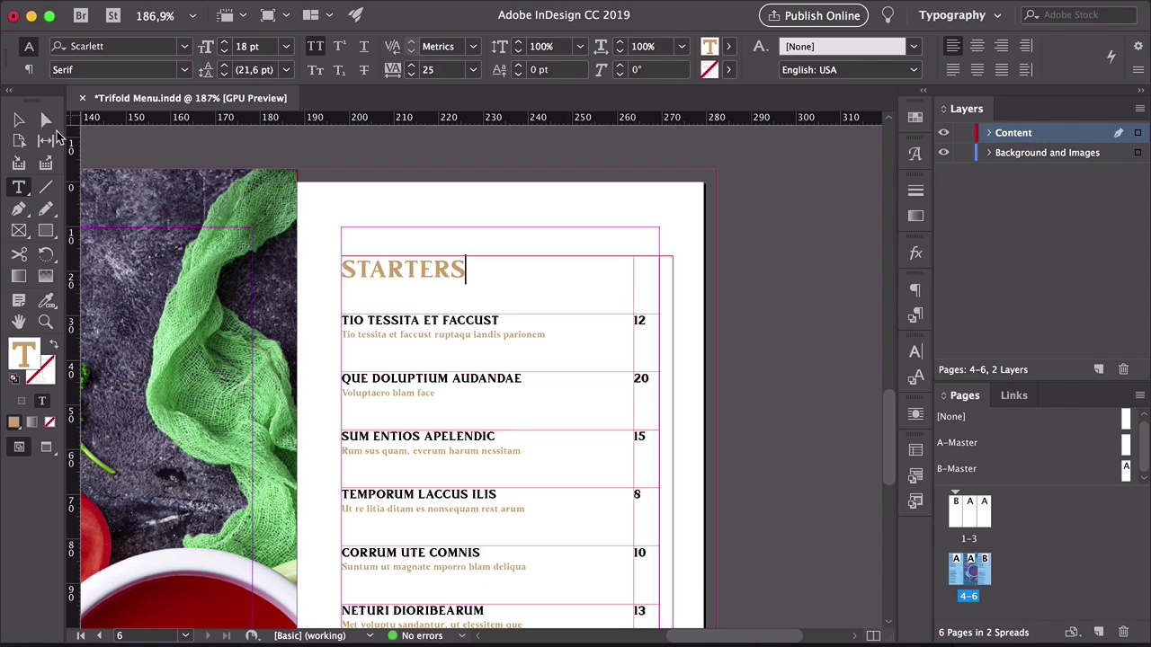
{"action": "key", "text": "Escape"}
{"action": "scroll", "coordinate": [706, 460], "scroll_direction": "down", "scroll_amount": 3}
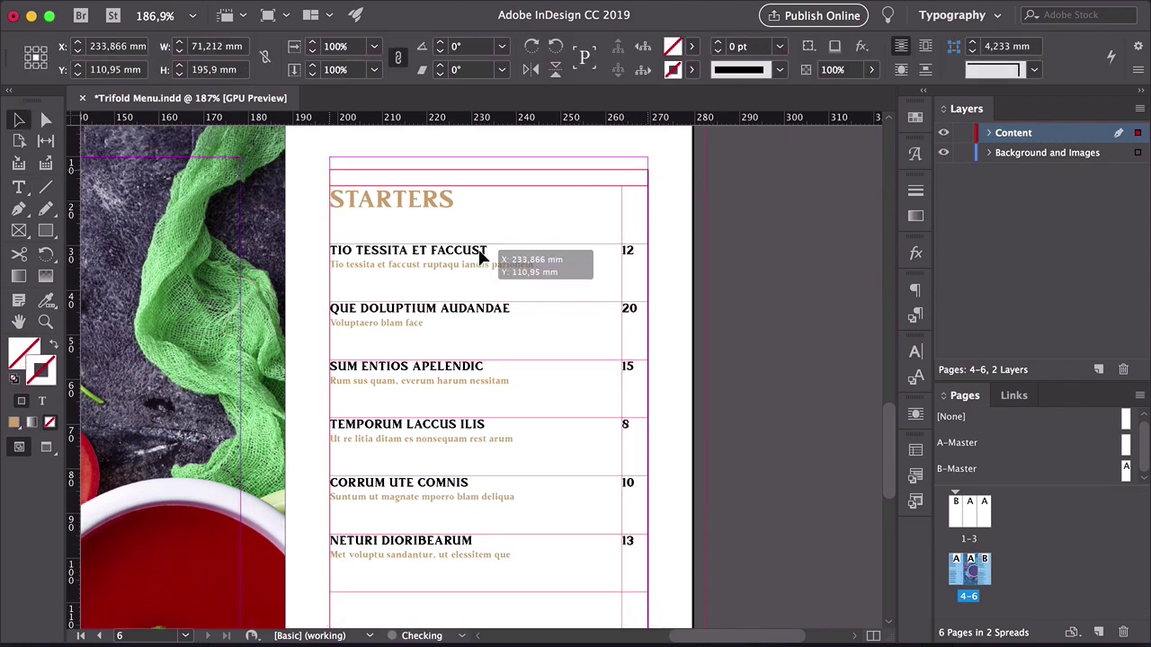
{"action": "scroll", "coordinate": [526, 246], "scroll_direction": "down", "scroll_amount": 1}
{"action": "left_click", "coordinate": [606, 318], "text": "alt"}
{"action": "scroll", "coordinate": [523, 326], "scroll_direction": "down", "scroll_amount": 2}
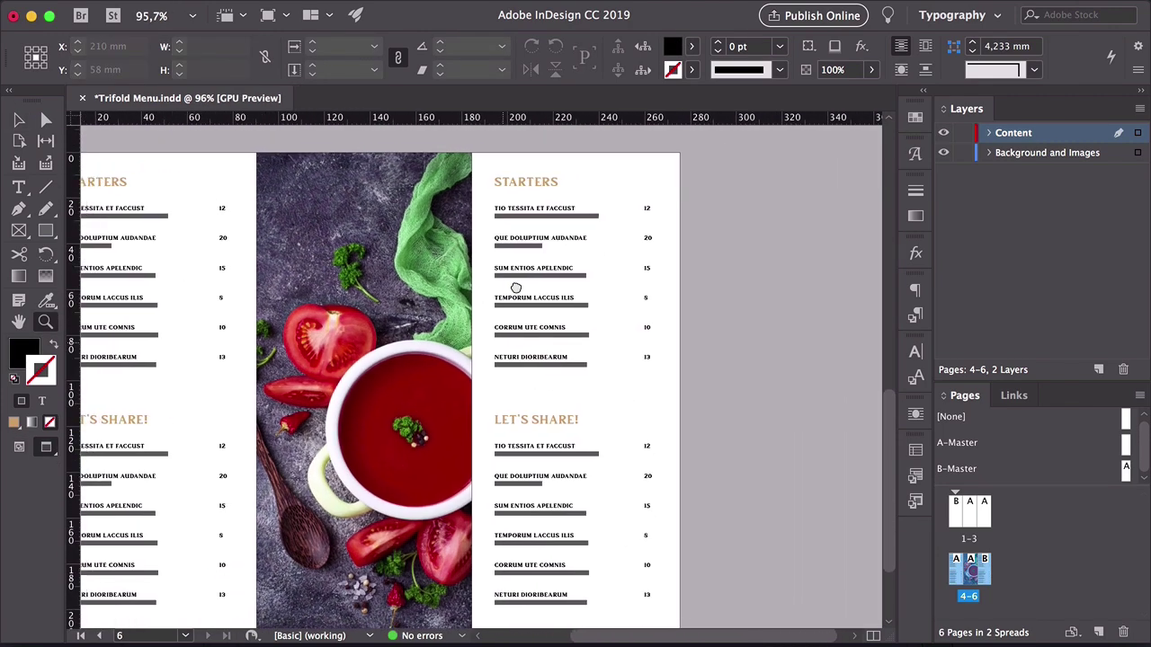
Rename the copied table's STARTERS heading to MAINS
{"action": "key", "text": "v"}
{"action": "left_click", "coordinate": [526, 191]}
{"action": "double_click", "coordinate": [521, 184]}
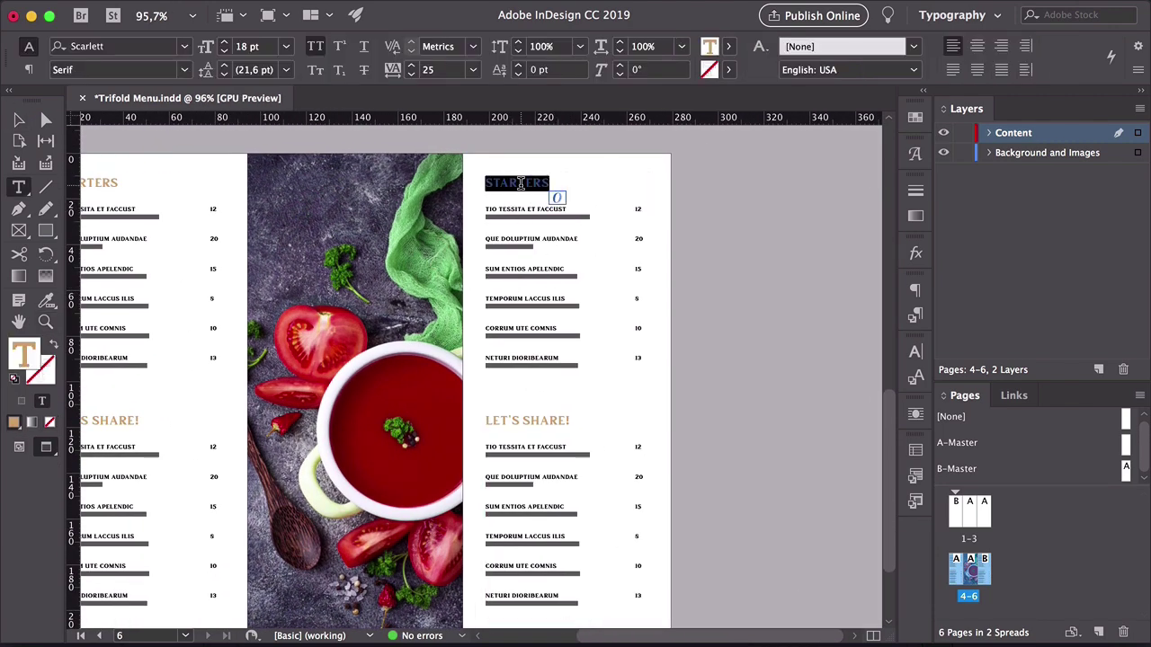
{"action": "type", "text": "MAIN"}
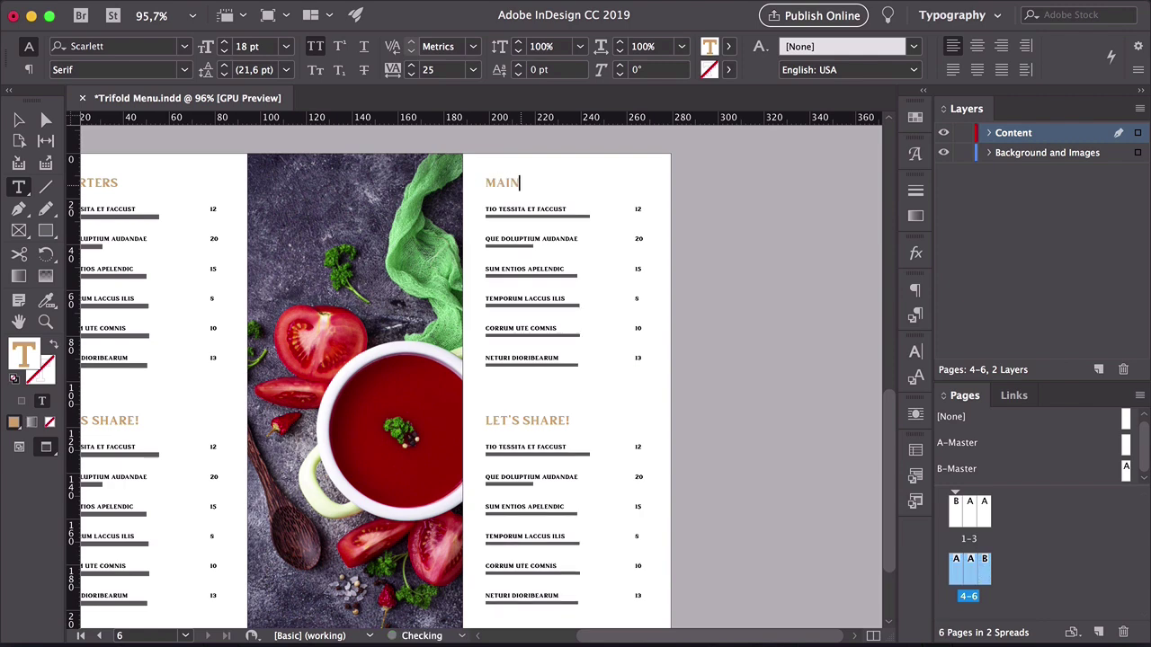
{"action": "left_click", "coordinate": [18, 119]}
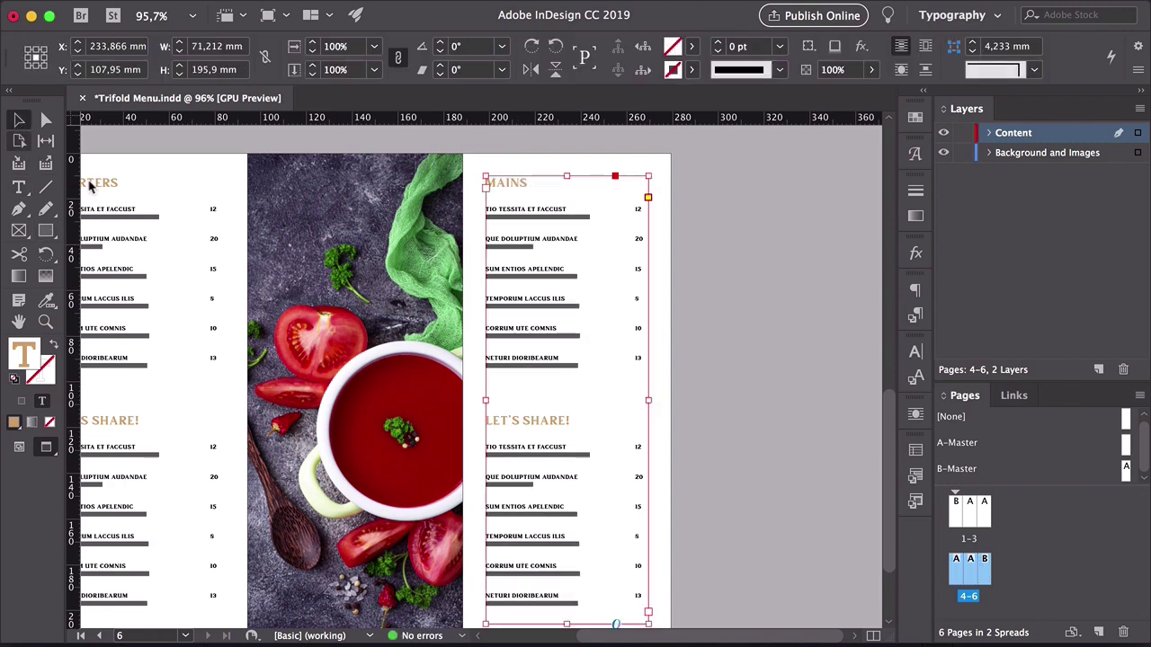
Clear the contents of the copied Let's Share rows in the right-panel table
{"action": "left_click_drag", "start_coordinate": [370, 323], "coordinate": [415, 300]}
{"action": "key", "text": "t"}
{"action": "left_click_drag", "start_coordinate": [535, 395], "coordinate": [710, 634]}
{"action": "key", "text": "Delete"}
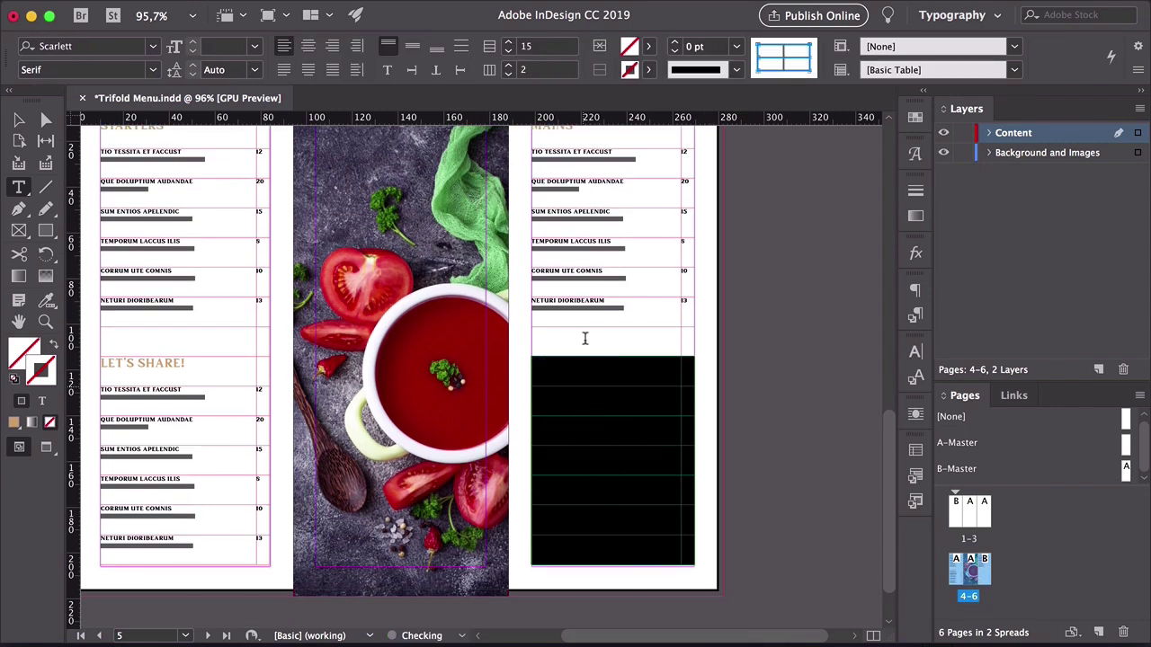
{"action": "left_click", "coordinate": [102, 392]}
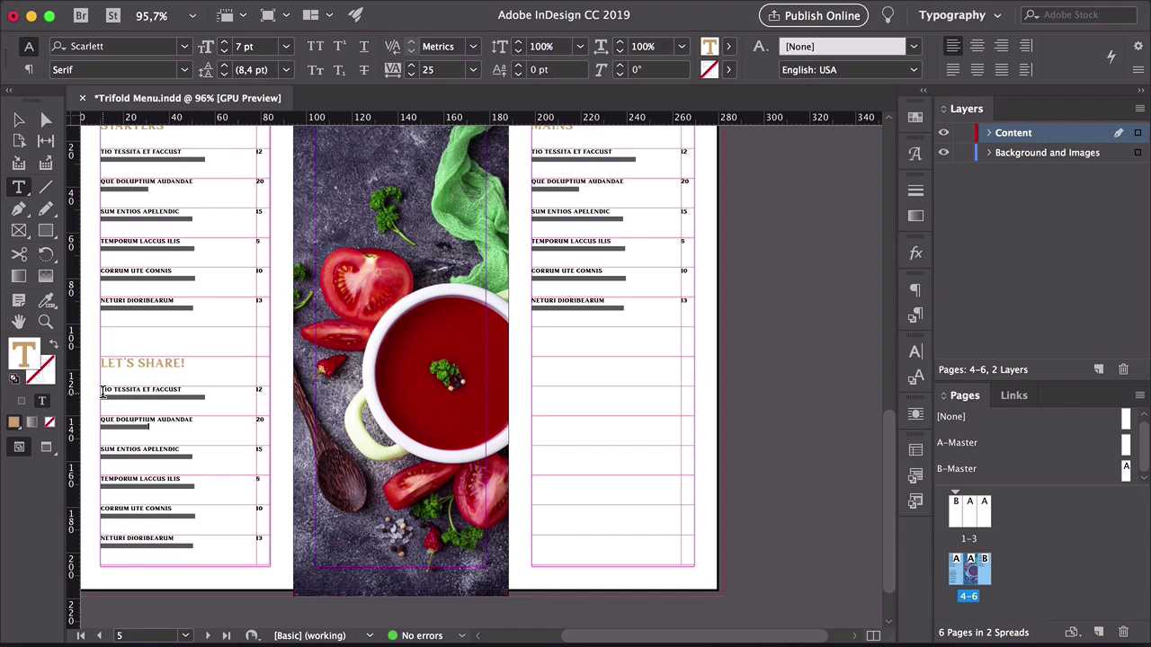
Copy two rows from the left Let's Share table into the empty rows under the Mains items
{"action": "left_click_drag", "start_coordinate": [102, 392], "coordinate": [225, 423]}
{"action": "key", "text": "ctrl+c"}
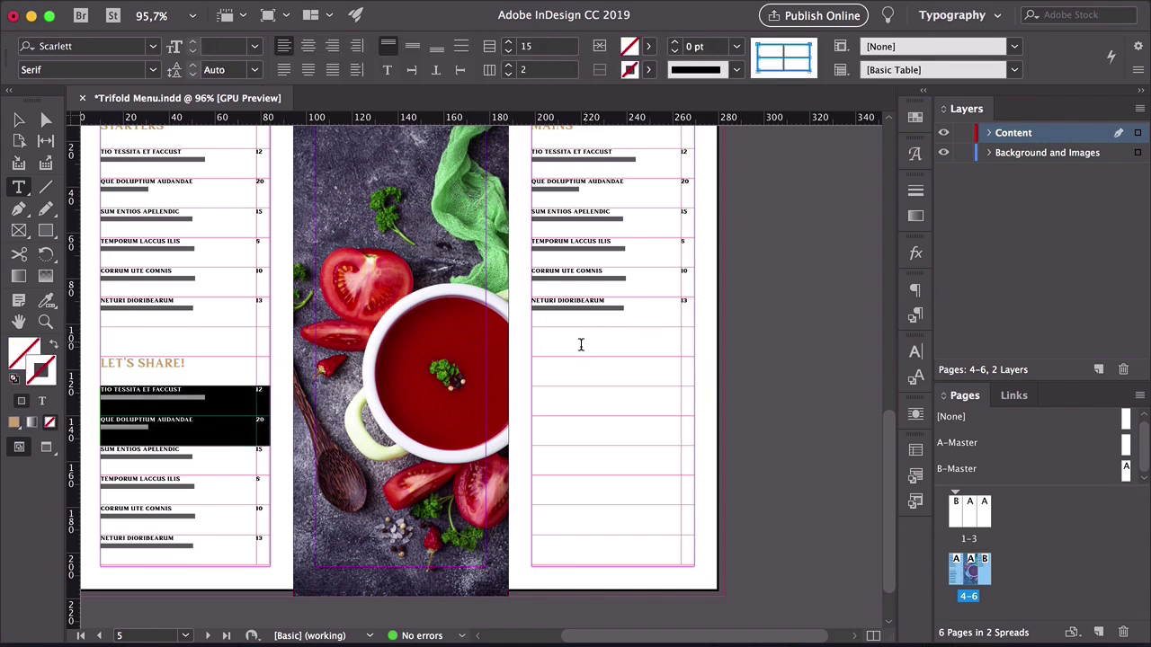
{"action": "left_click_drag", "start_coordinate": [585, 337], "coordinate": [687, 370]}
{"action": "key", "text": "ctrl+v"}
{"action": "left_click", "coordinate": [564, 429]}
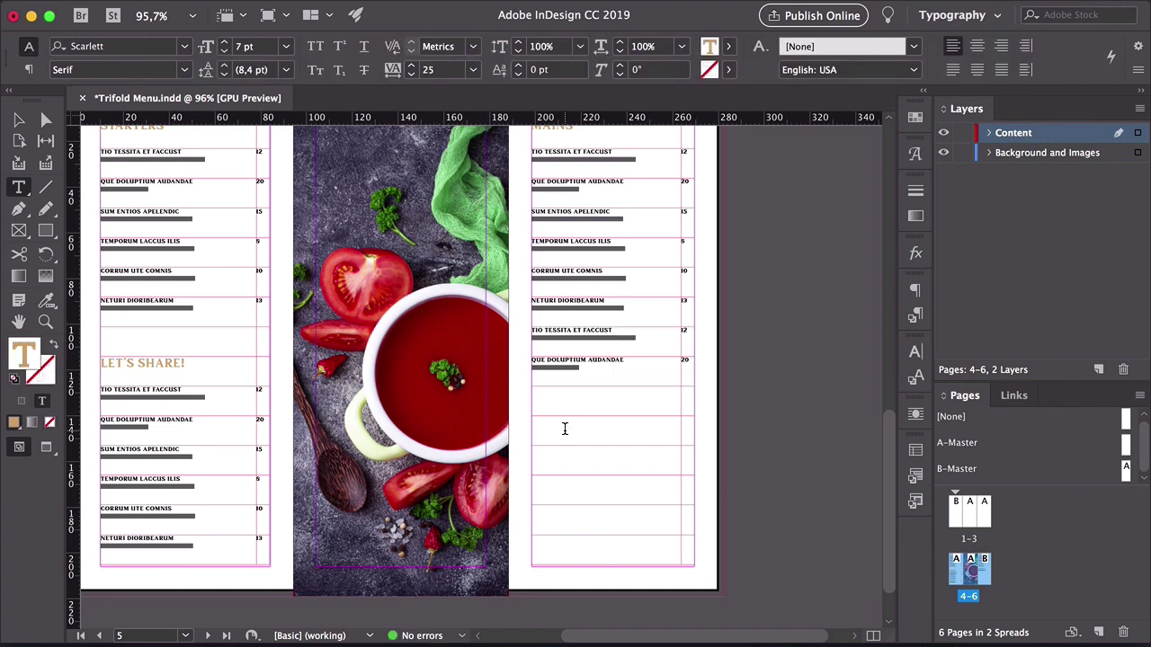
Give DESSERTS the Menu Title style and paste four dish rows beneath it
{"action": "left_click", "coordinate": [915, 315]}
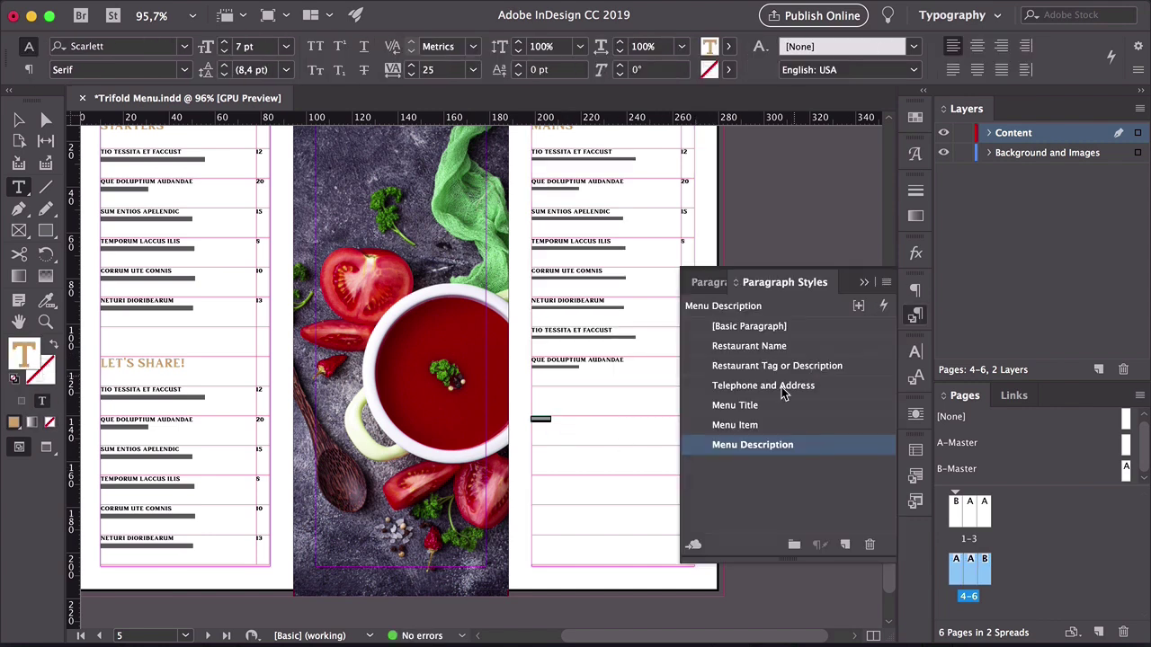
{"action": "left_click", "coordinate": [732, 403]}
{"action": "left_click", "coordinate": [620, 431]}
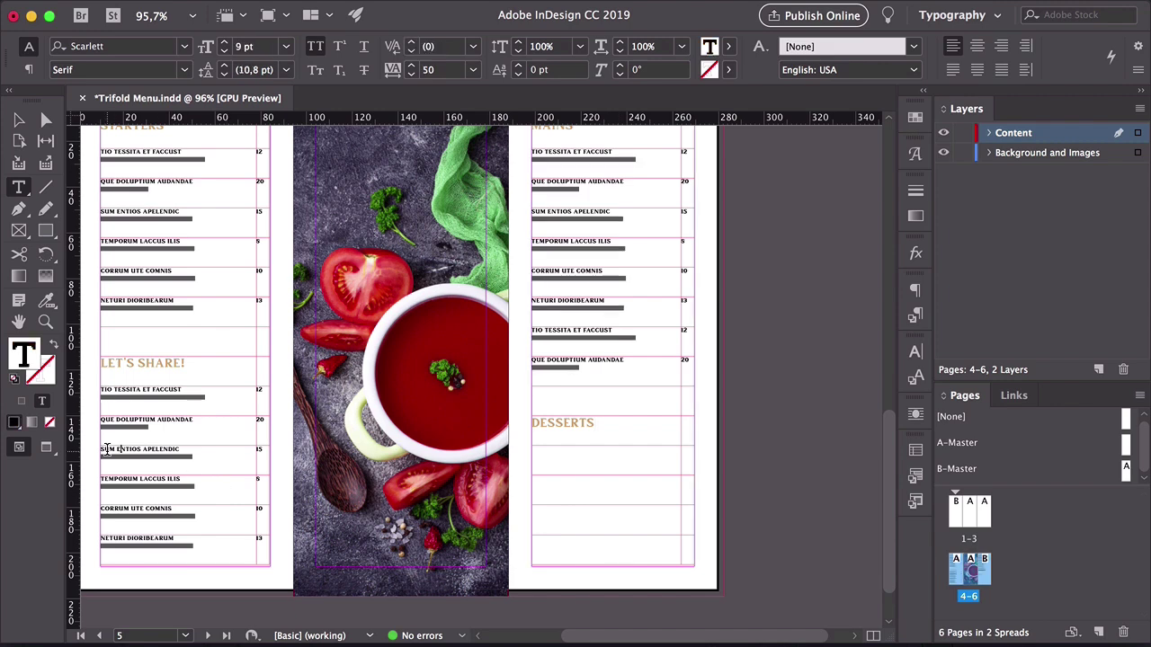
{"action": "left_click_drag", "start_coordinate": [180, 454], "coordinate": [179, 552]}
{"action": "left_click_drag", "start_coordinate": [179, 422], "coordinate": [179, 521]}
{"action": "left_click", "coordinate": [544, 460]}
{"action": "key", "text": "ctrl+v"}
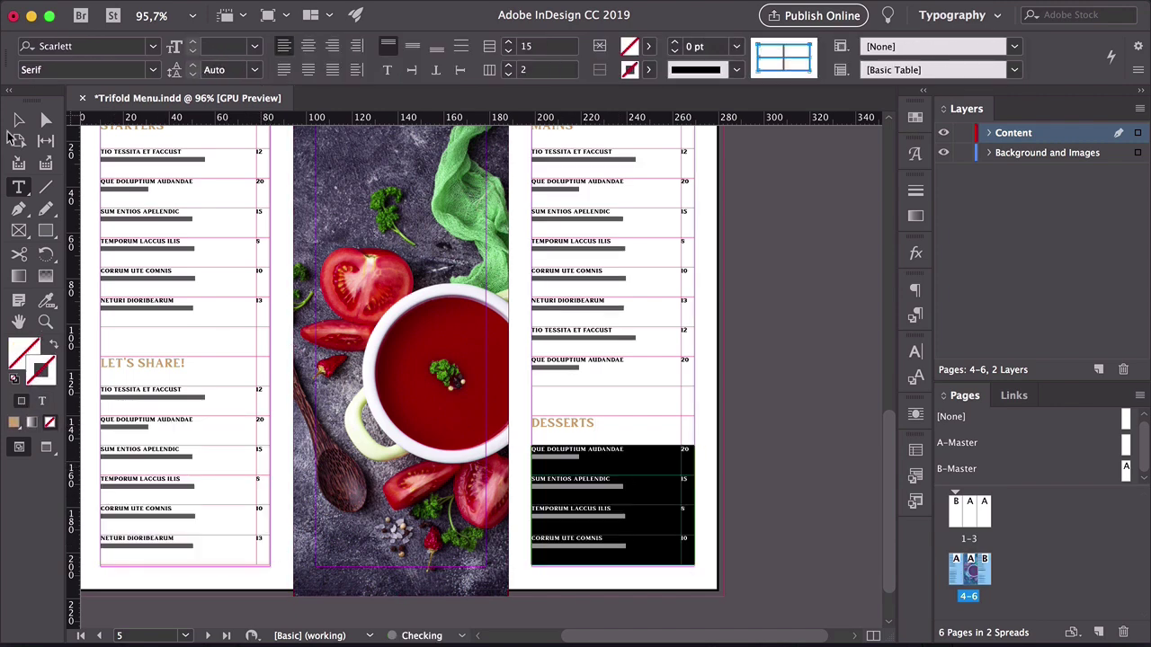
Preview the finished three-panel spread full screen without frame edges
{"action": "key", "text": "Escape"}
{"action": "key", "text": "w"}
{"action": "left_click_drag", "start_coordinate": [758, 365], "coordinate": [793, 414]}
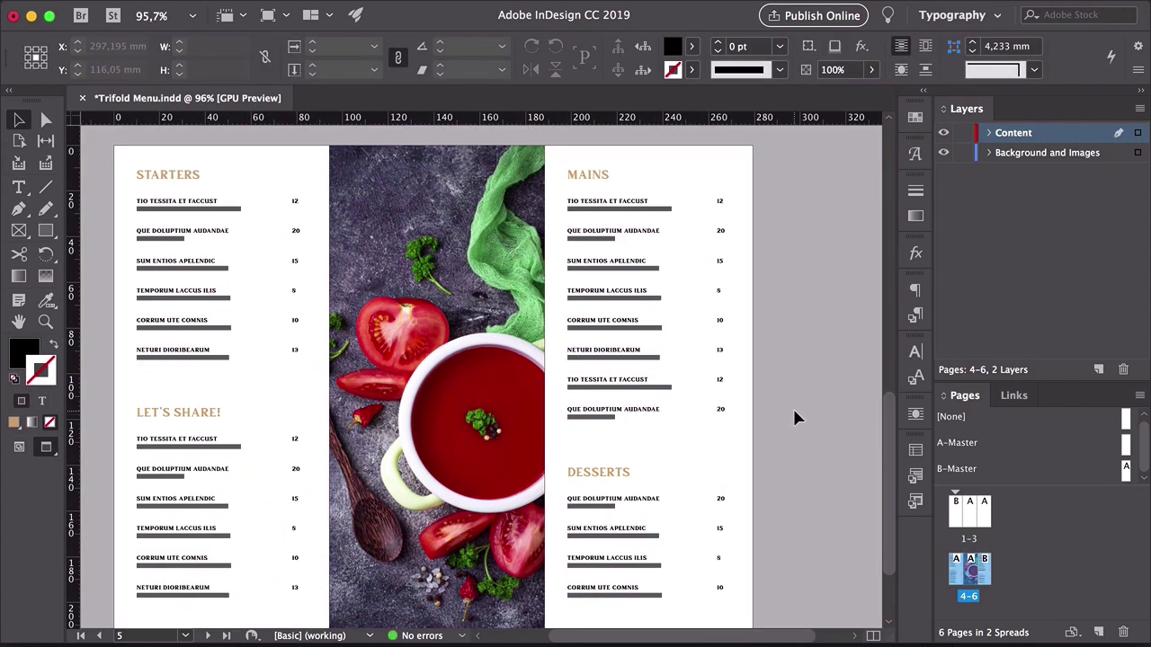
{"action": "key", "text": "shift+w"}
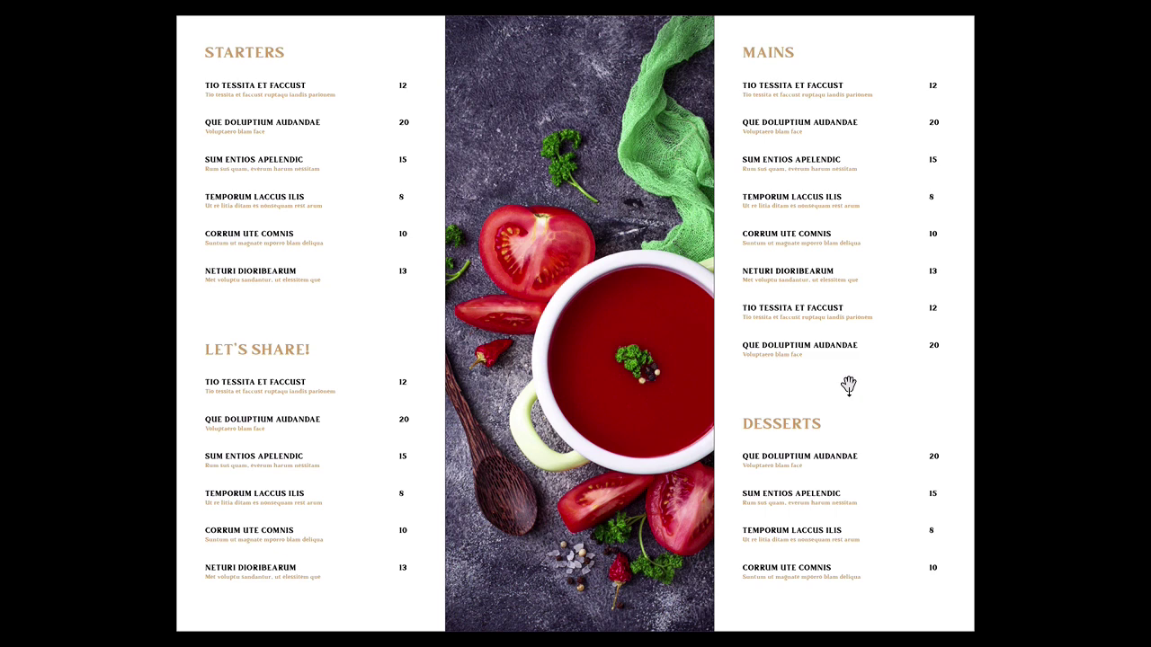
Exit presentation mode and display the blank pages 1–3 spread of Trifold Menu.indd
{"action": "key", "text": "Escape"}
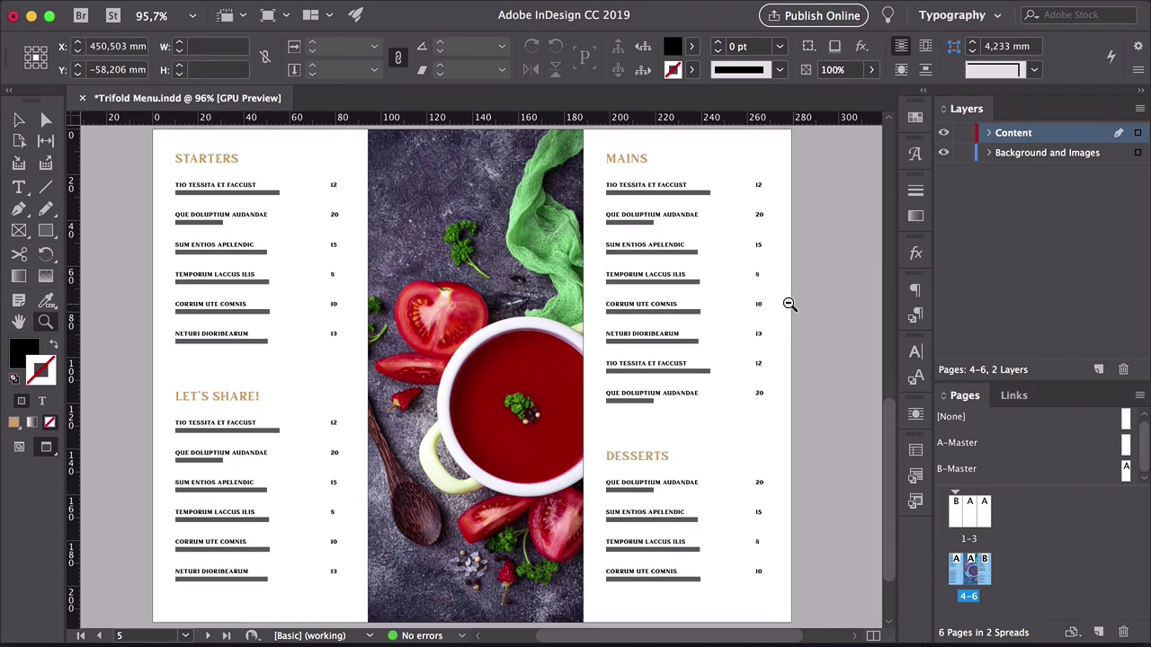
{"action": "scroll", "coordinate": [776, 303], "scroll_direction": "down", "scroll_amount": 1}
{"action": "scroll", "coordinate": [765, 309], "scroll_direction": "up", "scroll_amount": 3}
{"action": "scroll", "coordinate": [698, 371], "scroll_direction": "up", "scroll_amount": 10}
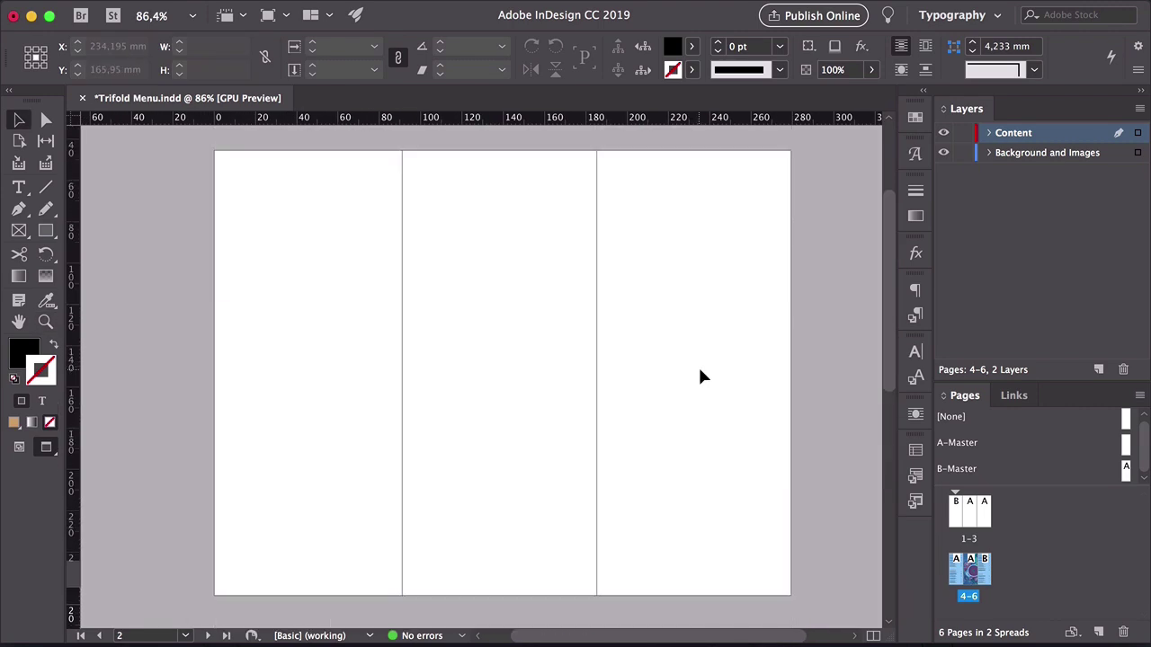
{"action": "double_click", "coordinate": [960, 529]}
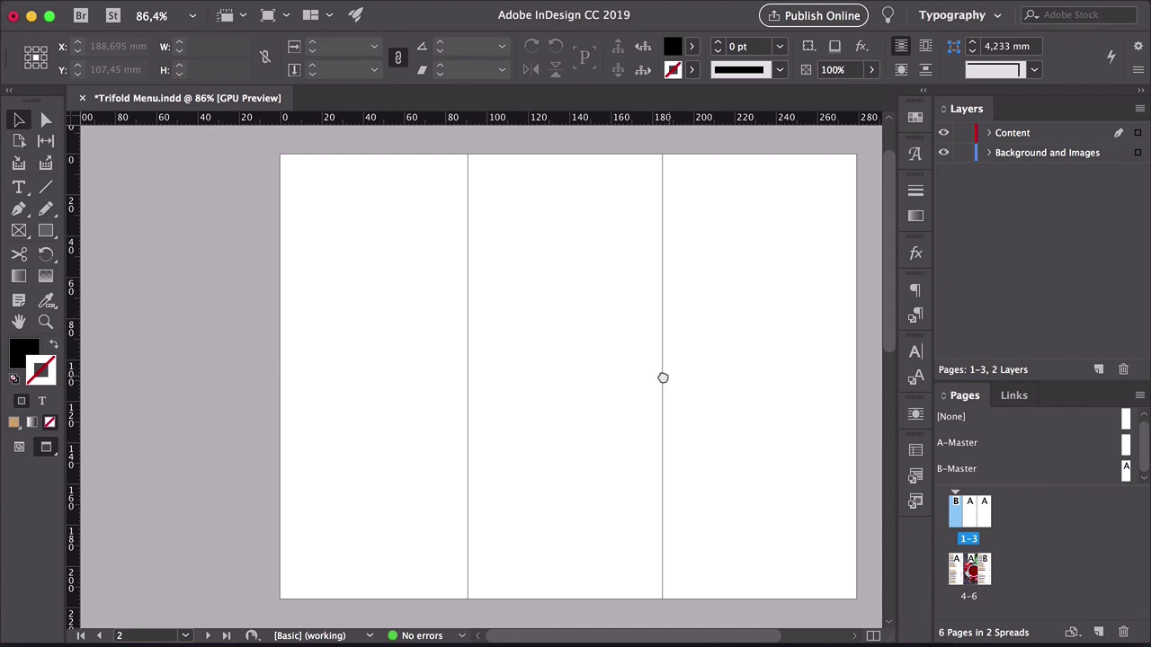
{"action": "left_click_drag", "start_coordinate": [663, 377], "coordinate": [557, 359]}
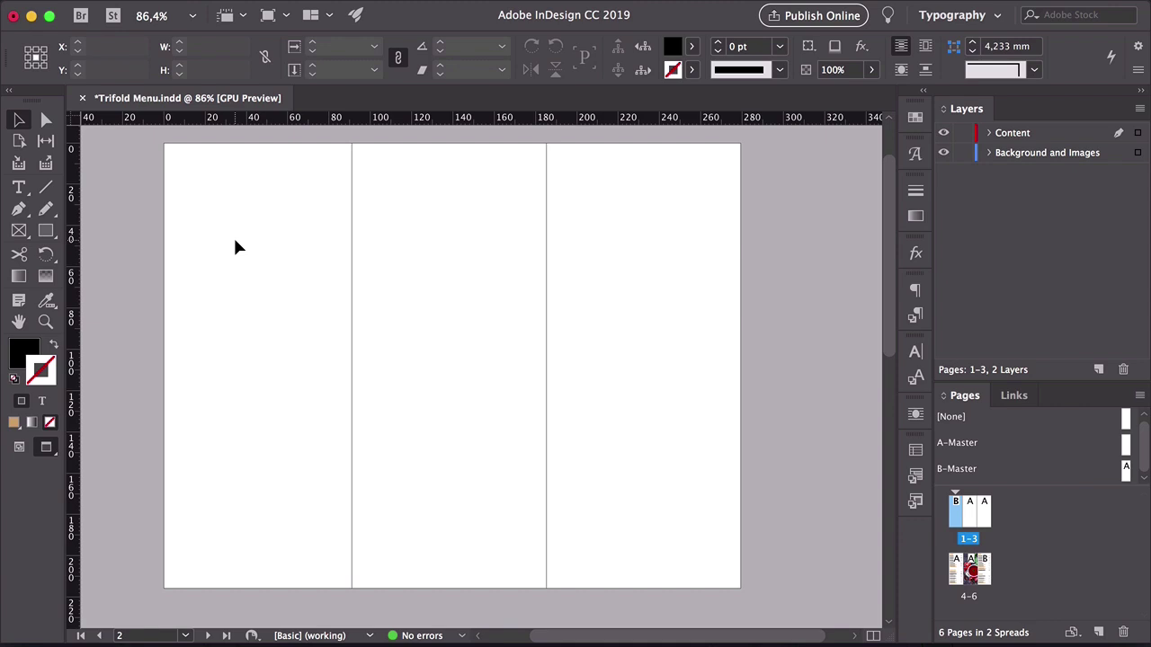
Place restaurant-staff.jpg from the top-left bleed and crop it to the left panel's width
{"action": "left_click", "coordinate": [371, 629]}
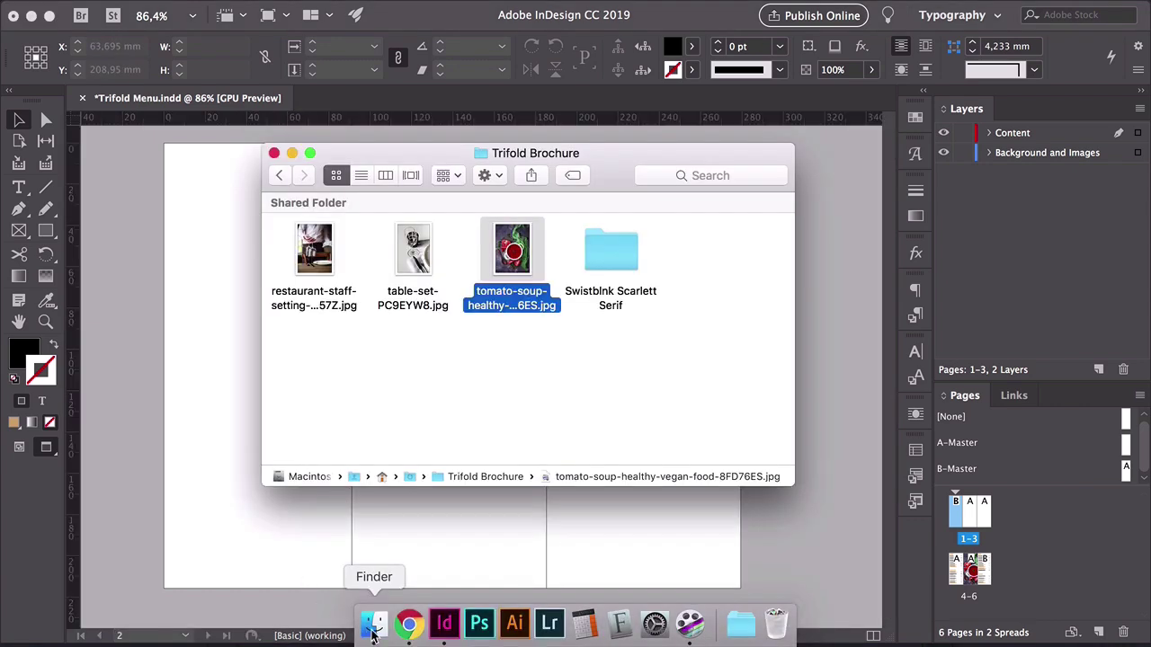
{"action": "left_click", "coordinate": [314, 250]}
{"action": "left_click_drag", "start_coordinate": [313, 249], "coordinate": [172, 197]}
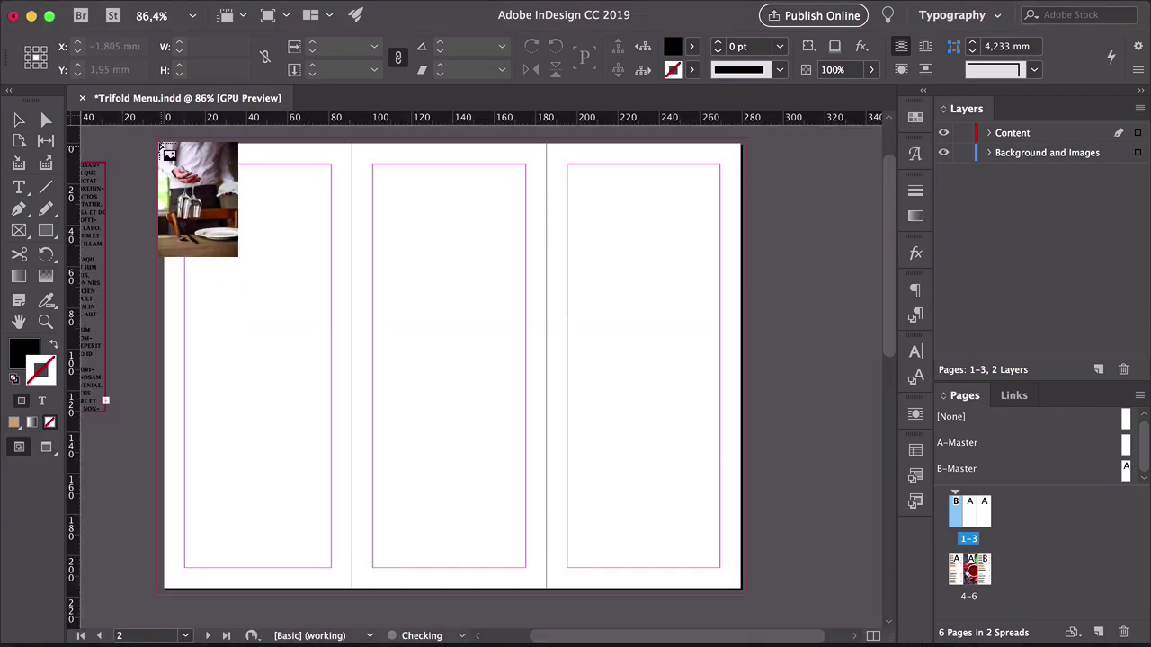
{"action": "left_click_drag", "start_coordinate": [160, 141], "coordinate": [509, 596]}
{"action": "left_click_drag", "start_coordinate": [482, 366], "coordinate": [351, 366]}
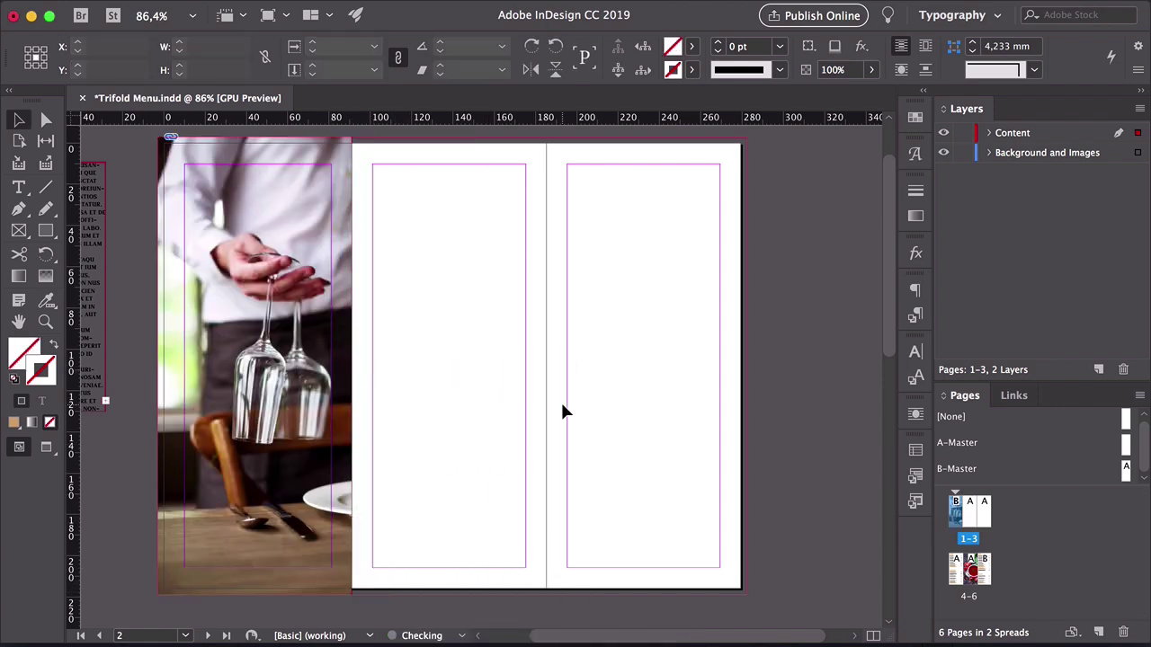
Nudge the waiter photo inside its frame to reposition it within the left panel
{"action": "key", "text": "w"}
{"action": "left_click", "coordinate": [281, 310]}
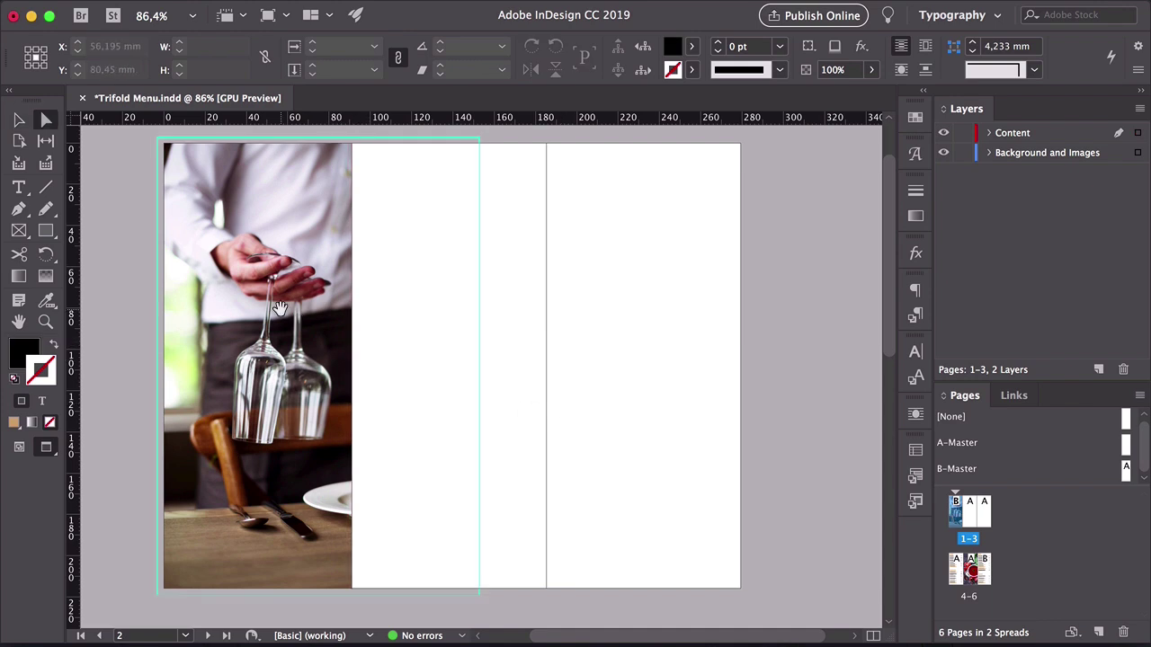
{"action": "mouse_move", "coordinate": [285, 319]}
{"action": "left_mouse_down"}
{"action": "mouse_move", "coordinate": [264, 318]}
{"action": "mouse_move", "coordinate": [290, 314]}
{"action": "left_mouse_up"}
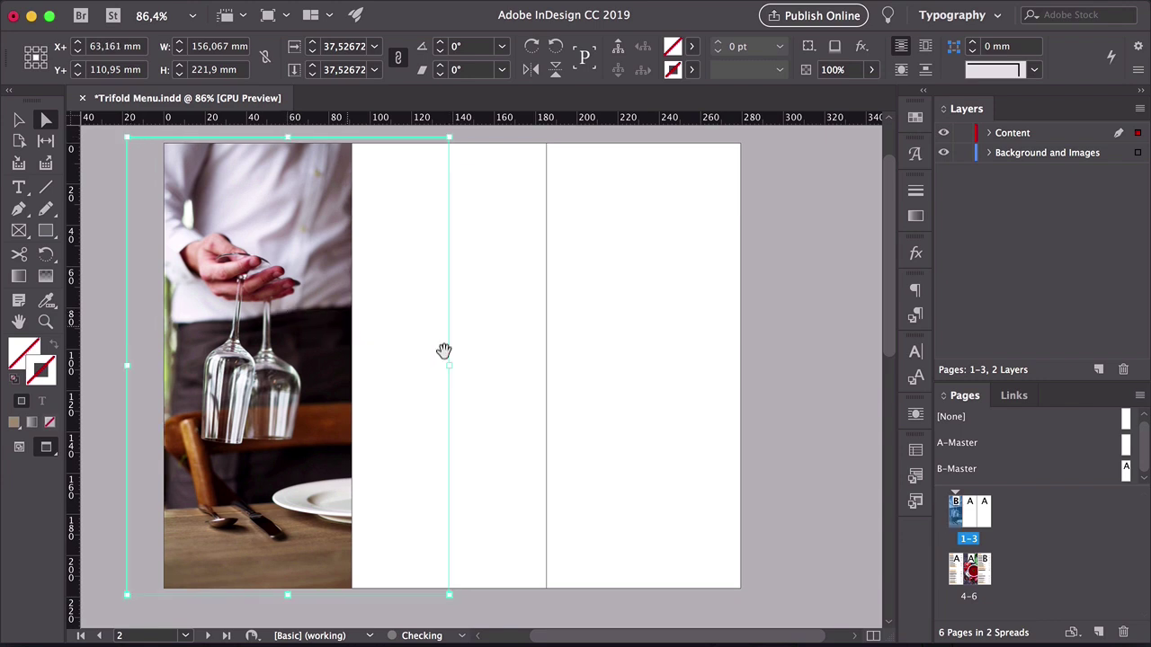
{"action": "key", "text": "v"}
{"action": "left_click", "coordinate": [647, 506]}
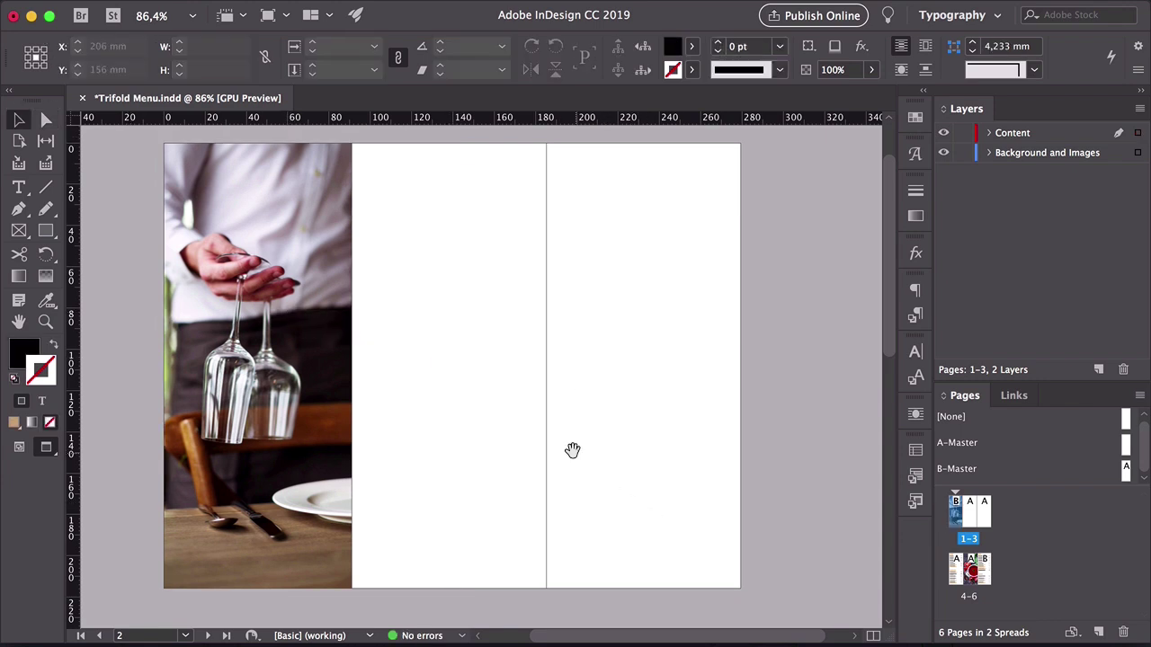
{"action": "left_click_drag", "start_coordinate": [575, 452], "coordinate": [526, 454]}
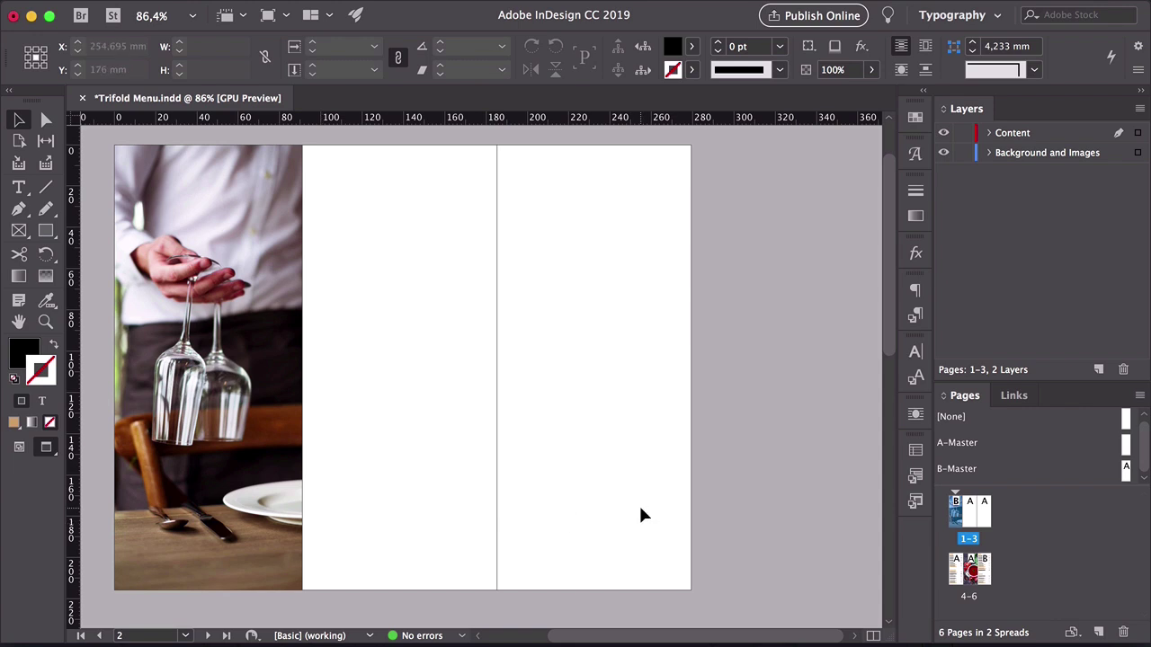
Draw a black-filled rectangle covering the middle and right panels of spread 1–3
{"action": "scroll", "coordinate": [334, 283], "scroll_direction": "down", "scroll_amount": 1}
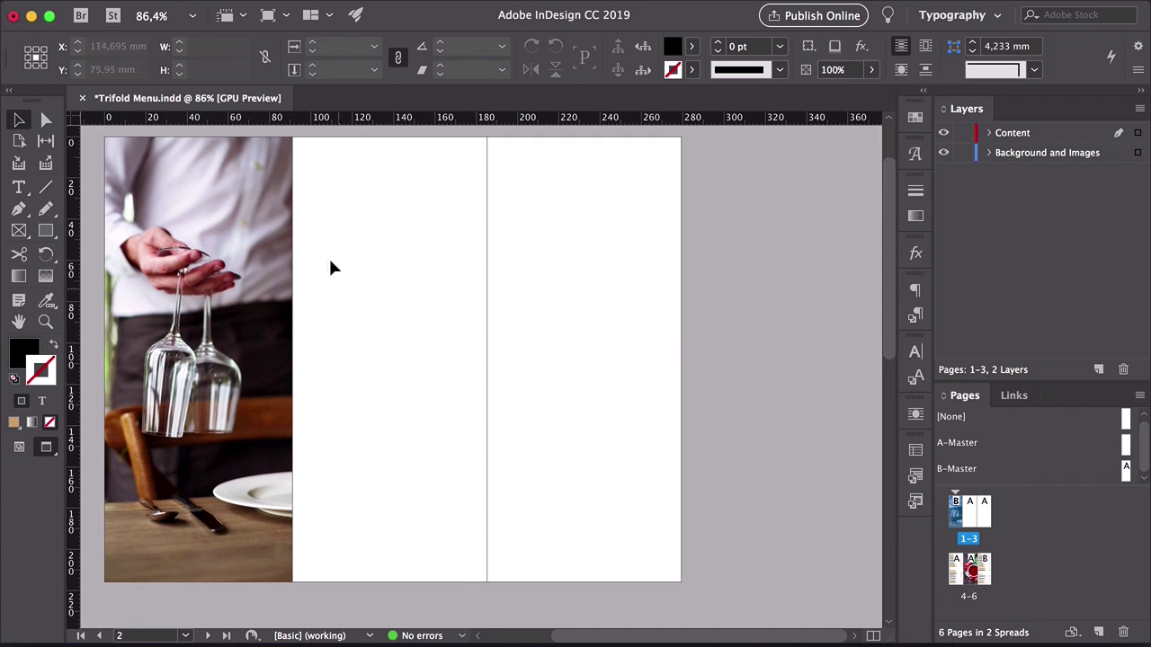
{"action": "scroll", "coordinate": [334, 249], "scroll_direction": "up", "scroll_amount": 1}
{"action": "left_click", "coordinate": [46, 230]}
{"action": "key", "text": "w"}
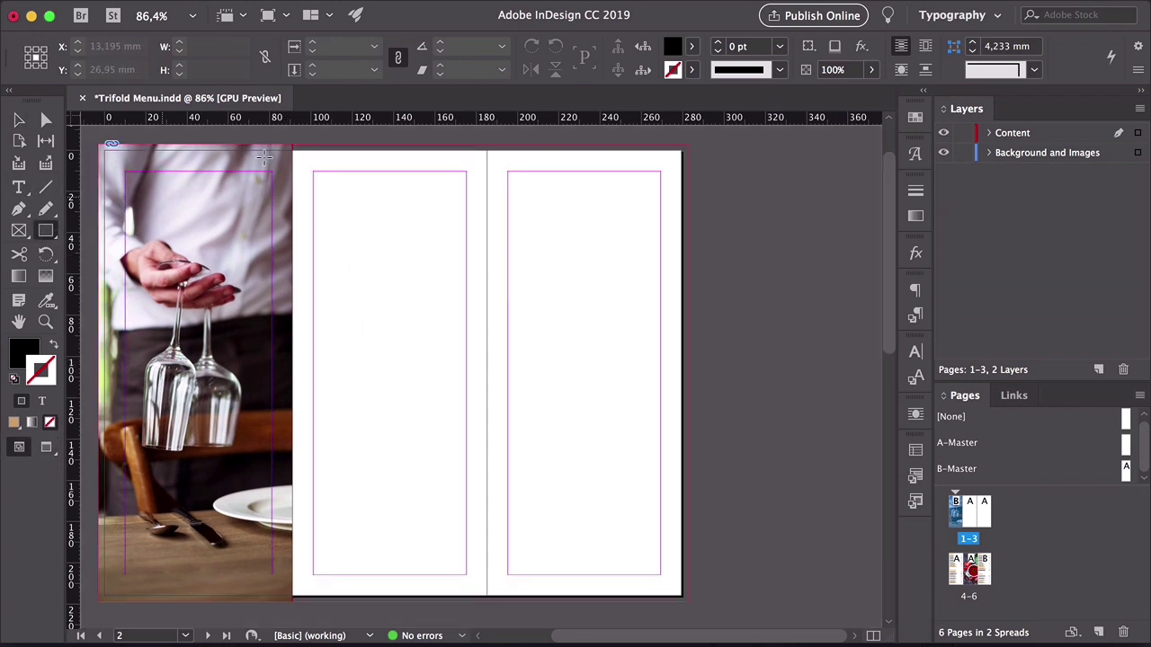
{"action": "left_click_drag", "start_coordinate": [292, 145], "coordinate": [687, 603]}
{"action": "key", "text": "v"}
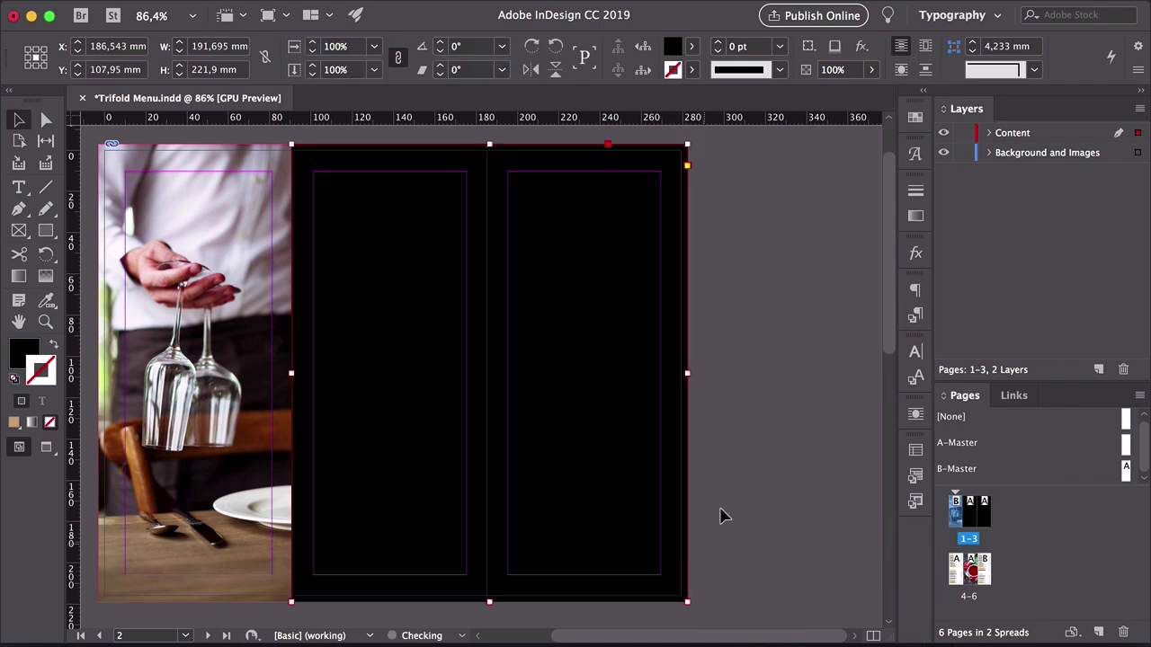
{"action": "left_click", "coordinate": [744, 434]}
{"action": "key", "text": "w"}
{"action": "key", "text": "w"}
{"action": "left_click", "coordinate": [311, 311]}
{"action": "left_click", "coordinate": [239, 135]}
{"action": "key", "text": "w"}
Move the staff photo, black rectangle and soup photo onto the Background and Images layer
{"action": "left_click", "coordinate": [246, 221]}
{"action": "left_click_drag", "start_coordinate": [711, 220], "coordinate": [250, 325]}
{"action": "left_click_drag", "start_coordinate": [1137, 135], "coordinate": [1137, 153]}
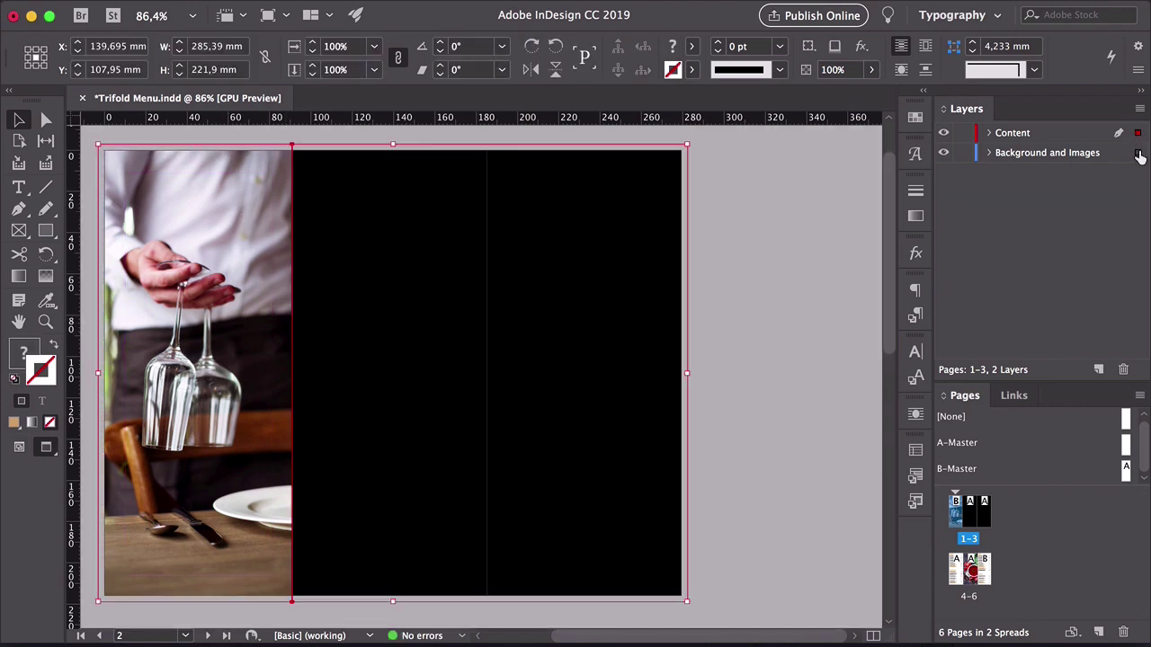
{"action": "left_click", "coordinate": [764, 378]}
{"action": "scroll", "coordinate": [819, 325], "scroll_direction": "down", "scroll_amount": 5}
{"action": "scroll", "coordinate": [526, 192], "scroll_direction": "down", "scroll_amount": 5}
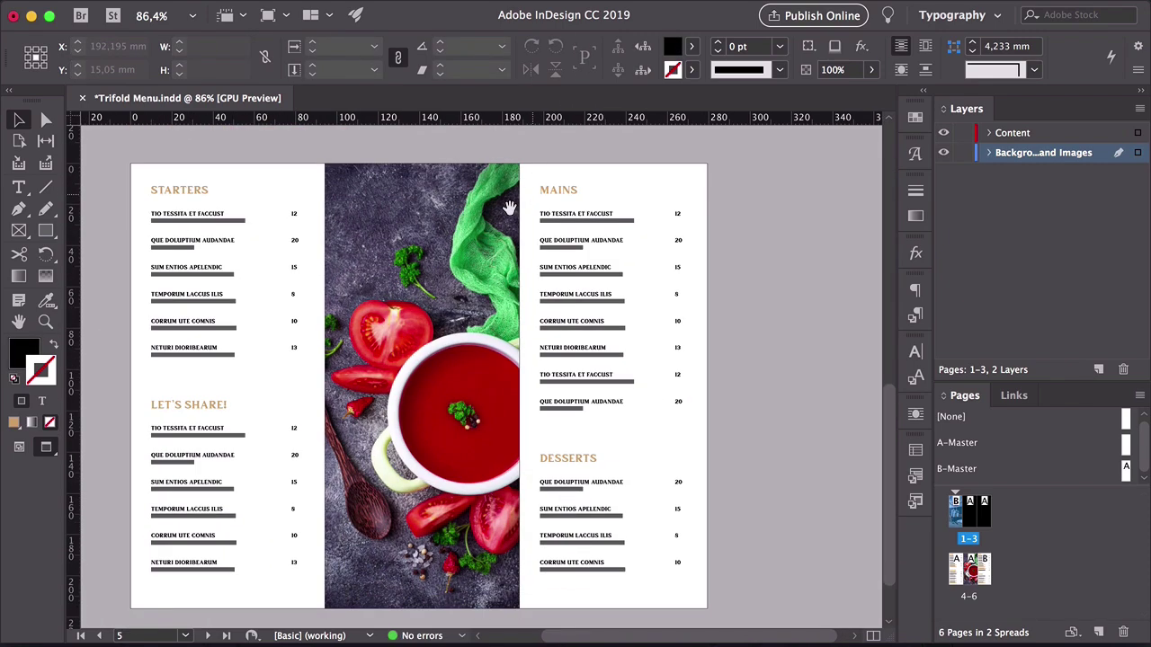
{"action": "left_click", "coordinate": [407, 385]}
{"action": "left_click_drag", "start_coordinate": [1139, 147], "coordinate": [1137, 153]}
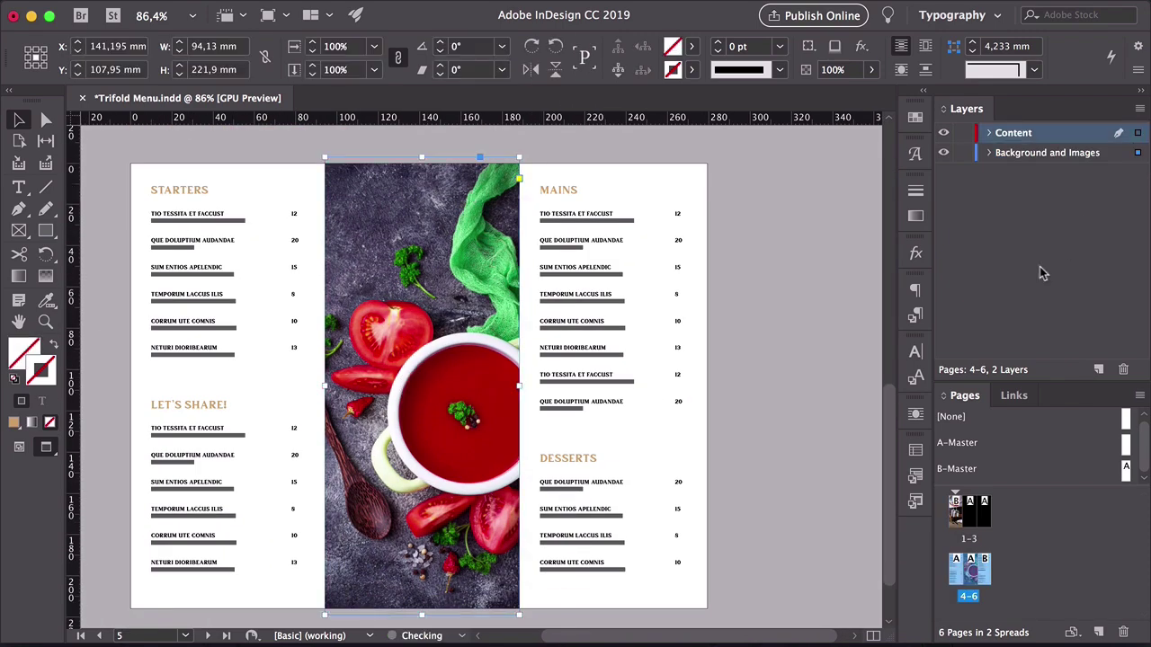
{"action": "scroll", "coordinate": [549, 514], "scroll_direction": "up", "scroll_amount": 8}
{"action": "left_click", "coordinate": [477, 346]}
Lock the Background and Images layer and make the Content layer active
{"action": "left_click", "coordinate": [963, 152]}
{"action": "left_click", "coordinate": [1016, 133]}
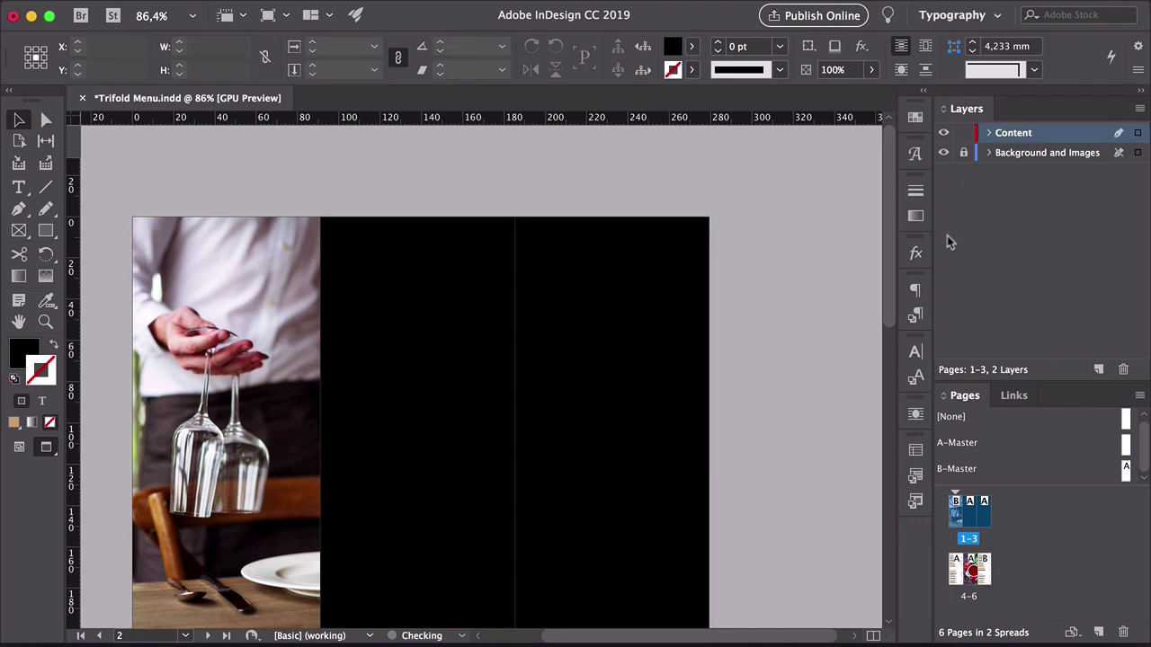
{"action": "scroll", "coordinate": [719, 368], "scroll_direction": "down", "scroll_amount": 2}
{"action": "key", "text": "w"}
{"action": "scroll", "coordinate": [649, 402], "scroll_direction": "down", "scroll_amount": 5}
{"action": "left_click", "coordinate": [583, 539]}
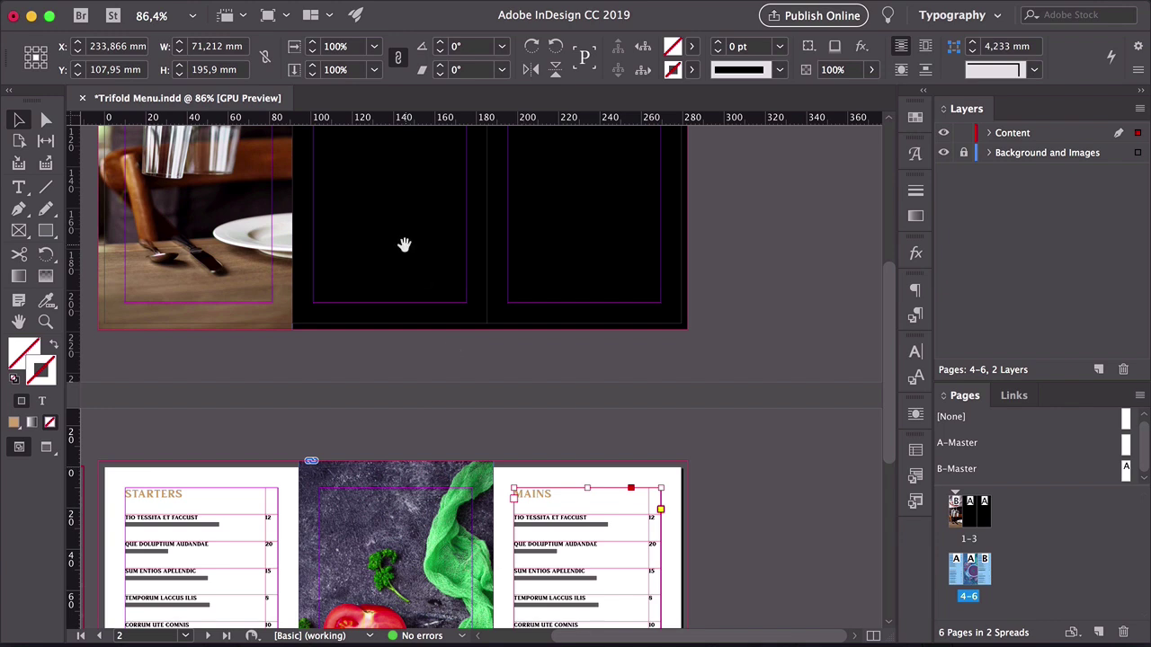
Paste the copied MAINS menu frame into the black middle panel
{"action": "scroll", "coordinate": [403, 242], "scroll_direction": "up", "scroll_amount": 5}
{"action": "left_click", "coordinate": [364, 250]}
{"action": "key", "text": "super+v"}
{"action": "left_click_drag", "start_coordinate": [476, 226], "coordinate": [398, 248]}
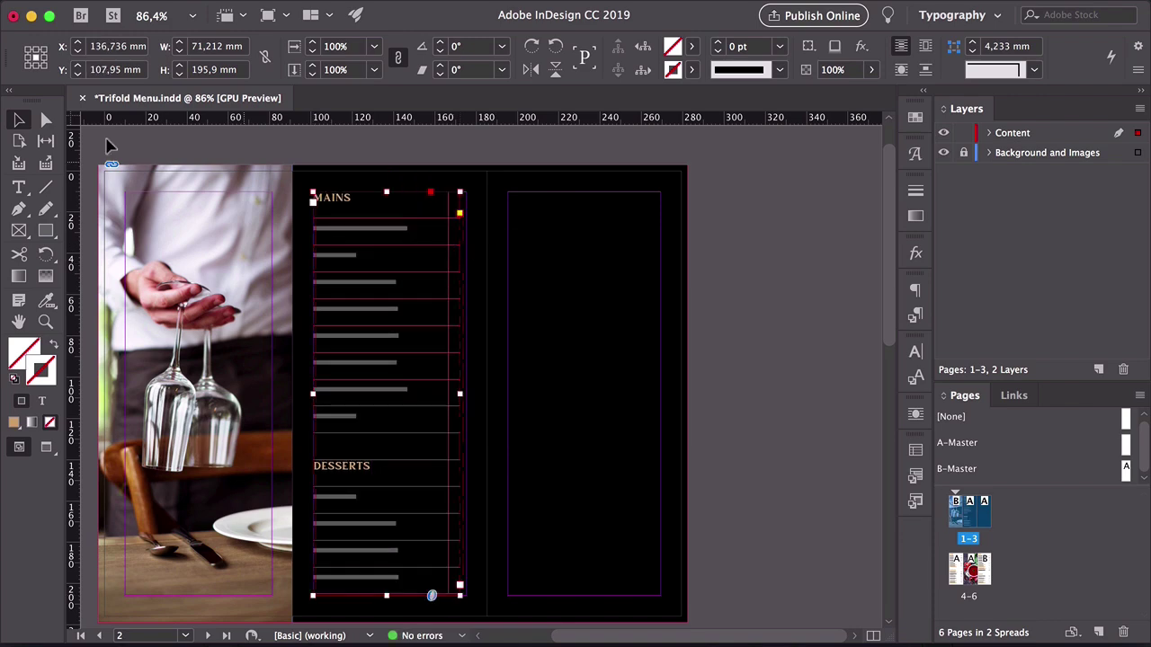
{"action": "key", "text": "z"}
{"action": "left_click", "coordinate": [357, 296]}
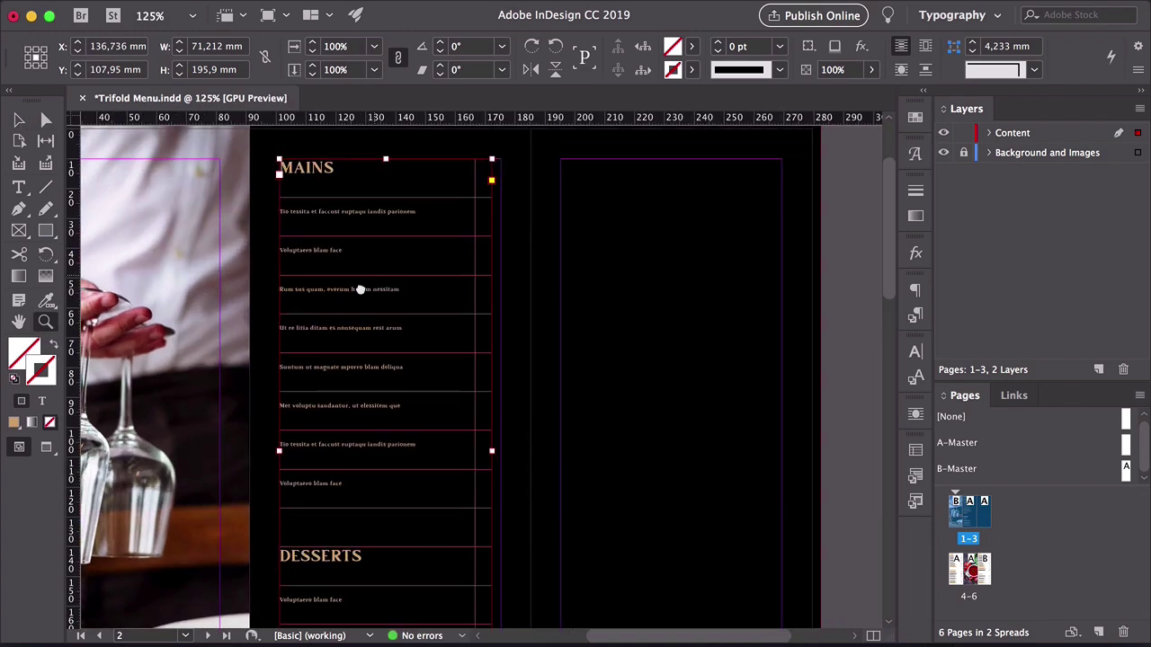
{"action": "key", "text": "v"}
Retitle the heading DRINKS and delete the leftover menu items below it
{"action": "double_click", "coordinate": [356, 199]}
{"action": "double_click", "coordinate": [342, 184]}
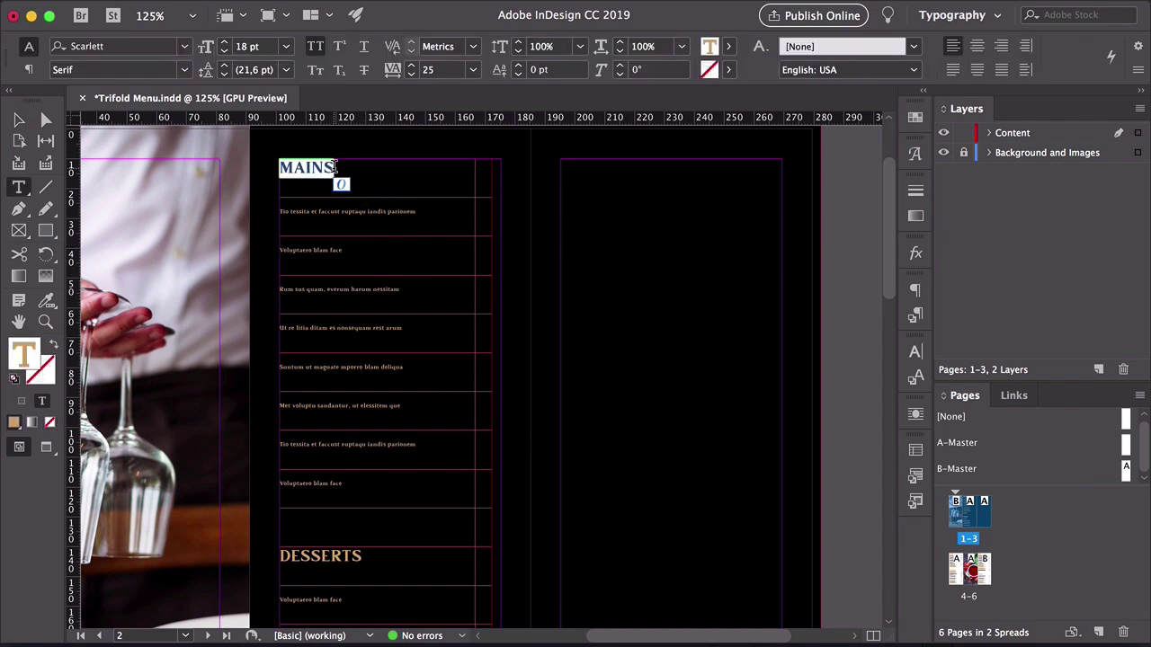
{"action": "type", "text": "DRINK"}
{"action": "left_click", "coordinate": [310, 404]}
{"action": "key", "text": "ctrl+shift+End"}
{"action": "key", "text": "BackSpace"}
Add a COCKTAILS heading formatted with the Menu Title paragraph style
{"action": "type", "text": "cocktails"}
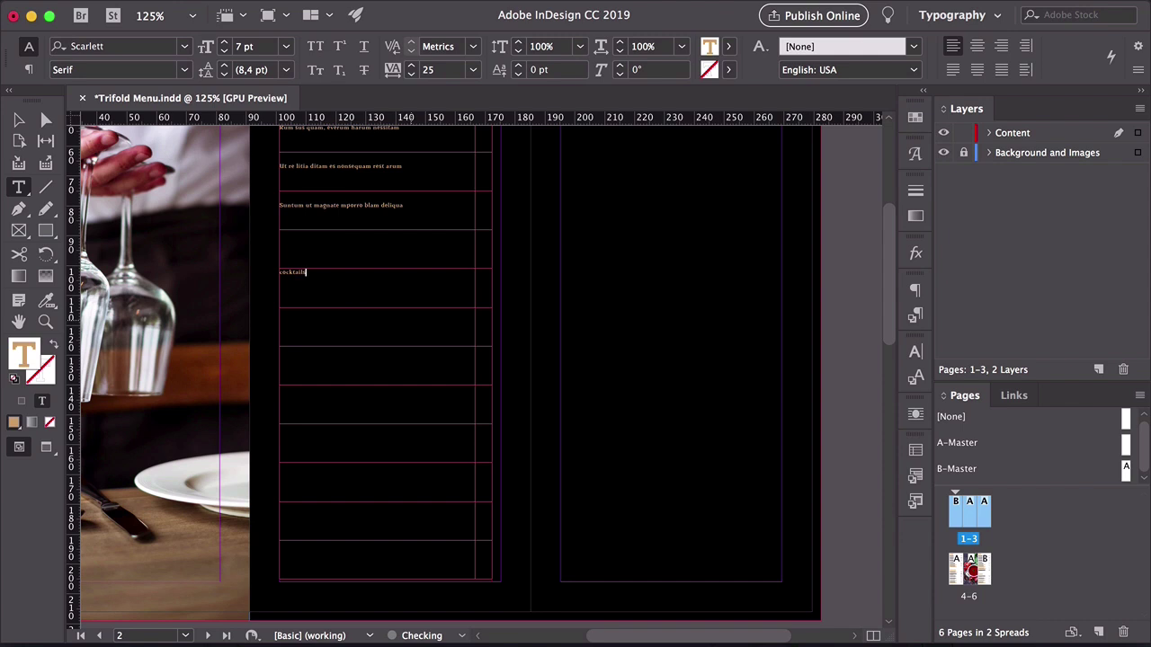
{"action": "key", "text": "shift+Home"}
{"action": "left_click", "coordinate": [915, 315]}
{"action": "left_click", "coordinate": [760, 403]}
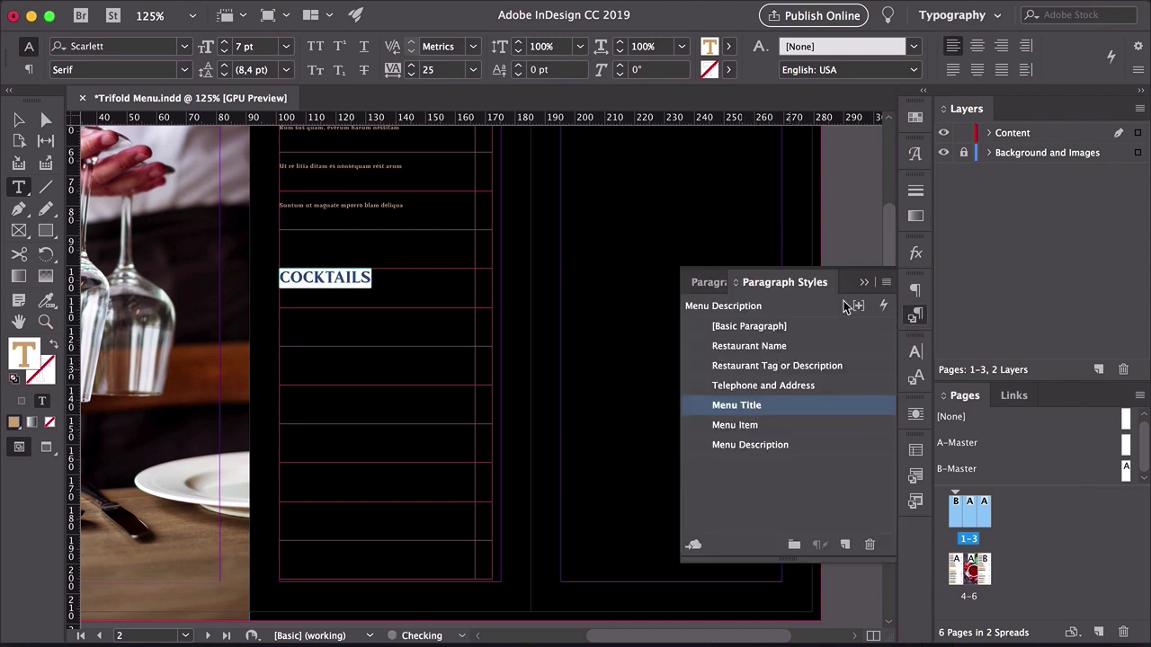
{"action": "key", "text": "Escape"}
{"action": "scroll", "coordinate": [725, 243], "scroll_direction": "up", "scroll_amount": 5}
{"action": "left_click", "coordinate": [812, 221]}
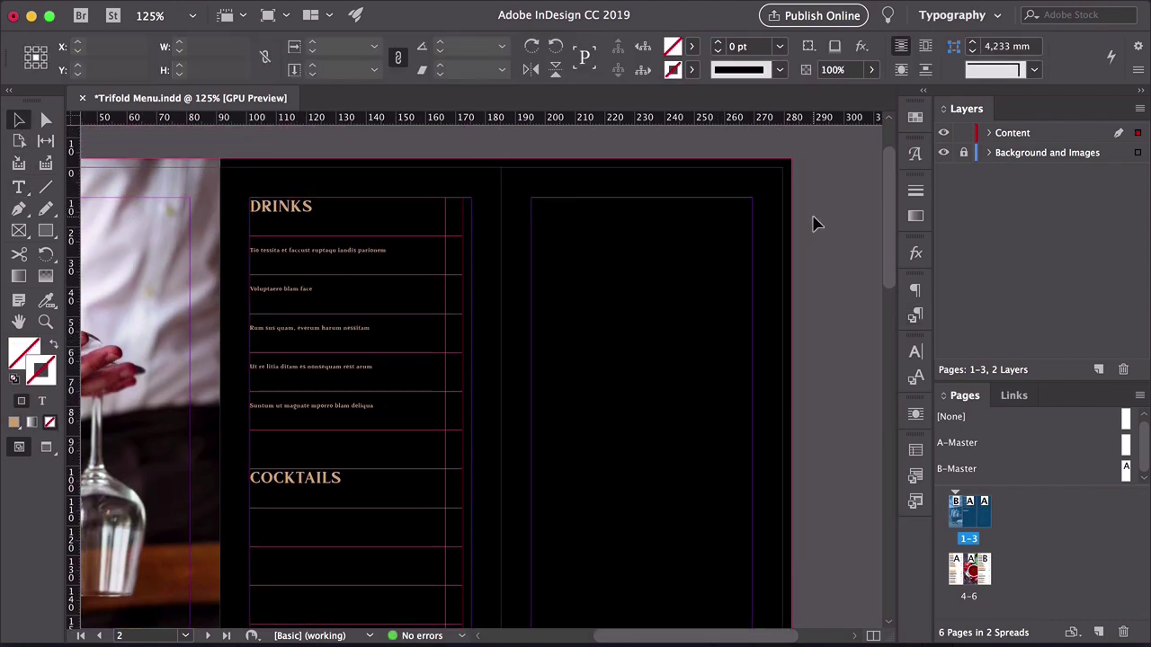
Make the first drink item's name white with the [Paper] swatch
{"action": "key", "text": "w"}
{"action": "key", "text": "w"}
{"action": "key", "text": "z"}
{"action": "left_click_drag", "start_coordinate": [526, 291], "coordinate": [332, 245]}
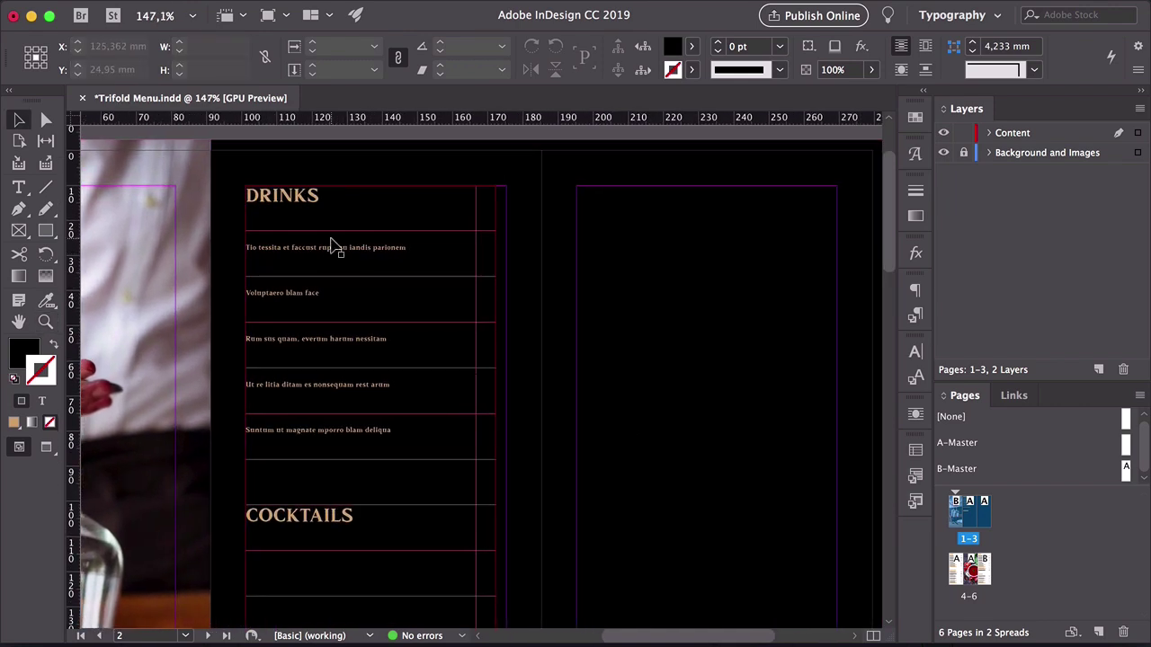
{"action": "double_click", "coordinate": [332, 244]}
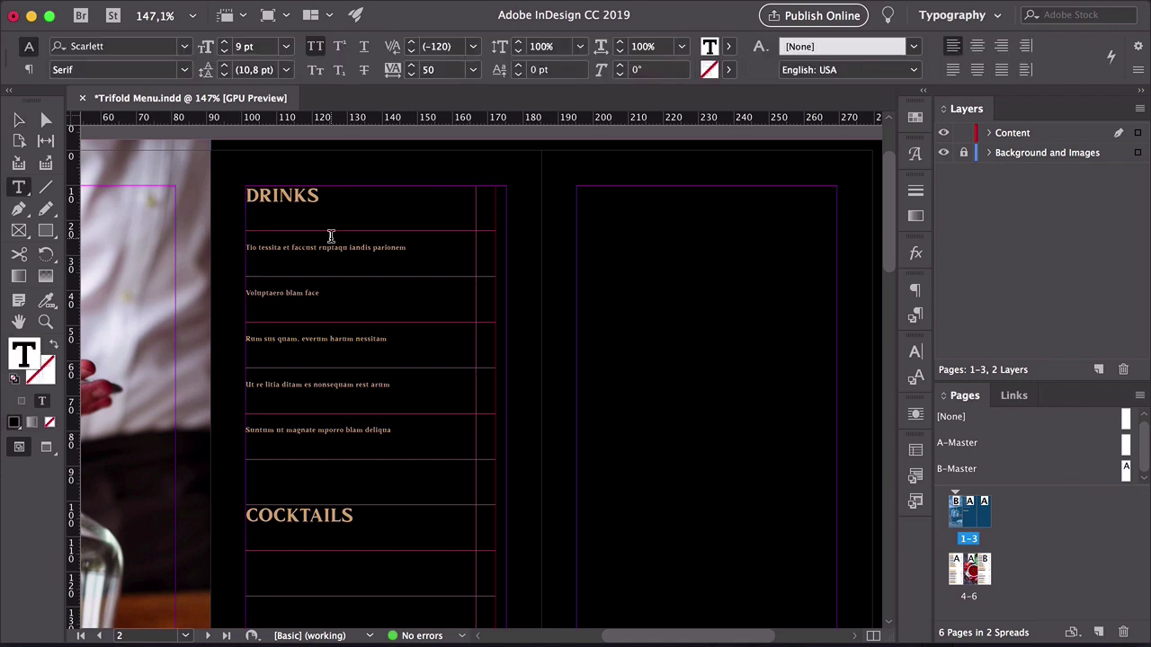
{"action": "triple_click", "coordinate": [343, 236]}
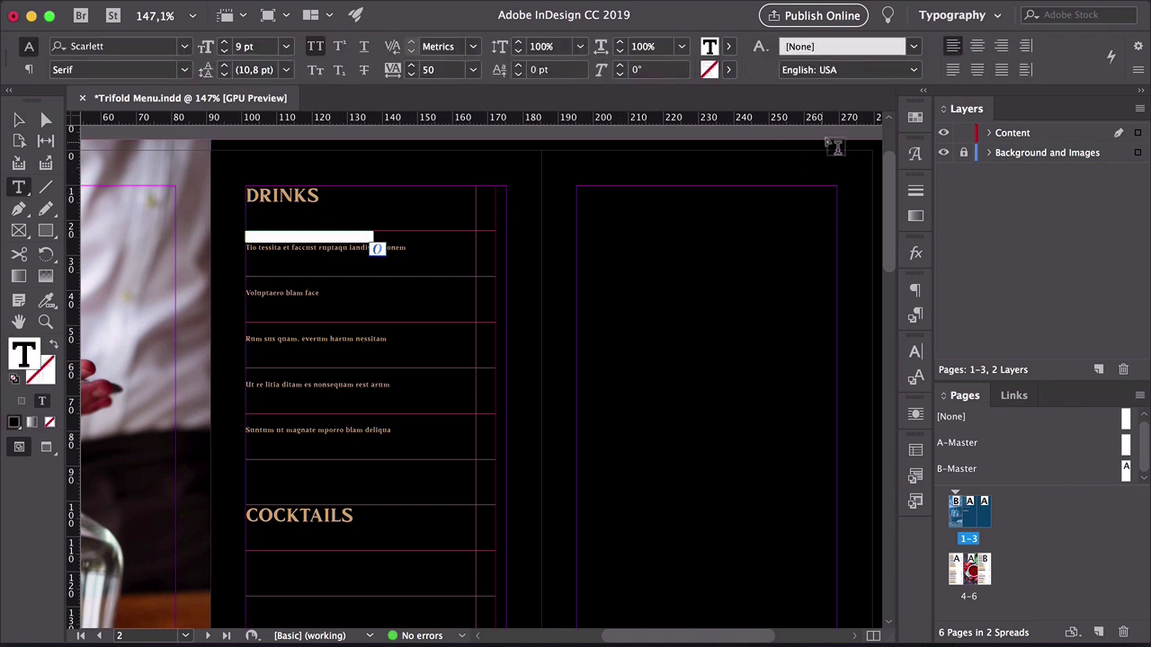
{"action": "left_click", "coordinate": [914, 119]}
{"action": "left_click", "coordinate": [787, 206]}
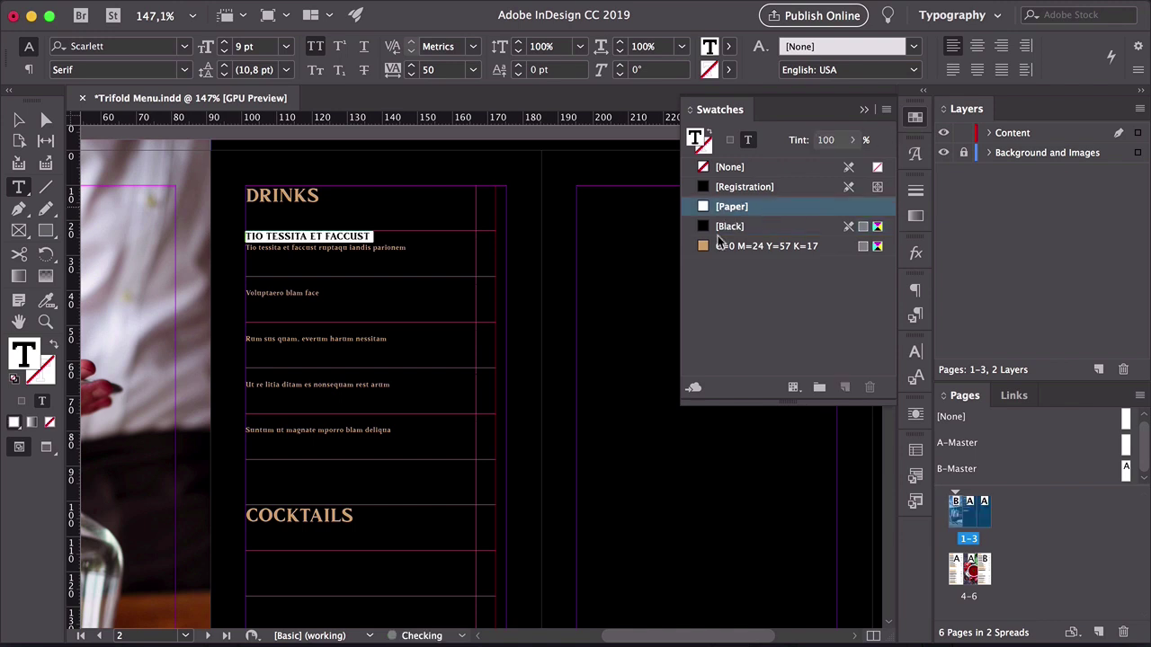
{"action": "left_click", "coordinate": [309, 236]}
{"action": "left_click", "coordinate": [483, 239]}
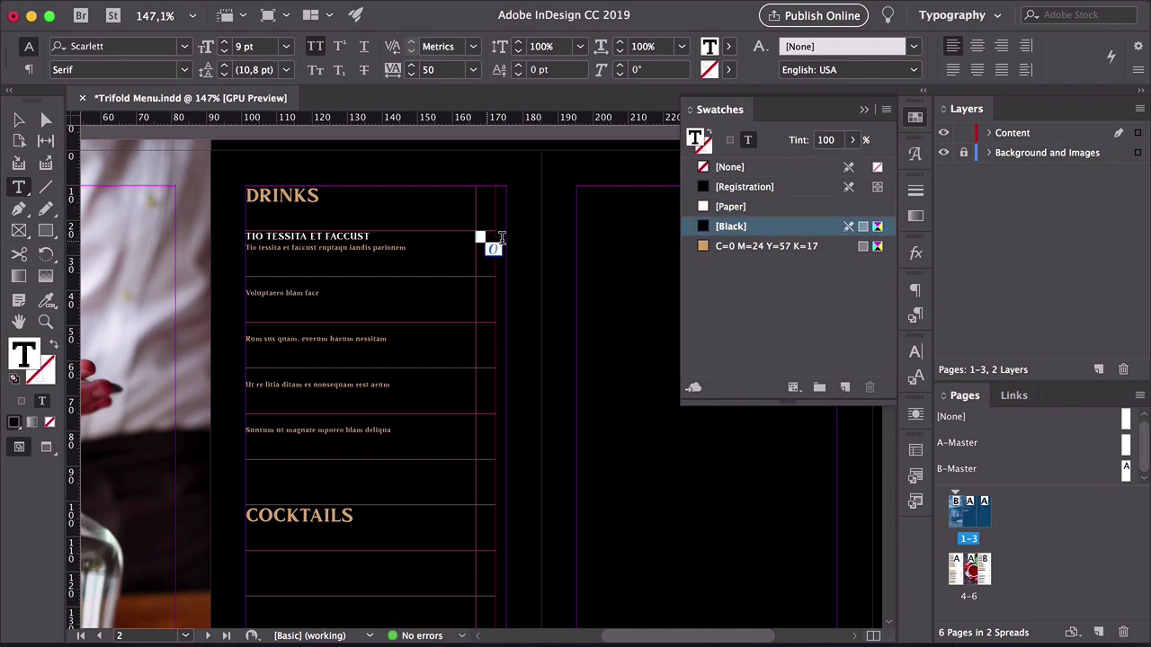
{"action": "key", "text": "Escape"}
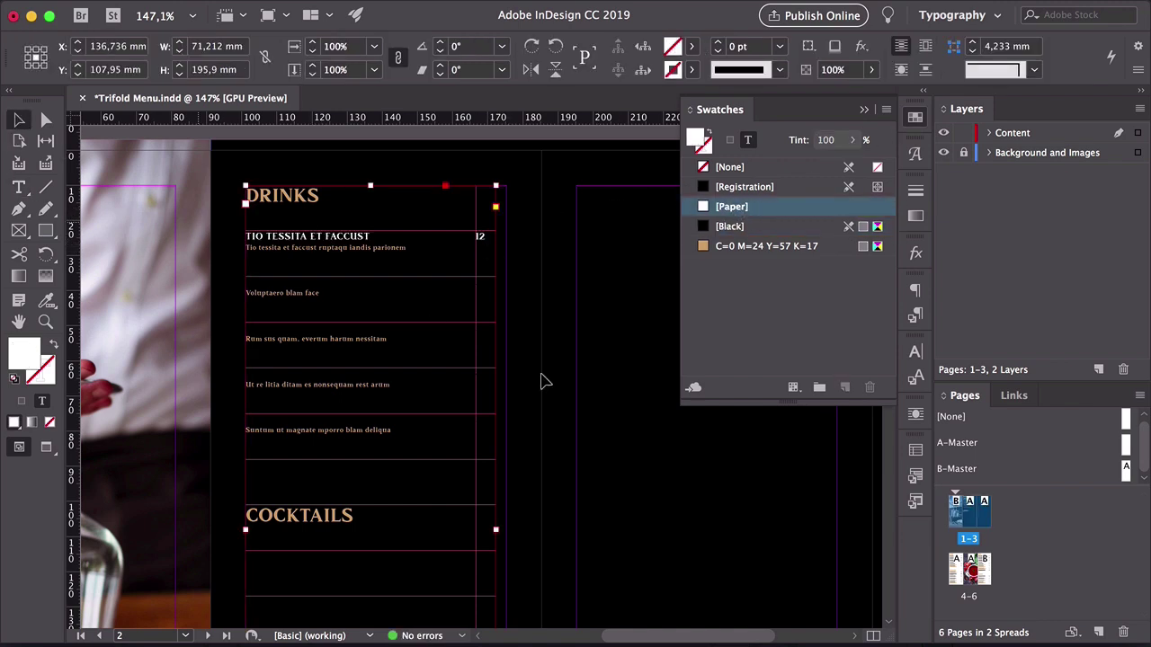
Apply [Paper] to the price column so prices 12, 20, 15, 8 and 10 show white
{"action": "key", "text": "t"}
{"action": "left_click", "coordinate": [483, 180]}
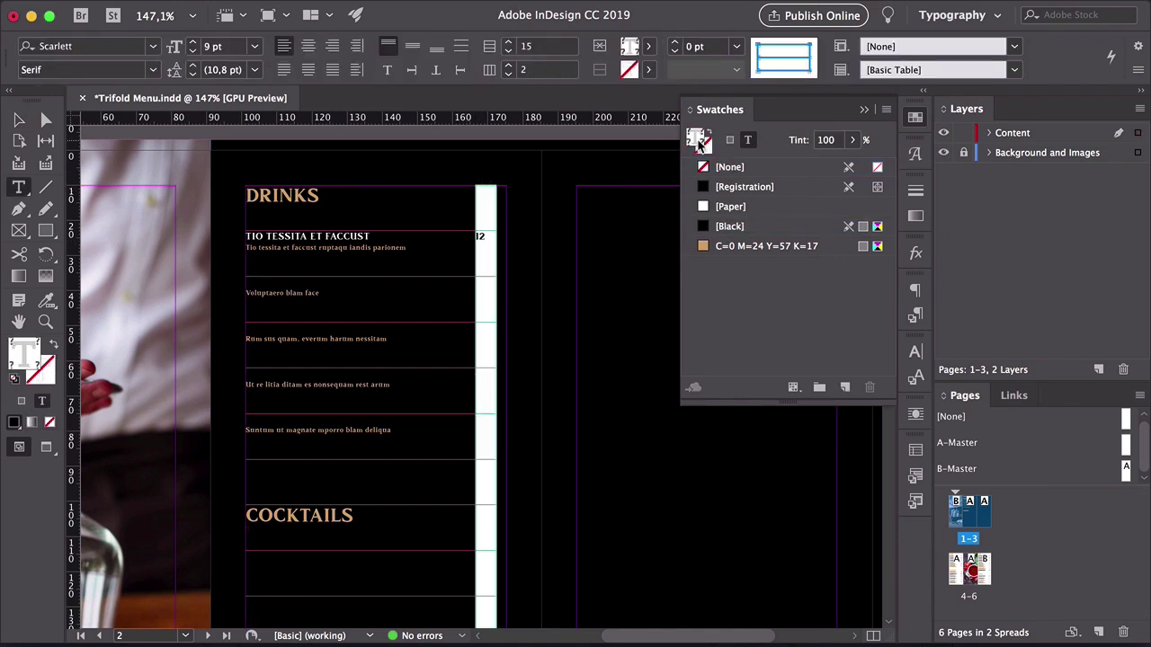
{"action": "left_click", "coordinate": [730, 207]}
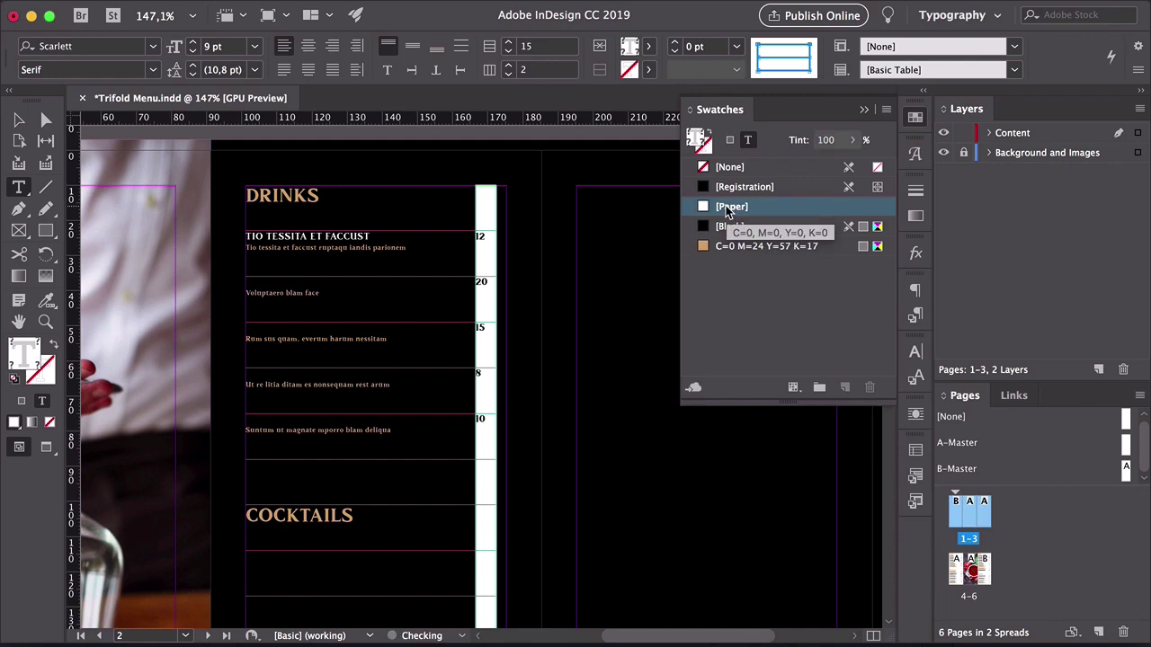
{"action": "left_click", "coordinate": [20, 120]}
{"action": "key", "text": "slash"}
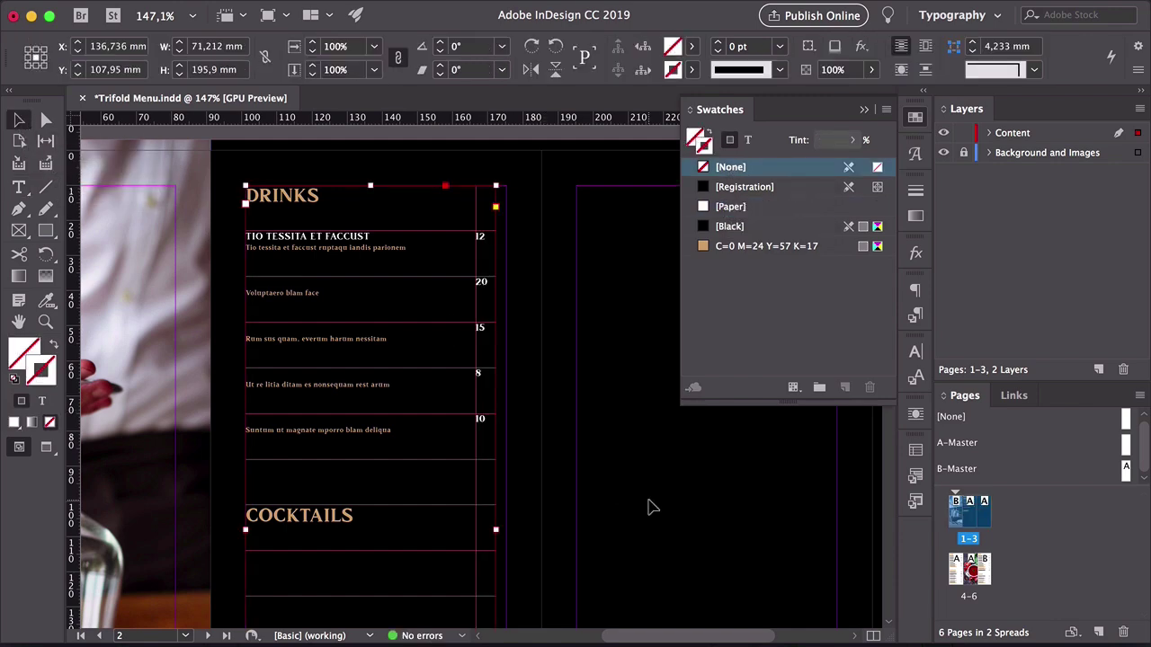
{"action": "scroll", "coordinate": [547, 495], "scroll_direction": "down", "scroll_amount": 3}
{"action": "scroll", "coordinate": [494, 324], "scroll_direction": "up", "scroll_amount": 3}
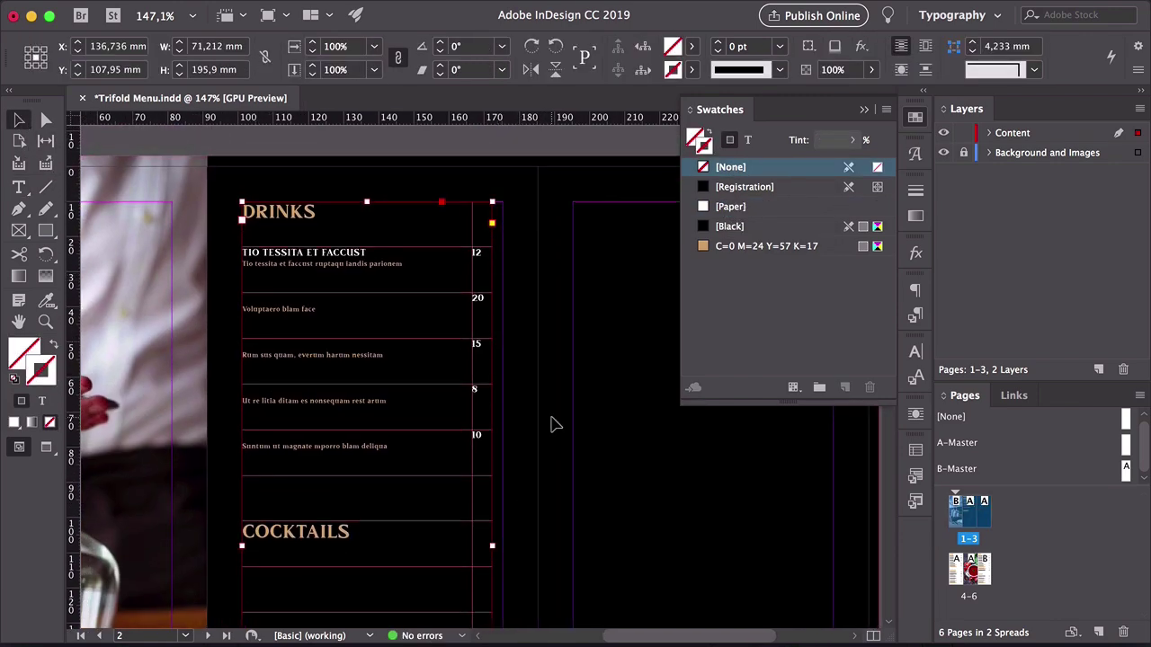
{"action": "left_click", "coordinate": [554, 424]}
{"action": "key", "text": "w"}
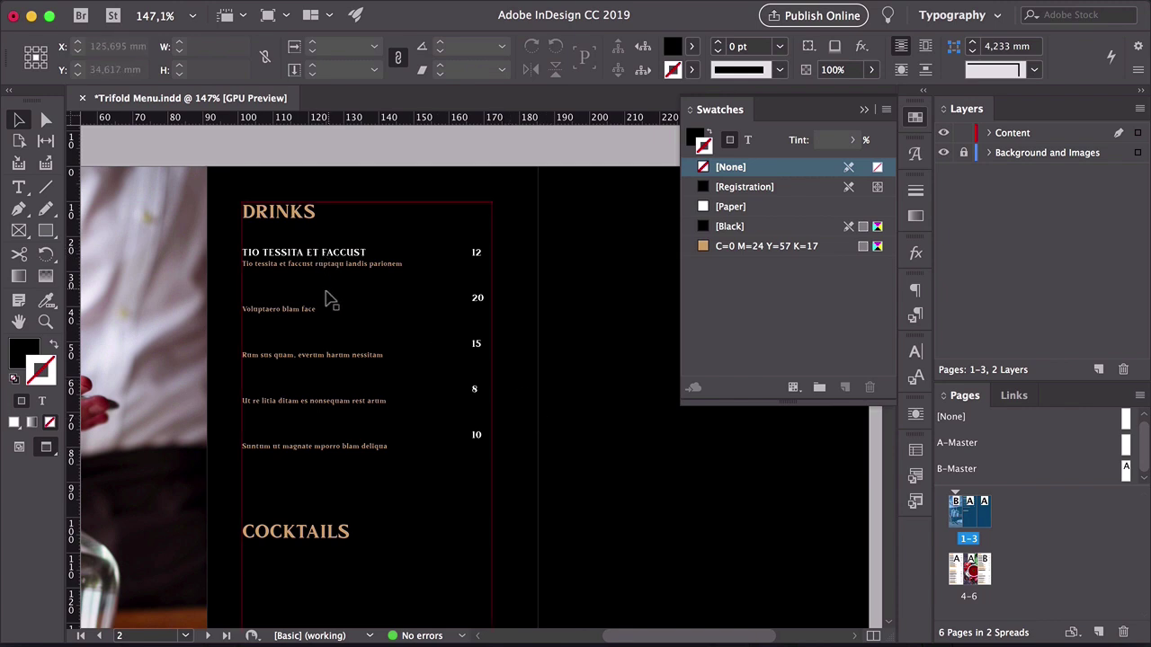
{"action": "double_click", "coordinate": [326, 261]}
{"action": "left_click_drag", "start_coordinate": [309, 250], "coordinate": [334, 256]}
Create a paragraph style named 'Menu Item – White' from the white item text
{"action": "left_click", "coordinate": [864, 110]}
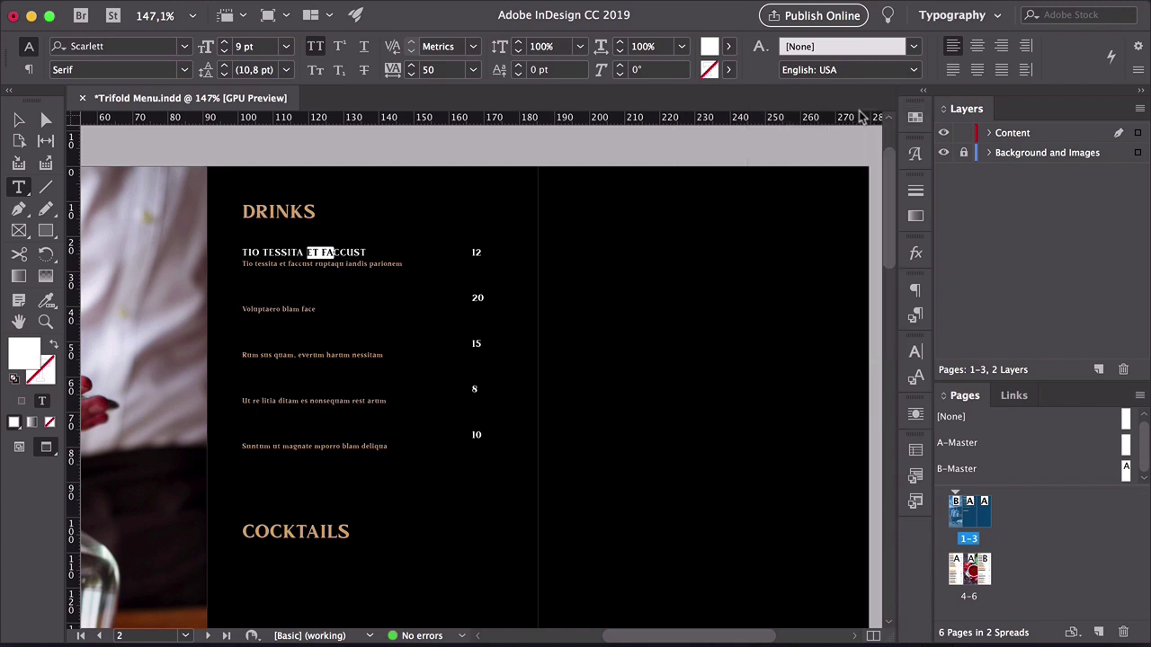
{"action": "left_click", "coordinate": [917, 318]}
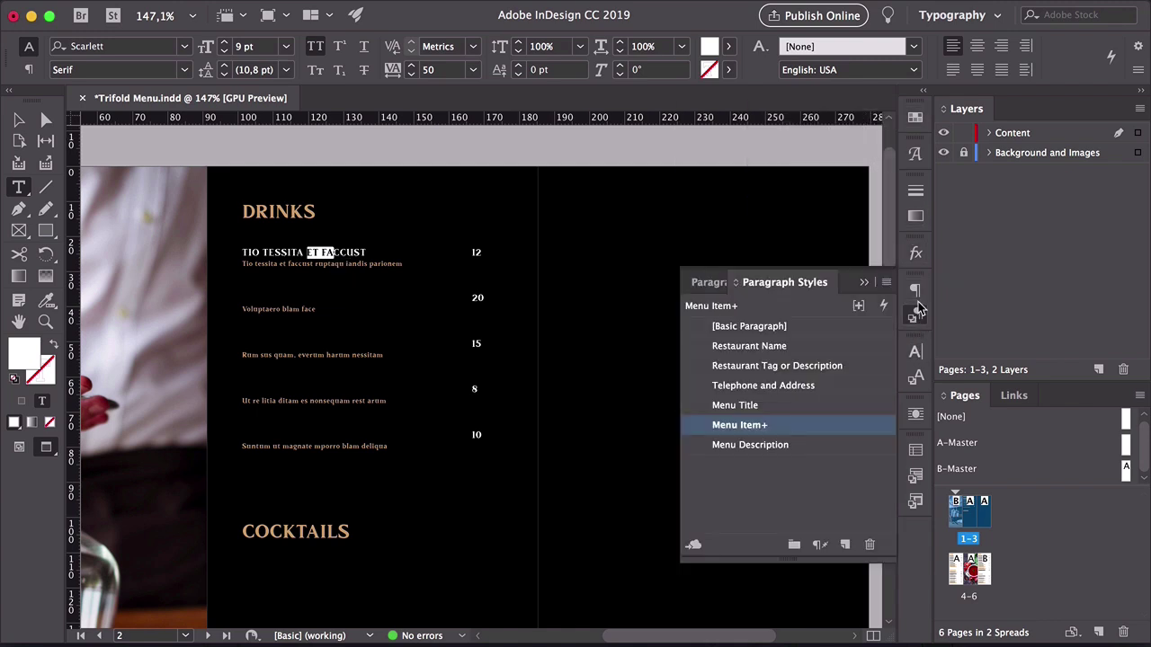
{"action": "left_click", "coordinate": [844, 546]}
{"action": "double_click", "coordinate": [761, 448]}
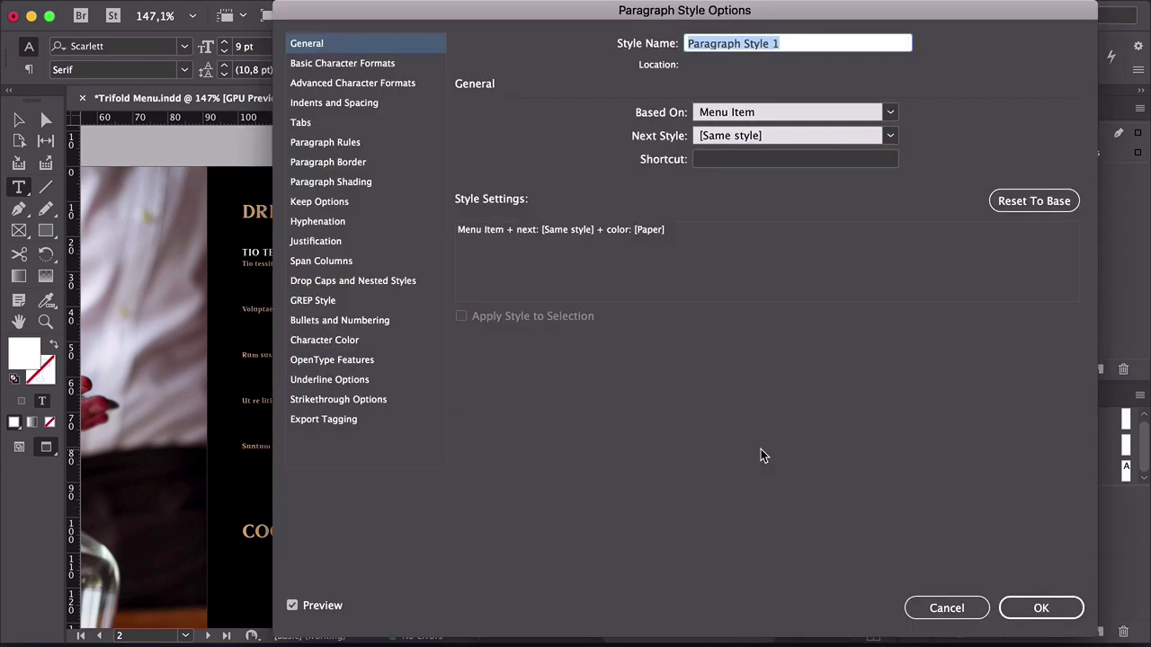
{"action": "type", "text": "Menu I"}
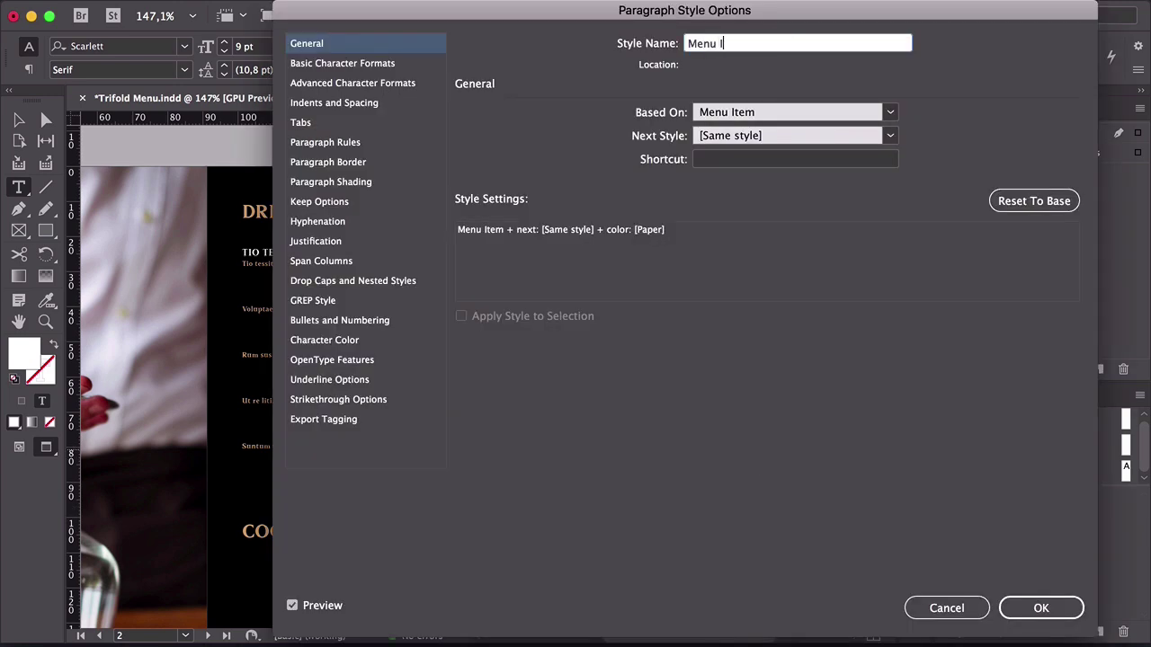
{"action": "type", "text": "tem – White"}
{"action": "key", "text": "Return"}
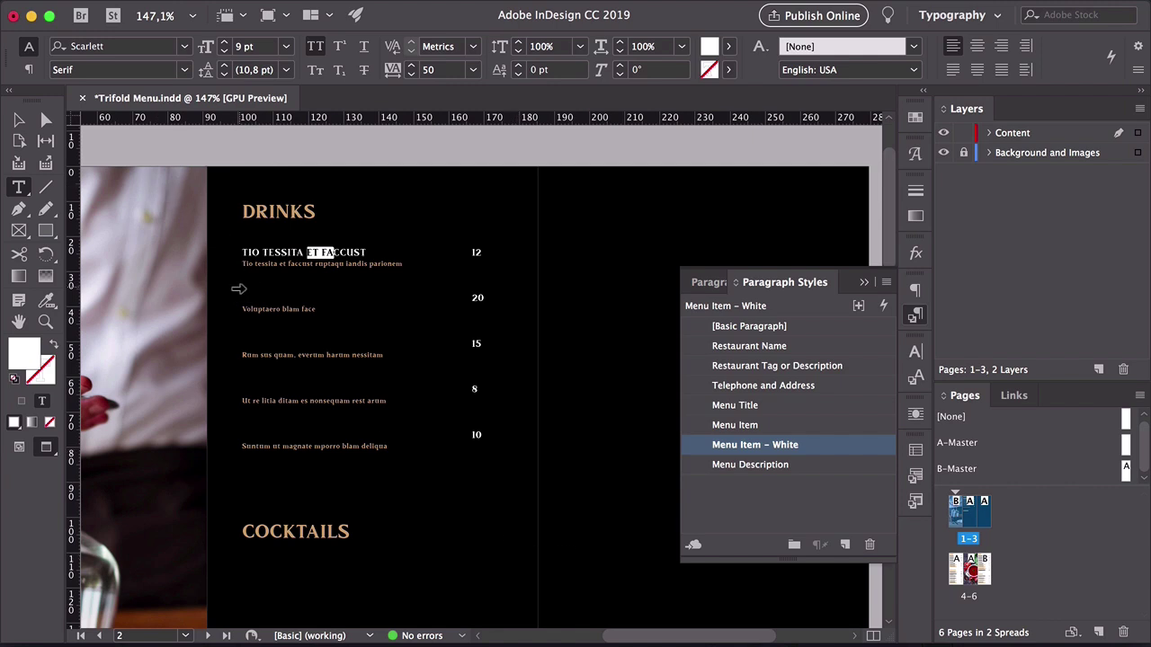
Apply Menu Item – White to the second through fifth Drinks item names
{"action": "left_click_drag", "start_coordinate": [241, 298], "coordinate": [387, 300]}
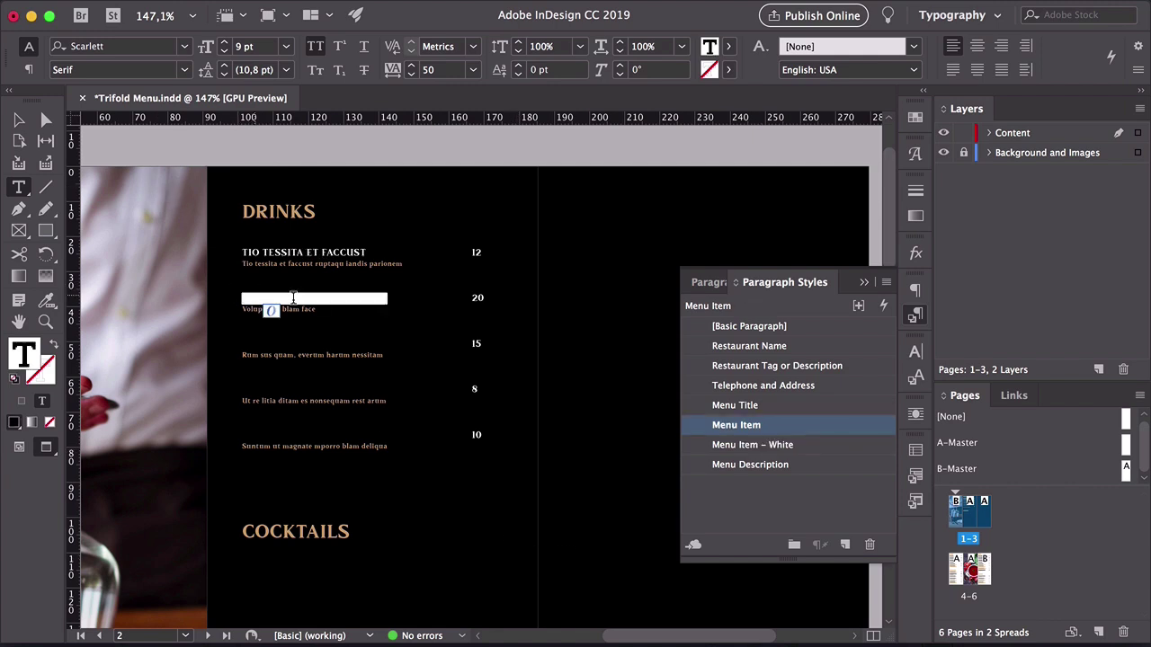
{"action": "left_click", "coordinate": [797, 445]}
{"action": "triple_click", "coordinate": [285, 344]}
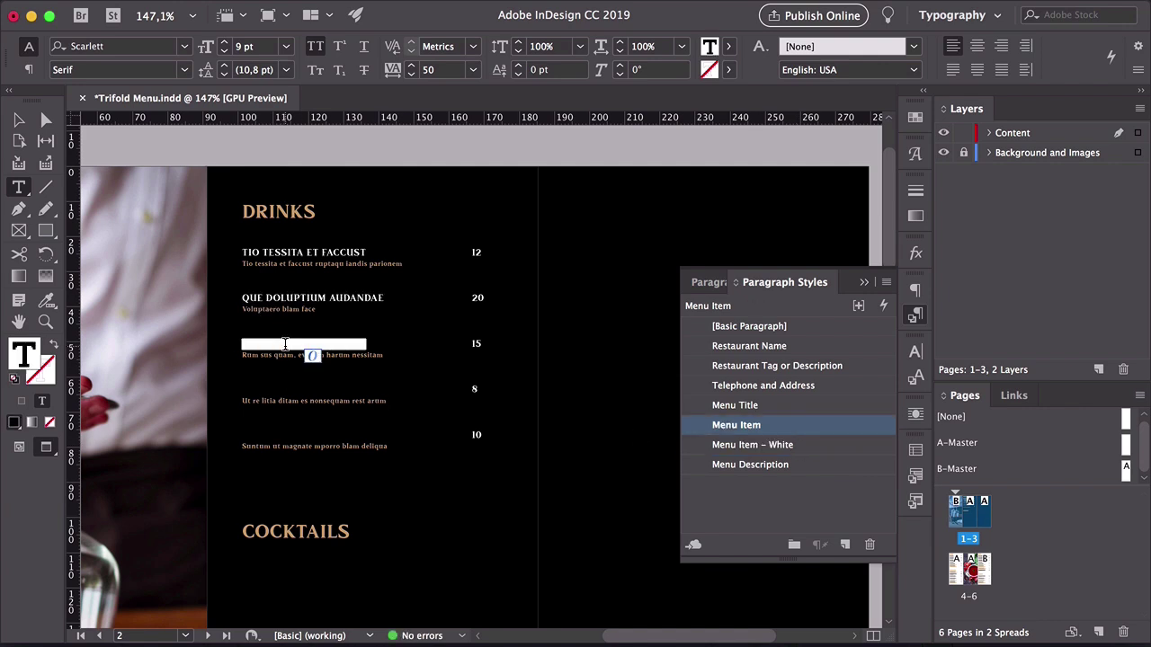
{"action": "left_click", "coordinate": [798, 446]}
{"action": "triple_click", "coordinate": [364, 391]}
{"action": "left_click", "coordinate": [799, 446]}
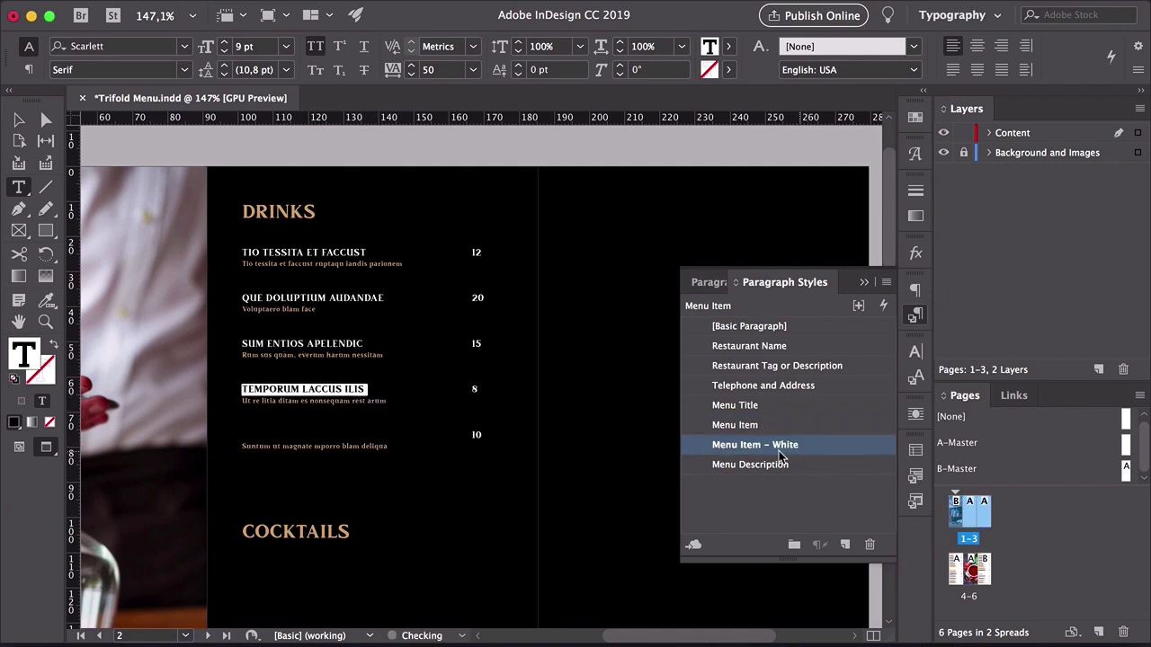
{"action": "triple_click", "coordinate": [339, 434]}
{"action": "left_click", "coordinate": [798, 445]}
{"action": "left_click", "coordinate": [19, 120]}
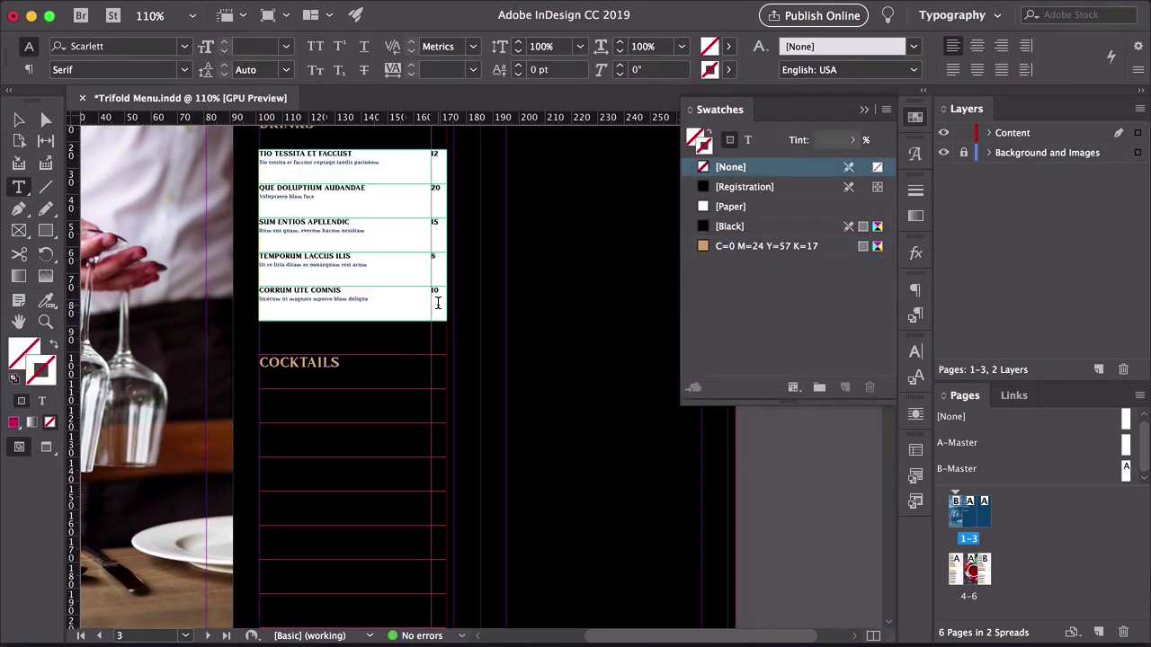
Copy the Drinks table rows and paste them into the Cocktails section
{"action": "left_click_drag", "start_coordinate": [368, 394], "coordinate": [438, 441]}
{"action": "key", "text": "cmd+v"}
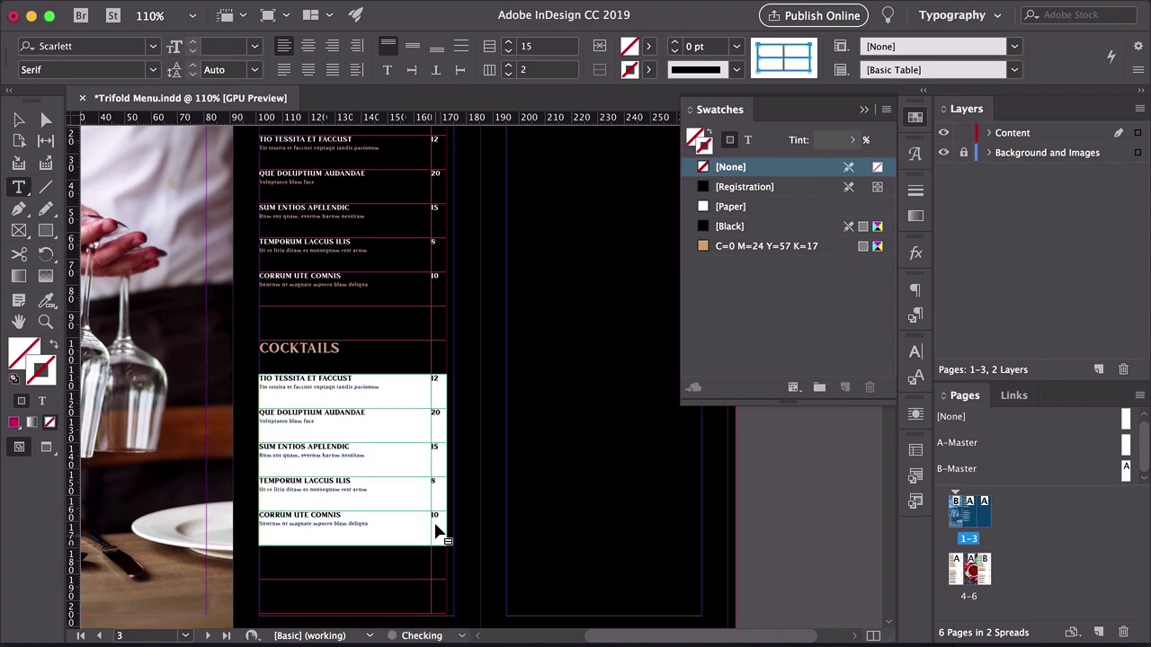
{"action": "scroll", "coordinate": [275, 212], "scroll_direction": "up", "scroll_amount": 2}
{"action": "left_click", "coordinate": [275, 212]}
{"action": "scroll", "coordinate": [375, 413], "scroll_direction": "down", "scroll_amount": 5}
{"action": "left_click_drag", "start_coordinate": [375, 414], "coordinate": [448, 401]}
{"action": "key", "text": "cmd+v"}
{"action": "key", "text": "Escape"}
{"action": "scroll", "coordinate": [381, 211], "scroll_direction": "up", "scroll_amount": 5}
{"action": "key", "text": "z"}
{"action": "key", "text": "t"}
{"action": "left_click", "coordinate": [438, 401]}
{"action": "key", "text": "Escape"}
{"action": "left_click", "coordinate": [527, 386]}
{"action": "key", "text": "z"}
{"action": "left_click_drag", "start_coordinate": [527, 386], "coordinate": [493, 353]}
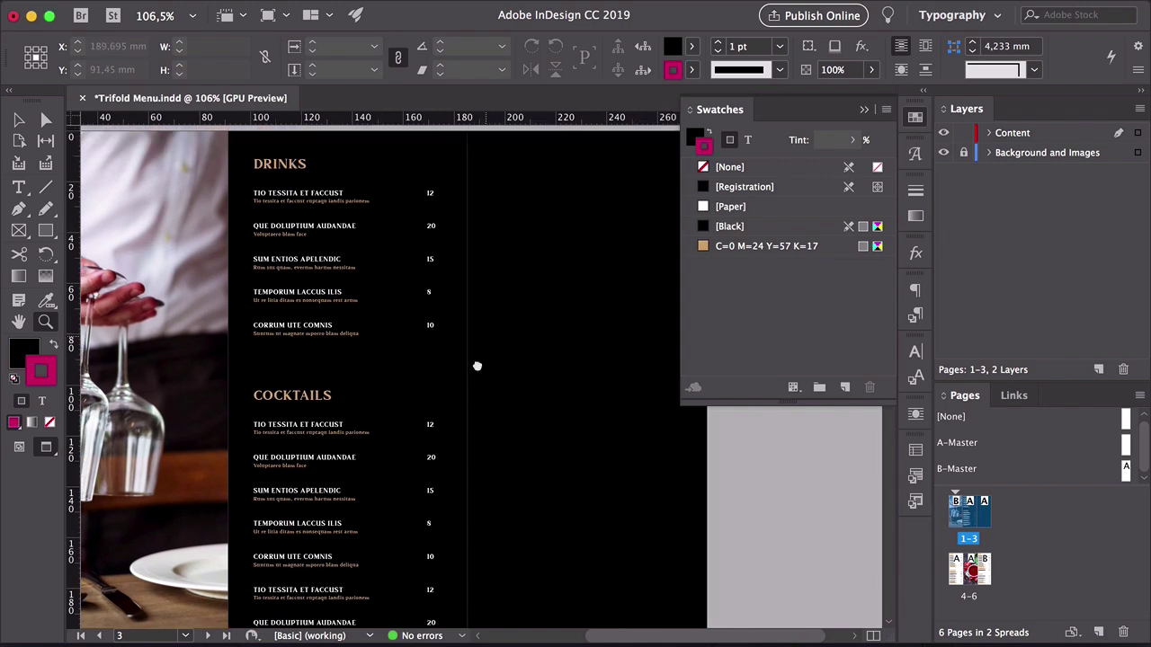
Apply Menu Item – White to the table's price column
{"action": "key", "text": "t"}
{"action": "left_click", "coordinate": [433, 151]}
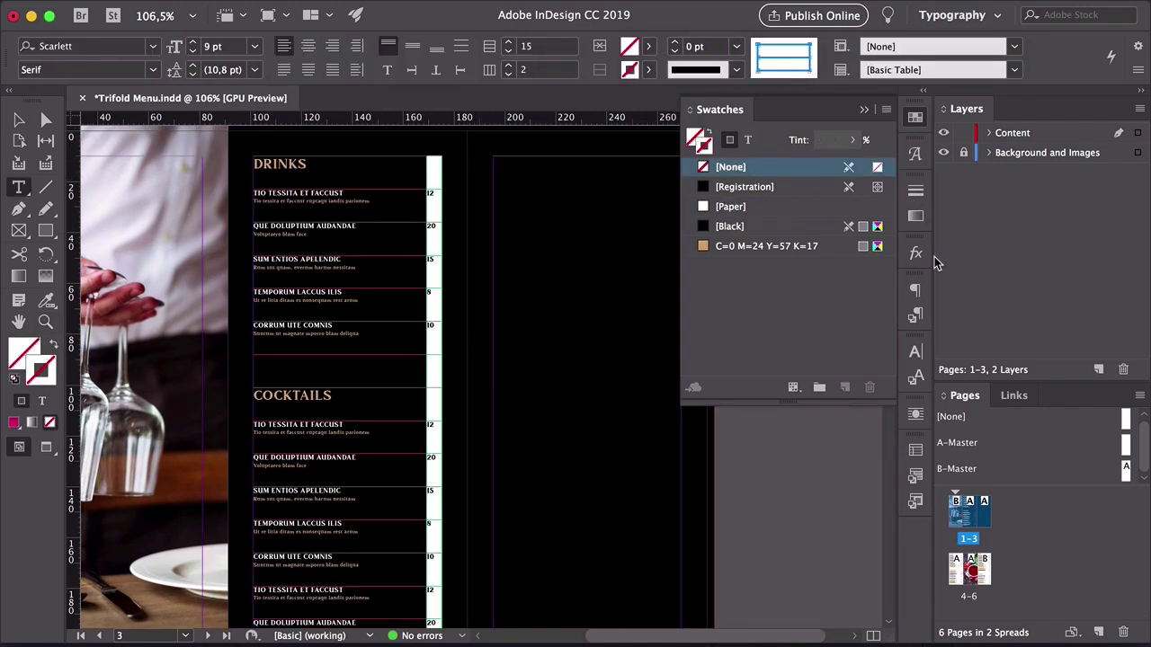
{"action": "left_click", "coordinate": [914, 315]}
{"action": "left_click", "coordinate": [792, 446]}
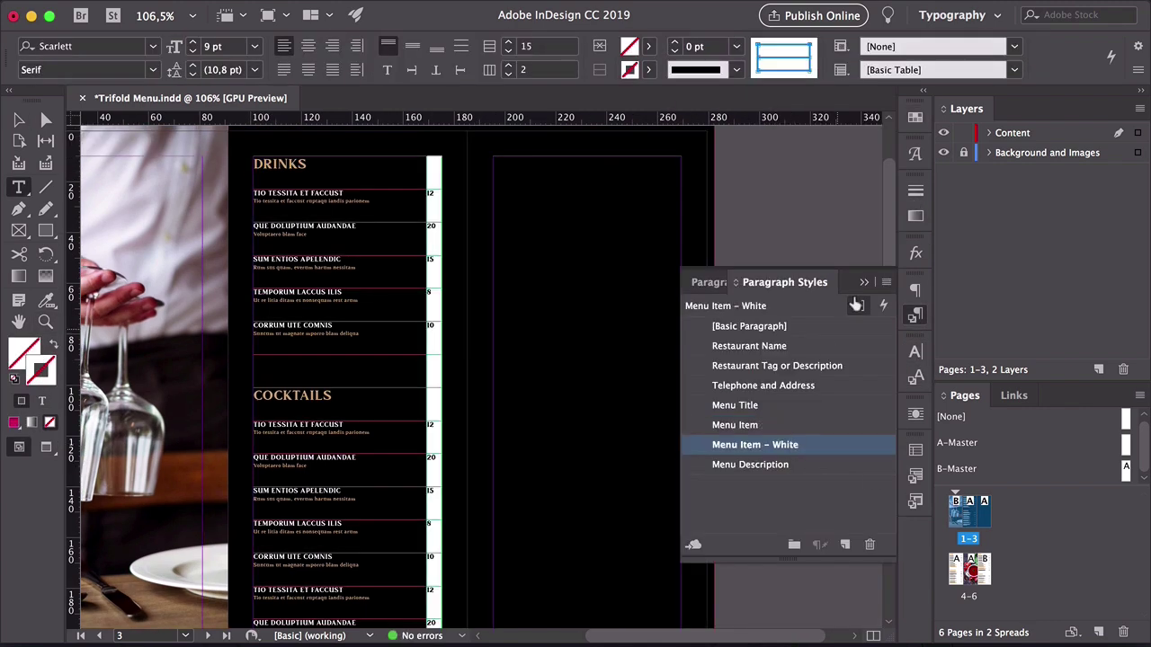
{"action": "left_click", "coordinate": [800, 284]}
{"action": "key", "text": "Escape"}
{"action": "left_click", "coordinate": [742, 259]}
{"action": "scroll", "coordinate": [638, 333], "scroll_direction": "down", "scroll_amount": 1}
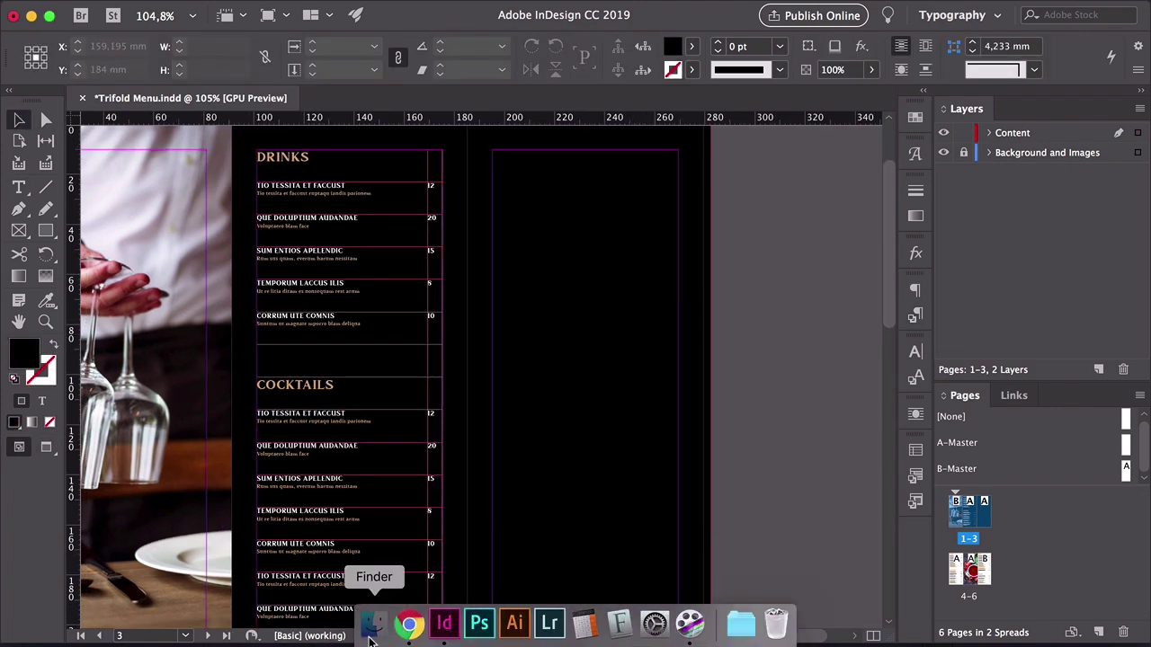
{"action": "left_click", "coordinate": [375, 624]}
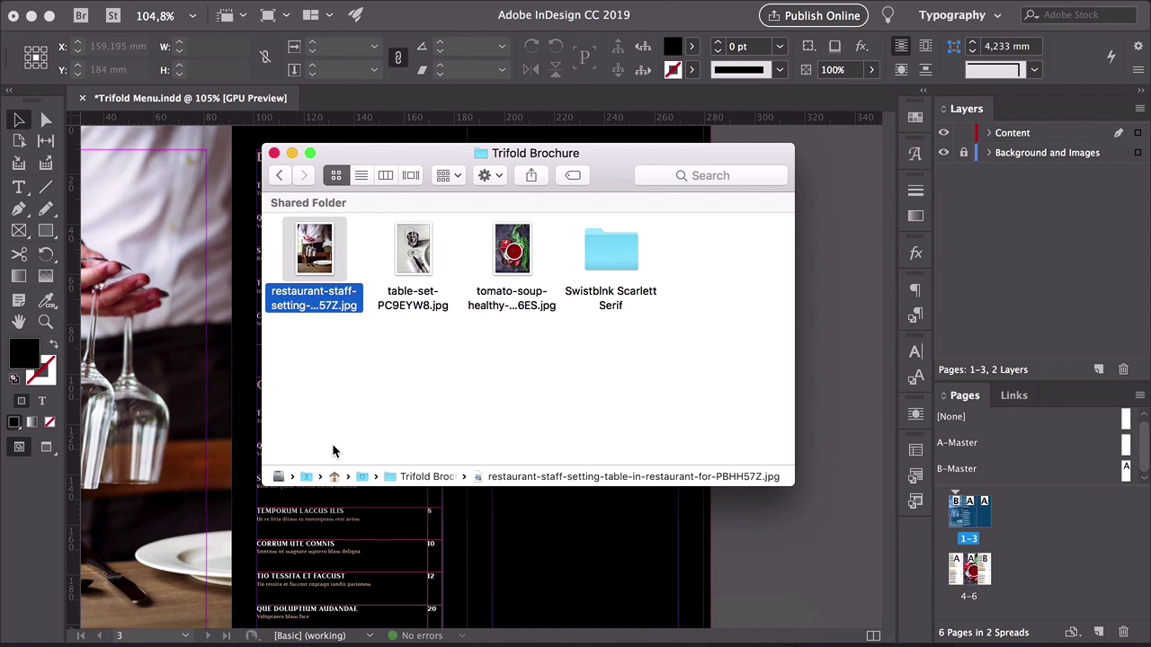
Place the table-set photo on the right panel and stretch its frame down to about 137 mm
{"action": "left_click_drag", "start_coordinate": [413, 250], "coordinate": [703, 501]}
{"action": "scroll", "coordinate": [719, 449], "scroll_direction": "down", "scroll_amount": 1}
{"action": "scroll", "coordinate": [719, 450], "scroll_direction": "right", "scroll_amount": 1}
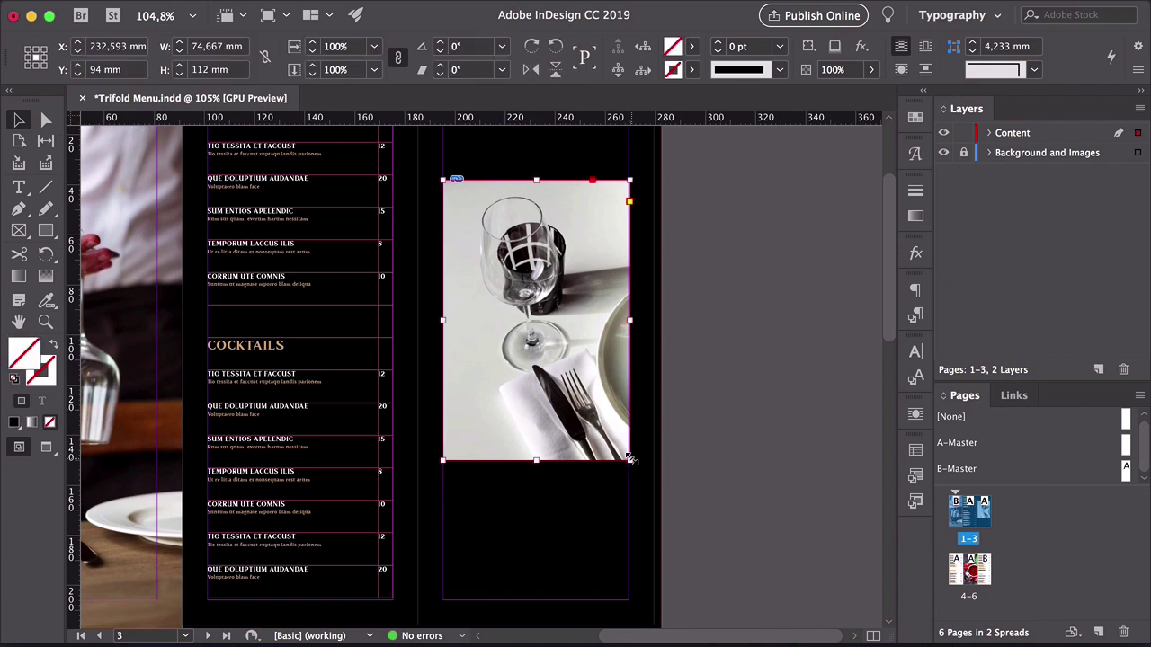
{"action": "left_click_drag", "start_coordinate": [535, 459], "coordinate": [543, 545]}
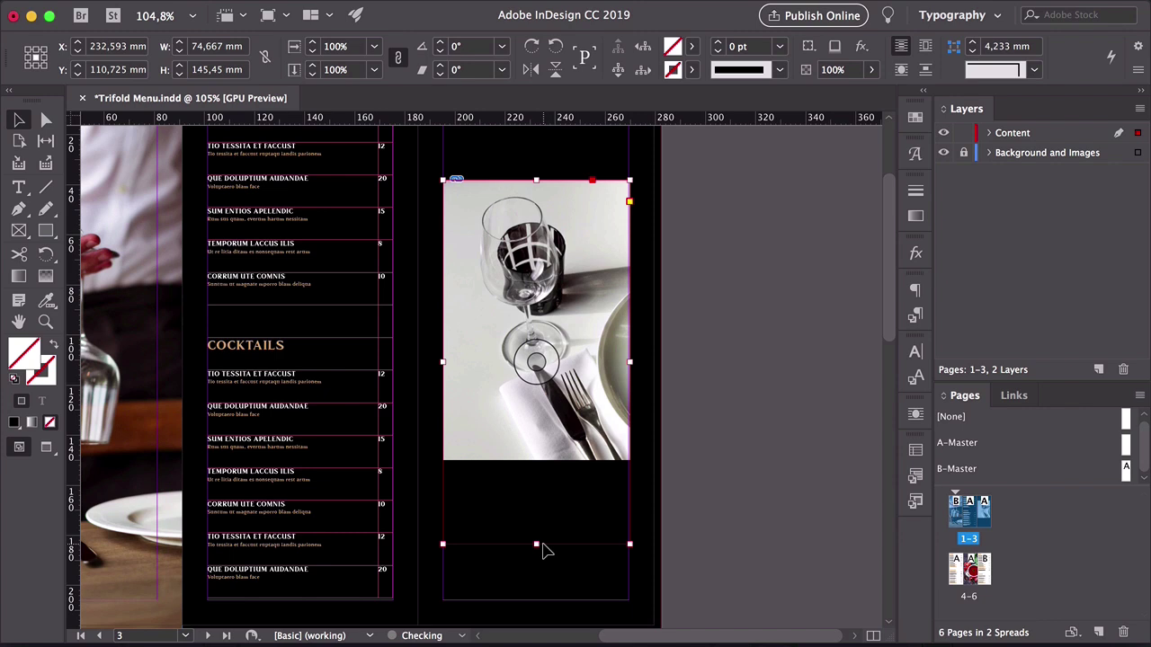
Scale the wine-glass photo to about 47% inside its frame and shift it left
{"action": "key", "text": "a"}
{"action": "left_click", "coordinate": [539, 457]}
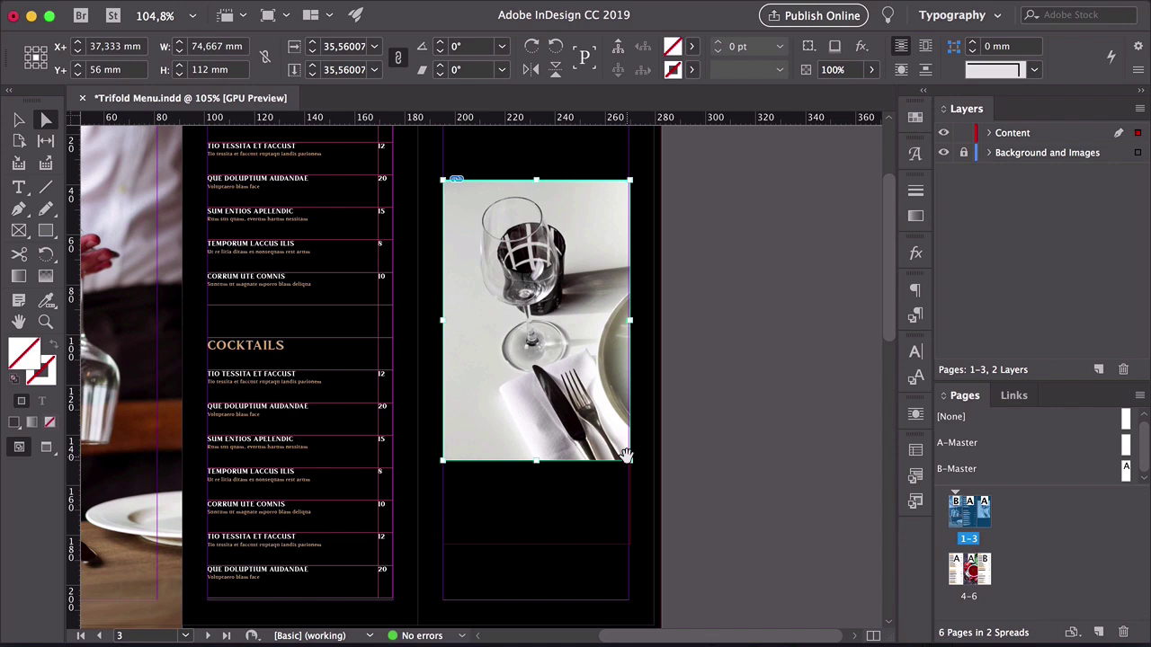
{"action": "left_click_drag", "start_coordinate": [627, 456], "coordinate": [683, 472]}
{"action": "left_click_drag", "start_coordinate": [598, 407], "coordinate": [580, 407]}
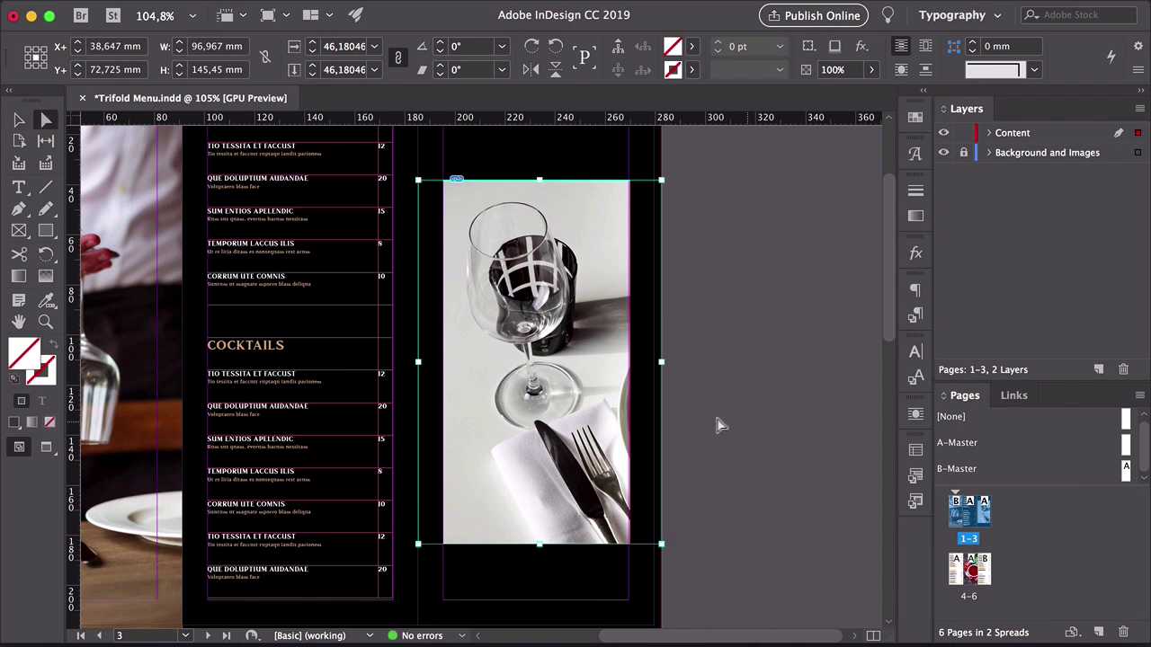
{"action": "left_click_drag", "start_coordinate": [424, 180], "coordinate": [428, 174]}
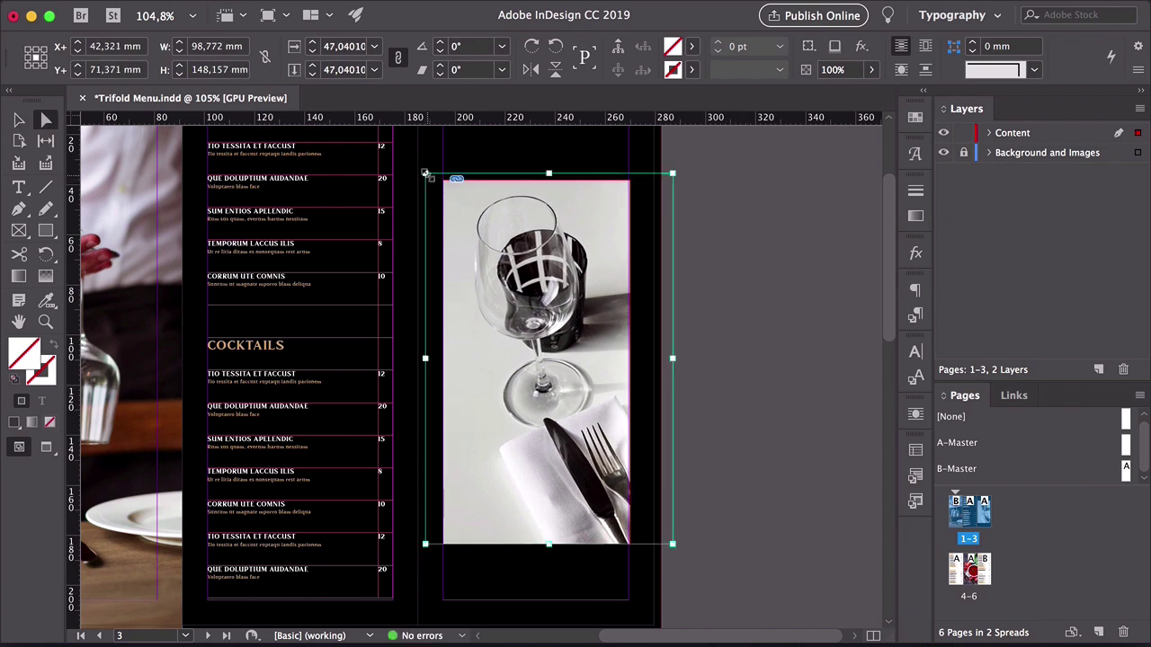
Deselect the photo, then select the whole wine-glass image frame with the Selection tool
{"action": "left_click", "coordinate": [745, 278]}
{"action": "scroll", "coordinate": [746, 278], "scroll_direction": "up", "scroll_amount": 1}
{"action": "left_click", "coordinate": [540, 259]}
{"action": "left_click", "coordinate": [704, 265]}
{"action": "key", "text": "v"}
{"action": "left_click", "coordinate": [535, 383]}
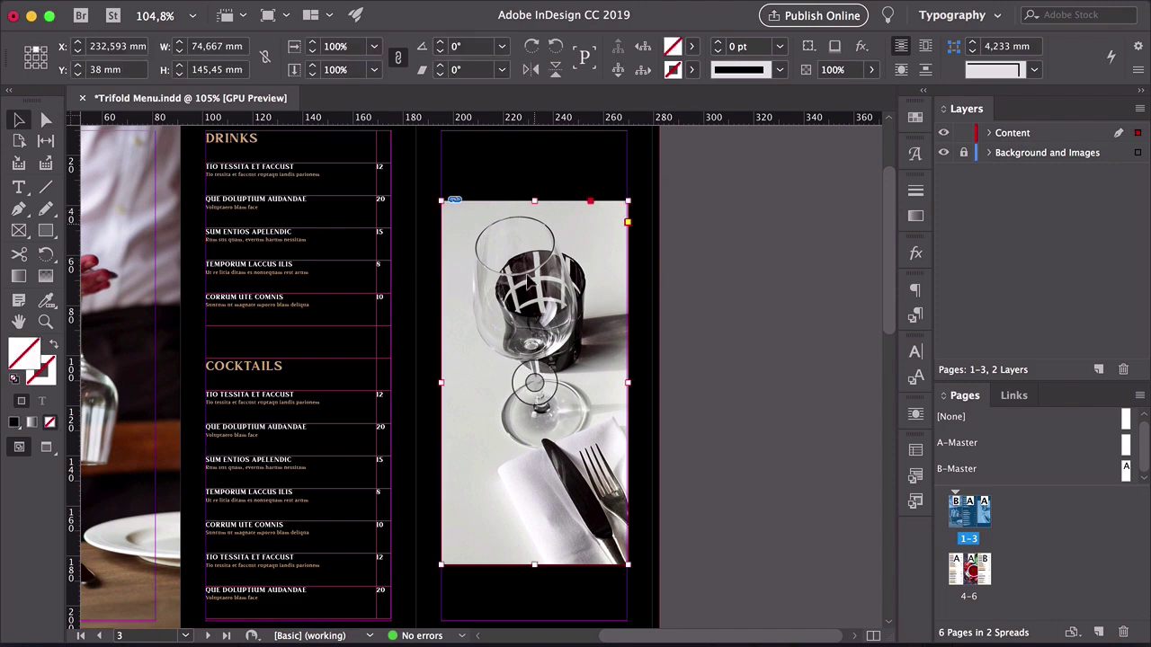
{"action": "left_click_drag", "start_coordinate": [746, 445], "coordinate": [743, 369]}
{"action": "scroll", "coordinate": [743, 370], "scroll_direction": "up", "scroll_amount": 5}
Draw a text frame above the photo, type 3030 and apply the Restaurant Name style
{"action": "key", "text": "t"}
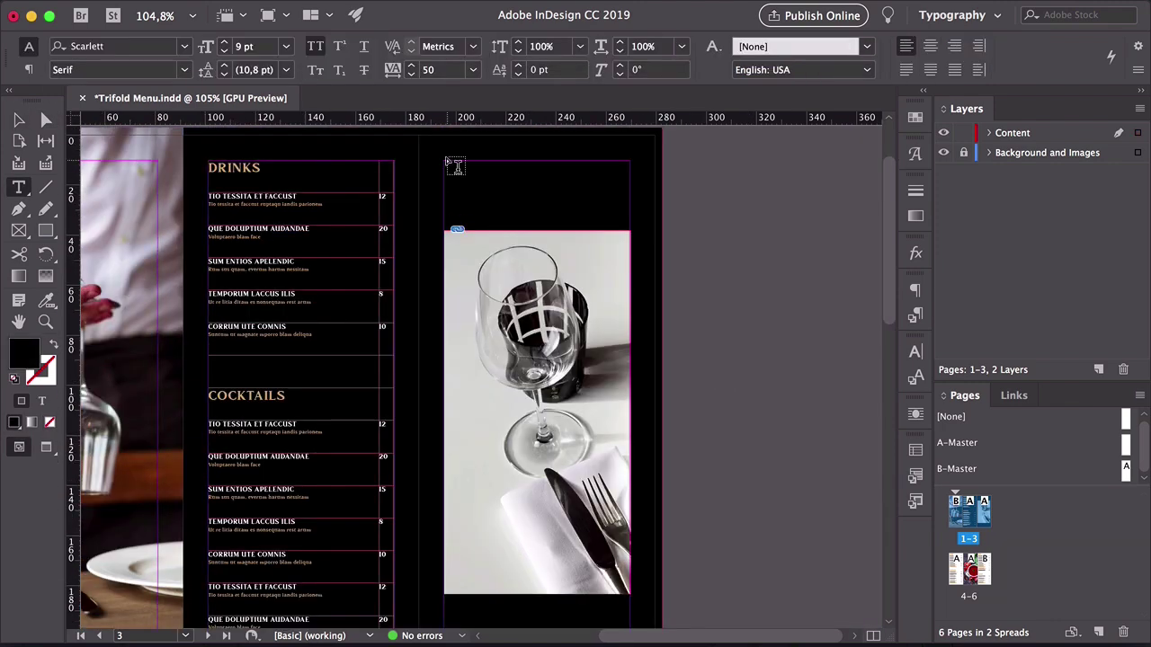
{"action": "left_click_drag", "start_coordinate": [447, 164], "coordinate": [632, 221]}
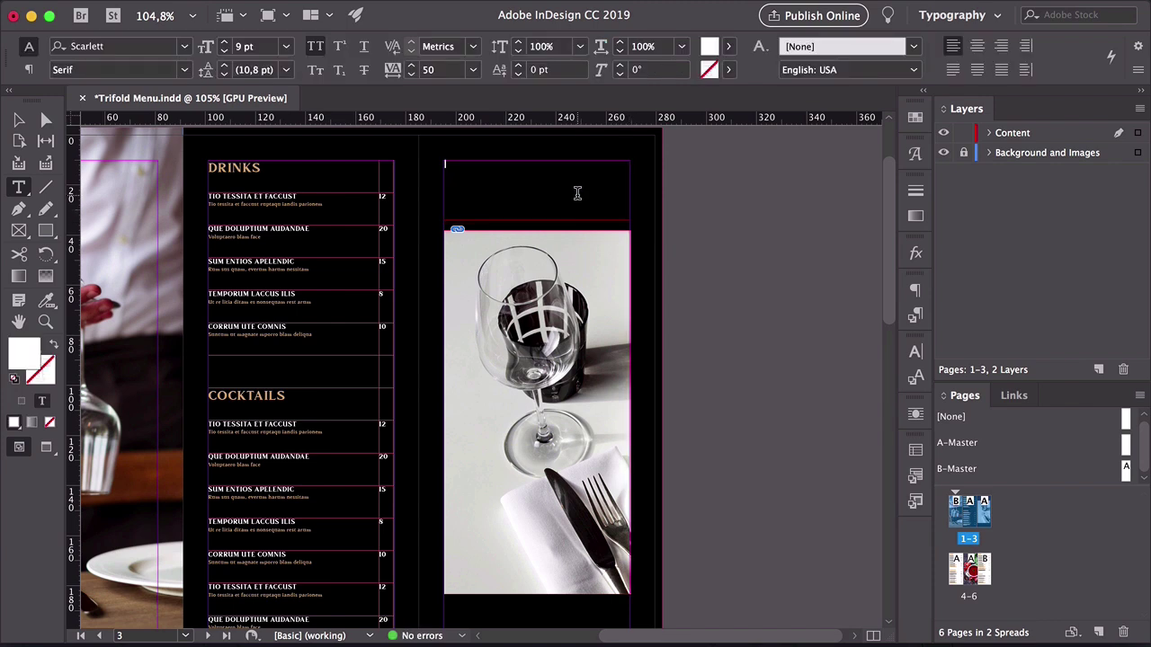
{"action": "type", "text": "3030"}
{"action": "key", "text": "Escape"}
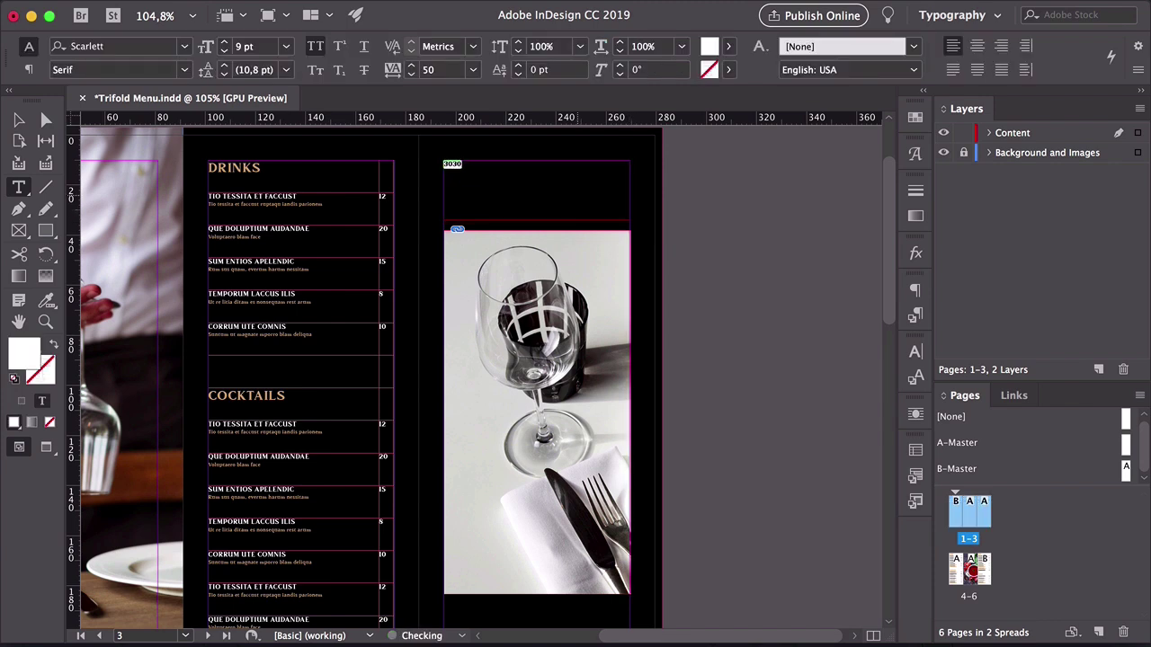
{"action": "left_click", "coordinate": [916, 317]}
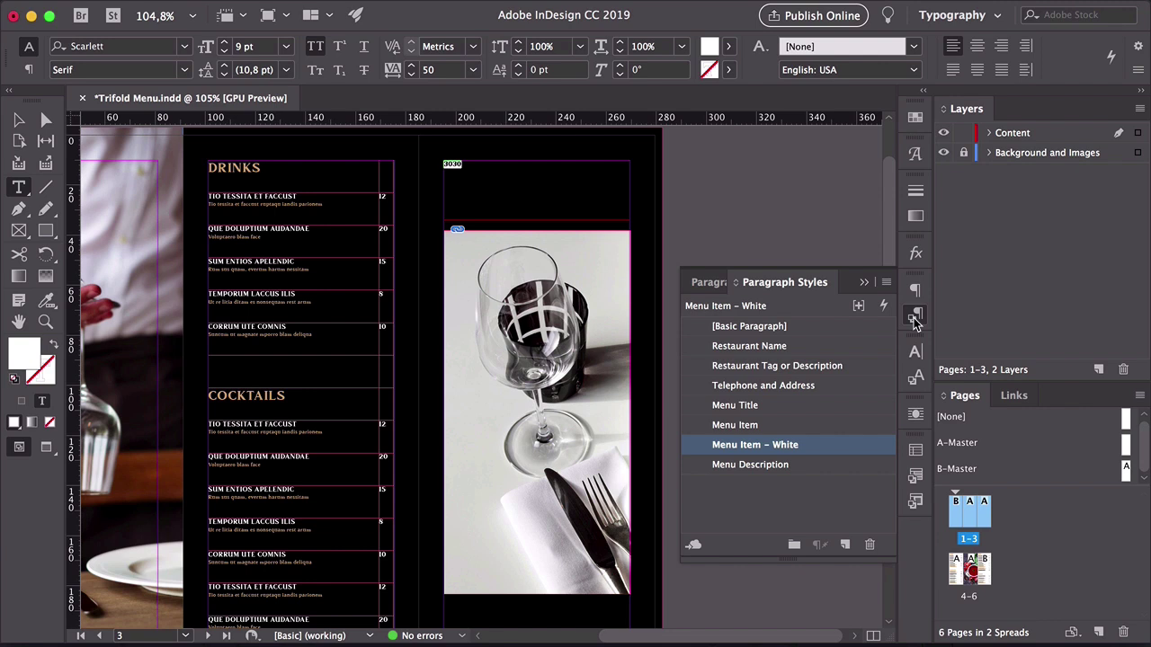
{"action": "left_click", "coordinate": [787, 346]}
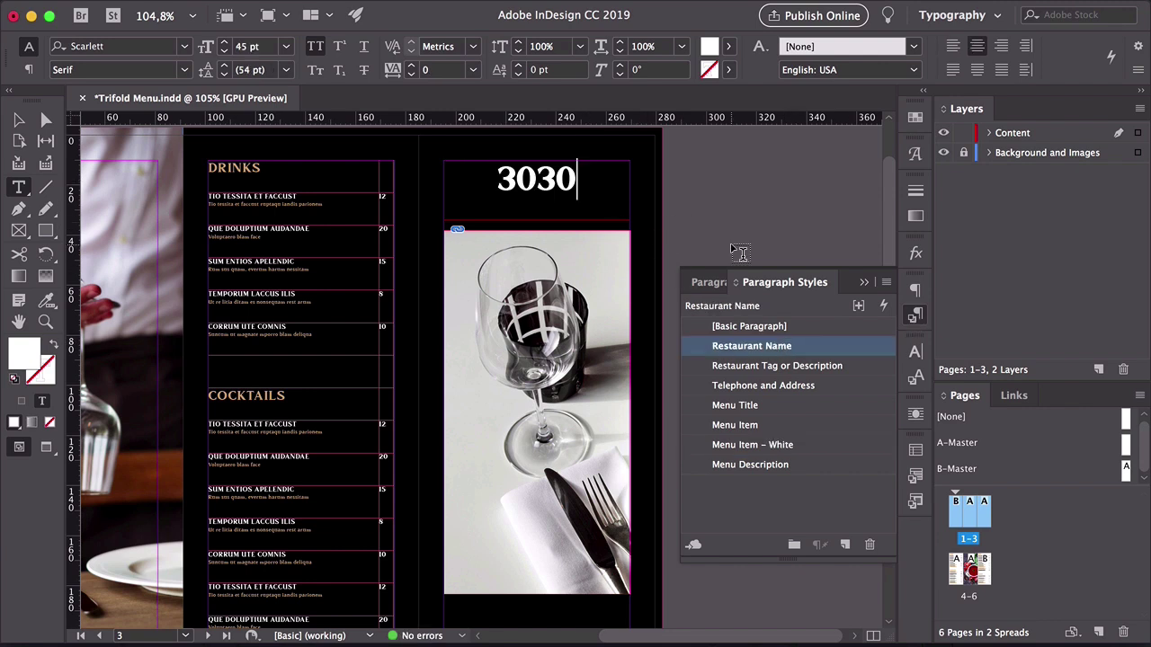
Add a KITCHEN & BAR line in the Restaurant Tag or Description style
{"action": "left_click", "coordinate": [775, 367]}
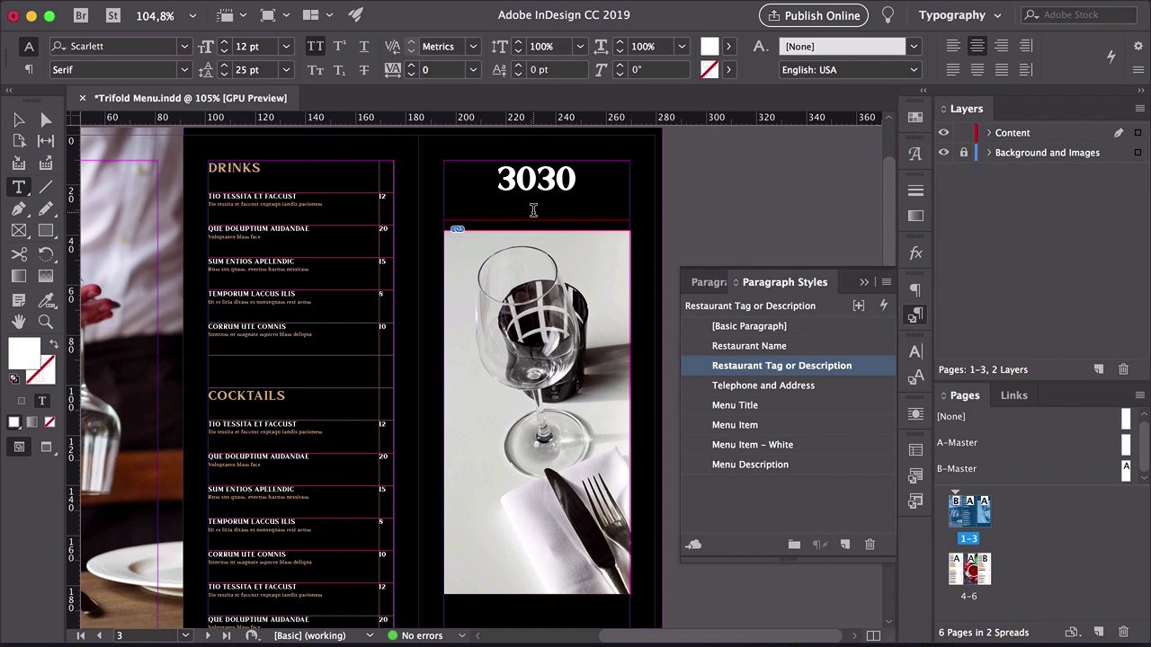
{"action": "type", "text": "KITCHEN & BAR"}
{"action": "key", "text": "Escape"}
Preview the header without guides, then open the Restaurant Tag or Description style options
{"action": "left_click", "coordinate": [850, 220]}
{"action": "key", "text": "w"}
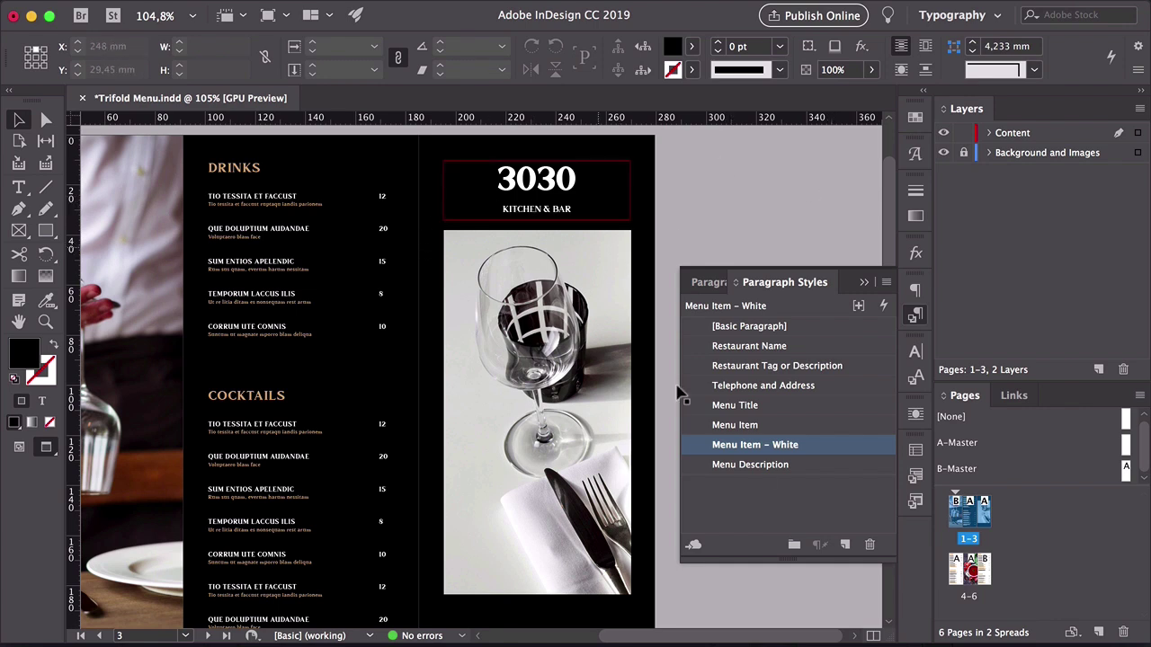
{"action": "left_click", "coordinate": [554, 208]}
{"action": "double_click", "coordinate": [554, 208]}
{"action": "key", "text": "Escape"}
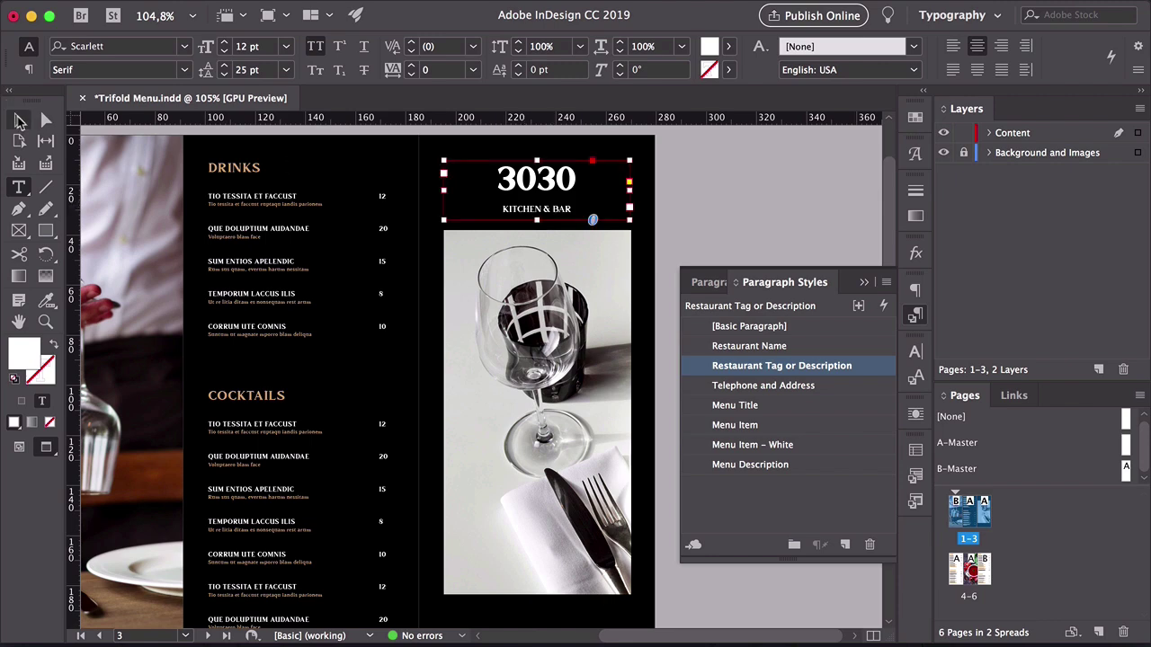
{"action": "double_click", "coordinate": [805, 367]}
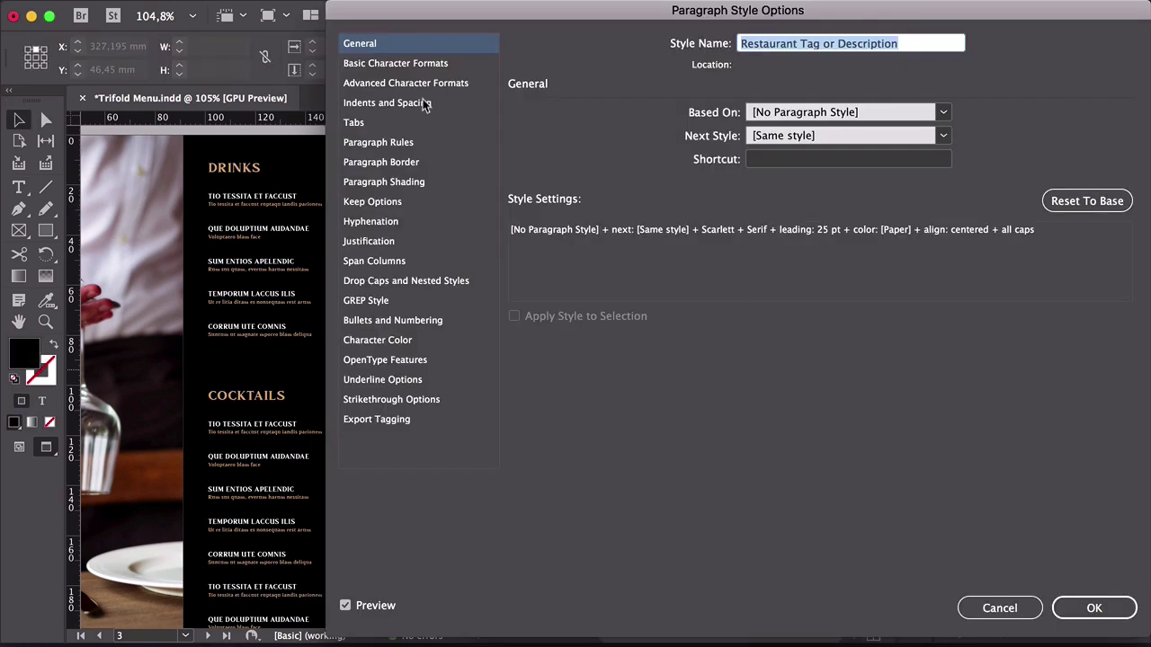
Set the Restaurant Tag or Description style's tracking to 200 in Basic Character Formats
{"action": "left_click", "coordinate": [418, 63]}
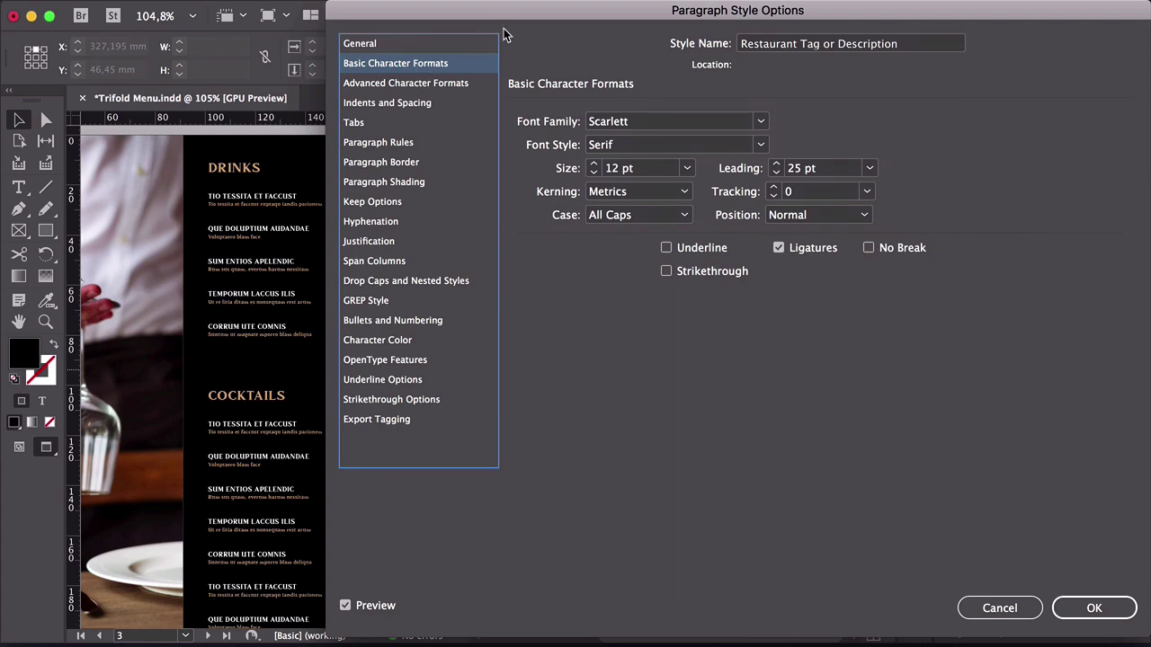
{"action": "left_click_drag", "start_coordinate": [540, 20], "coordinate": [424, 274]}
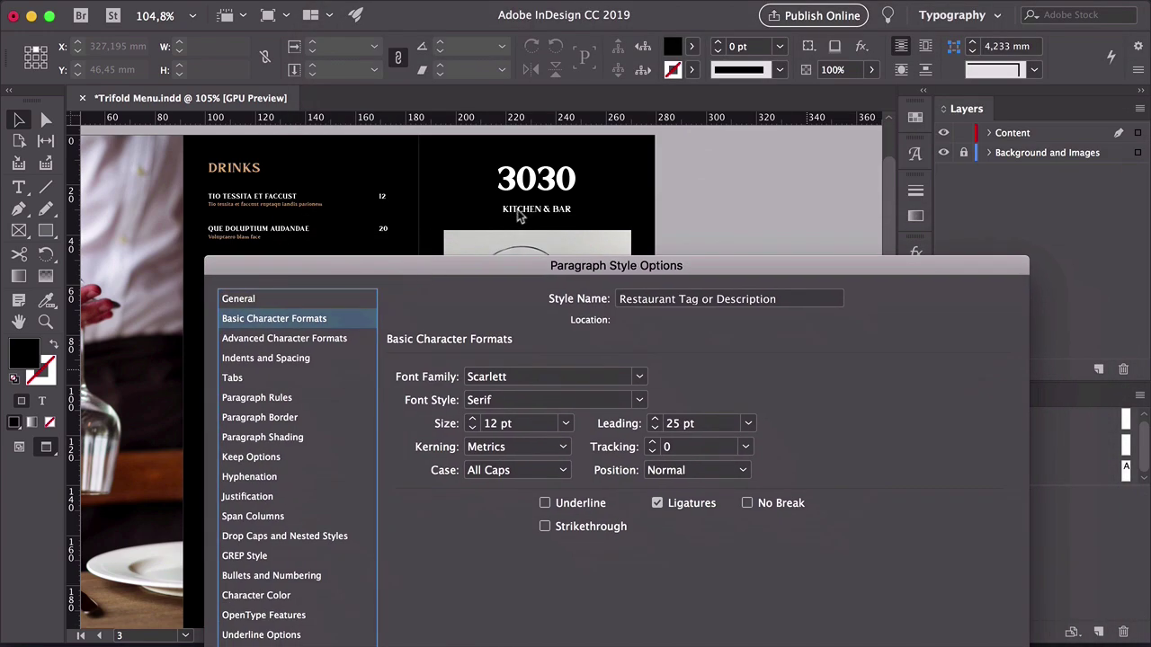
{"action": "left_click", "coordinate": [693, 447]}
{"action": "left_click", "coordinate": [746, 447]}
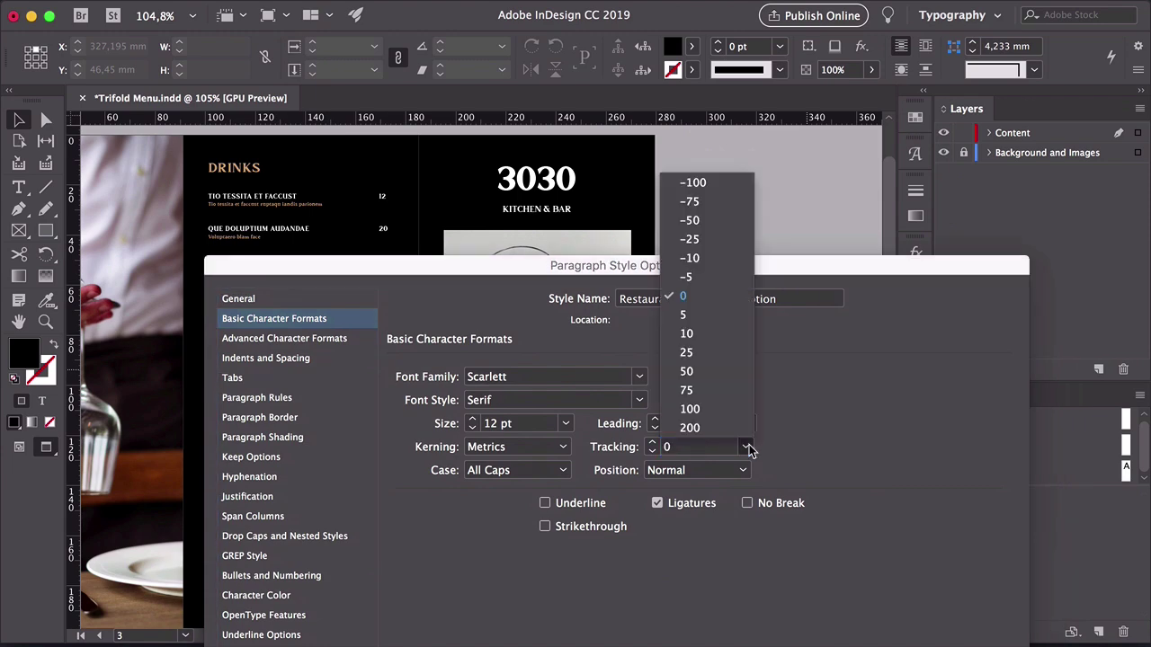
{"action": "left_click", "coordinate": [690, 428]}
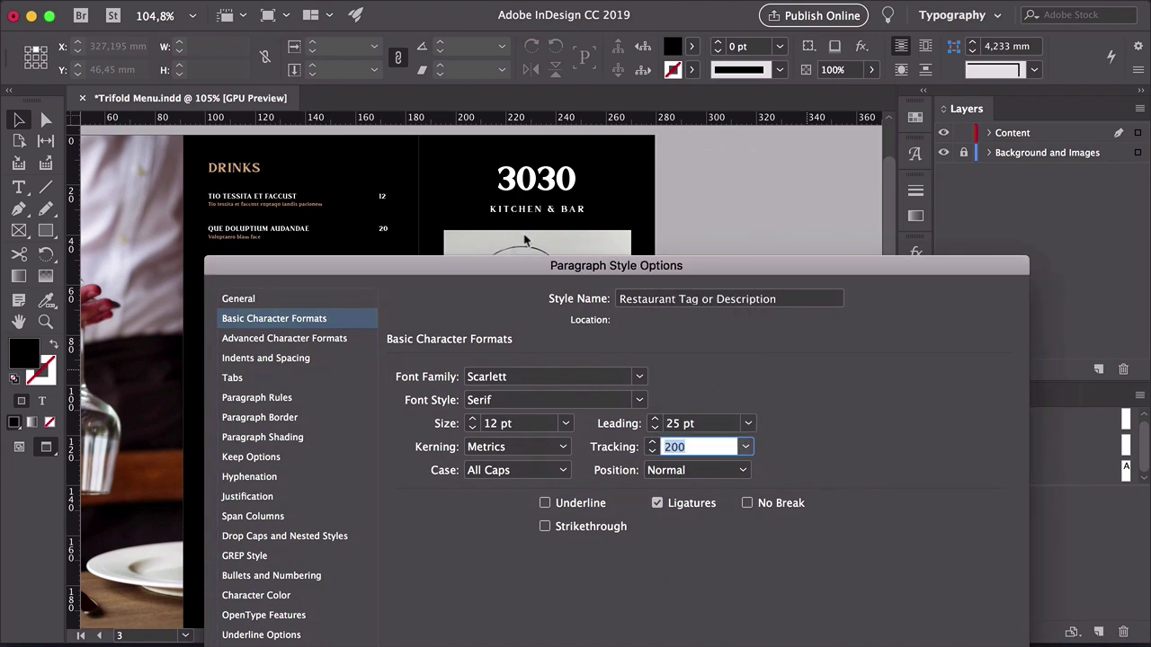
{"action": "left_click_drag", "start_coordinate": [609, 265], "coordinate": [584, 5]}
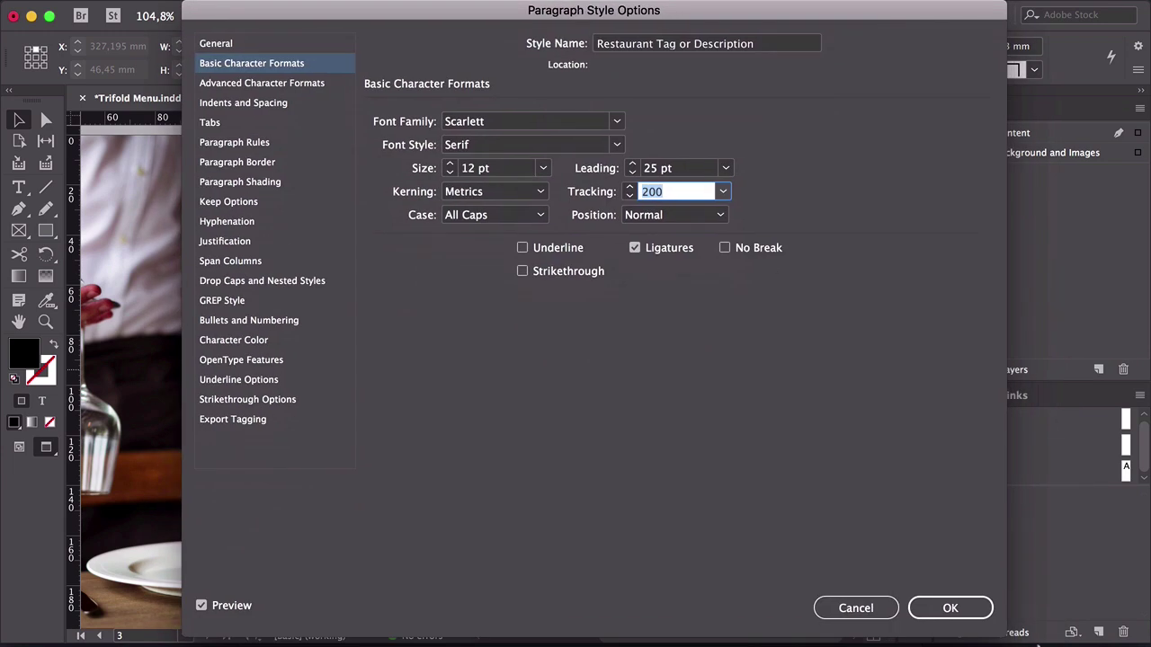
{"action": "key", "text": "Return"}
Draw a new text frame below the wine-glass photo
{"action": "scroll", "coordinate": [441, 570], "scroll_direction": "down", "scroll_amount": 3}
{"action": "key", "text": "t"}
{"action": "left_click_drag", "start_coordinate": [429, 568], "coordinate": [625, 542]}
Type PARTY ROOM RESERVATIONS and the phone number, styled as Telephone and Address
{"action": "type", "text": "PARTY ROOM RESERVA"}
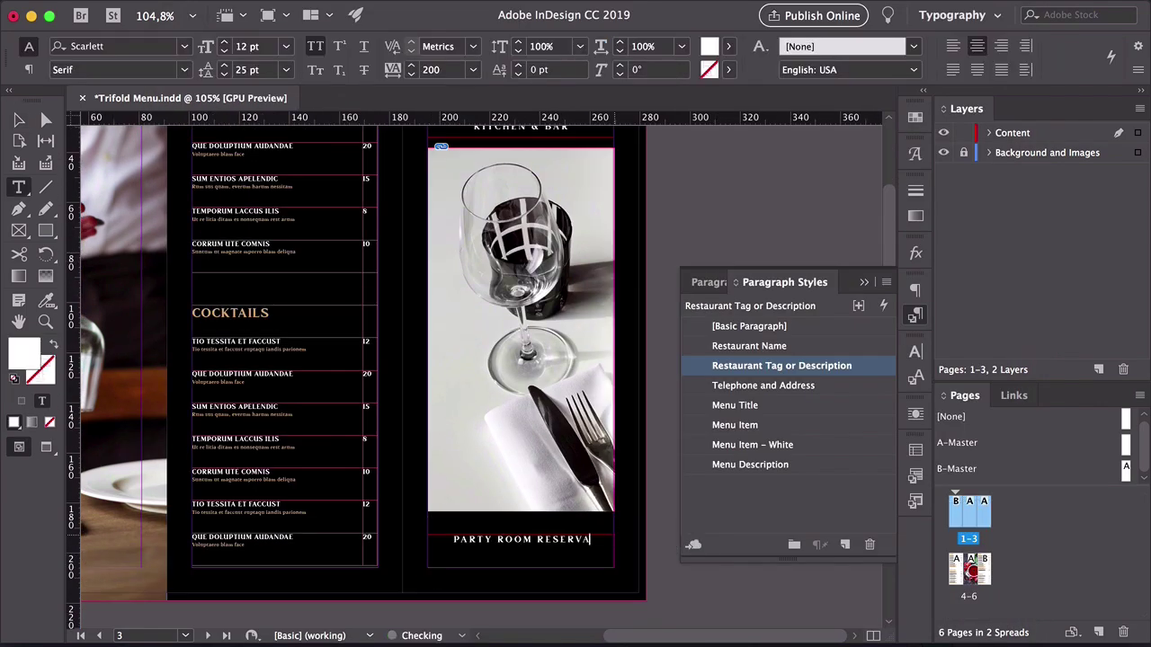
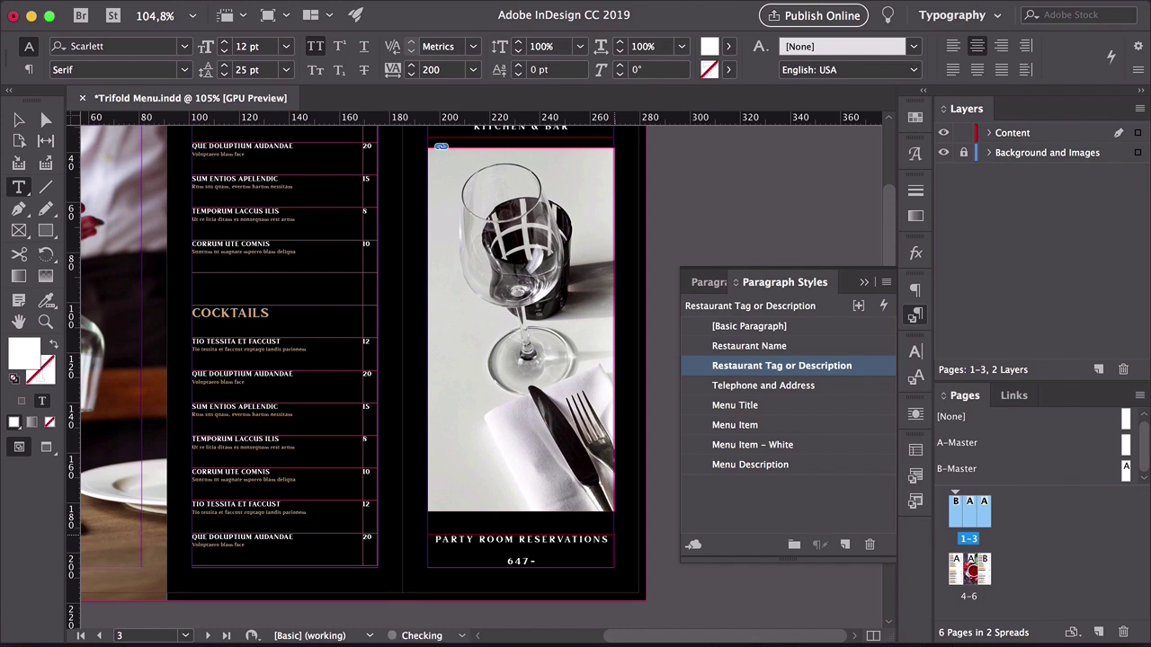
{"action": "key", "text": "super+a"}
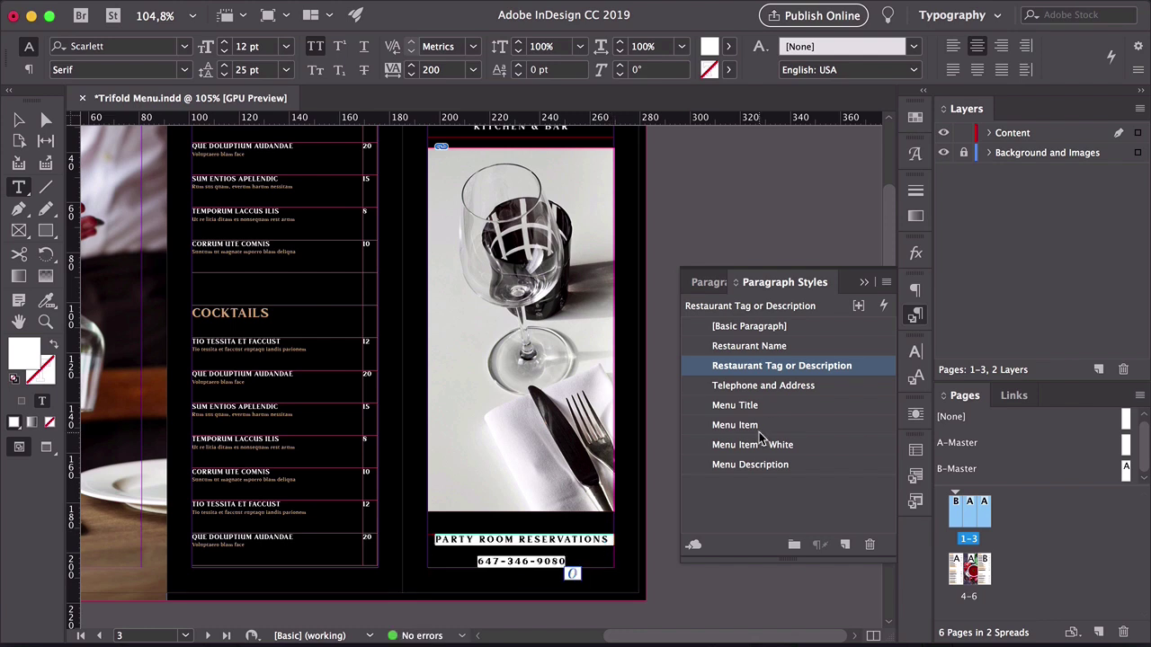
{"action": "left_click", "coordinate": [766, 385]}
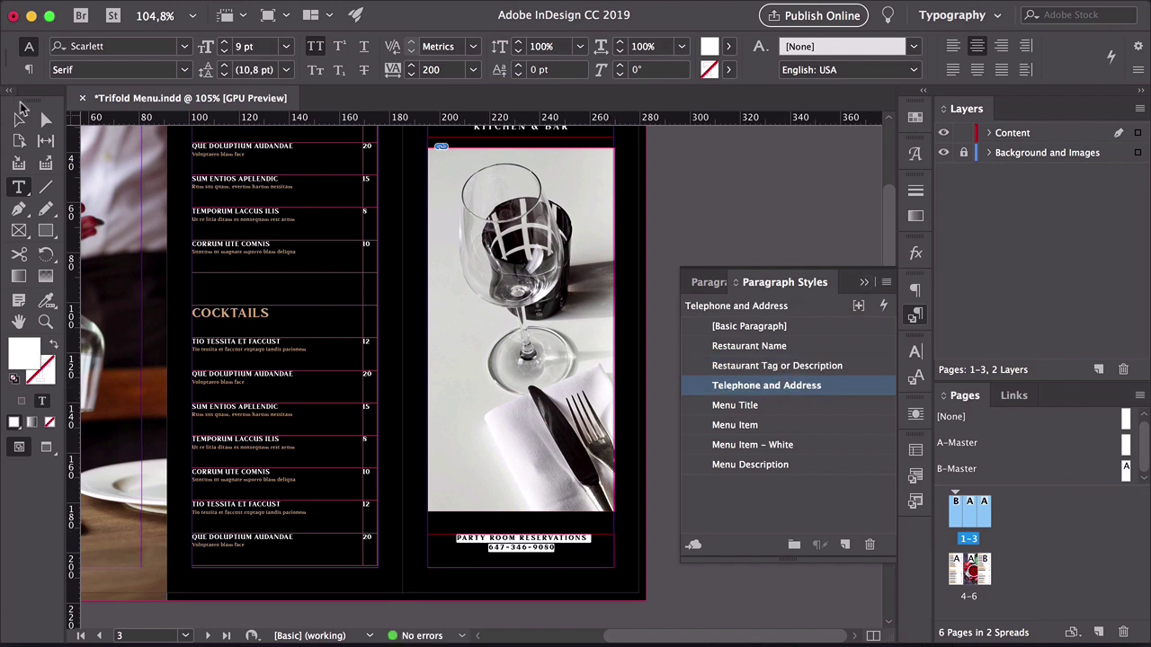
{"action": "key", "text": "Escape"}
Move the wine-glass photo down to centre it between header and reservations text
{"action": "key", "text": "w"}
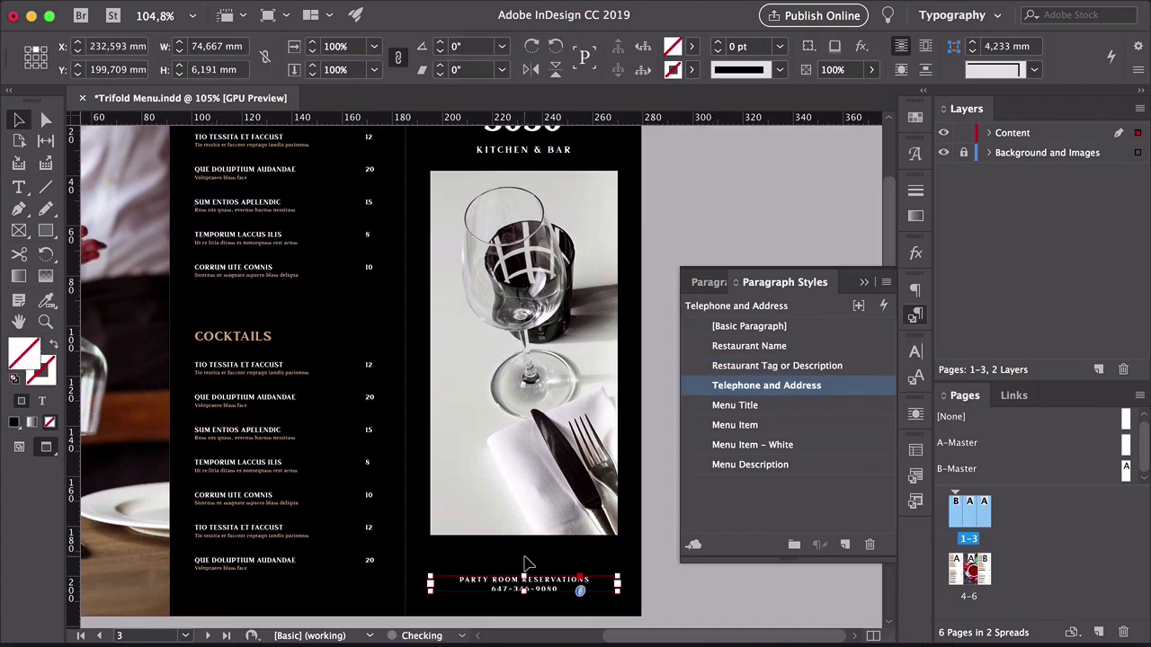
{"action": "left_click", "coordinate": [580, 216]}
{"action": "left_click_drag", "start_coordinate": [581, 212], "coordinate": [584, 228]}
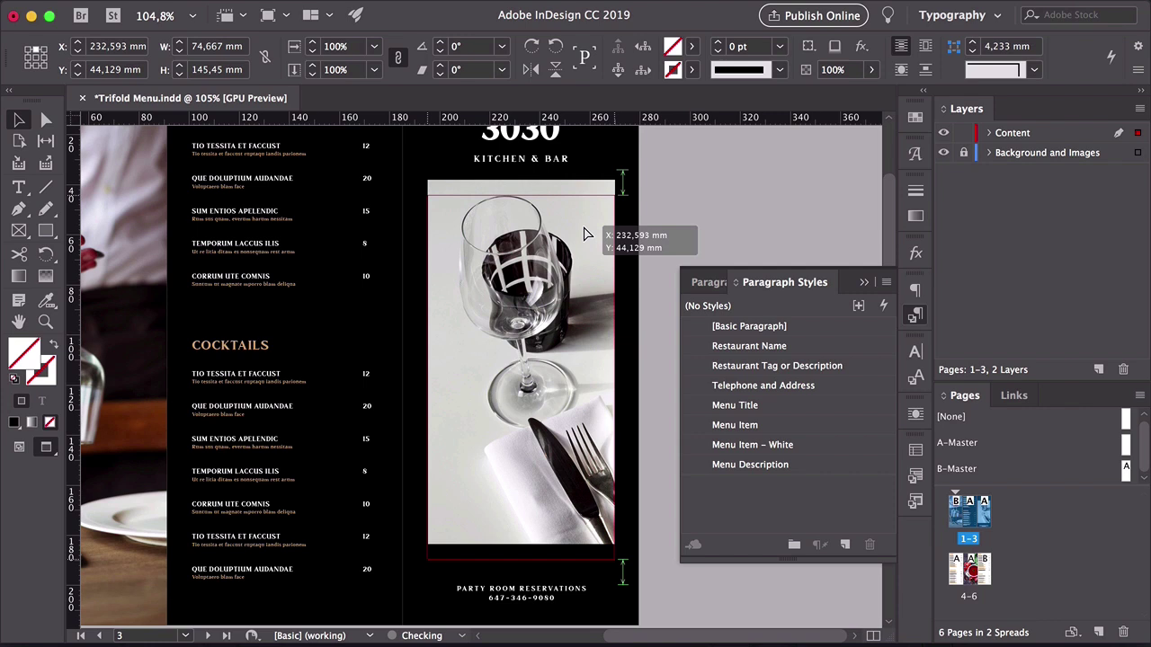
Preview the finished menu full-screen in Presentation mode
{"action": "key", "text": "shift+w"}
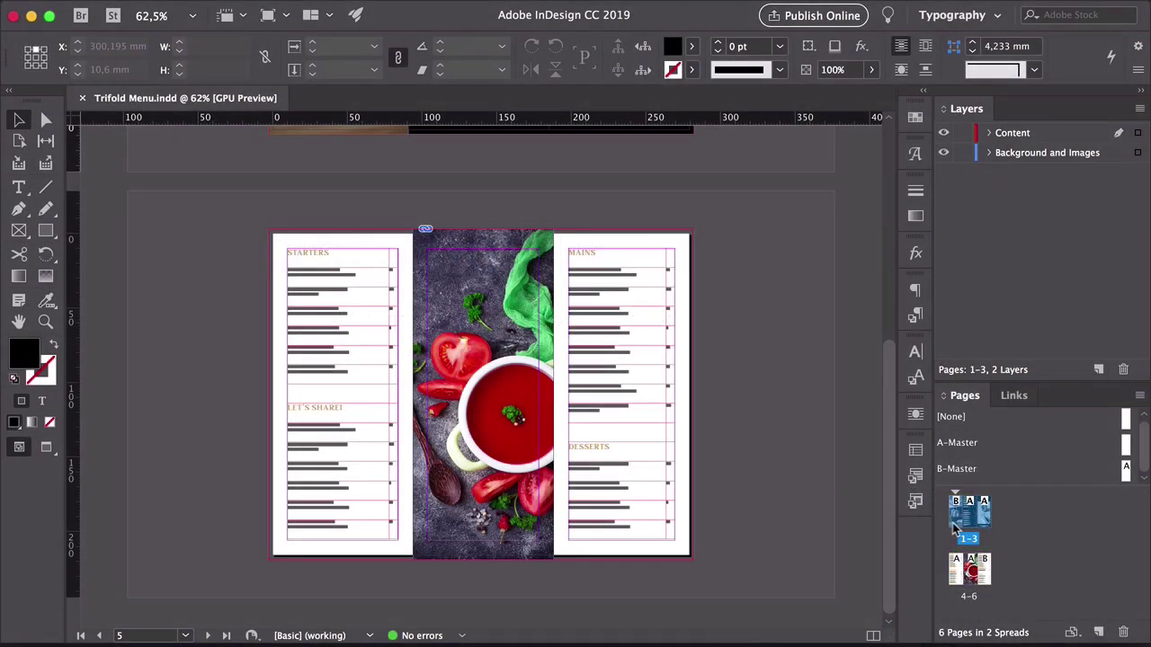
Scroll to the Starters, Mains and Desserts spread and enlarge the Pages panel
{"action": "scroll", "coordinate": [434, 269], "scroll_direction": "up", "scroll_amount": 5}
{"action": "scroll", "coordinate": [434, 333], "scroll_direction": "up", "scroll_amount": 2}
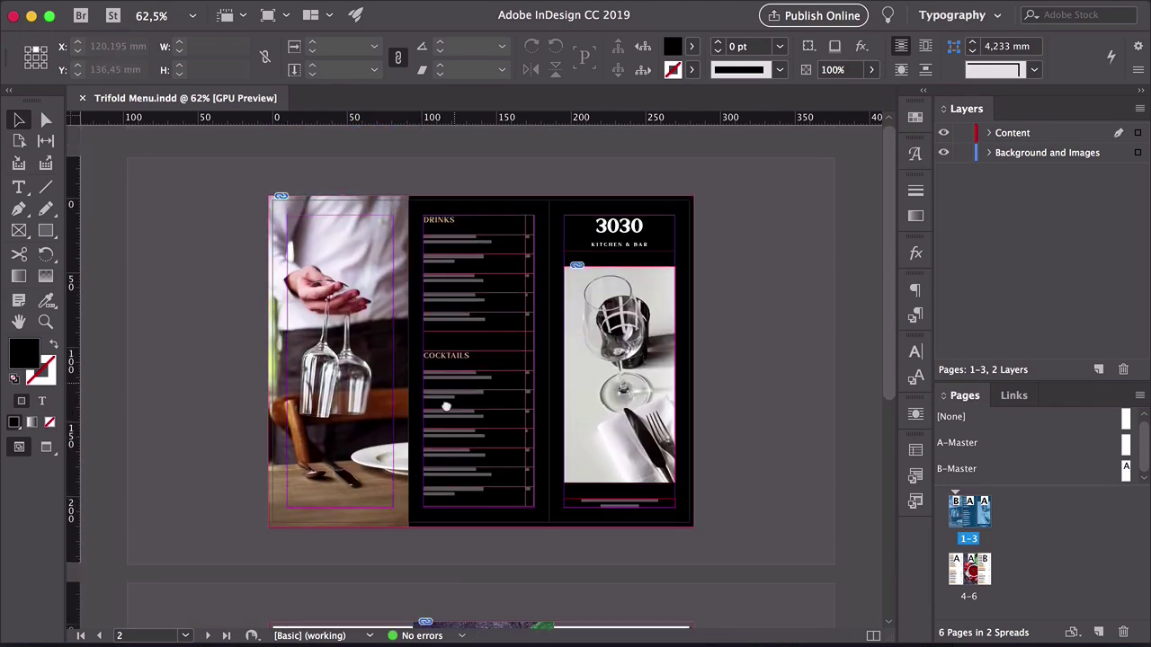
{"action": "scroll", "coordinate": [340, 261], "scroll_direction": "up", "scroll_amount": 5}
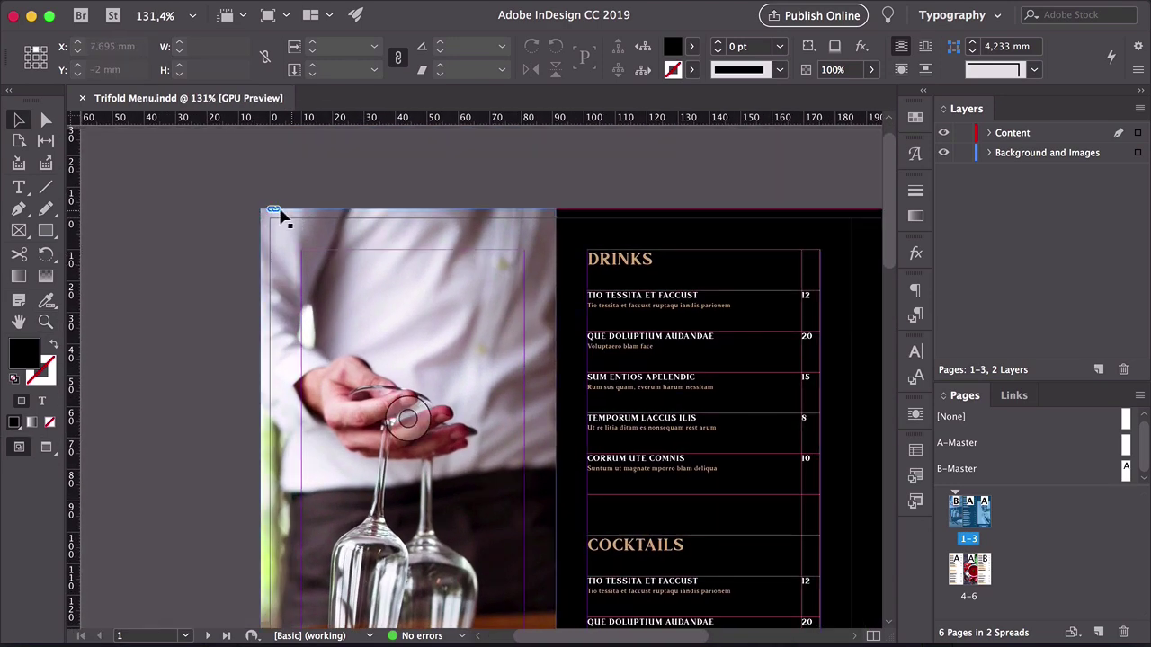
{"action": "left_click_drag", "start_coordinate": [291, 213], "coordinate": [433, 366]}
{"action": "scroll", "coordinate": [433, 366], "scroll_direction": "up", "scroll_amount": 5}
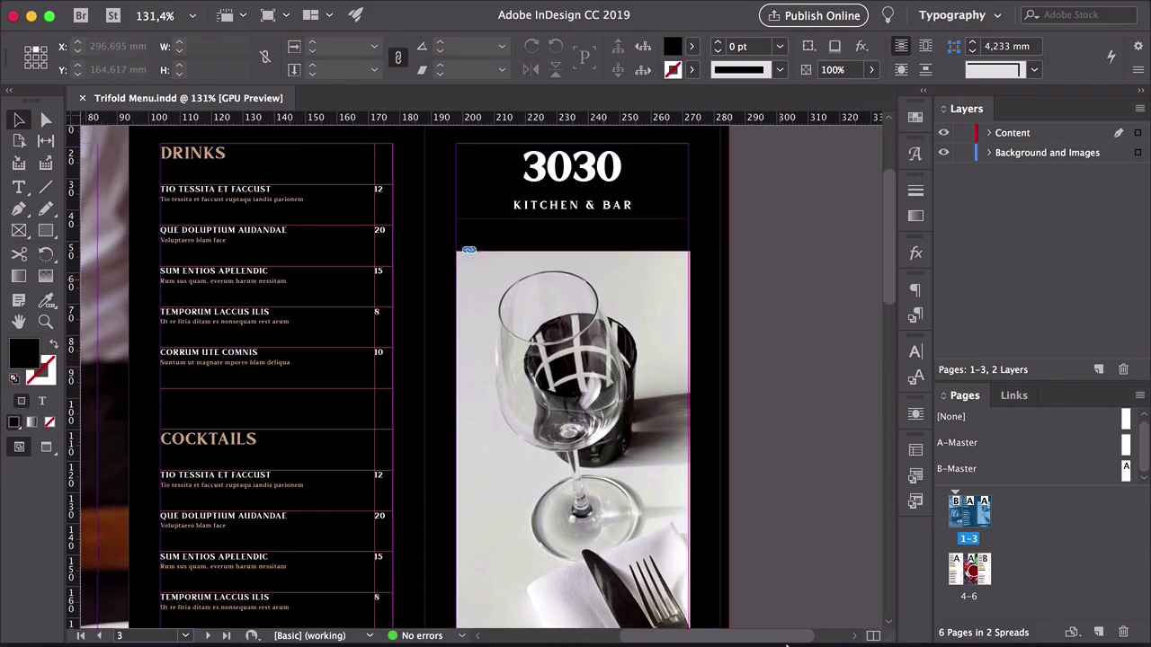
{"action": "scroll", "coordinate": [475, 330], "scroll_direction": "down", "scroll_amount": 10}
{"action": "scroll", "coordinate": [474, 330], "scroll_direction": "down", "scroll_amount": 8}
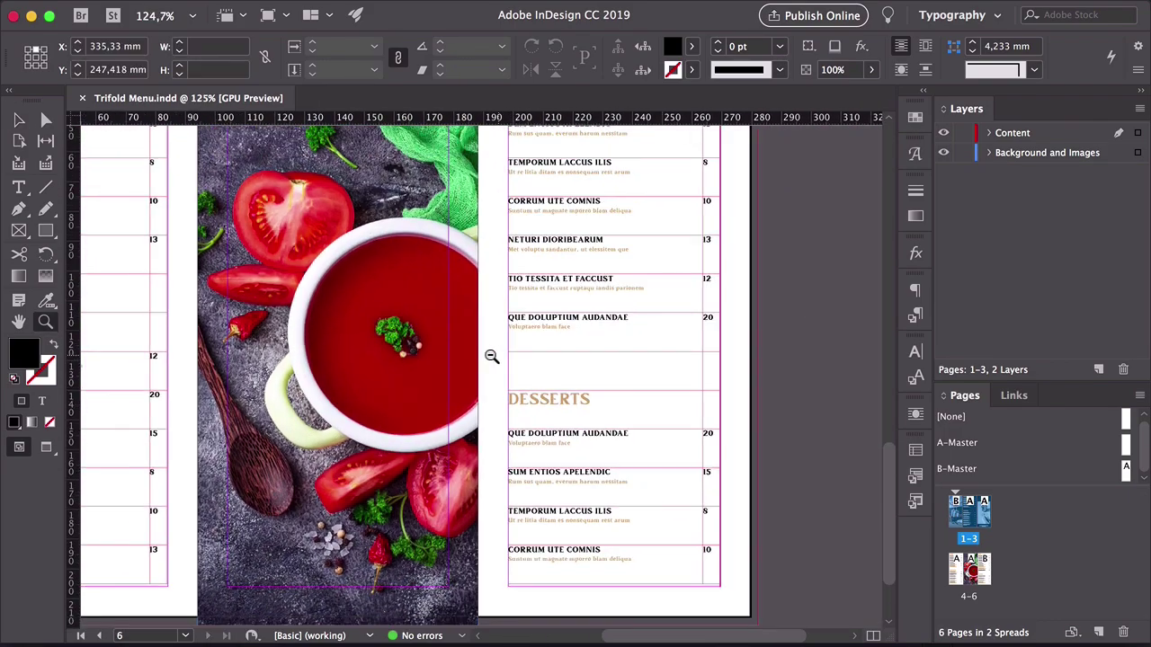
{"action": "scroll", "coordinate": [494, 365], "scroll_direction": "down", "scroll_amount": 5}
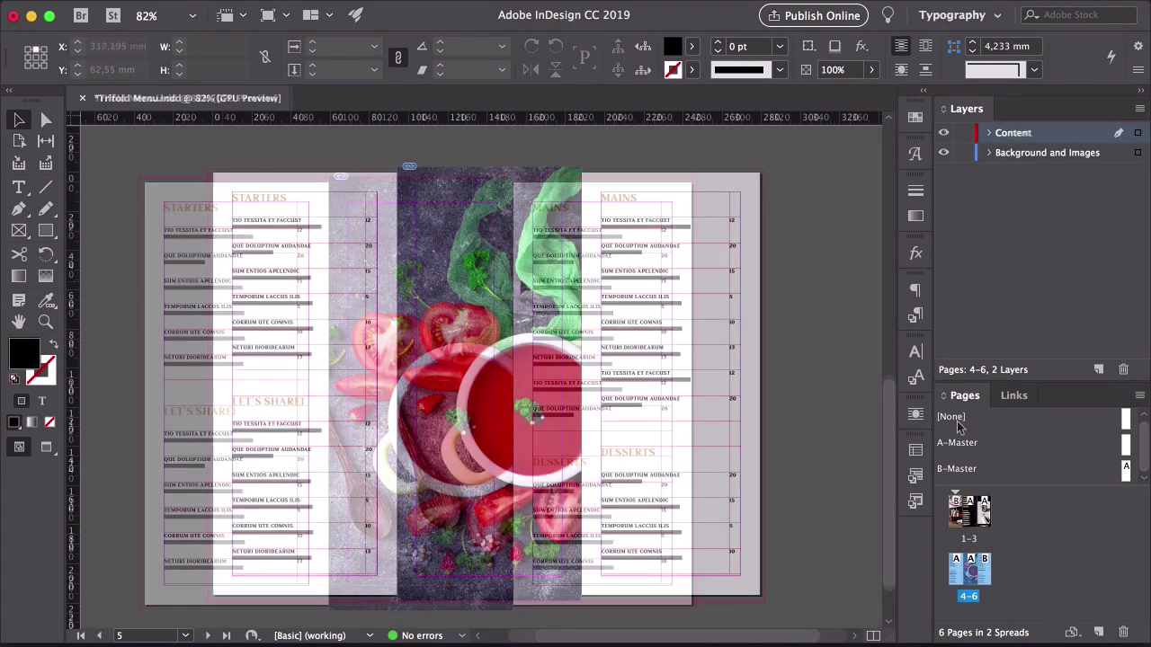
{"action": "left_click_drag", "start_coordinate": [979, 384], "coordinate": [986, 206]}
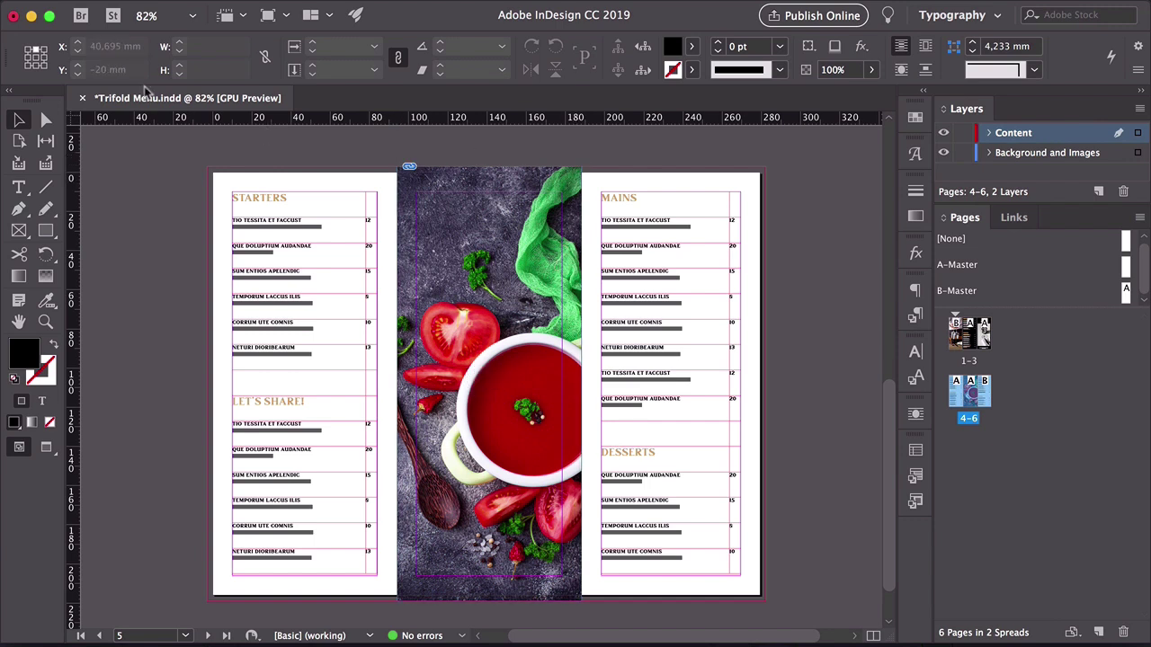
Export as Adobe PDF (Print) into a new PDF folder inside Trifold Brochure
{"action": "left_click", "coordinate": [151, 10]}
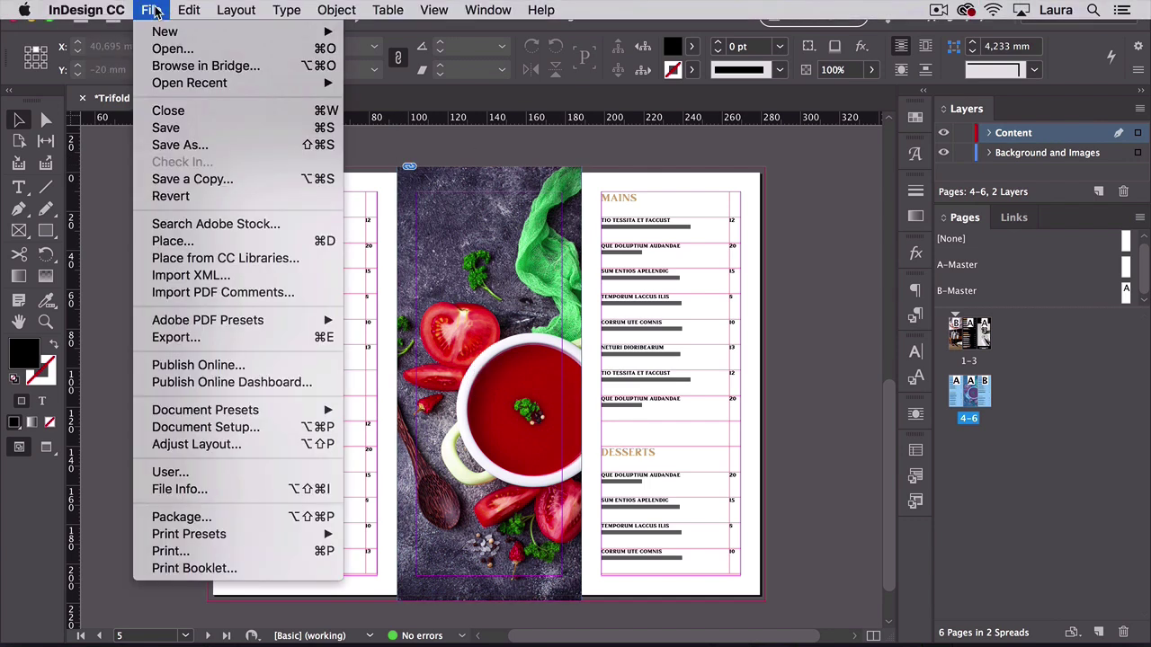
{"action": "left_click", "coordinate": [176, 337]}
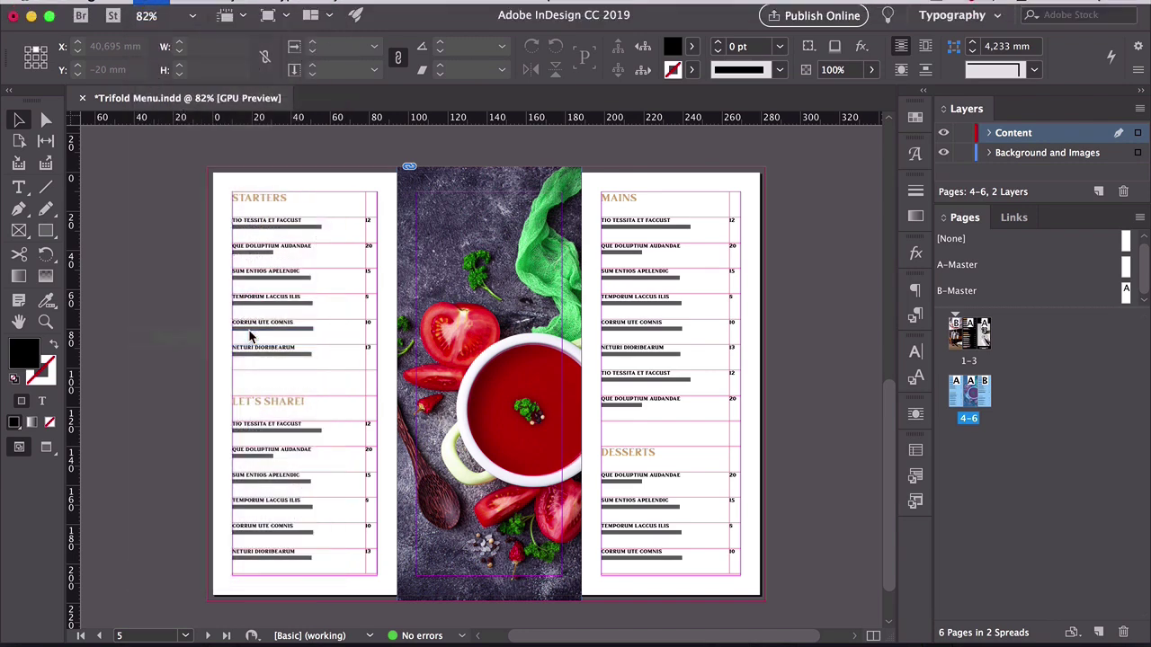
{"action": "left_click", "coordinate": [288, 283]}
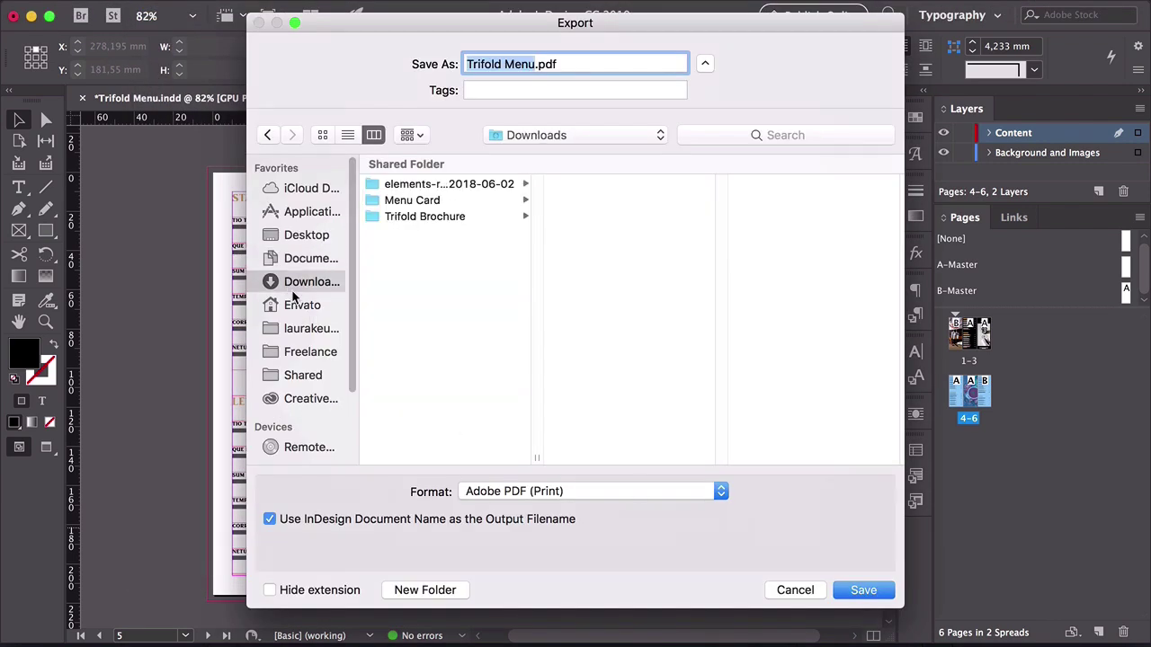
{"action": "left_click", "coordinate": [413, 220]}
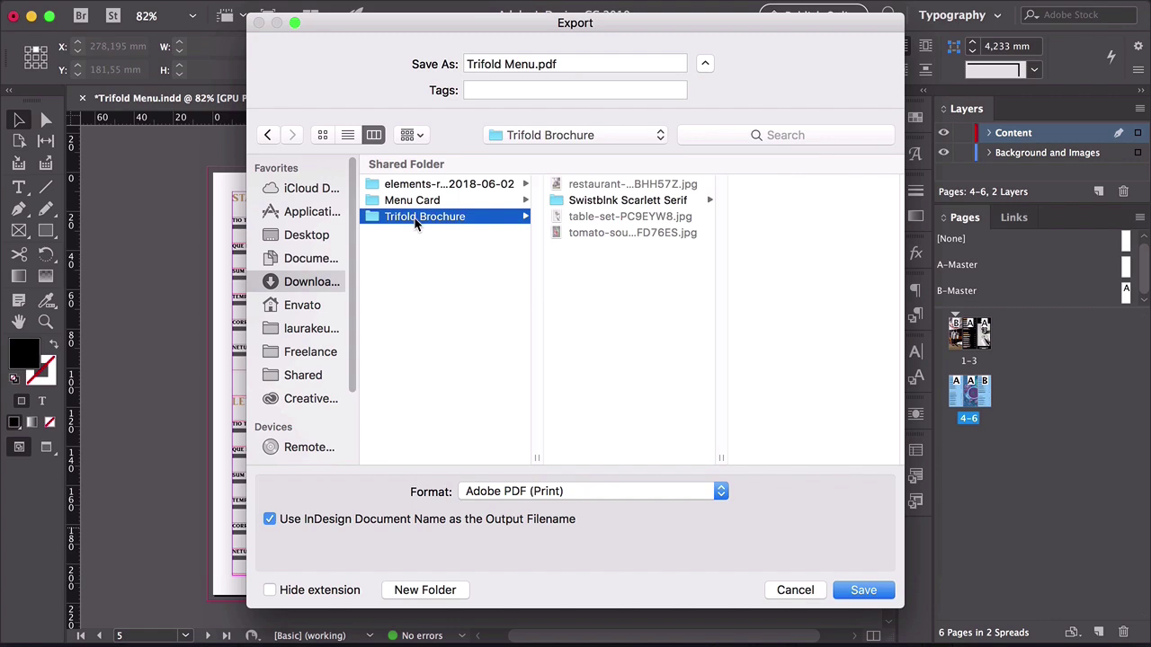
{"action": "left_click", "coordinate": [449, 587]}
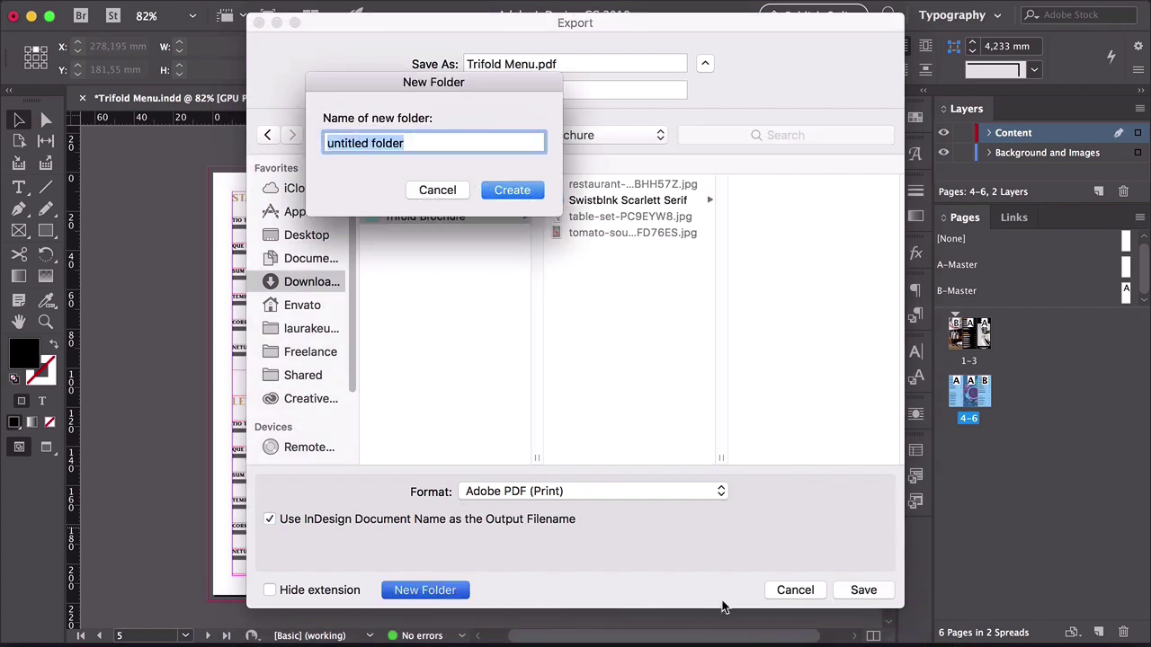
{"action": "type", "text": "PDF"}
{"action": "key", "text": "Return"}
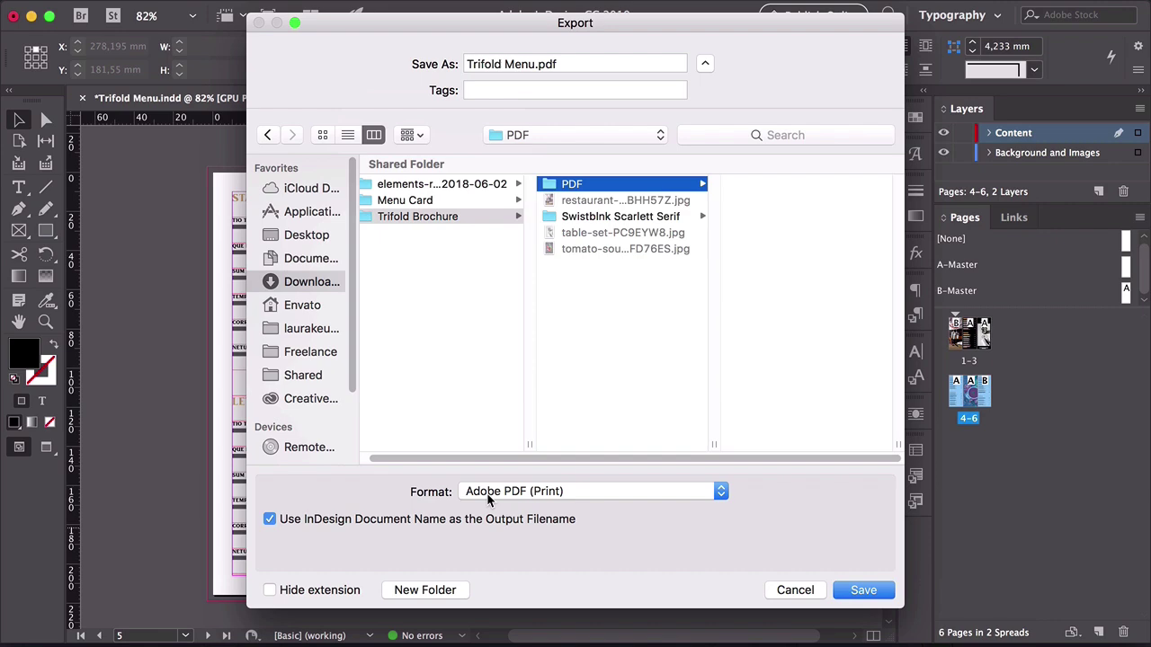
{"action": "left_click", "coordinate": [836, 590]}
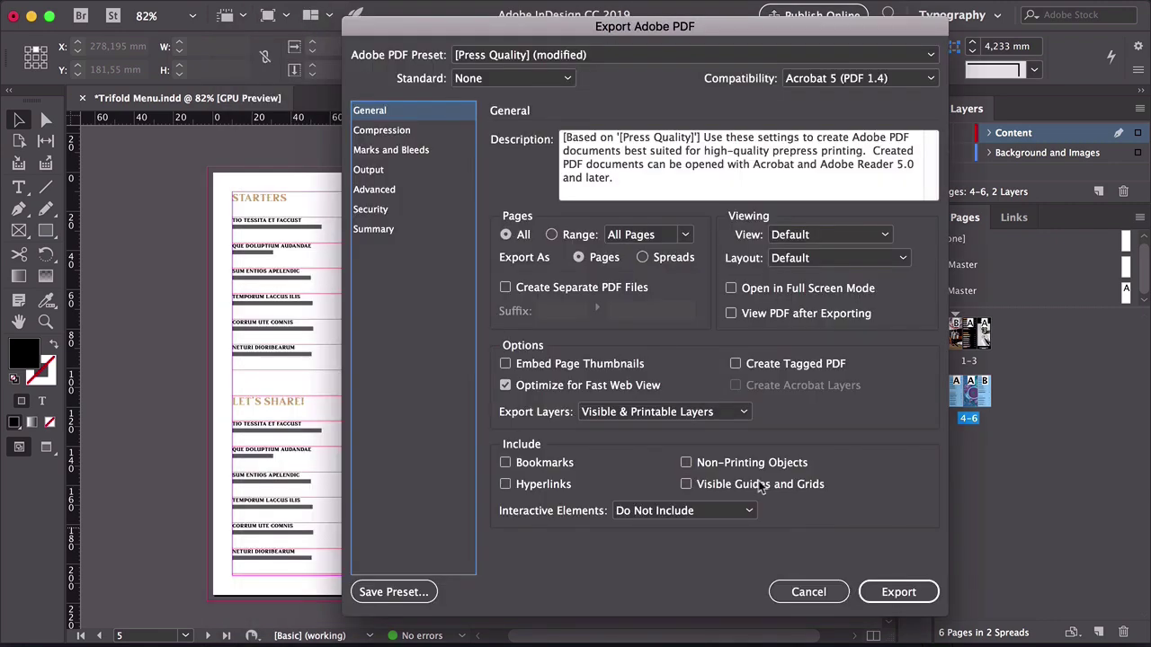
Choose Press Quality, spreads, document bleed and crop marks, then export the PDF
{"action": "left_click_drag", "start_coordinate": [663, 32], "coordinate": [586, 24]}
{"action": "left_click", "coordinate": [517, 47]}
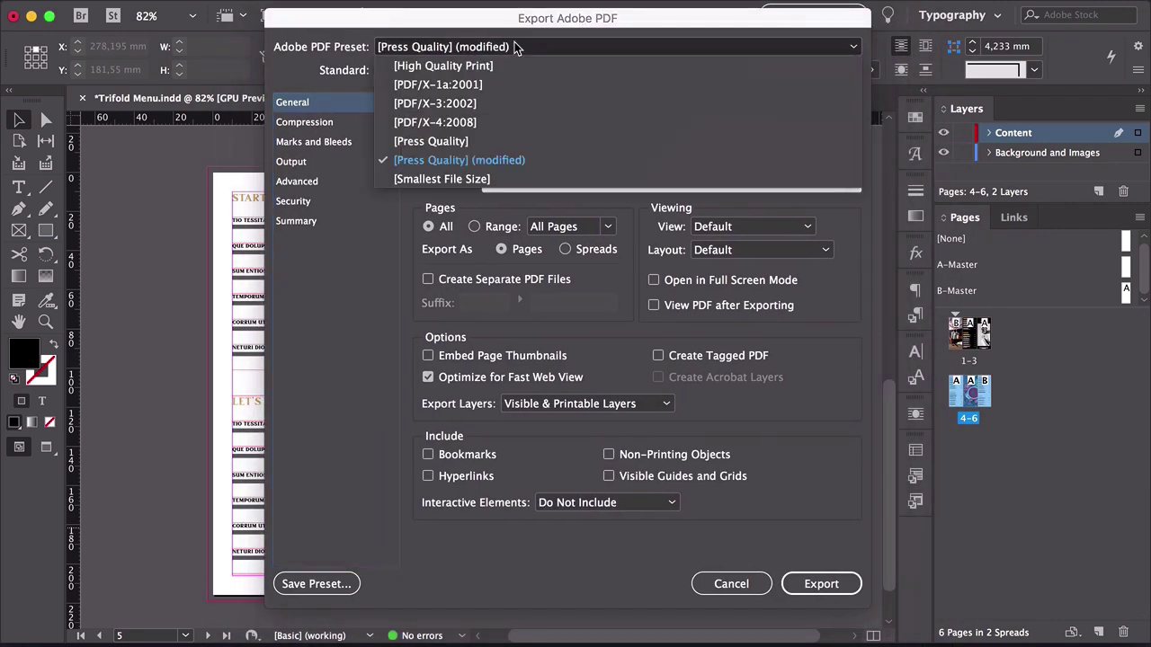
{"action": "left_click", "coordinate": [436, 141]}
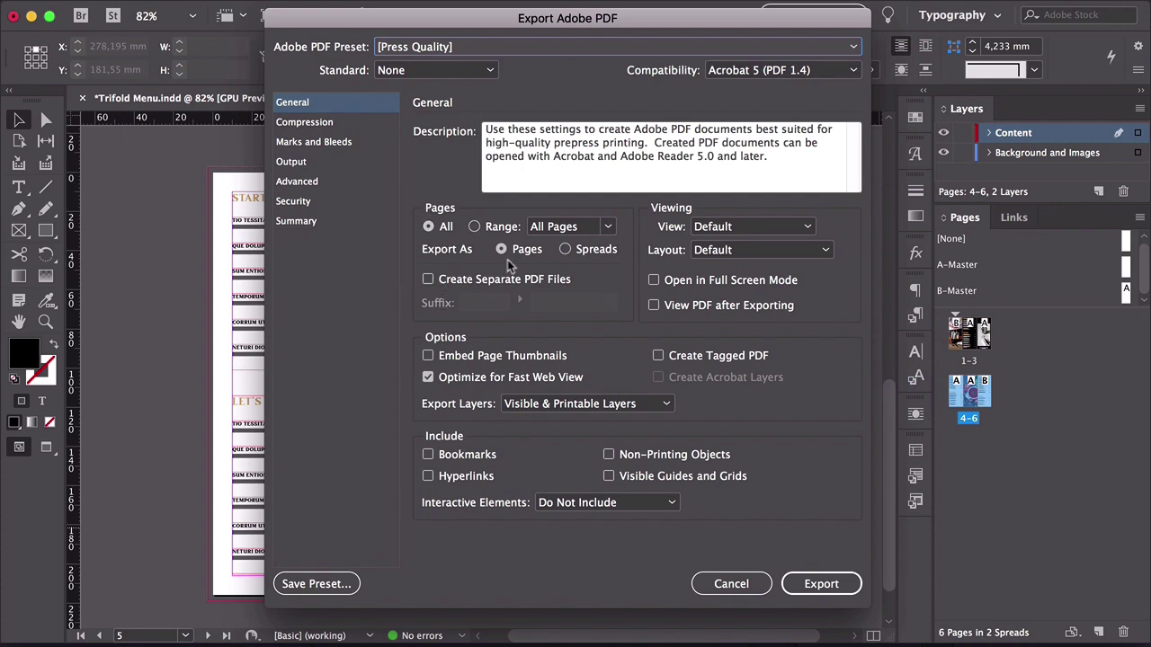
{"action": "left_click", "coordinate": [566, 252]}
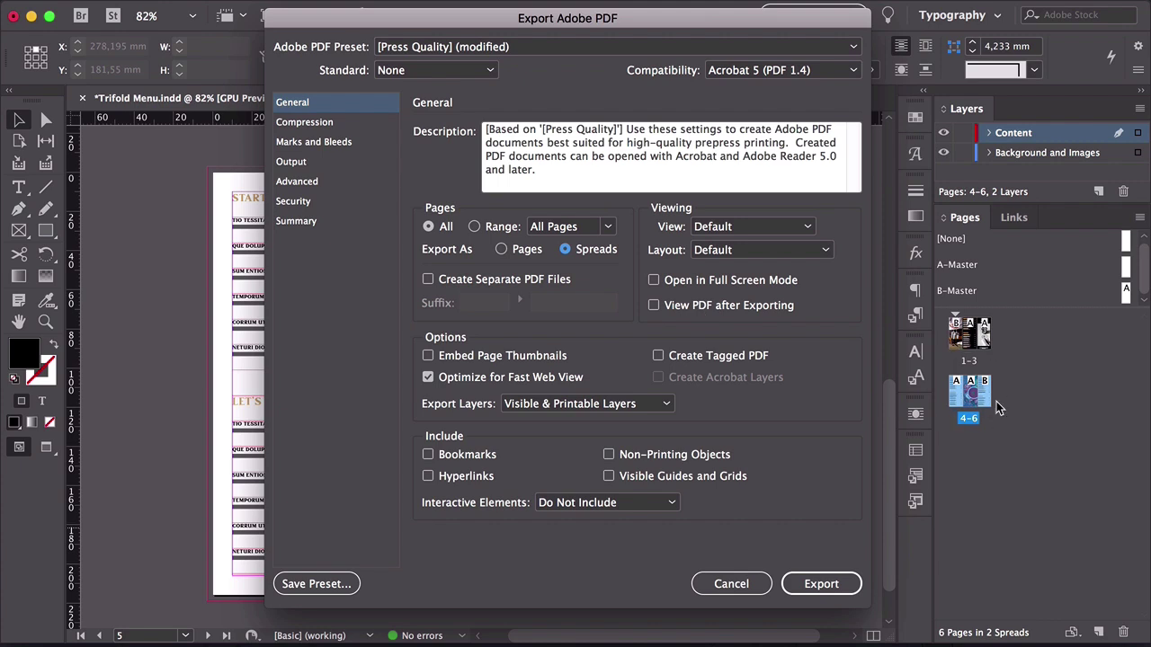
{"action": "left_click", "coordinate": [323, 124]}
{"action": "left_click", "coordinate": [325, 144]}
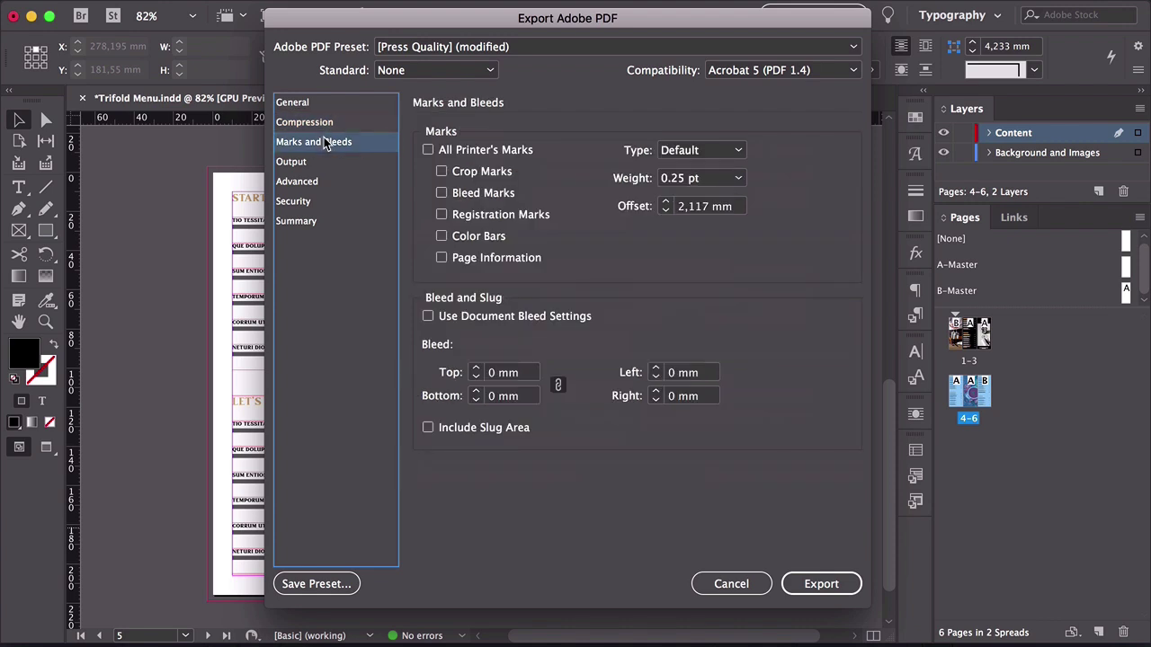
{"action": "left_click", "coordinate": [428, 317]}
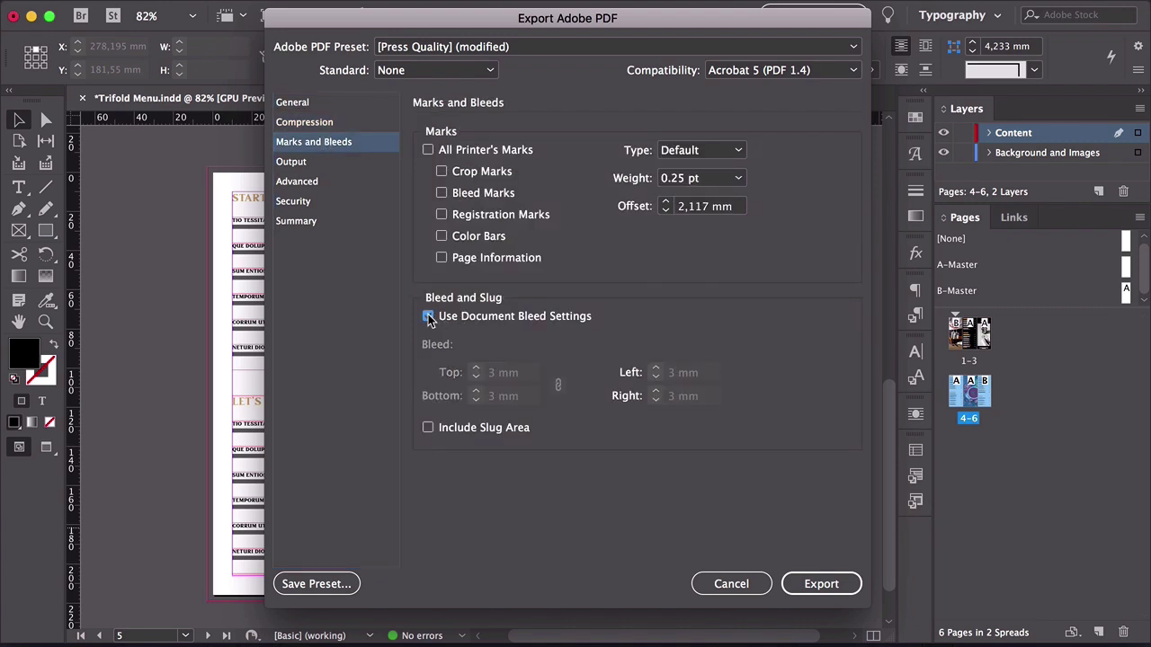
{"action": "left_click", "coordinate": [442, 172]}
{"action": "left_click", "coordinate": [821, 584]}
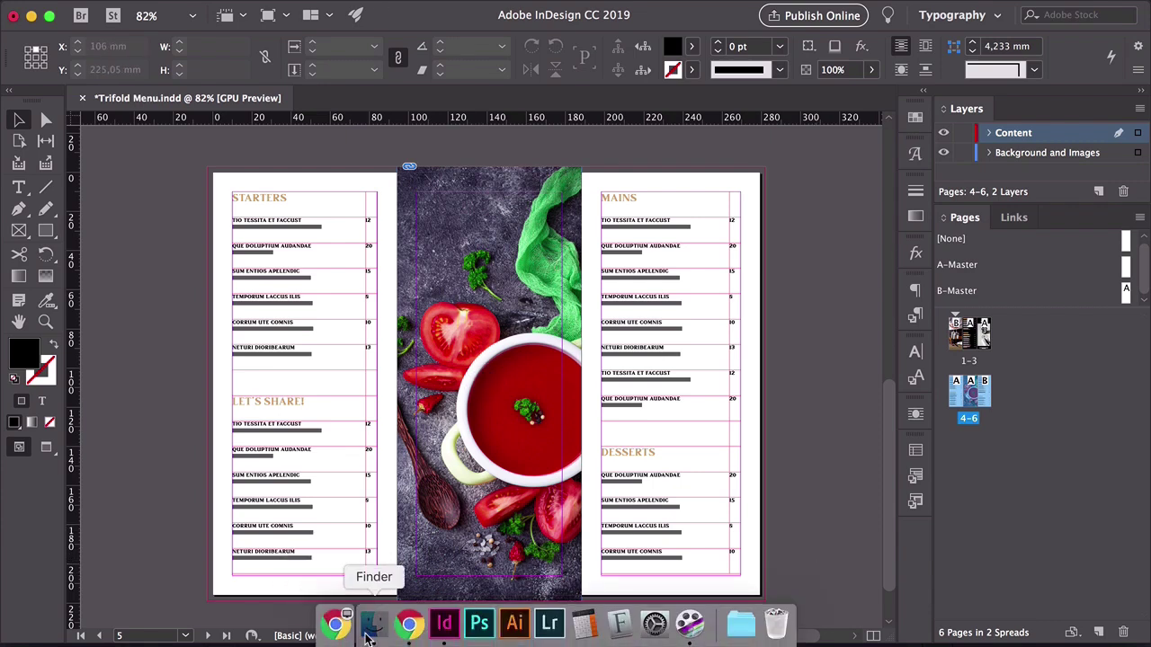
{"action": "left_click", "coordinate": [366, 635]}
{"action": "left_click", "coordinate": [694, 259]}
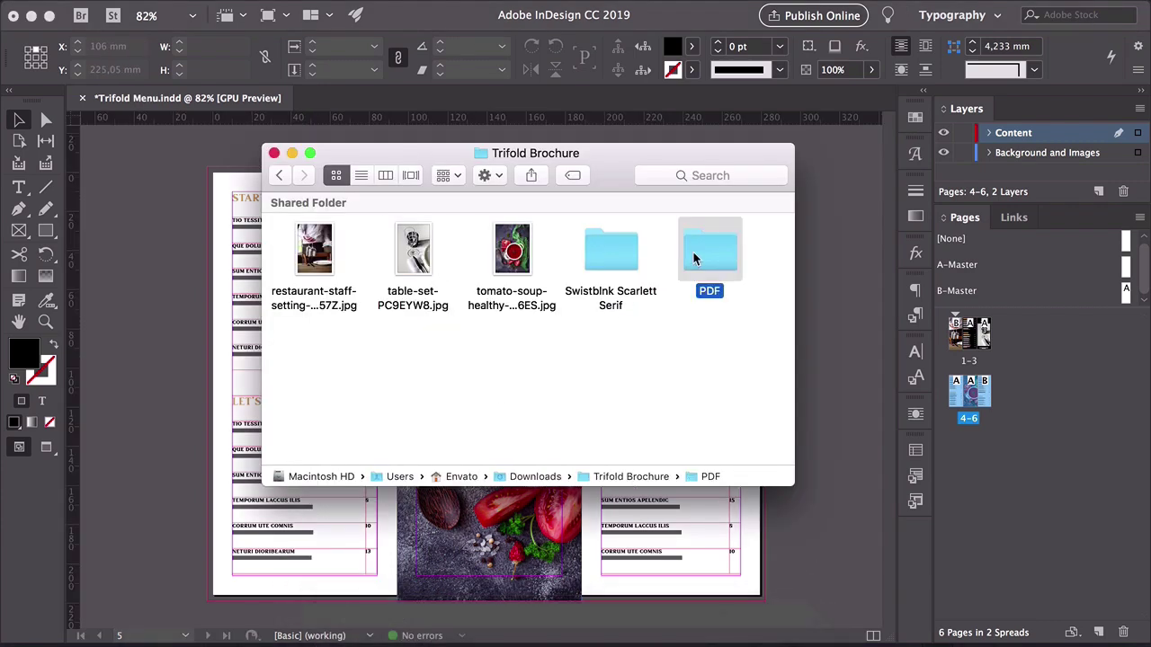
{"action": "double_click", "coordinate": [694, 259]}
{"action": "left_click", "coordinate": [313, 256]}
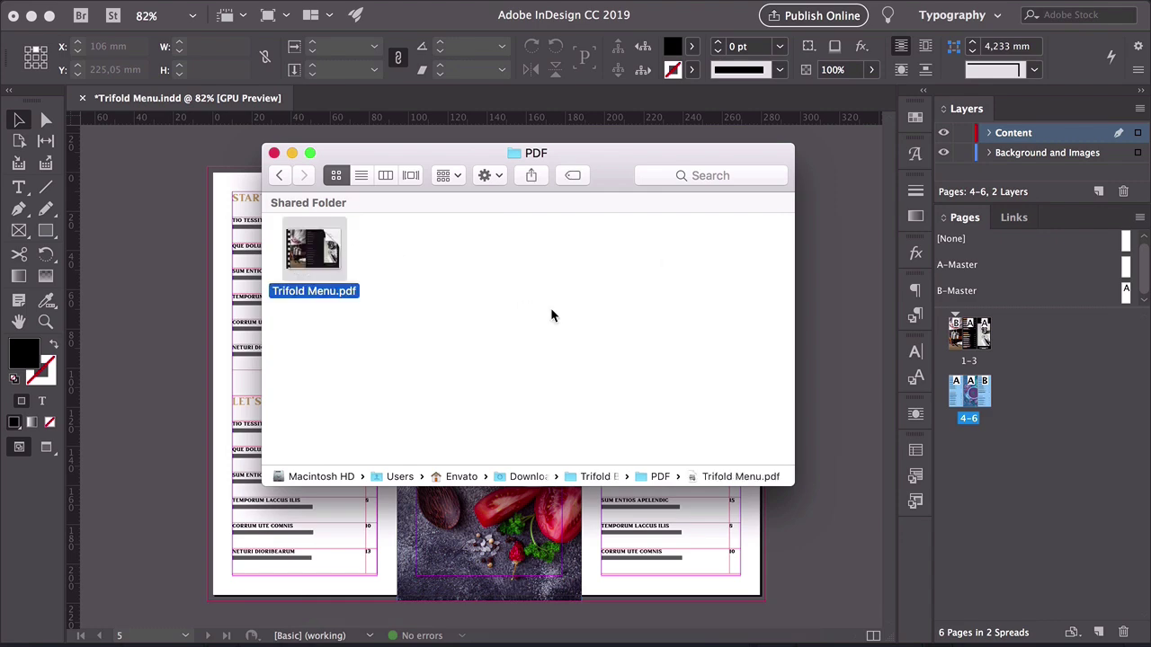
{"action": "key", "text": "space"}
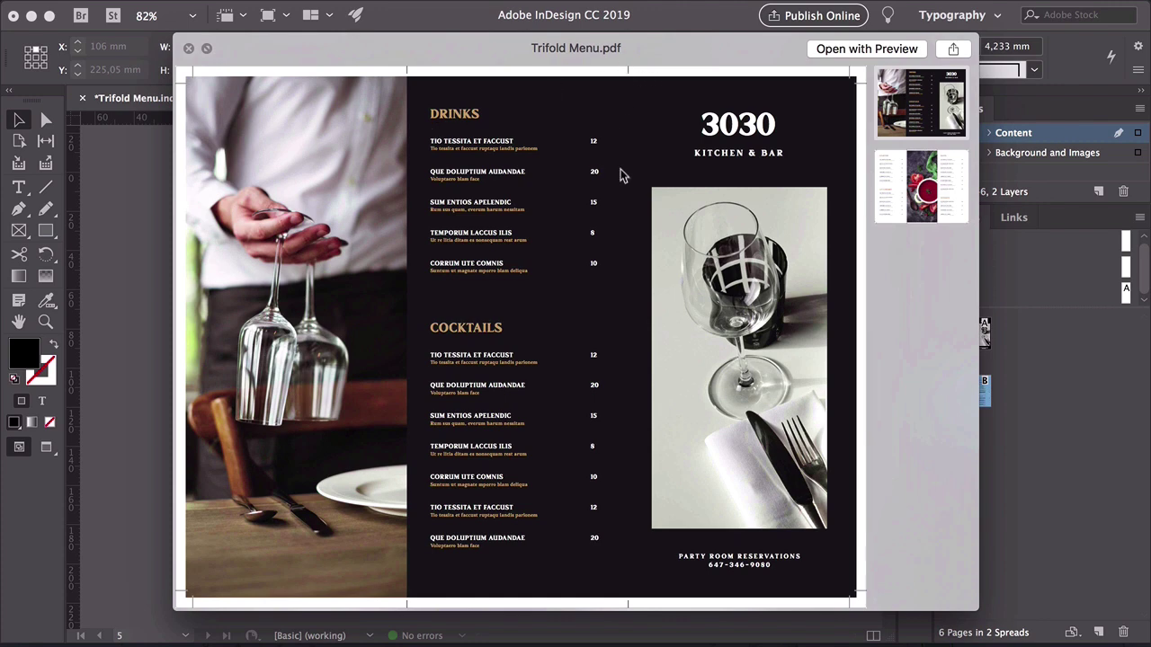
{"action": "left_click", "coordinate": [946, 173]}
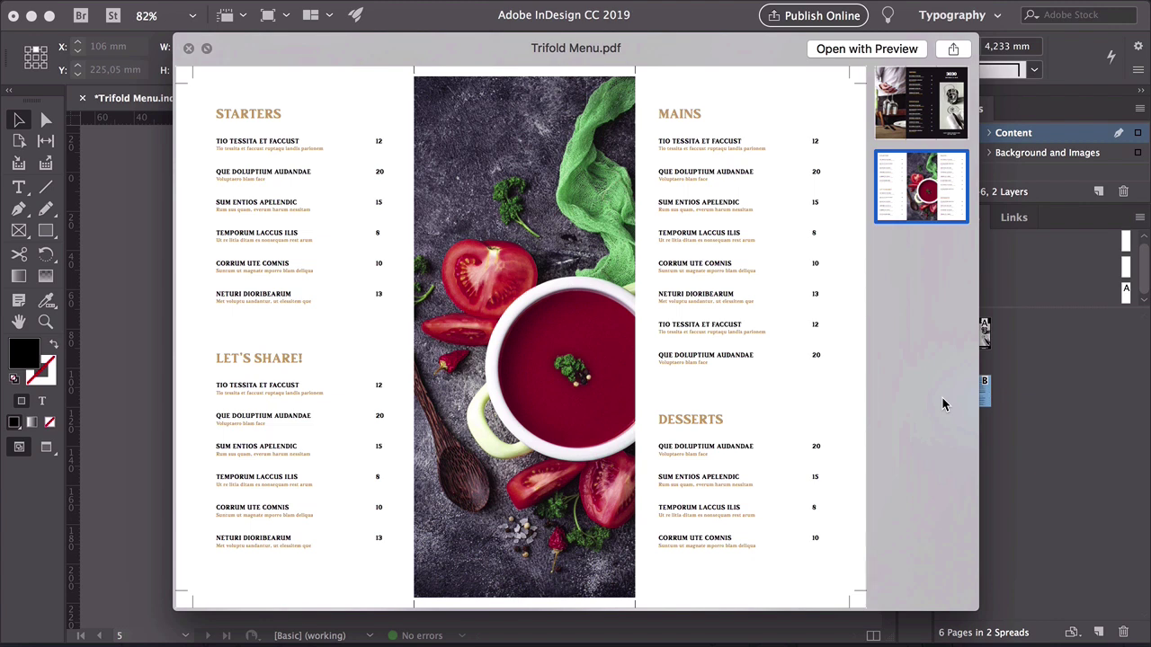
{"action": "key", "text": "space"}
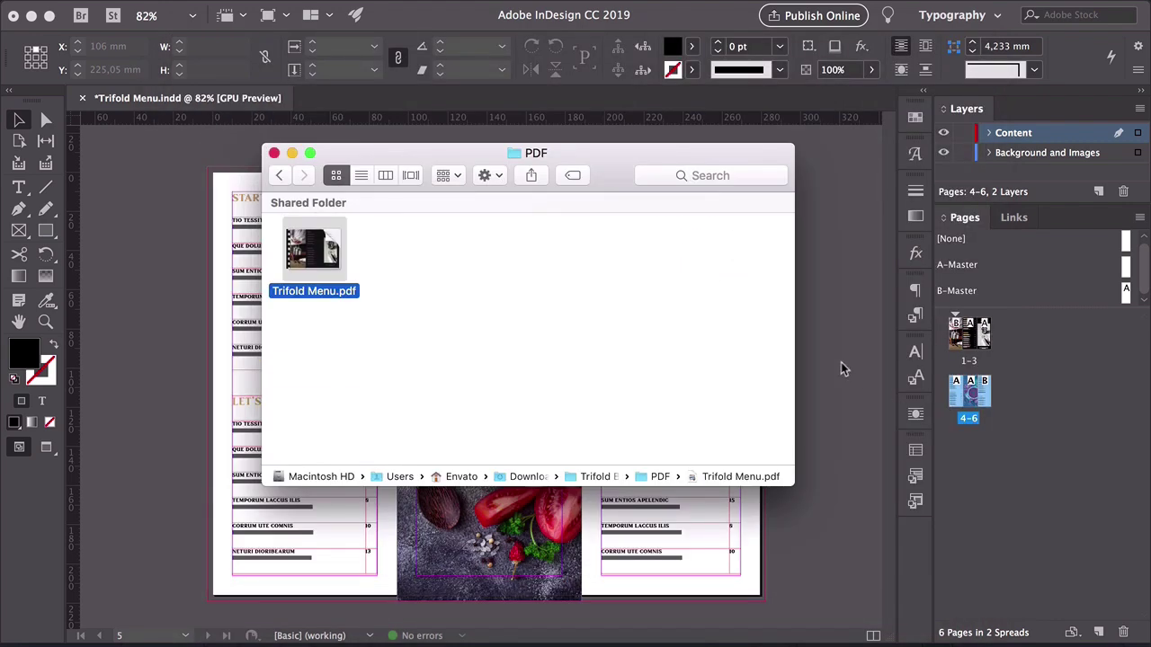
{"action": "left_click", "coordinate": [816, 355]}
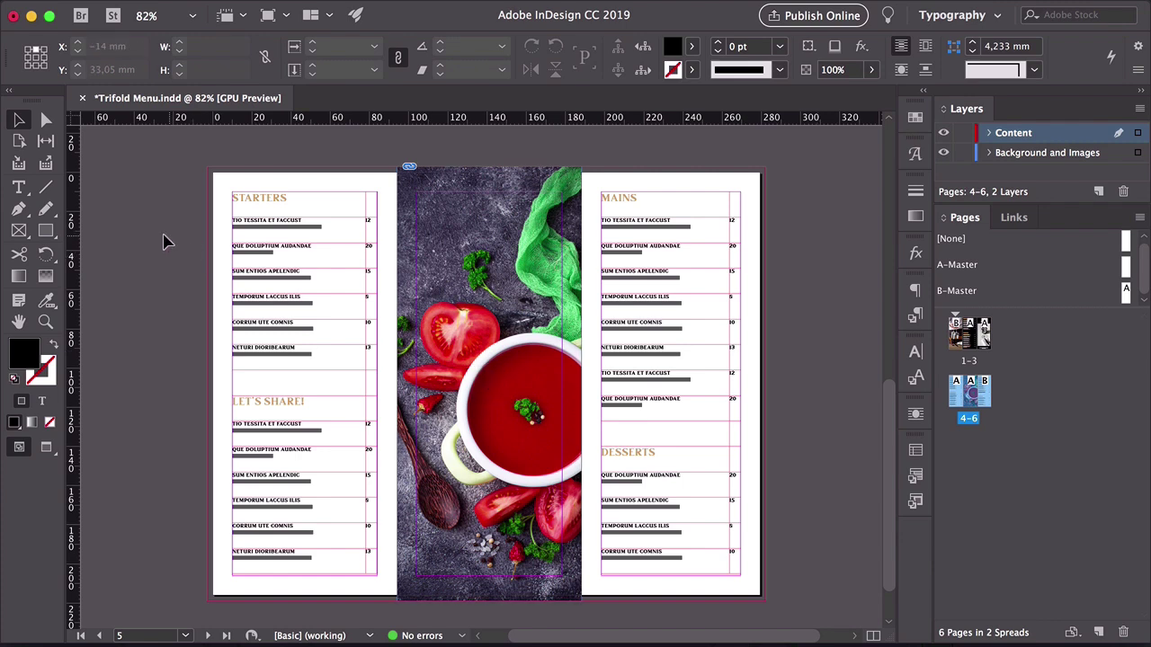
Save and package the document into the Trifold Brochure folder
{"action": "left_click", "coordinate": [150, 10]}
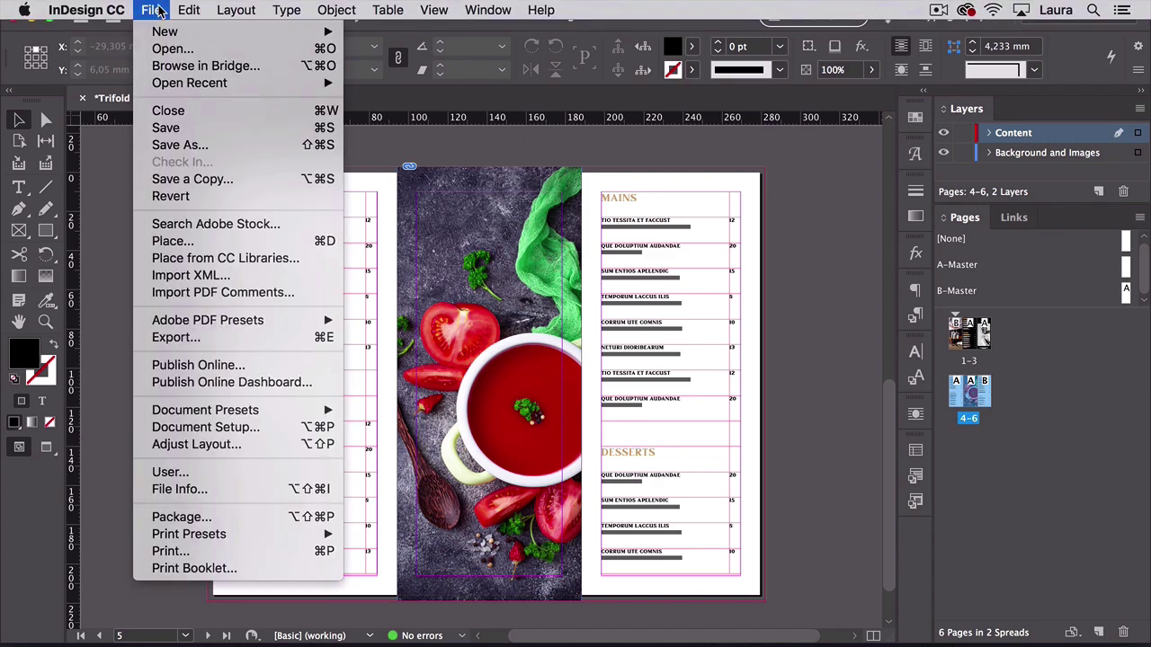
{"action": "left_click", "coordinate": [278, 521]}
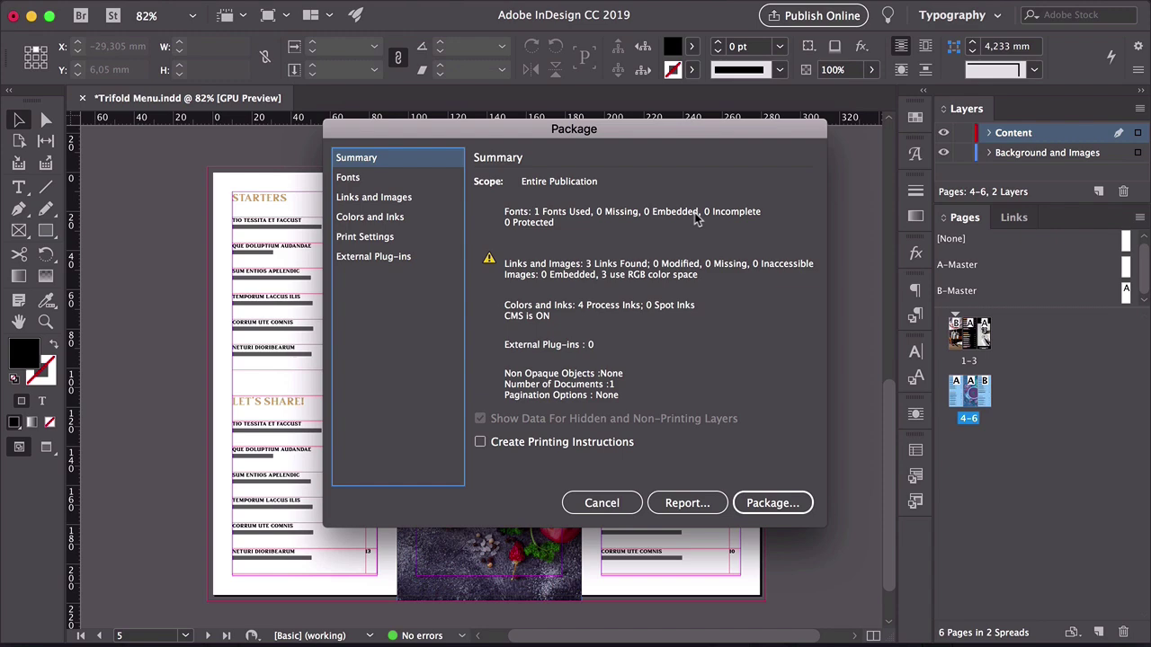
{"action": "left_click", "coordinate": [769, 503]}
{"action": "left_click", "coordinate": [692, 357]}
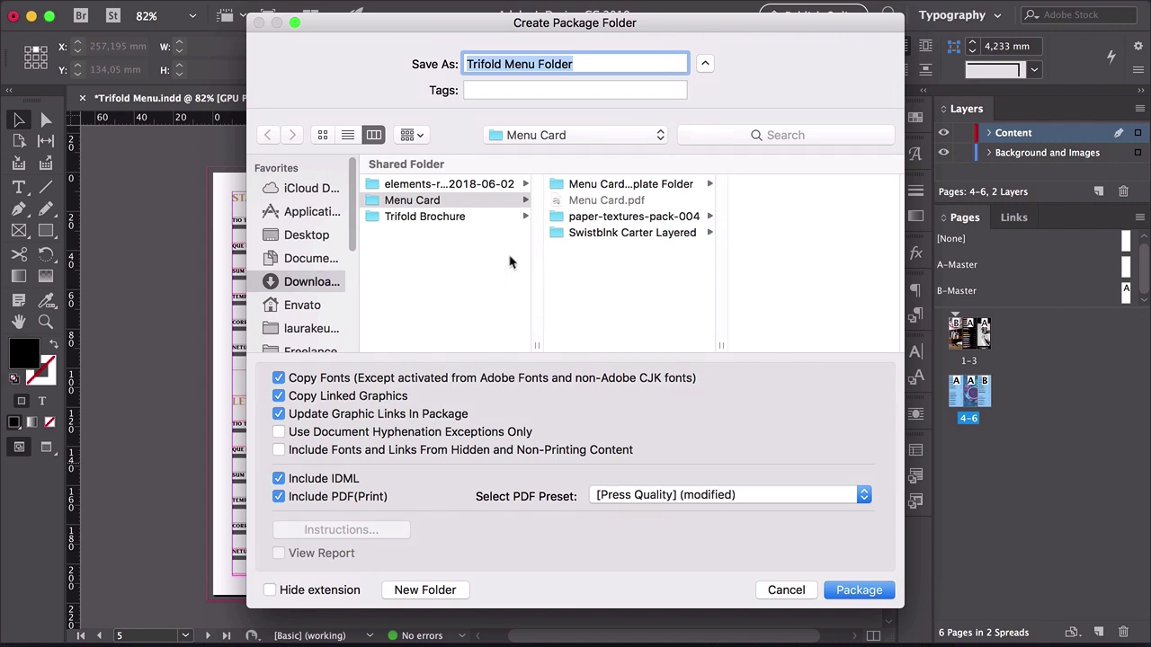
{"action": "left_click", "coordinate": [486, 217]}
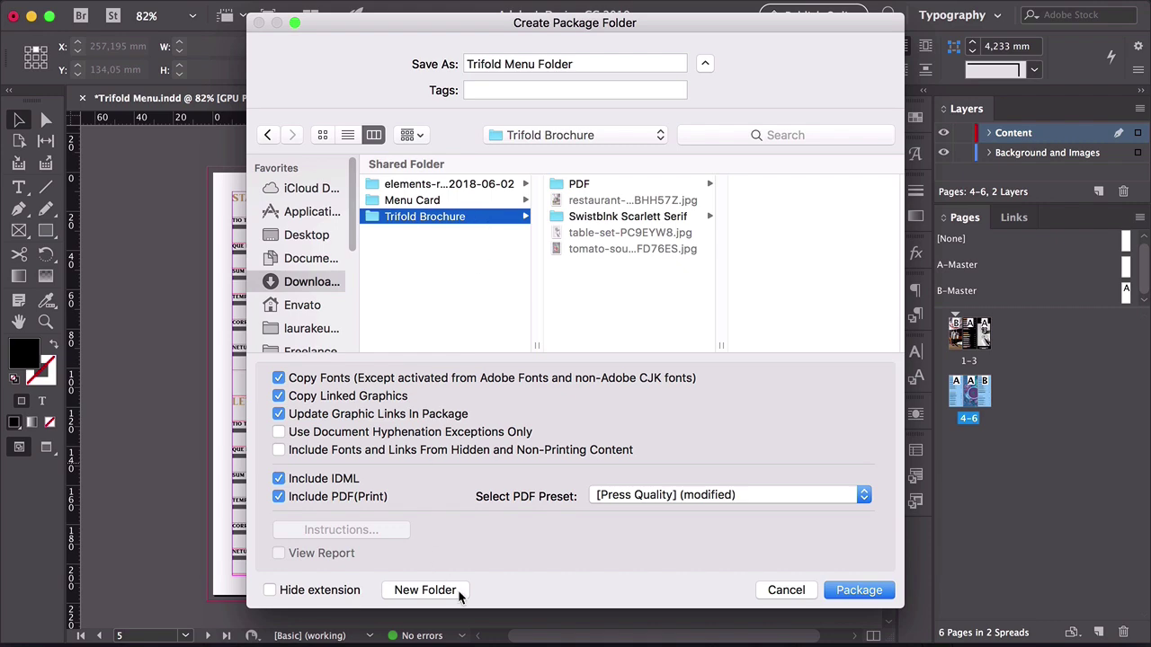
{"action": "left_click", "coordinate": [858, 589]}
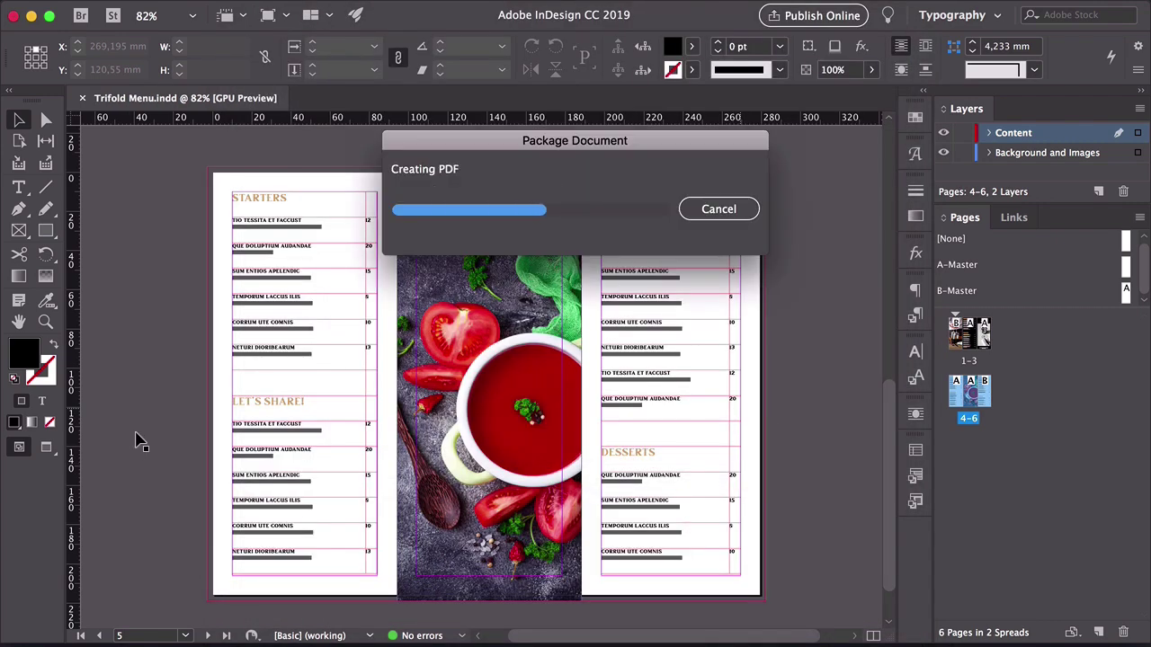
Open Trifold Menu Folder in Finder and Quick Look the exported Trifold Menu.pdf
{"action": "left_click", "coordinate": [278, 175]}
{"action": "left_click", "coordinate": [315, 350]}
{"action": "double_click", "coordinate": [326, 358]}
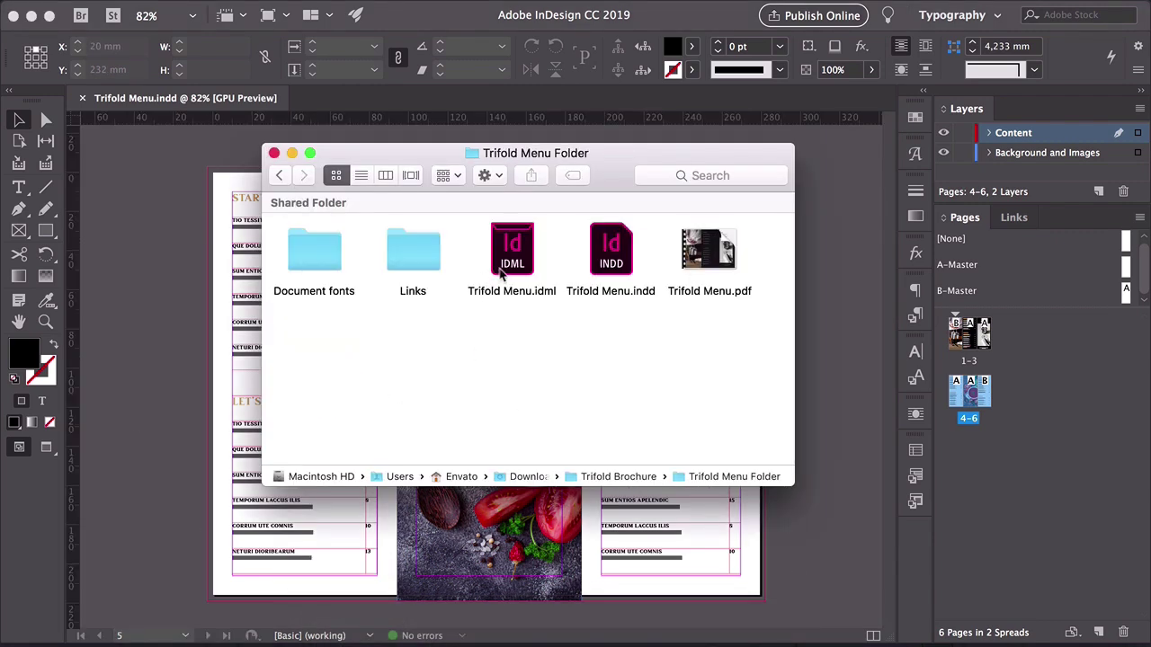
{"action": "left_click", "coordinate": [616, 257]}
{"action": "left_click", "coordinate": [707, 243]}
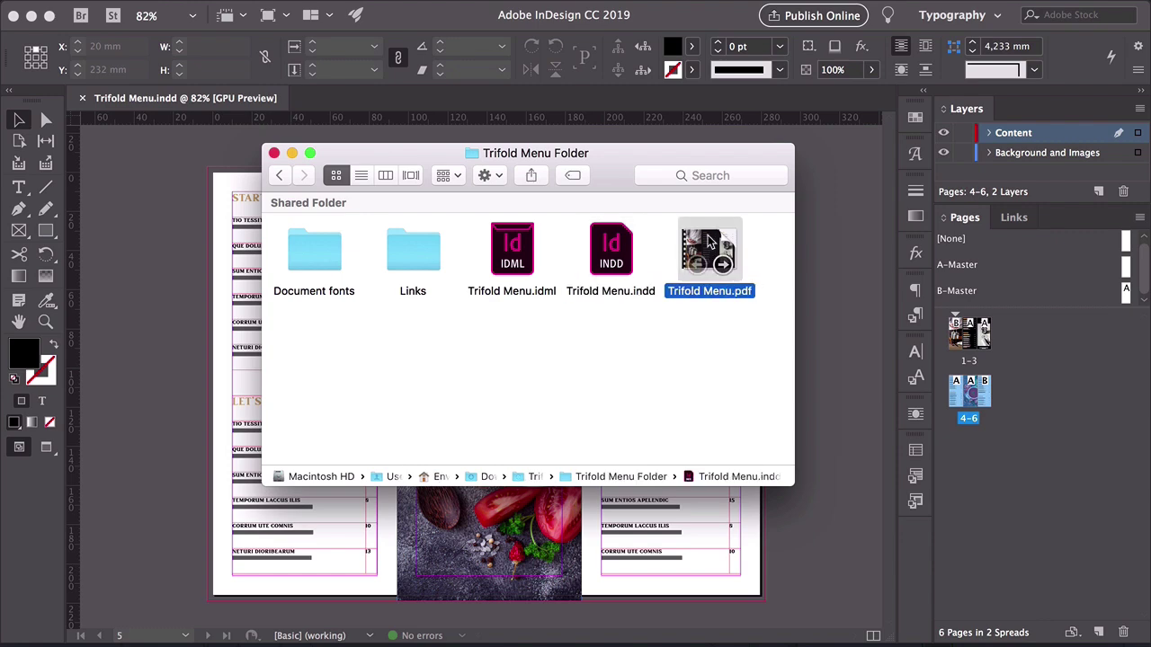
{"action": "key", "text": "space"}
{"action": "key", "text": "space"}
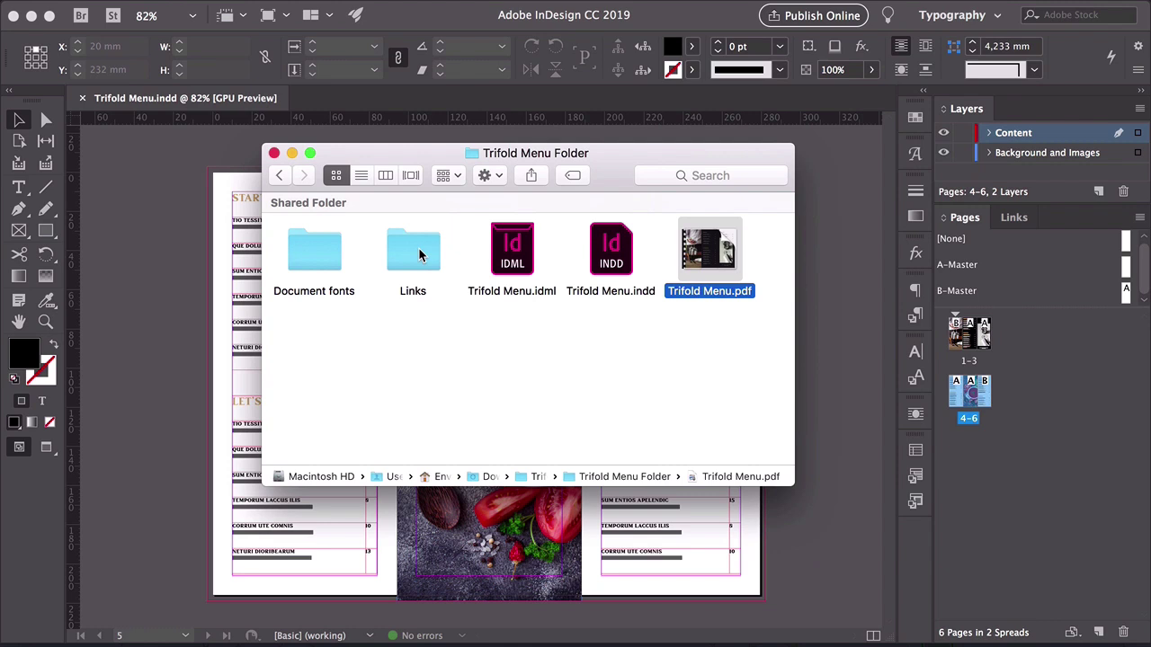
Check the packaged Links and Document fonts folders
{"action": "left_click", "coordinate": [418, 252]}
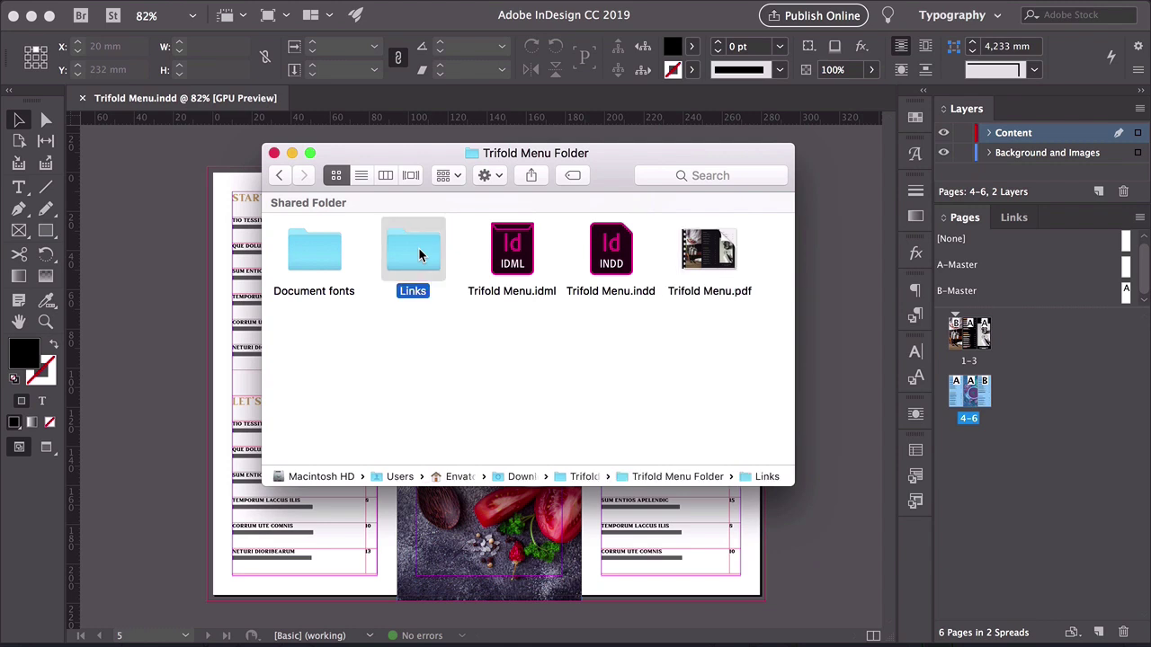
{"action": "double_click", "coordinate": [419, 249]}
{"action": "left_click", "coordinate": [280, 176]}
{"action": "double_click", "coordinate": [314, 250]}
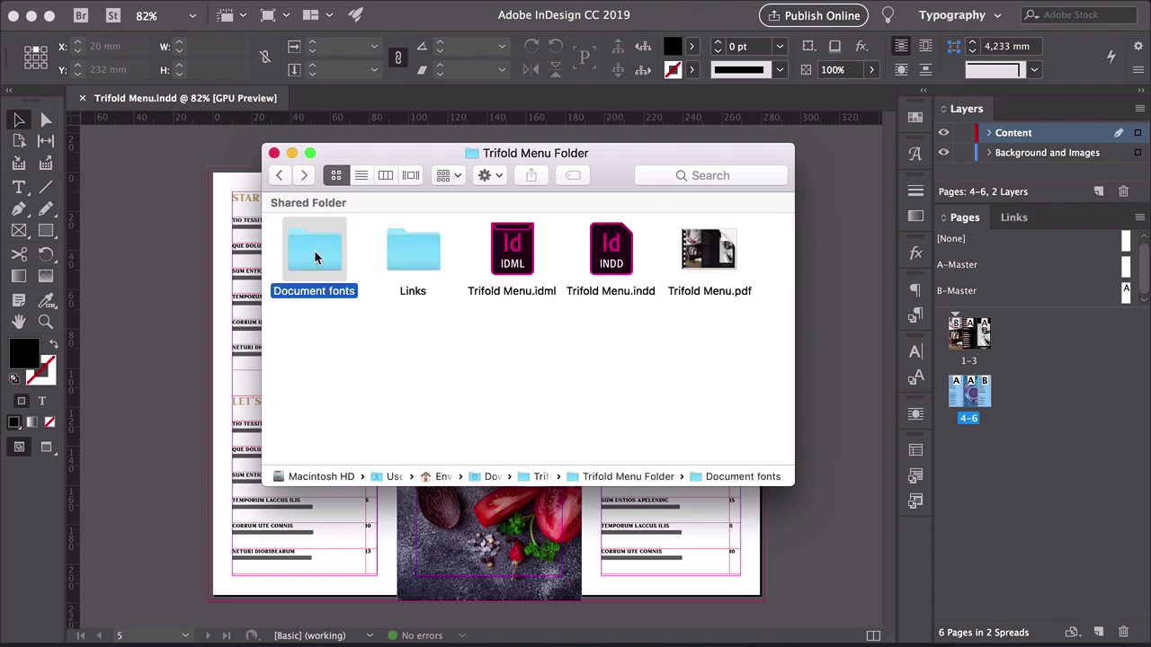
{"action": "left_click", "coordinate": [279, 175]}
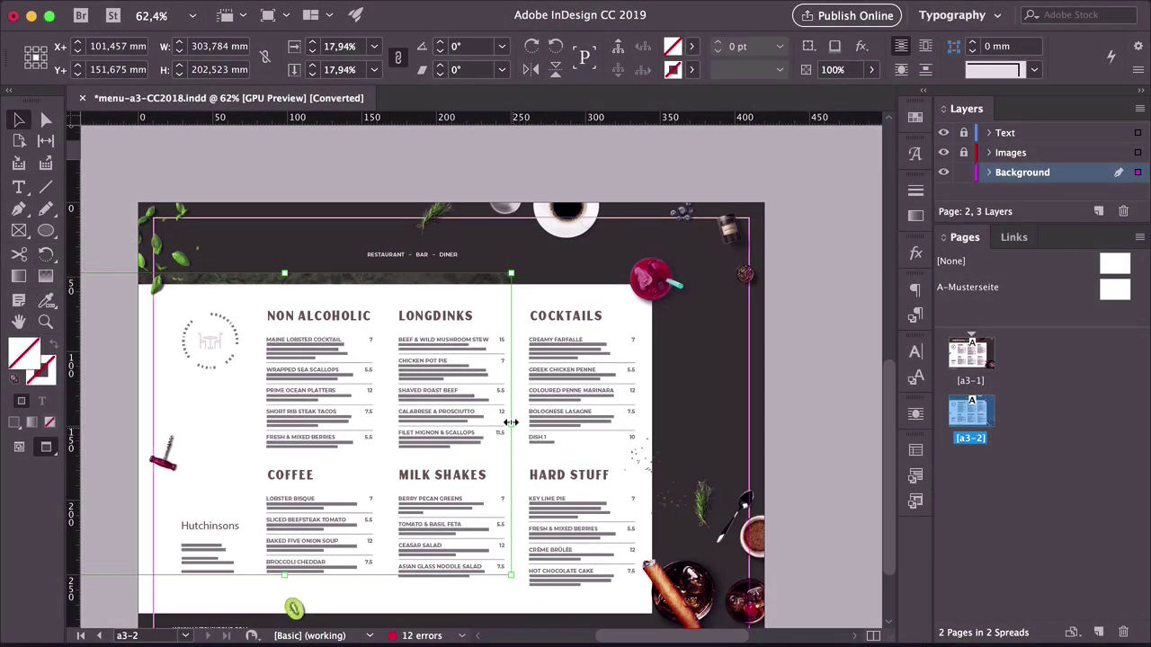
Select the inner border rectangle and then the background image frame with Direct Selection
{"action": "left_click_drag", "start_coordinate": [511, 422], "coordinate": [769, 400]}
{"action": "scroll", "coordinate": [759, 395], "scroll_direction": "down", "scroll_amount": 1}
{"action": "scroll", "coordinate": [760, 396], "scroll_direction": "down", "scroll_amount": 1}
{"action": "key", "text": "a"}
{"action": "left_click", "coordinate": [719, 270]}
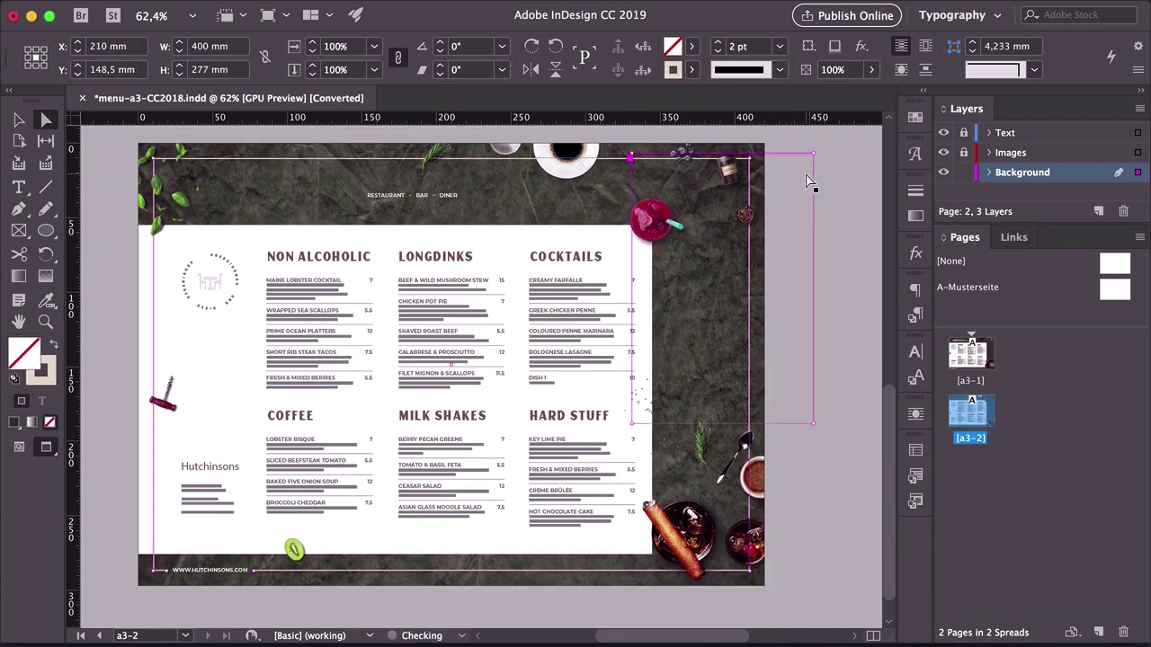
{"action": "left_click", "coordinate": [812, 185]}
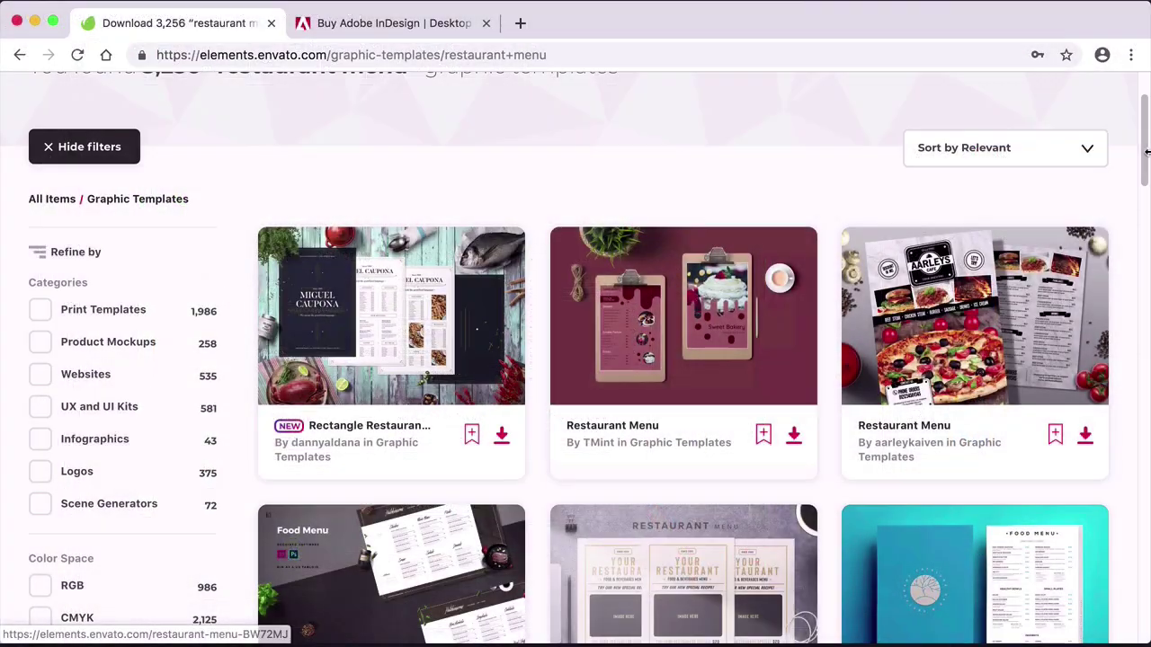
{"action": "scroll", "coordinate": [1144, 196], "scroll_direction": "down", "scroll_amount": 3}
{"action": "mouse_move", "coordinate": [1144, 196]}
{"action": "left_mouse_down"}
{"action": "mouse_move", "coordinate": [1145, 313]}
{"action": "mouse_move", "coordinate": [1144, 186]}
{"action": "mouse_move", "coordinate": [1145, 199]}
{"action": "left_mouse_up"}
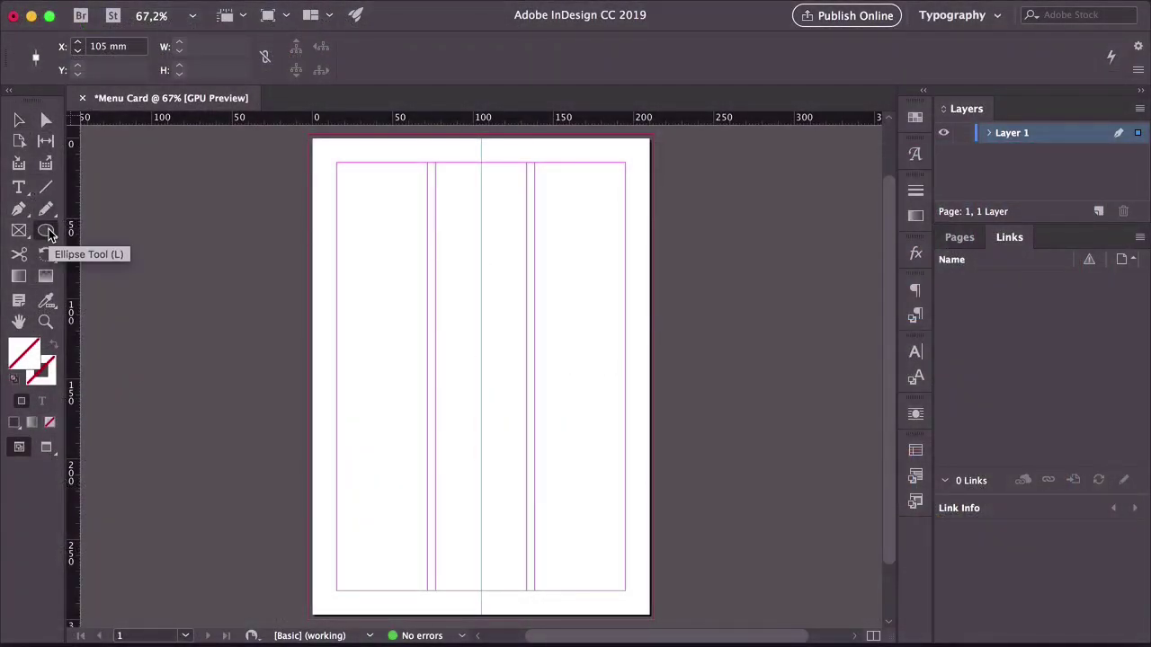
Draw a small rectangle at the gutter top and fill it black via Swap Fill and Stroke
{"action": "left_click", "coordinate": [46, 231]}
{"action": "left_click", "coordinate": [106, 254]}
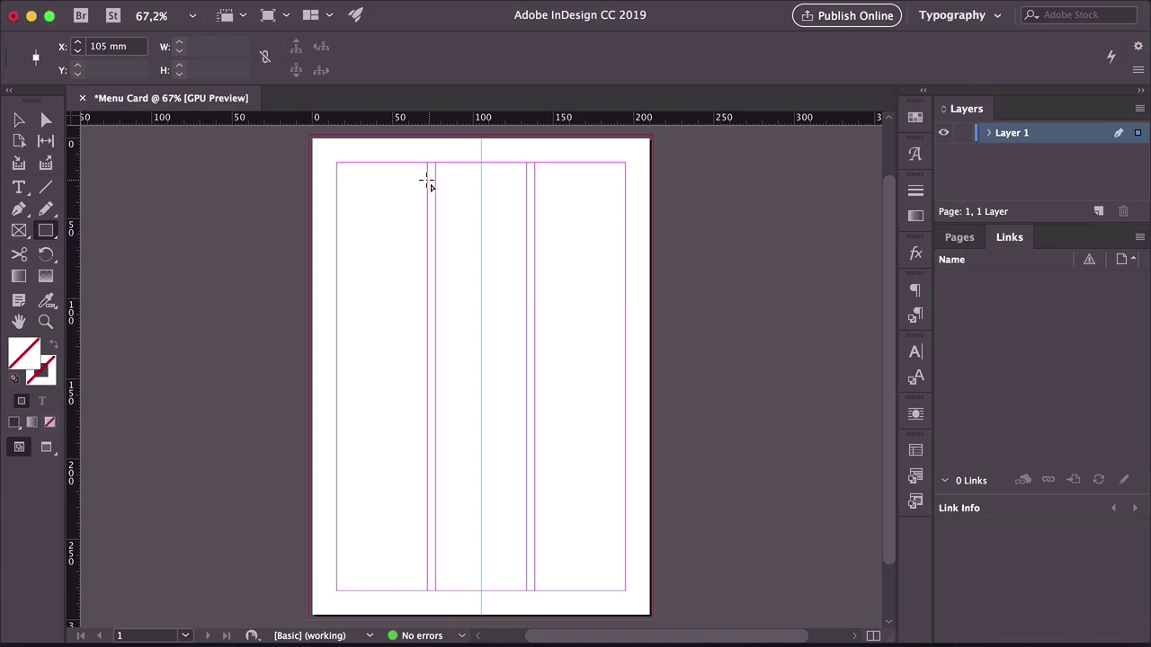
{"action": "left_click_drag", "start_coordinate": [427, 182], "coordinate": [435, 191]}
{"action": "key", "text": "v"}
{"action": "left_click", "coordinate": [53, 344]}
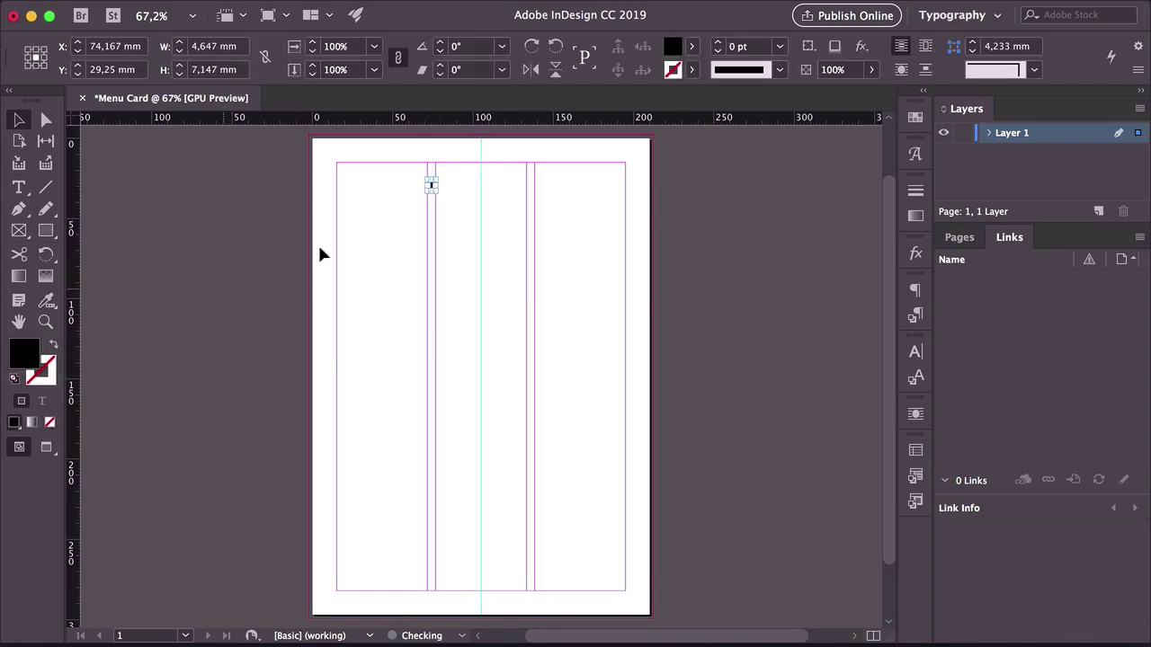
{"action": "left_click", "coordinate": [231, 290]}
{"action": "left_click", "coordinate": [429, 186]}
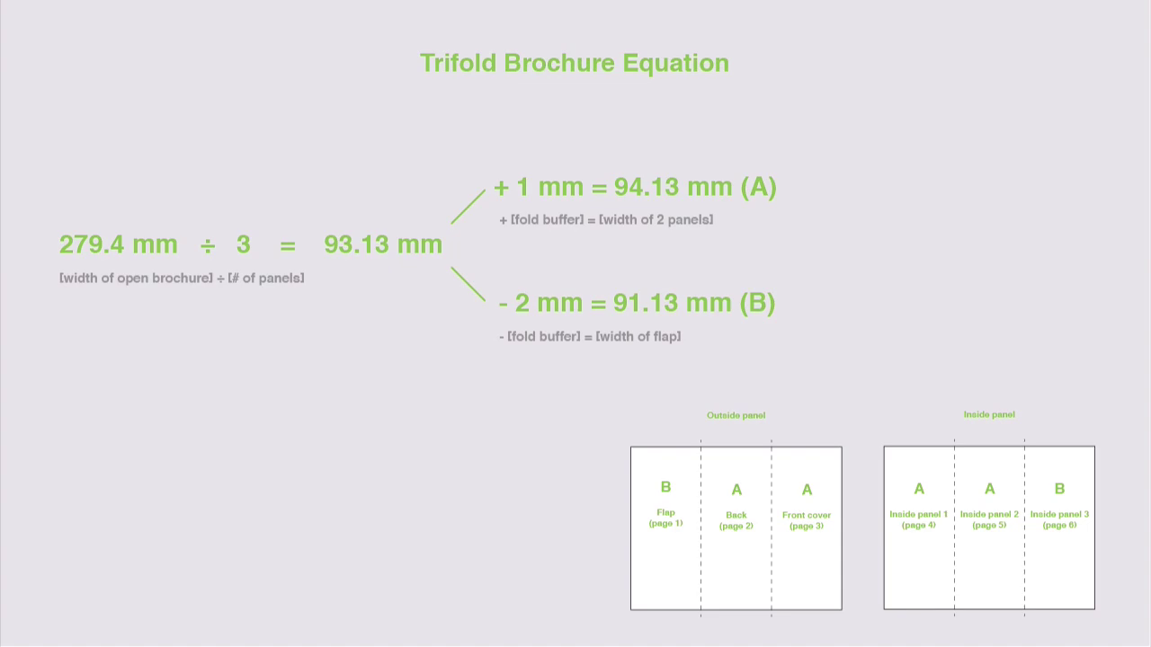
Drag page thumbnails together to form three-page spreads, including page 5 in the inside spread
{"action": "left_click", "coordinate": [955, 364]}
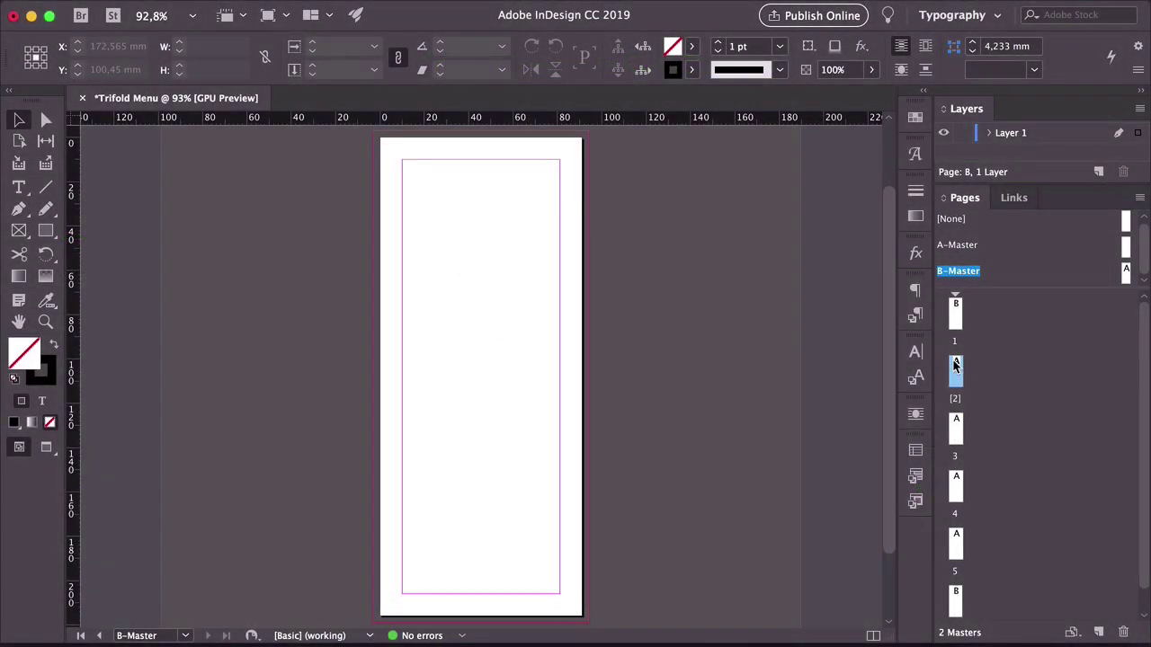
{"action": "left_click_drag", "start_coordinate": [954, 364], "coordinate": [970, 317]}
{"action": "left_click_drag", "start_coordinate": [955, 378], "coordinate": [980, 316]}
{"action": "left_click_drag", "start_coordinate": [956, 424], "coordinate": [980, 372]}
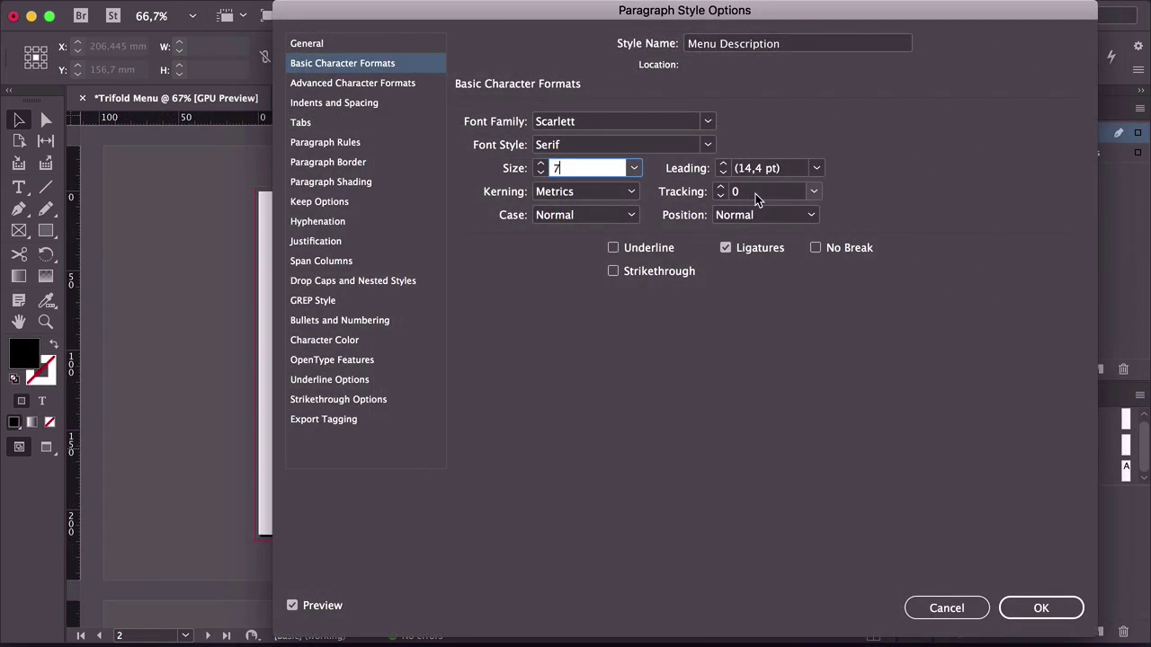
Give the Menu Description style 7 pt size, tracking 25, Normal case and tan colour
{"action": "double_click", "coordinate": [755, 193]}
{"action": "type", "text": "25"}
{"action": "key", "text": "Tab"}
{"action": "left_click", "coordinate": [568, 215]}
{"action": "left_click", "coordinate": [568, 216]}
{"action": "left_click", "coordinate": [326, 341]}
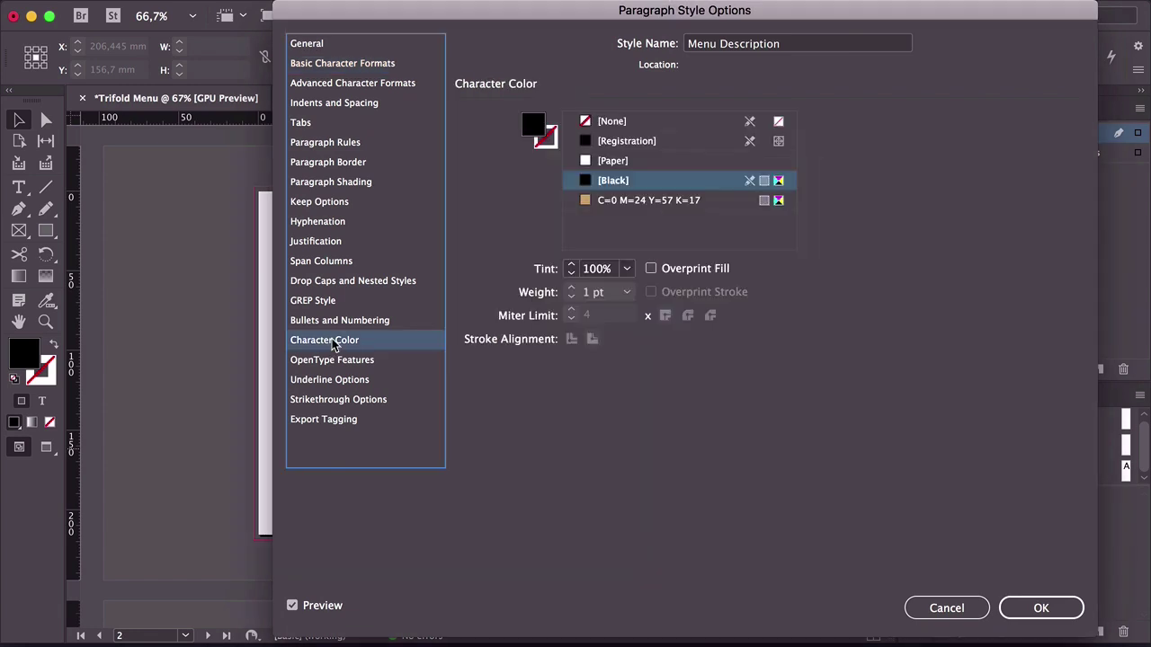
{"action": "left_click", "coordinate": [662, 202]}
{"action": "left_click", "coordinate": [1040, 609]}
Snap the black rectangle to the centre guide and add vertical guides at 102.5 and ~110.7 mm
{"action": "left_click_drag", "start_coordinate": [384, 193], "coordinate": [494, 200]}
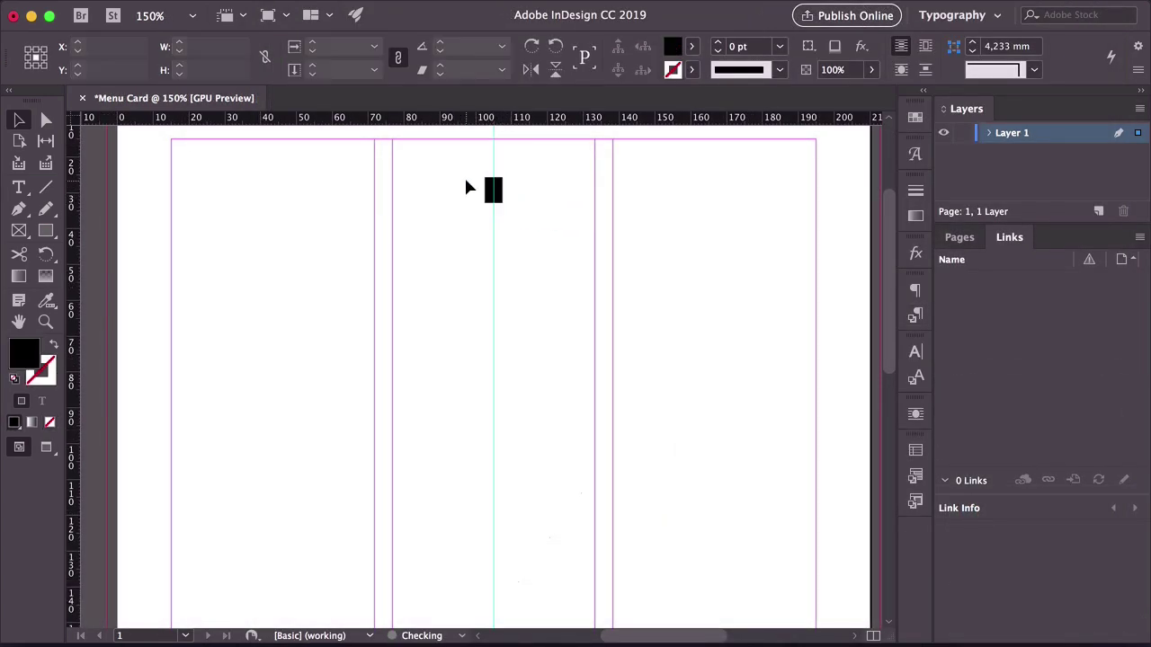
{"action": "left_click", "coordinate": [466, 187]}
{"action": "left_click_drag", "start_coordinate": [71, 211], "coordinate": [485, 231]}
{"action": "left_click_drag", "start_coordinate": [72, 224], "coordinate": [441, 203]}
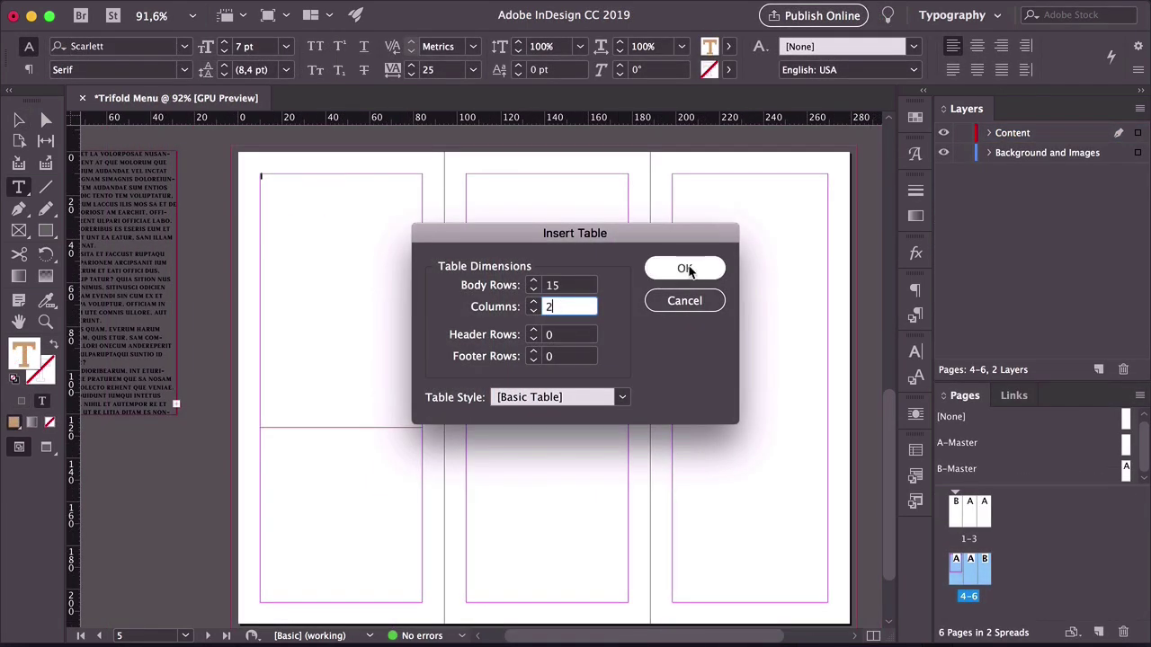
Insert a 15-row, 2-column table and stretch its frame down to the bottom margin
{"action": "left_click", "coordinate": [685, 268]}
{"action": "key", "text": "Escape"}
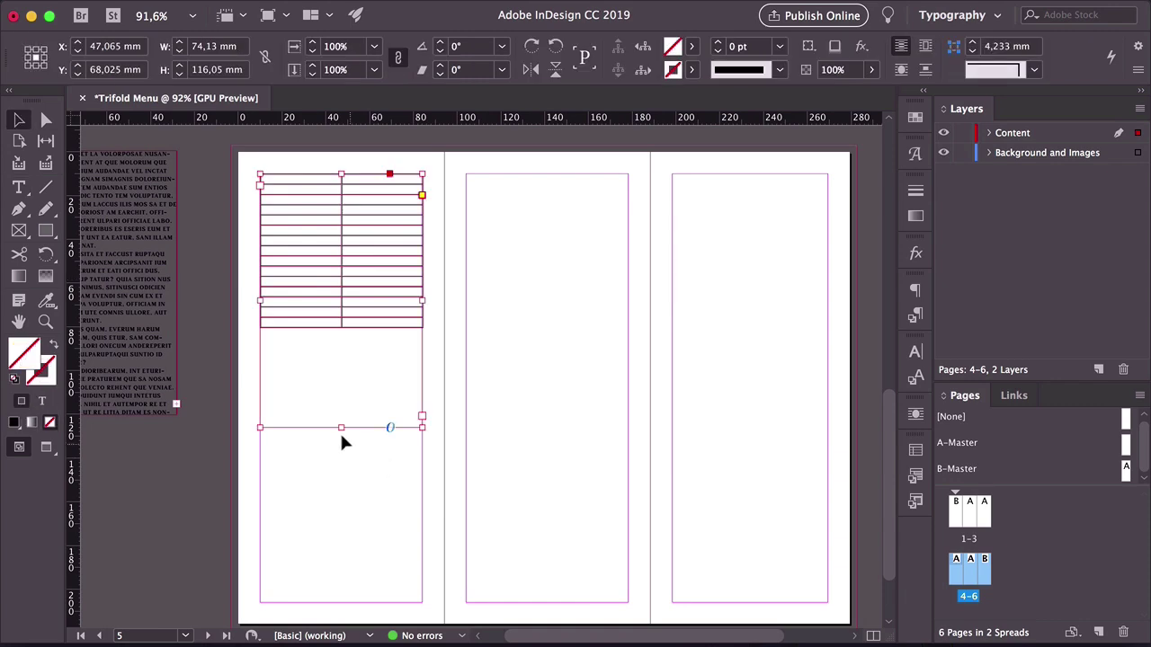
{"action": "left_click_drag", "start_coordinate": [341, 427], "coordinate": [341, 602]}
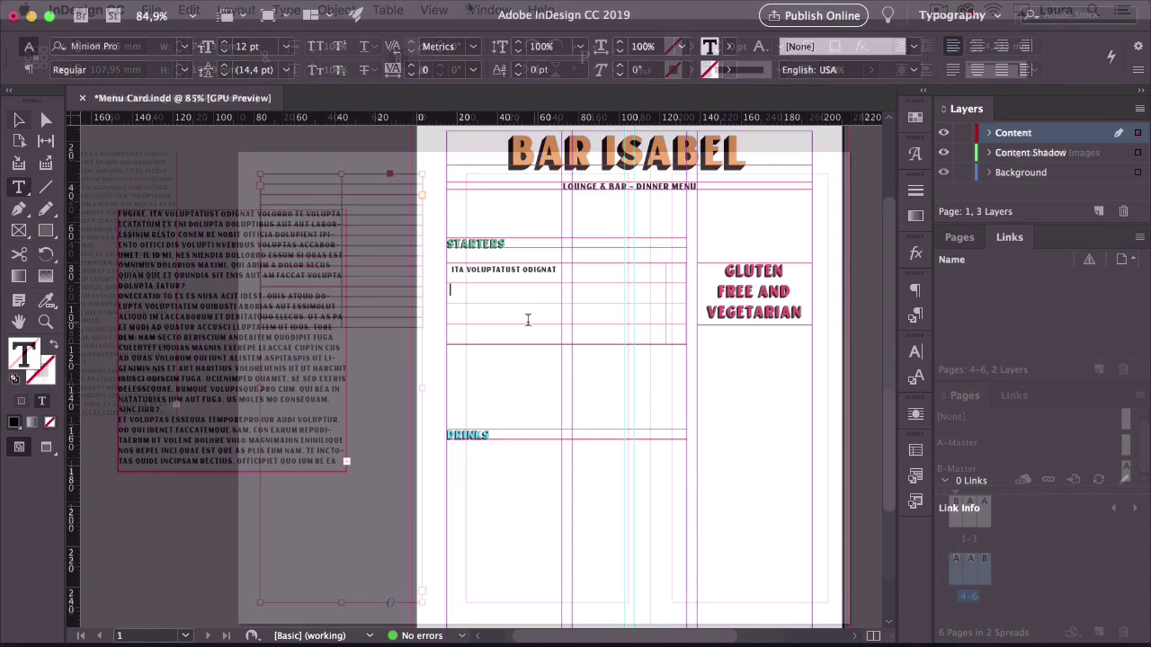
Paste the starter item names into successive table rows and enter the price 12
{"action": "type", "text": "ITA VOLUPTATUST ODIGNAT"}
{"action": "key", "text": "Down"}
{"action": "type", "text": "ITA VOLUPTATUST ODIGNAT"}
{"action": "key", "text": "Down"}
{"action": "type", "text": "ITA VOLUPTATUST ODIGNAT"}
{"action": "key", "text": "Escape"}
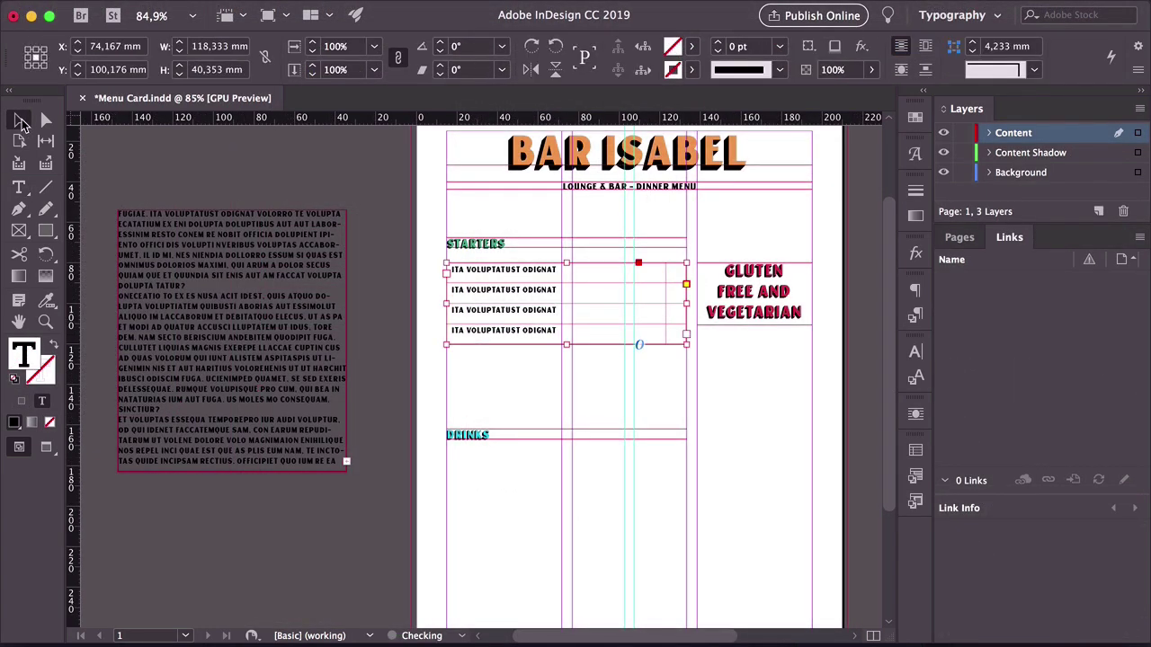
{"action": "left_click_drag", "start_coordinate": [382, 229], "coordinate": [267, 237]}
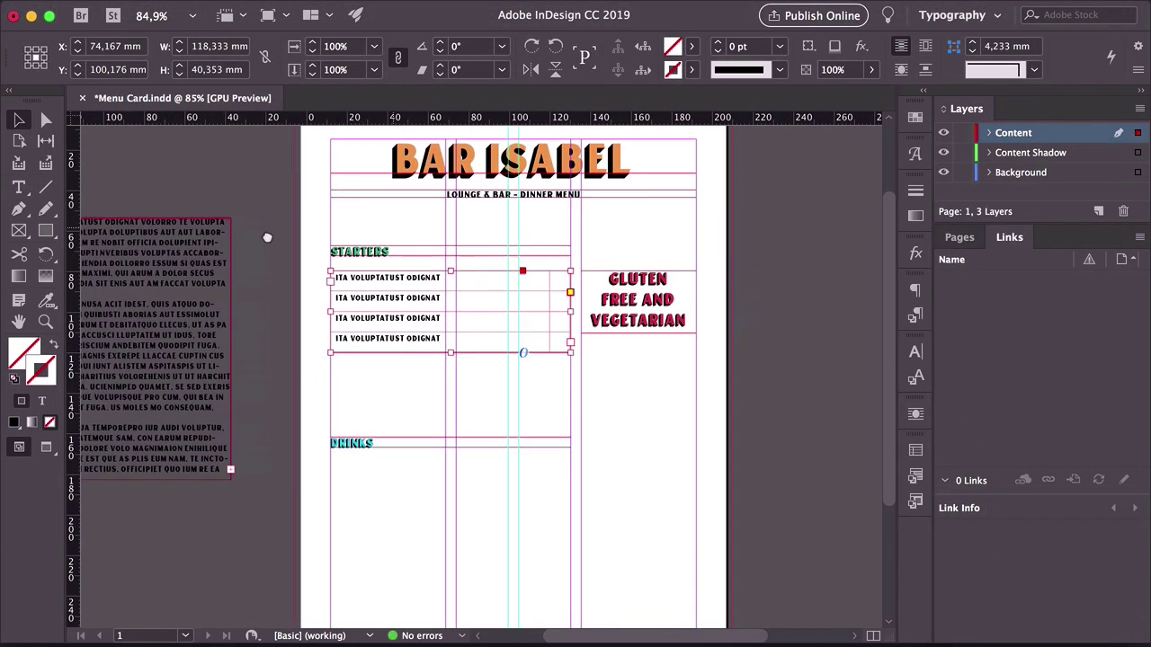
{"action": "key", "text": "t"}
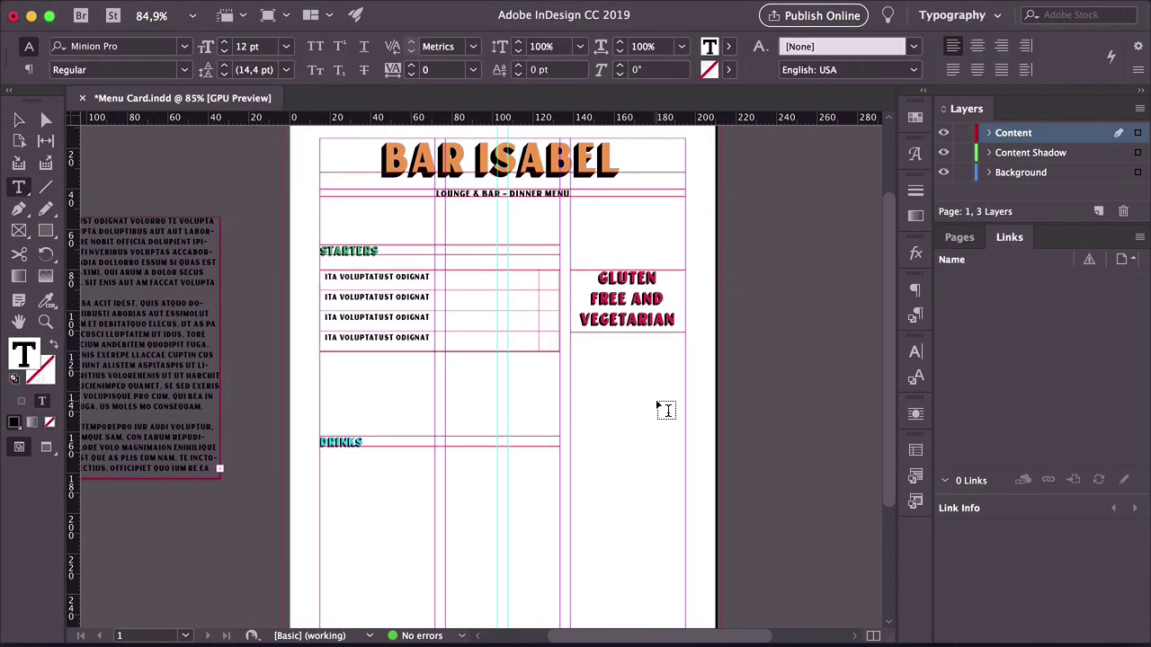
{"action": "type", "text": "12"}
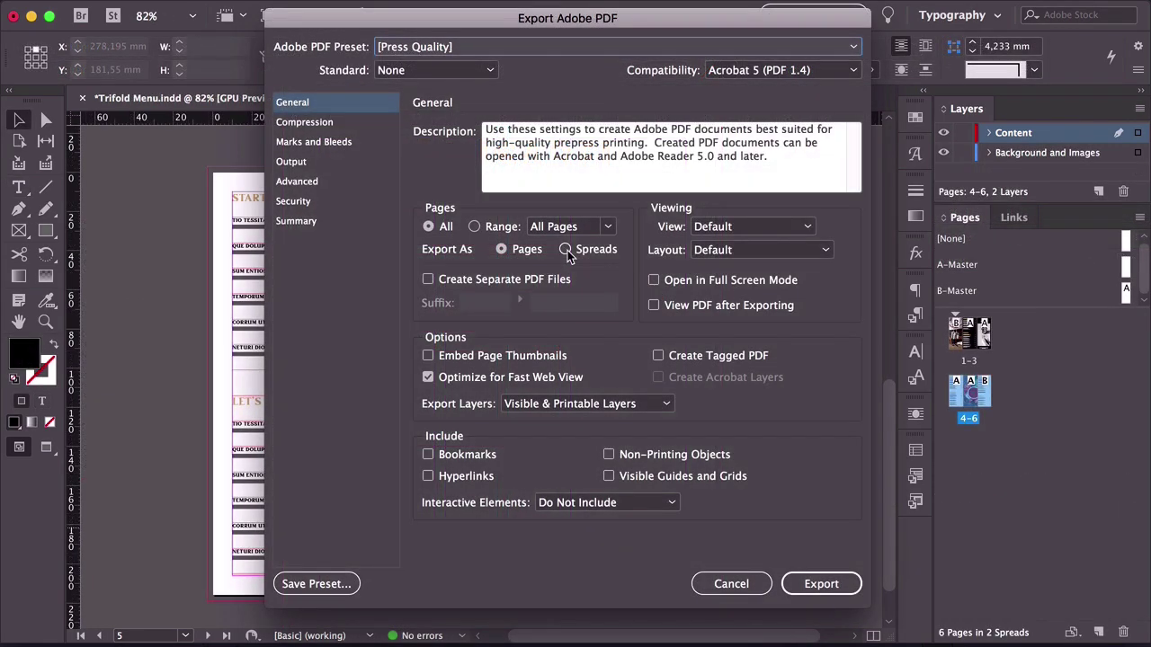
Export the menu as a spreads PDF and check the package's Links and Document fonts folders
{"action": "left_click", "coordinate": [565, 250]}
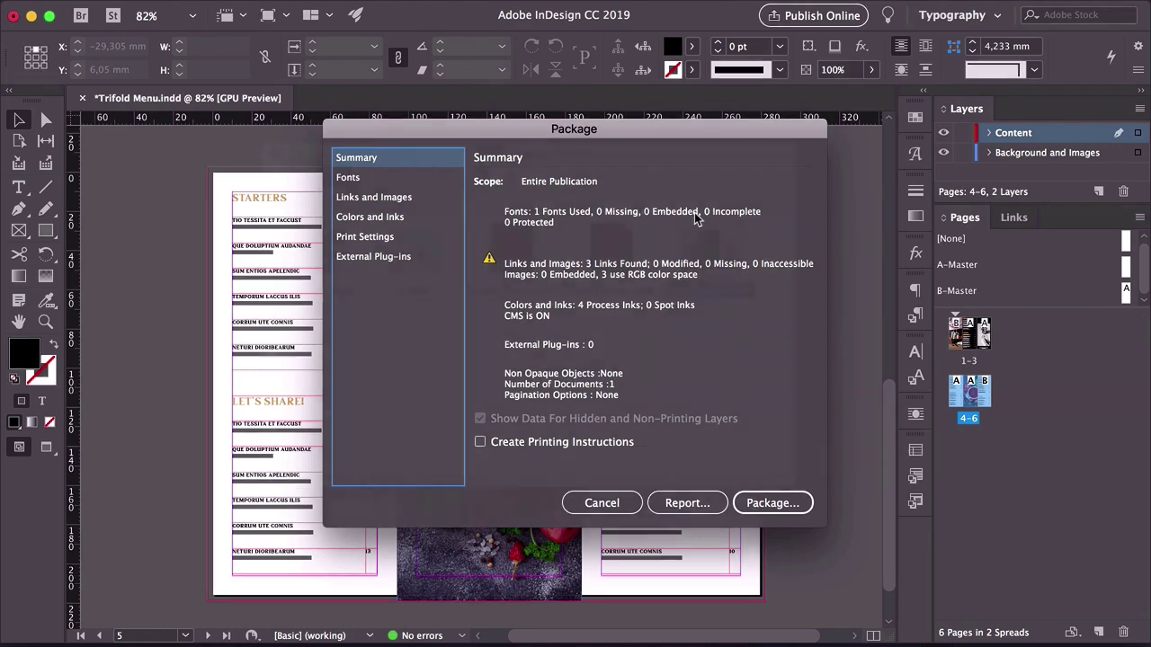
{"action": "double_click", "coordinate": [419, 257]}
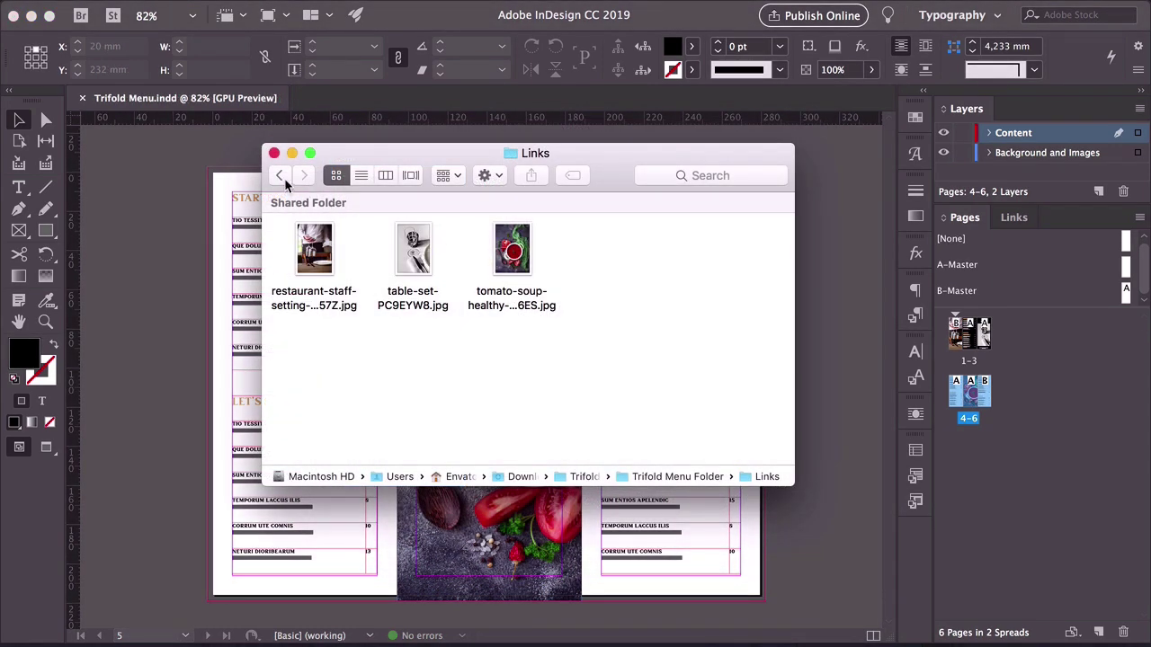
{"action": "left_click", "coordinate": [280, 176]}
{"action": "double_click", "coordinate": [314, 250]}
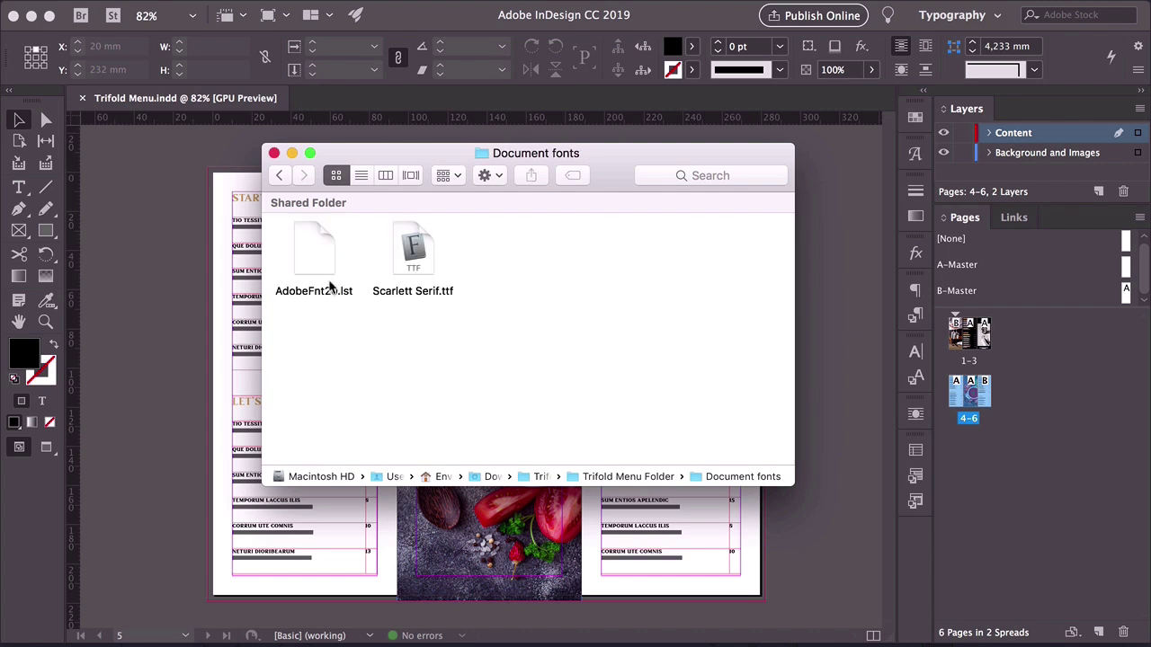
{"action": "left_click", "coordinate": [279, 176]}
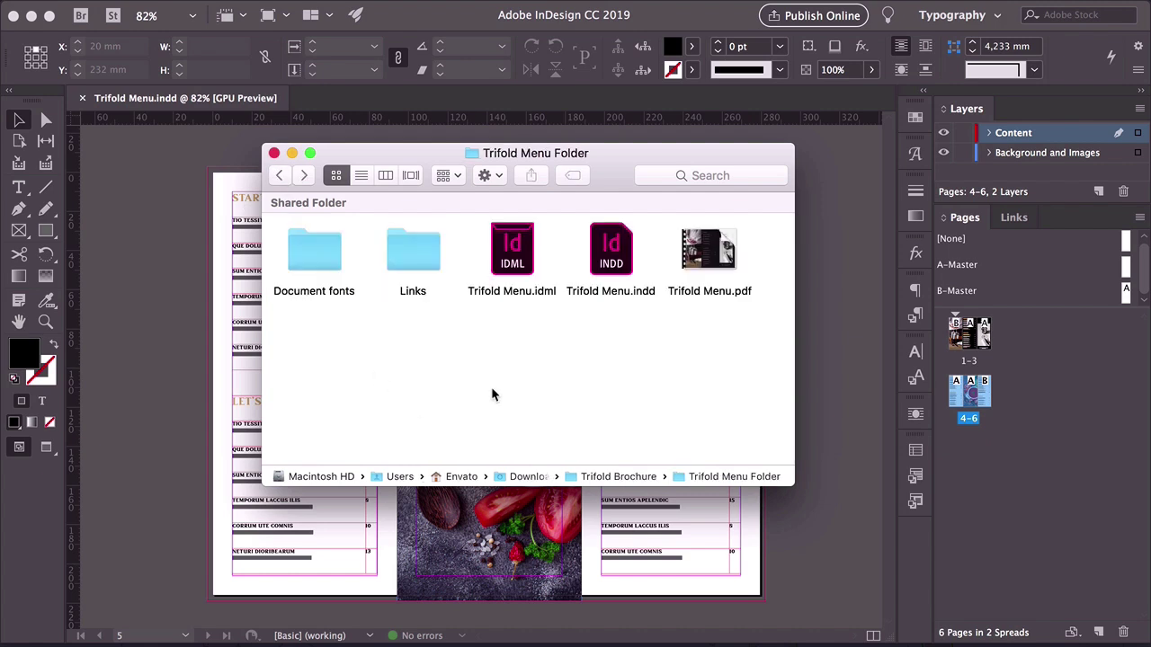